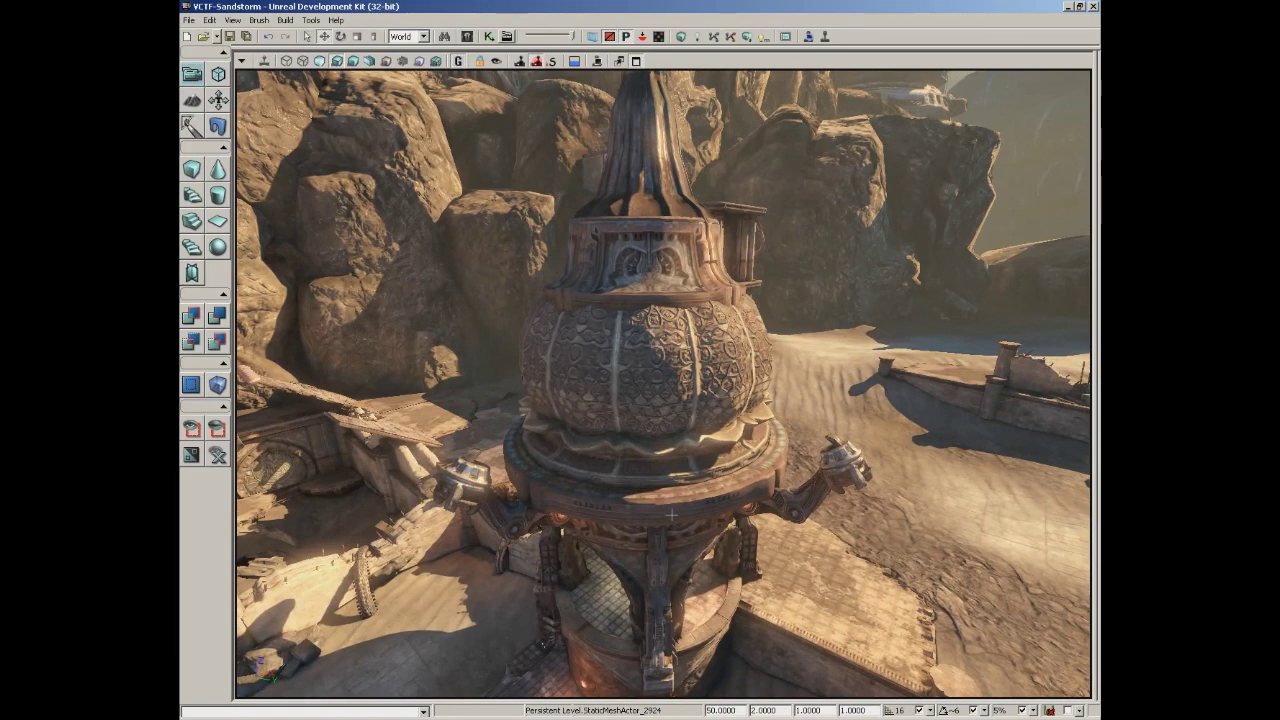
Select the central tower's dome mesh and view the tower and its surroundings from other angles.
{"action": "left_click", "coordinate": [643, 365]}
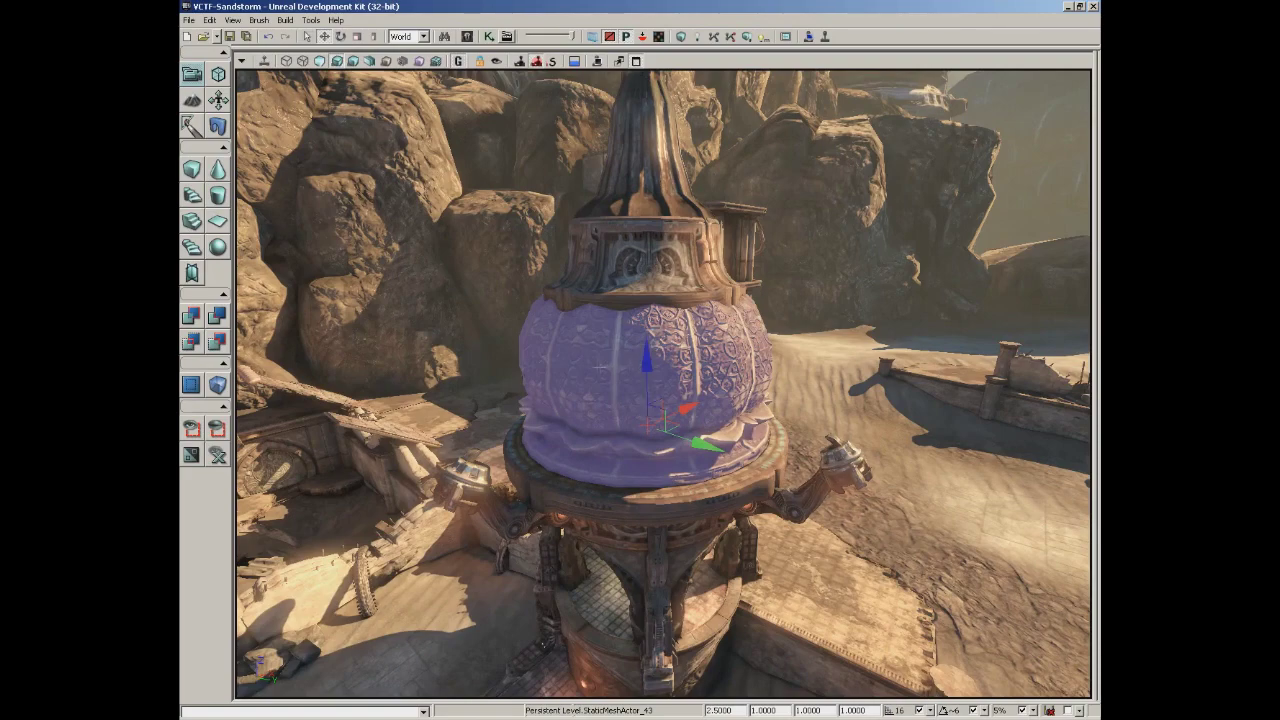
{"action": "left_click_drag", "start_coordinate": [588, 357], "coordinate": [1077, 262]}
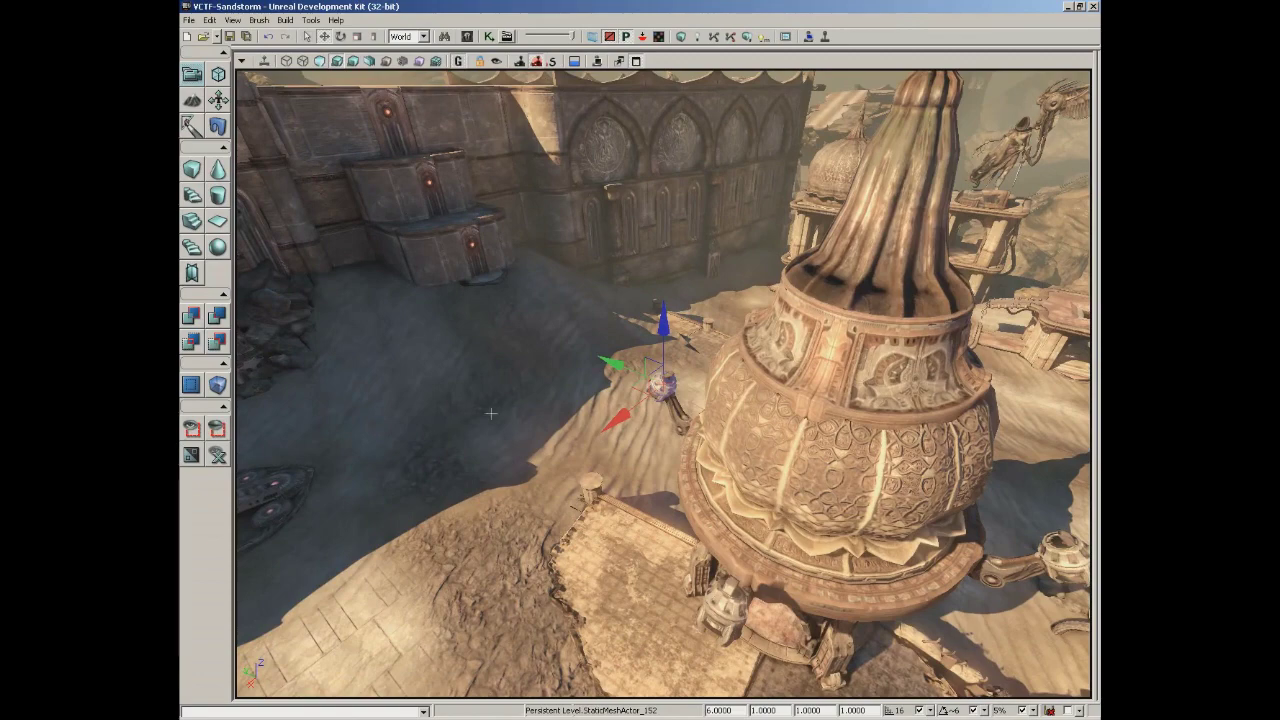
{"action": "left_click_drag", "start_coordinate": [487, 425], "coordinate": [630, 425]}
{"action": "left_click_drag", "start_coordinate": [543, 425], "coordinate": [483, 323]}
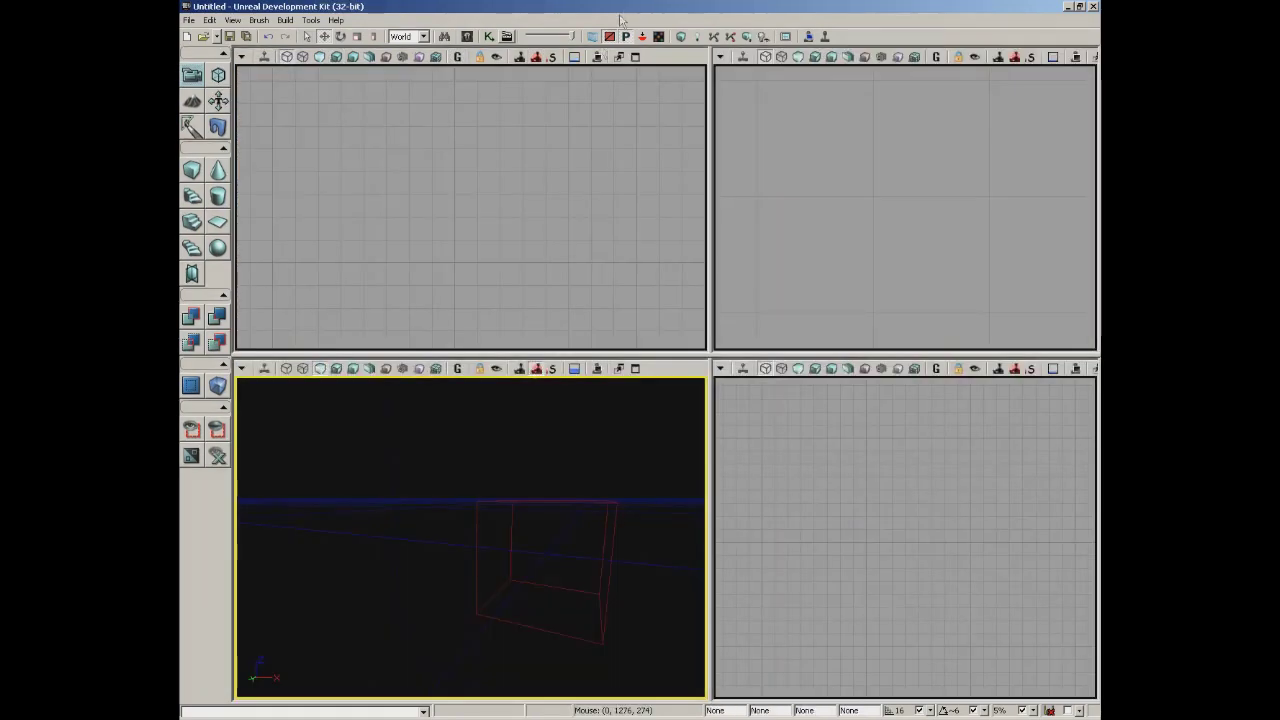
{"action": "left_click", "coordinate": [192, 21]}
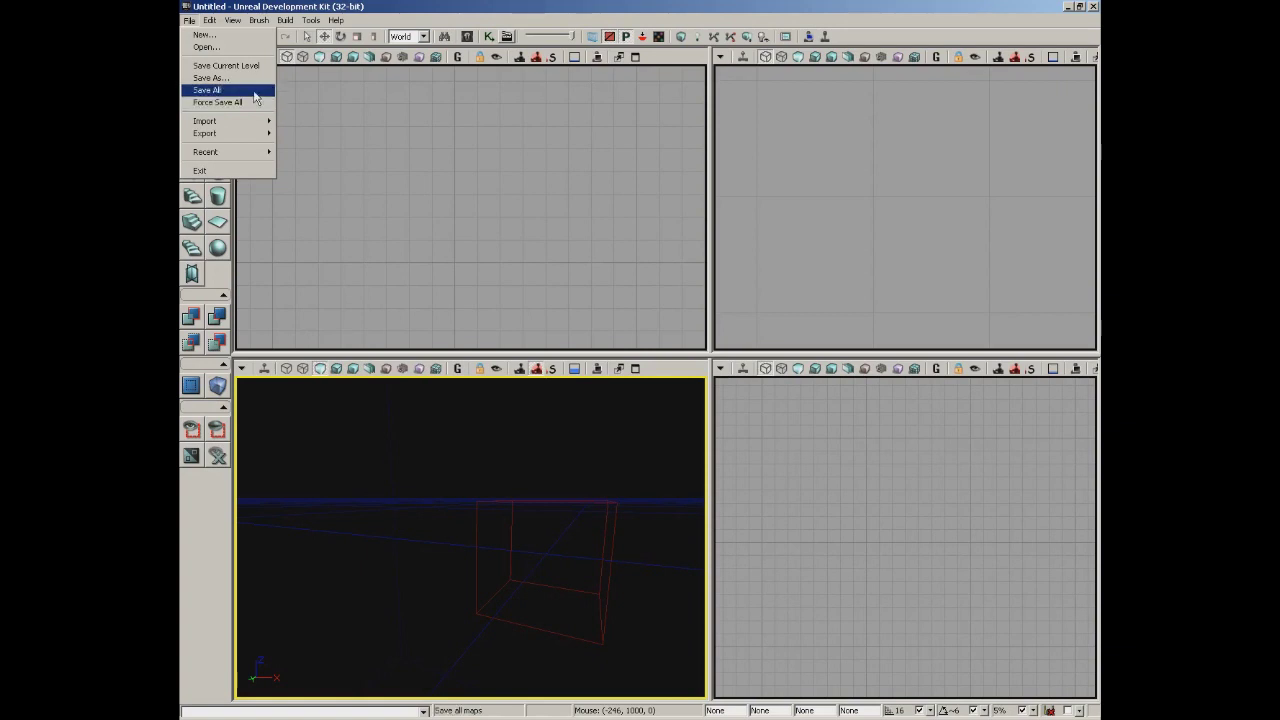
{"action": "mouse_move", "coordinate": [240, 137]}
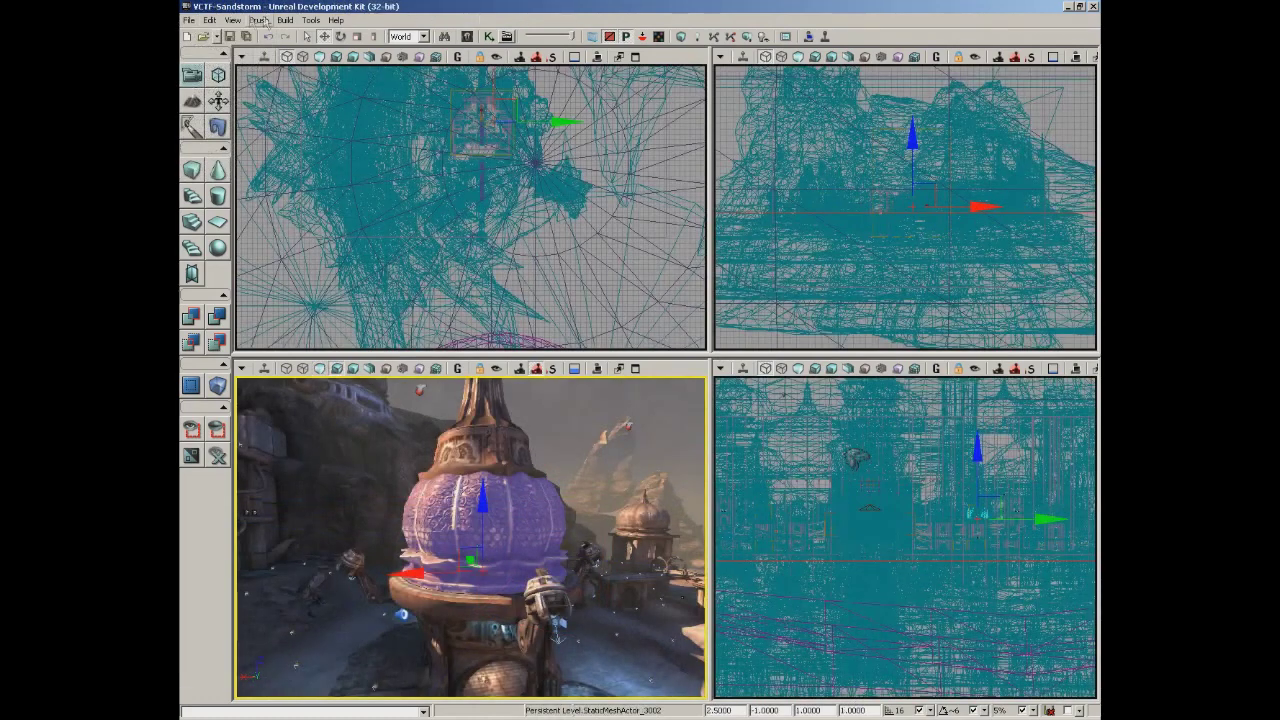
Switch the selected dome's transform widget through Rotate to Scale mode and hide the widget.
{"action": "left_click", "coordinate": [210, 20]}
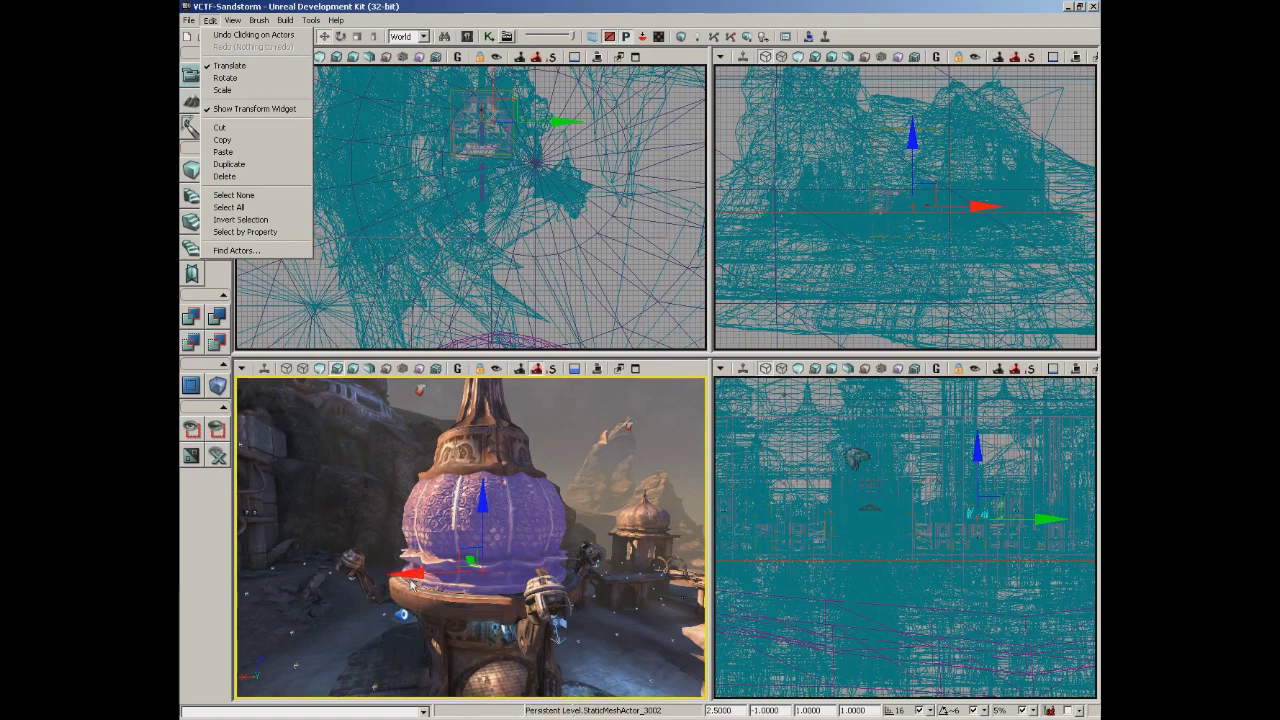
{"action": "left_click", "coordinate": [255, 79]}
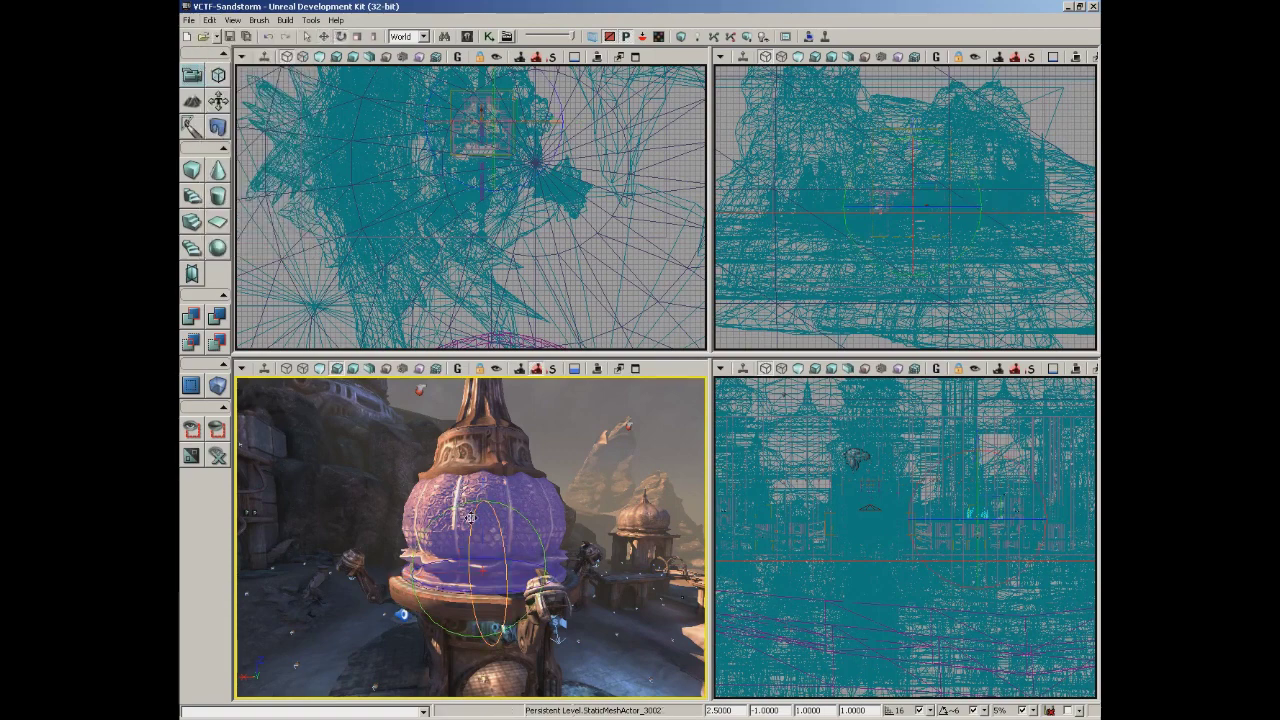
{"action": "left_click", "coordinate": [210, 20]}
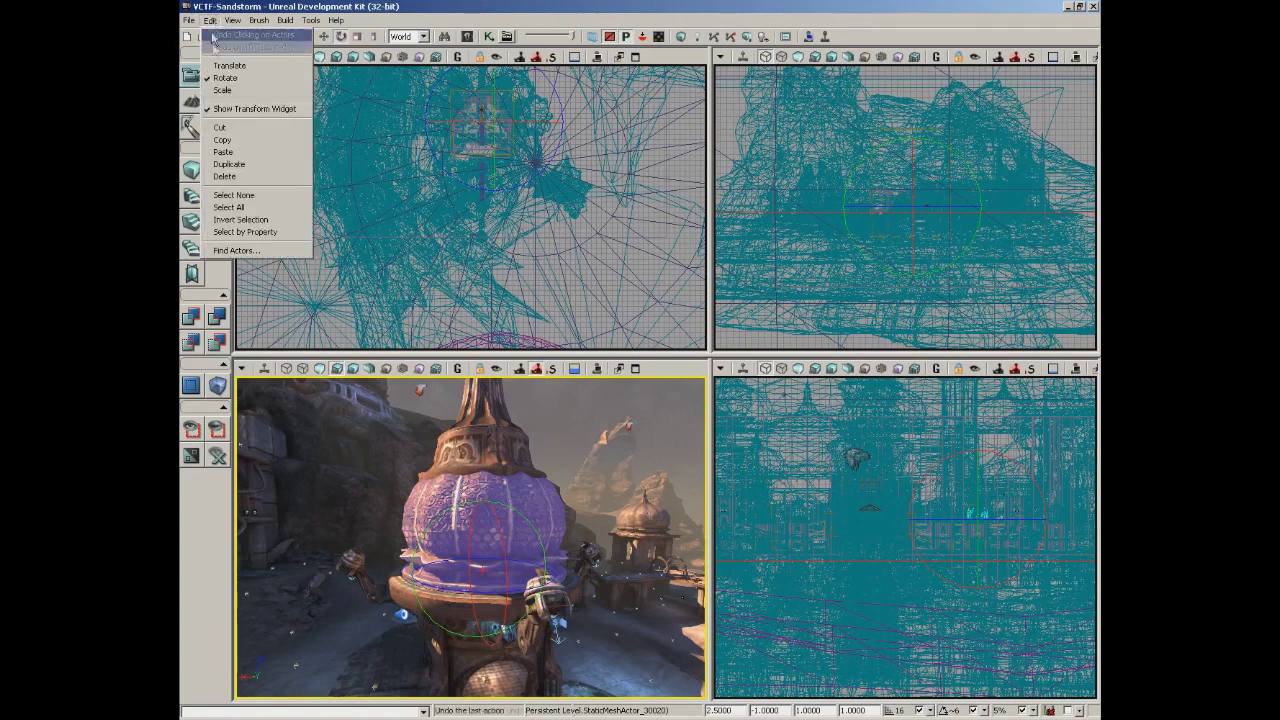
{"action": "left_click", "coordinate": [227, 96]}
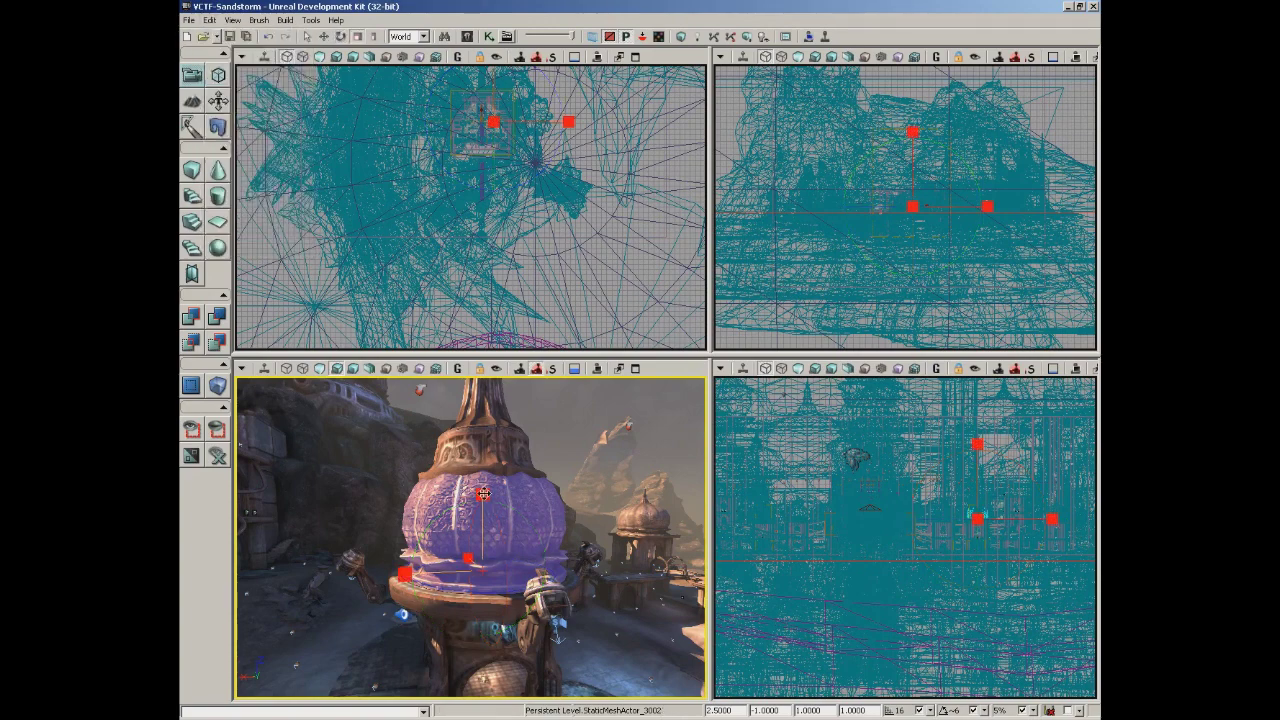
{"action": "left_click", "coordinate": [210, 20]}
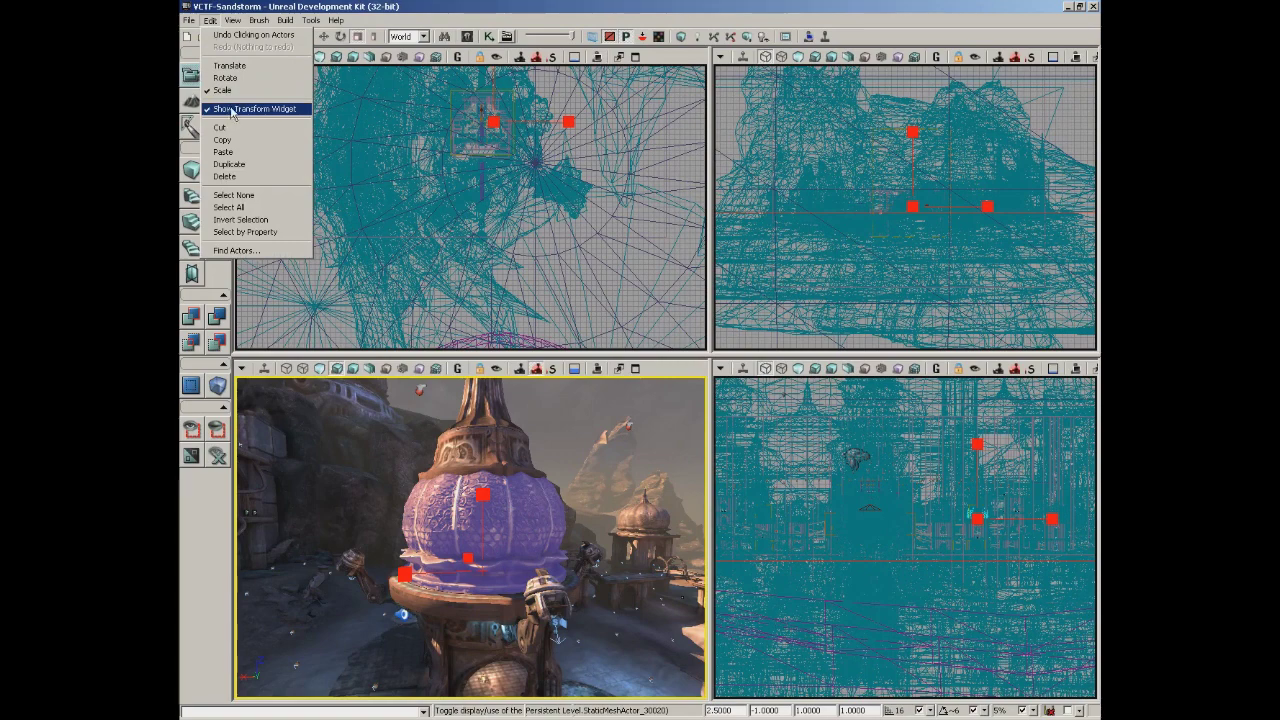
{"action": "left_click", "coordinate": [230, 109]}
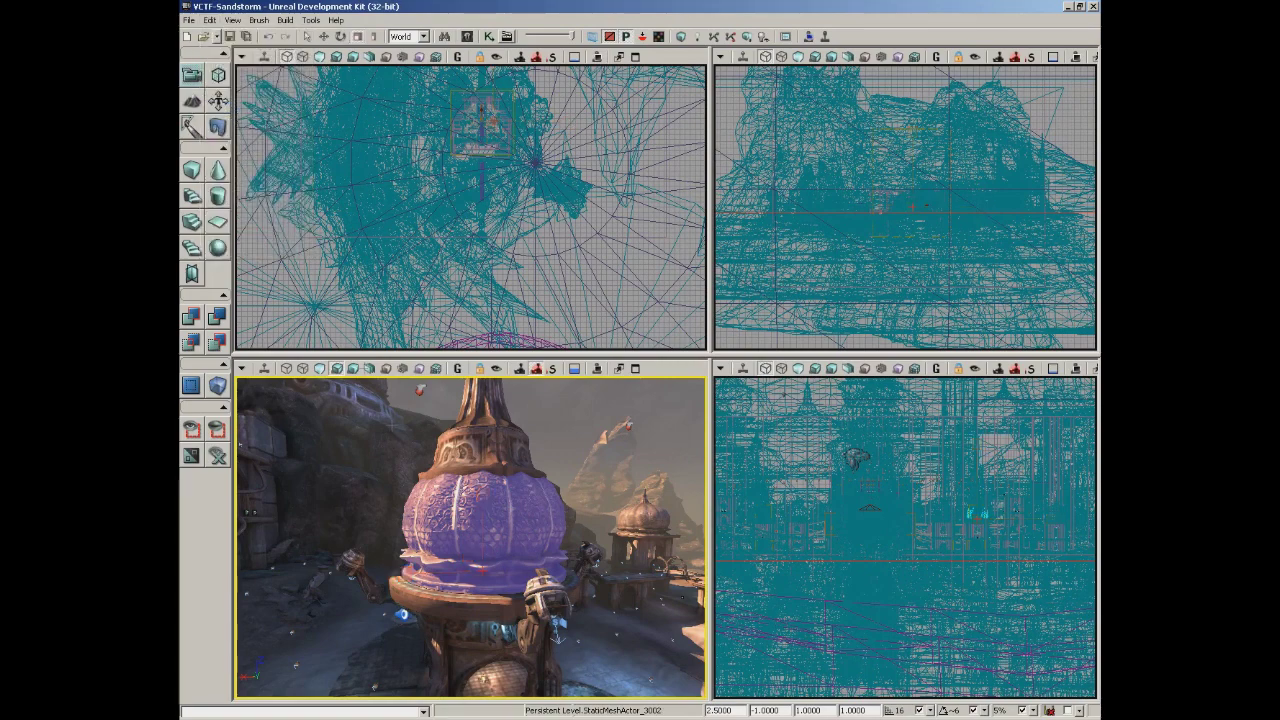
Search for actors whose name contains "point" and go to PointLight_26 in the level.
{"action": "left_click", "coordinate": [210, 20]}
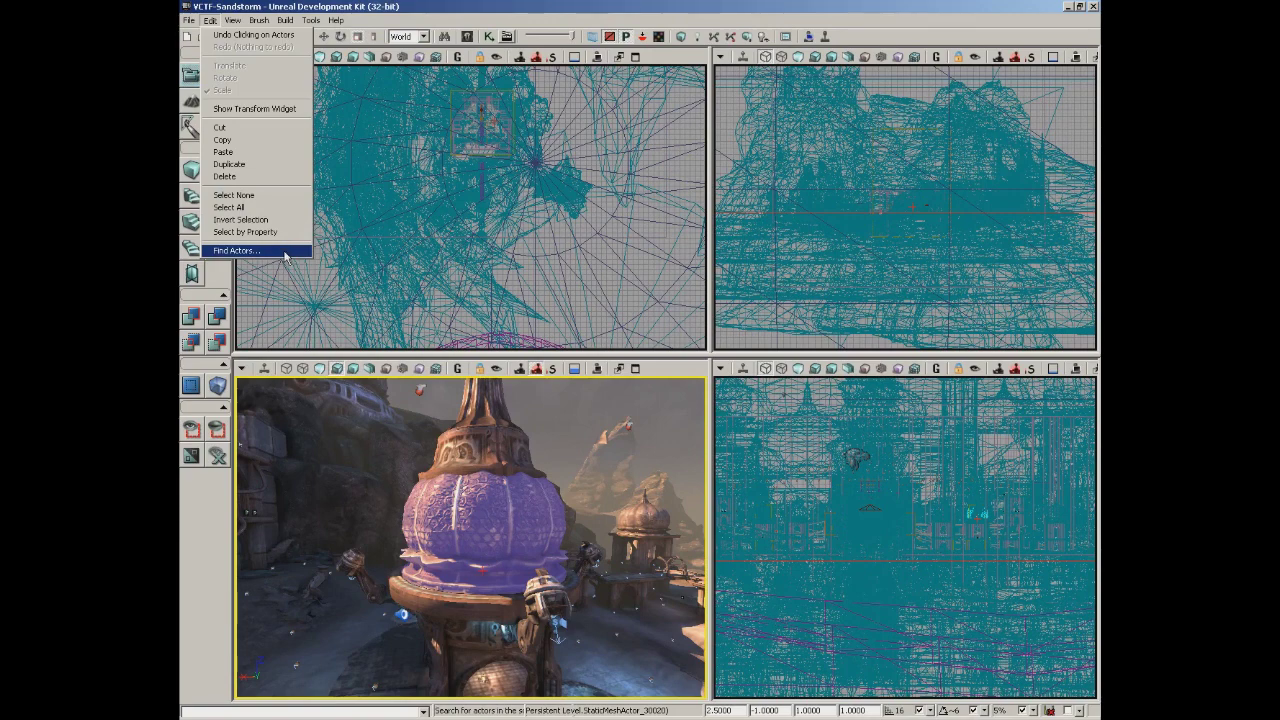
{"action": "left_click", "coordinate": [285, 251]}
{"action": "left_click_drag", "start_coordinate": [691, 195], "coordinate": [600, 121]}
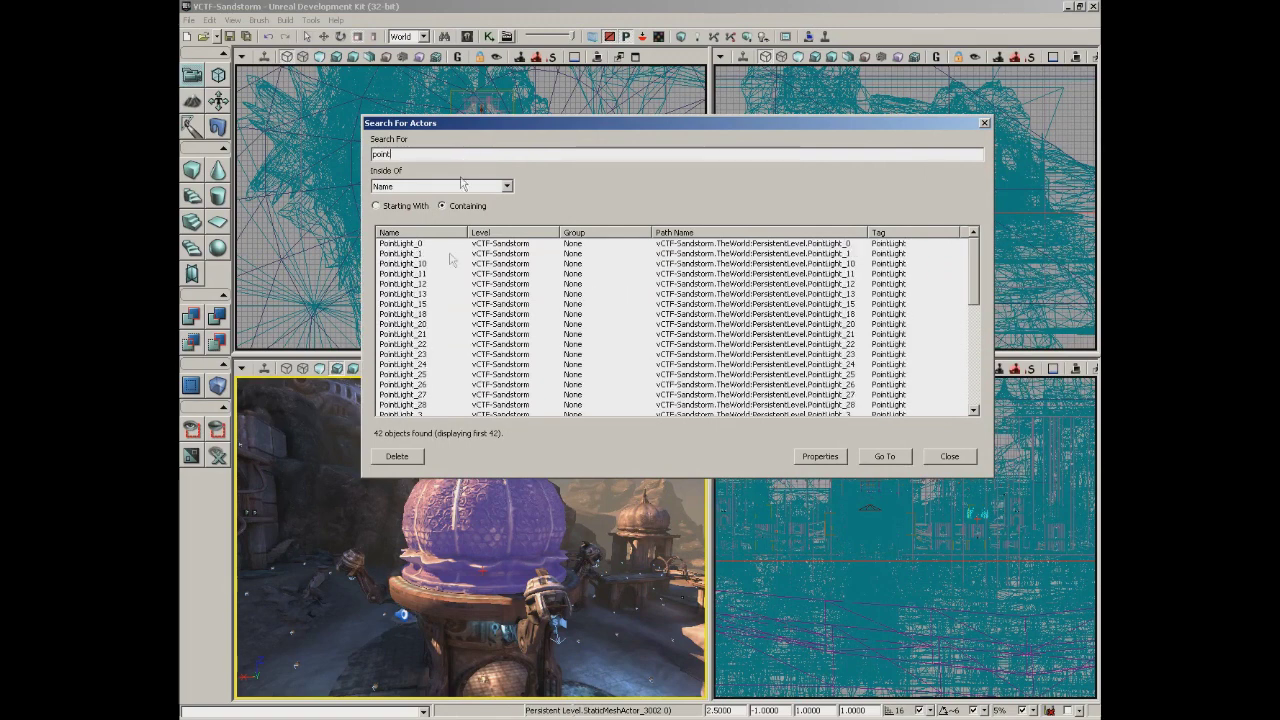
{"action": "left_click", "coordinate": [416, 290]}
{"action": "left_click", "coordinate": [415, 313]}
{"action": "left_click", "coordinate": [413, 354]}
{"action": "double_click", "coordinate": [415, 385]}
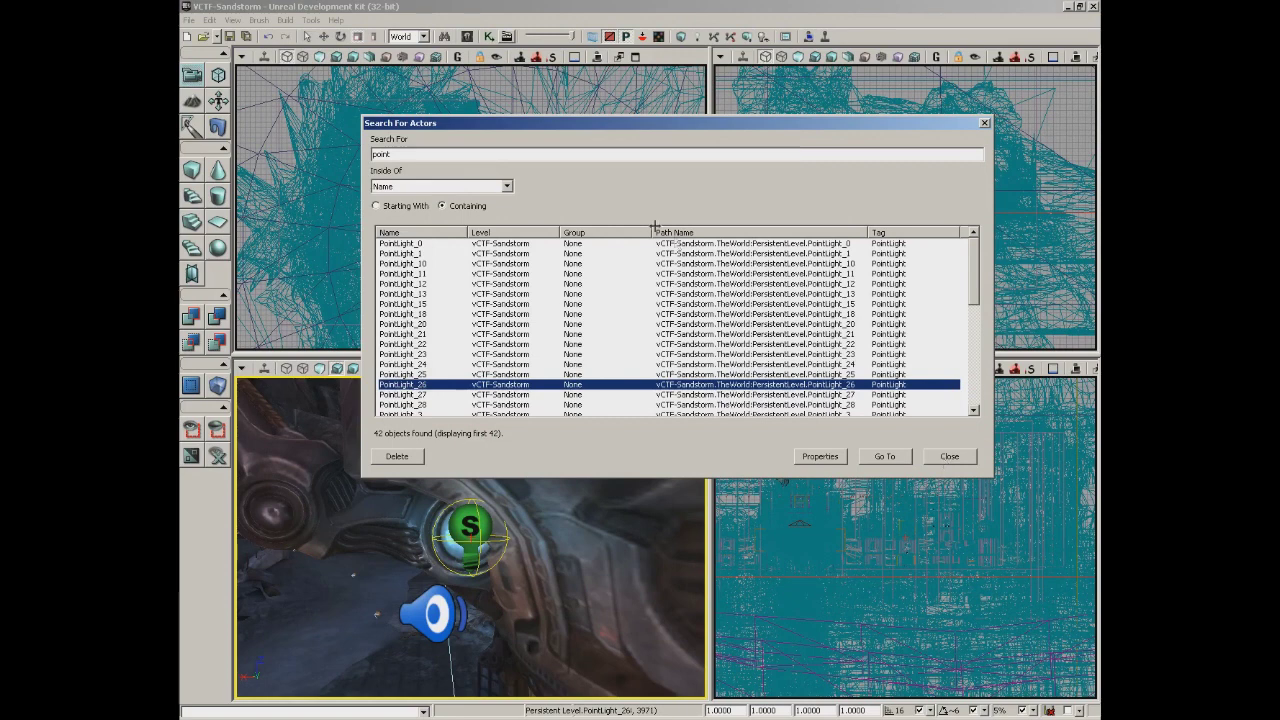
{"action": "left_click", "coordinate": [940, 460]}
{"action": "left_click", "coordinate": [209, 20]}
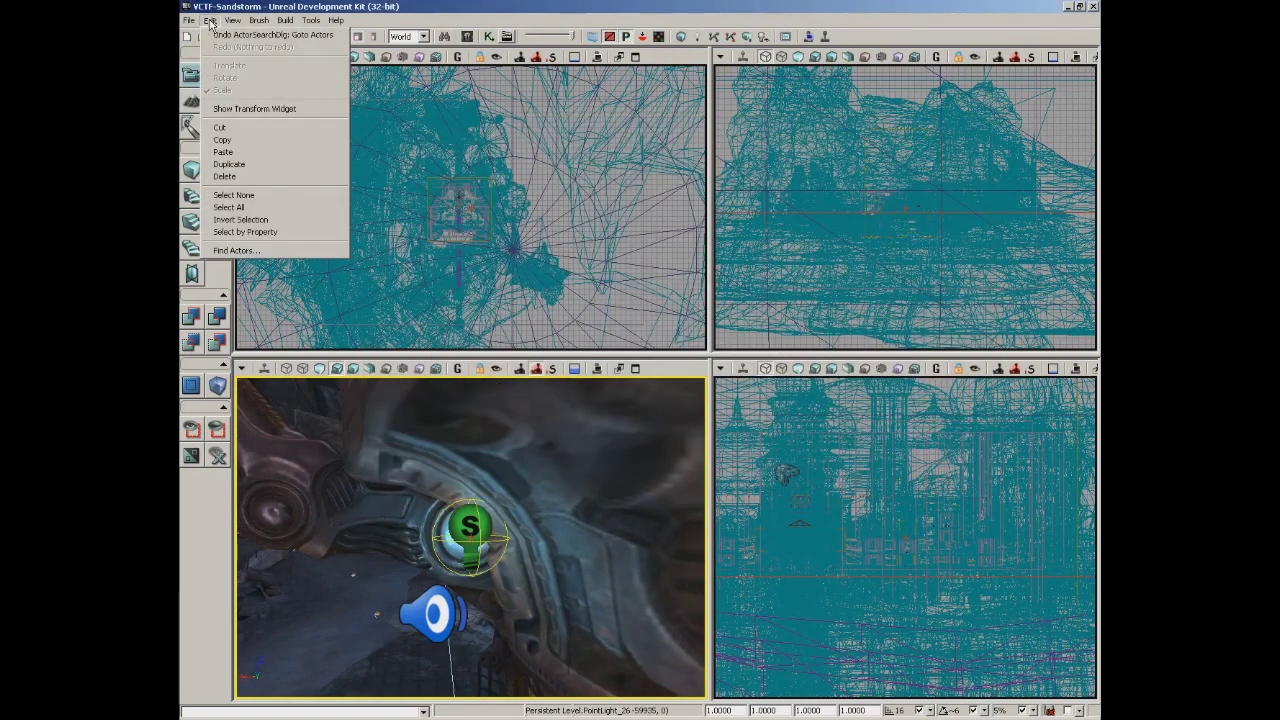
{"action": "left_click", "coordinate": [210, 21]}
{"action": "left_click", "coordinate": [210, 21]}
{"action": "left_click", "coordinate": [210, 21]}
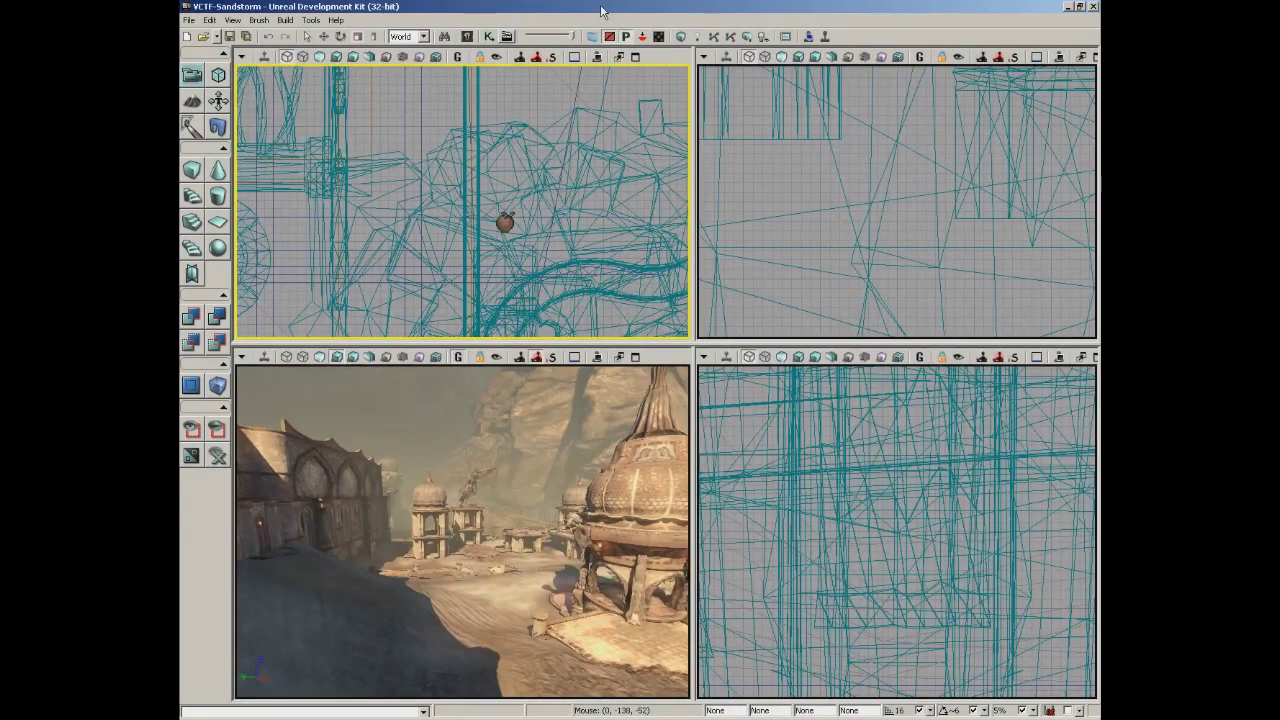
Open the Content Browser window, view its Log and Start Page, and close the window.
{"action": "left_click", "coordinate": [228, 21]}
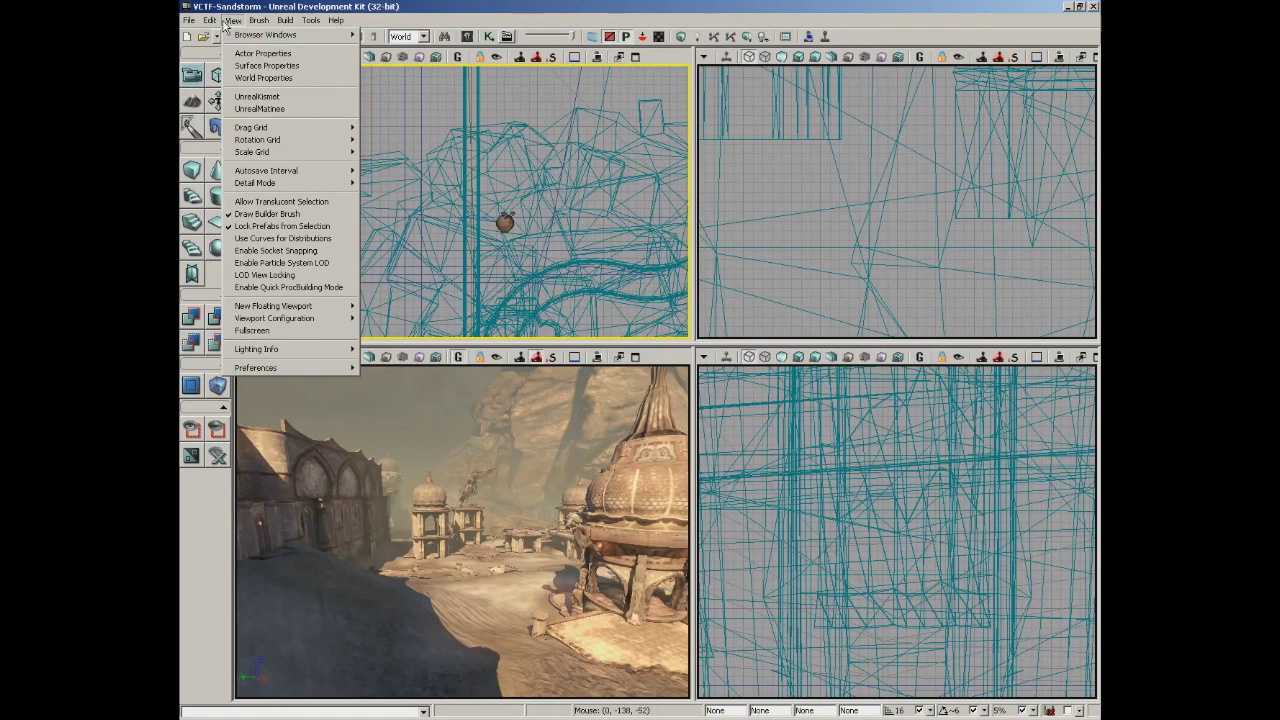
{"action": "mouse_move", "coordinate": [229, 38]}
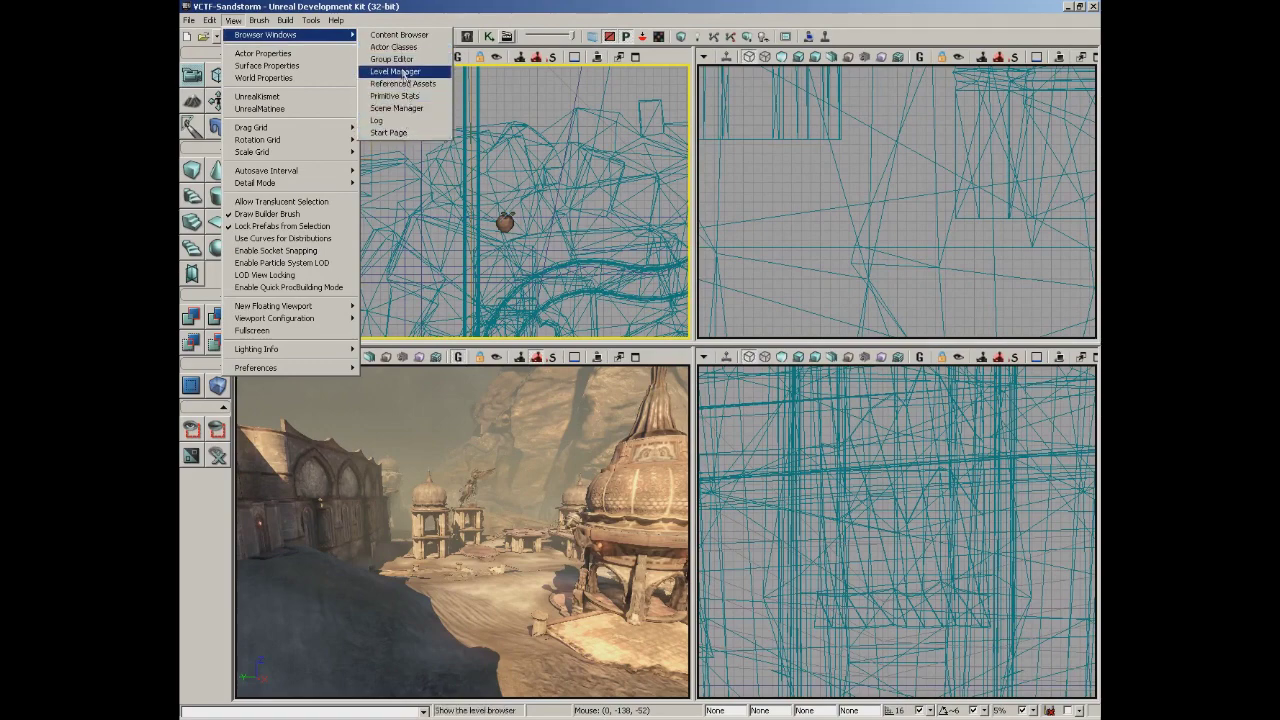
{"action": "left_click", "coordinate": [415, 35]}
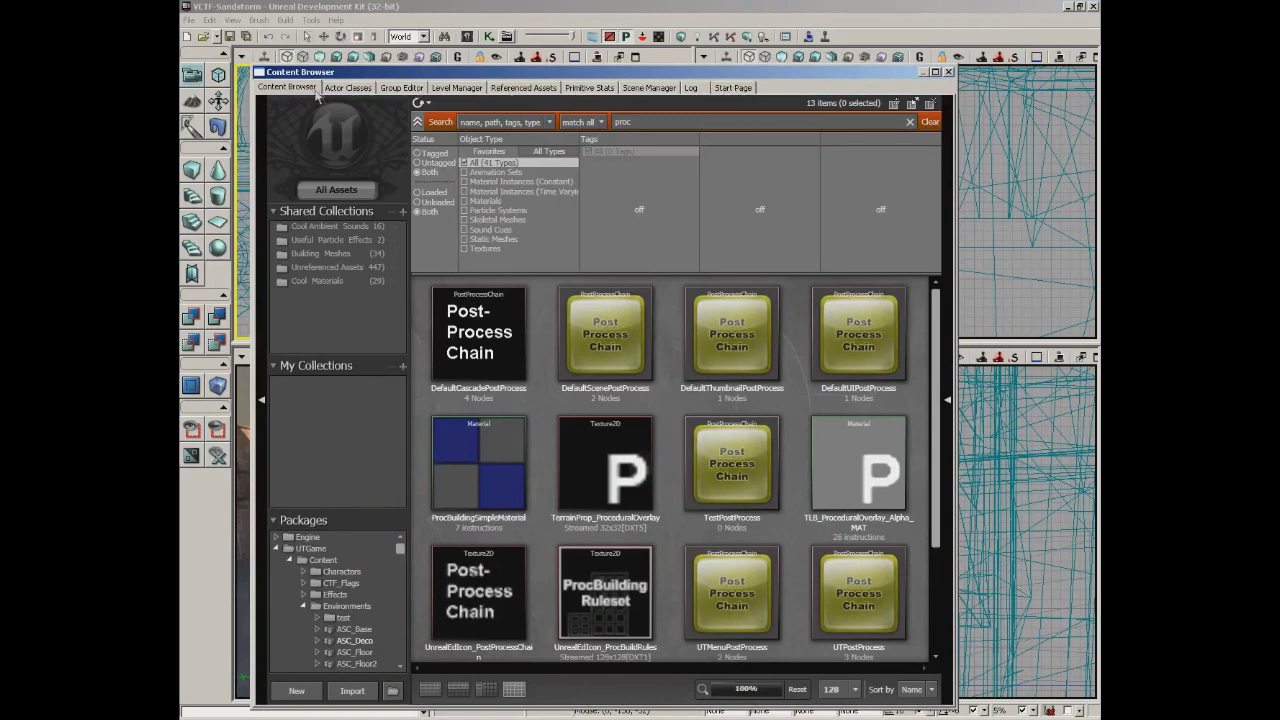
{"action": "left_click", "coordinate": [691, 88]}
{"action": "left_click", "coordinate": [728, 88]}
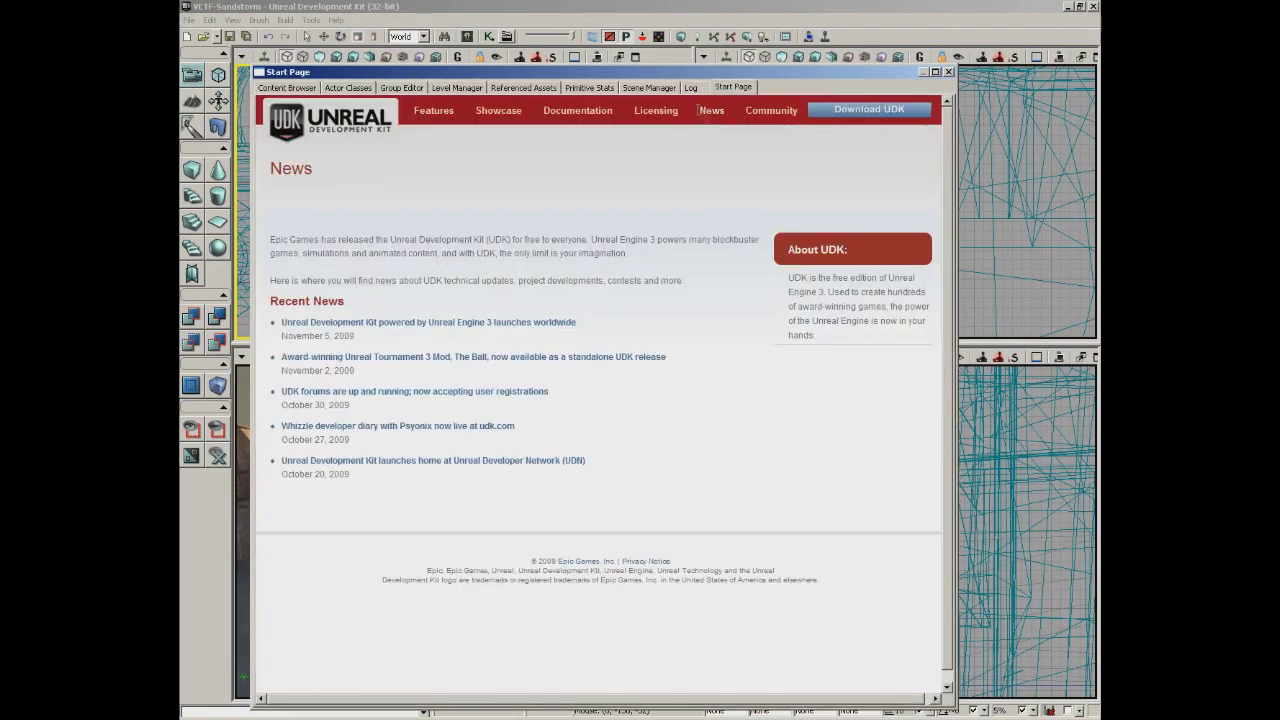
{"action": "left_click", "coordinate": [948, 72]}
Select the tower's dome mesh, view its actor properties several times, and close the properties window.
{"action": "left_click", "coordinate": [233, 20]}
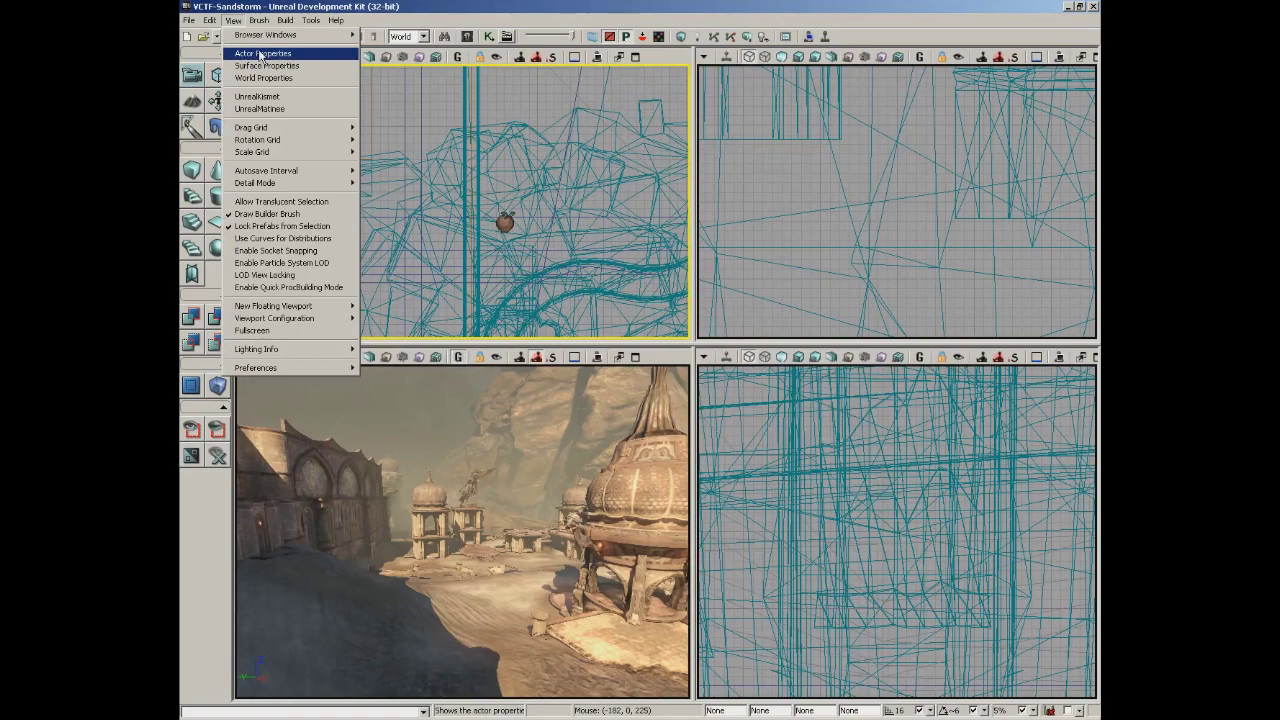
{"action": "left_click_drag", "start_coordinate": [468, 557], "coordinate": [476, 484]}
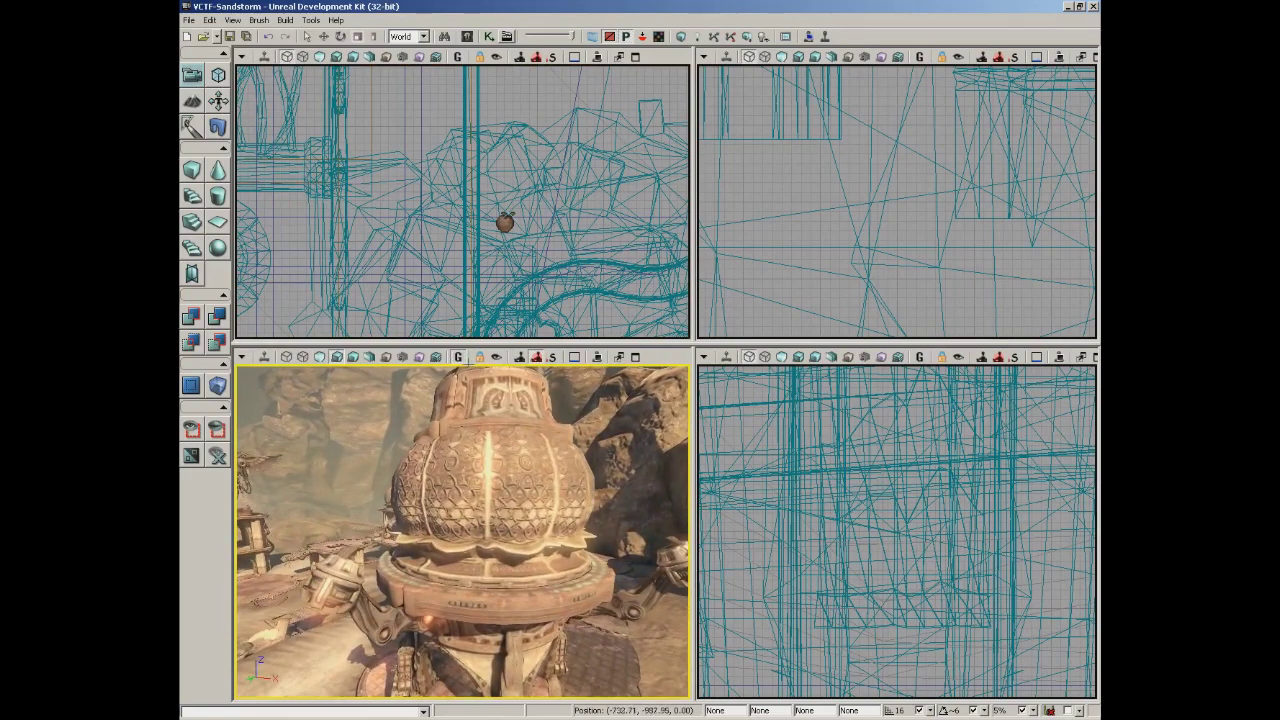
{"action": "left_click", "coordinate": [476, 484]}
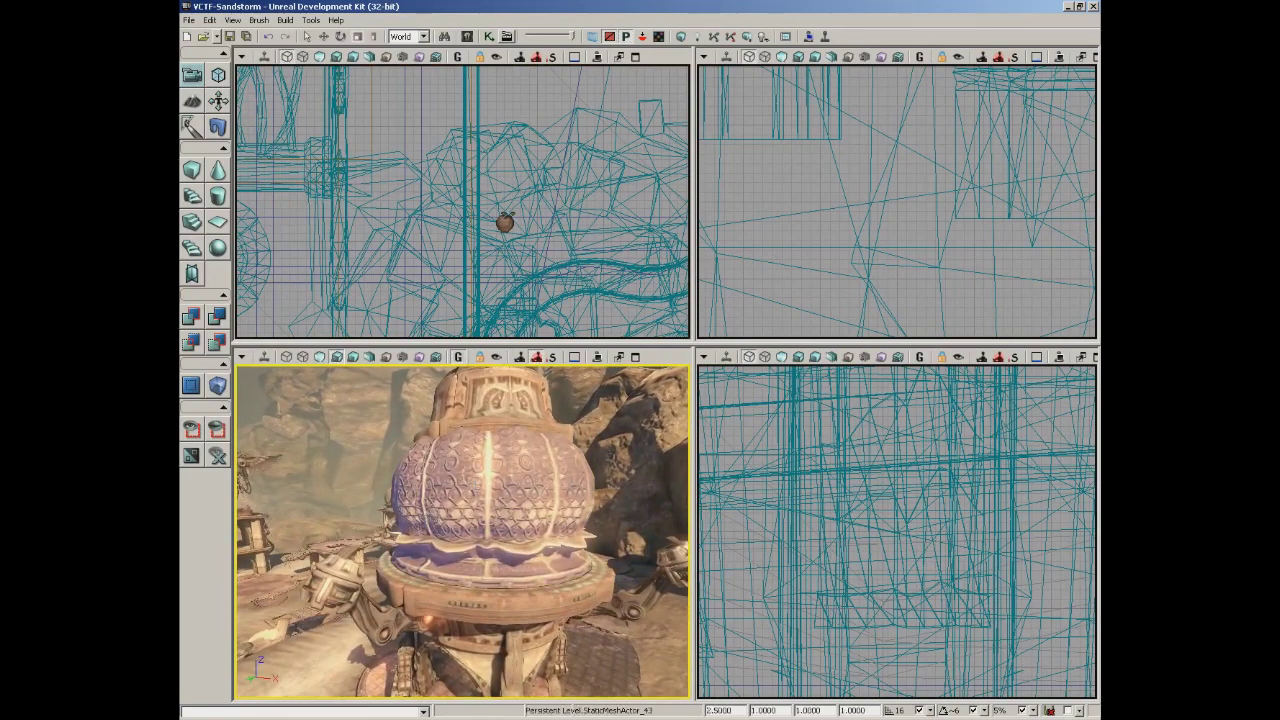
{"action": "left_click", "coordinate": [232, 20]}
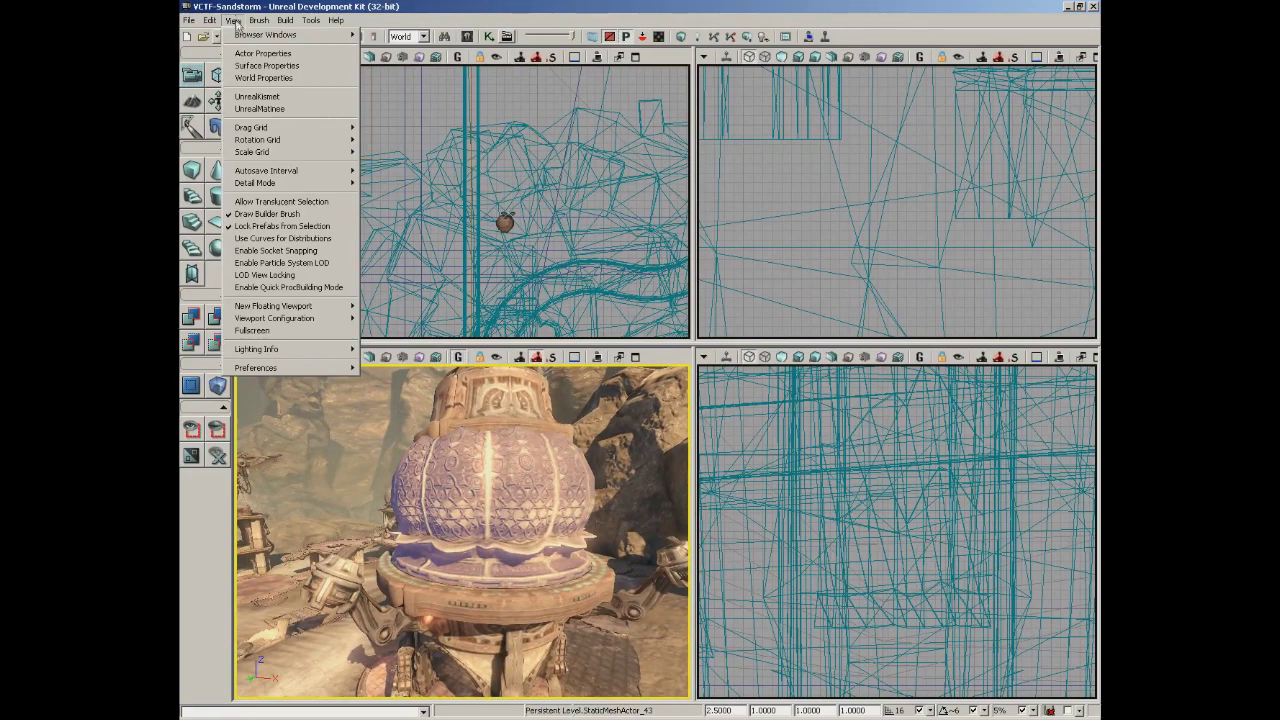
{"action": "left_click", "coordinate": [240, 53]}
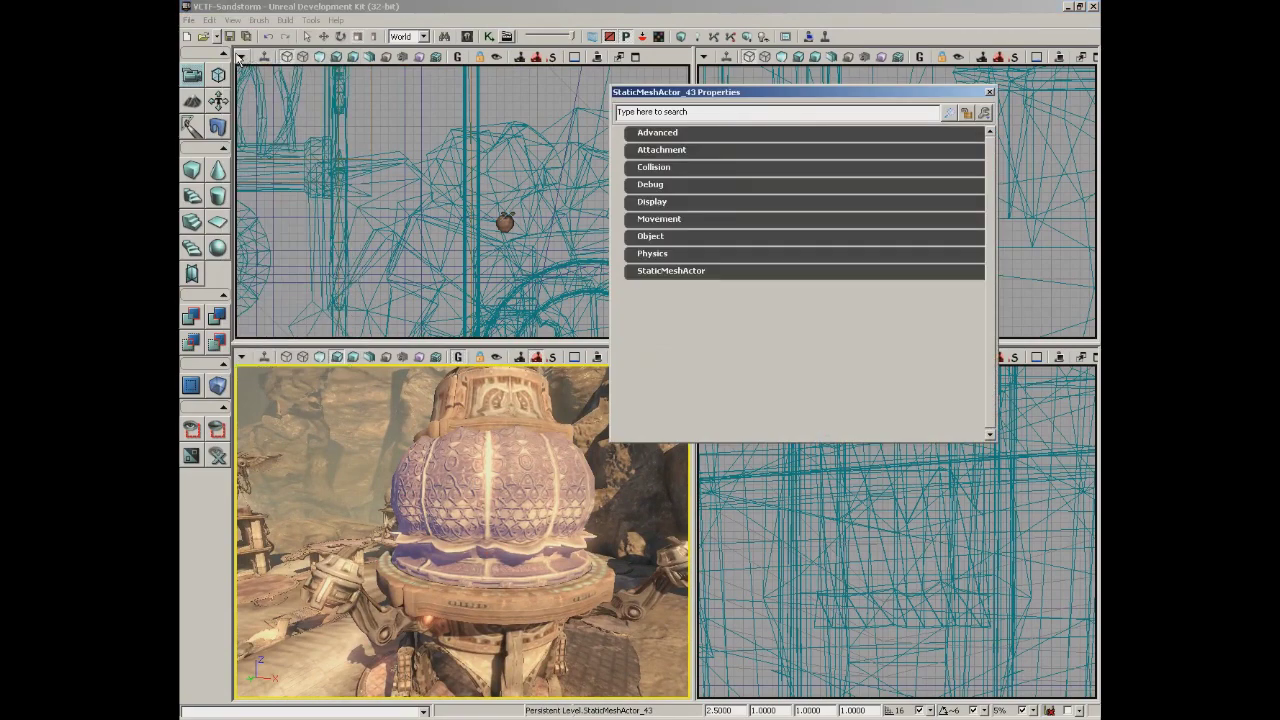
{"action": "left_click", "coordinate": [989, 92]}
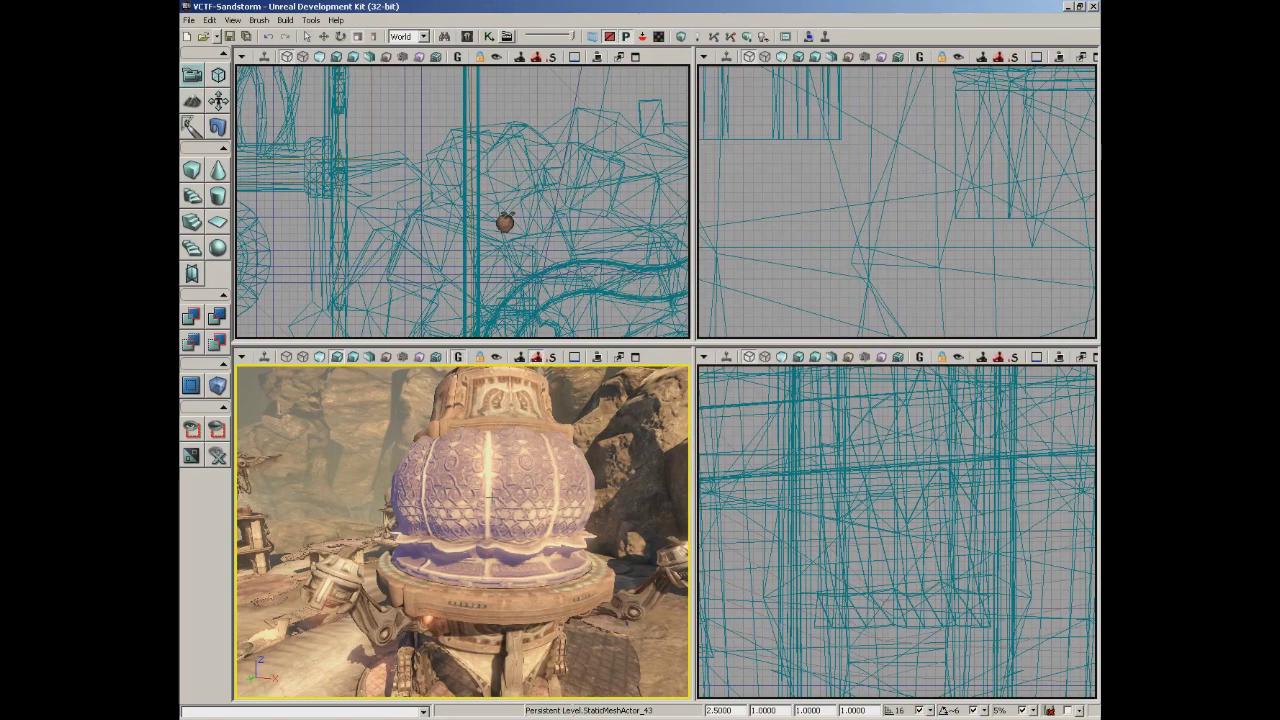
{"action": "key", "text": "F4"}
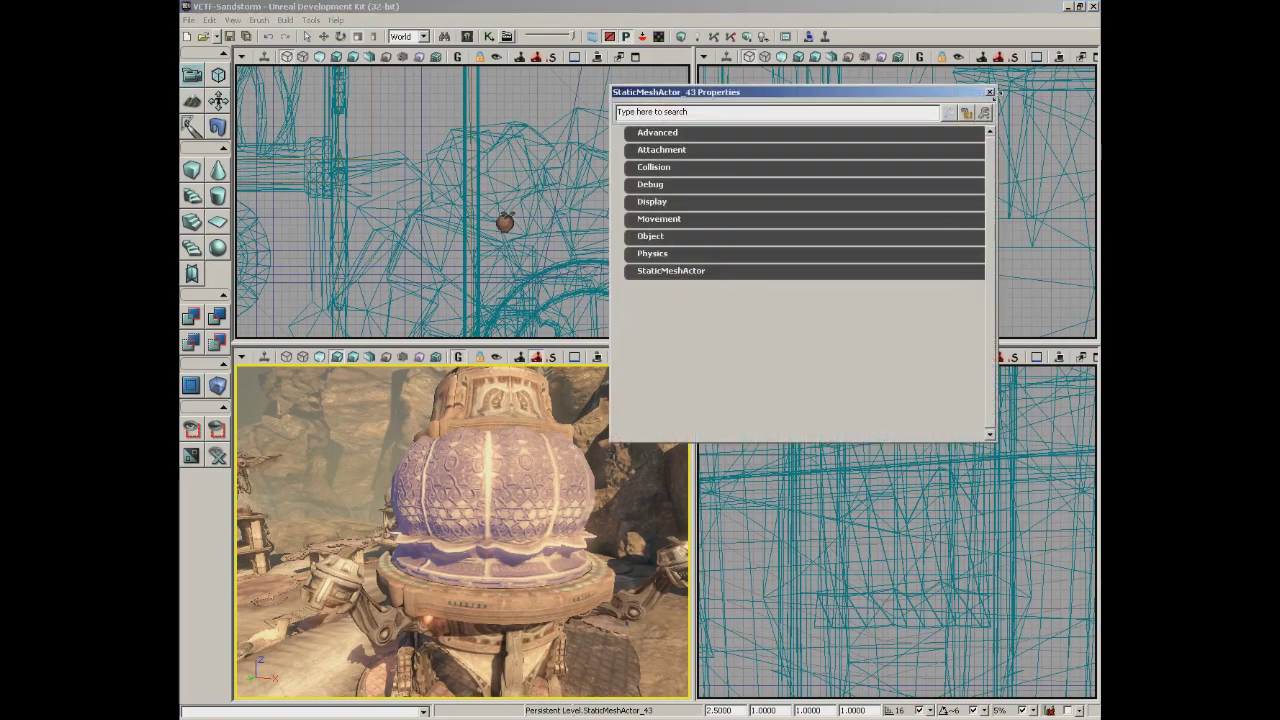
{"action": "left_click", "coordinate": [989, 92]}
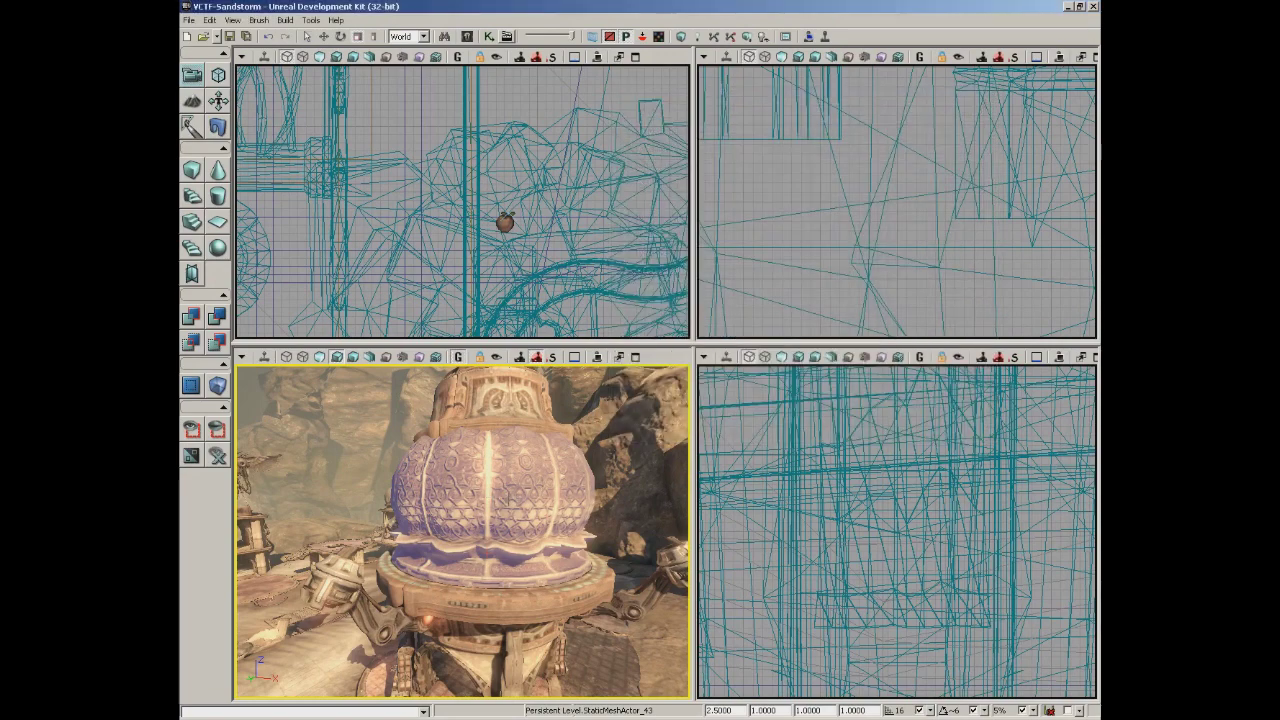
{"action": "key", "text": "F4"}
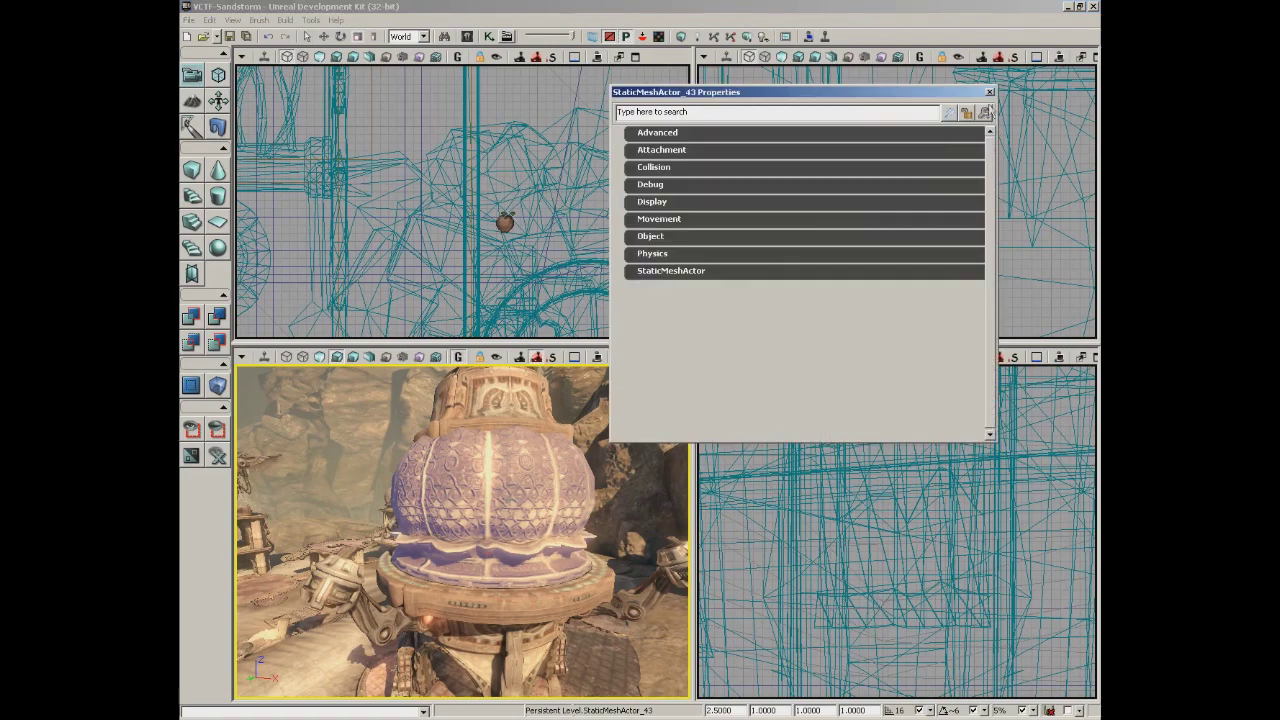
{"action": "left_click", "coordinate": [989, 92]}
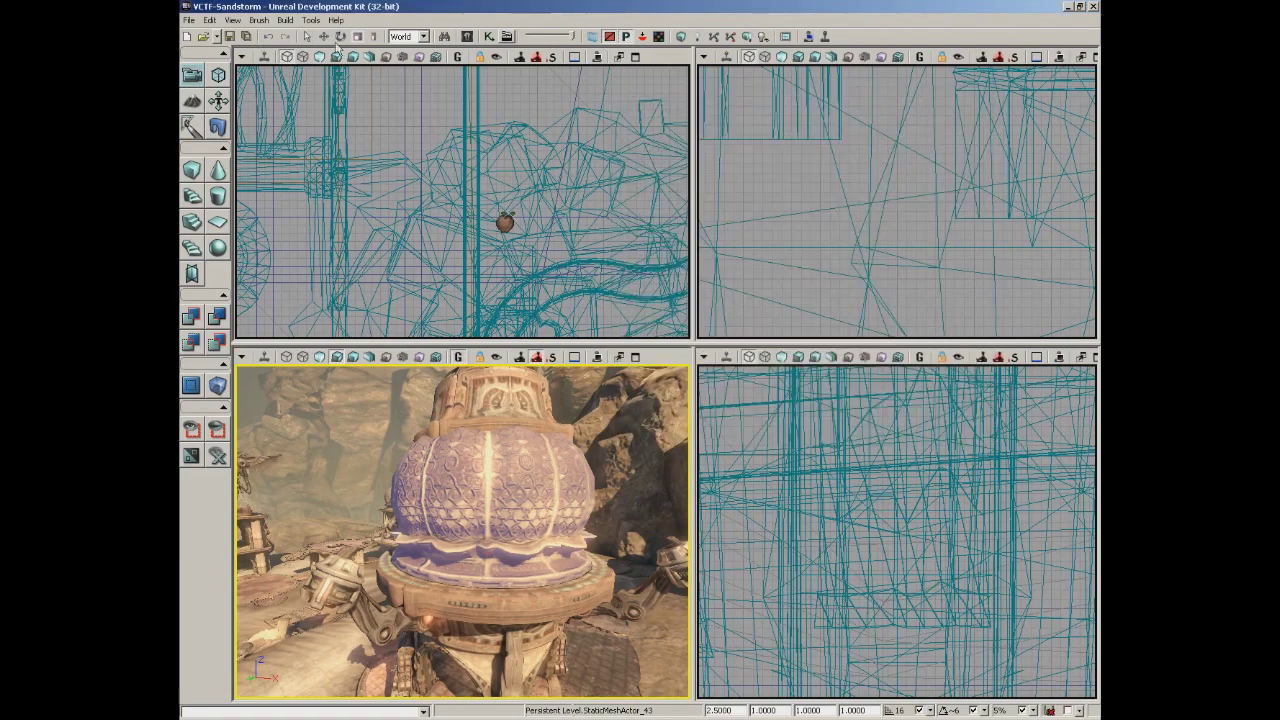
Select the red tiled floor surface and pan its texture by 4 in U through the surface properties.
{"action": "left_click", "coordinate": [232, 20]}
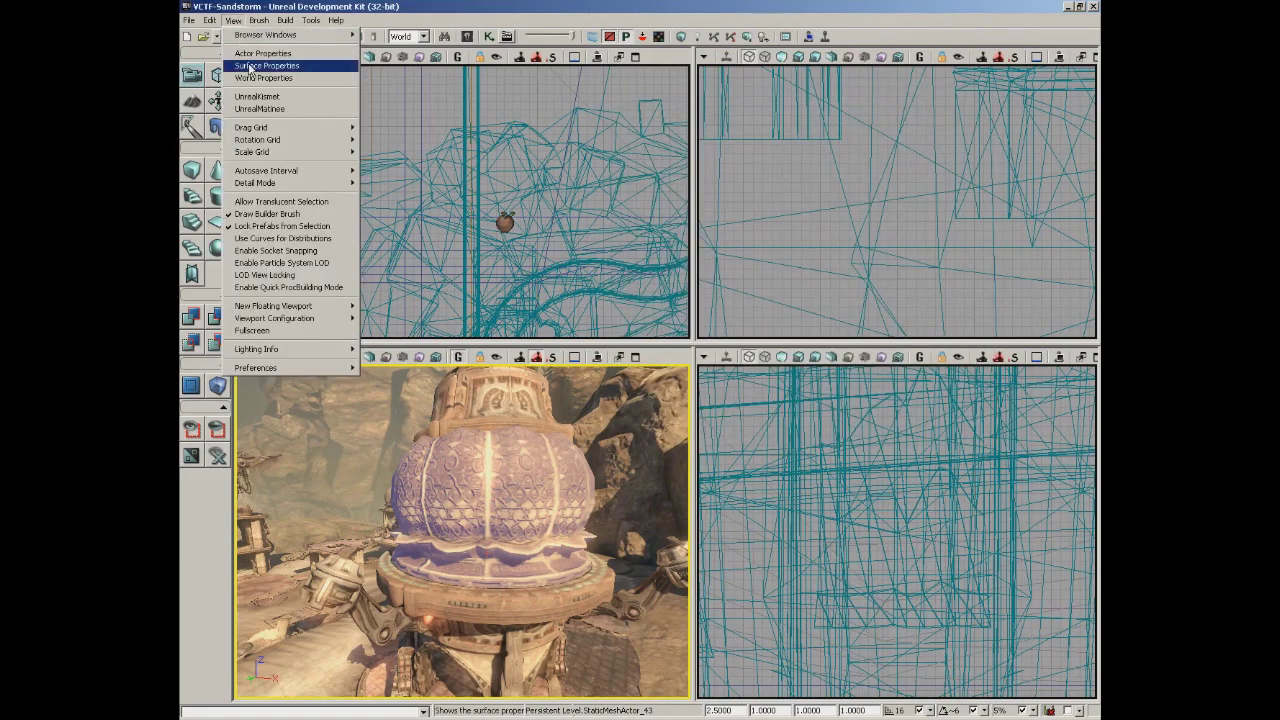
{"action": "left_click_drag", "start_coordinate": [460, 530], "coordinate": [319, 600]}
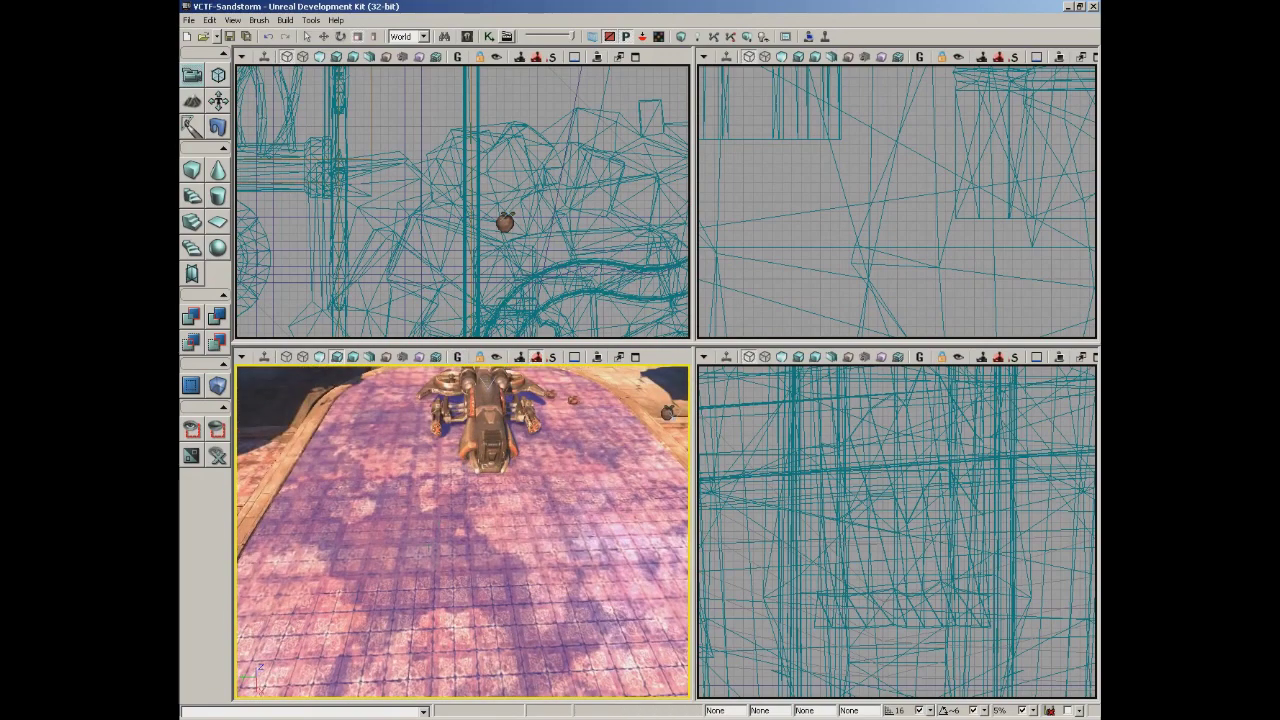
{"action": "left_click", "coordinate": [231, 20]}
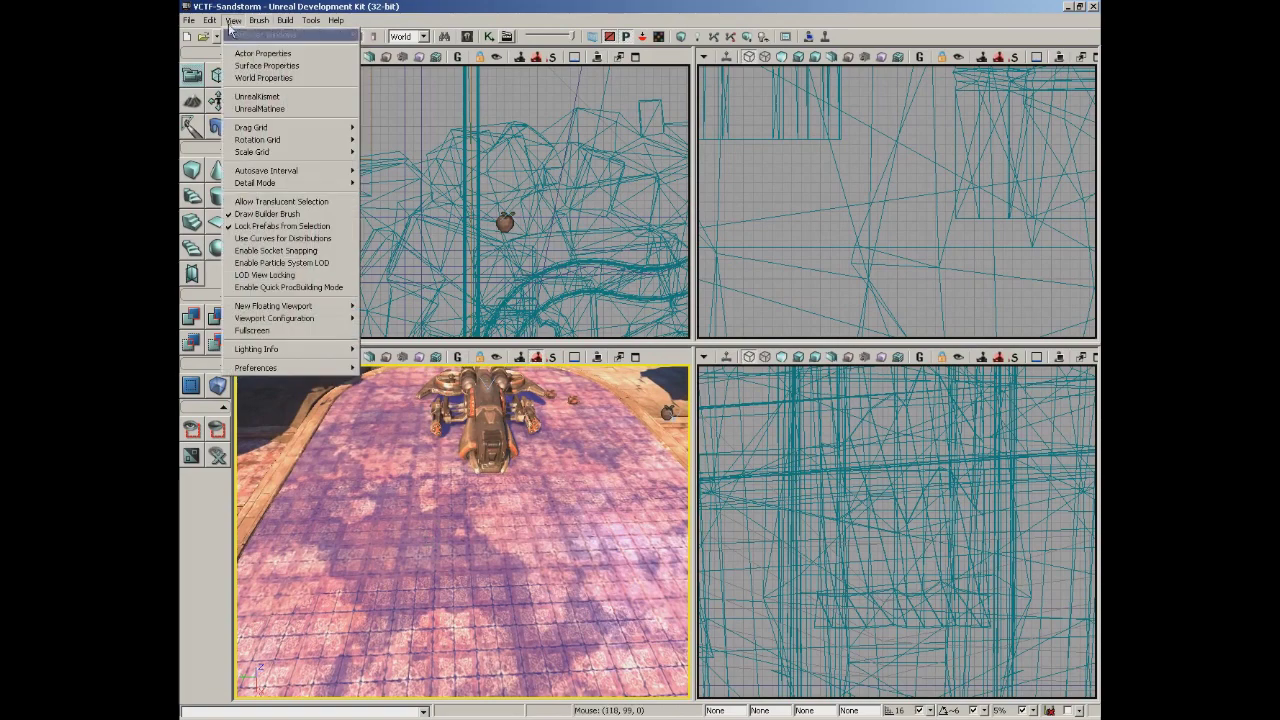
{"action": "left_click", "coordinate": [270, 63]}
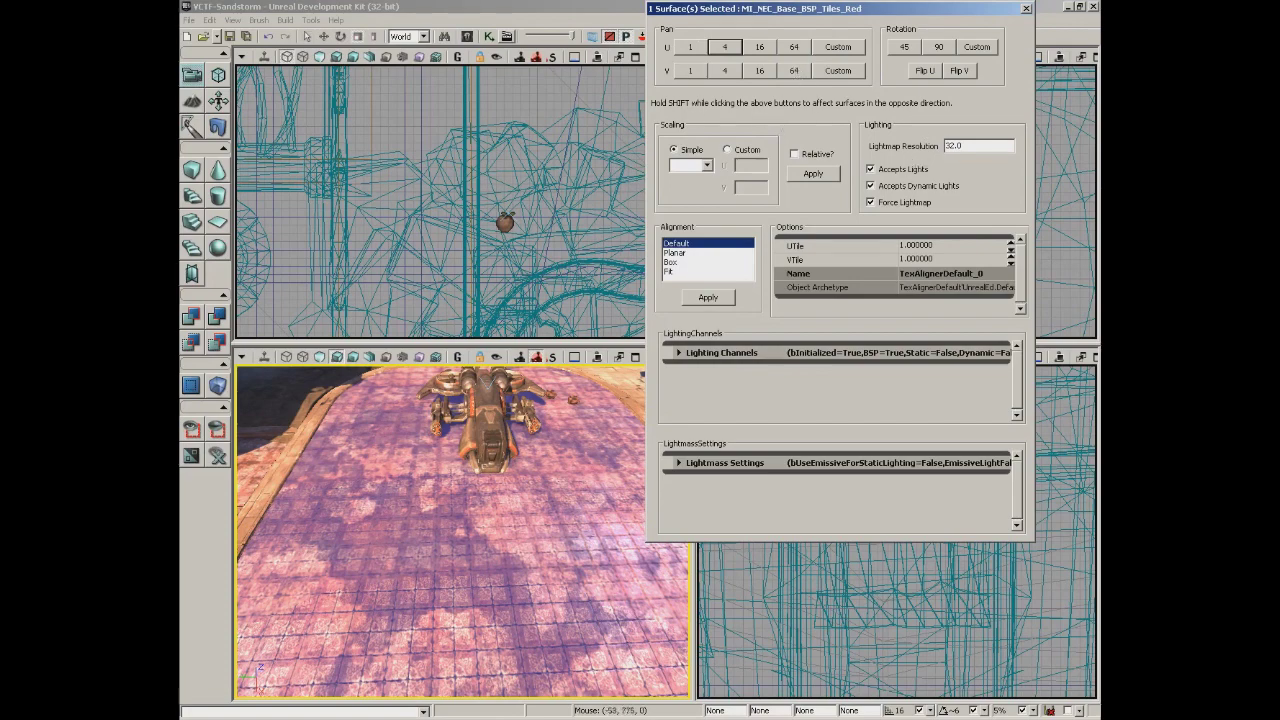
{"action": "left_click", "coordinate": [731, 57]}
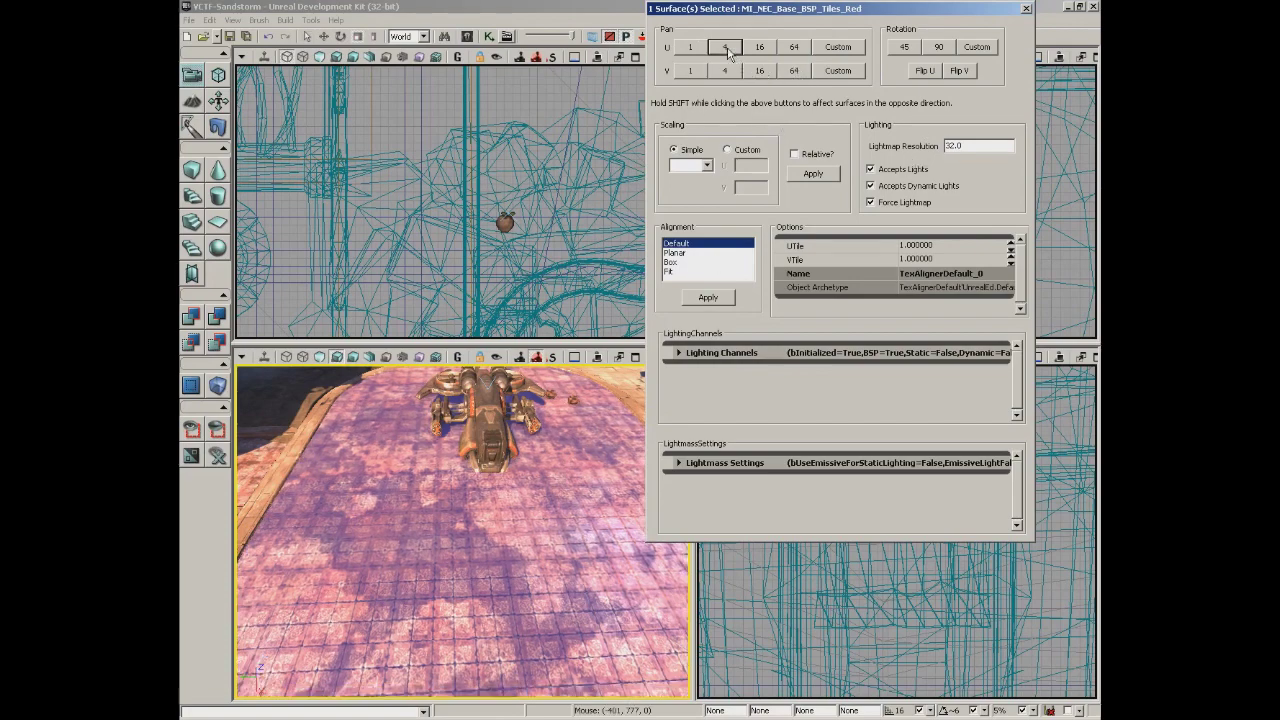
Pan the red tiled floor's texture further in U, repeatedly in increments of 4.
{"action": "left_click", "coordinate": [728, 53]}
{"action": "left_click", "coordinate": [728, 53]}
{"action": "left_click", "coordinate": [728, 53]}
{"action": "left_click", "coordinate": [728, 53]}
{"action": "left_click", "coordinate": [728, 53]}
{"action": "left_click", "coordinate": [728, 53]}
{"action": "left_click", "coordinate": [728, 53]}
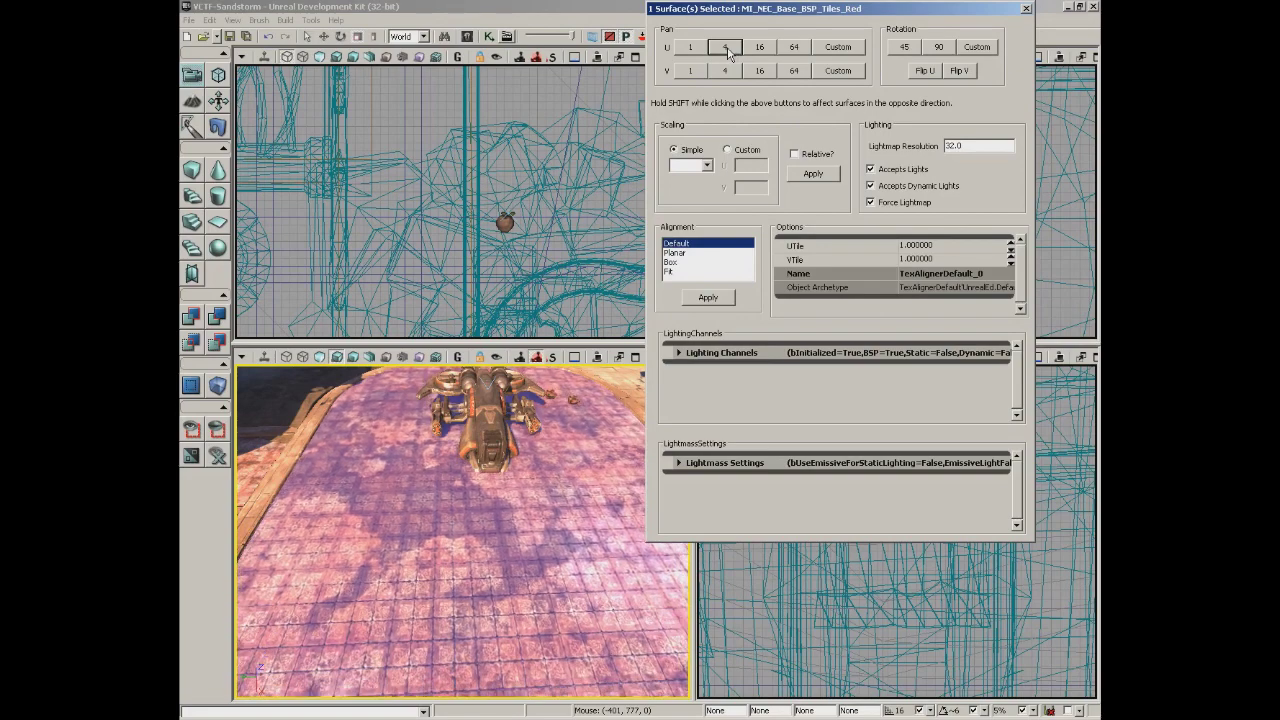
{"action": "left_click", "coordinate": [728, 53]}
{"action": "left_click", "coordinate": [728, 53]}
{"action": "left_click", "coordinate": [728, 53]}
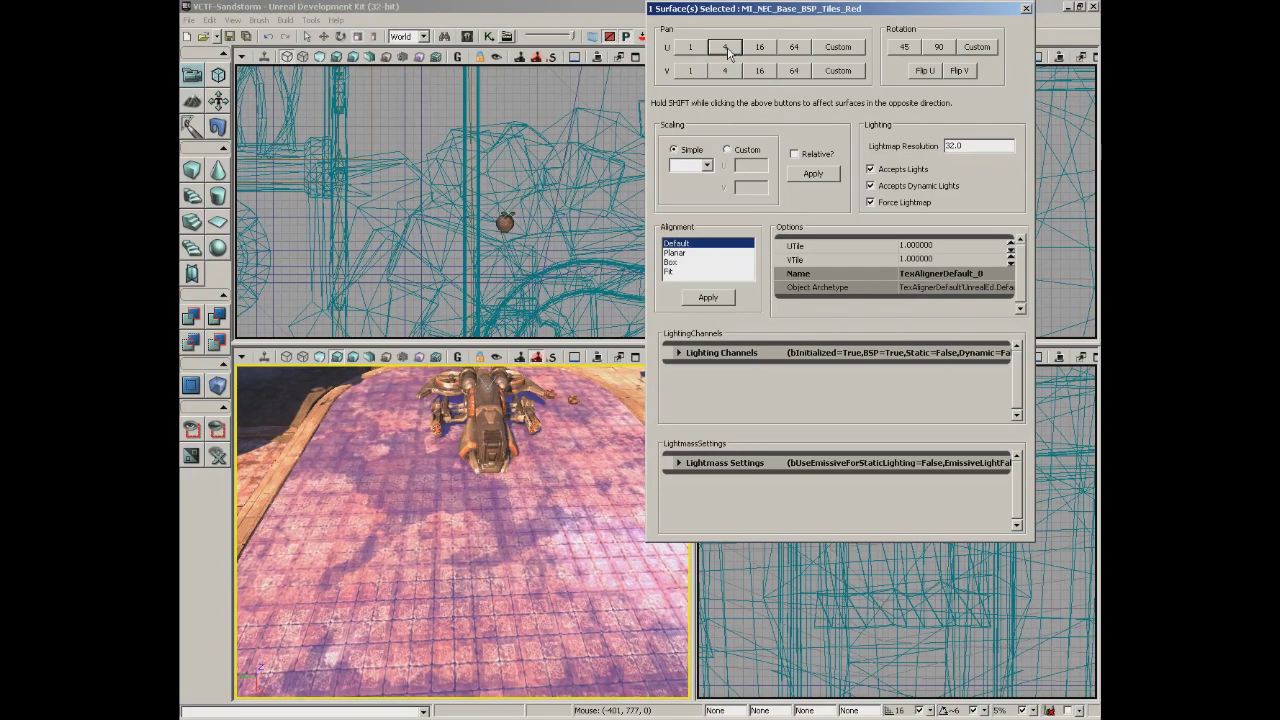
{"action": "left_click", "coordinate": [728, 53]}
{"action": "left_click", "coordinate": [728, 53]}
{"action": "left_click", "coordinate": [728, 53]}
{"action": "left_click", "coordinate": [728, 53]}
{"action": "left_click", "coordinate": [728, 53]}
{"action": "left_click", "coordinate": [728, 53]}
Pan the floor texture repeatedly in V in increments of 4 and close the surface properties.
{"action": "left_click", "coordinate": [728, 74]}
{"action": "left_click", "coordinate": [728, 74]}
{"action": "left_click", "coordinate": [728, 74]}
{"action": "left_click", "coordinate": [728, 74]}
{"action": "left_click", "coordinate": [728, 74]}
{"action": "left_click", "coordinate": [728, 74]}
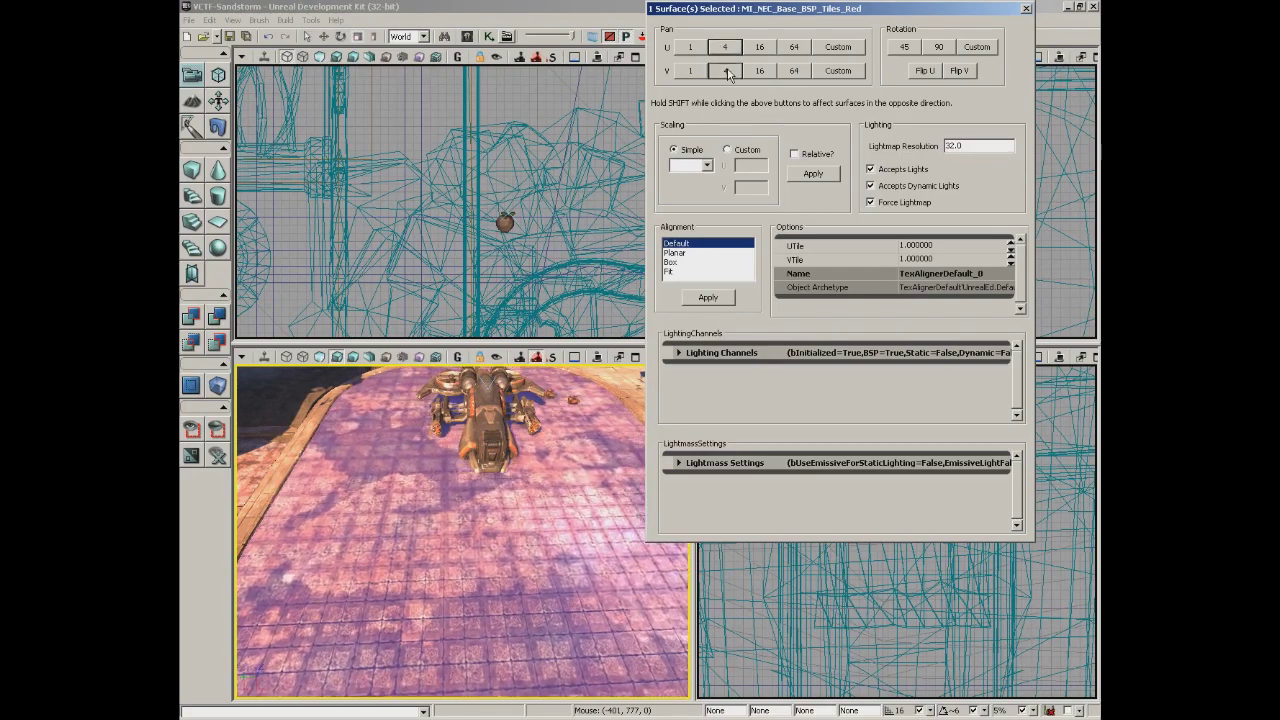
{"action": "left_click", "coordinate": [728, 74]}
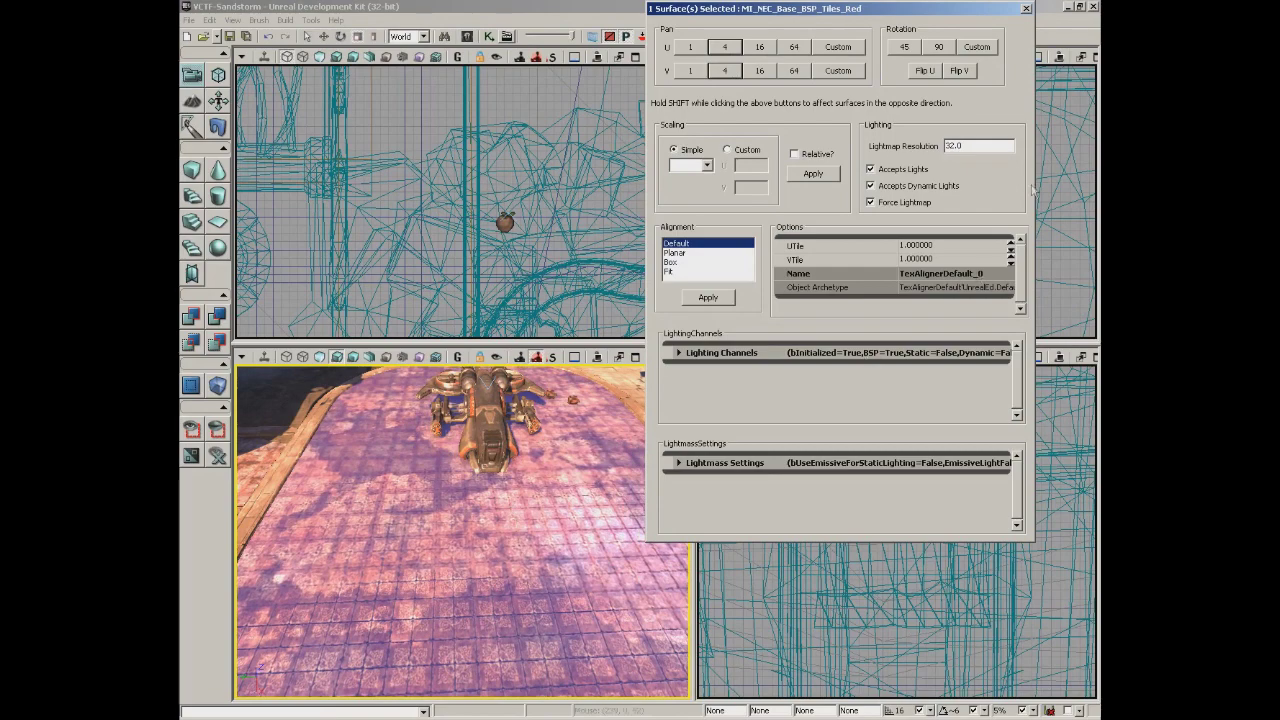
{"action": "left_click", "coordinate": [1025, 8]}
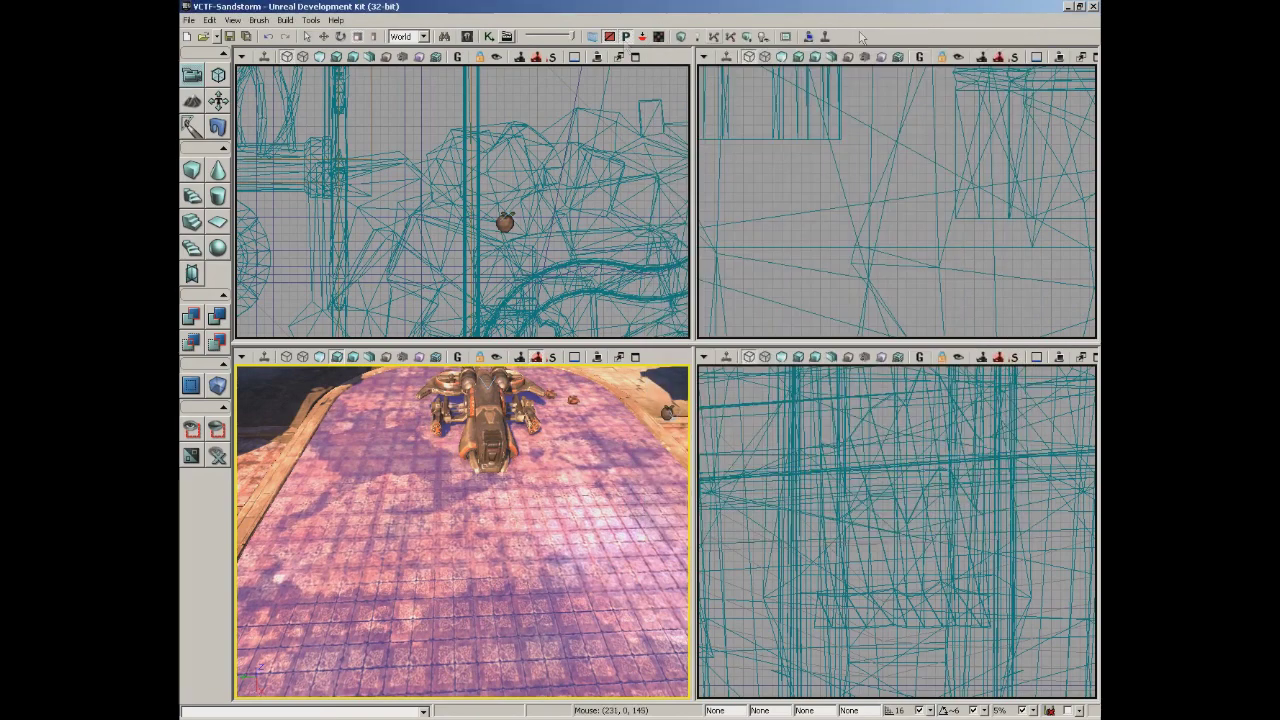
View the Lightmass and ZoneInfo categories of the world properties, including Kill Z, and close the properties window.
{"action": "left_click", "coordinate": [231, 21]}
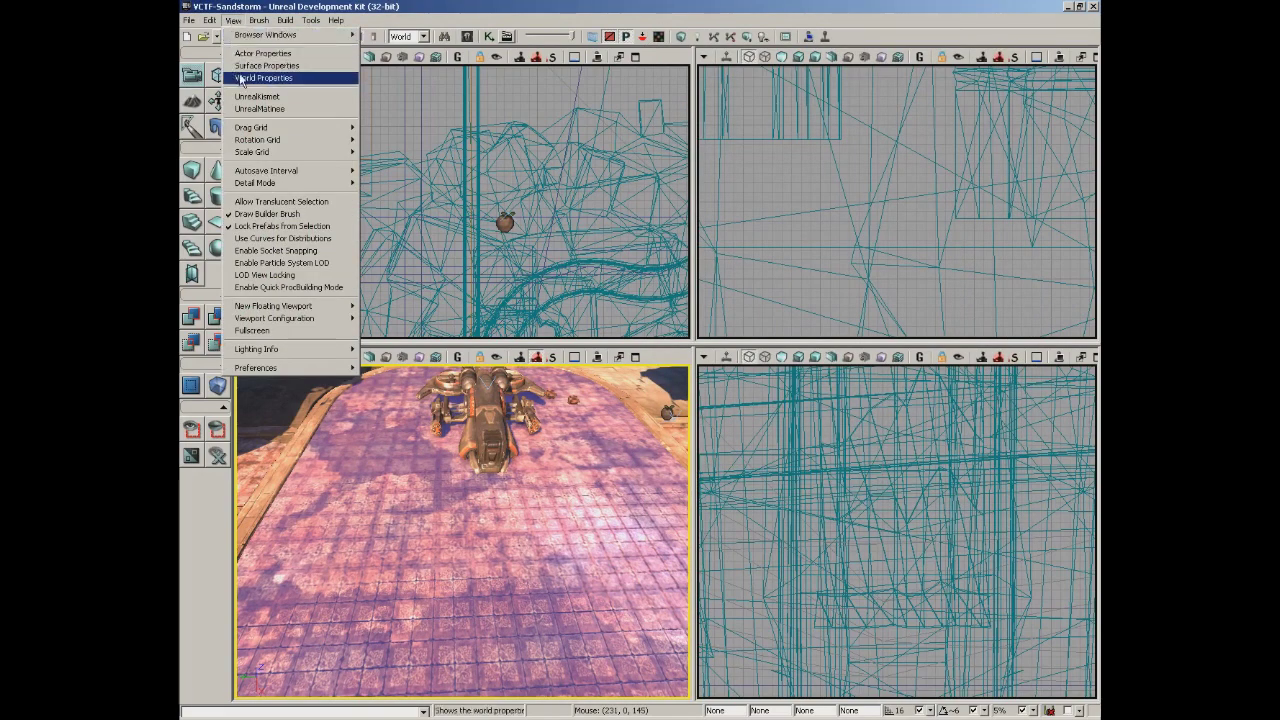
{"action": "left_click", "coordinate": [314, 79]}
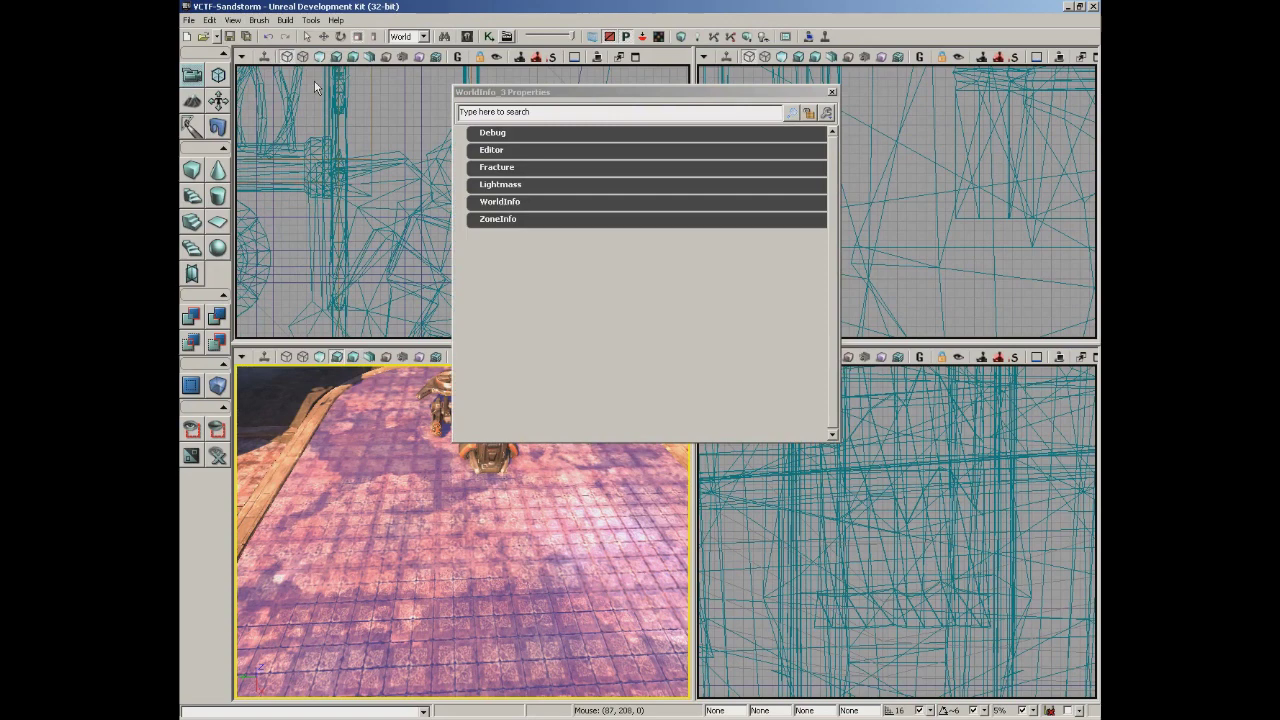
{"action": "left_click", "coordinate": [498, 188]}
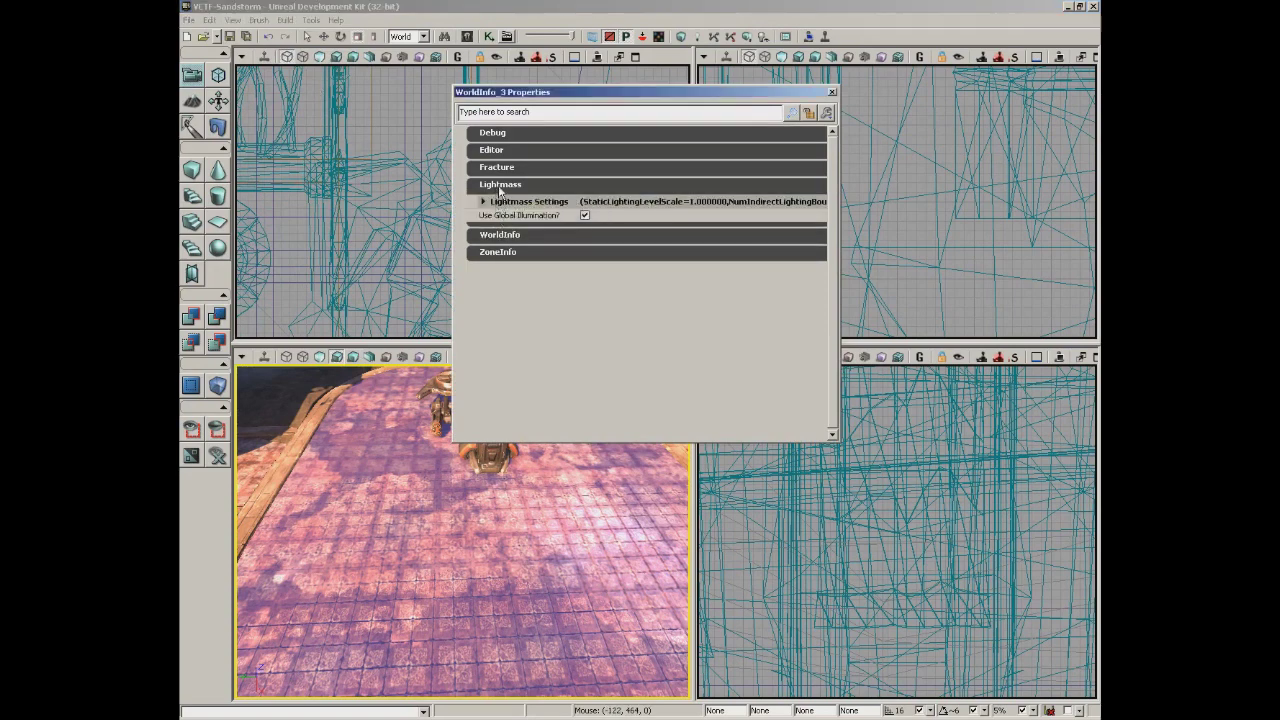
{"action": "left_click", "coordinate": [500, 186]}
{"action": "left_click", "coordinate": [504, 219]}
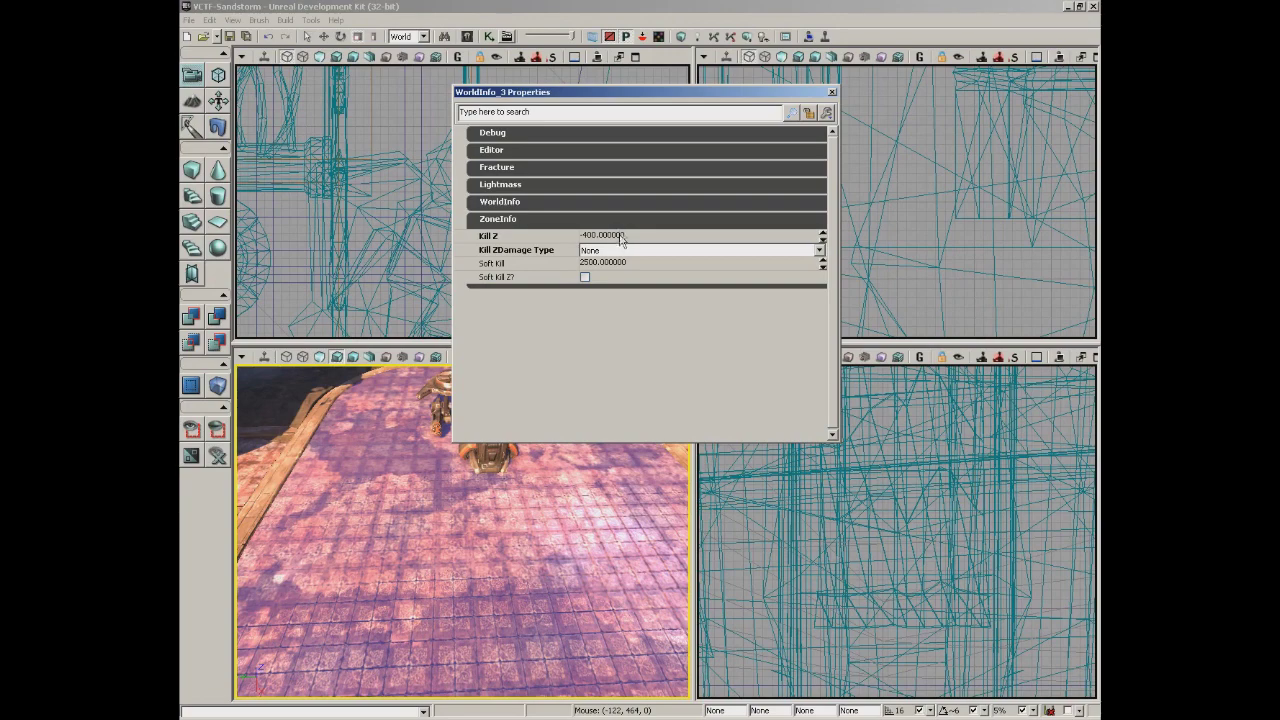
{"action": "left_click", "coordinate": [831, 91]}
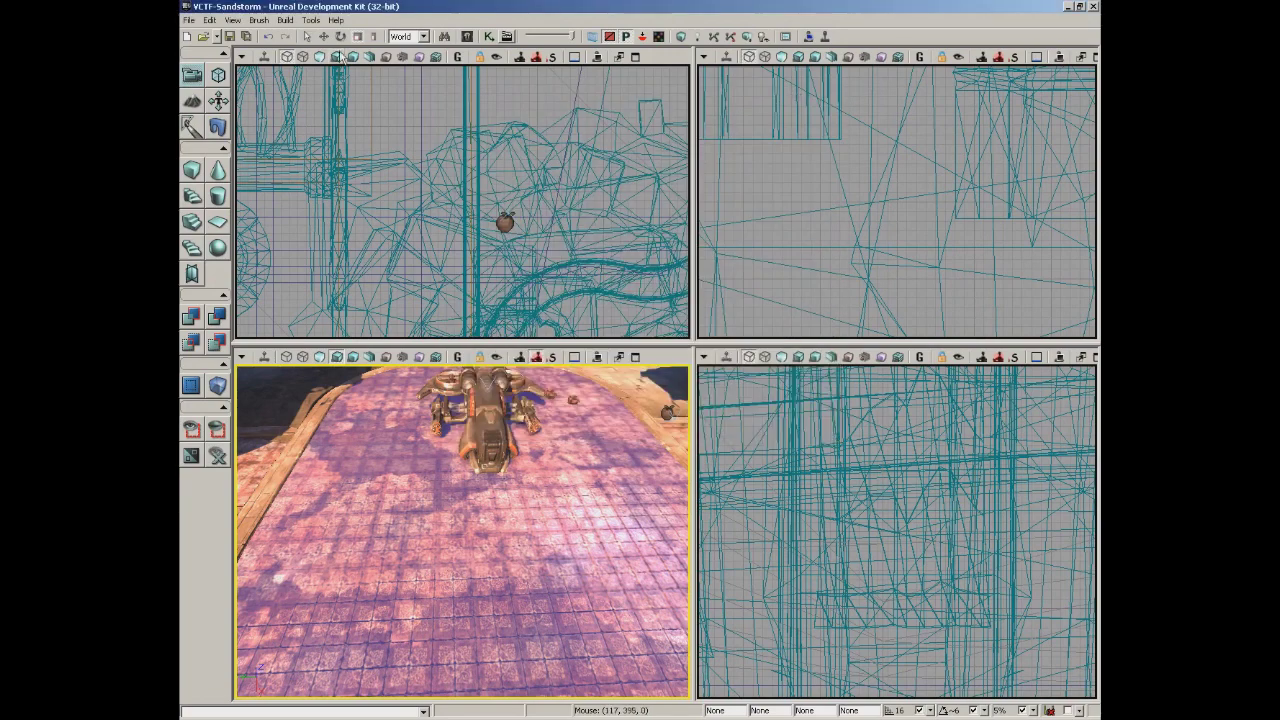
Open UnrealKismet, view the level's main sequence with its console events and Matinee node, and close it.
{"action": "left_click", "coordinate": [238, 20]}
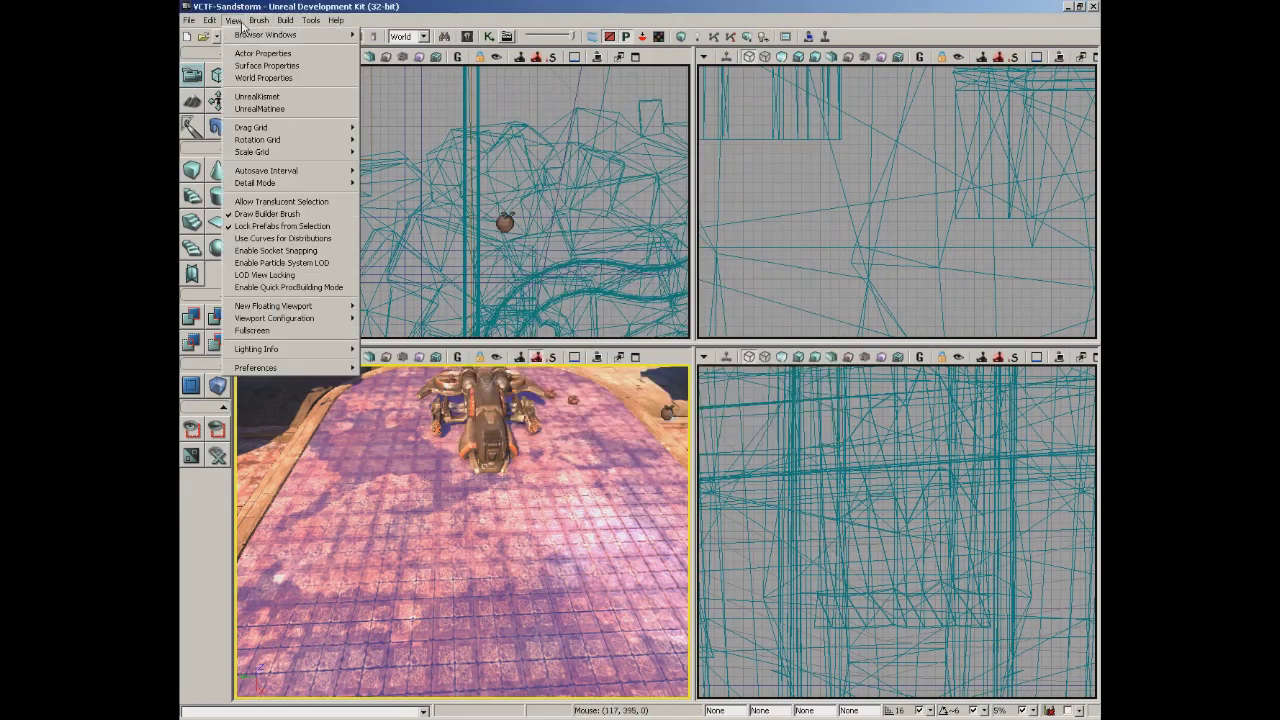
{"action": "left_click", "coordinate": [300, 100]}
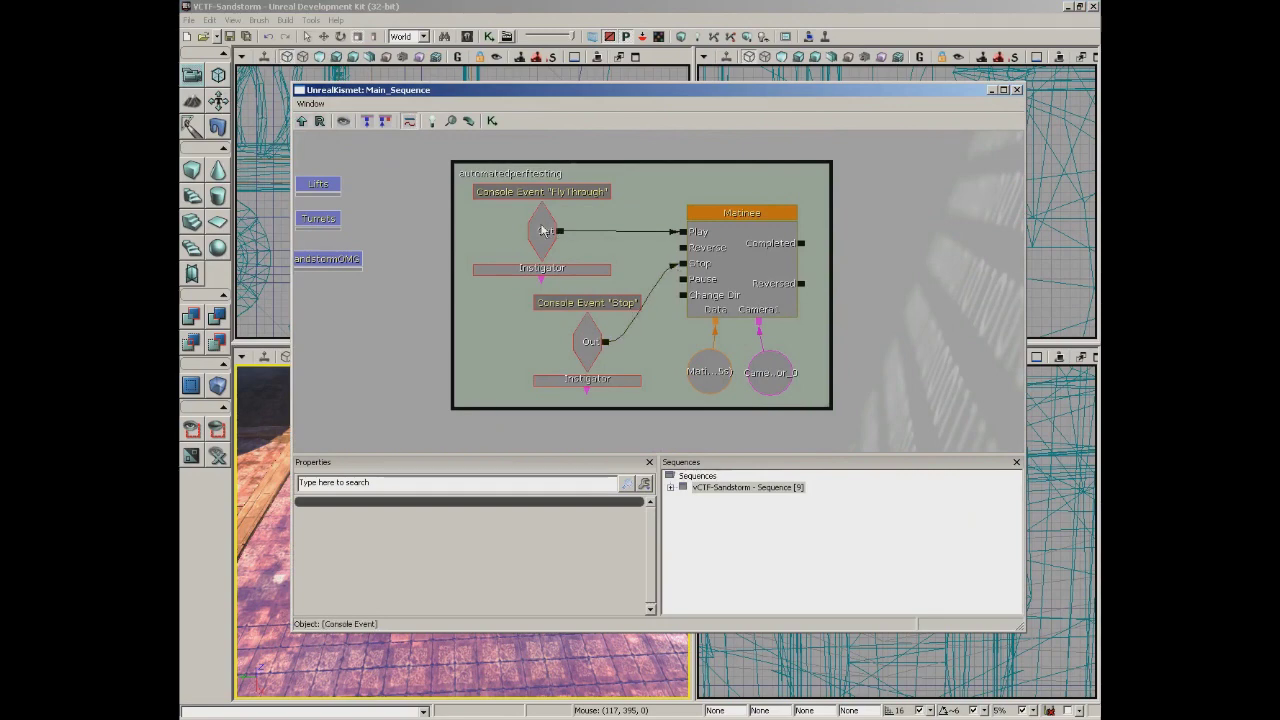
{"action": "left_click", "coordinate": [1017, 90]}
Open Sequence.SeqAct_Interp_0 in UnrealMatinee, play its camera animation in the perspective view, and close Matinee.
{"action": "left_click", "coordinate": [233, 20]}
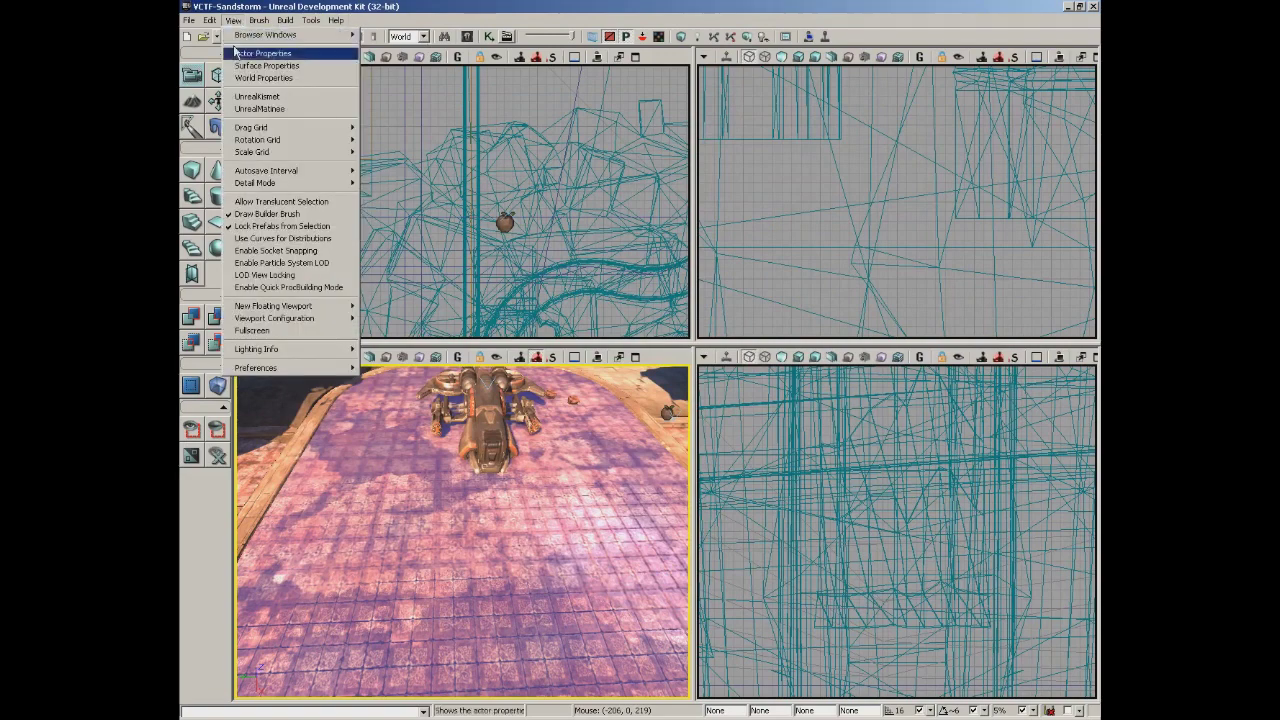
{"action": "left_click", "coordinate": [277, 109]}
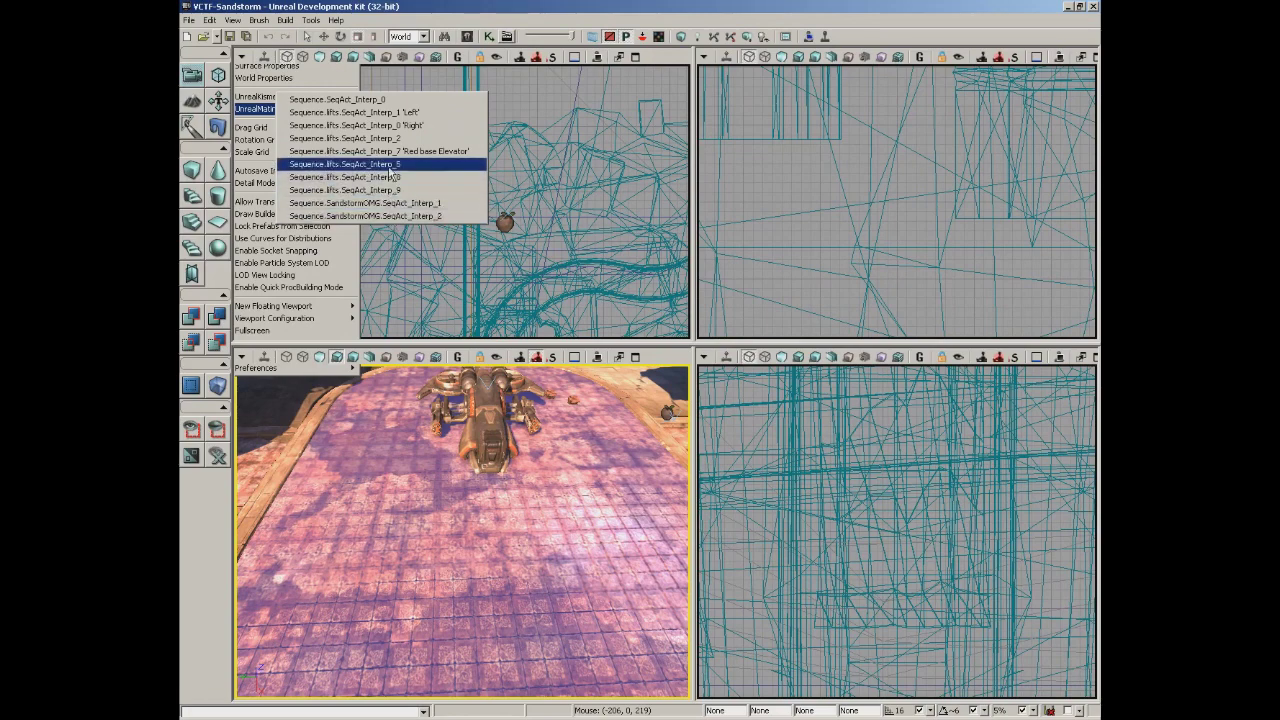
{"action": "left_click", "coordinate": [369, 101]}
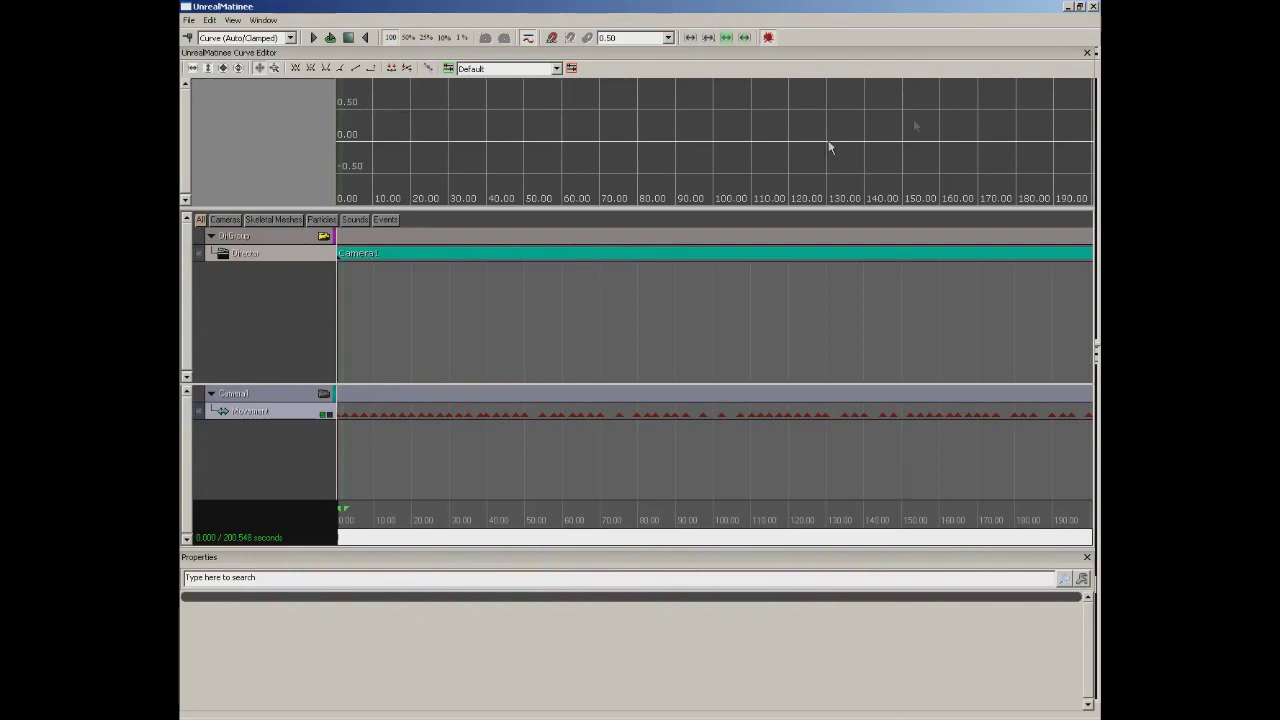
{"action": "left_click", "coordinate": [1081, 8]}
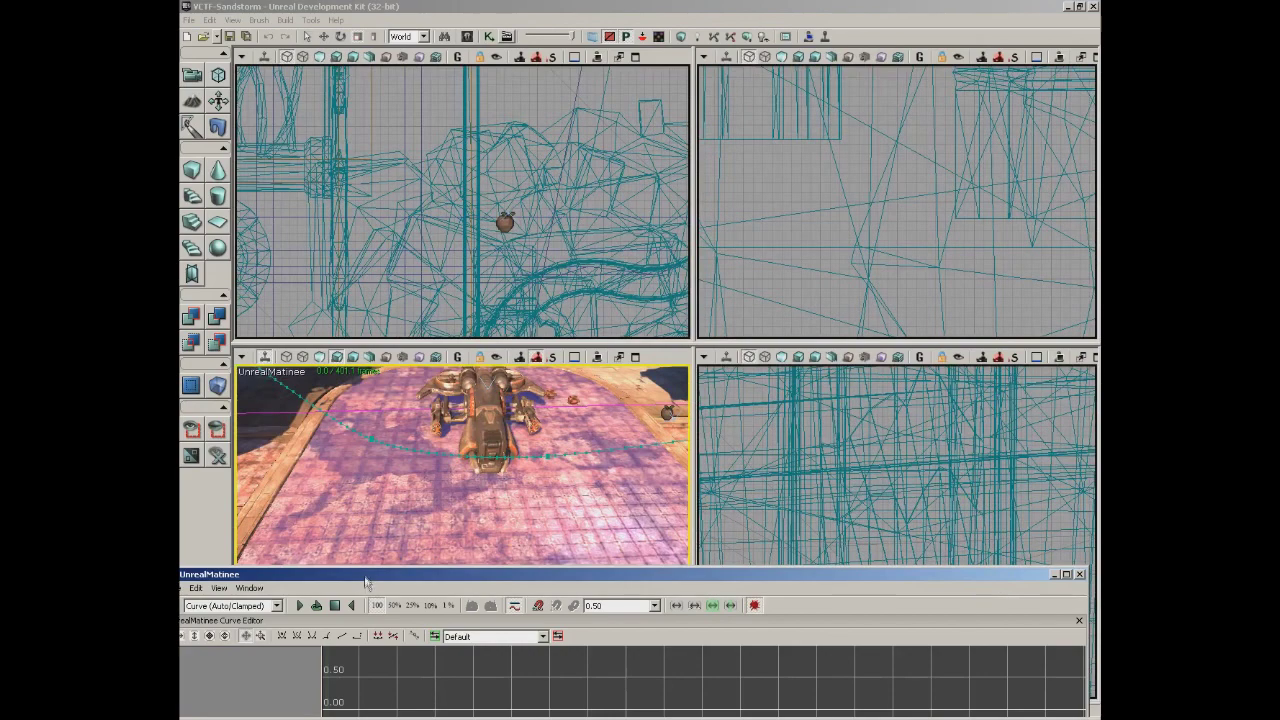
{"action": "left_click_drag", "start_coordinate": [365, 578], "coordinate": [355, 635]}
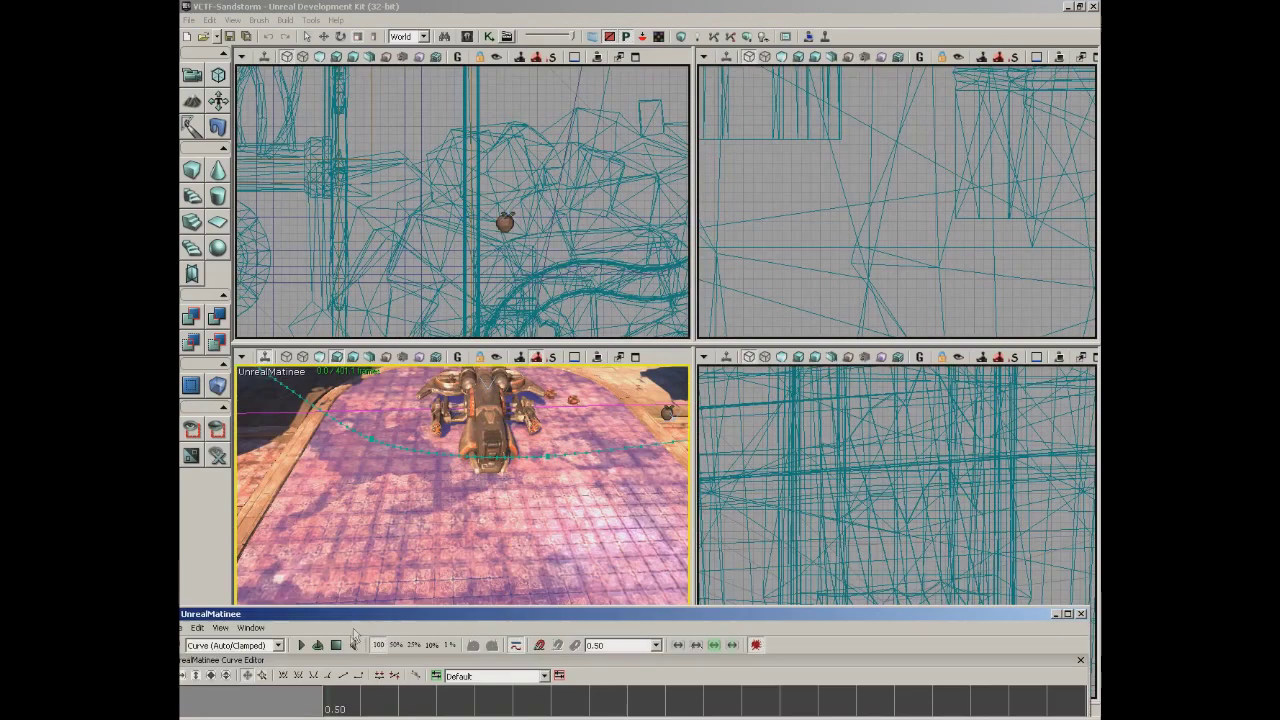
{"action": "left_click", "coordinate": [301, 645]}
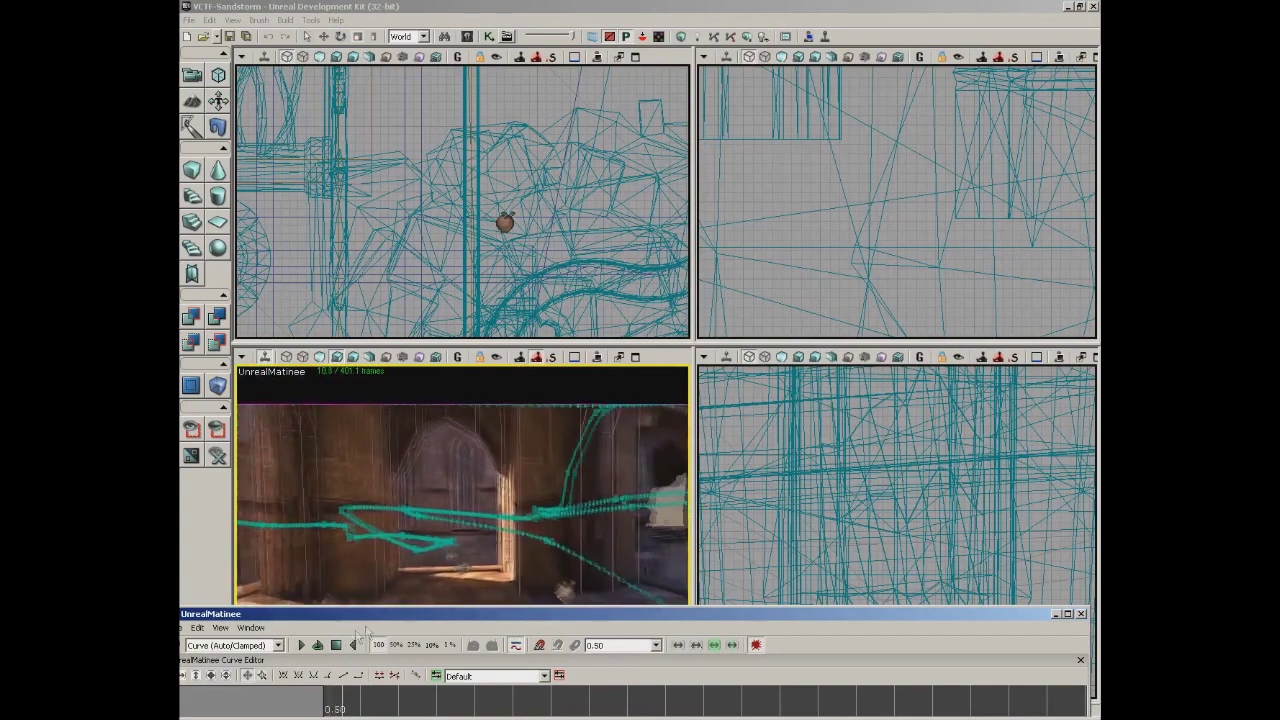
{"action": "left_click", "coordinate": [1081, 613]}
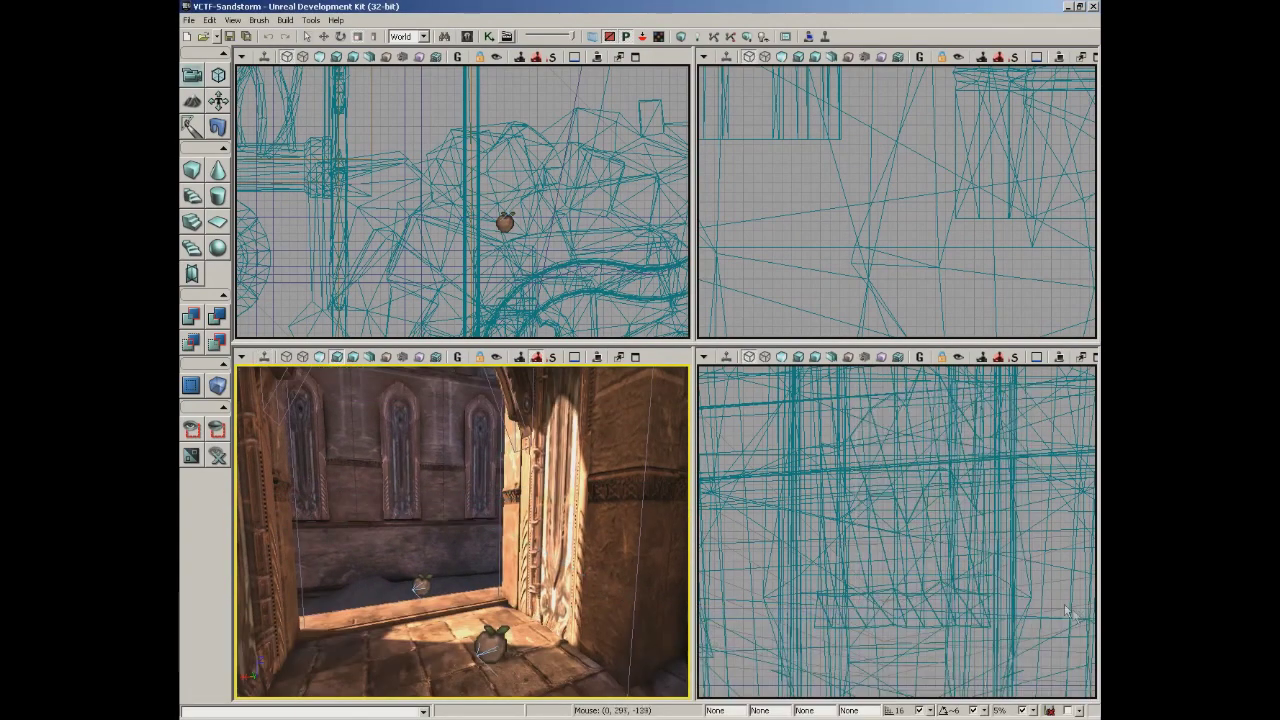
Review the drag, rotation and scale grid options and the autosave intervals, and switch autosave on.
{"action": "left_click", "coordinate": [232, 20]}
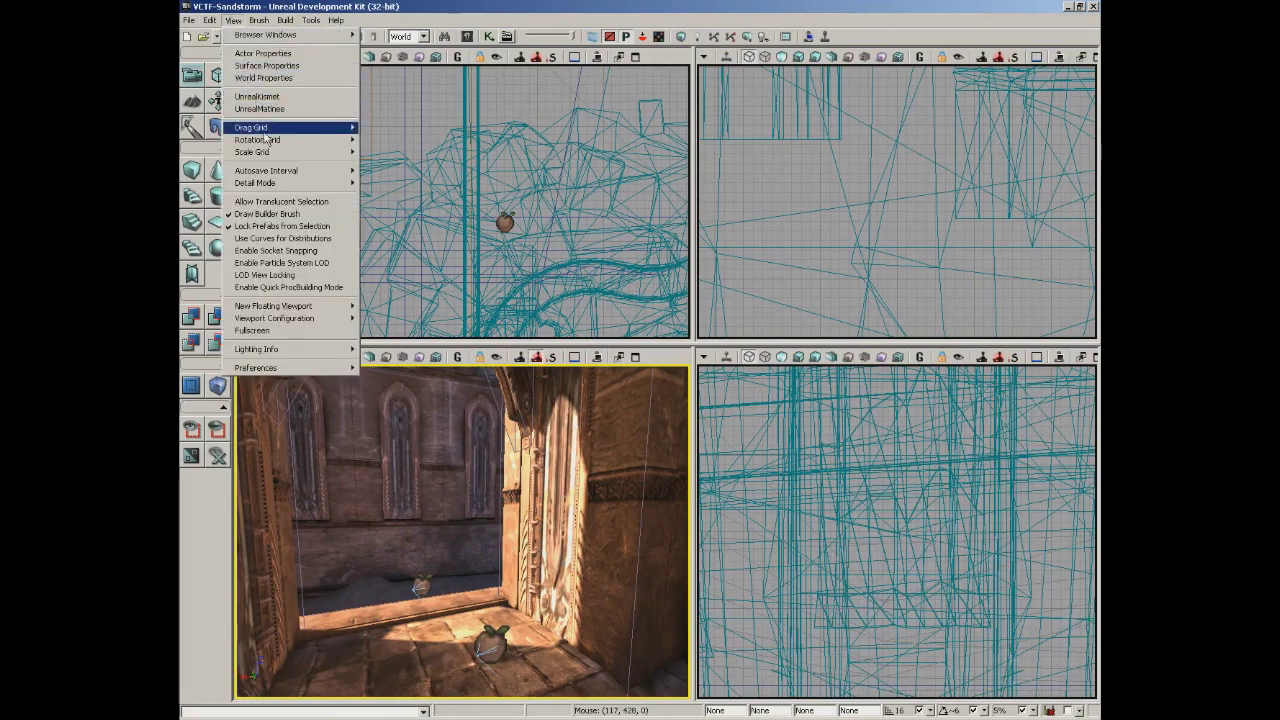
{"action": "mouse_move", "coordinate": [264, 137]}
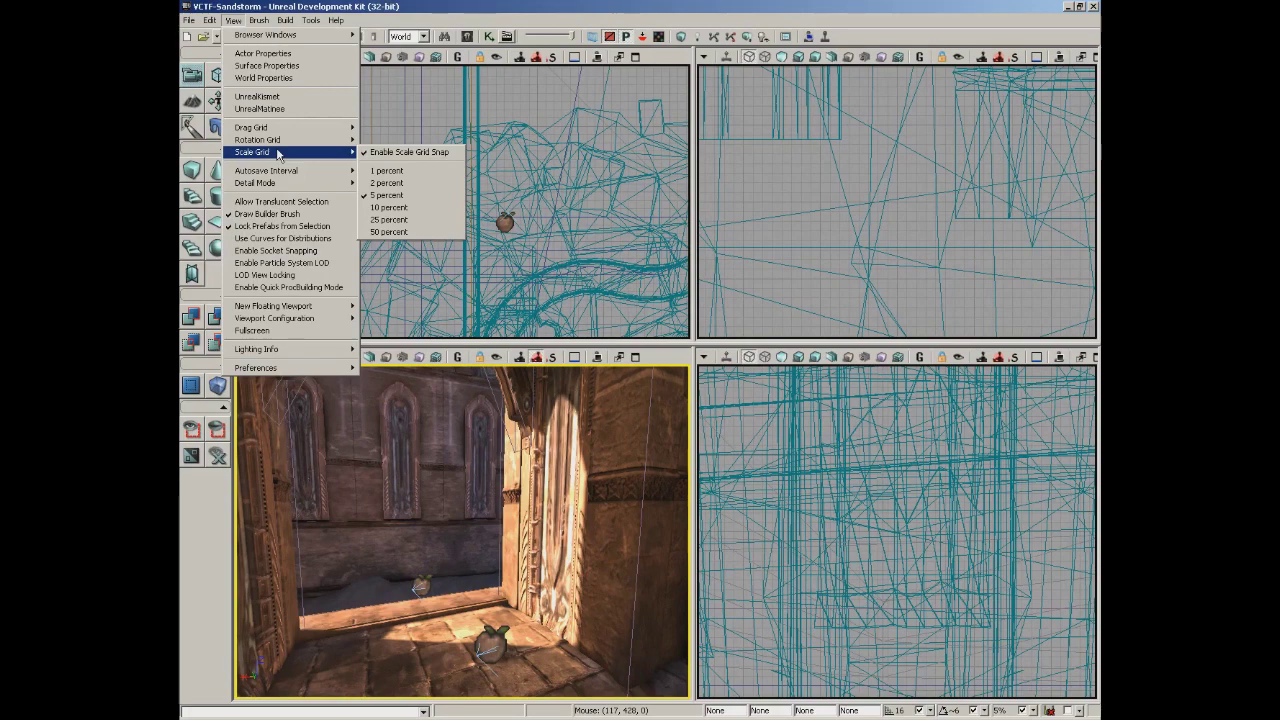
{"action": "mouse_move", "coordinate": [292, 175]}
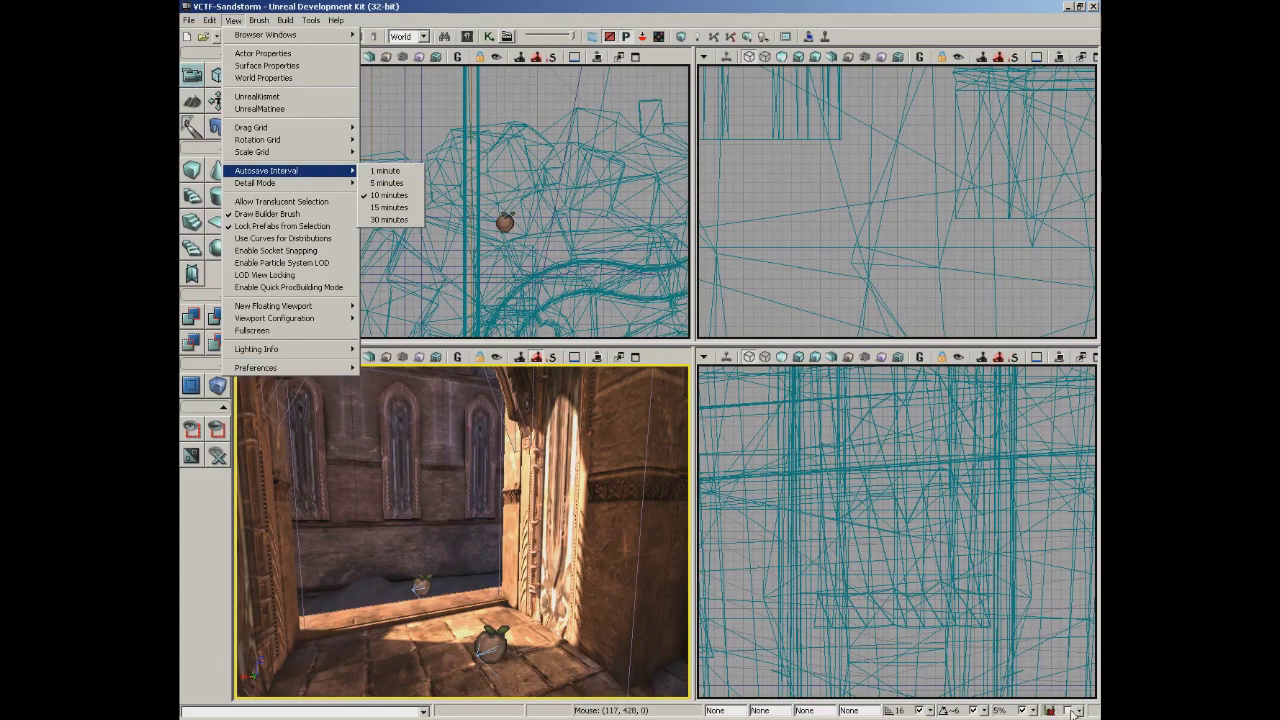
{"action": "left_click", "coordinate": [1070, 711]}
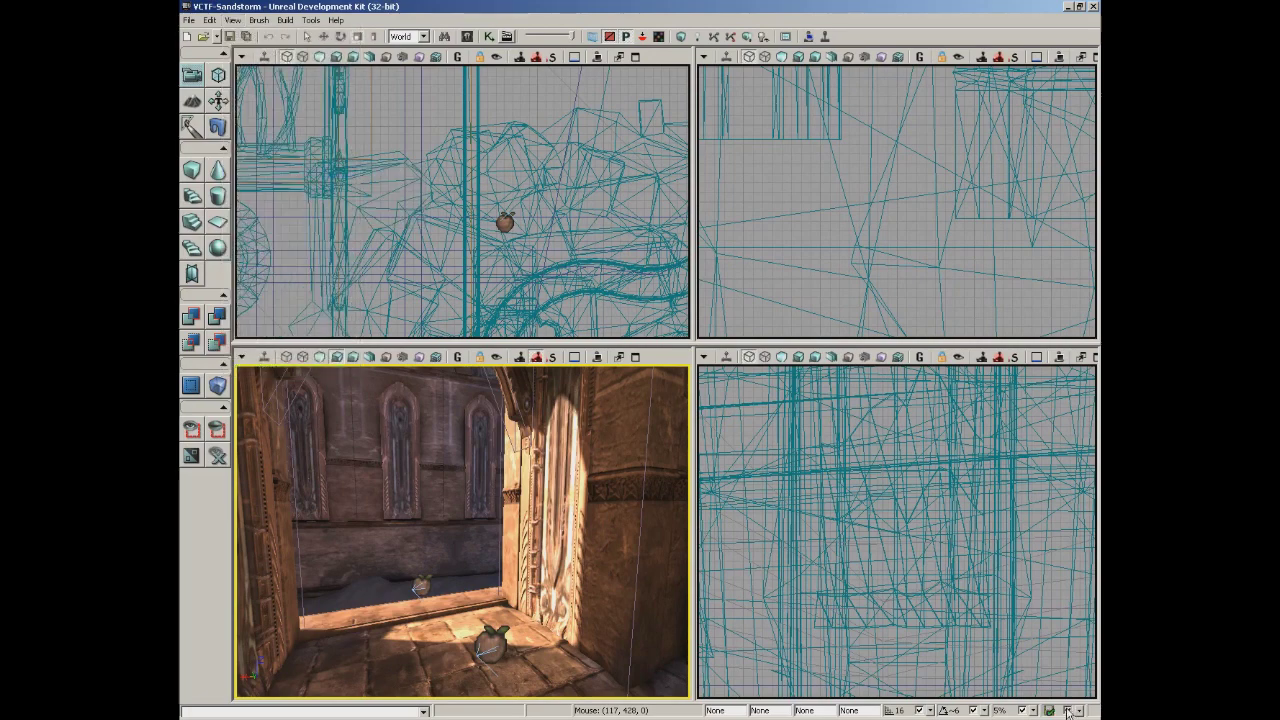
Set the detail mode to Low and look over the rock formations and statue in the perspective view.
{"action": "left_click", "coordinate": [232, 21]}
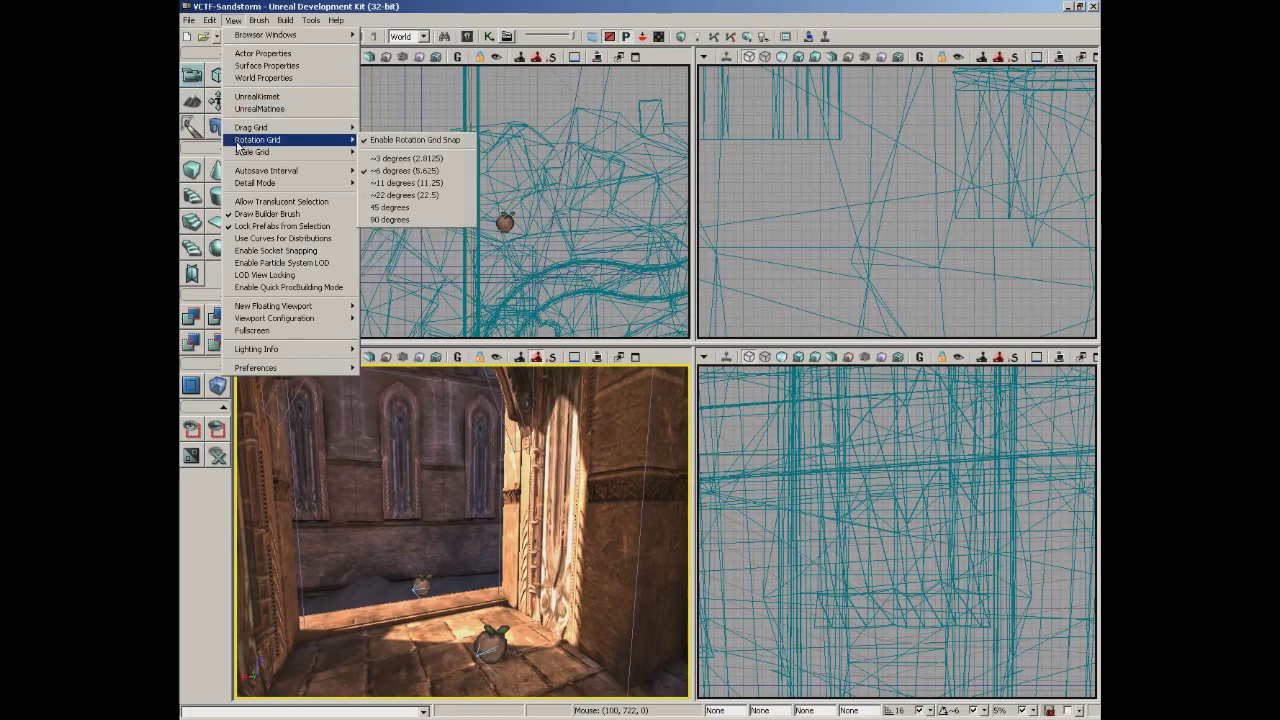
{"action": "mouse_move", "coordinate": [238, 185]}
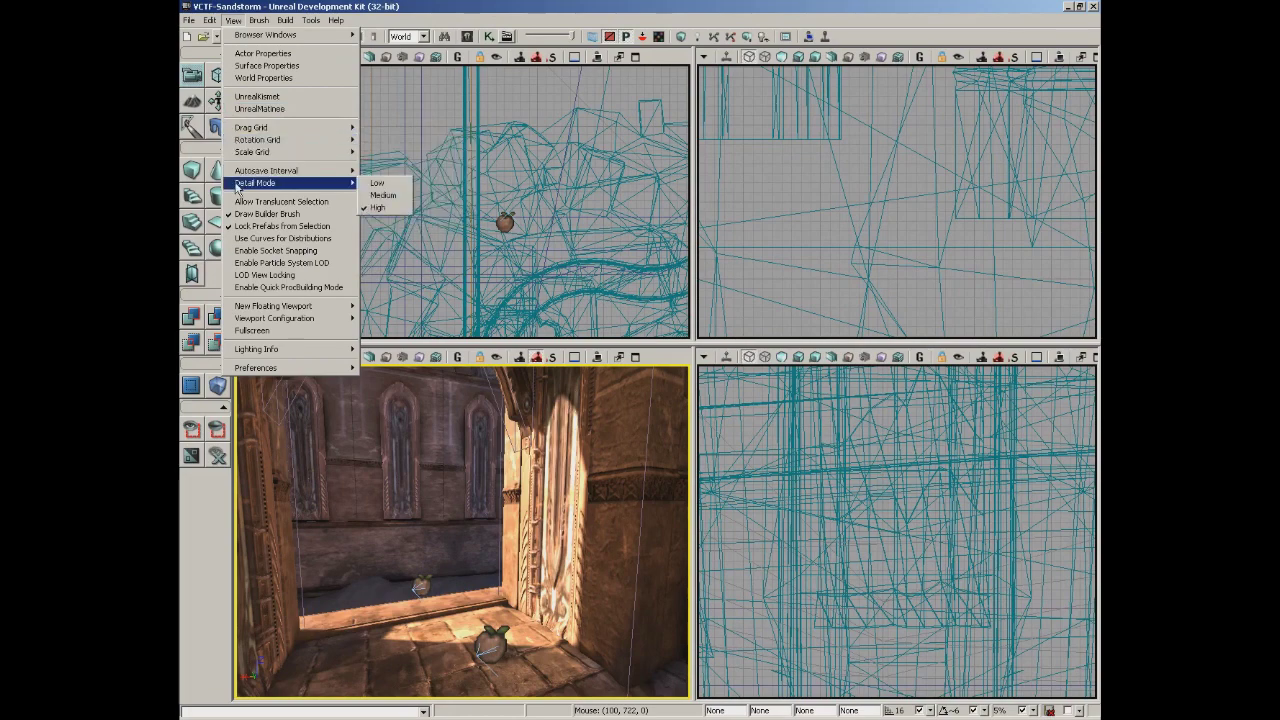
{"action": "left_click", "coordinate": [460, 530]}
{"action": "left_click_drag", "start_coordinate": [460, 530], "coordinate": [460, 485]}
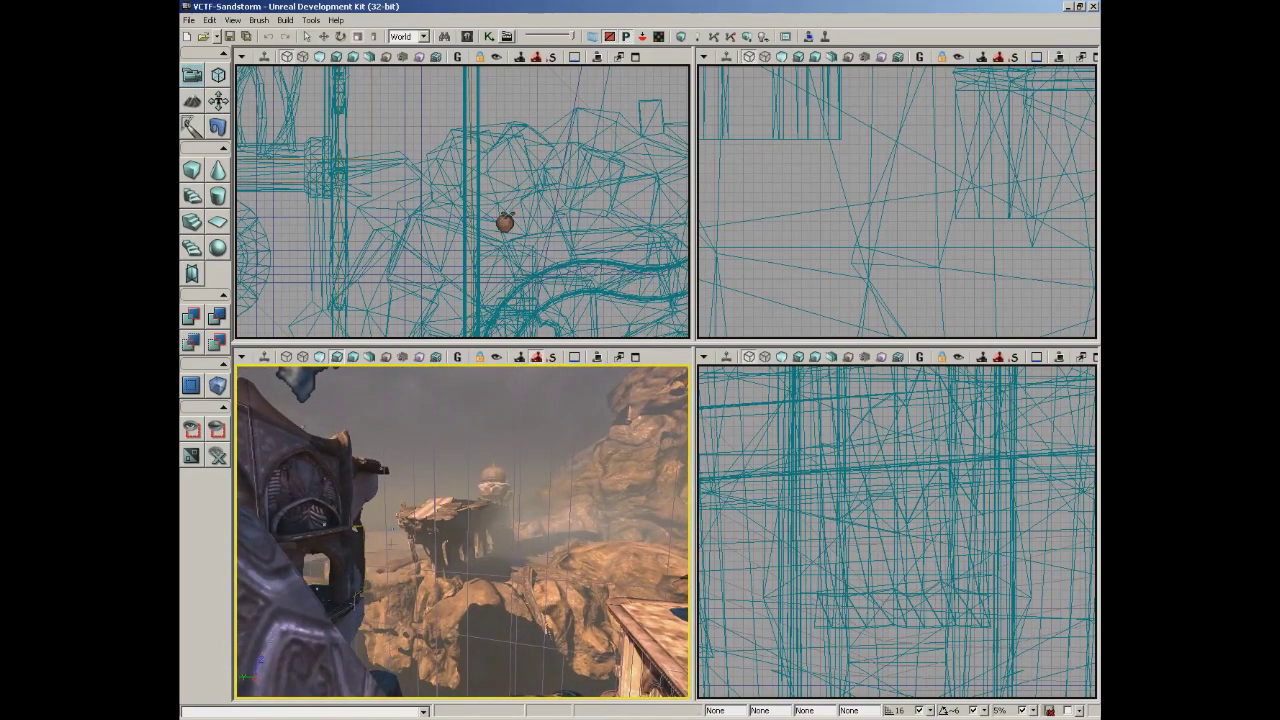
{"action": "left_click", "coordinate": [232, 20]}
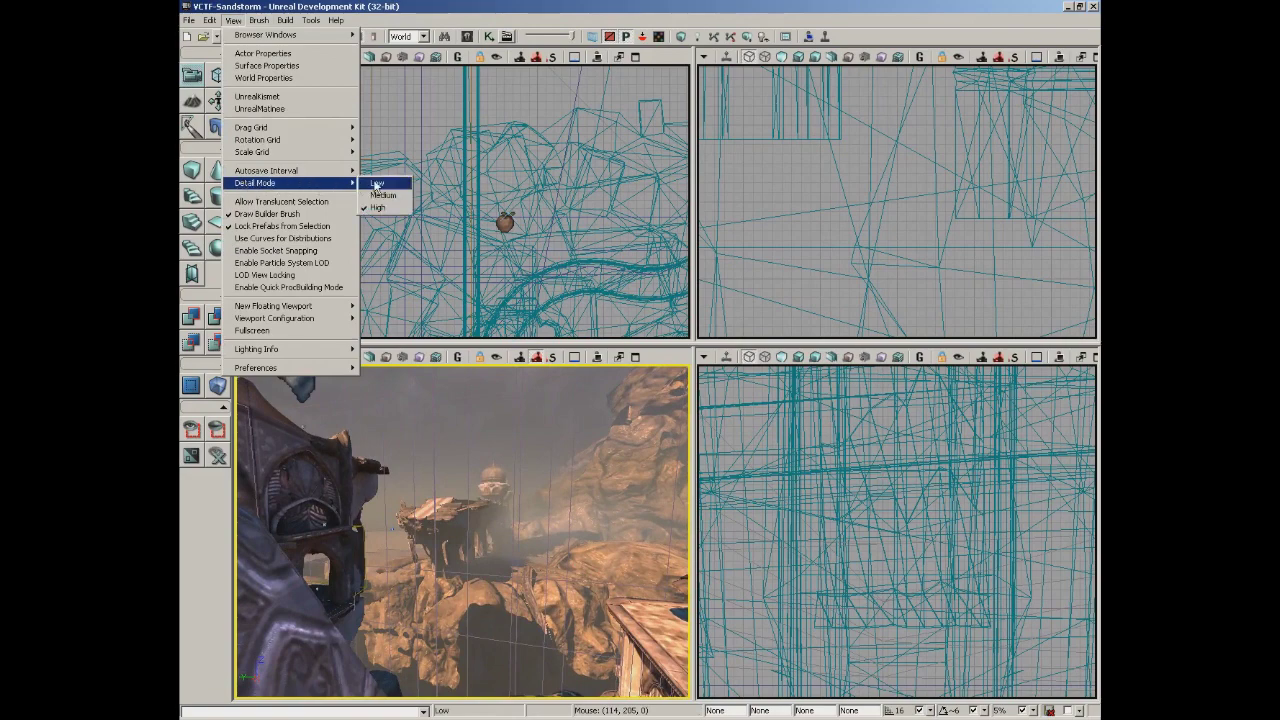
{"action": "left_click", "coordinate": [376, 185]}
{"action": "left_click_drag", "start_coordinate": [460, 485], "coordinate": [540, 485]}
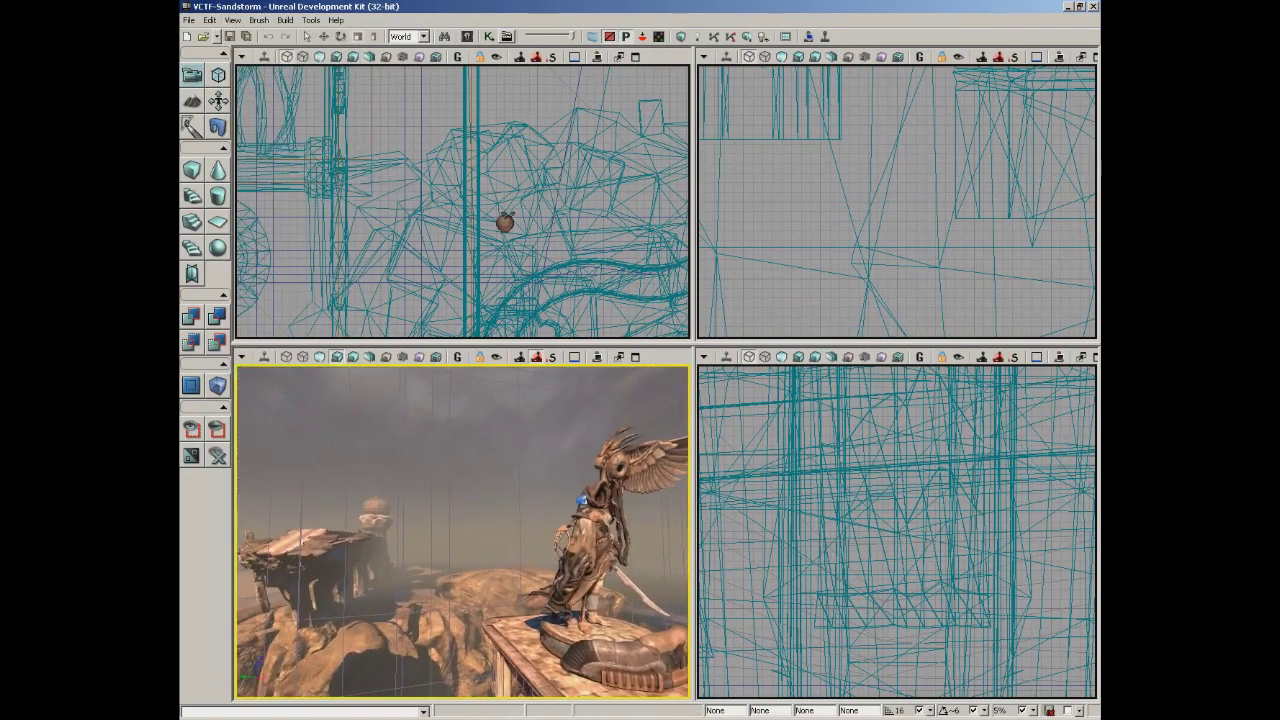
Set the detail mode back to High.
{"action": "left_click", "coordinate": [232, 20]}
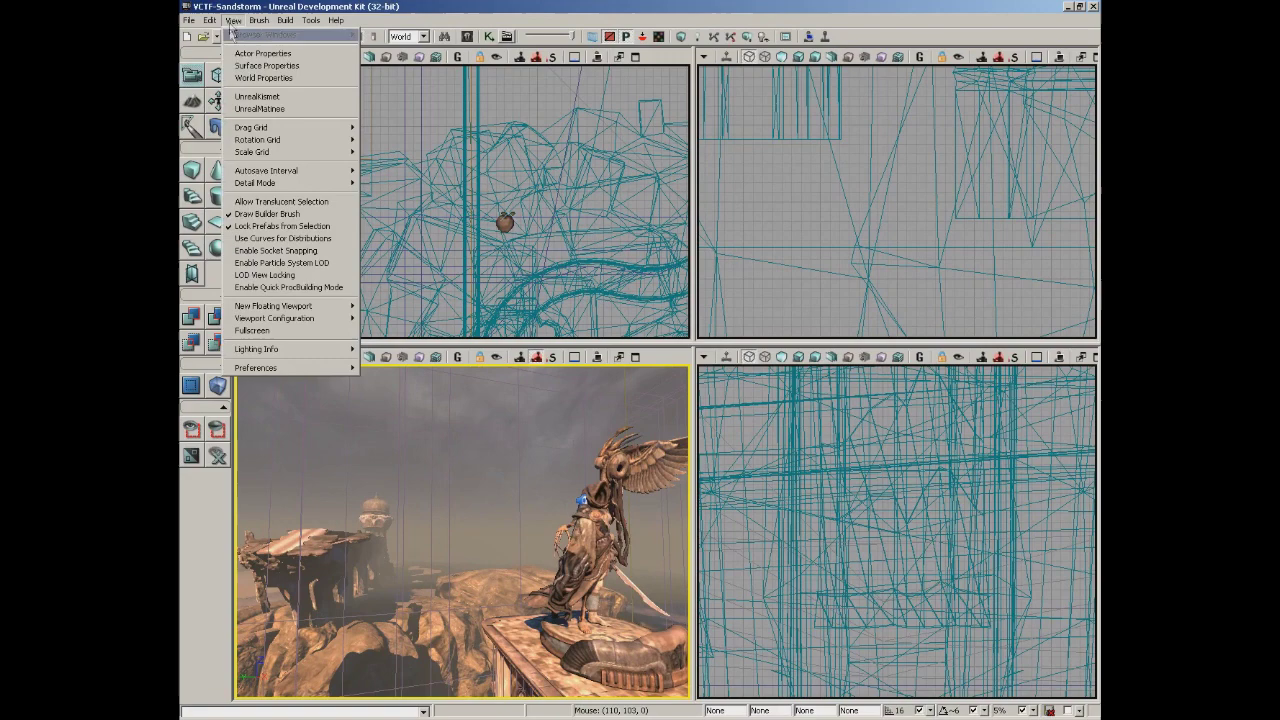
{"action": "mouse_move", "coordinate": [285, 184]}
{"action": "left_click", "coordinate": [380, 208]}
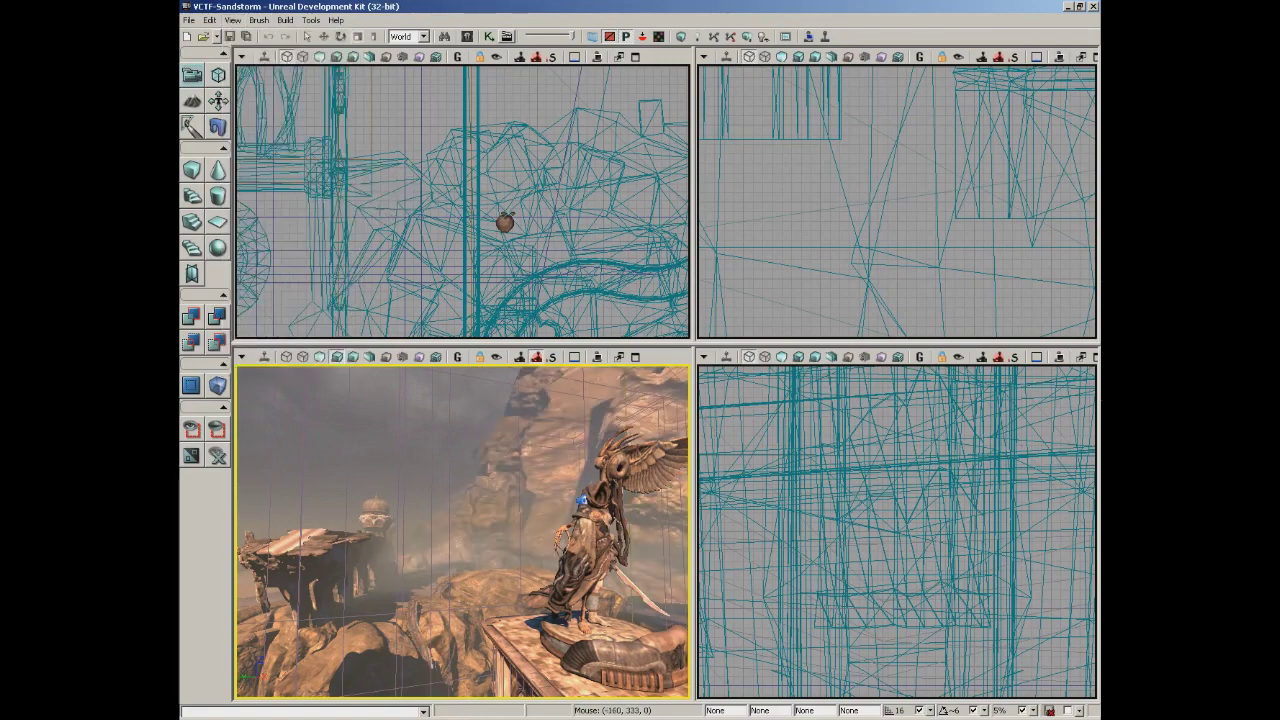
Open a new floating perspective viewport, look around the level in it, and close it.
{"action": "left_click", "coordinate": [232, 20]}
{"action": "mouse_move", "coordinate": [313, 190]}
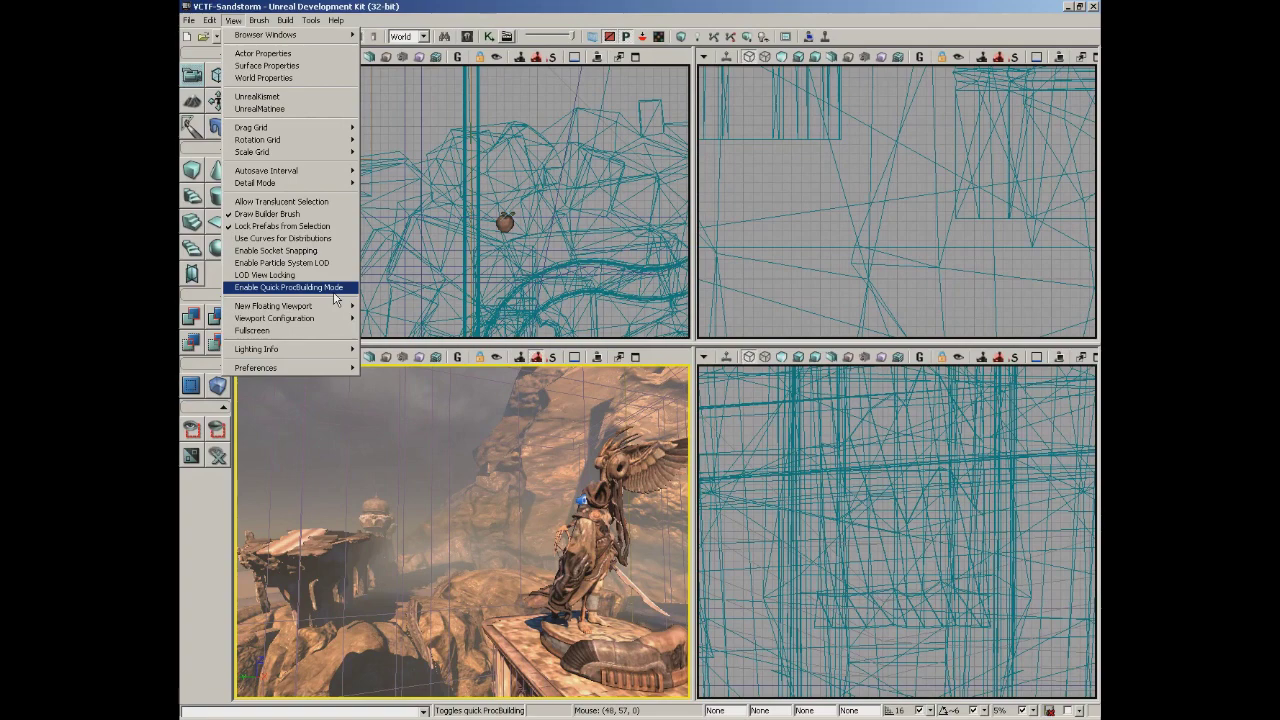
{"action": "mouse_move", "coordinate": [309, 309]}
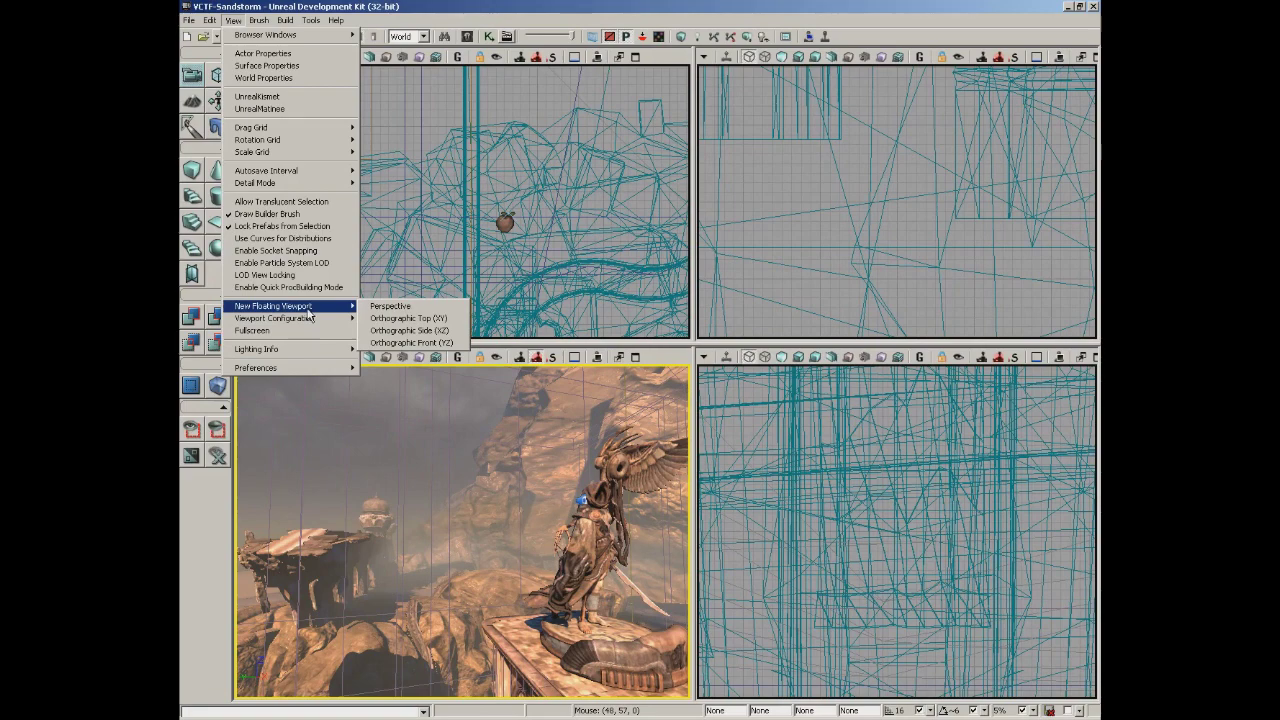
{"action": "left_click", "coordinate": [416, 313]}
{"action": "left_click_drag", "start_coordinate": [415, 314], "coordinate": [731, 243]}
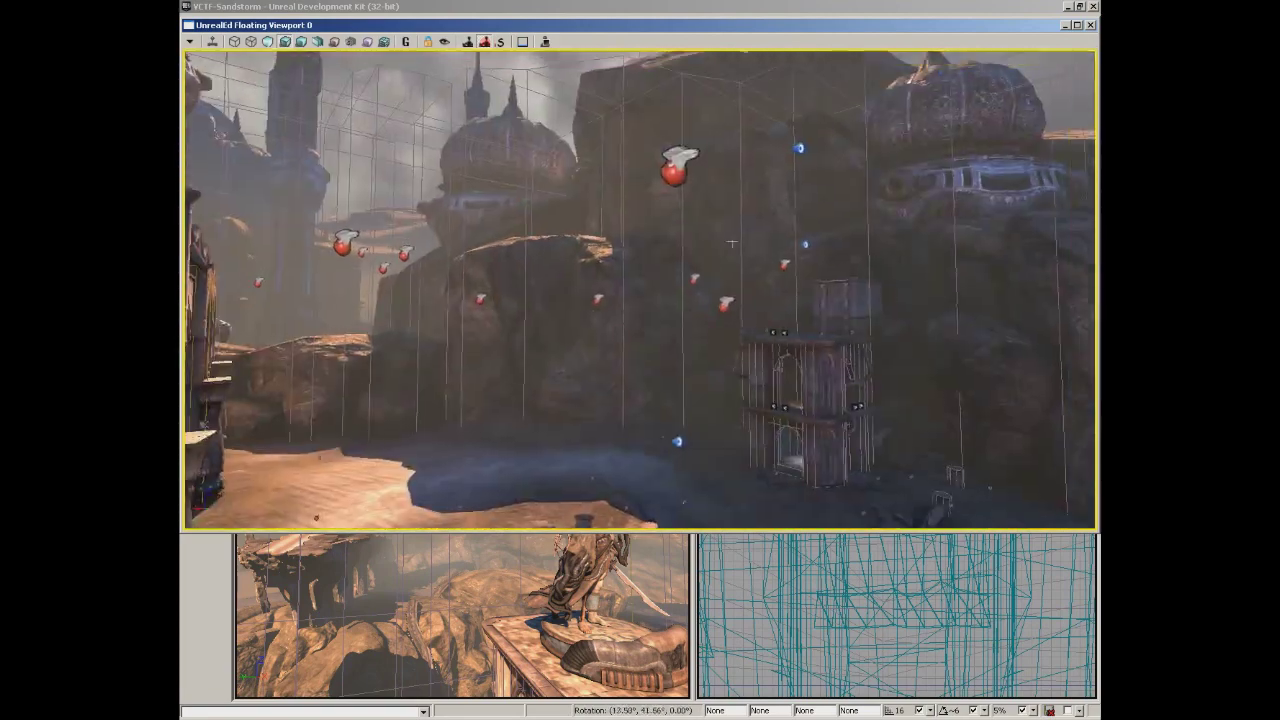
{"action": "left_click", "coordinate": [1091, 25]}
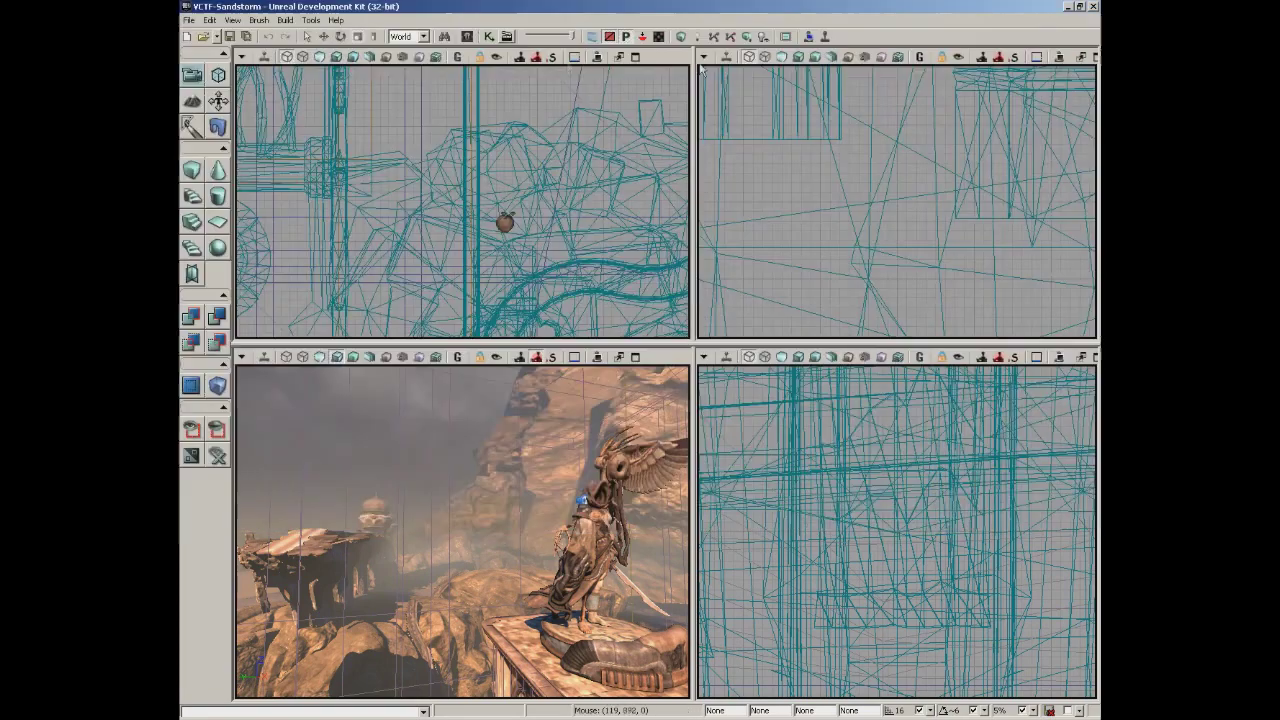
Switch the viewport configuration to 1x2 Split and look around the level in the tall perspective view.
{"action": "left_click", "coordinate": [233, 20]}
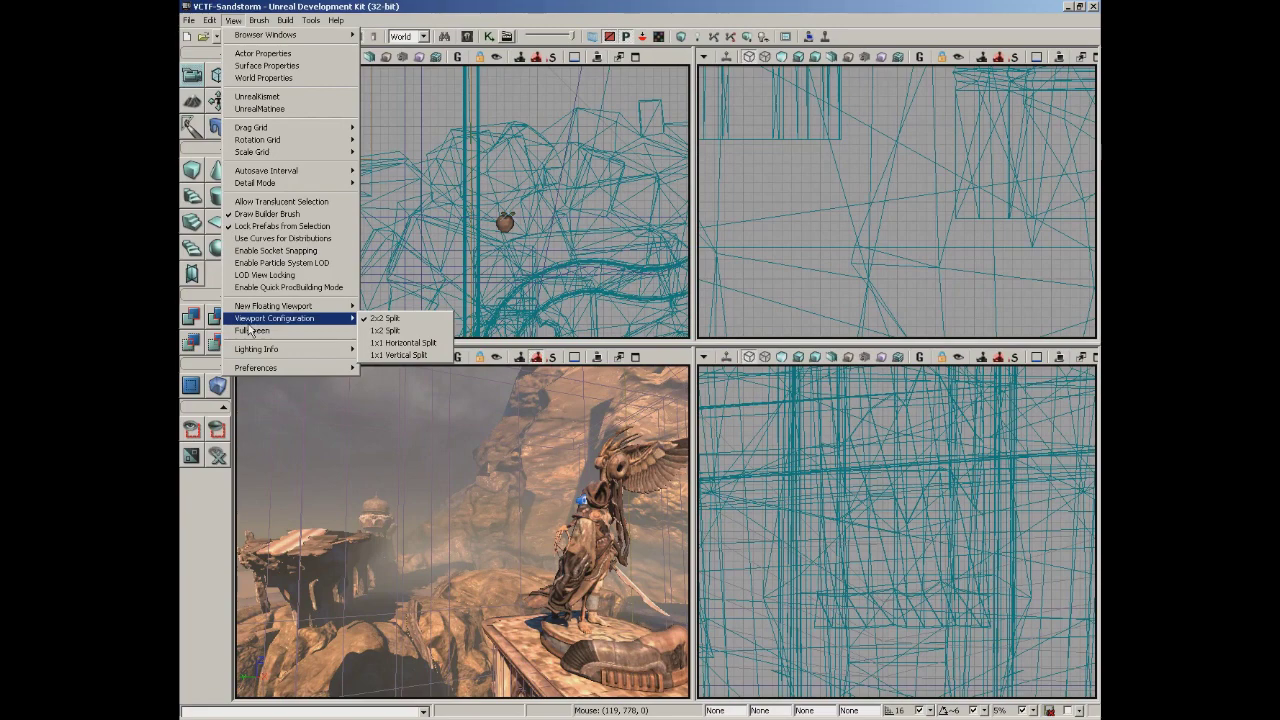
{"action": "left_click", "coordinate": [385, 330]}
{"action": "left_click", "coordinate": [607, 338]}
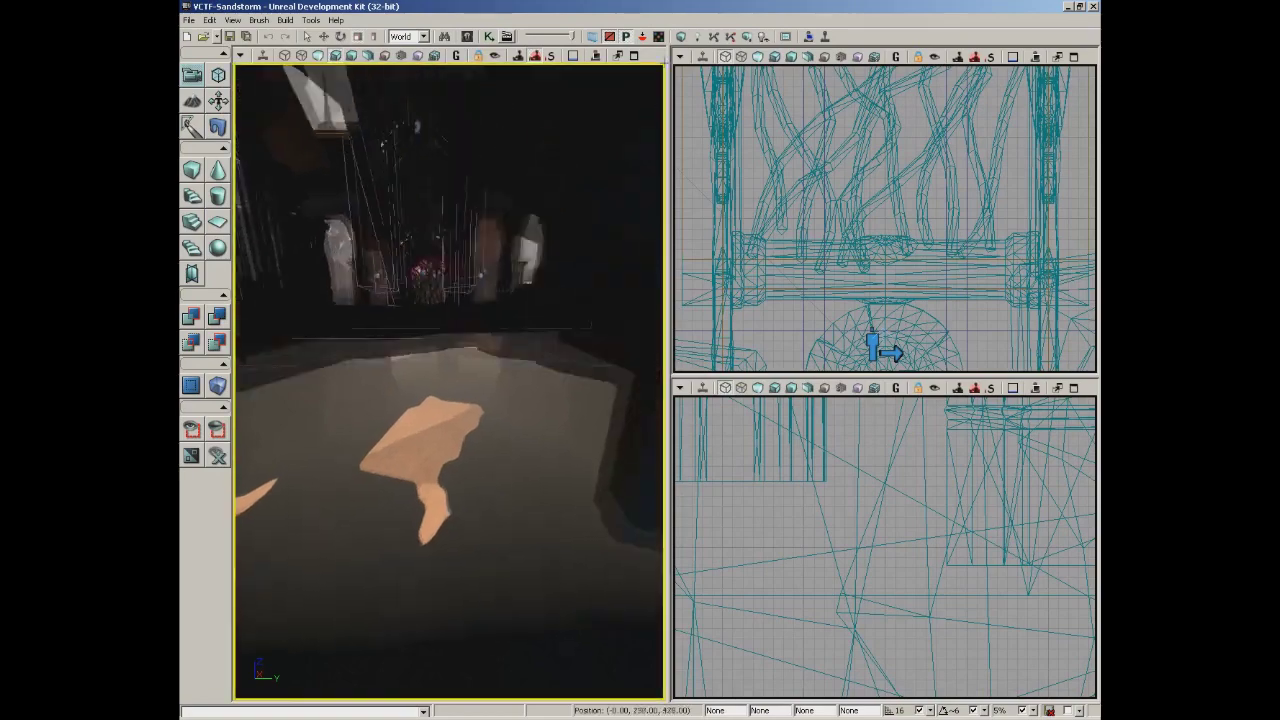
{"action": "left_click_drag", "start_coordinate": [570, 367], "coordinate": [577, 351]}
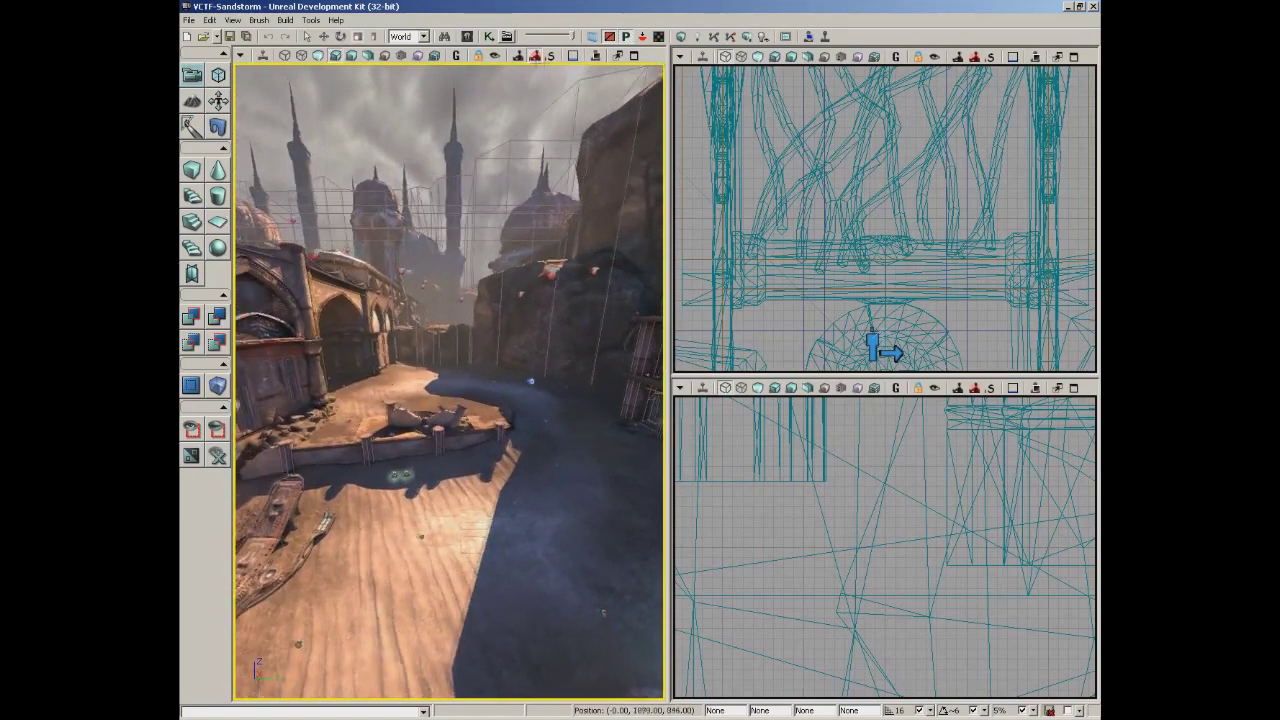
Restore the 2x2 Split viewport configuration, adjust the divider between the viewport rows, and bring the arched buildings into the perspective view.
{"action": "left_click", "coordinate": [233, 20]}
{"action": "mouse_move", "coordinate": [264, 318]}
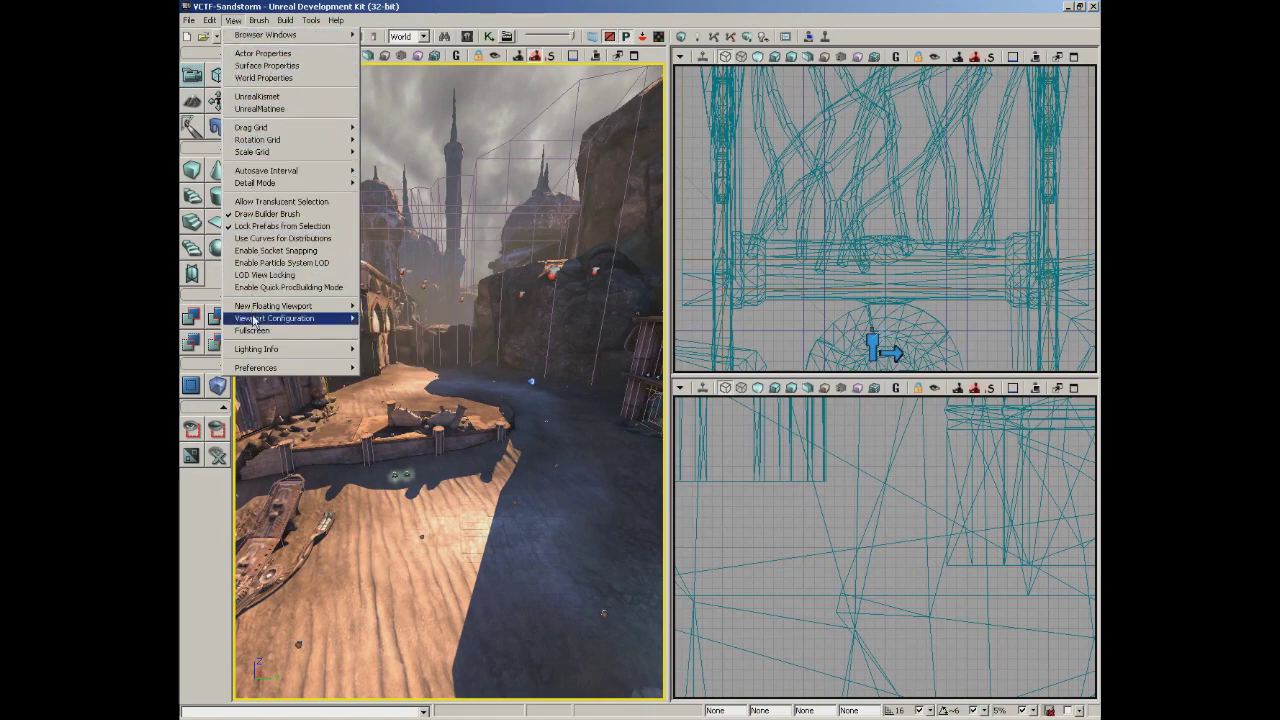
{"action": "left_click", "coordinate": [418, 320]}
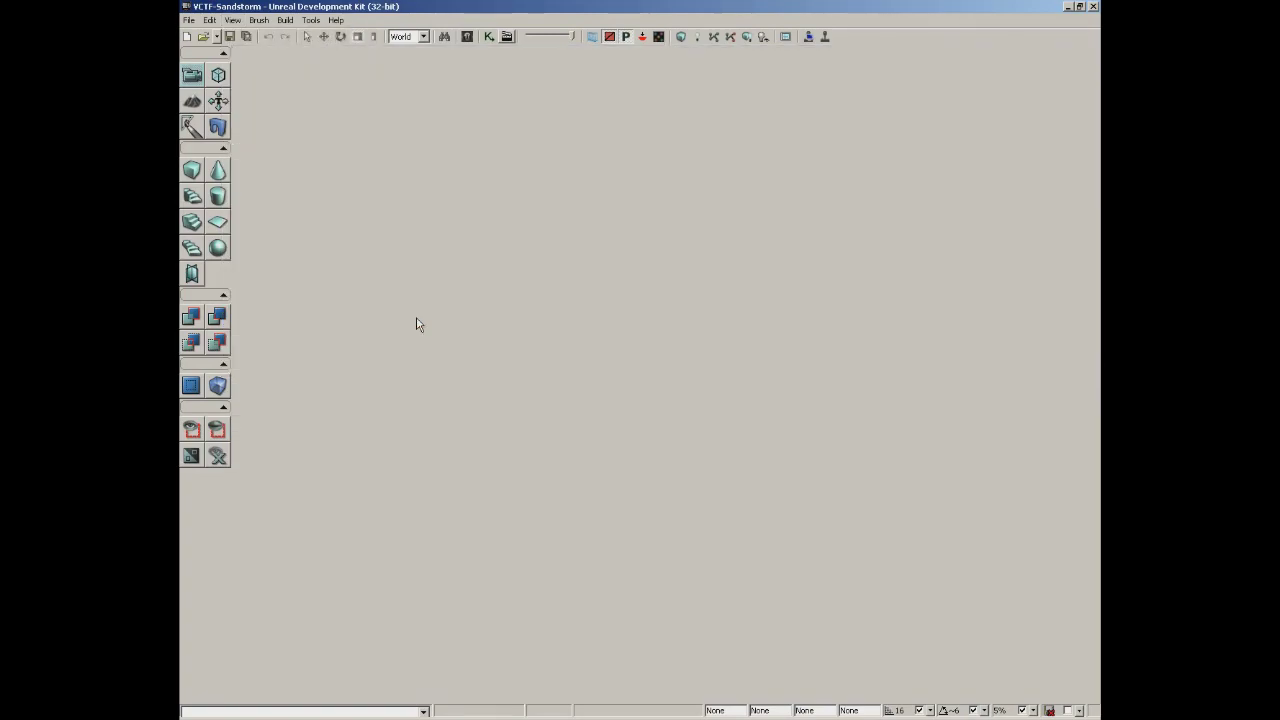
{"action": "left_click_drag", "start_coordinate": [621, 243], "coordinate": [616, 377]}
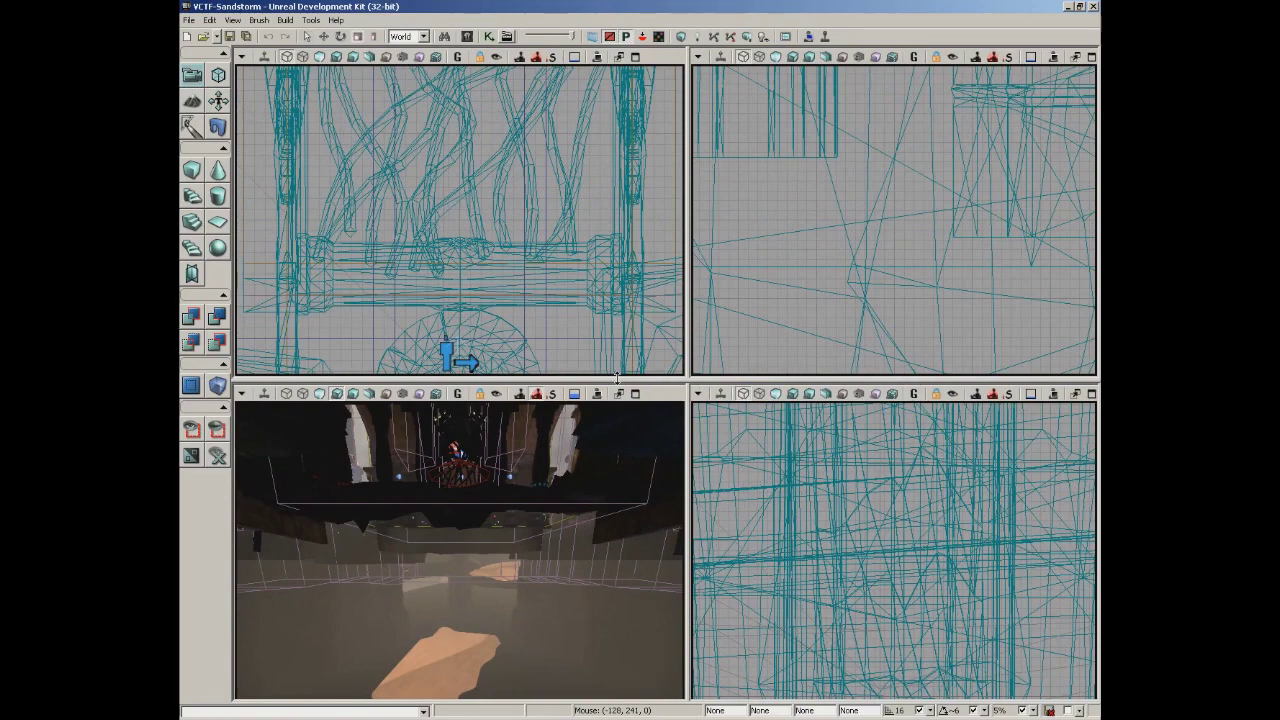
{"action": "left_click_drag", "start_coordinate": [569, 537], "coordinate": [532, 535]}
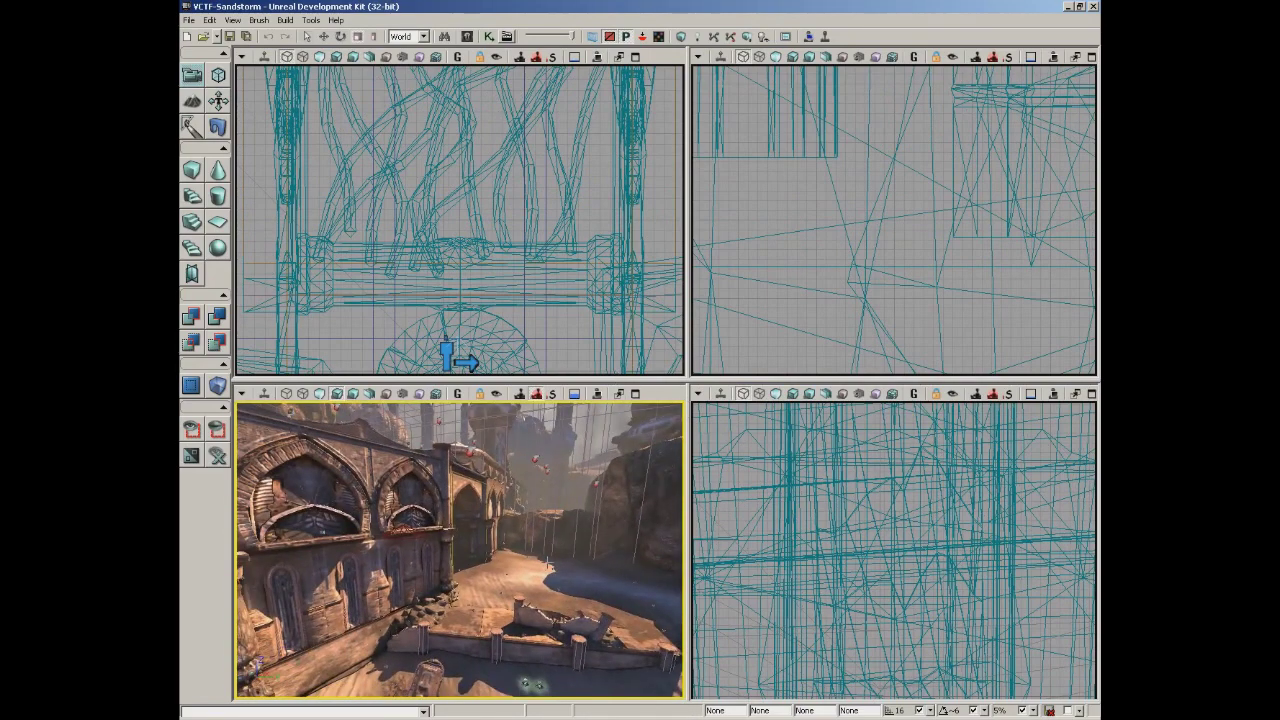
Switch the editor to fullscreen and back to the normal window.
{"action": "left_click", "coordinate": [232, 20]}
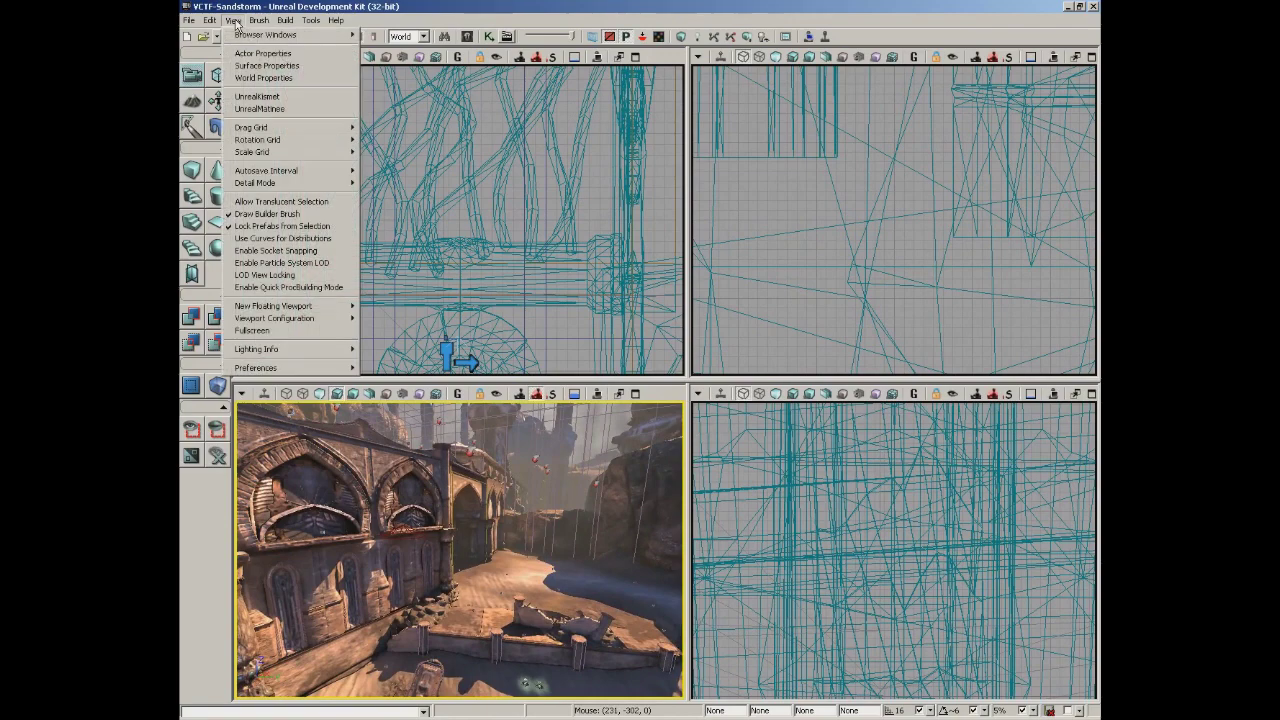
{"action": "left_click", "coordinate": [279, 333]}
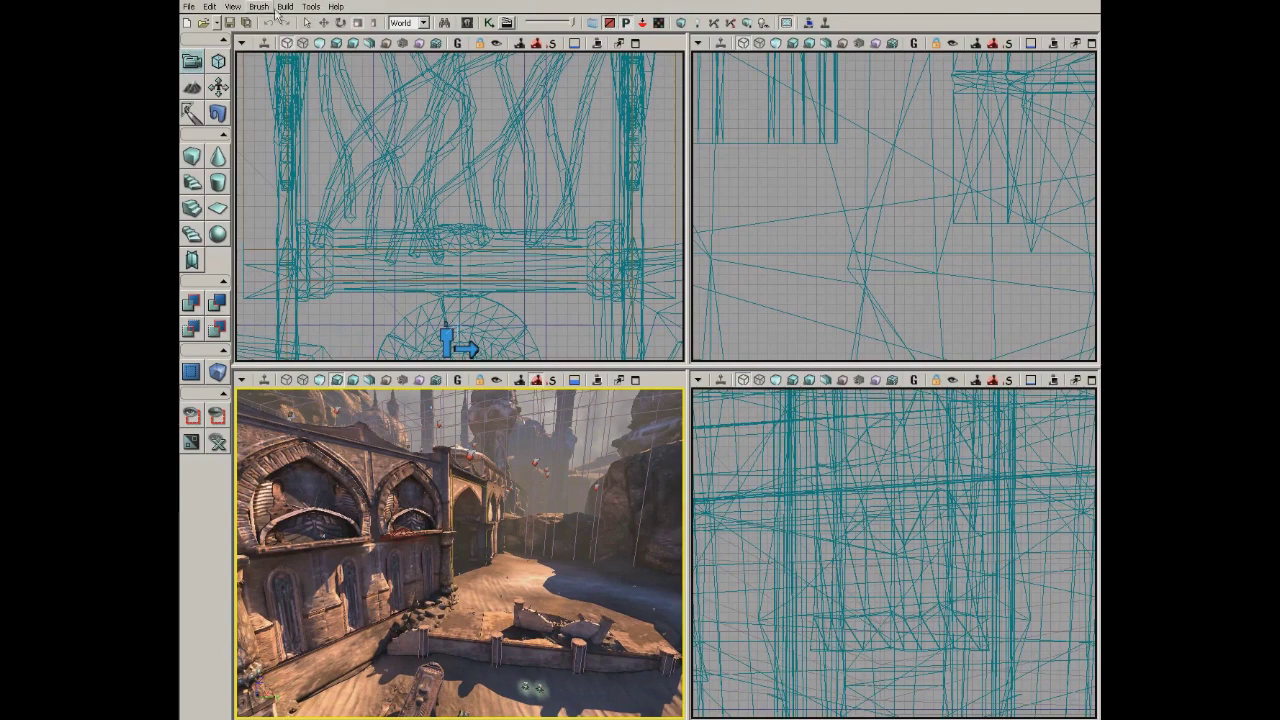
{"action": "left_click", "coordinate": [233, 7]}
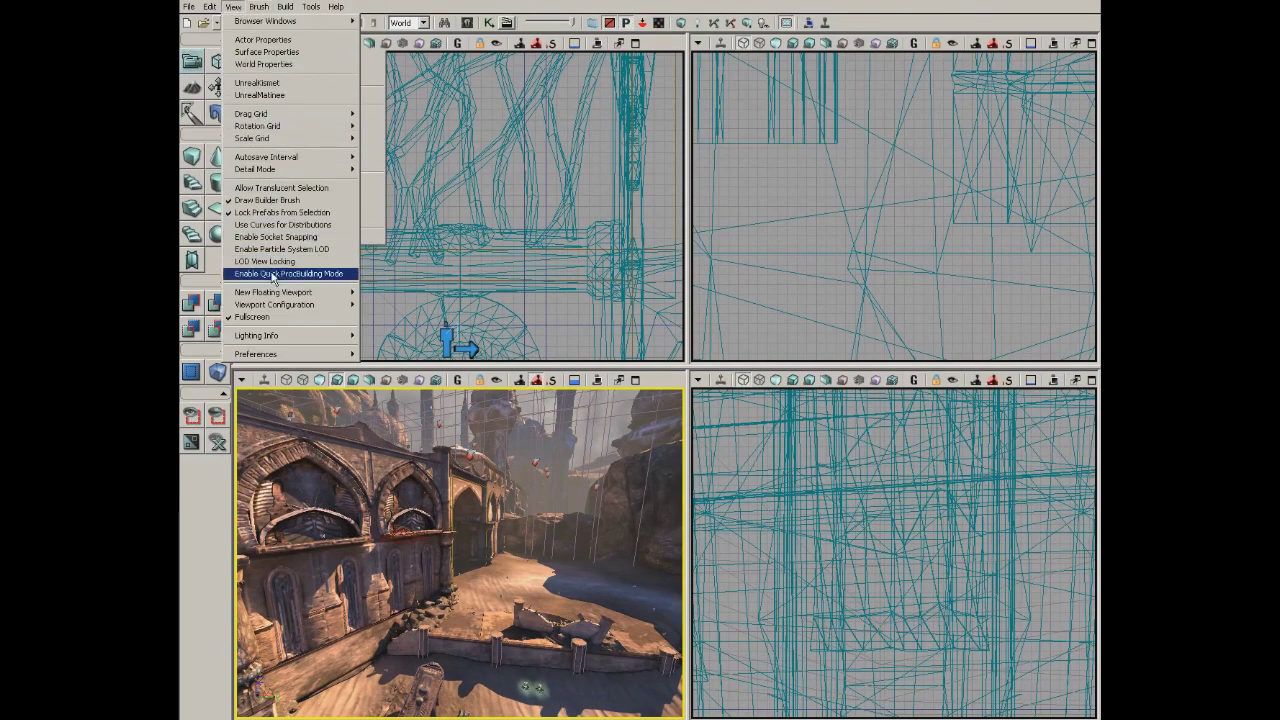
{"action": "left_click", "coordinate": [270, 316]}
Review the available Lighting Info commands, such as Lighting Results, Lighting StaticMesh Info and Lightmap Resolution Adjustment.
{"action": "left_click", "coordinate": [231, 20]}
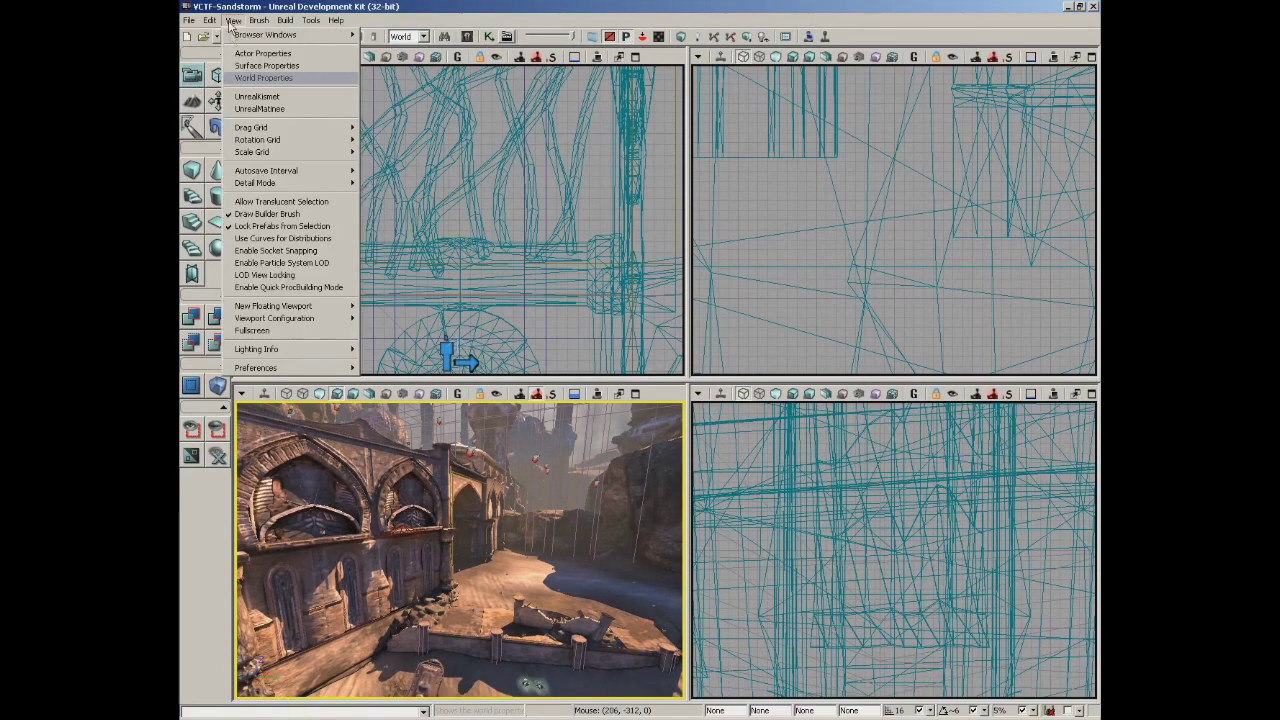
{"action": "mouse_move", "coordinate": [284, 350]}
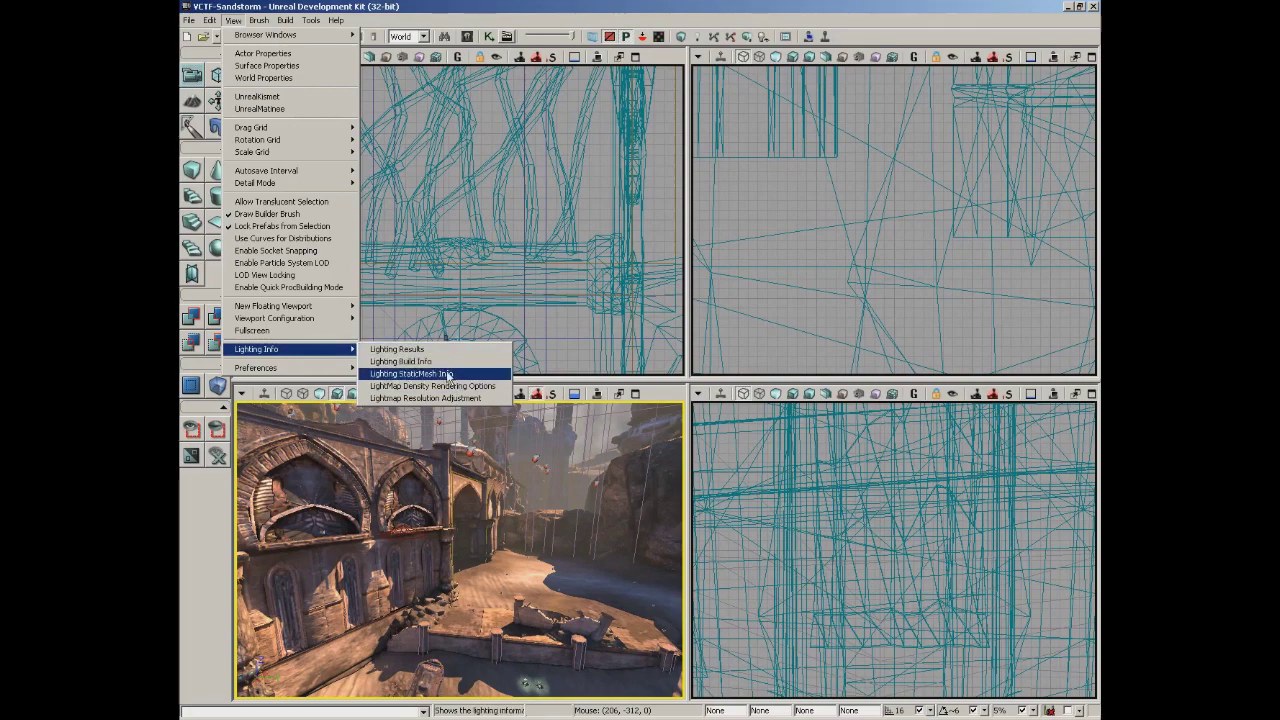
{"action": "left_click", "coordinate": [305, 352]}
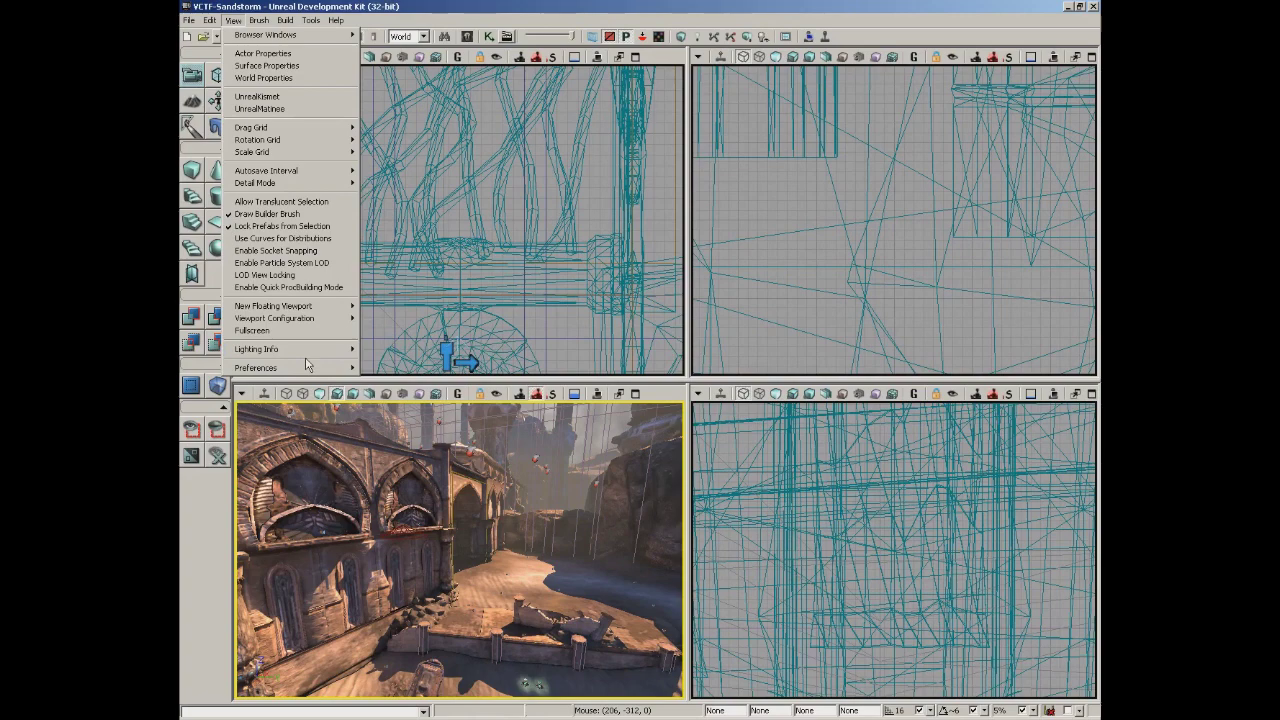
{"action": "left_click", "coordinate": [306, 350]}
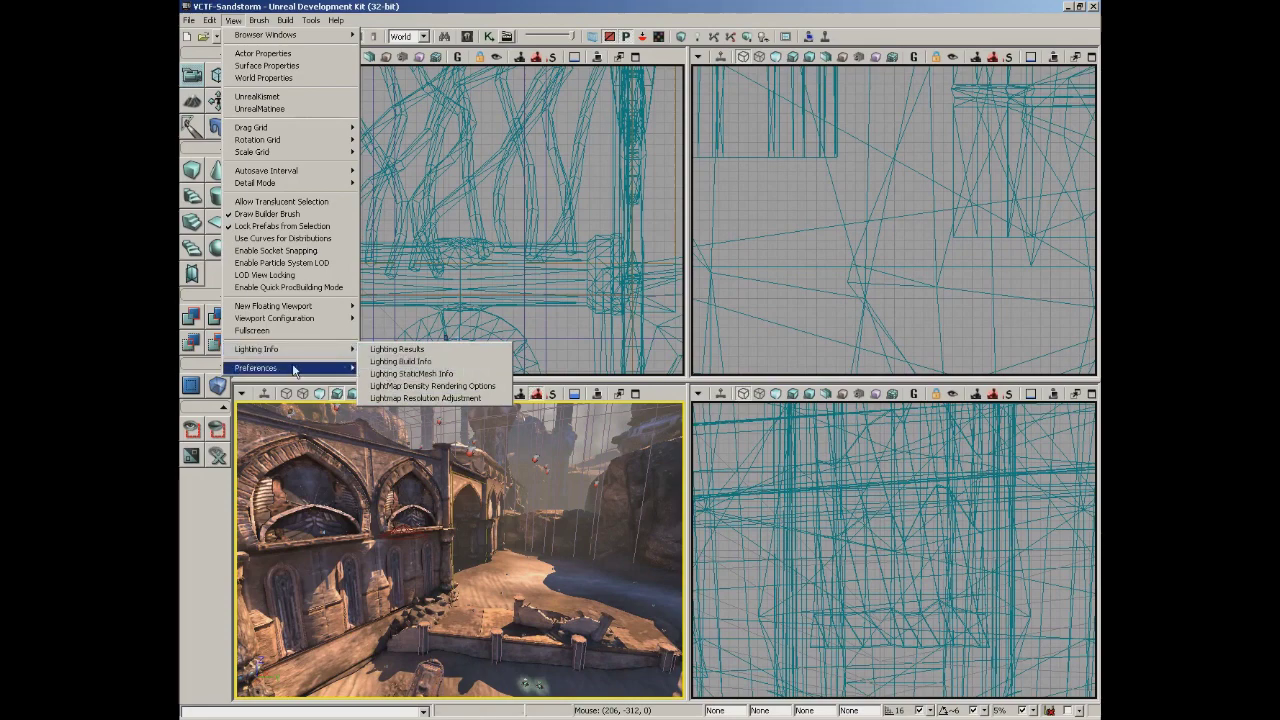
Check the Enable WASD Camera Controls preference and fly the perspective camera to the domed towers and statue.
{"action": "mouse_move", "coordinate": [294, 371]}
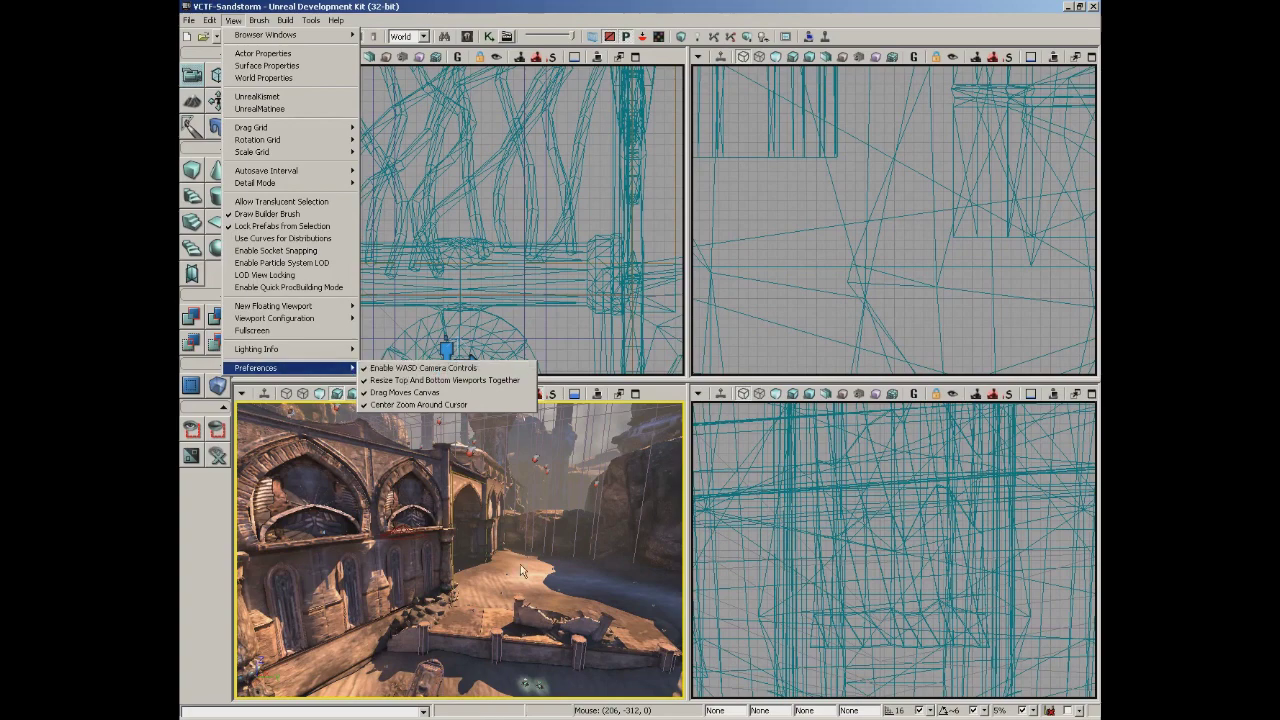
{"action": "left_click", "coordinate": [401, 370]}
{"action": "right_click_drag", "start_coordinate": [460, 550], "coordinate": [460, 550]}
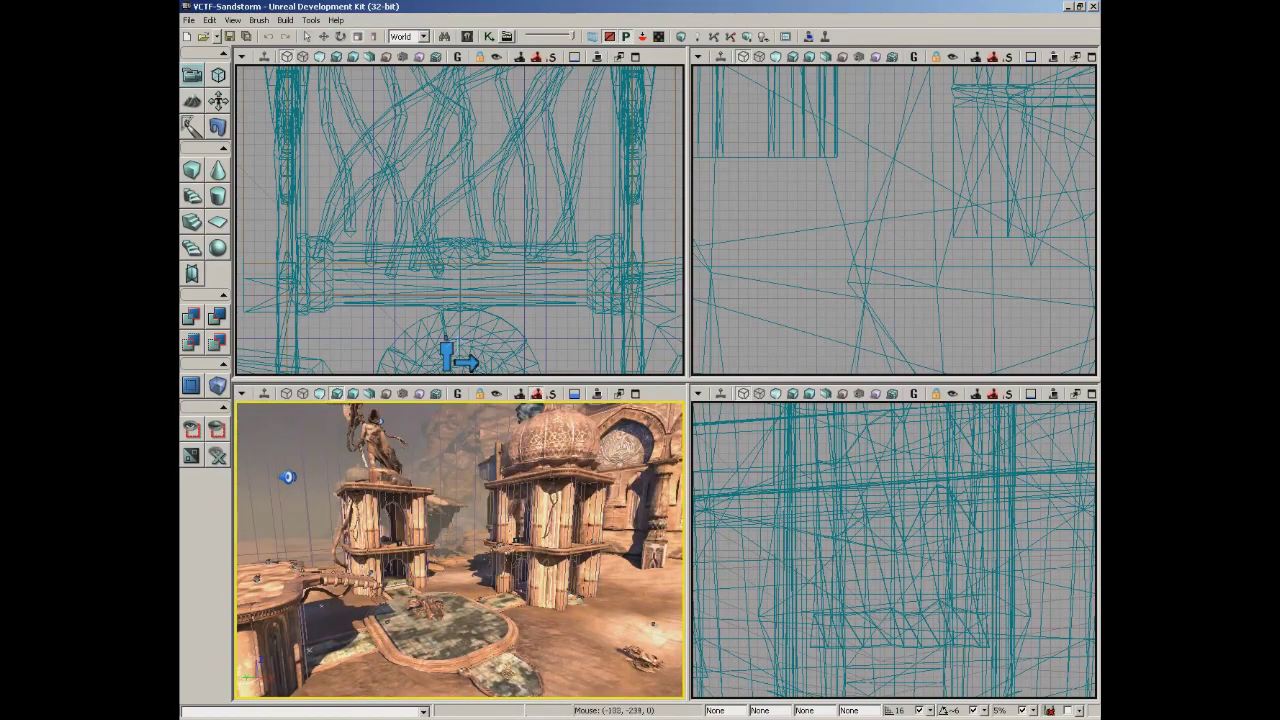
Turn off Resize Top And Bottom Viewports Together, then narrow the top view and widen the perspective view independently.
{"action": "left_click", "coordinate": [232, 20]}
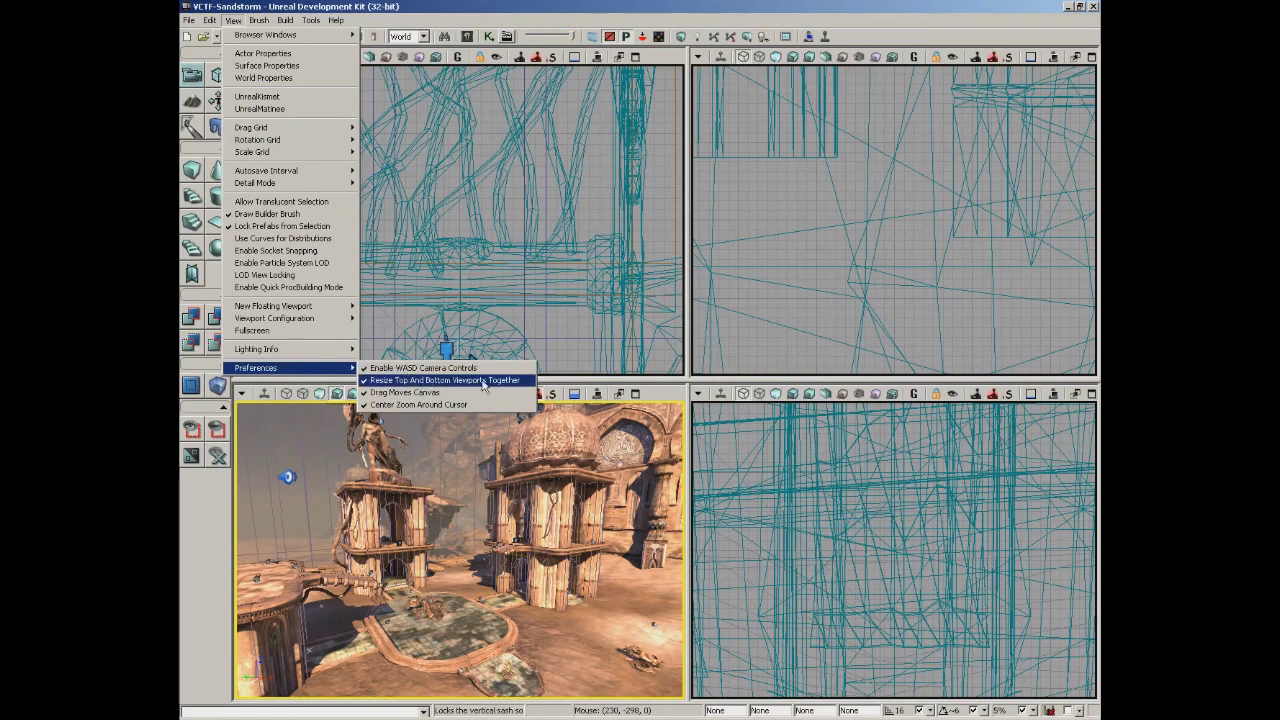
{"action": "left_click", "coordinate": [484, 381]}
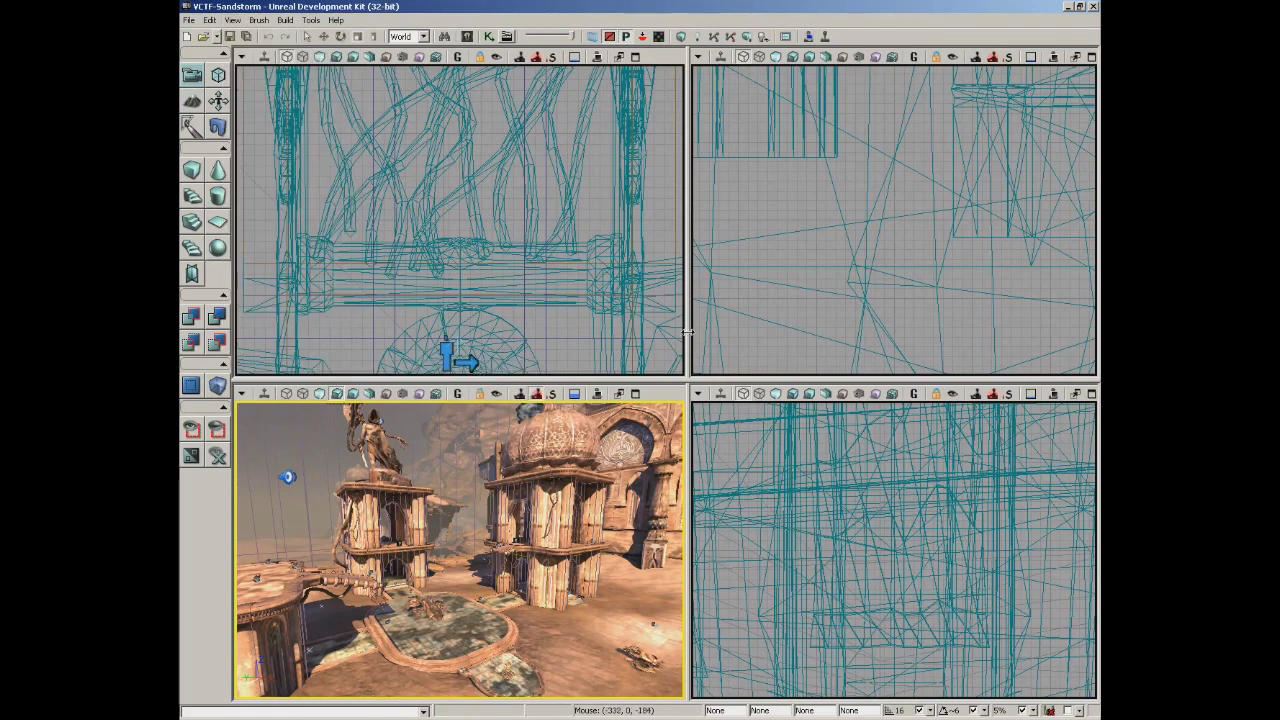
{"action": "left_click_drag", "start_coordinate": [687, 331], "coordinate": [516, 331]}
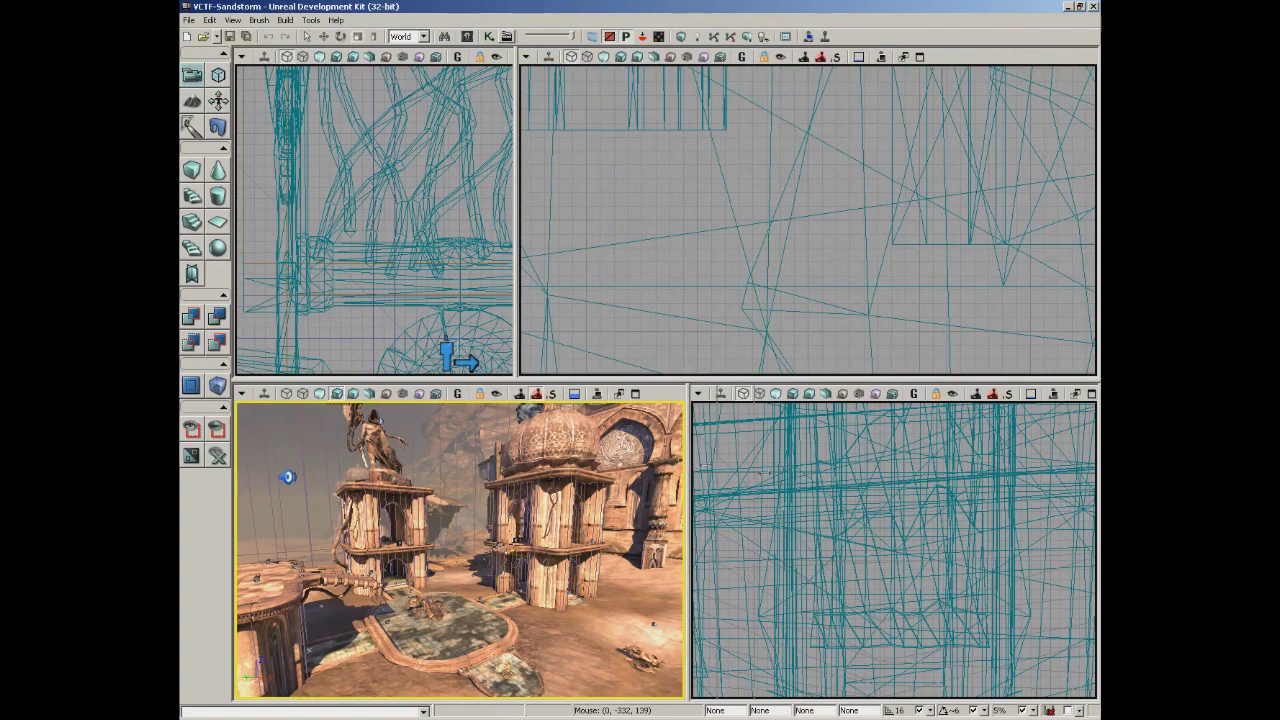
{"action": "left_click_drag", "start_coordinate": [689, 465], "coordinate": [898, 584]}
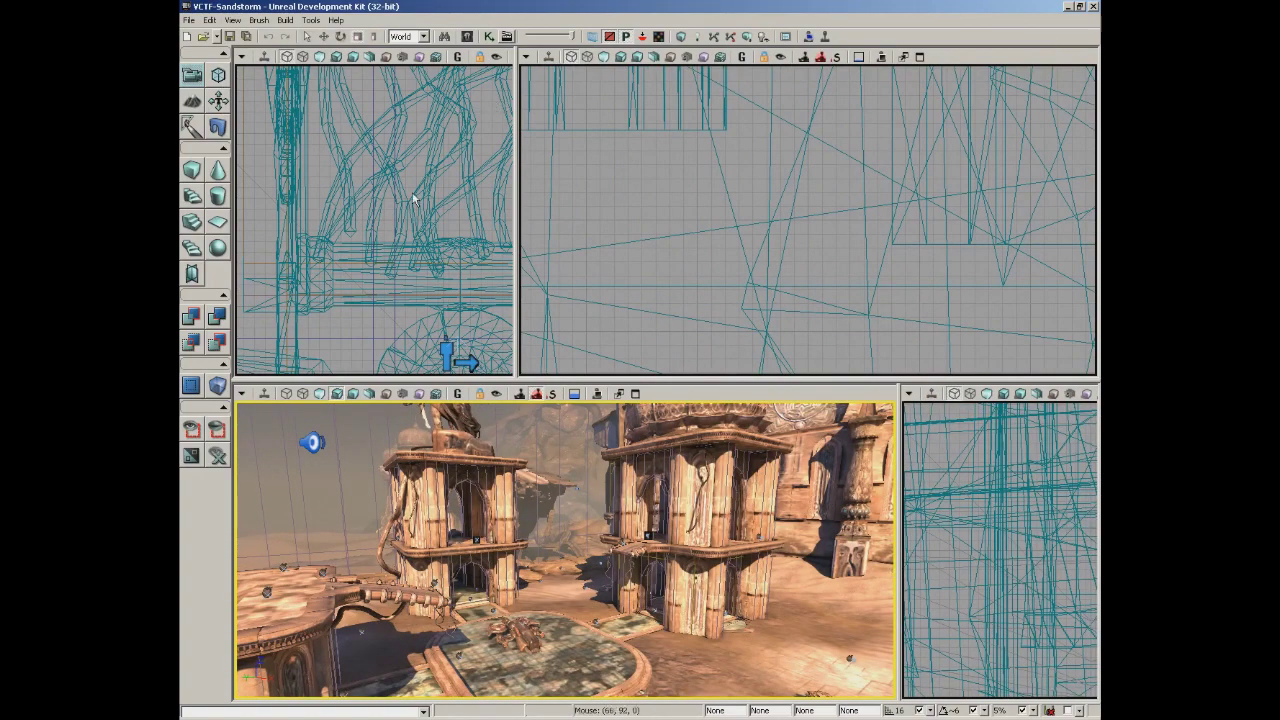
Turn Resize Top And Bottom Viewports Together back on and widen the top and perspective views with their shared divider.
{"action": "left_click", "coordinate": [232, 20]}
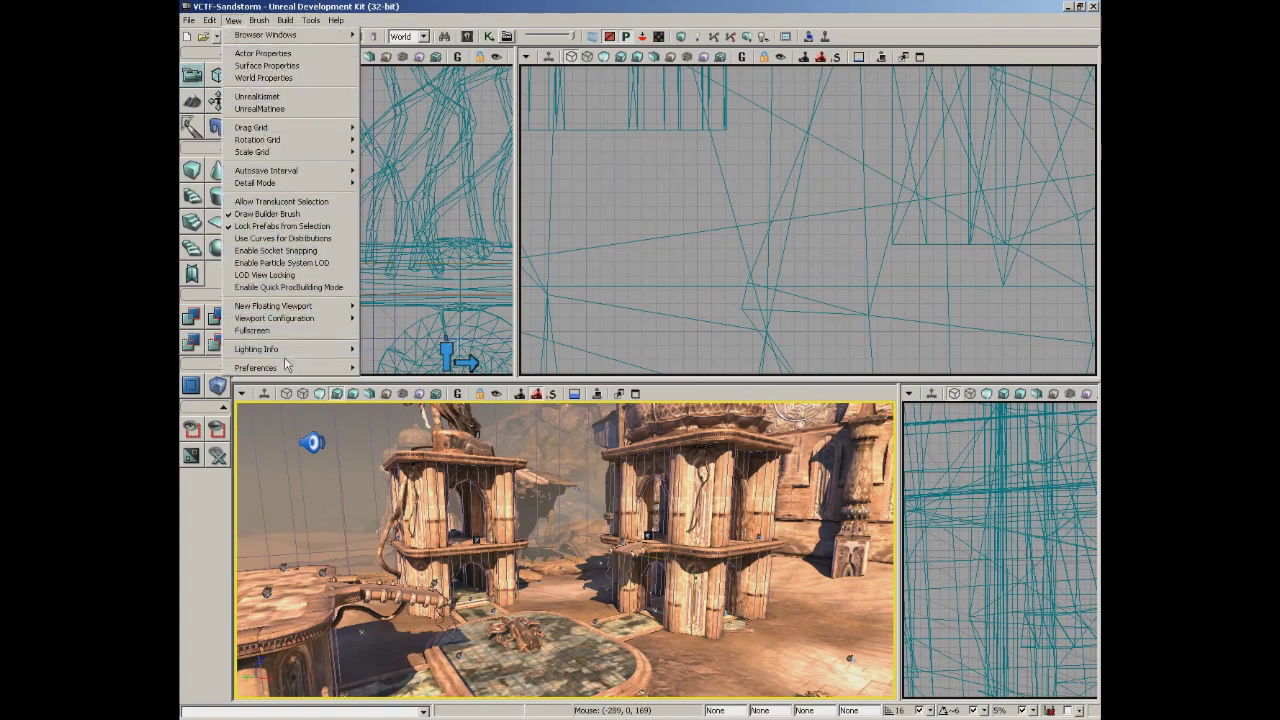
{"action": "mouse_move", "coordinate": [288, 368]}
{"action": "left_click", "coordinate": [408, 381]}
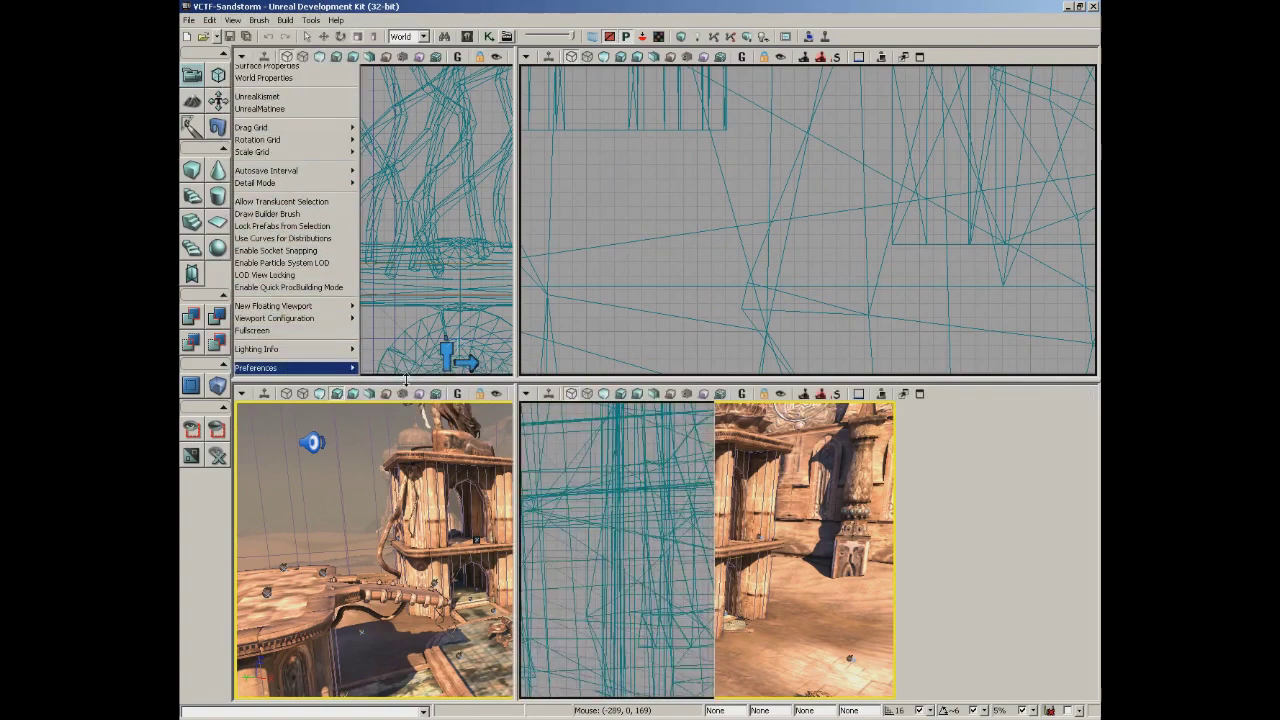
{"action": "left_click_drag", "start_coordinate": [517, 444], "coordinate": [816, 490]}
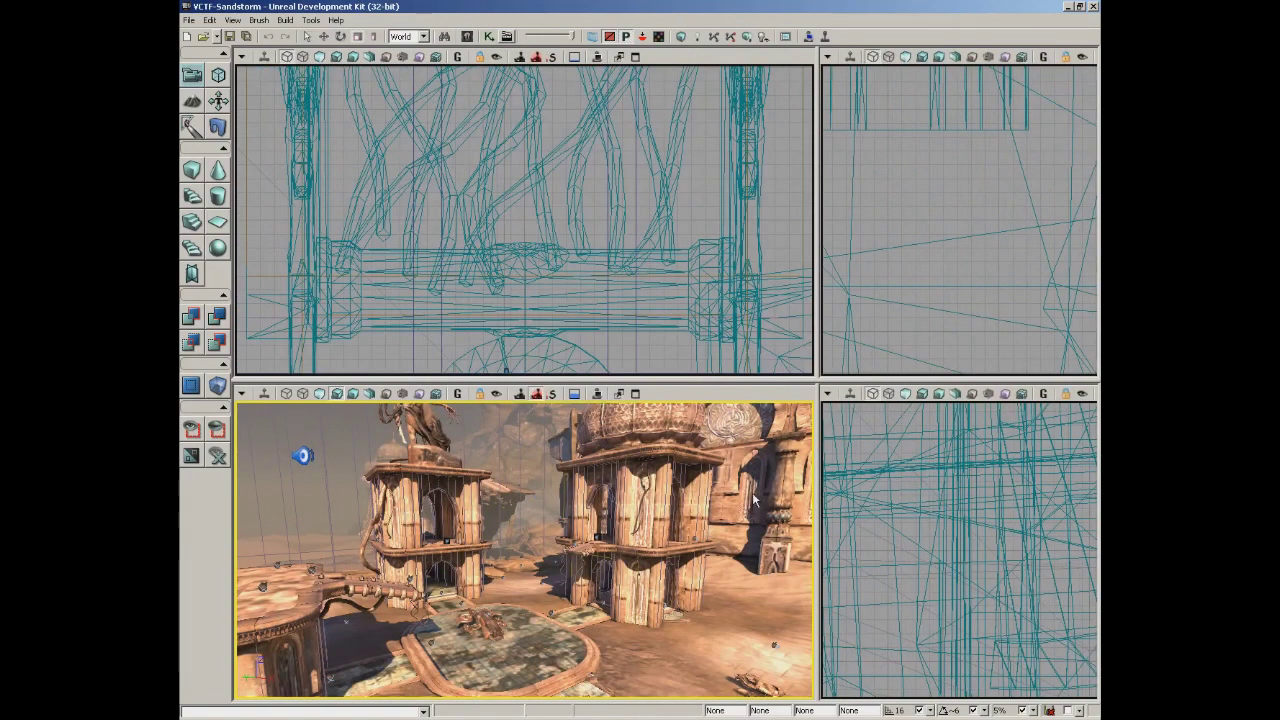
Check the Drag Moves Canvas preference and pan the top wireframe view to the circular mesh to see its effect.
{"action": "left_click", "coordinate": [244, 22]}
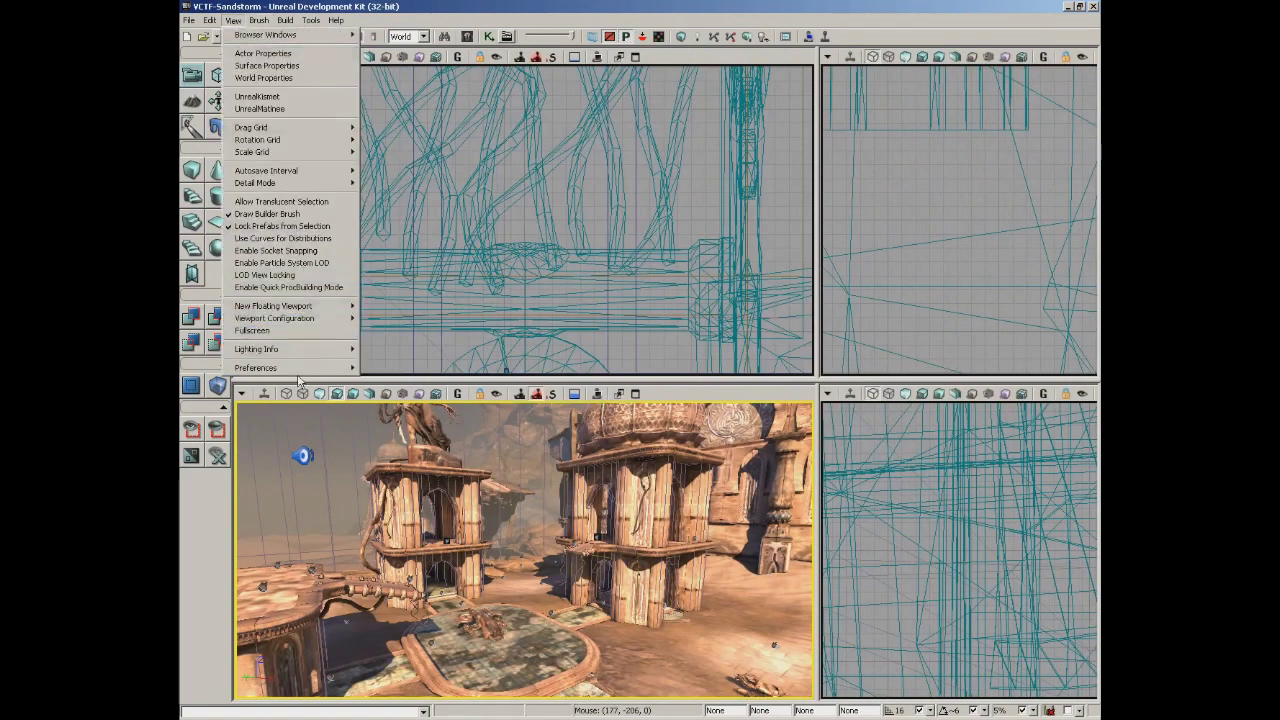
{"action": "mouse_move", "coordinate": [334, 368]}
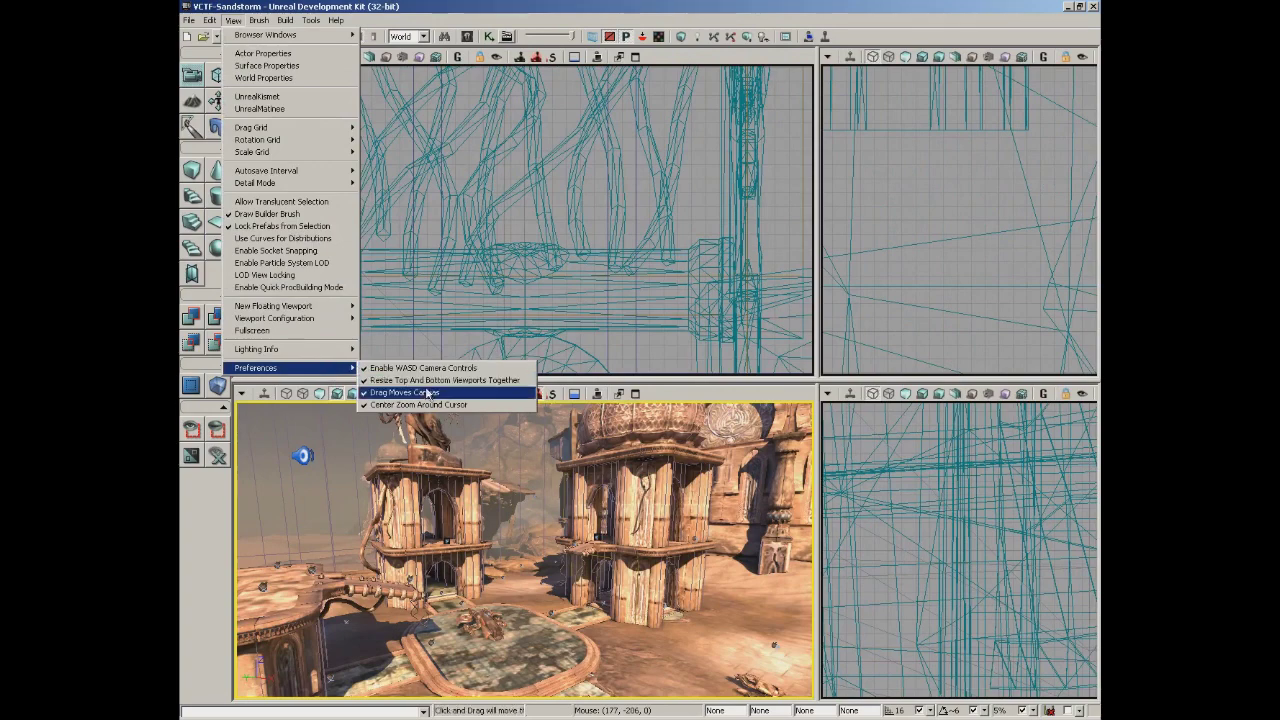
{"action": "left_click", "coordinate": [683, 232]}
{"action": "left_click_drag", "start_coordinate": [585, 198], "coordinate": [677, 160]}
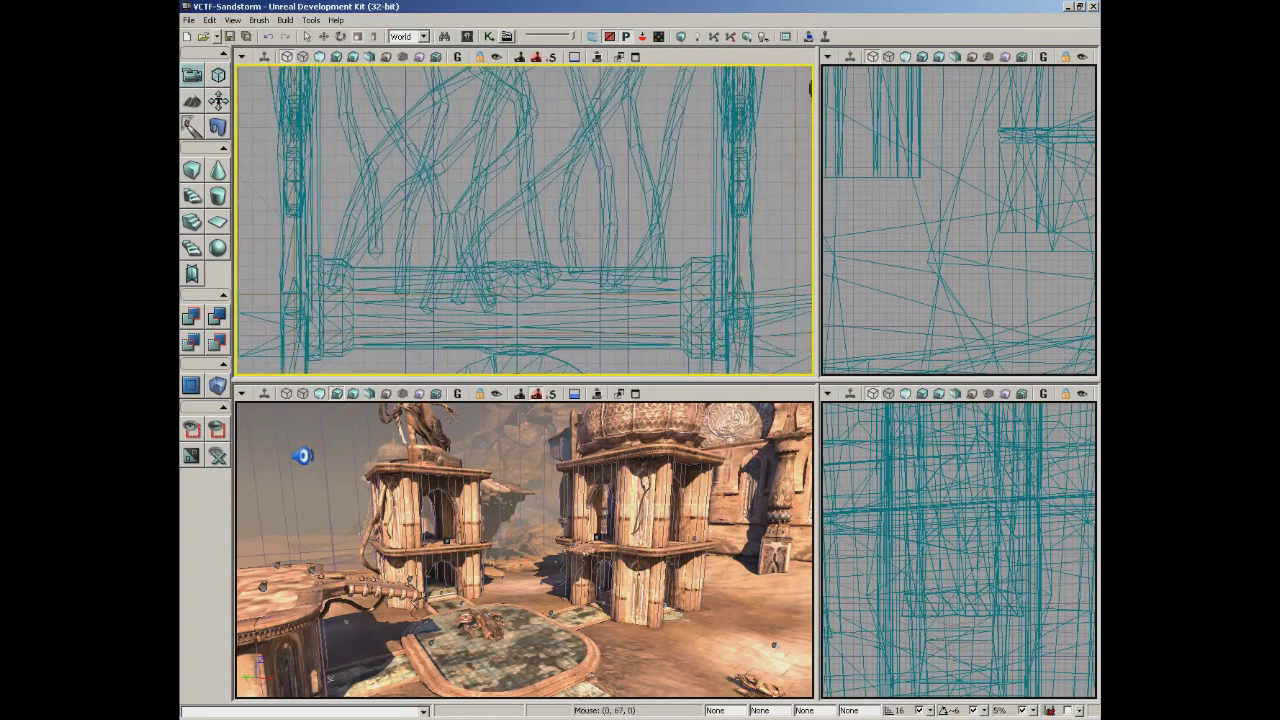
{"action": "mouse_move", "coordinate": [556, 121]}
{"action": "left_mouse_down"}
{"action": "mouse_move", "coordinate": [434, 294]}
{"action": "mouse_move", "coordinate": [386, 191]}
{"action": "mouse_move", "coordinate": [596, 296]}
{"action": "mouse_move", "coordinate": [529, 214]}
{"action": "mouse_move", "coordinate": [466, 280]}
{"action": "mouse_move", "coordinate": [554, 140]}
{"action": "left_mouse_up"}
{"action": "left_click_drag", "start_coordinate": [541, 293], "coordinate": [525, 313]}
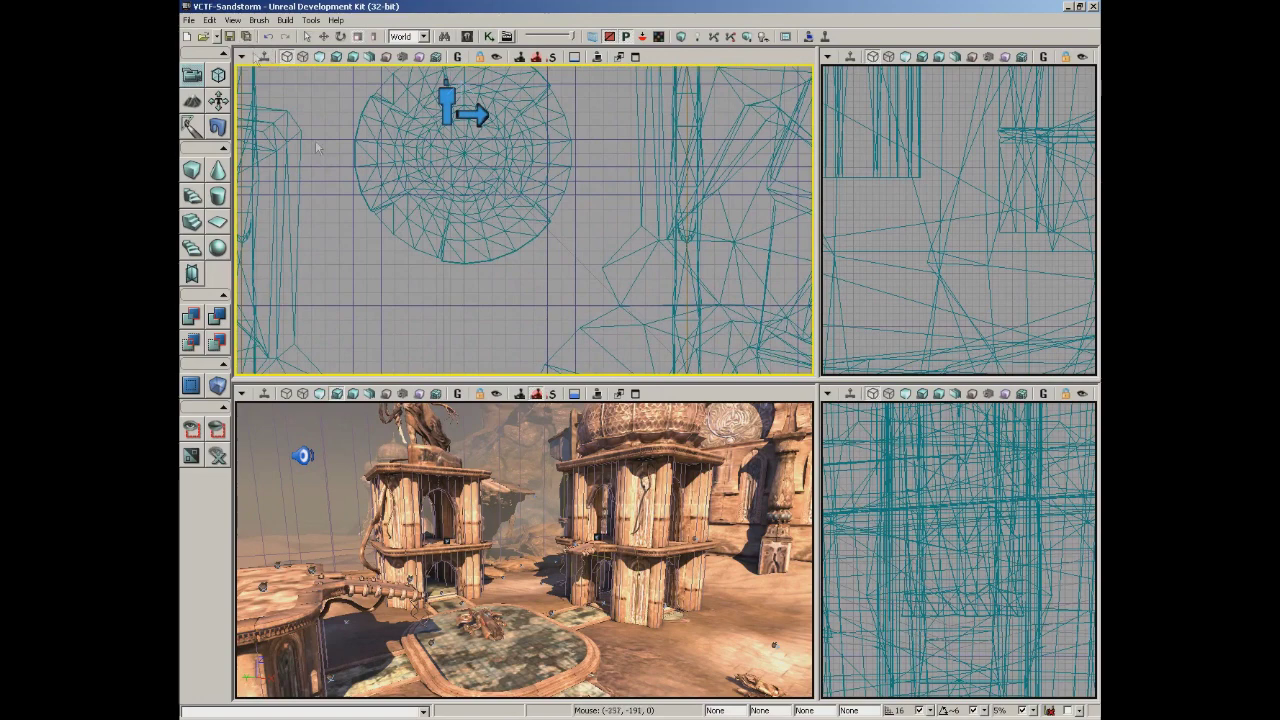
Turn off Drag Moves Canvas, try panning in the top wireframe view, and turn the preference back on.
{"action": "left_click", "coordinate": [232, 20]}
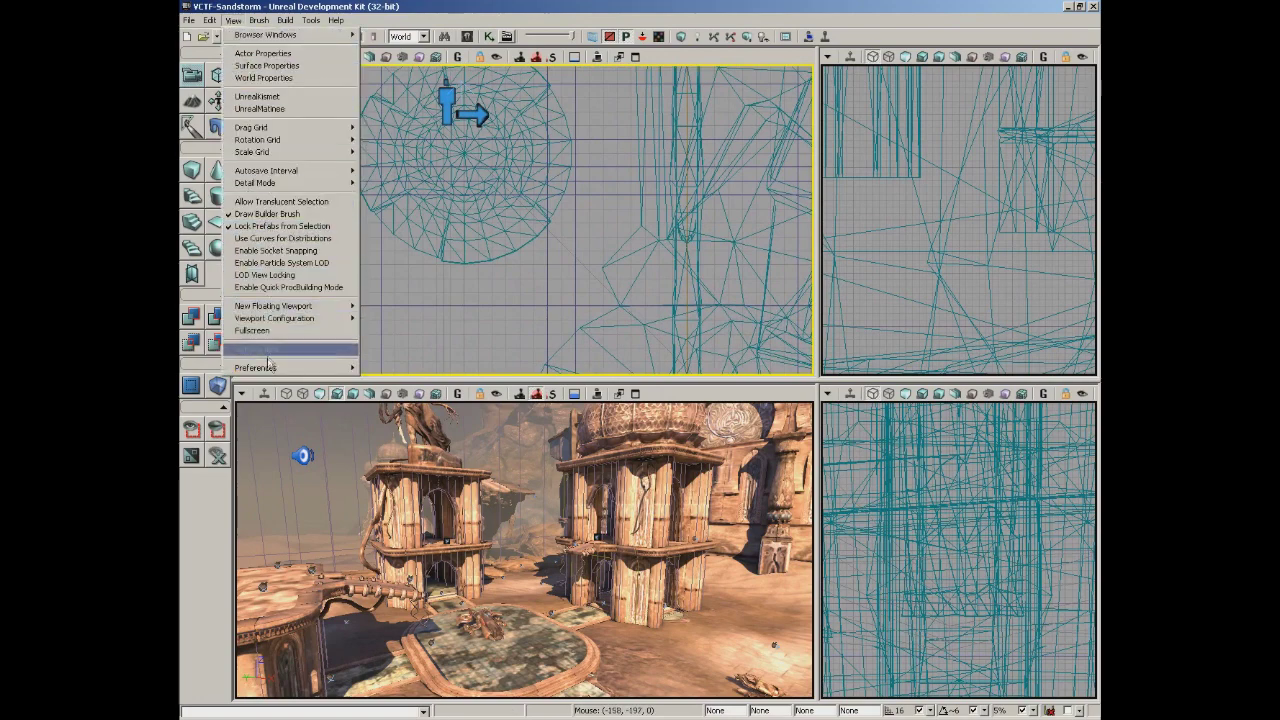
{"action": "left_click", "coordinate": [410, 392]}
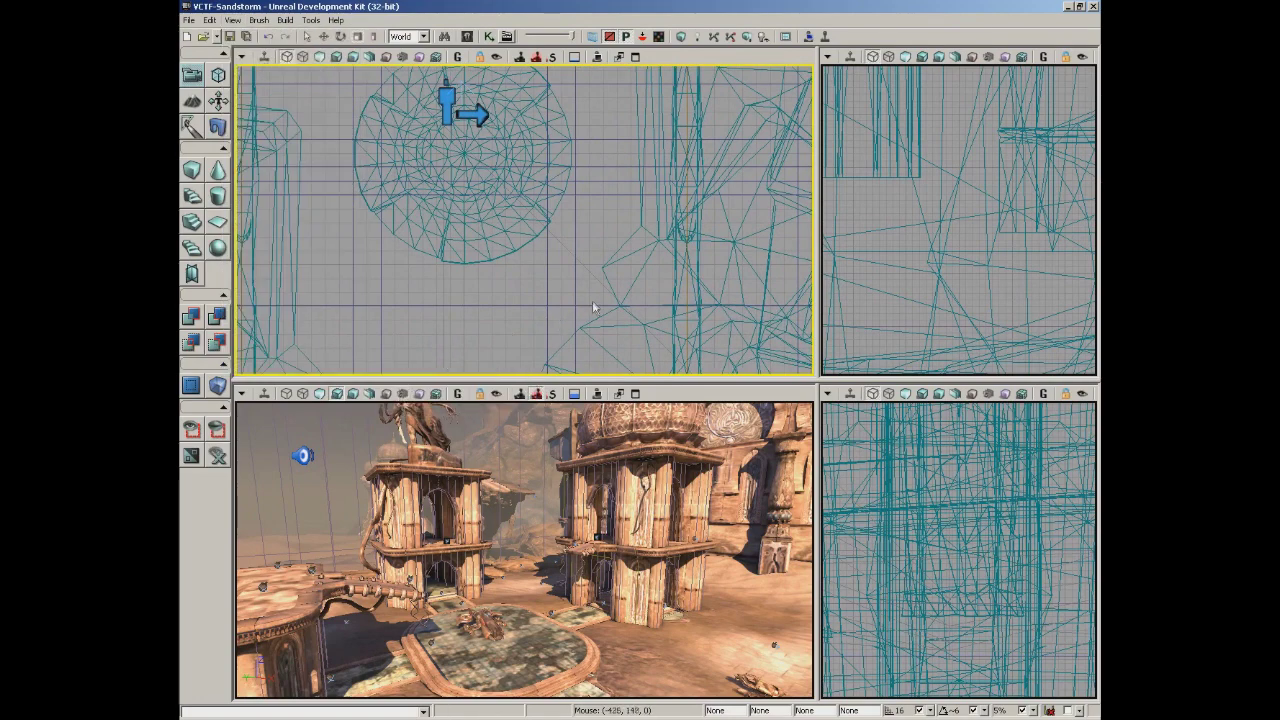
{"action": "mouse_move", "coordinate": [585, 291]}
{"action": "left_mouse_down"}
{"action": "mouse_move", "coordinate": [525, 229]}
{"action": "mouse_move", "coordinate": [430, 170]}
{"action": "mouse_move", "coordinate": [420, 128]}
{"action": "mouse_move", "coordinate": [513, 72]}
{"action": "mouse_move", "coordinate": [620, 150]}
{"action": "mouse_move", "coordinate": [700, 160]}
{"action": "mouse_move", "coordinate": [660, 250]}
{"action": "mouse_move", "coordinate": [712, 347]}
{"action": "mouse_move", "coordinate": [660, 330]}
{"action": "mouse_move", "coordinate": [606, 257]}
{"action": "mouse_move", "coordinate": [629, 314]}
{"action": "mouse_move", "coordinate": [625, 381]}
{"action": "mouse_move", "coordinate": [611, 260]}
{"action": "mouse_move", "coordinate": [540, 81]}
{"action": "mouse_move", "coordinate": [403, 301]}
{"action": "mouse_move", "coordinate": [270, 238]}
{"action": "left_mouse_up"}
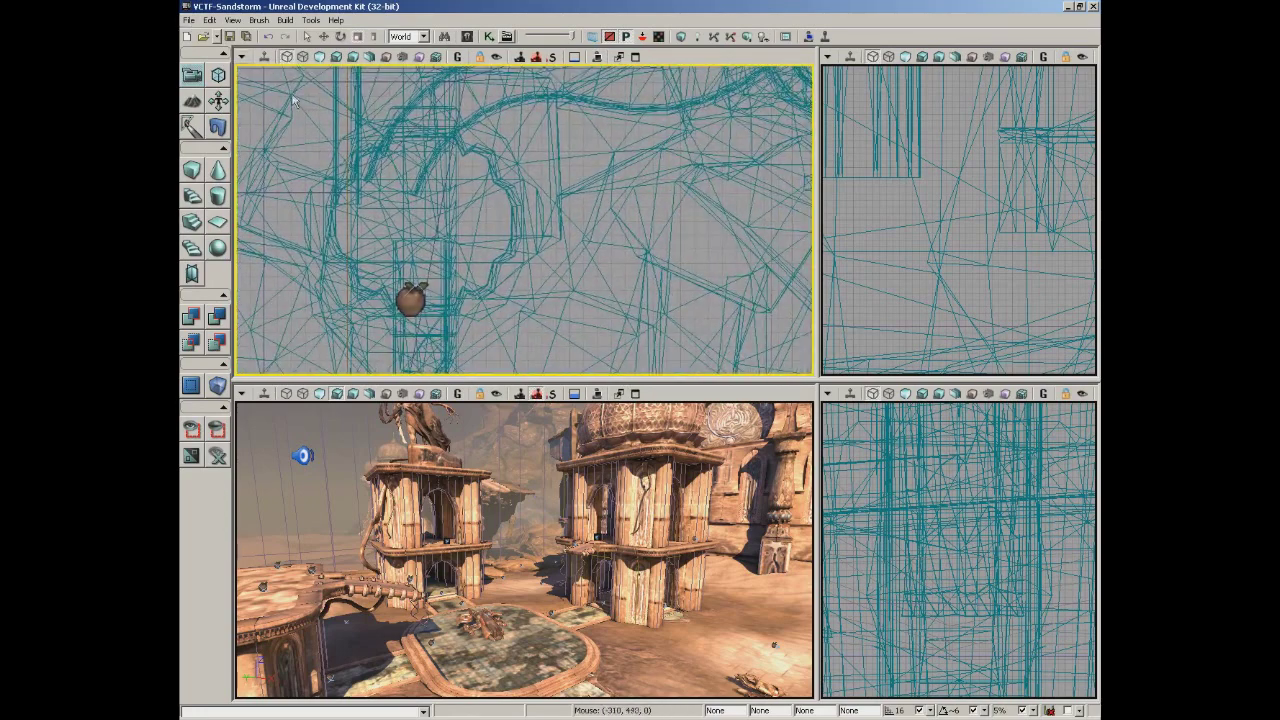
{"action": "left_click", "coordinate": [232, 20]}
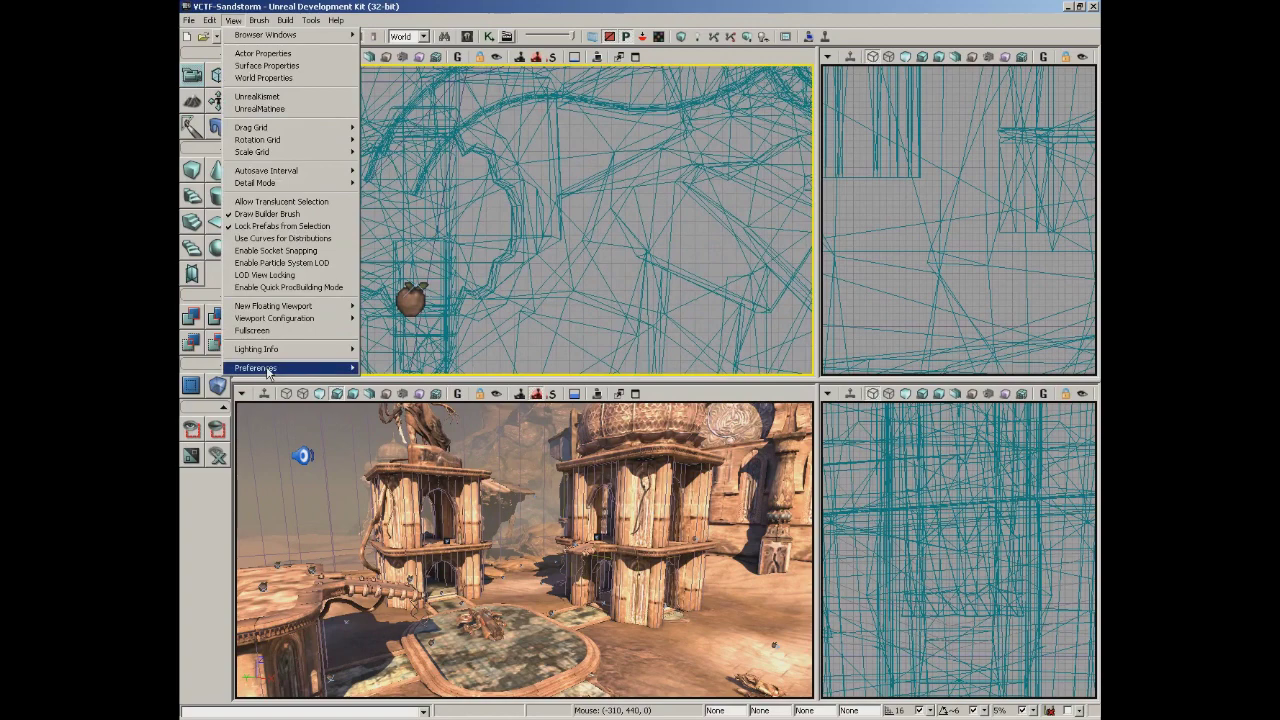
{"action": "left_click", "coordinate": [404, 392]}
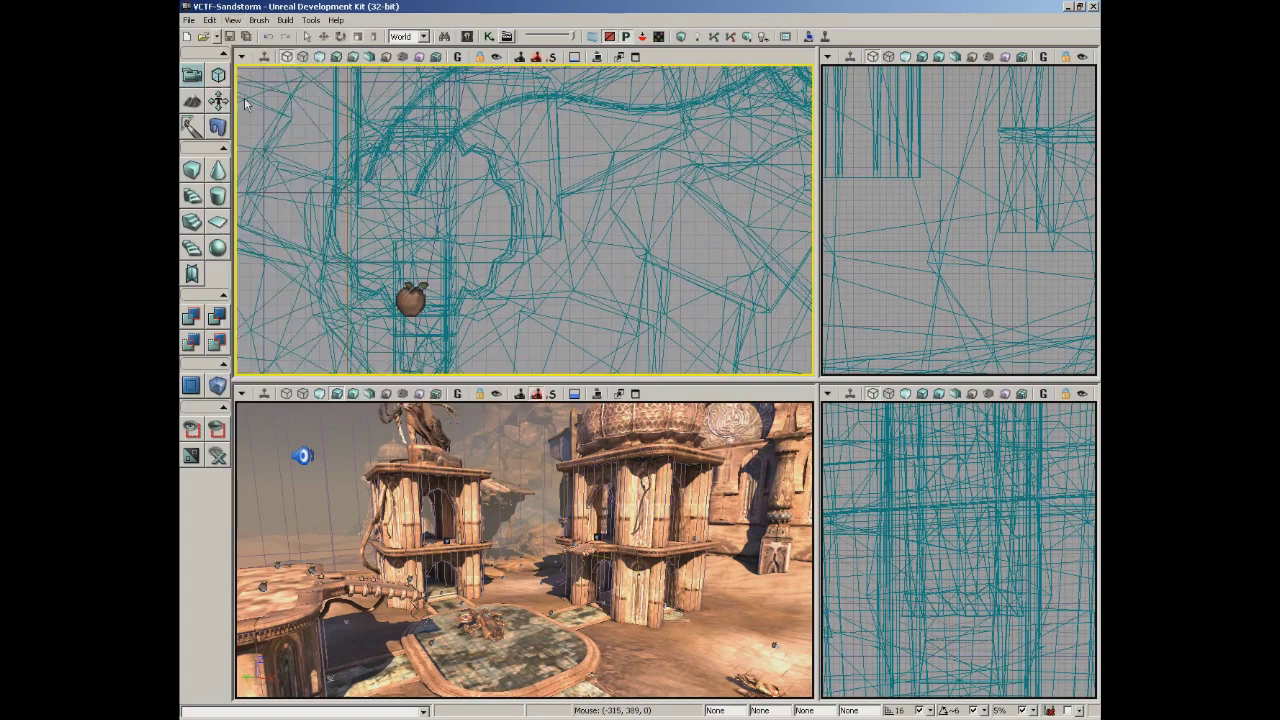
Turn off Center Zoom Around Cursor and zoom in the top wireframe view to test it.
{"action": "left_click", "coordinate": [232, 20]}
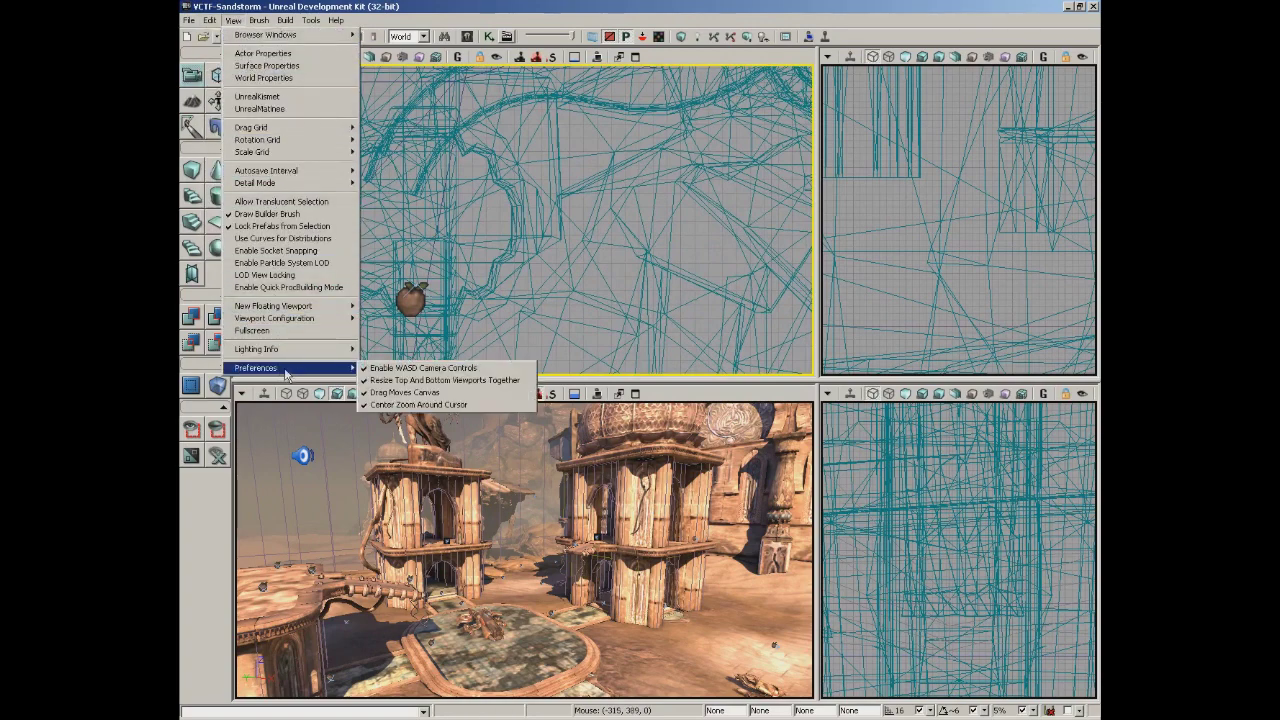
{"action": "left_click", "coordinate": [401, 405]}
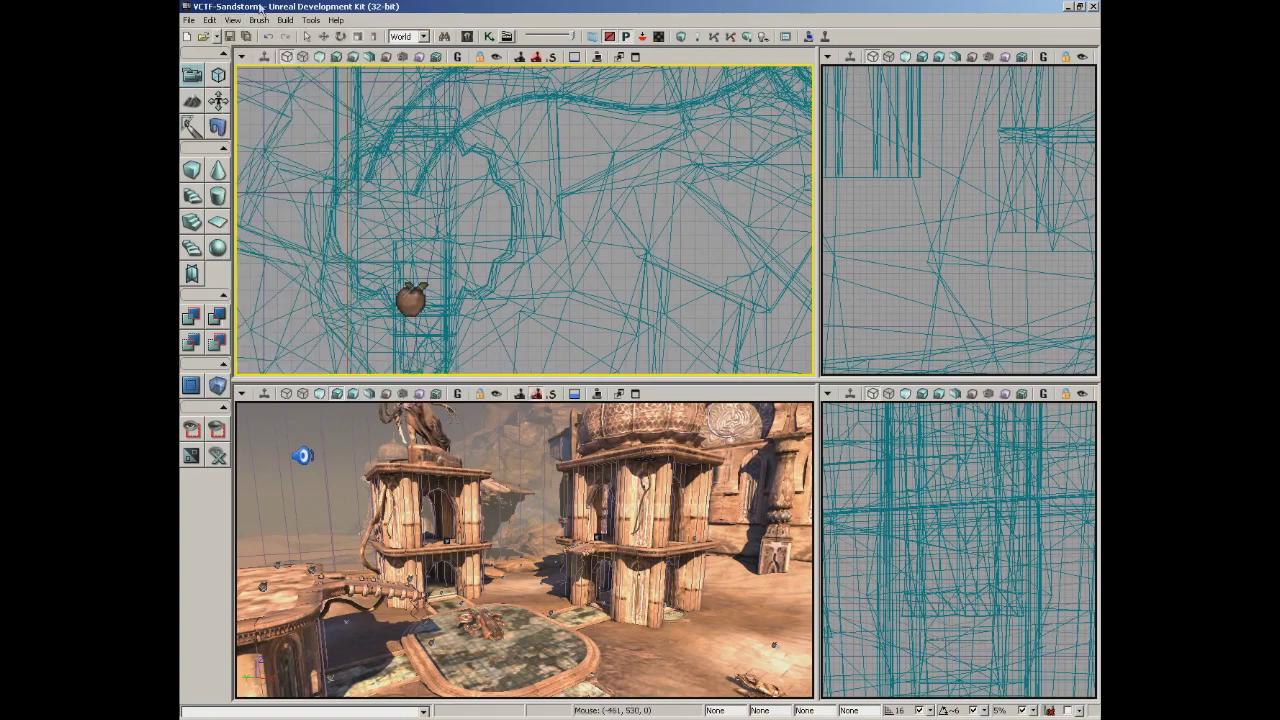
{"action": "scroll", "coordinate": [686, 229], "scroll_direction": "up", "scroll_amount": 3}
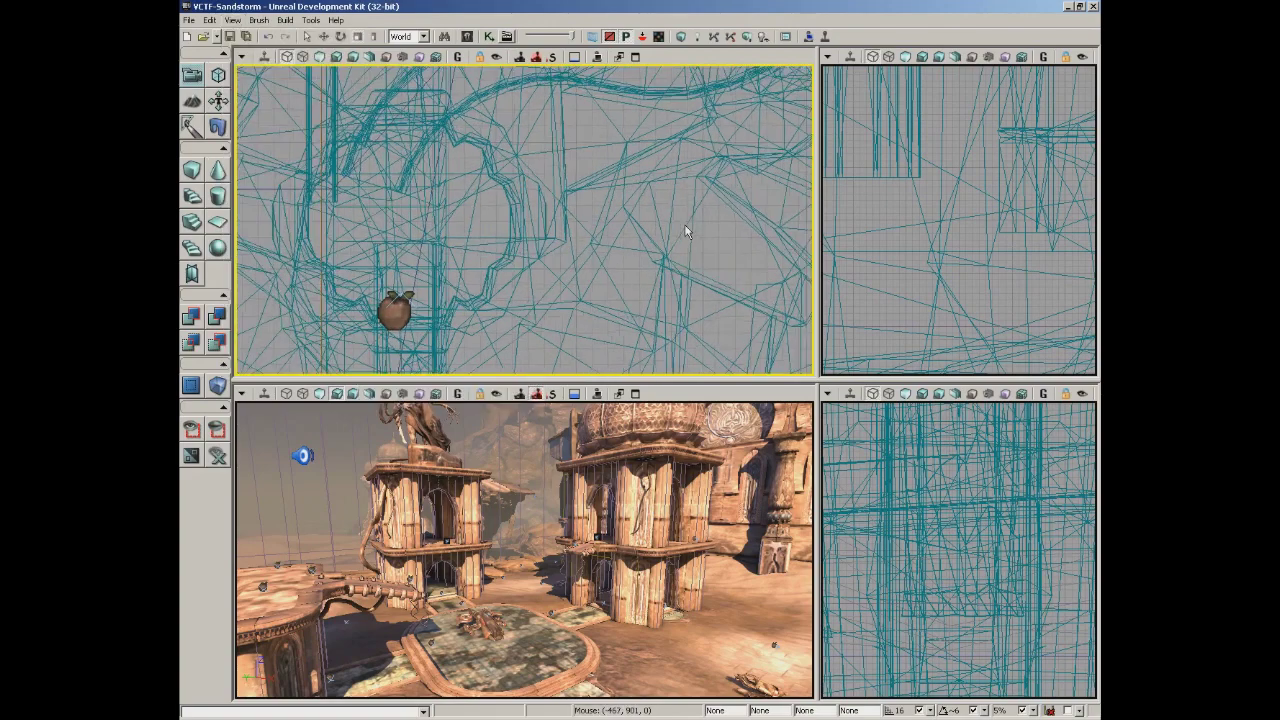
Zoom repeatedly in and out of the top wireframe view to examine how zooming behaves with Center Zoom Around Cursor off.
{"action": "scroll", "coordinate": [686, 229], "scroll_direction": "down", "scroll_amount": 3}
{"action": "scroll", "coordinate": [686, 232], "scroll_direction": "up", "scroll_amount": 3}
{"action": "scroll", "coordinate": [686, 232], "scroll_direction": "up", "scroll_amount": 2}
{"action": "scroll", "coordinate": [686, 232], "scroll_direction": "down", "scroll_amount": 2}
{"action": "scroll", "coordinate": [686, 232], "scroll_direction": "up", "scroll_amount": 2}
{"action": "scroll", "coordinate": [686, 232], "scroll_direction": "down", "scroll_amount": 2}
{"action": "scroll", "coordinate": [686, 230], "scroll_direction": "up", "scroll_amount": 2}
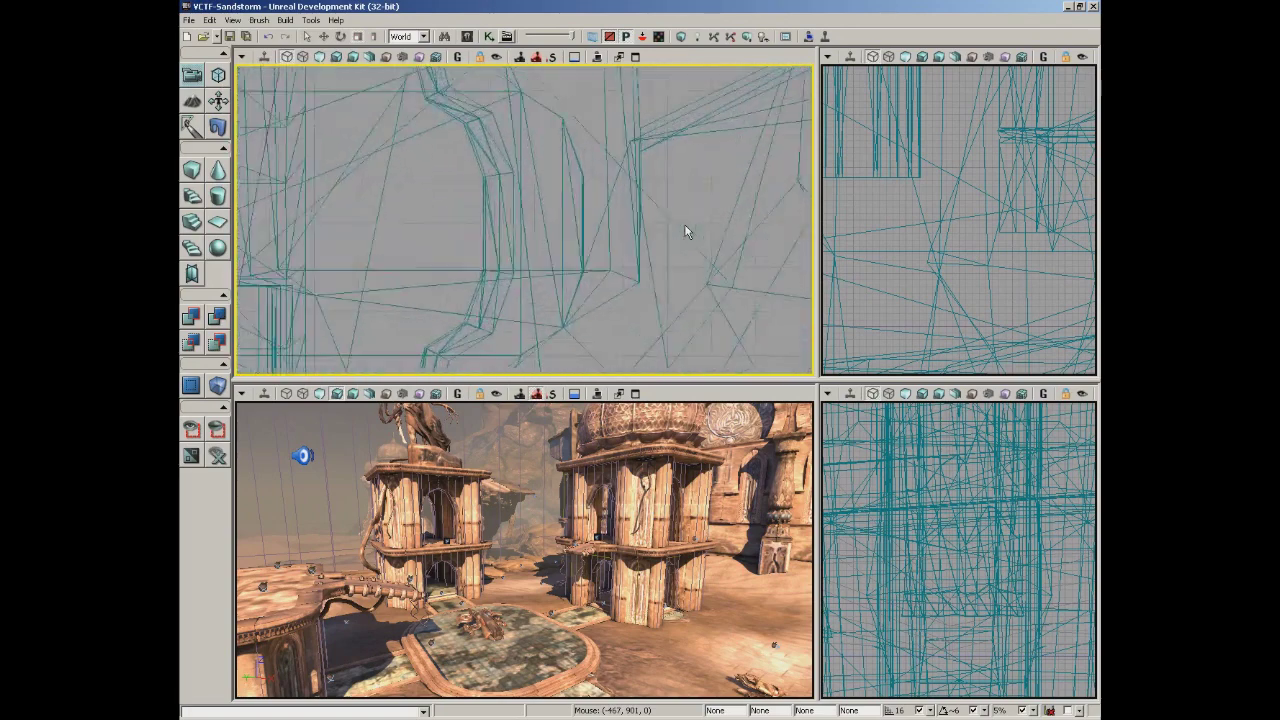
{"action": "scroll", "coordinate": [686, 230], "scroll_direction": "down", "scroll_amount": 2}
Turn Center Zoom Around Cursor back on and move around the top wireframe view to check navigation.
{"action": "left_click", "coordinate": [232, 20]}
{"action": "mouse_move", "coordinate": [260, 367]}
{"action": "left_click", "coordinate": [440, 411]}
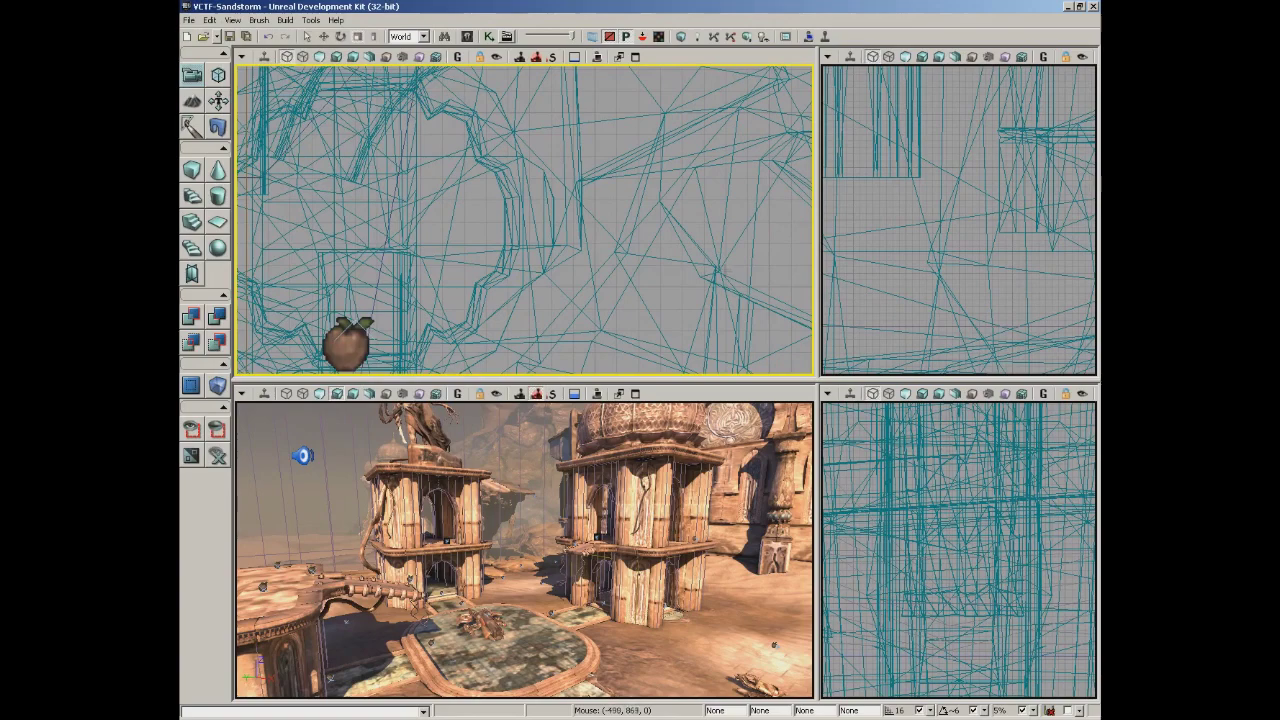
{"action": "left_click_drag", "start_coordinate": [737, 273], "coordinate": [691, 270]}
{"action": "left_click_drag", "start_coordinate": [701, 266], "coordinate": [757, 325]}
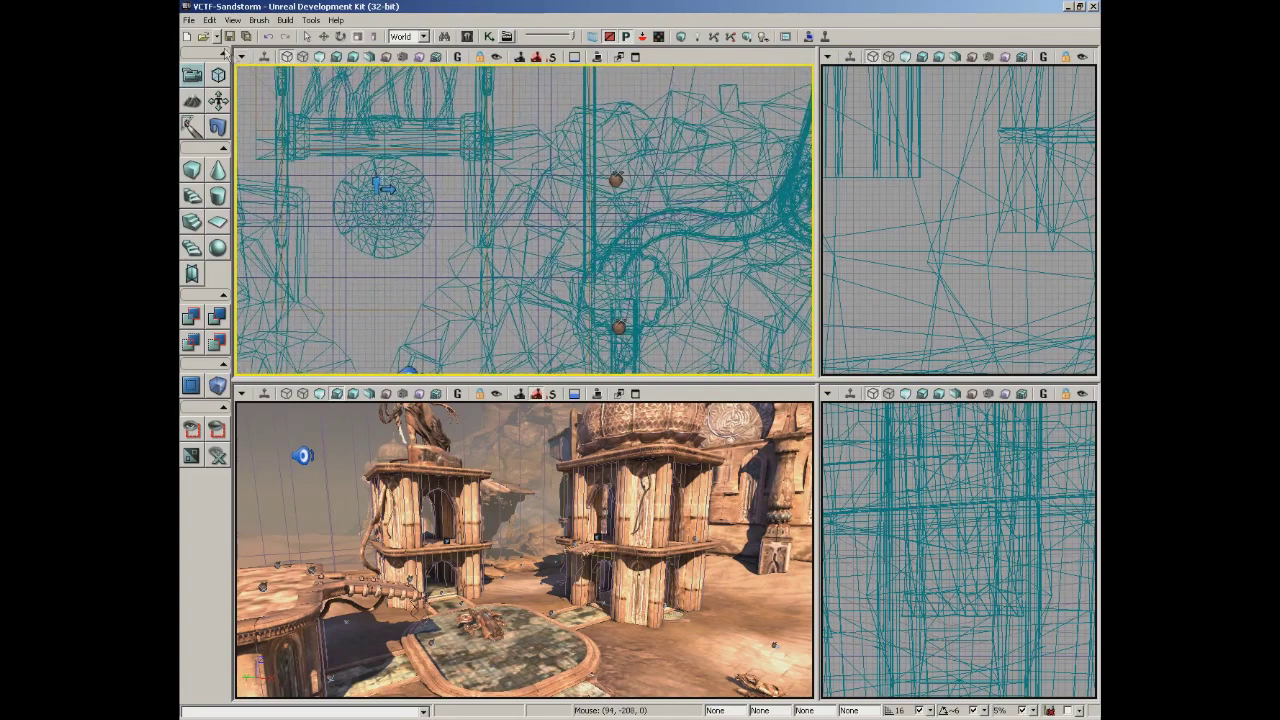
{"action": "left_click", "coordinate": [232, 20]}
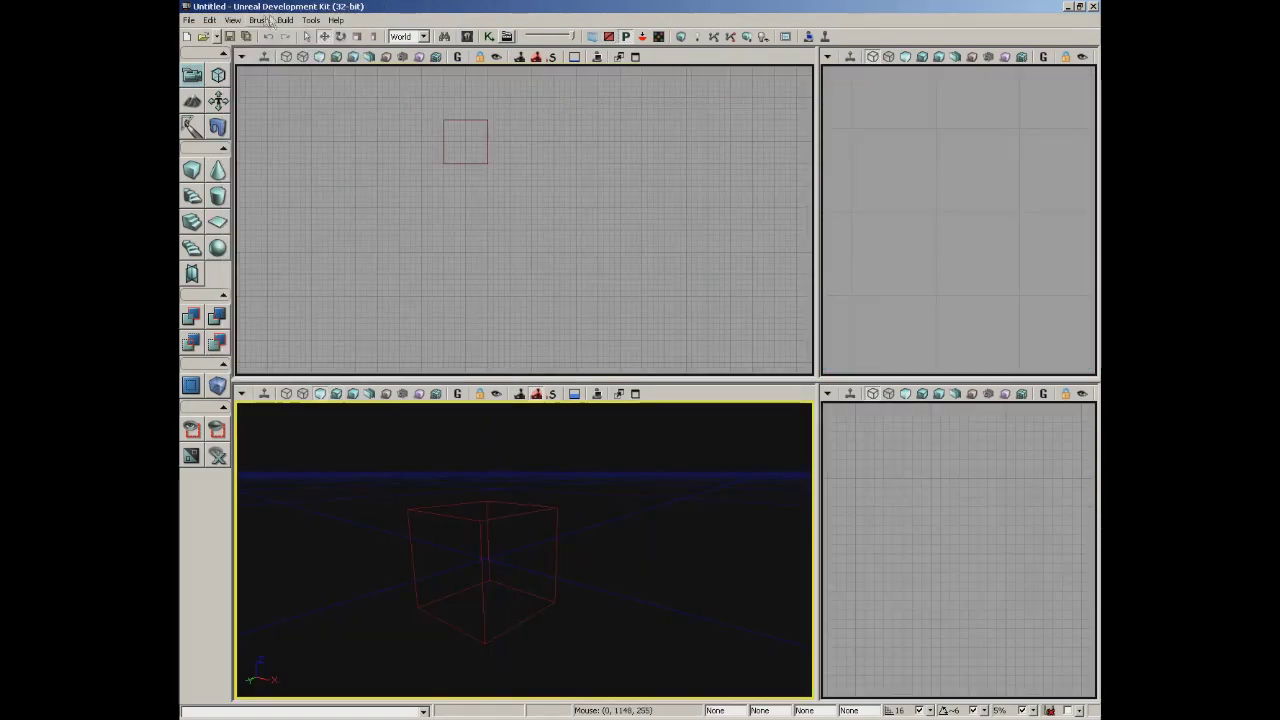
Review the CSG brush commands, the builder brush cube and the new map options in the untitled level.
{"action": "left_click", "coordinate": [260, 20]}
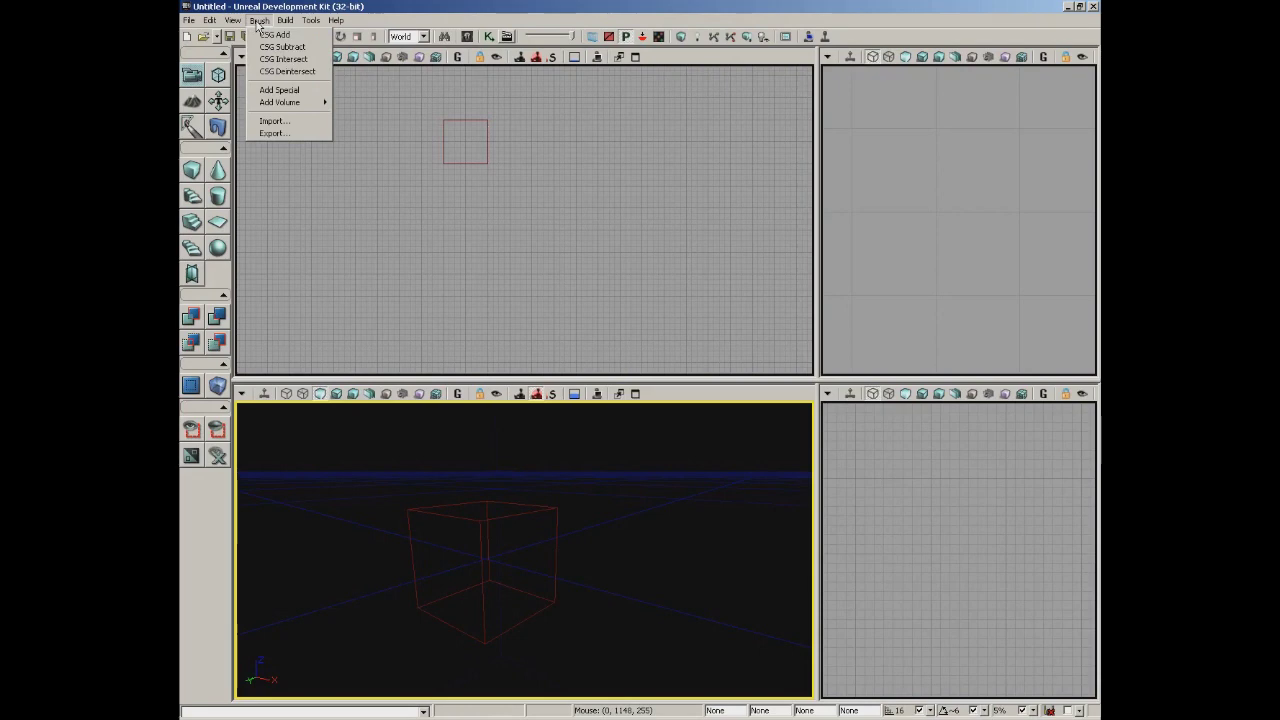
{"action": "left_click", "coordinate": [258, 21]}
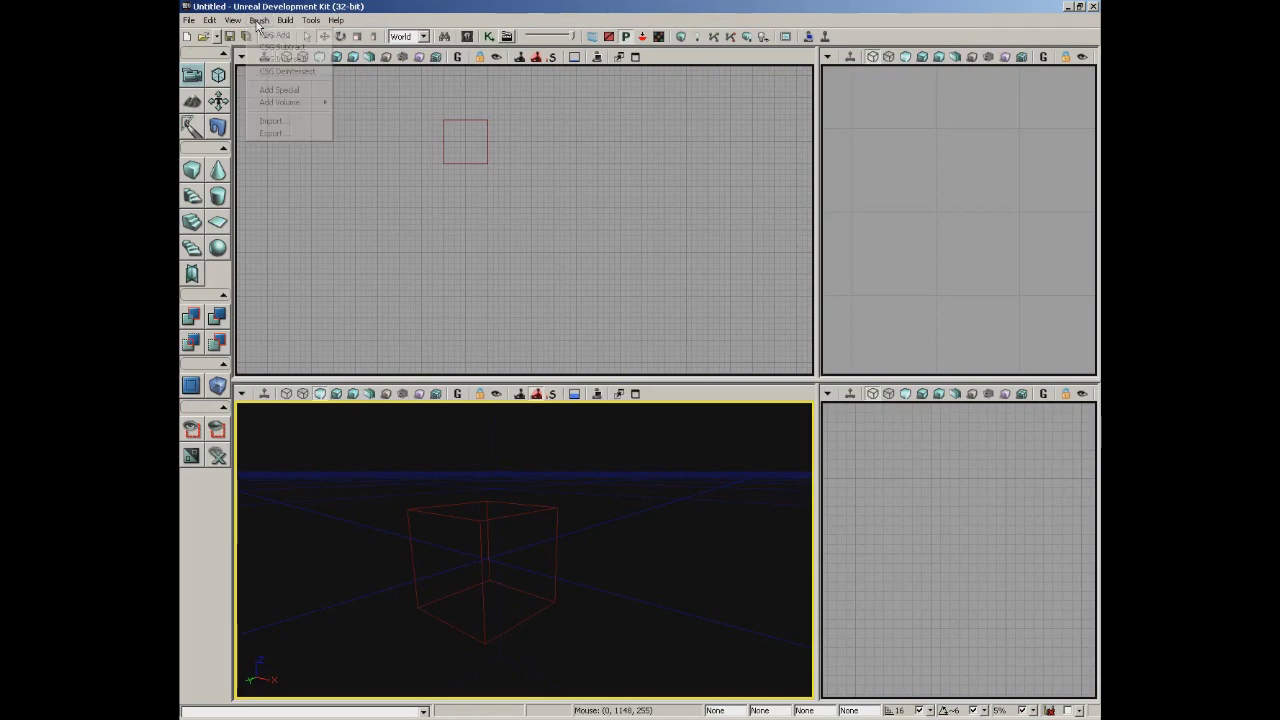
{"action": "mouse_move", "coordinate": [517, 483]}
{"action": "left_mouse_down"}
{"action": "mouse_move", "coordinate": [626, 500]}
{"action": "mouse_move", "coordinate": [646, 485]}
{"action": "mouse_move", "coordinate": [645, 501]}
{"action": "mouse_move", "coordinate": [646, 481]}
{"action": "left_mouse_up"}
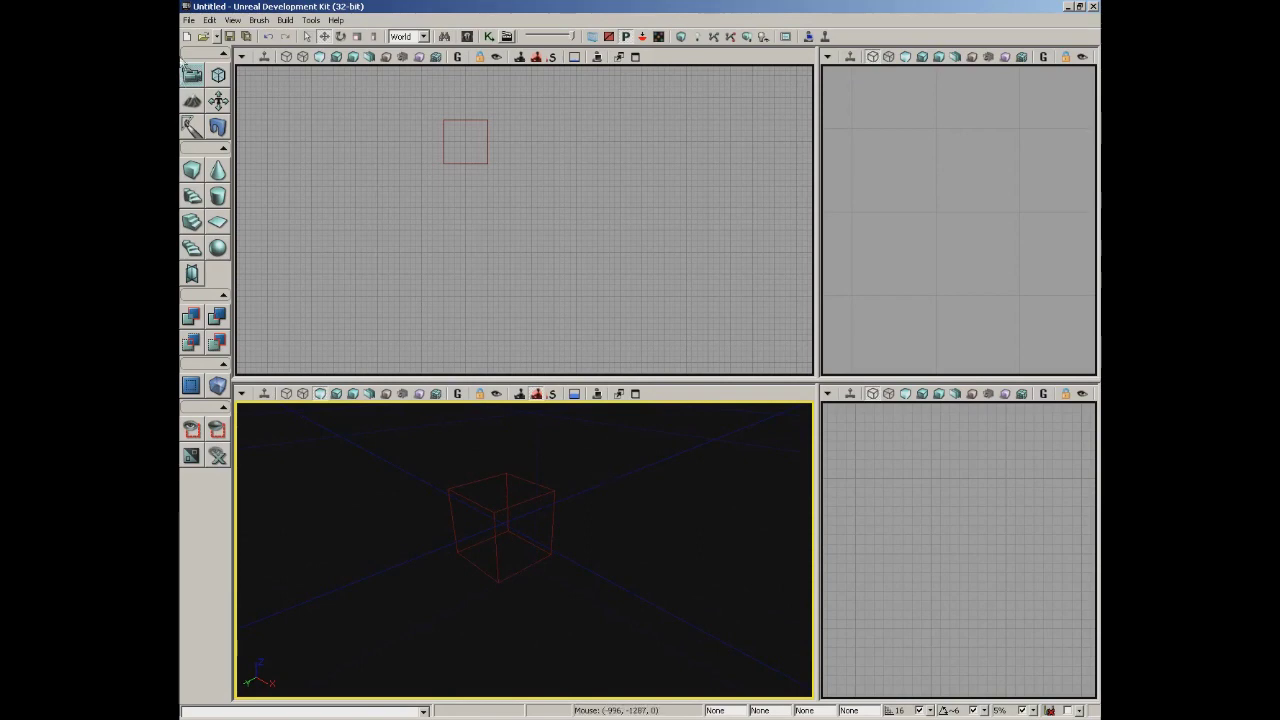
{"action": "left_click", "coordinate": [189, 21]}
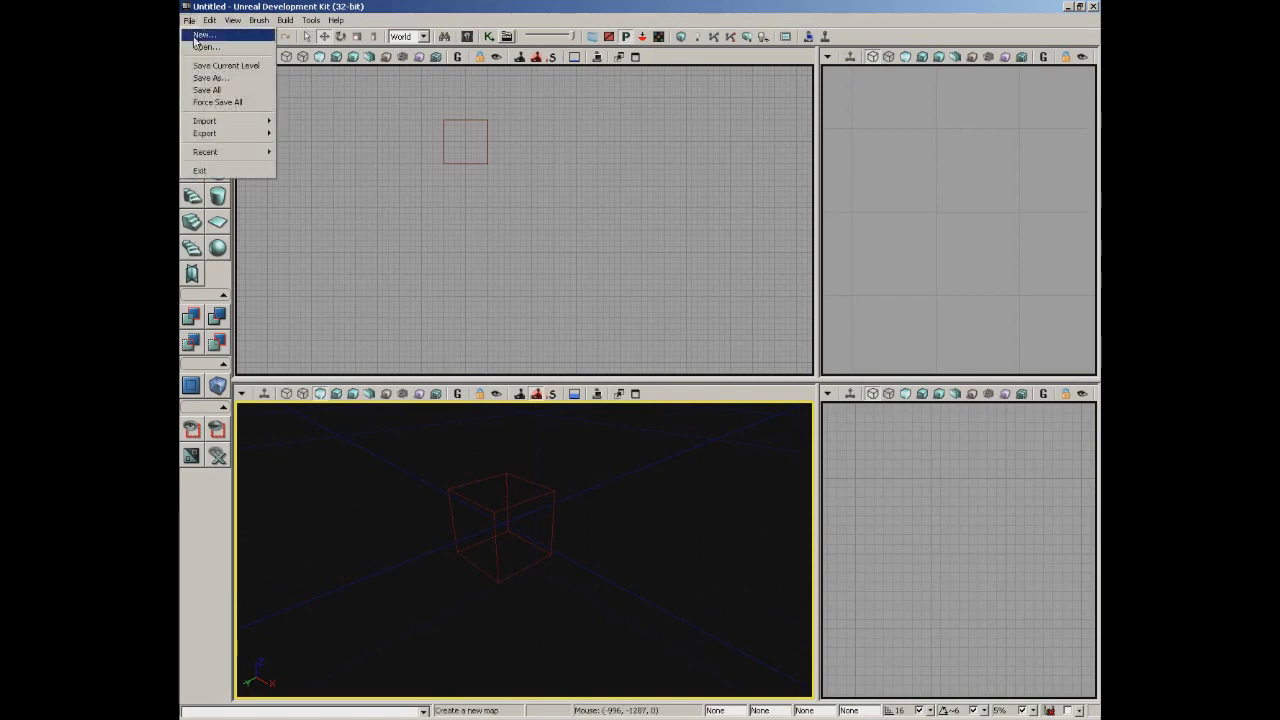
{"action": "left_click", "coordinate": [196, 38]}
{"action": "left_click", "coordinate": [686, 356]}
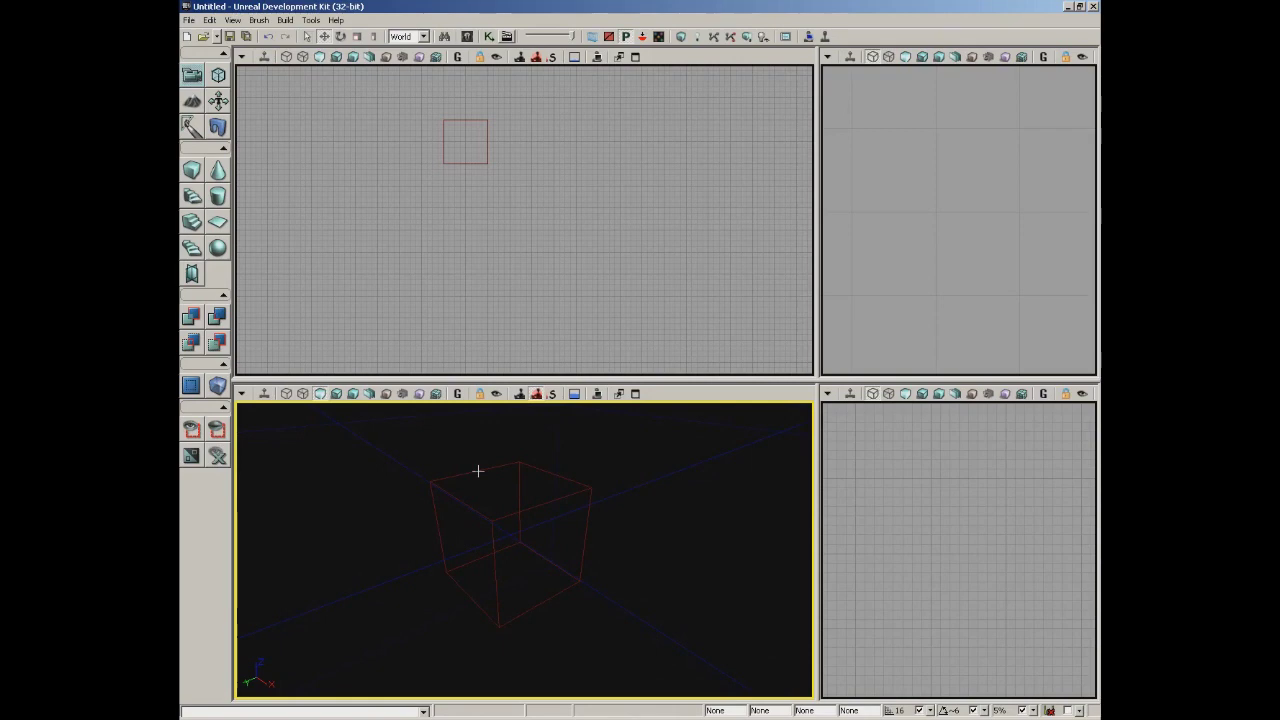
Create a solid cube from the builder brush with CSG Add and inspect it in the perspective view.
{"action": "left_click", "coordinate": [258, 20]}
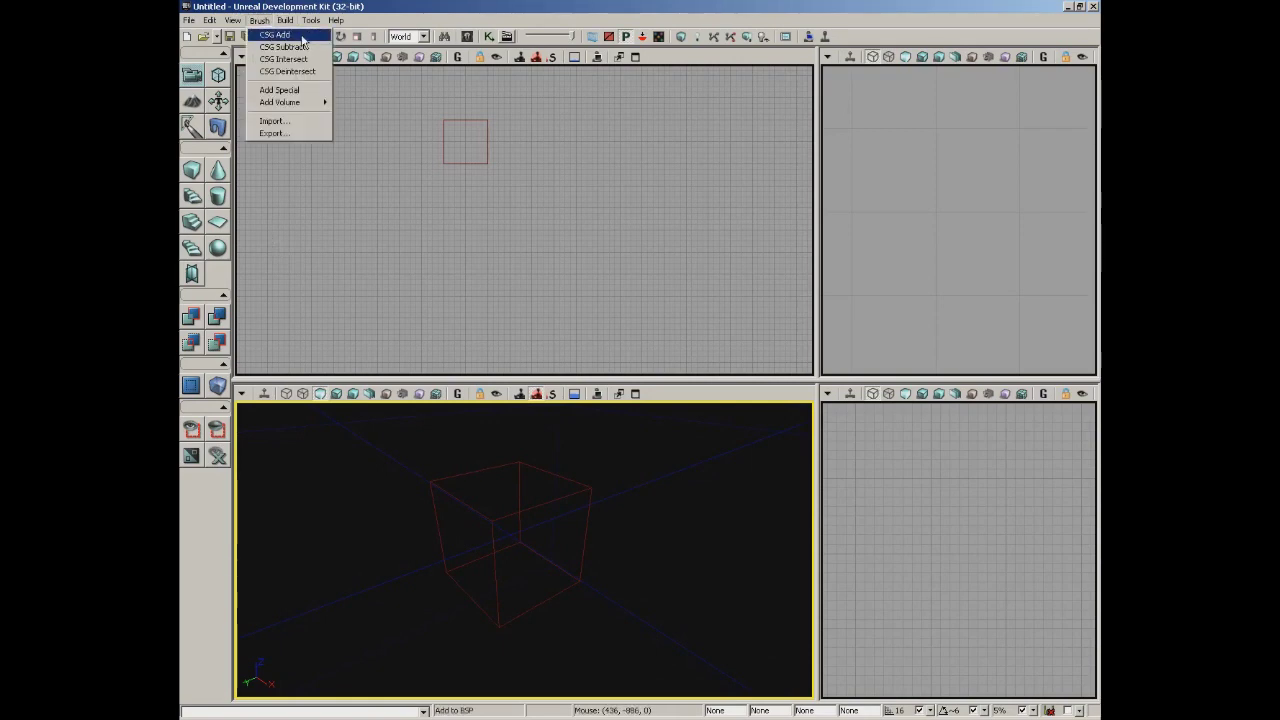
{"action": "left_click", "coordinate": [302, 37]}
{"action": "mouse_move", "coordinate": [677, 524]}
{"action": "left_mouse_down"}
{"action": "mouse_move", "coordinate": [759, 505]}
{"action": "mouse_move", "coordinate": [691, 523]}
{"action": "left_mouse_up"}
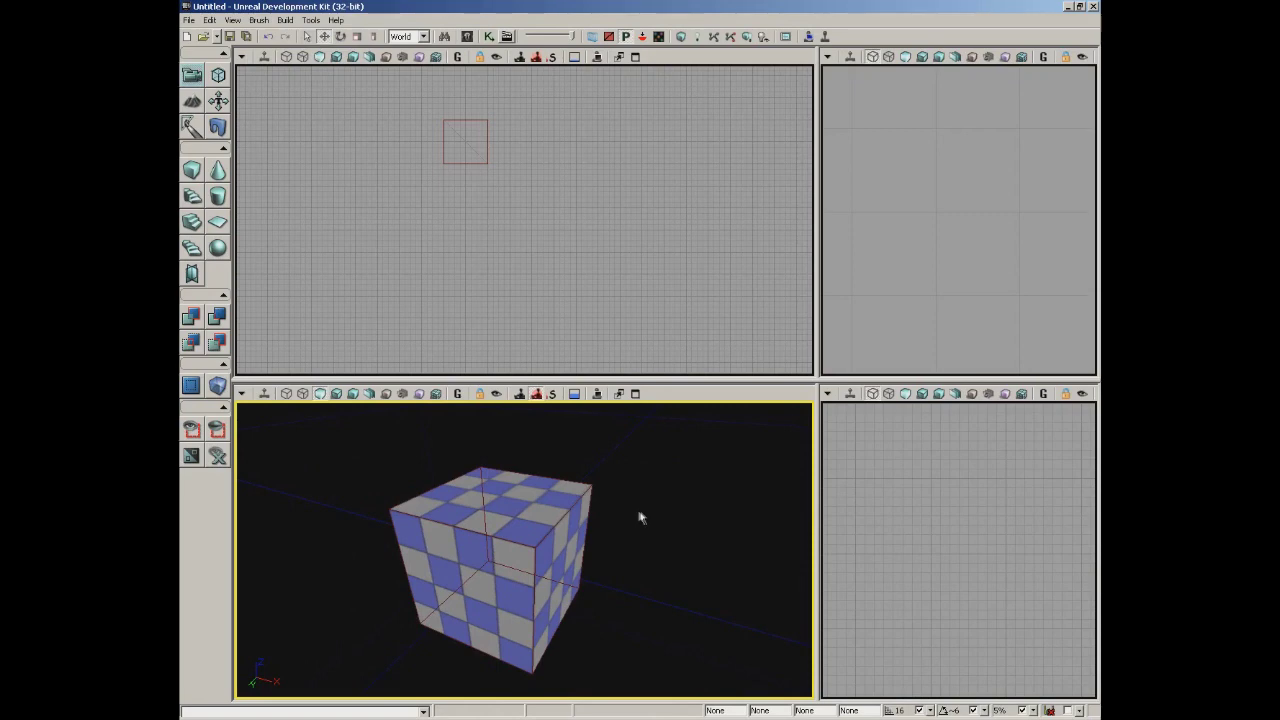
{"action": "left_click_drag", "start_coordinate": [641, 517], "coordinate": [645, 535]}
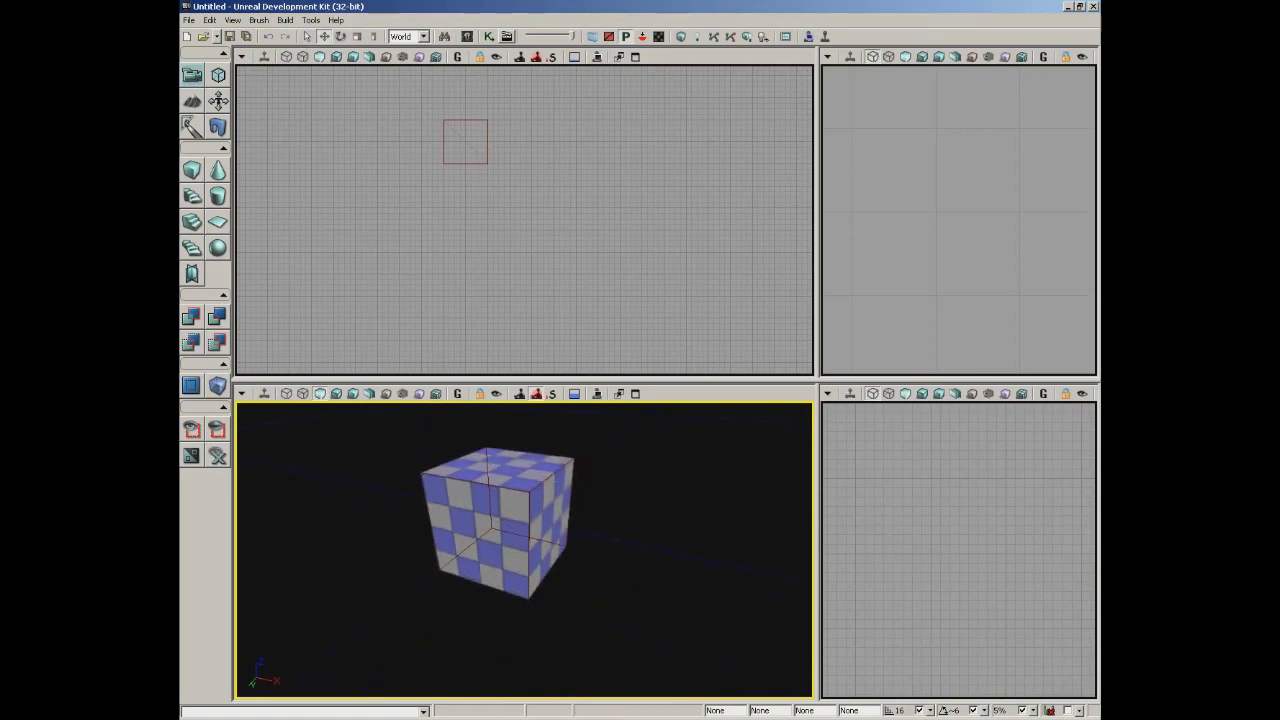
Move the builder brush beside the first cube and create a second solid cube there with CSG Add.
{"action": "left_click", "coordinate": [478, 163]}
{"action": "mouse_move", "coordinate": [480, 165]}
{"action": "left_mouse_down"}
{"action": "mouse_move", "coordinate": [538, 147]}
{"action": "mouse_move", "coordinate": [531, 294]}
{"action": "left_mouse_up"}
{"action": "left_click_drag", "start_coordinate": [534, 249], "coordinate": [577, 259]}
{"action": "mouse_move", "coordinate": [640, 480]}
{"action": "left_mouse_down"}
{"action": "mouse_move", "coordinate": [643, 494]}
{"action": "mouse_move", "coordinate": [601, 498]}
{"action": "mouse_move", "coordinate": [797, 531]}
{"action": "mouse_move", "coordinate": [794, 491]}
{"action": "mouse_move", "coordinate": [725, 489]}
{"action": "mouse_move", "coordinate": [740, 479]}
{"action": "left_mouse_up"}
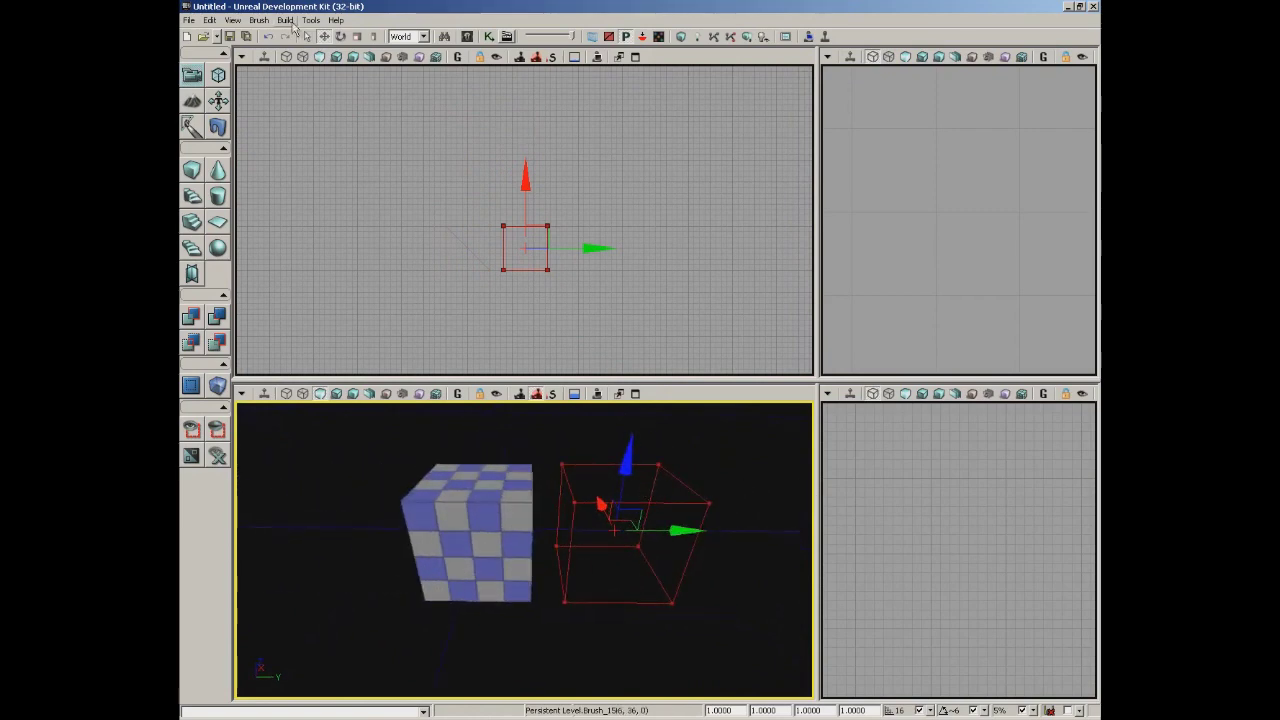
{"action": "left_click", "coordinate": [257, 21]}
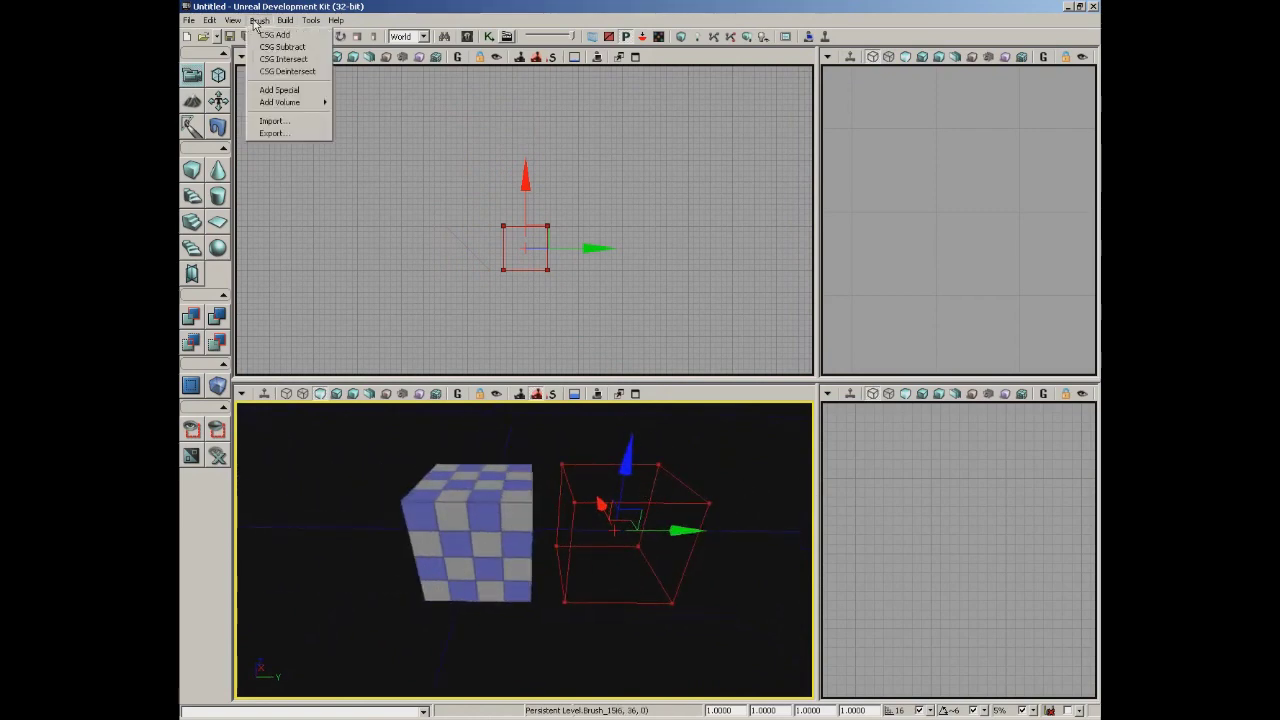
{"action": "left_click", "coordinate": [270, 38]}
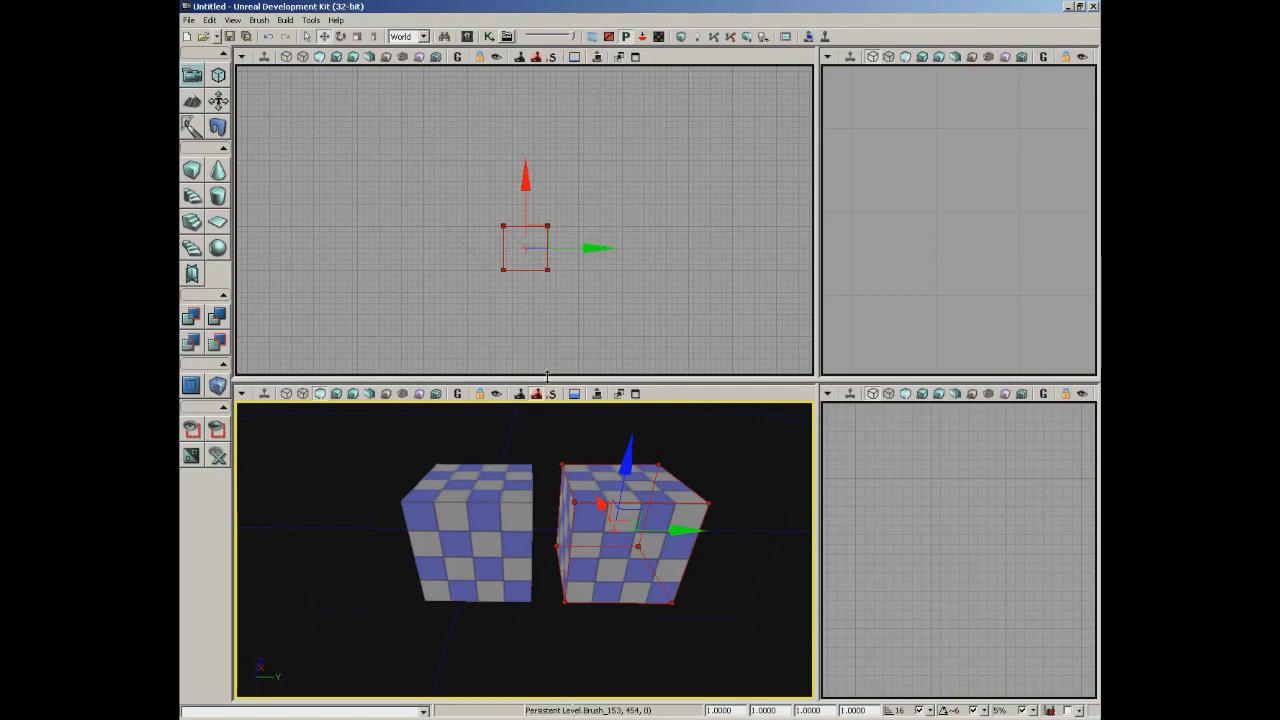
Center the builder brush between the two cubes, raise it to overlap their upper corners, and carve them with CSG Subtract.
{"action": "left_click_drag", "start_coordinate": [692, 531], "coordinate": [612, 530]}
{"action": "left_click_drag", "start_coordinate": [535, 462], "coordinate": [536, 409]}
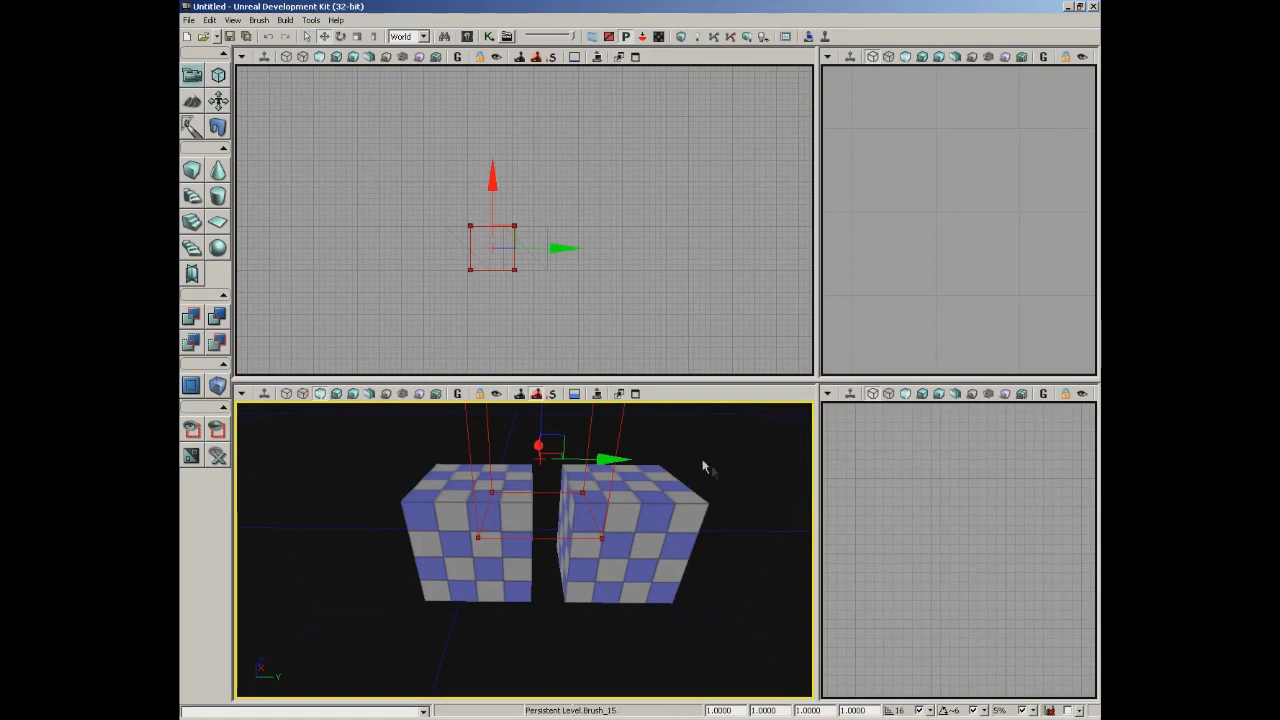
{"action": "middle_click_drag", "start_coordinate": [700, 466], "coordinate": [733, 459]}
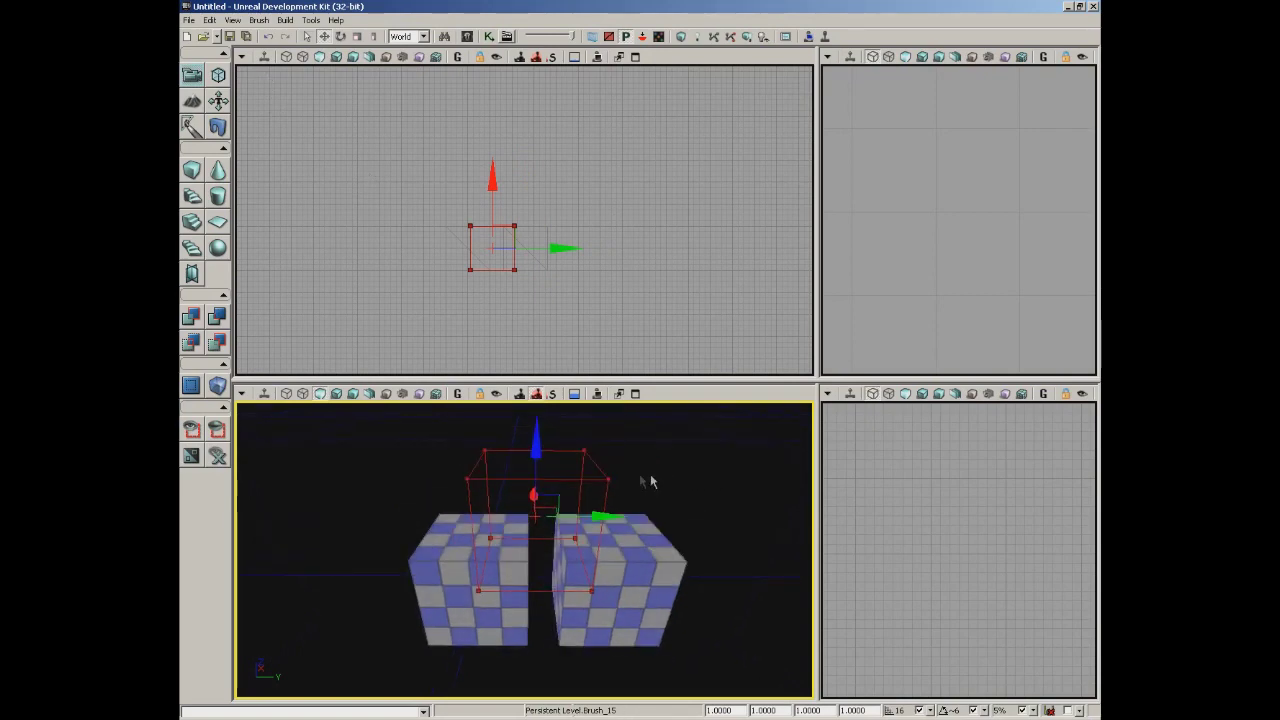
{"action": "mouse_move", "coordinate": [689, 449]}
{"action": "right_mouse_down"}
{"action": "mouse_move", "coordinate": [703, 486]}
{"action": "mouse_move", "coordinate": [700, 425]}
{"action": "right_mouse_up"}
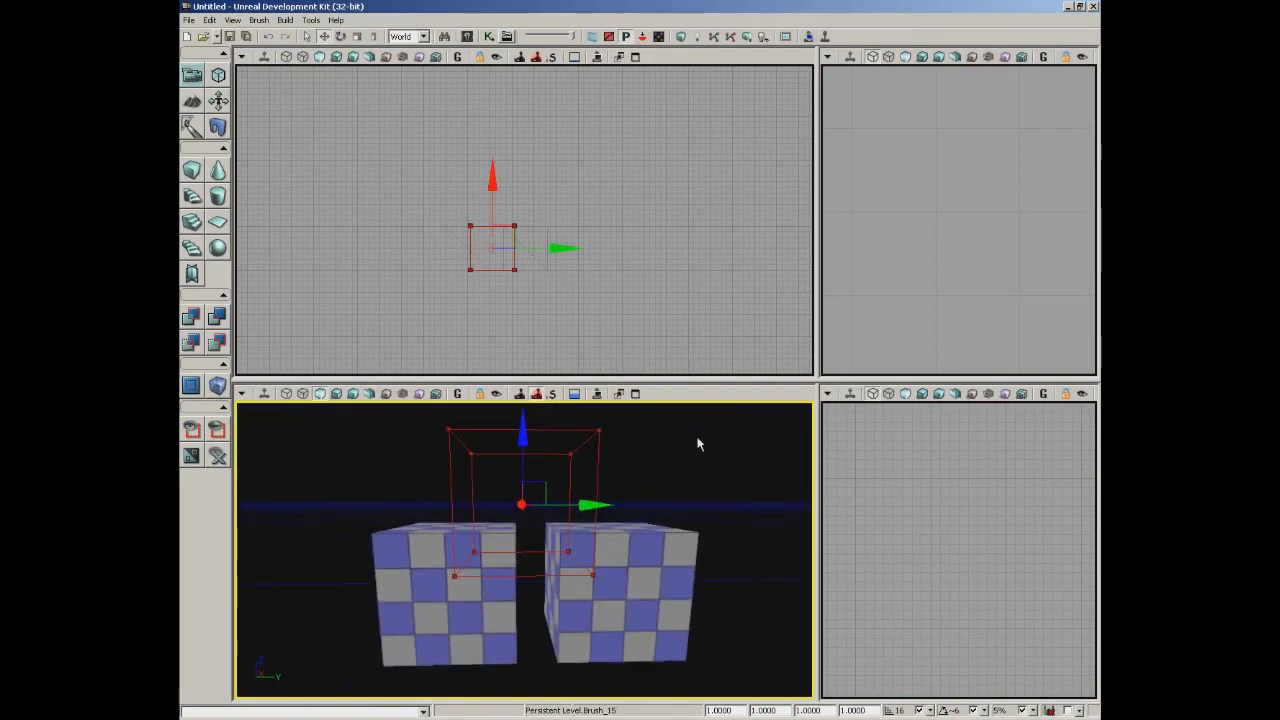
{"action": "left_click", "coordinate": [259, 20]}
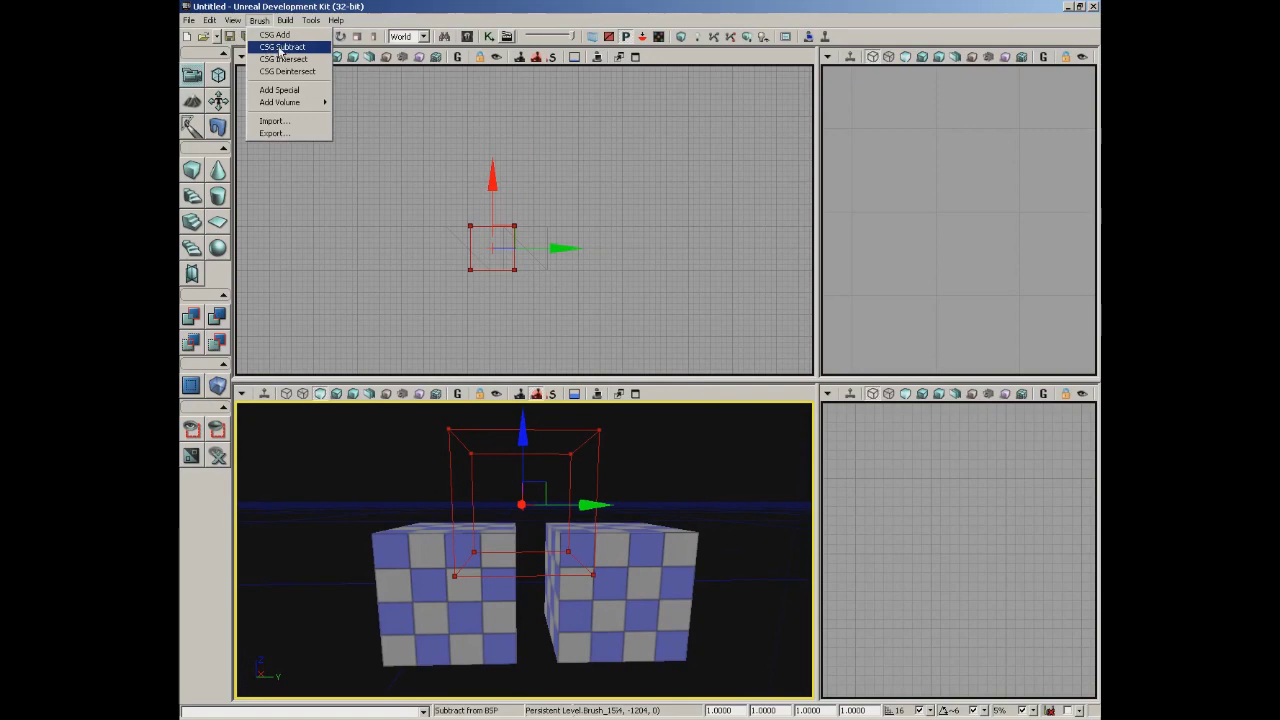
{"action": "left_click", "coordinate": [281, 48]}
{"action": "left_click_drag", "start_coordinate": [689, 463], "coordinate": [652, 443]}
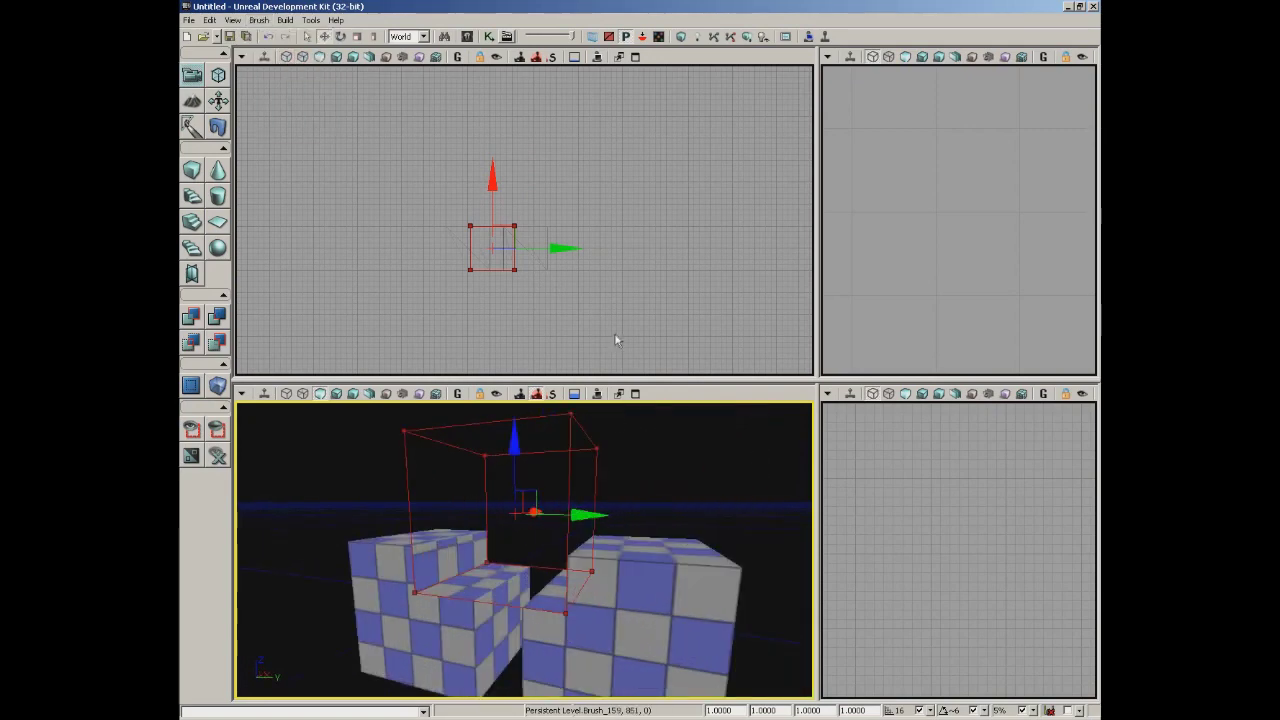
Bring the brushes into view in the front and side wireframe views and move the builder brush up and away from the subtractive brush.
{"action": "left_click", "coordinate": [920, 322]}
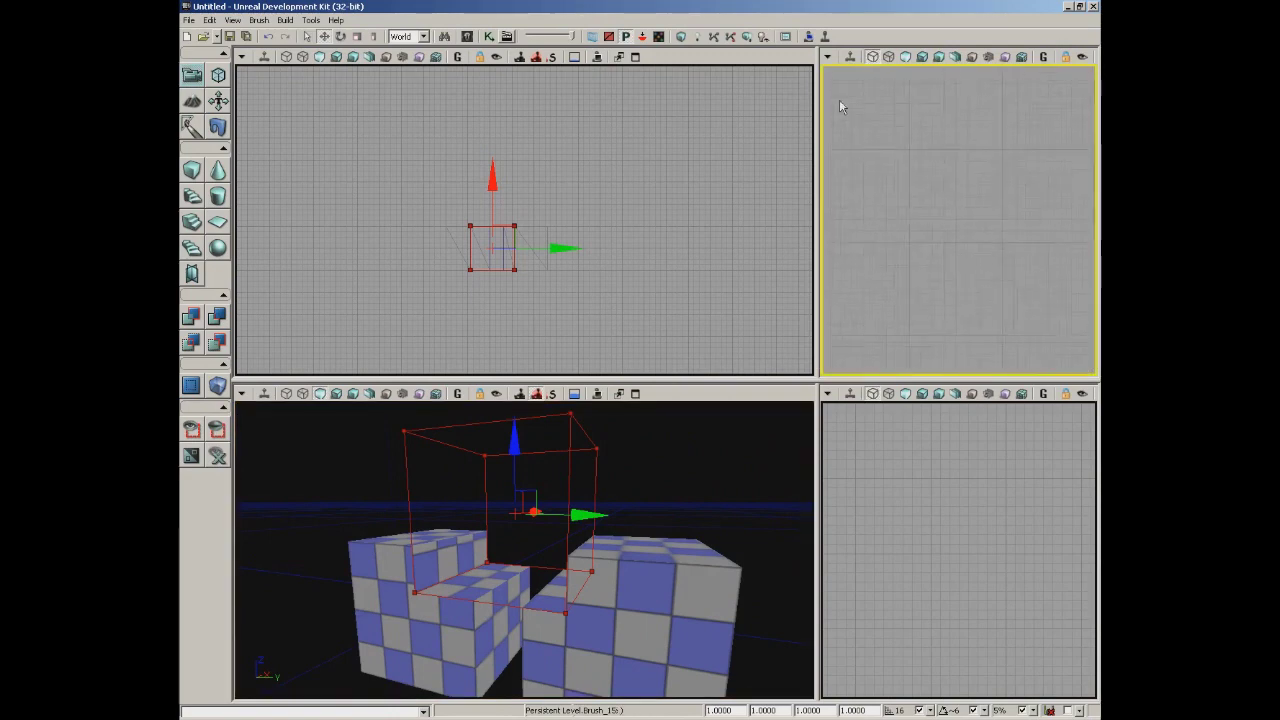
{"action": "mouse_move", "coordinate": [837, 106]}
{"action": "left_mouse_down"}
{"action": "mouse_move", "coordinate": [918, 319]}
{"action": "mouse_move", "coordinate": [984, 348]}
{"action": "left_mouse_up"}
{"action": "left_click", "coordinate": [900, 560]}
{"action": "left_click_drag", "start_coordinate": [900, 560], "coordinate": [1041, 570]}
{"action": "scroll", "coordinate": [1041, 570], "scroll_direction": "up", "scroll_amount": 5}
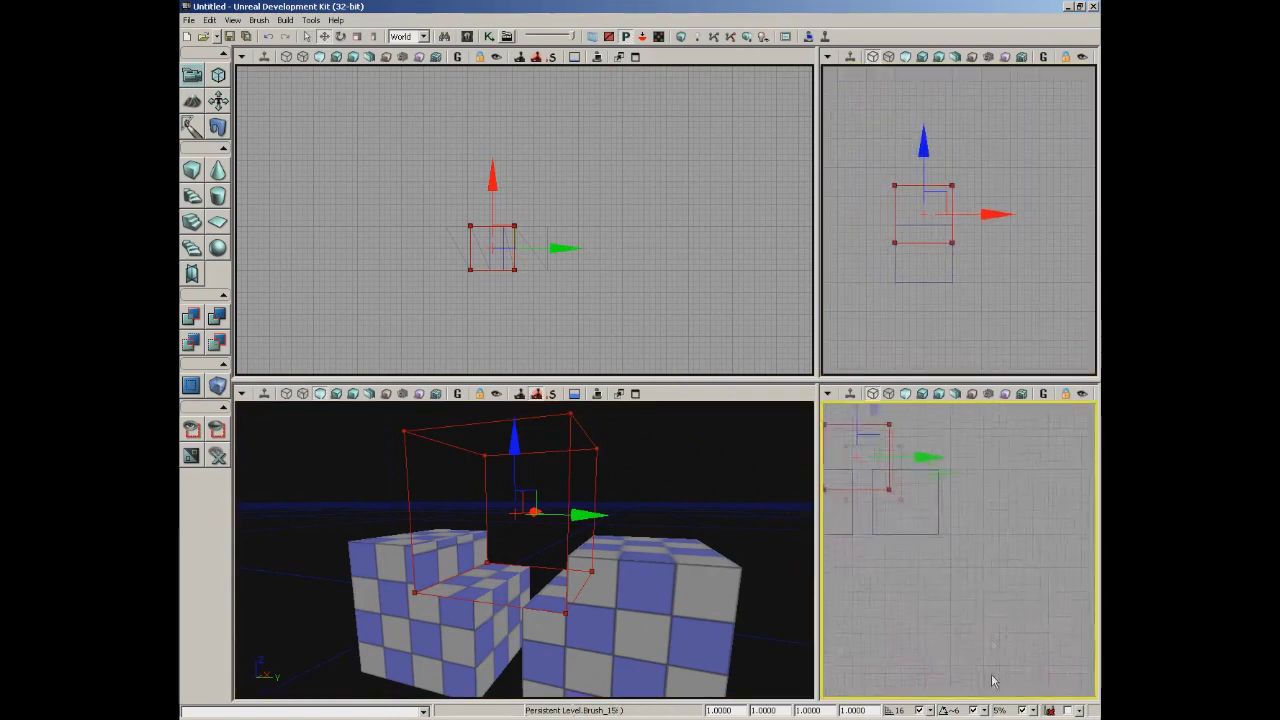
{"action": "mouse_move", "coordinate": [951, 509]}
{"action": "left_mouse_down"}
{"action": "mouse_move", "coordinate": [980, 491]}
{"action": "mouse_move", "coordinate": [966, 514]}
{"action": "mouse_move", "coordinate": [1054, 457]}
{"action": "left_mouse_up"}
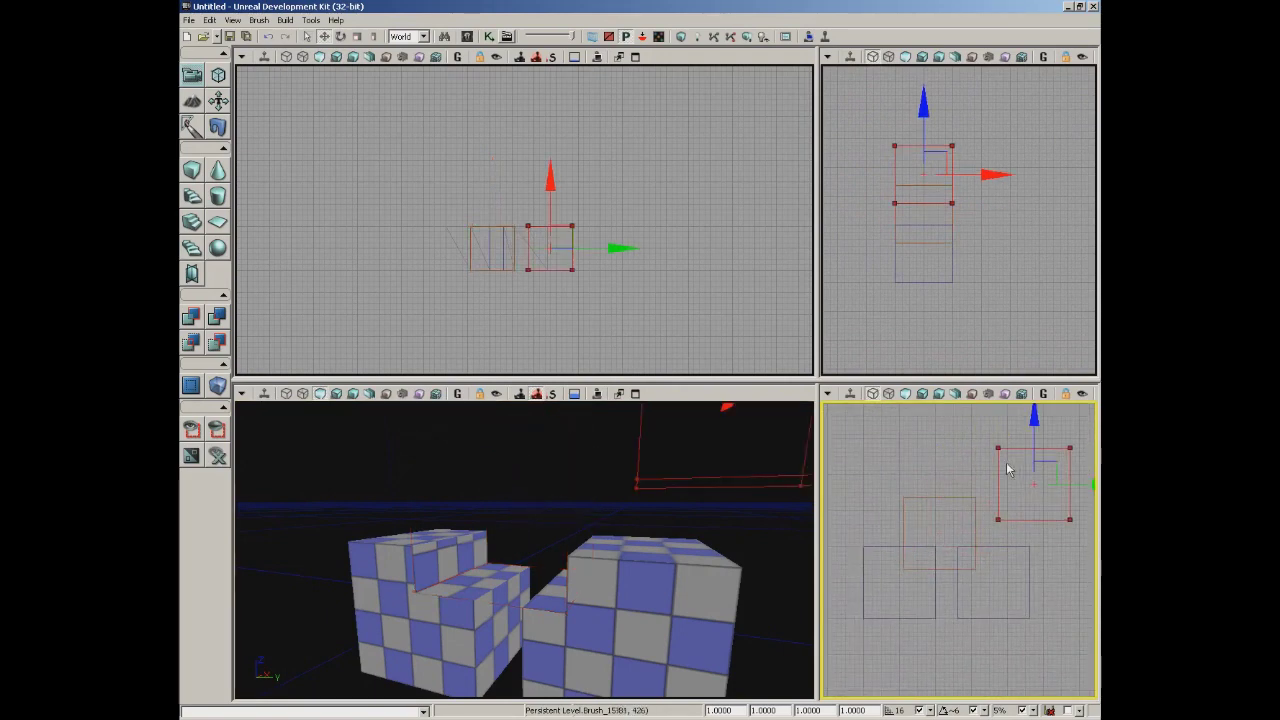
Enlarge the side wireframe view and select the two additive cubes and the subtractive brush in turn.
{"action": "left_click_drag", "start_coordinate": [817, 492], "coordinate": [492, 492]}
{"action": "left_click_drag", "start_coordinate": [694, 382], "coordinate": [690, 232]}
{"action": "scroll", "coordinate": [789, 414], "scroll_direction": "down", "scroll_amount": 2}
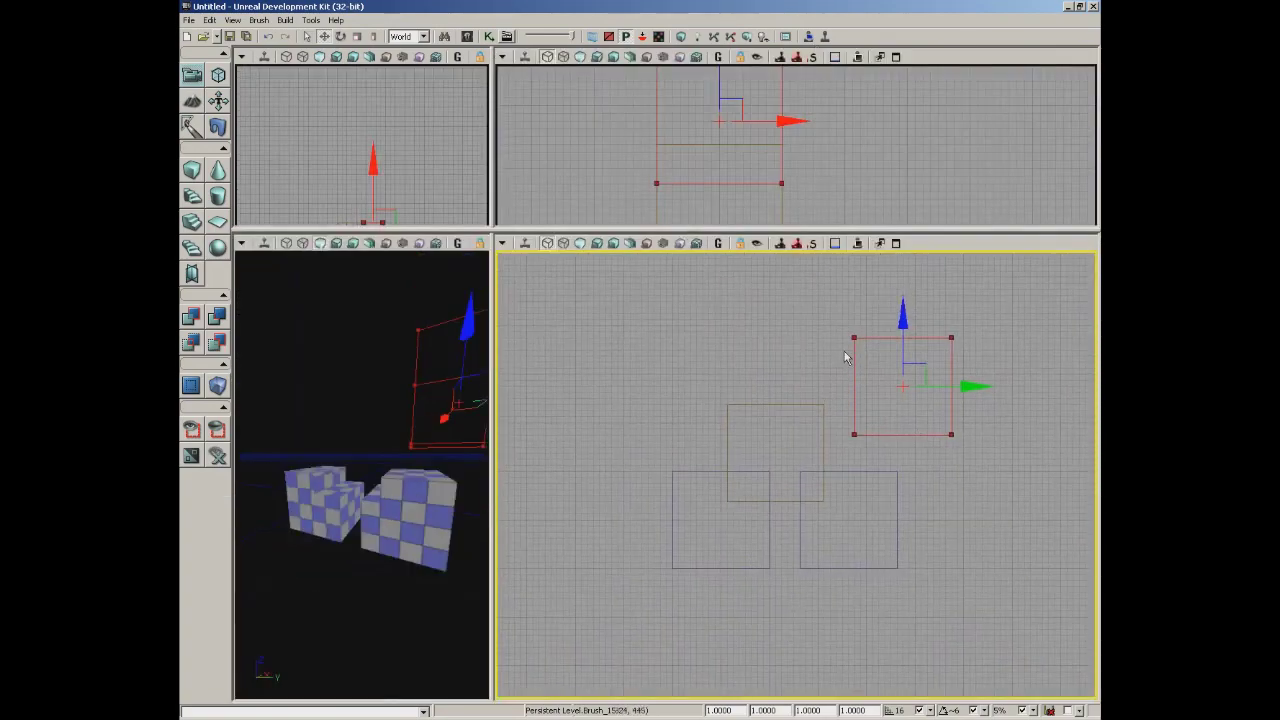
{"action": "left_click", "coordinate": [769, 562]}
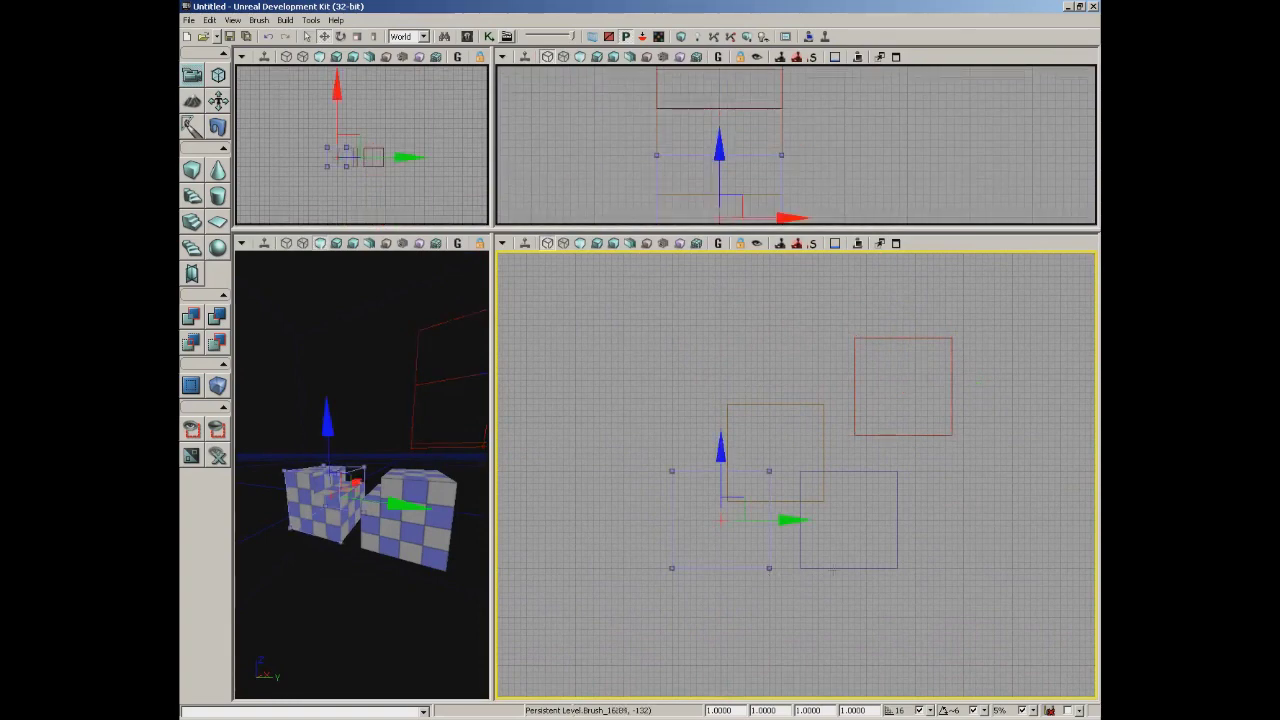
{"action": "left_click", "coordinate": [854, 568]}
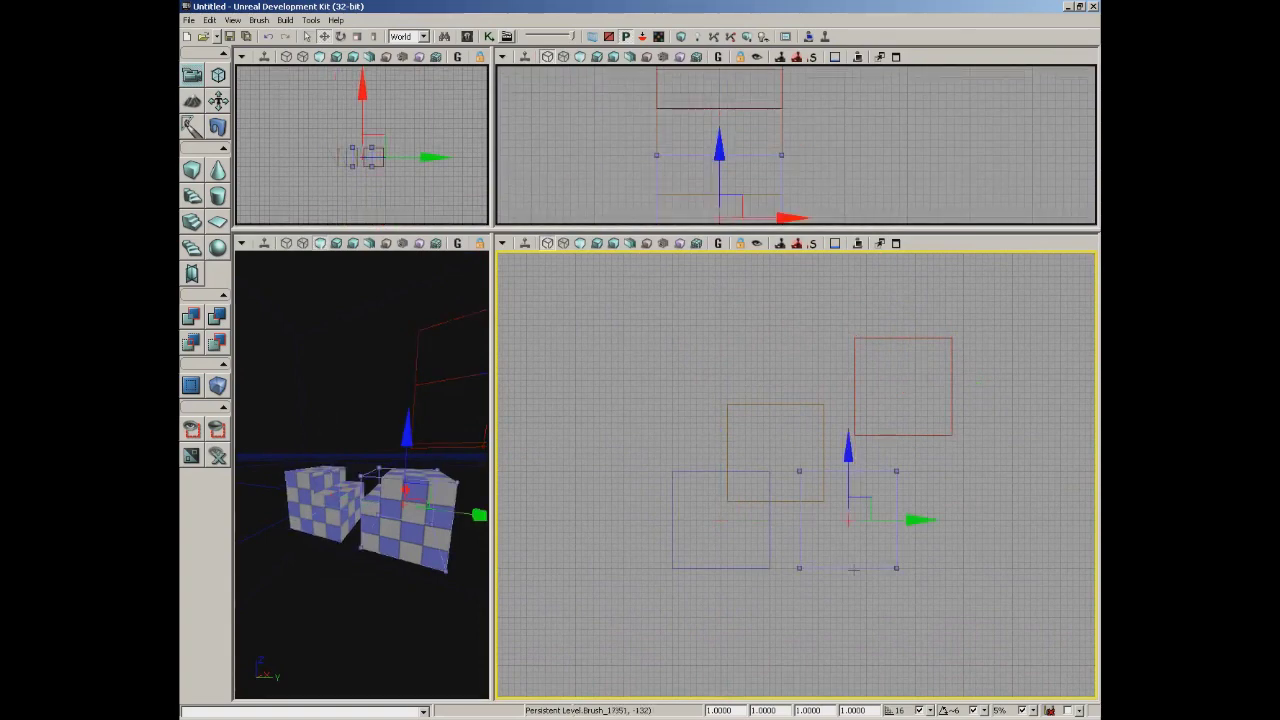
{"action": "left_click", "coordinate": [788, 404]}
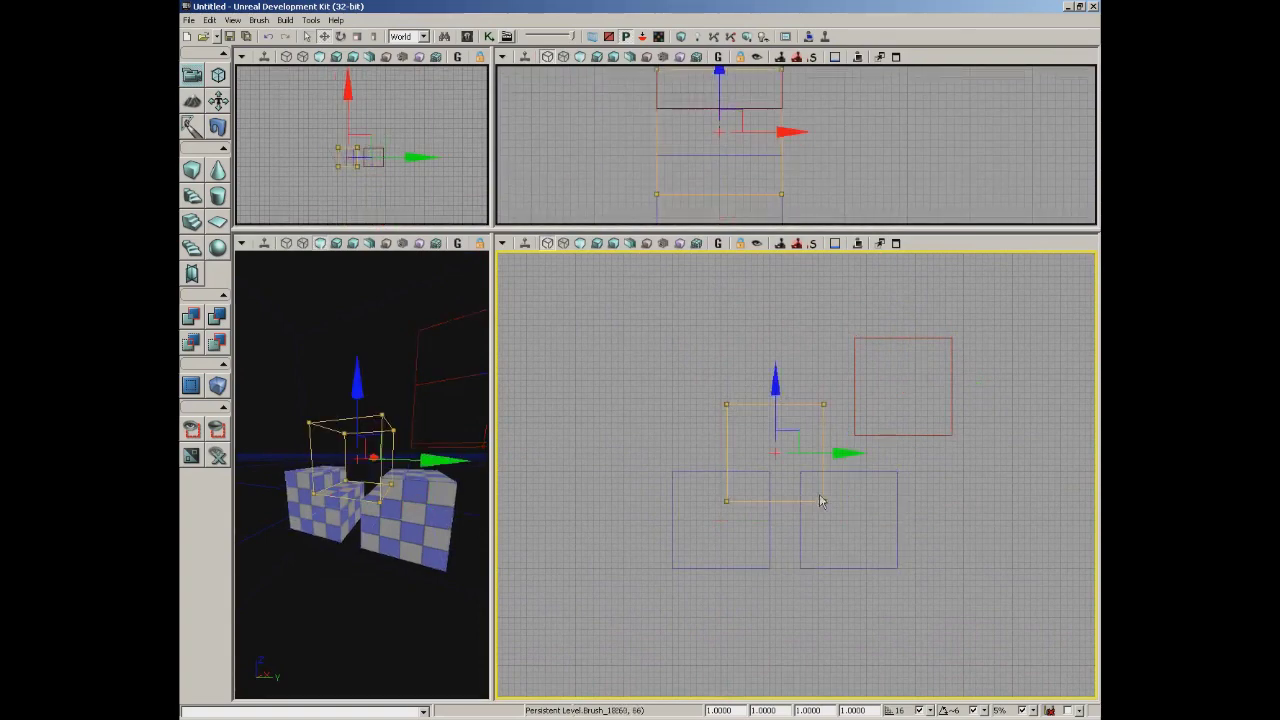
Widen the perspective view and shift the subtractive brush slightly along the Y axis.
{"action": "mouse_move", "coordinate": [400, 578]}
{"action": "left_mouse_down"}
{"action": "mouse_move", "coordinate": [422, 561]}
{"action": "mouse_move", "coordinate": [390, 530]}
{"action": "left_mouse_up"}
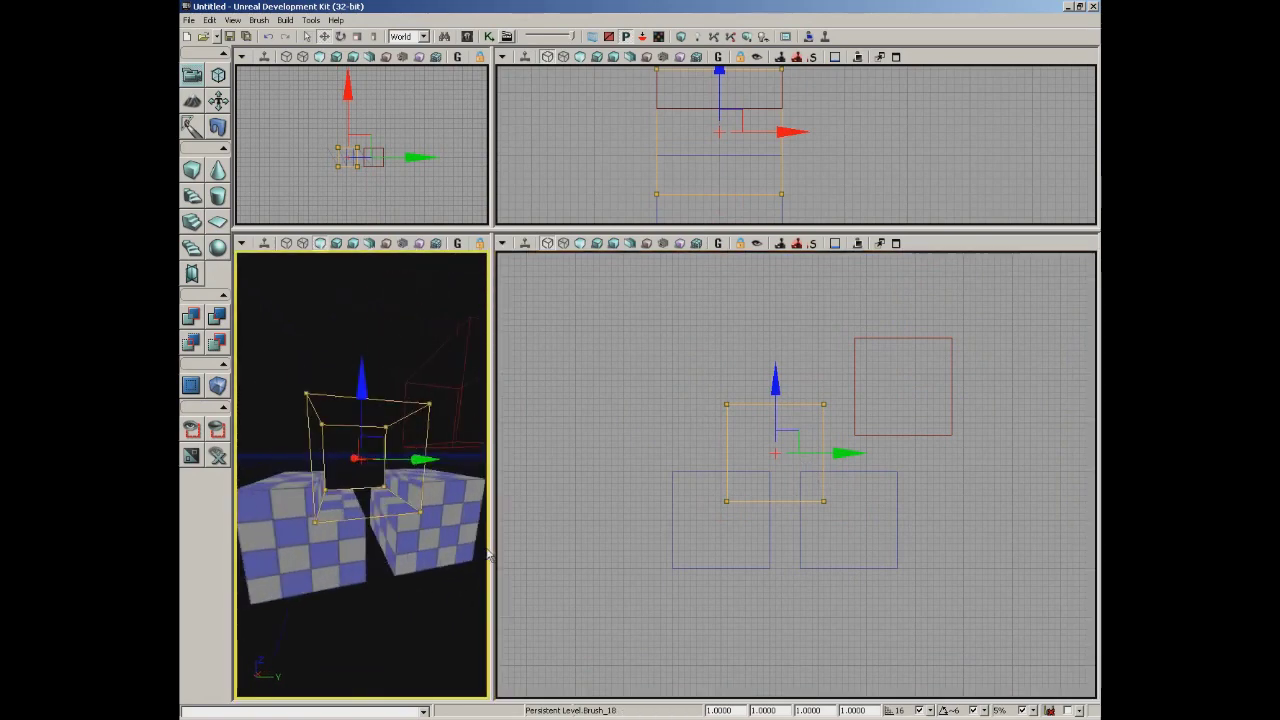
{"action": "left_click_drag", "start_coordinate": [489, 553], "coordinate": [752, 553]}
{"action": "left_click_drag", "start_coordinate": [600, 607], "coordinate": [531, 634]}
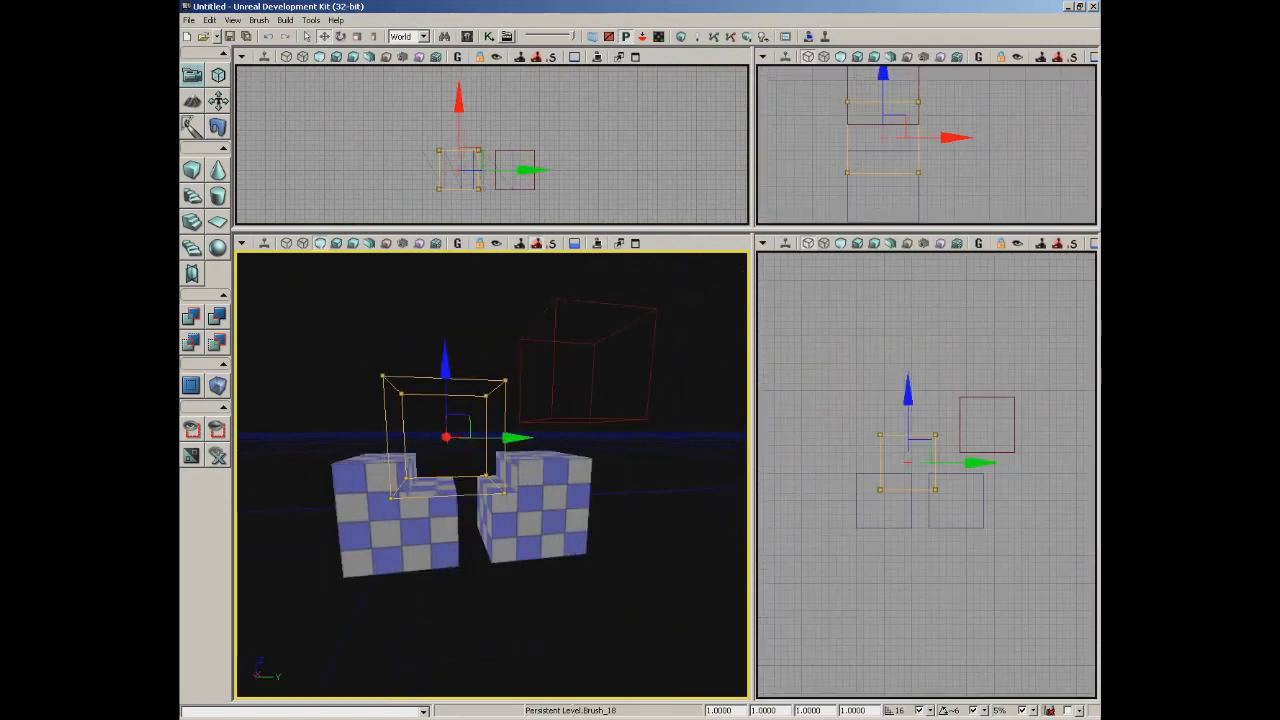
{"action": "left_click_drag", "start_coordinate": [519, 434], "coordinate": [518, 435]}
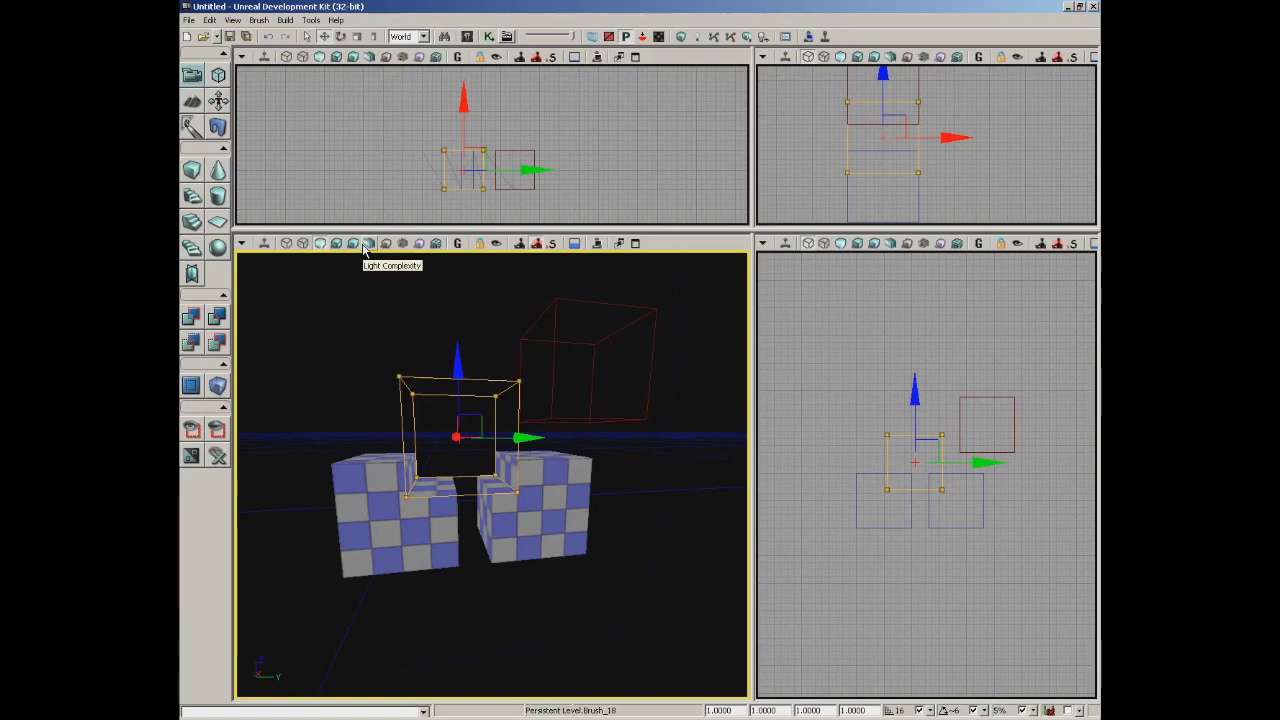
Select the builder brush, lower it to overlap the second cube's outer upper corner, and enlarge the side view around it.
{"action": "left_click", "coordinate": [257, 21]}
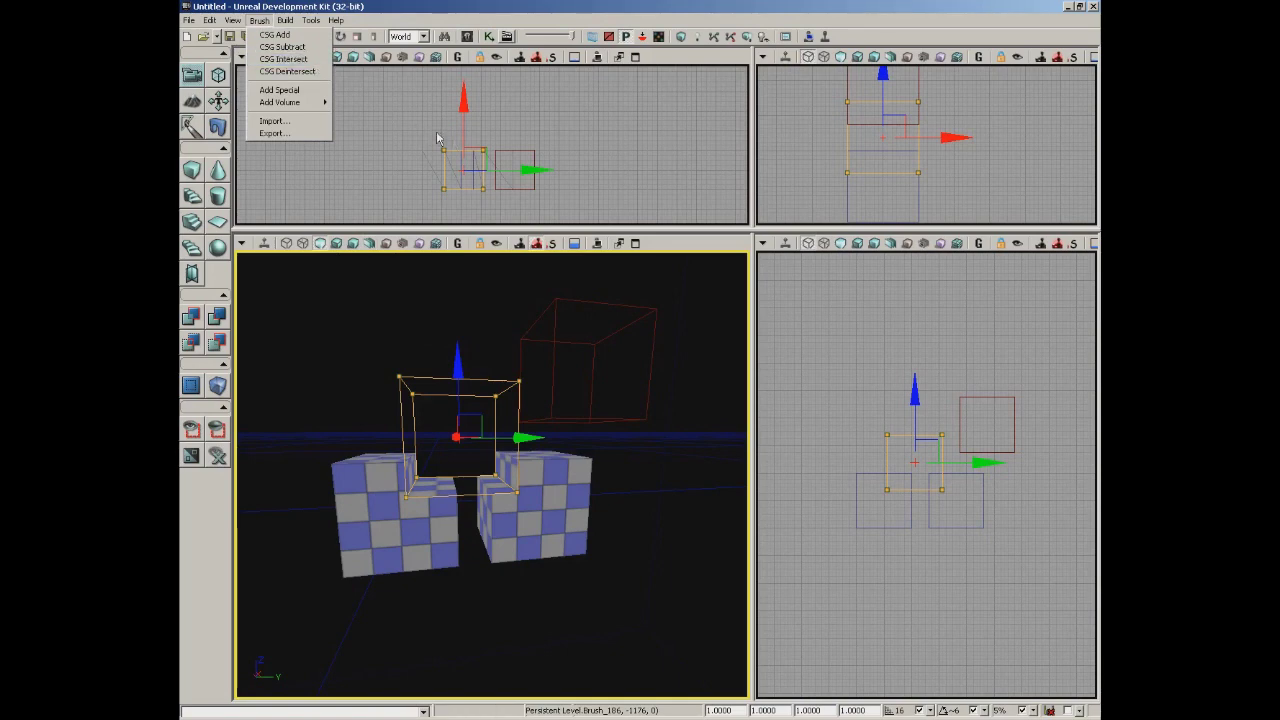
{"action": "left_click", "coordinate": [555, 337]}
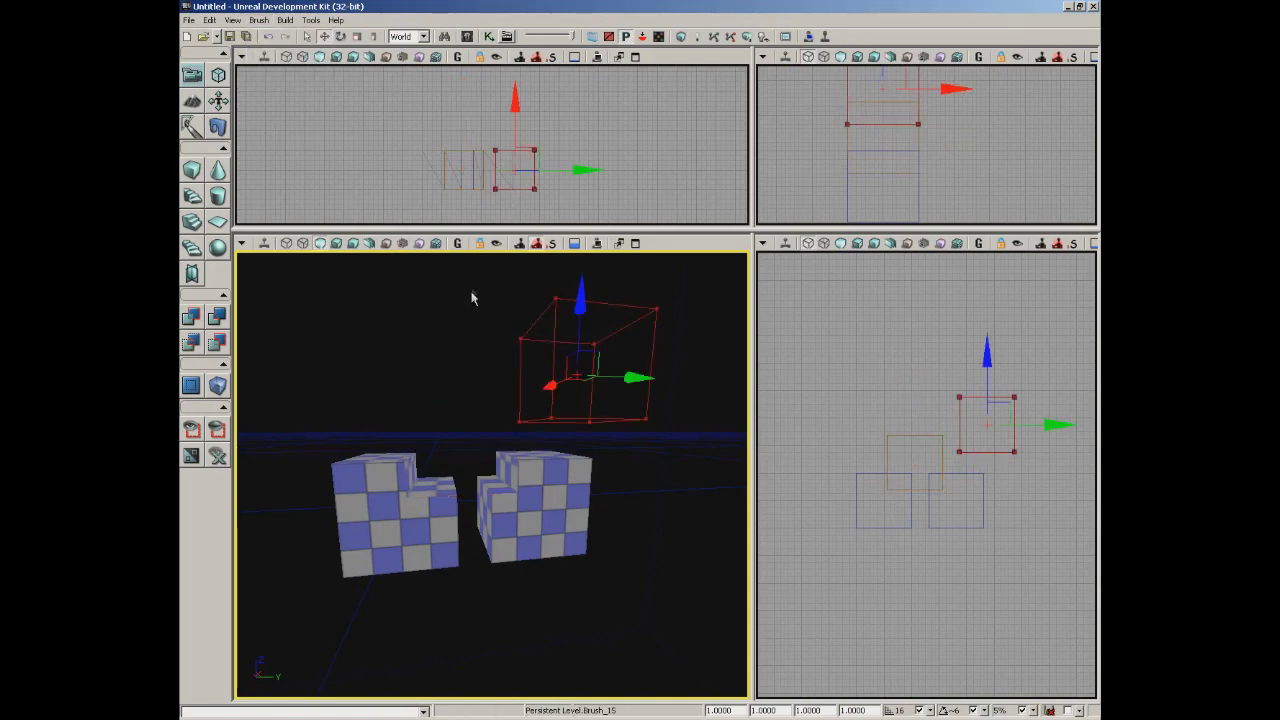
{"action": "left_click", "coordinate": [857, 534]}
{"action": "scroll", "coordinate": [857, 597], "scroll_direction": "up", "scroll_amount": 2}
{"action": "left_click_drag", "start_coordinate": [857, 597], "coordinate": [948, 449]}
{"action": "mouse_move", "coordinate": [957, 337]}
{"action": "left_mouse_down"}
{"action": "mouse_move", "coordinate": [966, 409]}
{"action": "mouse_move", "coordinate": [957, 403]}
{"action": "left_mouse_up"}
{"action": "left_click_drag", "start_coordinate": [997, 545], "coordinate": [963, 551]}
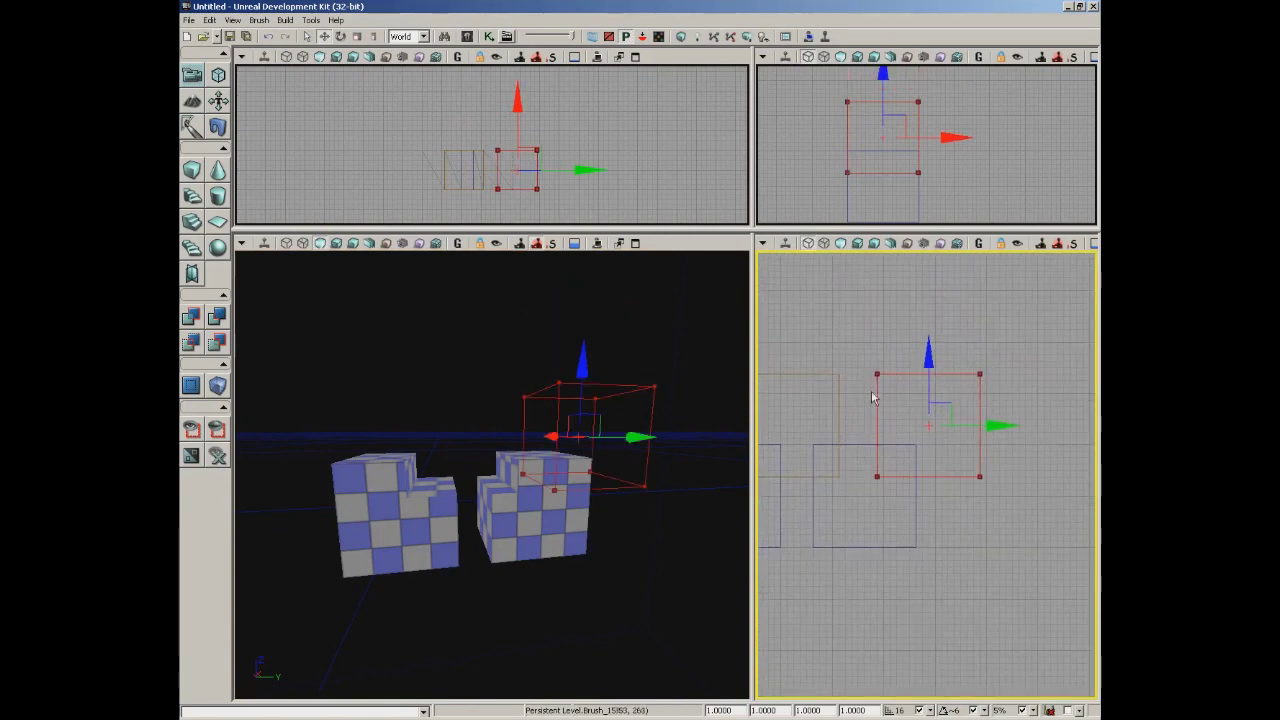
{"action": "left_click_drag", "start_coordinate": [752, 492], "coordinate": [497, 491]}
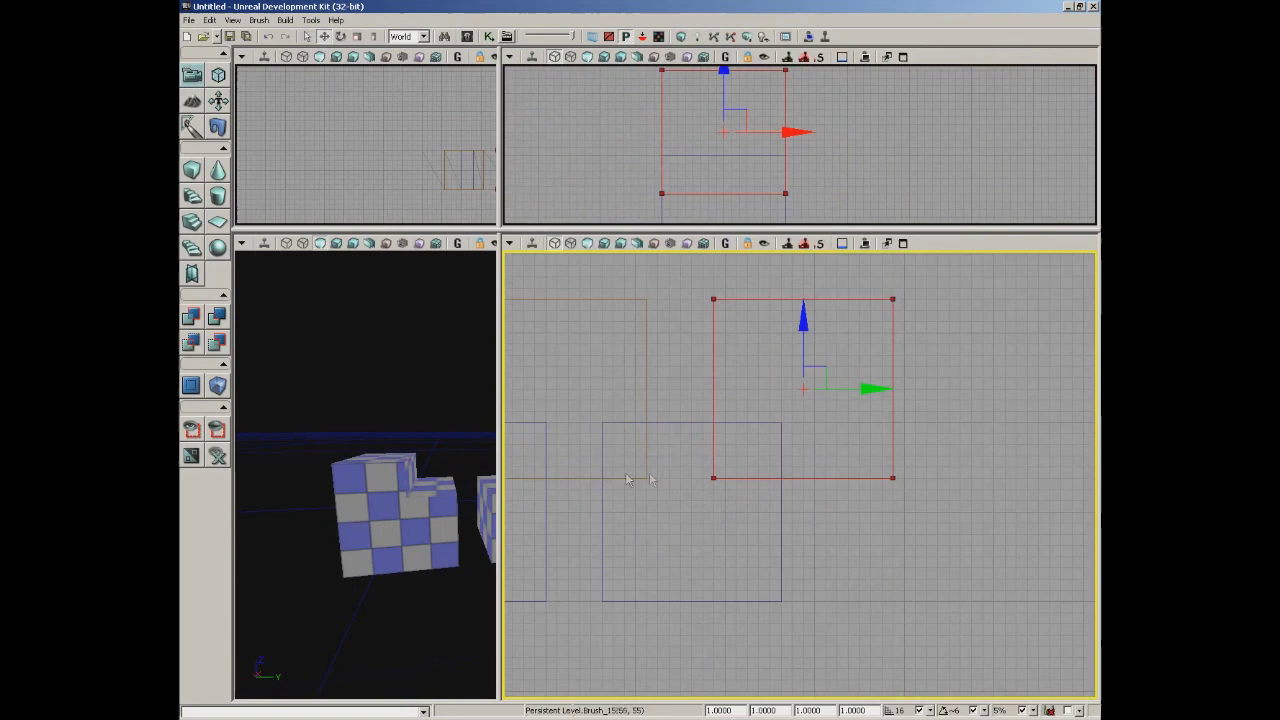
{"action": "scroll", "coordinate": [851, 557], "scroll_direction": "down", "scroll_amount": 2}
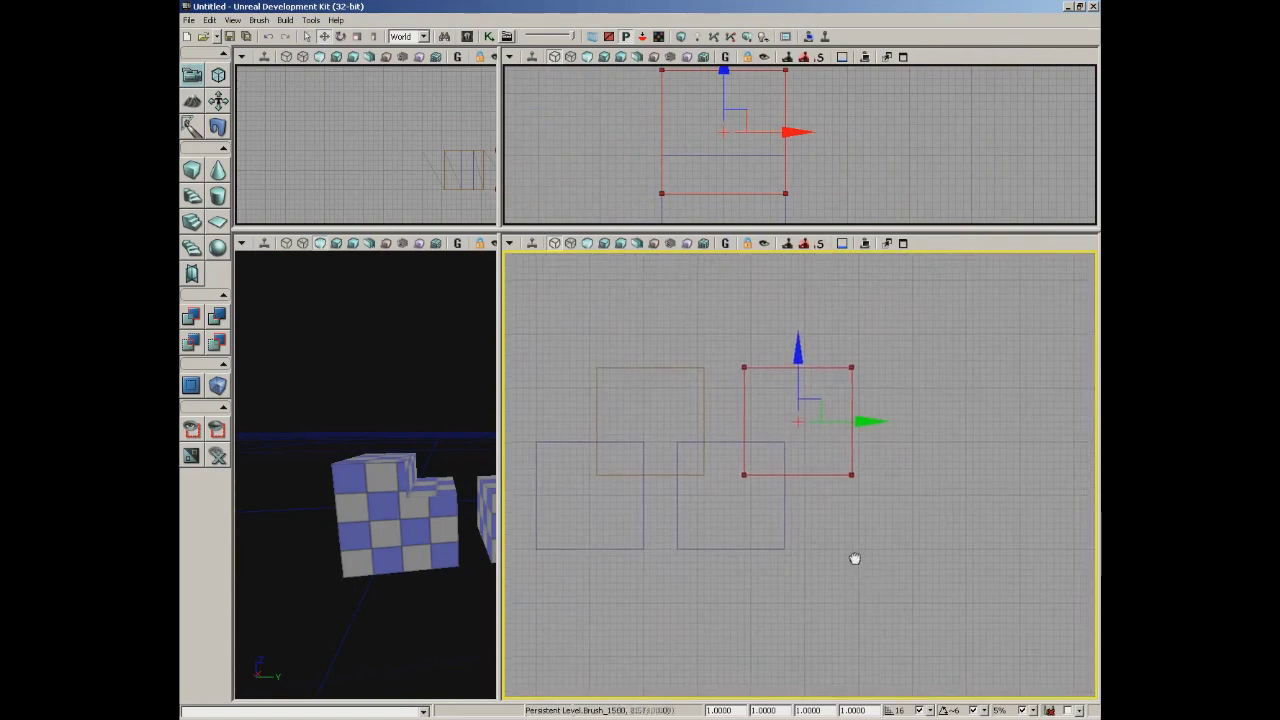
Apply CSG Intersect to the builder brush overlapping the second cube, and rebuild the brush as a full cube.
{"action": "left_click", "coordinate": [232, 20]}
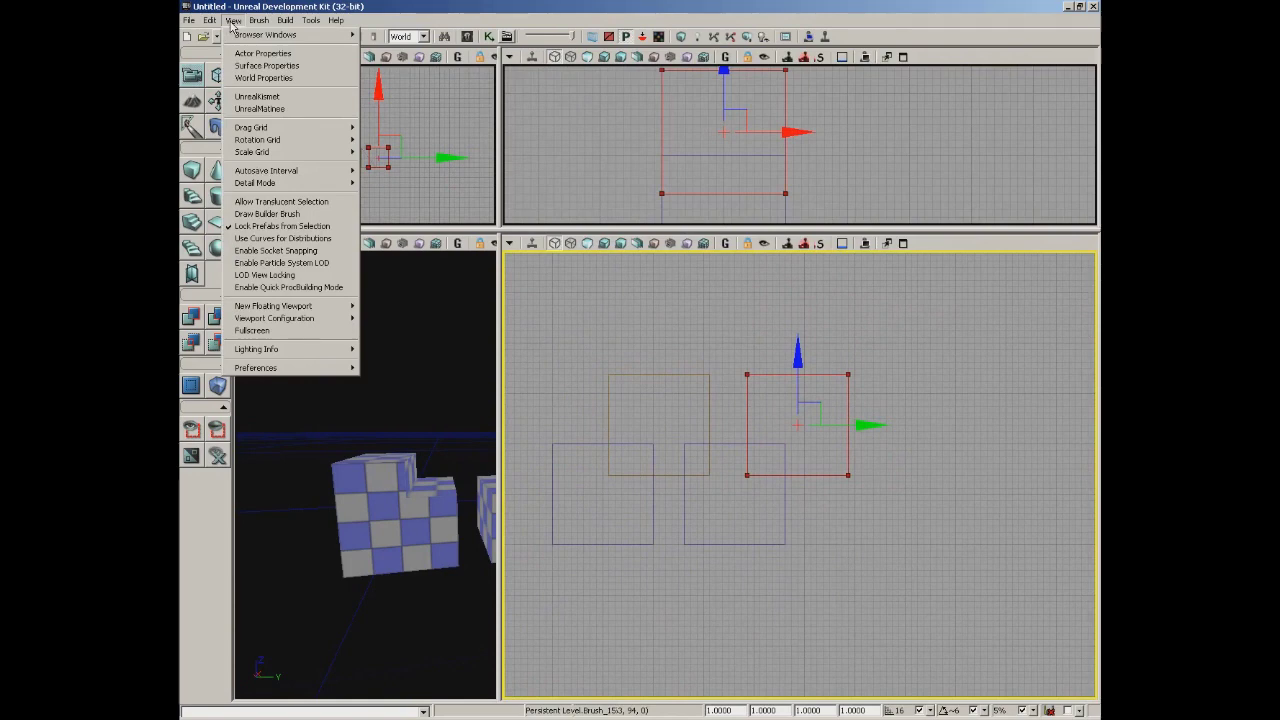
{"action": "mouse_move", "coordinate": [257, 20]}
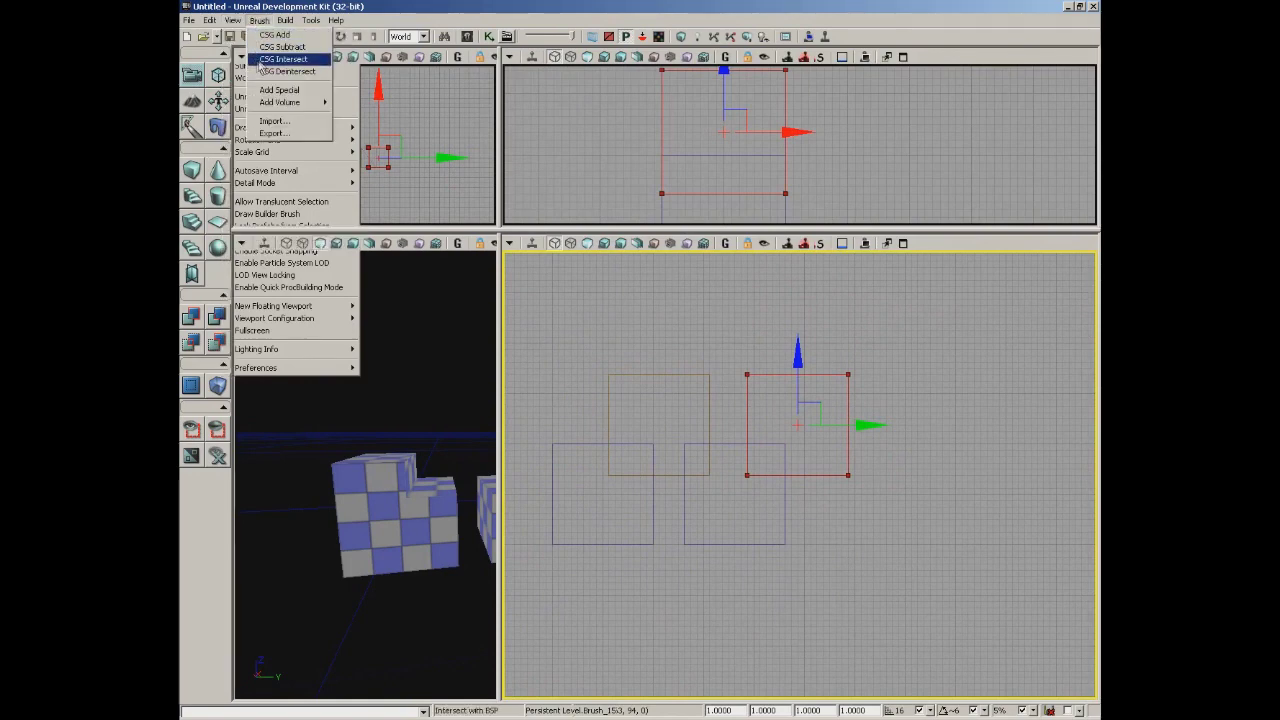
{"action": "left_click", "coordinate": [270, 59]}
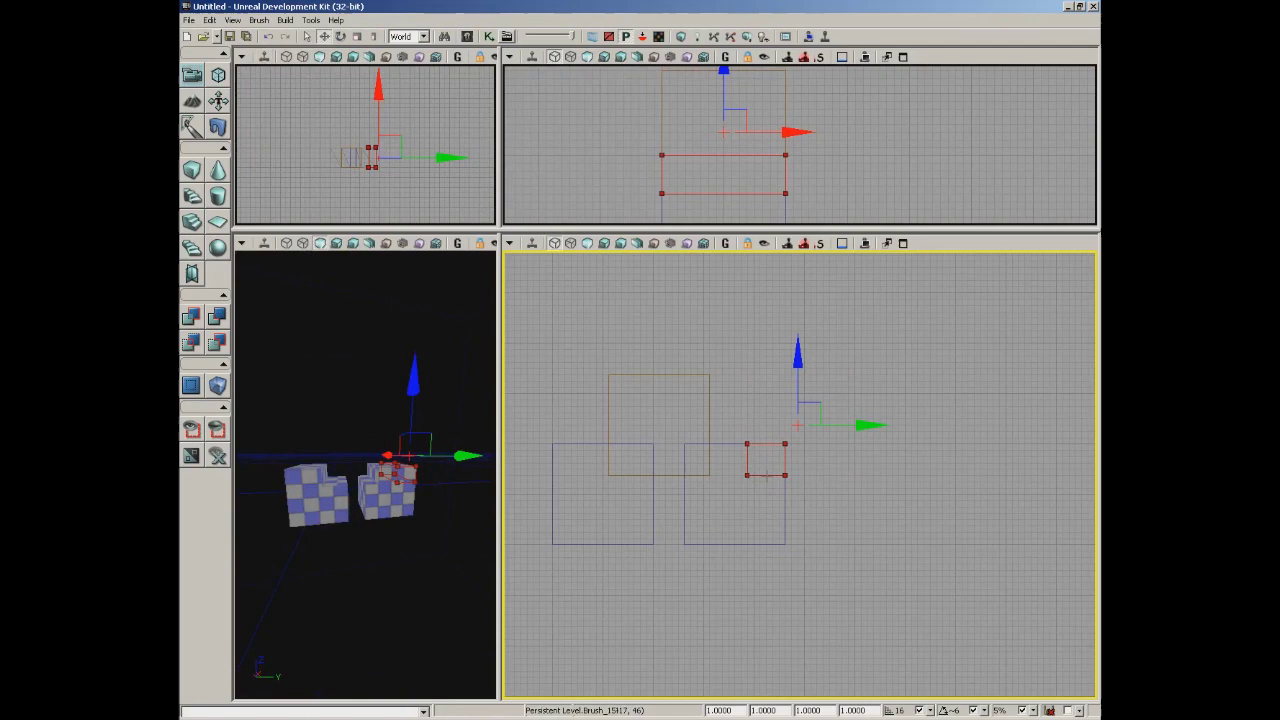
{"action": "left_click", "coordinate": [192, 172]}
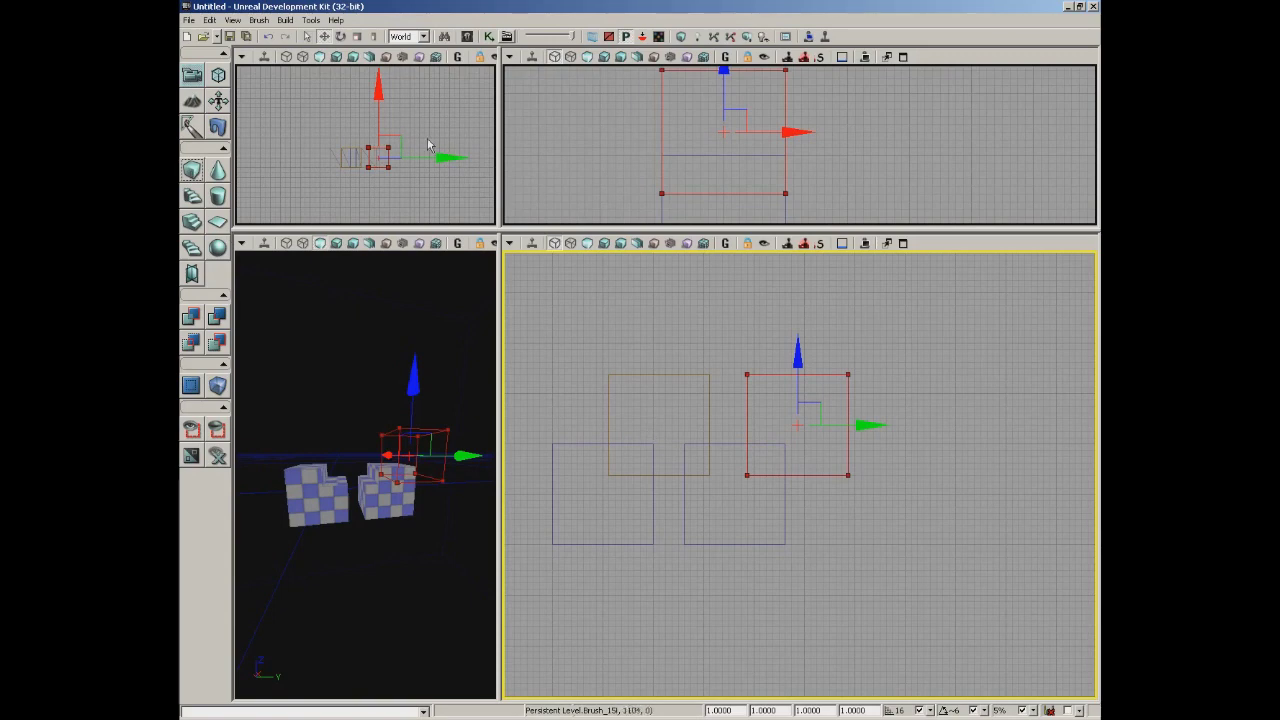
Apply CSG Deintersect to the builder brush against the second cube, and restore its full cube shape.
{"action": "left_click", "coordinate": [261, 21]}
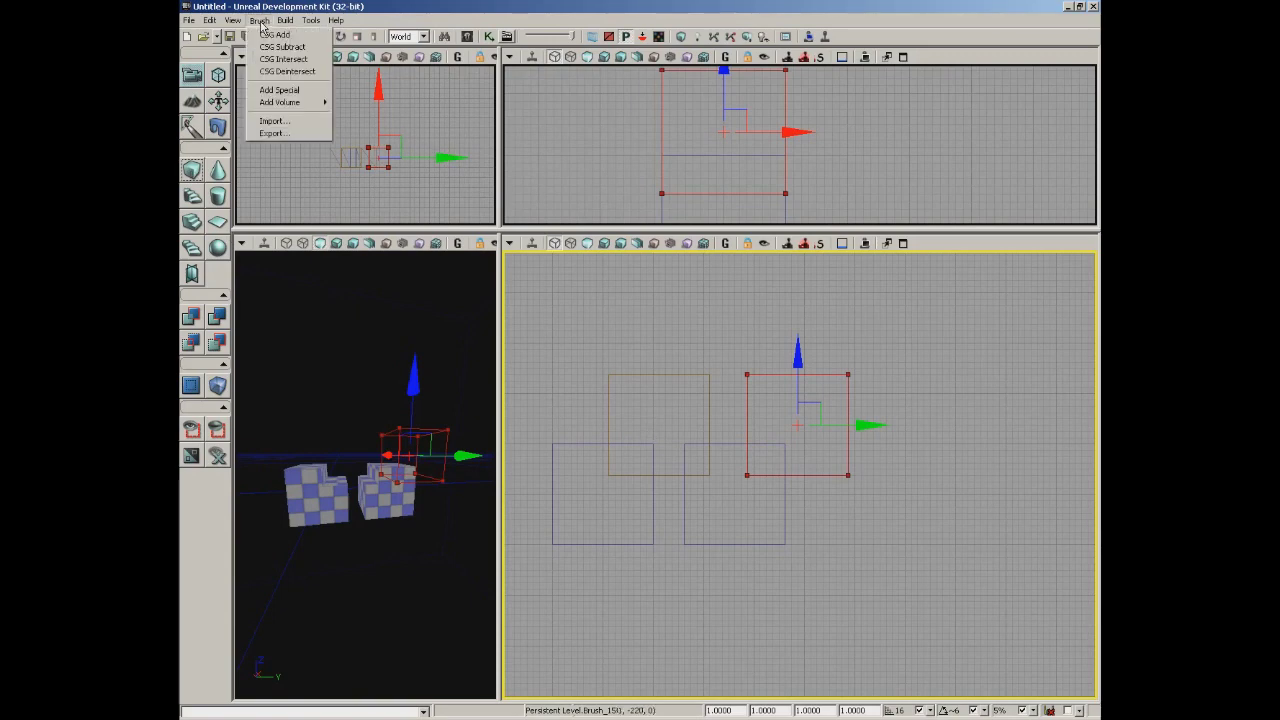
{"action": "left_click", "coordinate": [270, 70]}
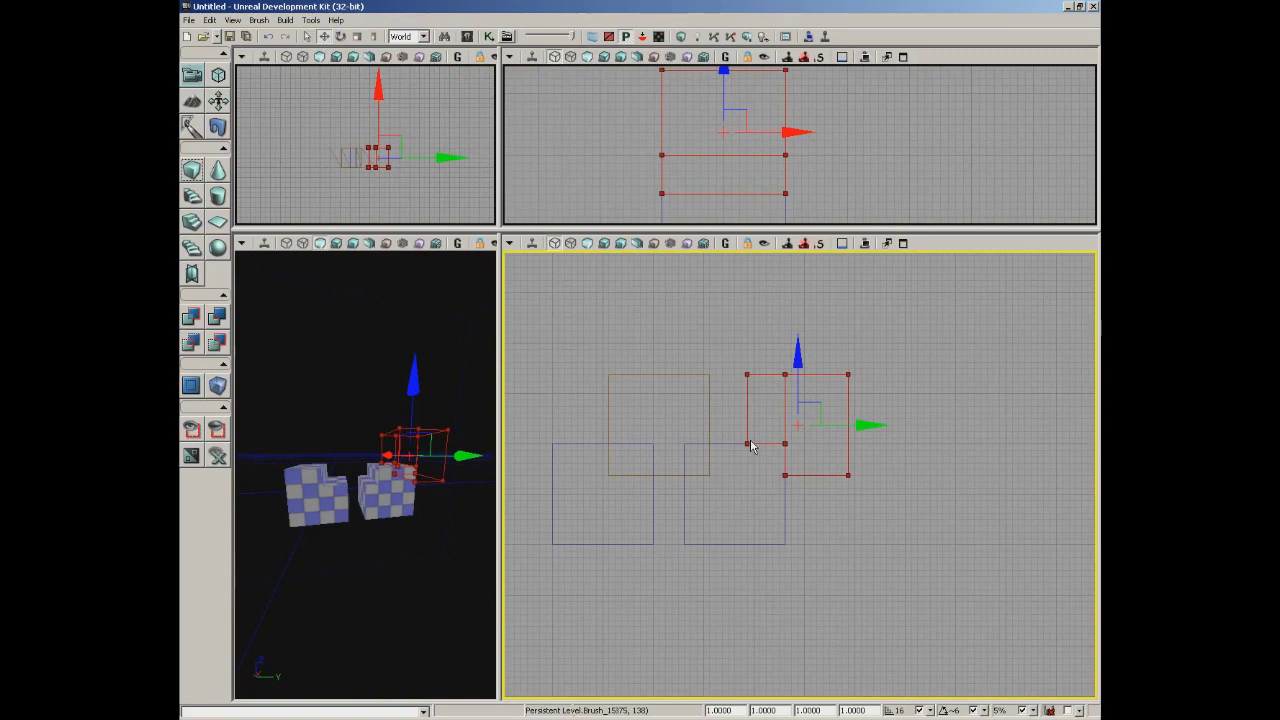
{"action": "left_click", "coordinate": [193, 173]}
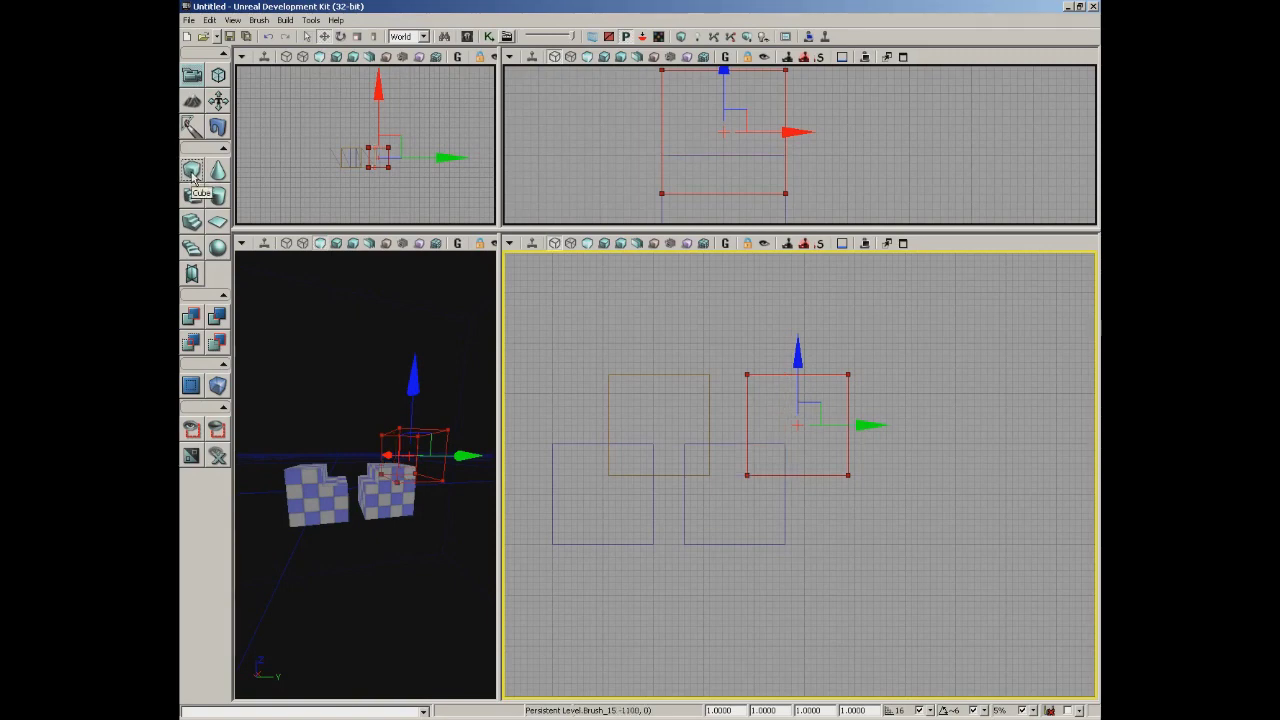
Open the Add Special settings for the builder brush and move the dialog clear of the brushes.
{"action": "left_click", "coordinate": [259, 20]}
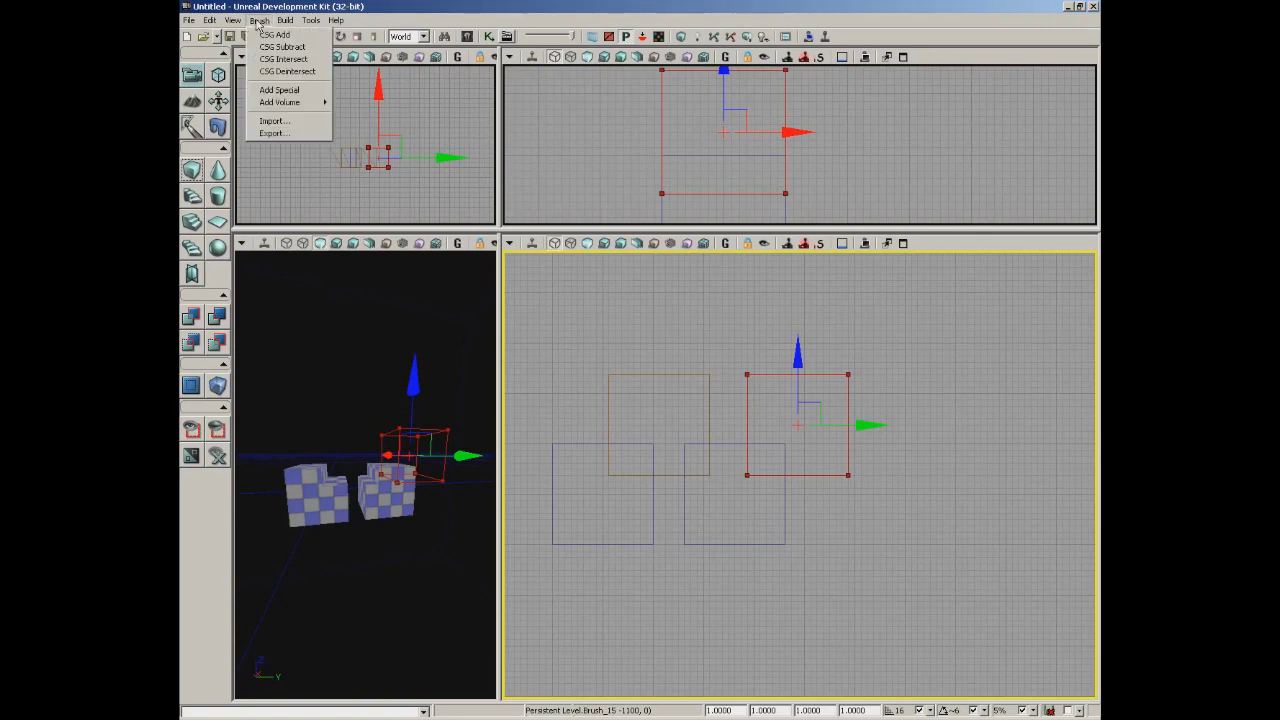
{"action": "left_click", "coordinate": [279, 90]}
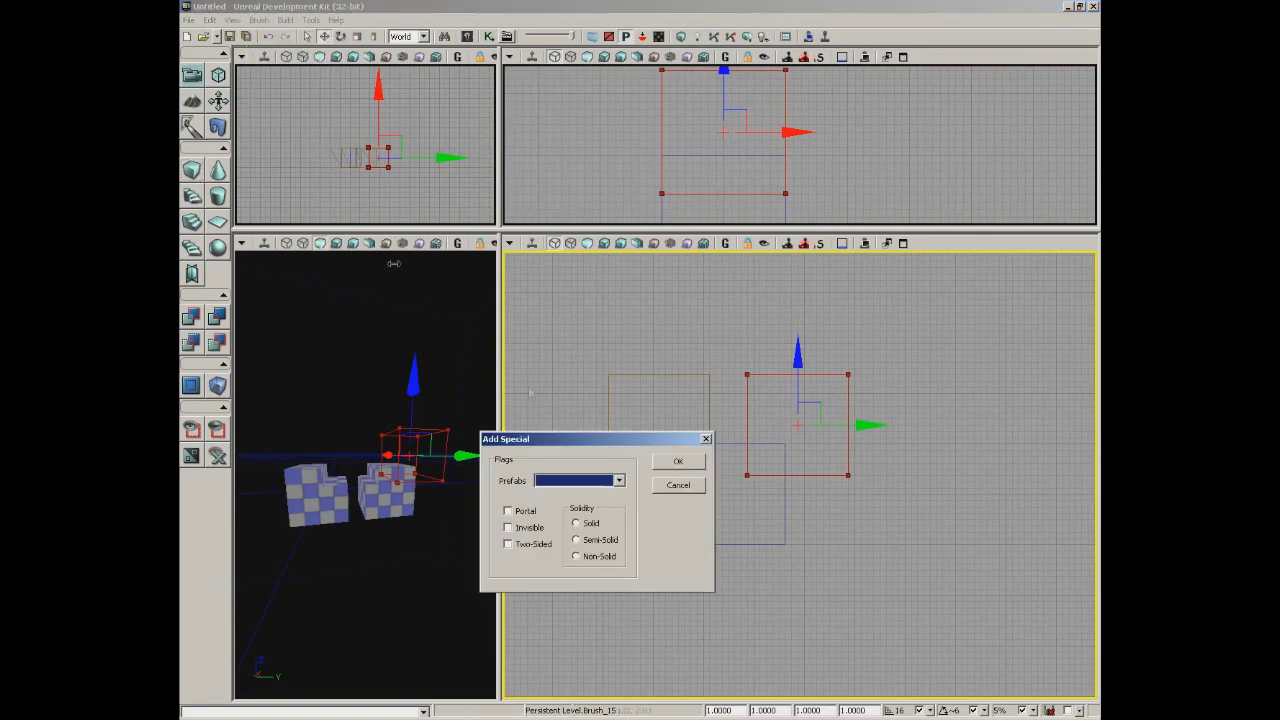
{"action": "left_click_drag", "start_coordinate": [812, 519], "coordinate": [812, 516]}
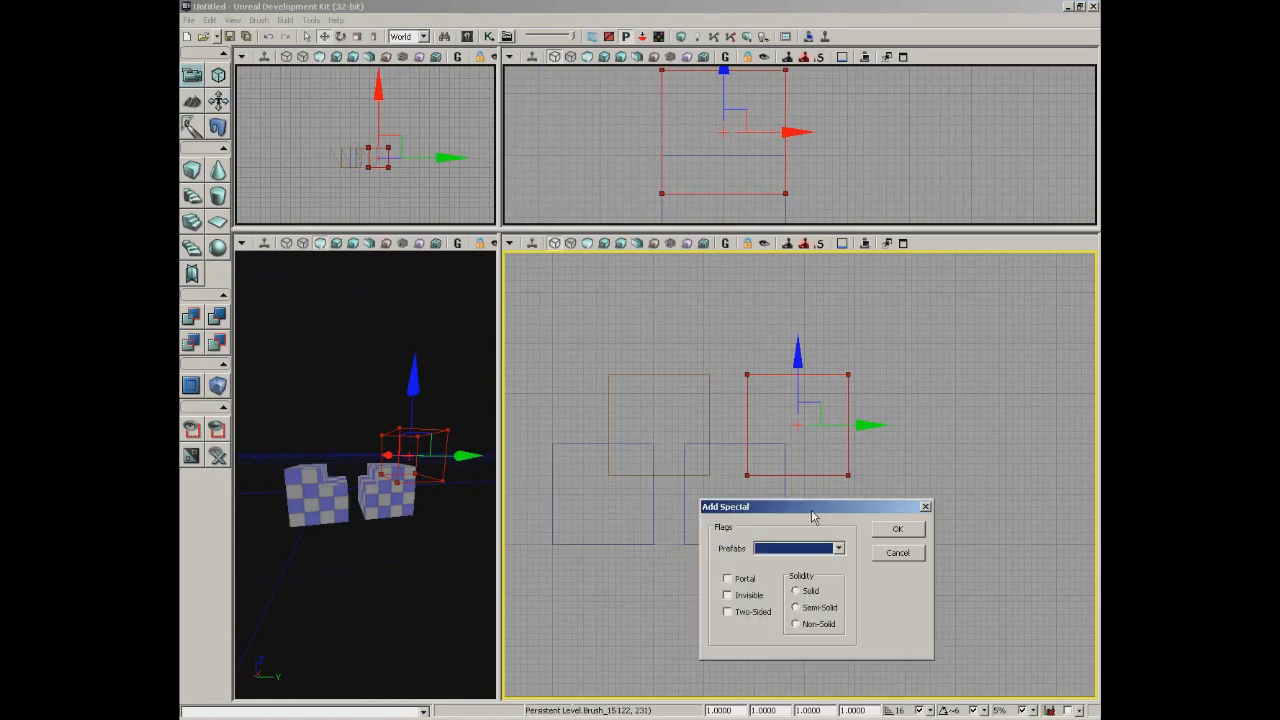
{"action": "left_click_drag", "start_coordinate": [700, 420], "coordinate": [564, 352]}
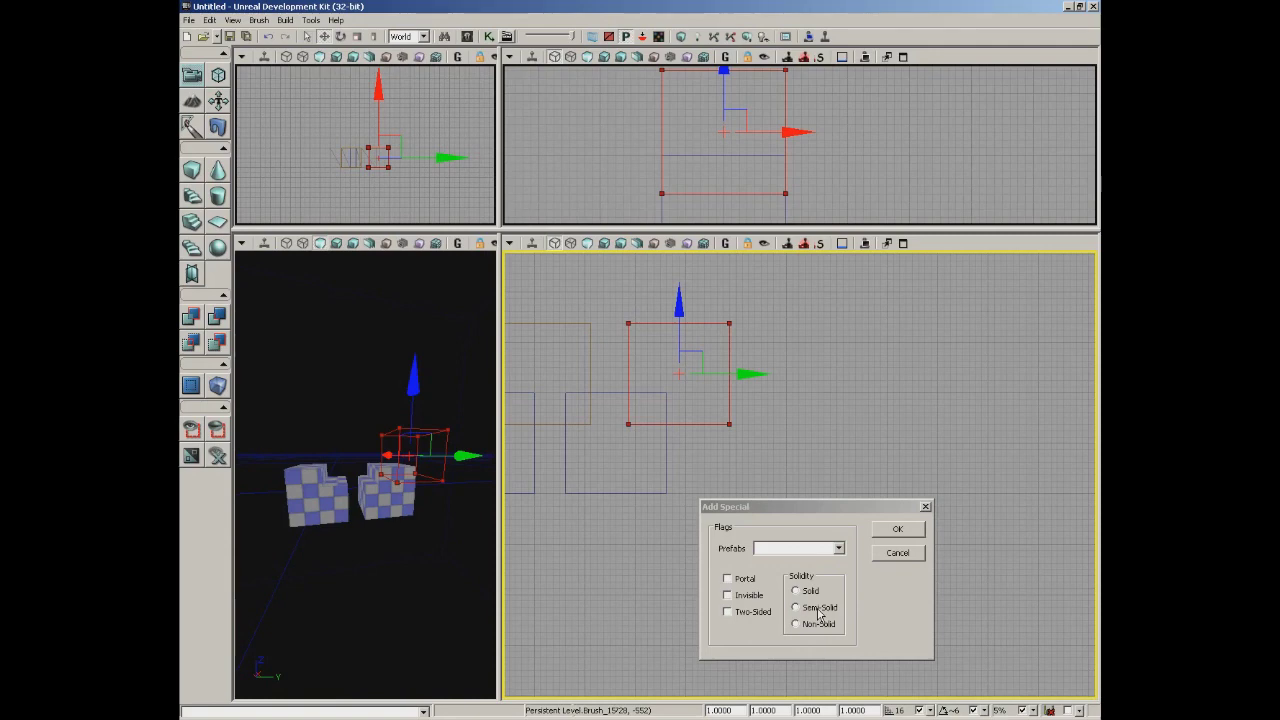
Delete the two additive cubes and the subtractive brush, rebuild geometry for the current level, and dismiss the map check.
{"action": "left_click", "coordinate": [643, 492]}
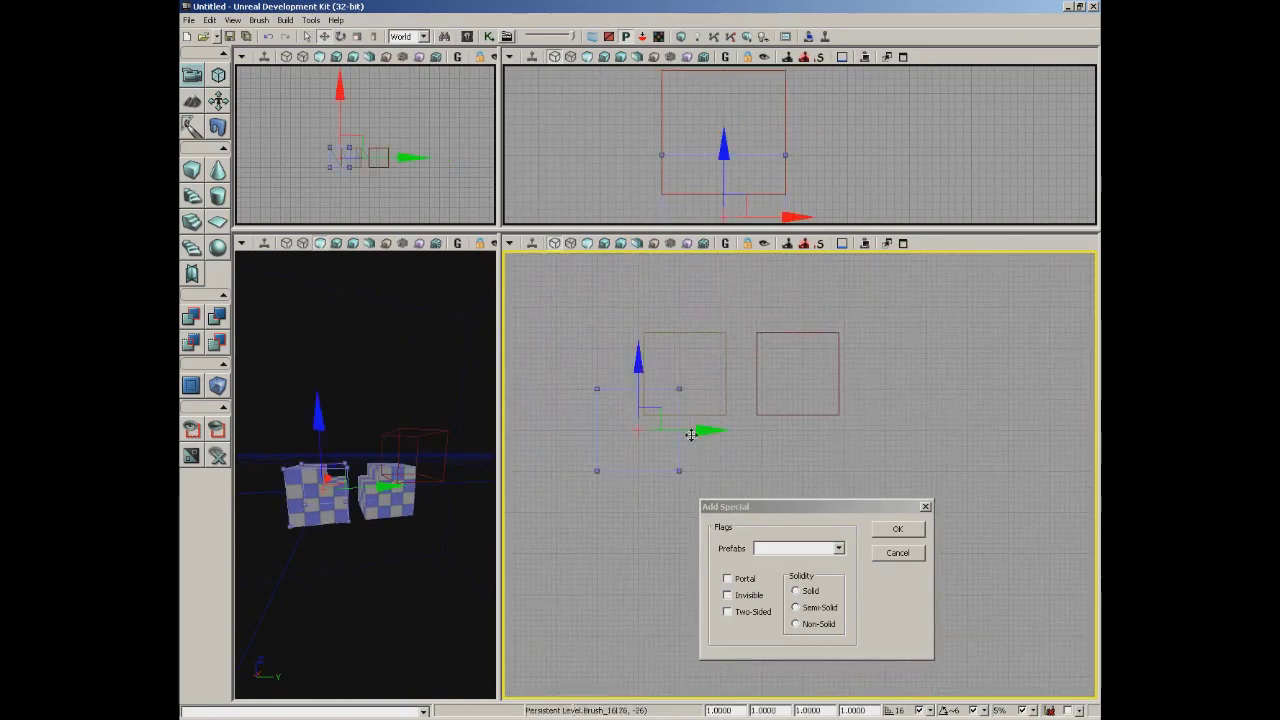
{"action": "left_click", "coordinate": [702, 414]}
{"action": "key", "text": "Delete"}
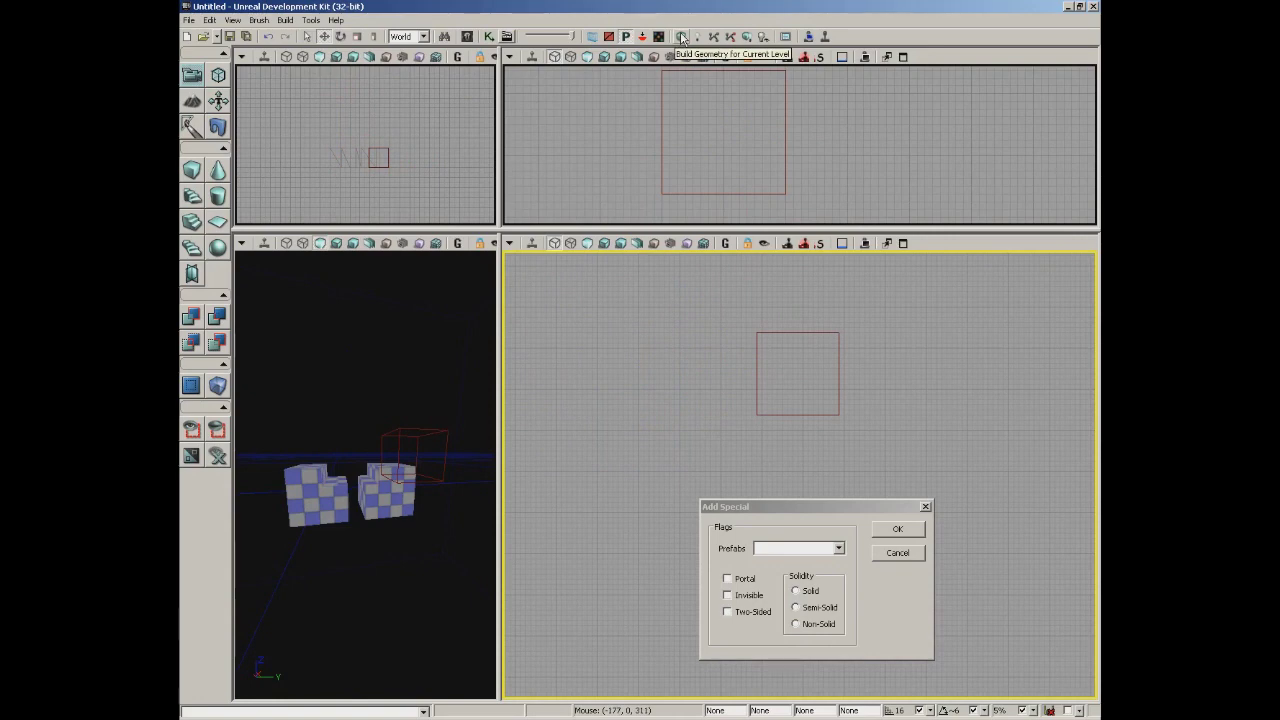
{"action": "left_click", "coordinate": [285, 20]}
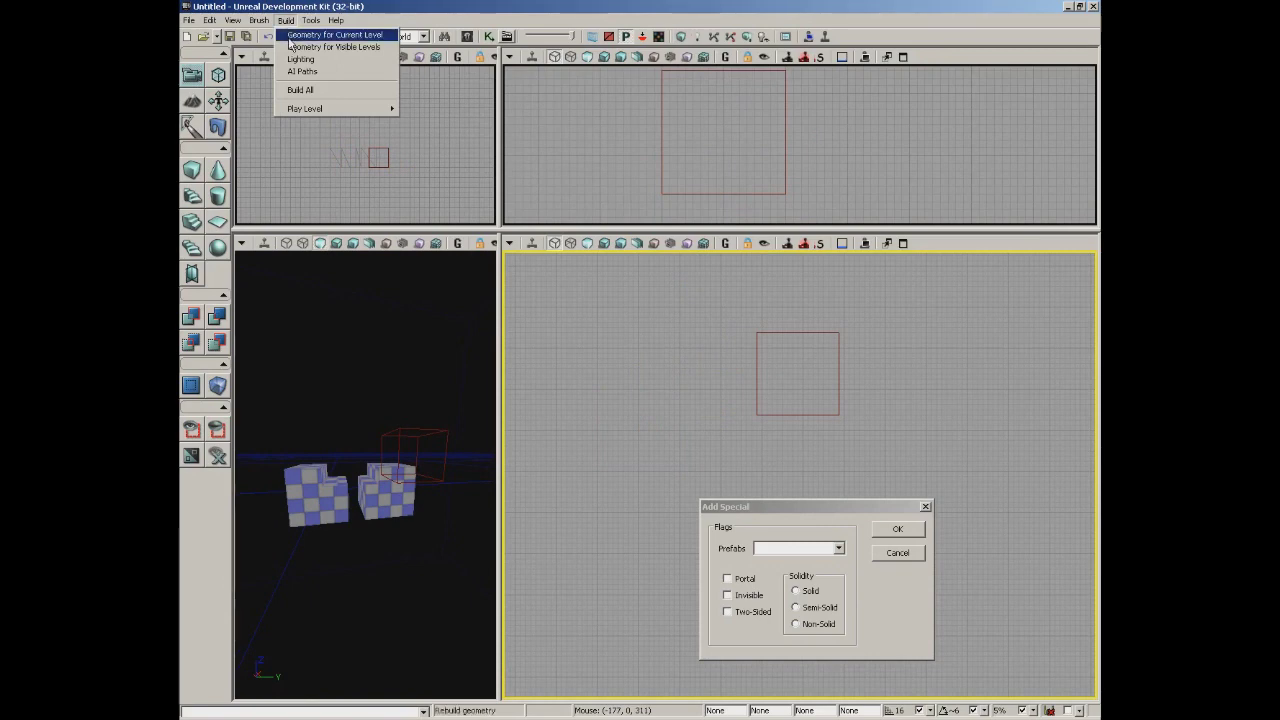
{"action": "left_click", "coordinate": [298, 38]}
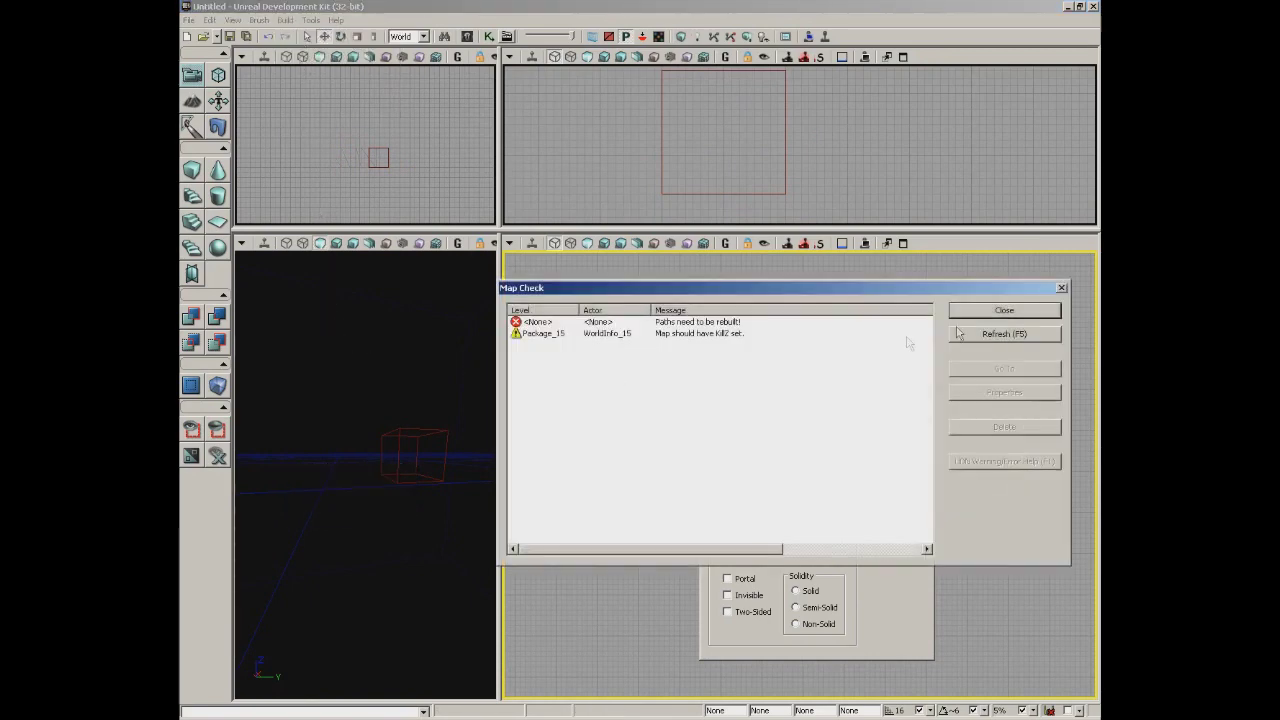
{"action": "left_click", "coordinate": [1062, 289]}
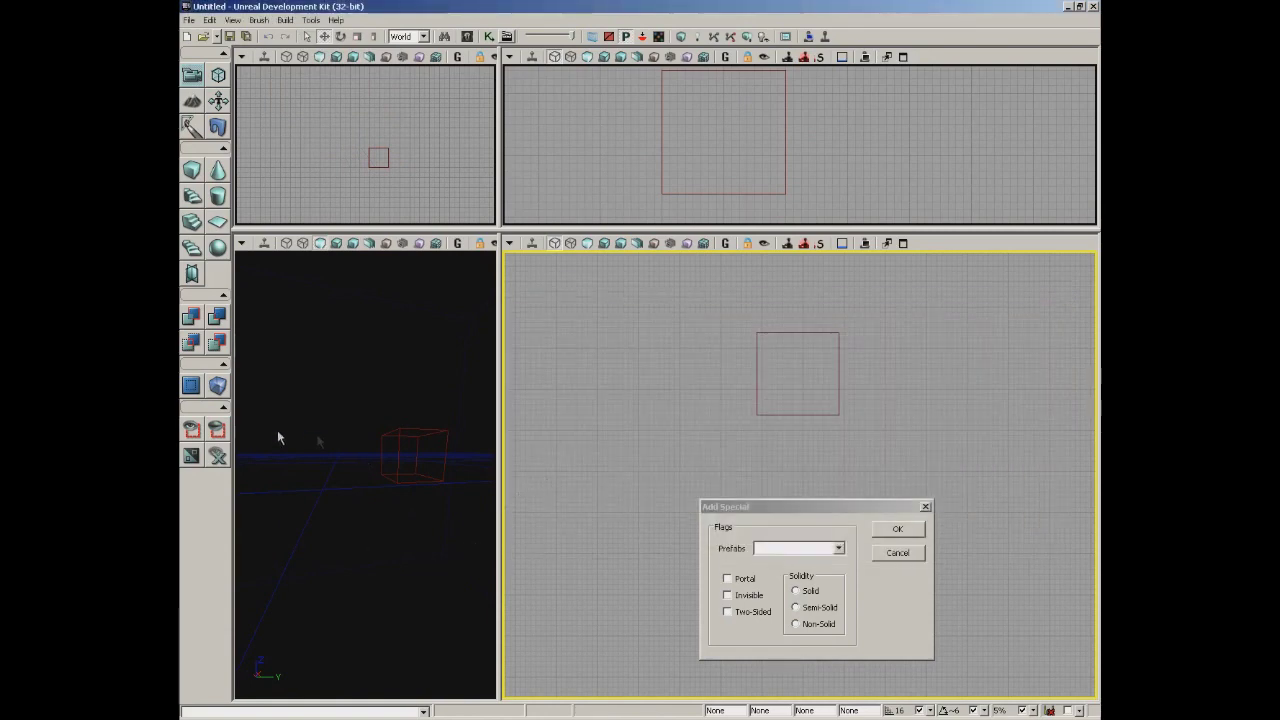
Enlarge the perspective view and build the cube builder brush with X 1024, Y 1024 and Z 32.
{"action": "mouse_move", "coordinate": [386, 543]}
{"action": "right_mouse_down"}
{"action": "mouse_move", "coordinate": [360, 583]}
{"action": "mouse_move", "coordinate": [360, 523]}
{"action": "right_mouse_up"}
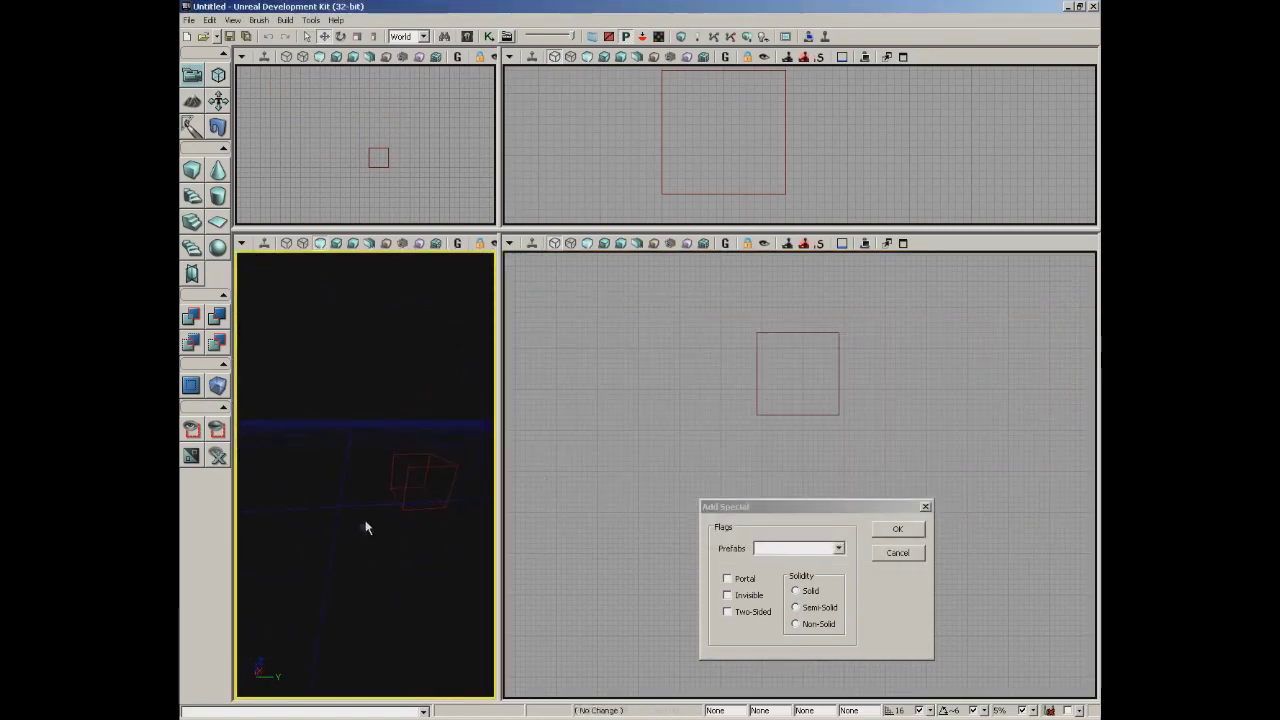
{"action": "left_click_drag", "start_coordinate": [499, 533], "coordinate": [770, 533]}
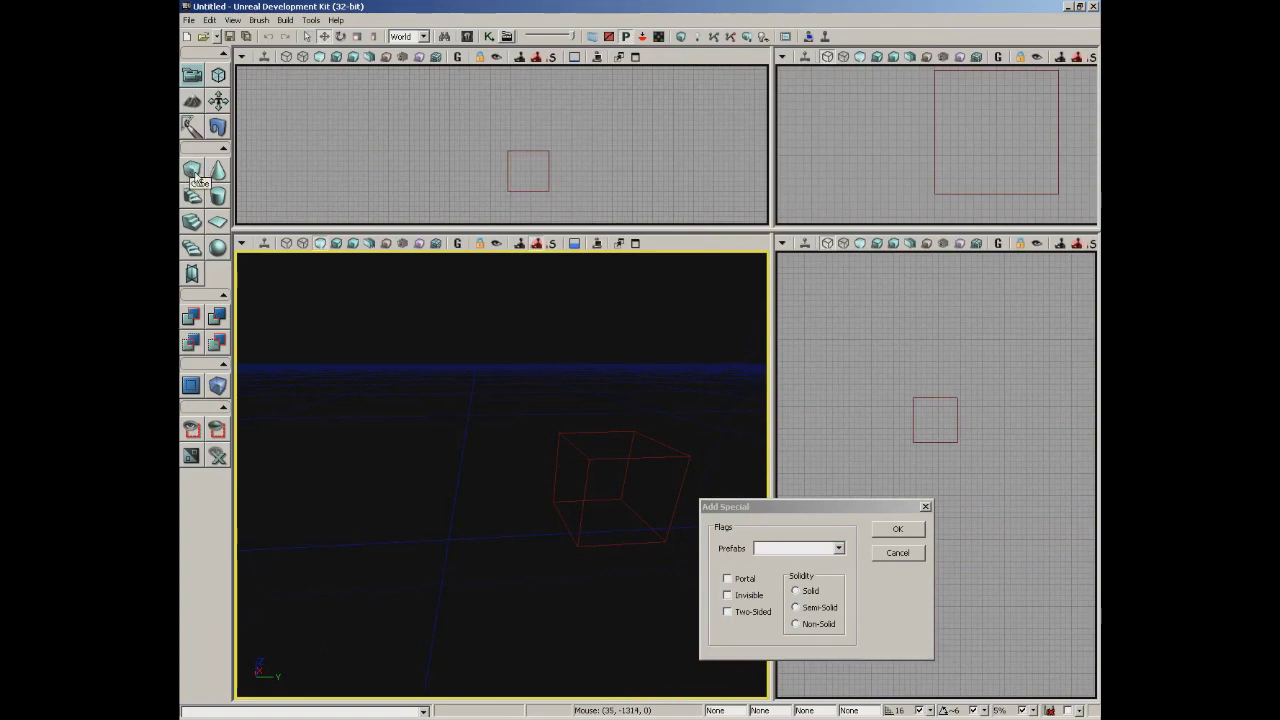
{"action": "right_click", "coordinate": [193, 175]}
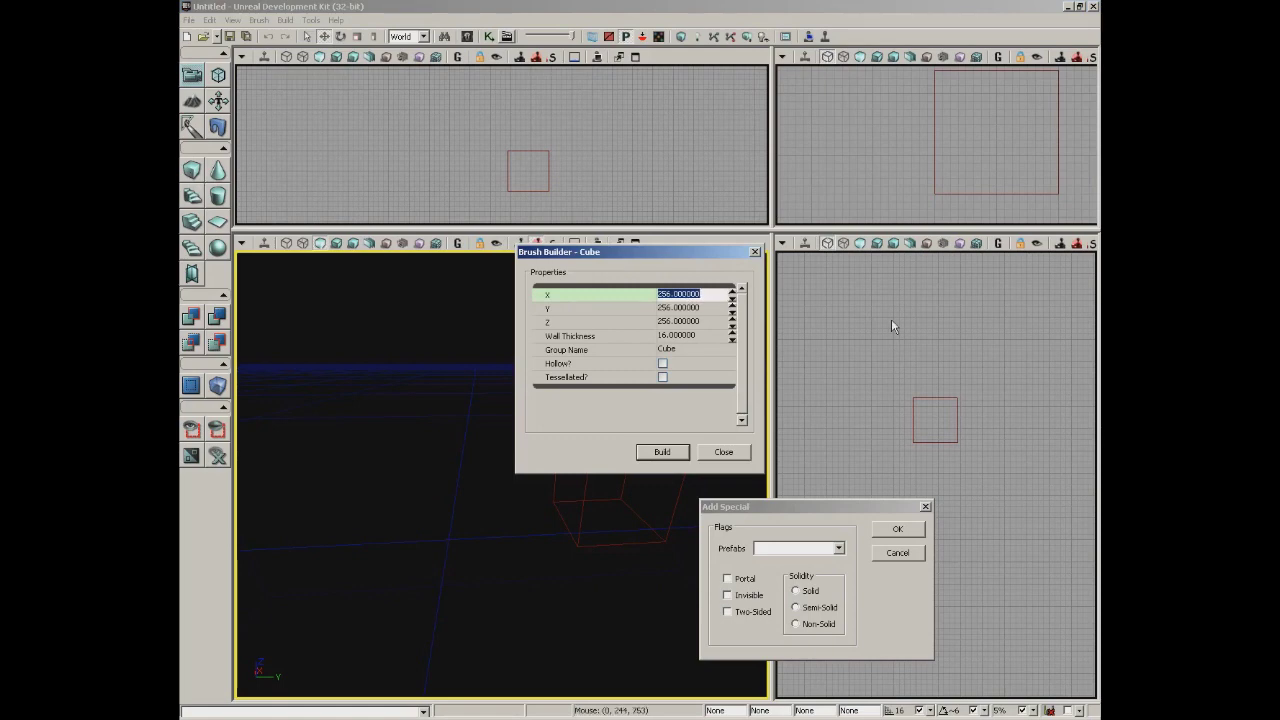
{"action": "type", "text": "1024"}
{"action": "key", "text": "Tab"}
{"action": "type", "text": "1024"}
{"action": "key", "text": "Tab"}
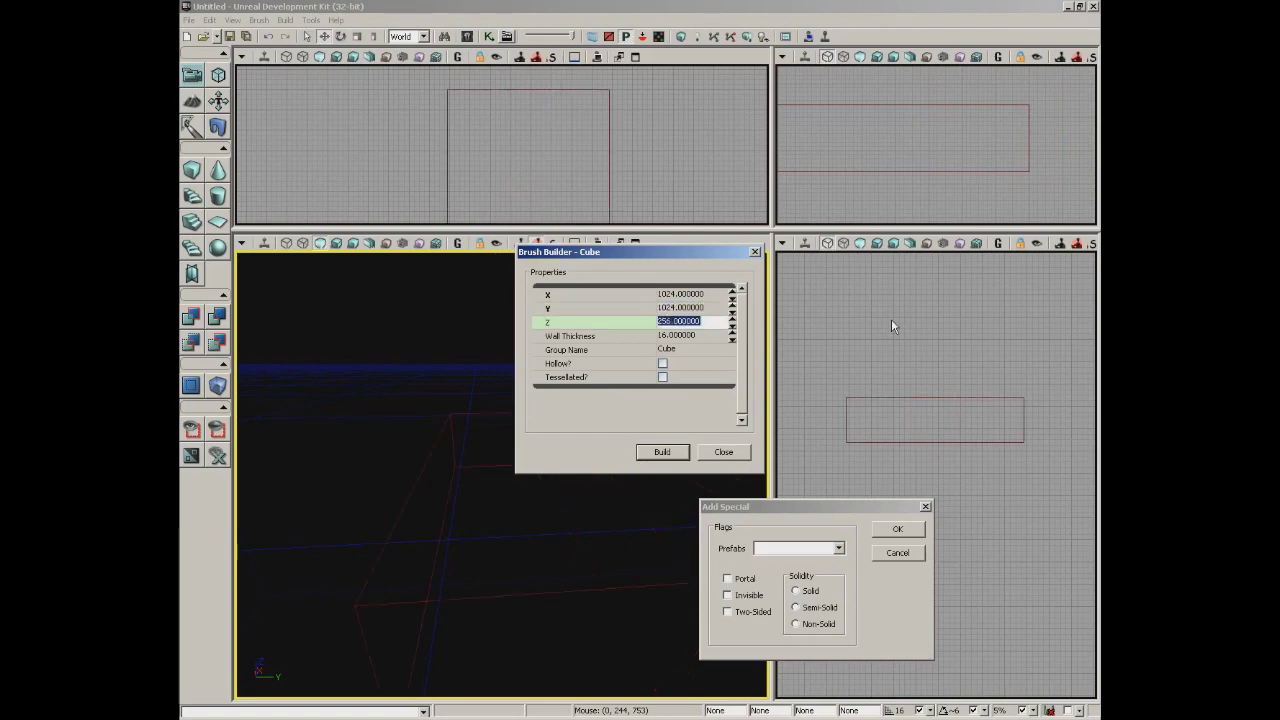
{"action": "type", "text": "32"}
{"action": "left_click", "coordinate": [662, 451]}
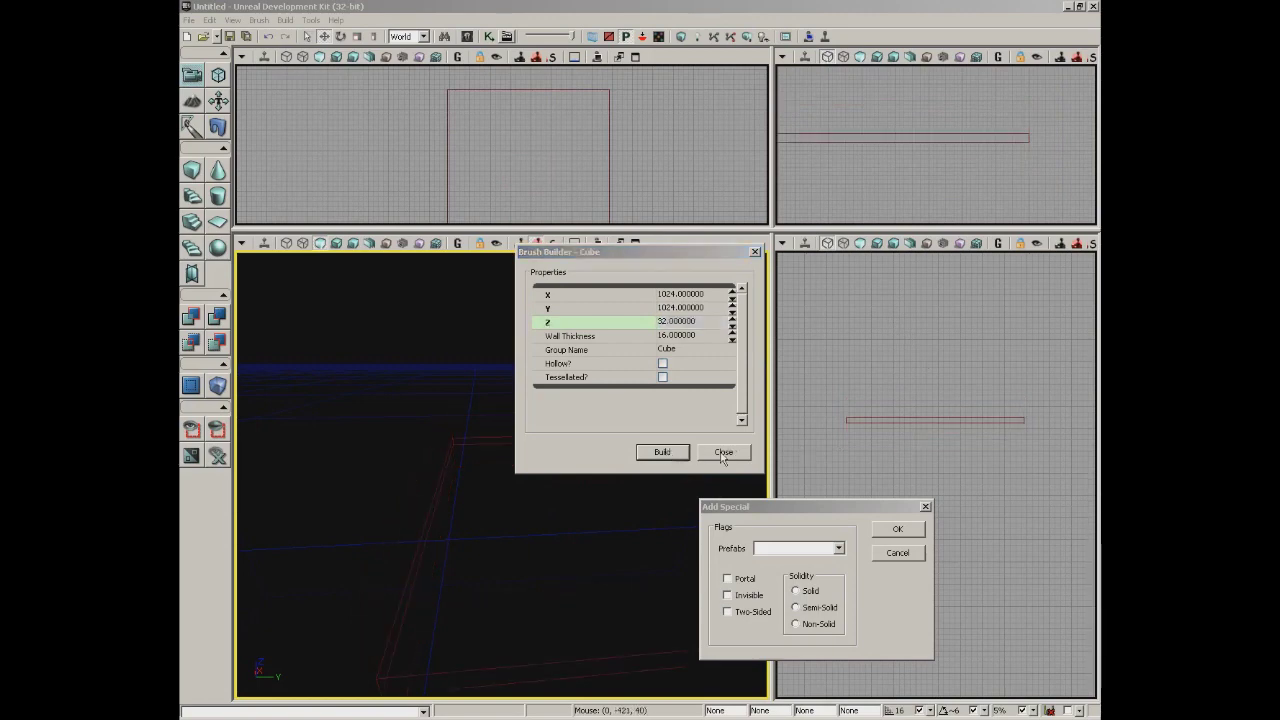
{"action": "left_click", "coordinate": [723, 451]}
Add the flat builder brush to the level as a floor slab with CSG Add.
{"action": "right_click_drag", "start_coordinate": [566, 486], "coordinate": [597, 461]}
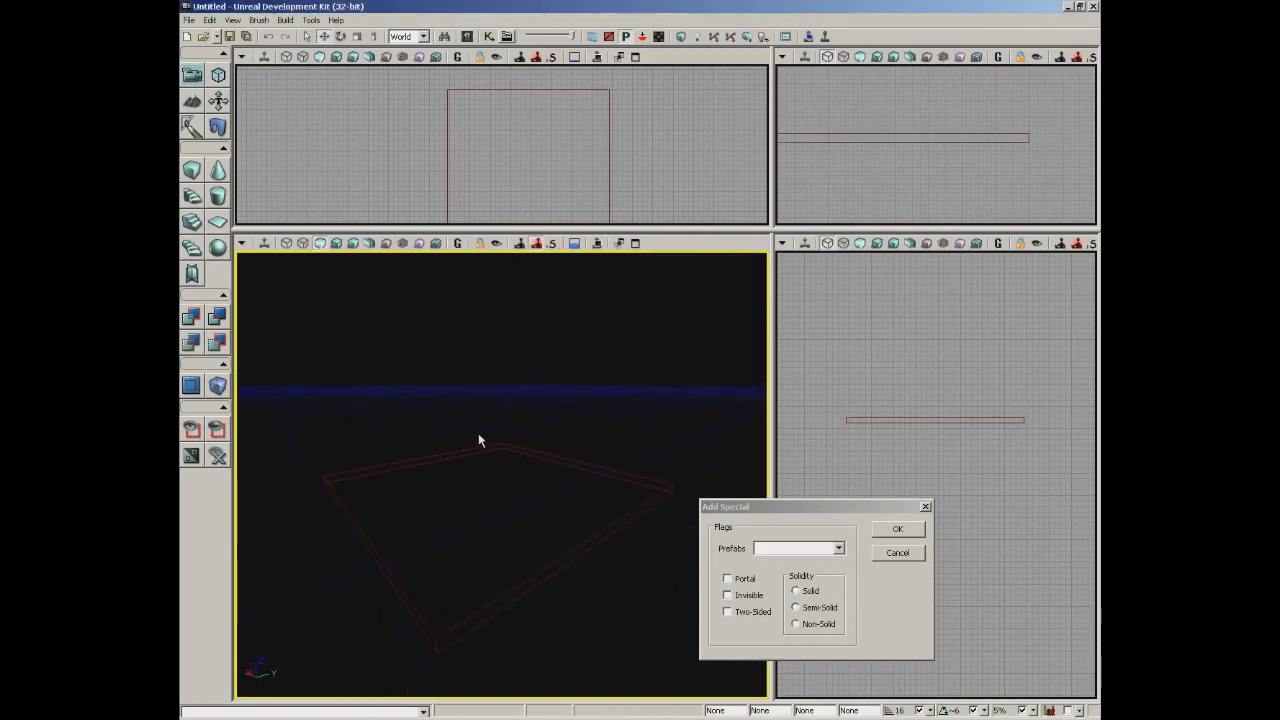
{"action": "left_click", "coordinate": [259, 21]}
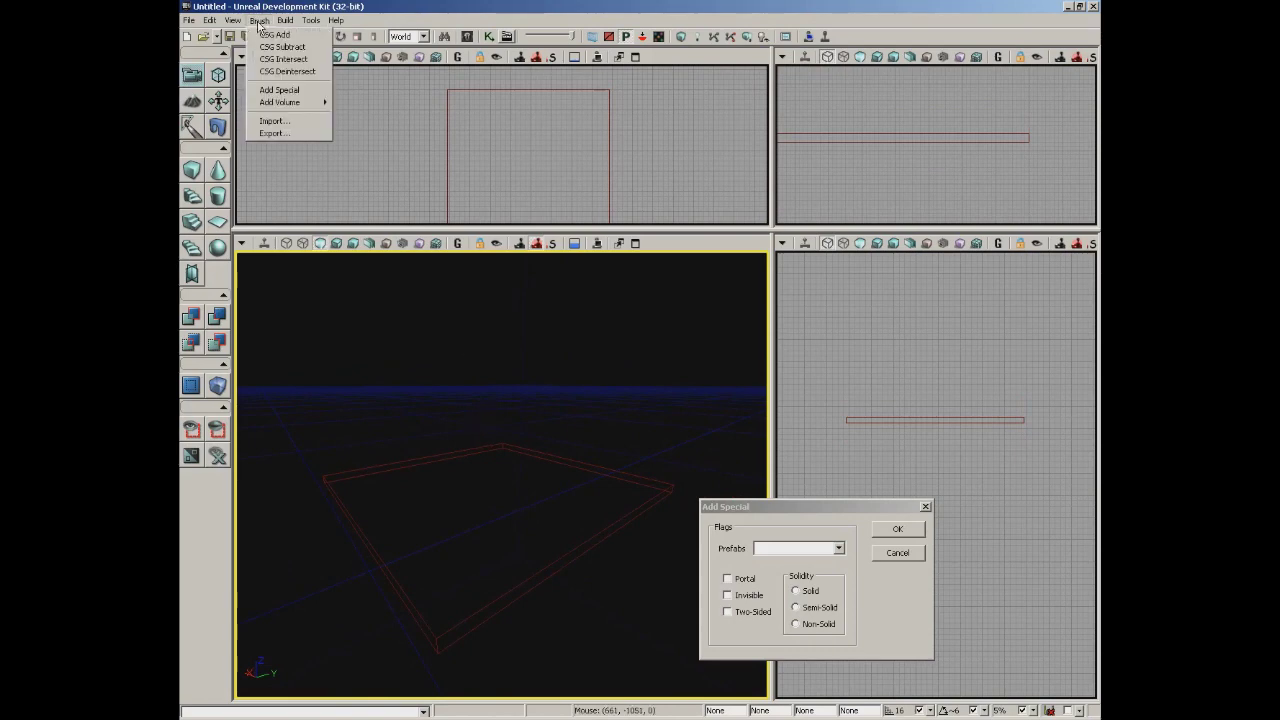
{"action": "left_click", "coordinate": [306, 38]}
{"action": "mouse_move", "coordinate": [491, 443]}
{"action": "left_mouse_down"}
{"action": "mouse_move", "coordinate": [491, 374]}
{"action": "mouse_move", "coordinate": [508, 463]}
{"action": "mouse_move", "coordinate": [414, 443]}
{"action": "mouse_move", "coordinate": [423, 466]}
{"action": "mouse_move", "coordinate": [505, 480]}
{"action": "left_mouse_up"}
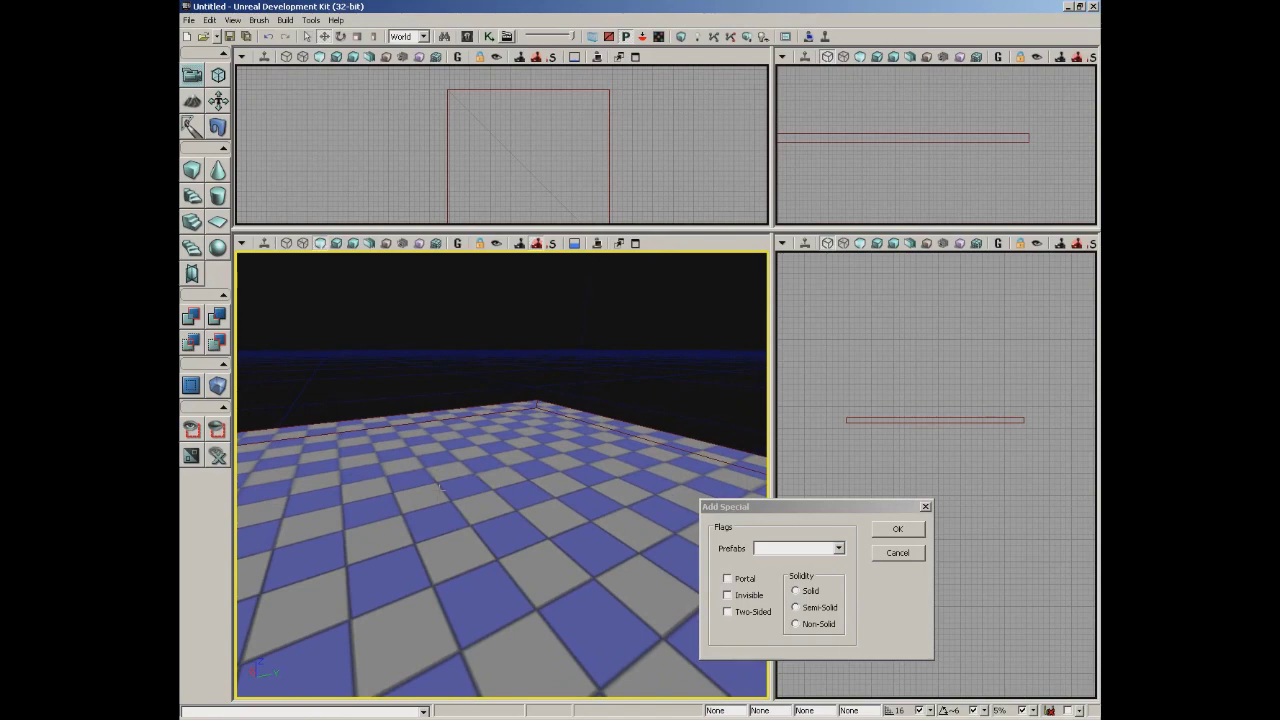
Rebuild the builder brush as a cube with X, Y and Z all set to 256.
{"action": "right_click", "coordinate": [194, 172]}
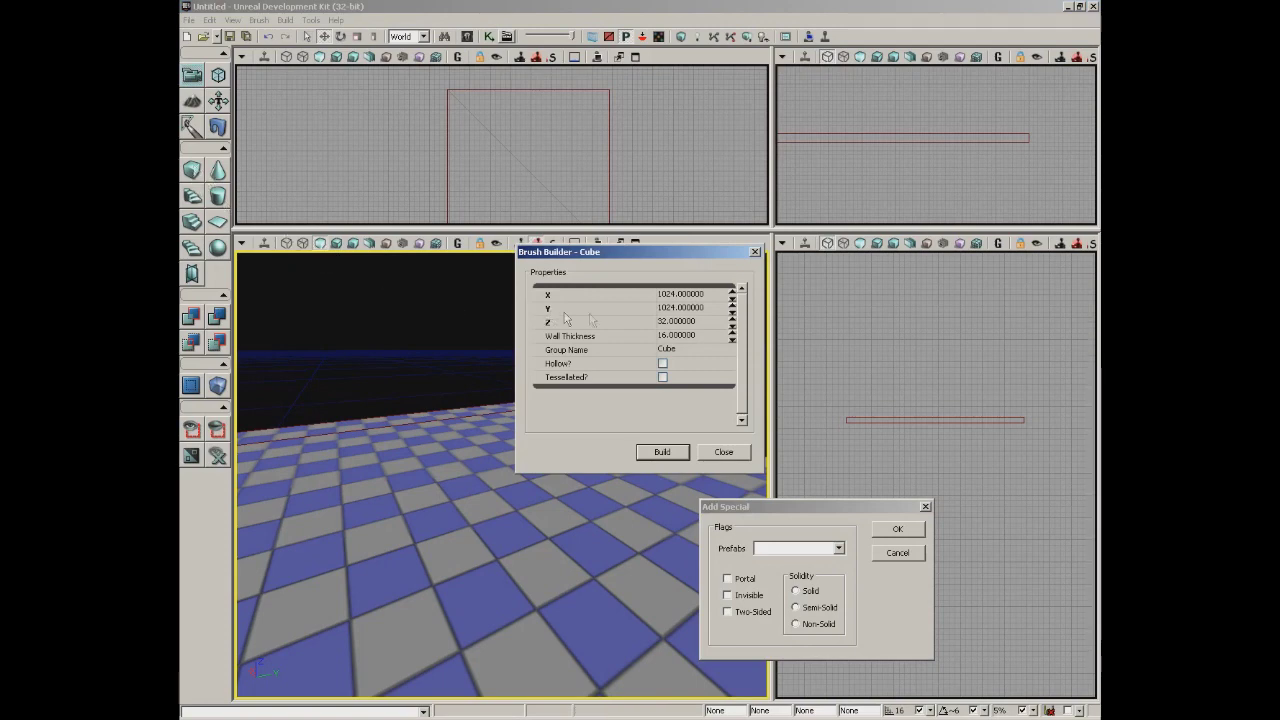
{"action": "left_click", "coordinate": [680, 294]}
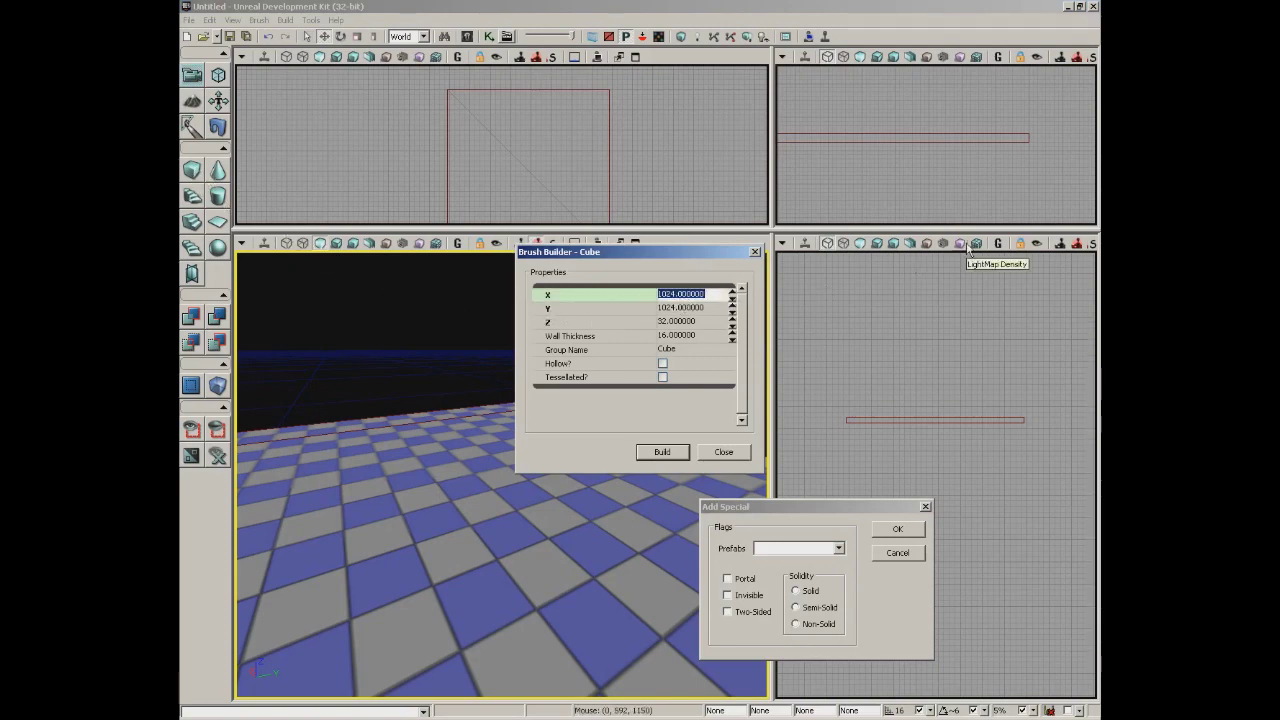
{"action": "type", "text": "256"}
{"action": "key", "text": "Tab"}
{"action": "type", "text": "2"}
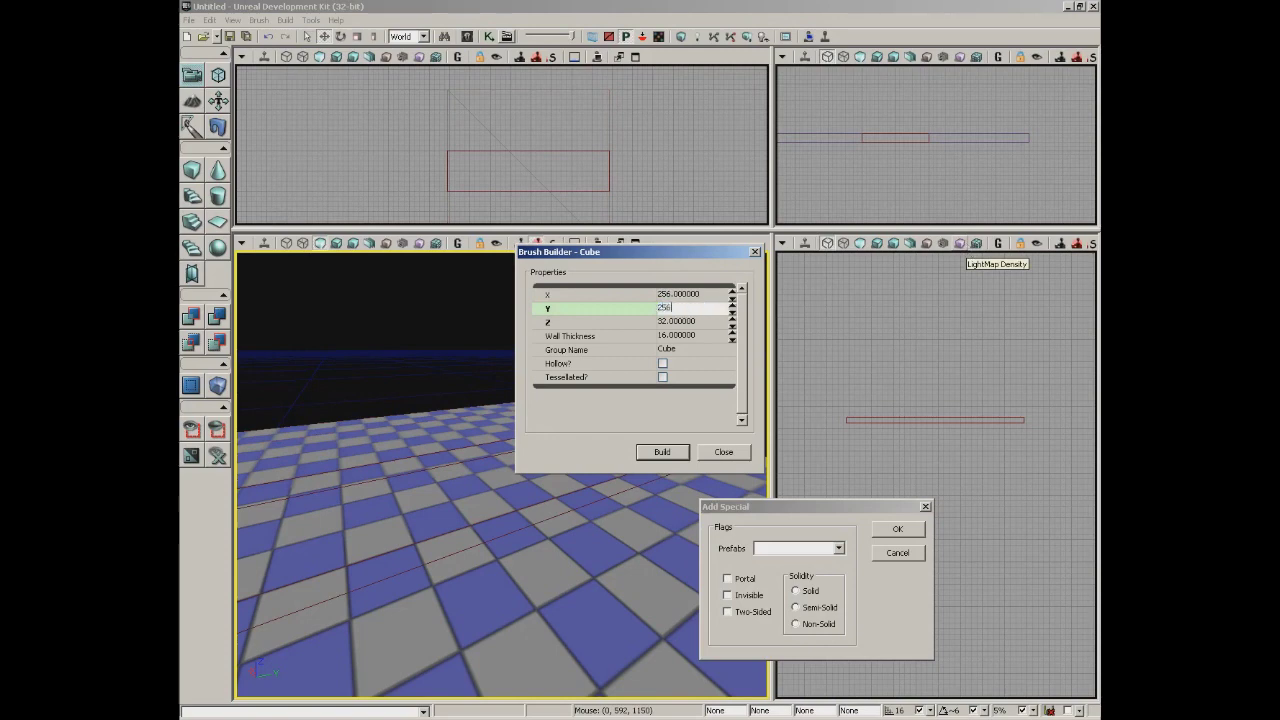
{"action": "key", "text": "Tab"}
{"action": "type", "text": "256"}
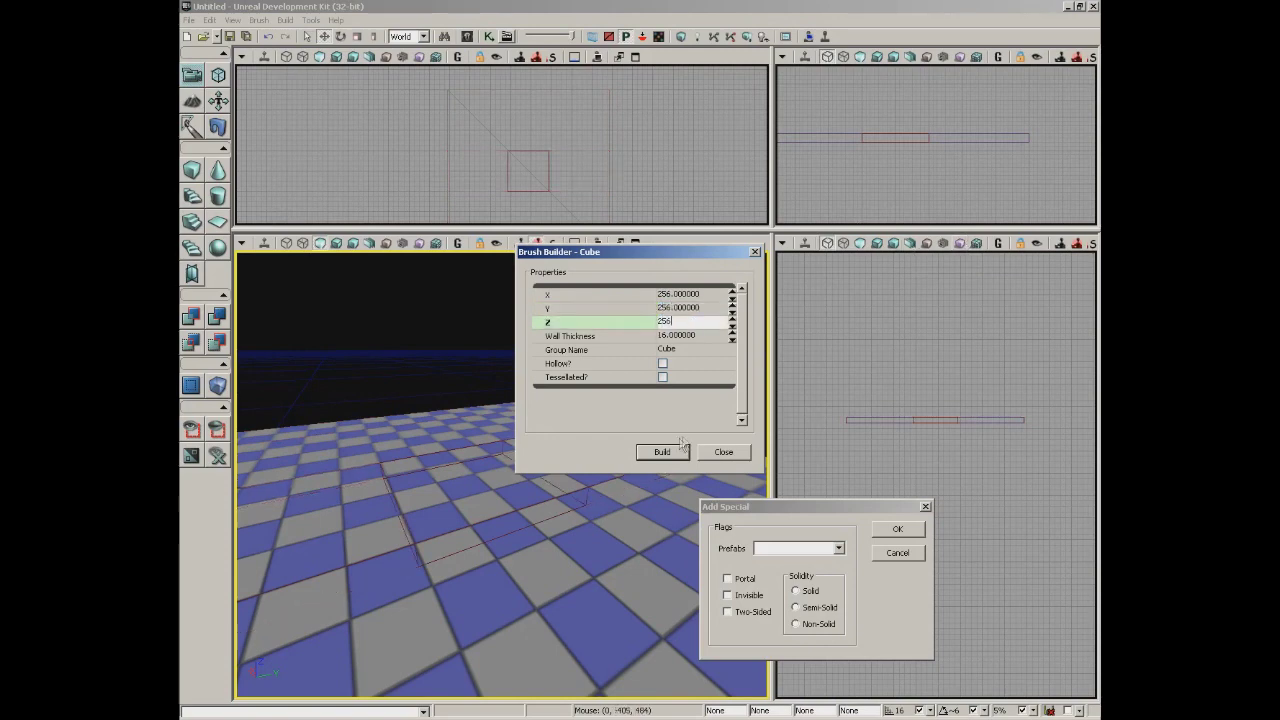
{"action": "key", "text": "Return"}
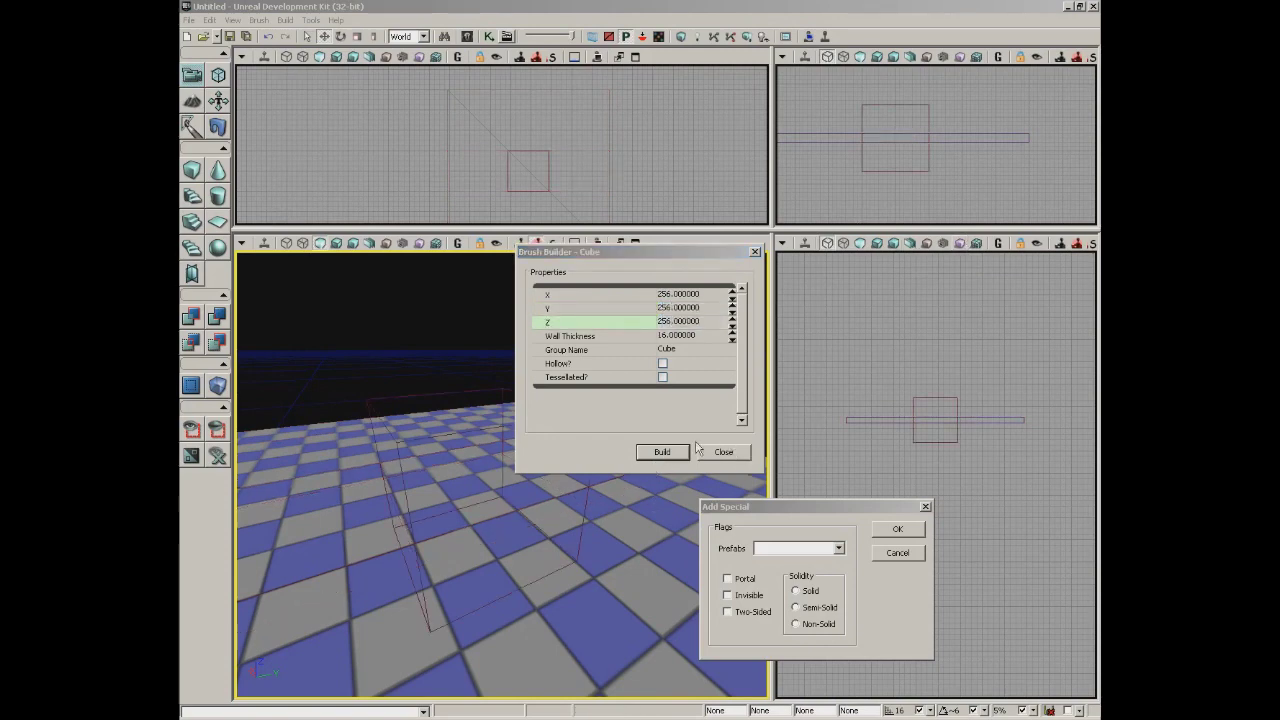
{"action": "left_click", "coordinate": [722, 452]}
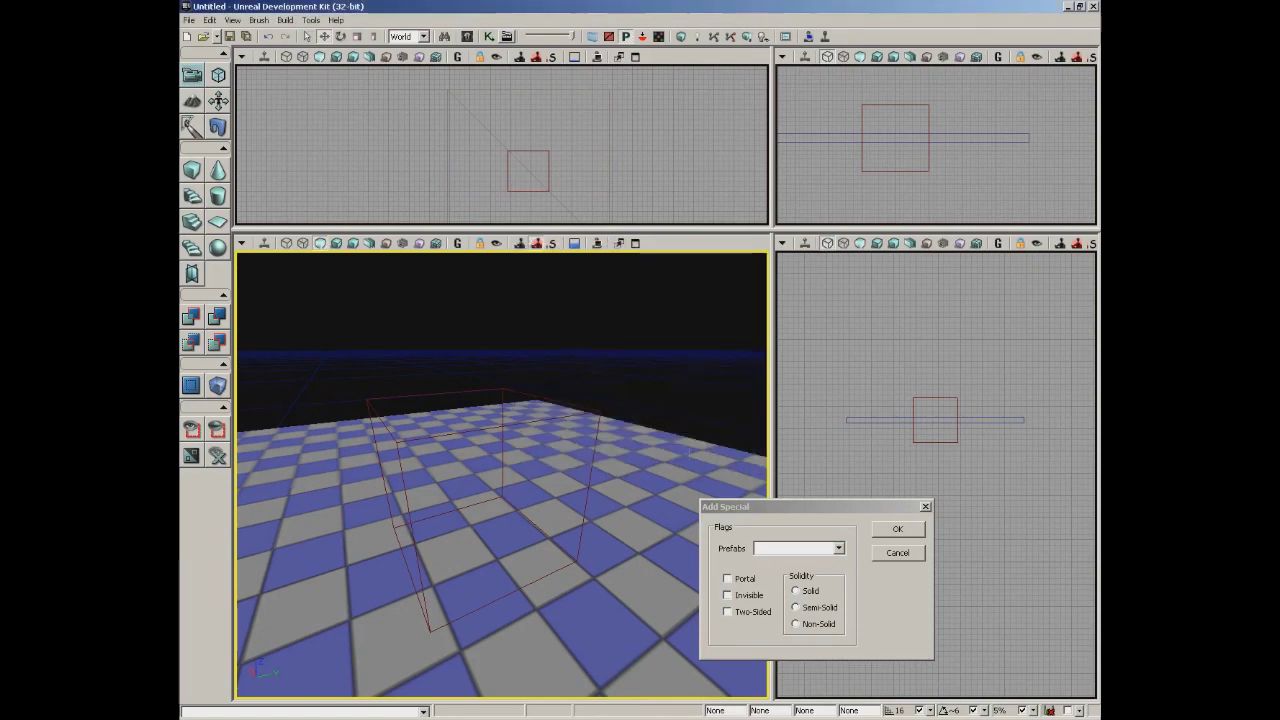
Select the builder brush and raise it along Z until its base rests on the floor slab's upper surface.
{"action": "left_click", "coordinate": [518, 393]}
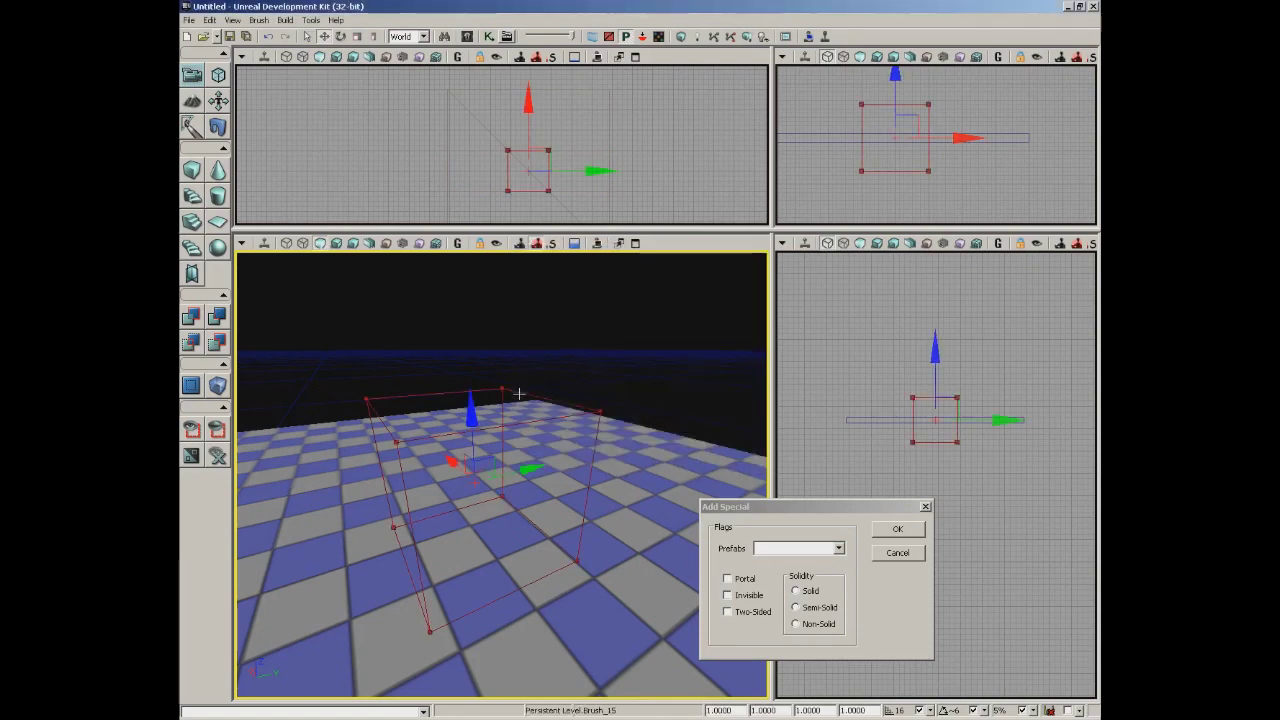
{"action": "scroll", "coordinate": [980, 391], "scroll_direction": "up", "scroll_amount": 2}
{"action": "scroll", "coordinate": [960, 470], "scroll_direction": "up", "scroll_amount": 2}
{"action": "left_click_drag", "start_coordinate": [960, 441], "coordinate": [1017, 600]}
{"action": "mouse_move", "coordinate": [934, 355]}
{"action": "left_mouse_down"}
{"action": "mouse_move", "coordinate": [934, 287]}
{"action": "mouse_move", "coordinate": [955, 430]}
{"action": "left_mouse_up"}
{"action": "scroll", "coordinate": [955, 430], "scroll_direction": "up", "scroll_amount": 3}
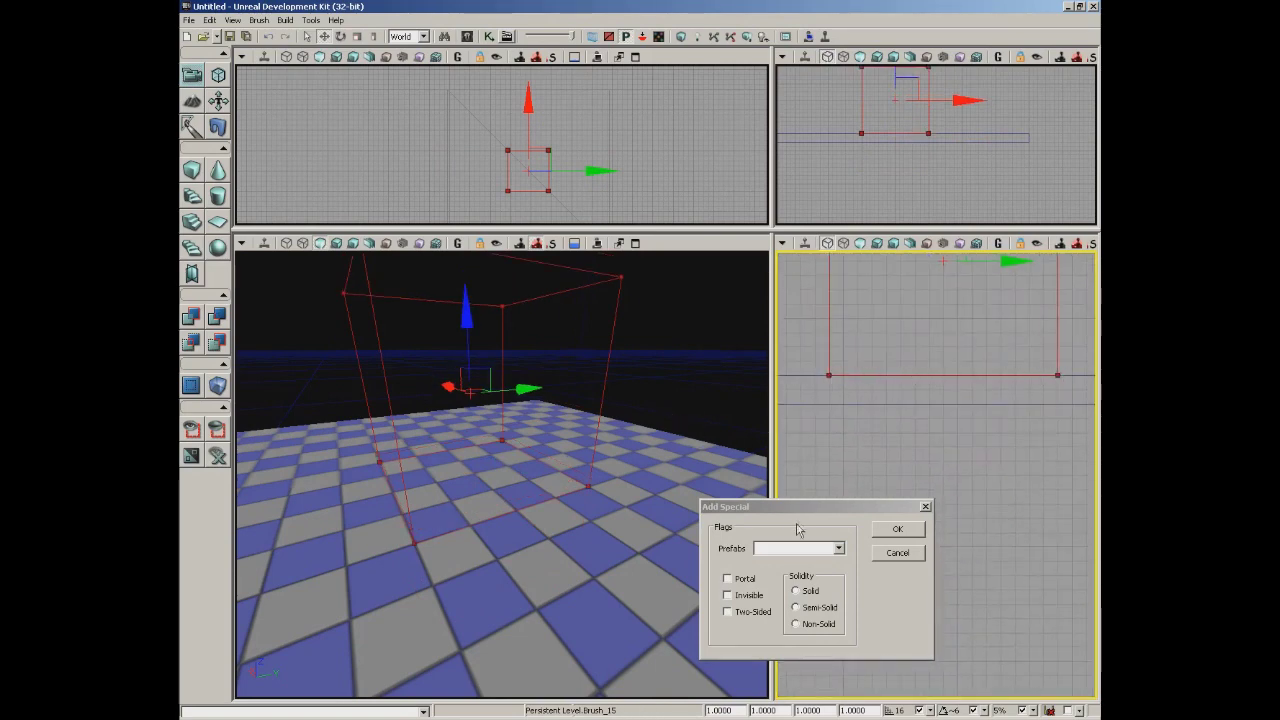
Add the 256-unit cube above the floor slab as a special brush with Solid solidity.
{"action": "left_click_drag", "start_coordinate": [800, 510], "coordinate": [863, 408]}
{"action": "left_click_drag", "start_coordinate": [740, 500], "coordinate": [674, 349]}
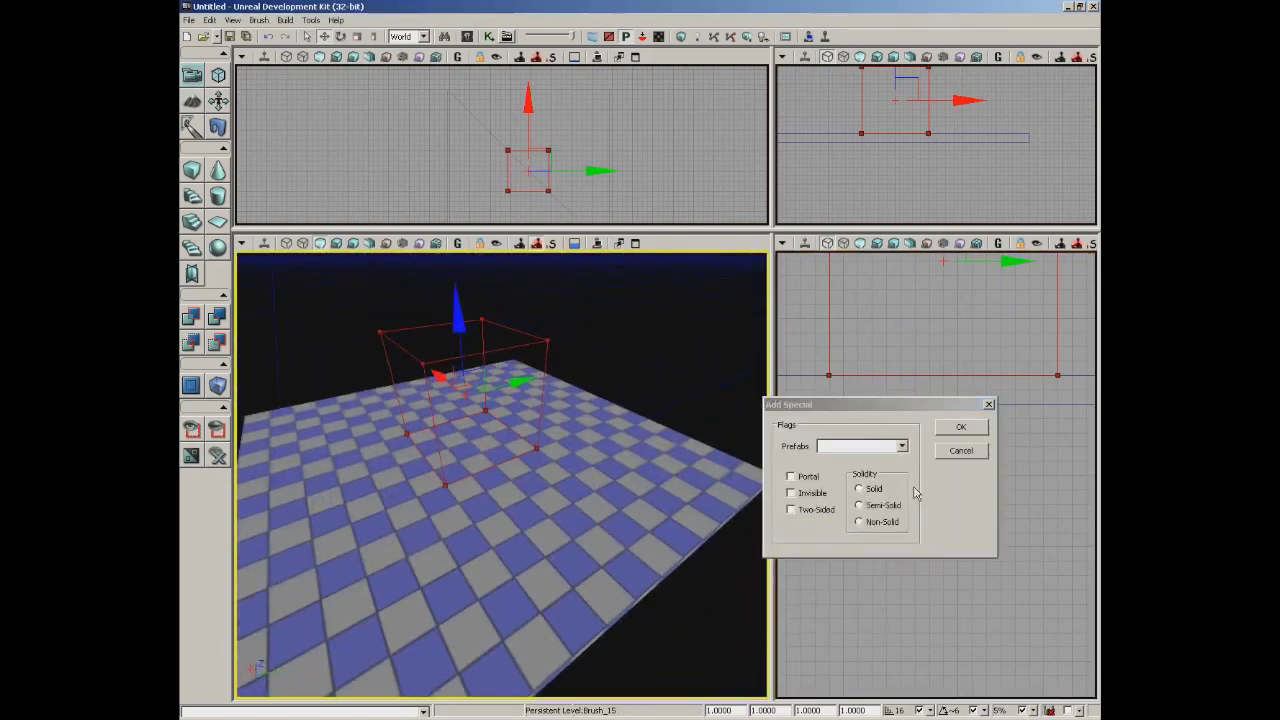
{"action": "left_click", "coordinate": [860, 489]}
{"action": "left_click", "coordinate": [948, 430]}
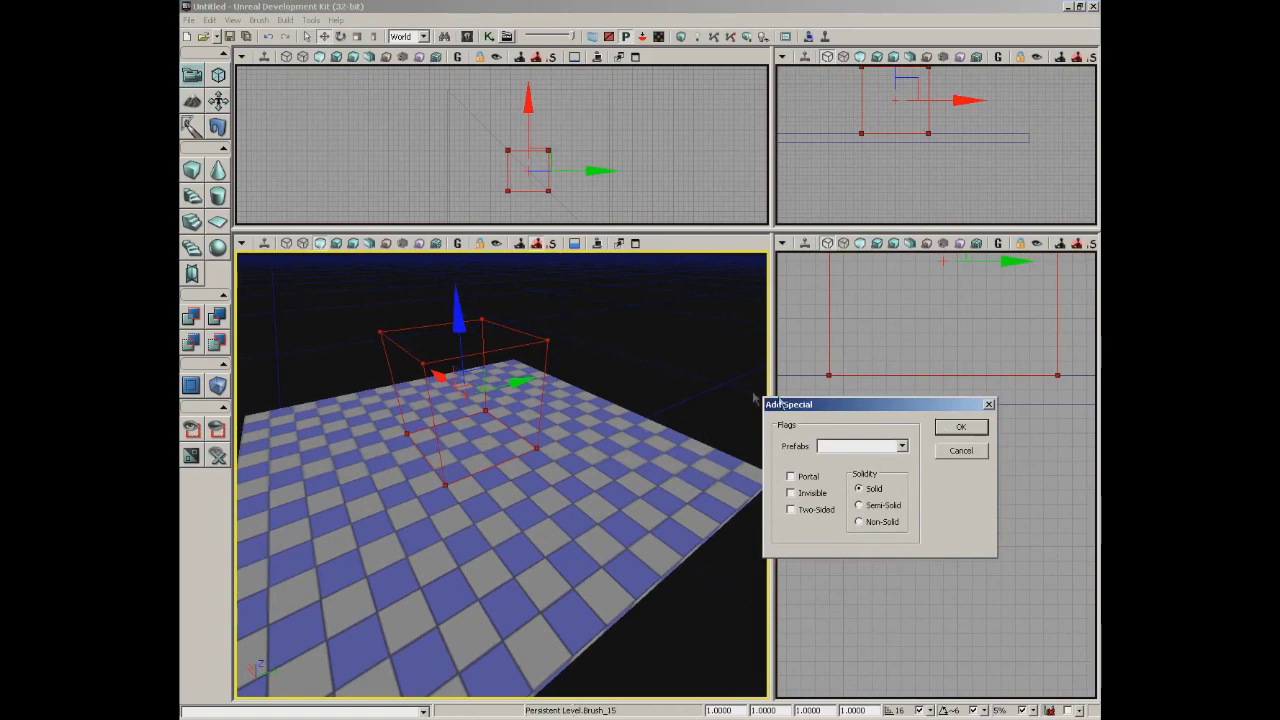
{"action": "left_click", "coordinate": [961, 428]}
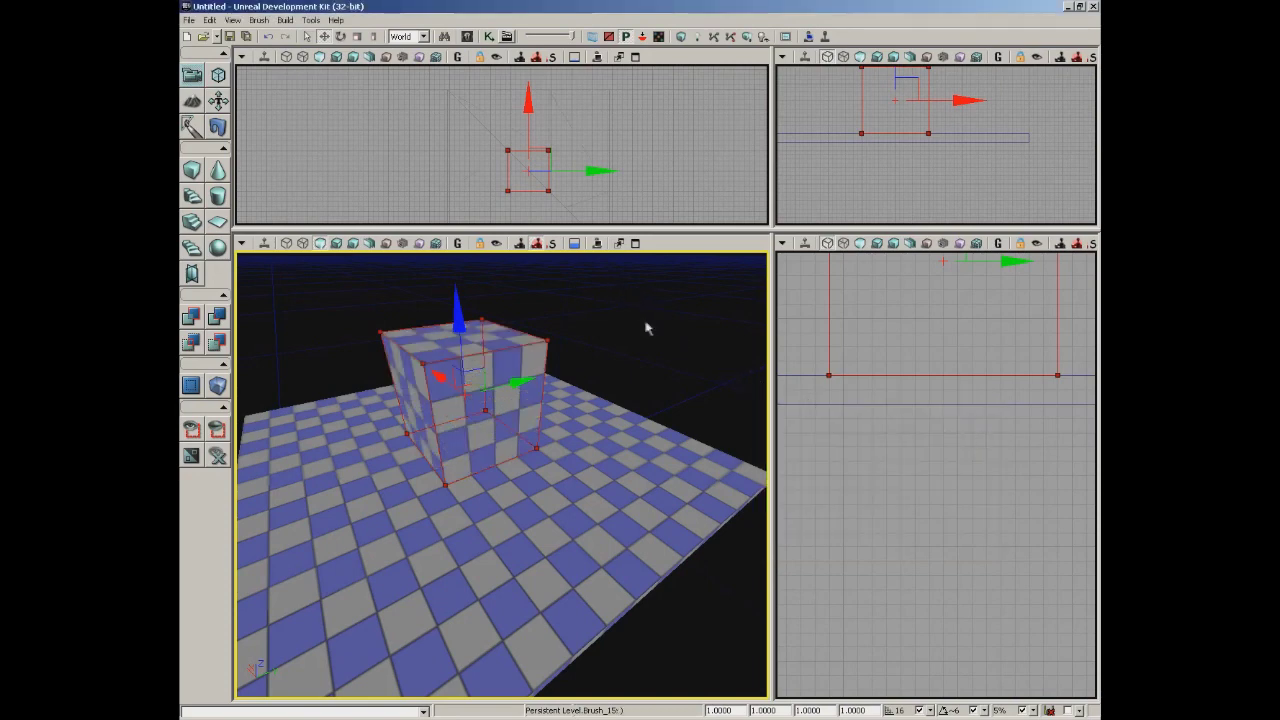
Switch the perspective view to wireframe and move the builder brush away from the added cube along Y.
{"action": "left_click_drag", "start_coordinate": [646, 328], "coordinate": [640, 323]}
{"action": "left_click", "coordinate": [320, 244]}
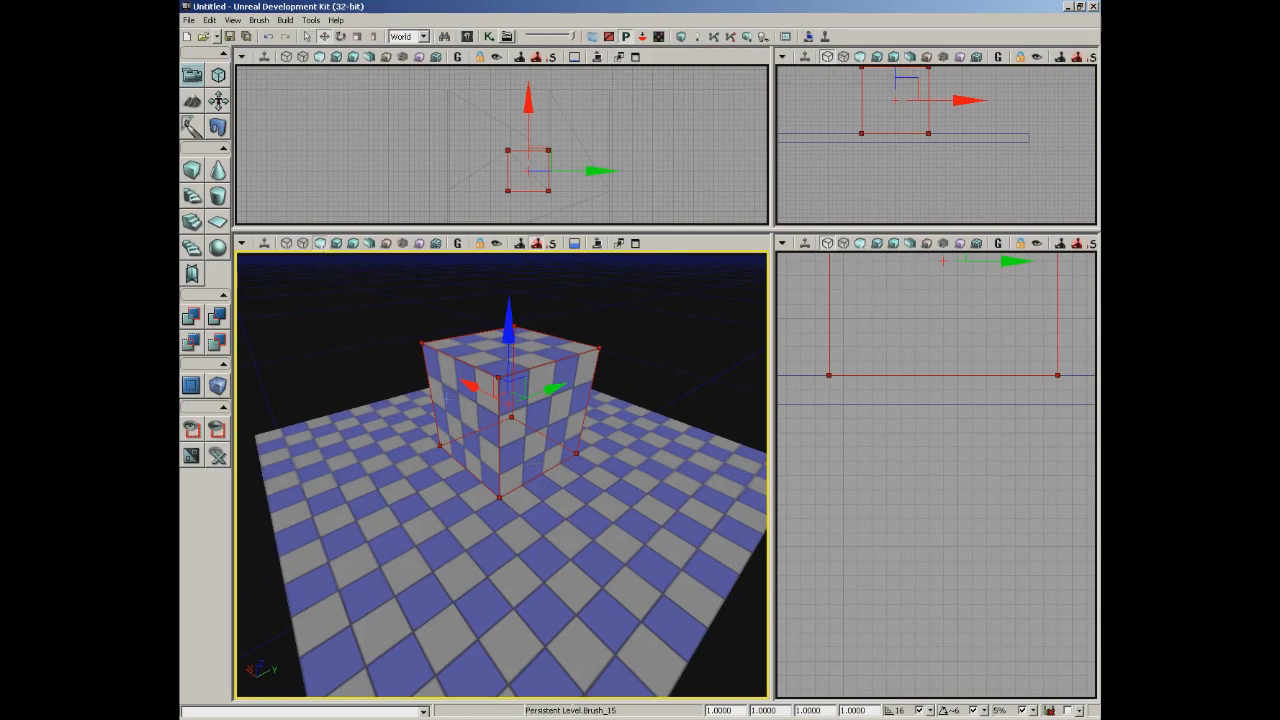
{"action": "left_click", "coordinate": [303, 246]}
{"action": "mouse_move", "coordinate": [553, 387]}
{"action": "left_mouse_down"}
{"action": "mouse_move", "coordinate": [630, 368]}
{"action": "mouse_move", "coordinate": [760, 305]}
{"action": "left_mouse_up"}
{"action": "mouse_move", "coordinate": [447, 474]}
{"action": "left_mouse_down"}
{"action": "mouse_move", "coordinate": [545, 536]}
{"action": "mouse_move", "coordinate": [494, 546]}
{"action": "mouse_move", "coordinate": [423, 529]}
{"action": "mouse_move", "coordinate": [514, 457]}
{"action": "mouse_move", "coordinate": [451, 449]}
{"action": "mouse_move", "coordinate": [466, 434]}
{"action": "mouse_move", "coordinate": [478, 474]}
{"action": "left_mouse_up"}
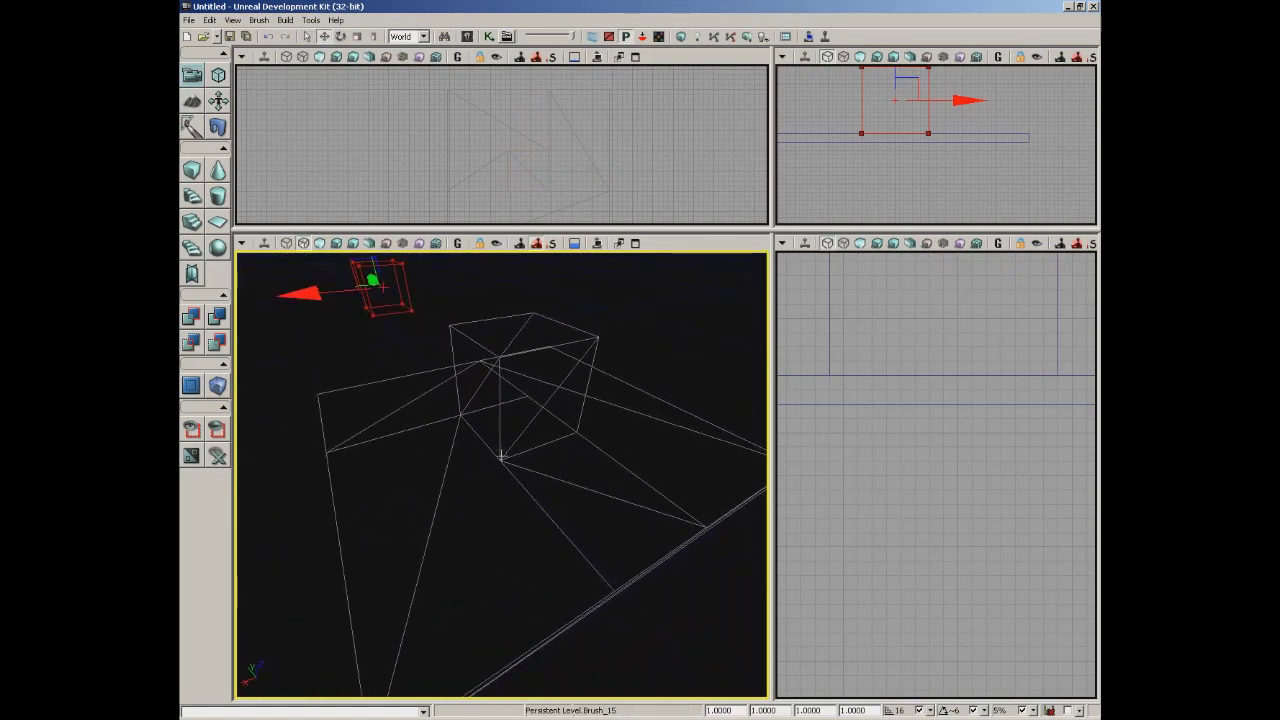
{"action": "mouse_move", "coordinate": [596, 412]}
{"action": "left_mouse_down"}
{"action": "mouse_move", "coordinate": [603, 423]}
{"action": "mouse_move", "coordinate": [614, 360]}
{"action": "mouse_move", "coordinate": [560, 349]}
{"action": "mouse_move", "coordinate": [566, 400]}
{"action": "mouse_move", "coordinate": [546, 390]}
{"action": "left_mouse_up"}
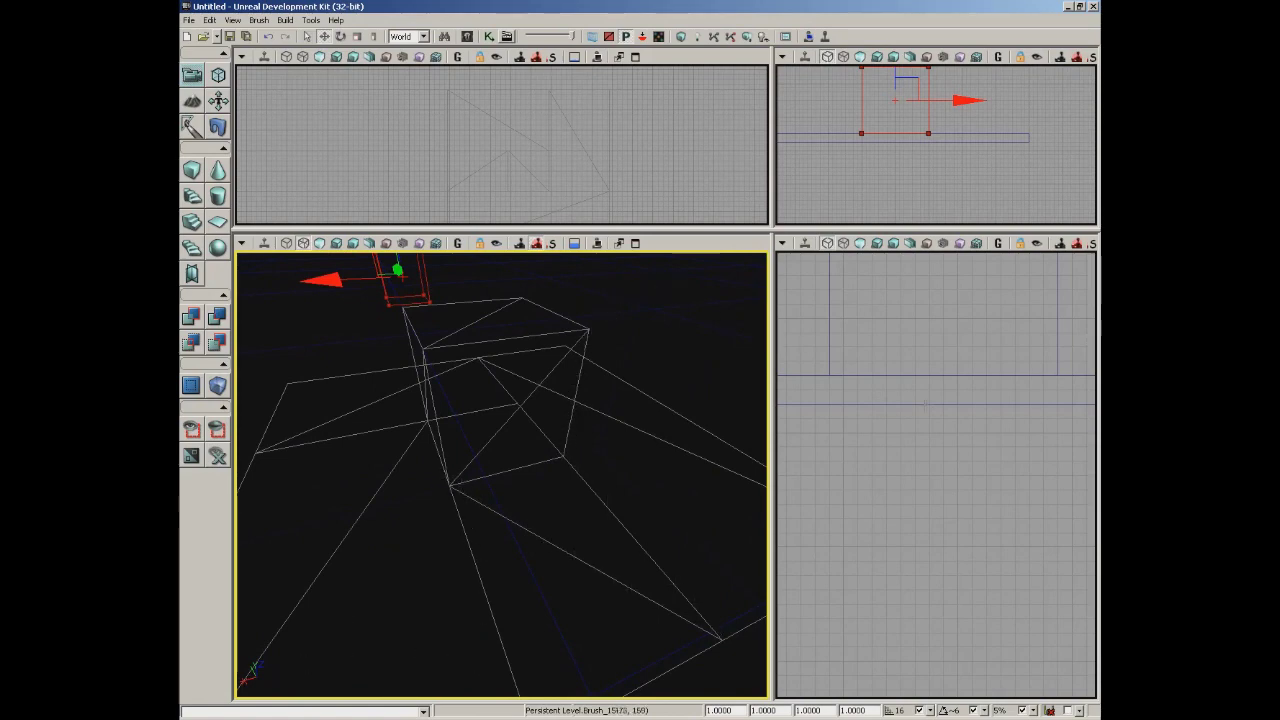
Raise the solid cube brush 16 units along Z above the floor slab and rebuild the level geometry.
{"action": "scroll", "coordinate": [828, 341], "scroll_direction": "down", "scroll_amount": 3}
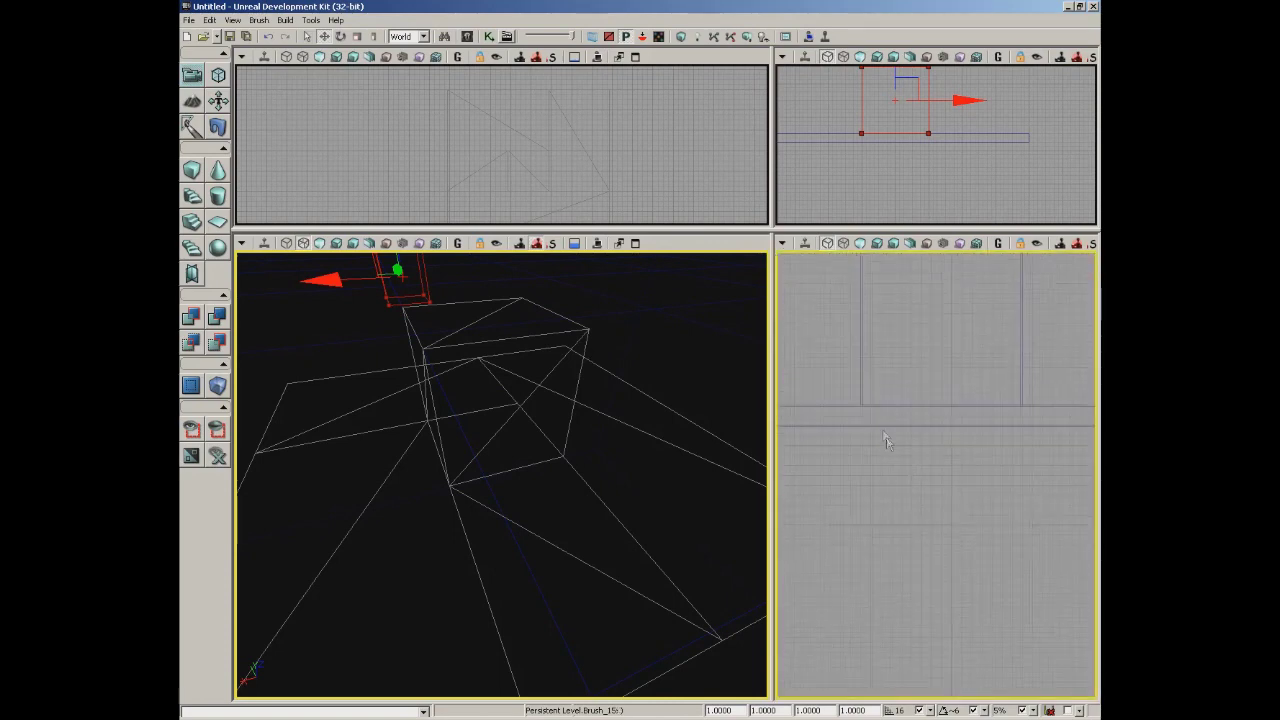
{"action": "left_click", "coordinate": [882, 452]}
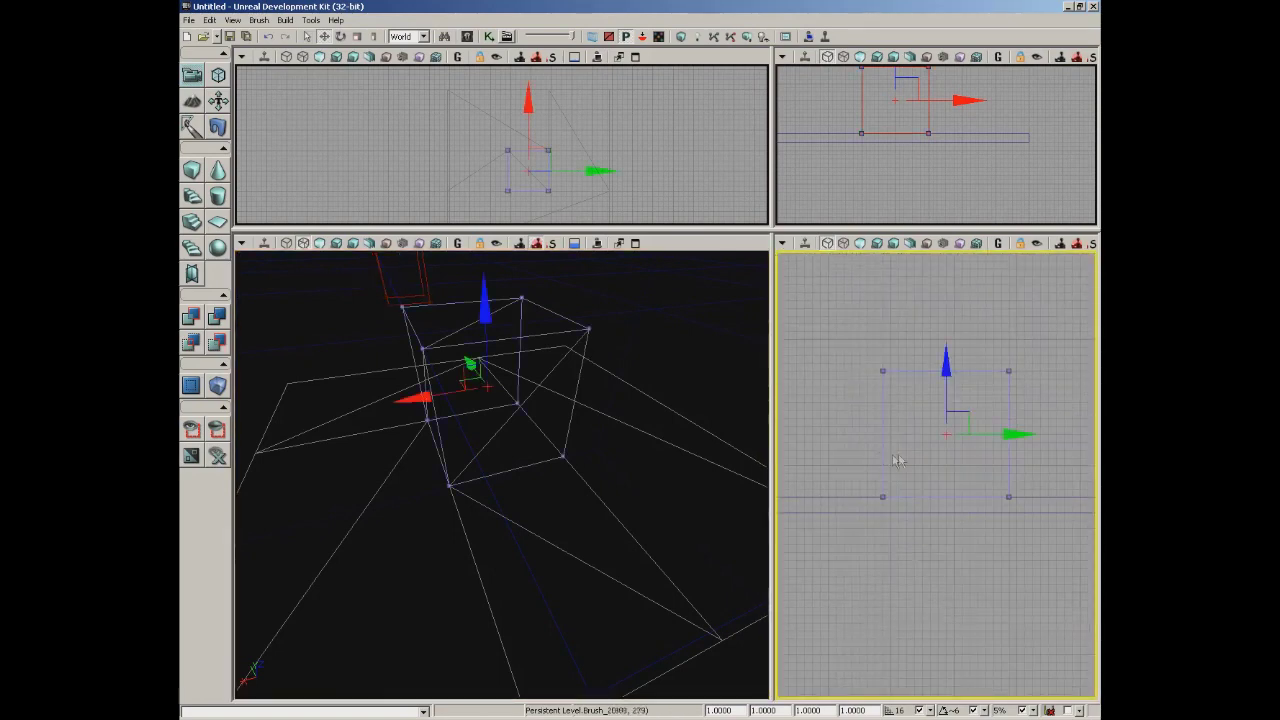
{"action": "left_click_drag", "start_coordinate": [947, 355], "coordinate": [947, 347]}
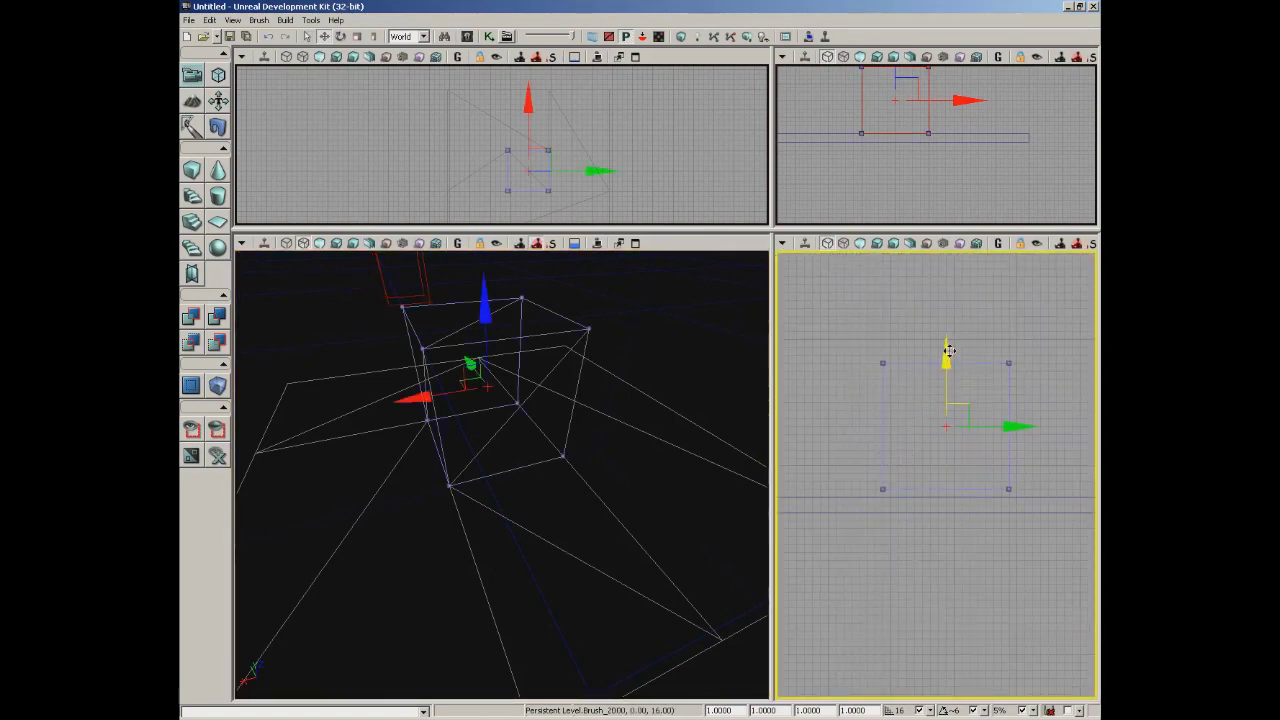
{"action": "left_click", "coordinate": [285, 20]}
{"action": "left_click", "coordinate": [284, 37]}
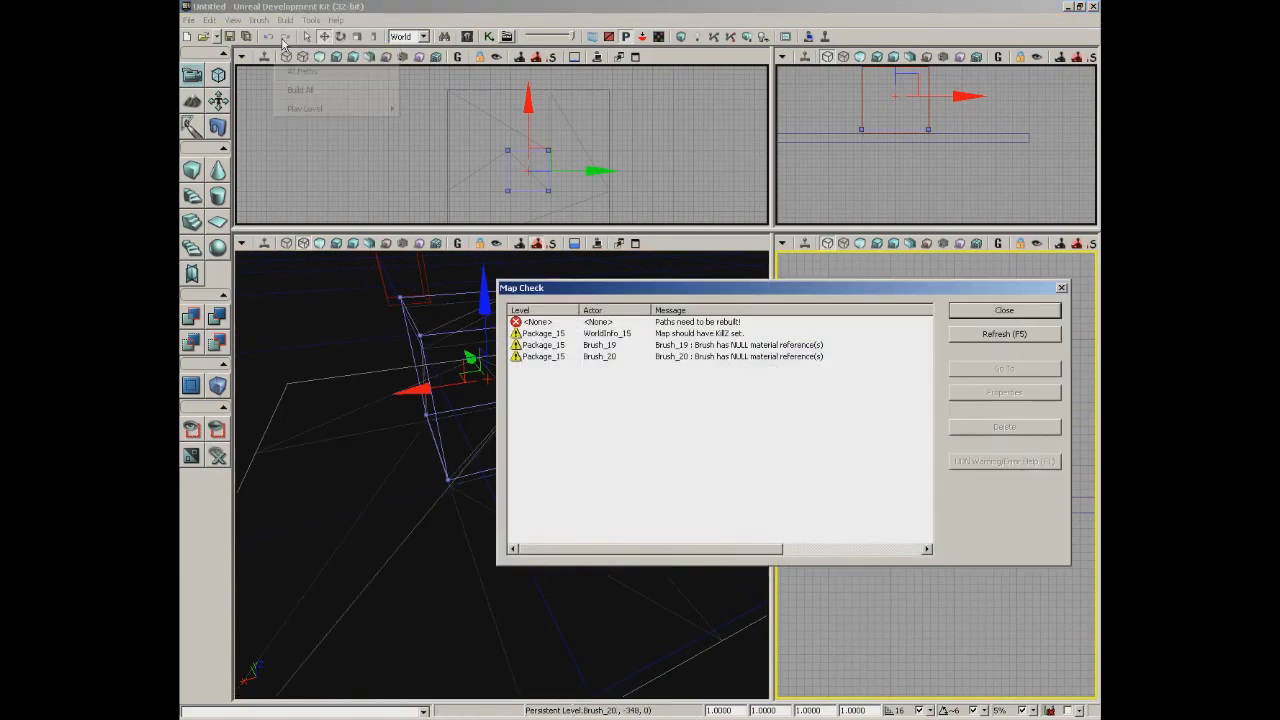
{"action": "left_click", "coordinate": [1004, 312]}
{"action": "mouse_move", "coordinate": [614, 486]}
{"action": "left_mouse_down"}
{"action": "mouse_move", "coordinate": [649, 514]}
{"action": "mouse_move", "coordinate": [562, 500]}
{"action": "mouse_move", "coordinate": [566, 480]}
{"action": "mouse_move", "coordinate": [520, 446]}
{"action": "mouse_move", "coordinate": [651, 463]}
{"action": "mouse_move", "coordinate": [647, 476]}
{"action": "mouse_move", "coordinate": [666, 466]}
{"action": "left_mouse_up"}
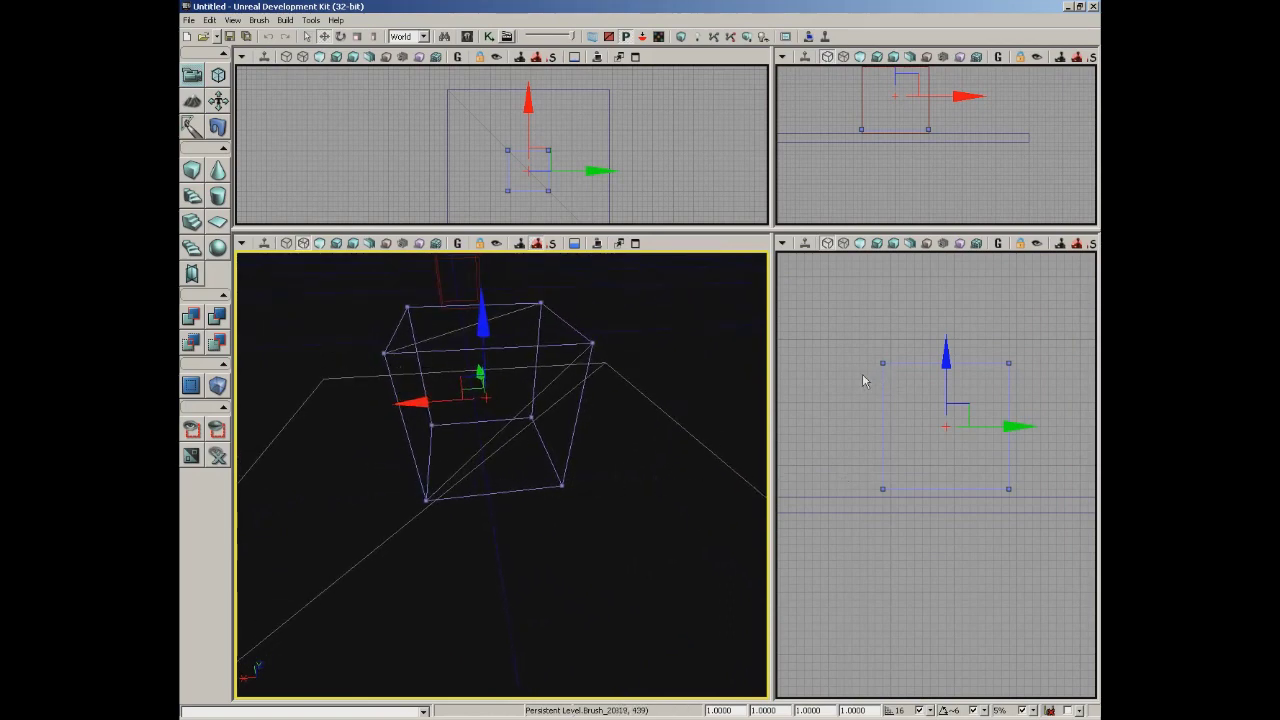
Lower the solid cube brush back onto the floor slab's upper surface and rebuild the level geometry.
{"action": "left_click_drag", "start_coordinate": [946, 357], "coordinate": [948, 372]}
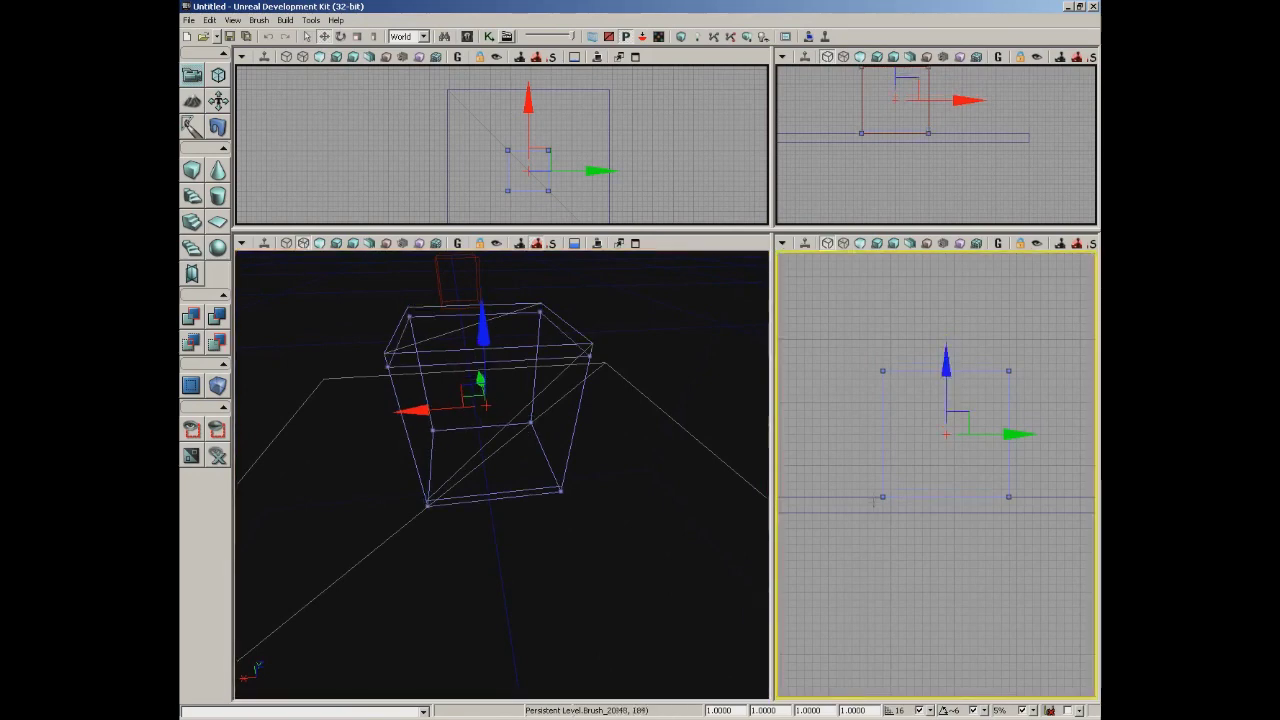
{"action": "left_click", "coordinate": [286, 20]}
{"action": "left_click", "coordinate": [300, 36]}
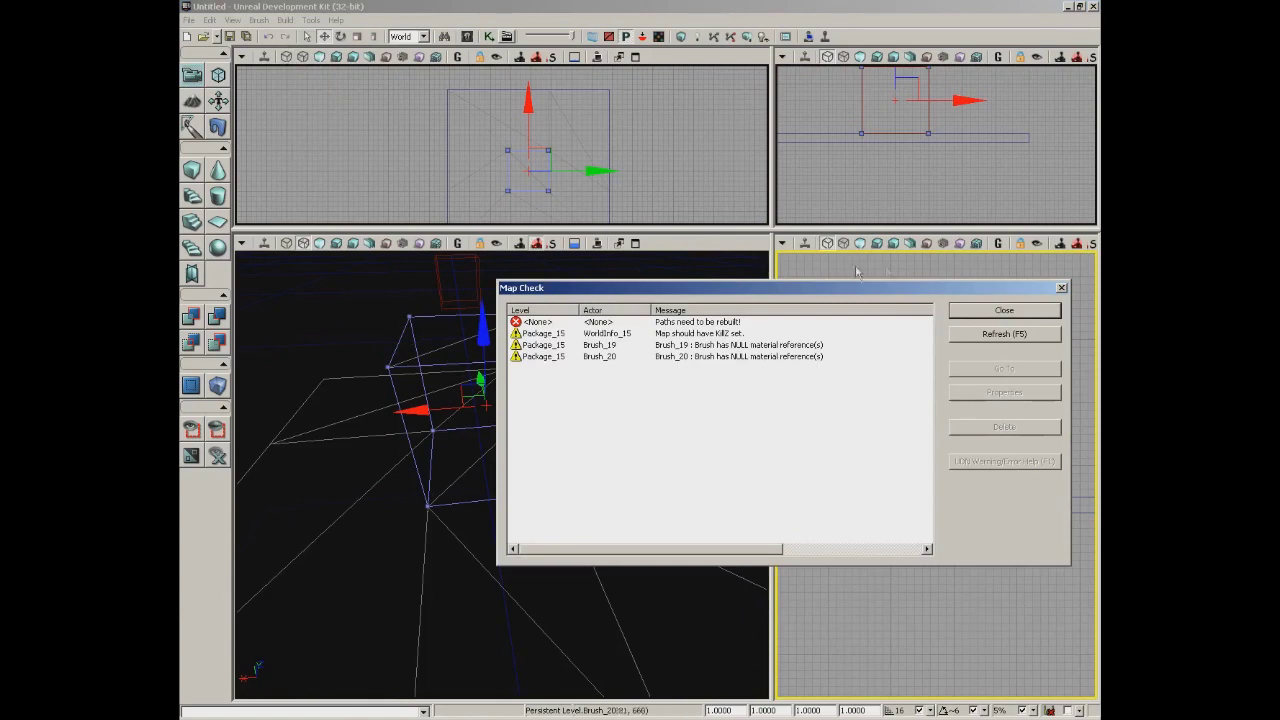
{"action": "left_click", "coordinate": [1062, 288]}
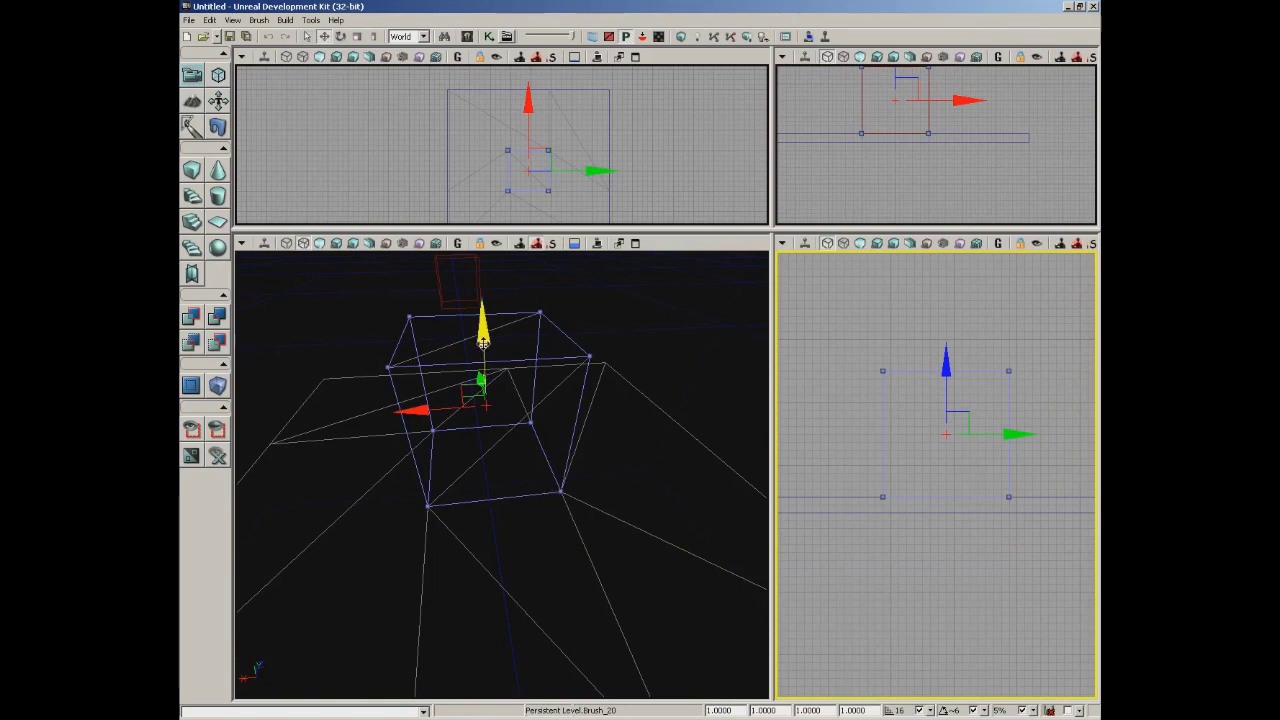
Delete the solid cube brush from the level and rebuild the geometry.
{"action": "mouse_move", "coordinate": [510, 350]}
{"action": "left_mouse_down"}
{"action": "mouse_move", "coordinate": [554, 337]}
{"action": "mouse_move", "coordinate": [553, 323]}
{"action": "left_mouse_up"}
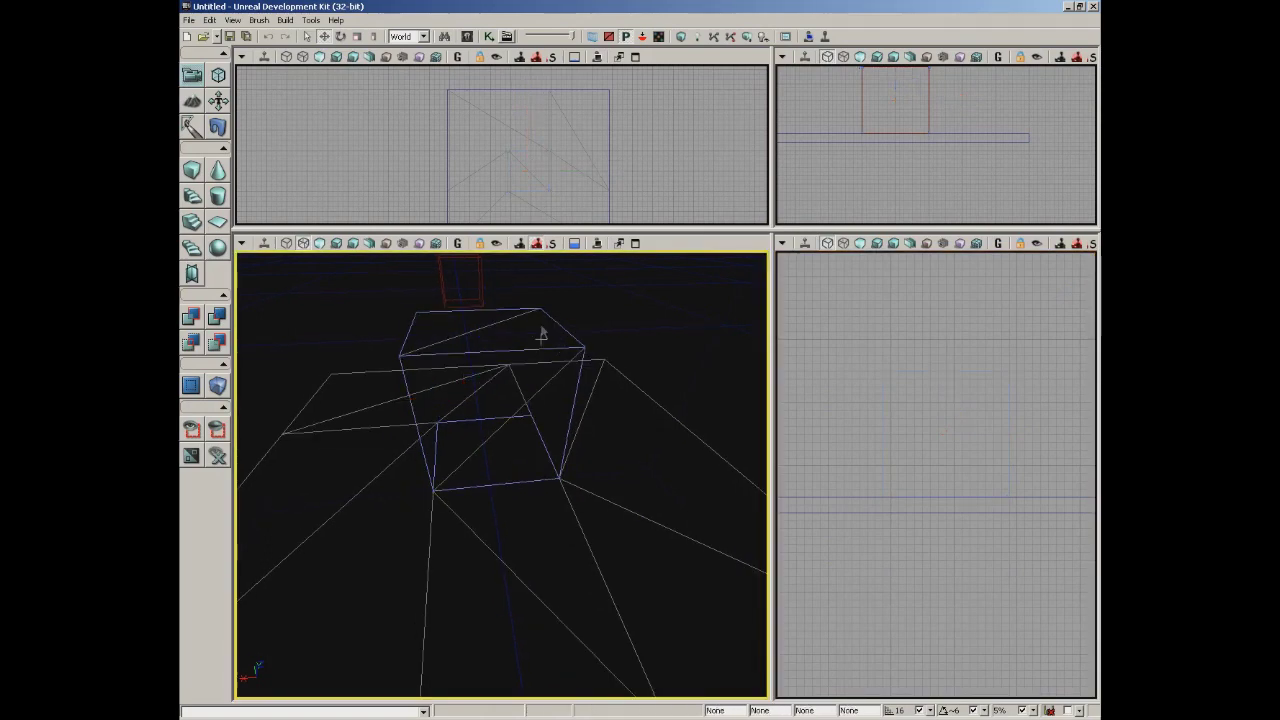
{"action": "left_click", "coordinate": [286, 21]}
{"action": "left_click", "coordinate": [289, 38]}
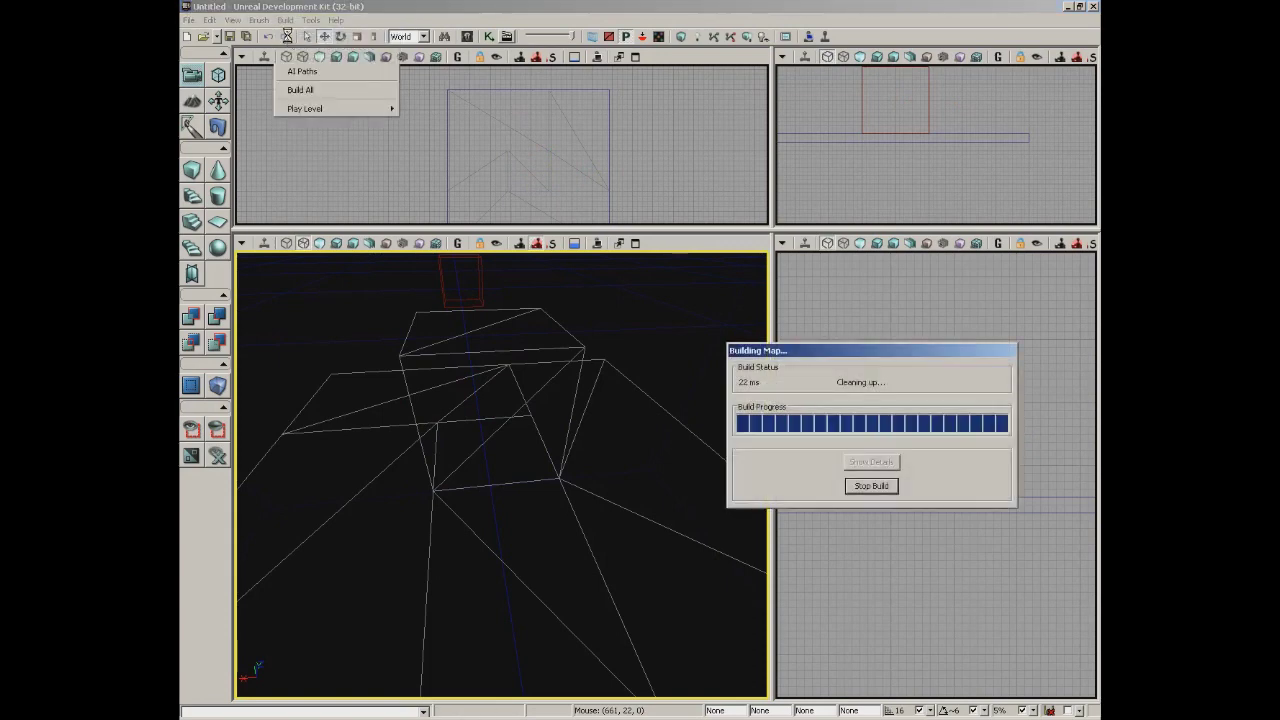
{"action": "left_click", "coordinate": [995, 310]}
{"action": "mouse_move", "coordinate": [649, 477]}
{"action": "right_mouse_down"}
{"action": "mouse_move", "coordinate": [555, 451]}
{"action": "mouse_move", "coordinate": [554, 489]}
{"action": "mouse_move", "coordinate": [557, 380]}
{"action": "right_mouse_up"}
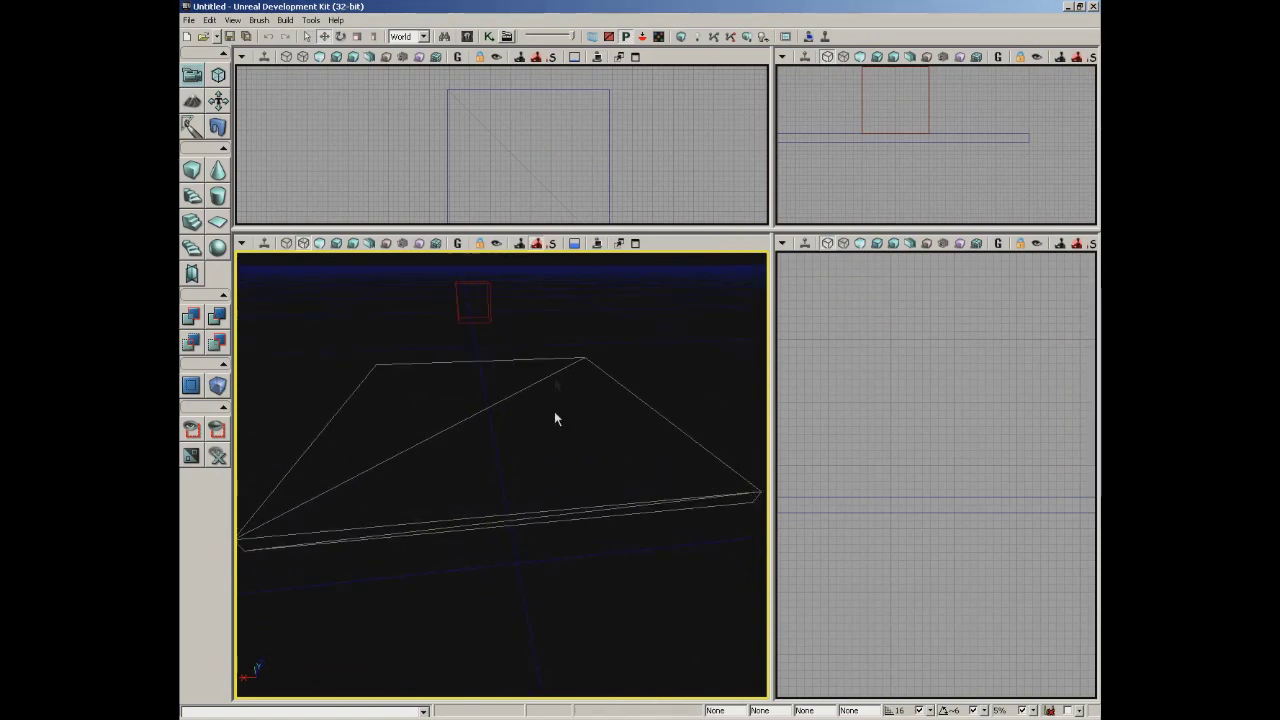
Select the builder brush and move it back along Y so it stands over the floor slab.
{"action": "left_click", "coordinate": [486, 308]}
{"action": "left_click_drag", "start_coordinate": [920, 449], "coordinate": [790, 488]}
{"action": "left_click_drag", "start_coordinate": [1091, 487], "coordinate": [840, 492]}
{"action": "left_click_drag", "start_coordinate": [834, 569], "coordinate": [920, 546]}
{"action": "scroll", "coordinate": [945, 626], "scroll_direction": "up", "scroll_amount": 2}
{"action": "scroll", "coordinate": [944, 590], "scroll_direction": "up", "scroll_amount": 1}
{"action": "left_click_drag", "start_coordinate": [943, 471], "coordinate": [937, 474]}
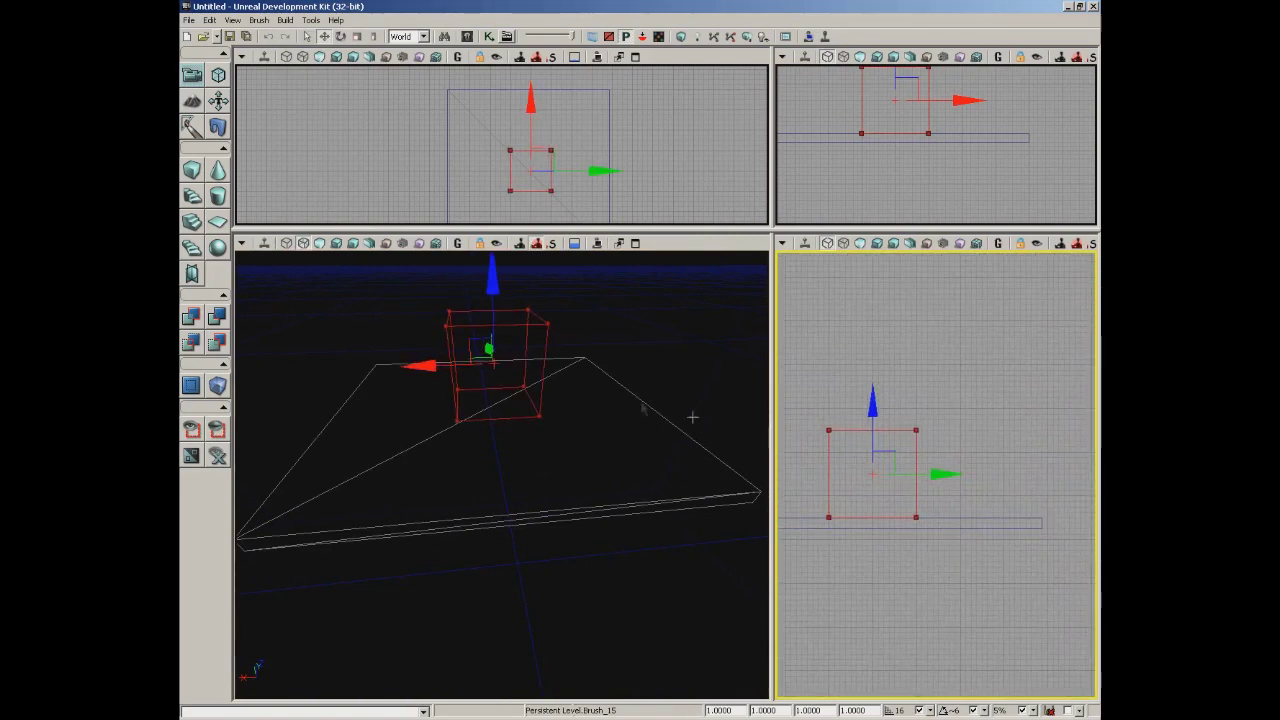
Add the cube as a special brush with Semi-Solid solidity, and move the builder brush aside along X.
{"action": "left_click", "coordinate": [286, 21]}
{"action": "mouse_move", "coordinate": [259, 21]}
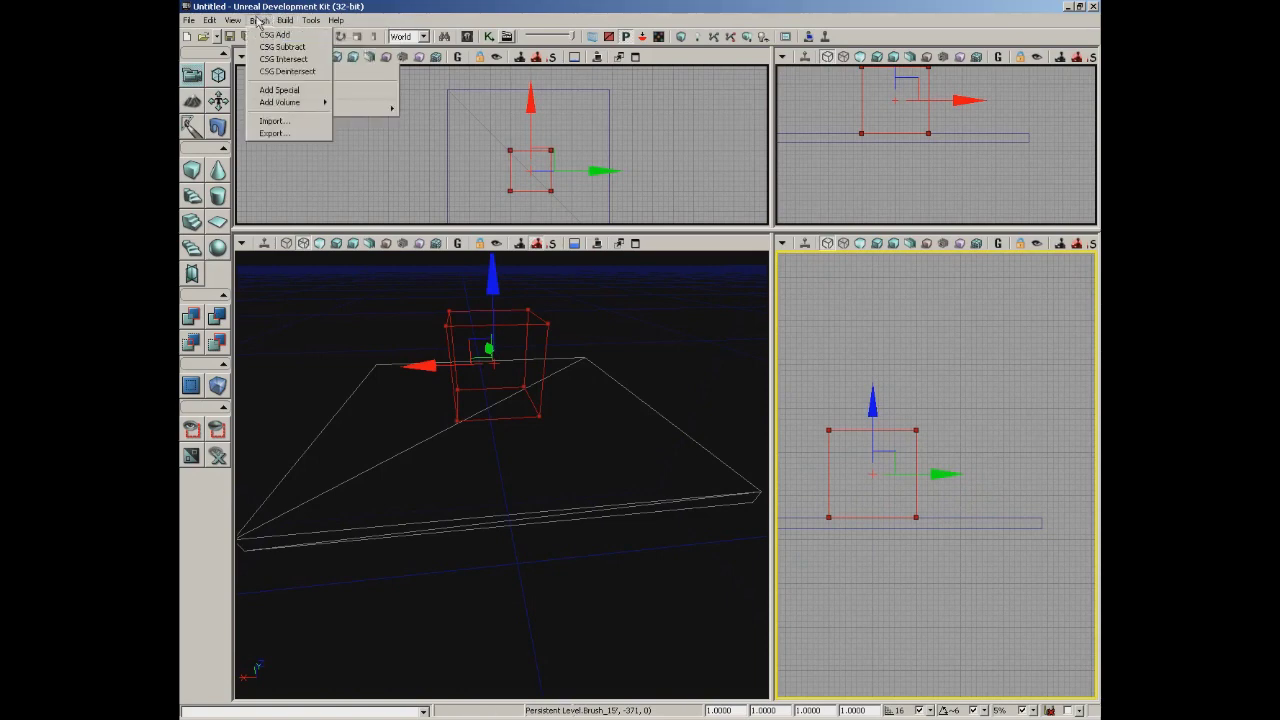
{"action": "left_click", "coordinate": [279, 89]}
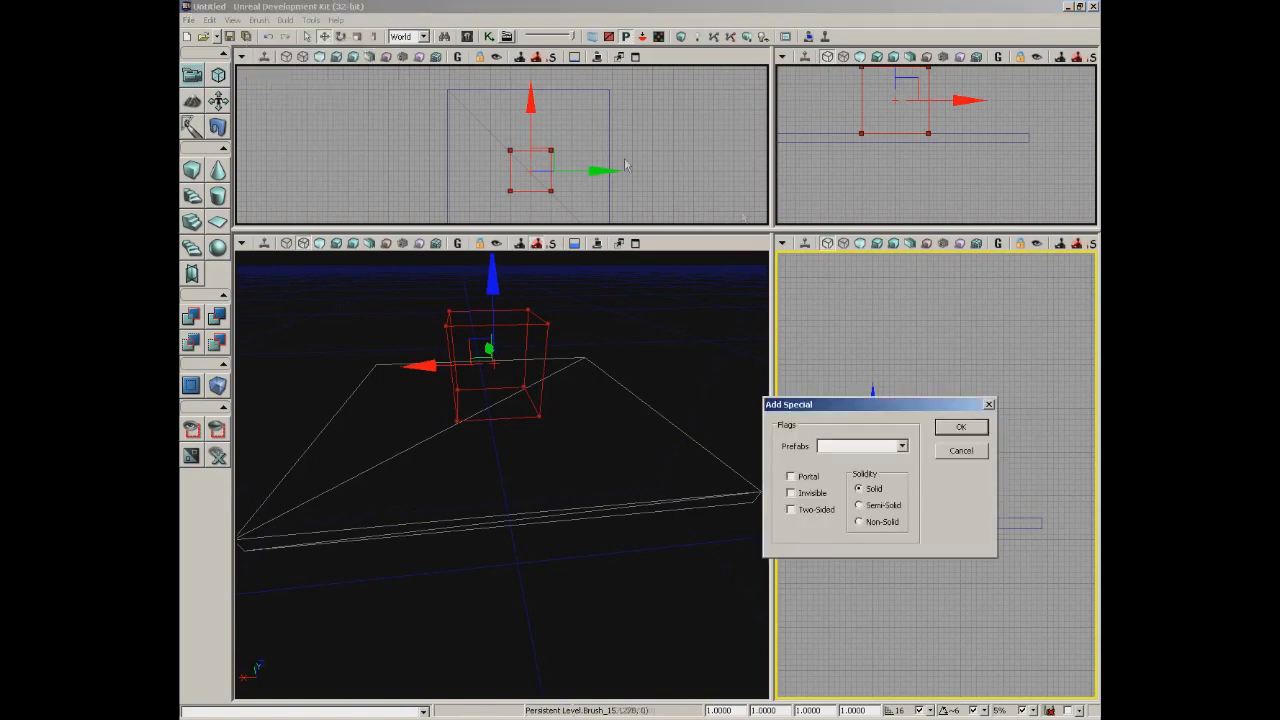
{"action": "left_click", "coordinate": [877, 509]}
{"action": "left_click", "coordinate": [959, 429]}
{"action": "mouse_move", "coordinate": [691, 440]}
{"action": "left_mouse_down"}
{"action": "mouse_move", "coordinate": [693, 344]}
{"action": "mouse_move", "coordinate": [680, 367]}
{"action": "mouse_move", "coordinate": [651, 363]}
{"action": "mouse_move", "coordinate": [489, 514]}
{"action": "left_mouse_up"}
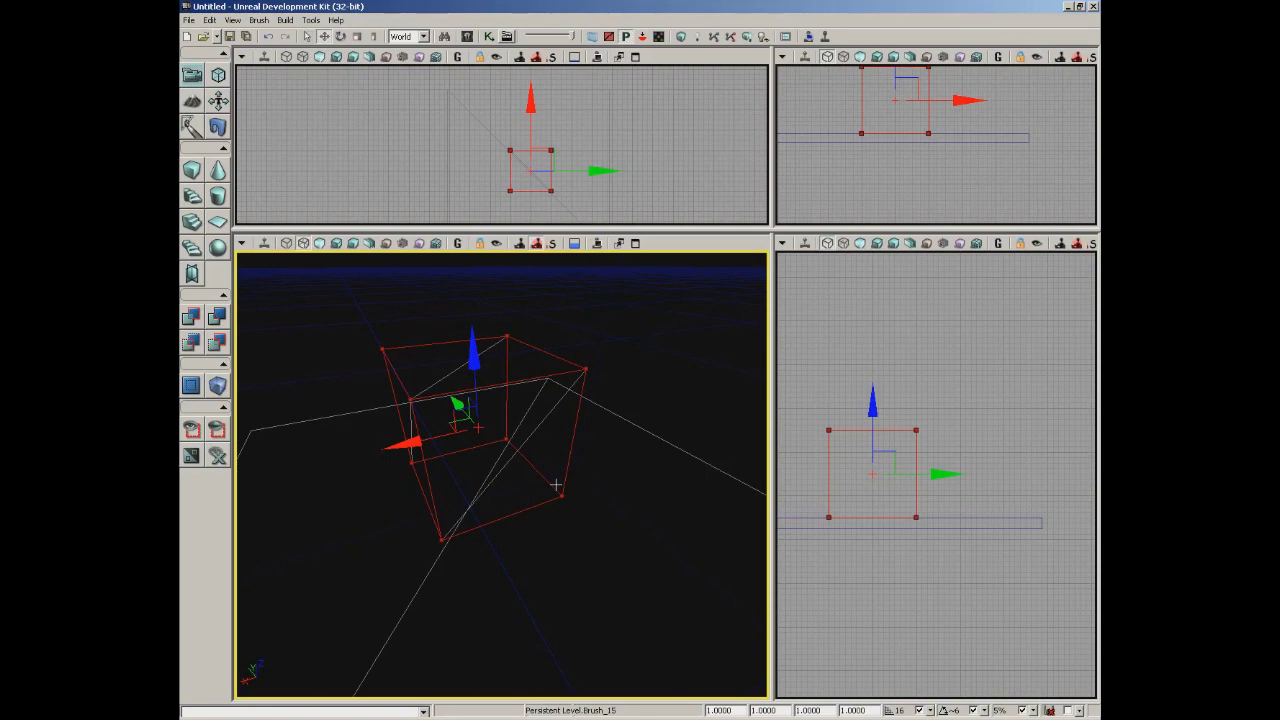
{"action": "left_click_drag", "start_coordinate": [400, 443], "coordinate": [632, 390]}
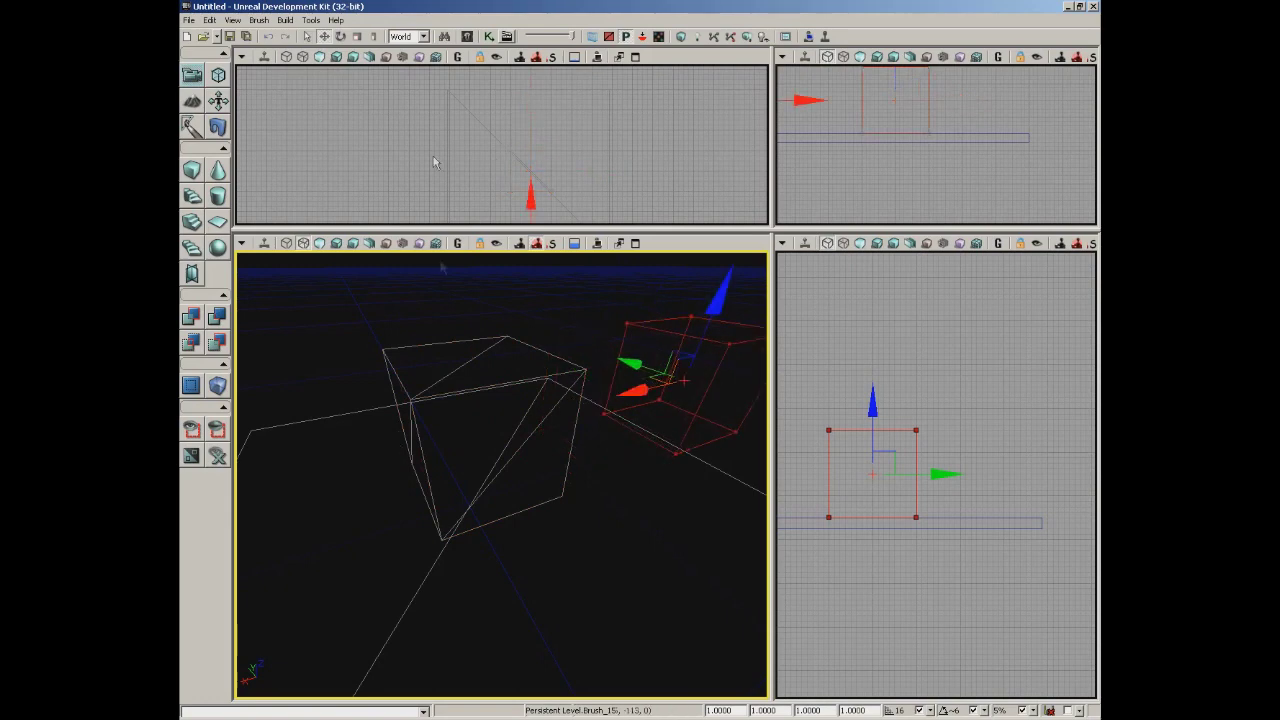
{"action": "left_click", "coordinate": [259, 20]}
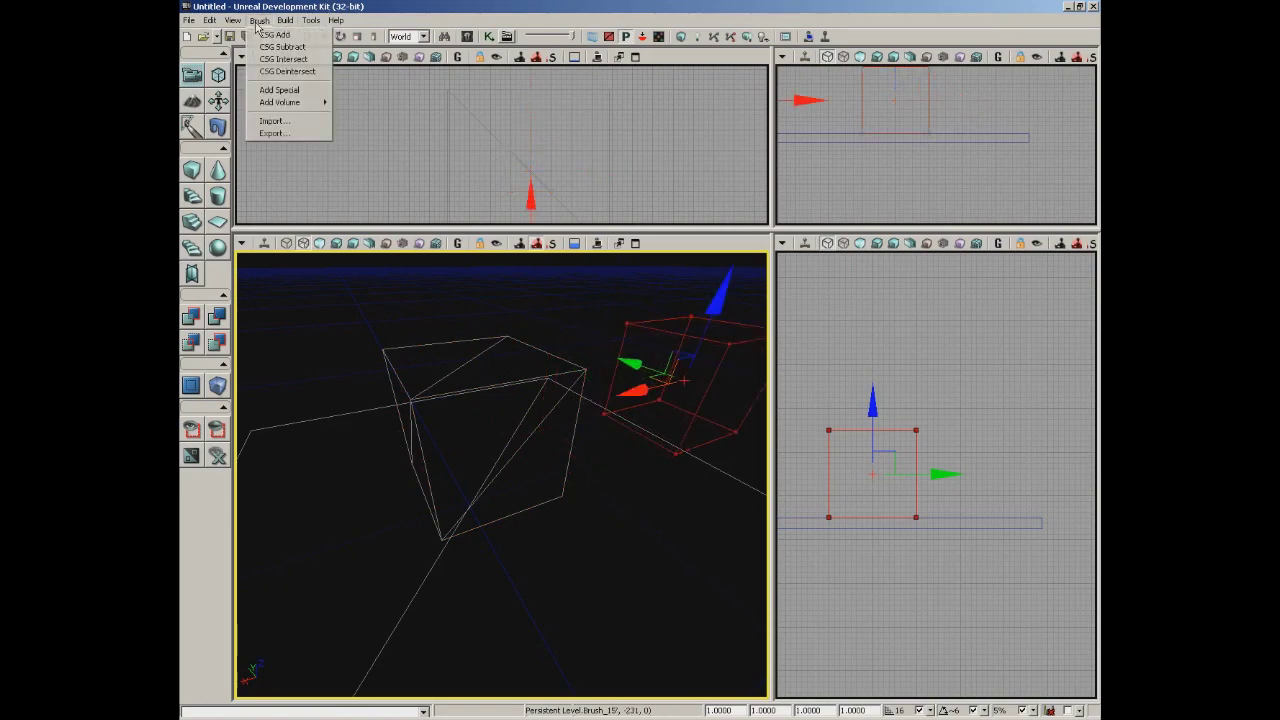
{"action": "left_click", "coordinate": [279, 89]}
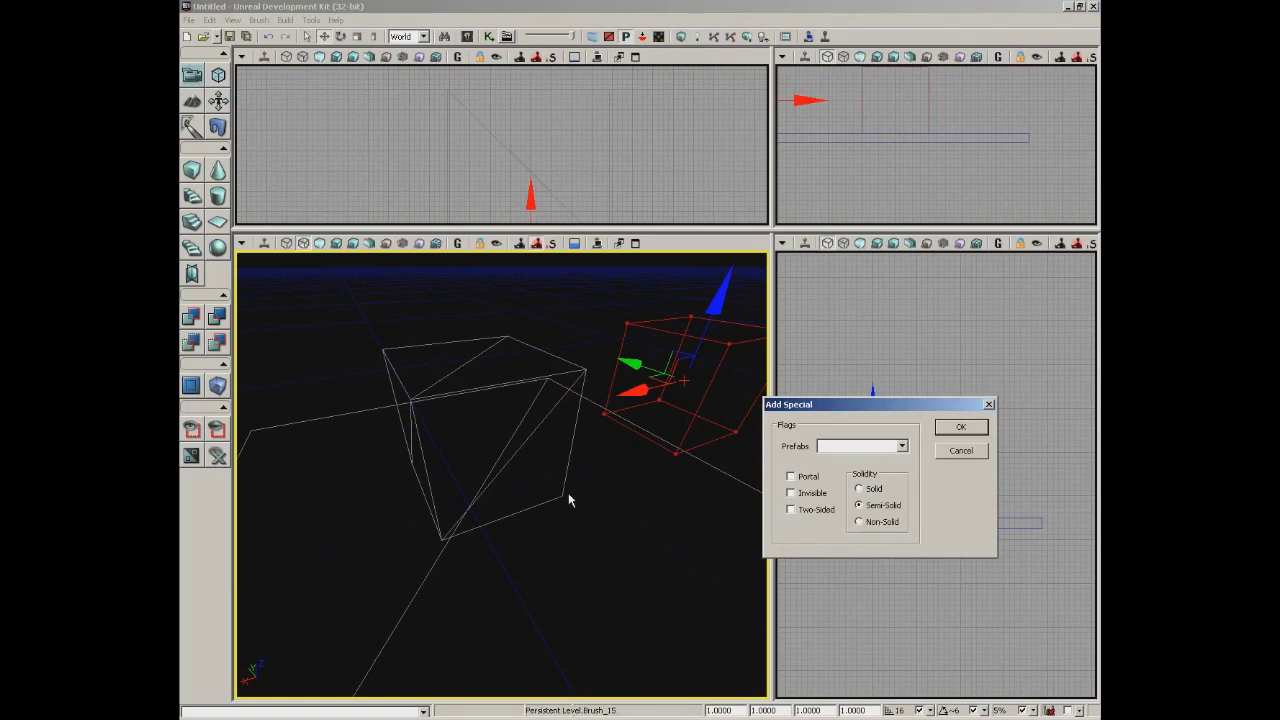
{"action": "left_click", "coordinate": [980, 451]}
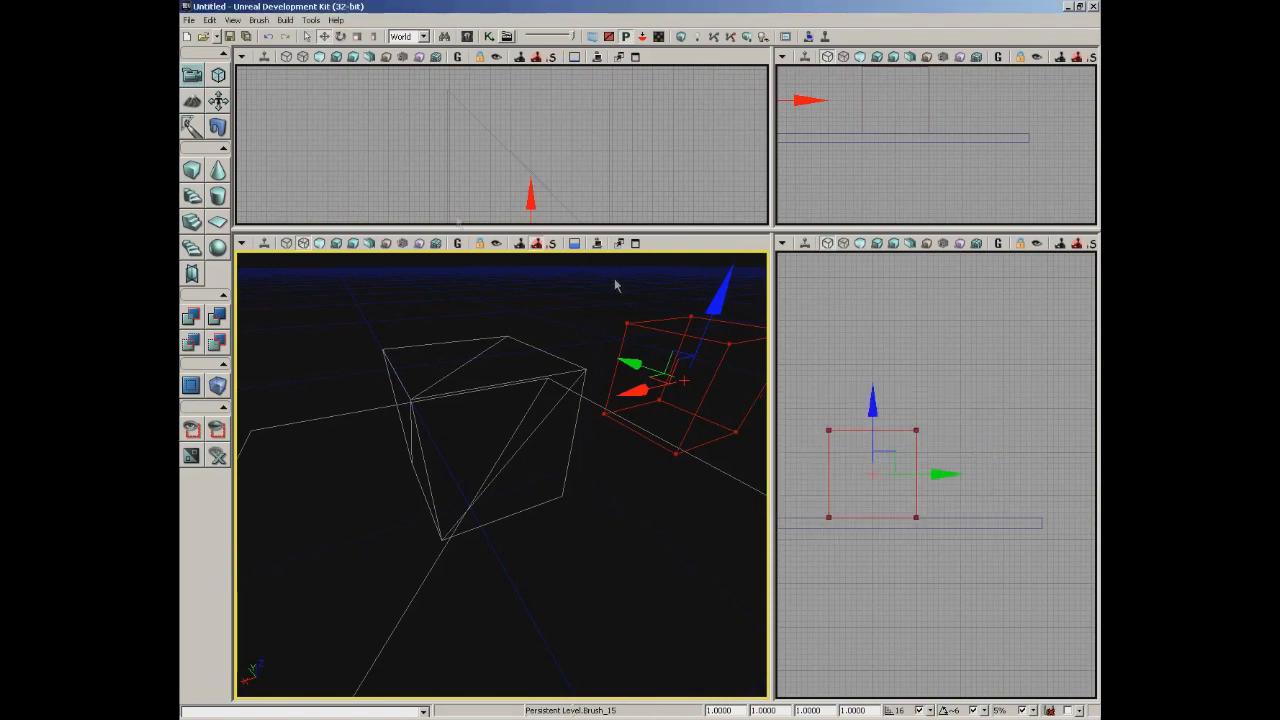
Start a new level with Additive geometry style, discarding the changes to the current untitled level.
{"action": "left_click", "coordinate": [188, 20]}
{"action": "left_click", "coordinate": [203, 38]}
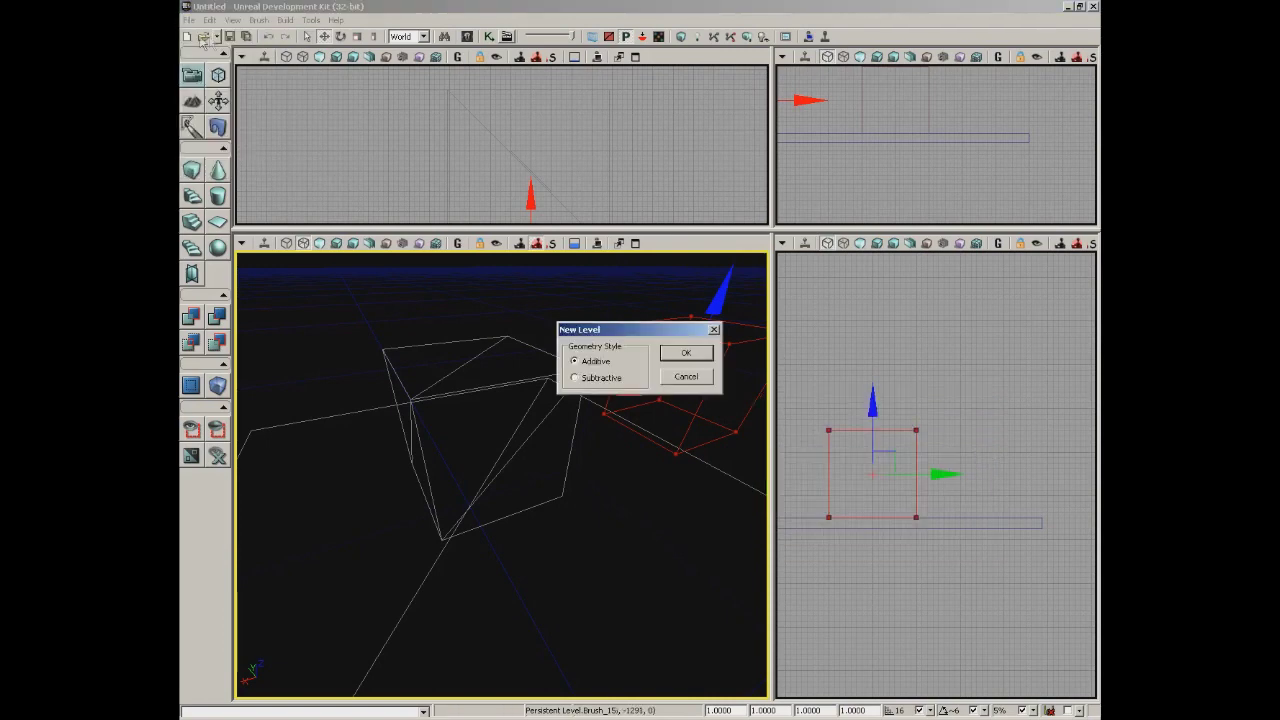
{"action": "left_click", "coordinate": [686, 353]}
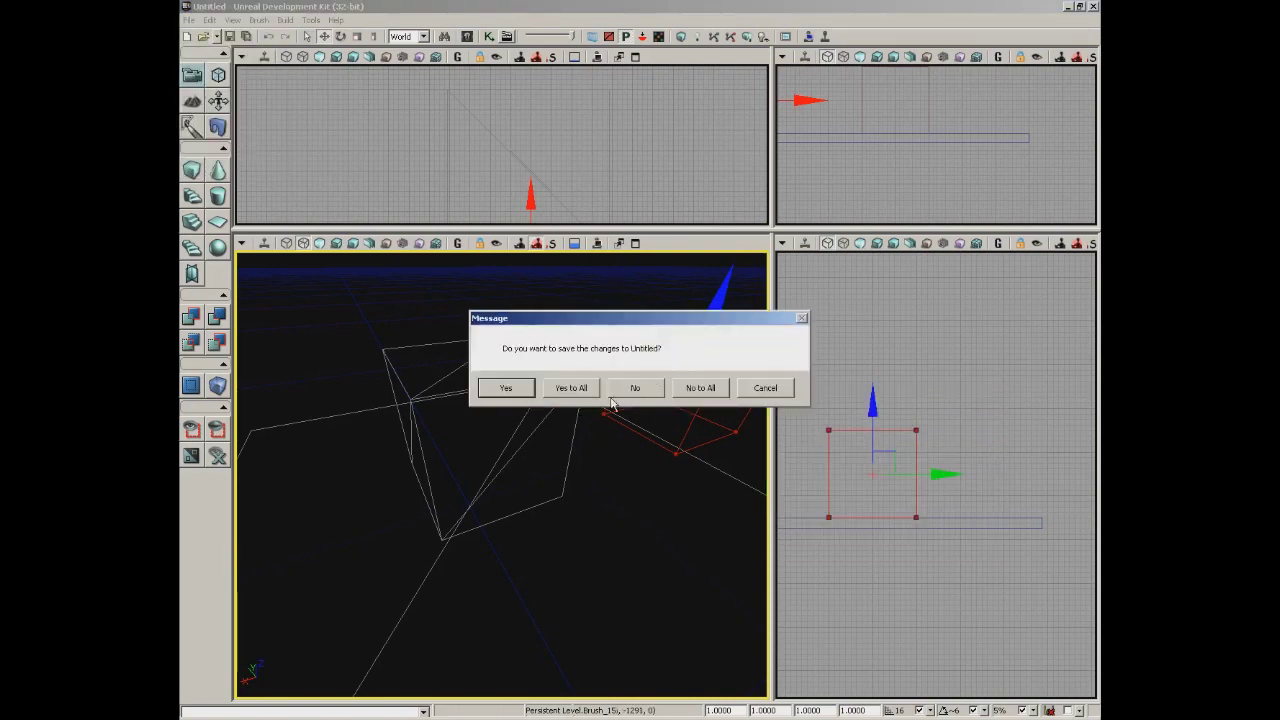
{"action": "left_click", "coordinate": [631, 392]}
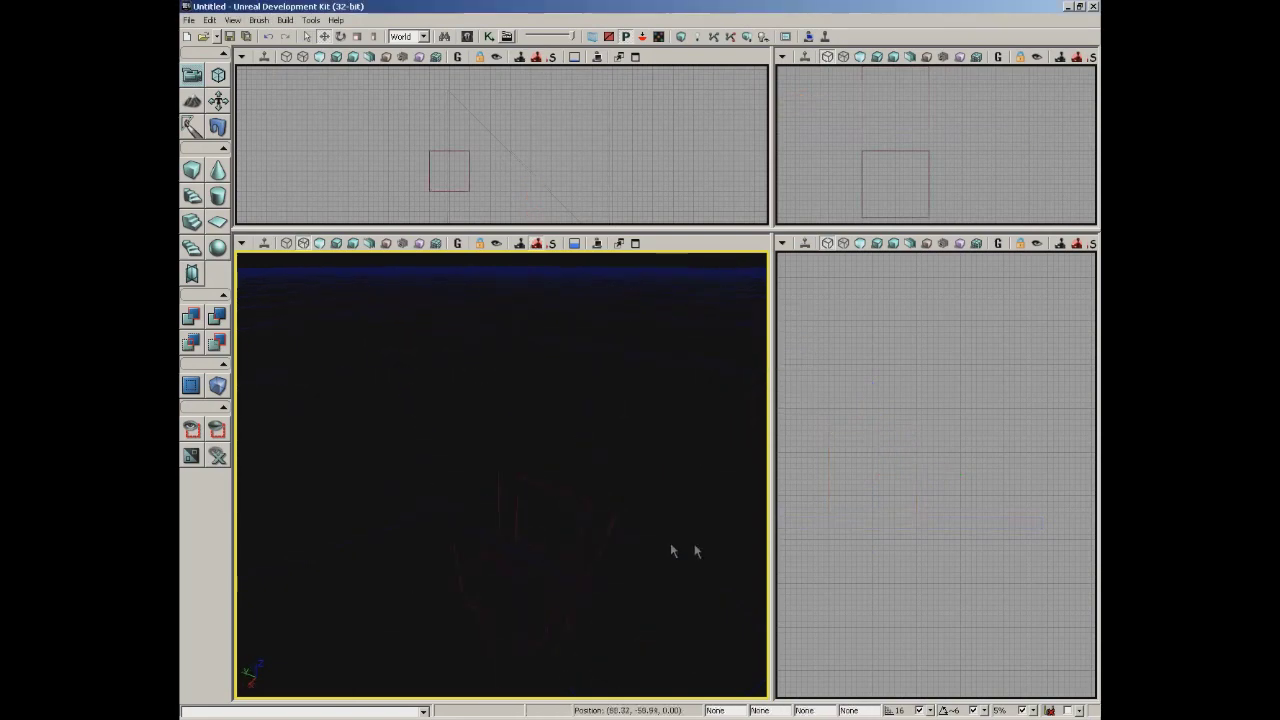
Import ColumnCore.ASE as the builder brush, with Merge Faces enabled and the Solid mesh option.
{"action": "left_click", "coordinate": [259, 20]}
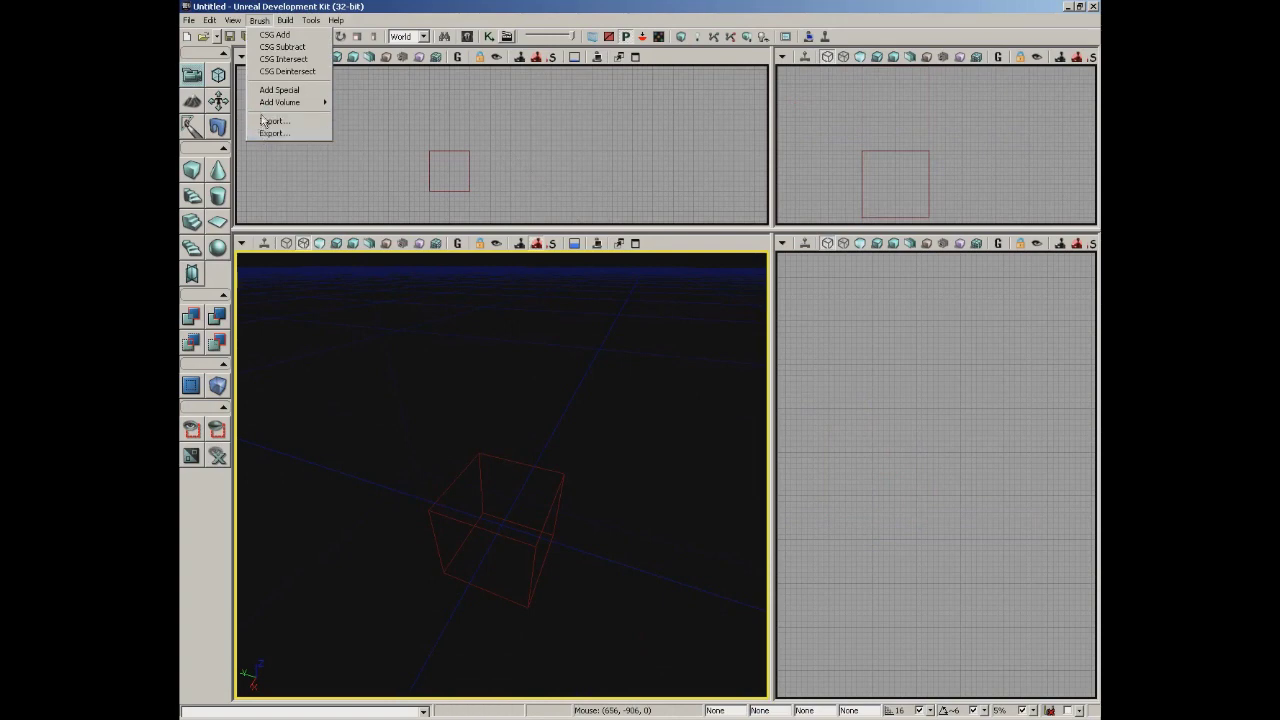
{"action": "mouse_move", "coordinate": [272, 108]}
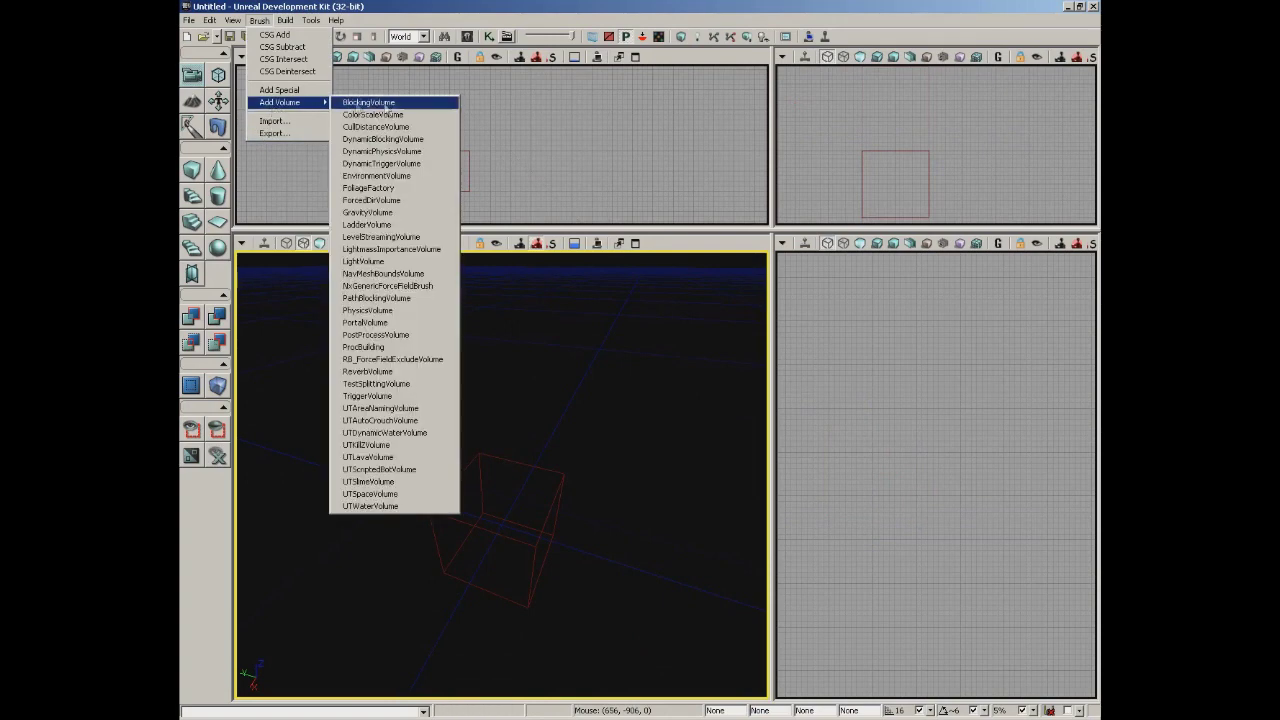
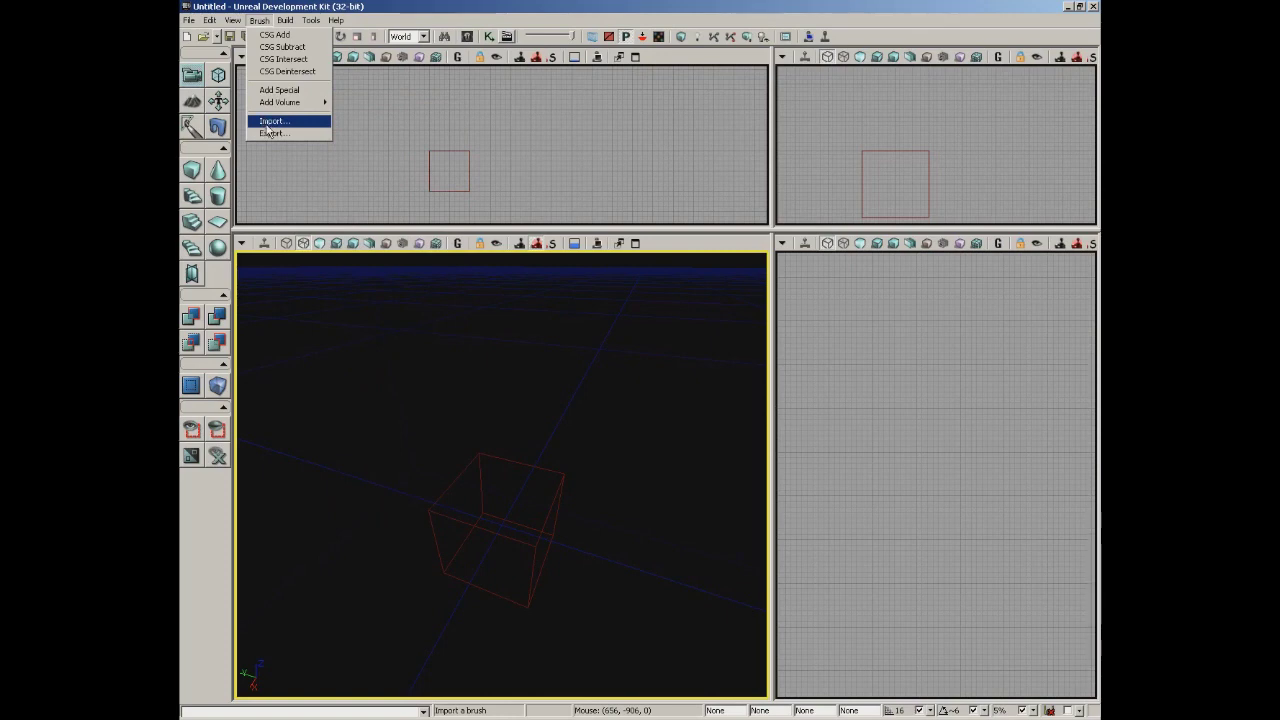
{"action": "left_click", "coordinate": [264, 124]}
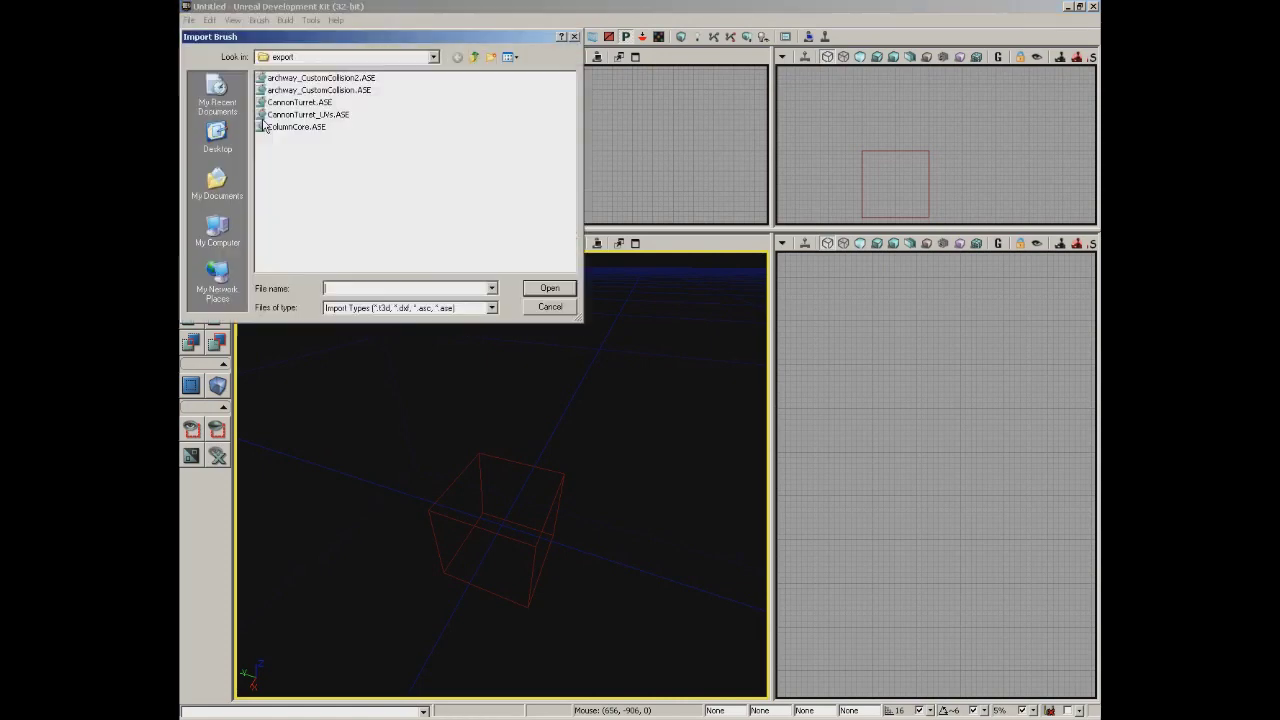
{"action": "left_click", "coordinate": [280, 127]}
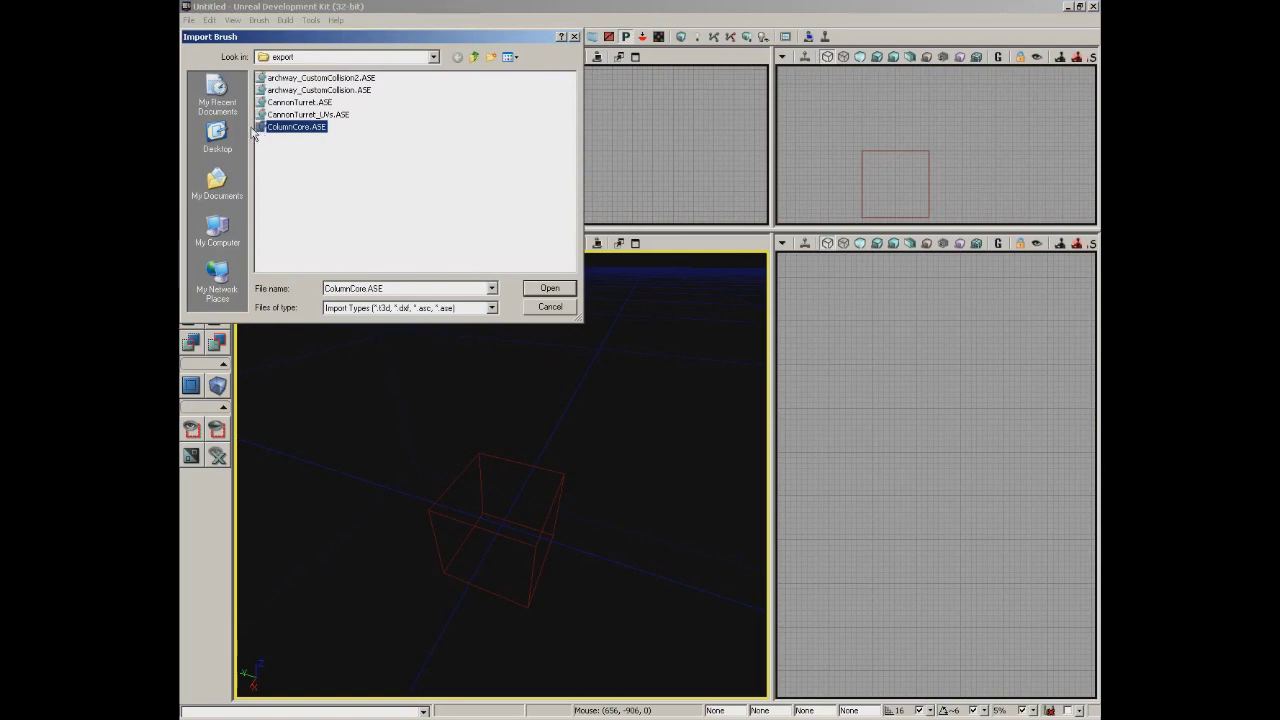
{"action": "left_click", "coordinate": [565, 290]}
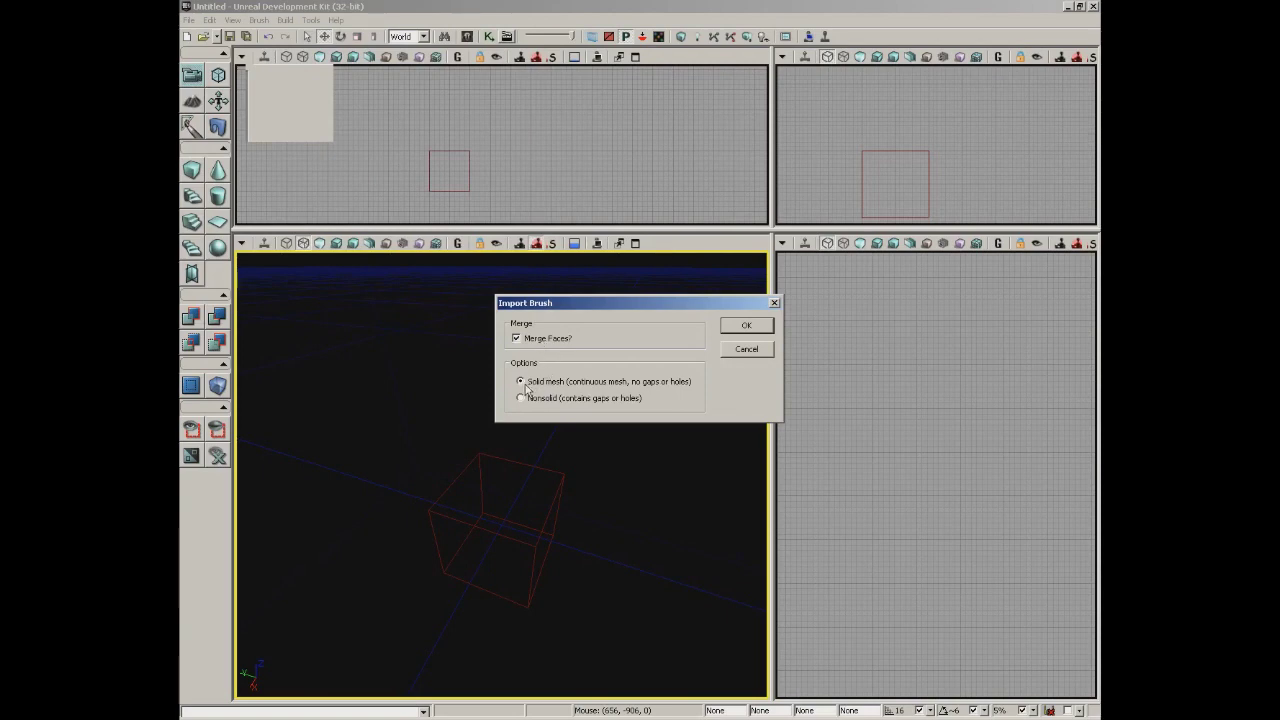
{"action": "left_click", "coordinate": [747, 327]}
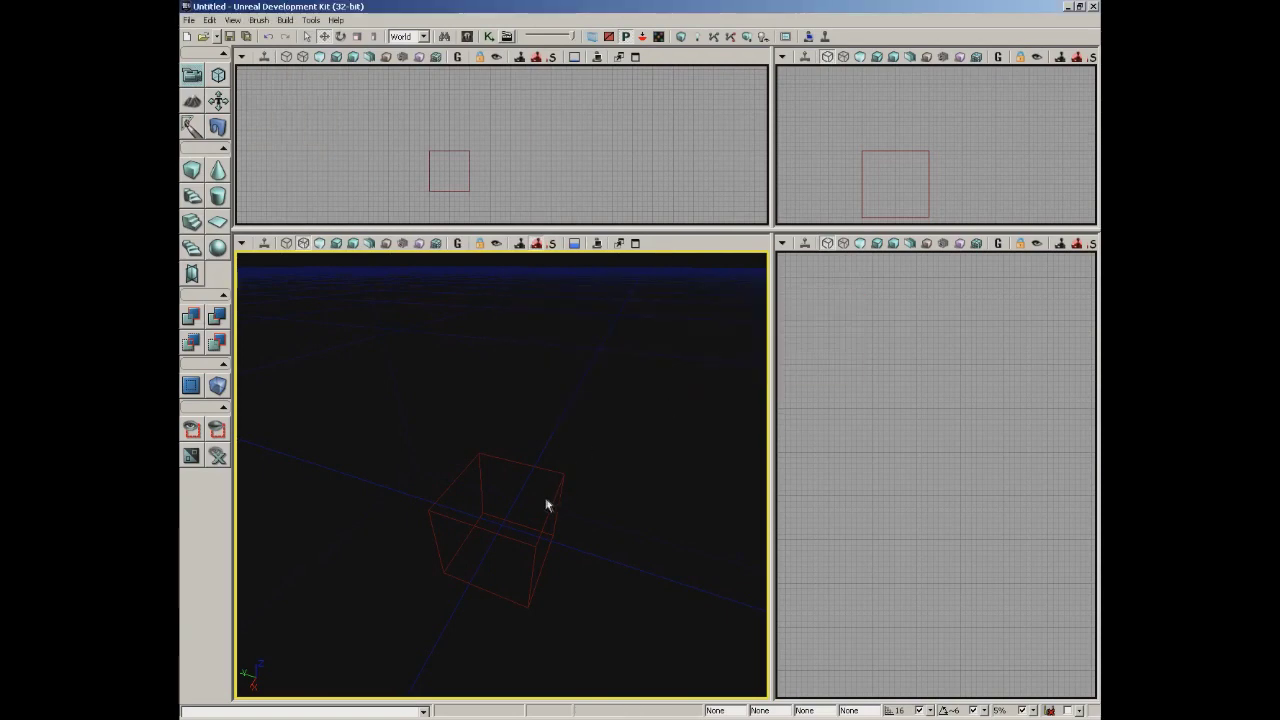
{"action": "mouse_move", "coordinate": [567, 478]}
{"action": "right_mouse_down"}
{"action": "mouse_move", "coordinate": [557, 406]}
{"action": "mouse_move", "coordinate": [574, 474]}
{"action": "mouse_move", "coordinate": [574, 417]}
{"action": "mouse_move", "coordinate": [567, 456]}
{"action": "right_mouse_up"}
{"action": "left_click_drag", "start_coordinate": [567, 456], "coordinate": [566, 428]}
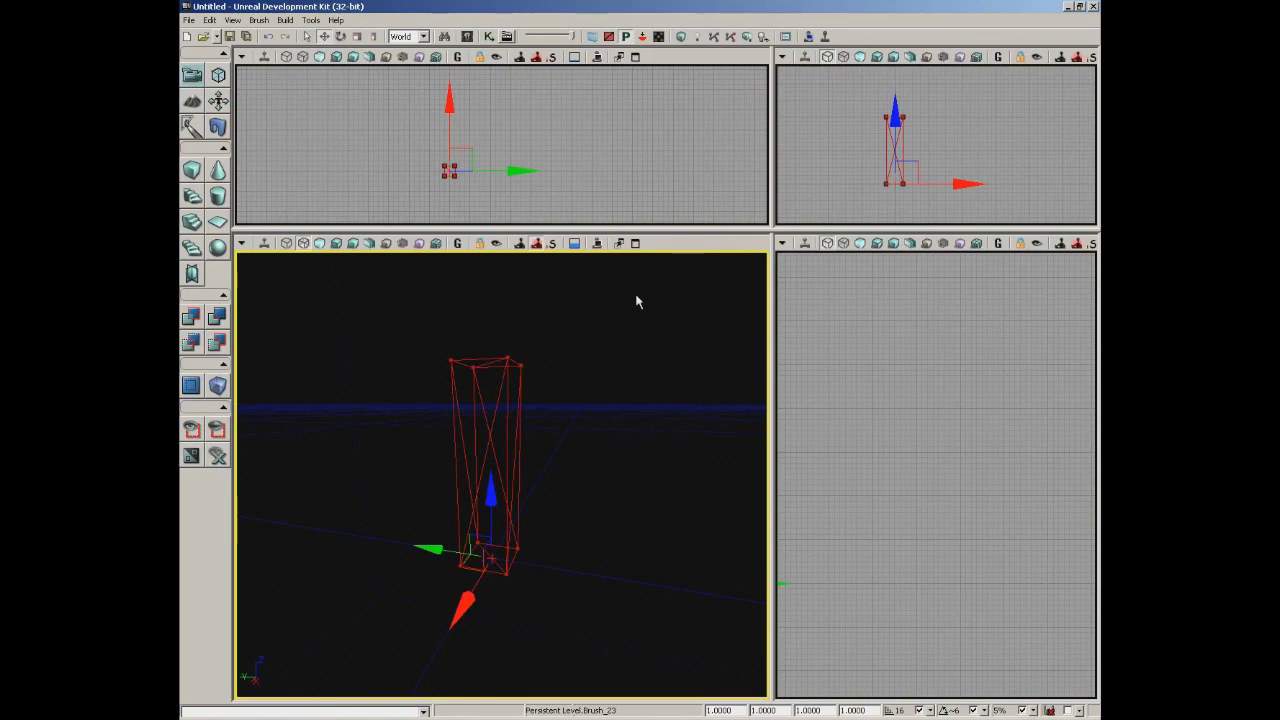
{"action": "left_click", "coordinate": [261, 22]}
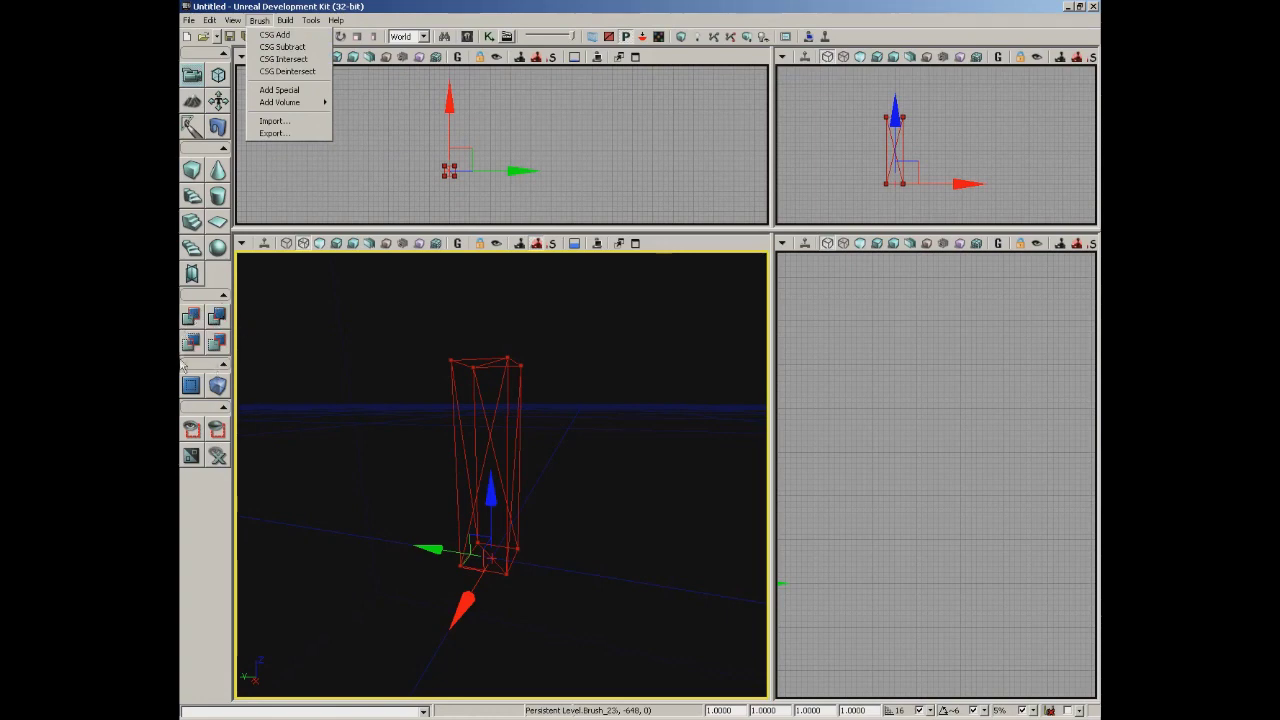
{"action": "left_click", "coordinate": [328, 370]}
{"action": "left_click_drag", "start_coordinate": [330, 372], "coordinate": [349, 386]}
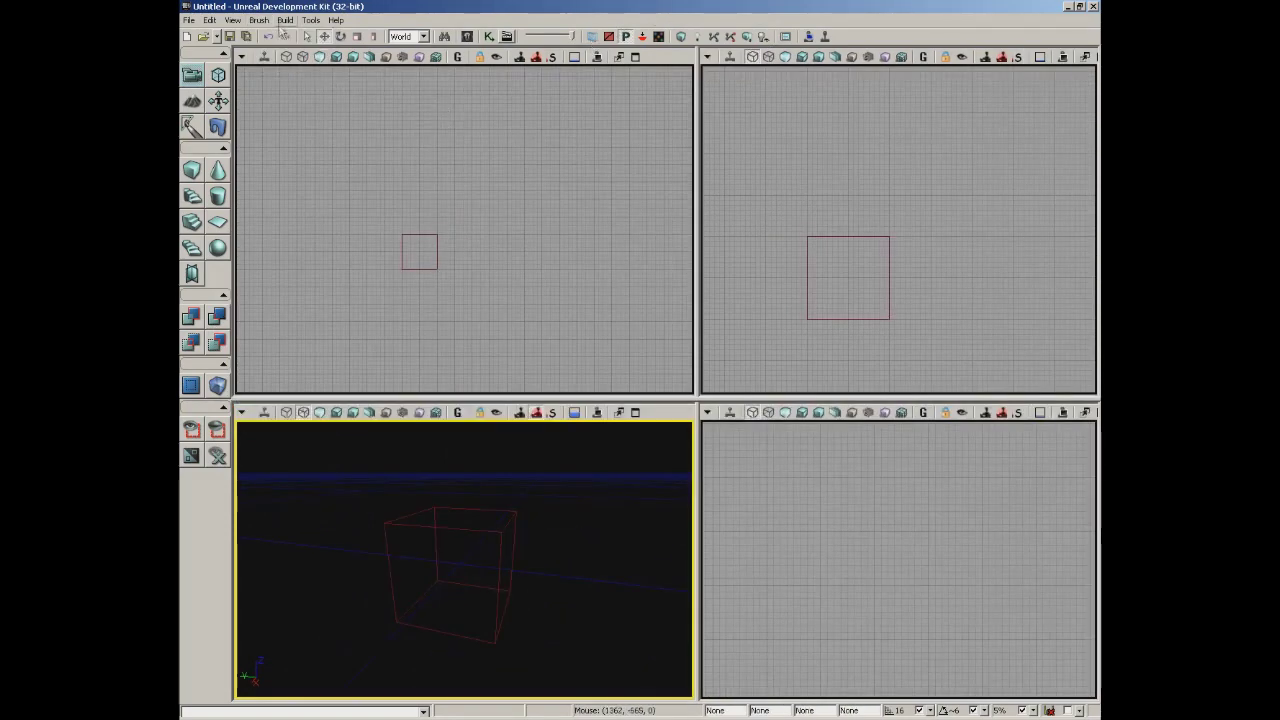
{"action": "left_click", "coordinate": [285, 20]}
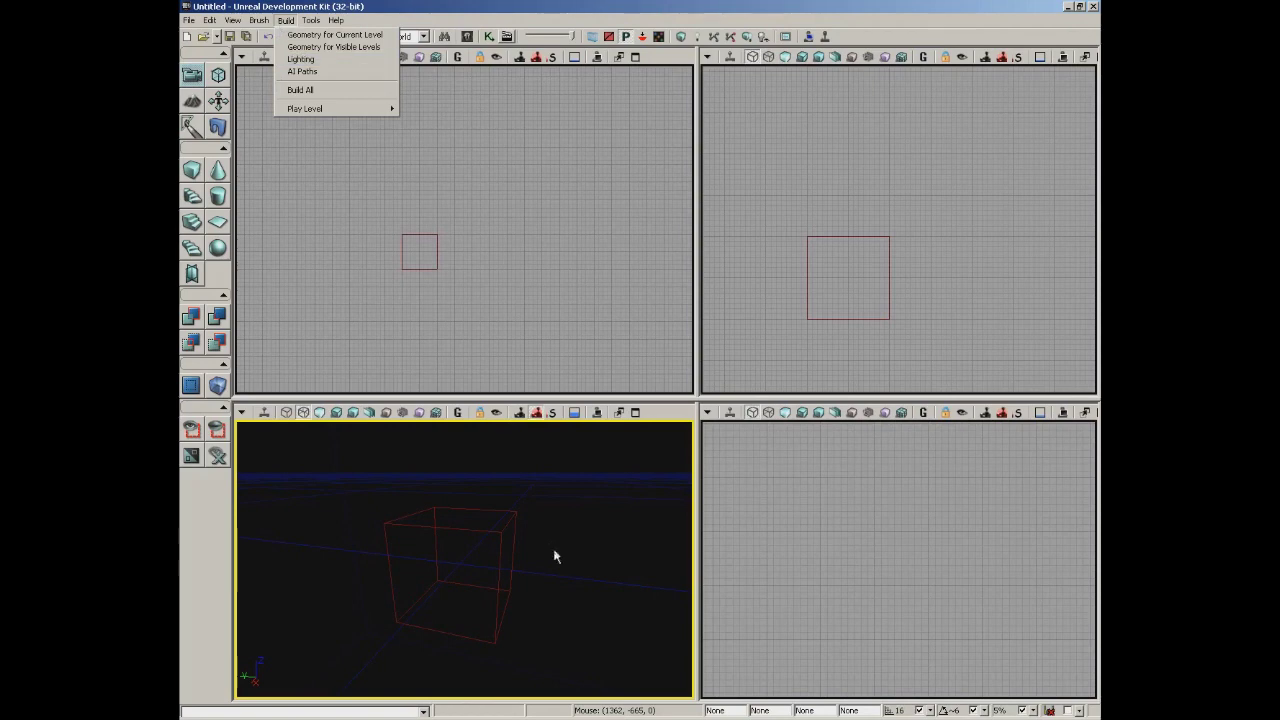
{"action": "mouse_move", "coordinate": [549, 500]}
{"action": "left_mouse_down"}
{"action": "mouse_move", "coordinate": [549, 523]}
{"action": "mouse_move", "coordinate": [544, 489]}
{"action": "left_mouse_up"}
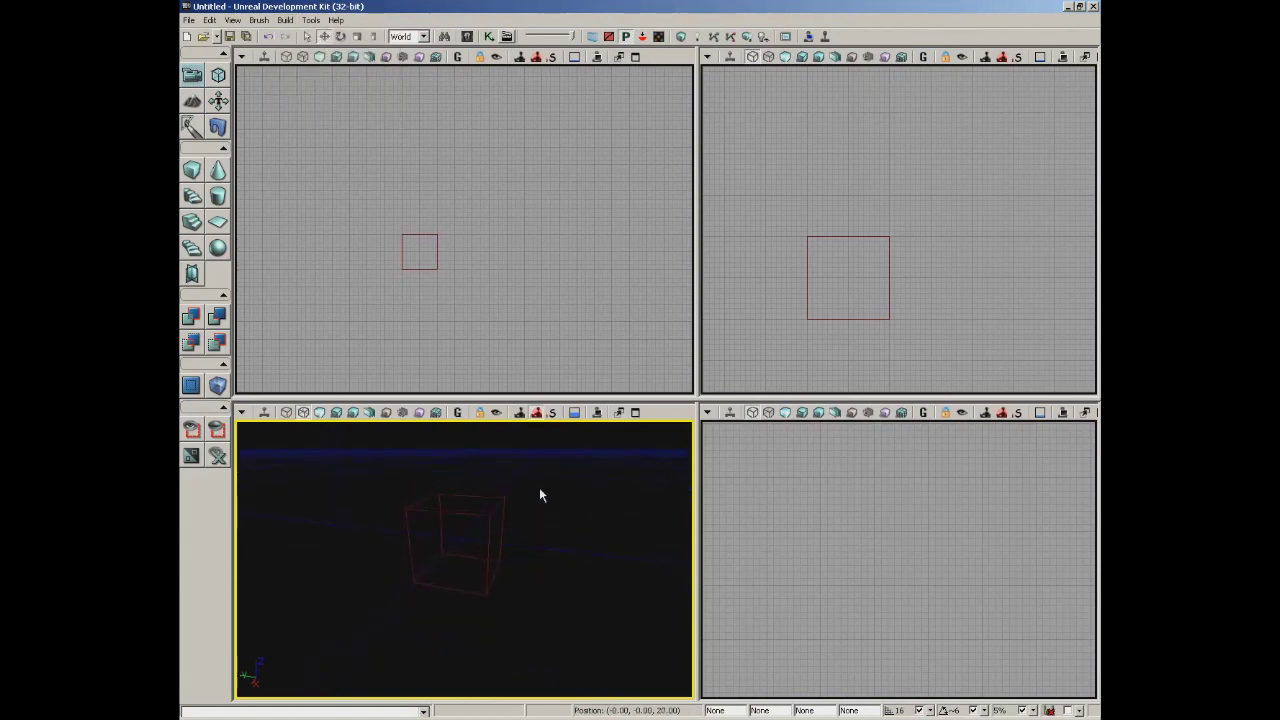
Rebuild the builder brush as a cube with X 1024, Y 1024 and Z 32.
{"action": "left_click", "coordinate": [480, 537]}
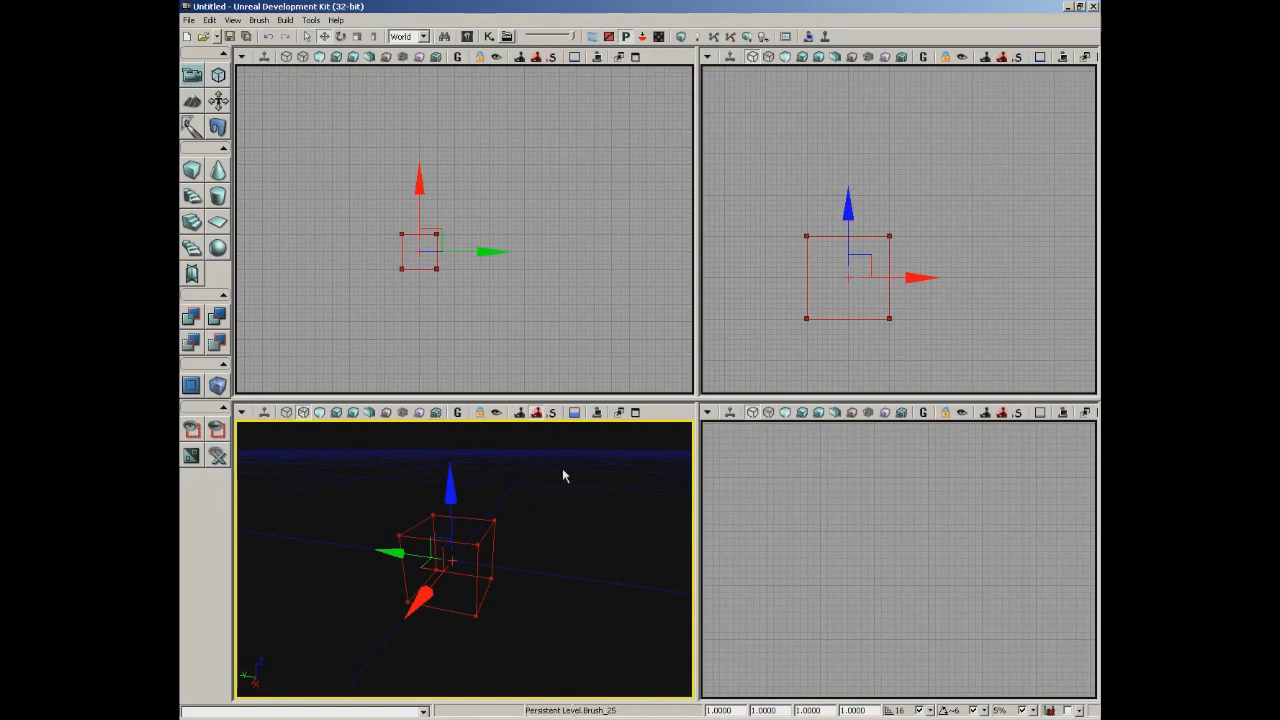
{"action": "right_click", "coordinate": [200, 175]}
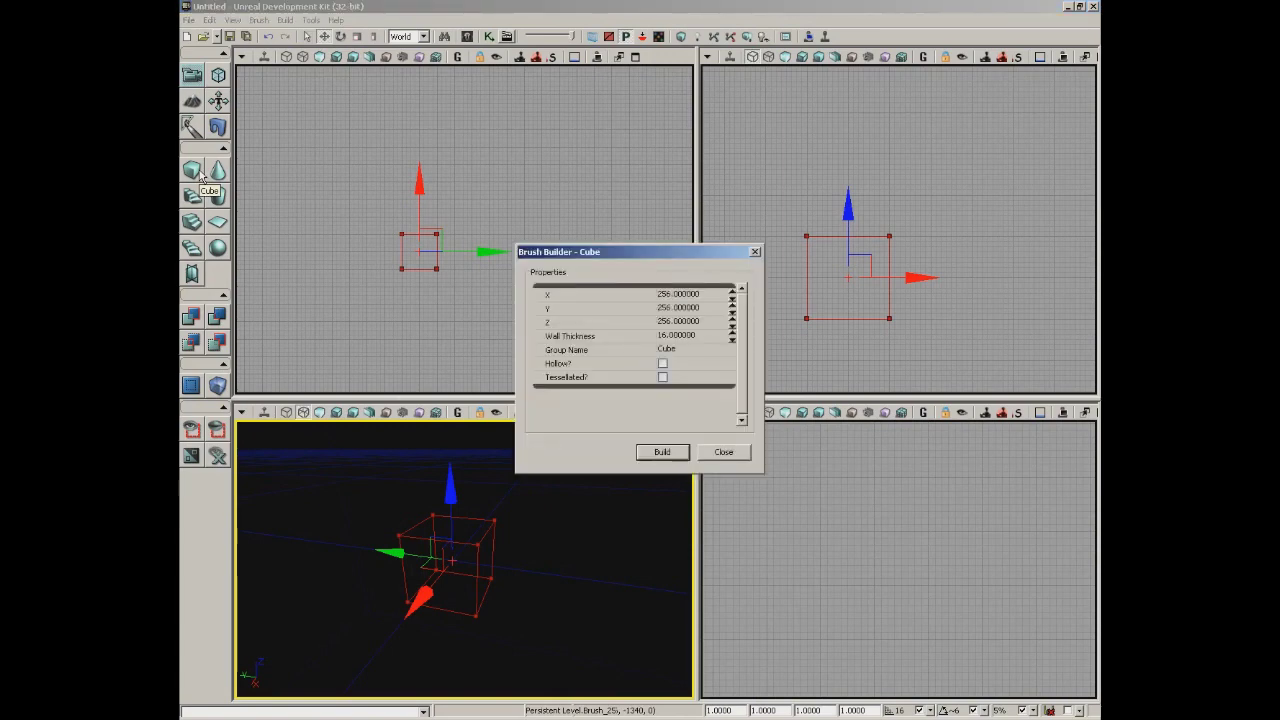
{"action": "left_click", "coordinate": [688, 295]}
{"action": "type", "text": "1024"}
{"action": "key", "text": "Tab"}
{"action": "type", "text": "10"}
{"action": "key", "text": "Tab"}
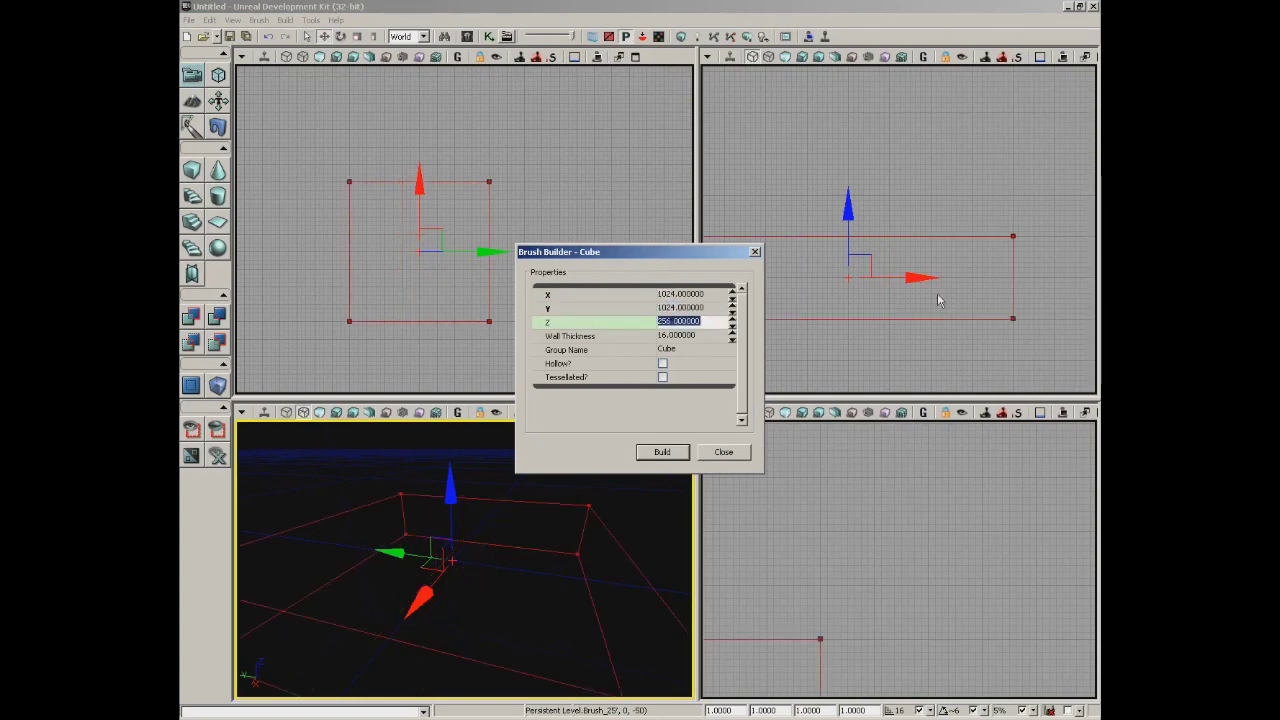
{"action": "type", "text": "32"}
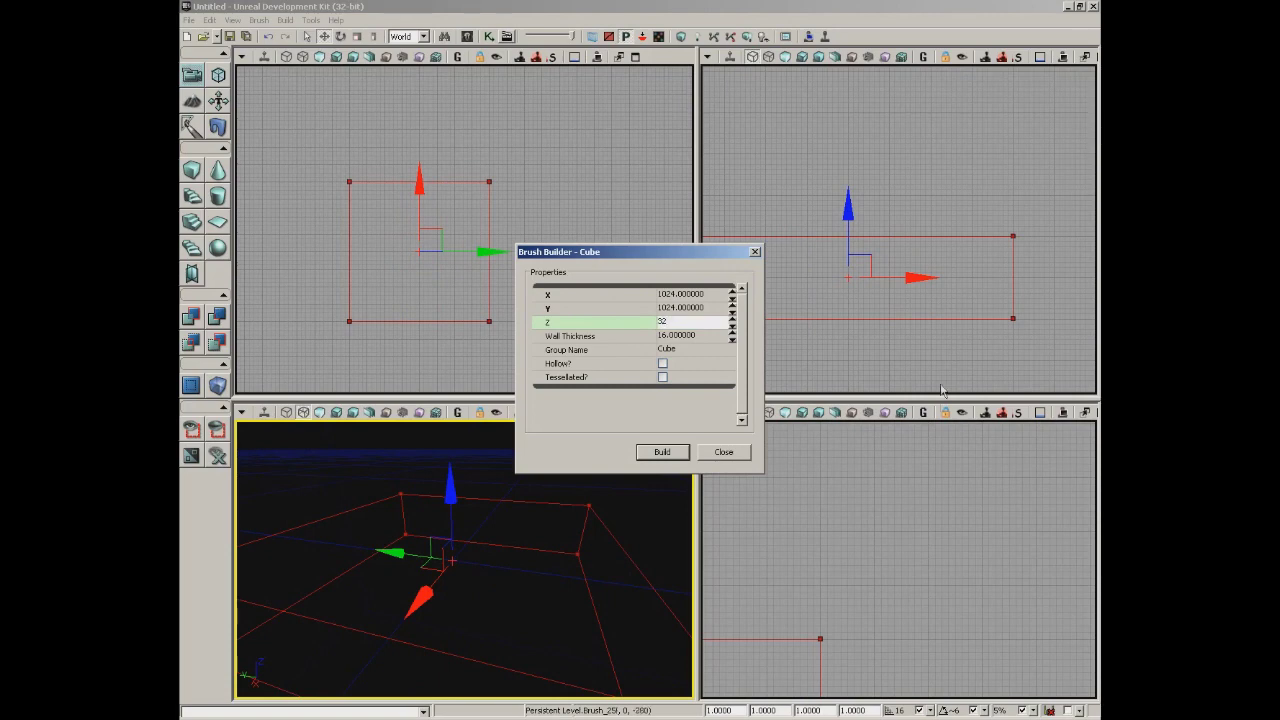
{"action": "left_click", "coordinate": [664, 455]}
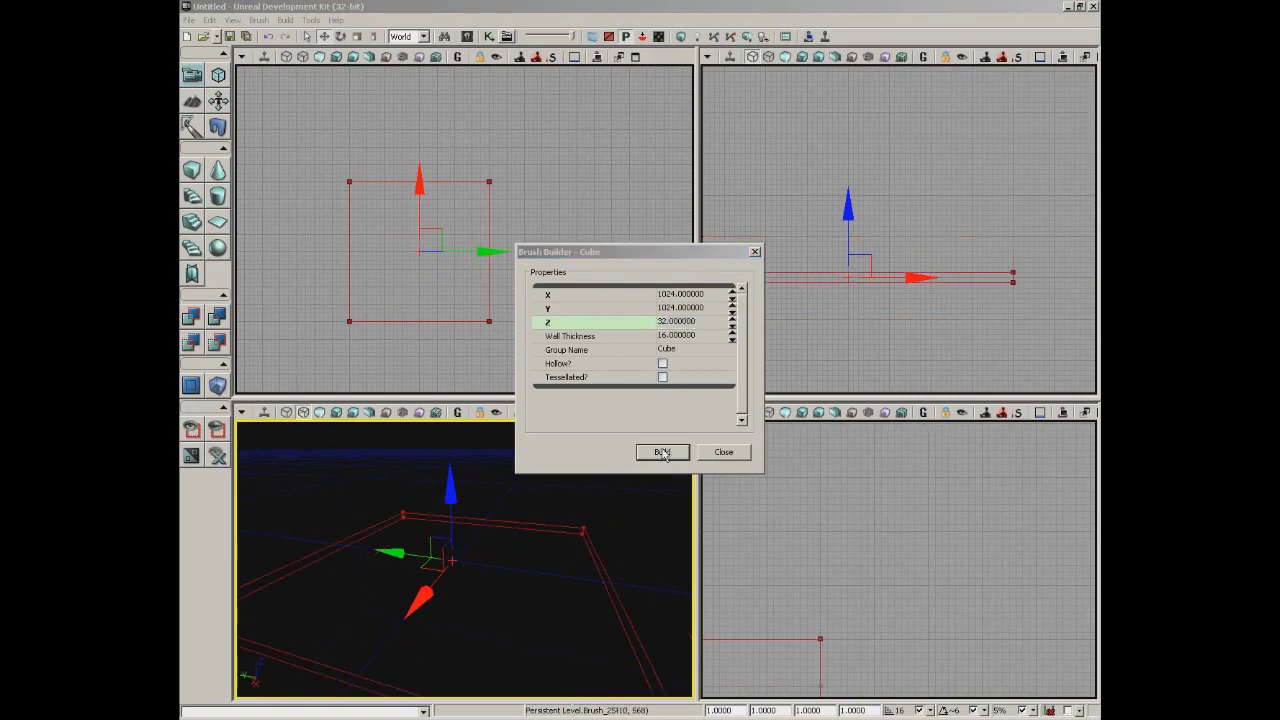
{"action": "left_click", "coordinate": [726, 454]}
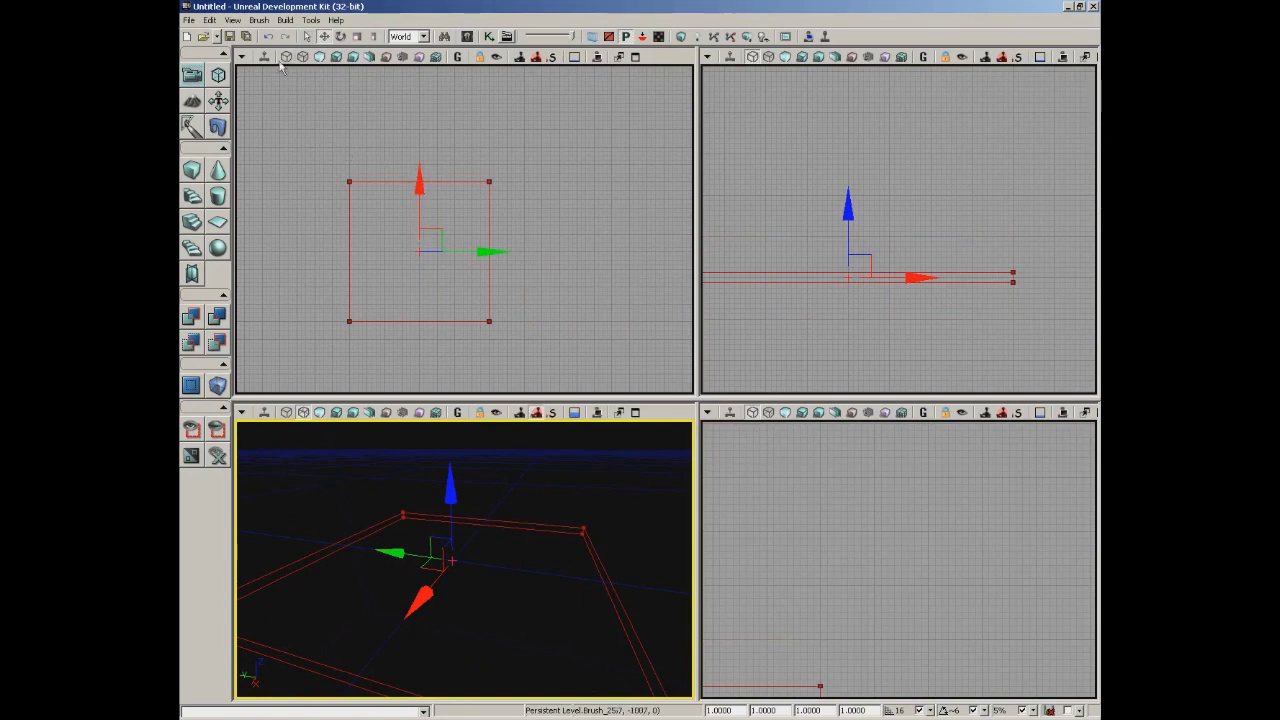
Add the flat slab to the level with CSG Add and set the perspective view to lit shading.
{"action": "left_click", "coordinate": [258, 20]}
{"action": "mouse_move", "coordinate": [285, 20]}
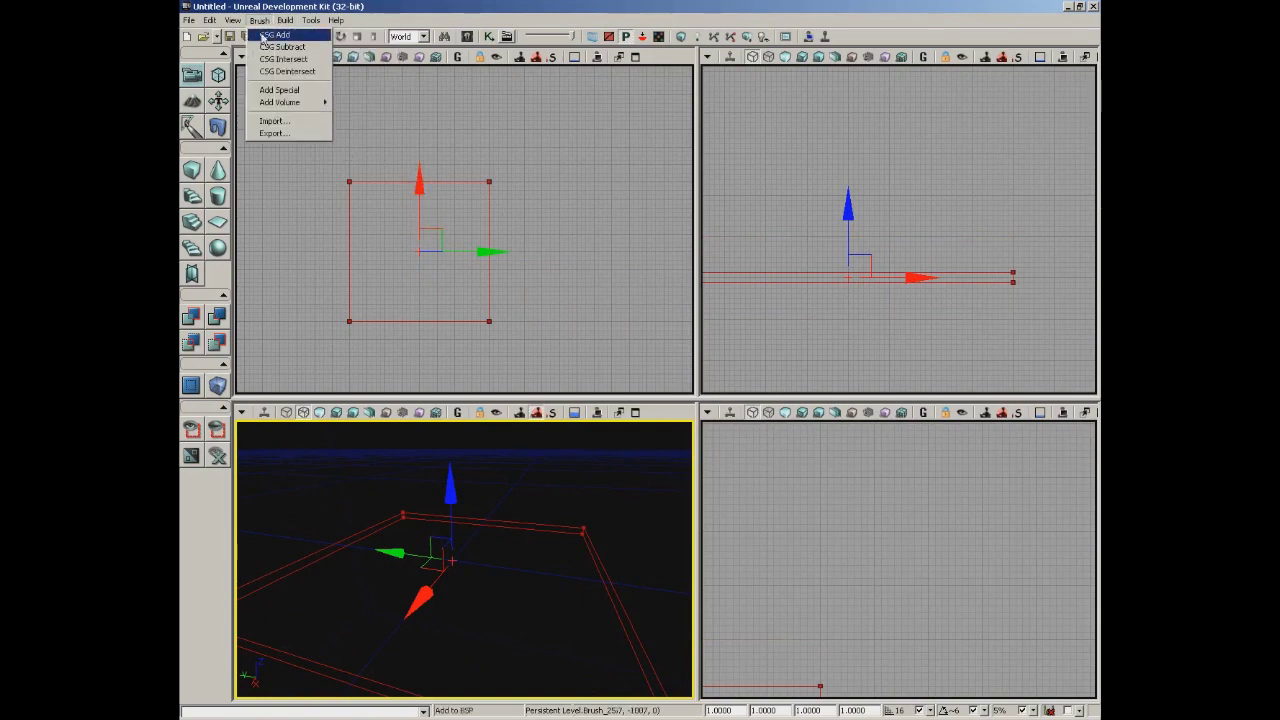
{"action": "left_click", "coordinate": [340, 200]}
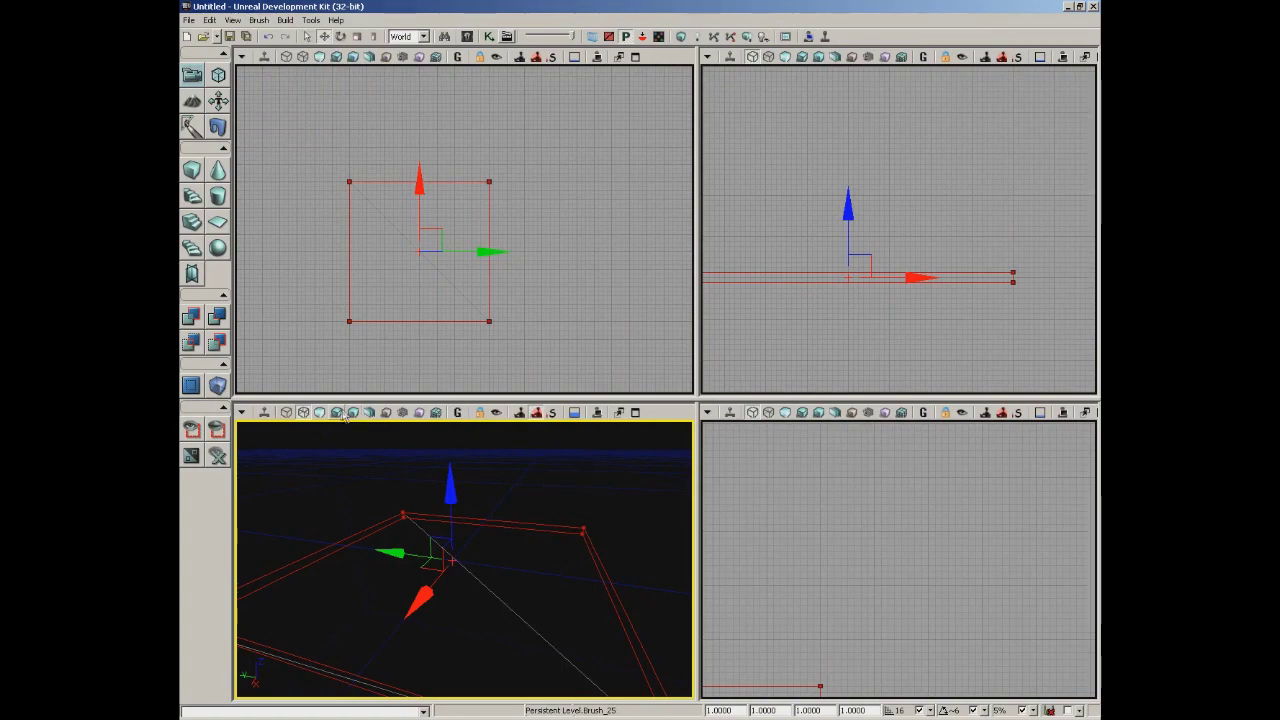
{"action": "left_click", "coordinate": [319, 412]}
{"action": "scroll", "coordinate": [572, 577], "scroll_direction": "up", "scroll_amount": 3}
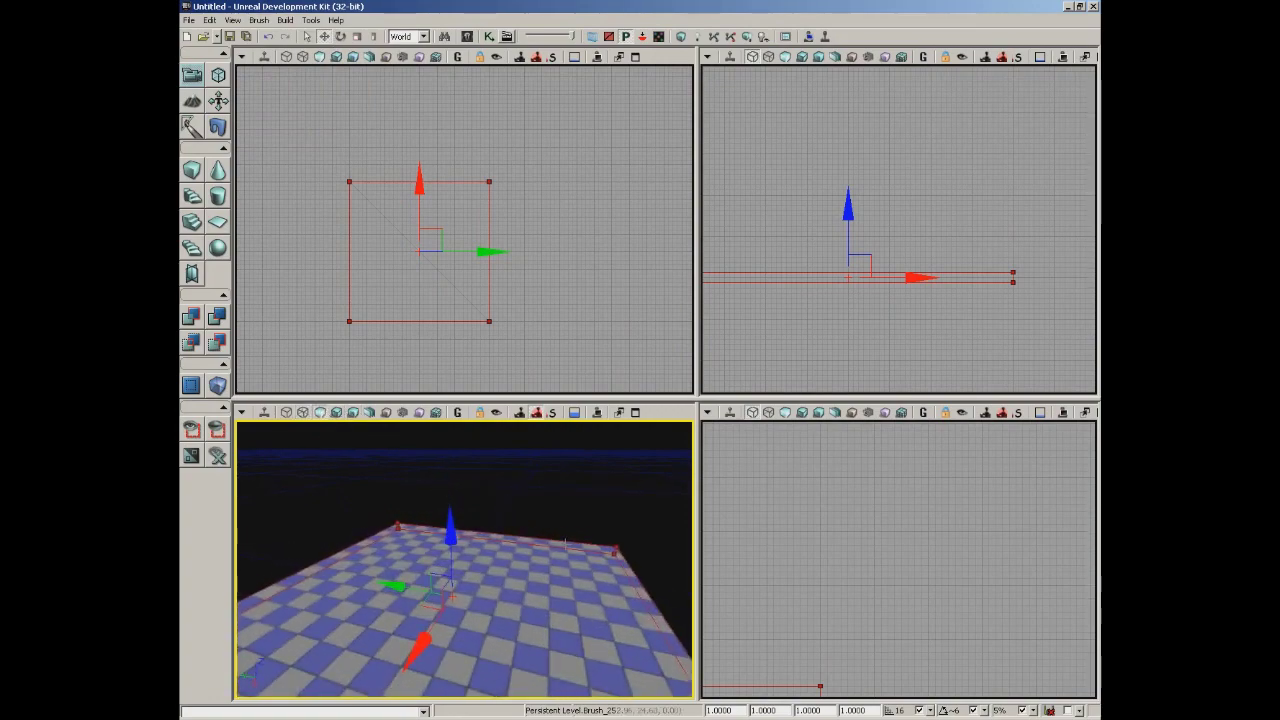
{"action": "right_click_drag", "start_coordinate": [360, 450], "coordinate": [374, 466]}
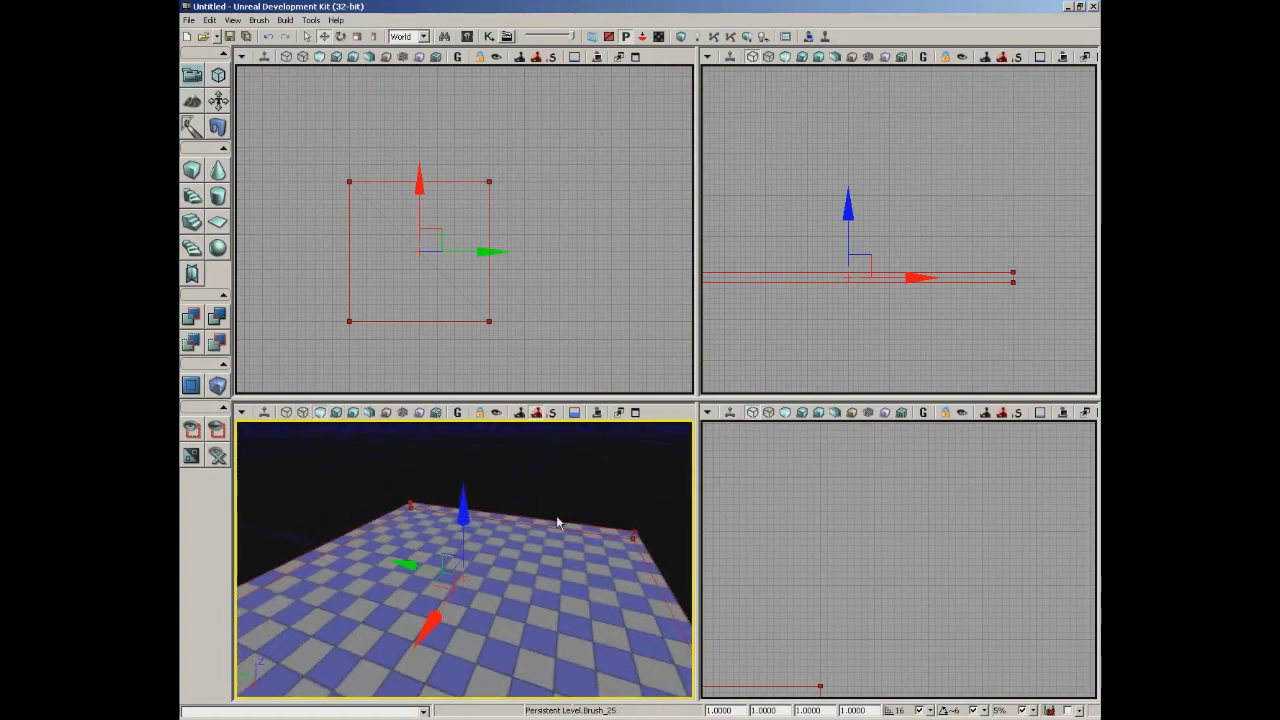
{"action": "left_click", "coordinate": [336, 412]}
{"action": "mouse_move", "coordinate": [343, 470]}
{"action": "right_mouse_down"}
{"action": "mouse_move", "coordinate": [338, 496]}
{"action": "mouse_move", "coordinate": [334, 462]}
{"action": "right_mouse_up"}
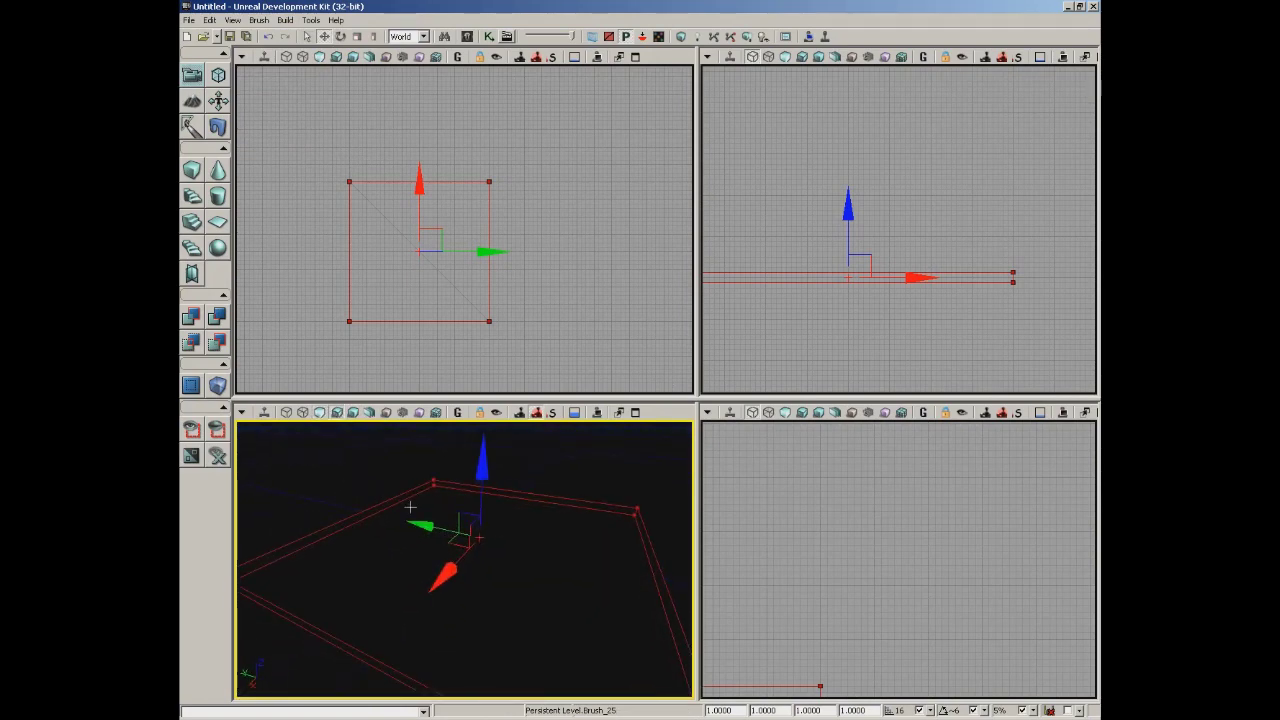
Place a point light on the slab and raise it along Z above the surface.
{"action": "left_click", "coordinate": [509, 540]}
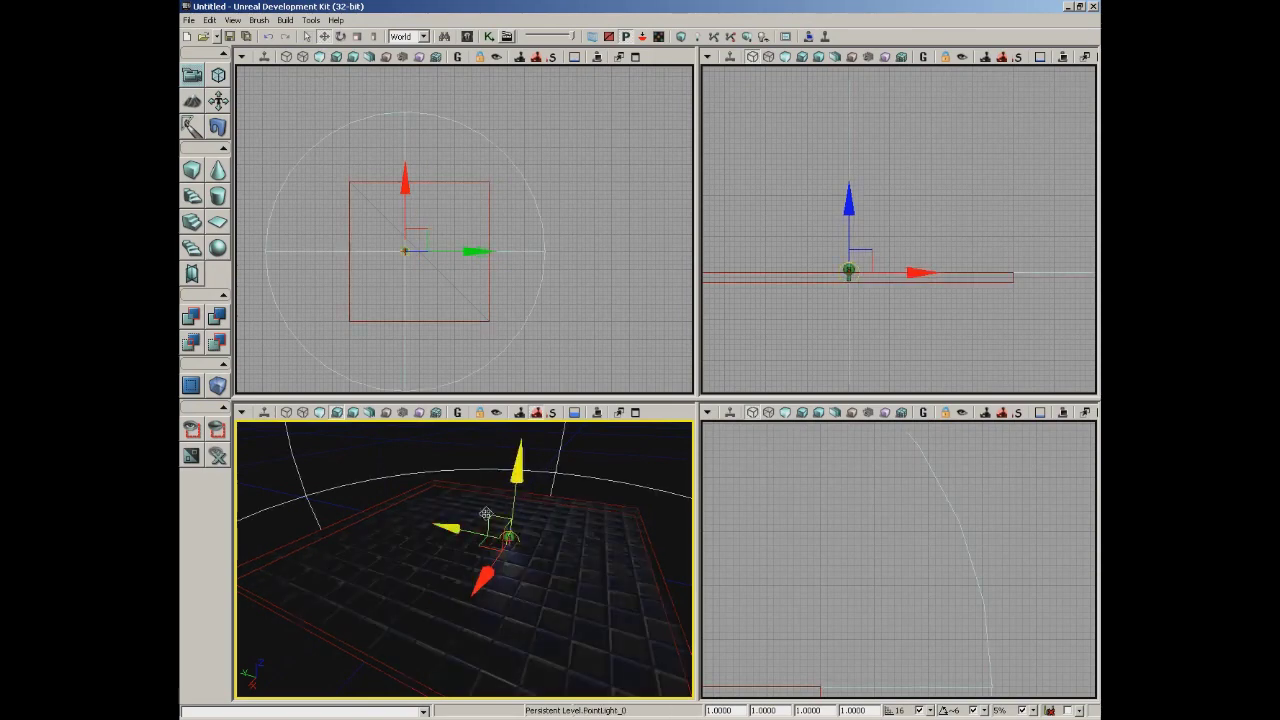
{"action": "left_click_drag", "start_coordinate": [517, 482], "coordinate": [519, 422]}
{"action": "left_click_drag", "start_coordinate": [541, 526], "coordinate": [530, 640]}
Select the additive slab brush and move it along X, away from its rendered floor geometry.
{"action": "left_click", "coordinate": [489, 294]}
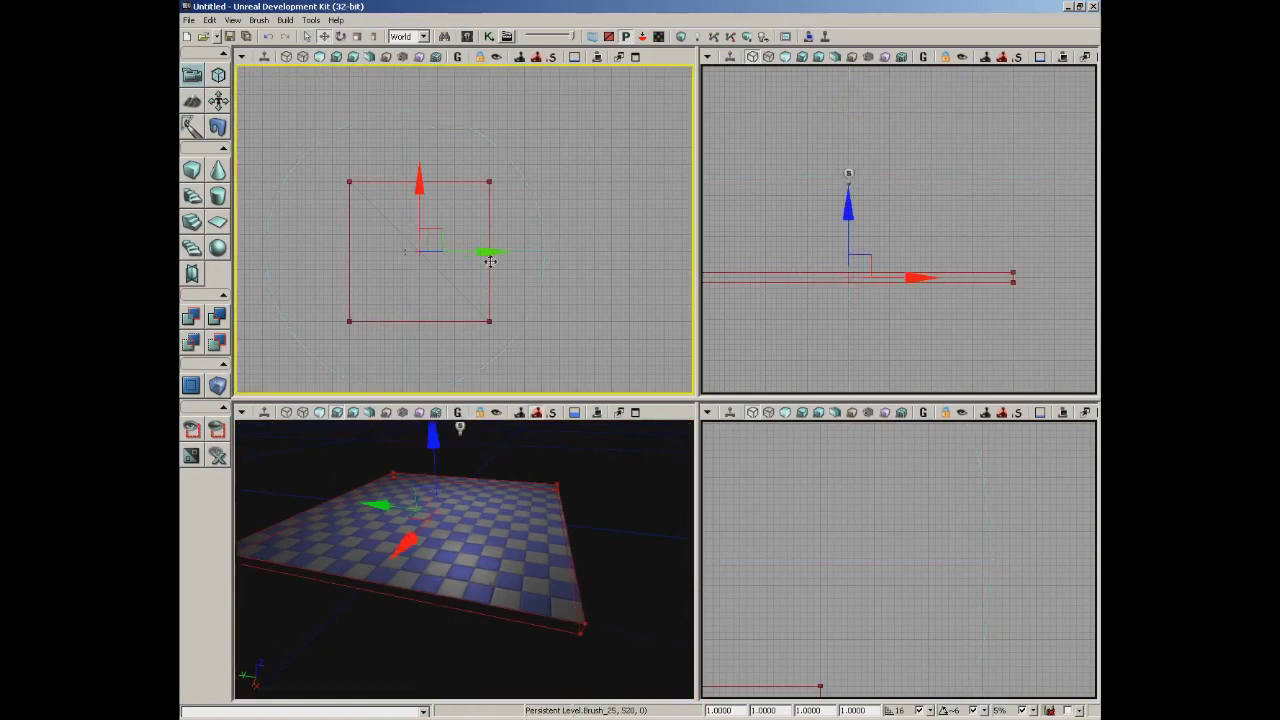
{"action": "left_click", "coordinate": [435, 233]}
{"action": "left_click", "coordinate": [405, 251]}
{"action": "left_click_drag", "start_coordinate": [537, 252], "coordinate": [537, 317]}
{"action": "left_click_drag", "start_coordinate": [447, 271], "coordinate": [446, 134]}
{"action": "mouse_move", "coordinate": [466, 466]}
{"action": "left_mouse_down"}
{"action": "mouse_move", "coordinate": [400, 470]}
{"action": "mouse_move", "coordinate": [334, 449]}
{"action": "mouse_move", "coordinate": [297, 485]}
{"action": "mouse_move", "coordinate": [409, 486]}
{"action": "mouse_move", "coordinate": [452, 503]}
{"action": "left_mouse_up"}
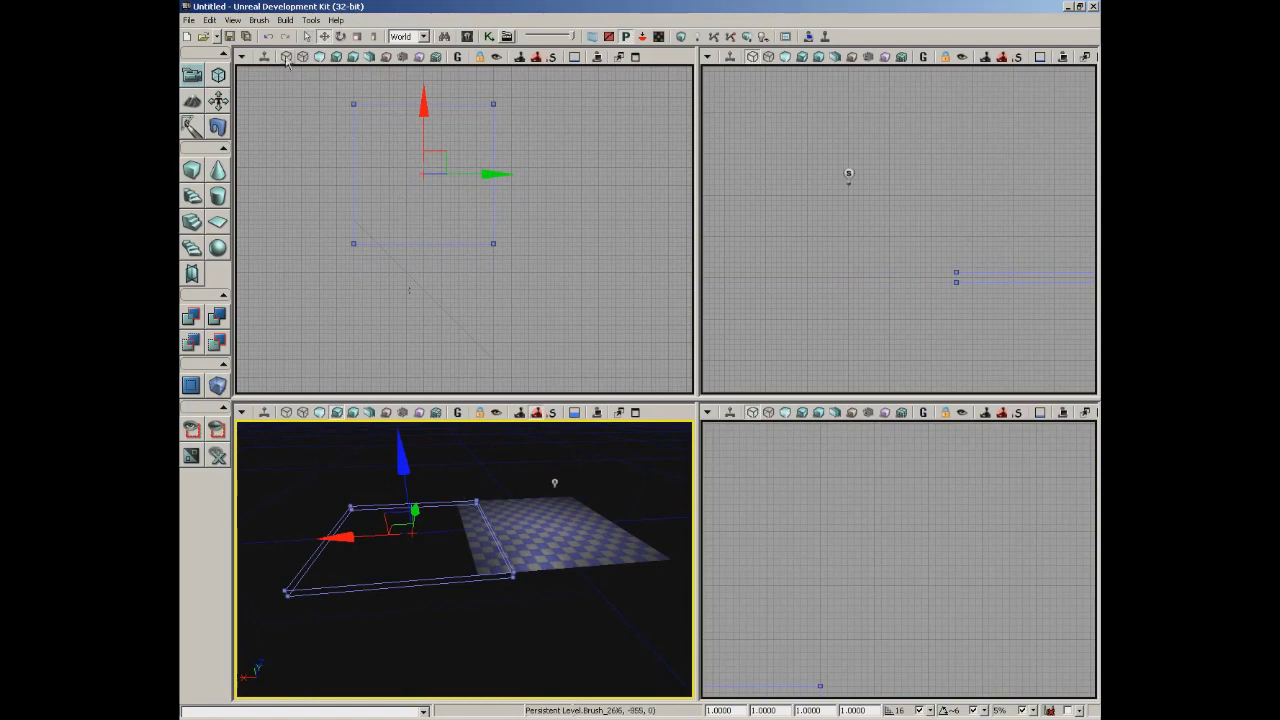
Rebuild the geometry for the current level and move the point light along X until it is above the relocated slab.
{"action": "left_click", "coordinate": [286, 21]}
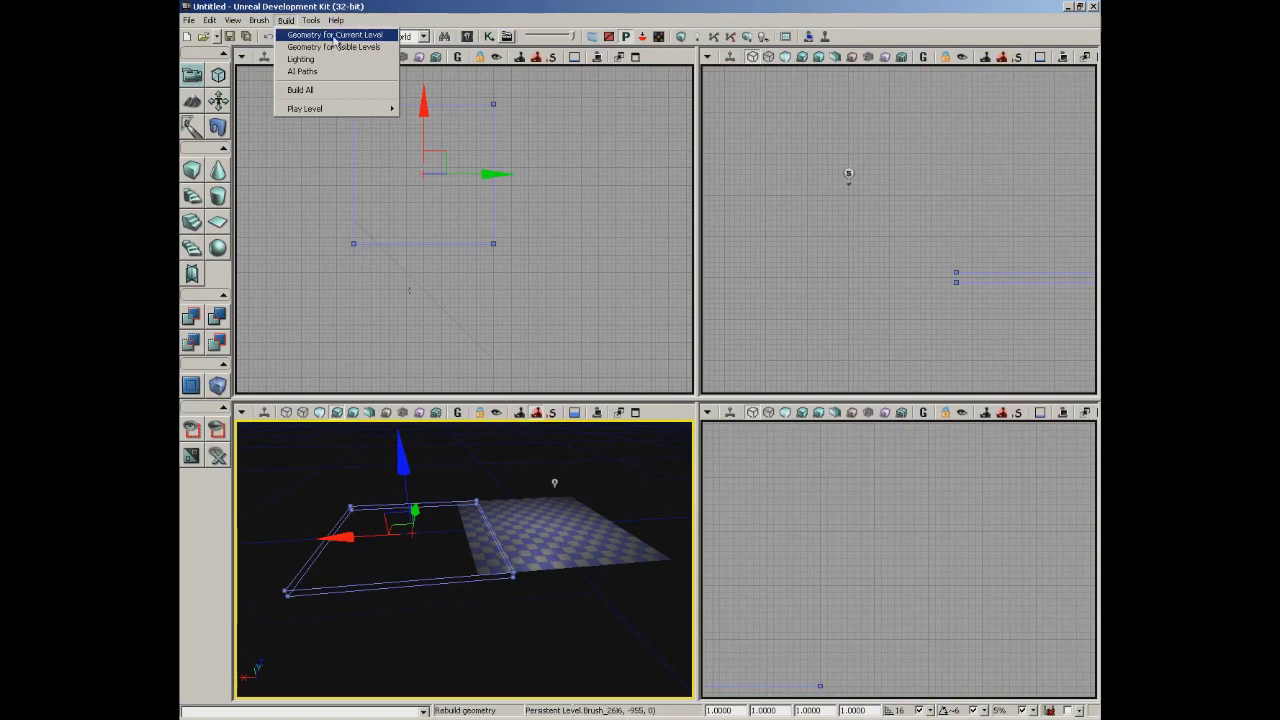
{"action": "left_click", "coordinate": [335, 38]}
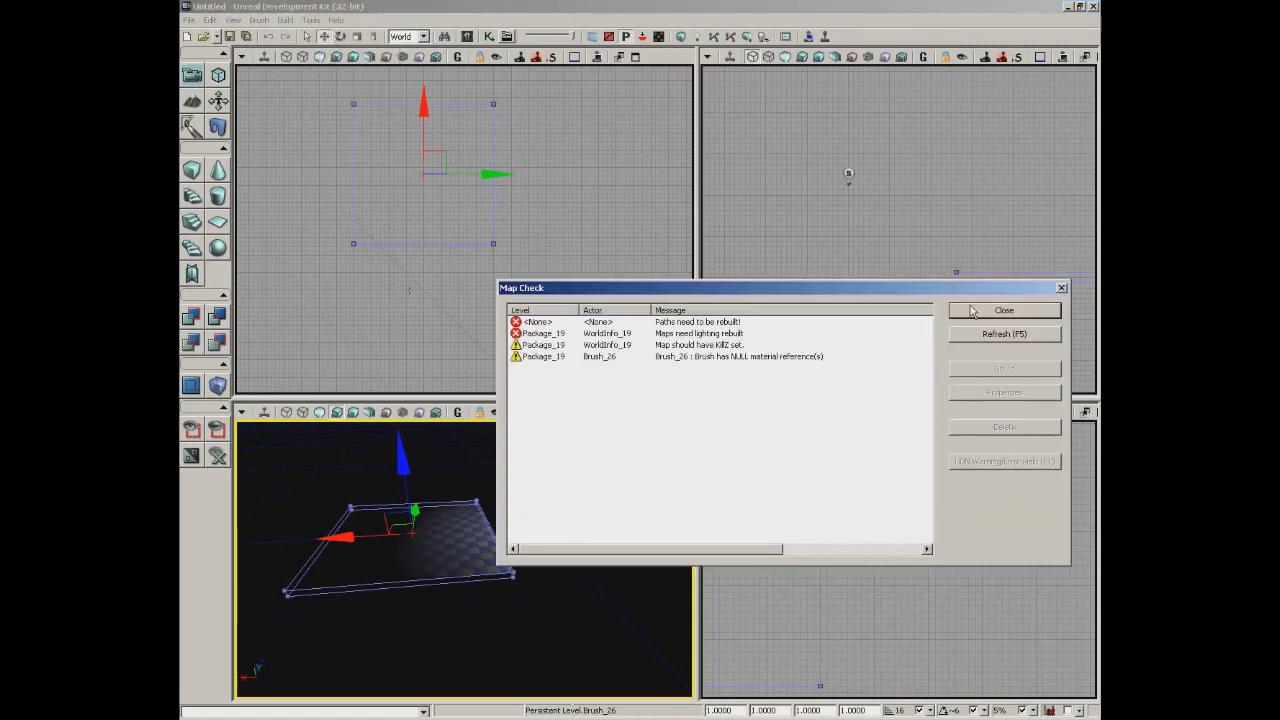
{"action": "left_click", "coordinate": [1062, 289]}
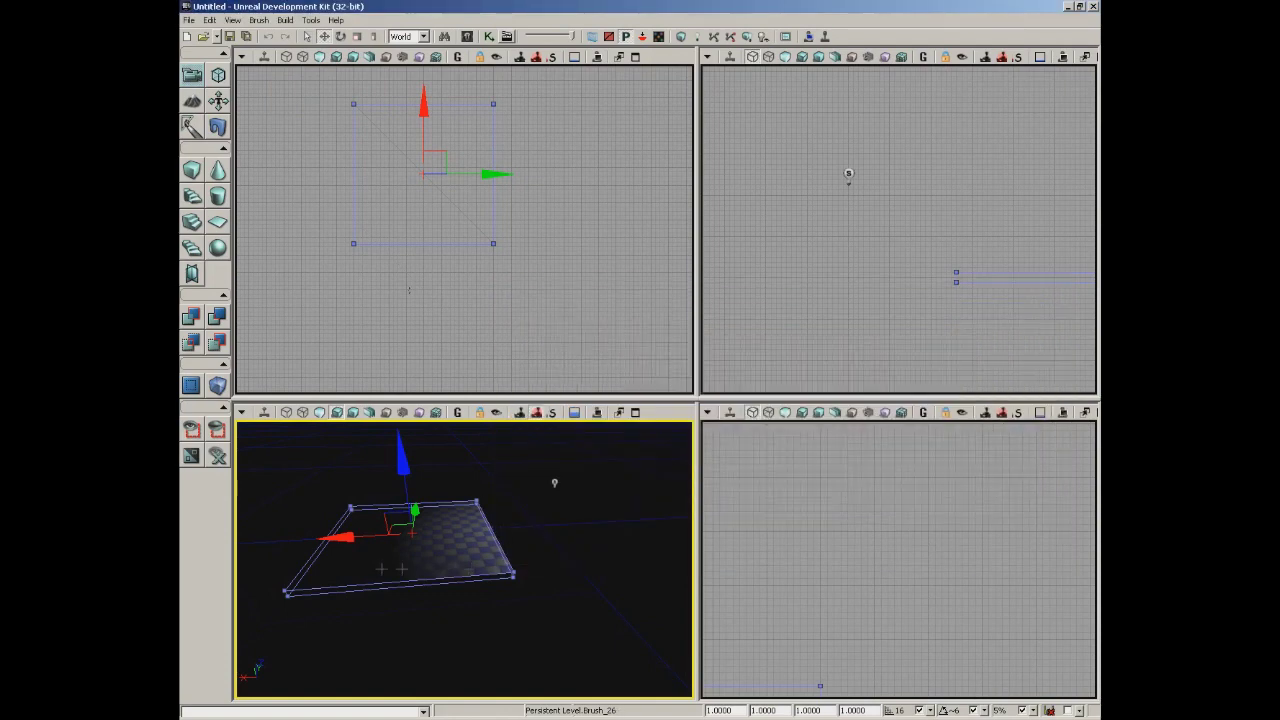
{"action": "left_click", "coordinate": [555, 483]}
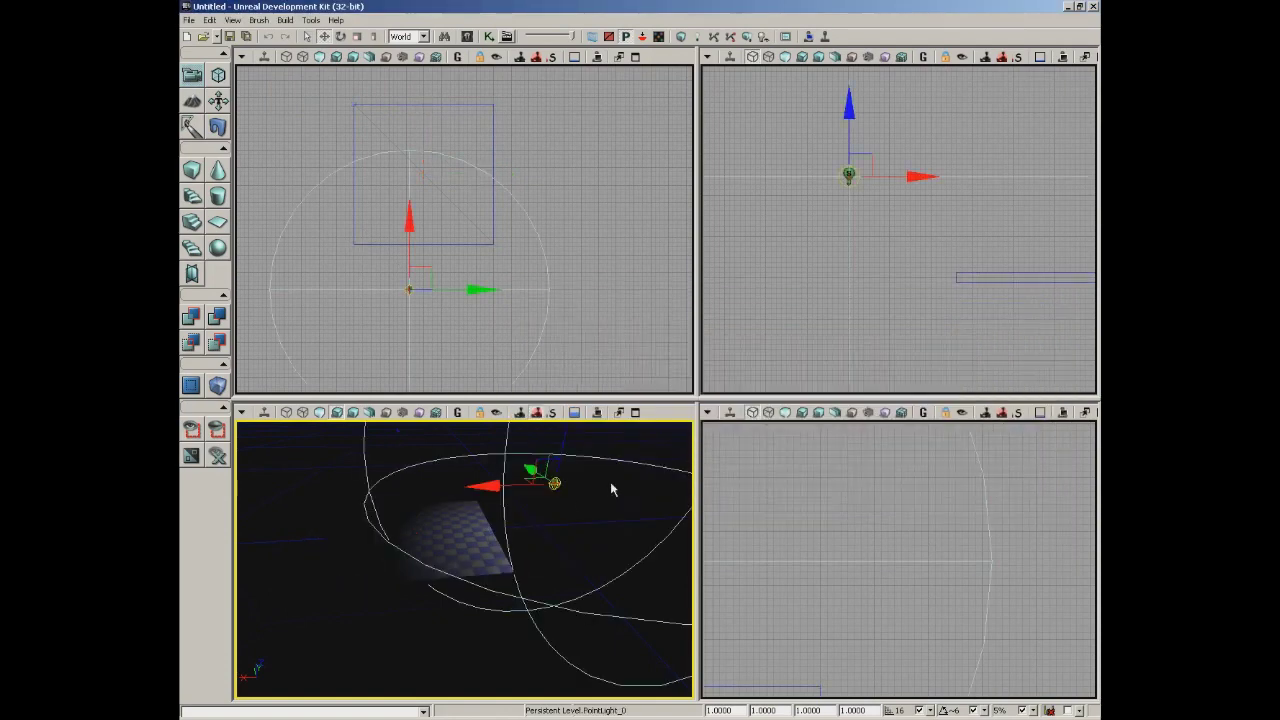
{"action": "left_click_drag", "start_coordinate": [485, 483], "coordinate": [350, 477]}
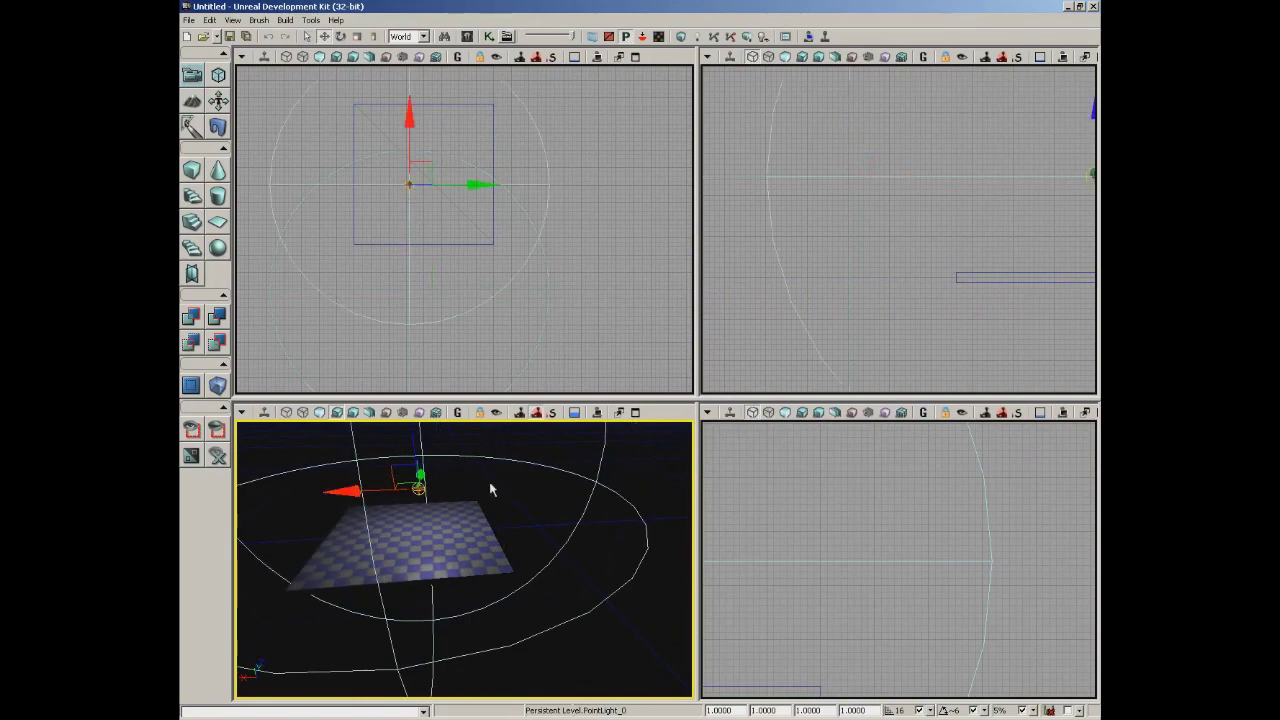
{"action": "left_click", "coordinate": [285, 20]}
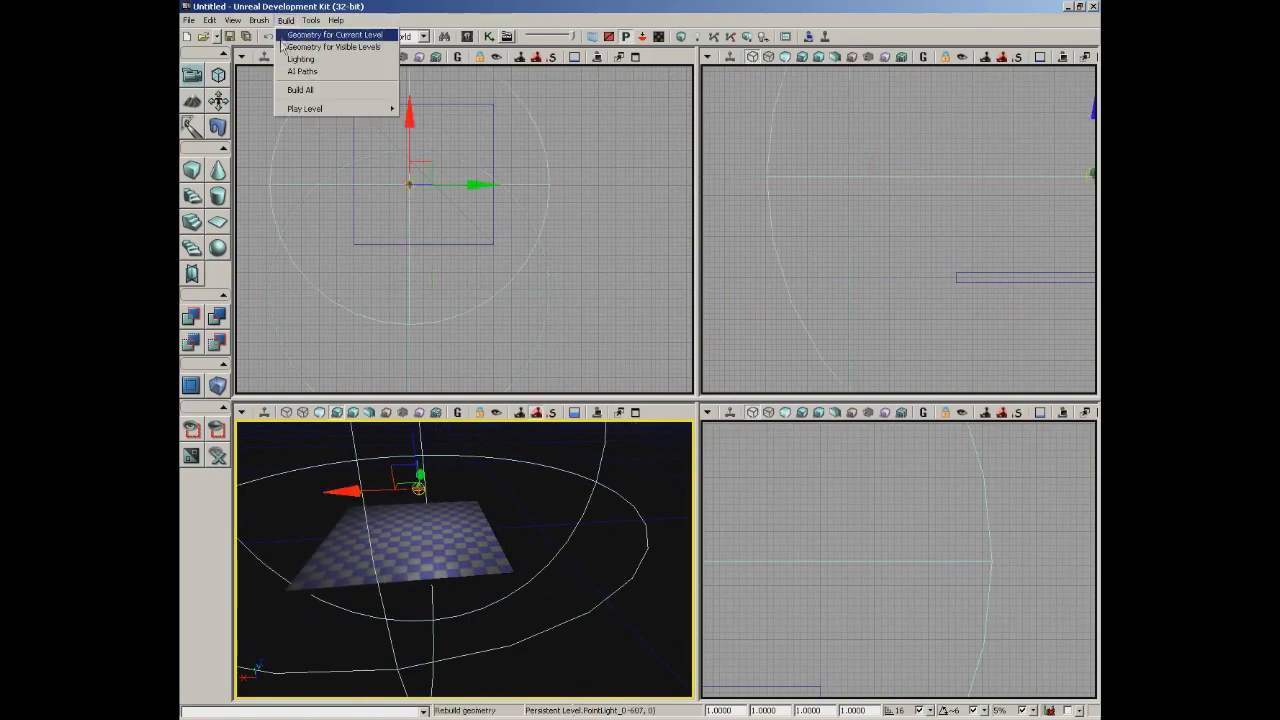
{"action": "left_click", "coordinate": [683, 30]}
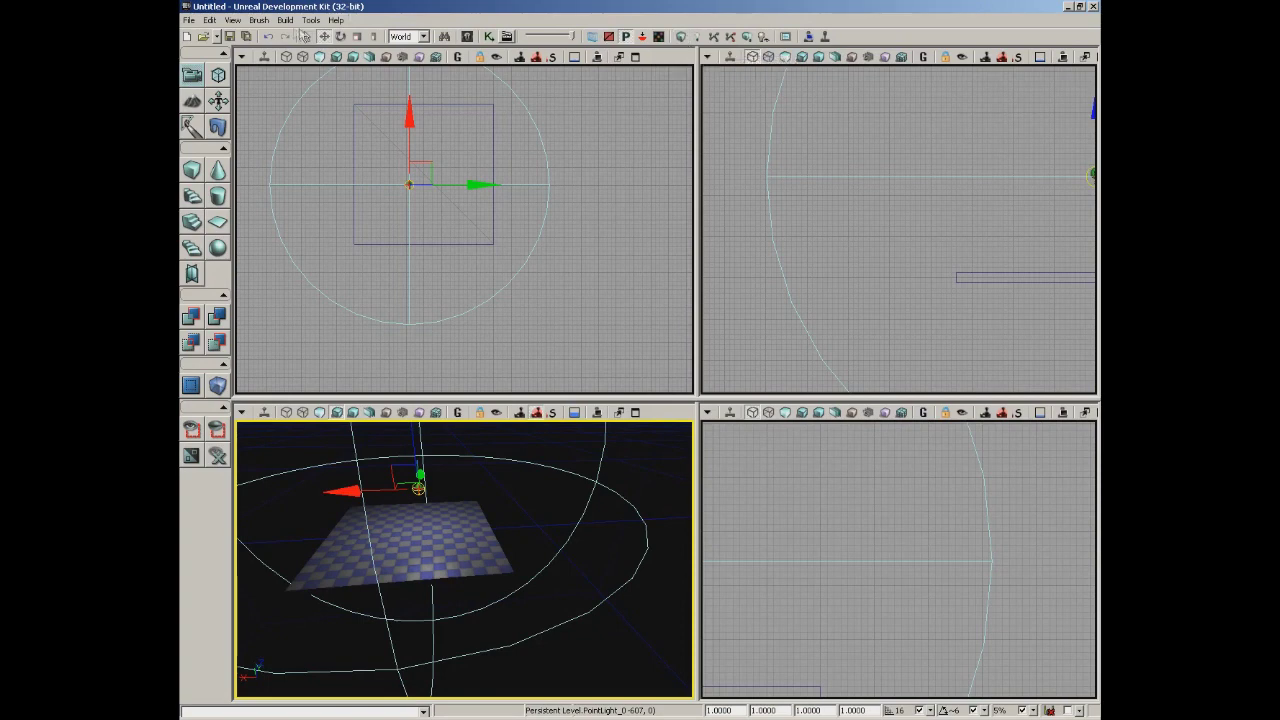
{"action": "left_click", "coordinate": [285, 20]}
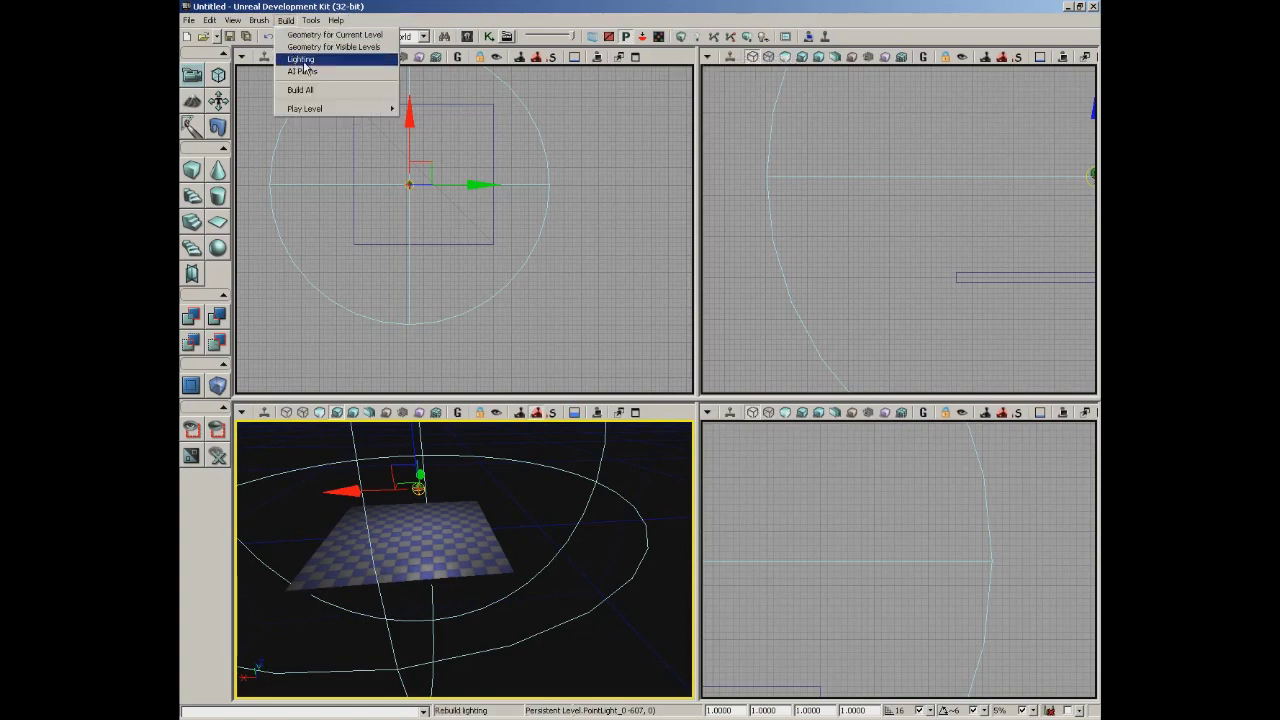
Play the level in the editor from a spot on the slab, fire the weapon several times, and exit the game.
{"action": "left_click_drag", "start_coordinate": [469, 540], "coordinate": [436, 574]}
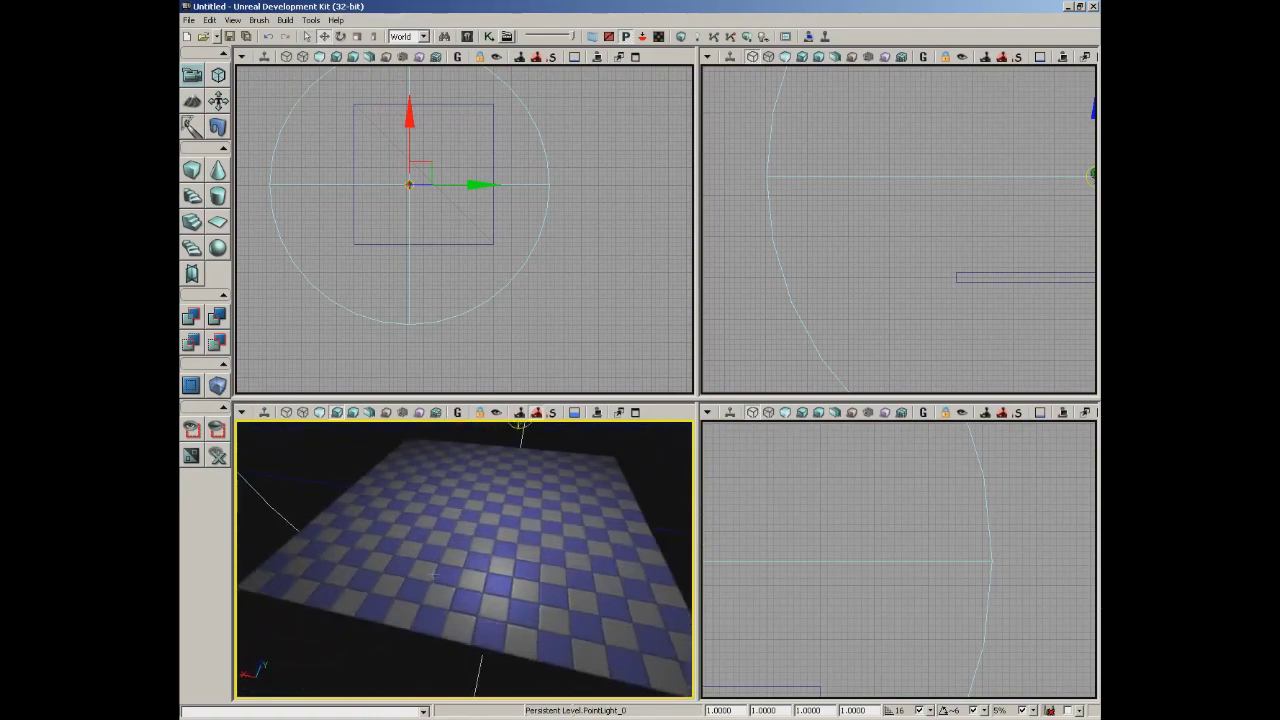
{"action": "right_click", "coordinate": [436, 574]}
{"action": "left_click", "coordinate": [466, 549]}
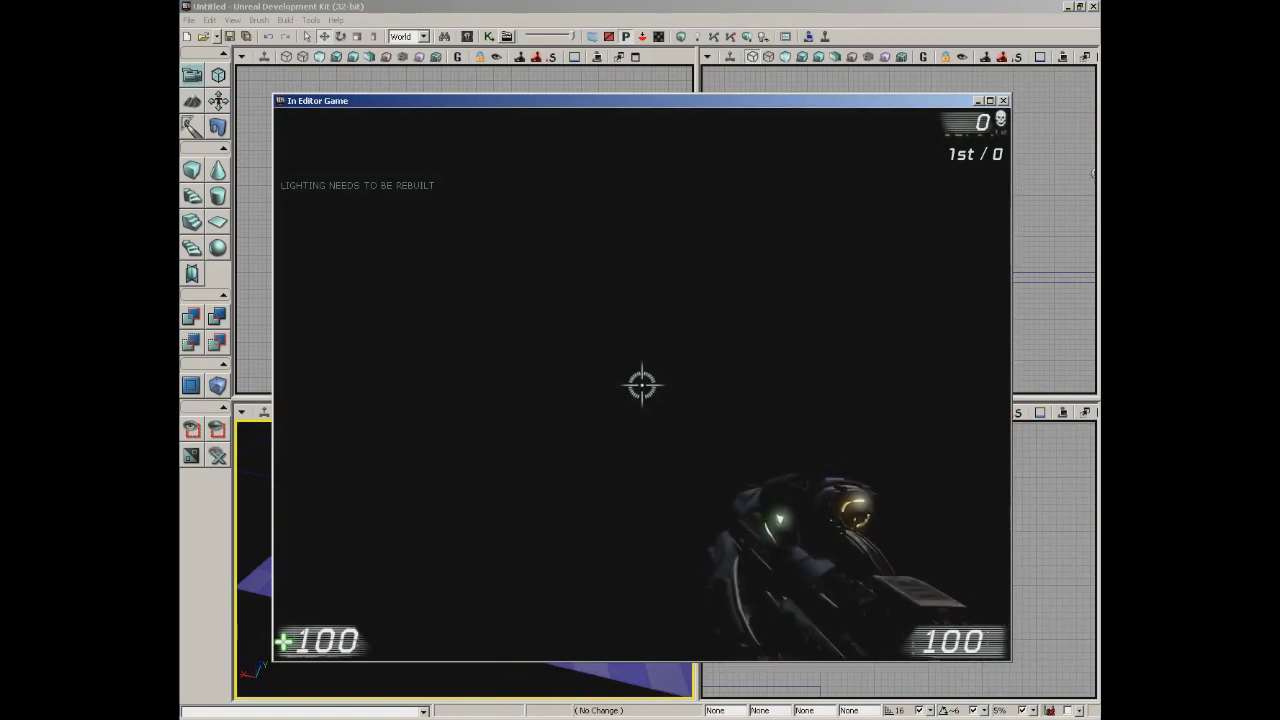
{"action": "left_click", "coordinate": [642, 384]}
{"action": "left_click", "coordinate": [642, 384]}
{"action": "left_click", "coordinate": [642, 384]}
{"action": "left_click", "coordinate": [642, 384]}
{"action": "left_click", "coordinate": [642, 384]}
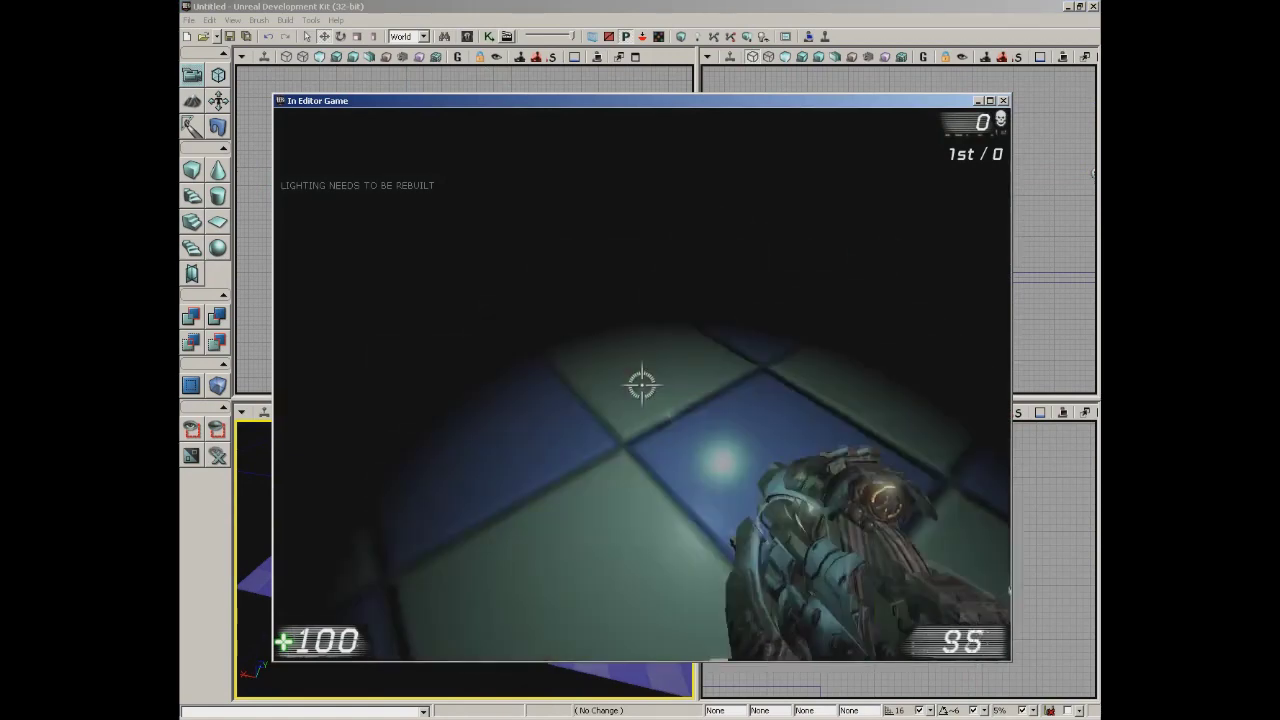
{"action": "left_click", "coordinate": [642, 384]}
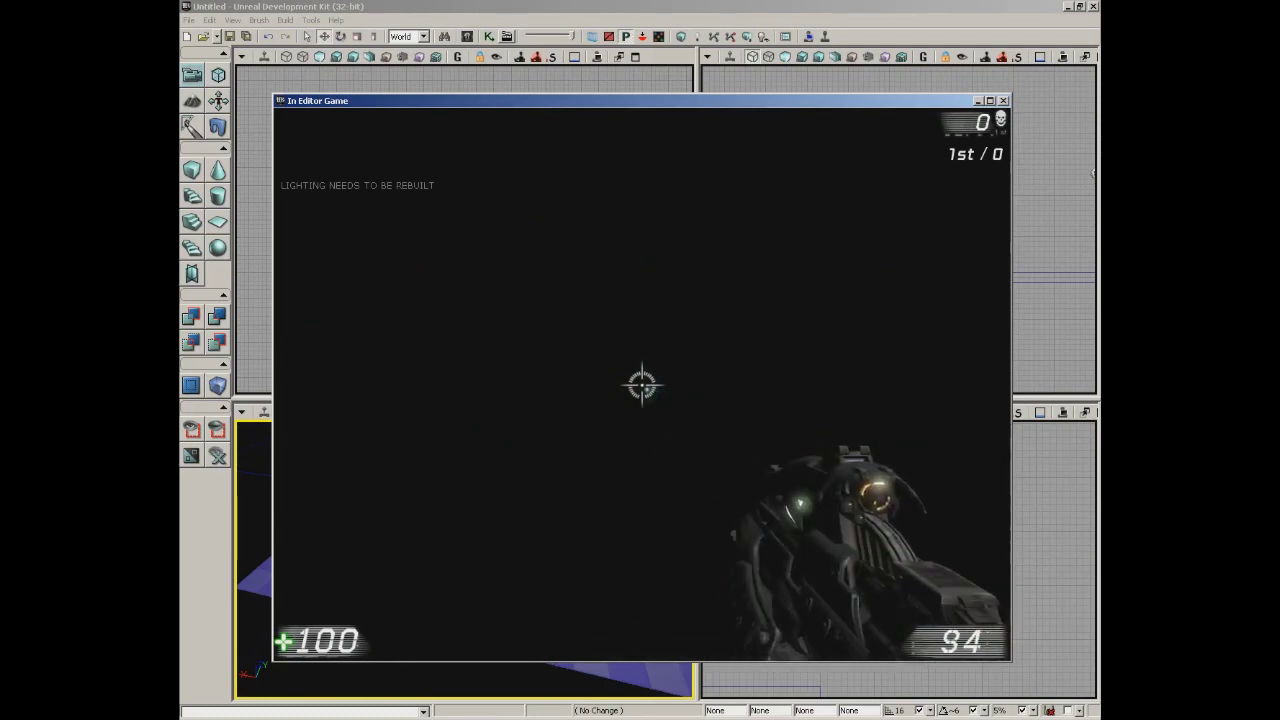
{"action": "key", "text": "Escape"}
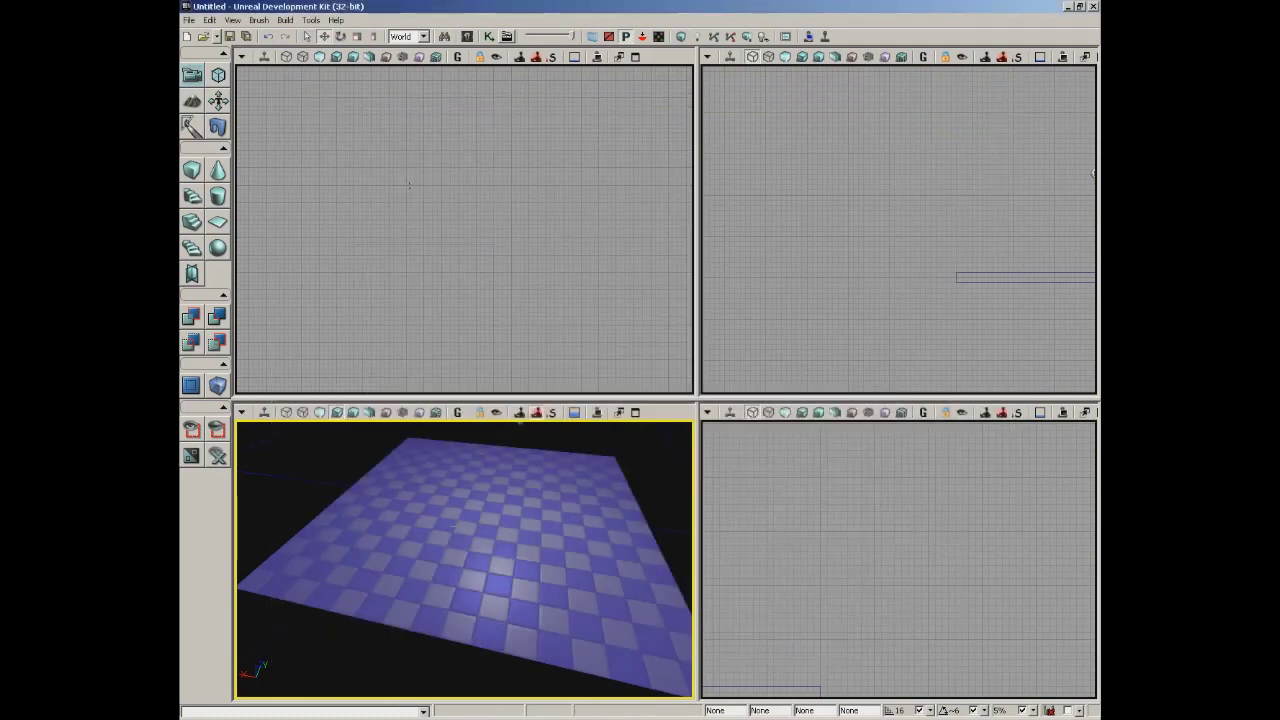
Run the level once more from the slab to check its lighting in game, and return to the editor.
{"action": "right_click", "coordinate": [471, 541]}
{"action": "left_click", "coordinate": [505, 524]}
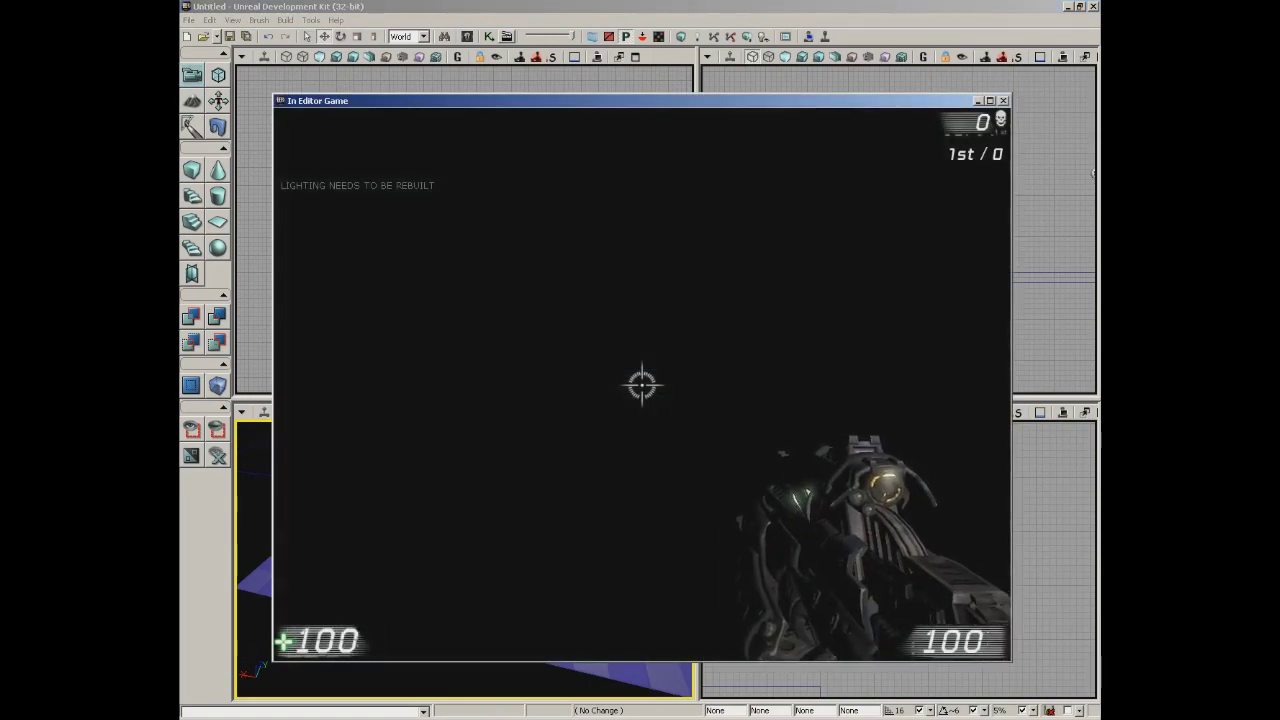
{"action": "key", "text": "Escape"}
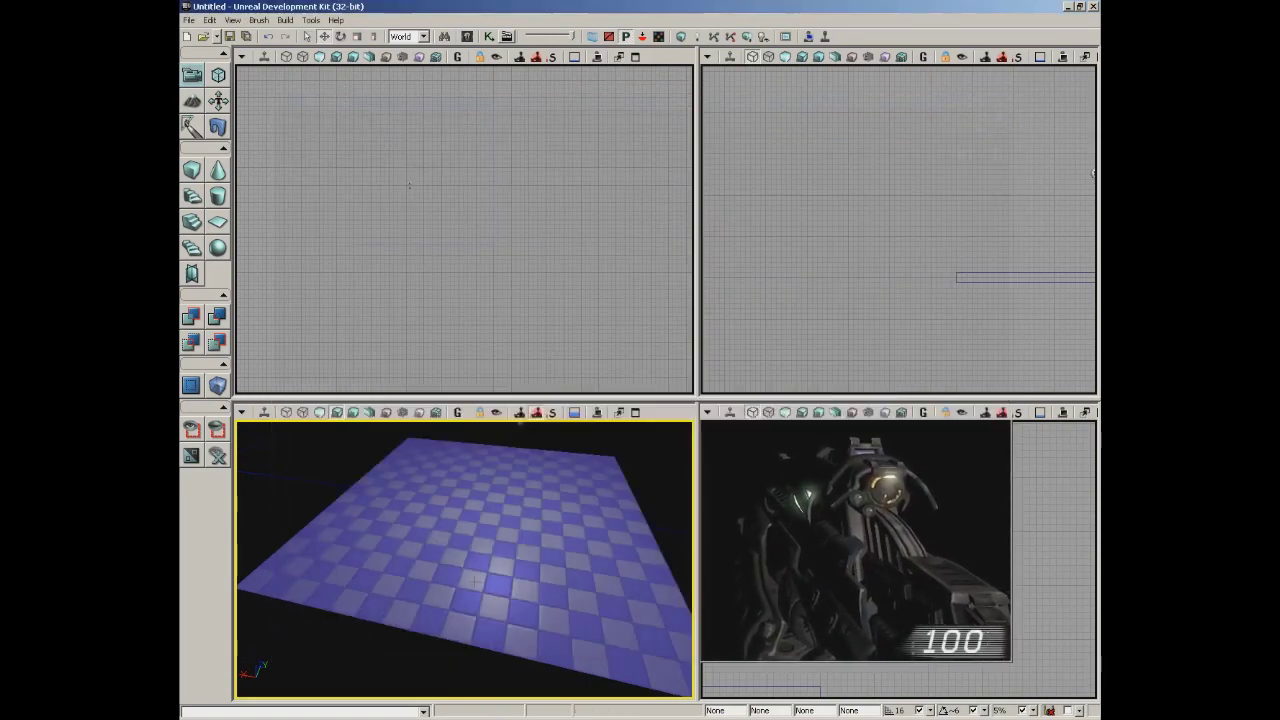
Build the lighting at Preview quality with Lightmass, BSP and static meshes enabled, and close the Swarm Agent and Map Check windows.
{"action": "left_click", "coordinate": [285, 20]}
{"action": "left_click", "coordinate": [291, 59]}
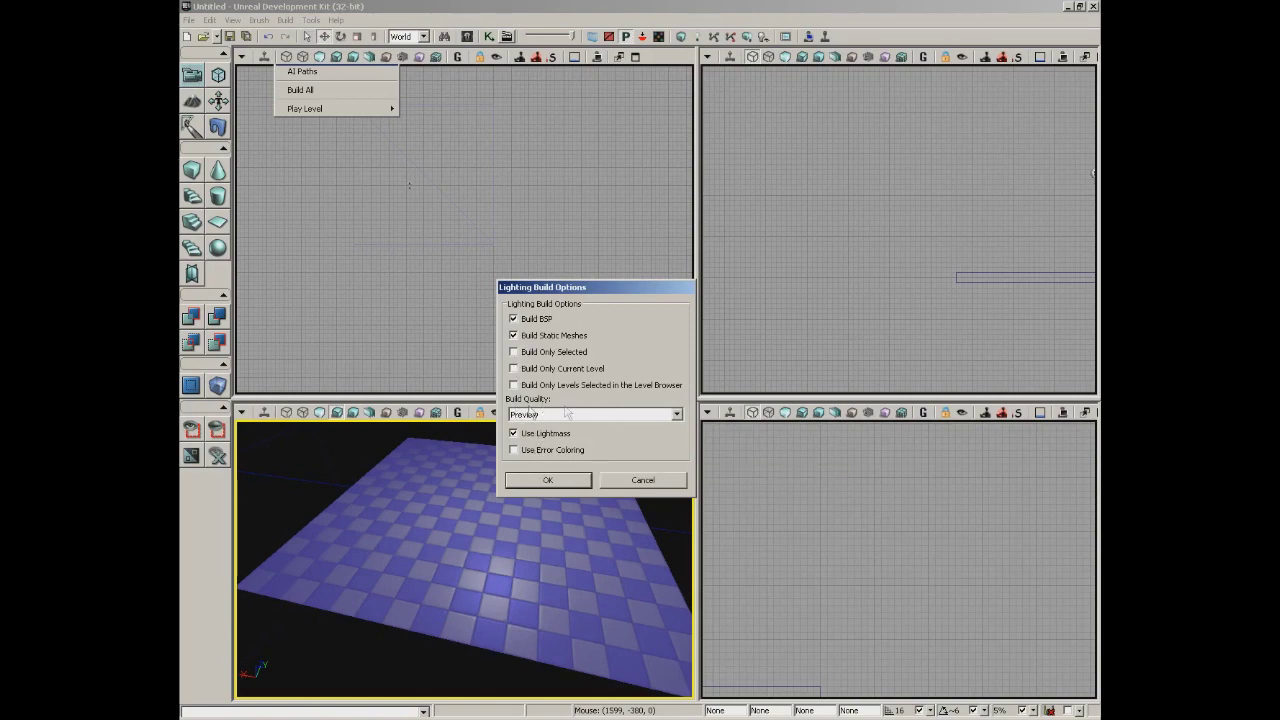
{"action": "left_click", "coordinate": [547, 481]}
{"action": "left_click", "coordinate": [545, 481]}
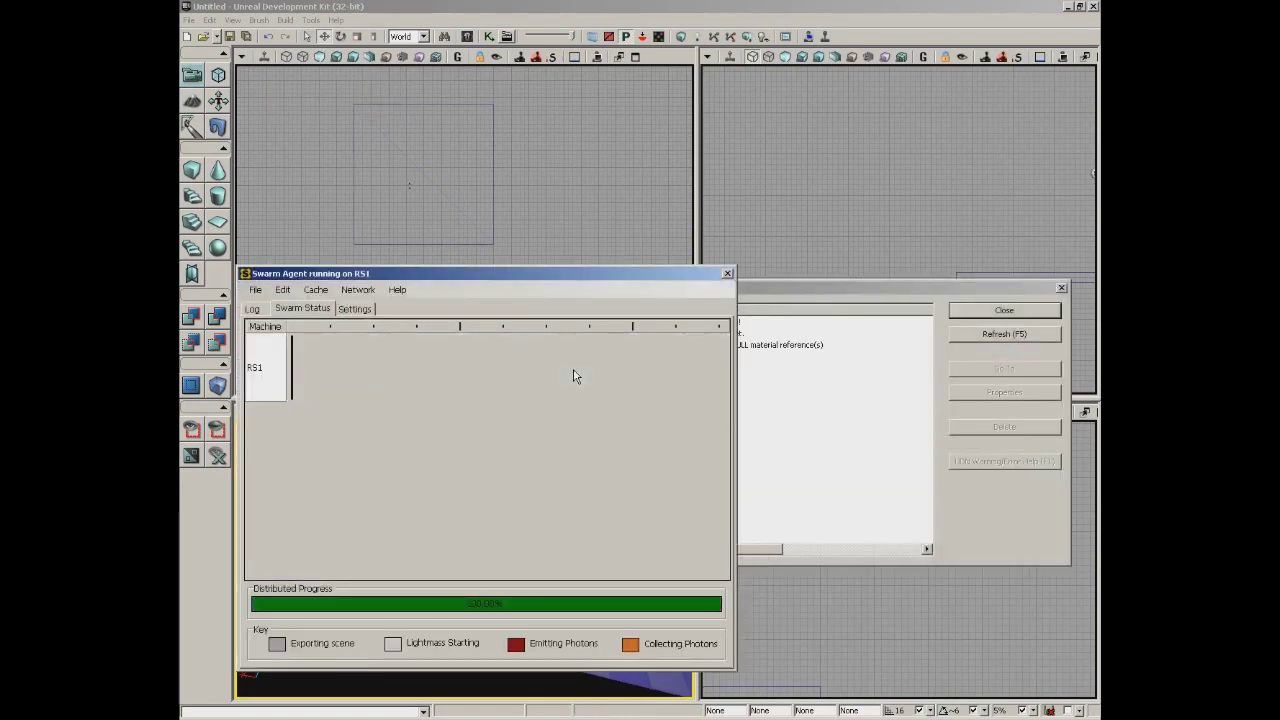
{"action": "left_click", "coordinate": [727, 273]}
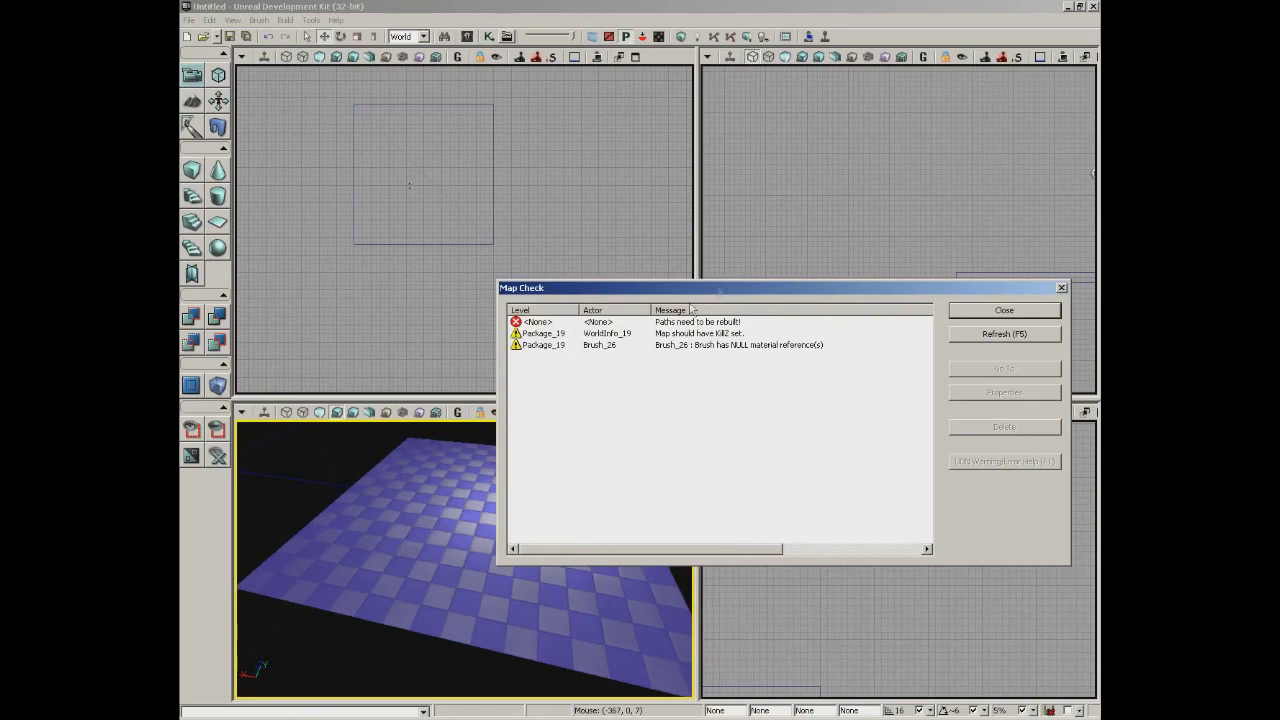
{"action": "left_click", "coordinate": [1029, 316]}
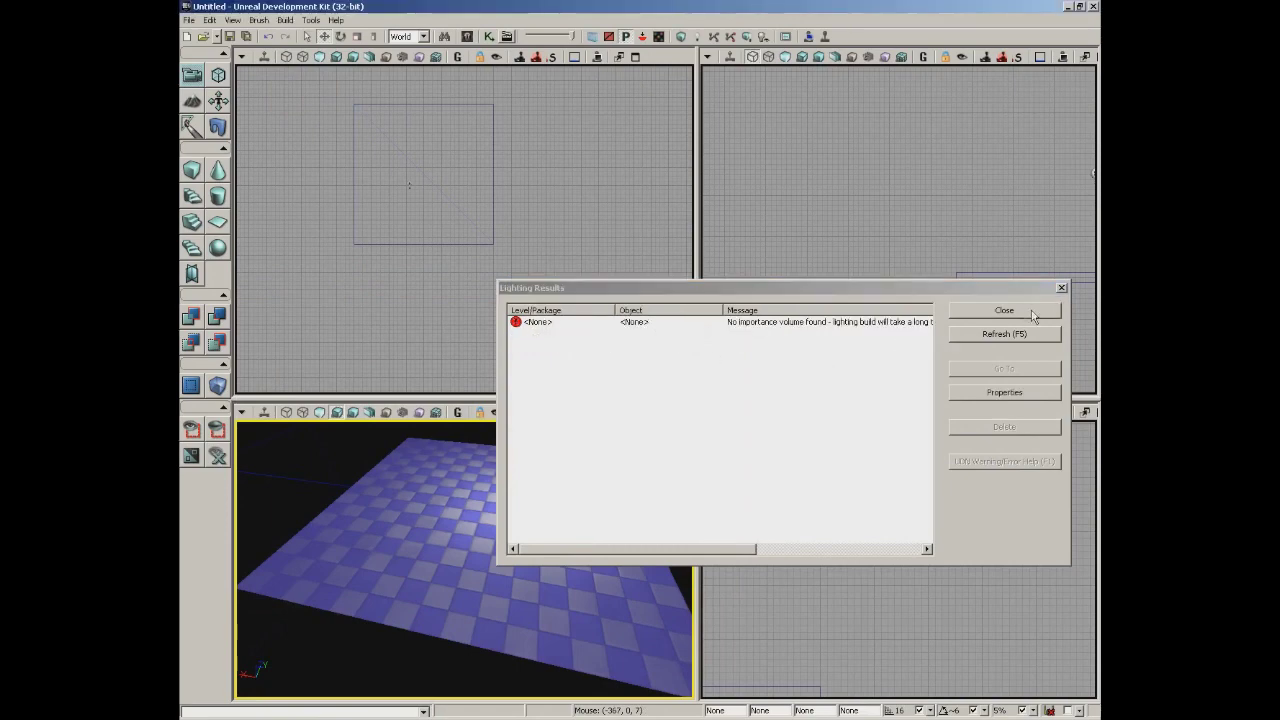
Dismiss the lighting results, play the level from a spot on the slab, walk around to inspect the built lighting, and exit the game.
{"action": "left_click", "coordinate": [1033, 314]}
{"action": "right_click", "coordinate": [486, 533]}
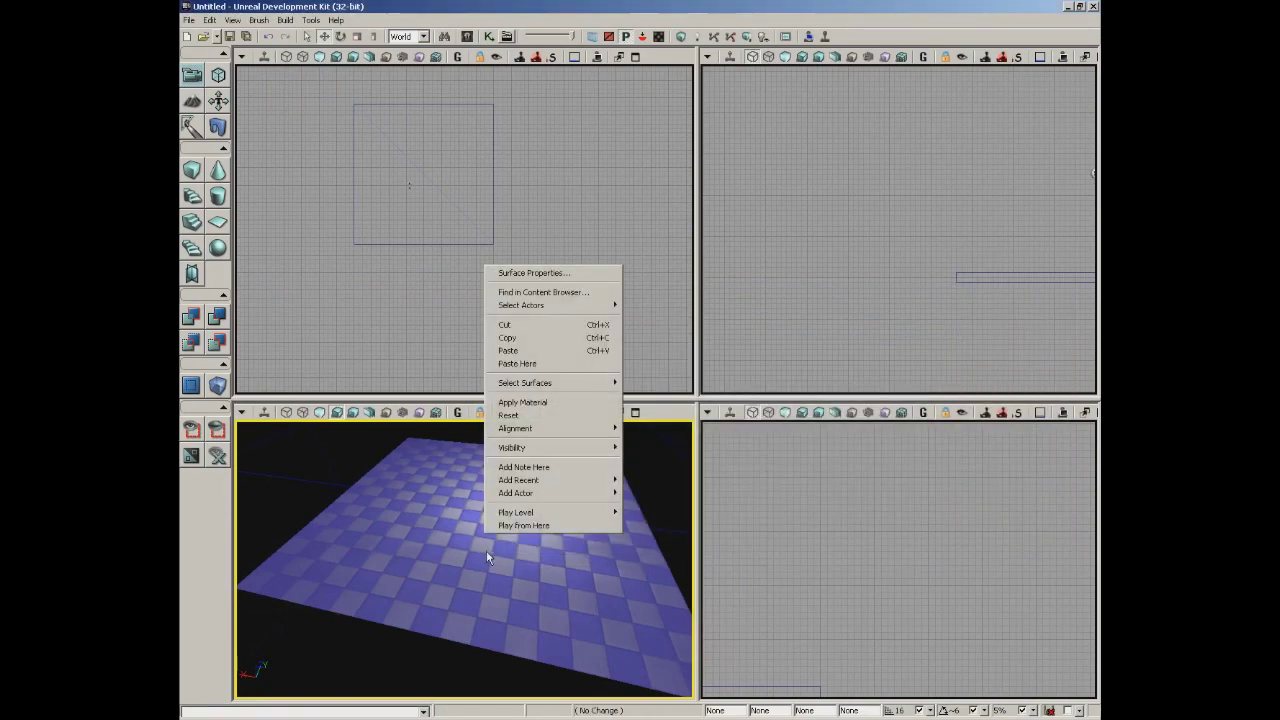
{"action": "left_click", "coordinate": [524, 525]}
{"action": "key", "text": "w"}
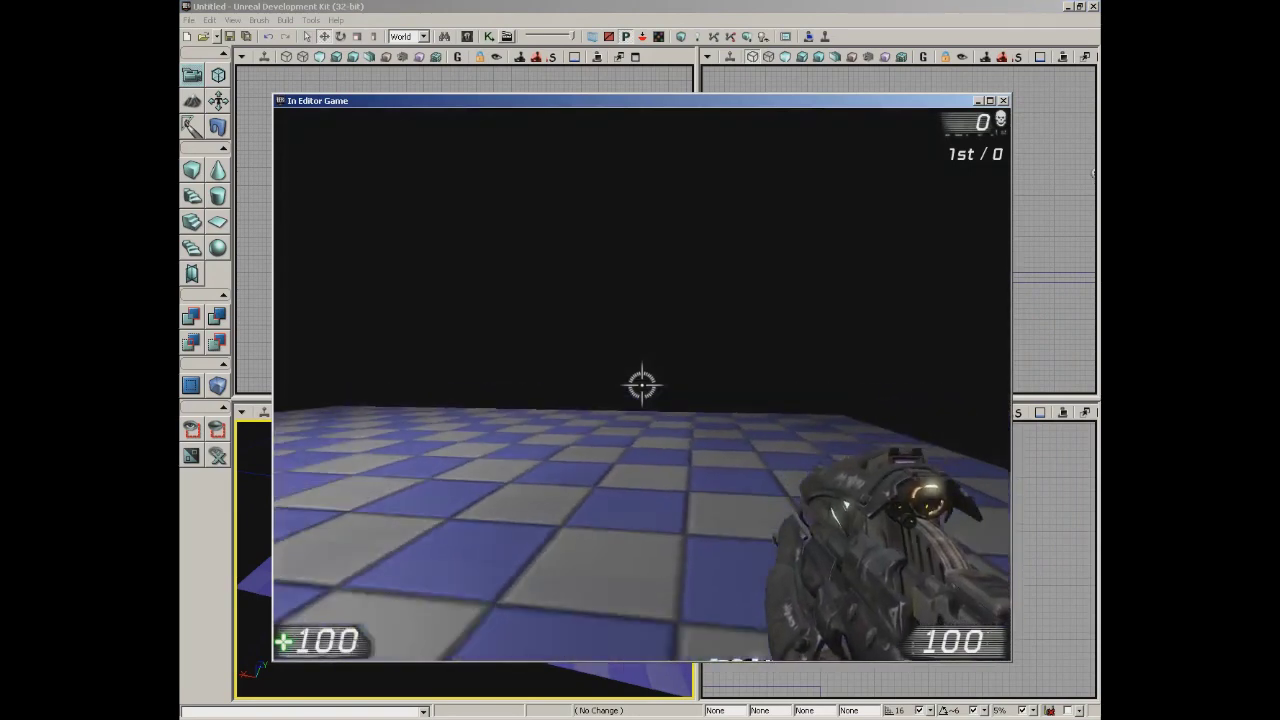
{"action": "key", "text": "w"}
{"action": "key", "text": "w"}
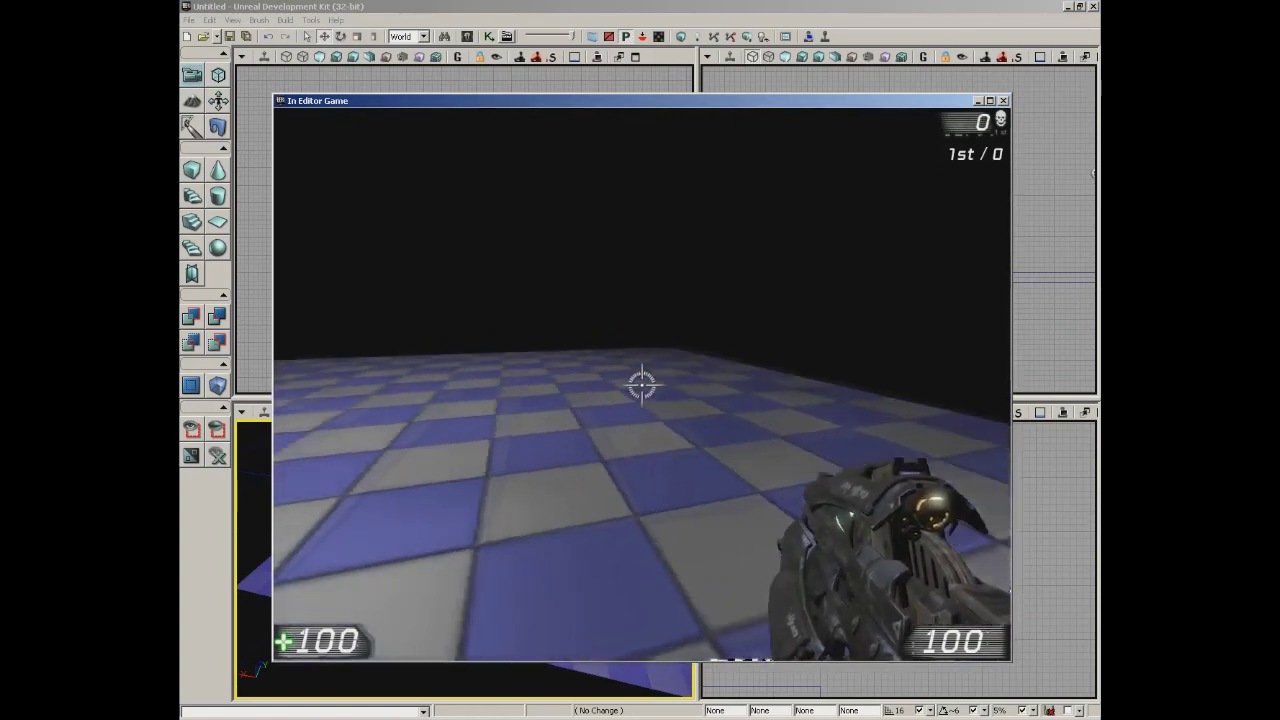
{"action": "key", "text": "w"}
{"action": "key", "text": "Escape"}
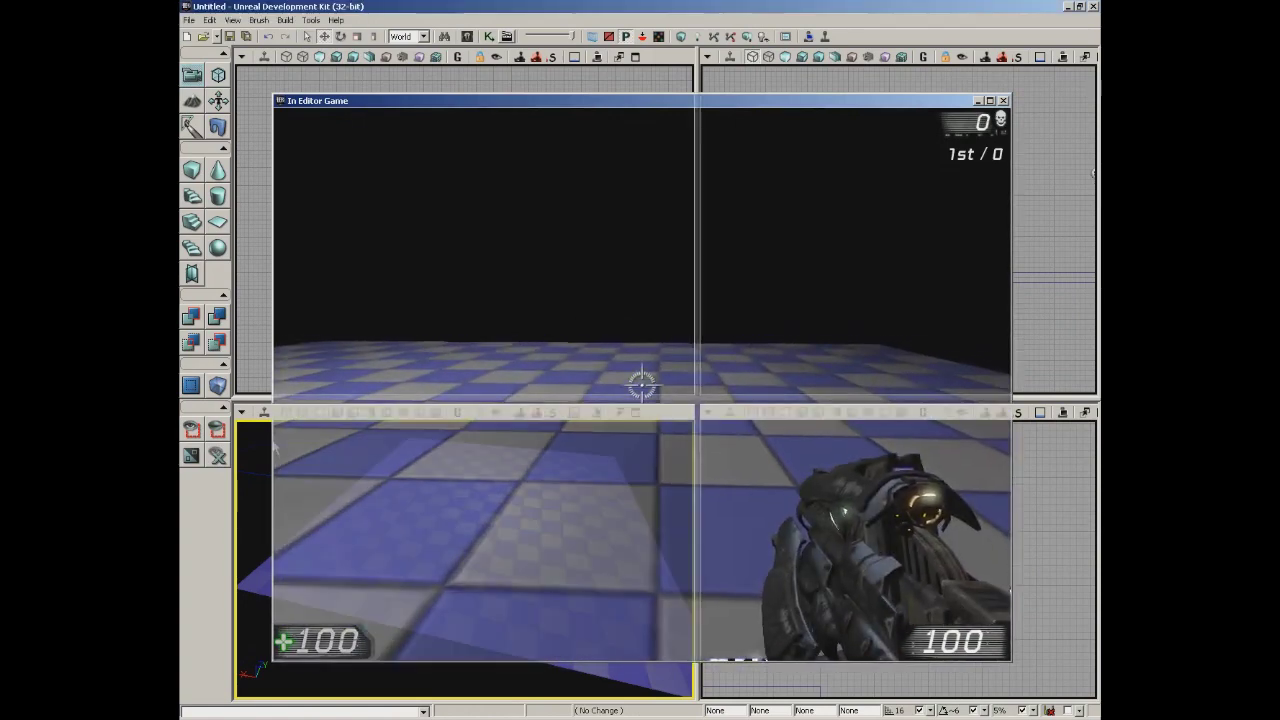
{"action": "left_click", "coordinate": [285, 20]}
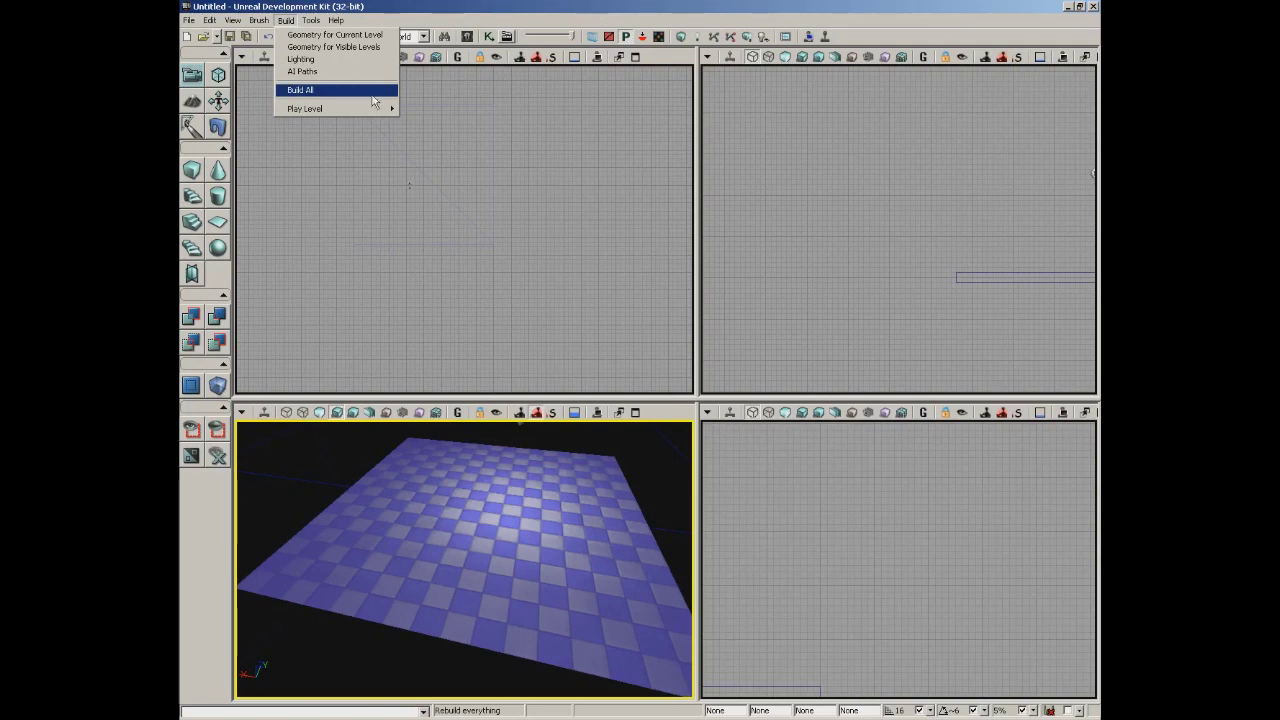
{"action": "mouse_move", "coordinate": [360, 112]}
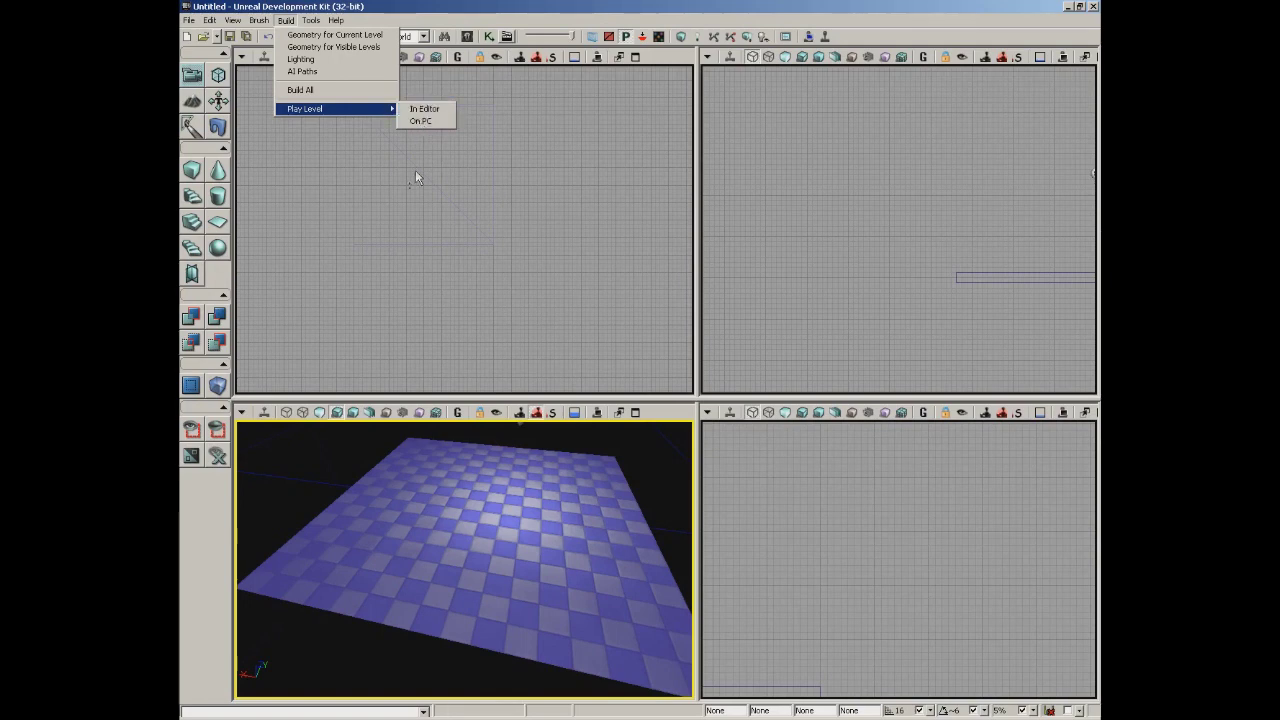
{"action": "left_click", "coordinate": [460, 563]}
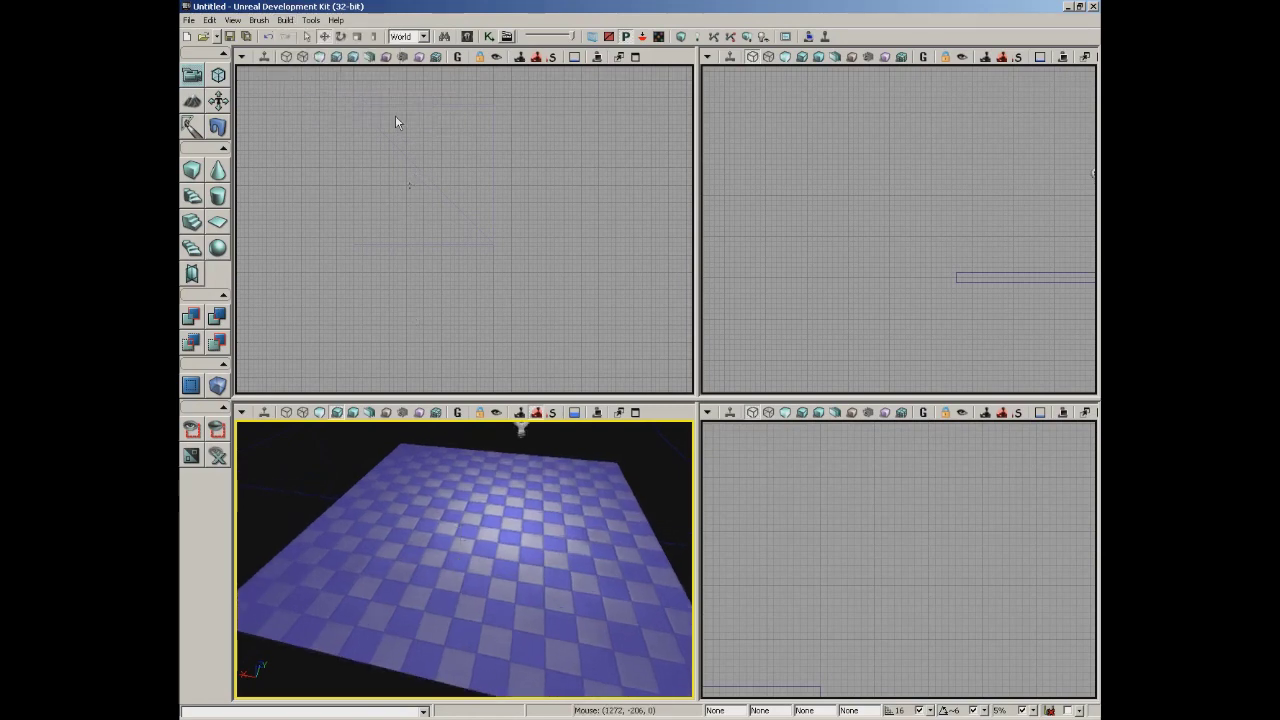
{"action": "left_click", "coordinate": [285, 20]}
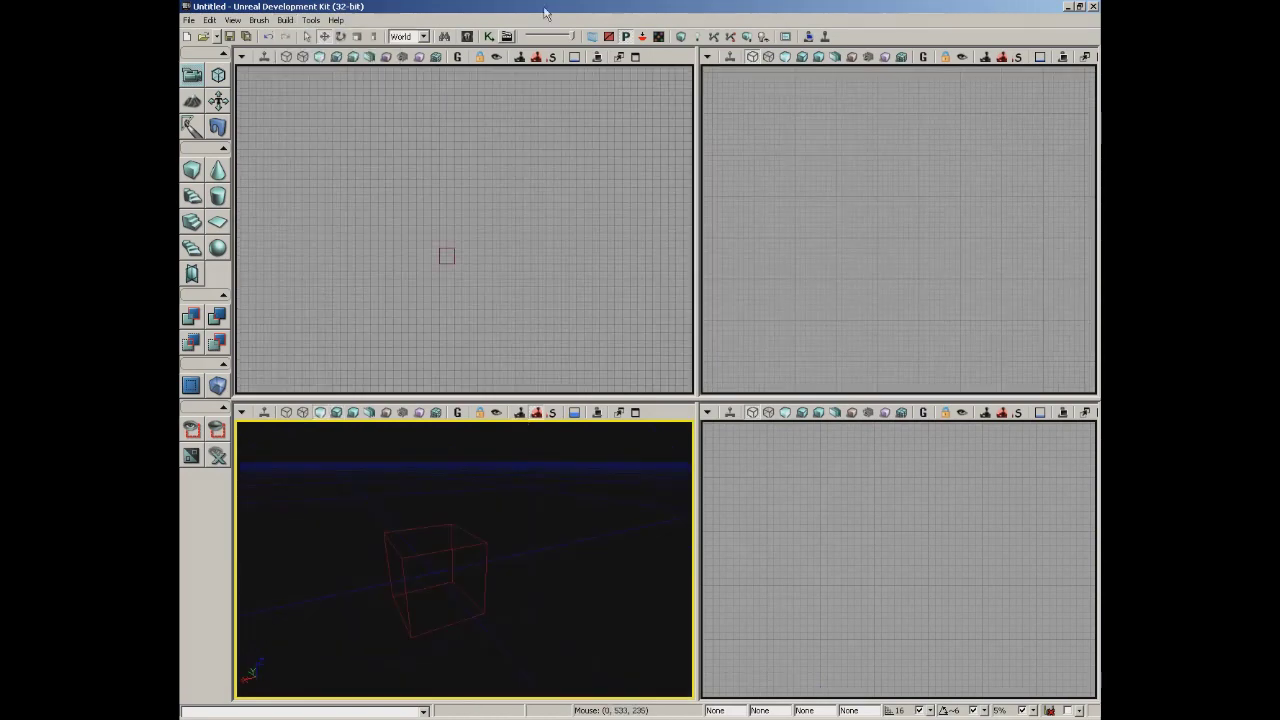
Open the New Terrain Wizard to view its location and patch settings, and cancel it without creating a terrain.
{"action": "left_click", "coordinate": [309, 20]}
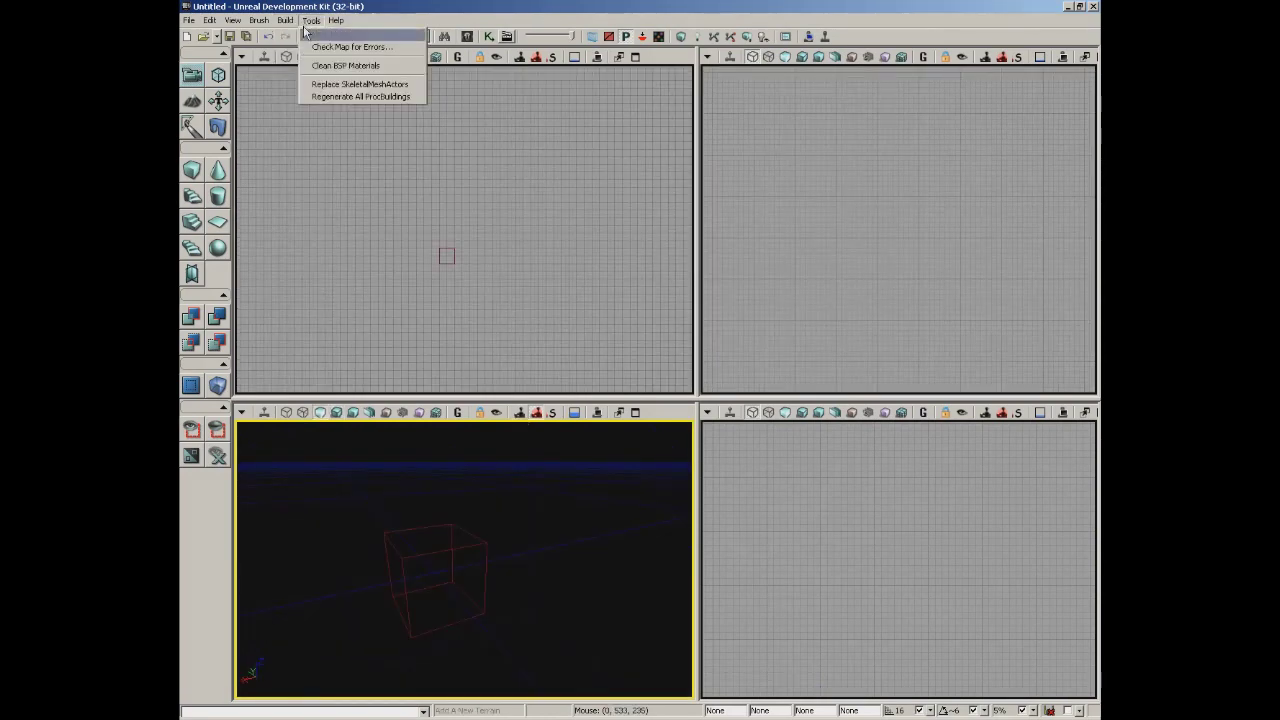
{"action": "left_click", "coordinate": [374, 36]}
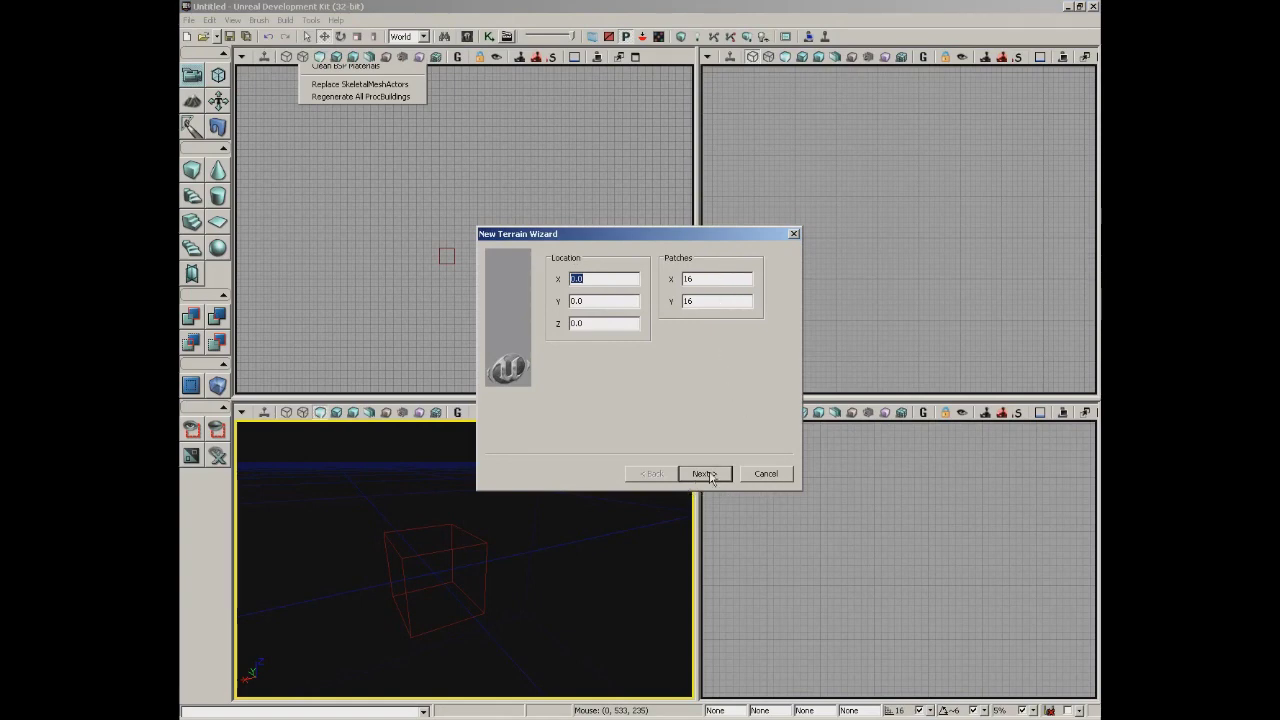
{"action": "left_click", "coordinate": [766, 476]}
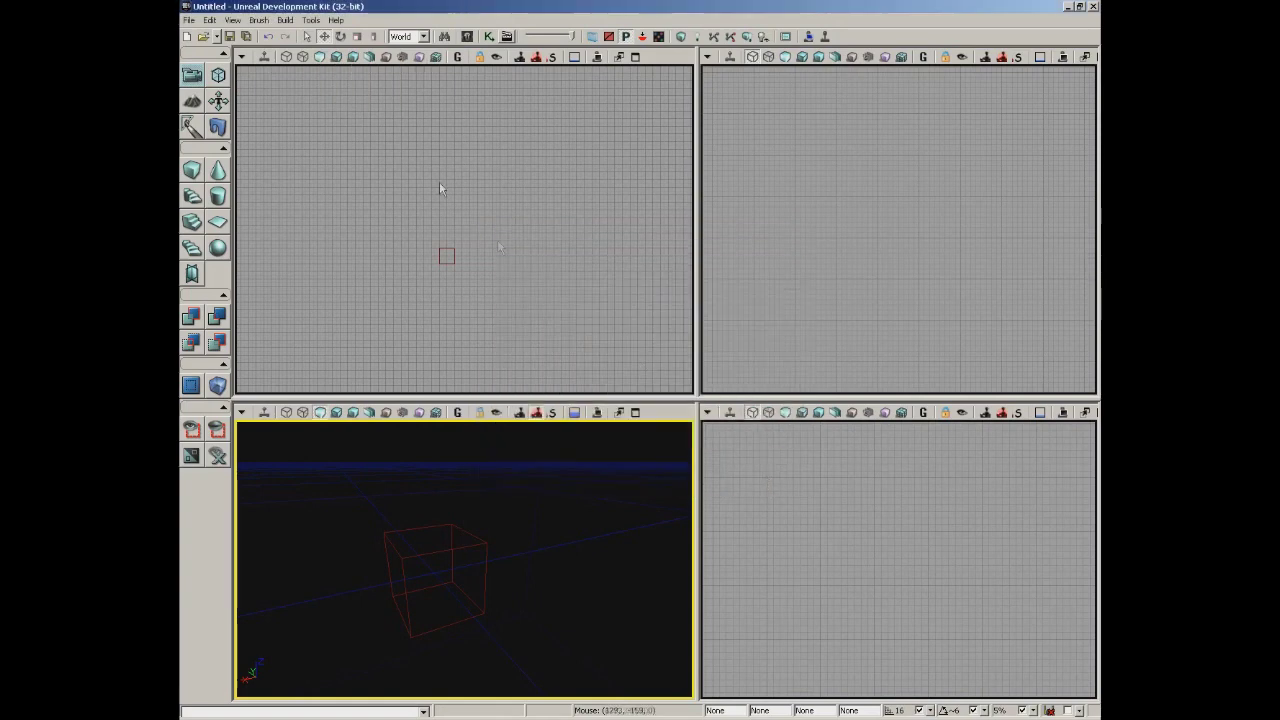
Check the map for errors, review the Map Check list, and close it.
{"action": "left_click", "coordinate": [311, 24]}
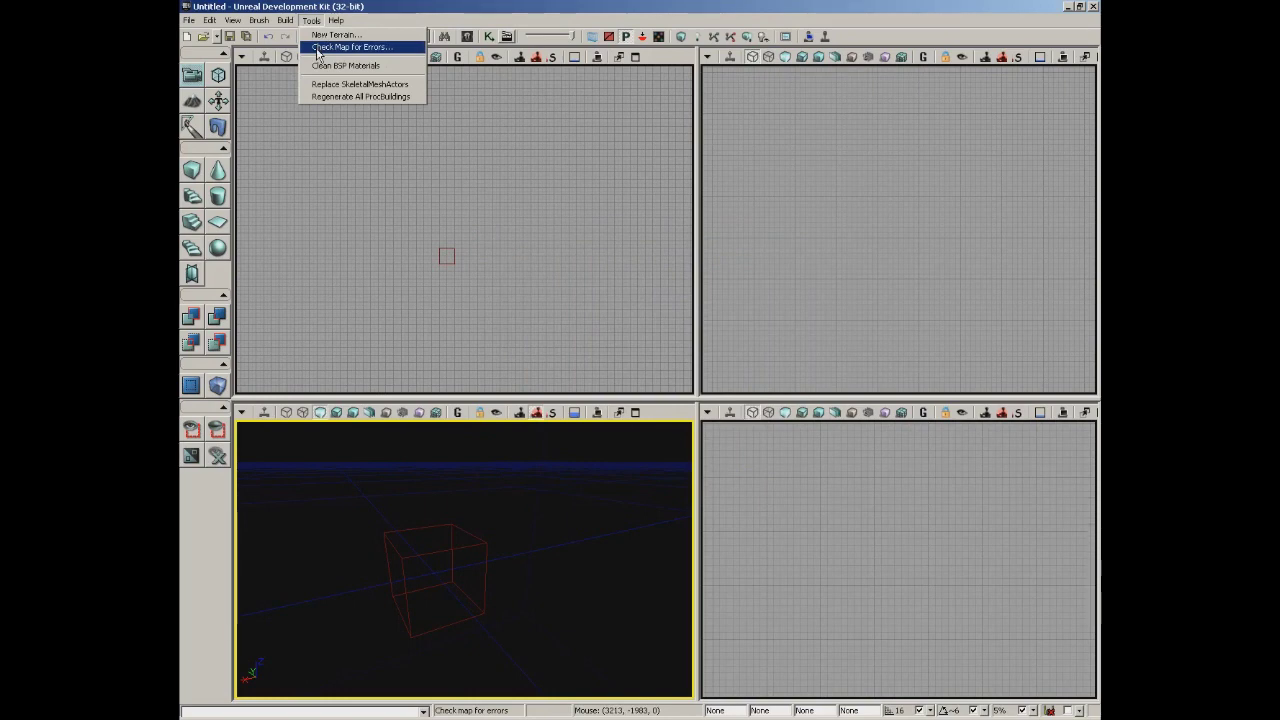
{"action": "left_click", "coordinate": [318, 52]}
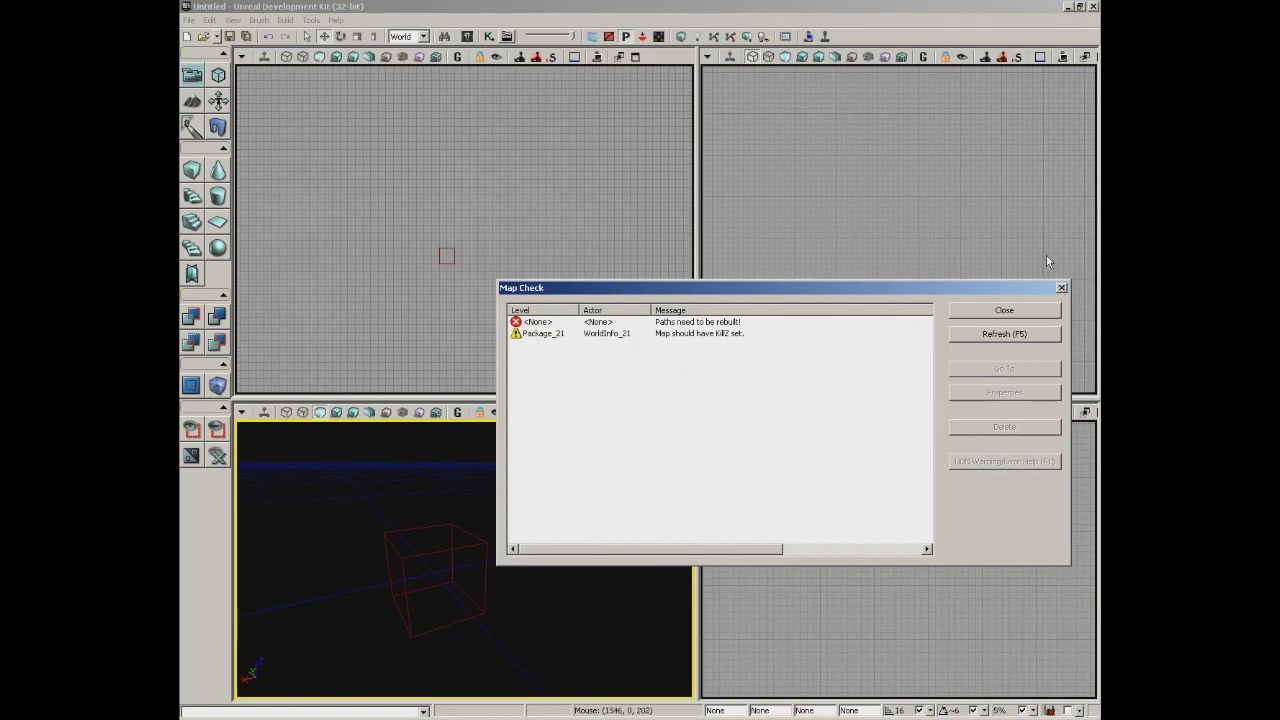
{"action": "left_click", "coordinate": [1061, 287]}
{"action": "left_click", "coordinate": [311, 20]}
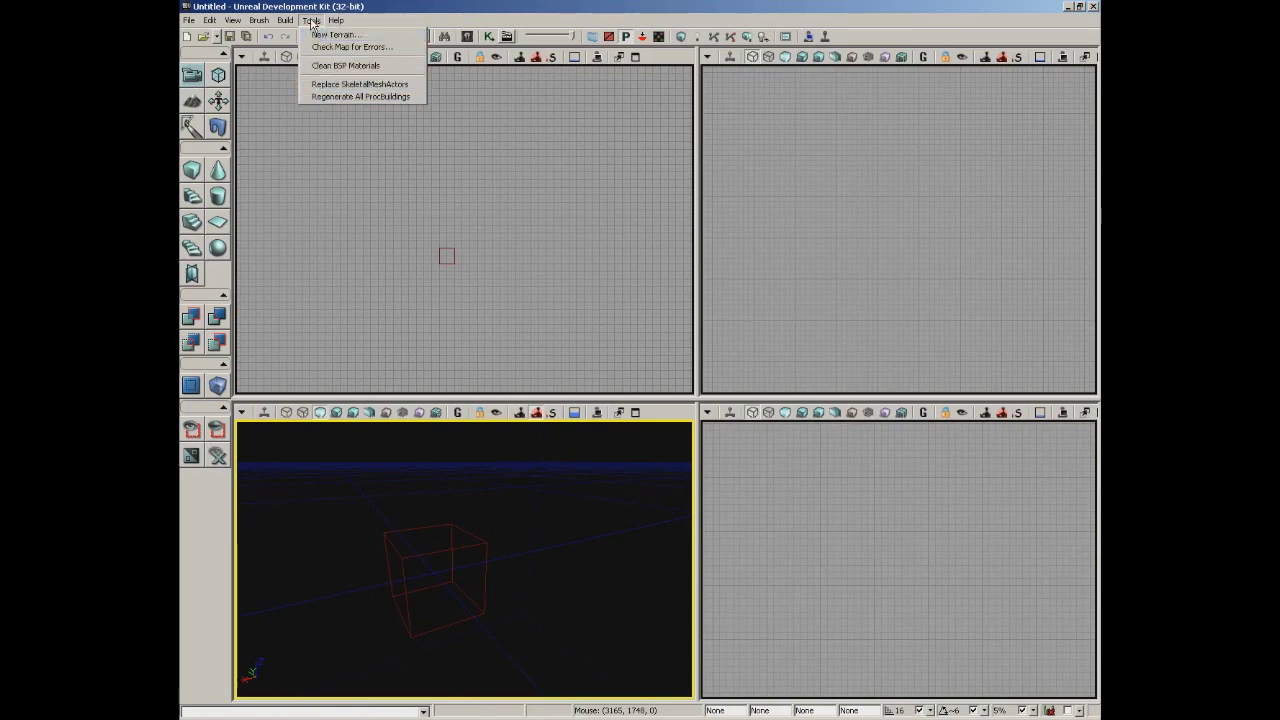
{"action": "left_click", "coordinate": [577, 191]}
View the UDK online help home page and the UDK forums page in the browser, closing each one.
{"action": "left_click", "coordinate": [338, 20]}
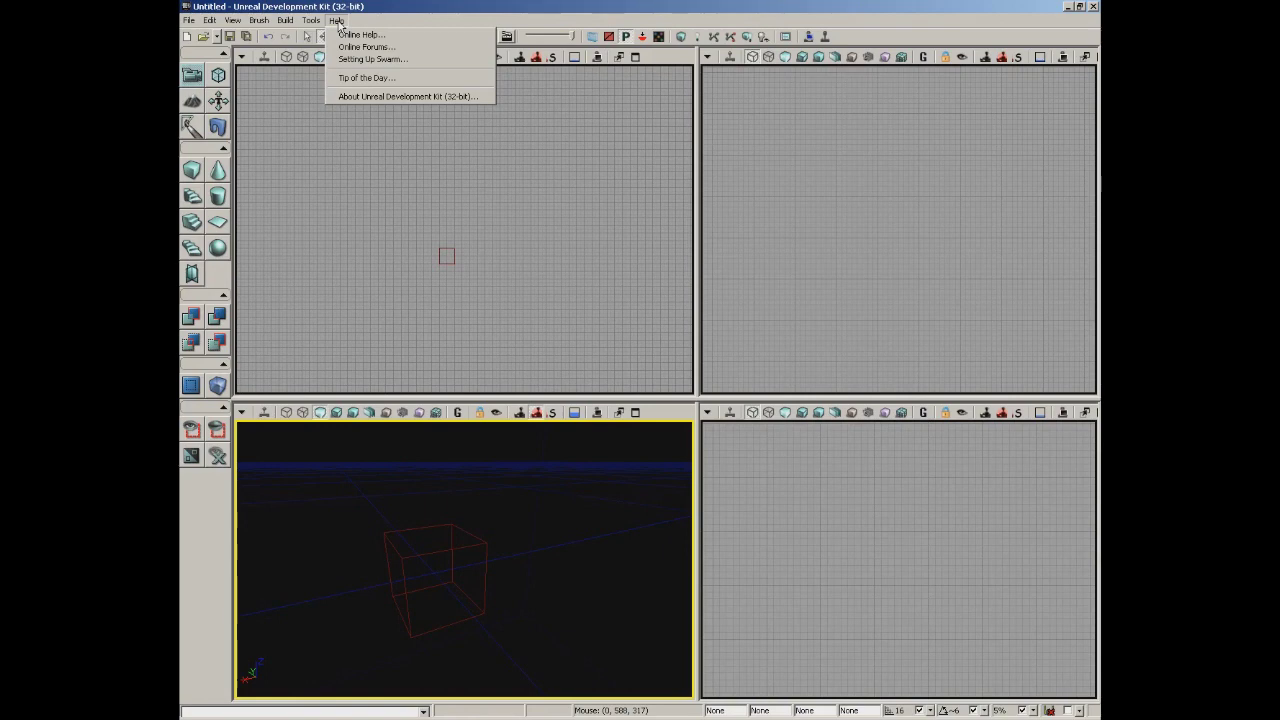
{"action": "left_click", "coordinate": [343, 36]}
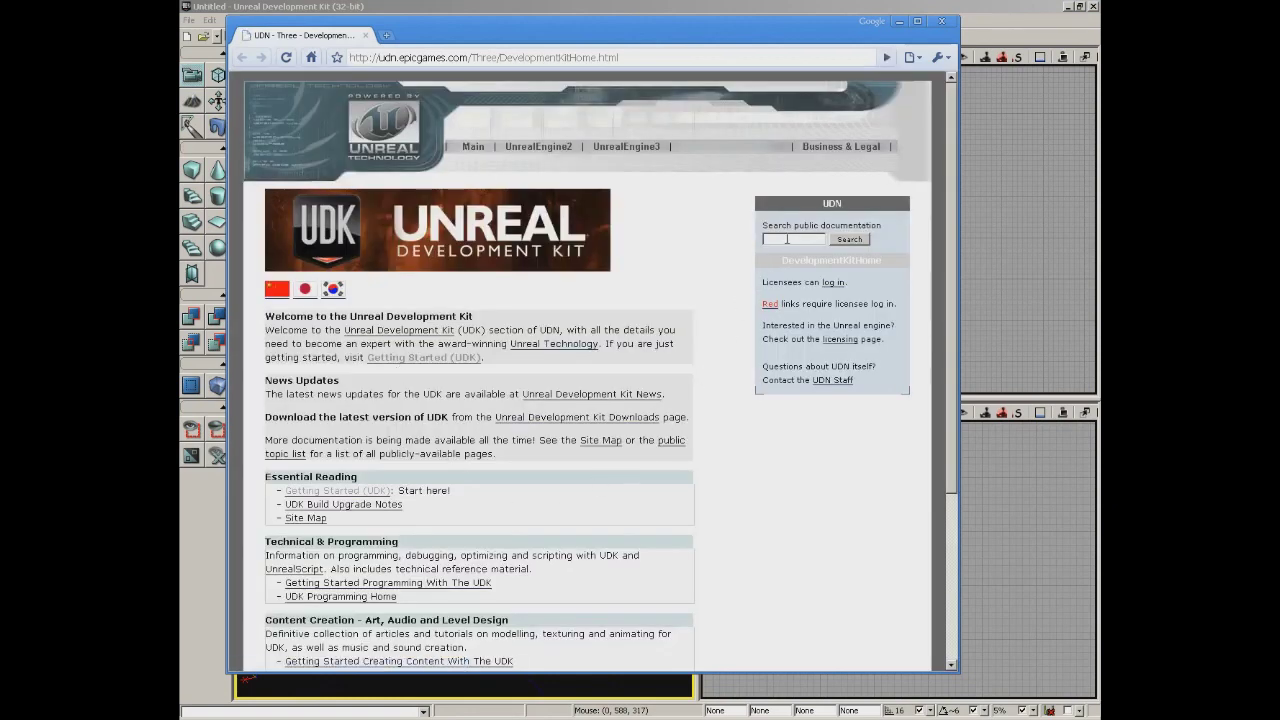
{"action": "left_click", "coordinate": [946, 23]}
{"action": "left_click", "coordinate": [336, 20]}
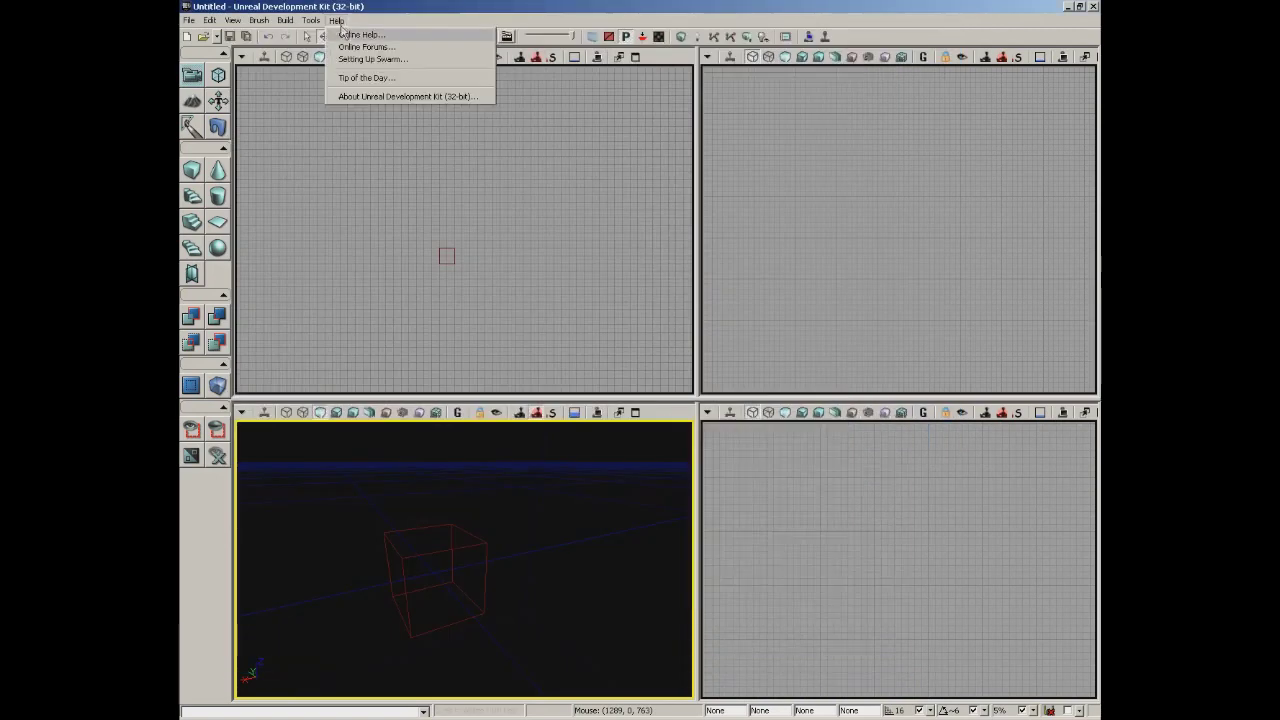
{"action": "left_click", "coordinate": [393, 50]}
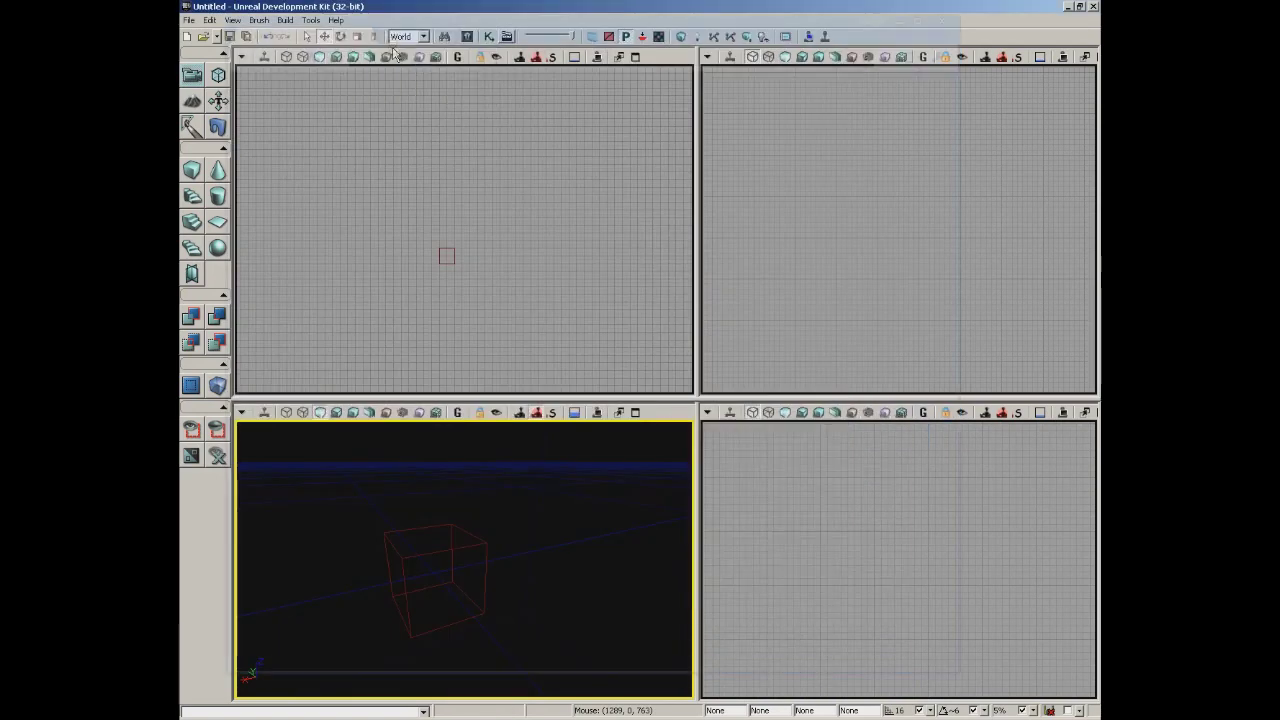
{"action": "scroll", "coordinate": [460, 385], "scroll_direction": "down", "scroll_amount": 3}
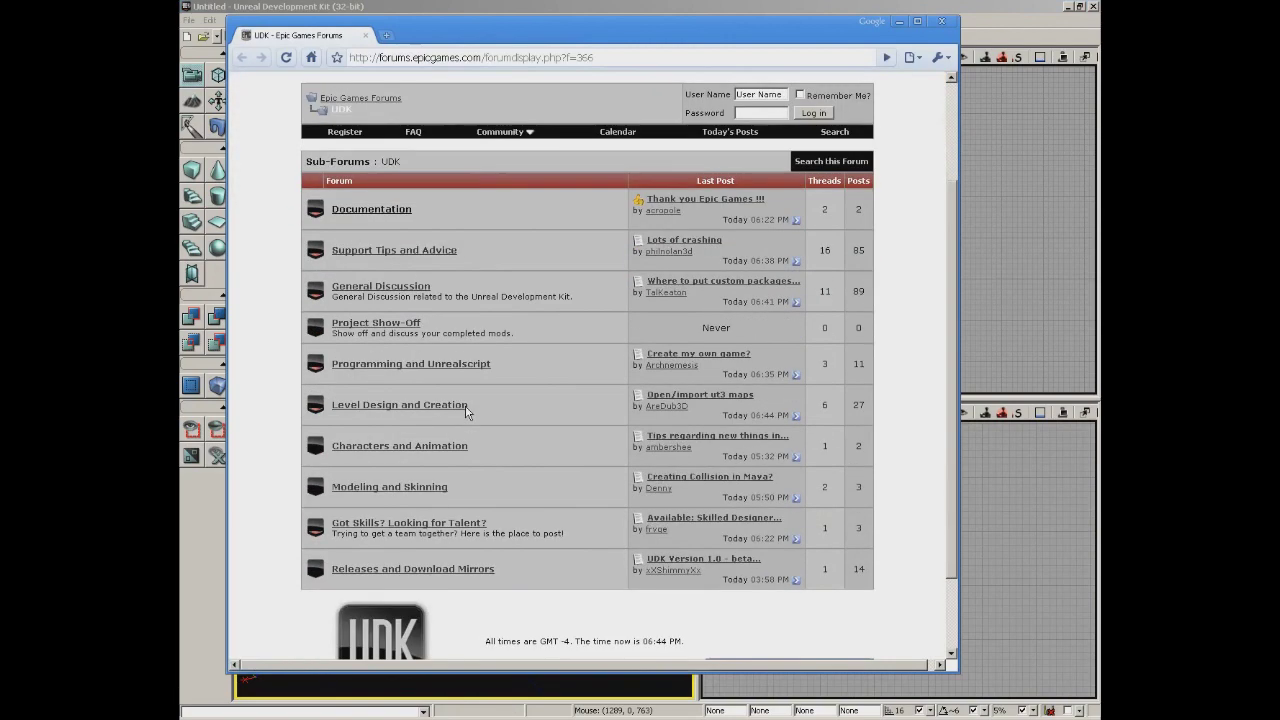
{"action": "left_click", "coordinate": [941, 21]}
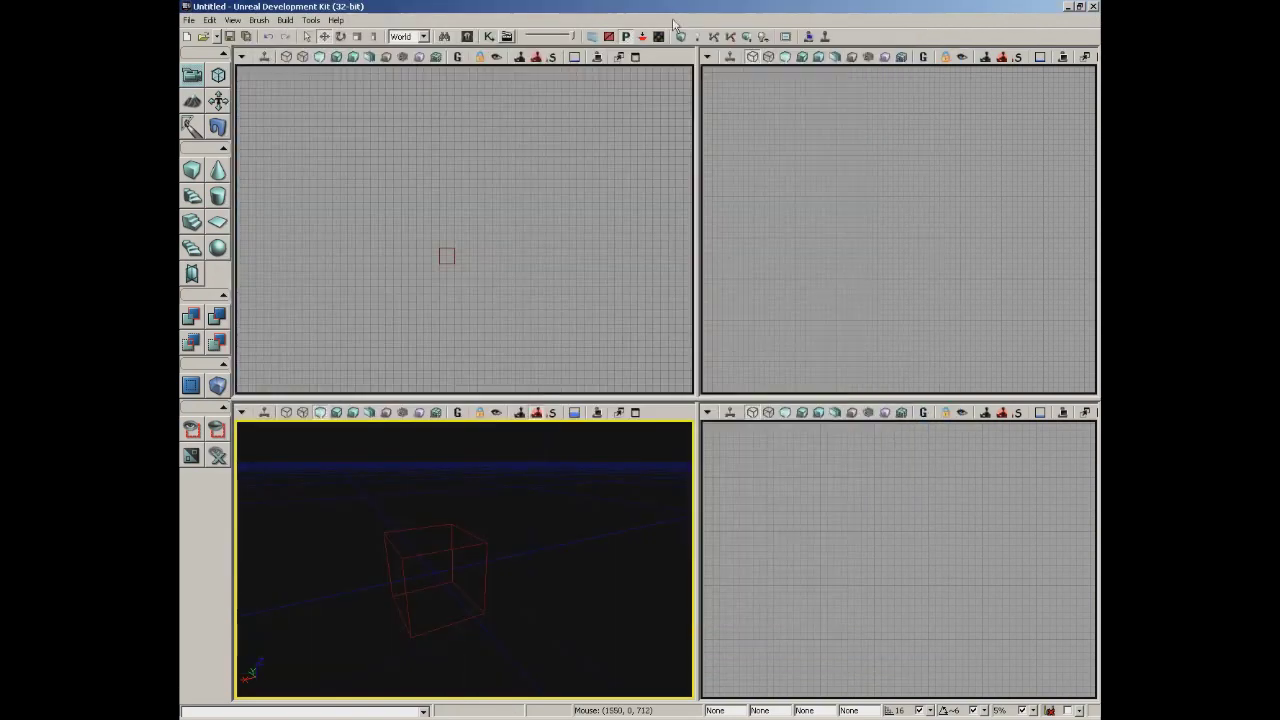
Open the Setting Up Swarm documentation, read through the page down to the Swarm Agent settings and logging sections, and close the browser.
{"action": "left_click", "coordinate": [336, 20]}
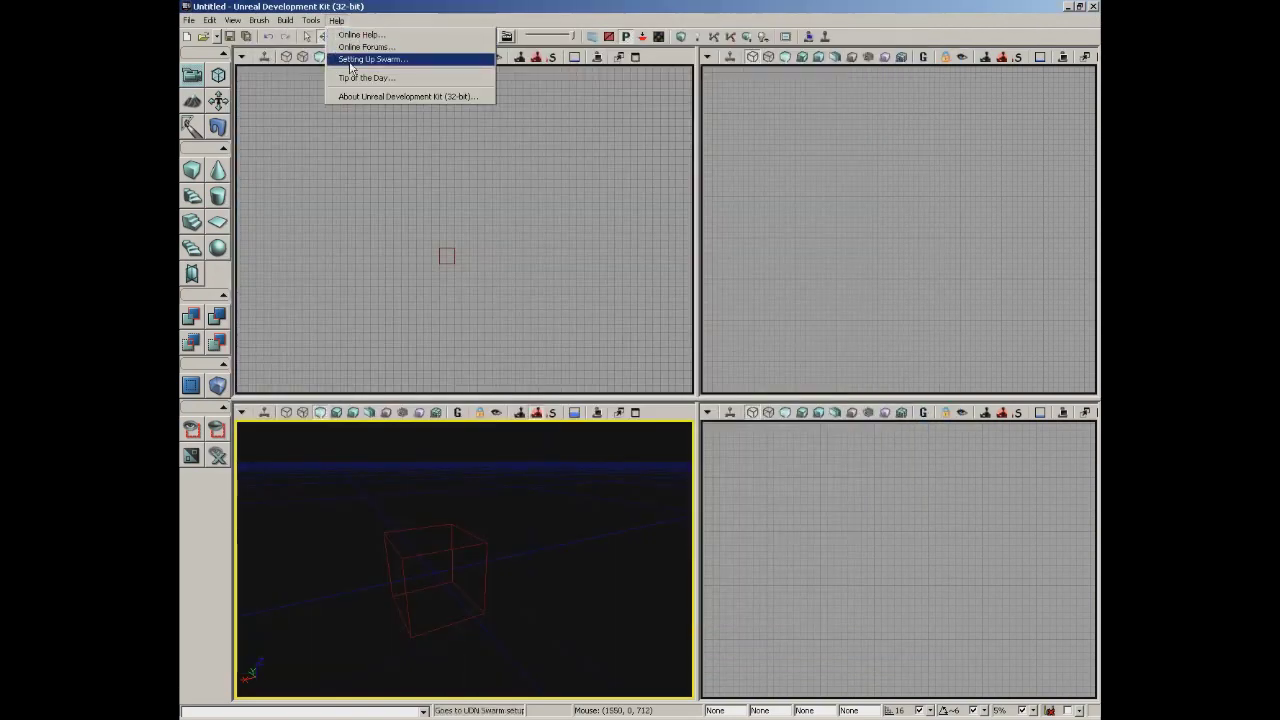
{"action": "left_click", "coordinate": [400, 58]}
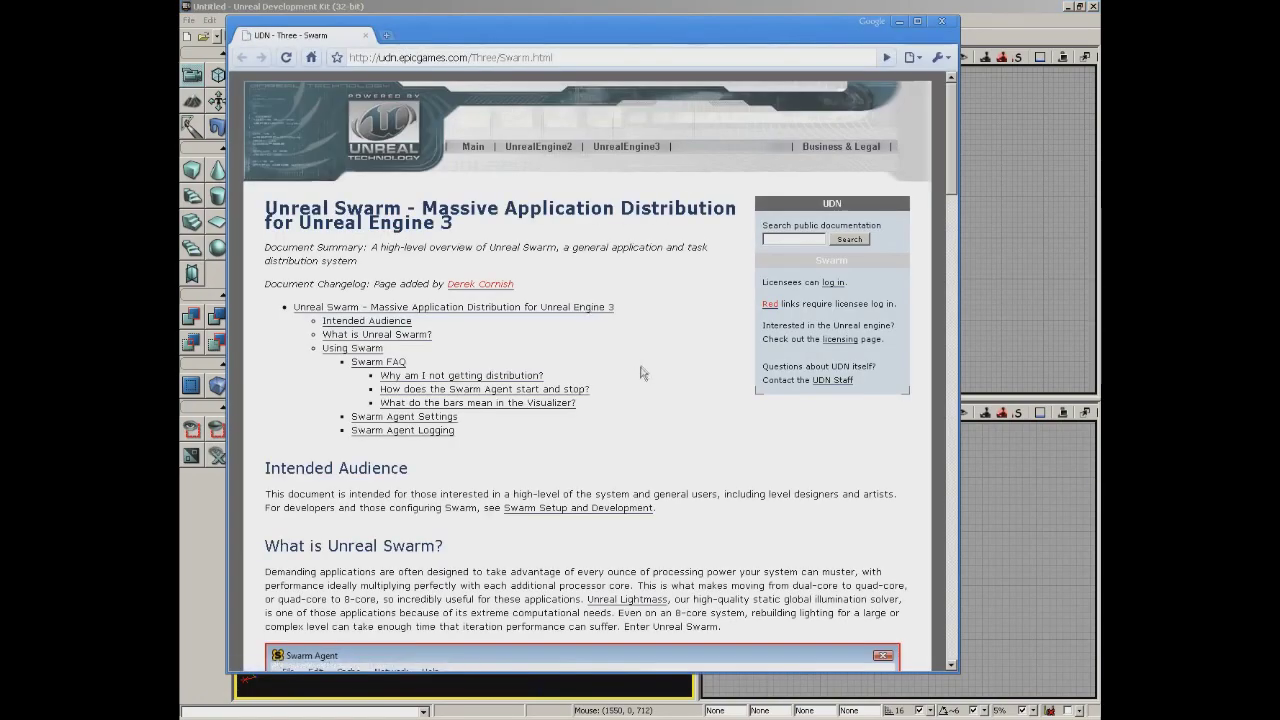
{"action": "scroll", "coordinate": [641, 374], "scroll_direction": "down", "scroll_amount": 3}
{"action": "scroll", "coordinate": [641, 374], "scroll_direction": "down", "scroll_amount": 20}
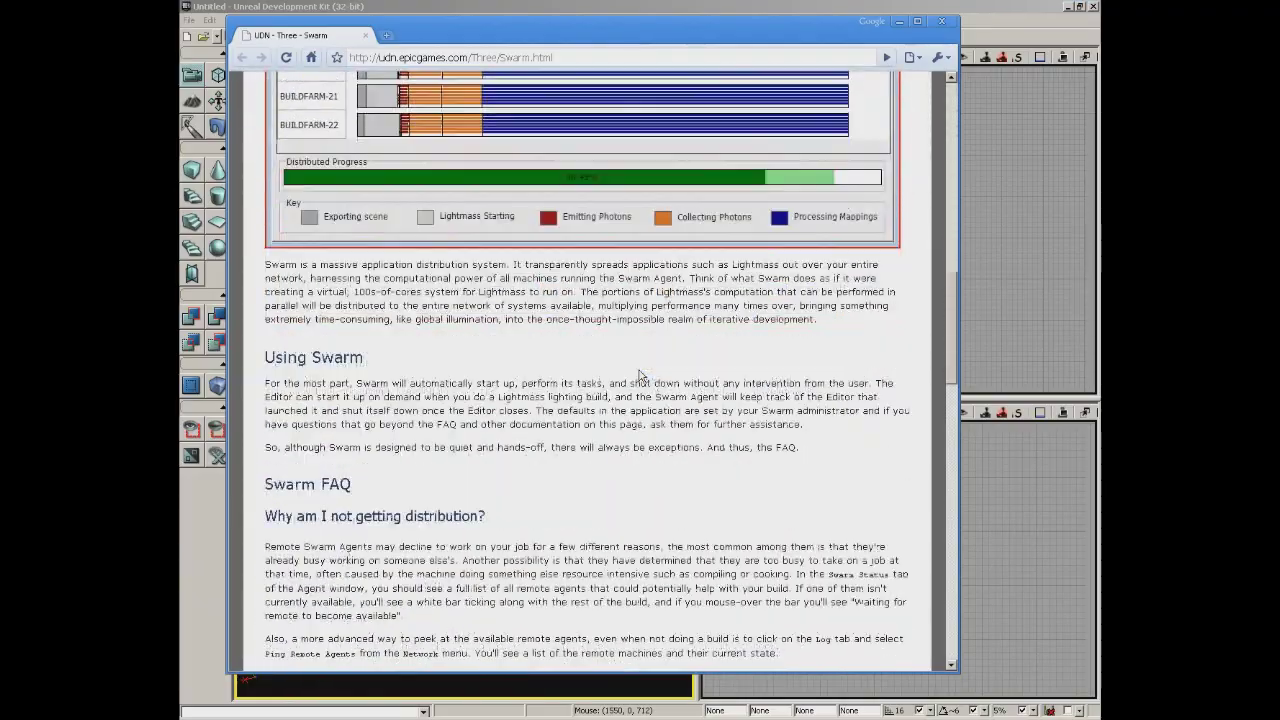
{"action": "scroll", "coordinate": [636, 370], "scroll_direction": "down", "scroll_amount": 7}
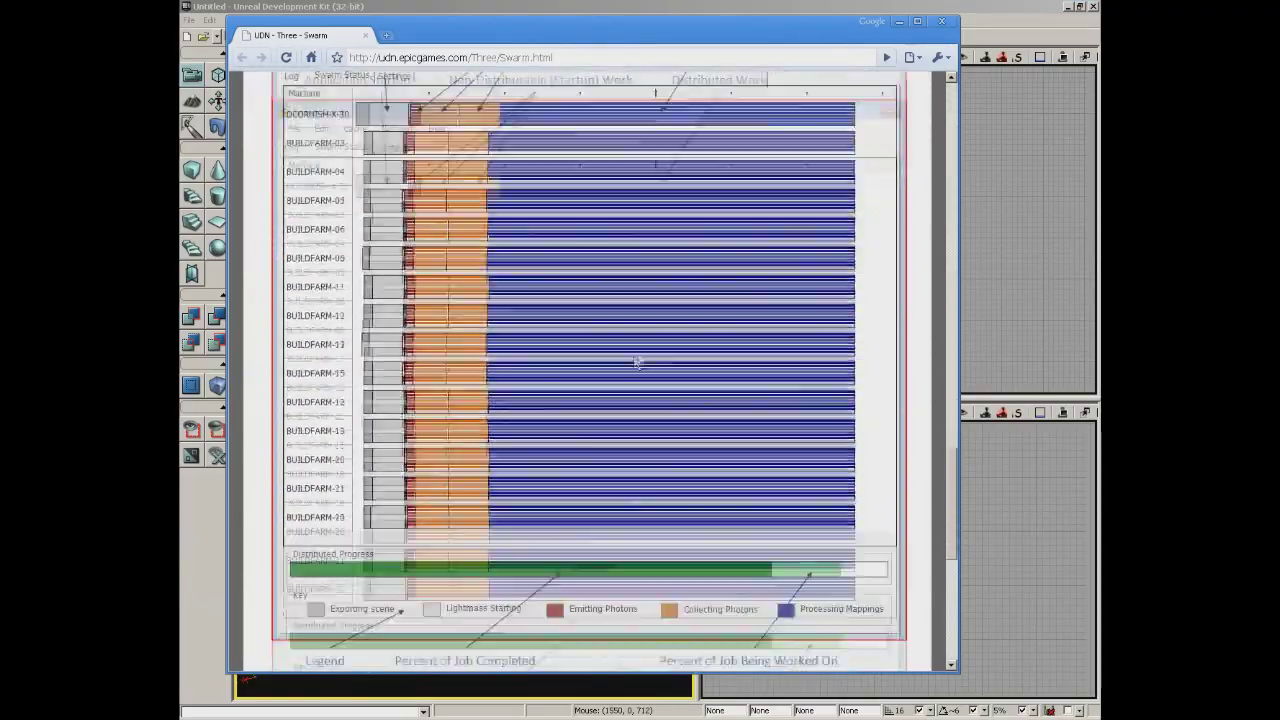
{"action": "scroll", "coordinate": [624, 362], "scroll_direction": "down", "scroll_amount": 5}
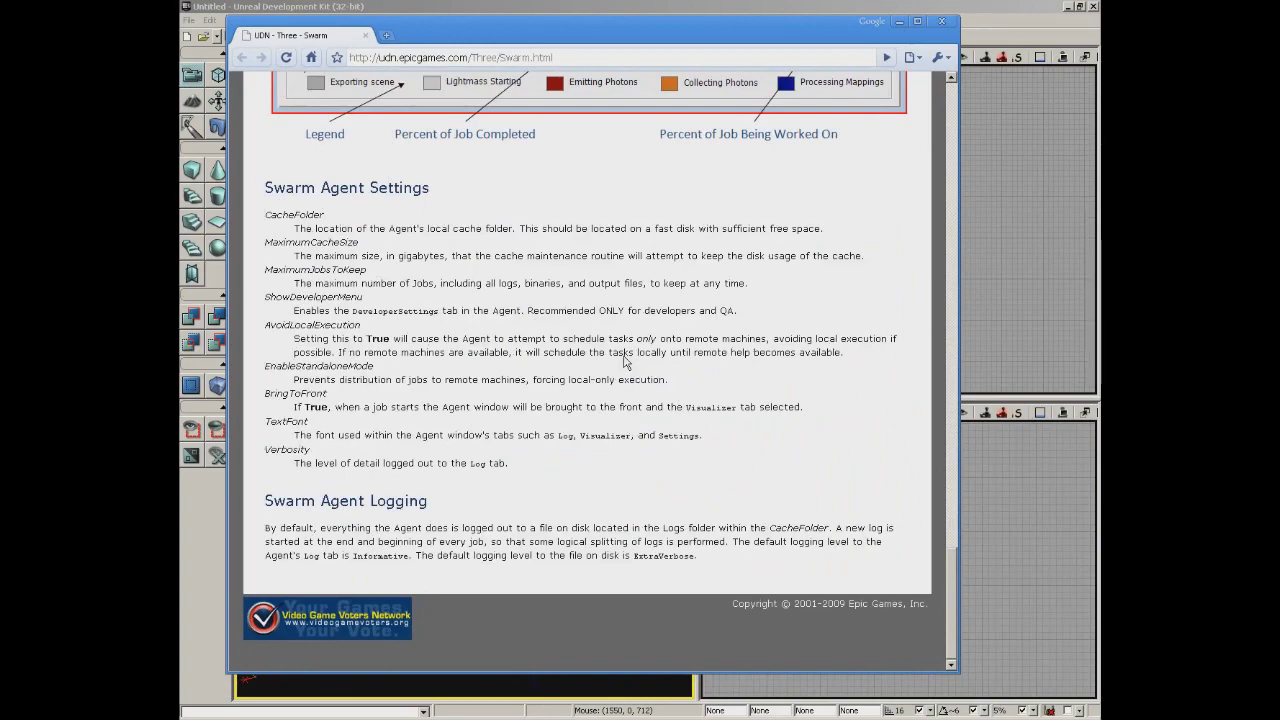
{"action": "scroll", "coordinate": [624, 362], "scroll_direction": "up", "scroll_amount": 15}
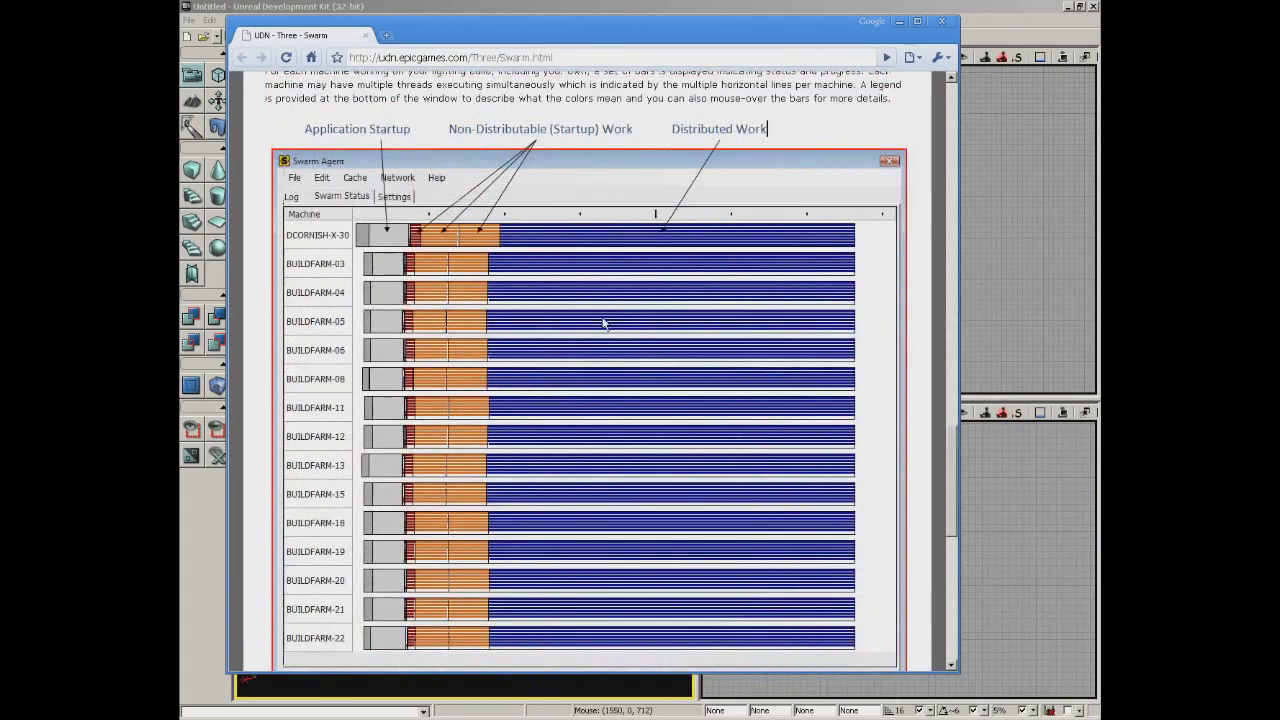
{"action": "left_click", "coordinate": [946, 22]}
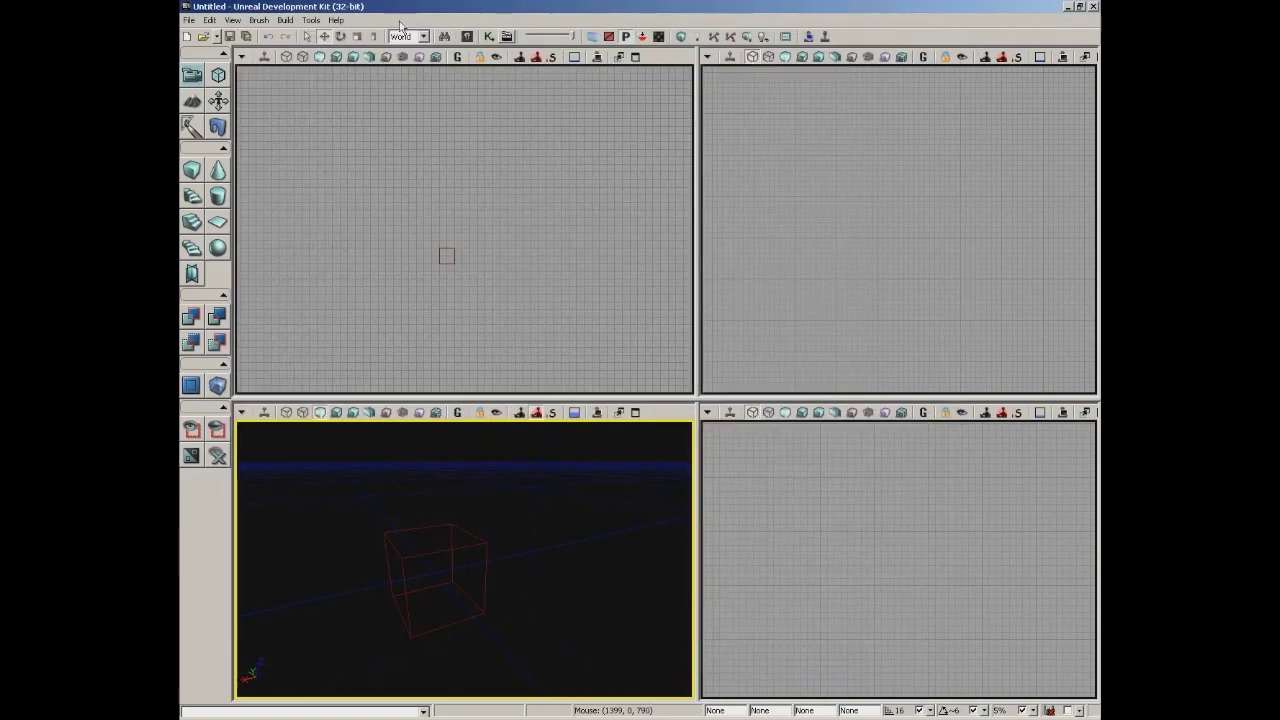
Open the Tip of the Day, browse through several tips, and close the window.
{"action": "left_click", "coordinate": [336, 20]}
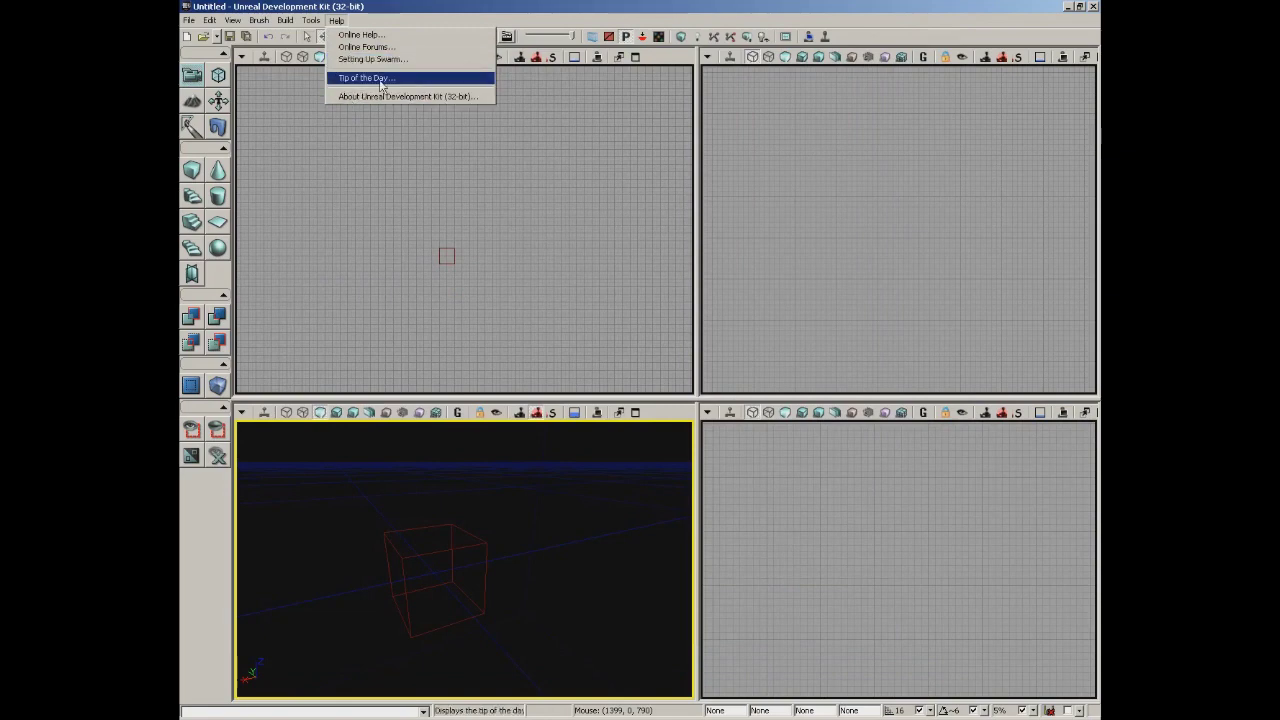
{"action": "left_click", "coordinate": [380, 80]}
{"action": "left_click", "coordinate": [882, 508]}
{"action": "left_click", "coordinate": [882, 508]}
{"action": "left_click", "coordinate": [882, 508]}
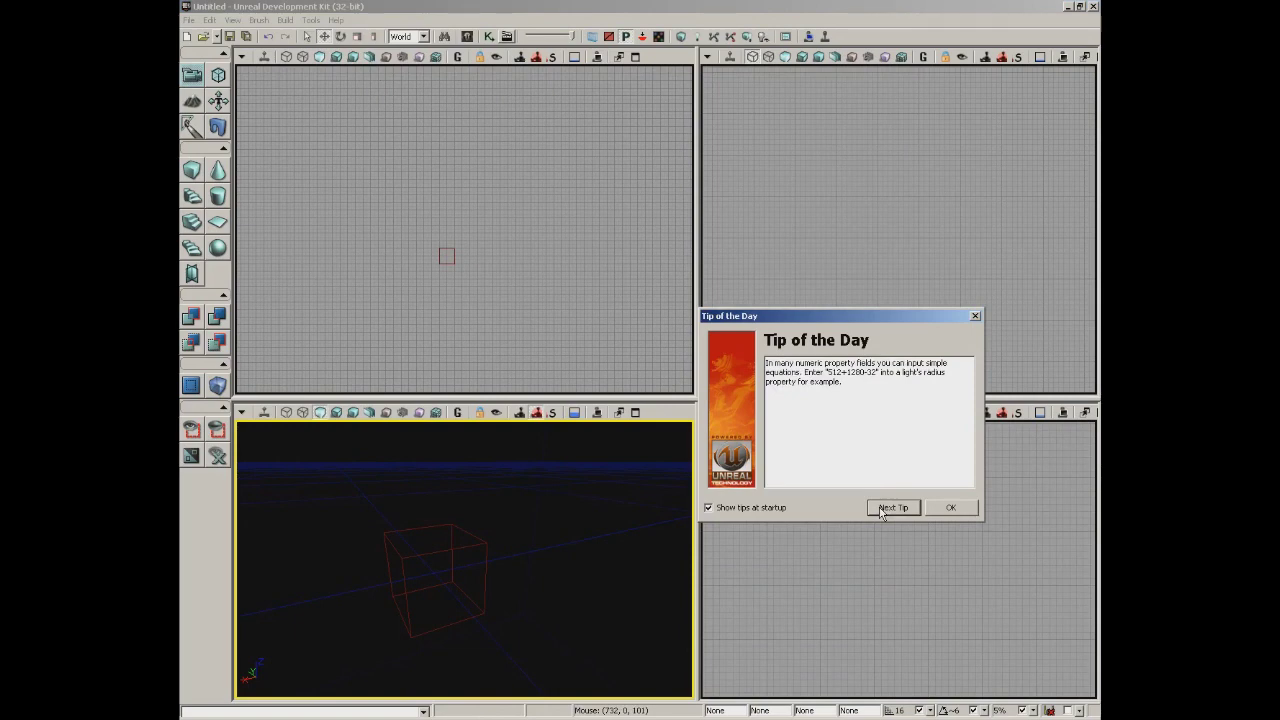
{"action": "left_click", "coordinate": [882, 508]}
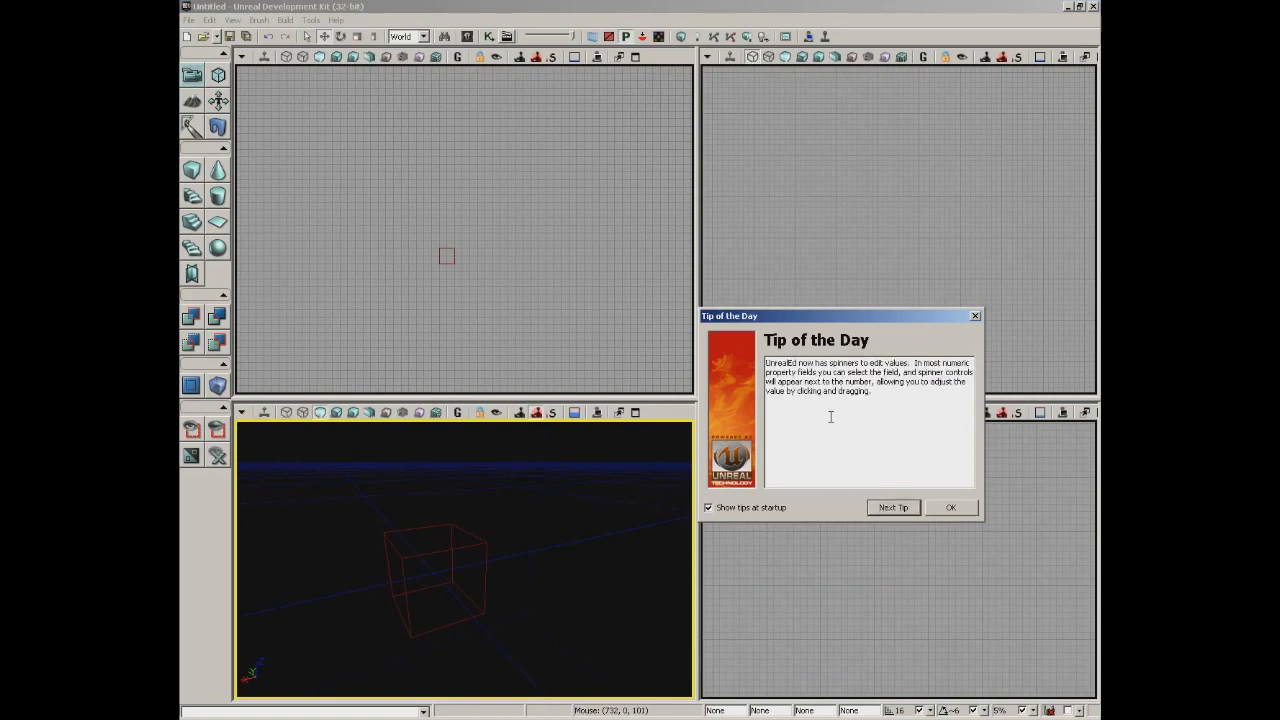
{"action": "left_click_drag", "start_coordinate": [877, 396], "coordinate": [721, 348]}
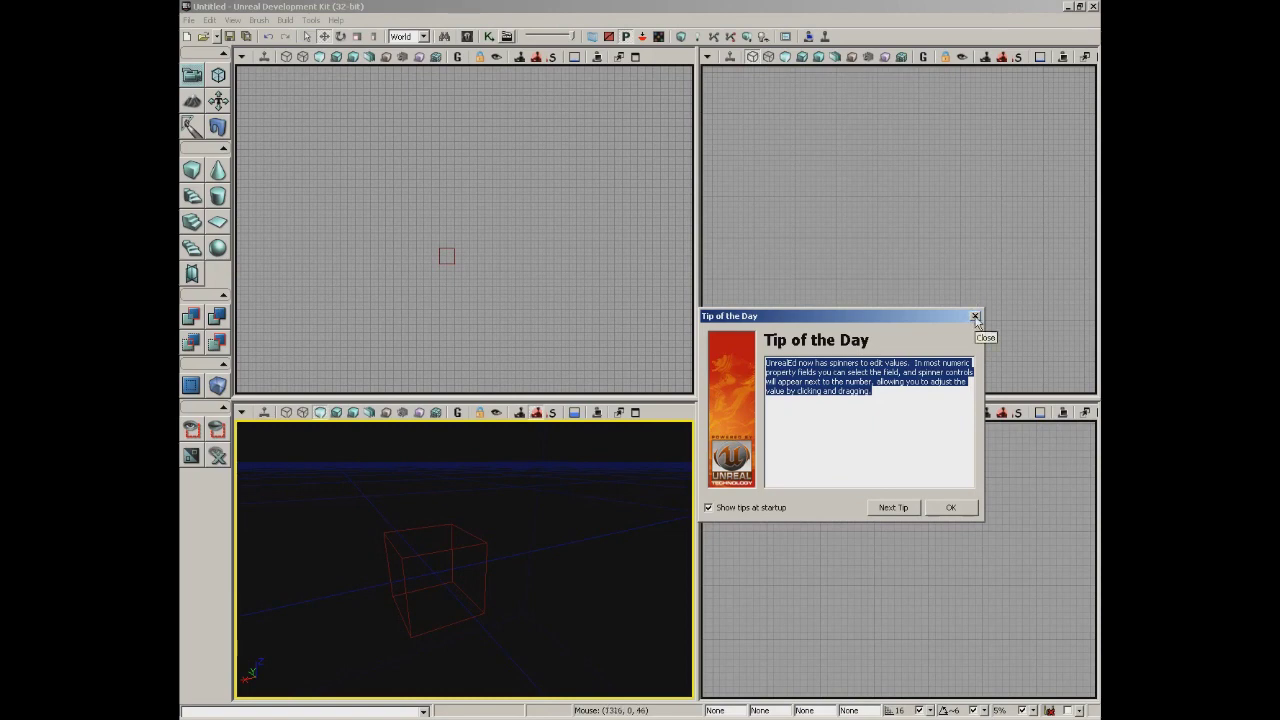
{"action": "left_click", "coordinate": [891, 507]}
{"action": "left_click", "coordinate": [975, 316]}
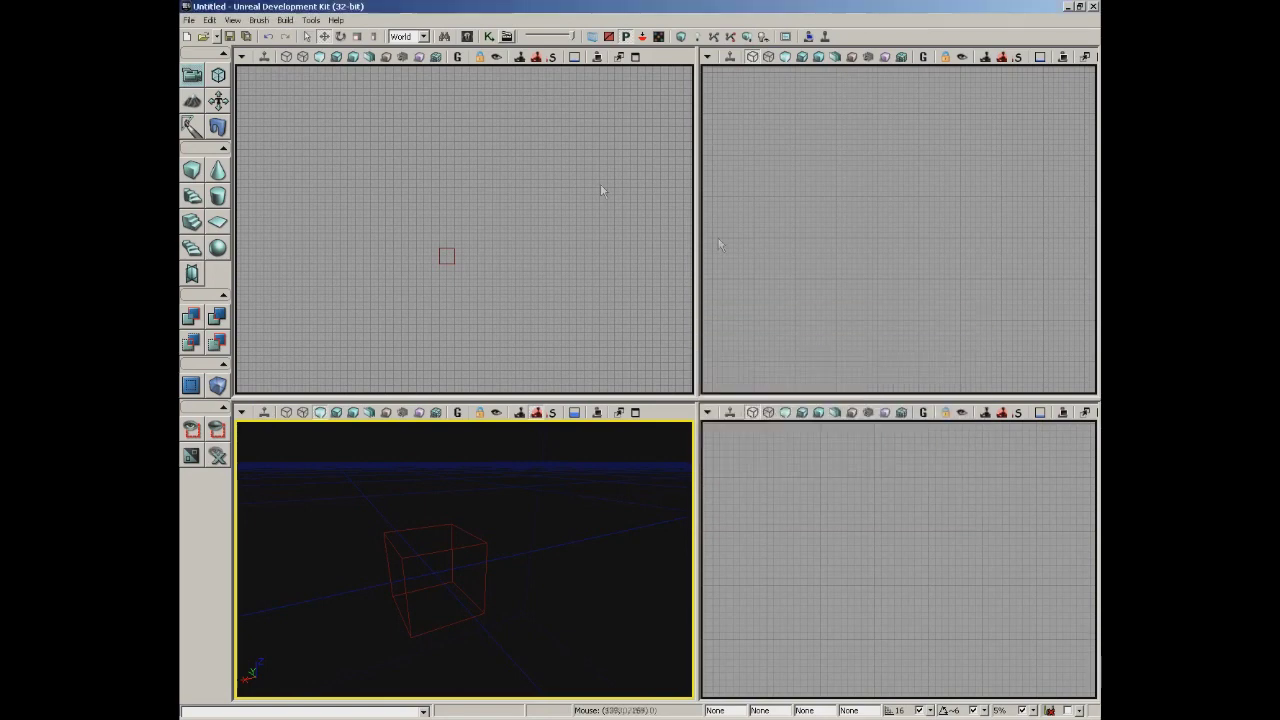
View the About Unreal Development Kit information with its engine version and changelist, and close it.
{"action": "left_click", "coordinate": [336, 21]}
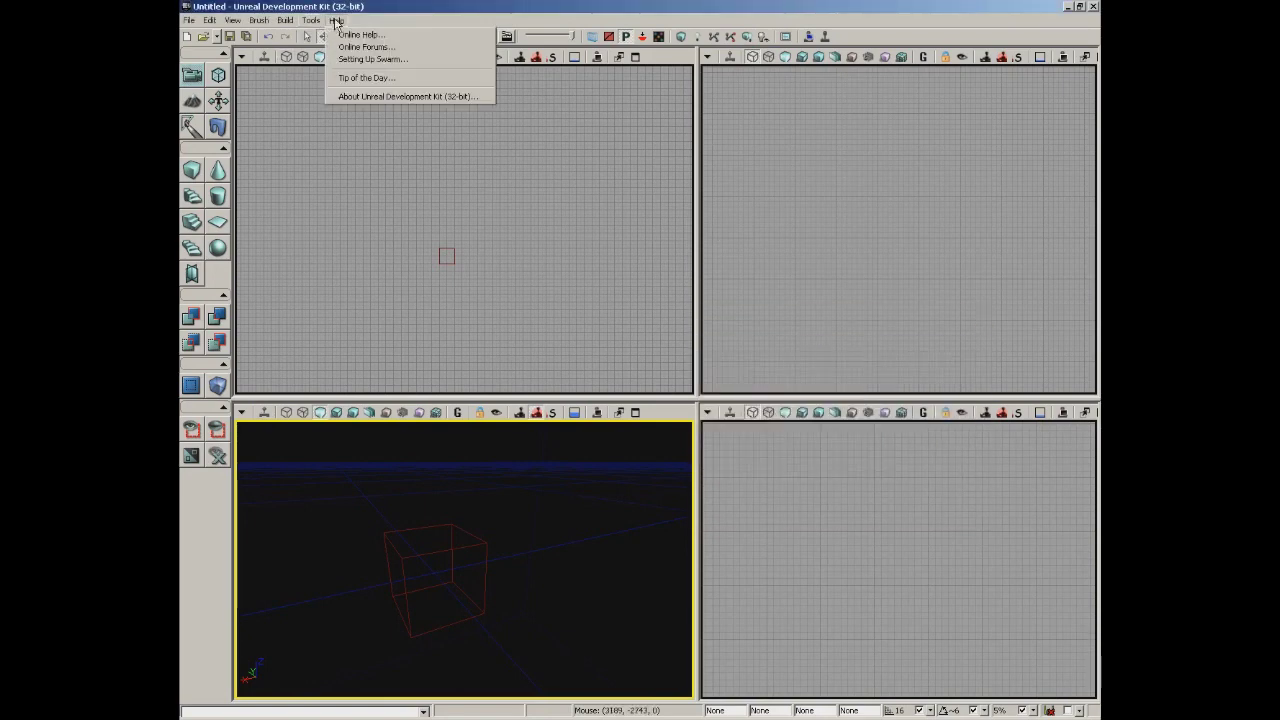
{"action": "left_click", "coordinate": [353, 97]}
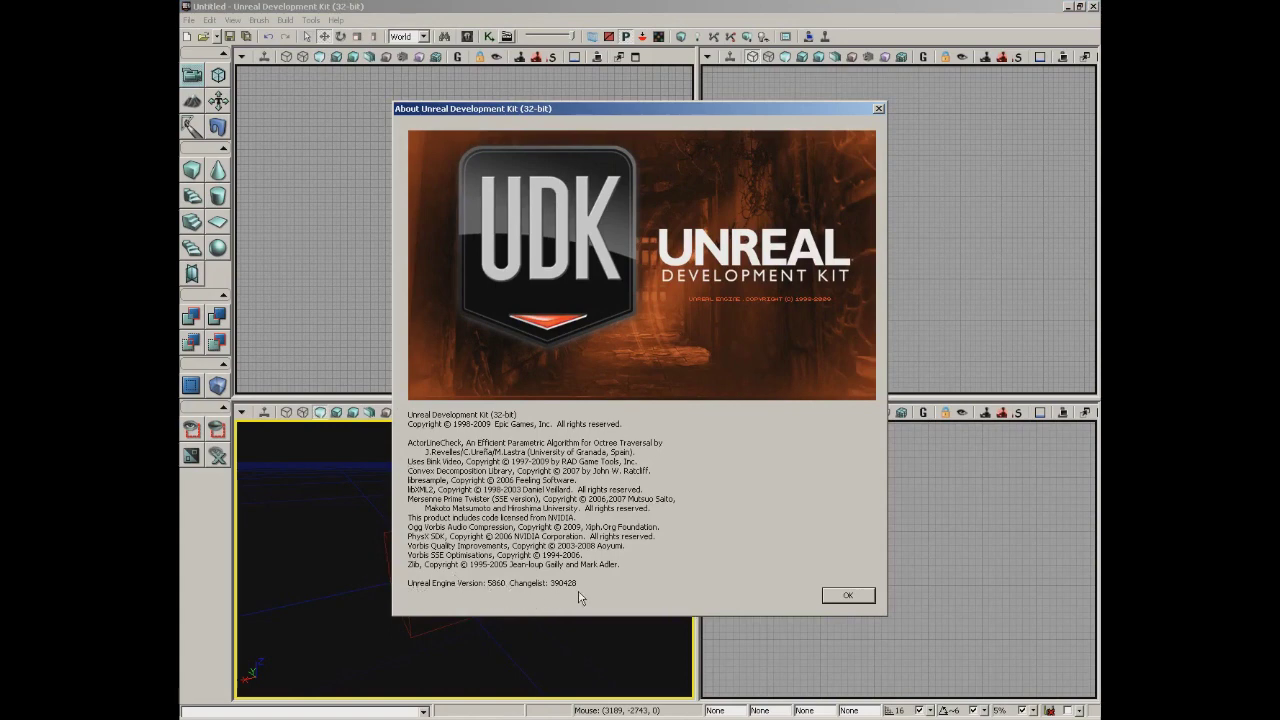
{"action": "left_click", "coordinate": [848, 595]}
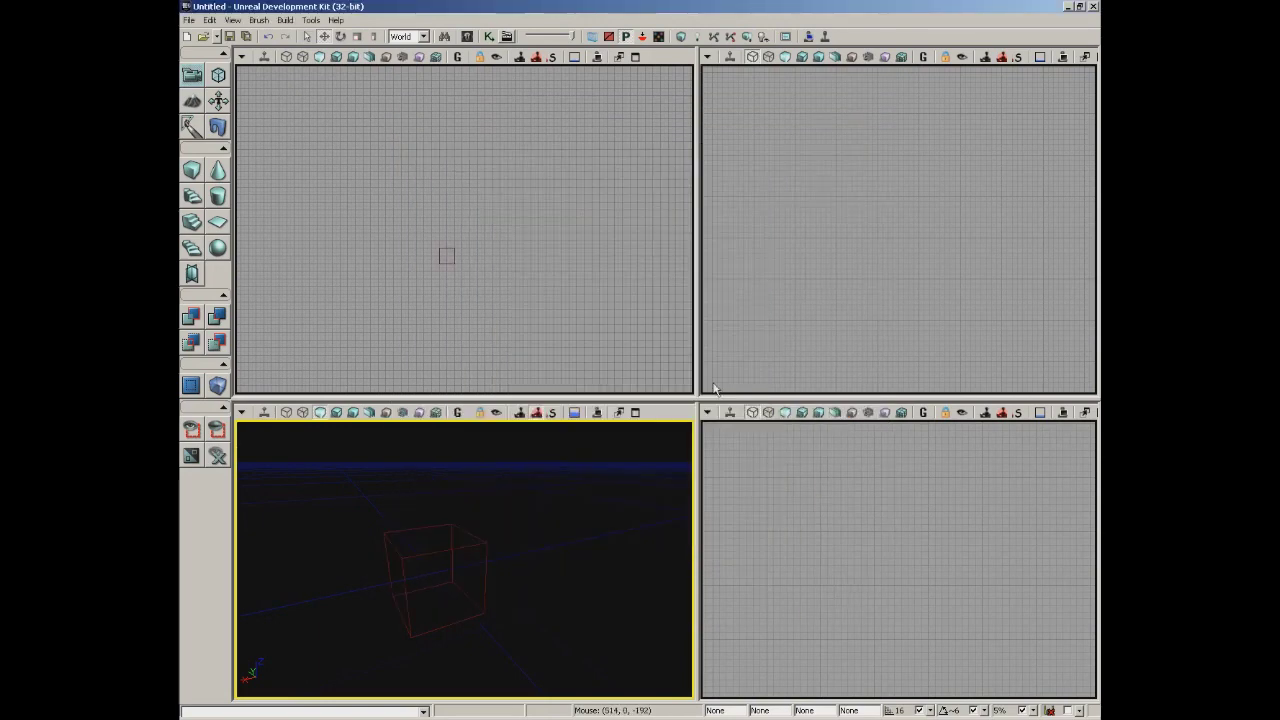
{"action": "key", "text": "Home"}
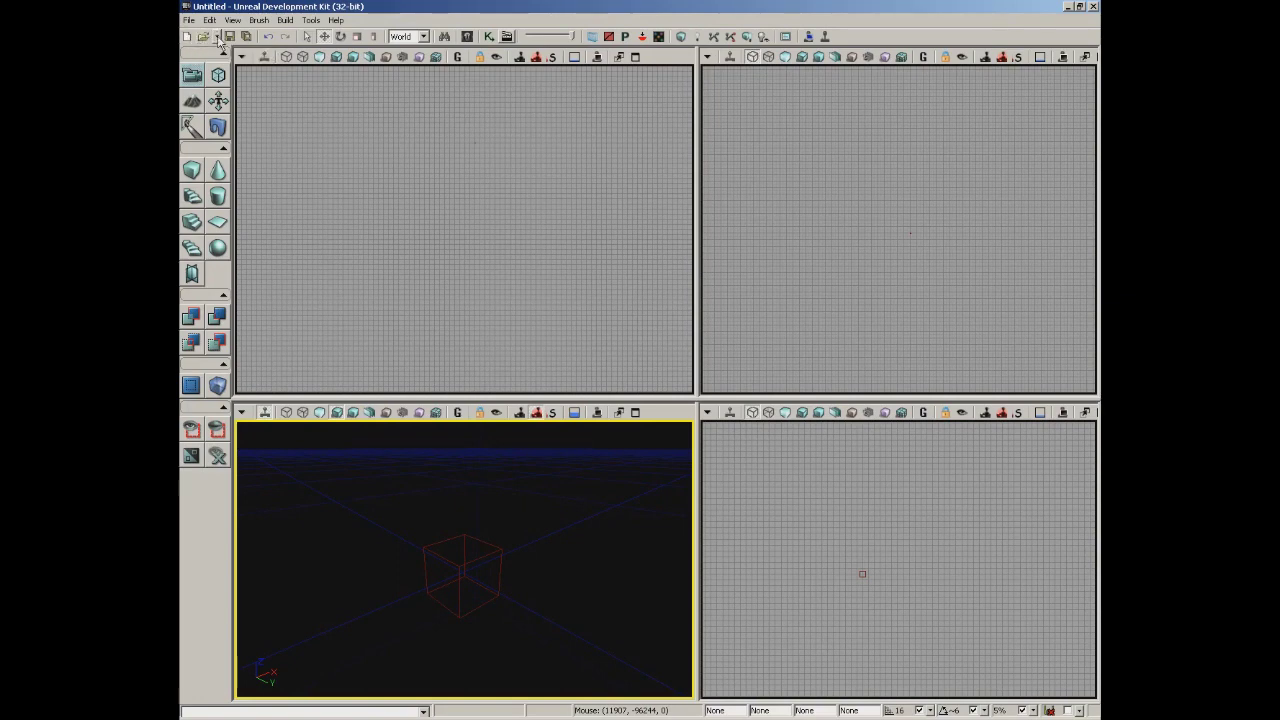
{"action": "left_click", "coordinate": [217, 37]}
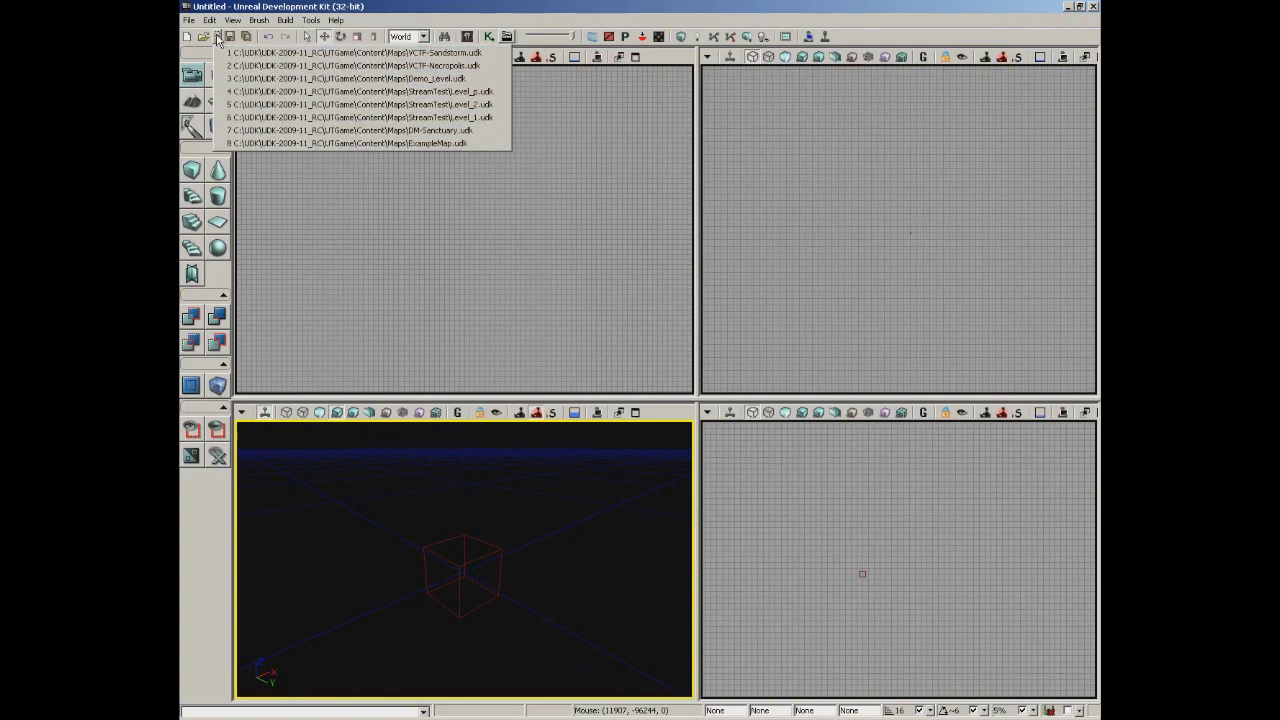
{"action": "left_click", "coordinate": [380, 27]}
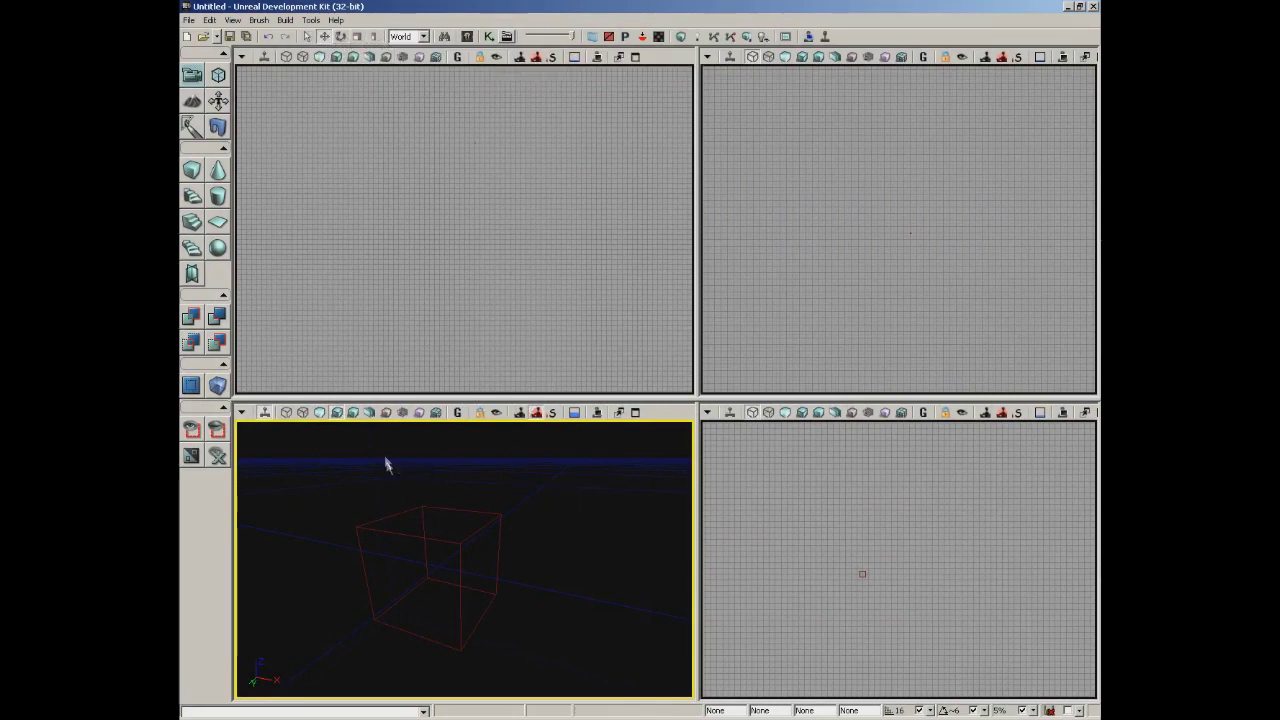
Maximize the perspective viewport, select the red builder brush and move it along its axes and across the axis planes.
{"action": "left_click", "coordinate": [635, 412]}
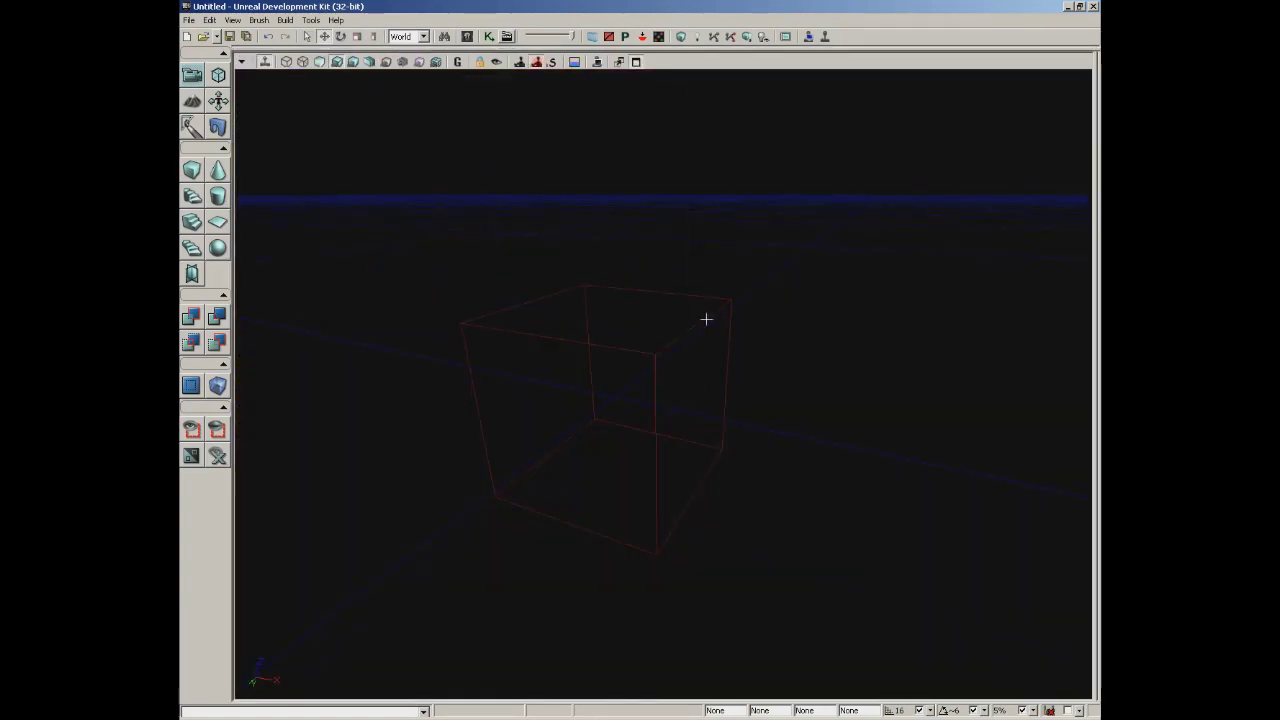
{"action": "left_click", "coordinate": [702, 318]}
{"action": "right_click_drag", "start_coordinate": [822, 366], "coordinate": [794, 334]}
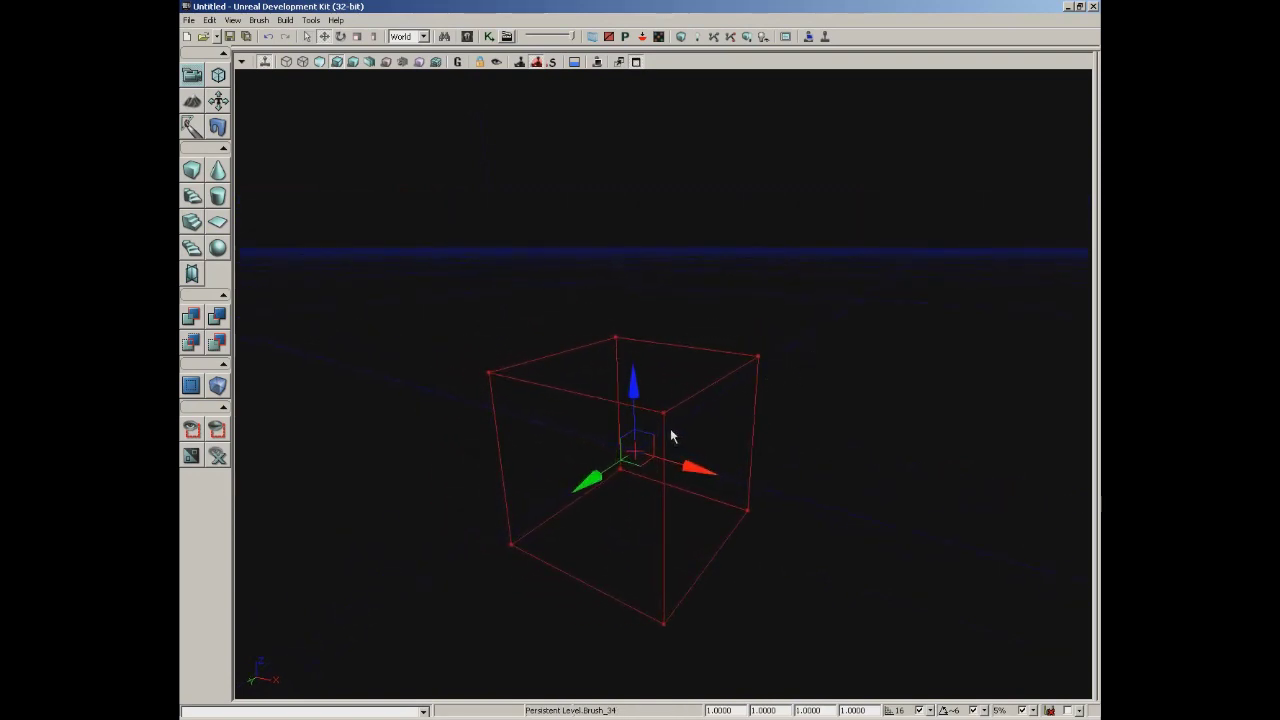
{"action": "mouse_move", "coordinate": [697, 466]}
{"action": "left_mouse_down"}
{"action": "mouse_move", "coordinate": [569, 431]}
{"action": "mouse_move", "coordinate": [668, 436]}
{"action": "left_mouse_up"}
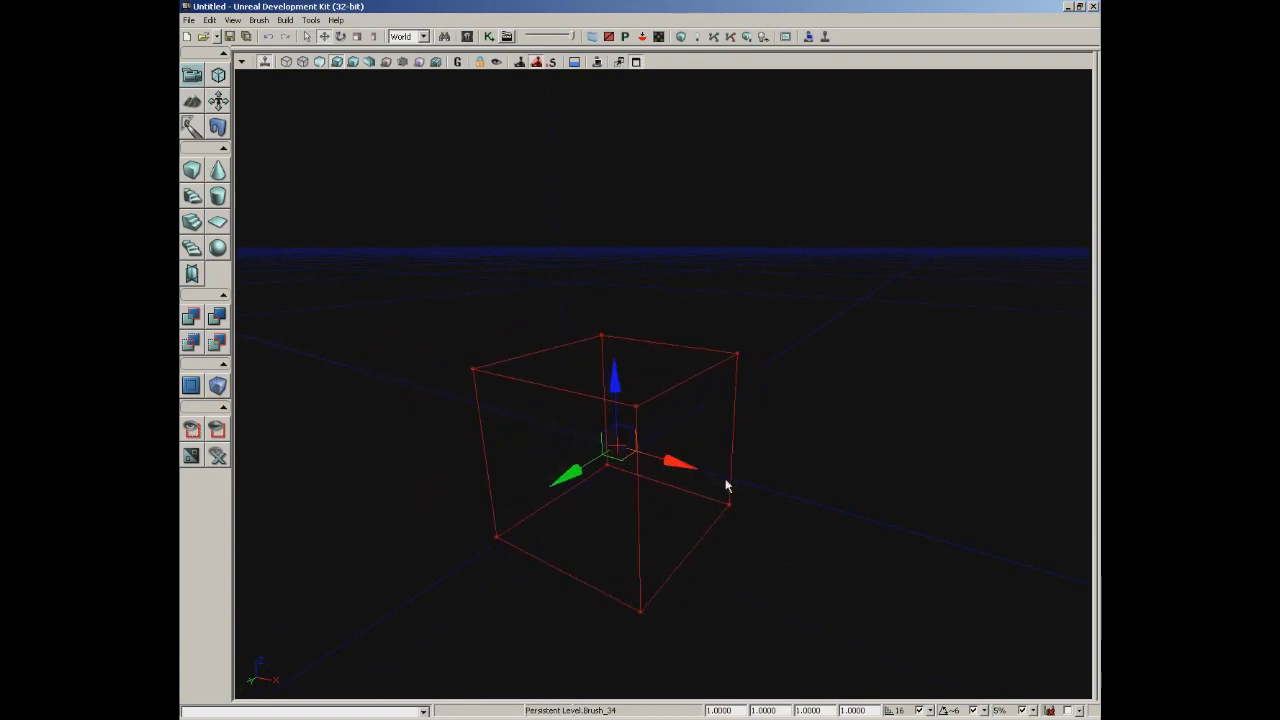
{"action": "mouse_move", "coordinate": [683, 466]}
{"action": "left_mouse_down"}
{"action": "mouse_move", "coordinate": [639, 442]}
{"action": "mouse_move", "coordinate": [635, 488]}
{"action": "left_mouse_up"}
{"action": "left_click_drag", "start_coordinate": [549, 478], "coordinate": [660, 436]}
{"action": "mouse_move", "coordinate": [677, 325]}
{"action": "left_mouse_down"}
{"action": "mouse_move", "coordinate": [674, 240]}
{"action": "mouse_move", "coordinate": [676, 293]}
{"action": "left_mouse_up"}
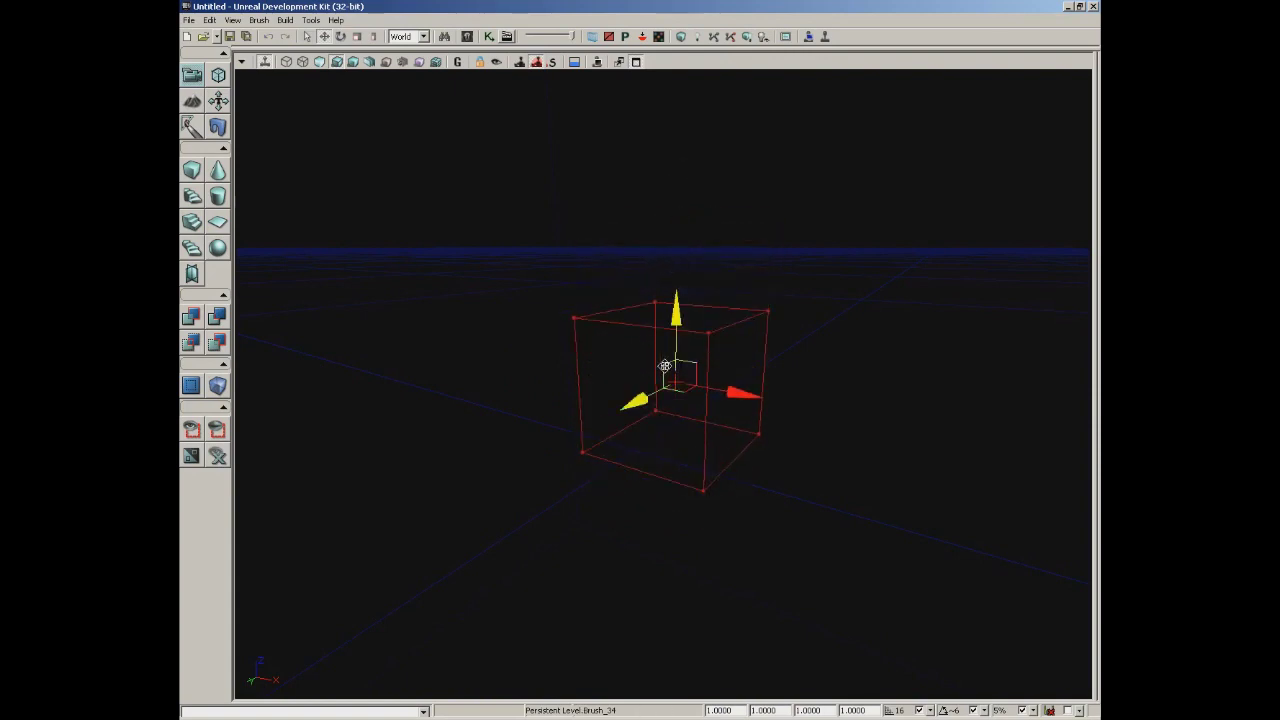
{"action": "mouse_move", "coordinate": [697, 365]}
{"action": "left_mouse_down"}
{"action": "mouse_move", "coordinate": [660, 366]}
{"action": "mouse_move", "coordinate": [716, 458]}
{"action": "mouse_move", "coordinate": [690, 318]}
{"action": "mouse_move", "coordinate": [651, 351]}
{"action": "left_mouse_up"}
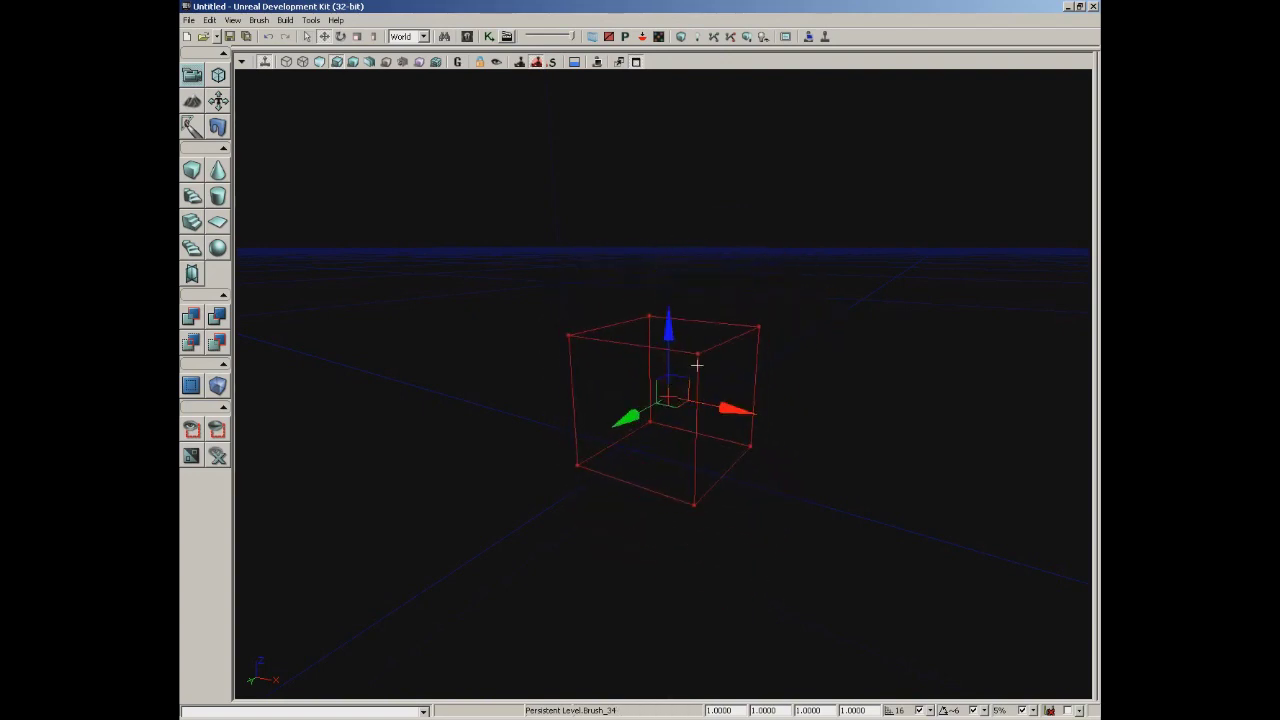
Rotate the builder brush and enlarge it with uniform scaling.
{"action": "left_click", "coordinate": [341, 38]}
{"action": "mouse_move", "coordinate": [723, 363]}
{"action": "left_mouse_down"}
{"action": "mouse_move", "coordinate": [706, 417]}
{"action": "mouse_move", "coordinate": [606, 277]}
{"action": "mouse_move", "coordinate": [654, 403]}
{"action": "mouse_move", "coordinate": [625, 337]}
{"action": "mouse_move", "coordinate": [631, 369]}
{"action": "mouse_move", "coordinate": [686, 363]}
{"action": "mouse_move", "coordinate": [646, 354]}
{"action": "mouse_move", "coordinate": [665, 288]}
{"action": "mouse_move", "coordinate": [614, 371]}
{"action": "mouse_move", "coordinate": [703, 374]}
{"action": "mouse_move", "coordinate": [720, 360]}
{"action": "mouse_move", "coordinate": [723, 429]}
{"action": "mouse_move", "coordinate": [714, 414]}
{"action": "mouse_move", "coordinate": [794, 389]}
{"action": "mouse_move", "coordinate": [734, 392]}
{"action": "left_mouse_up"}
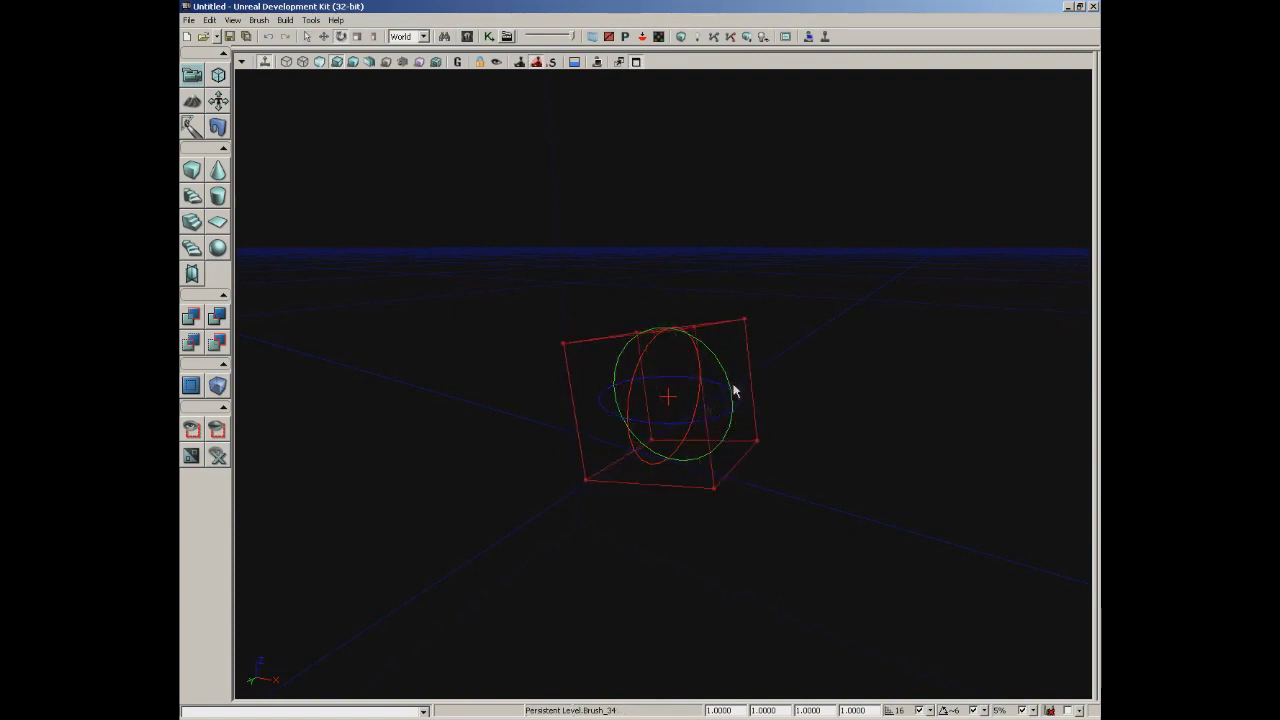
{"action": "left_click", "coordinate": [358, 38]}
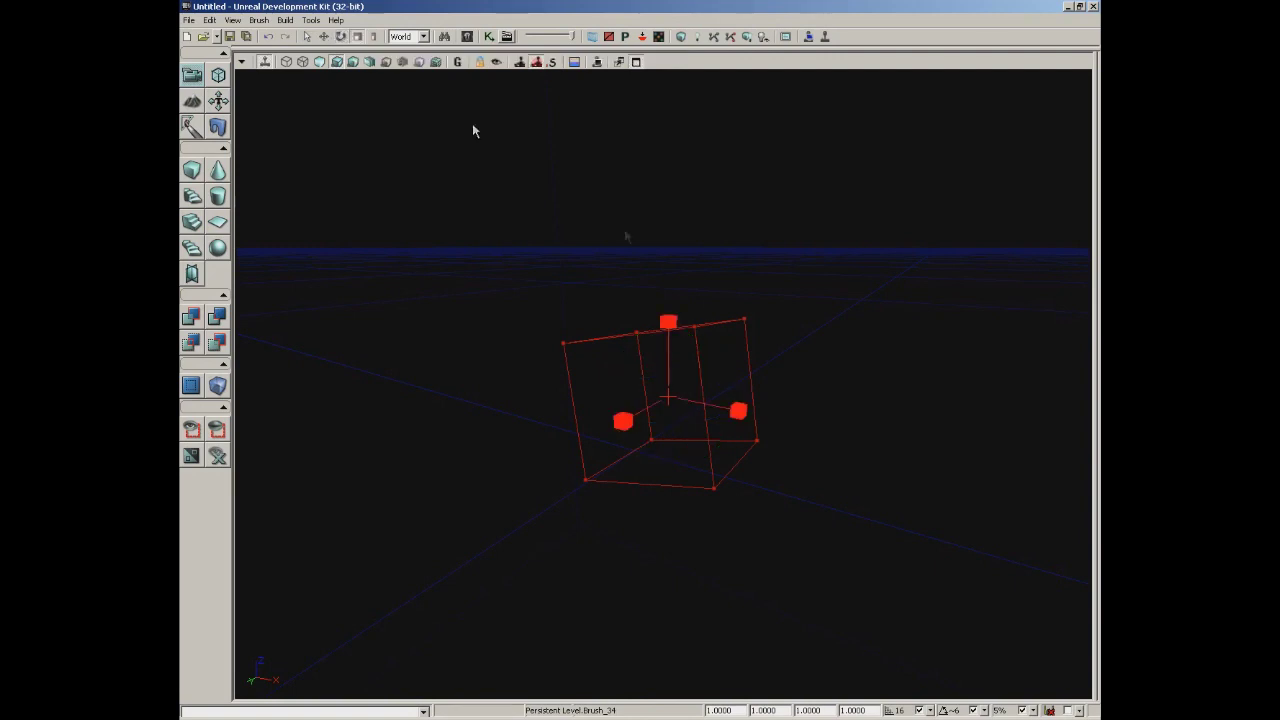
{"action": "mouse_move", "coordinate": [668, 322]}
{"action": "left_mouse_down"}
{"action": "mouse_move", "coordinate": [666, 223]}
{"action": "mouse_move", "coordinate": [660, 403]}
{"action": "mouse_move", "coordinate": [646, 289]}
{"action": "mouse_move", "coordinate": [643, 380]}
{"action": "mouse_move", "coordinate": [626, 337]}
{"action": "left_mouse_up"}
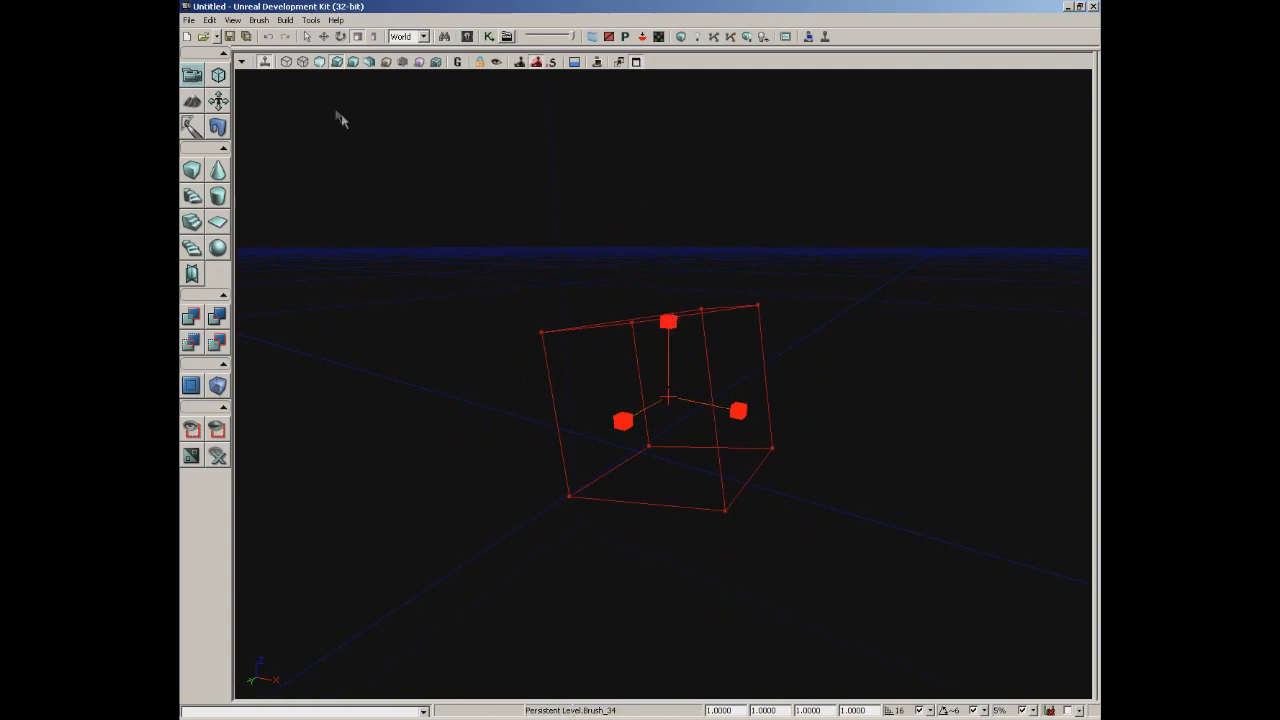
Stretch the builder brush with non-uniform scaling and switch to selection mode without a transform widget.
{"action": "left_click", "coordinate": [373, 37]}
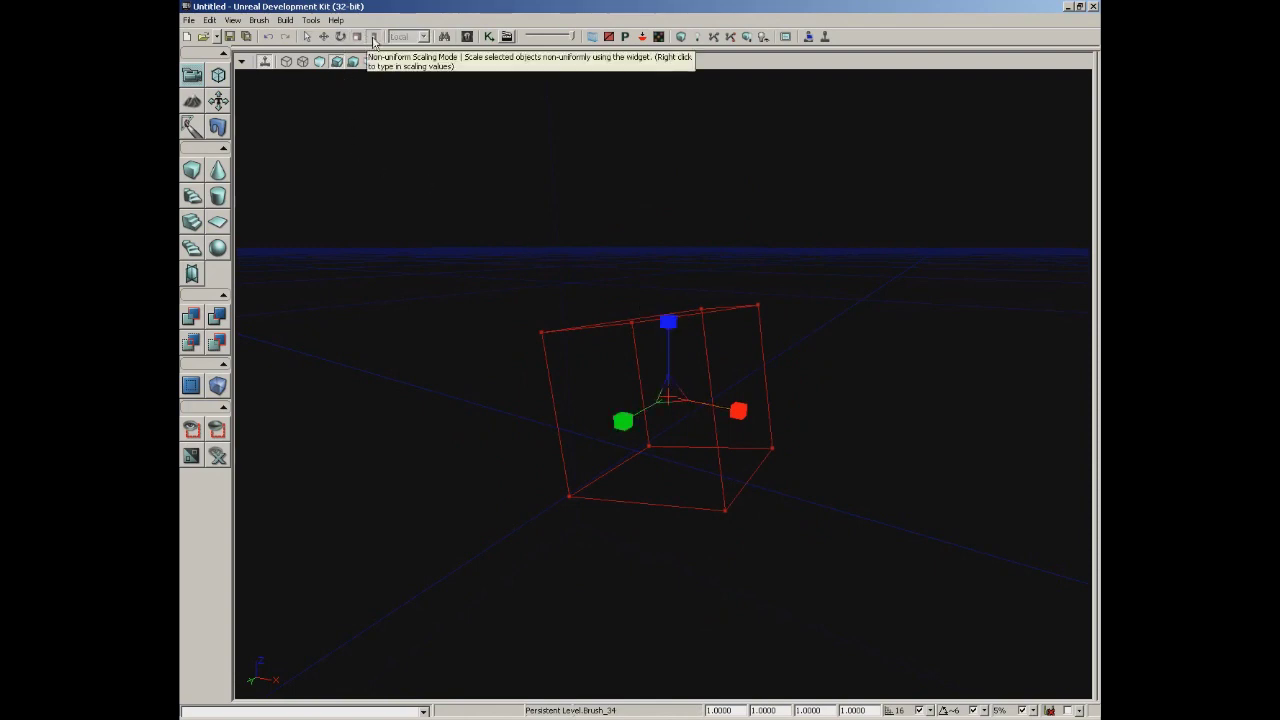
{"action": "mouse_move", "coordinate": [738, 411]}
{"action": "left_mouse_down"}
{"action": "mouse_move", "coordinate": [634, 389]}
{"action": "mouse_move", "coordinate": [846, 394]}
{"action": "mouse_move", "coordinate": [649, 351]}
{"action": "mouse_move", "coordinate": [837, 374]}
{"action": "mouse_move", "coordinate": [668, 332]}
{"action": "mouse_move", "coordinate": [669, 441]}
{"action": "mouse_move", "coordinate": [669, 343]}
{"action": "left_mouse_up"}
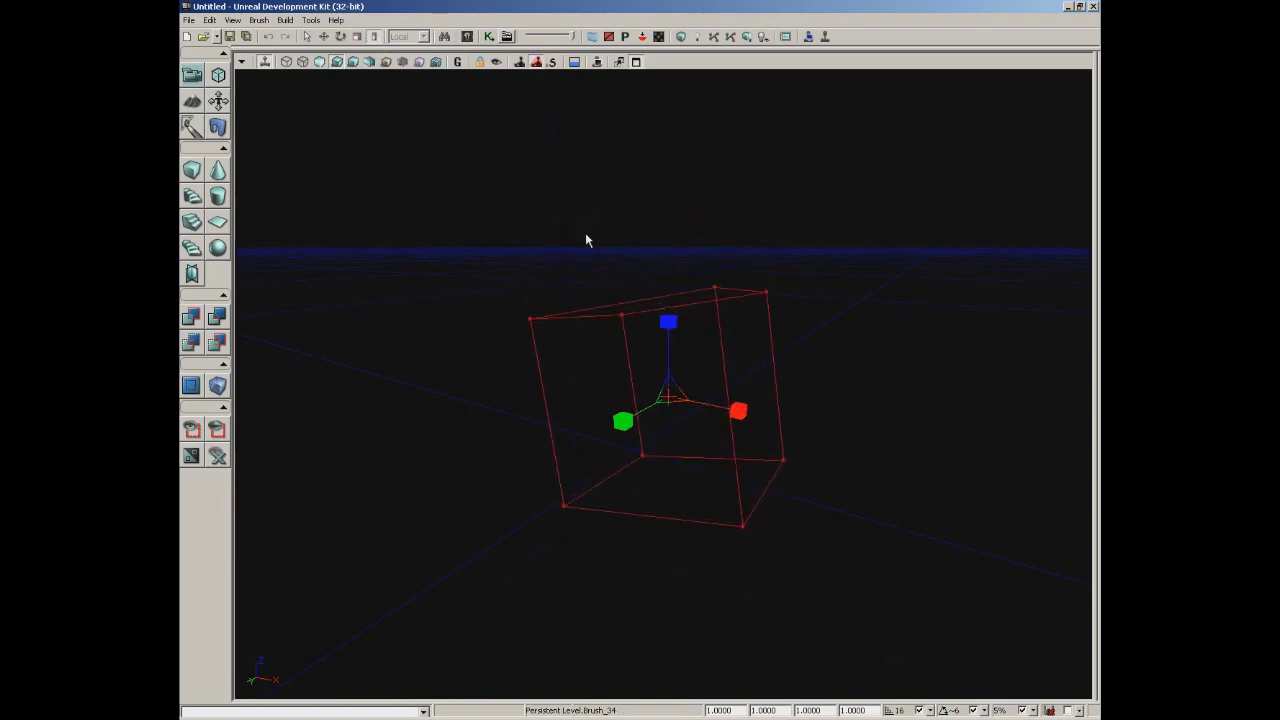
{"action": "left_click", "coordinate": [309, 37]}
{"action": "left_click_drag", "start_coordinate": [670, 393], "coordinate": [669, 434]}
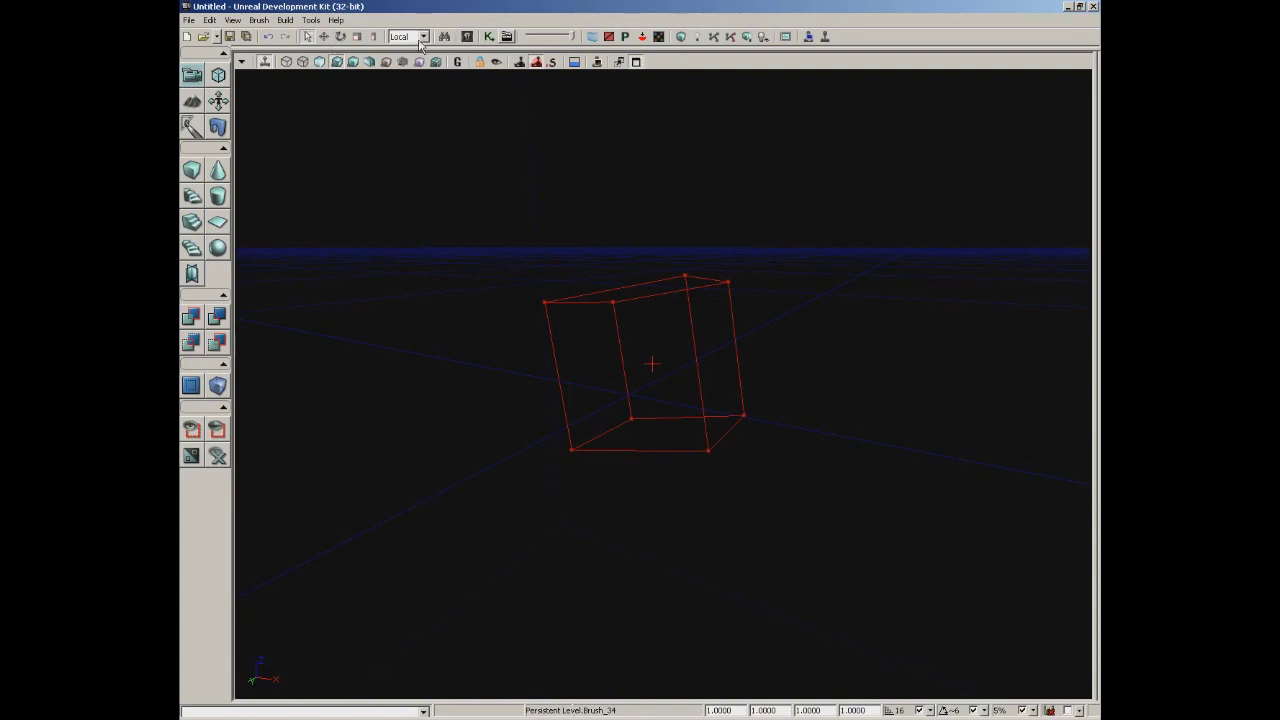
Compare the non-uniform and uniform scaling widgets on the builder brush.
{"action": "left_click", "coordinate": [372, 37]}
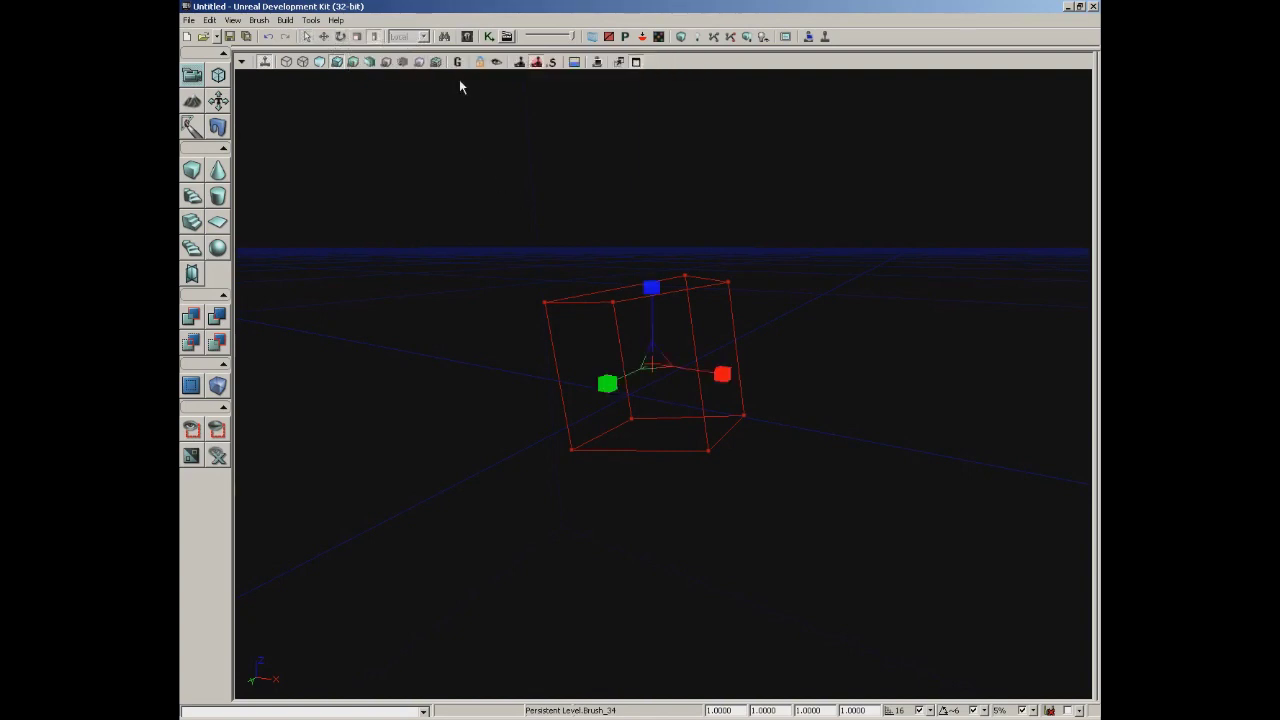
{"action": "left_click", "coordinate": [357, 37]}
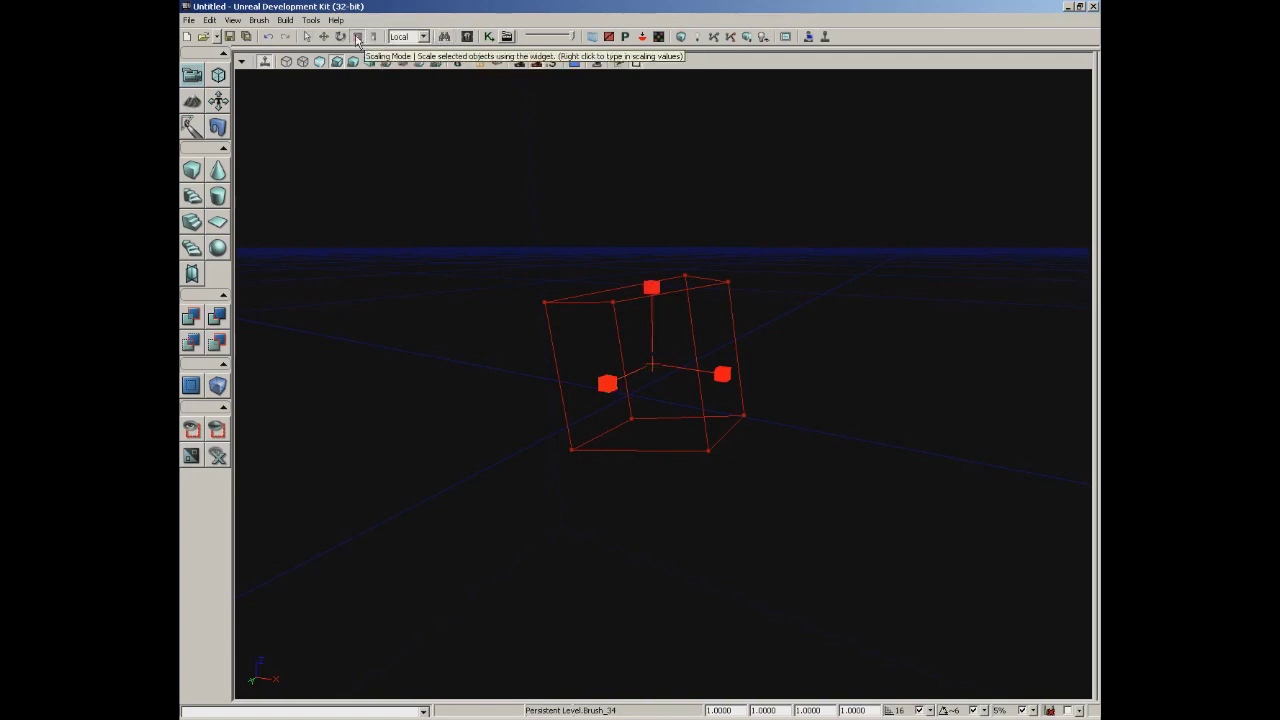
{"action": "mouse_move", "coordinate": [524, 302]}
{"action": "left_mouse_down"}
{"action": "mouse_move", "coordinate": [581, 234]}
{"action": "mouse_move", "coordinate": [538, 237]}
{"action": "mouse_move", "coordinate": [534, 251]}
{"action": "left_mouse_up"}
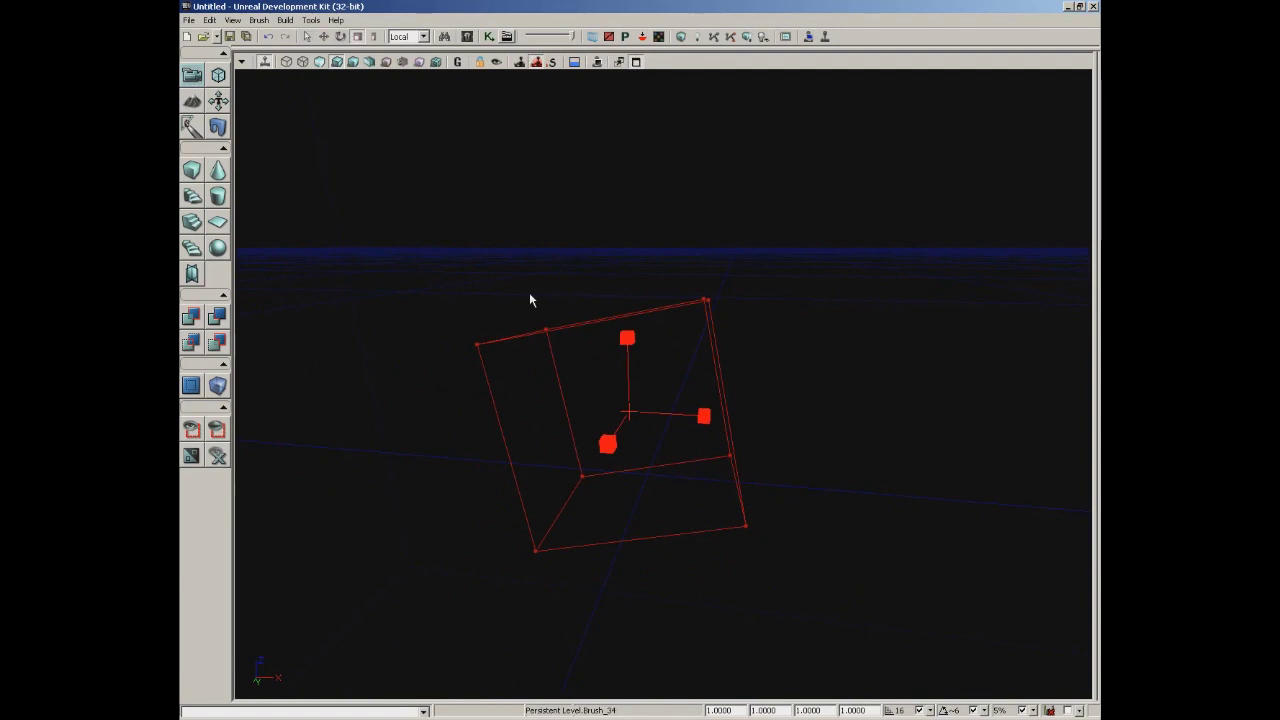
{"action": "mouse_move", "coordinate": [583, 251]}
{"action": "left_mouse_down"}
{"action": "mouse_move", "coordinate": [586, 274]}
{"action": "mouse_move", "coordinate": [571, 237]}
{"action": "left_mouse_up"}
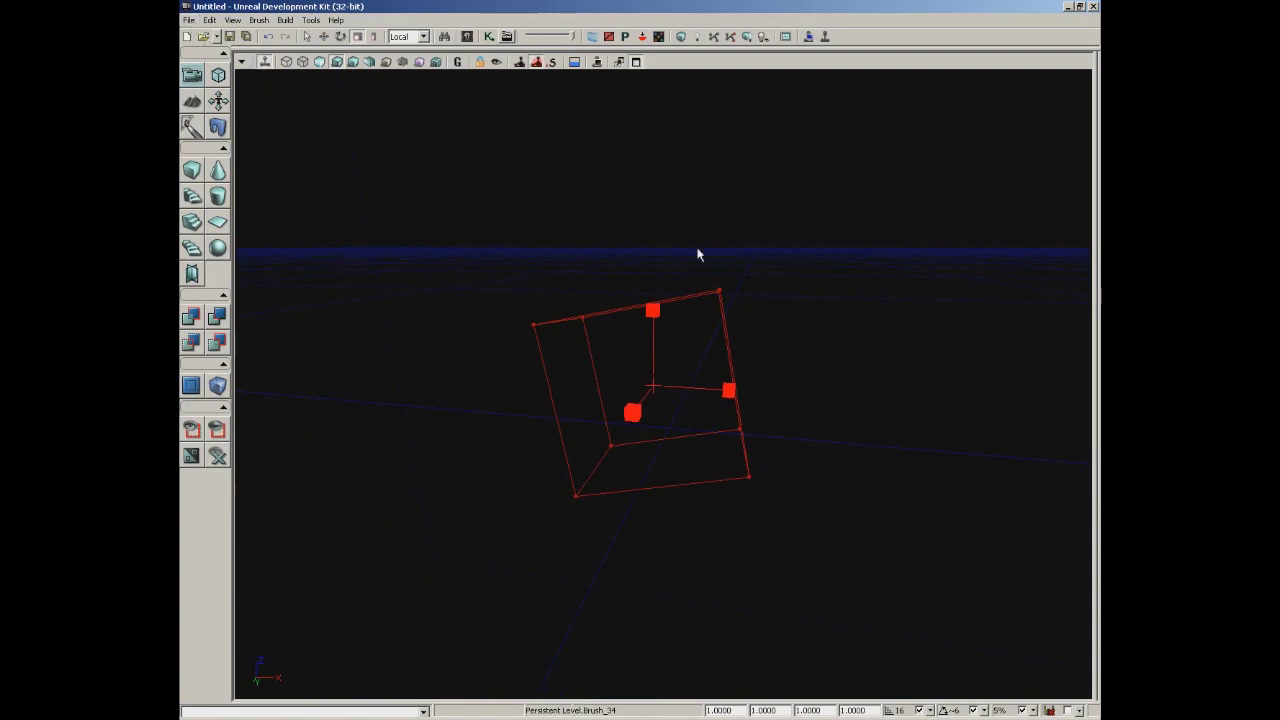
Open the recently used map VCTF-Sandstorm.udk.
{"action": "left_click", "coordinate": [190, 20]}
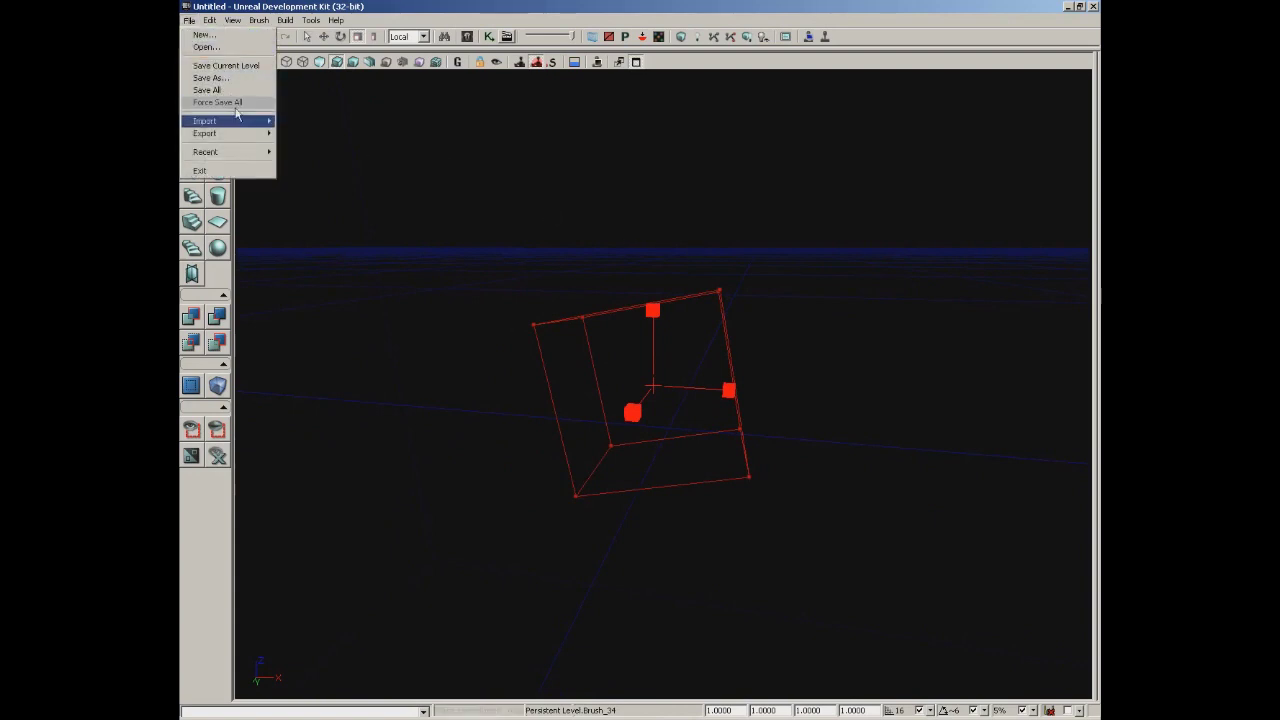
{"action": "mouse_move", "coordinate": [225, 151]}
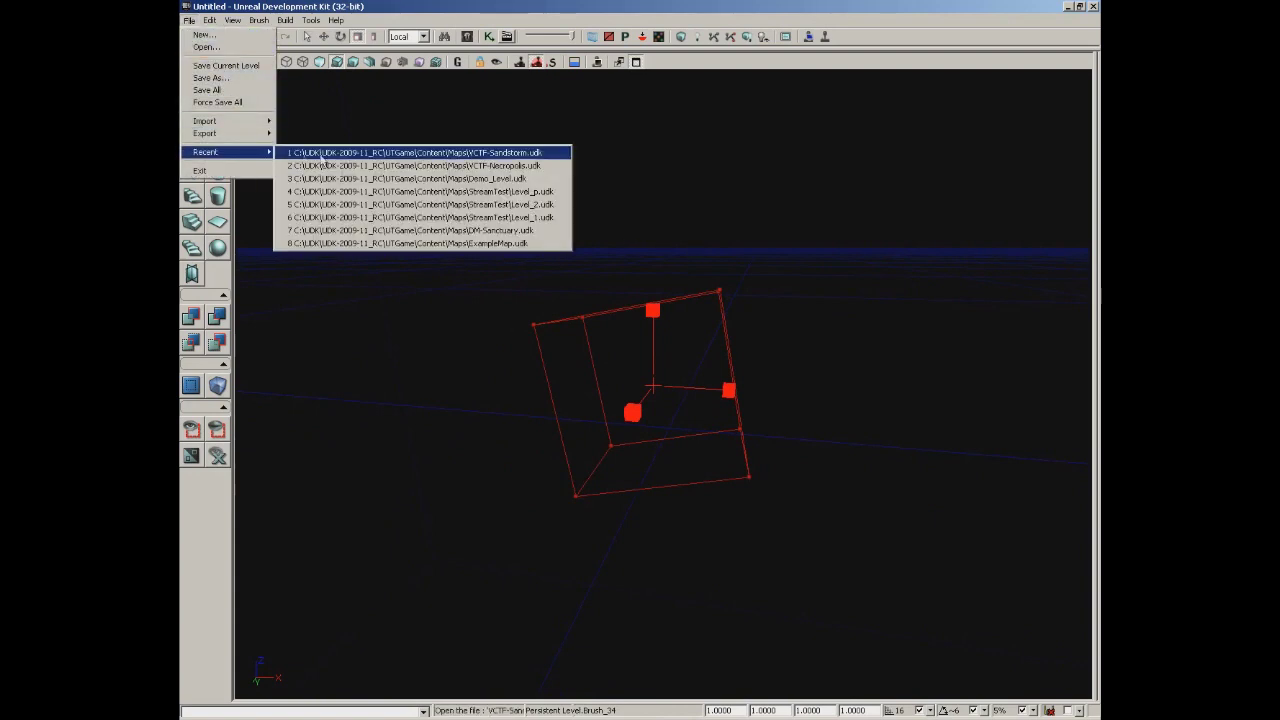
{"action": "left_click", "coordinate": [340, 152]}
{"action": "left_click", "coordinate": [648, 390]}
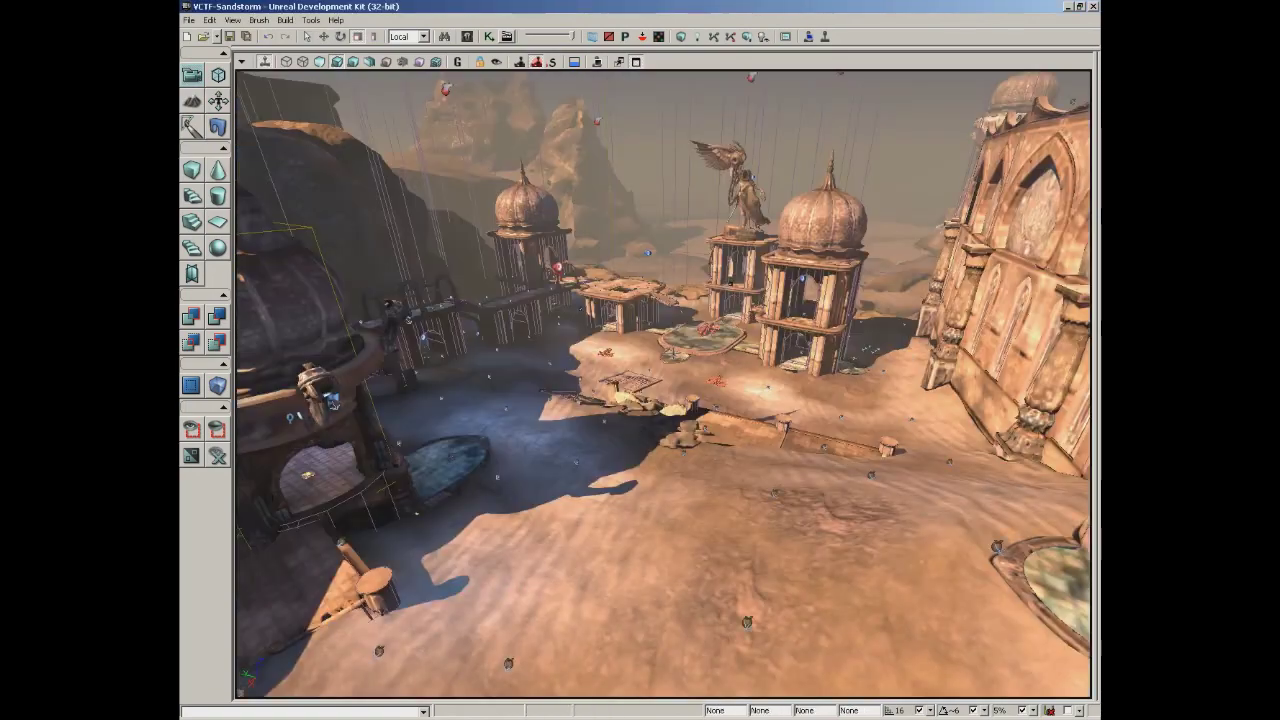
Select the ornate dome on the tower and slide it off along its X axis in the Local coordinate system.
{"action": "left_click_drag", "start_coordinate": [660, 400], "coordinate": [652, 260]}
{"action": "left_click", "coordinate": [658, 403]}
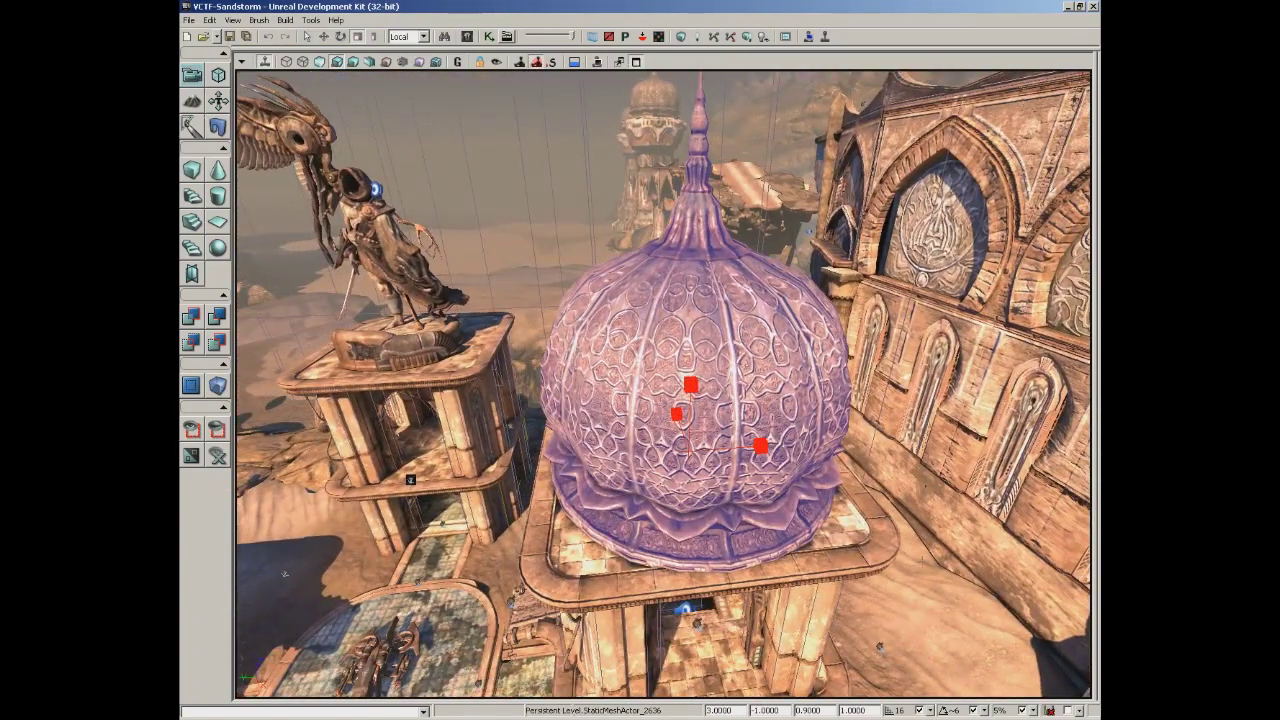
{"action": "left_click_drag", "start_coordinate": [893, 622], "coordinate": [920, 600]}
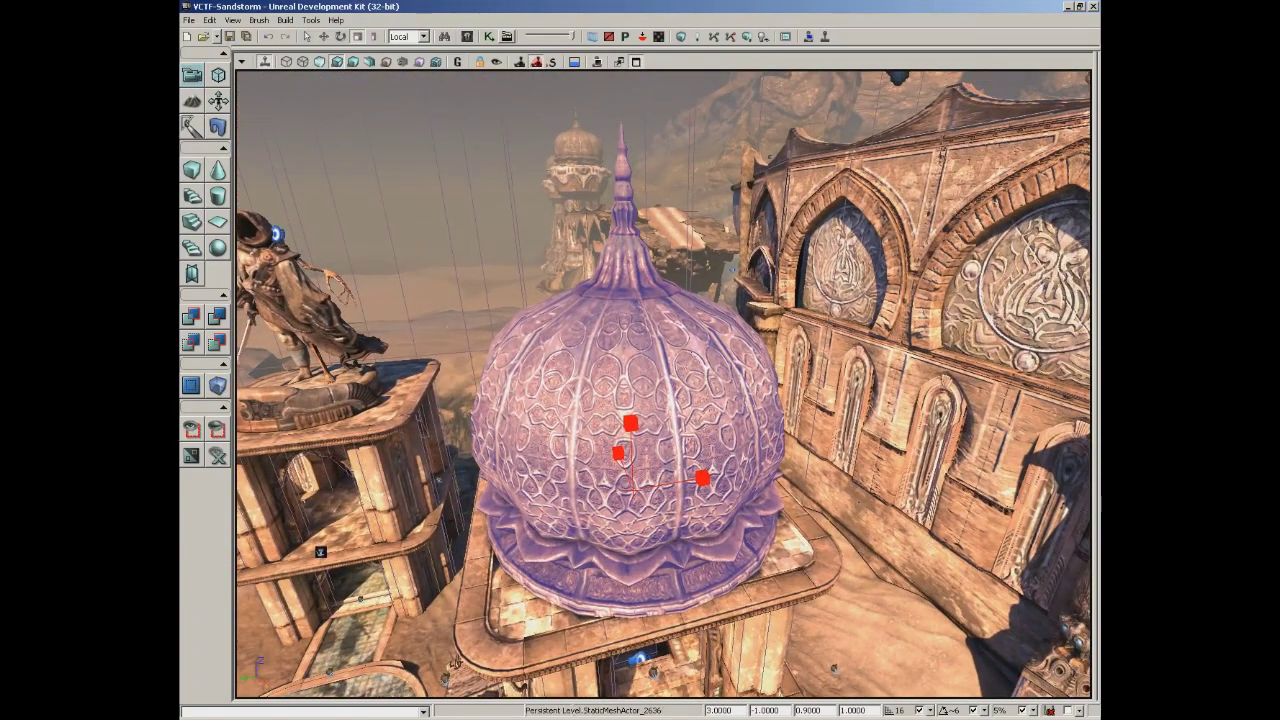
{"action": "left_click", "coordinate": [323, 38]}
{"action": "right_click_drag", "start_coordinate": [640, 400], "coordinate": [728, 400]}
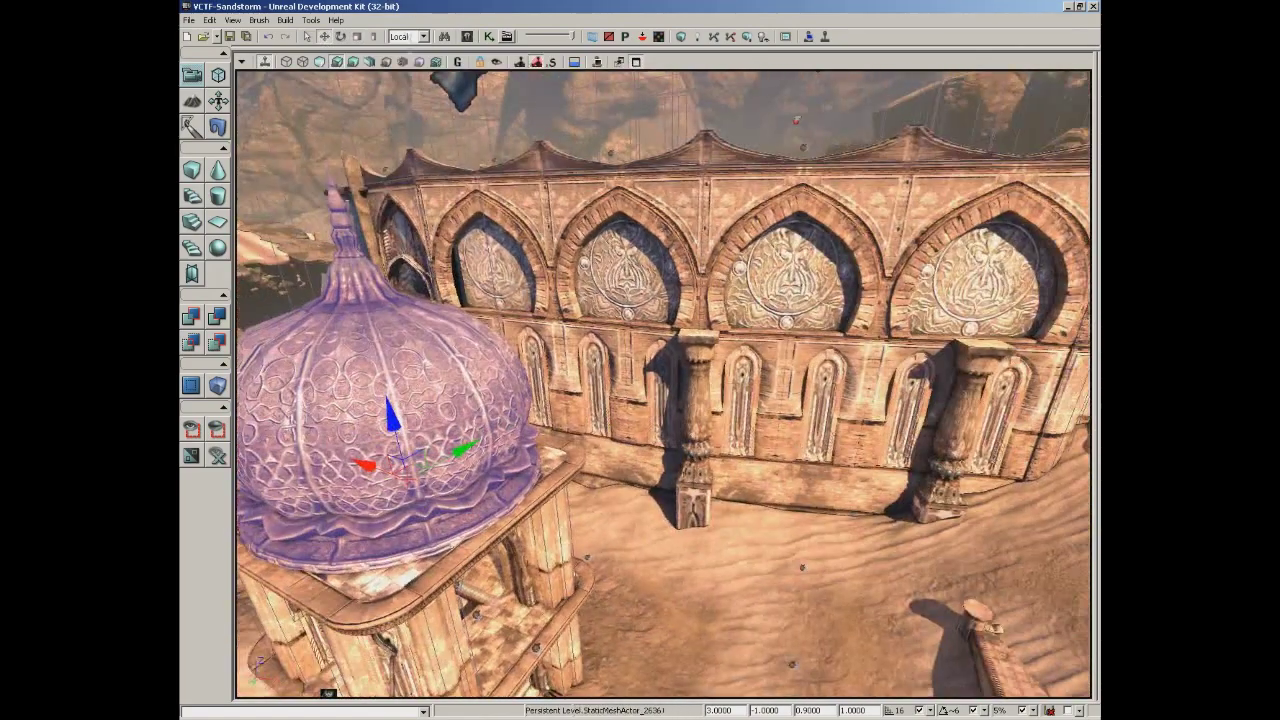
{"action": "left_click", "coordinate": [410, 36]}
{"action": "left_click", "coordinate": [400, 58]}
{"action": "right_click_drag", "start_coordinate": [640, 400], "coordinate": [600, 400]}
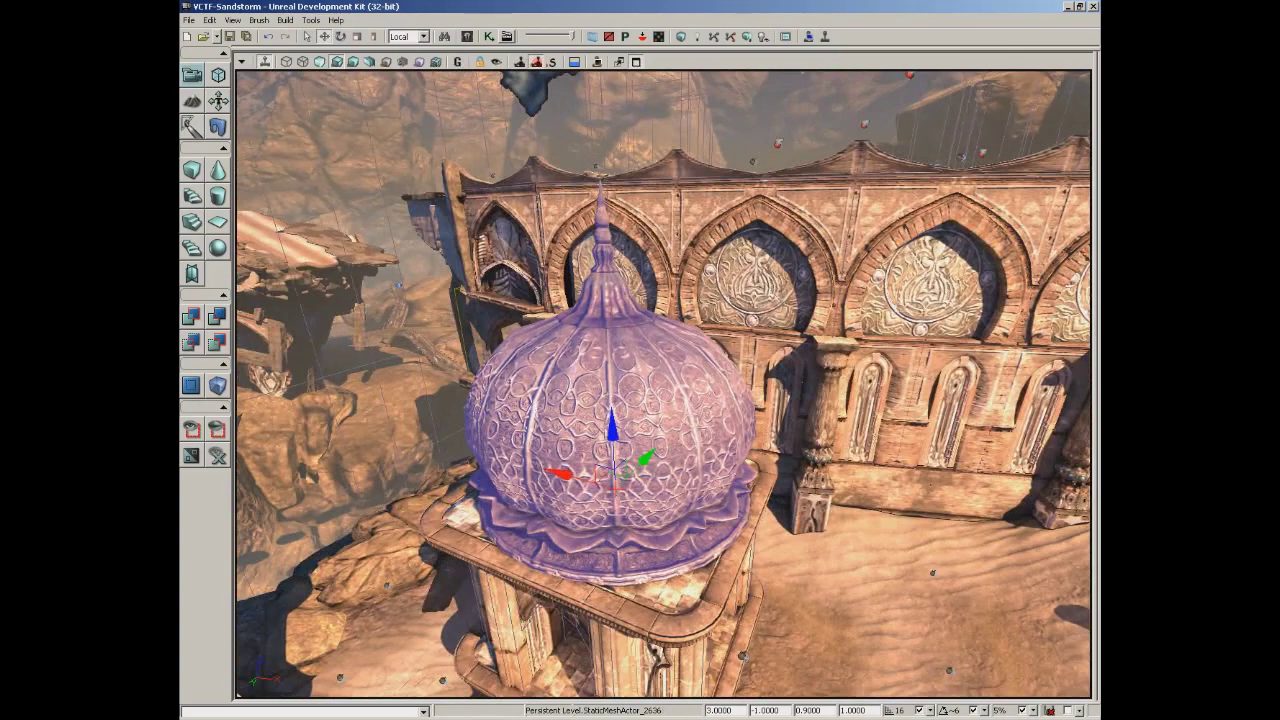
{"action": "left_click_drag", "start_coordinate": [560, 473], "coordinate": [940, 505]}
{"action": "right_click_drag", "start_coordinate": [940, 505], "coordinate": [915, 572]}
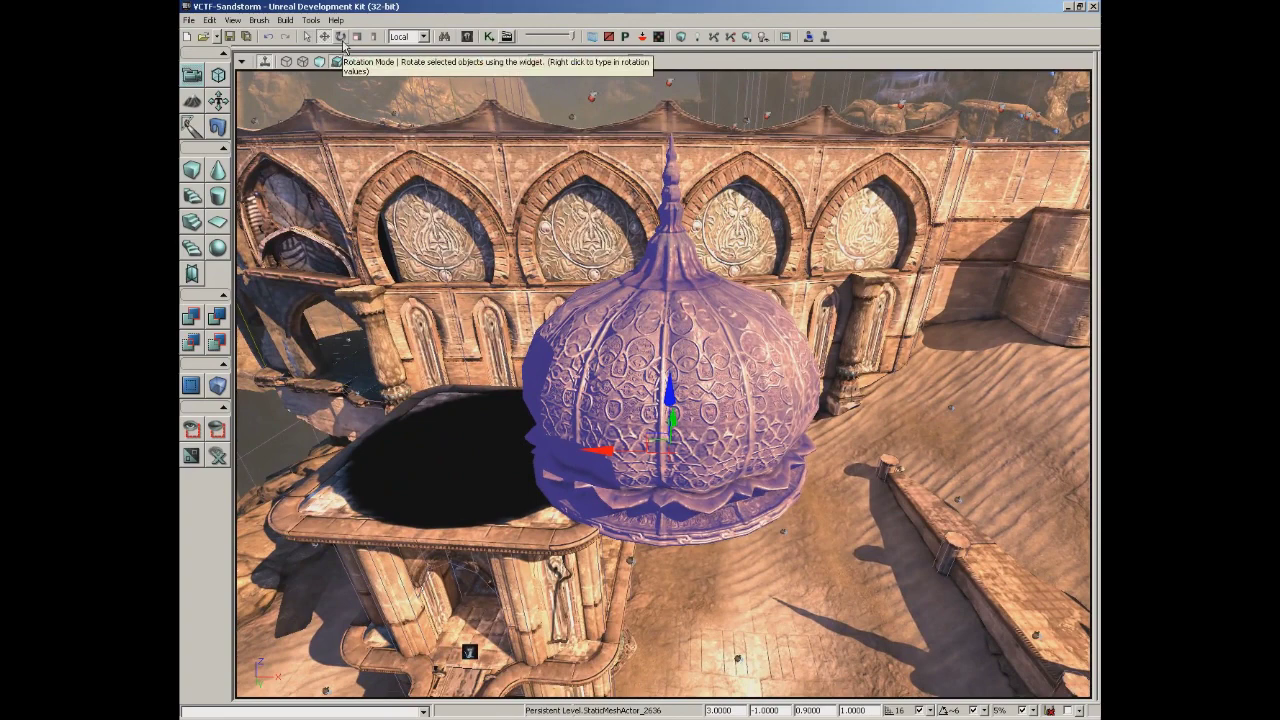
{"action": "right_click_drag", "start_coordinate": [915, 572], "coordinate": [910, 582]}
Tilt the dome about its Y axis and bring up its translation widget aligned to the local axes.
{"action": "key", "text": "space"}
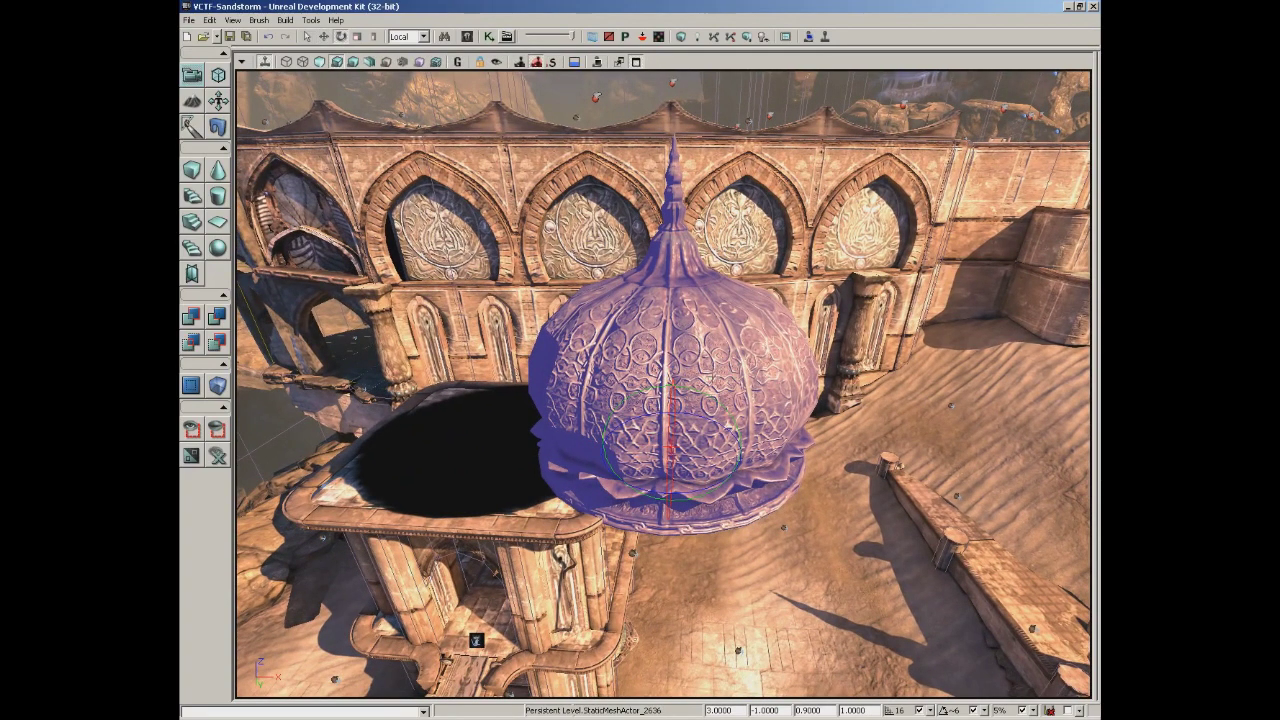
{"action": "mouse_move", "coordinate": [706, 392]}
{"action": "left_mouse_down"}
{"action": "mouse_move", "coordinate": [718, 353]}
{"action": "mouse_move", "coordinate": [706, 392]}
{"action": "left_mouse_up"}
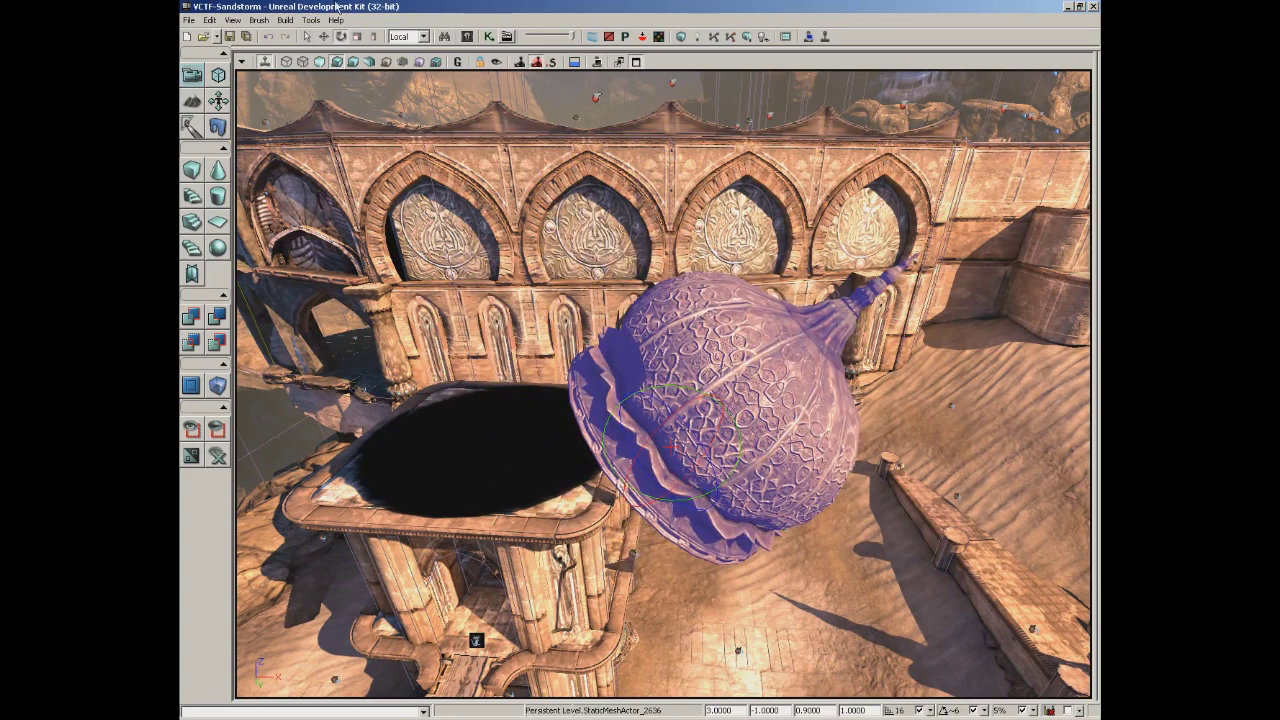
{"action": "left_click", "coordinate": [323, 36]}
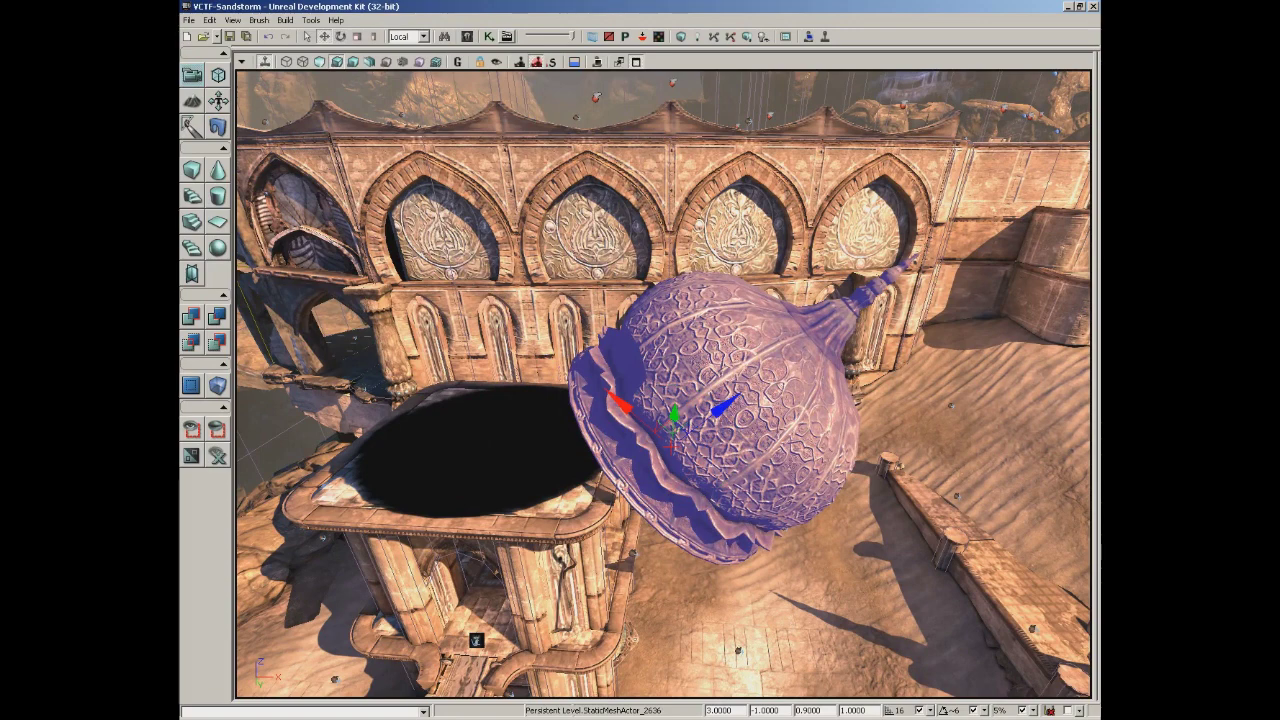
{"action": "key", "text": "Up"}
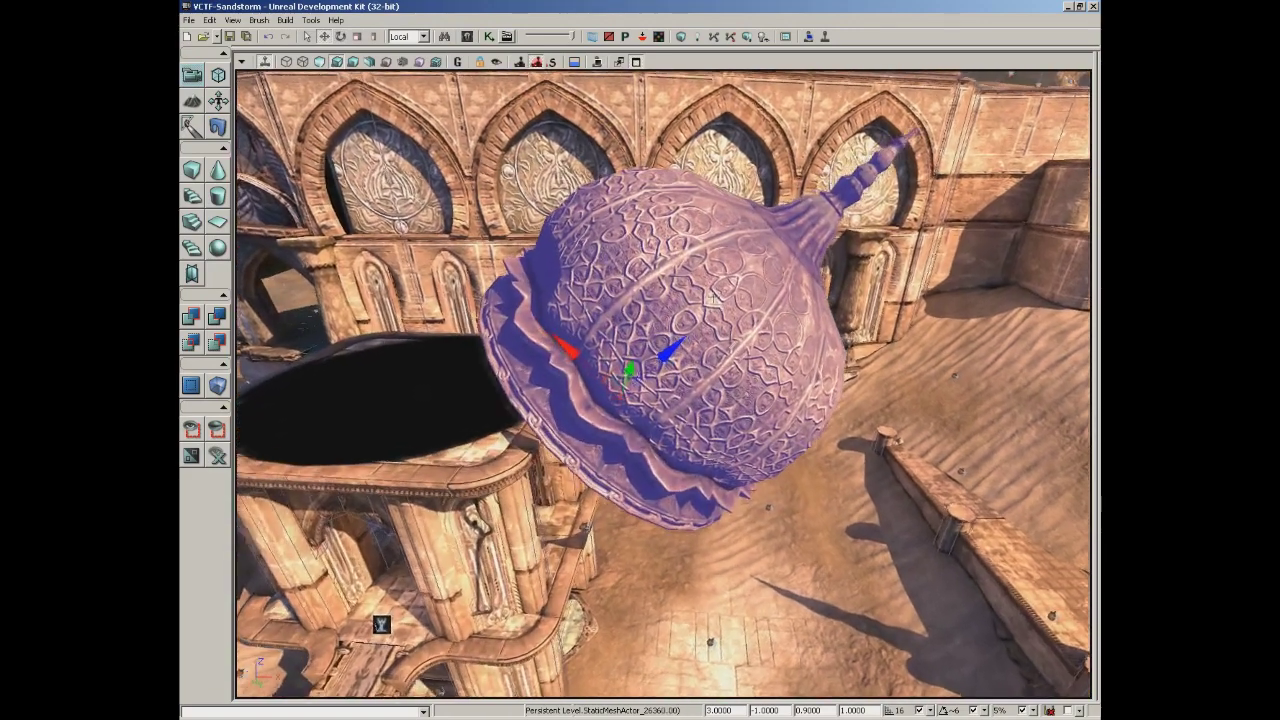
{"action": "key", "text": "Up"}
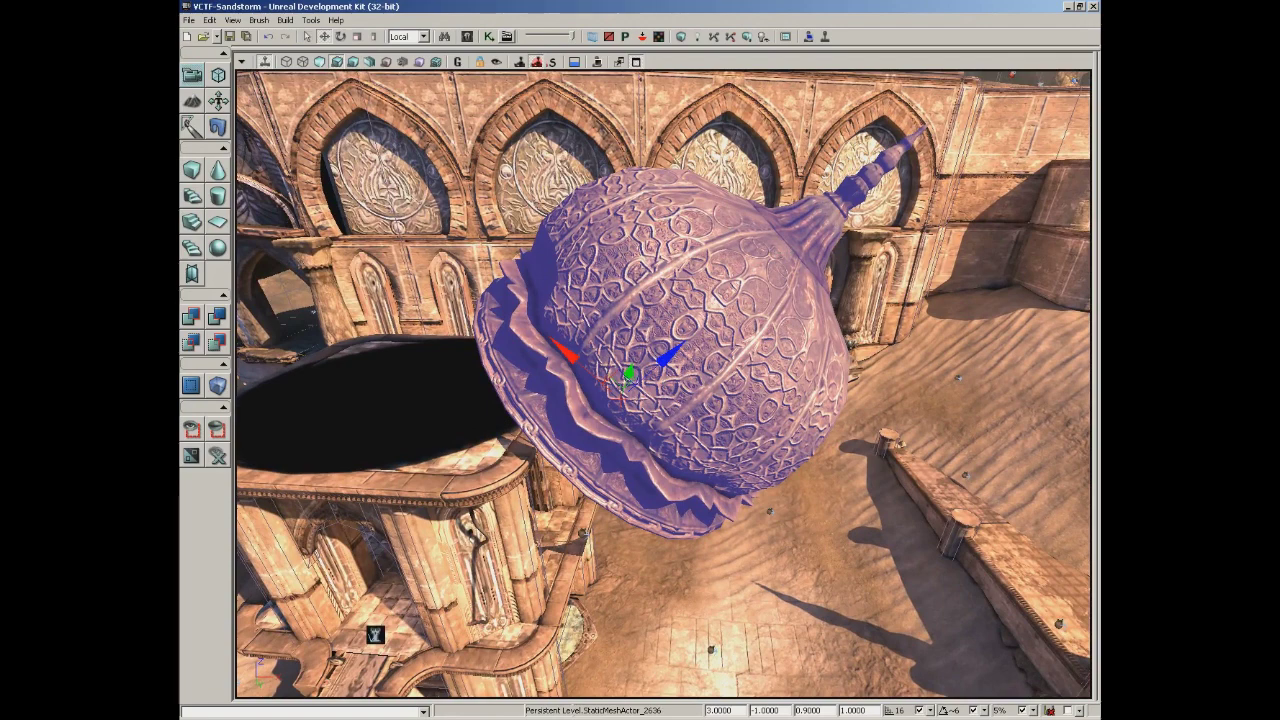
Set the reference coordinate system to World and move the tilted dome slightly along the world axes.
{"action": "left_click", "coordinate": [423, 37]}
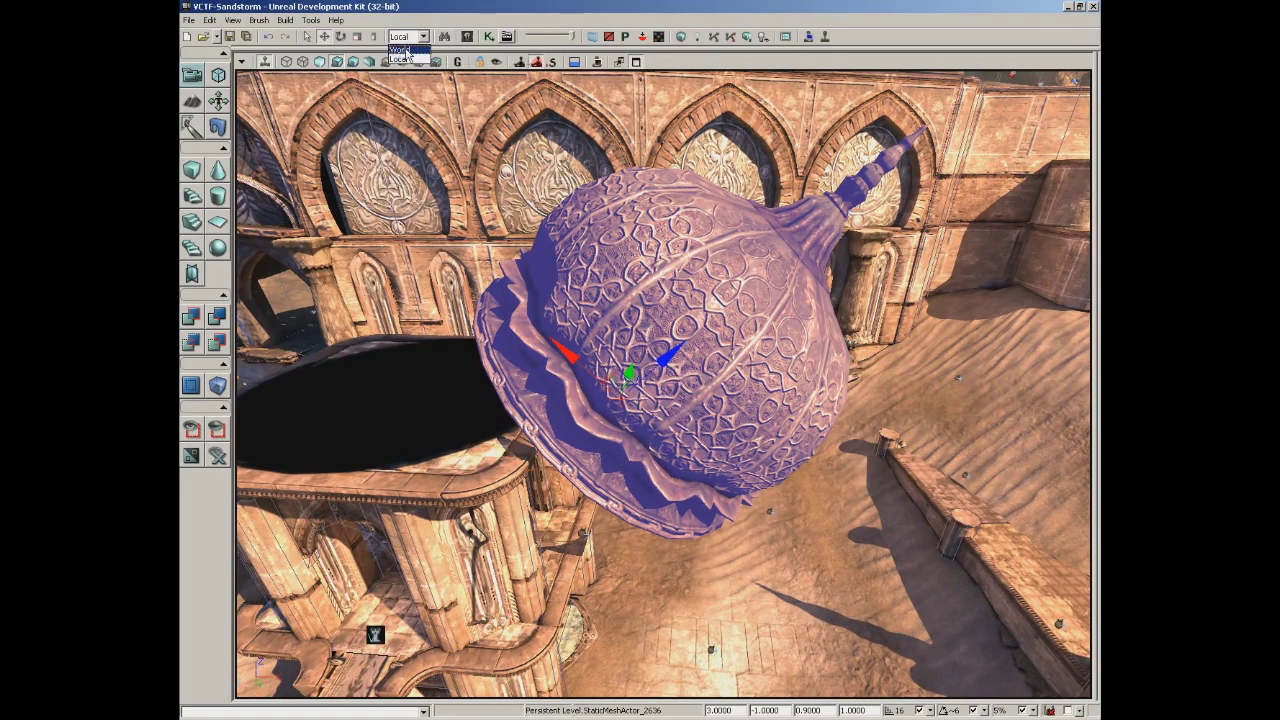
{"action": "left_click", "coordinate": [405, 49]}
{"action": "left_click_drag", "start_coordinate": [688, 401], "coordinate": [717, 402]}
{"action": "left_click_drag", "start_coordinate": [652, 367], "coordinate": [646, 367]}
Set the reference coordinate system back to Local and move the dome along its tilted local axis.
{"action": "left_click", "coordinate": [424, 38]}
{"action": "left_click", "coordinate": [400, 59]}
{"action": "left_click_drag", "start_coordinate": [588, 360], "coordinate": [466, 290]}
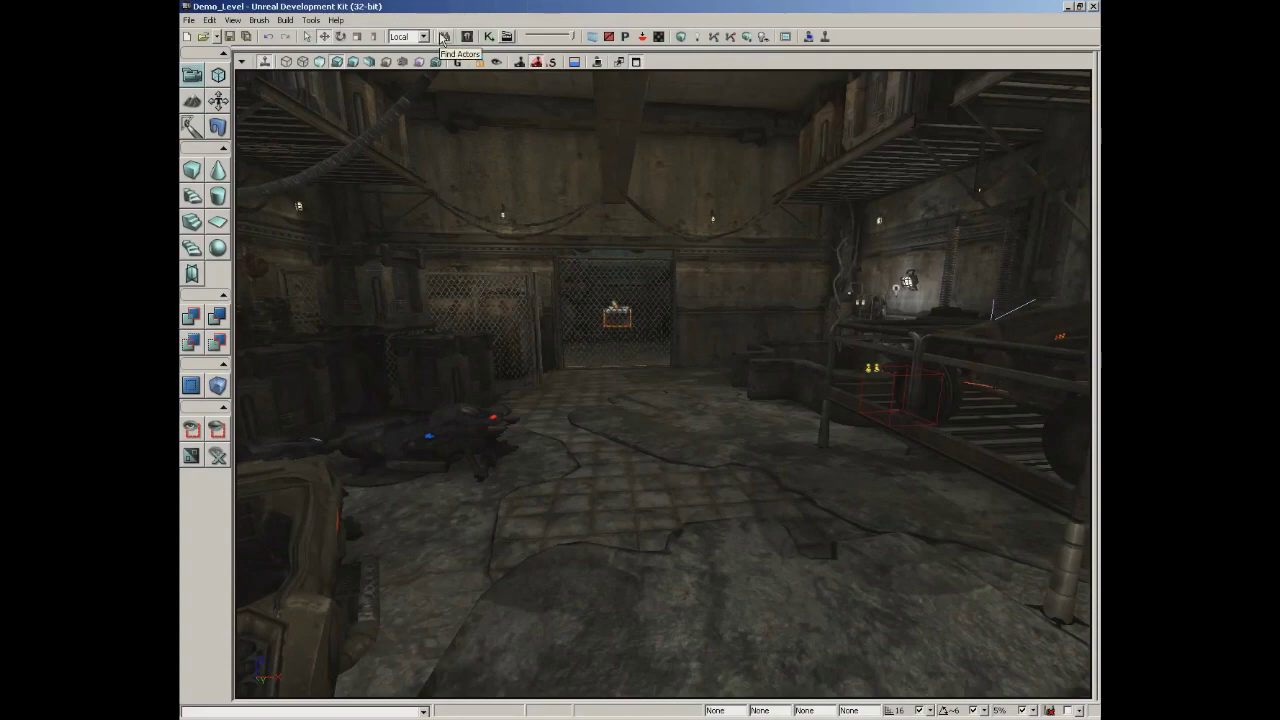
Search the level for actors whose name contains "light", keeping Name as the field searched.
{"action": "left_click", "coordinate": [443, 38]}
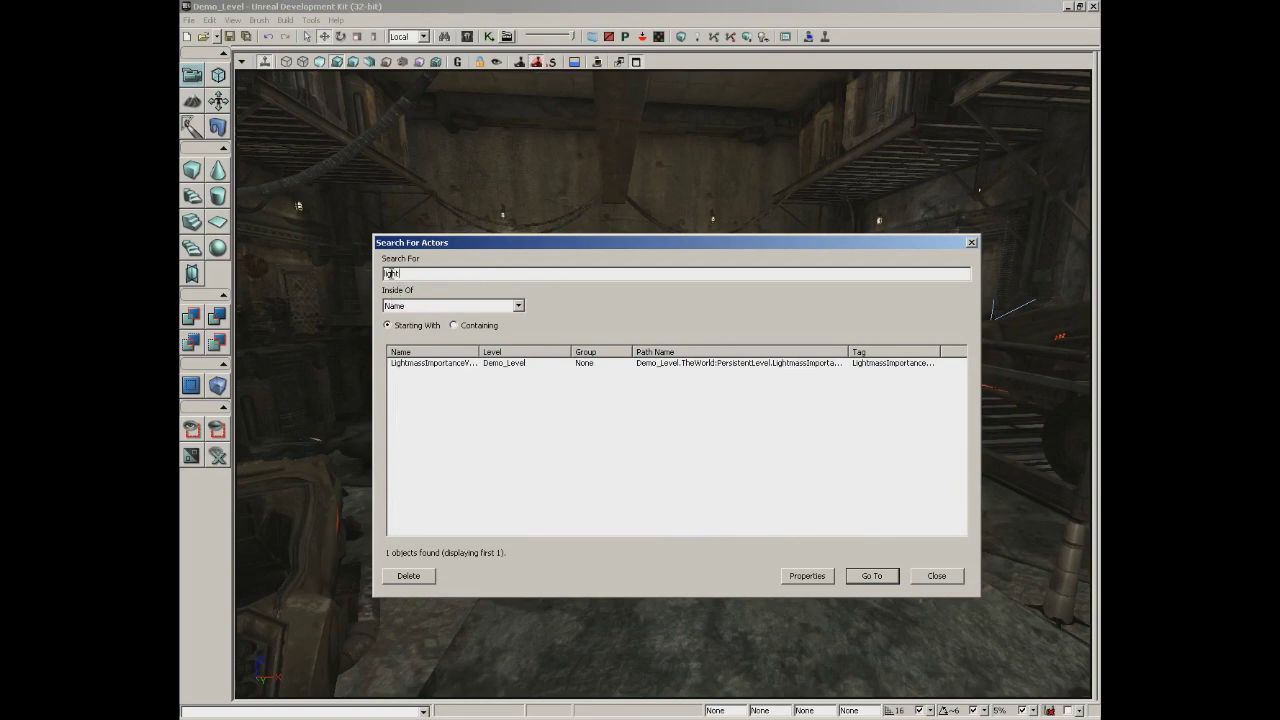
{"action": "double_click", "coordinate": [386, 273]}
{"action": "left_click", "coordinate": [453, 327]}
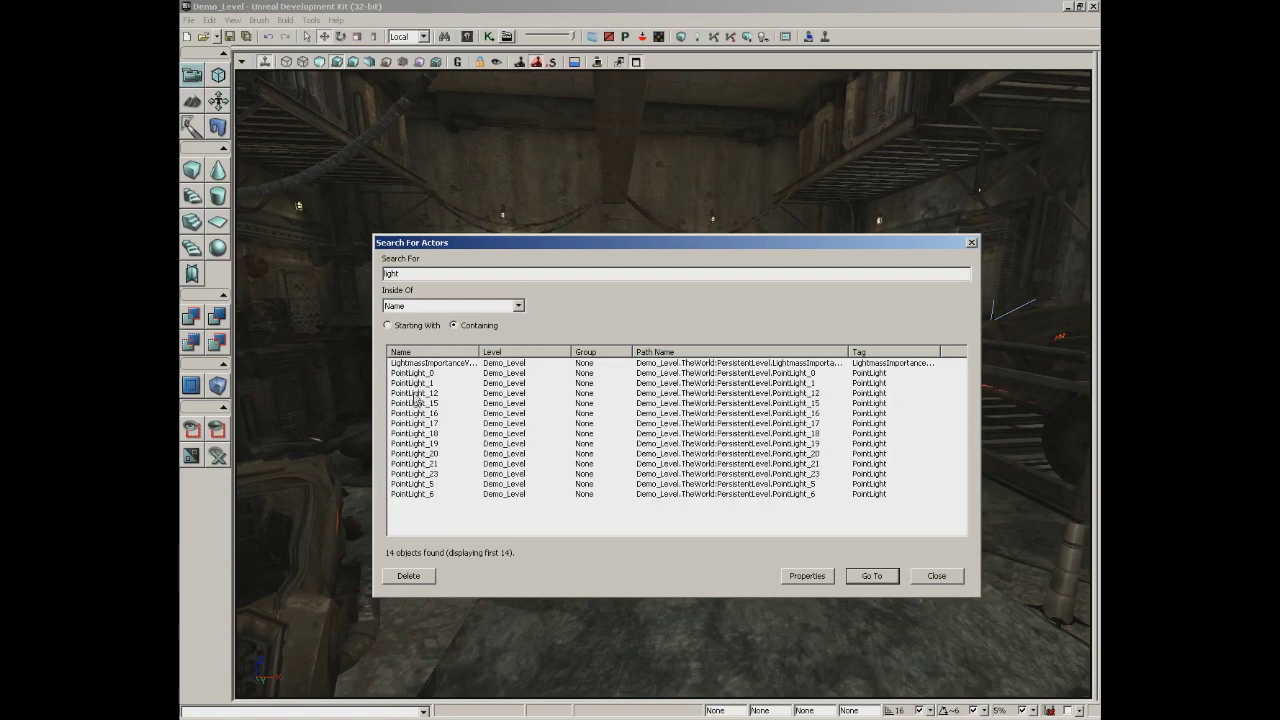
{"action": "left_click", "coordinate": [409, 308]}
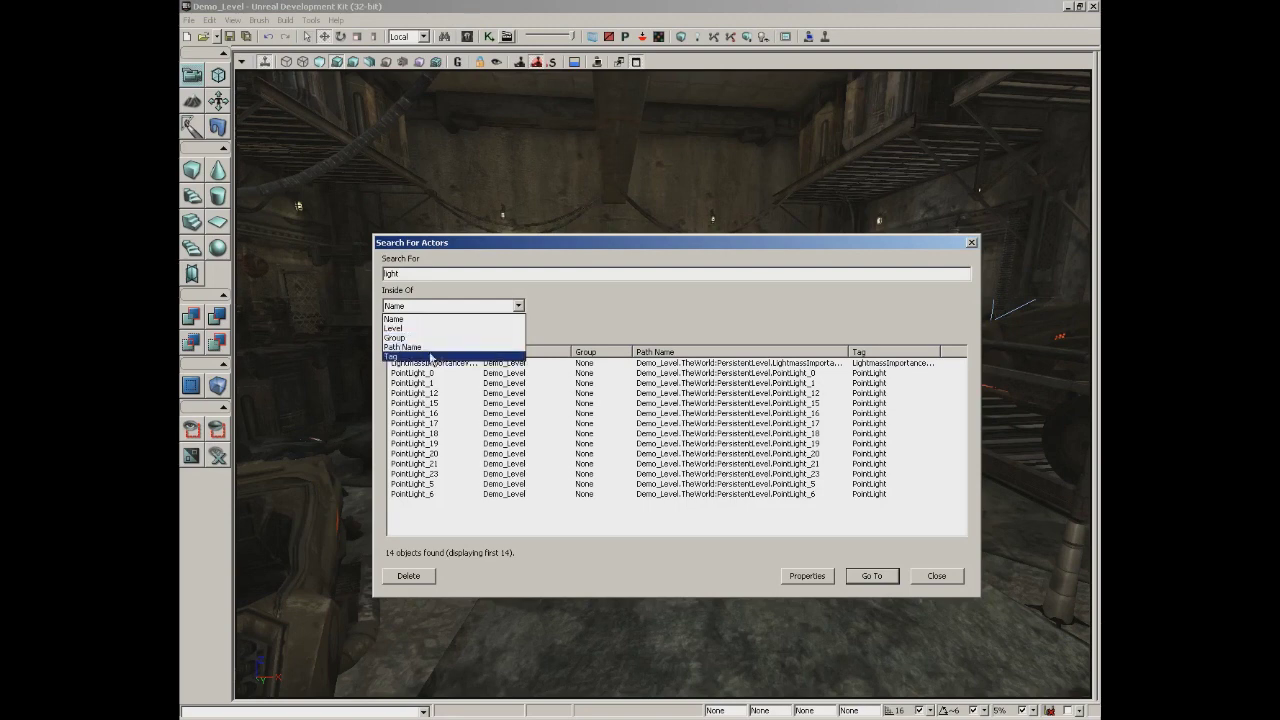
{"action": "left_click", "coordinate": [580, 314]}
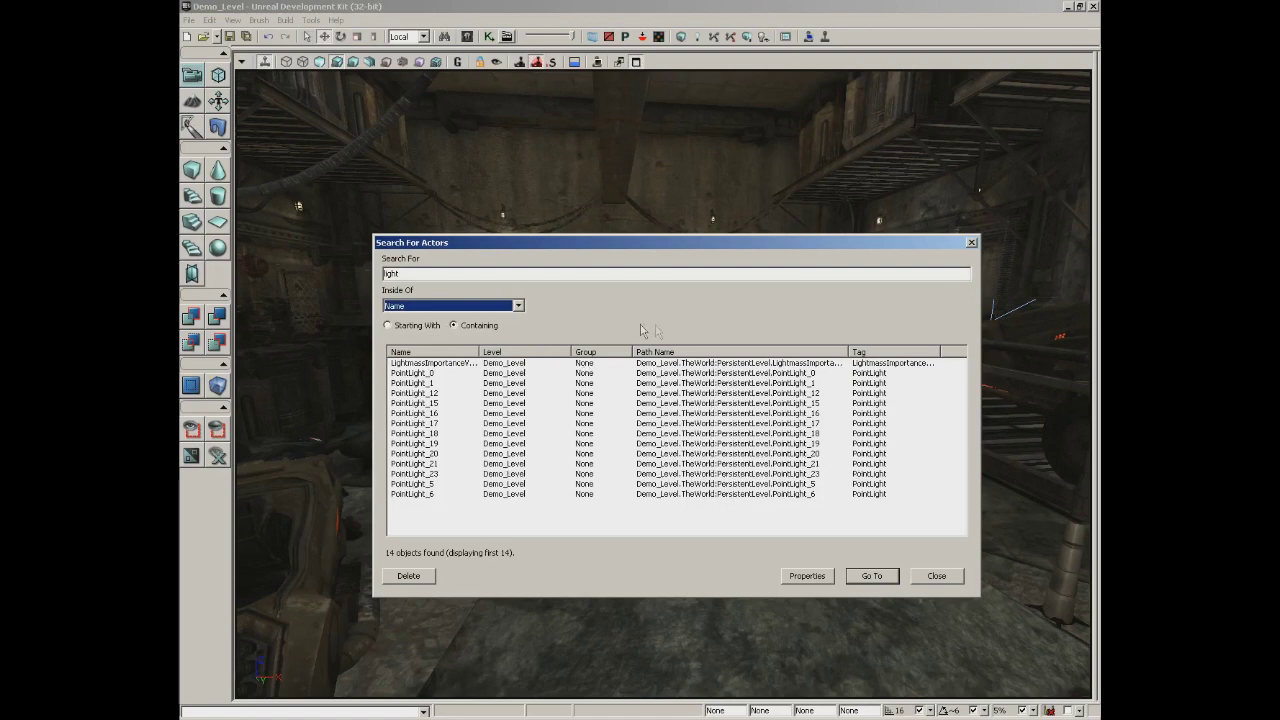
Open the properties of PointLight_12 from the search results, inspect its PointLightComponent radius, and close the properties.
{"action": "left_click", "coordinate": [416, 396]}
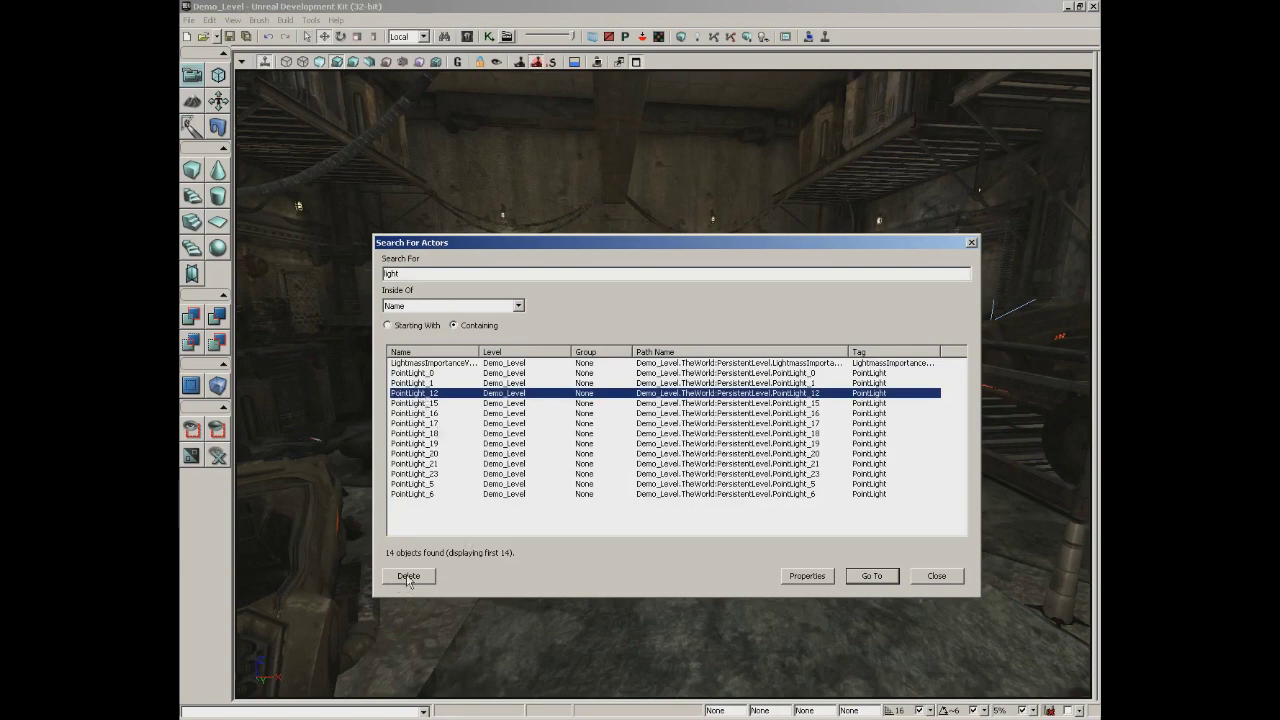
{"action": "left_click", "coordinate": [807, 576]}
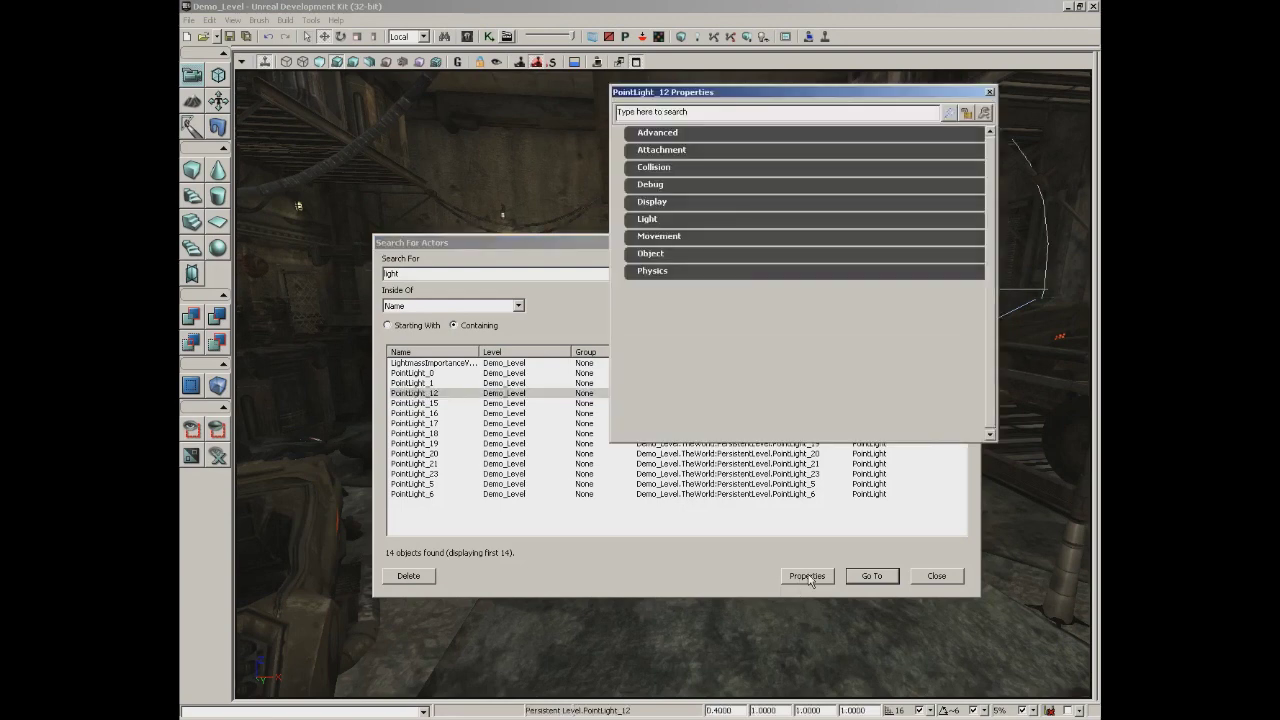
{"action": "left_click", "coordinate": [666, 221]}
{"action": "left_click", "coordinate": [681, 238]}
{"action": "left_click", "coordinate": [690, 287]}
{"action": "left_click", "coordinate": [737, 330]}
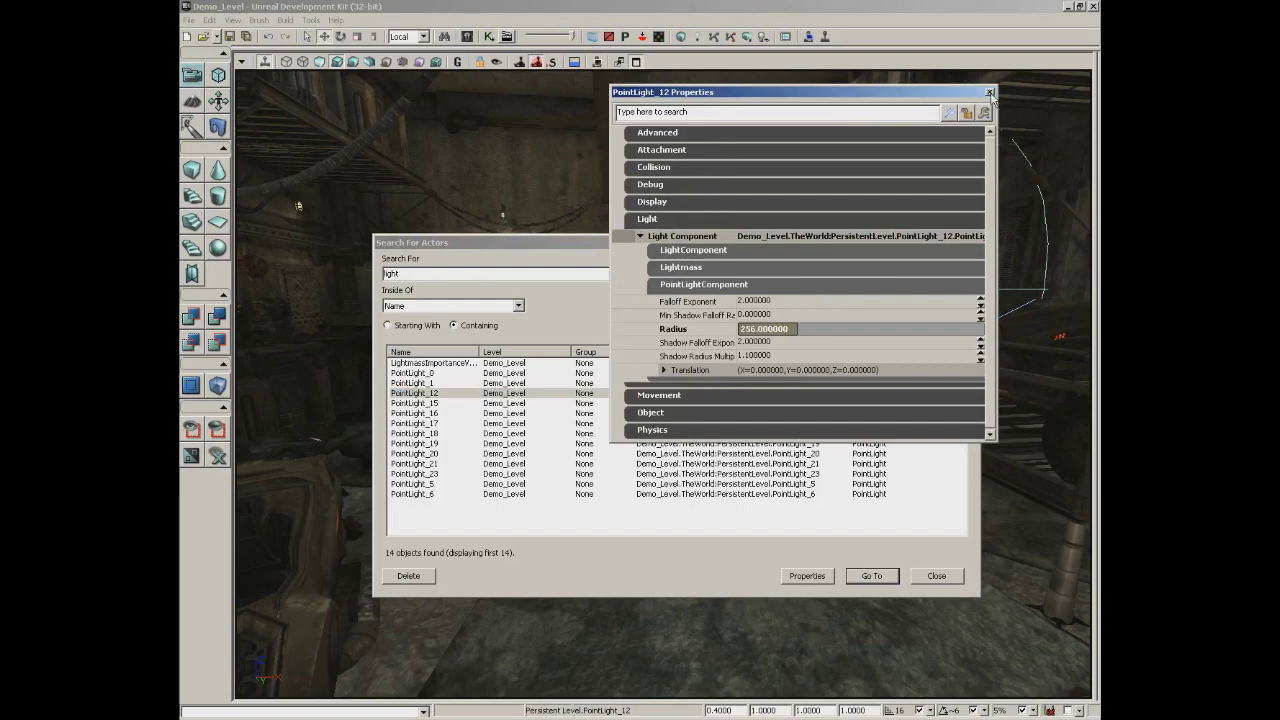
{"action": "left_click", "coordinate": [989, 94]}
Jump the viewport to PointLight_12 from the search results and shift the search window clear of the light.
{"action": "left_click", "coordinate": [425, 394]}
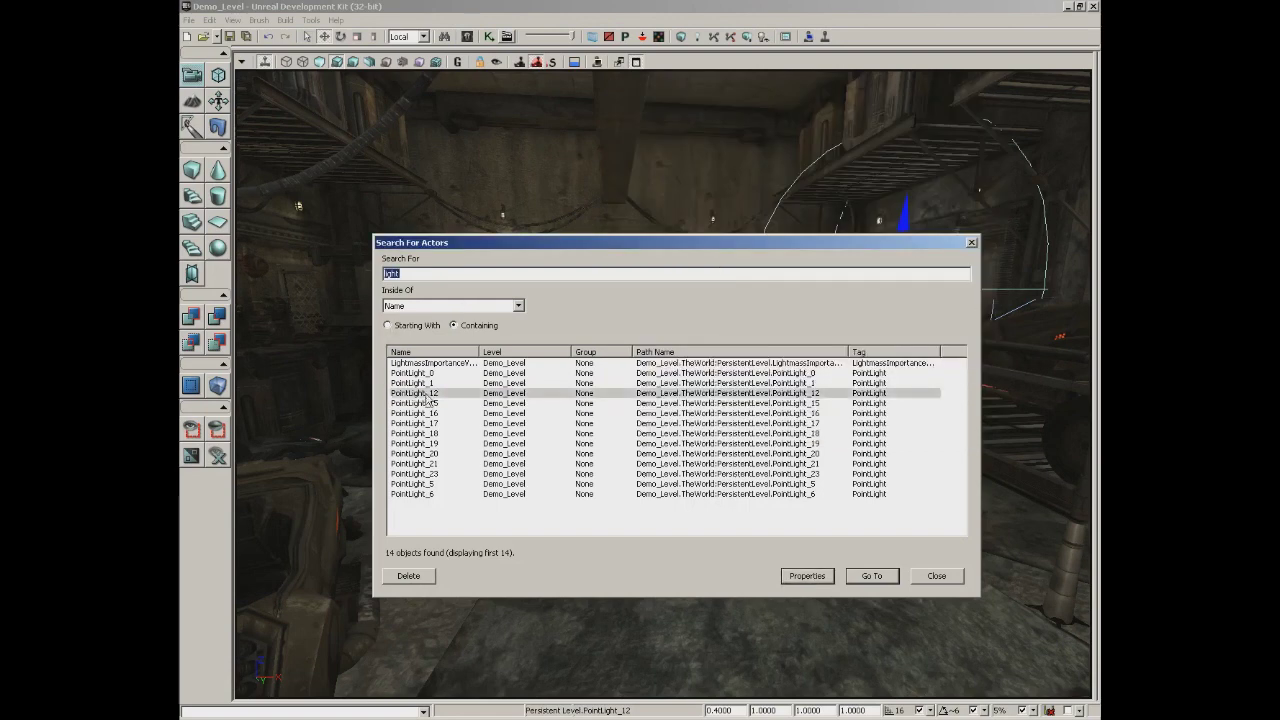
{"action": "left_click_drag", "start_coordinate": [678, 240], "coordinate": [468, 6]}
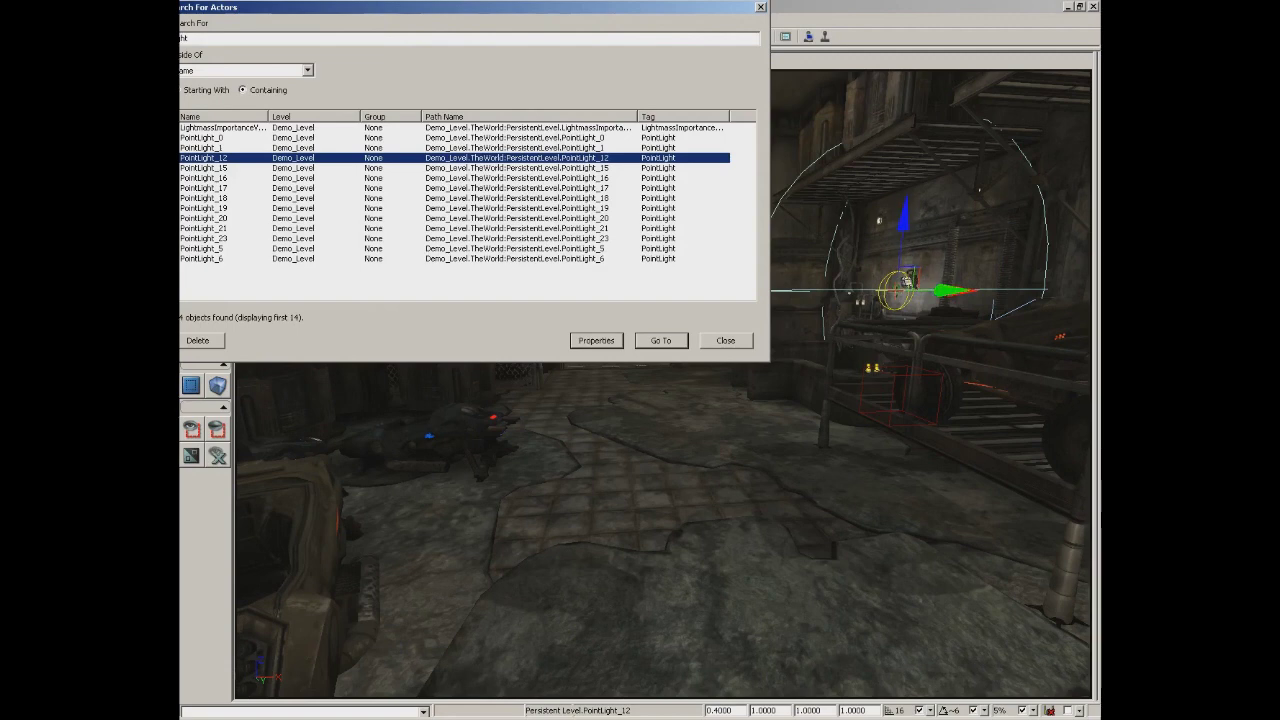
{"action": "left_click", "coordinate": [661, 341]}
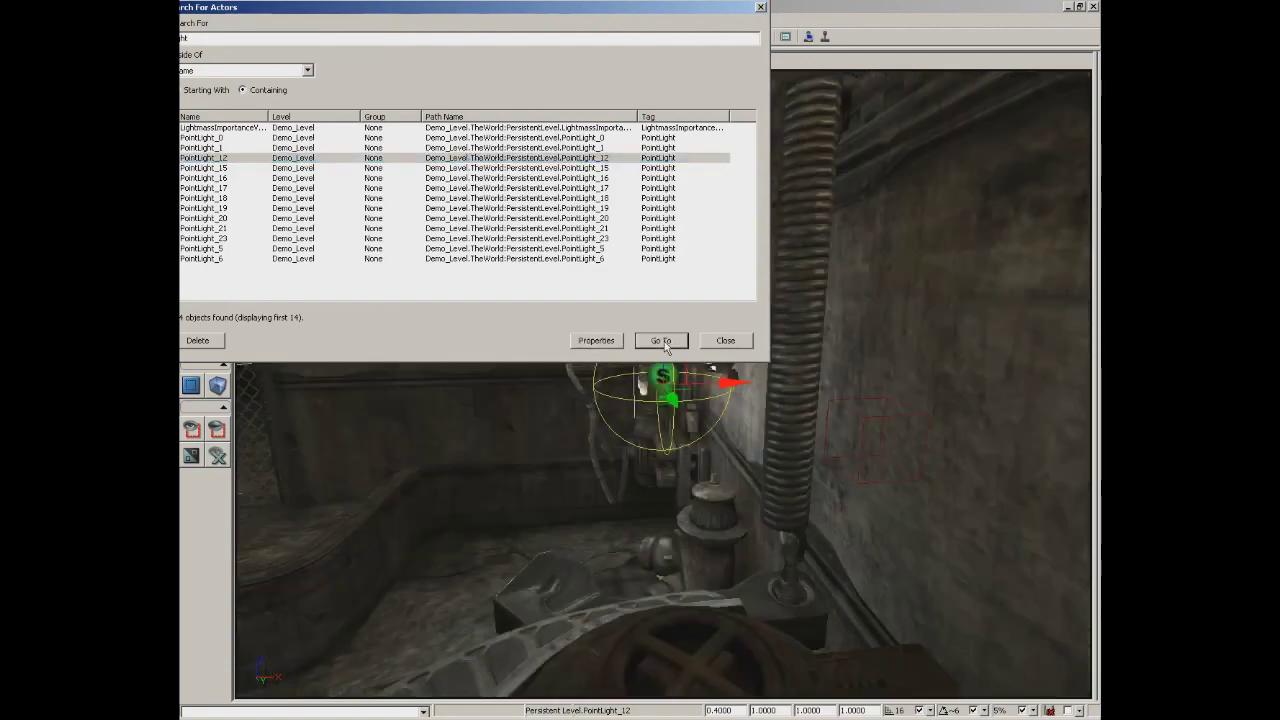
{"action": "left_click_drag", "start_coordinate": [587, 13], "coordinate": [719, 226]}
{"action": "left_click_drag", "start_coordinate": [416, 172], "coordinate": [230, 136]}
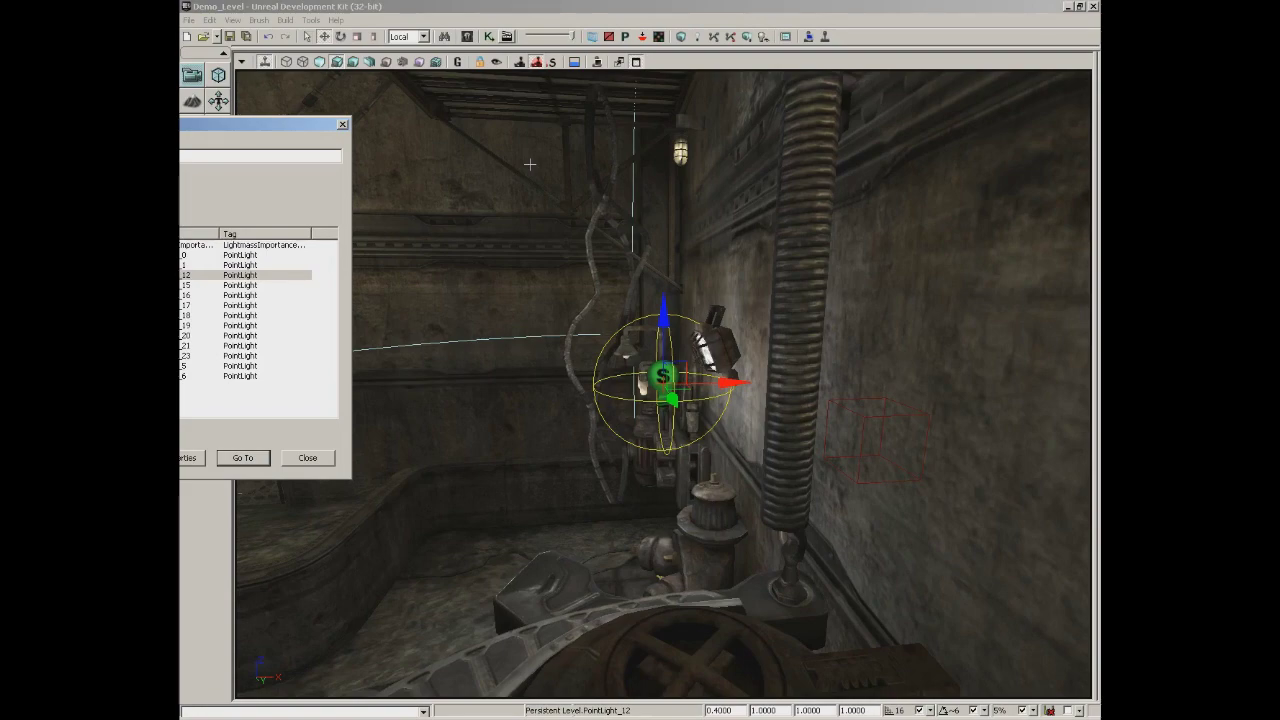
Deselect the light from a distant viewpoint and use the search results to select and jump back to PointLight_12.
{"action": "mouse_move", "coordinate": [355, 357]}
{"action": "left_mouse_down"}
{"action": "mouse_move", "coordinate": [410, 295]}
{"action": "mouse_move", "coordinate": [350, 357]}
{"action": "left_mouse_up"}
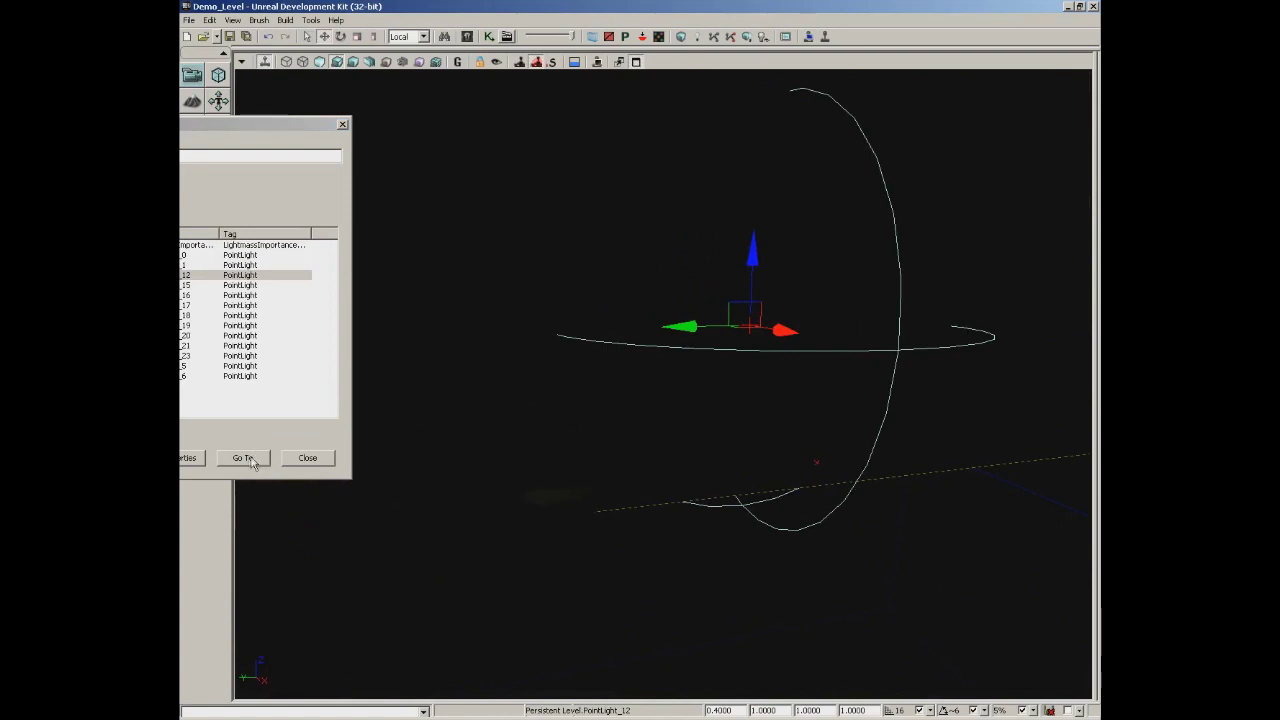
{"action": "left_click", "coordinate": [356, 357]}
{"action": "key", "text": "Return"}
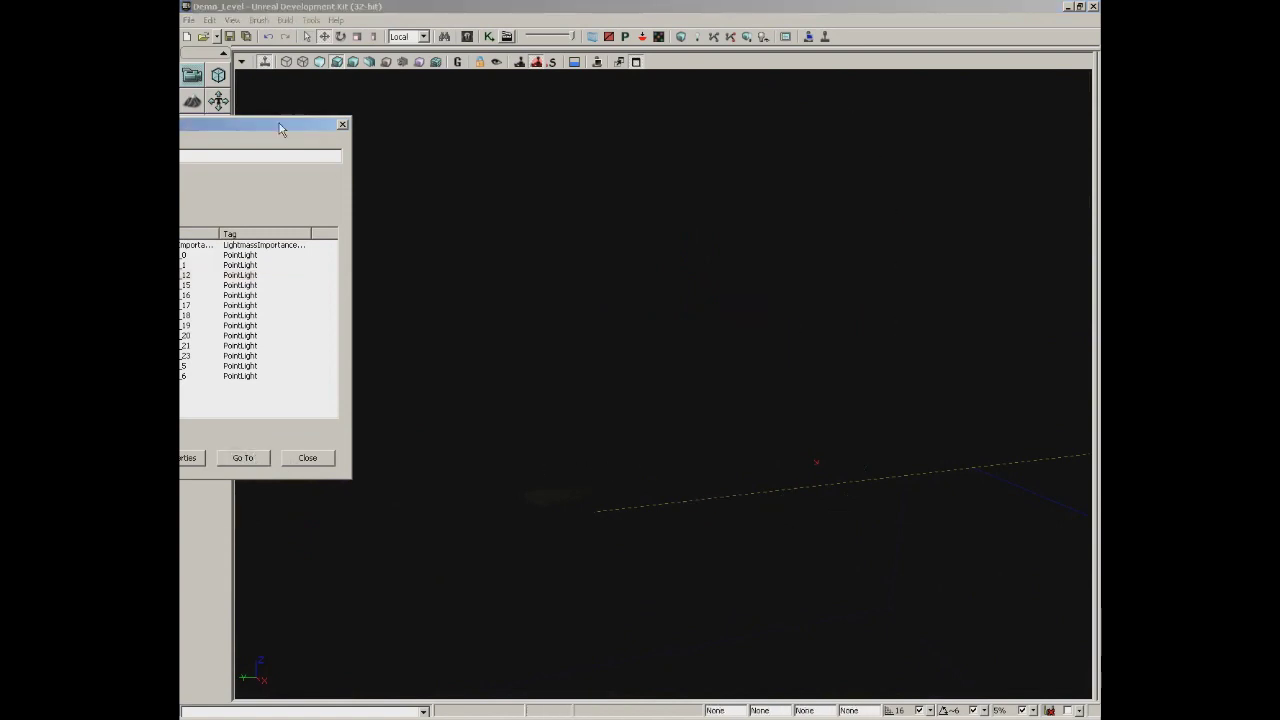
{"action": "left_click_drag", "start_coordinate": [279, 123], "coordinate": [827, 110]}
{"action": "left_click", "coordinate": [398, 263]}
{"action": "left_click", "coordinate": [788, 447]}
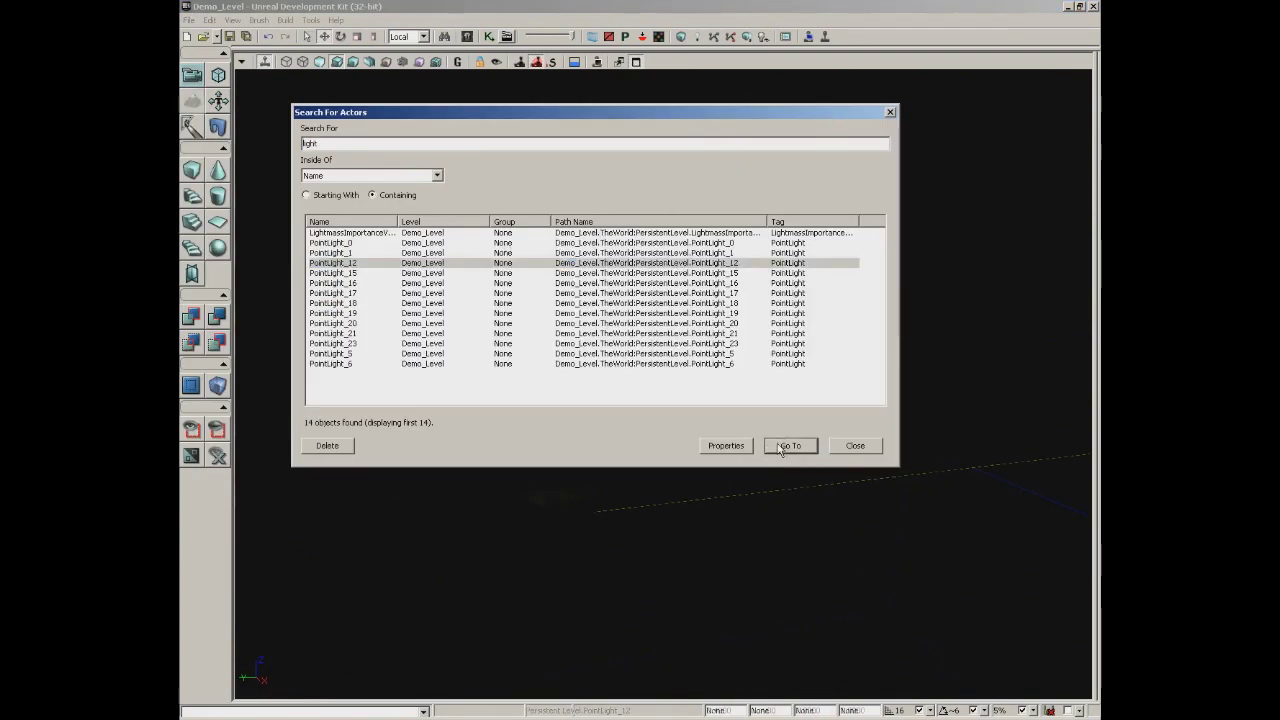
{"action": "left_click_drag", "start_coordinate": [841, 112], "coordinate": [302, 132]}
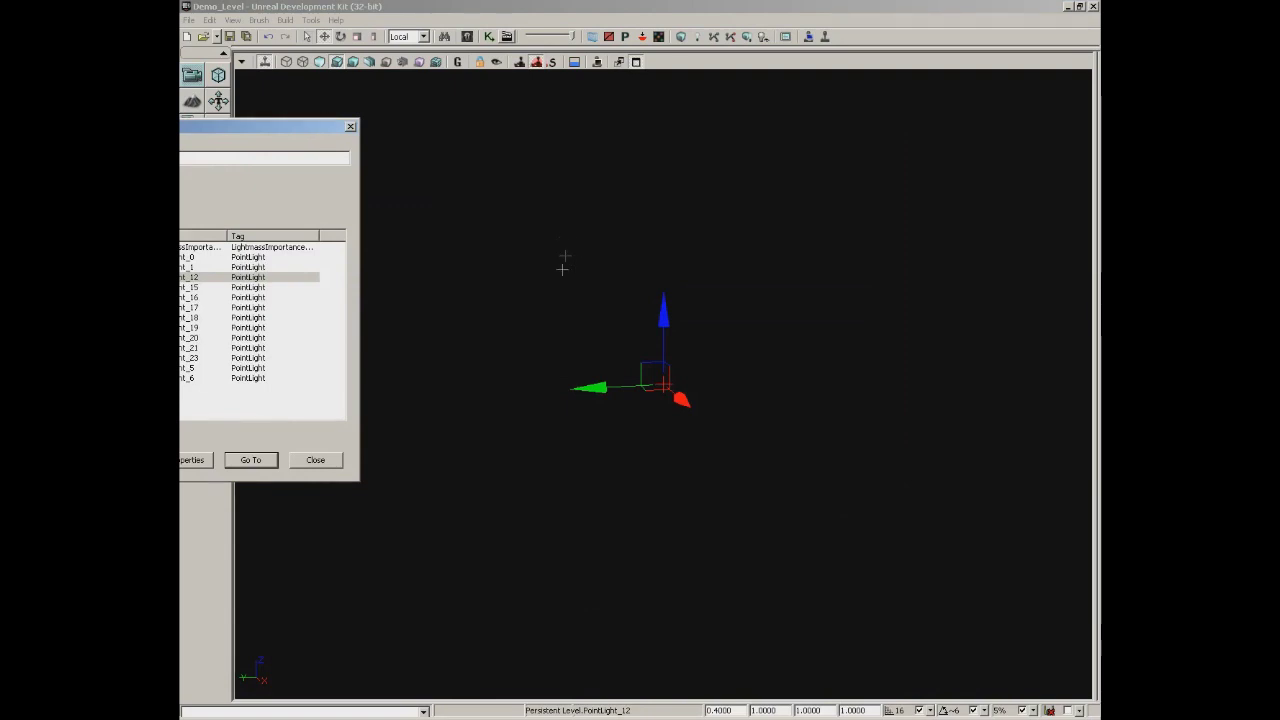
{"action": "left_click_drag", "start_coordinate": [534, 254], "coordinate": [400, 120]}
{"action": "left_click_drag", "start_coordinate": [284, 118], "coordinate": [811, 117]}
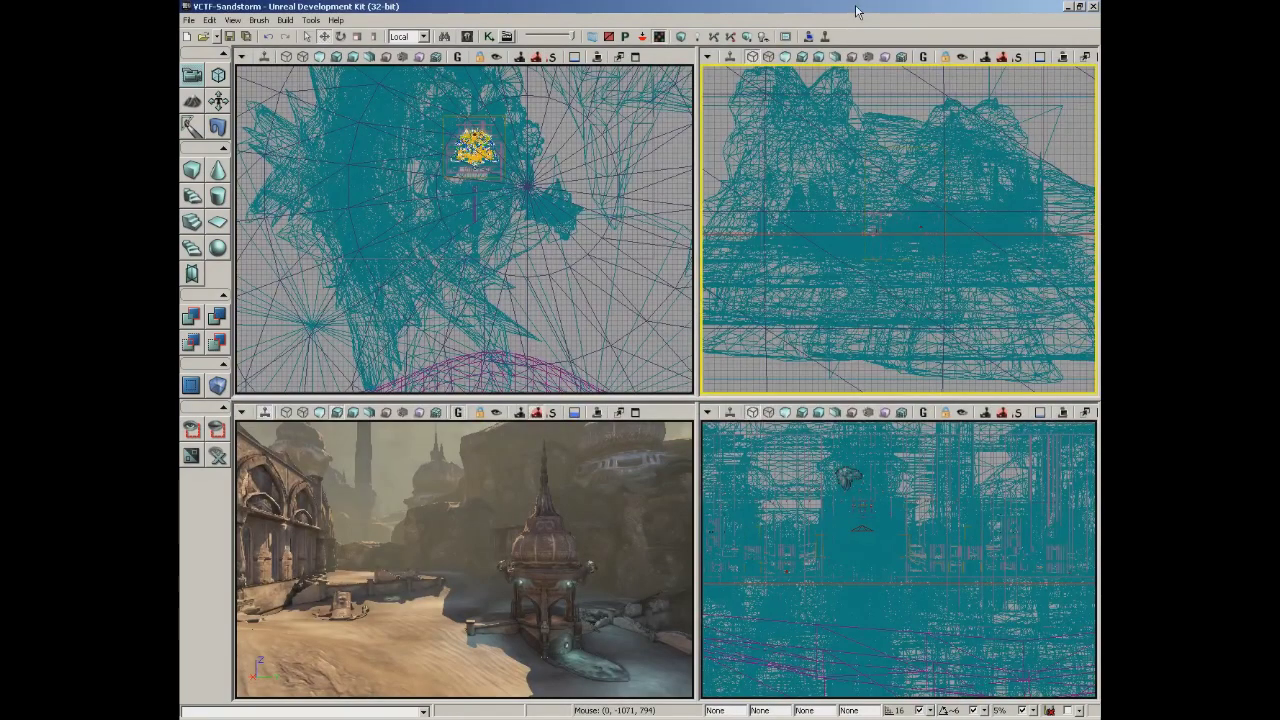
Open the Content Browser for a brief look at the available assets and close it.
{"action": "left_click", "coordinate": [466, 37]}
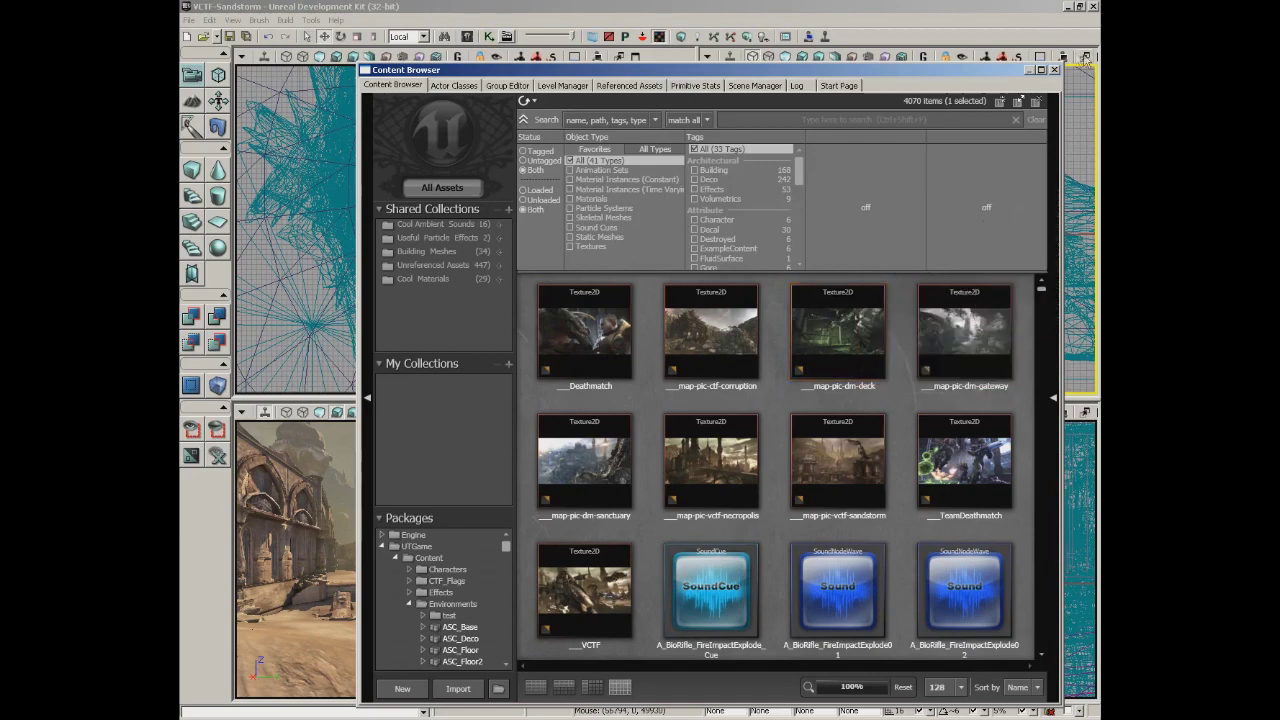
{"action": "left_click", "coordinate": [1054, 70]}
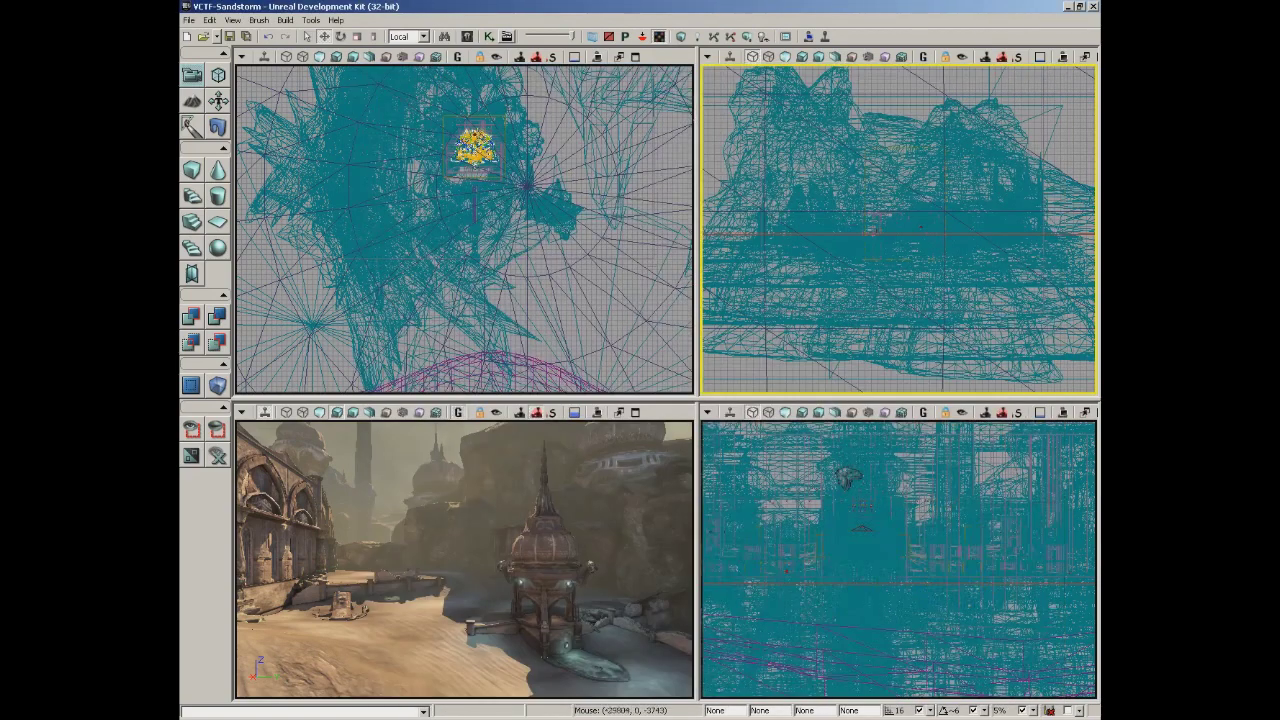
Open UnrealKismet, examine the automated performance testing nodes up close, and close the window.
{"action": "left_click", "coordinate": [489, 37]}
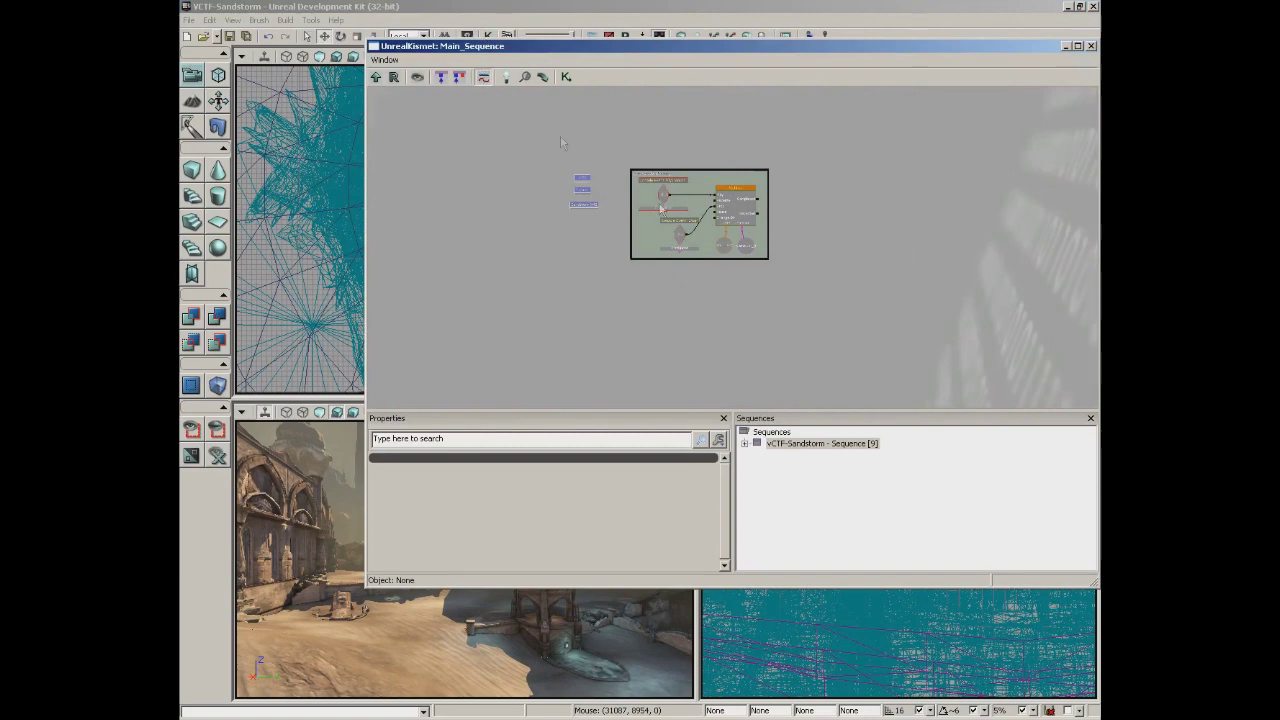
{"action": "scroll", "coordinate": [750, 303], "scroll_direction": "up", "scroll_amount": 5}
{"action": "left_click_drag", "start_coordinate": [749, 303], "coordinate": [791, 394]}
{"action": "left_click", "coordinate": [790, 280]}
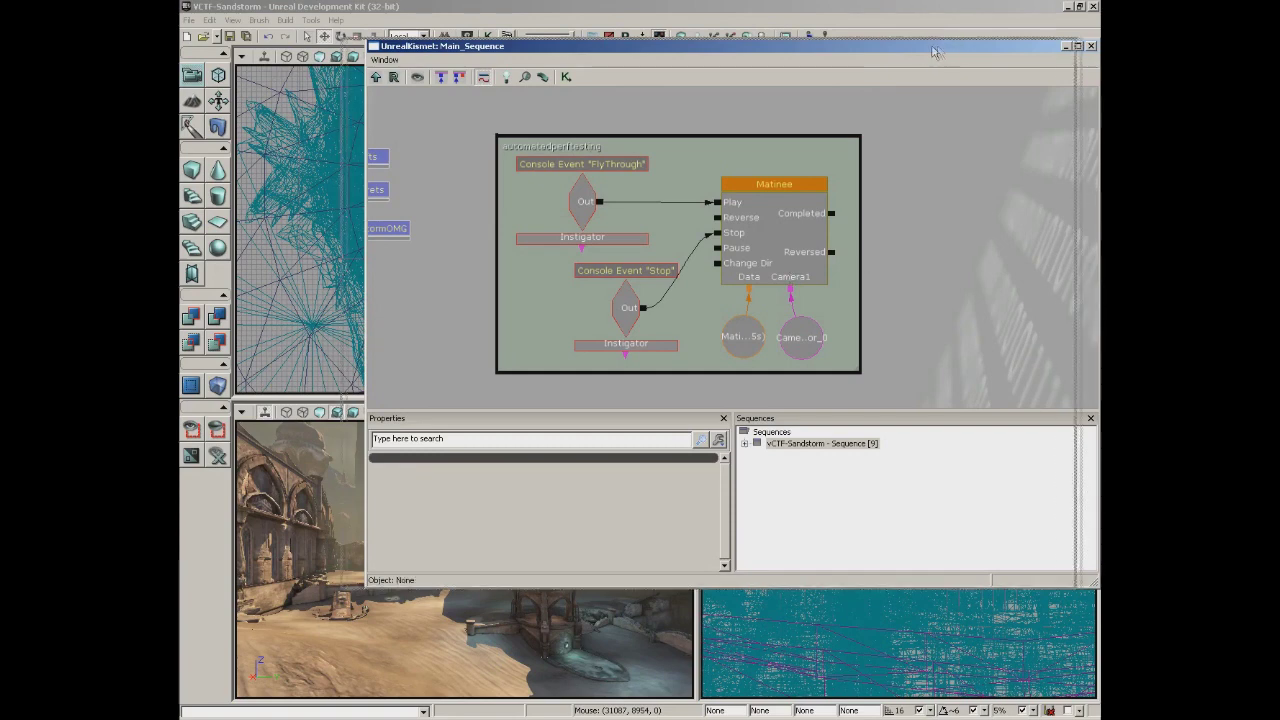
{"action": "left_click_drag", "start_coordinate": [954, 50], "coordinate": [898, 90]}
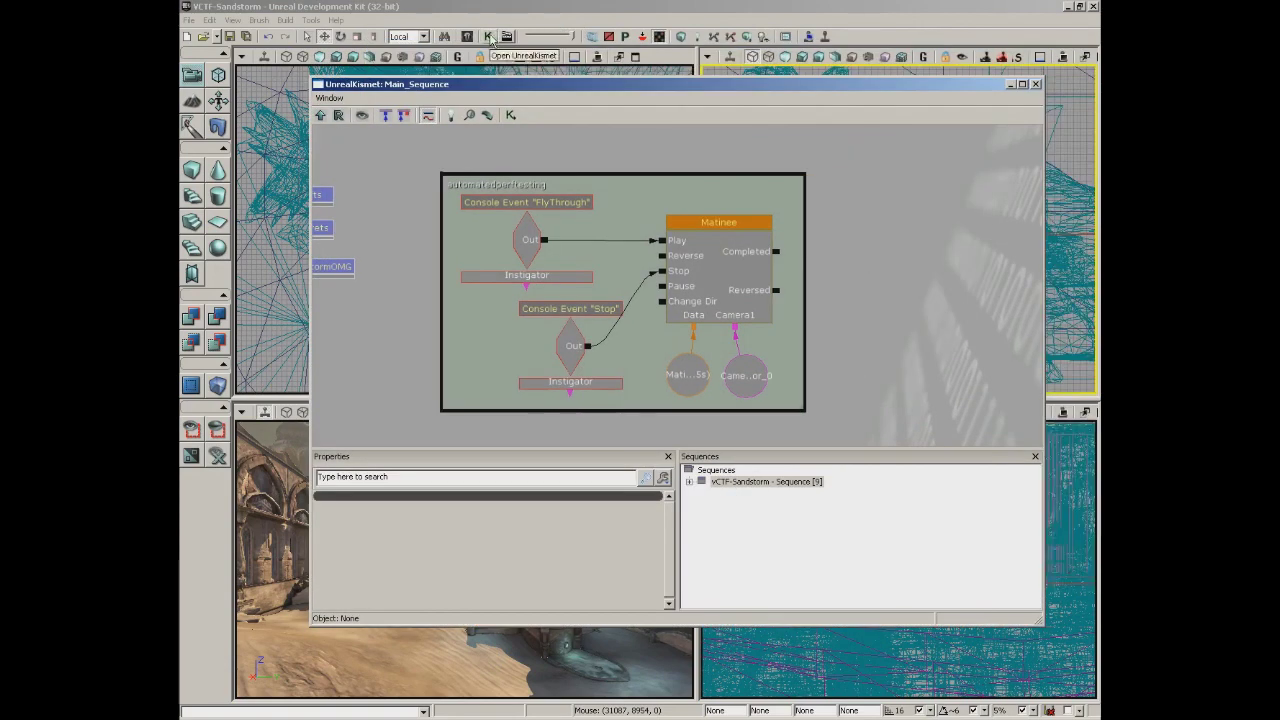
{"action": "left_click", "coordinate": [1036, 84]}
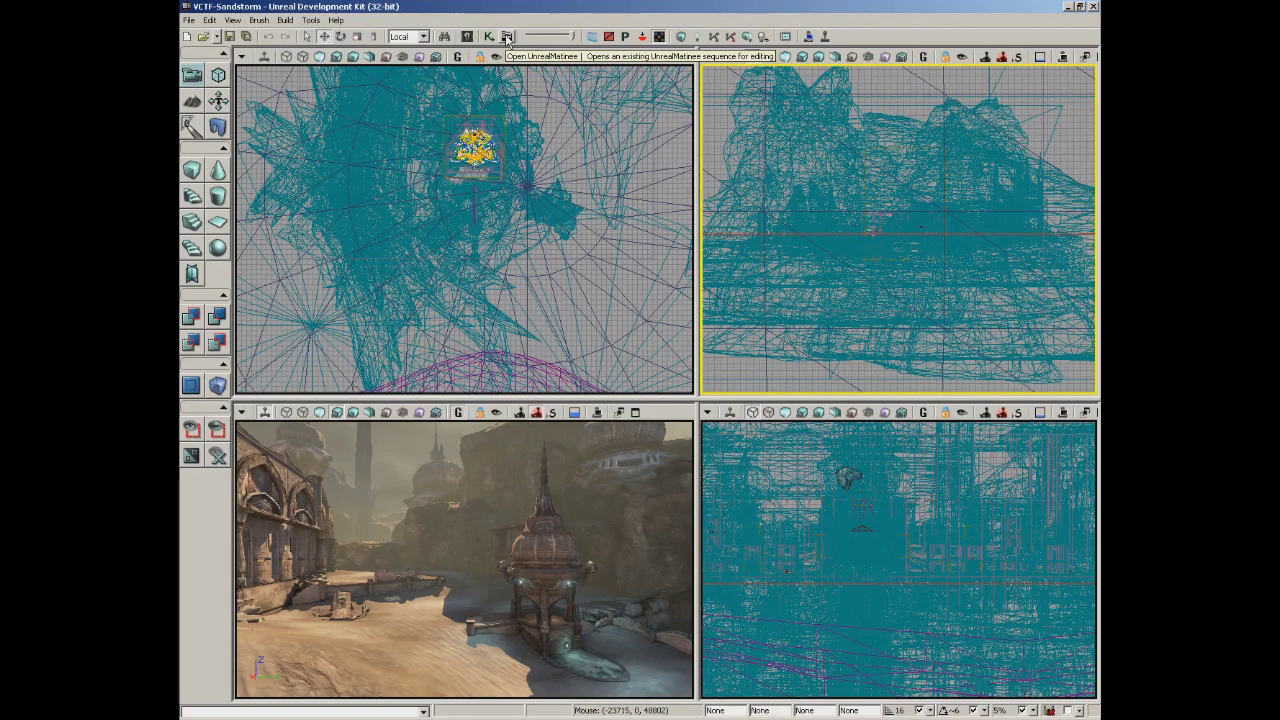
Open the Matinee sequence Sequence.SeqAct_Interp_0 for viewing and close UnrealMatinee.
{"action": "left_click", "coordinate": [507, 37]}
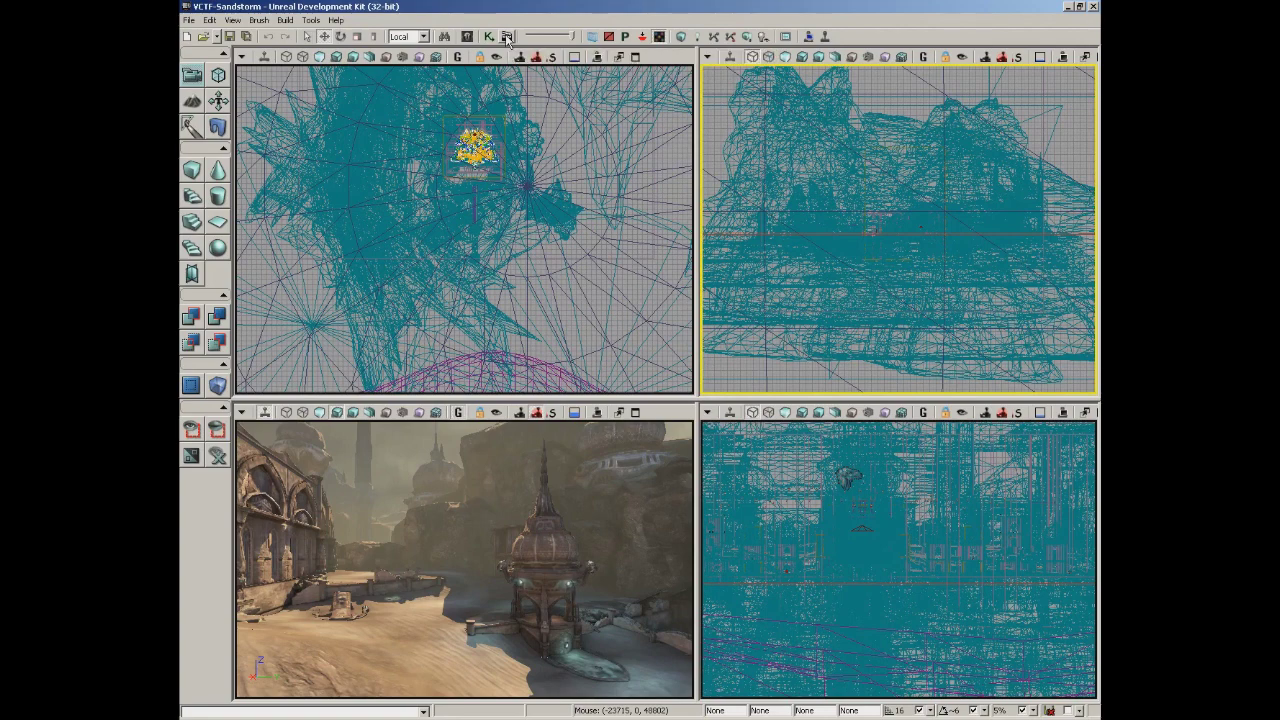
{"action": "left_click", "coordinate": [507, 37]}
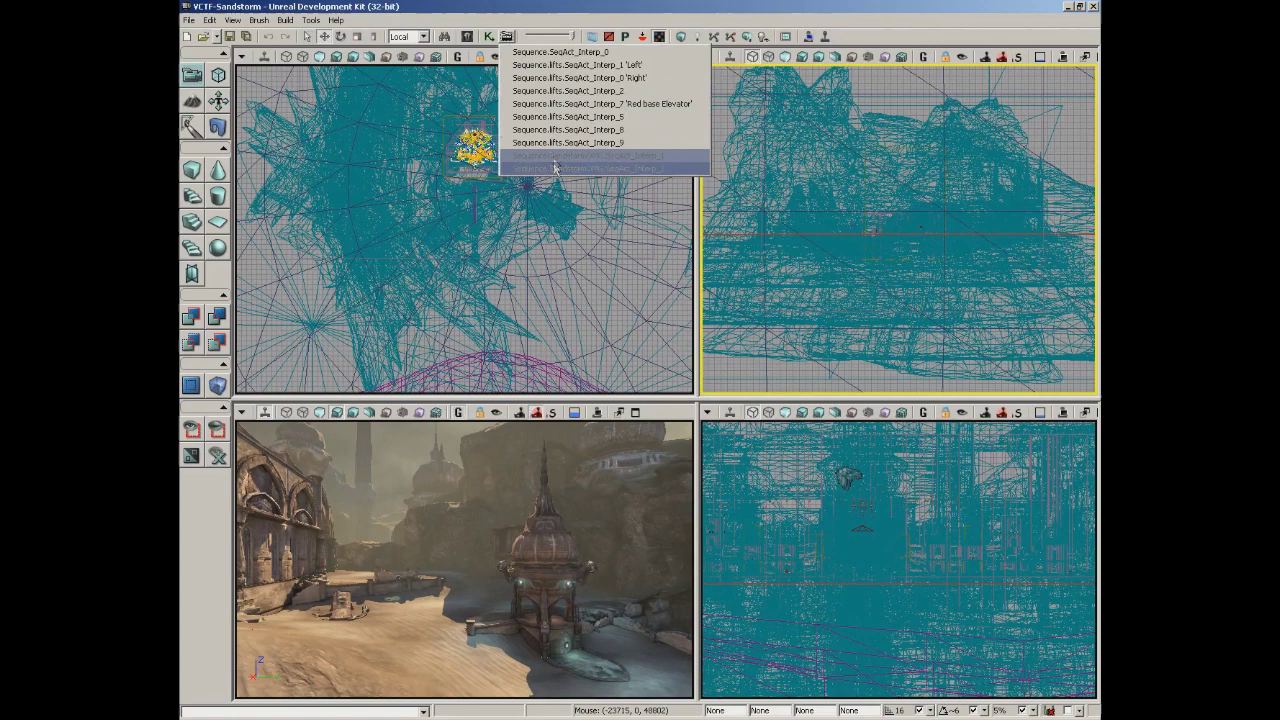
{"action": "left_click", "coordinate": [551, 55]}
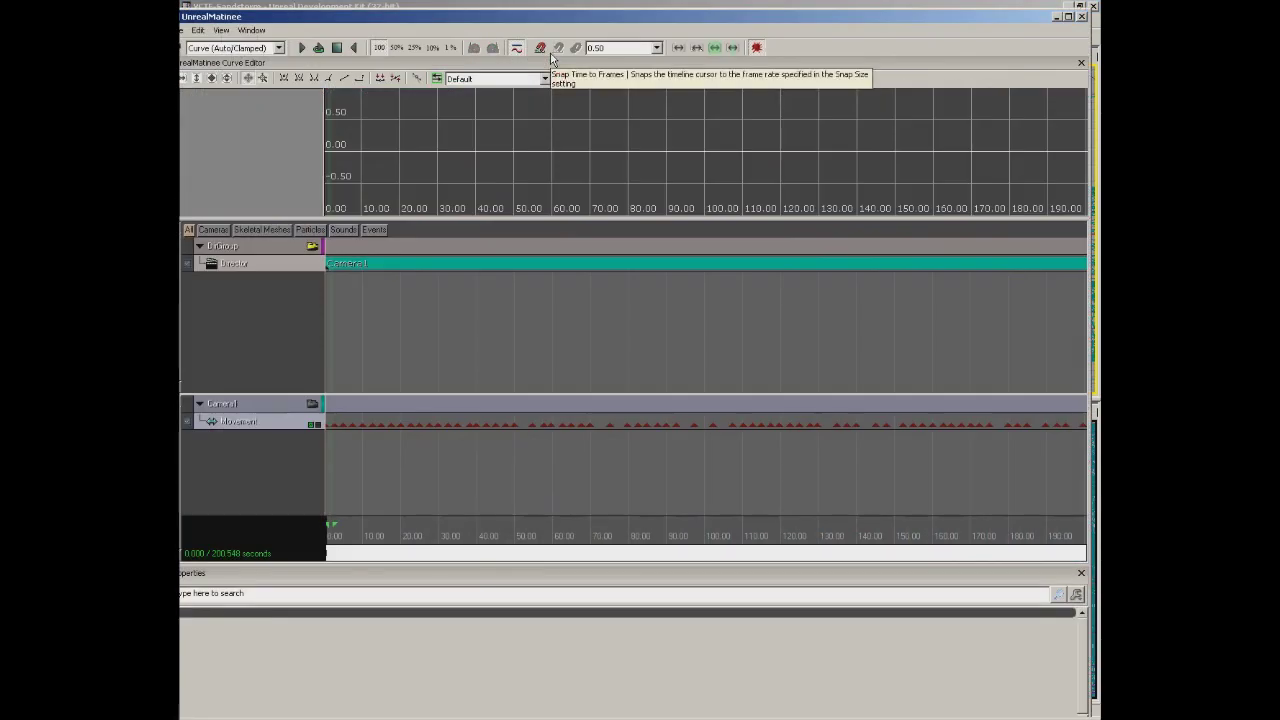
{"action": "left_click", "coordinate": [1081, 17]}
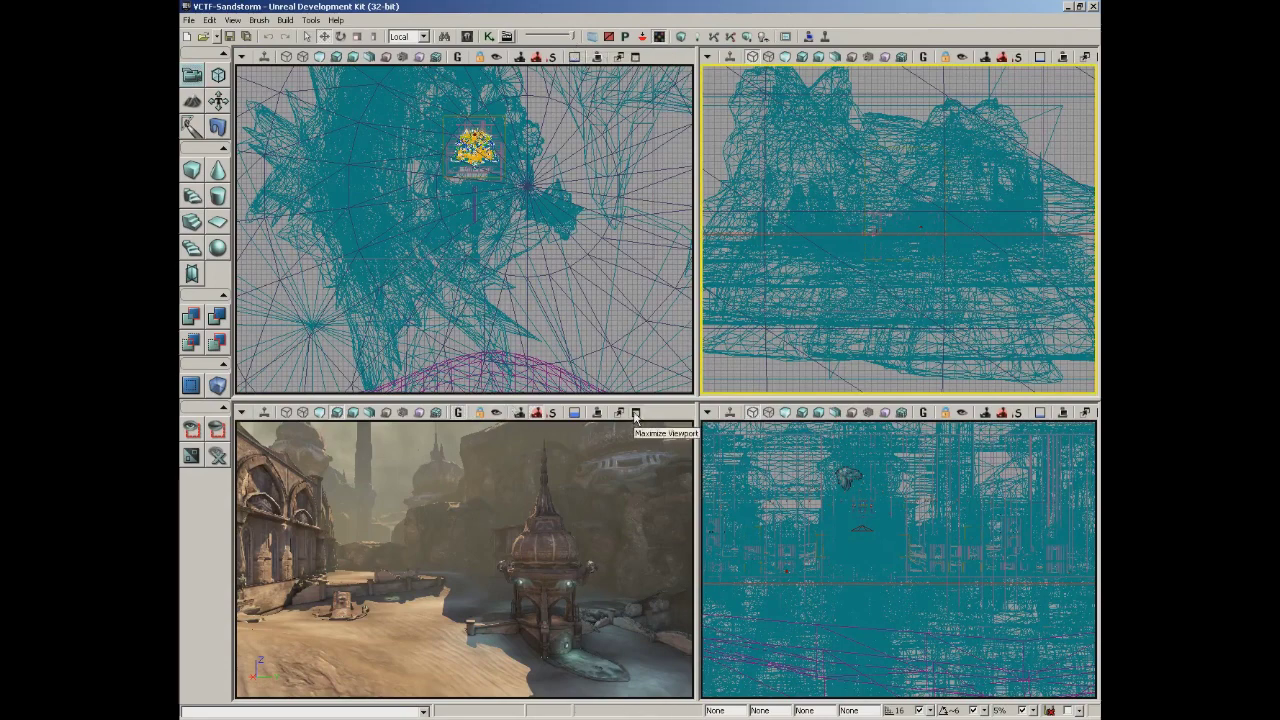
Maximize the perspective viewport and frame the distant towers beside the domed pavilion.
{"action": "left_click", "coordinate": [634, 413]}
{"action": "mouse_move", "coordinate": [650, 380]}
{"action": "right_mouse_down"}
{"action": "mouse_move", "coordinate": [615, 366]}
{"action": "mouse_move", "coordinate": [648, 370]}
{"action": "right_mouse_up"}
{"action": "left_click_drag", "start_coordinate": [615, 205], "coordinate": [615, 192]}
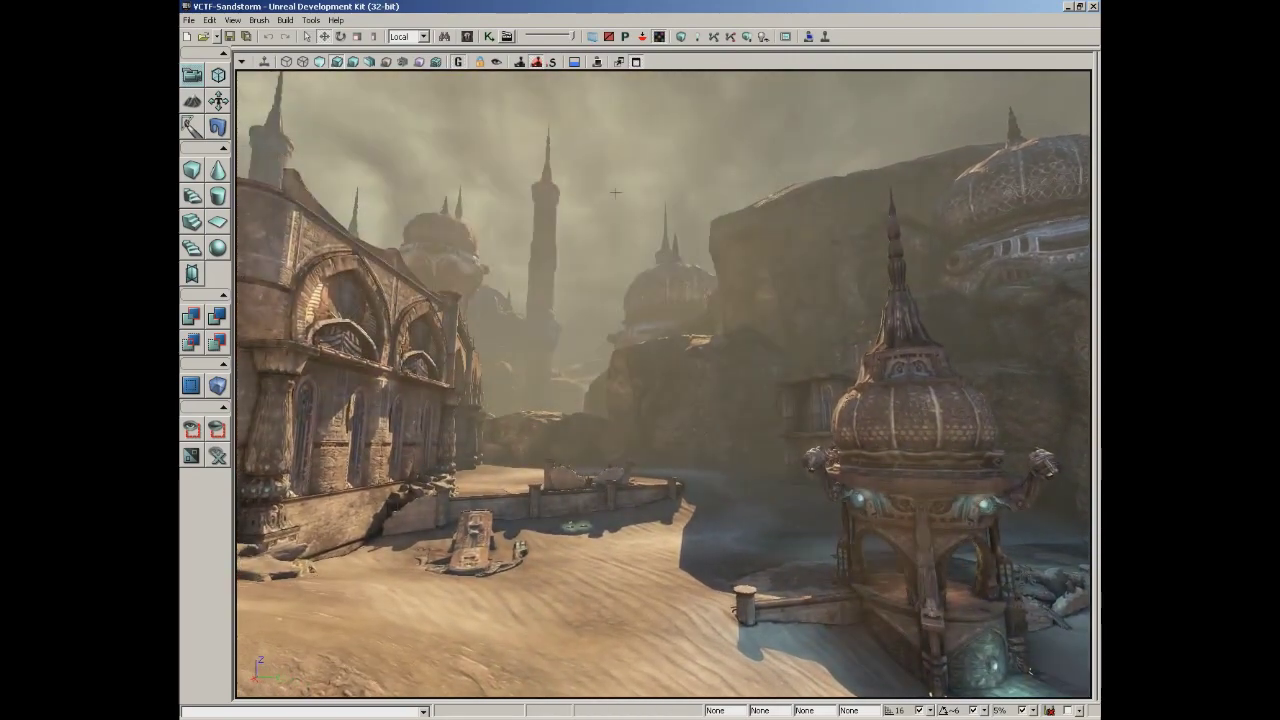
Reduce the far clipping plane distance until the distant towers and cliffs are cut from the perspective view.
{"action": "left_click", "coordinate": [573, 37]}
{"action": "left_click_drag", "start_coordinate": [573, 37], "coordinate": [559, 36]}
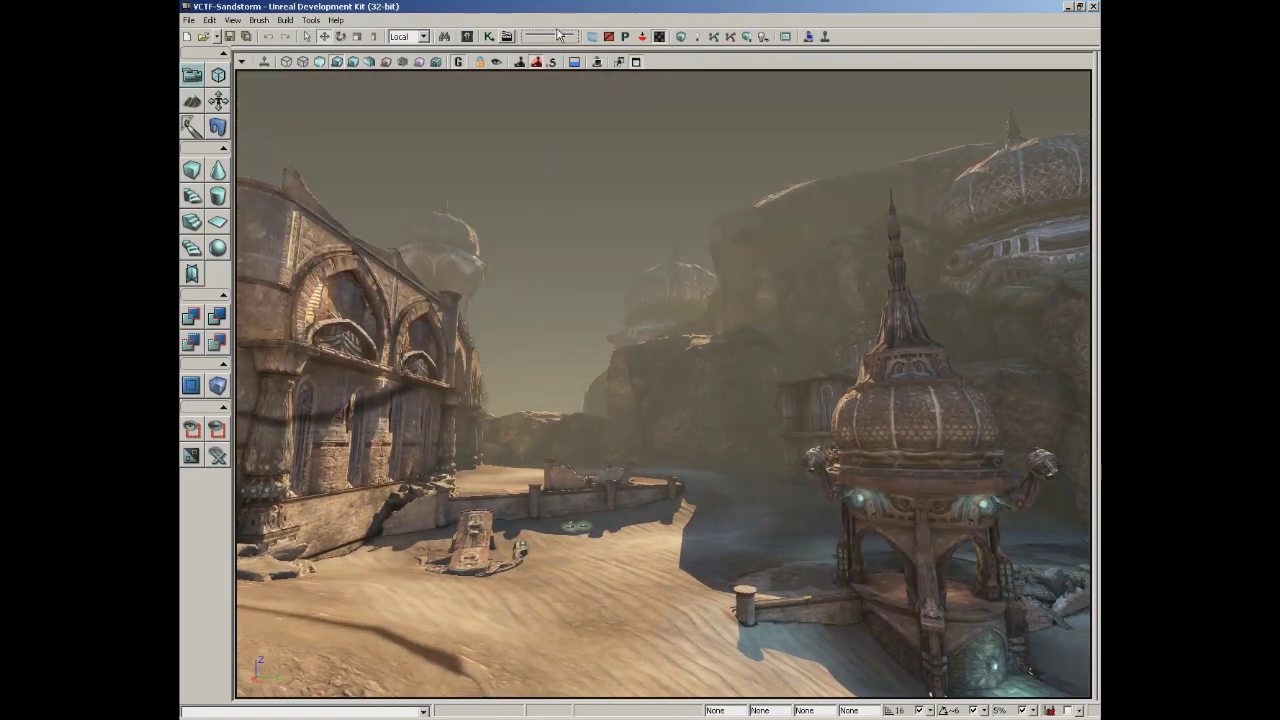
{"action": "mouse_move", "coordinate": [559, 36]}
{"action": "left_mouse_down"}
{"action": "mouse_move", "coordinate": [527, 34]}
{"action": "mouse_move", "coordinate": [540, 30]}
{"action": "left_mouse_up"}
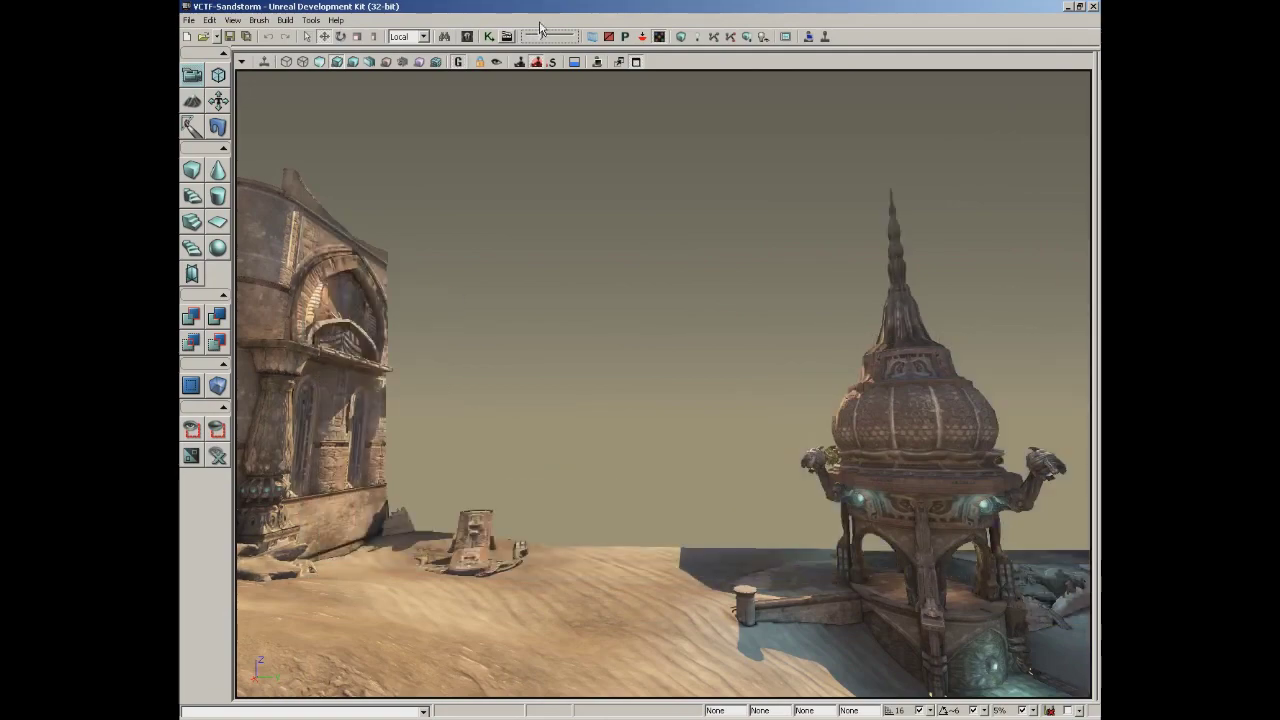
Inspect the clipped scene around the domed pavilion and restore the far clipping plane to its maximum distance.
{"action": "scroll", "coordinate": [638, 547], "scroll_direction": "down", "scroll_amount": 2}
{"action": "left_click_drag", "start_coordinate": [638, 547], "coordinate": [751, 632]}
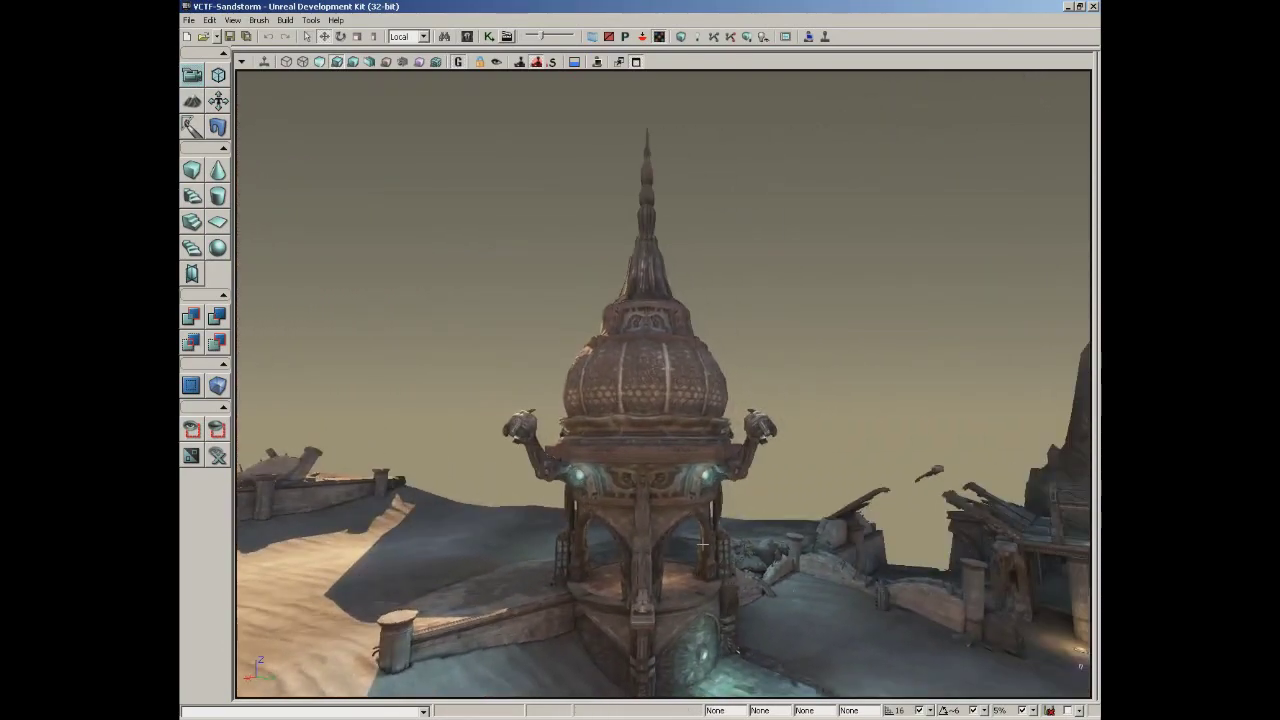
{"action": "mouse_move", "coordinate": [778, 510]}
{"action": "right_mouse_down"}
{"action": "mouse_move", "coordinate": [773, 540]}
{"action": "mouse_move", "coordinate": [770, 525]}
{"action": "right_mouse_up"}
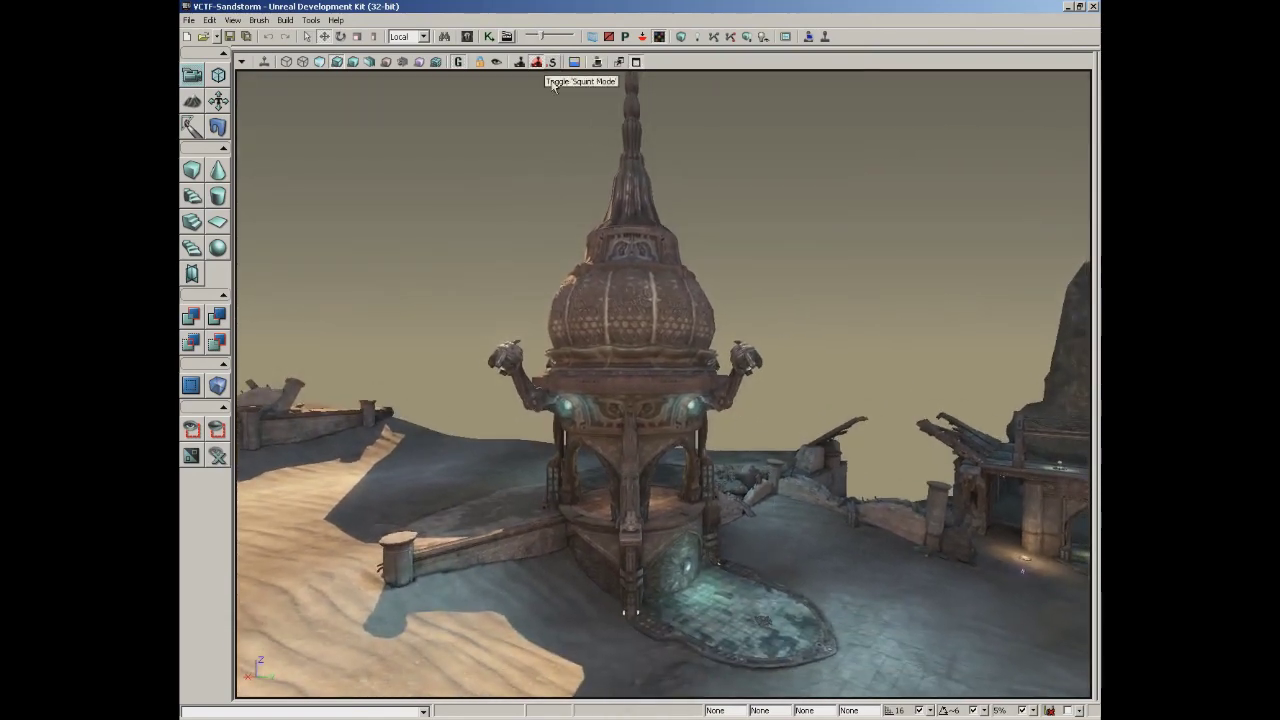
{"action": "mouse_move", "coordinate": [500, 147]}
{"action": "left_mouse_down"}
{"action": "mouse_move", "coordinate": [498, 128]}
{"action": "mouse_move", "coordinate": [500, 147]}
{"action": "left_mouse_up"}
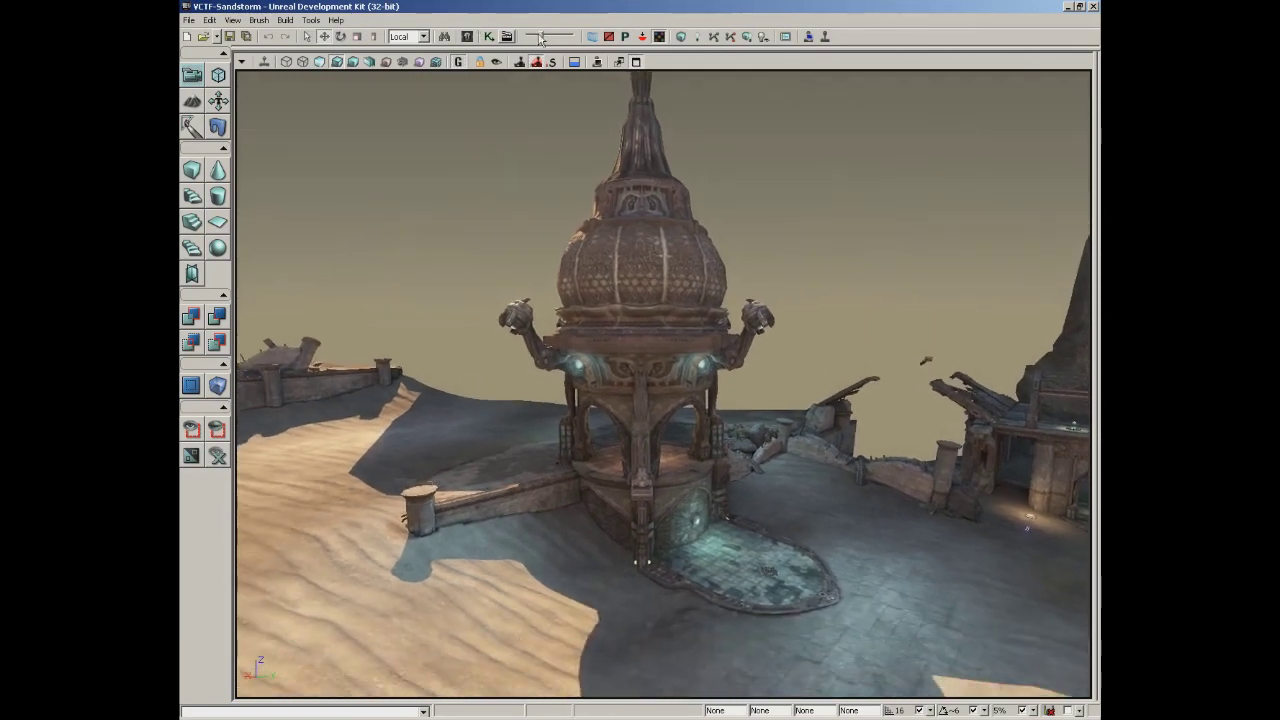
{"action": "left_click_drag", "start_coordinate": [541, 36], "coordinate": [572, 37]}
{"action": "left_click_drag", "start_coordinate": [430, 184], "coordinate": [430, 184]}
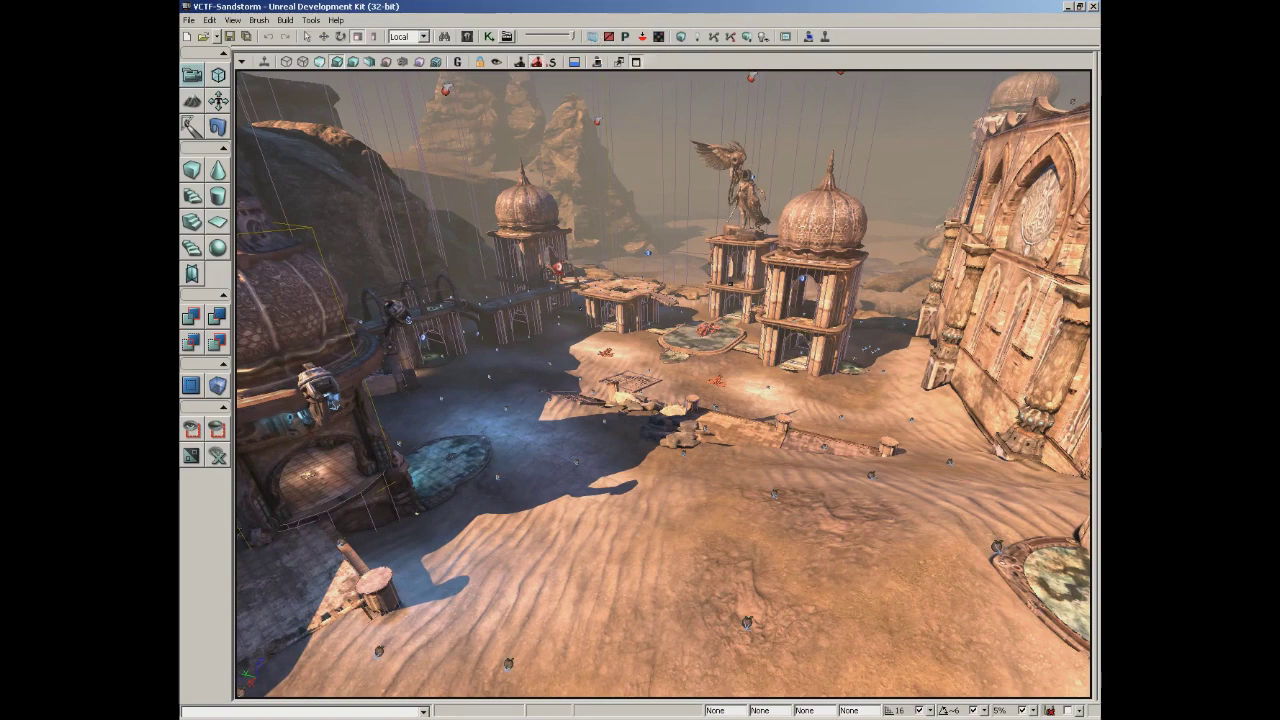
{"action": "right_click_drag", "start_coordinate": [622, 361], "coordinate": [622, 400]}
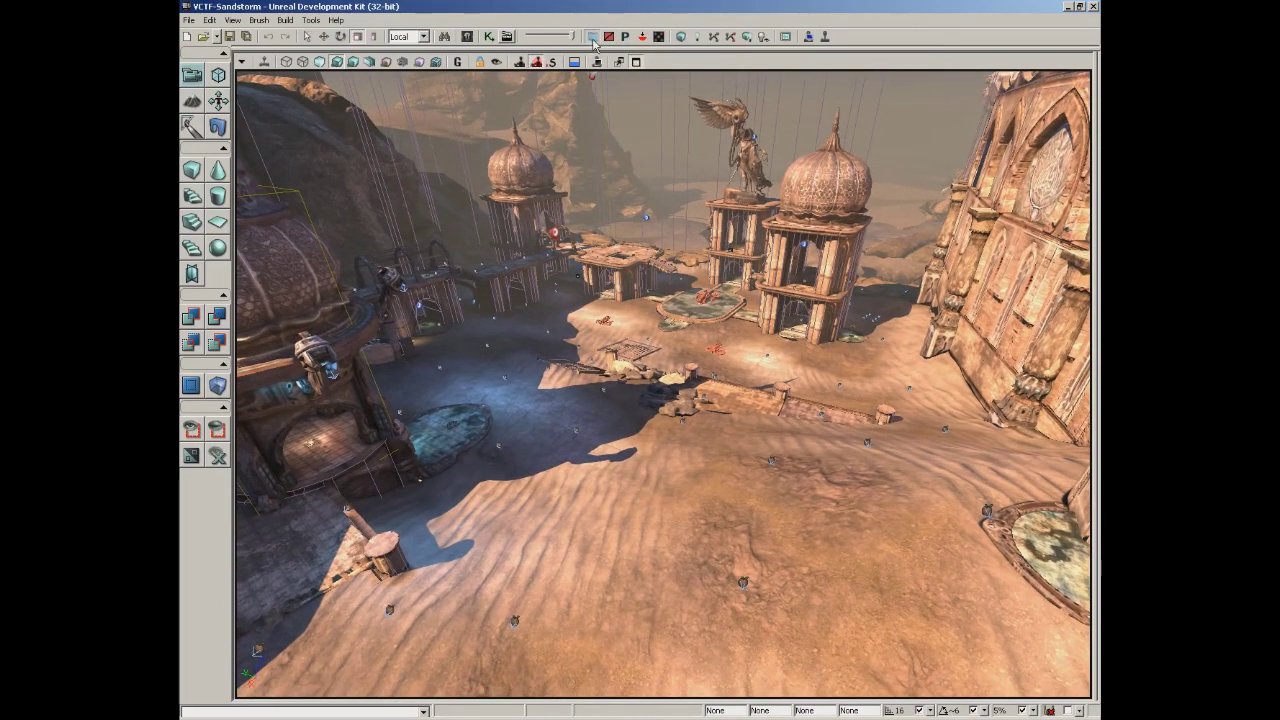
{"action": "right_click_drag", "start_coordinate": [600, 400], "coordinate": [298, 225]}
{"action": "mouse_move", "coordinate": [628, 162]}
{"action": "left_mouse_down"}
{"action": "mouse_move", "coordinate": [700, 170]}
{"action": "mouse_move", "coordinate": [600, 165]}
{"action": "mouse_move", "coordinate": [628, 162]}
{"action": "left_mouse_up"}
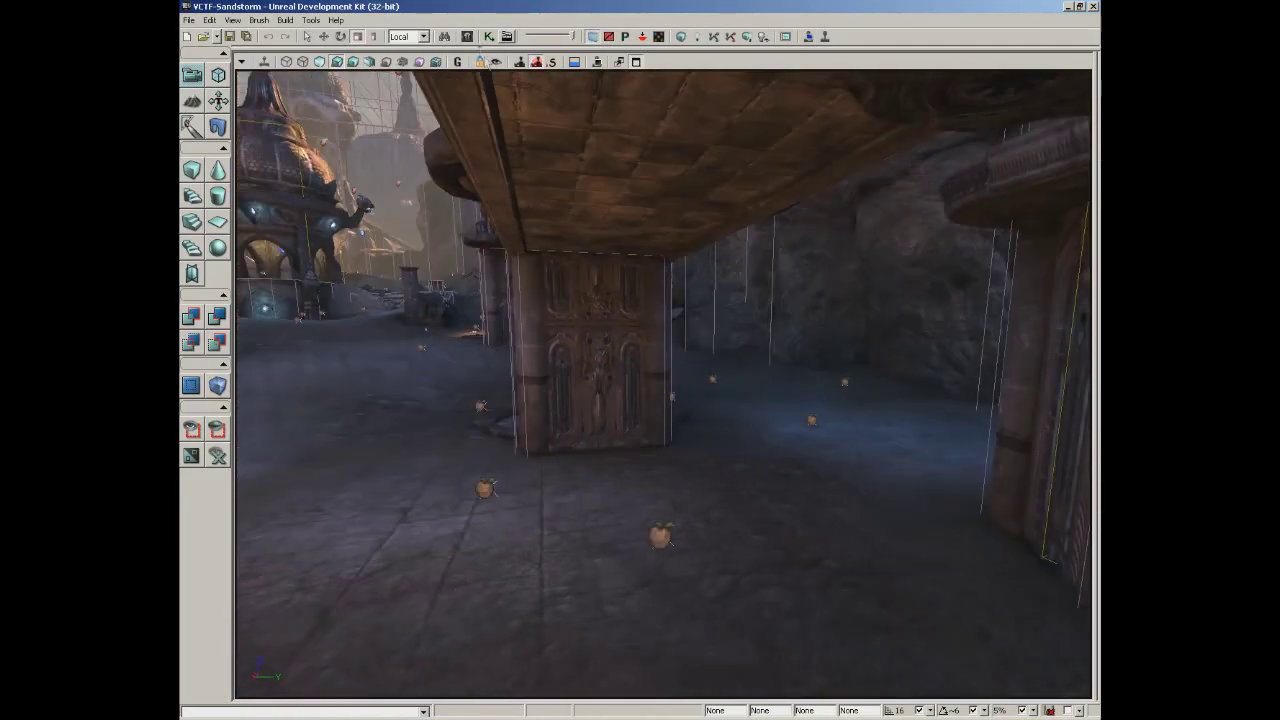
Search the Content Browser for "light", filter to Static Meshes, and select the S_UN_Volumetrics_ExpensiveLightBeam_02 mesh.
{"action": "left_click", "coordinate": [470, 38]}
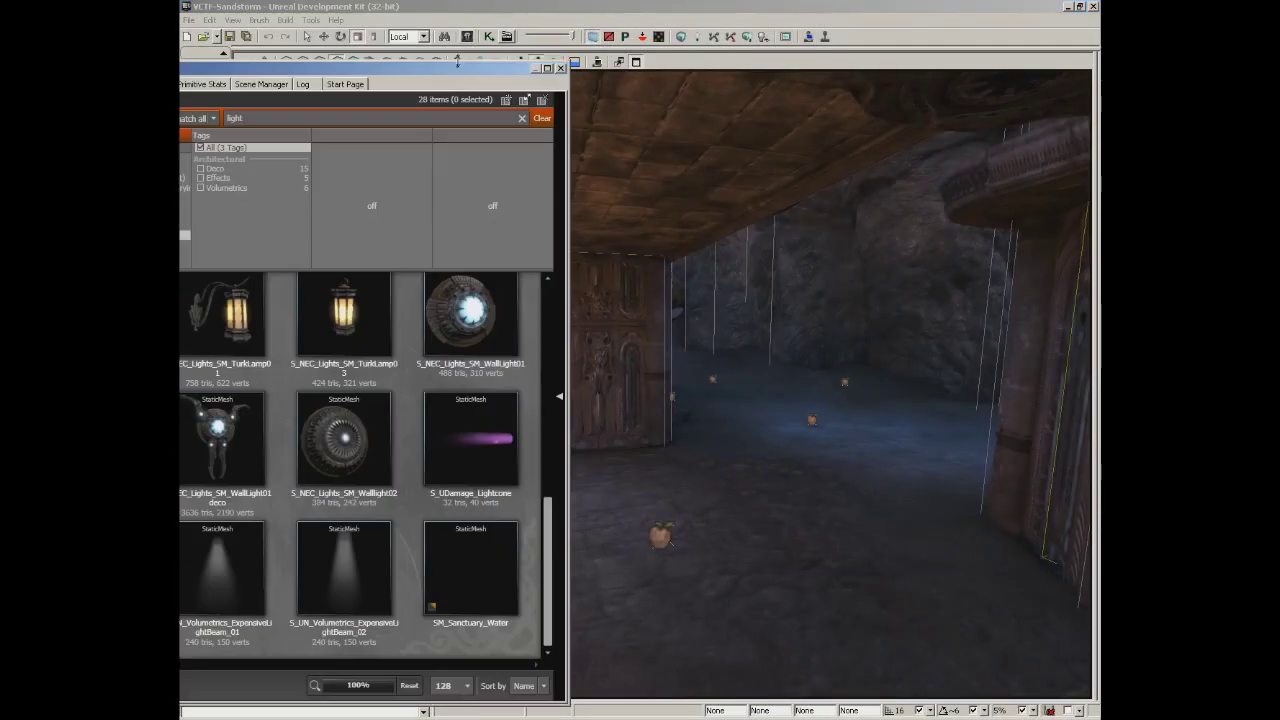
{"action": "double_click", "coordinate": [446, 66]}
{"action": "left_click", "coordinate": [980, 52]}
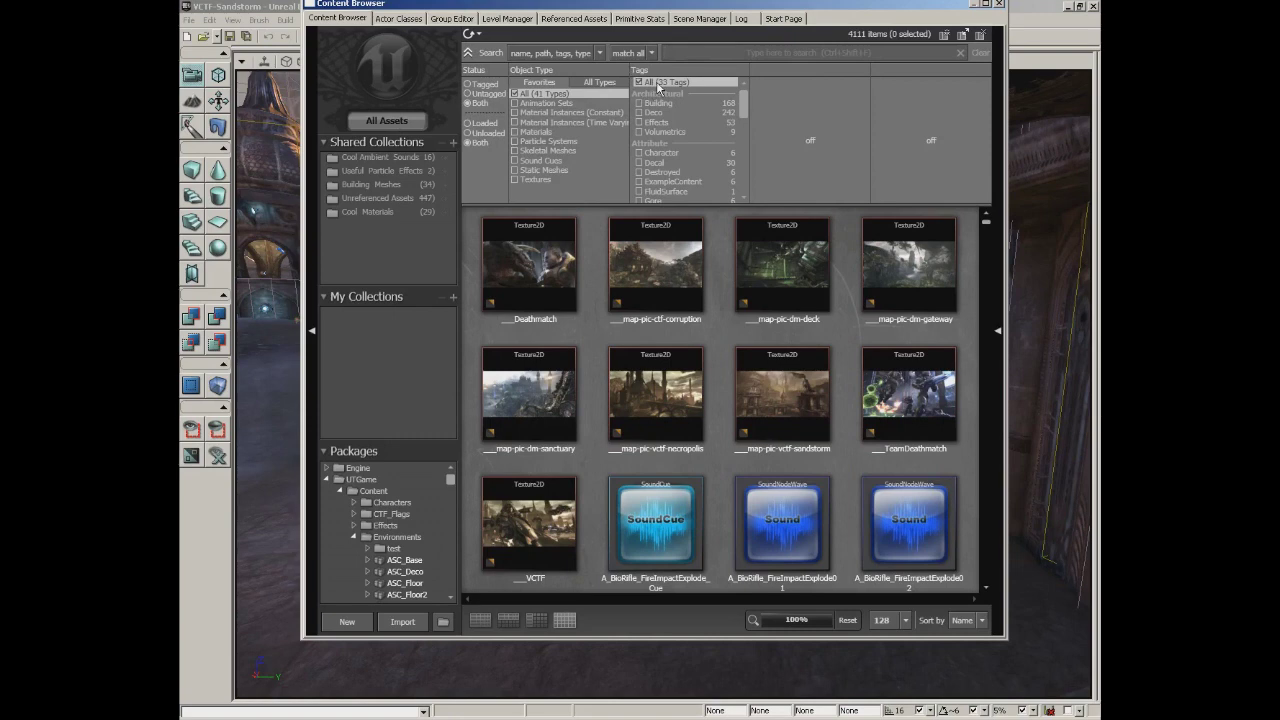
{"action": "type", "text": "light"}
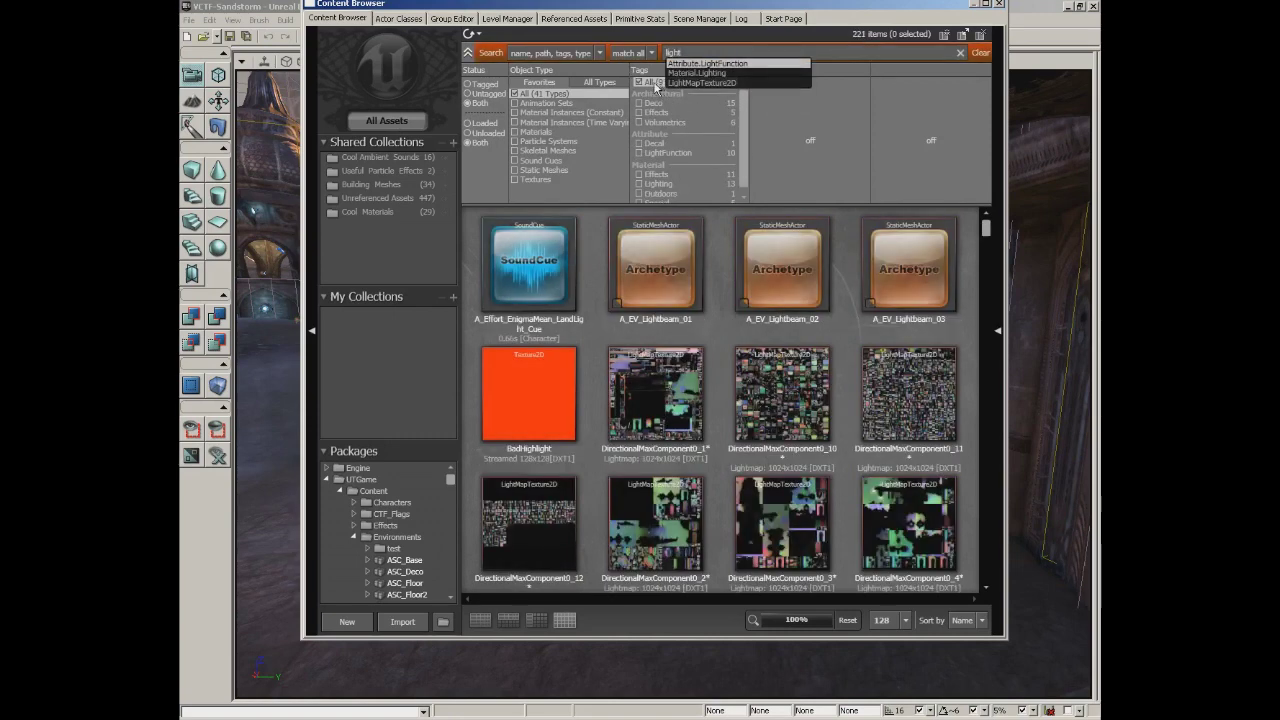
{"action": "left_click", "coordinate": [514, 170]}
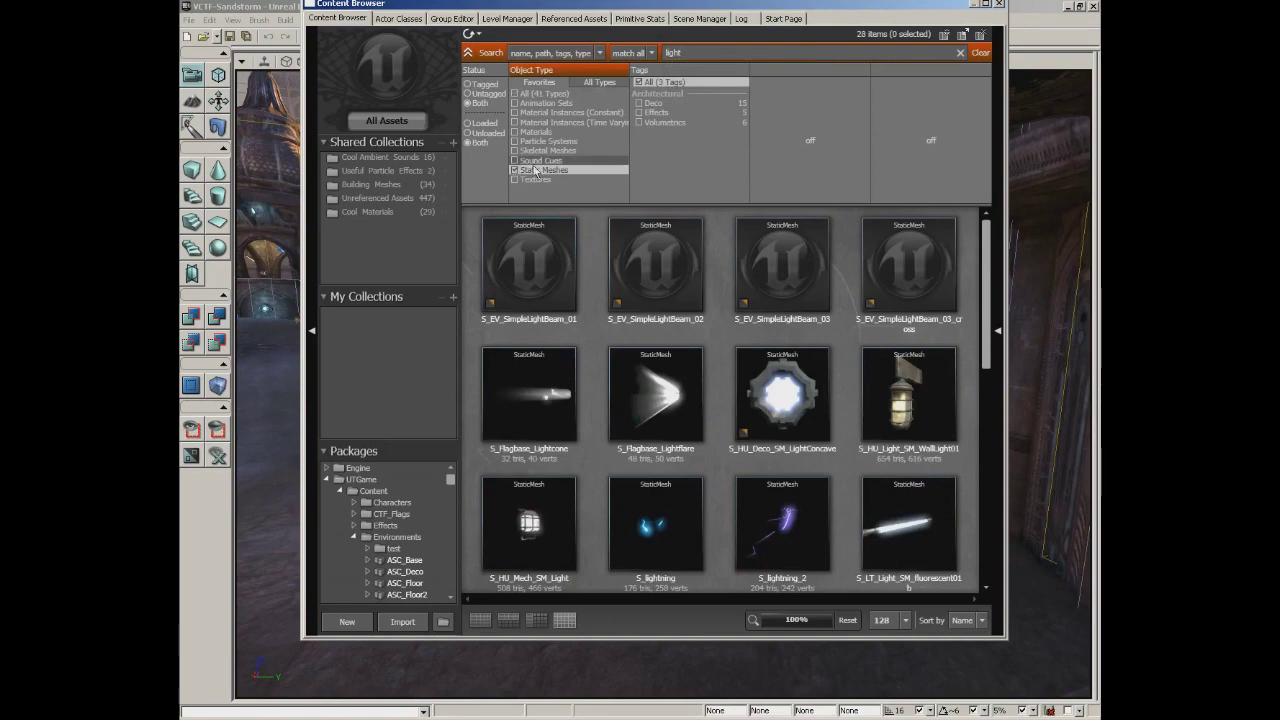
{"action": "left_click_drag", "start_coordinate": [988, 250], "coordinate": [988, 467]}
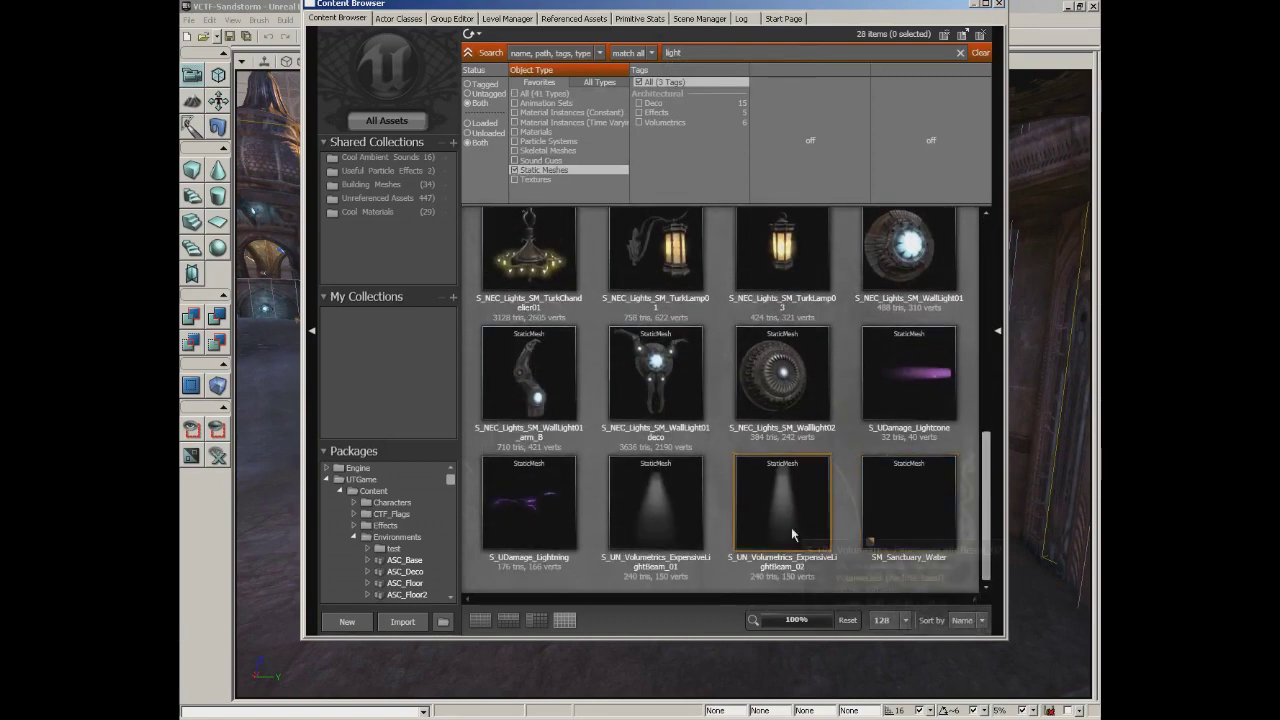
{"action": "mouse_move", "coordinate": [785, 510]}
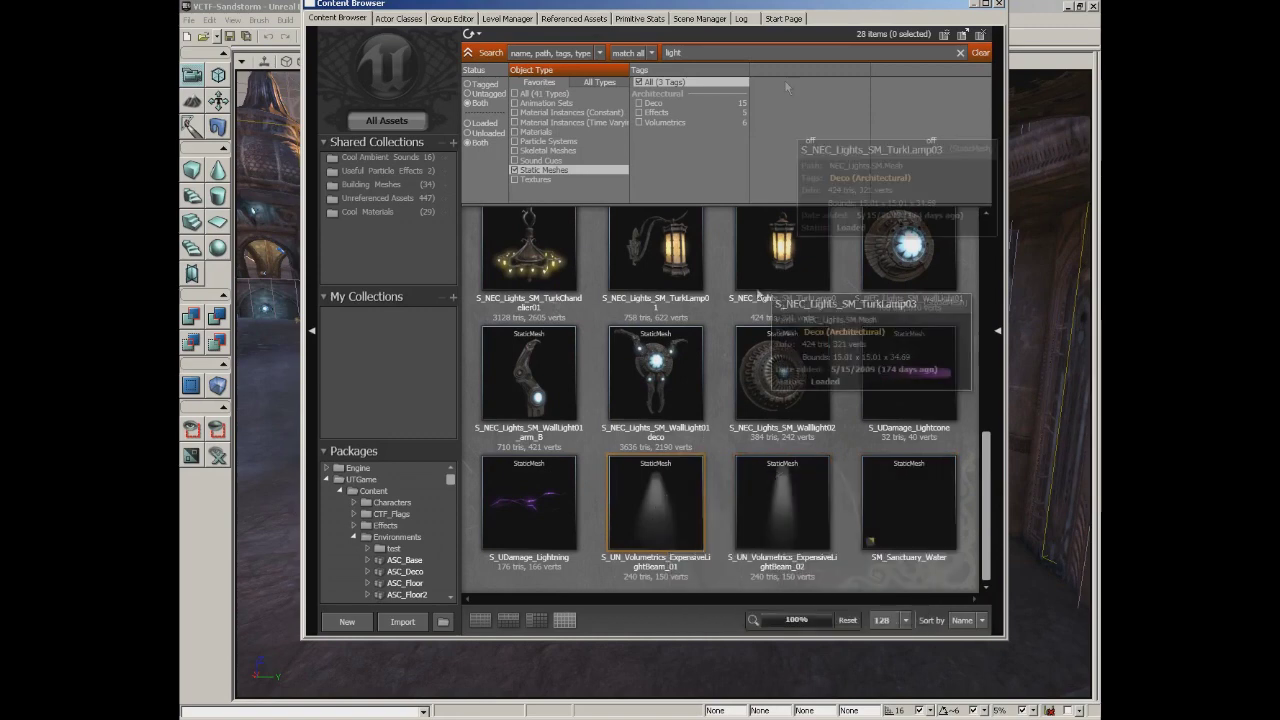
{"action": "left_click", "coordinate": [782, 505]}
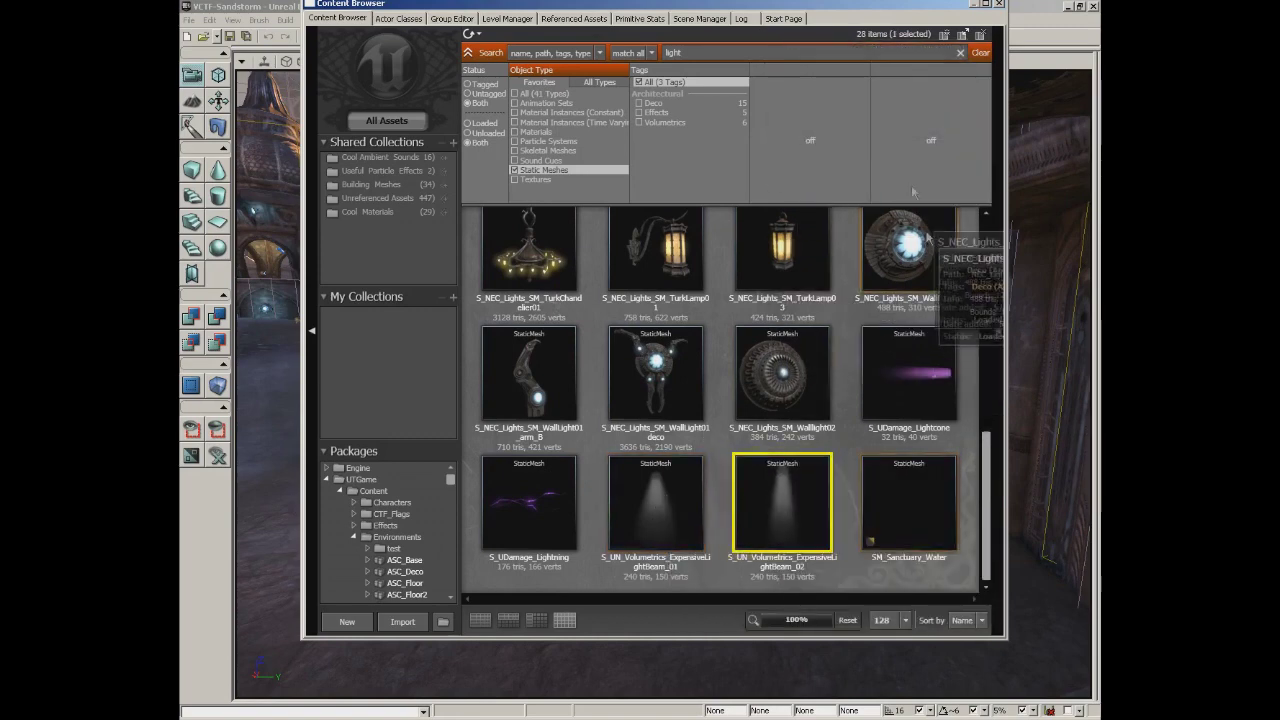
Place the selected light beam mesh on the underside of the stone bridge near the carved door, and close the Content Browser.
{"action": "left_click_drag", "start_coordinate": [862, 10], "coordinate": [367, 40]}
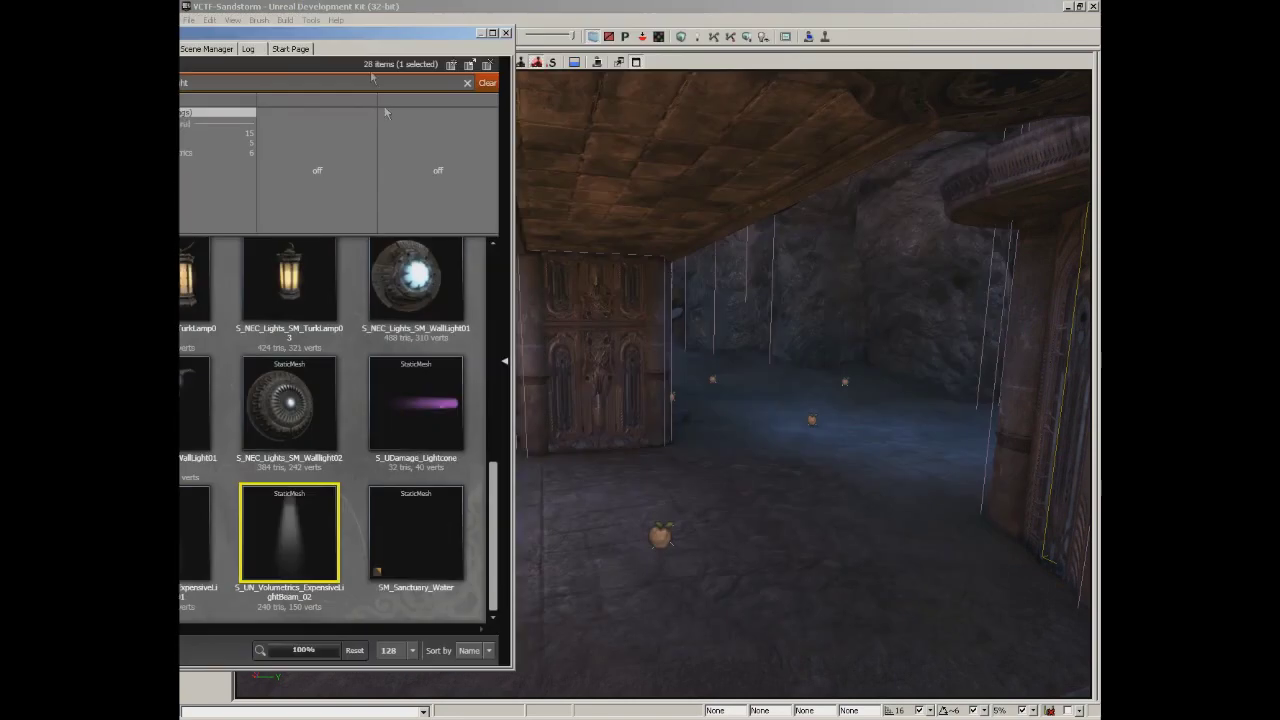
{"action": "left_click_drag", "start_coordinate": [702, 397], "coordinate": [670, 240]}
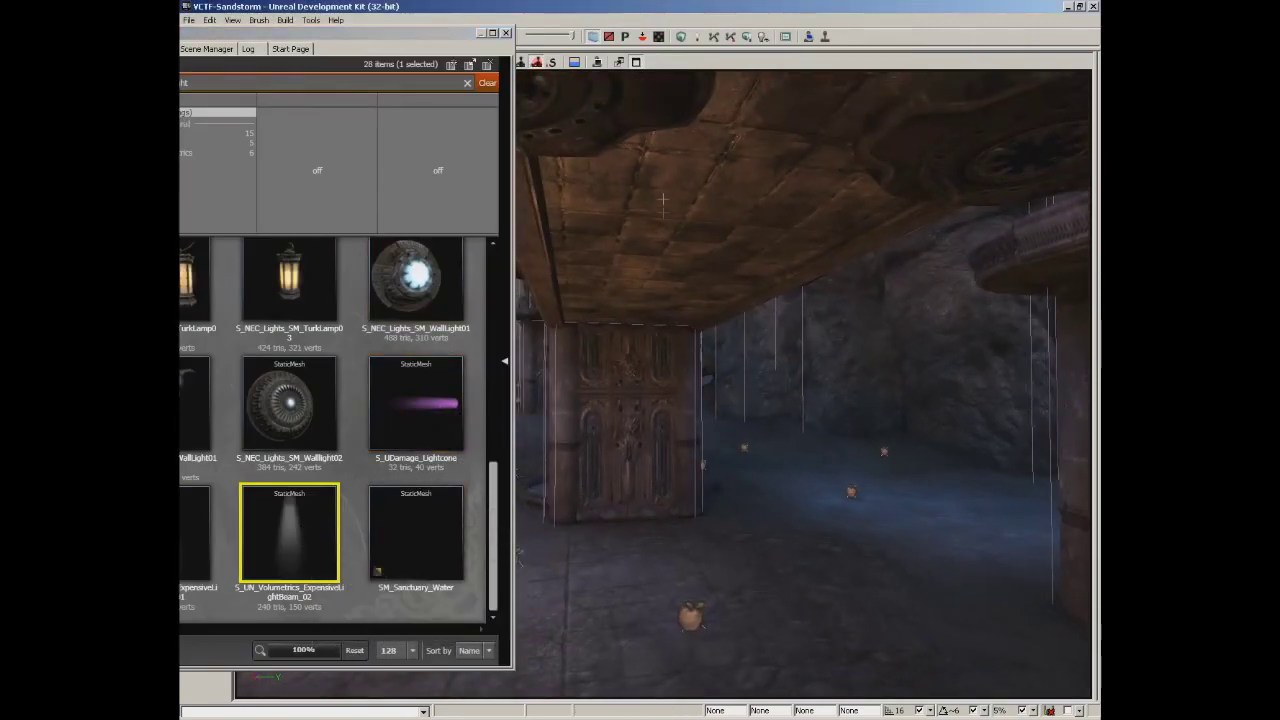
{"action": "left_click_drag", "start_coordinate": [285, 520], "coordinate": [665, 283]}
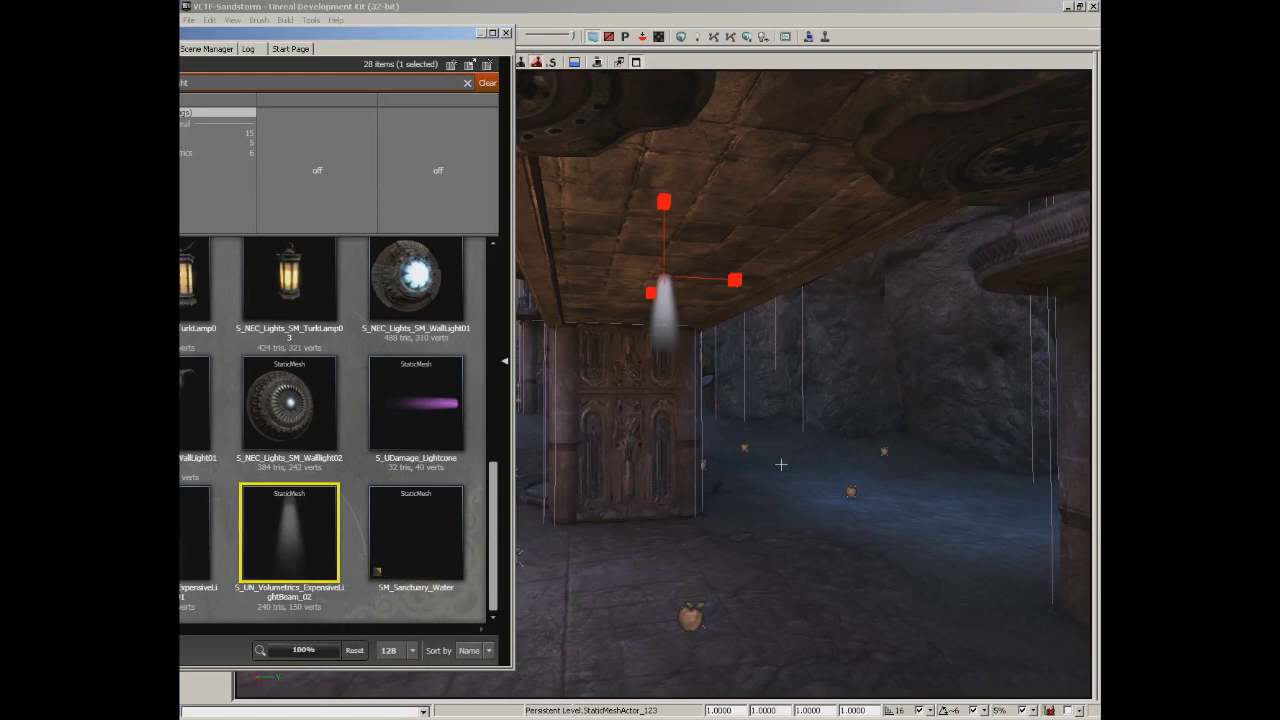
{"action": "left_click", "coordinate": [507, 35]}
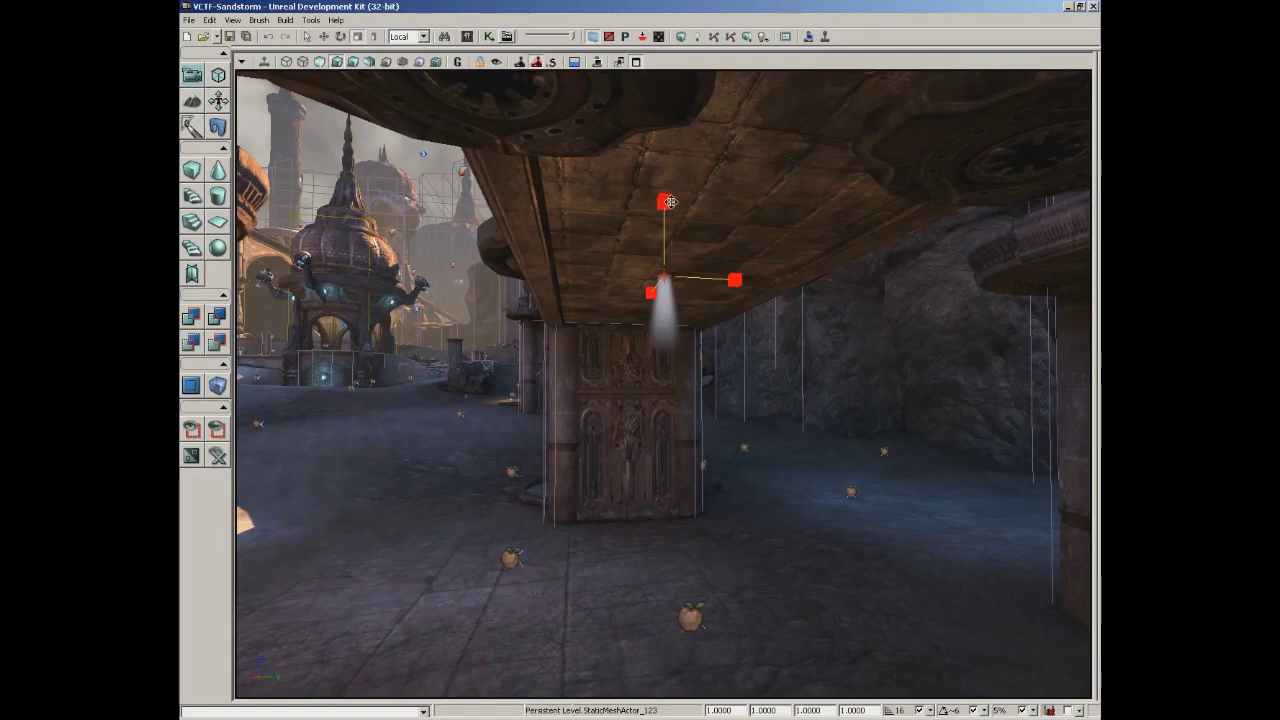
Scale the light beam uniformly to about 3.46 on all three axes so it reaches down toward the floor.
{"action": "right_click_drag", "start_coordinate": [669, 202], "coordinate": [707, 138]}
{"action": "key", "text": "space"}
{"action": "key", "text": "space"}
{"action": "key", "text": "space"}
{"action": "left_click_drag", "start_coordinate": [668, 192], "coordinate": [656, 440]}
{"action": "left_click_drag", "start_coordinate": [924, 510], "coordinate": [844, 334]}
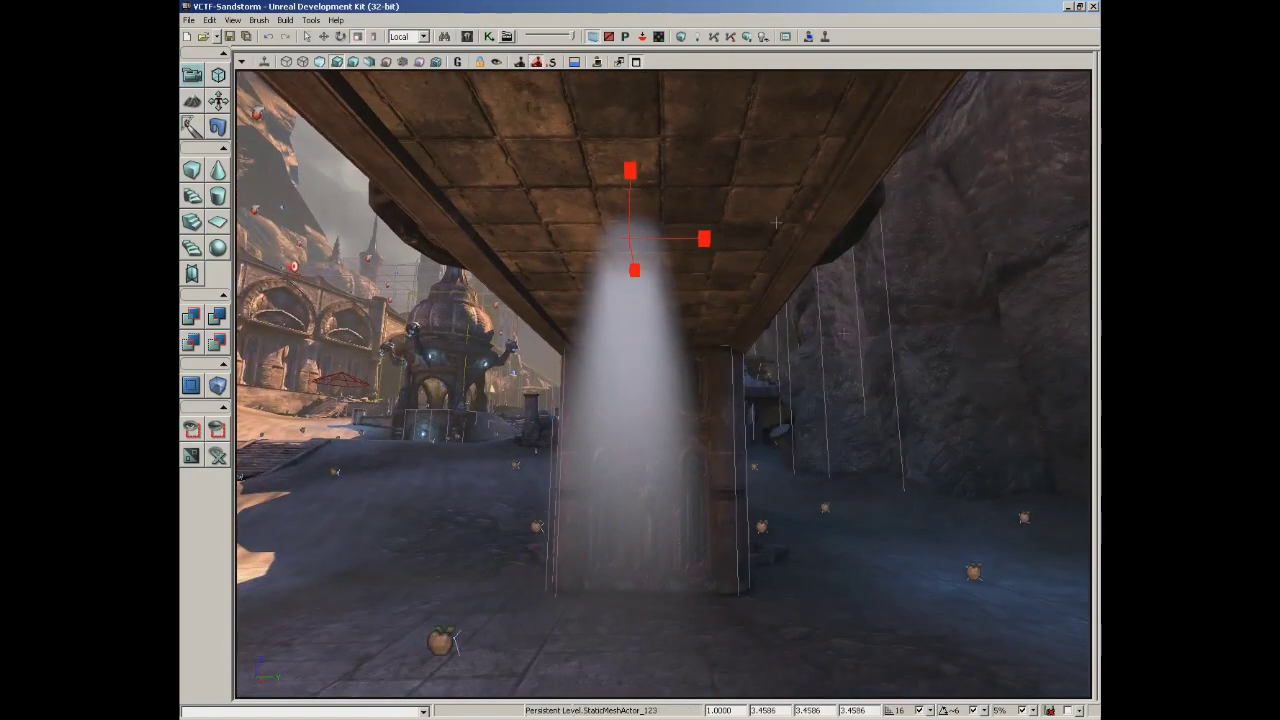
Disable translucent selection to select the door panels behind the light beam, and re-enable it to select the beam itself.
{"action": "left_click", "coordinate": [592, 37]}
{"action": "left_click", "coordinate": [644, 401]}
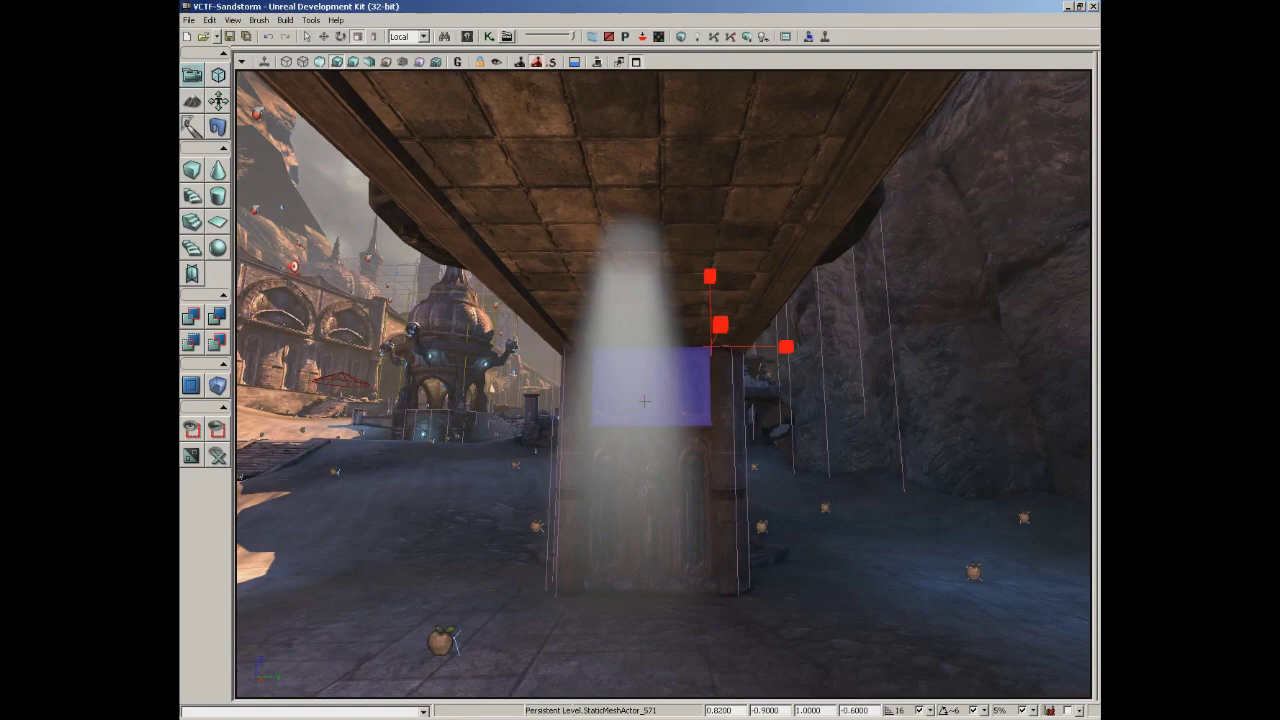
{"action": "left_click_drag", "start_coordinate": [656, 386], "coordinate": [555, 431]}
{"action": "left_click", "coordinate": [548, 472]}
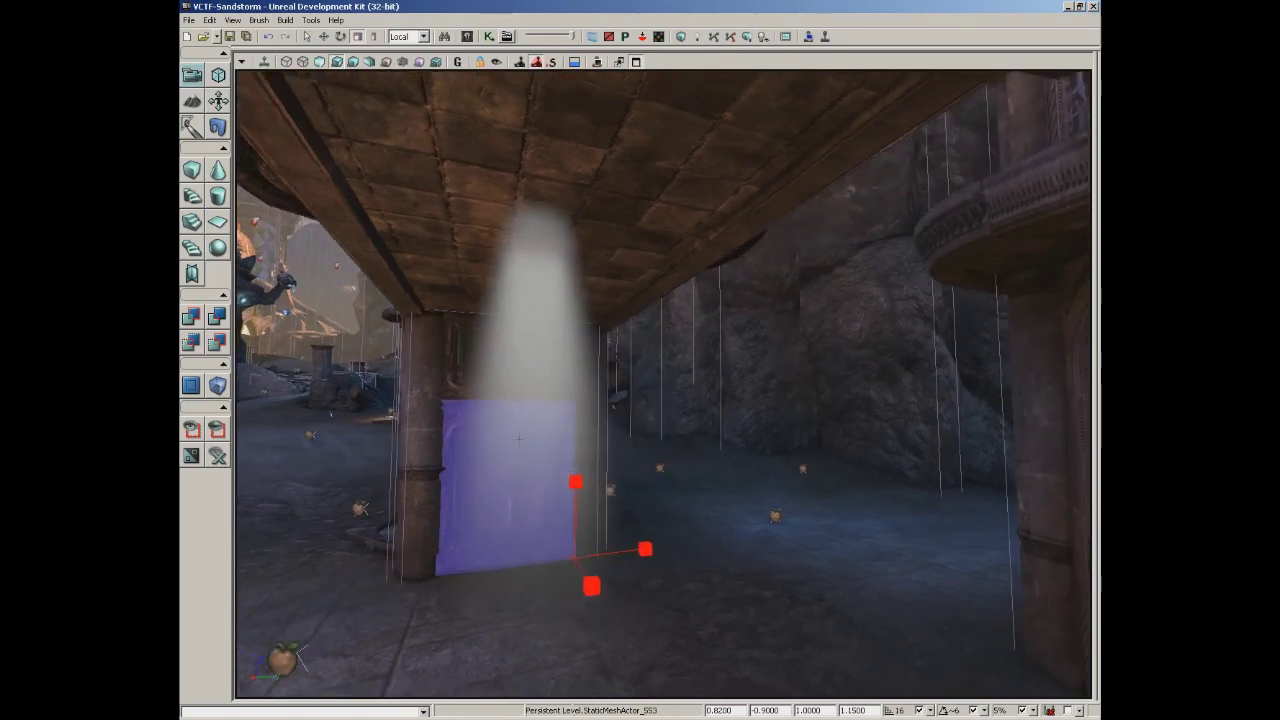
{"action": "left_click", "coordinate": [517, 380]}
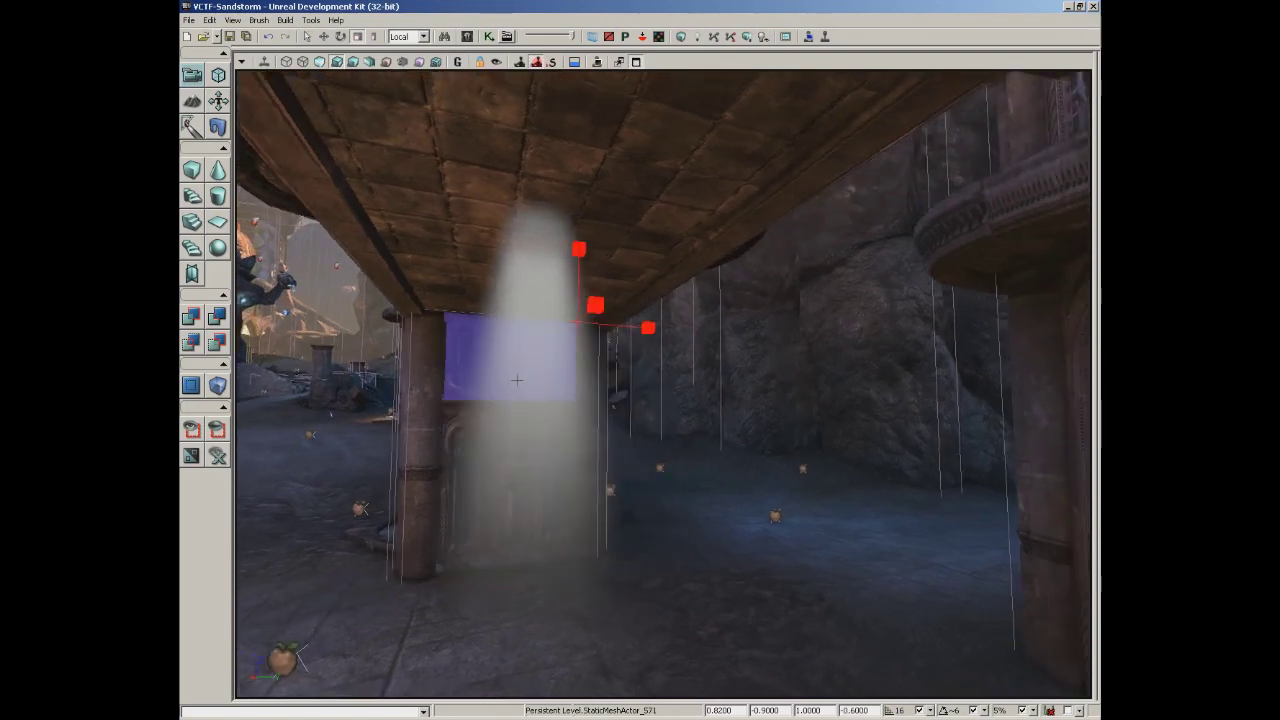
{"action": "left_click", "coordinate": [594, 37]}
{"action": "left_click", "coordinate": [552, 385]}
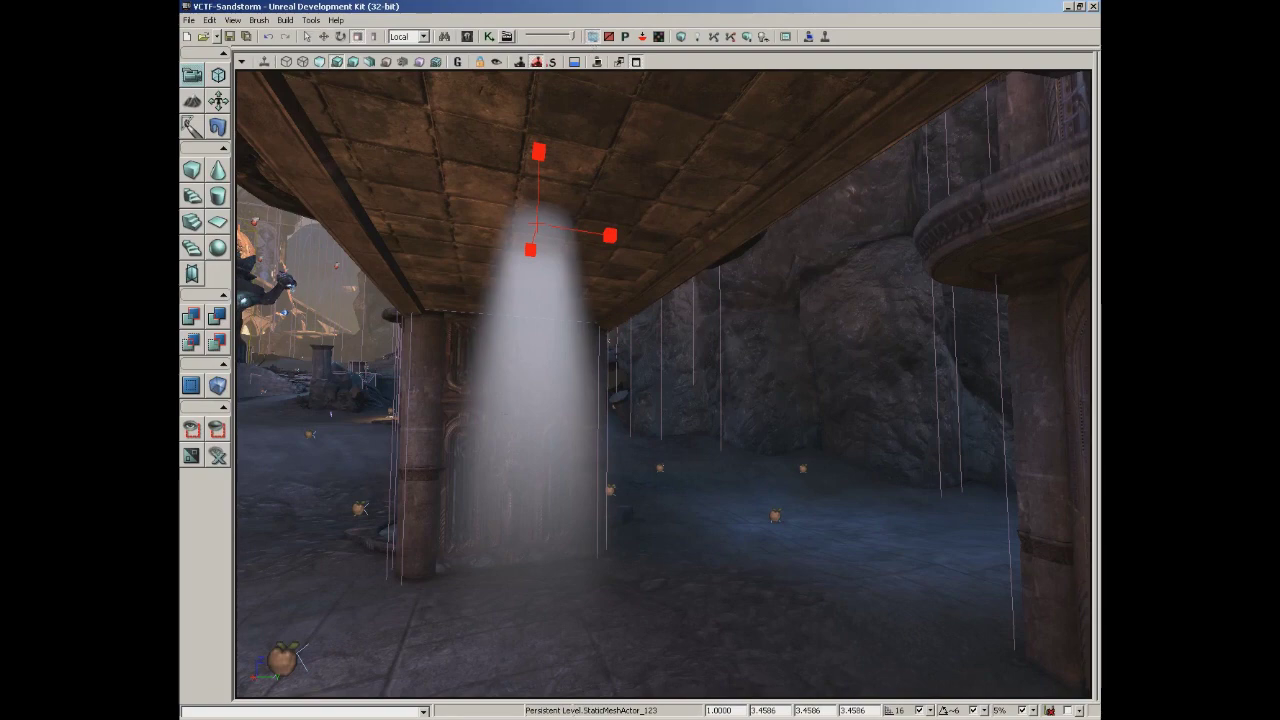
Select the ForcedDirVolume enclosing the winged statue area, examine it with shaded brush polygons, and turn the shading off.
{"action": "right_click_drag", "start_coordinate": [629, 370], "coordinate": [665, 285]}
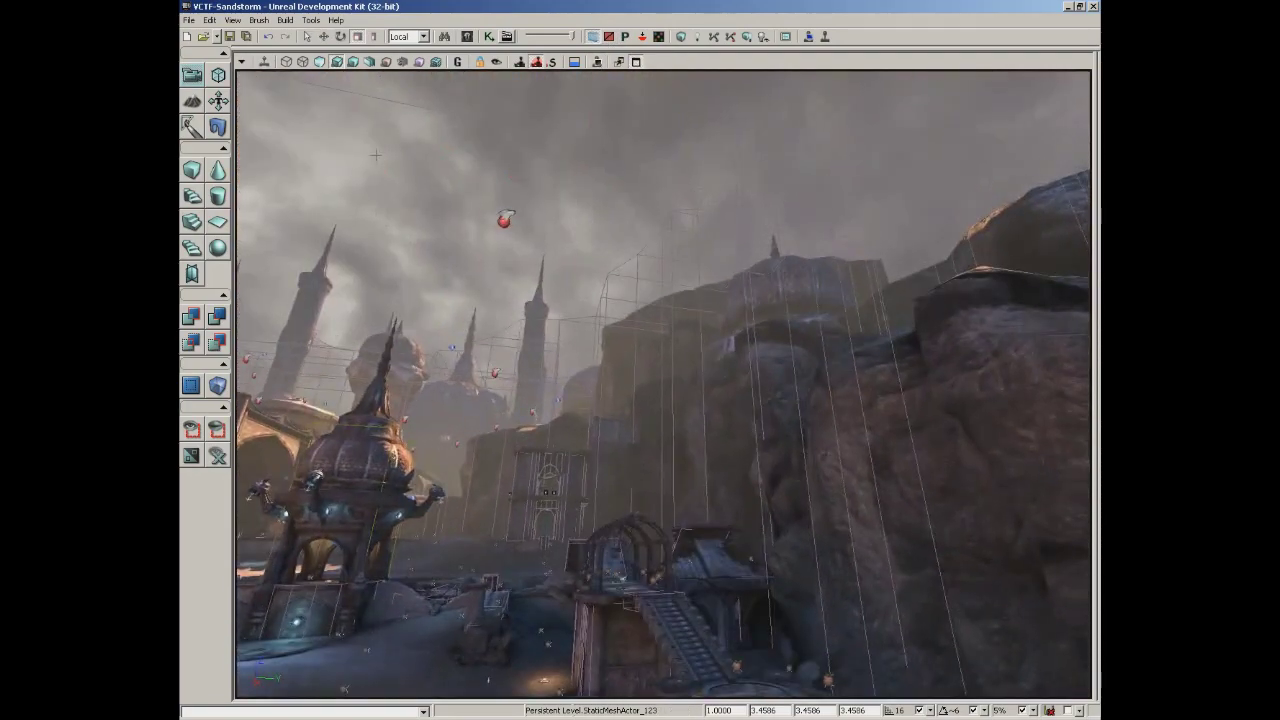
{"action": "right_click_drag", "start_coordinate": [375, 155], "coordinate": [470, 120]}
{"action": "left_click", "coordinate": [626, 229]}
{"action": "right_click_drag", "start_coordinate": [633, 201], "coordinate": [930, 165]}
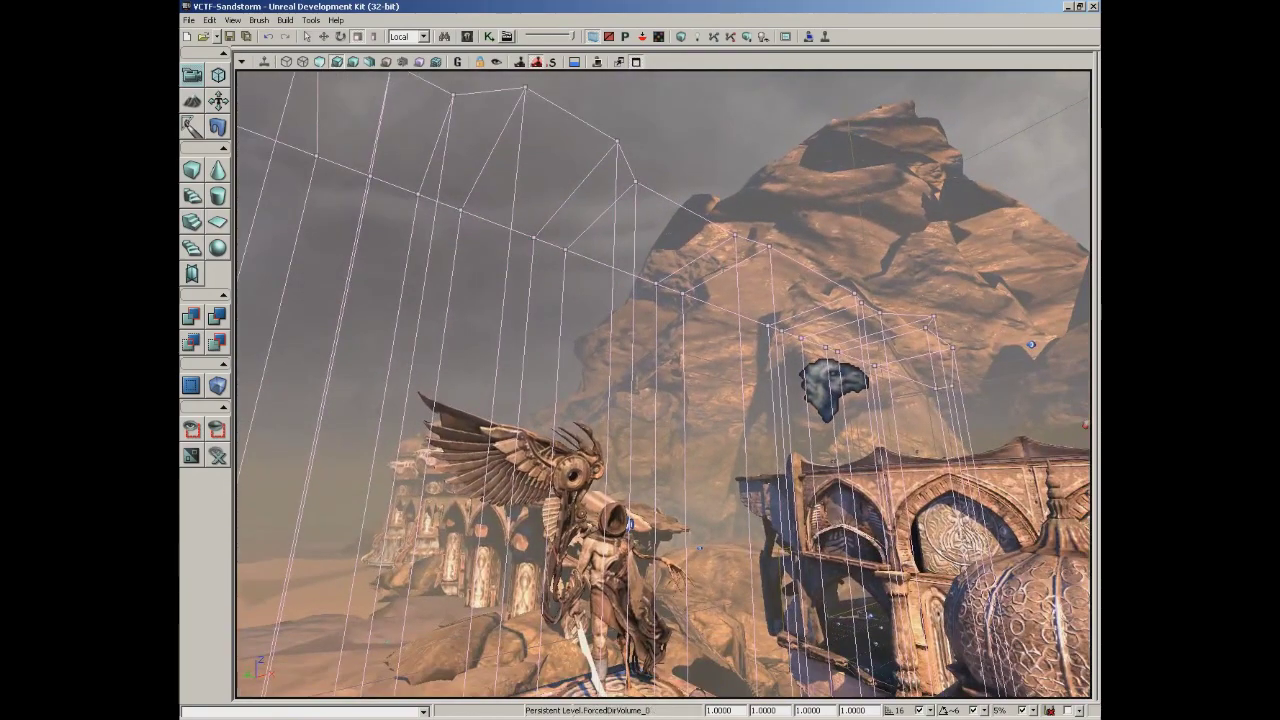
{"action": "left_click", "coordinate": [608, 37]}
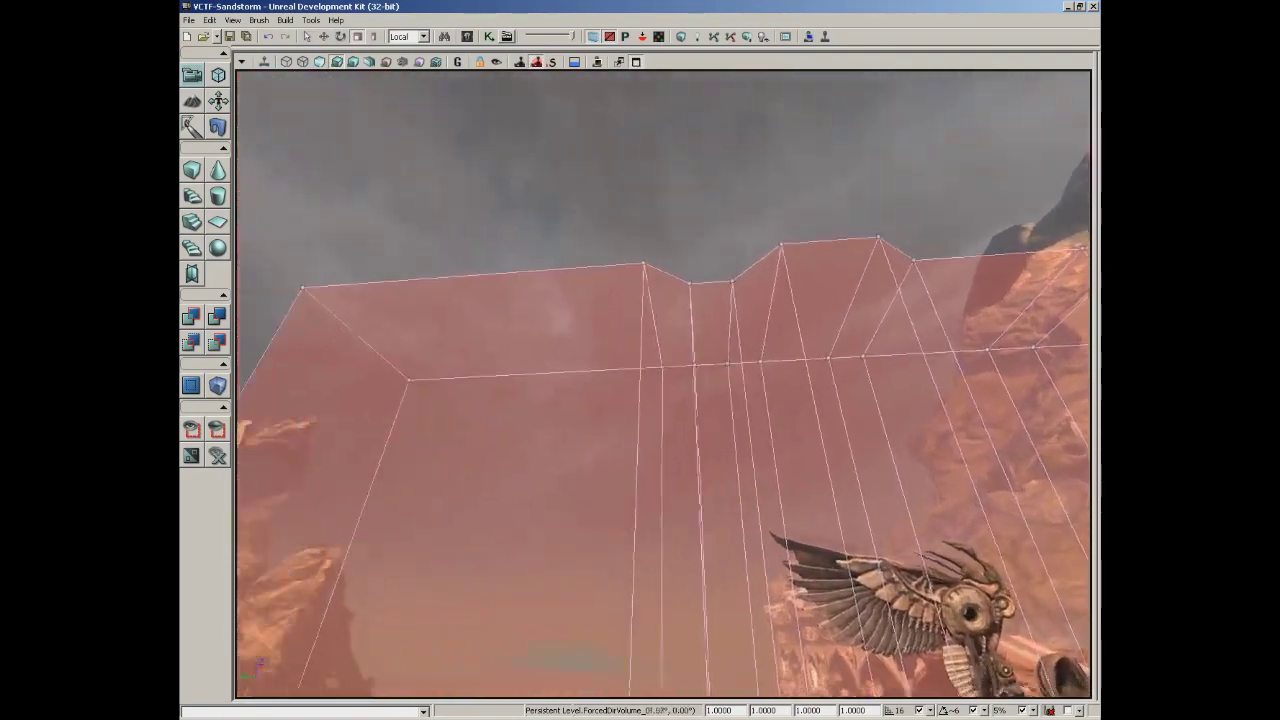
{"action": "right_click_drag", "start_coordinate": [664, 384], "coordinate": [775, 370]}
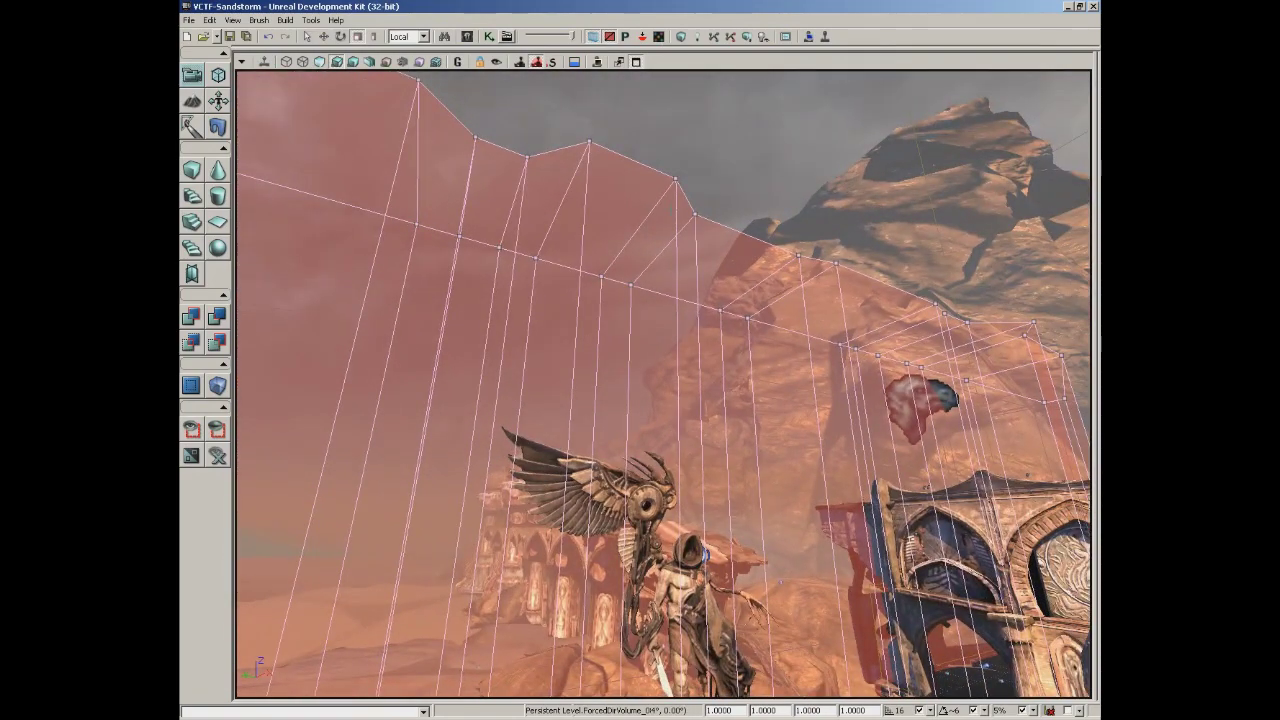
{"action": "left_click", "coordinate": [610, 37]}
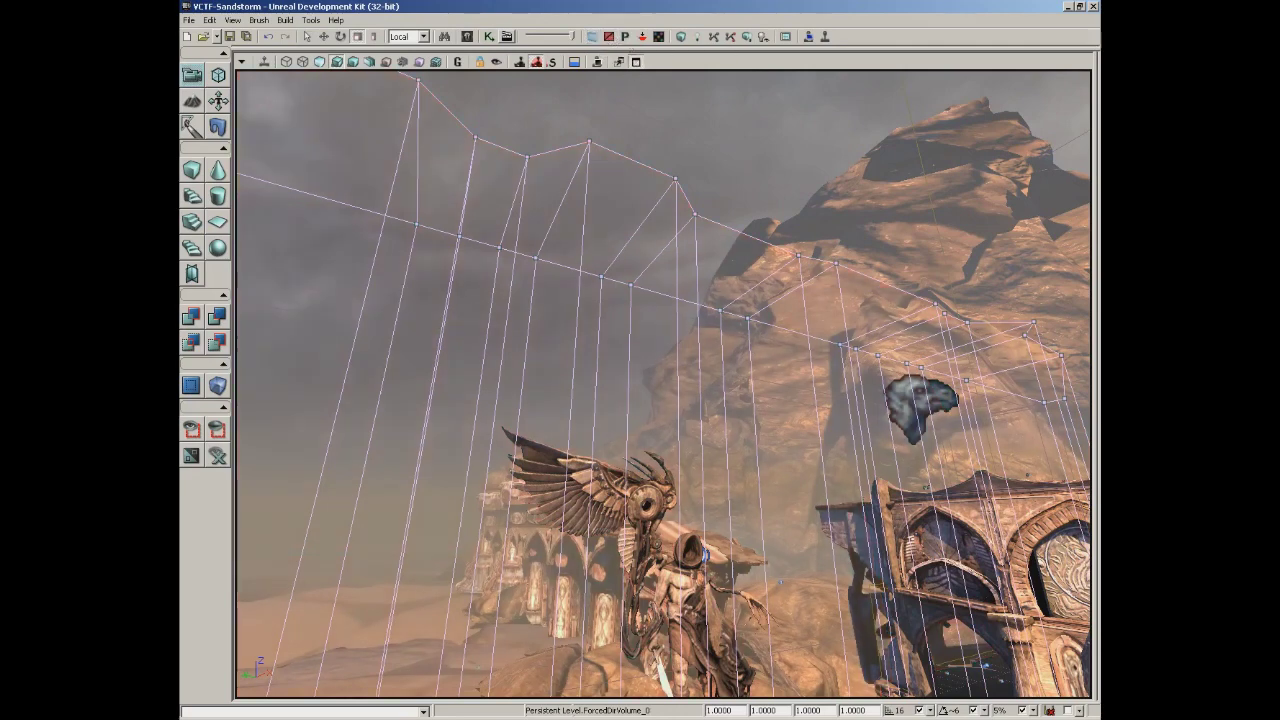
Select the four static meshes of the statue together: the wing, the cloaked figure, the hanging cables and the round pedestal.
{"action": "right_click_drag", "start_coordinate": [664, 385], "coordinate": [664, 385]}
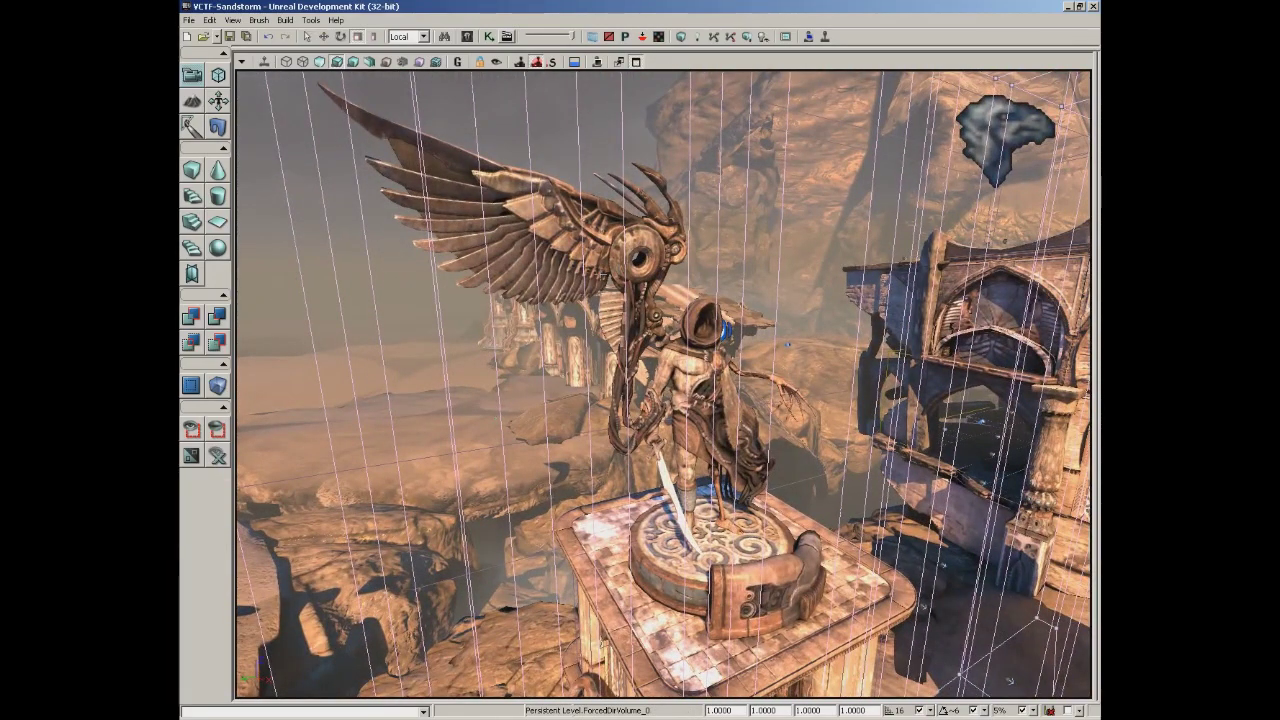
{"action": "right_click_drag", "start_coordinate": [664, 385], "coordinate": [664, 385]}
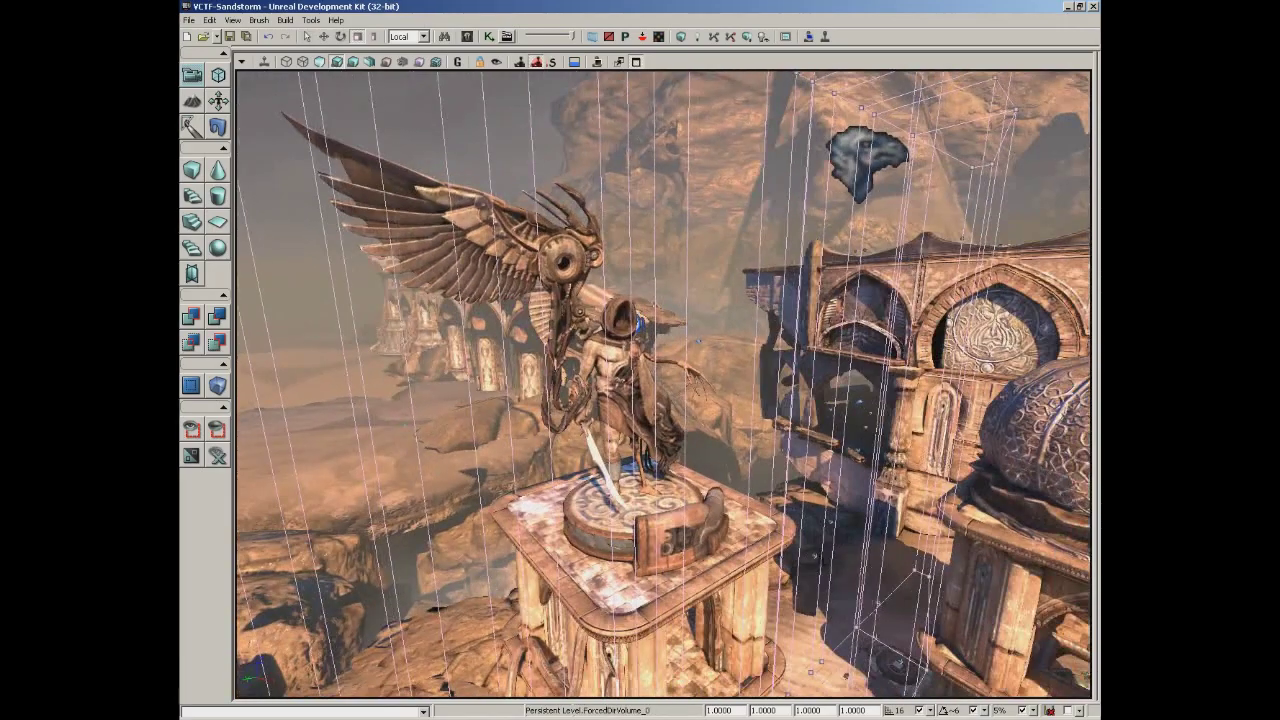
{"action": "left_click", "coordinate": [790, 490]}
{"action": "right_click_drag", "start_coordinate": [664, 385], "coordinate": [664, 385]}
{"action": "right_click_drag", "start_coordinate": [578, 238], "coordinate": [578, 238]}
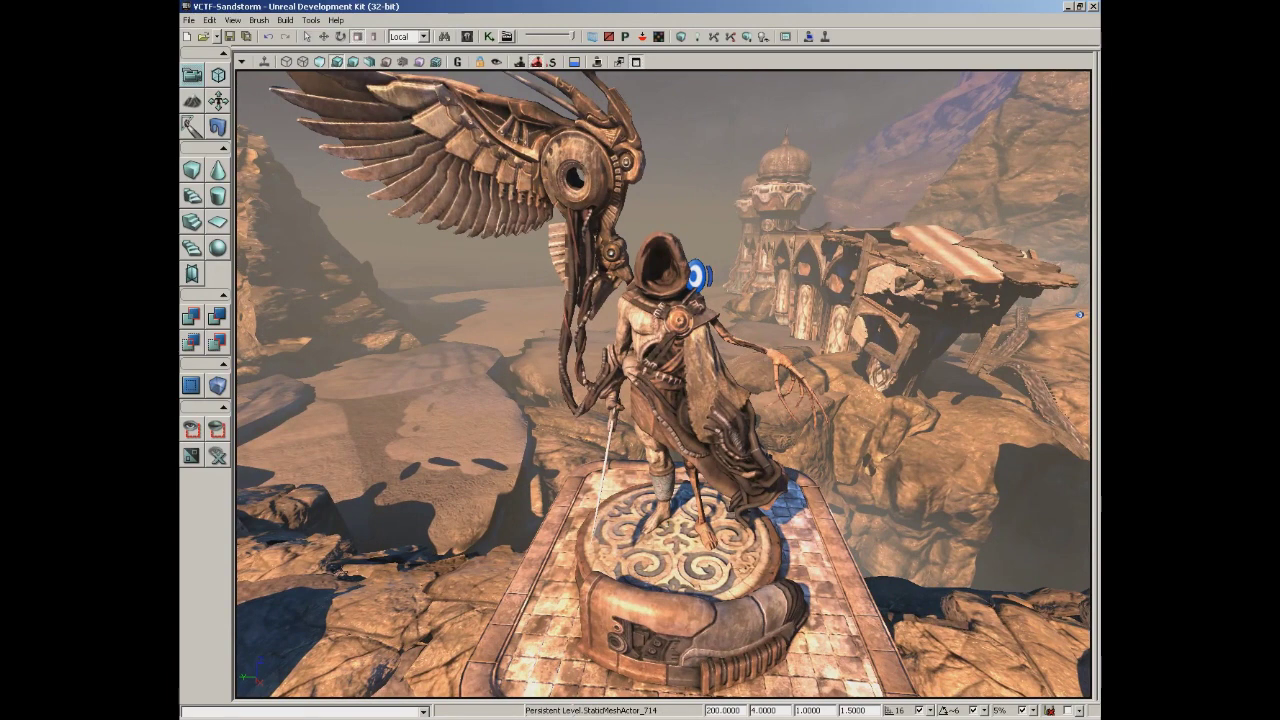
{"action": "left_click", "coordinate": [578, 238]}
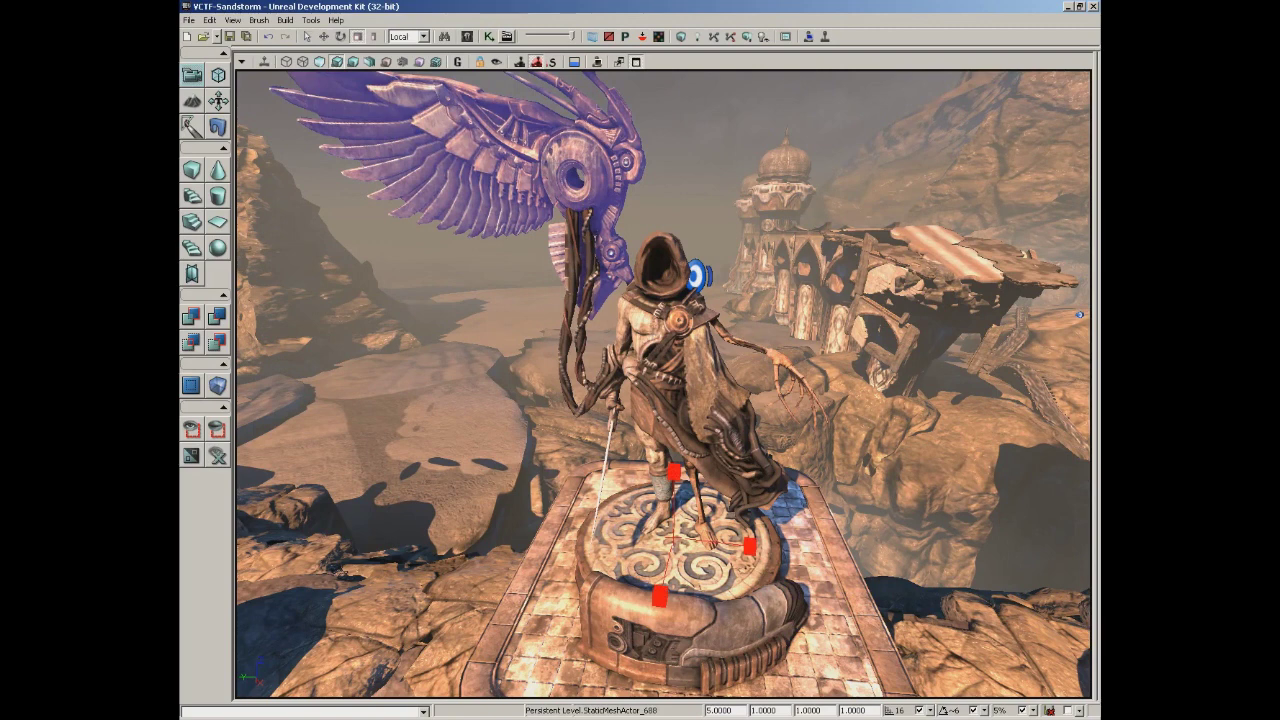
{"action": "left_click", "coordinate": [674, 245], "text": "ctrl"}
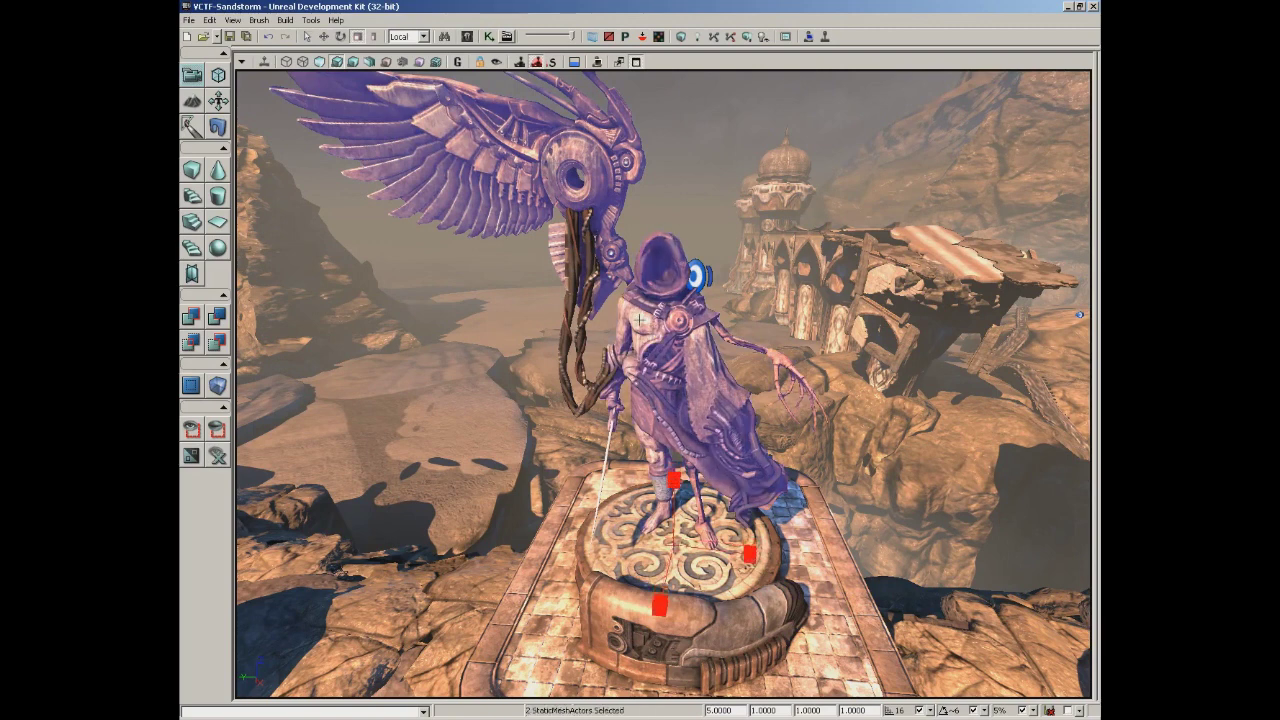
{"action": "left_click", "coordinate": [571, 318], "text": "ctrl"}
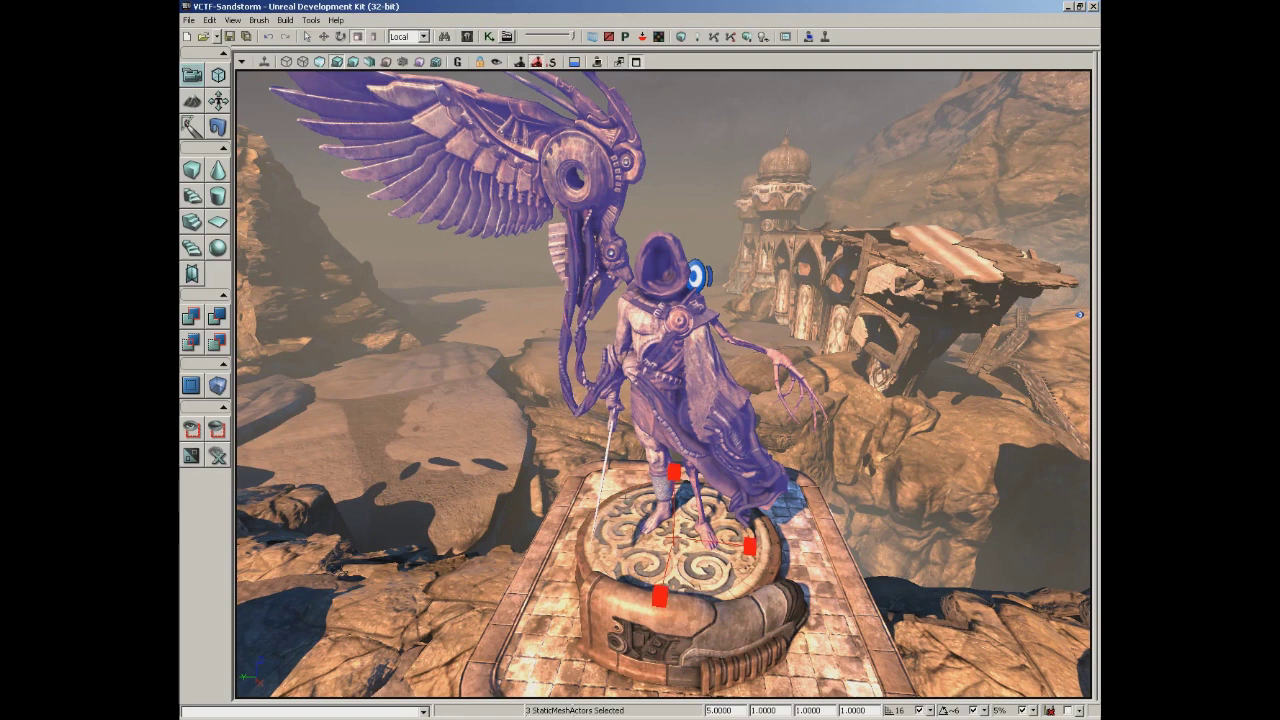
{"action": "left_click", "coordinate": [638, 530], "text": "ctrl"}
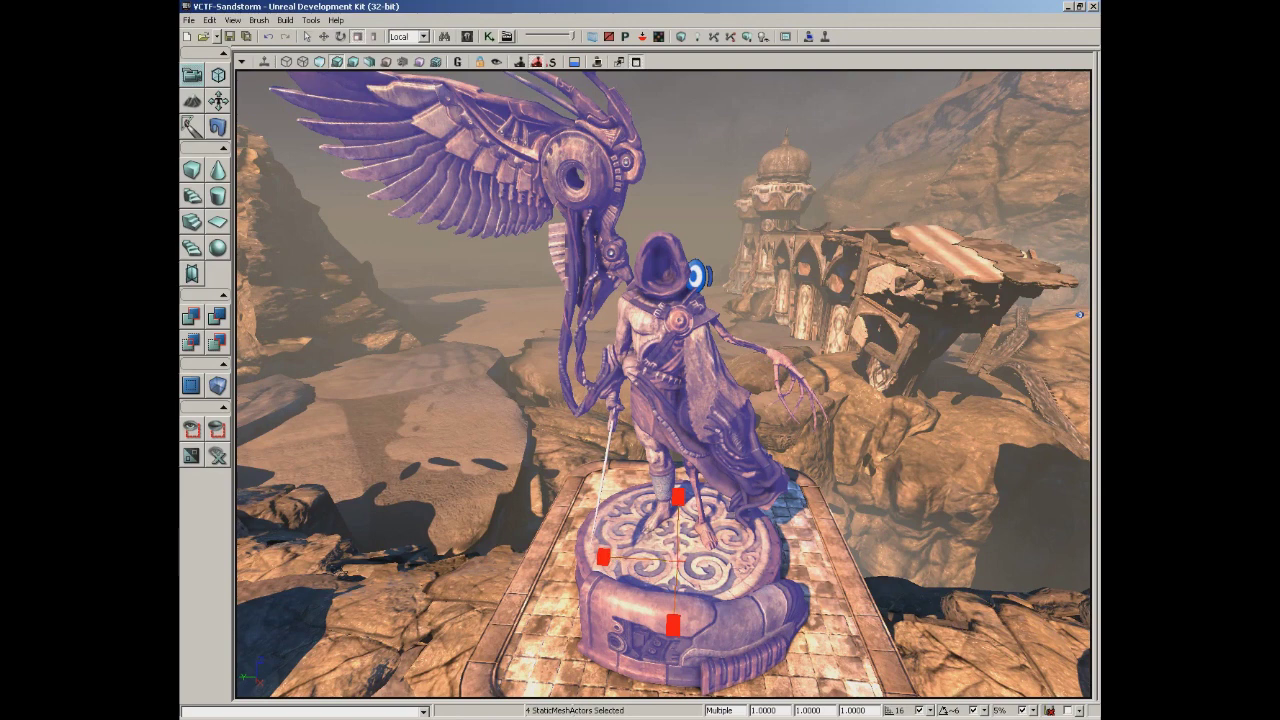
Create a prefab named CoolGrimReaperStatue in package Temp_prefabPackage, group Prefabs, and replace the selected actors with its instance.
{"action": "right_click", "coordinate": [627, 515]}
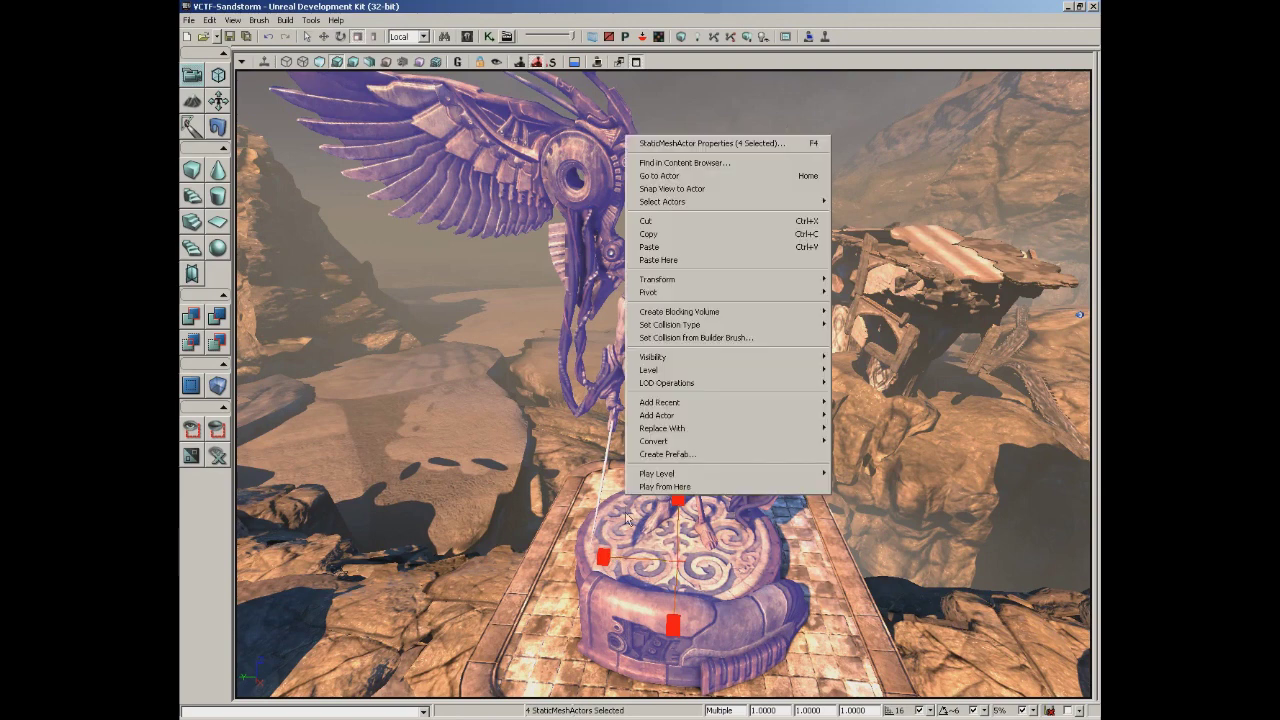
{"action": "left_click", "coordinate": [671, 458]}
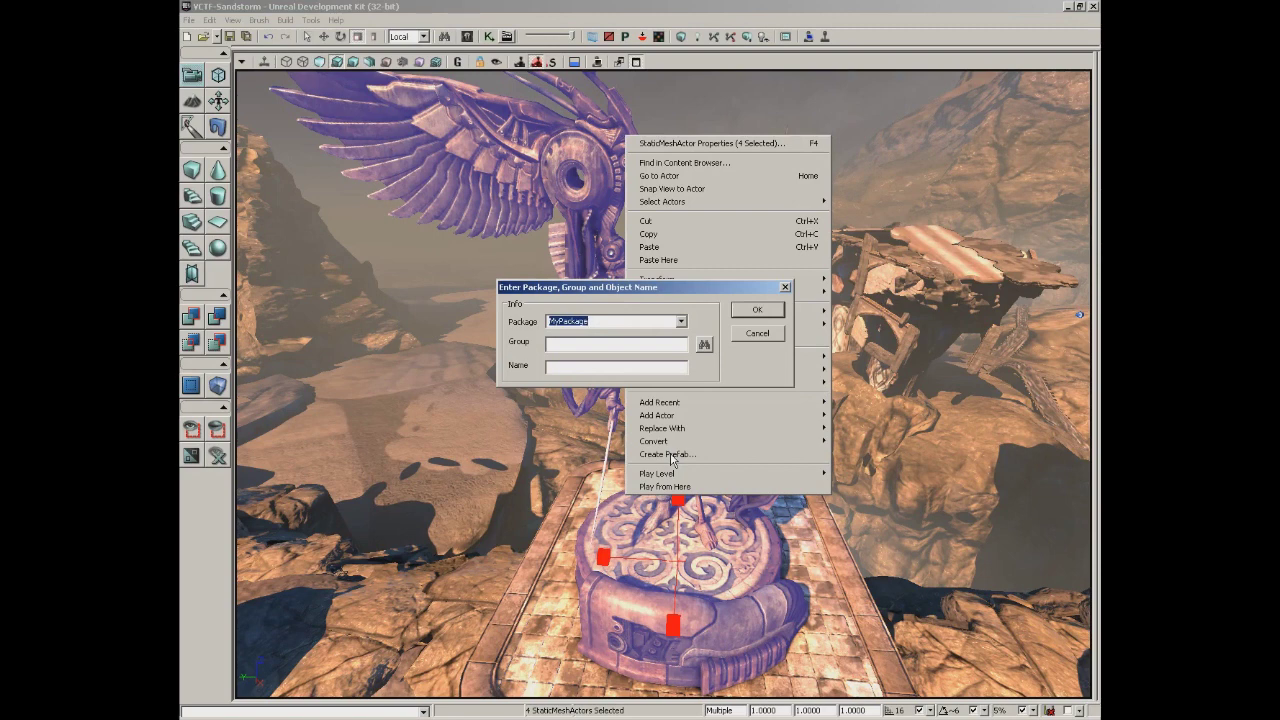
{"action": "type", "text": "Temp_prefab"}
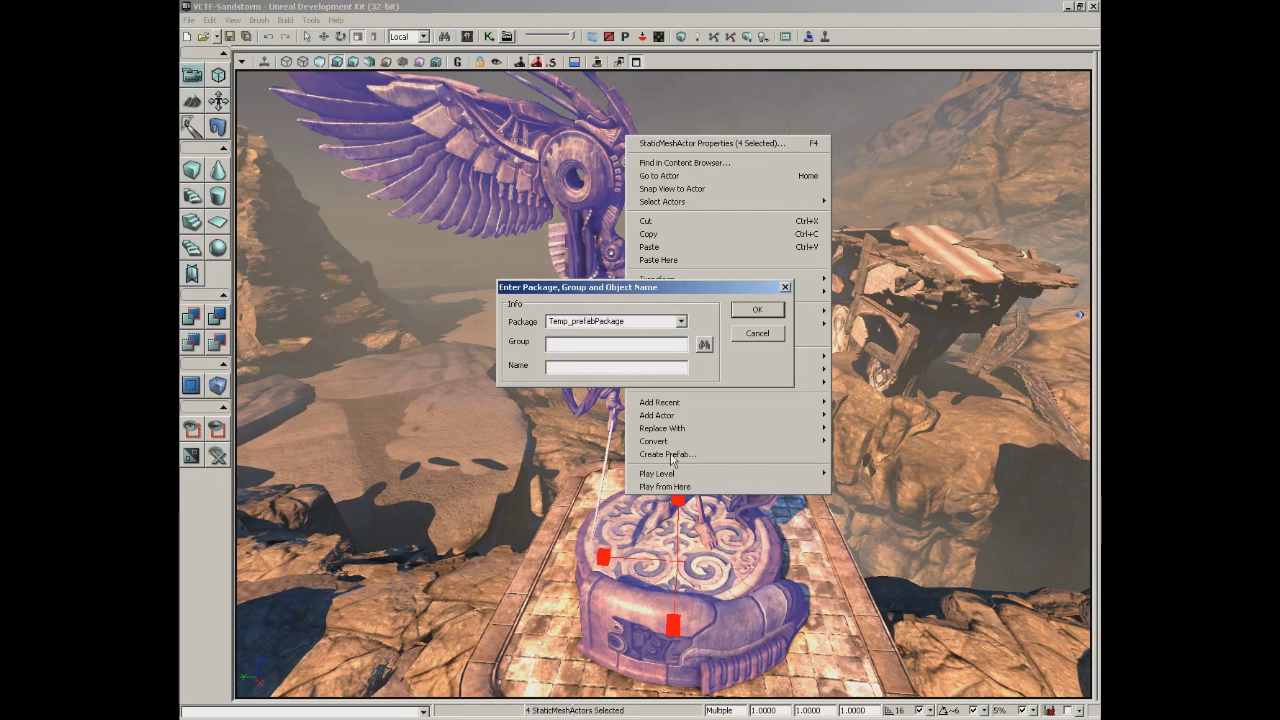
{"action": "type", "text": "P"}
{"action": "type", "text": "CoolGrimReaperStatue"}
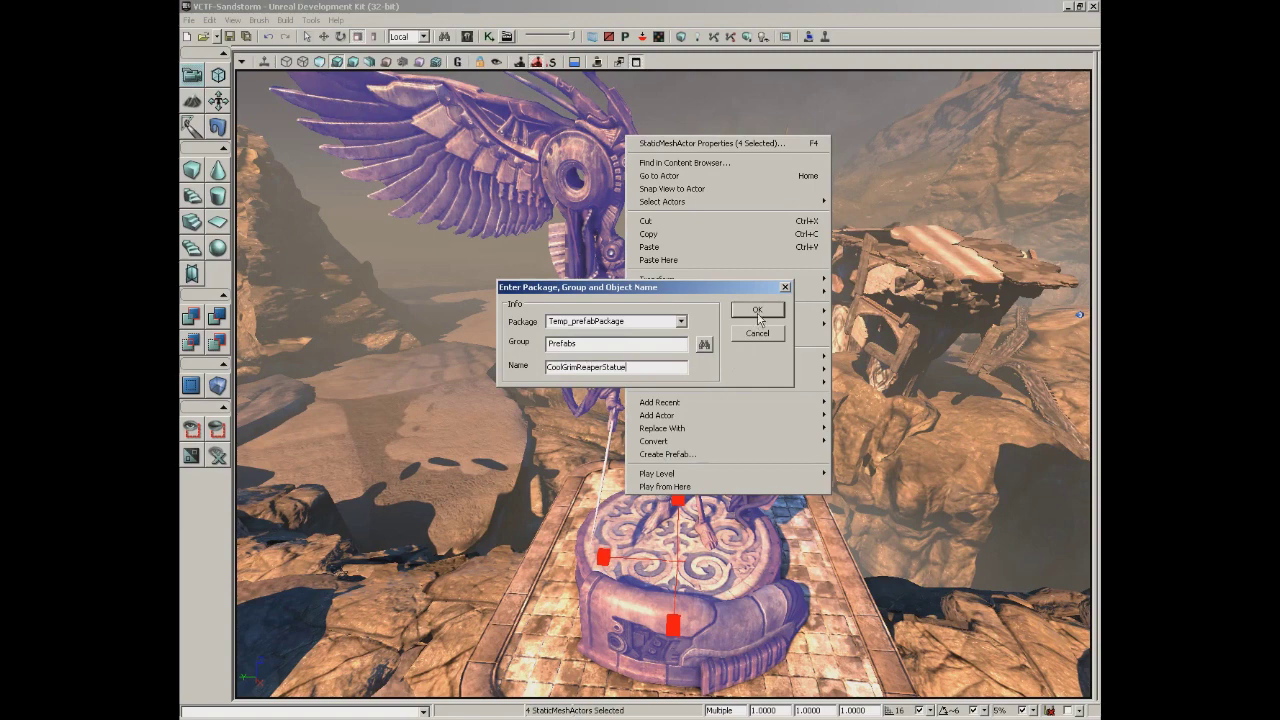
{"action": "left_click", "coordinate": [758, 312]}
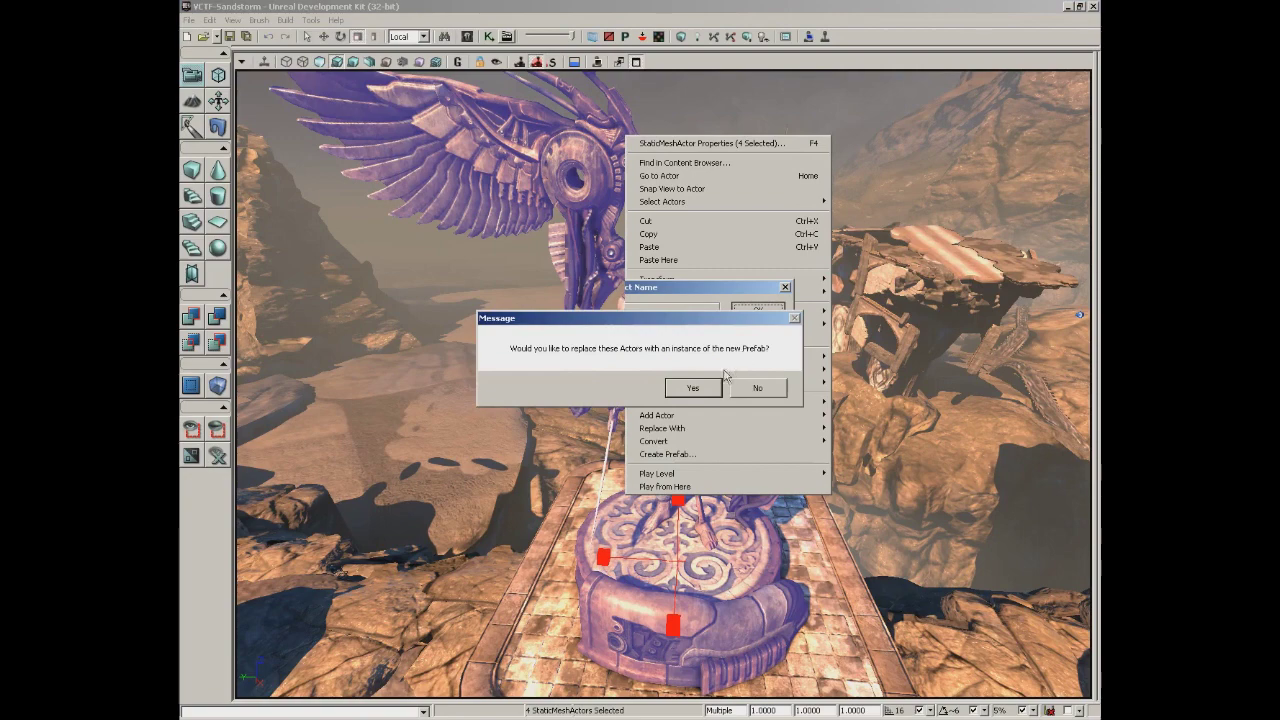
{"action": "left_click", "coordinate": [693, 388]}
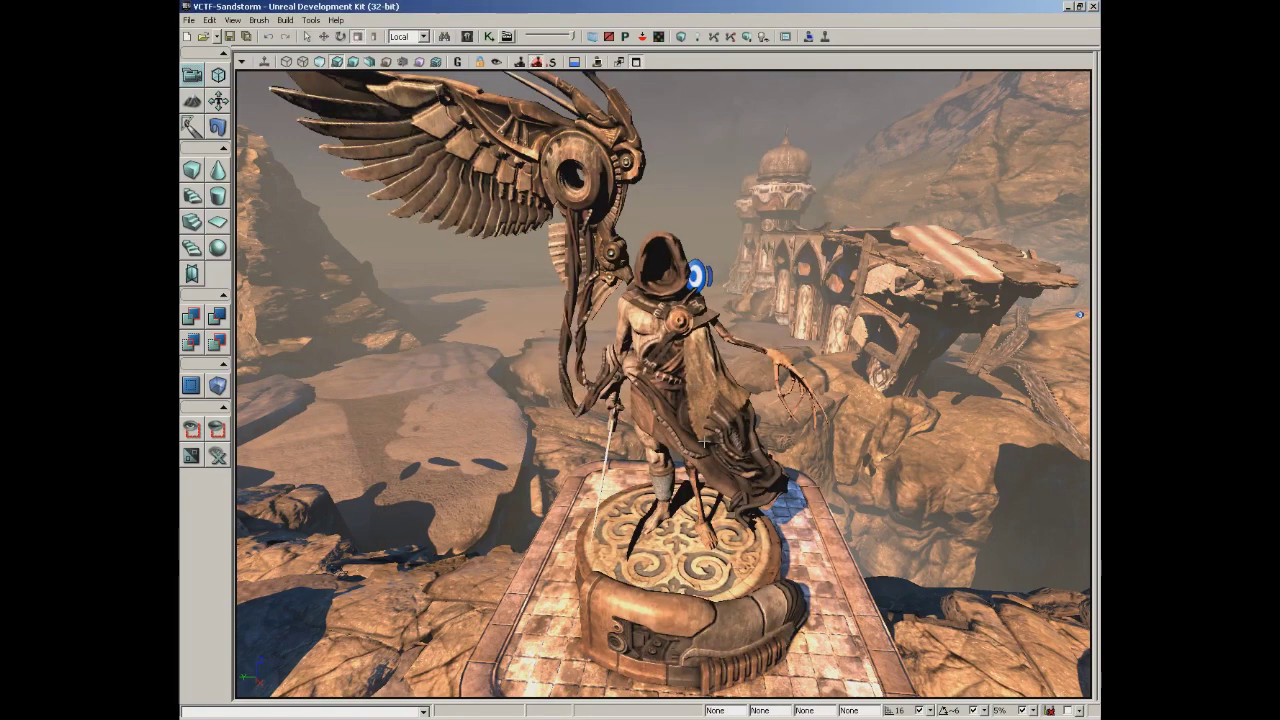
Select the statue's cloaked figure and wing one at a time, and lock prefabs so the statue can be selected as one.
{"action": "left_click_drag", "start_coordinate": [704, 441], "coordinate": [570, 449]}
{"action": "left_click", "coordinate": [645, 390]}
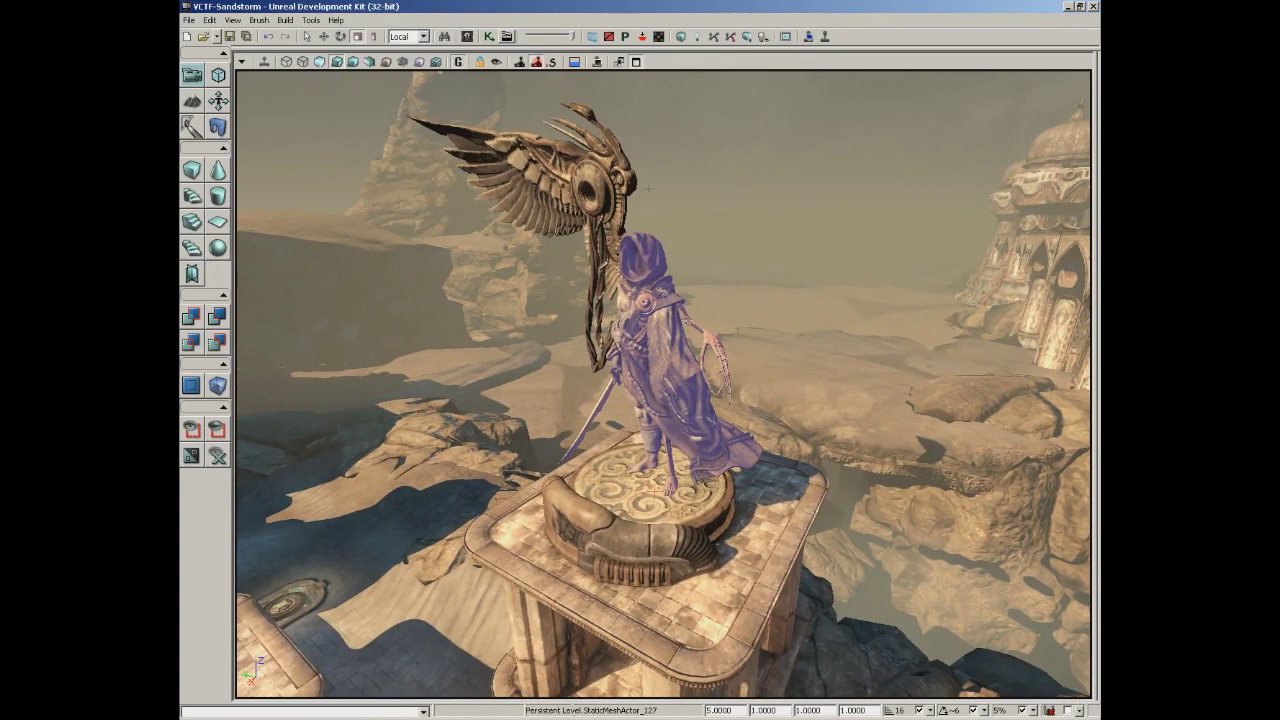
{"action": "left_click", "coordinate": [581, 187]}
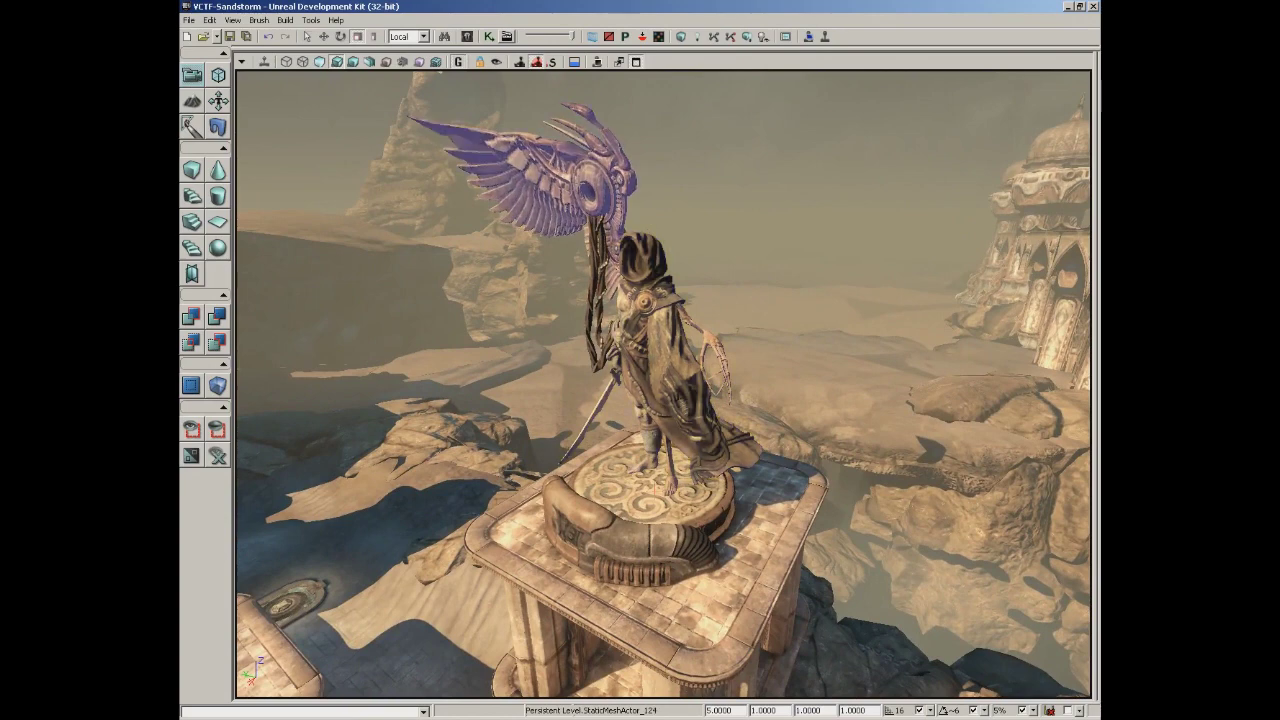
{"action": "left_click", "coordinate": [625, 37]}
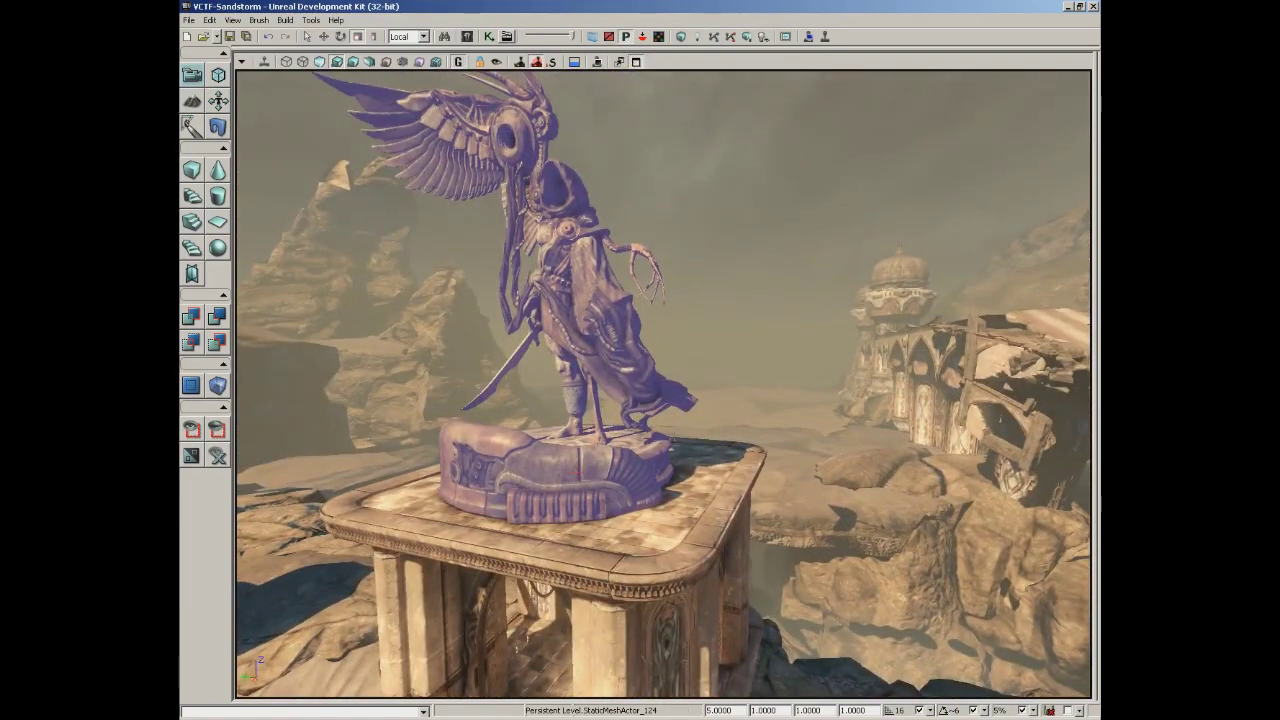
Turn off prefab locking and select the entire statue prefab through the prefab icon inside its pedestal.
{"action": "left_click", "coordinate": [634, 376]}
{"action": "key", "text": "g"}
{"action": "left_click_drag", "start_coordinate": [664, 384], "coordinate": [664, 300]}
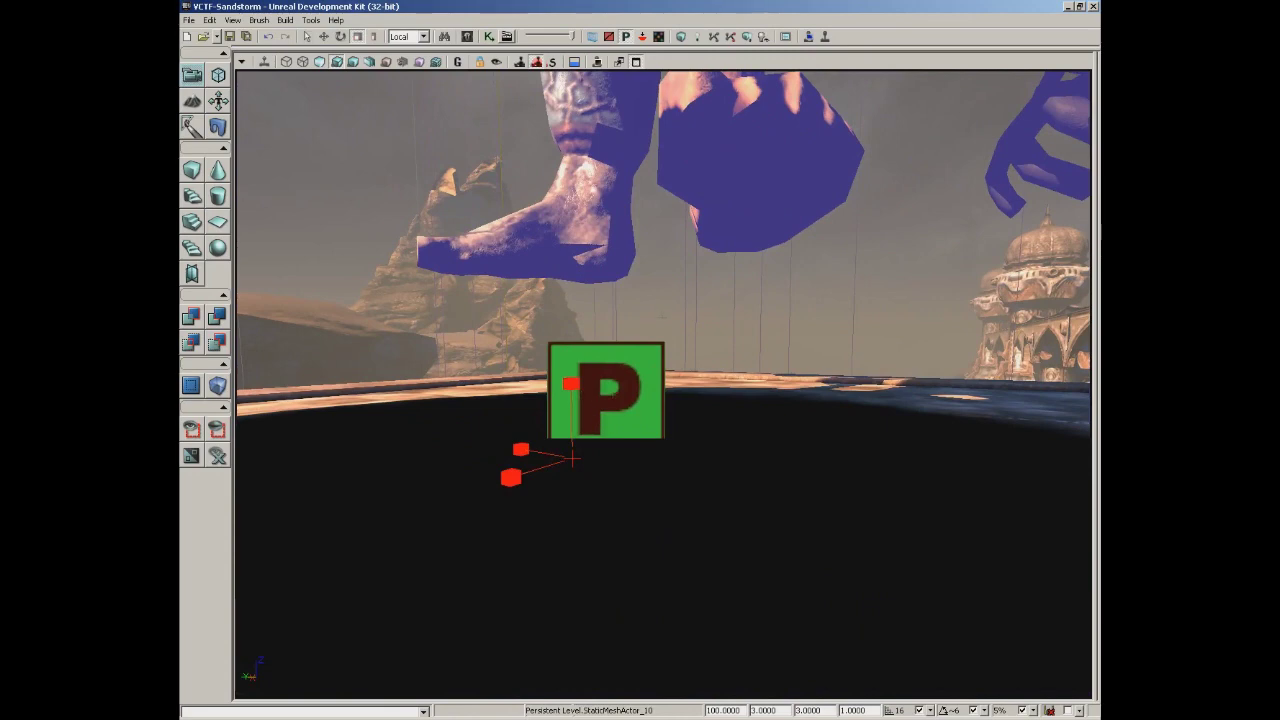
{"action": "left_click", "coordinate": [664, 300]}
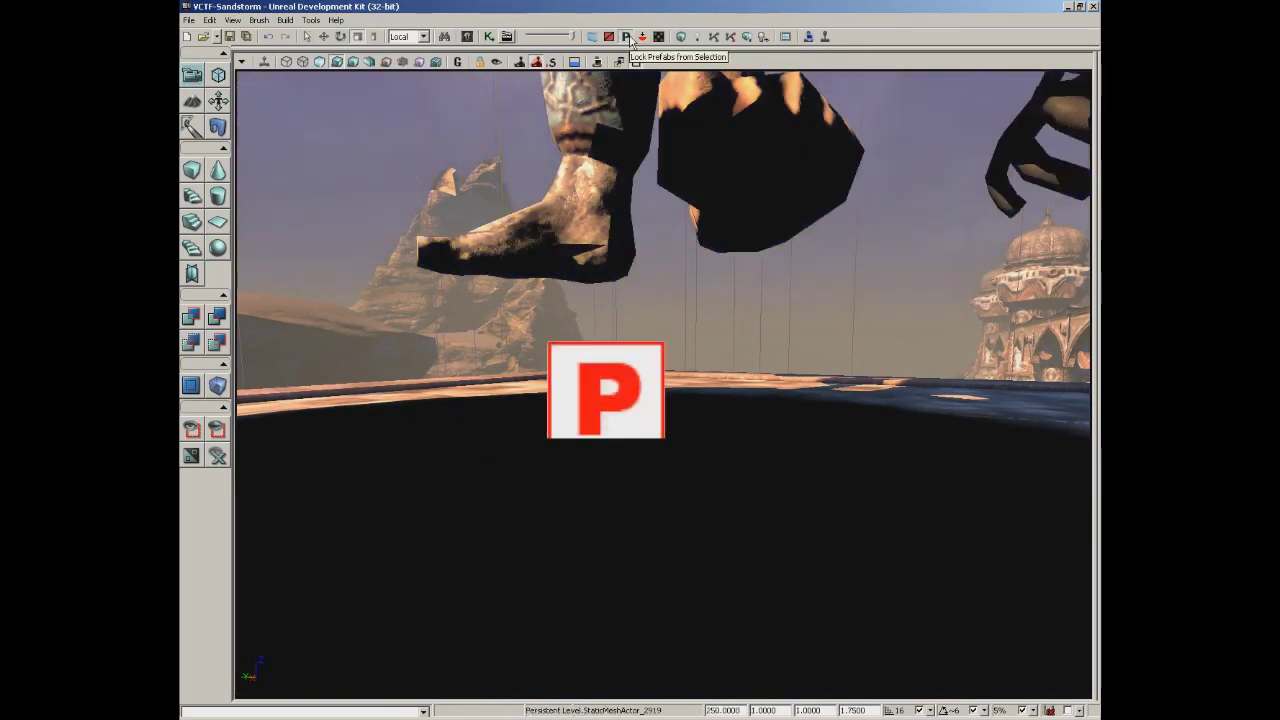
{"action": "left_click", "coordinate": [647, 363]}
{"action": "key", "text": "f"}
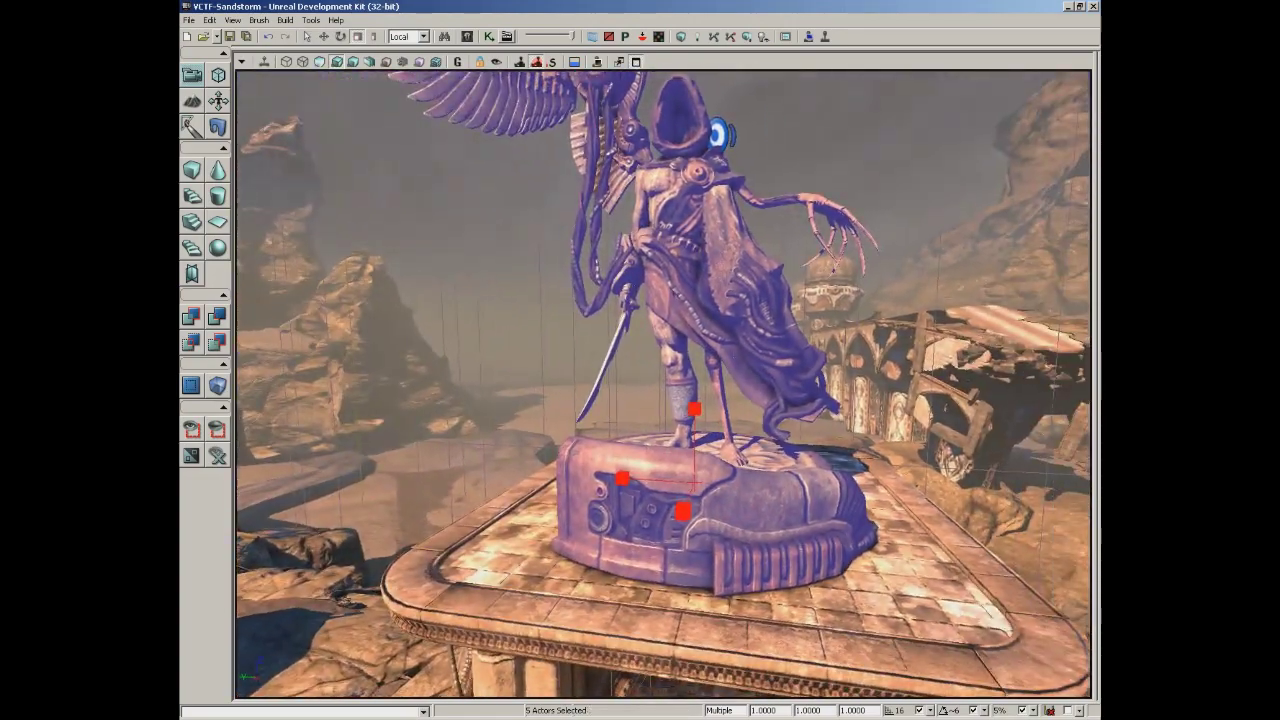
At the archway's stone floor, filter the Content Browser to skeletal meshes only and select SK_CH_IronGuard_MaleA.
{"action": "left_click_drag", "start_coordinate": [600, 200], "coordinate": [659, 427]}
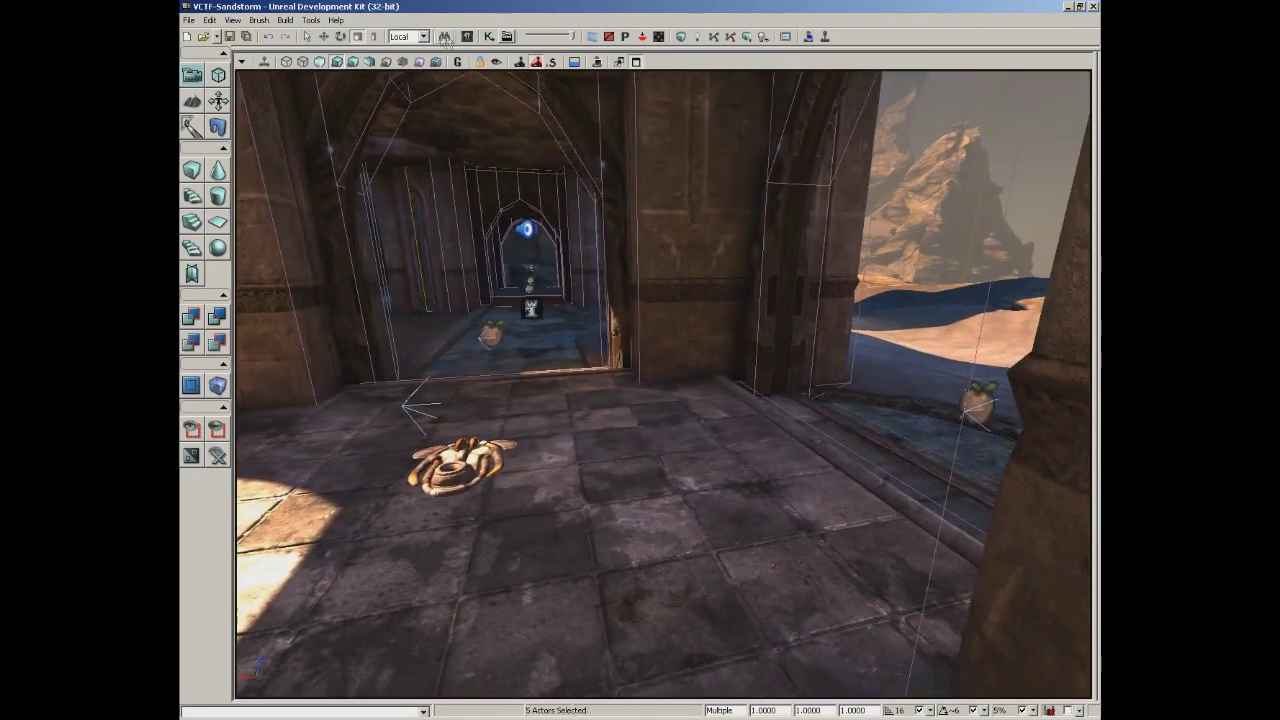
{"action": "left_click_drag", "start_coordinate": [575, 200], "coordinate": [567, 145]}
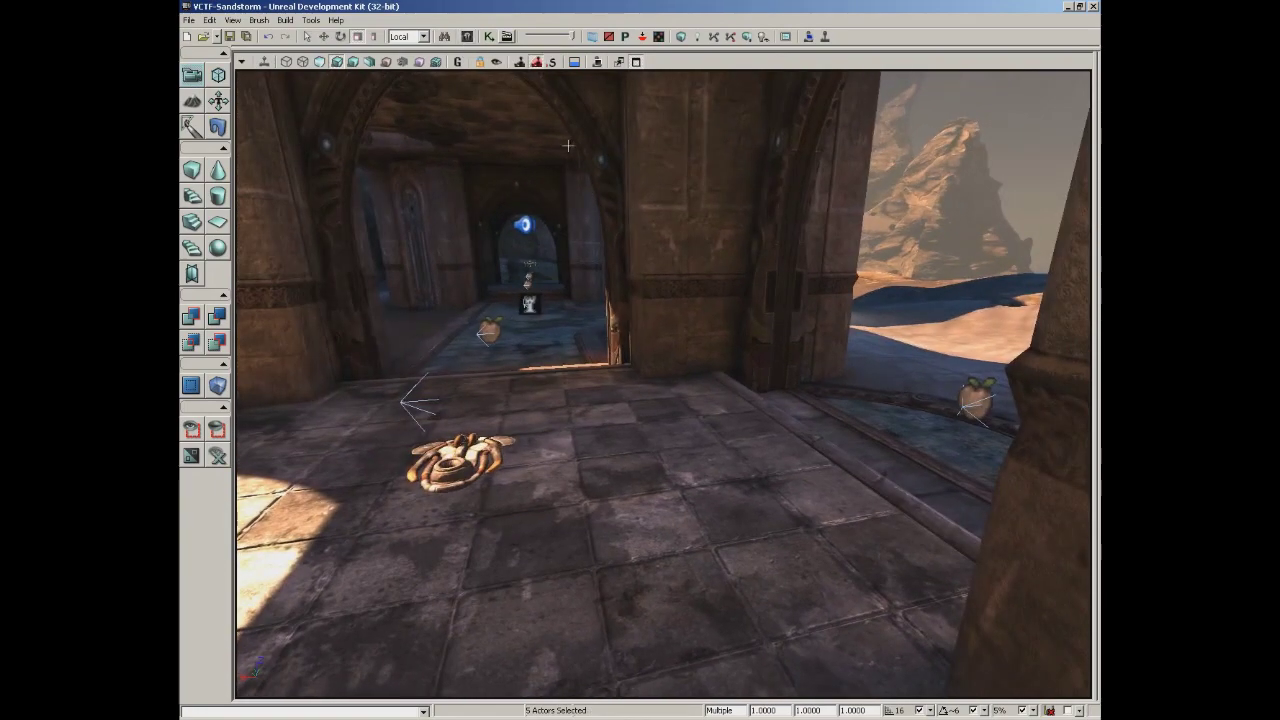
{"action": "left_click", "coordinate": [467, 36]}
{"action": "left_click_drag", "start_coordinate": [480, 20], "coordinate": [875, 49]}
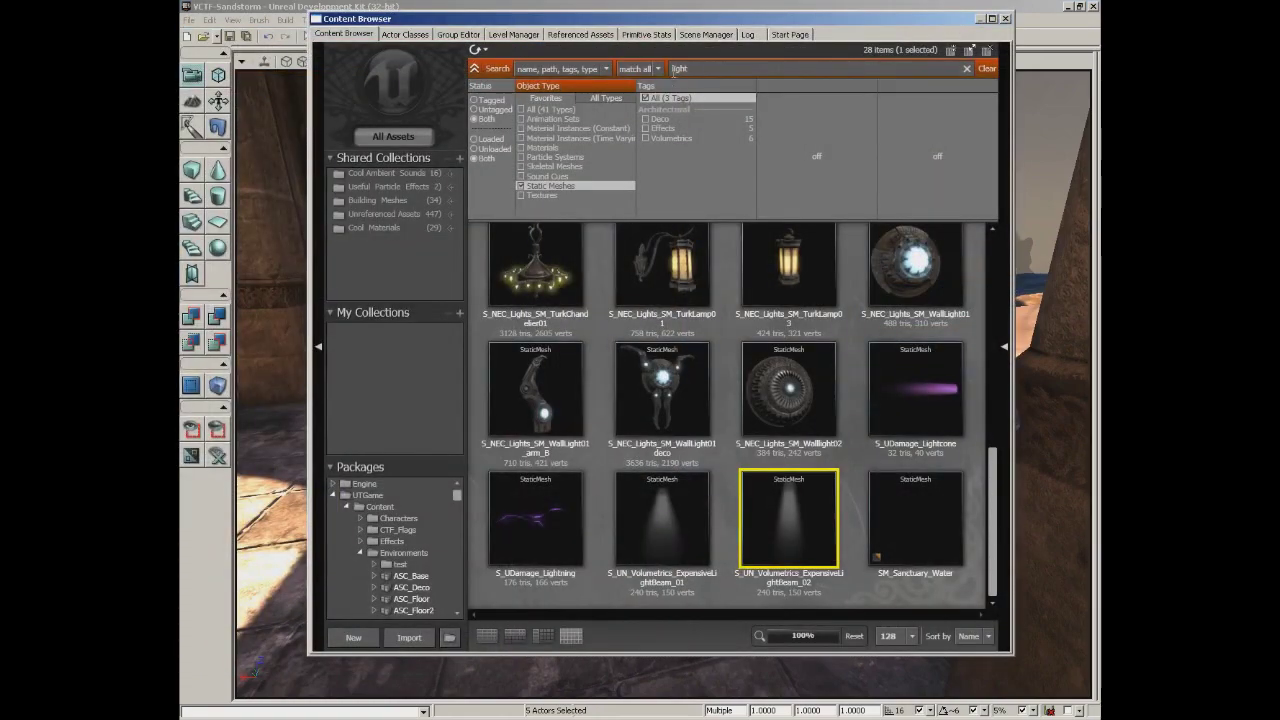
{"action": "left_click", "coordinate": [990, 69]}
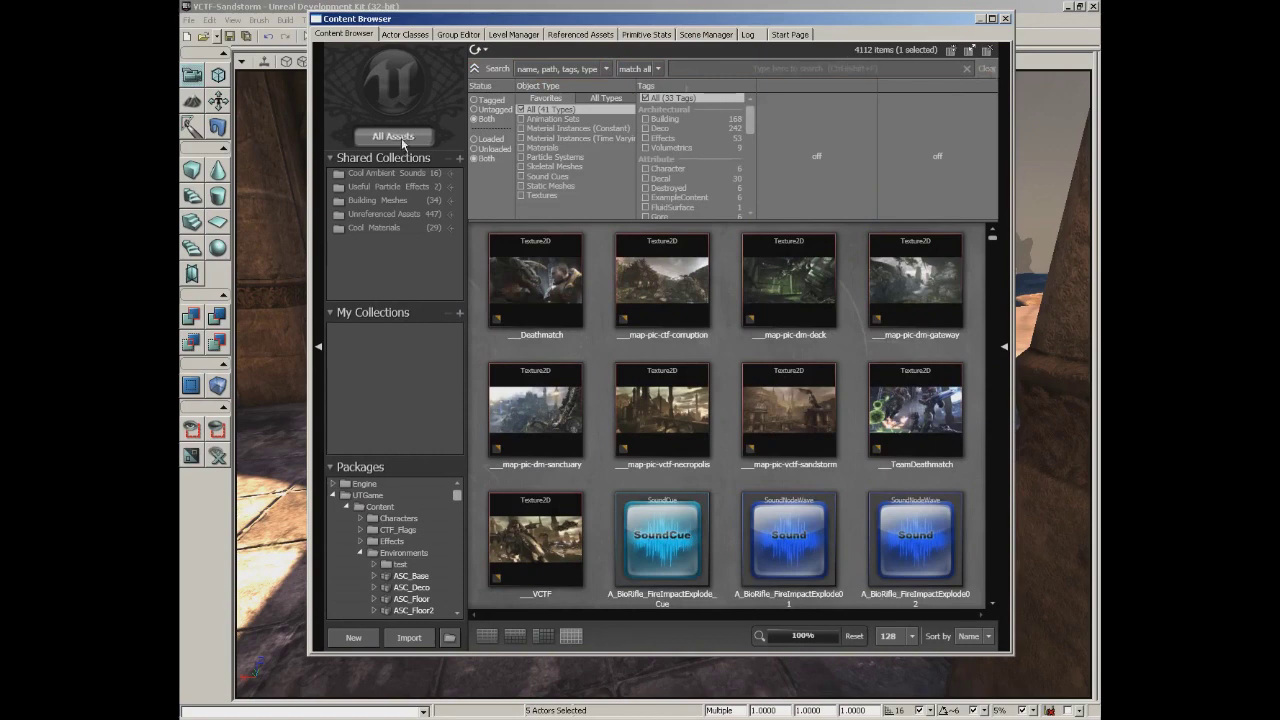
{"action": "left_click", "coordinate": [521, 167]}
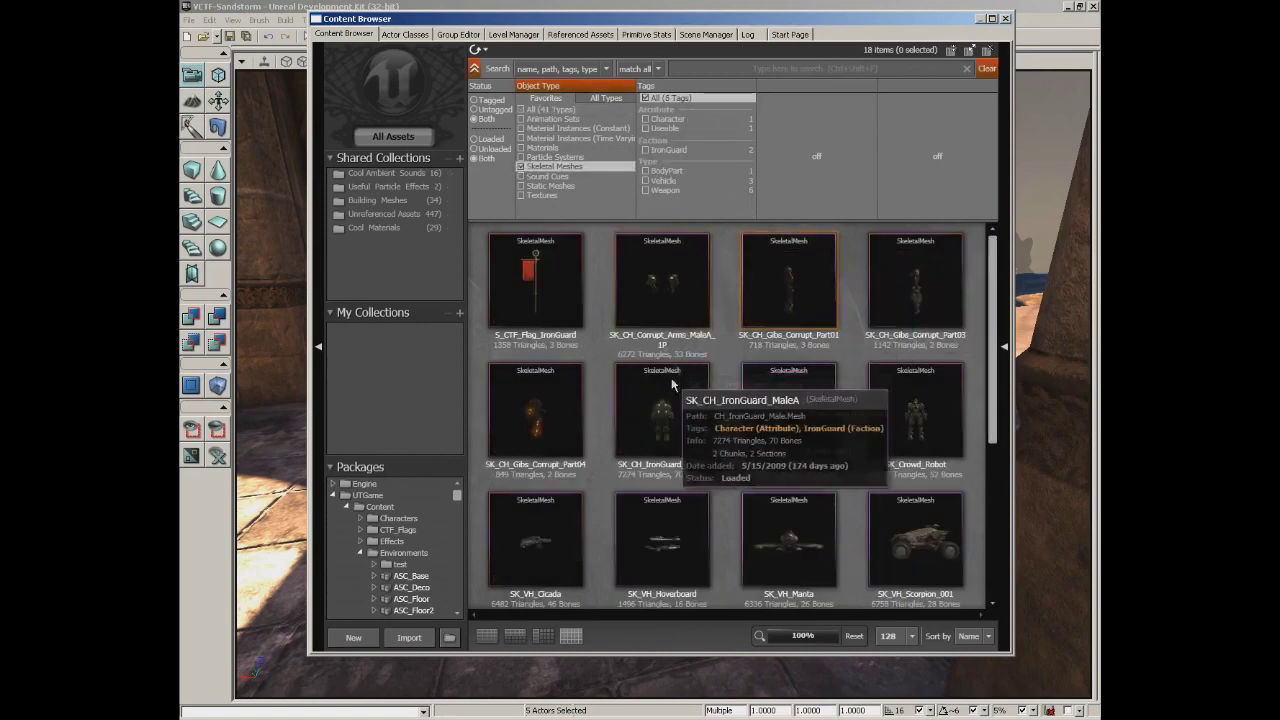
{"action": "mouse_move", "coordinate": [828, 426]}
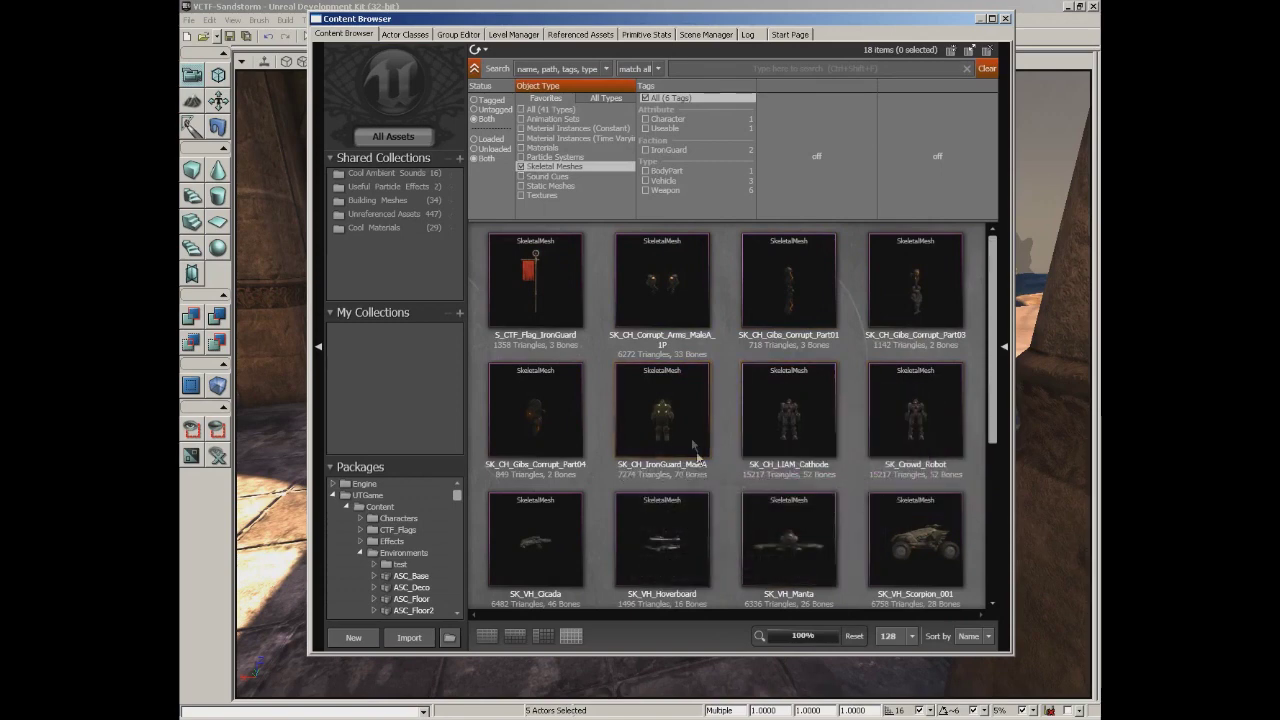
{"action": "mouse_move", "coordinate": [670, 418]}
{"action": "left_click", "coordinate": [666, 416]}
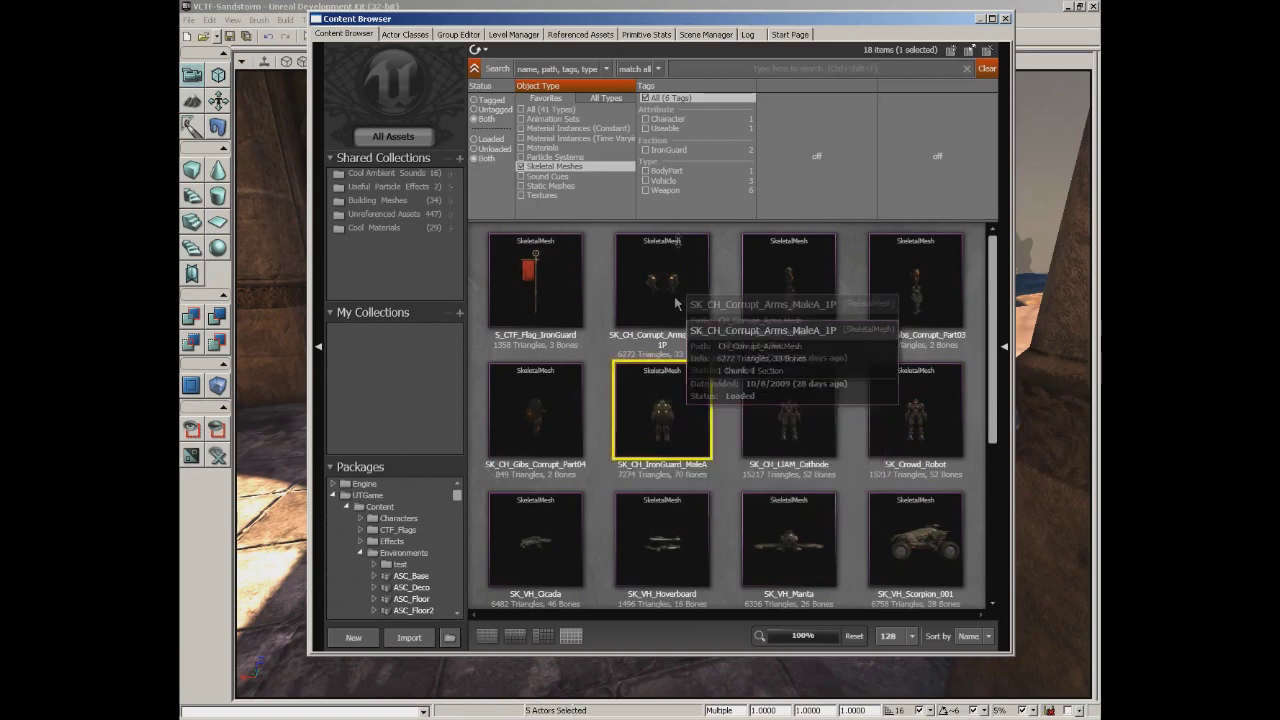
Place SK_CH_IronGuard_MaleA in the level near the jump pad and raise it until it stands on the floor tiles.
{"action": "left_click_drag", "start_coordinate": [677, 24], "coordinate": [1002, 22]}
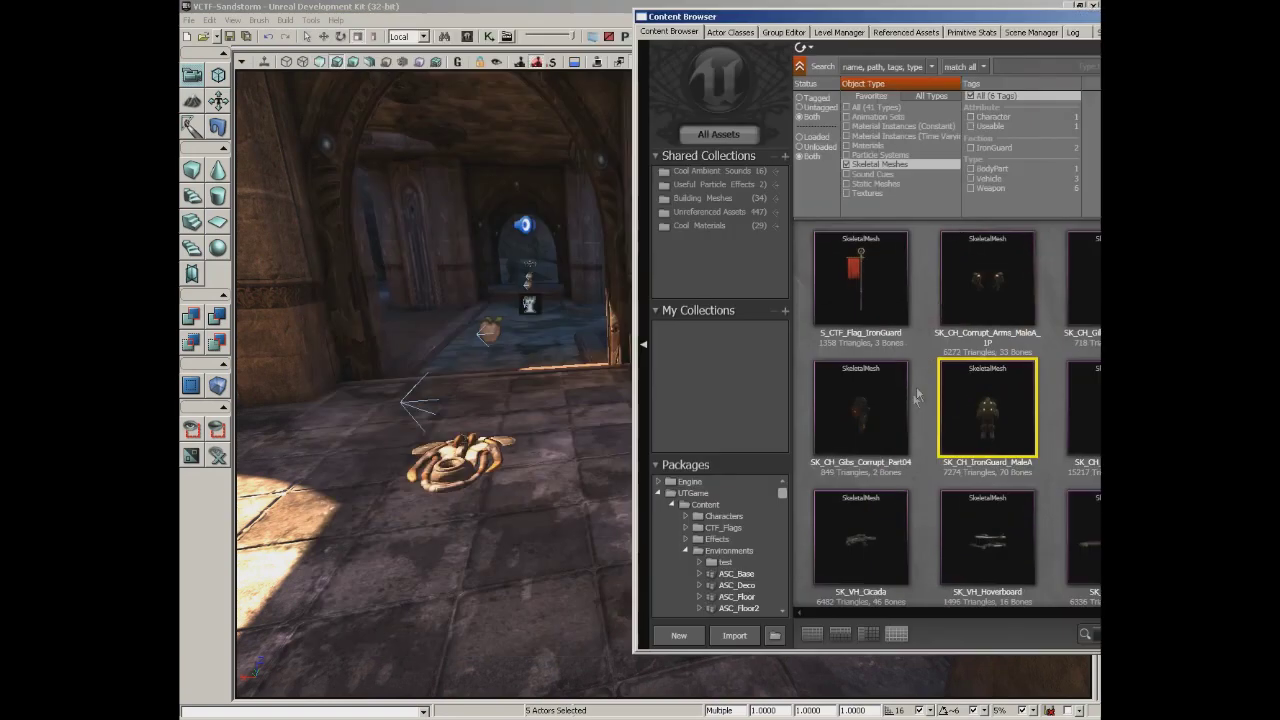
{"action": "left_click_drag", "start_coordinate": [646, 436], "coordinate": [579, 448]}
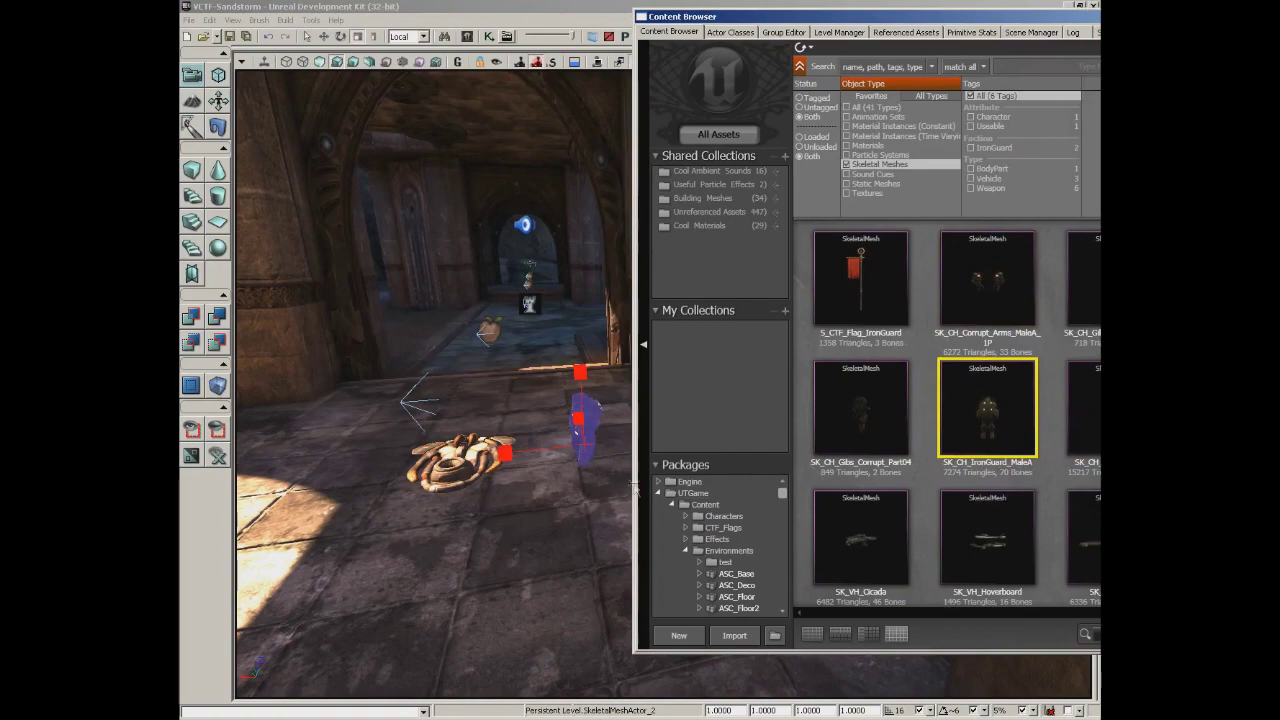
{"action": "double_click", "coordinate": [1012, 10]}
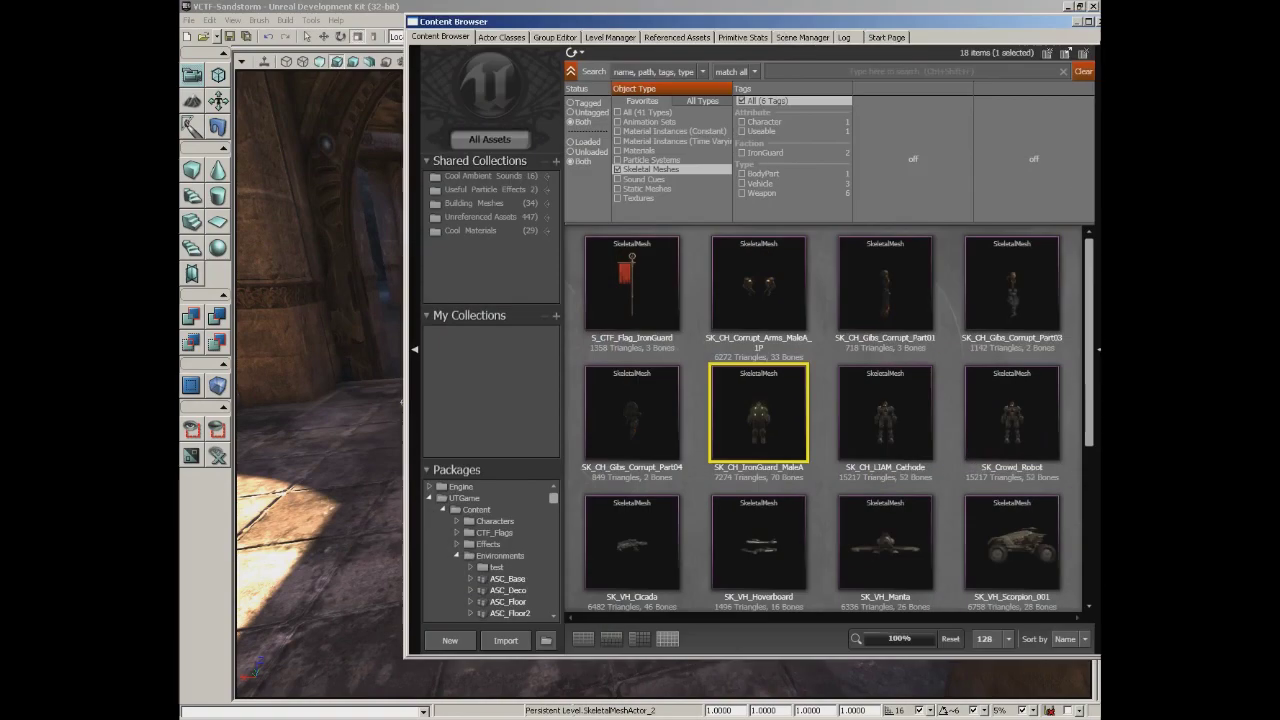
{"action": "left_click", "coordinate": [1092, 12]}
{"action": "left_click_drag", "start_coordinate": [636, 322], "coordinate": [666, 95]}
{"action": "key", "text": "w"}
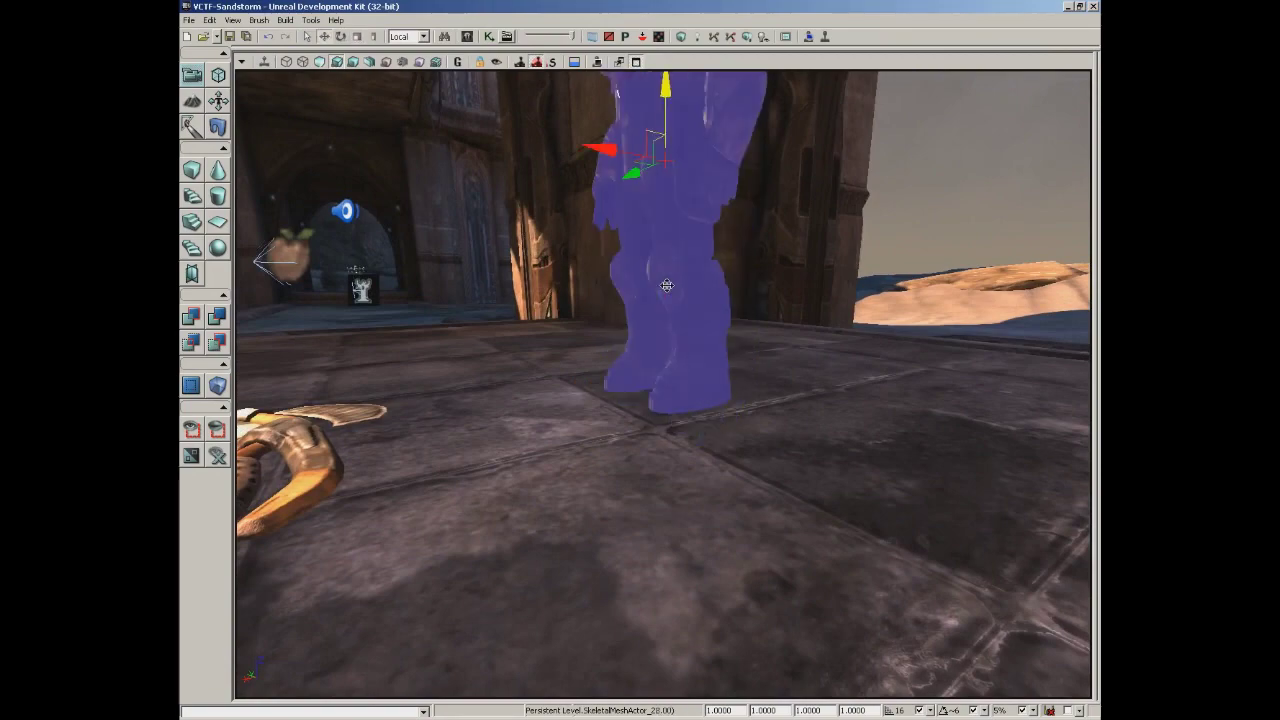
{"action": "mouse_move", "coordinate": [780, 328]}
{"action": "left_mouse_down"}
{"action": "mouse_move", "coordinate": [788, 385]}
{"action": "mouse_move", "coordinate": [800, 325]}
{"action": "left_mouse_up"}
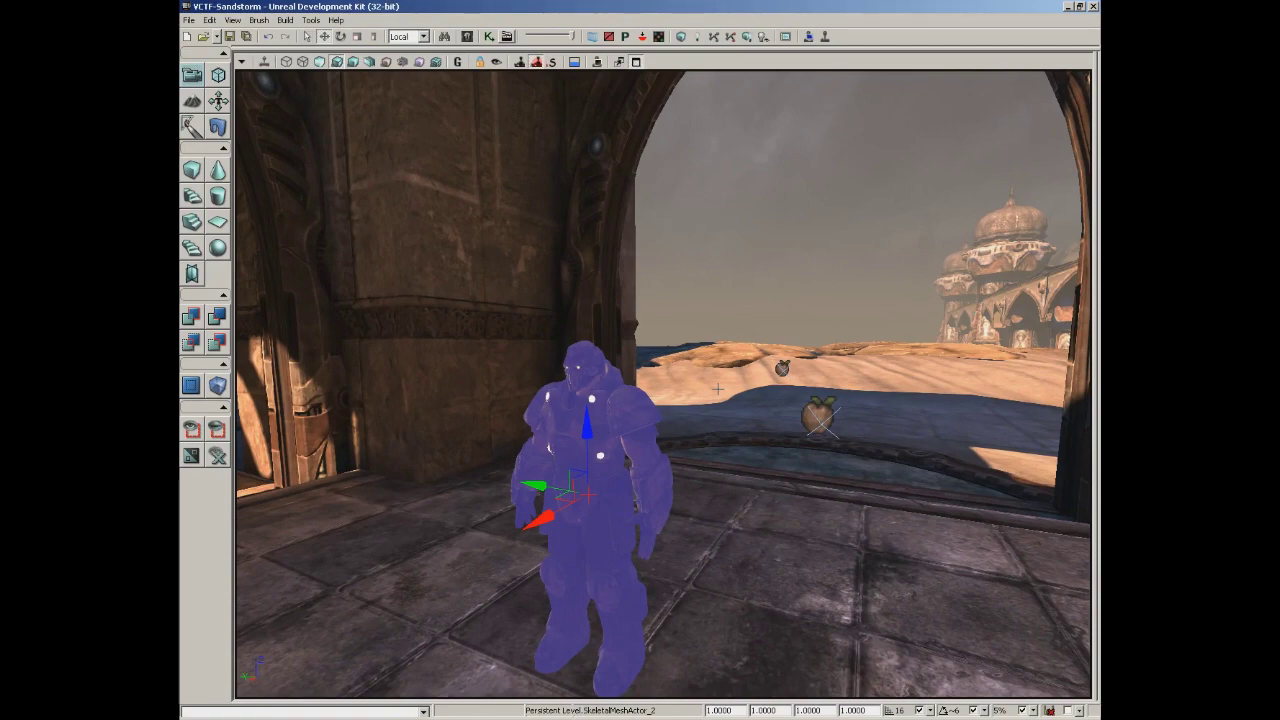
Find the SK_WP_ShockRifle_3P skeletal mesh in the Content Browser and select it.
{"action": "left_click", "coordinate": [466, 36]}
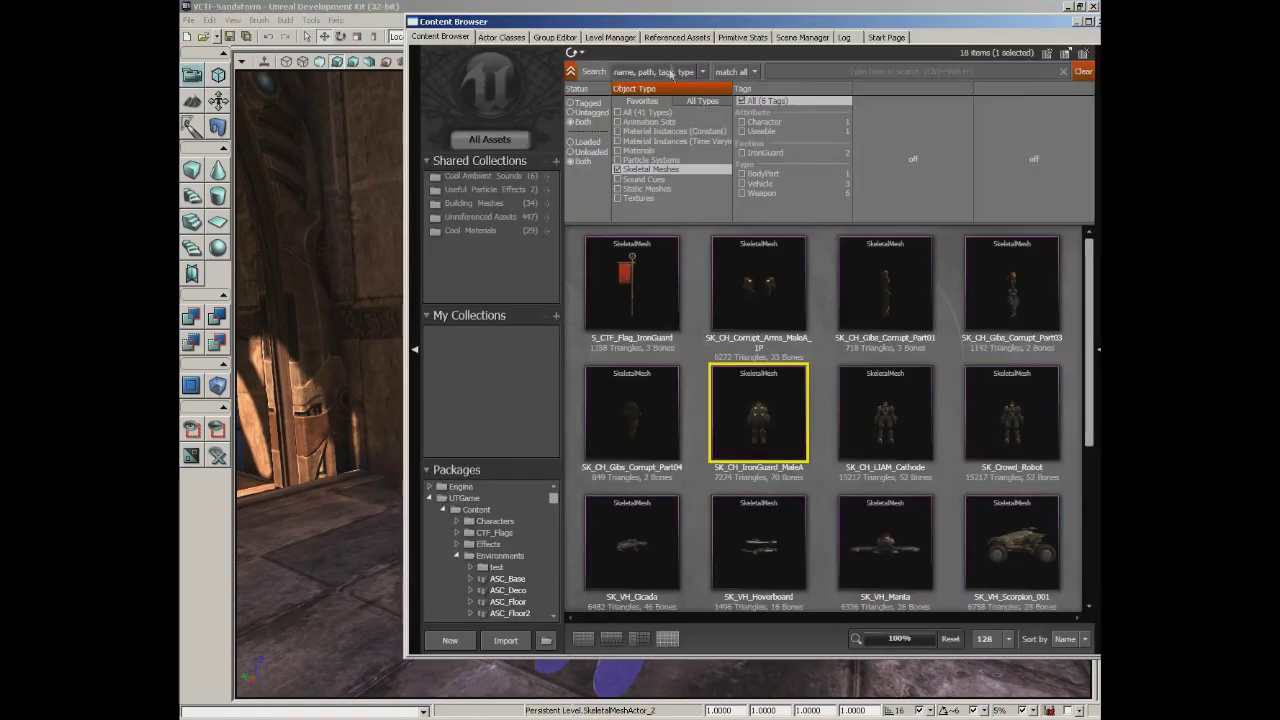
{"action": "left_click_drag", "start_coordinate": [680, 21], "coordinate": [608, 14]}
{"action": "left_click_drag", "start_coordinate": [1022, 273], "coordinate": [1013, 444]}
{"action": "mouse_move", "coordinate": [710, 535]}
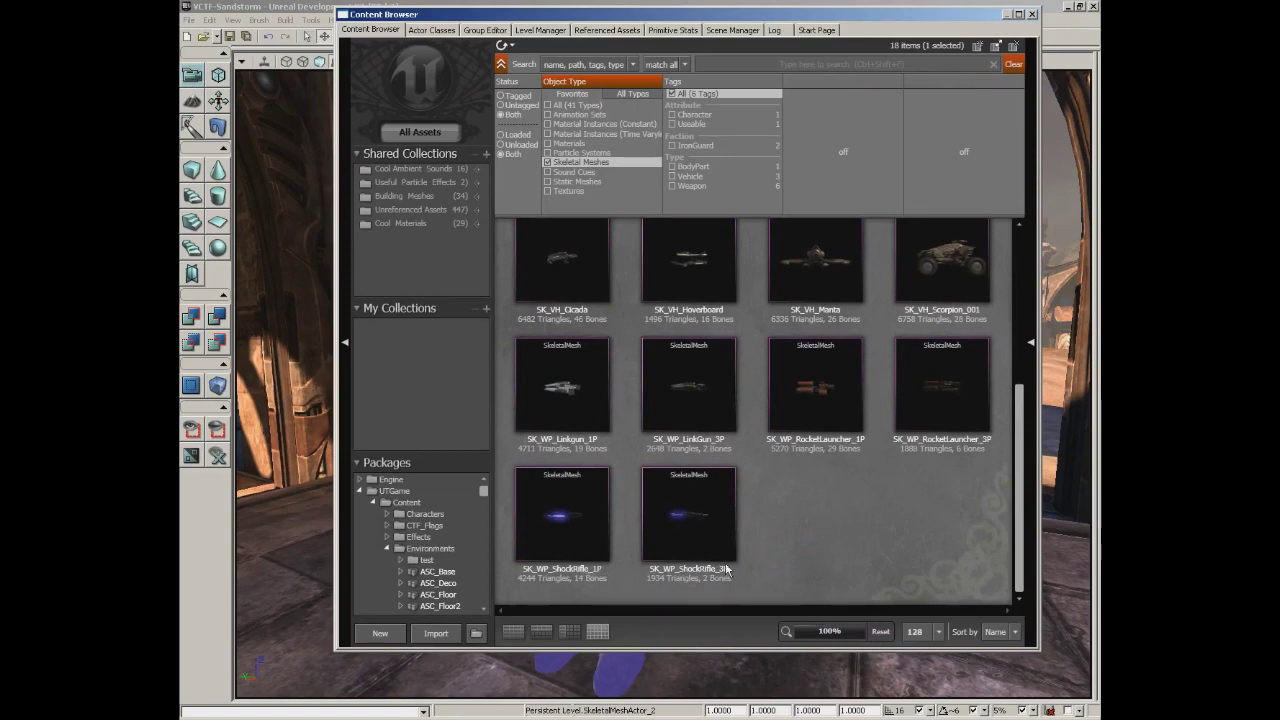
{"action": "mouse_move", "coordinate": [575, 535]}
{"action": "left_click", "coordinate": [699, 507]}
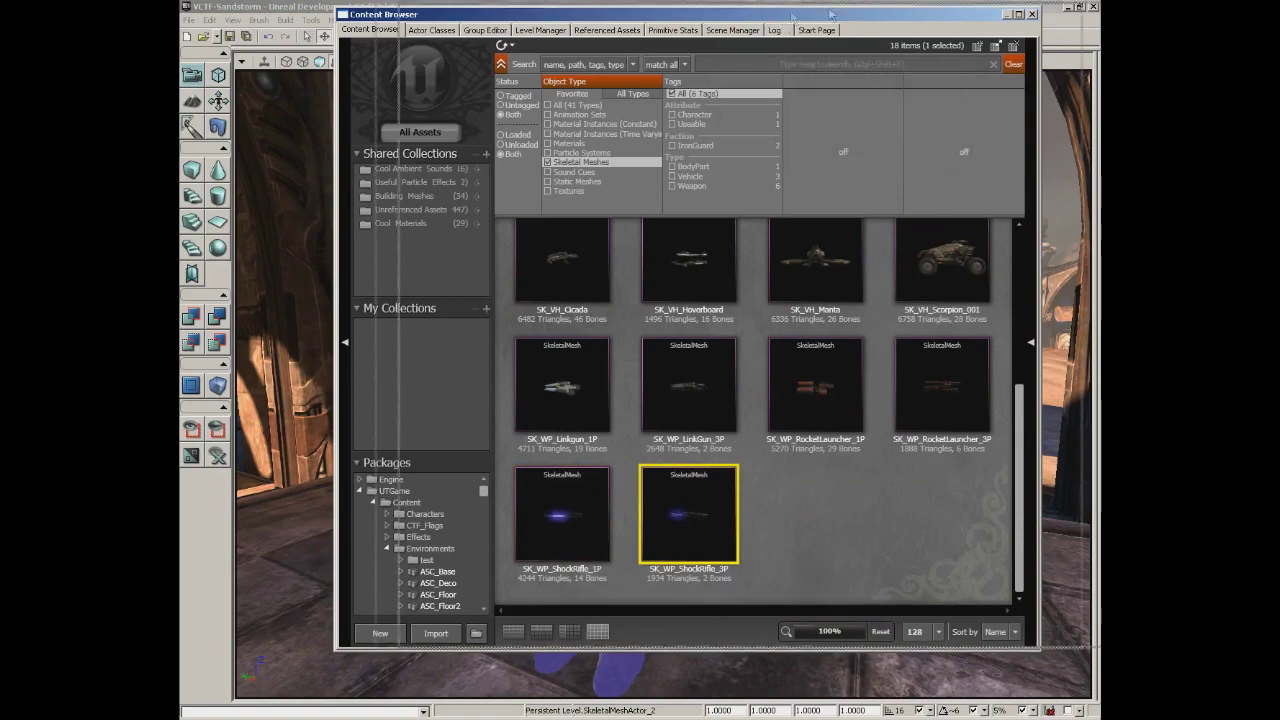
Place the SK_WP_ShockRifle_3P mesh on the floor beside the armored character and close the Content Browser.
{"action": "left_click_drag", "start_coordinate": [785, 33], "coordinate": [977, 21]}
{"action": "mouse_move", "coordinate": [880, 518]}
{"action": "left_click_drag", "start_coordinate": [527, 588], "coordinate": [425, 550]}
{"action": "left_click_drag", "start_coordinate": [973, 10], "coordinate": [679, 46]}
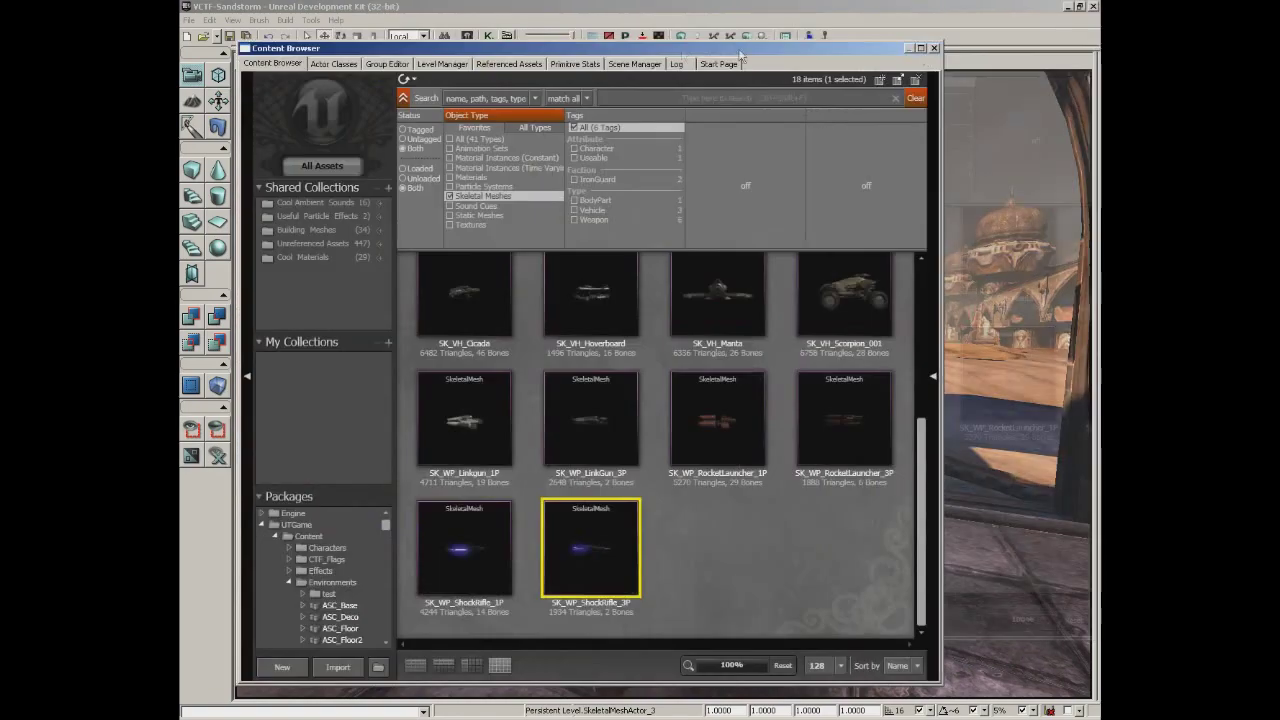
{"action": "left_click", "coordinate": [940, 44]}
{"action": "left_click_drag", "start_coordinate": [797, 443], "coordinate": [713, 381]}
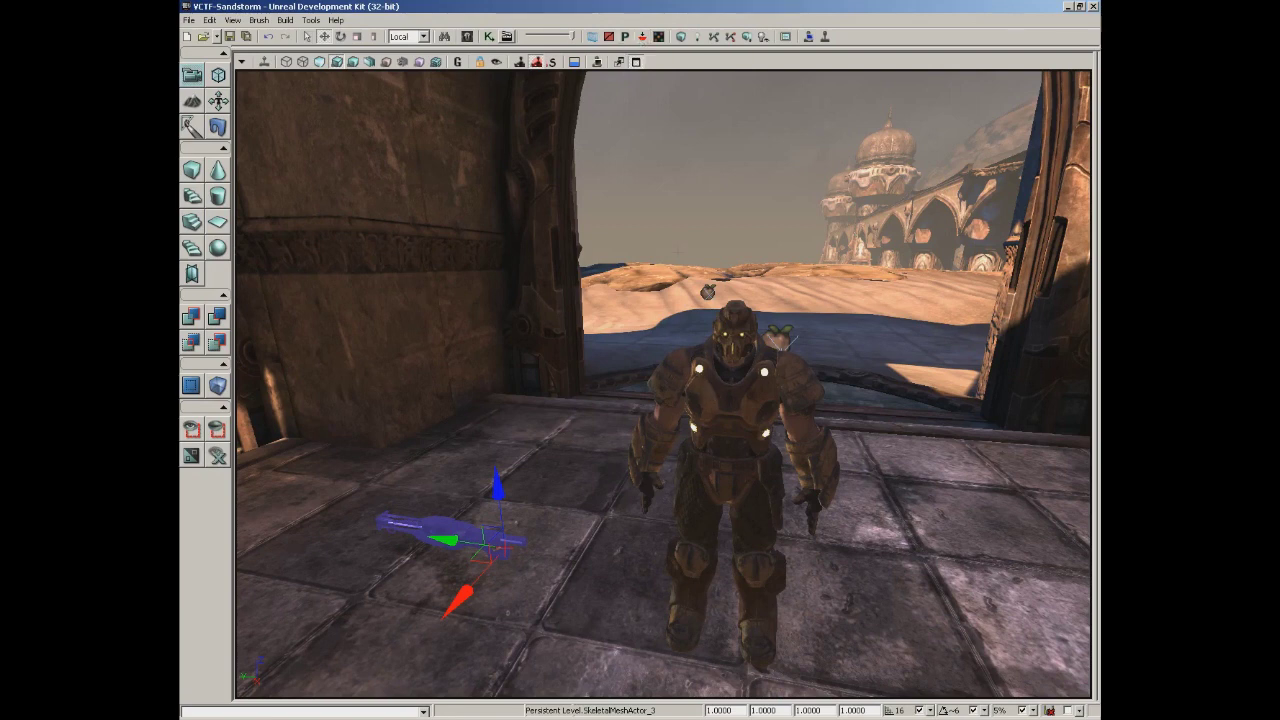
Snap the shock rifle to the armored character's right-hand socket using socket snapping, and turn socket snapping off.
{"action": "left_click", "coordinate": [642, 36]}
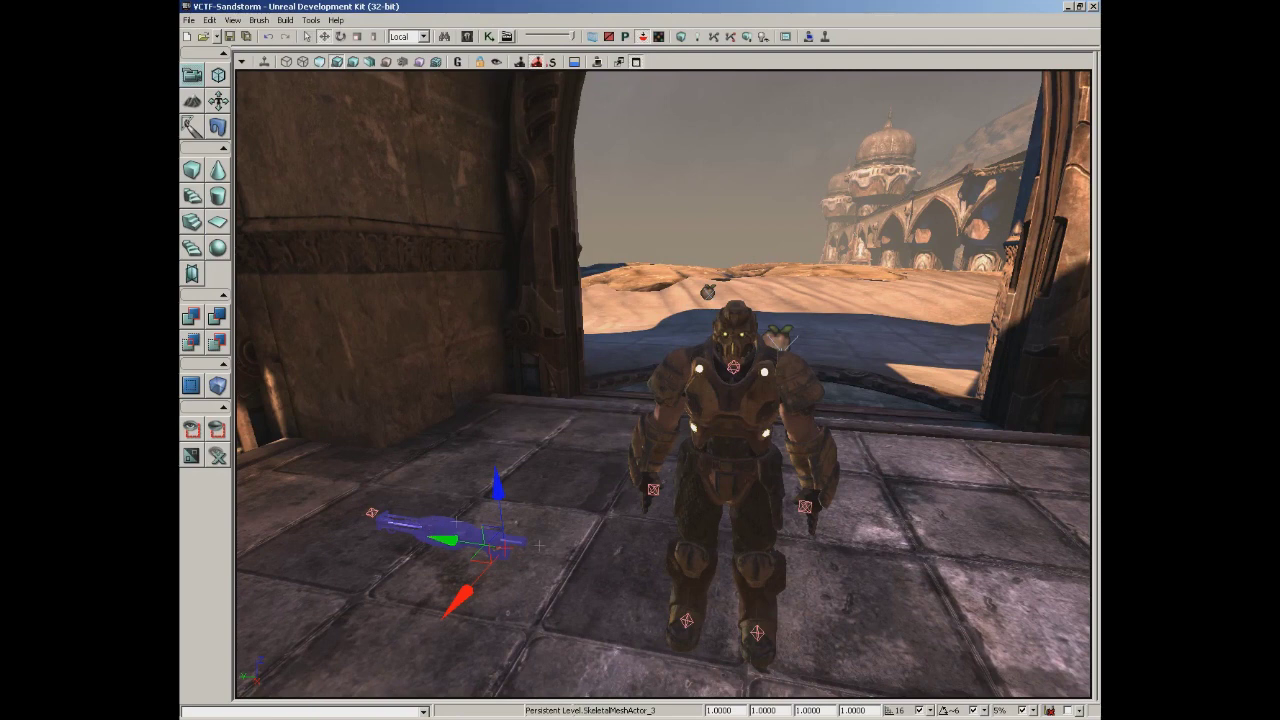
{"action": "left_click", "coordinate": [653, 491]}
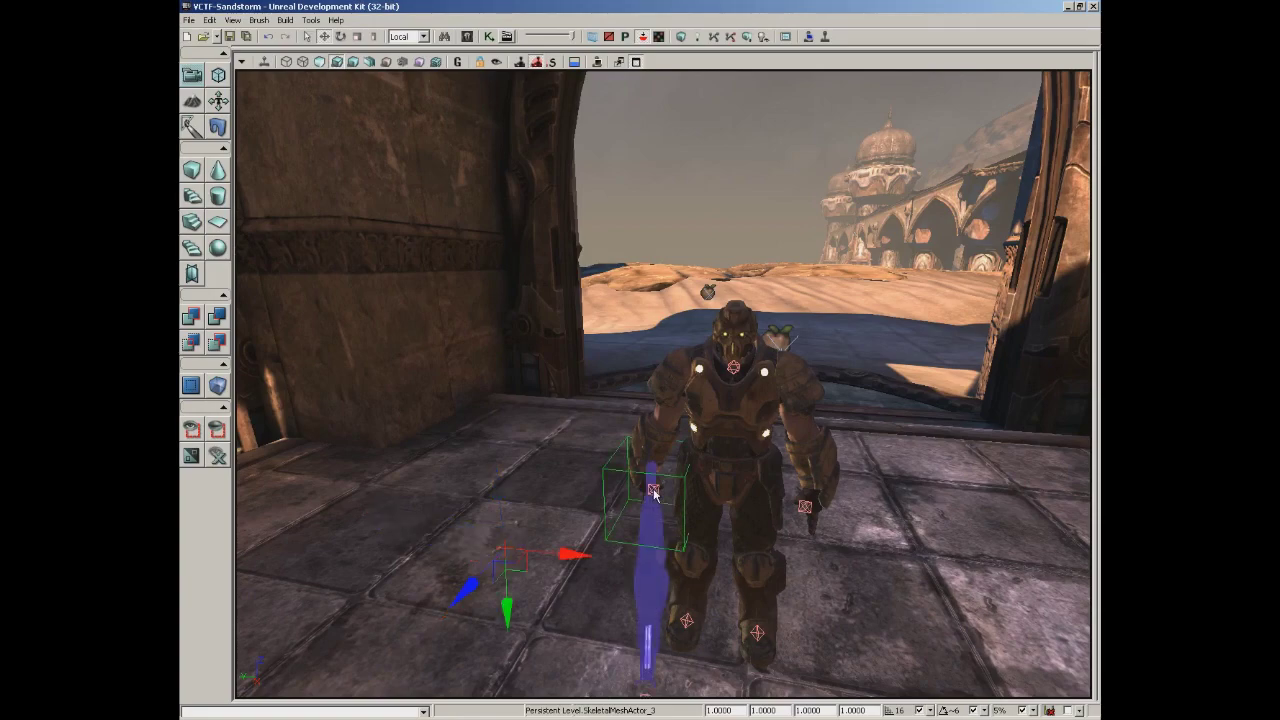
{"action": "left_click_drag", "start_coordinate": [653, 491], "coordinate": [626, 433]}
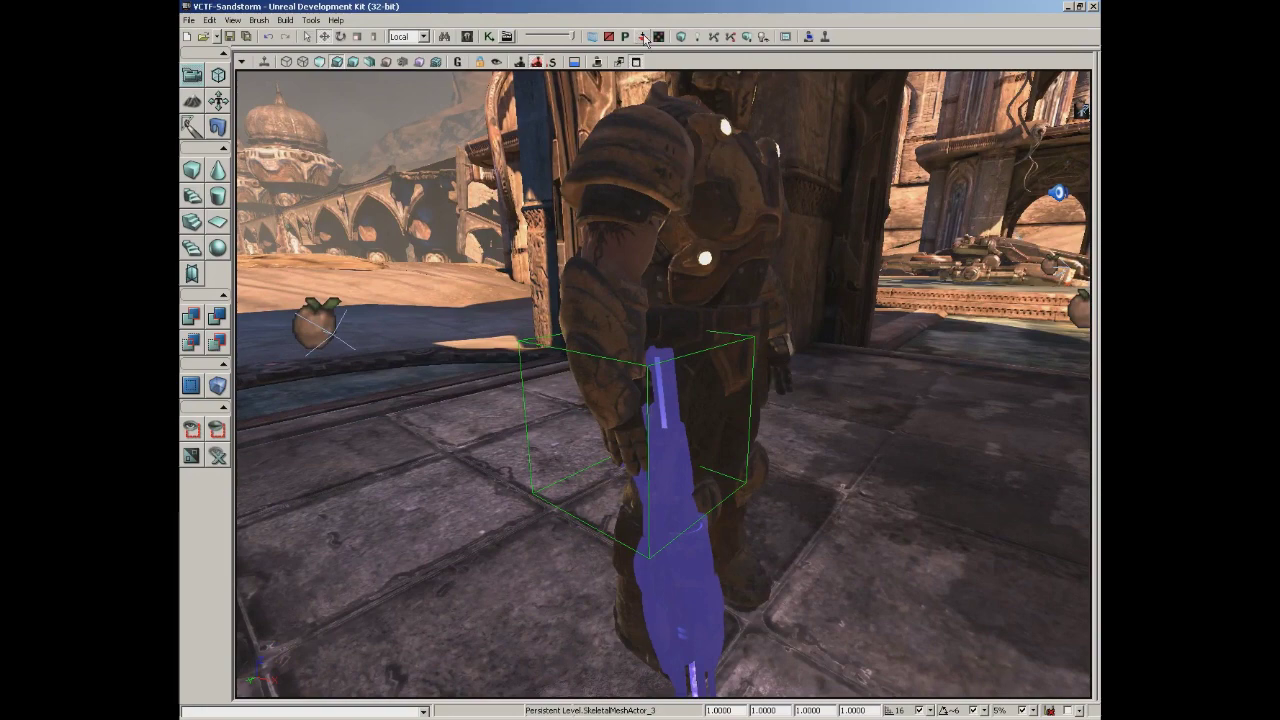
{"action": "left_click_drag", "start_coordinate": [755, 297], "coordinate": [800, 300]}
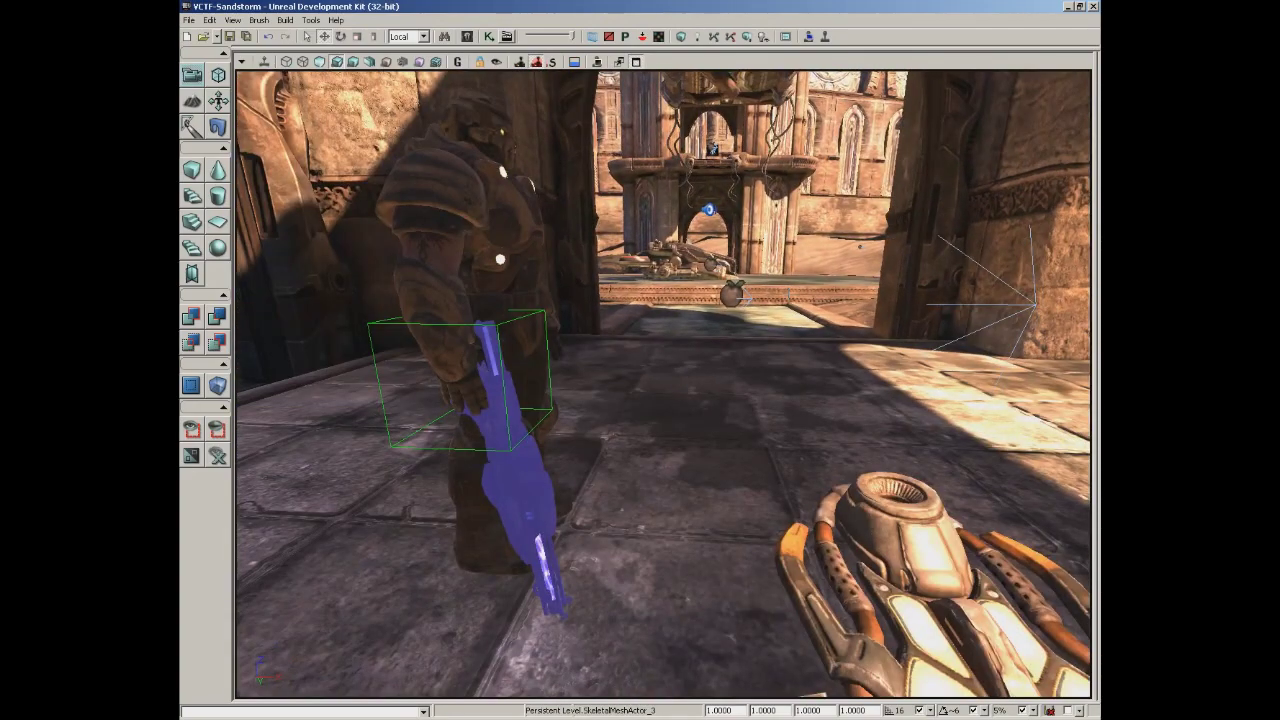
Clear the Content Browser filters, restrict it to particle systems, and search for "shock".
{"action": "left_click_drag", "start_coordinate": [800, 300], "coordinate": [790, 195]}
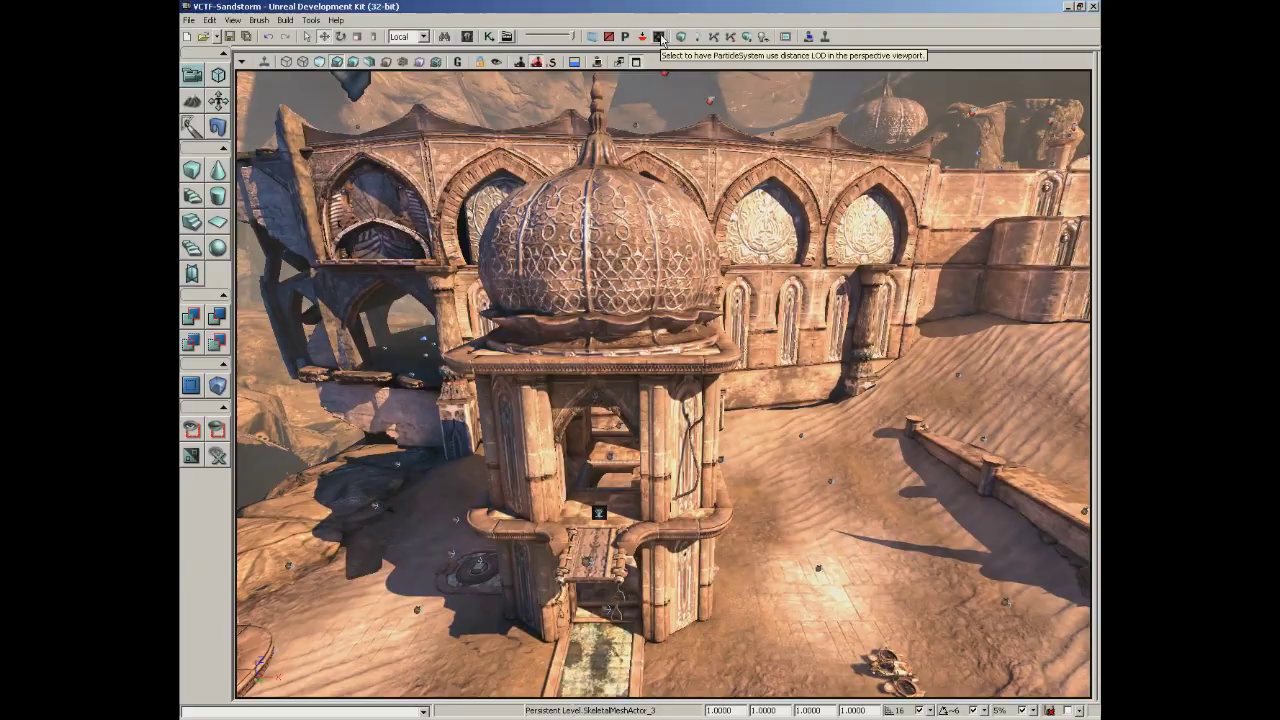
{"action": "right_click_drag", "start_coordinate": [788, 72], "coordinate": [781, 67]}
{"action": "left_click", "coordinate": [470, 37]}
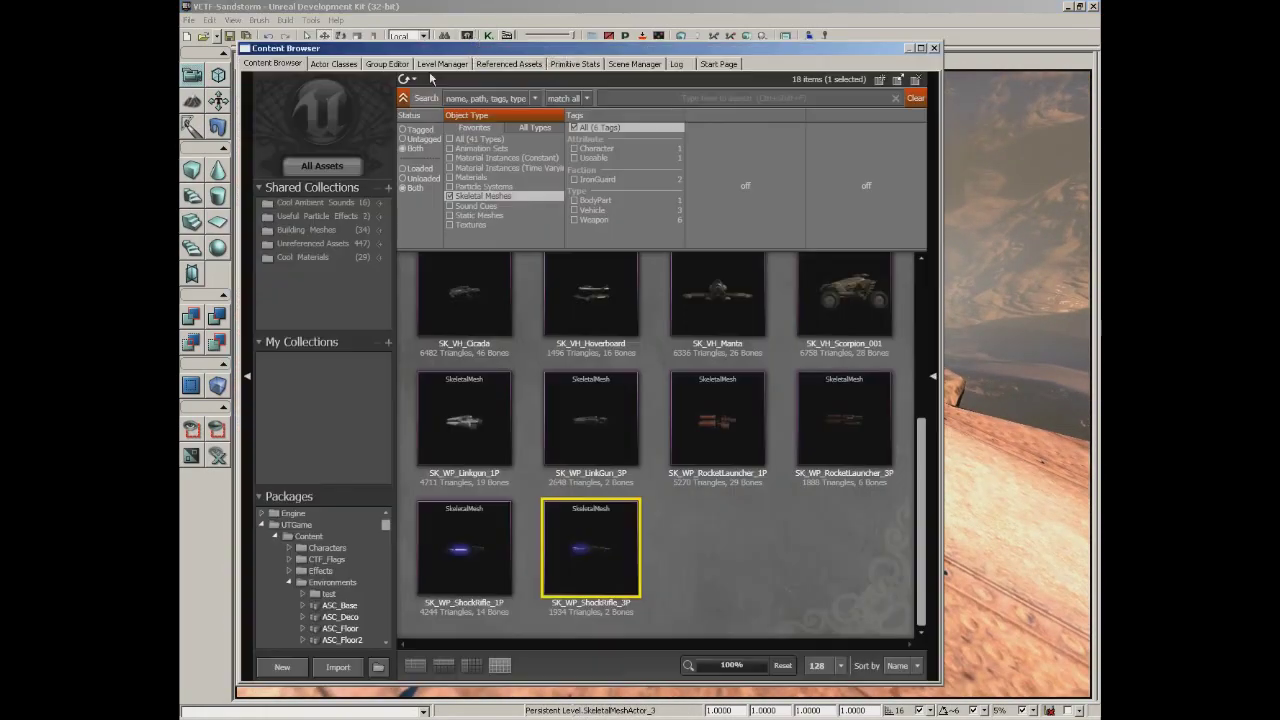
{"action": "left_click", "coordinate": [914, 100]}
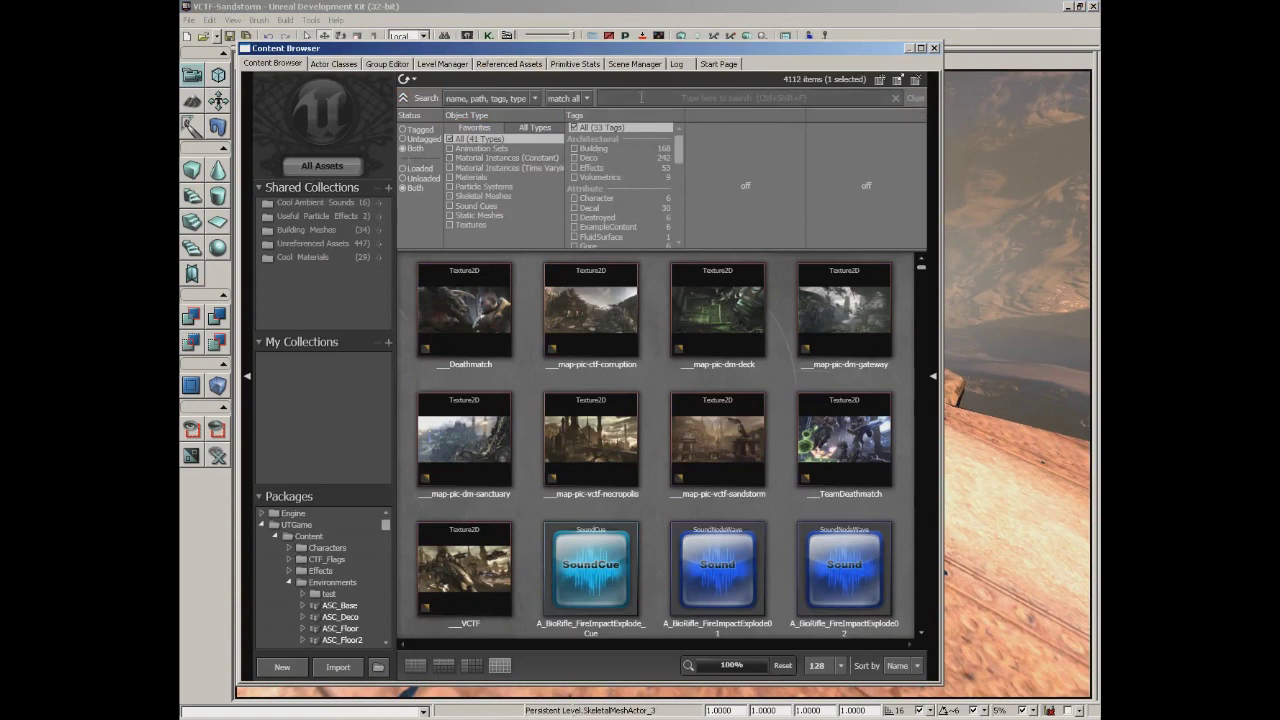
{"action": "left_click", "coordinate": [464, 187]}
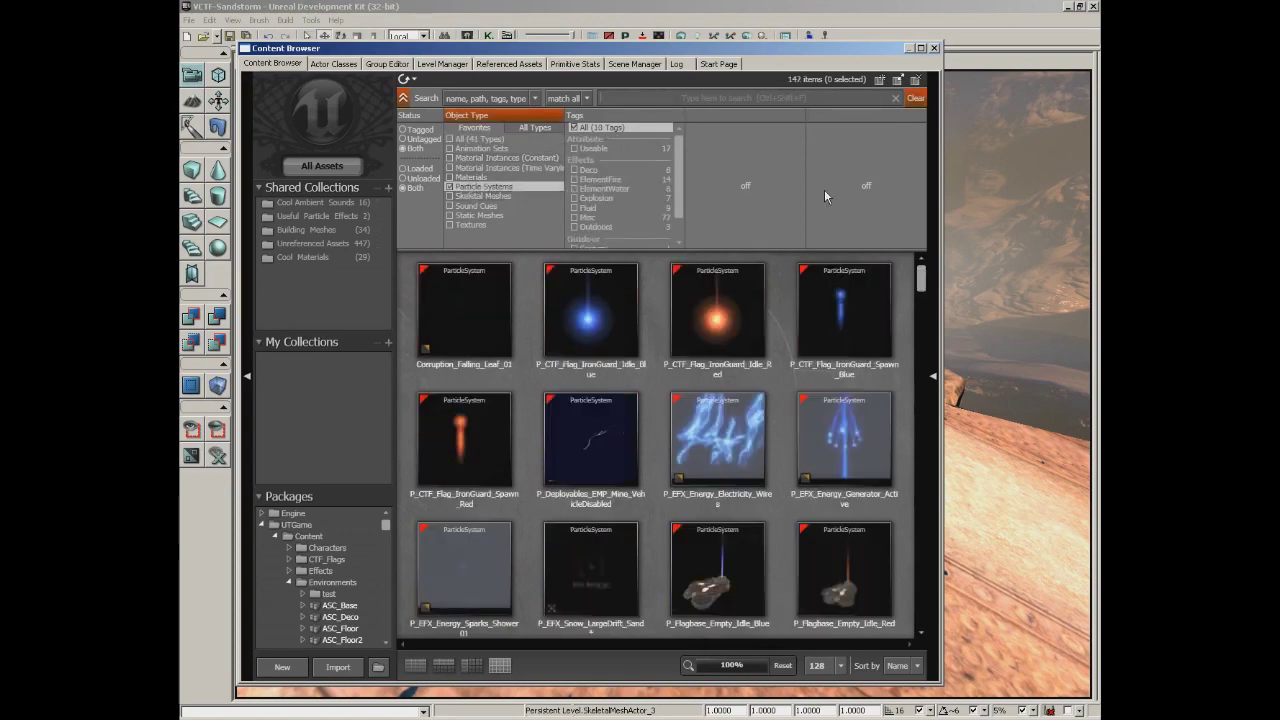
{"action": "key", "text": "ctrl+shift+f"}
{"action": "type", "text": "shock"}
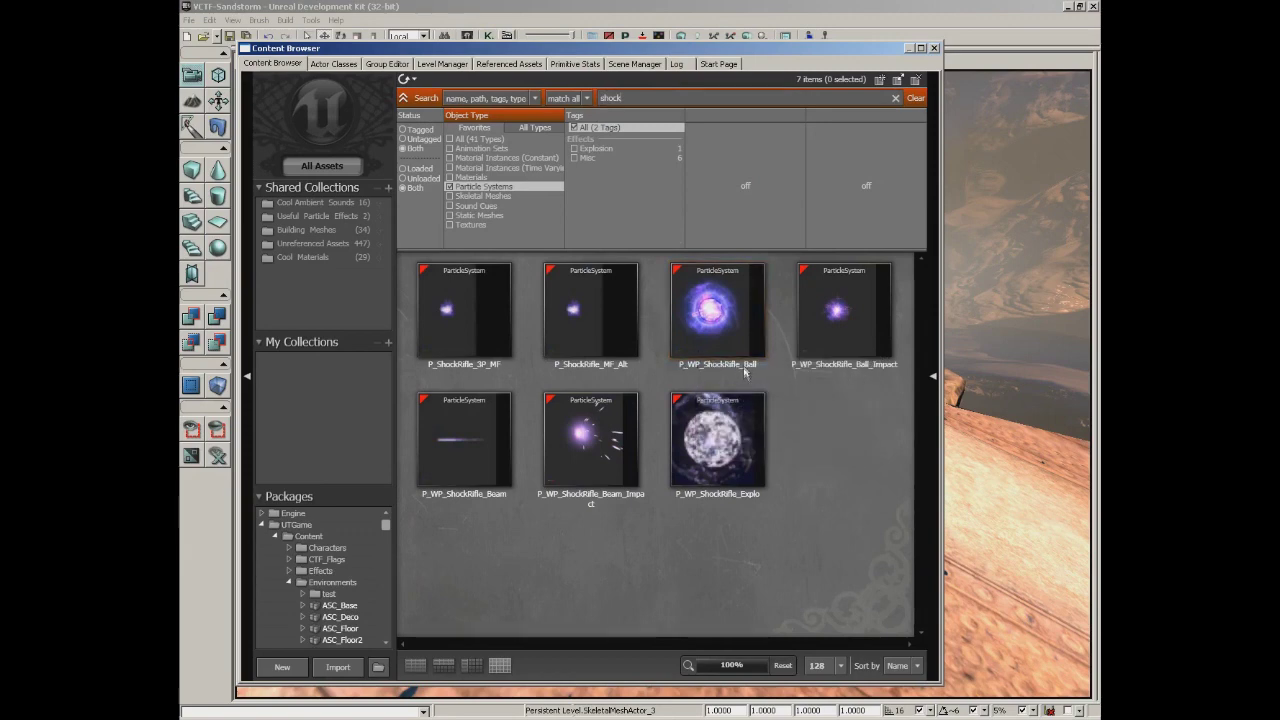
Place a P_WP_ShockRifle_Ball emitter on the riveted metal surface and close the Content Browser.
{"action": "left_click_drag", "start_coordinate": [775, 57], "coordinate": [396, 46]}
{"action": "left_click", "coordinate": [328, 298]}
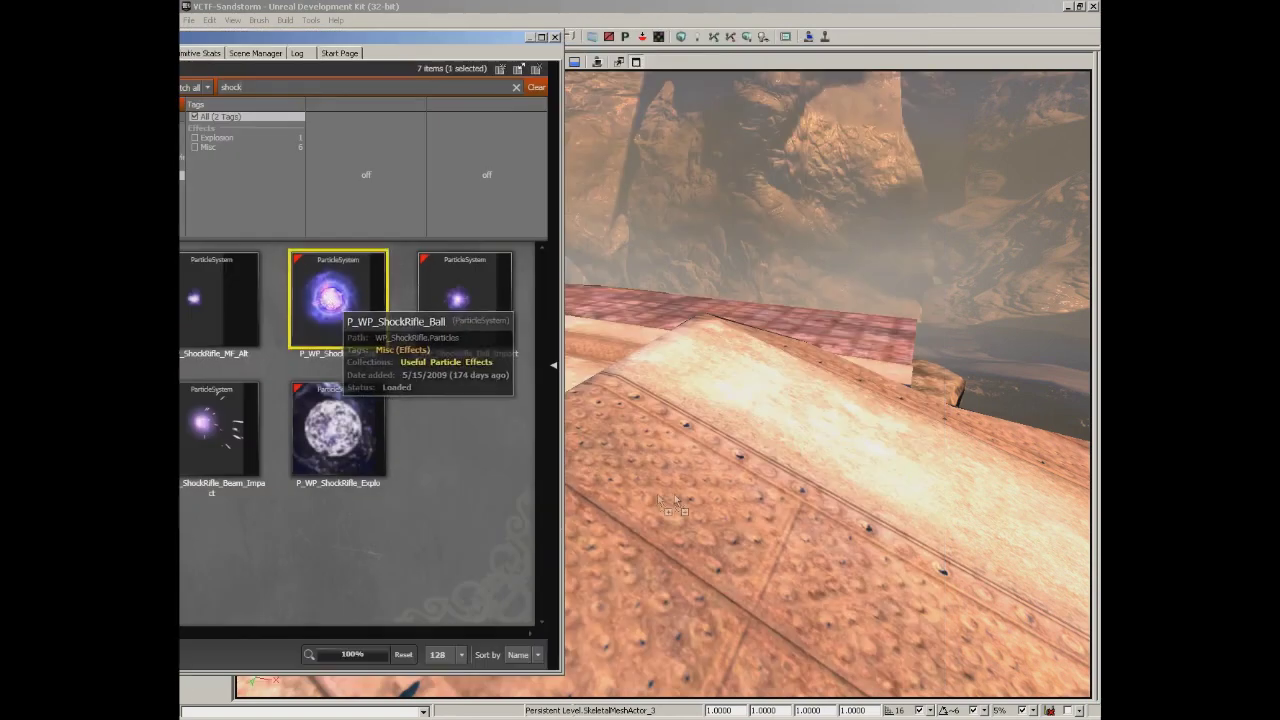
{"action": "left_click", "coordinate": [663, 457]}
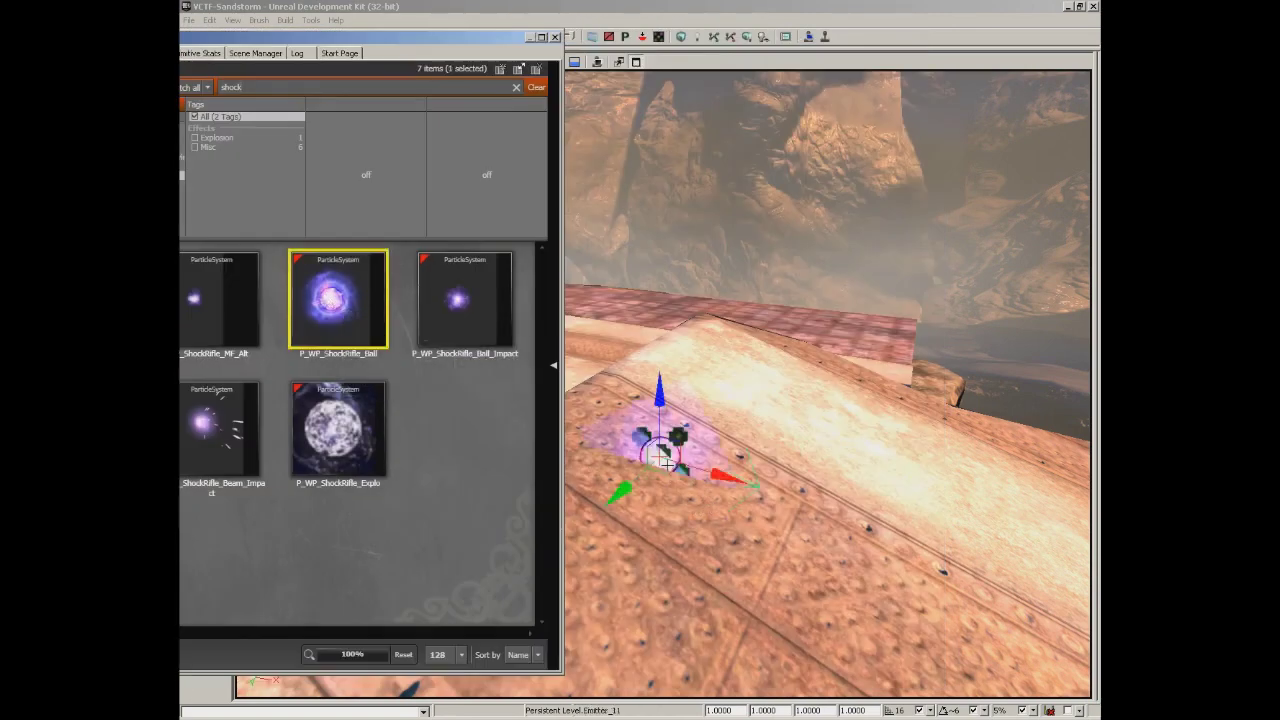
{"action": "left_click", "coordinate": [555, 37]}
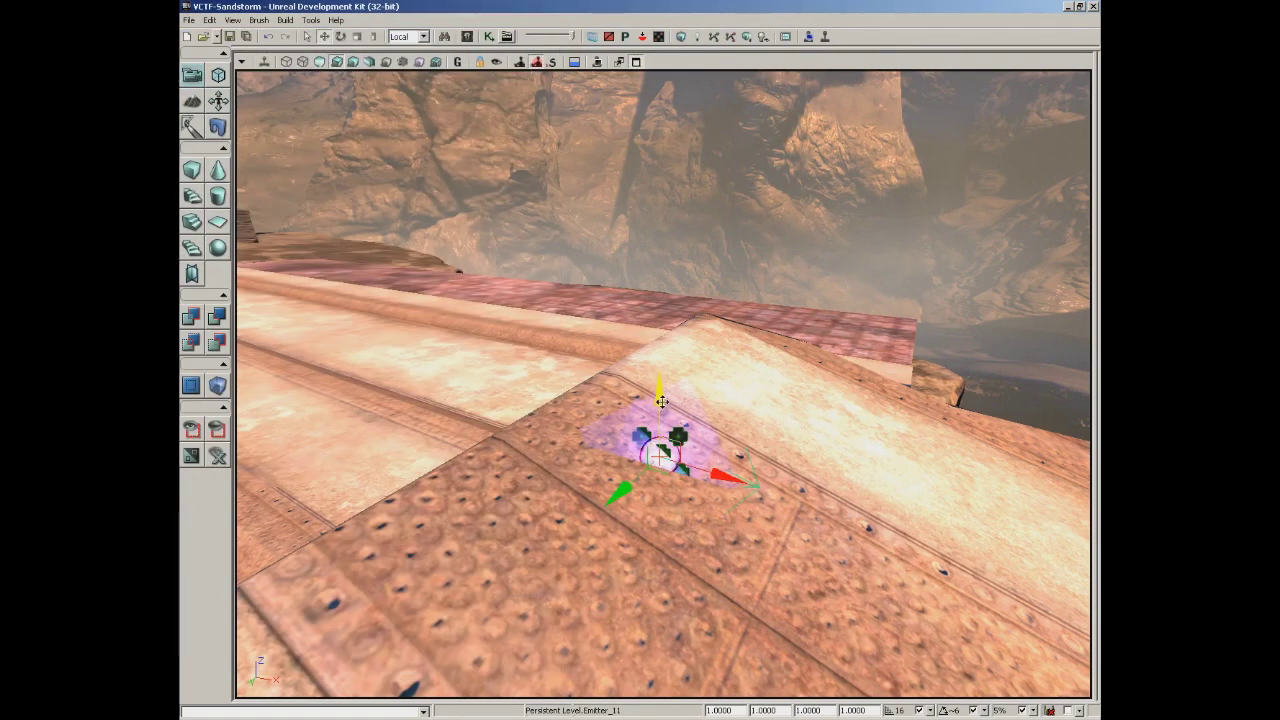
Raise the shock ball emitter above the riveted metal surface, and preview it with game view and real-time playback enabled.
{"action": "left_click_drag", "start_coordinate": [660, 398], "coordinate": [660, 369]}
{"action": "mouse_move", "coordinate": [643, 515]}
{"action": "left_mouse_down"}
{"action": "mouse_move", "coordinate": [592, 498]}
{"action": "mouse_move", "coordinate": [646, 517]}
{"action": "left_mouse_up"}
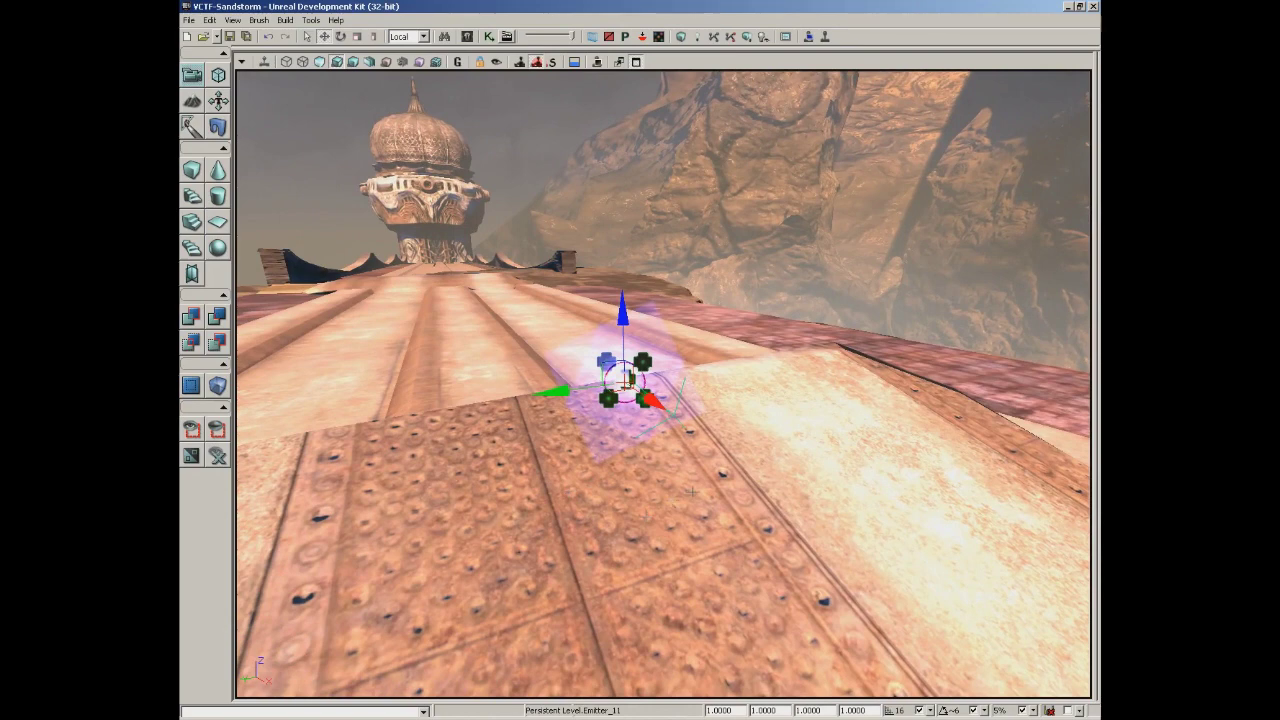
{"action": "left_click", "coordinate": [458, 62]}
{"action": "left_click_drag", "start_coordinate": [700, 505], "coordinate": [690, 502]}
{"action": "left_click", "coordinate": [690, 505]}
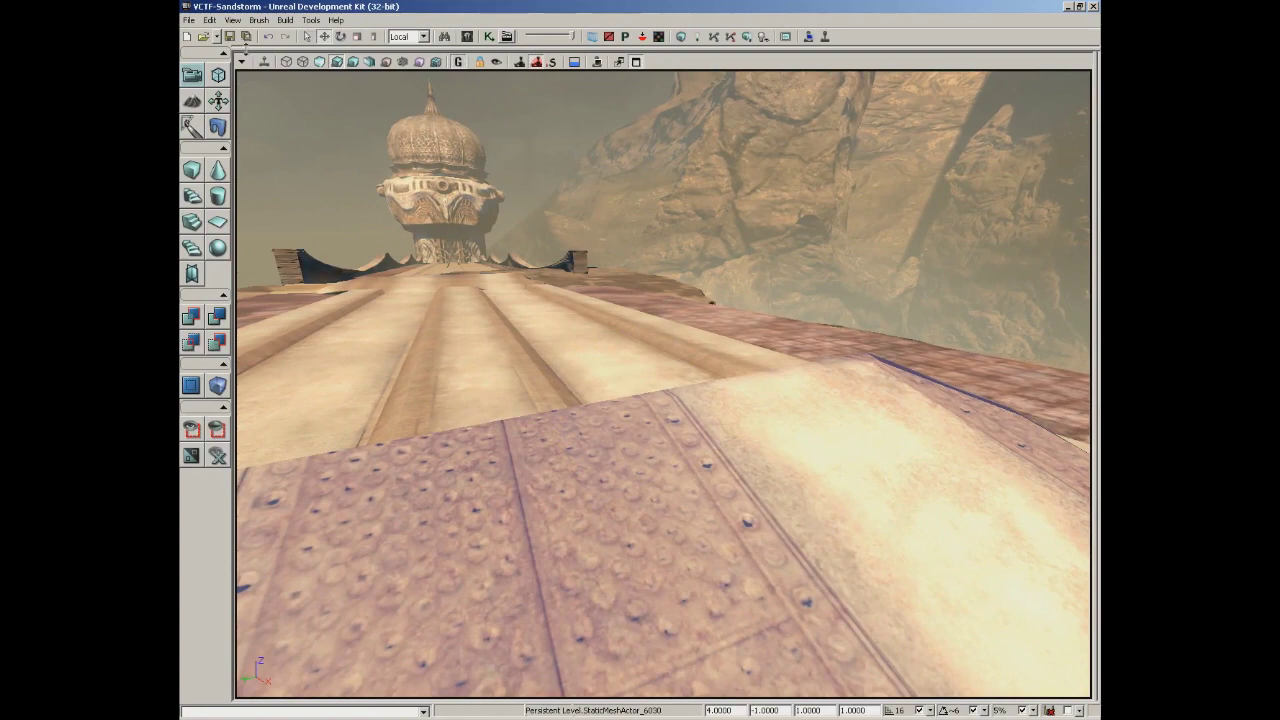
{"action": "left_click_drag", "start_coordinate": [285, 88], "coordinate": [320, 76]}
{"action": "left_click_drag", "start_coordinate": [600, 420], "coordinate": [570, 420]}
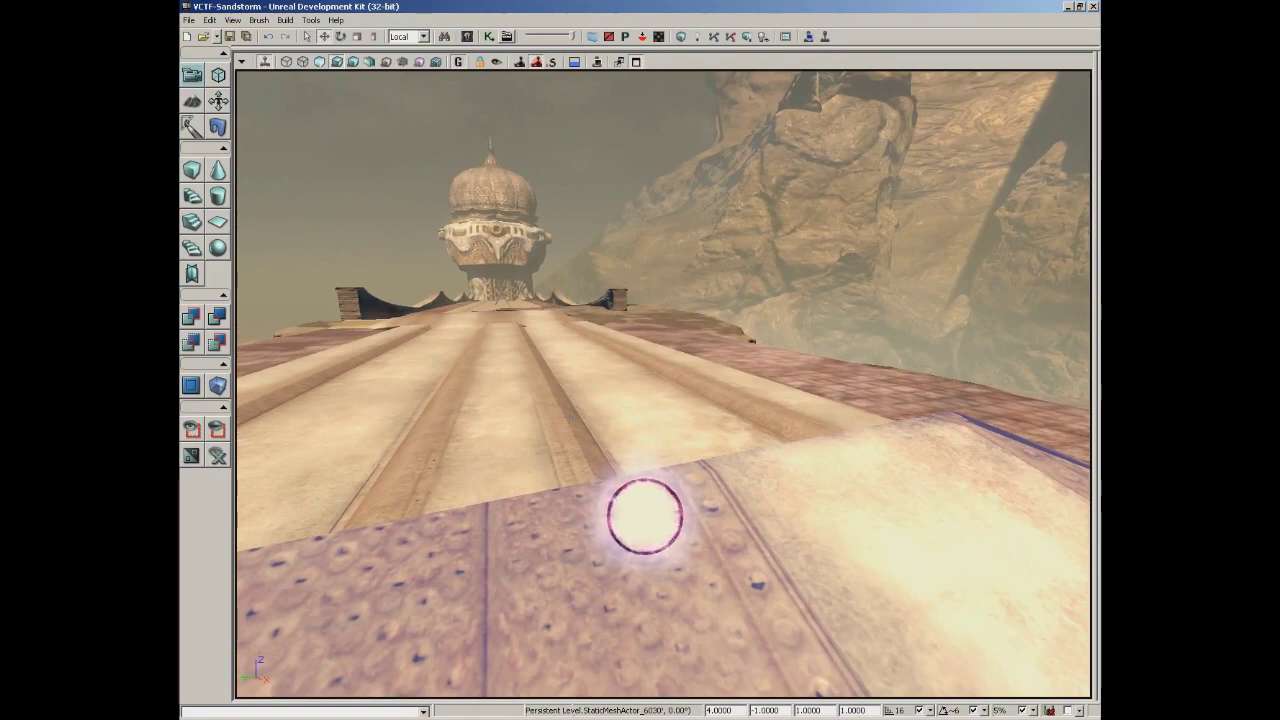
Open the P_WP_ShockRifle_Ball particle system in Cascade, compare its first and second LOD levels, and close Cascade and the Content Browser.
{"action": "left_click", "coordinate": [466, 36]}
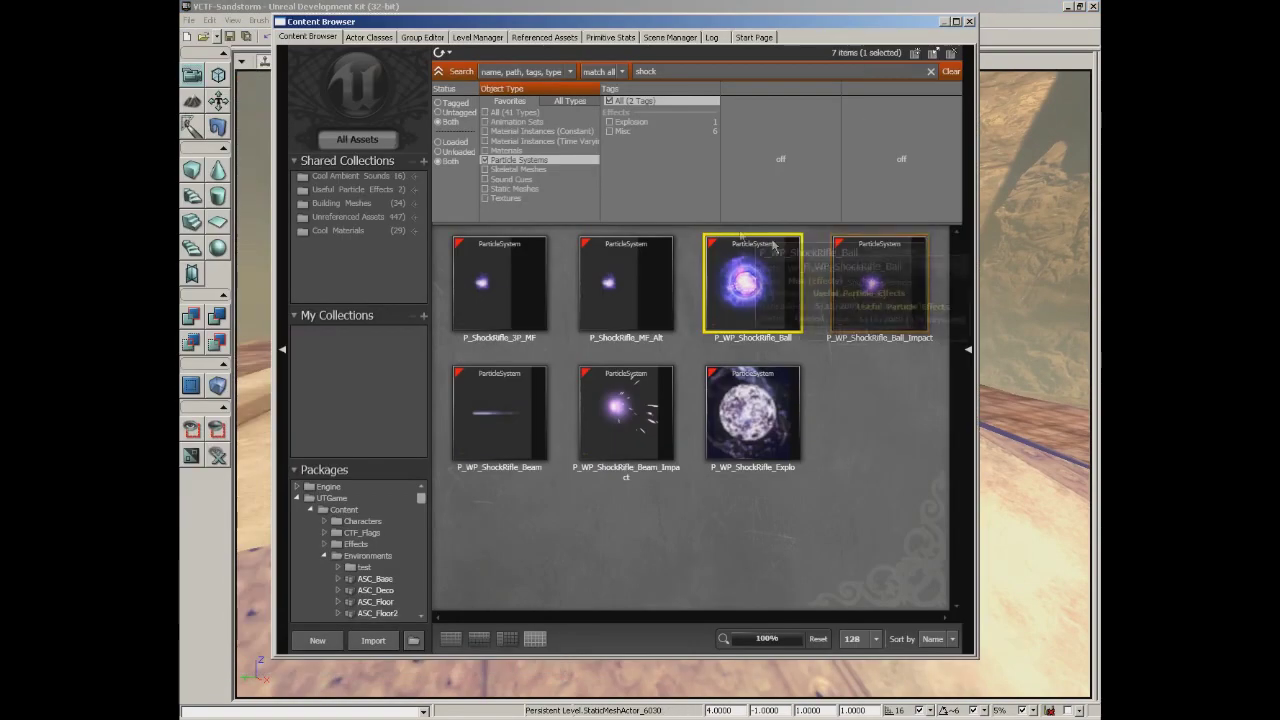
{"action": "double_click", "coordinate": [735, 292]}
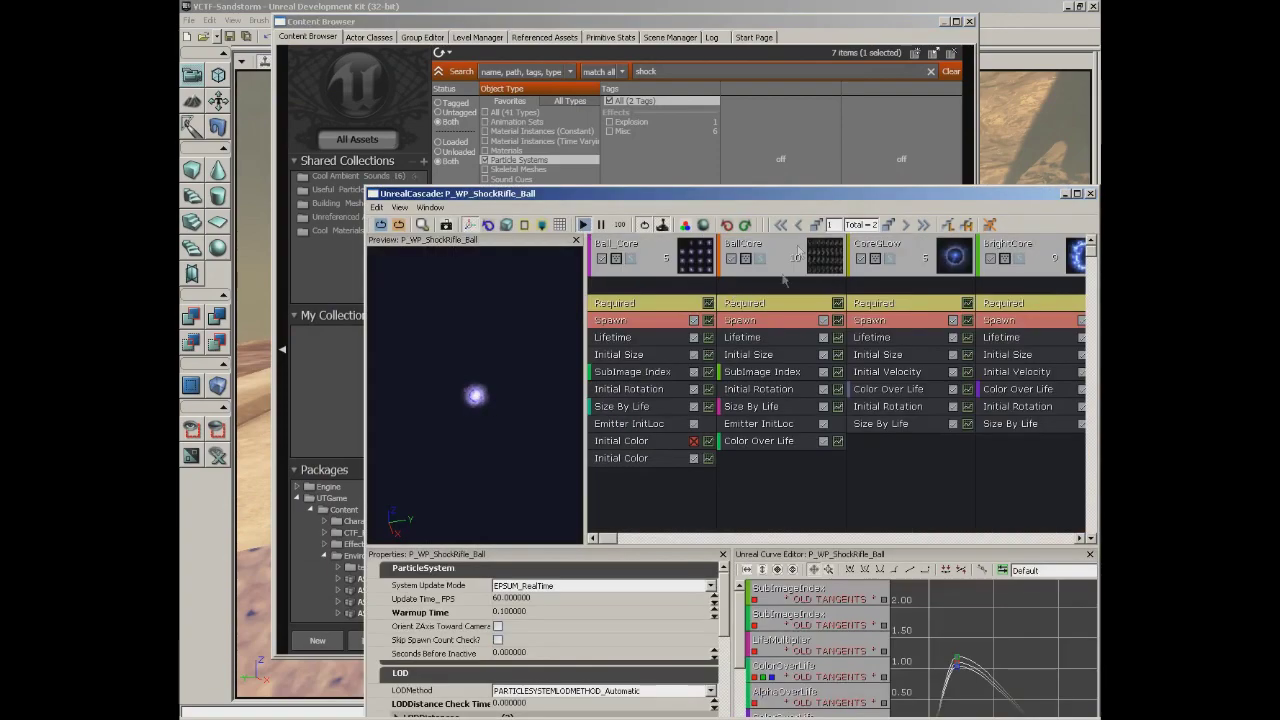
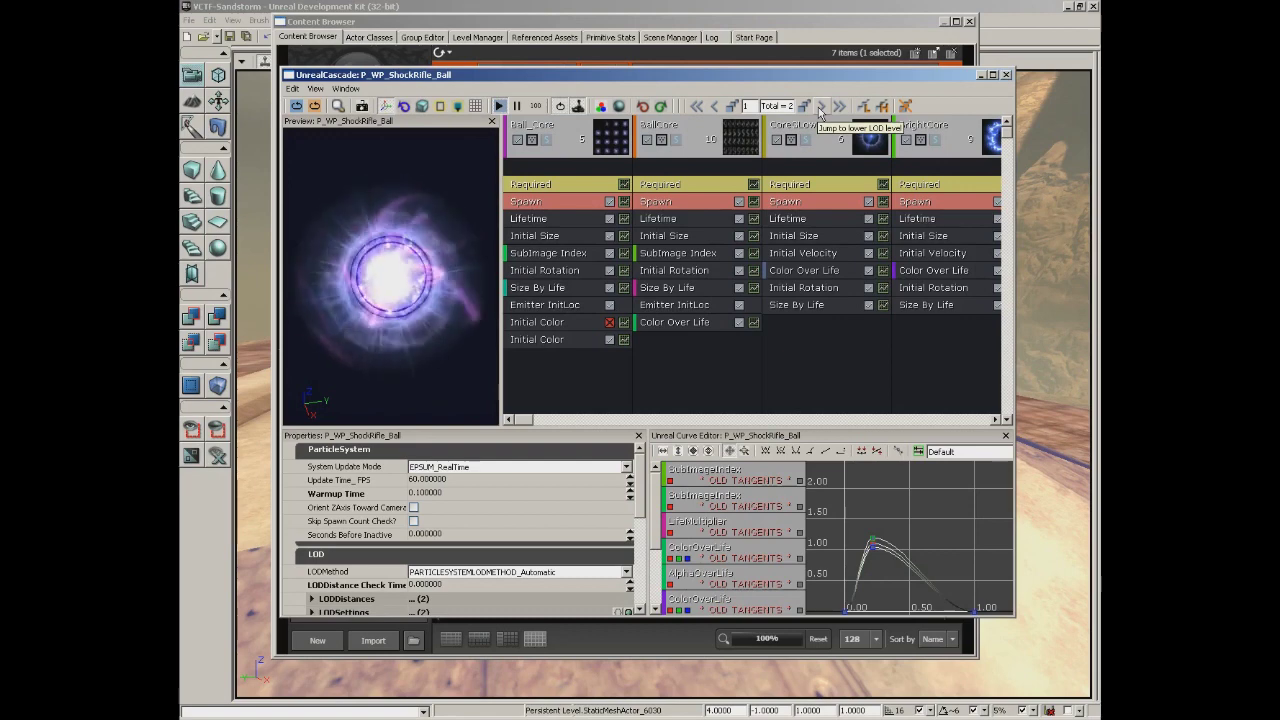
{"action": "left_click", "coordinate": [821, 108]}
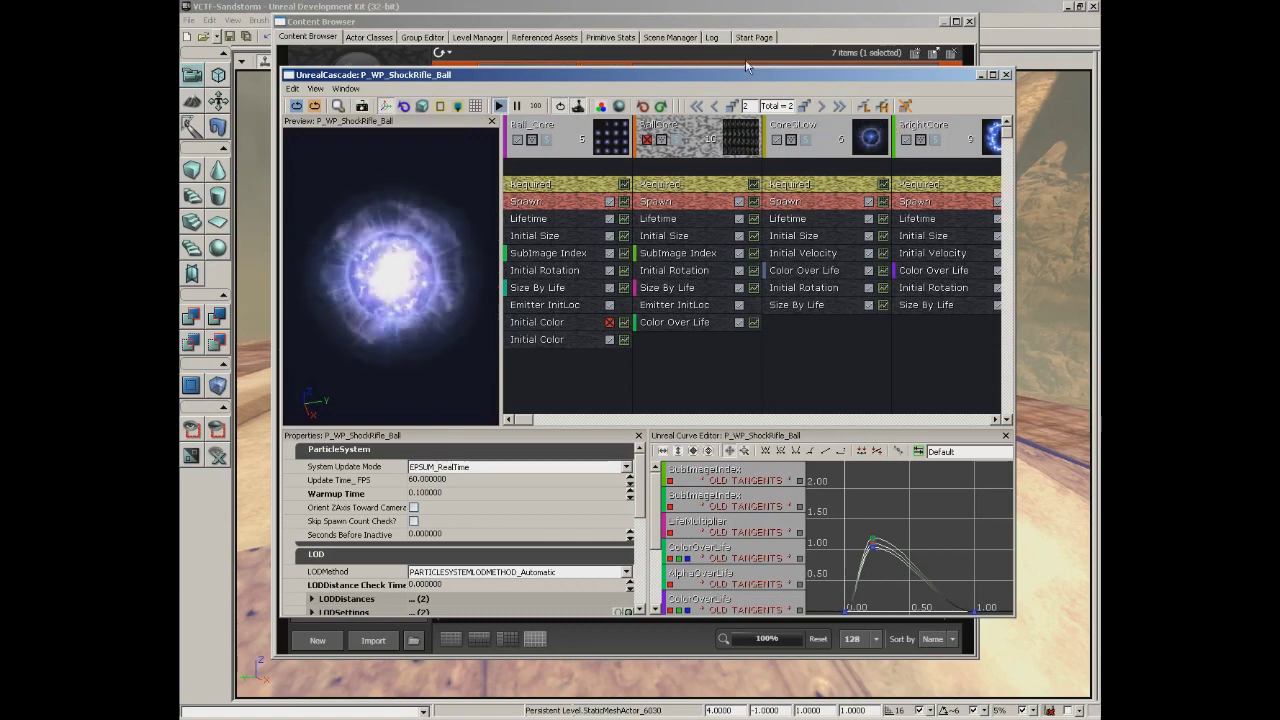
{"action": "left_click", "coordinate": [716, 107]}
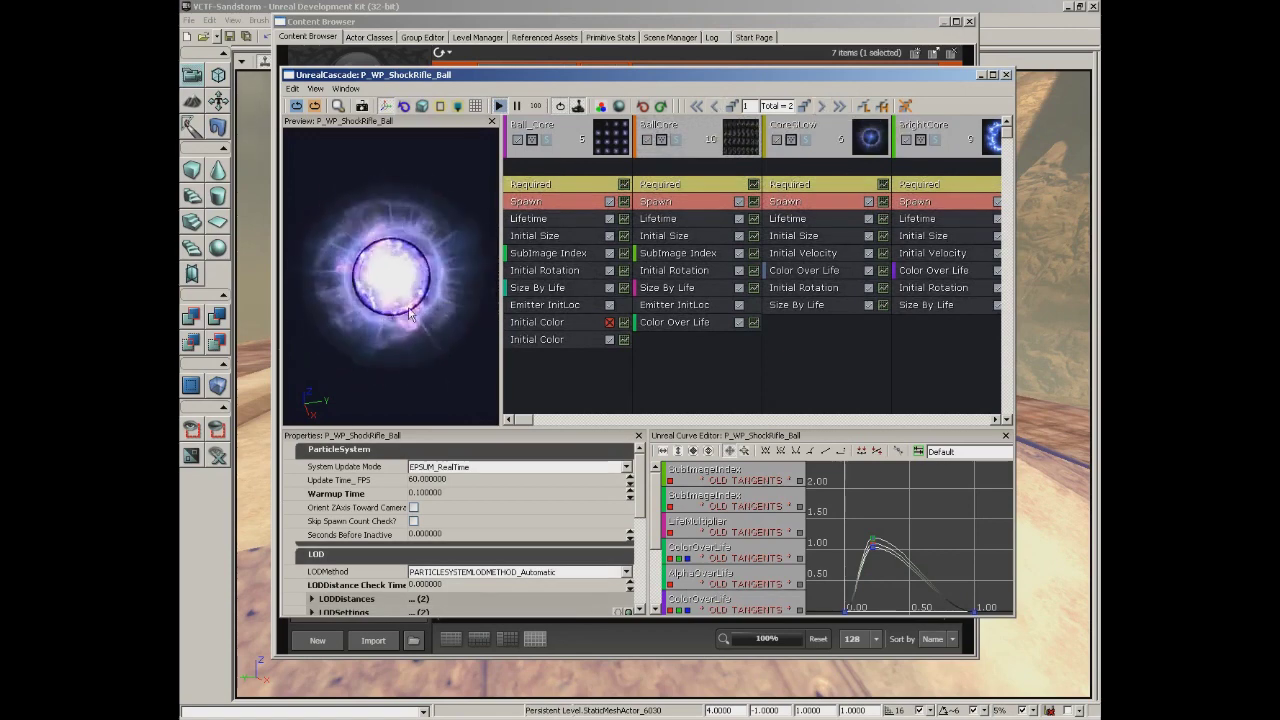
{"action": "left_click", "coordinate": [821, 106]}
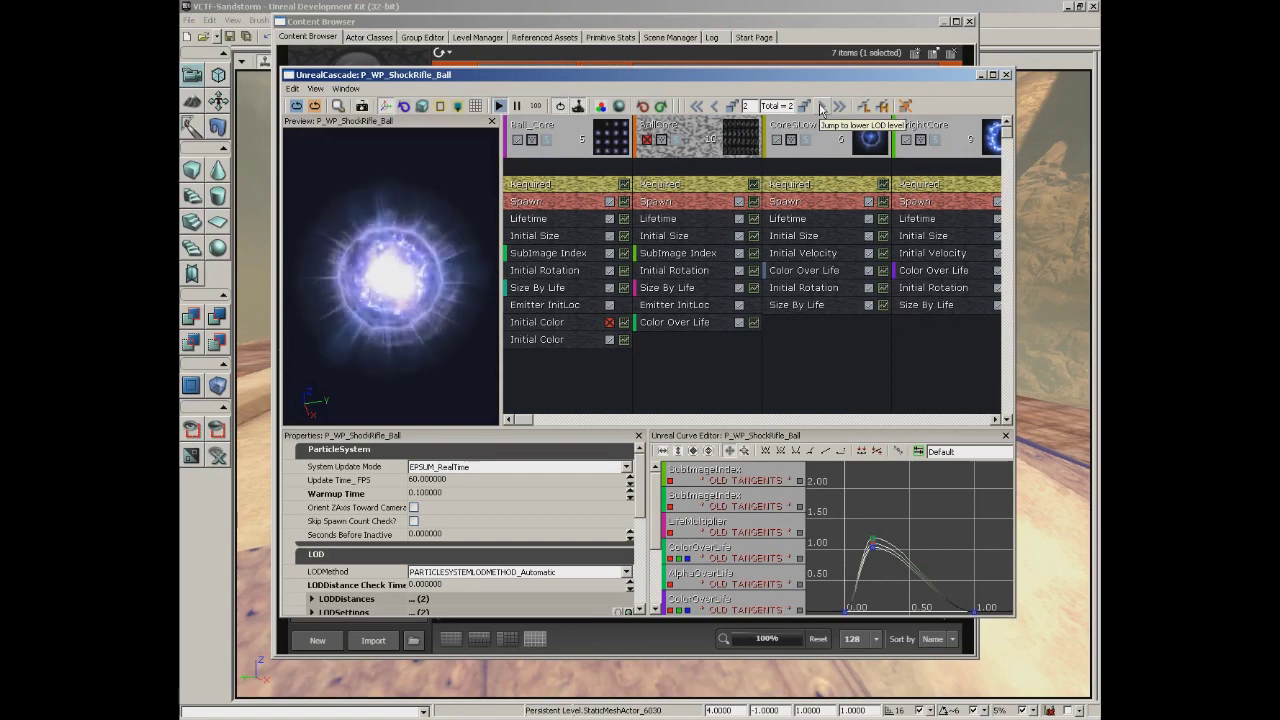
{"action": "left_click", "coordinate": [1006, 75]}
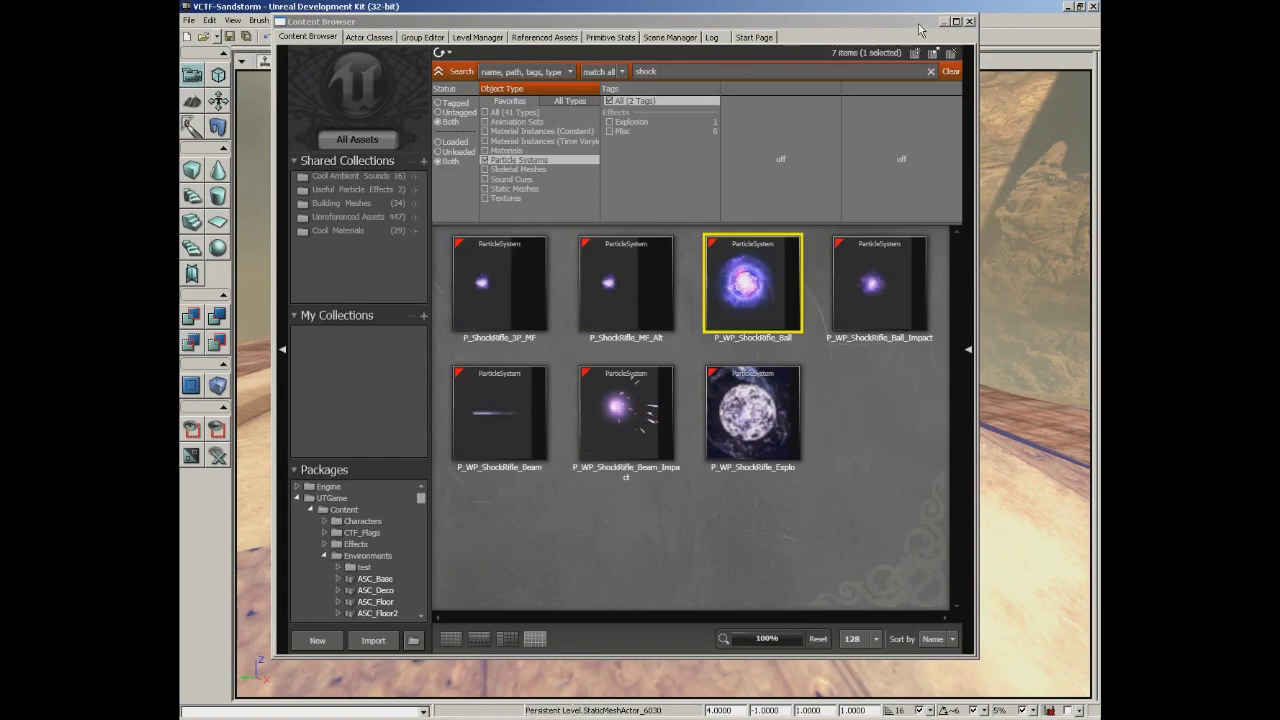
{"action": "left_click", "coordinate": [969, 22]}
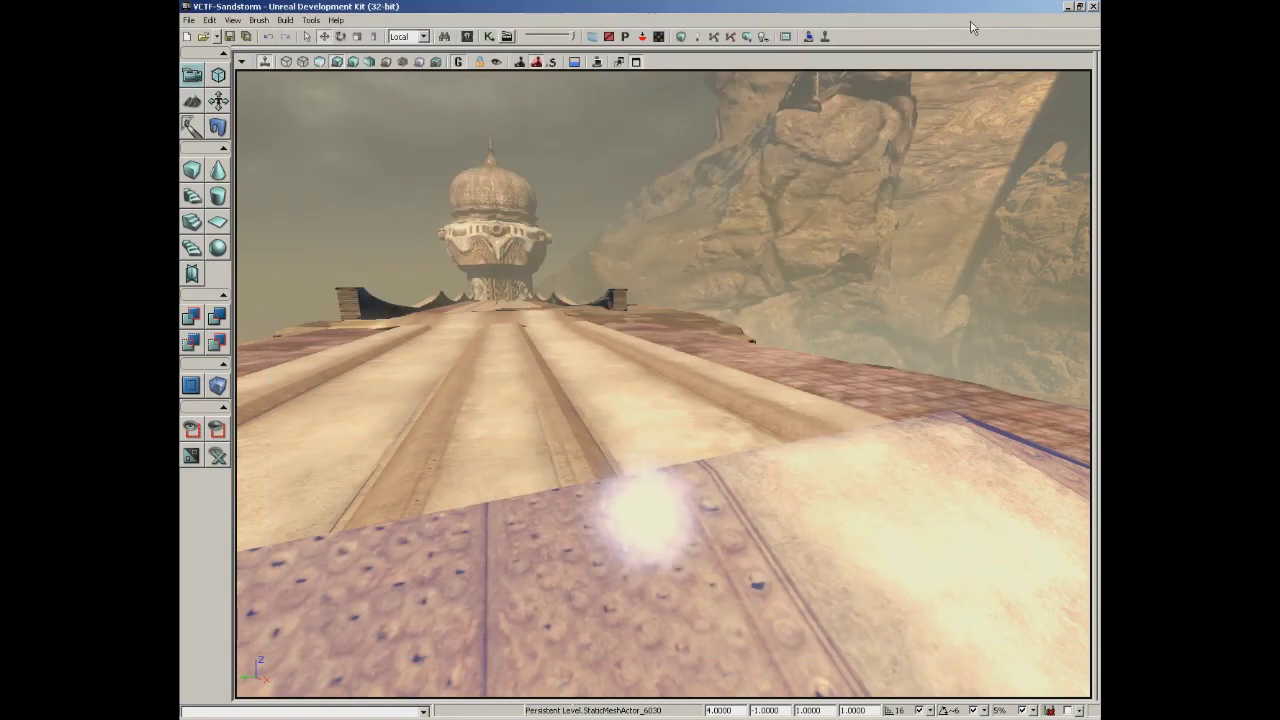
Examine the shock ball's LOD switching from near and far in the perspective viewport, and toggle distance LOD for particle systems.
{"action": "right_click_drag", "start_coordinate": [676, 250], "coordinate": [676, 330]}
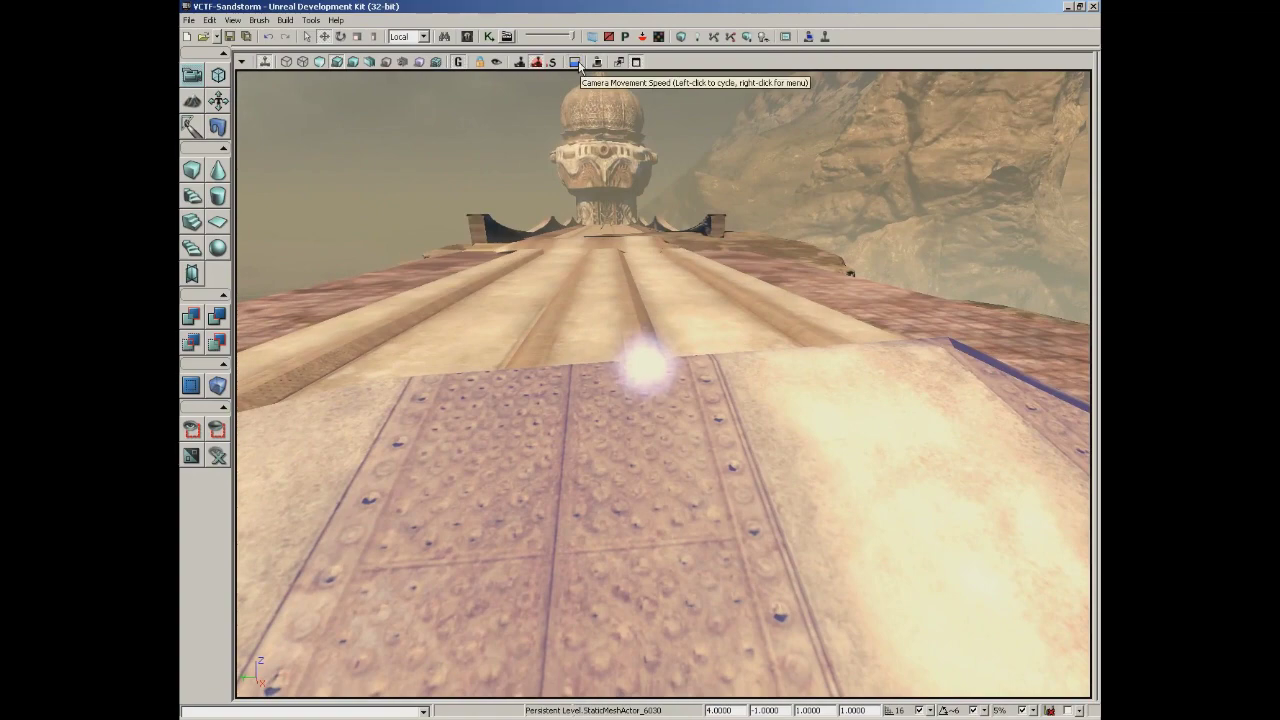
{"action": "right_click_drag", "start_coordinate": [675, 211], "coordinate": [675, 205]}
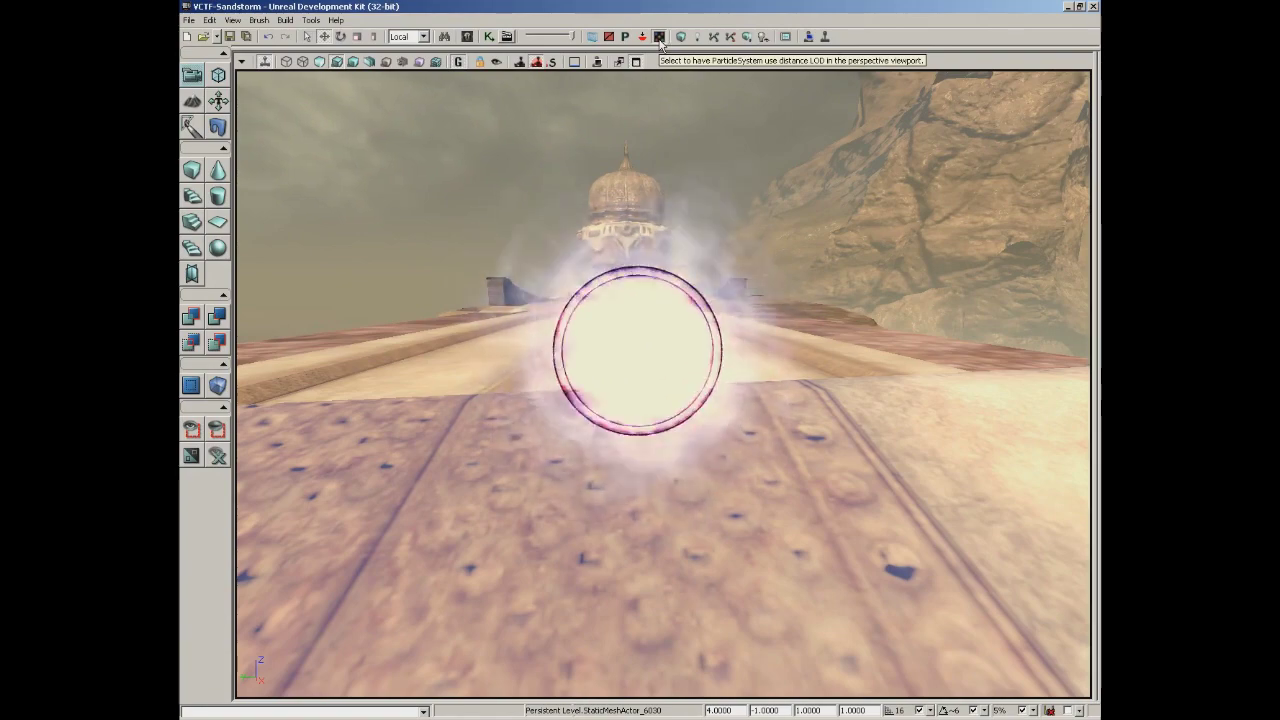
{"action": "mouse_move", "coordinate": [752, 226]}
{"action": "right_mouse_down"}
{"action": "mouse_move", "coordinate": [726, 196]}
{"action": "mouse_move", "coordinate": [733, 231]}
{"action": "right_mouse_up"}
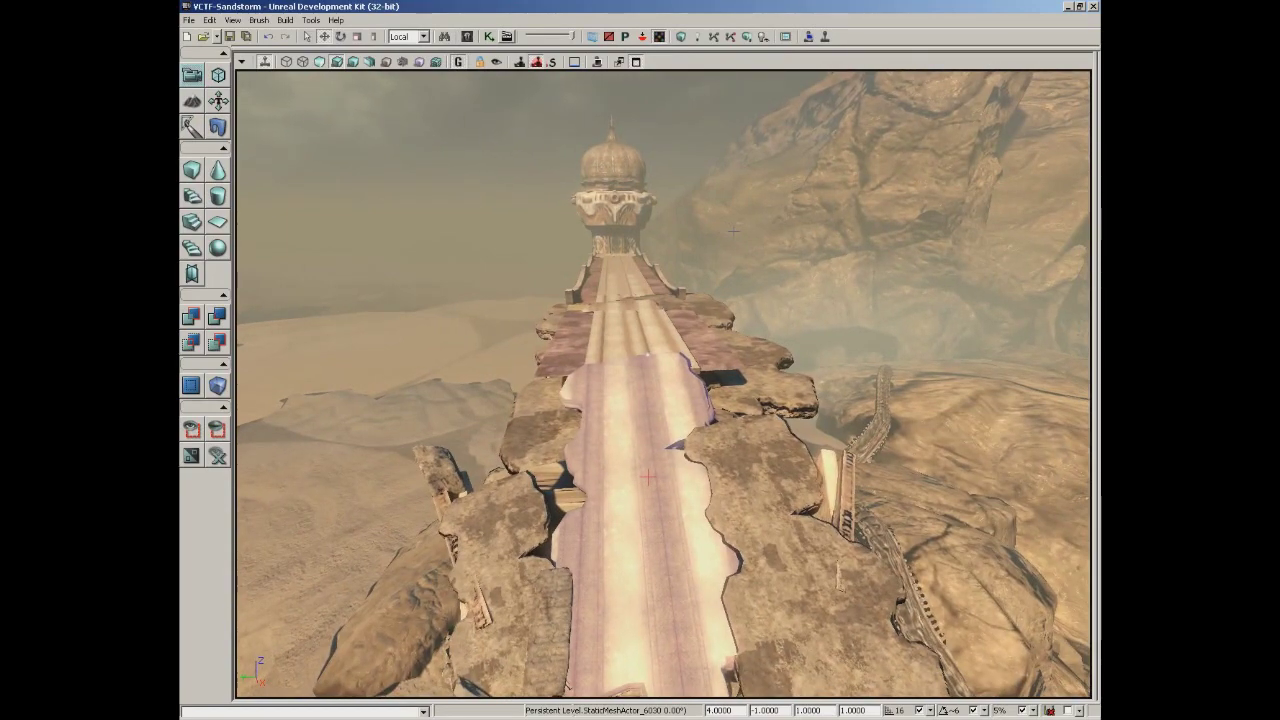
{"action": "right_click_drag", "start_coordinate": [733, 231], "coordinate": [722, 211]}
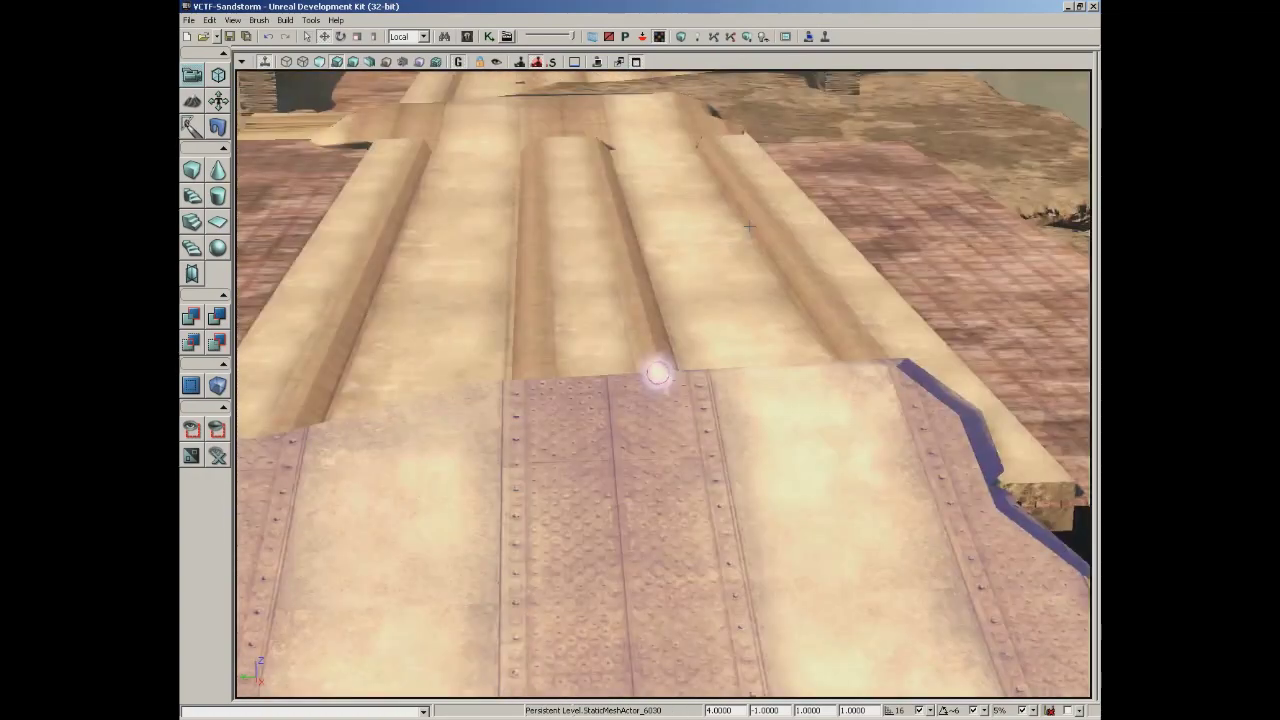
{"action": "right_click_drag", "start_coordinate": [722, 211], "coordinate": [749, 227]}
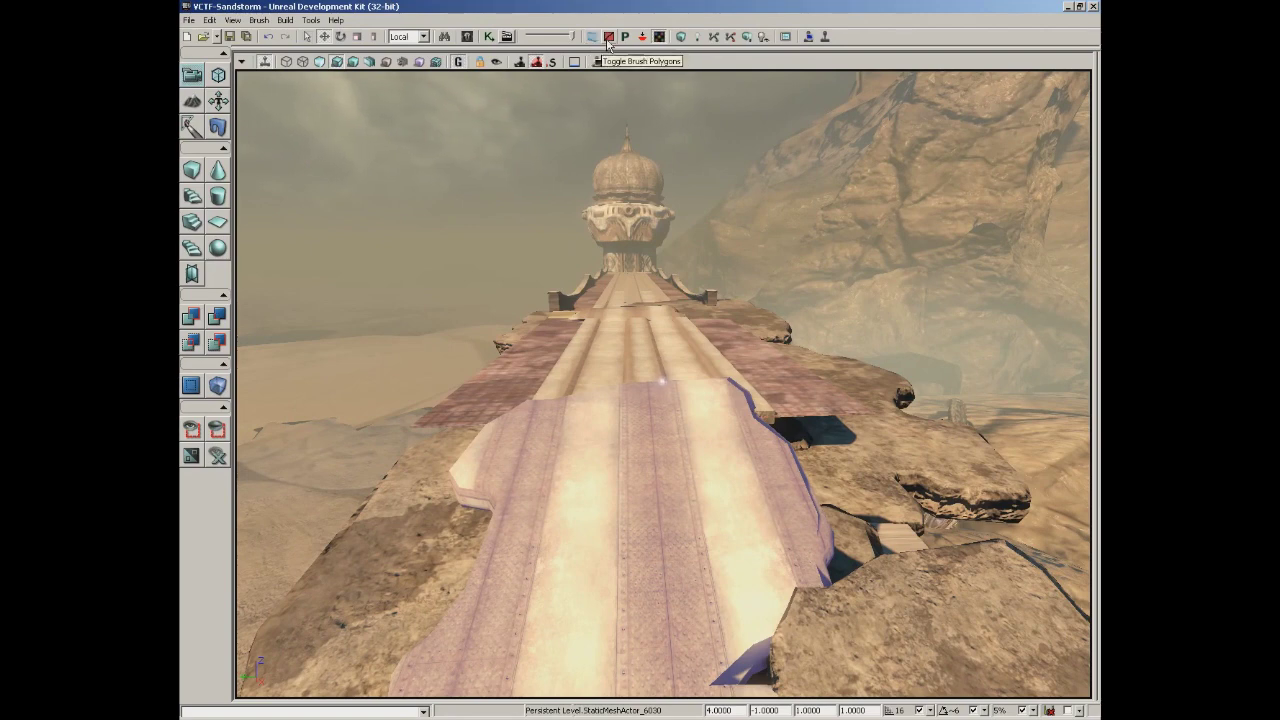
{"action": "left_click", "coordinate": [660, 37]}
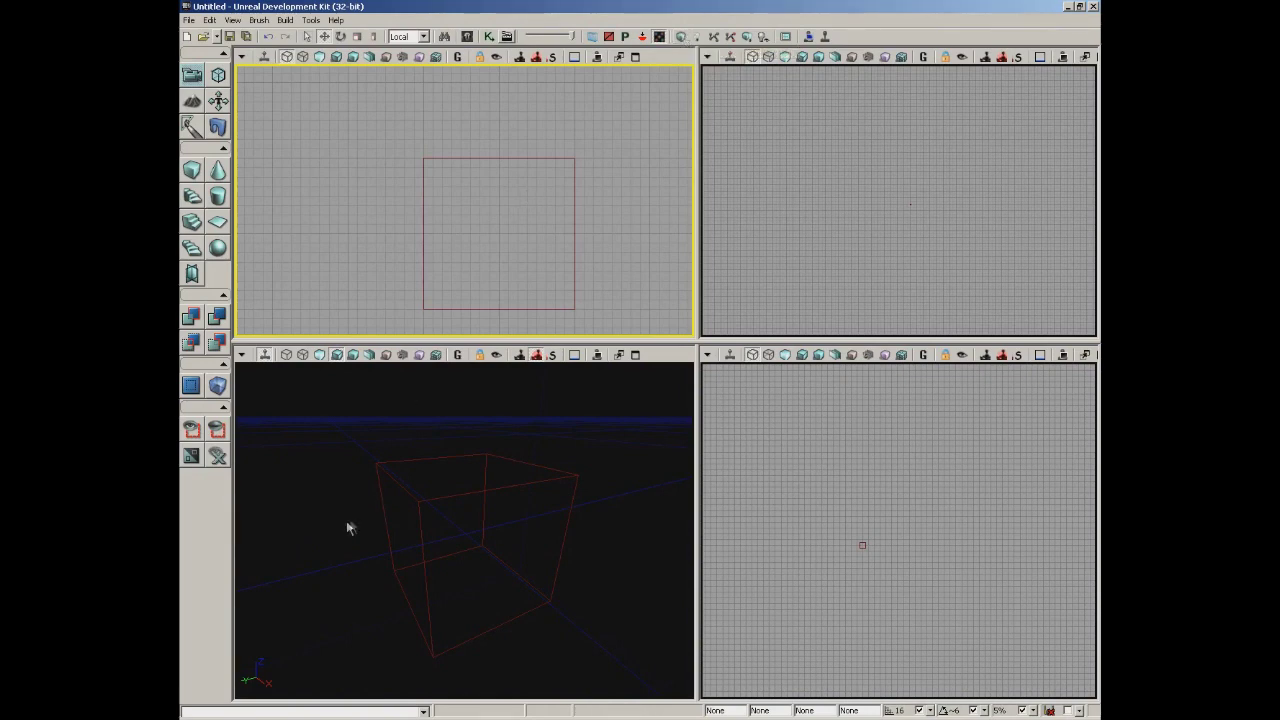
Add a CSG cube to the empty level from the builder brush, and move the builder brush aside in an unlit perspective view.
{"action": "left_click", "coordinate": [506, 489]}
{"action": "left_click_drag", "start_coordinate": [640, 503], "coordinate": [617, 534]}
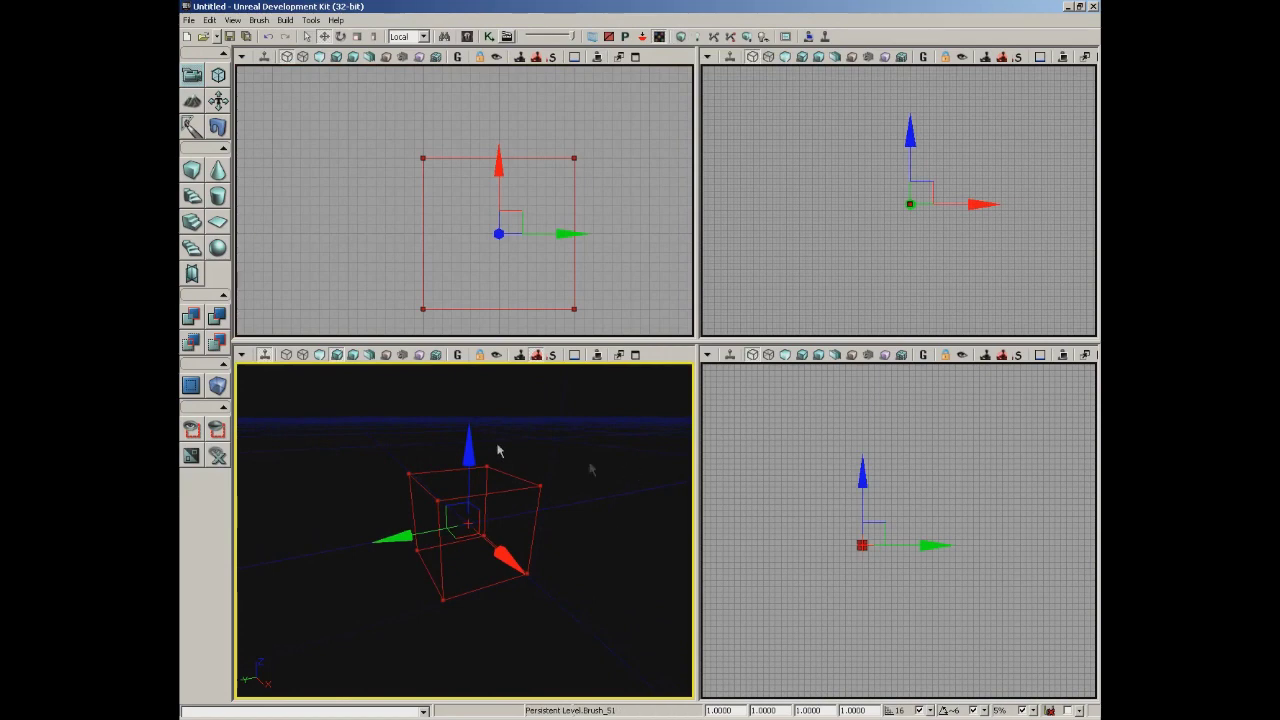
{"action": "left_click", "coordinate": [191, 317]}
{"action": "mouse_move", "coordinate": [392, 537]}
{"action": "left_mouse_down"}
{"action": "mouse_move", "coordinate": [300, 551]}
{"action": "mouse_move", "coordinate": [442, 481]}
{"action": "left_mouse_up"}
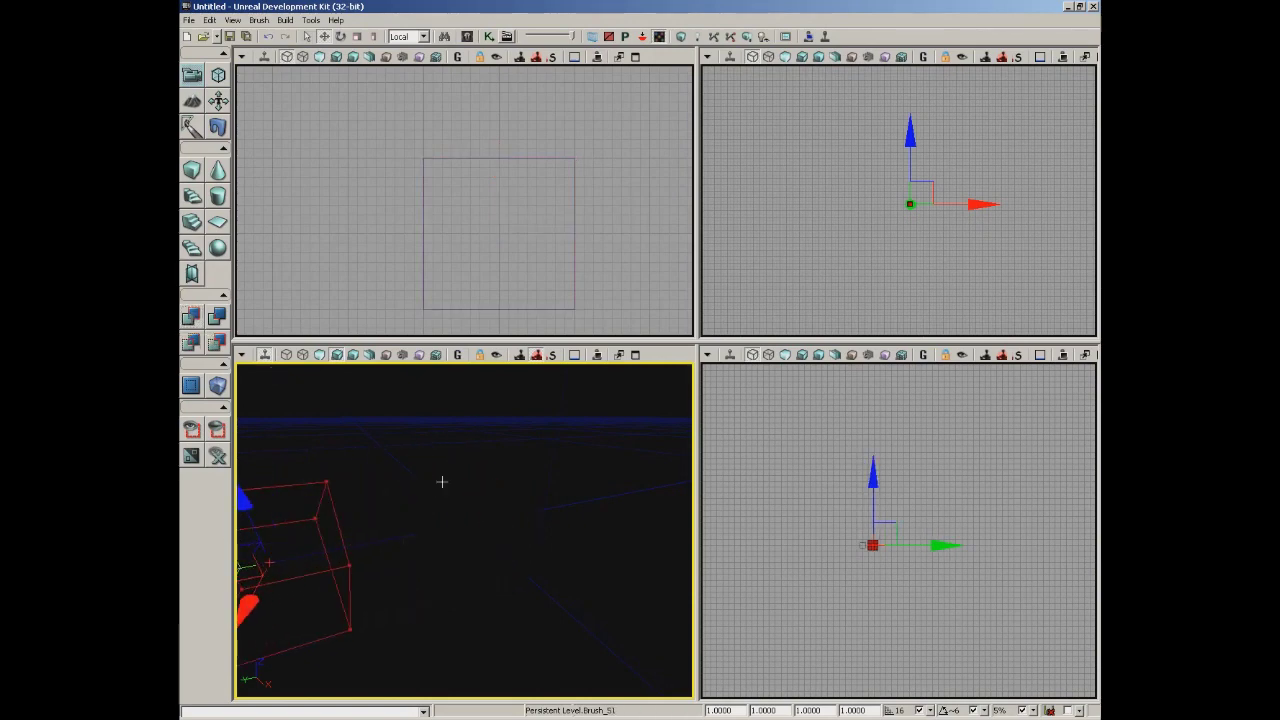
{"action": "left_click", "coordinate": [321, 355]}
{"action": "mouse_move", "coordinate": [429, 443]}
{"action": "left_mouse_down"}
{"action": "mouse_move", "coordinate": [397, 477]}
{"action": "mouse_move", "coordinate": [318, 511]}
{"action": "mouse_move", "coordinate": [235, 520]}
{"action": "mouse_move", "coordinate": [503, 385]}
{"action": "mouse_move", "coordinate": [531, 394]}
{"action": "mouse_move", "coordinate": [531, 366]}
{"action": "left_mouse_up"}
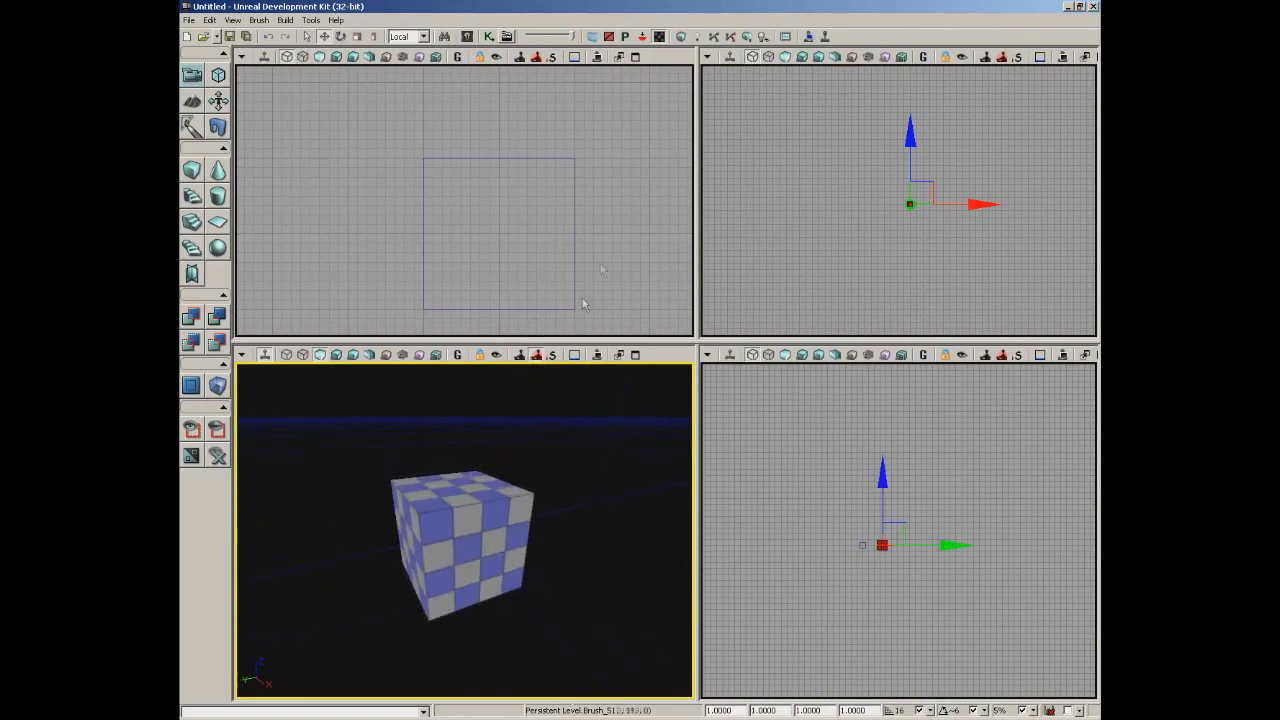
Move the additive cube brush away along the Y axis, rebuild the level's geometry, and dismiss the Map Check results.
{"action": "left_click", "coordinate": [575, 229]}
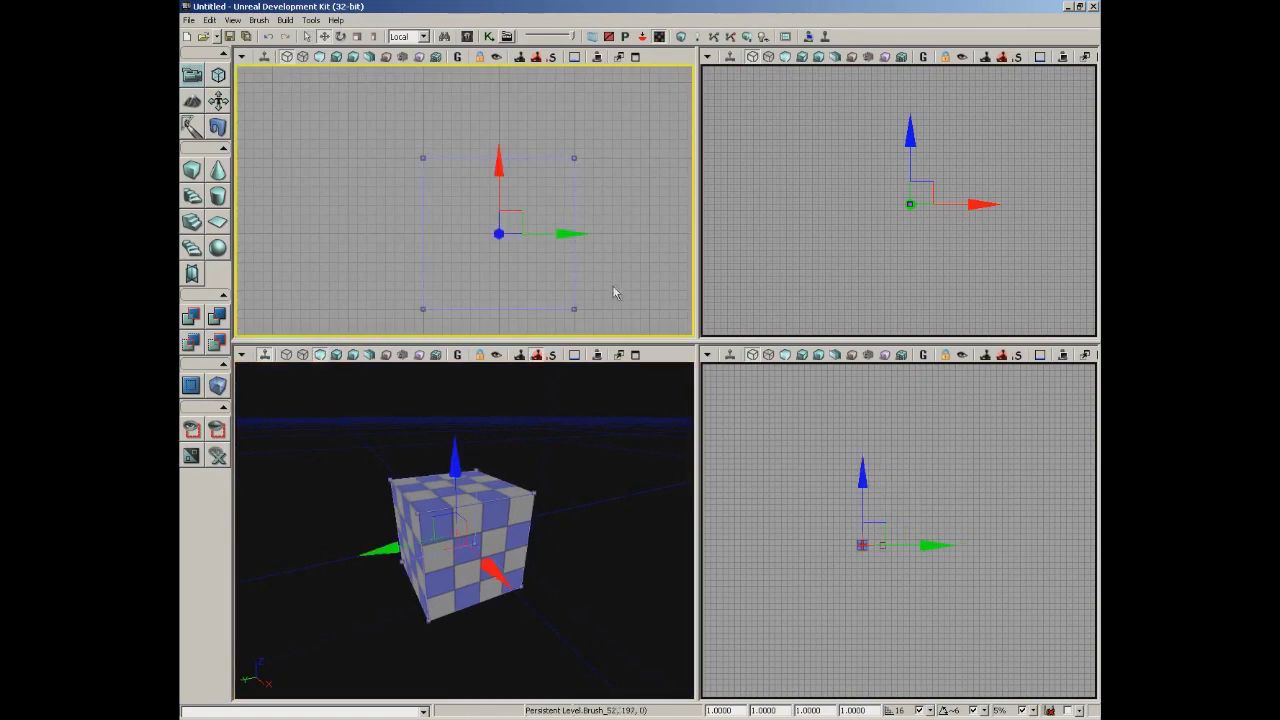
{"action": "mouse_move", "coordinate": [613, 289]}
{"action": "left_mouse_down"}
{"action": "mouse_move", "coordinate": [540, 315]}
{"action": "mouse_move", "coordinate": [603, 271]}
{"action": "left_mouse_up"}
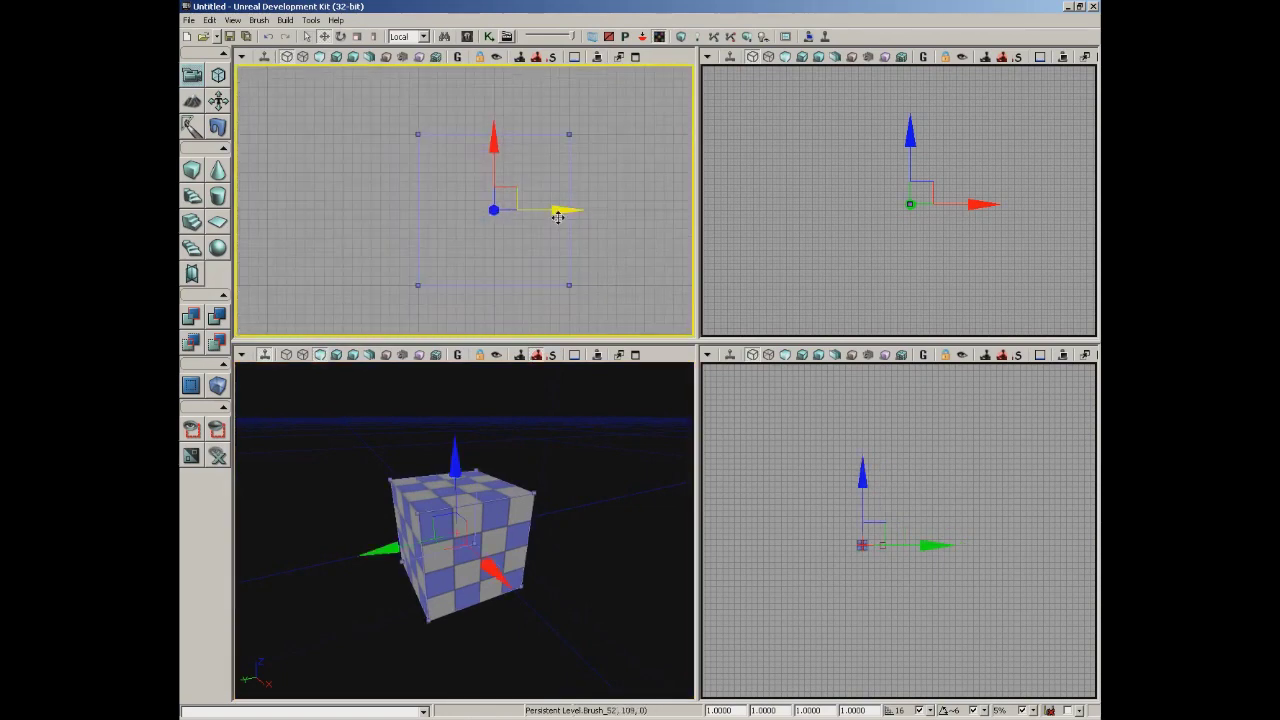
{"action": "mouse_move", "coordinate": [557, 209]}
{"action": "left_mouse_down"}
{"action": "mouse_move", "coordinate": [485, 229]}
{"action": "mouse_move", "coordinate": [349, 229]}
{"action": "left_mouse_up"}
{"action": "left_click_drag", "start_coordinate": [363, 583], "coordinate": [505, 595]}
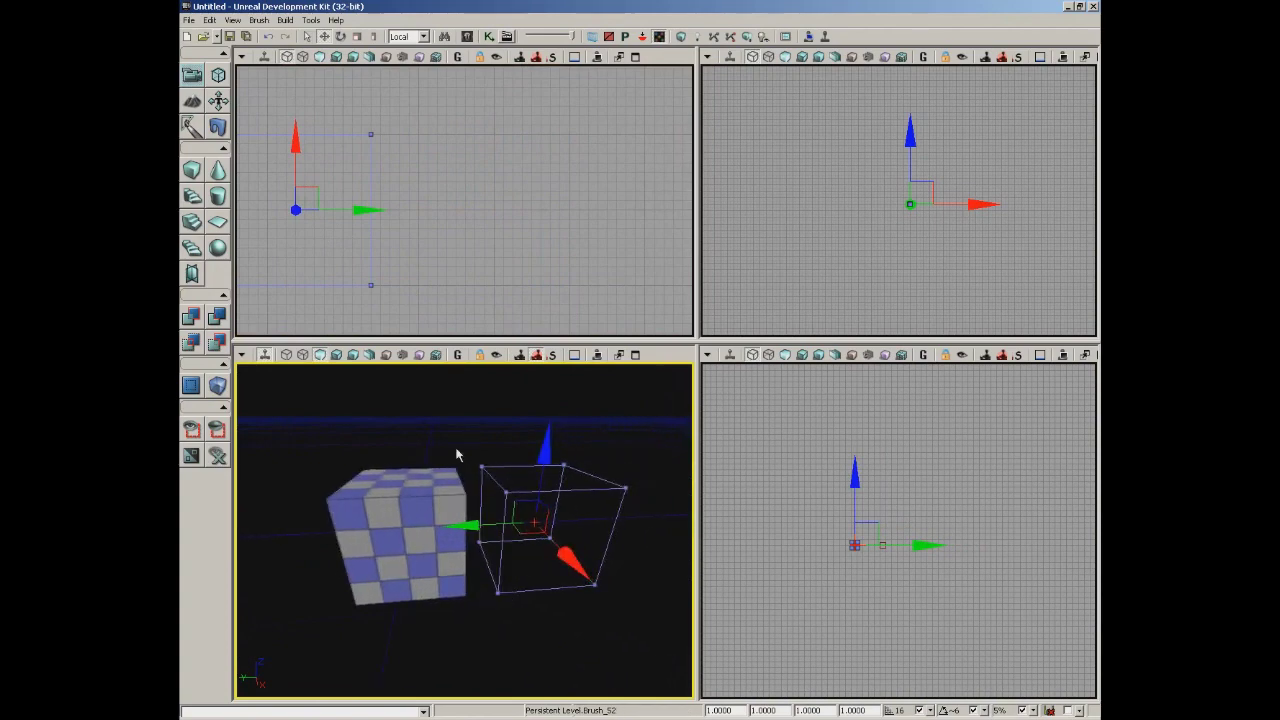
{"action": "left_click", "coordinate": [681, 37]}
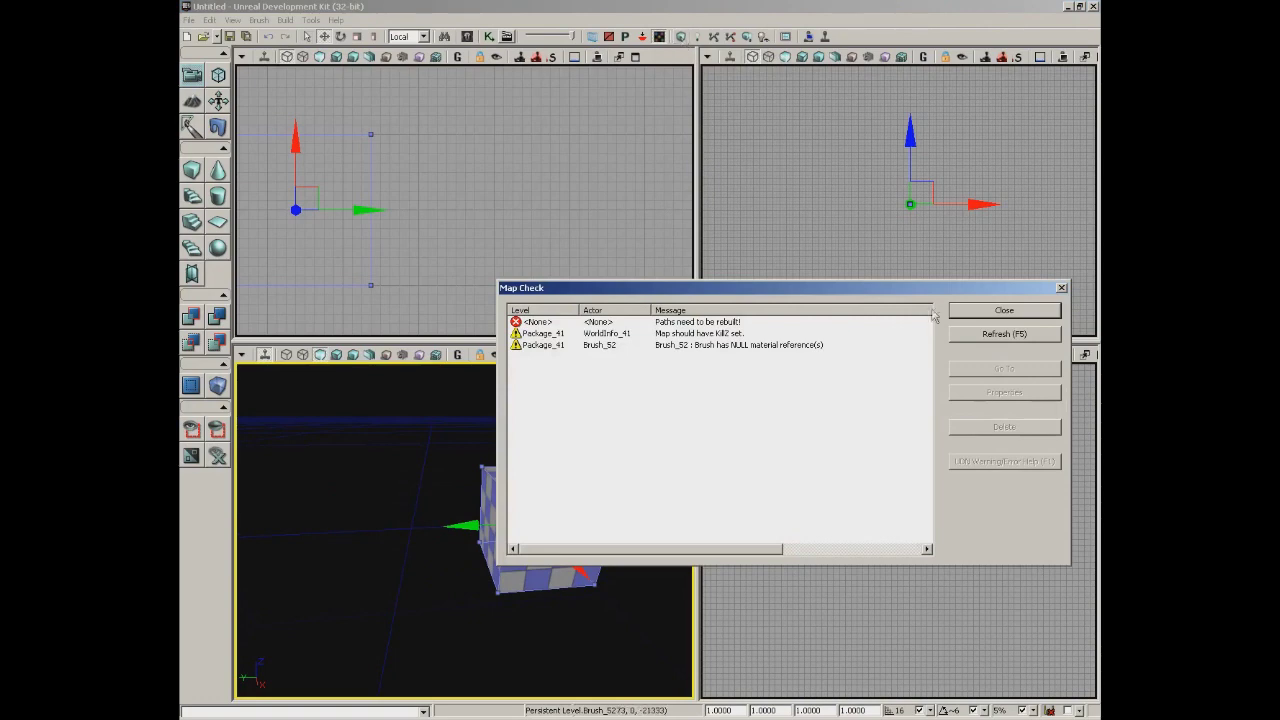
{"action": "left_click", "coordinate": [1061, 287]}
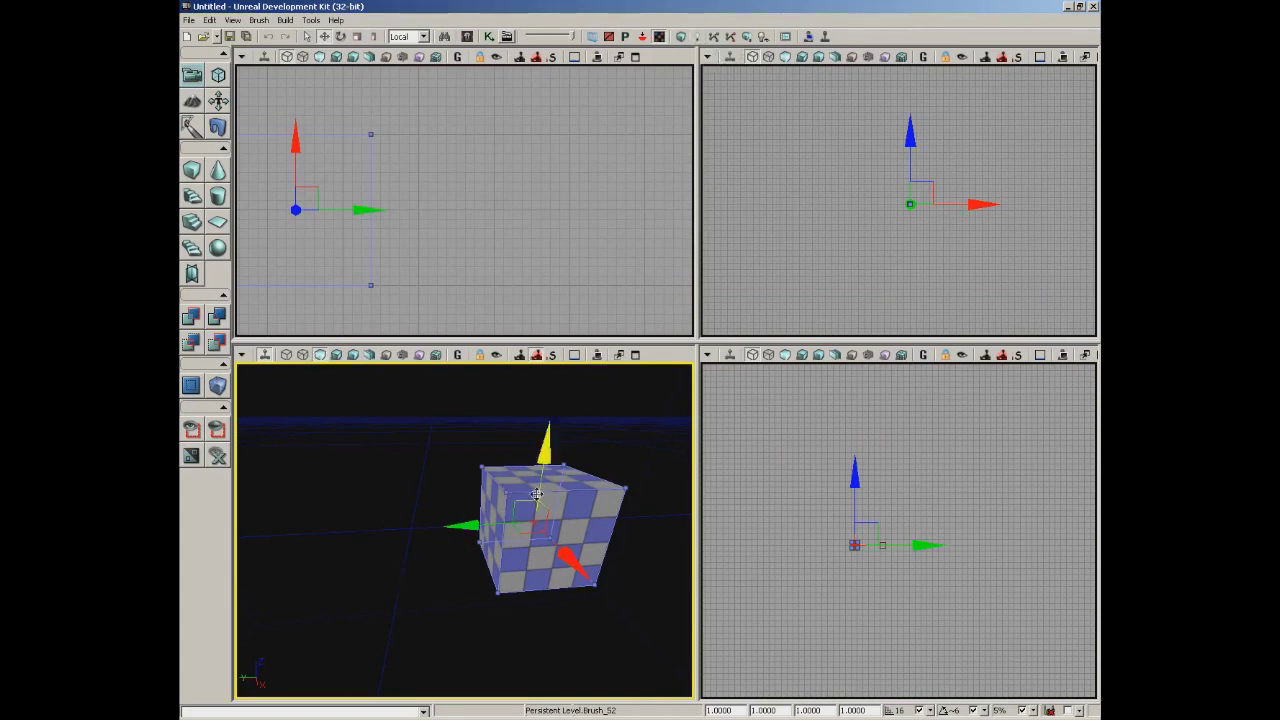
Remove the additive cube brush and its geometry from the level, keeping only the builder brush.
{"action": "key", "text": "Escape"}
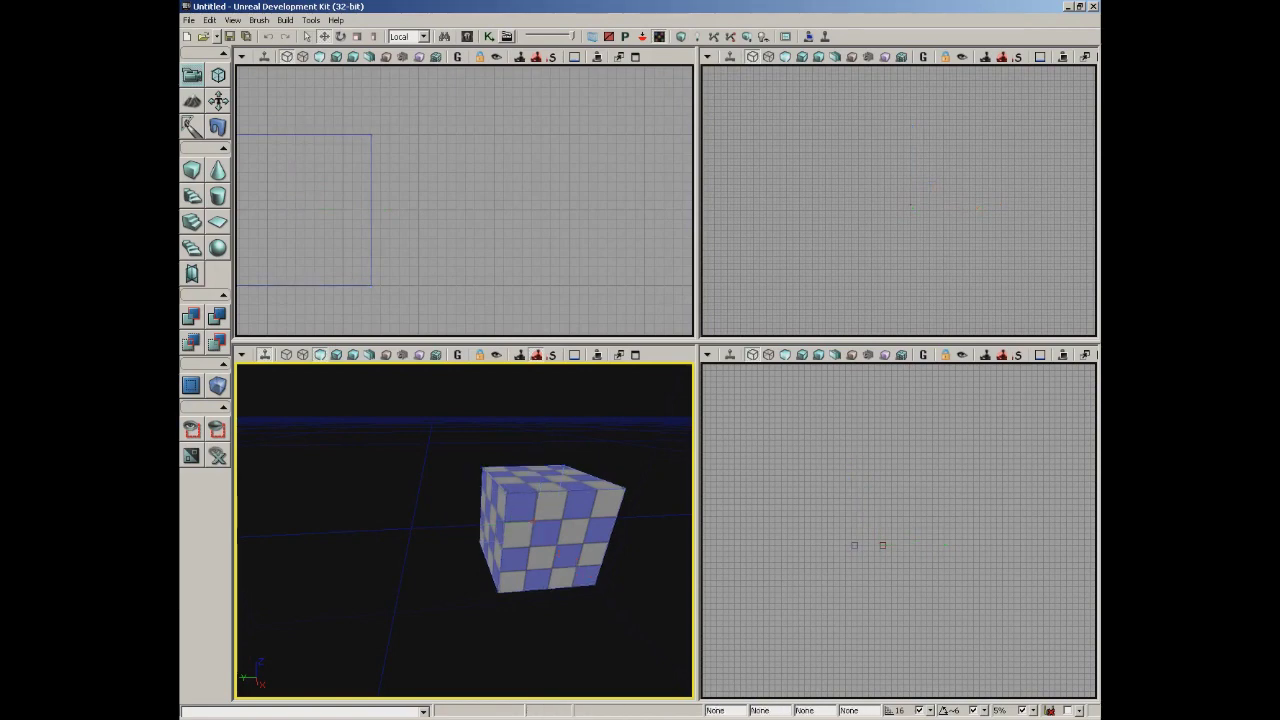
{"action": "left_click", "coordinate": [366, 257]}
{"action": "key", "text": "Escape"}
{"action": "left_click_drag", "start_coordinate": [528, 434], "coordinate": [514, 423]}
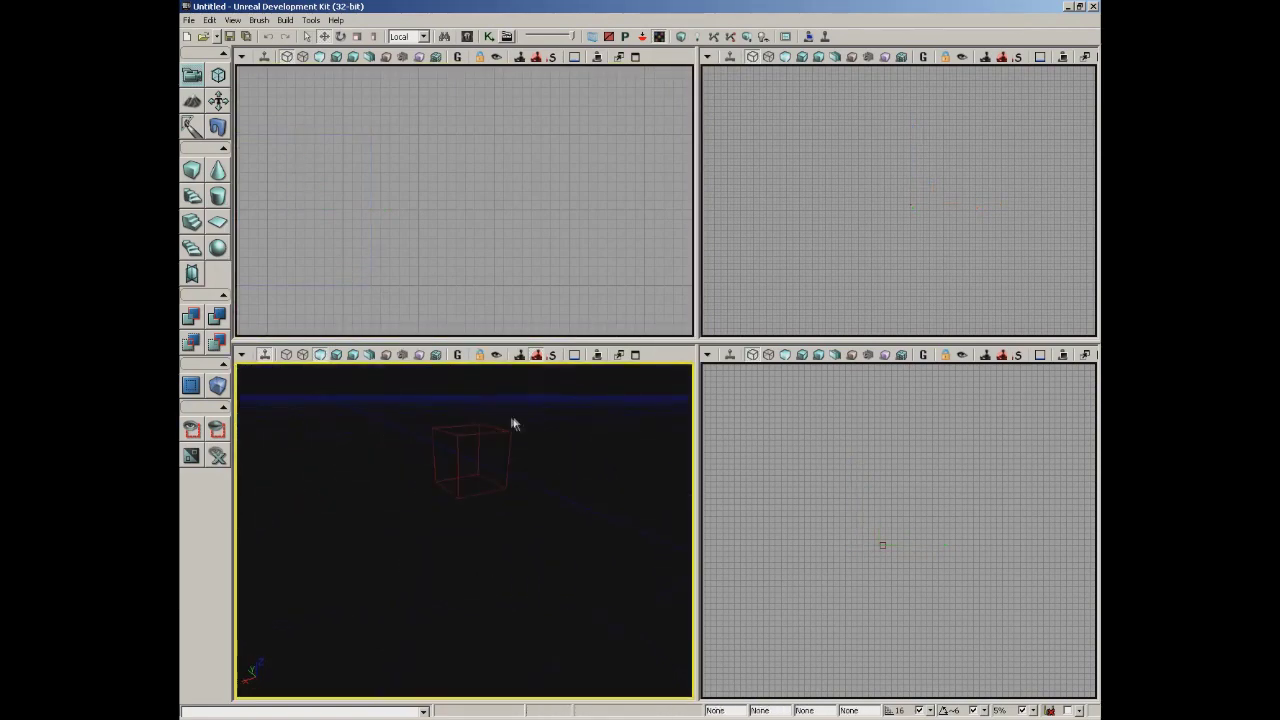
Rebuild the builder brush as a cube with X 1024, Y 1024 and Z 32, and add it to the level as CSG.
{"action": "left_click", "coordinate": [467, 451]}
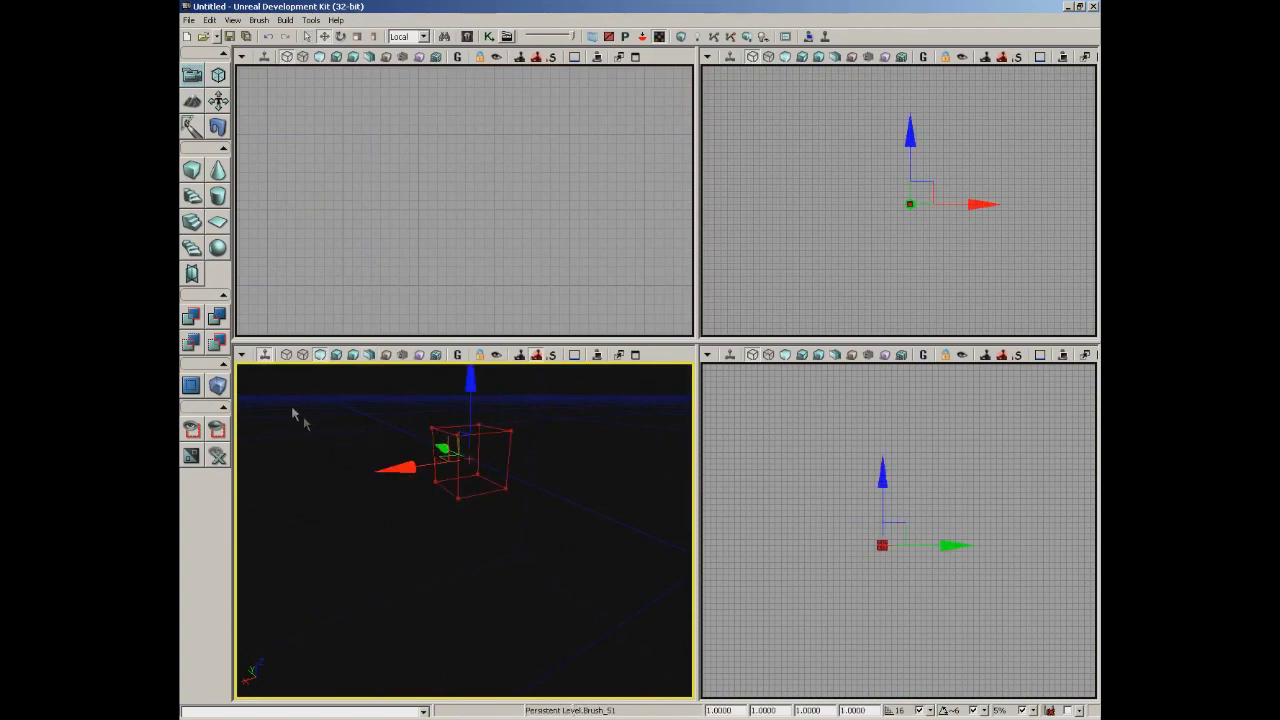
{"action": "right_click", "coordinate": [194, 173]}
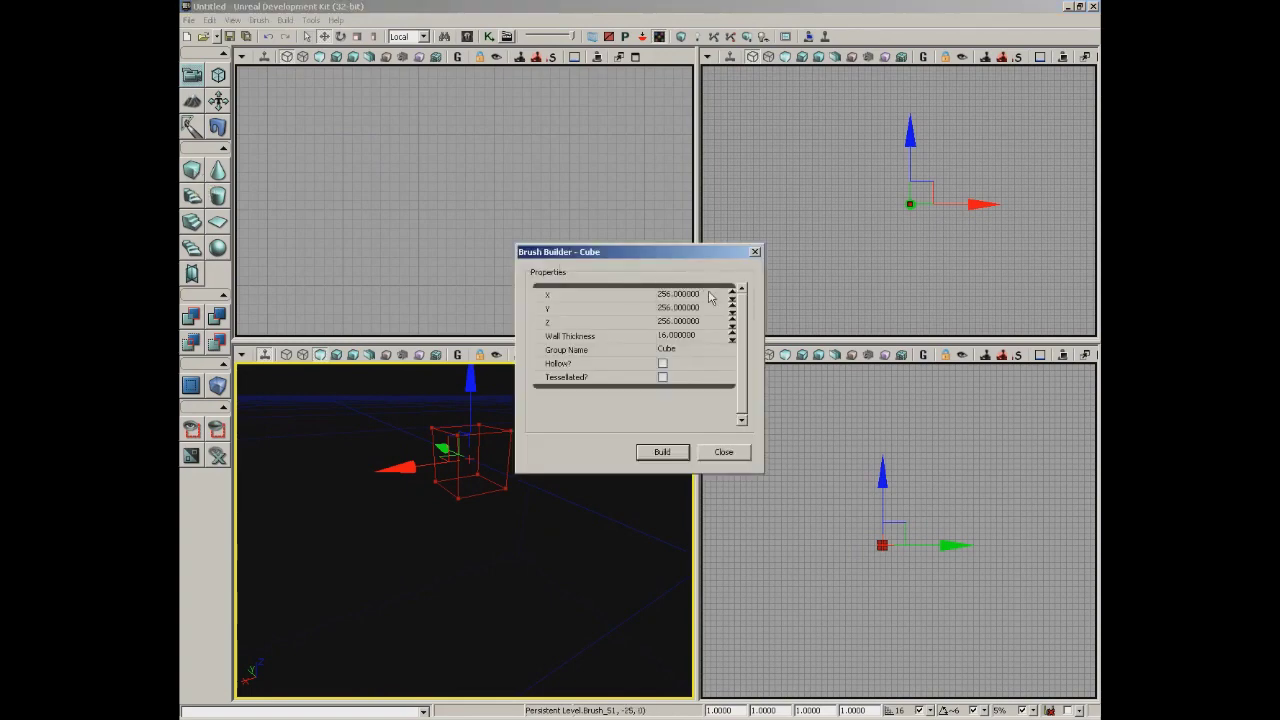
{"action": "left_click", "coordinate": [692, 294]}
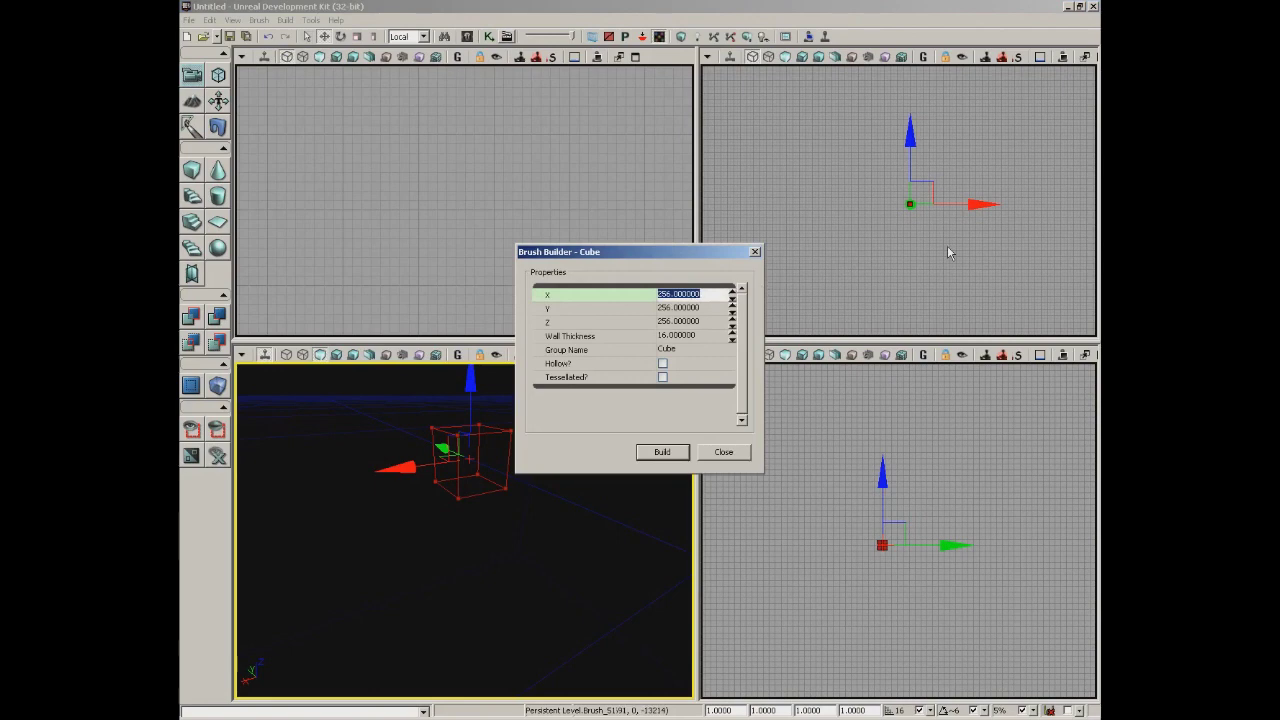
{"action": "type", "text": "1024"}
{"action": "key", "text": "Tab"}
{"action": "type", "text": "1024"}
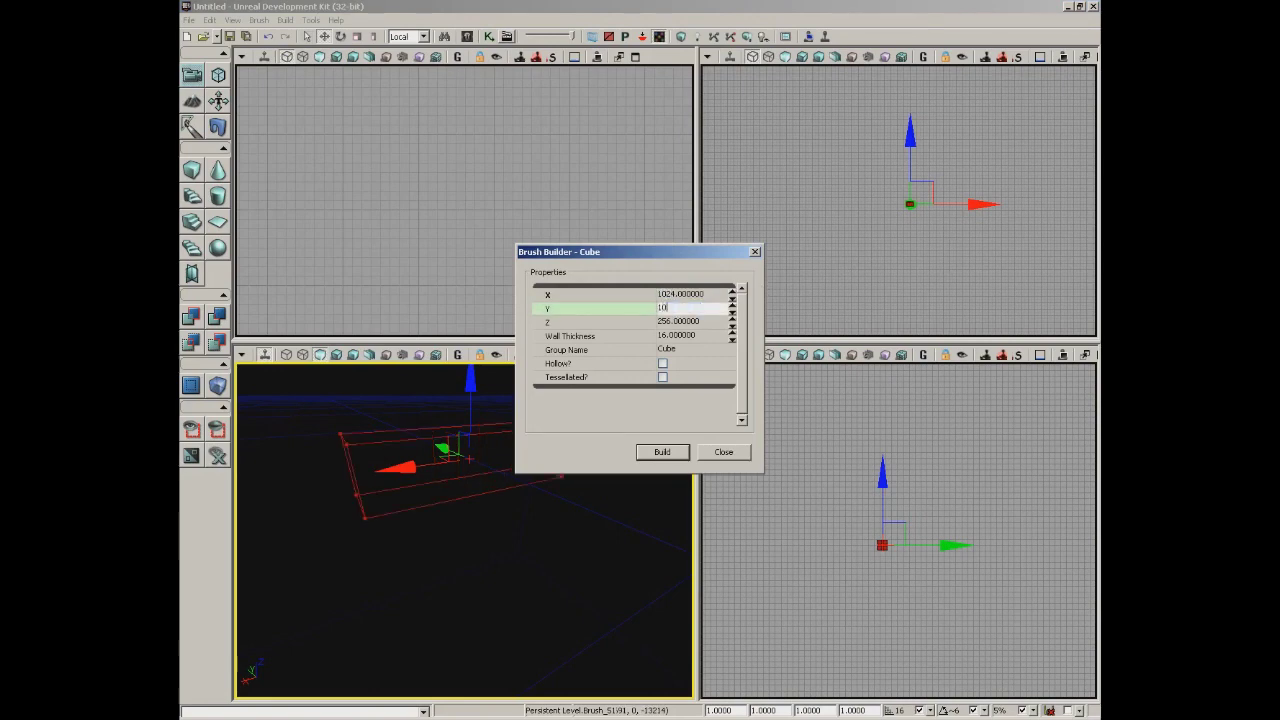
{"action": "key", "text": "Tab"}
{"action": "type", "text": "3"}
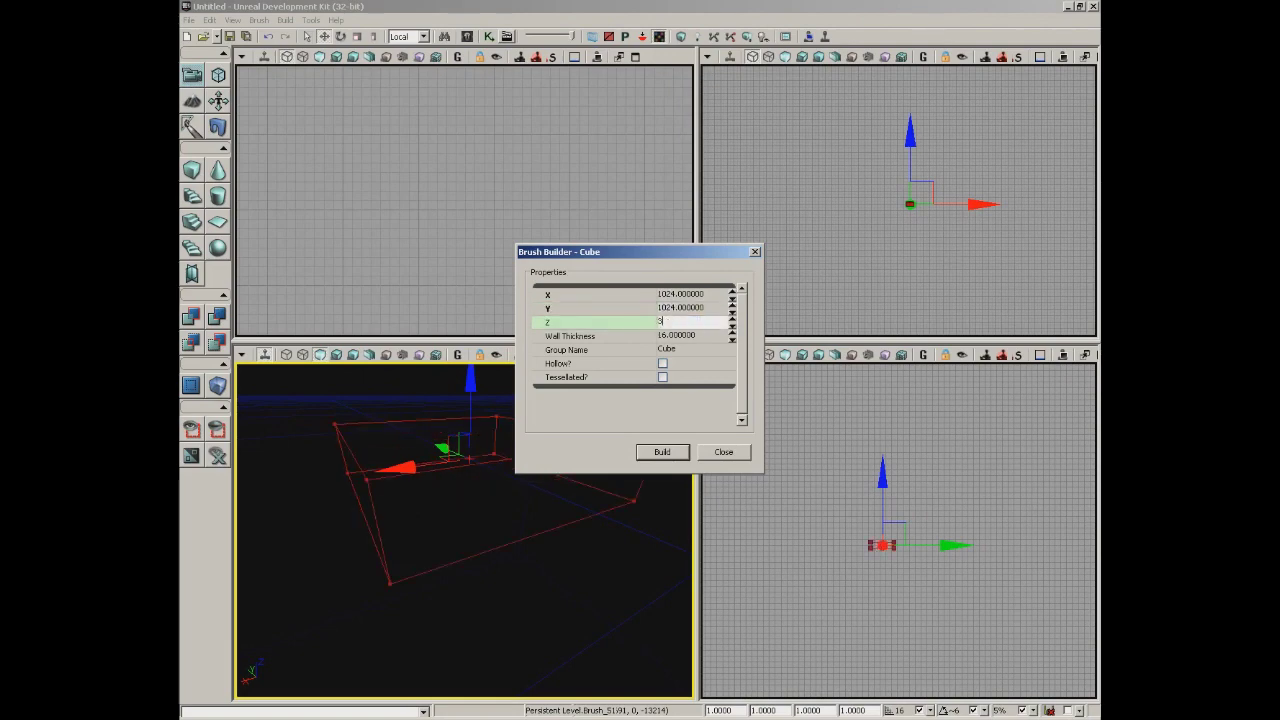
{"action": "type", "text": "2"}
{"action": "left_click", "coordinate": [684, 458]}
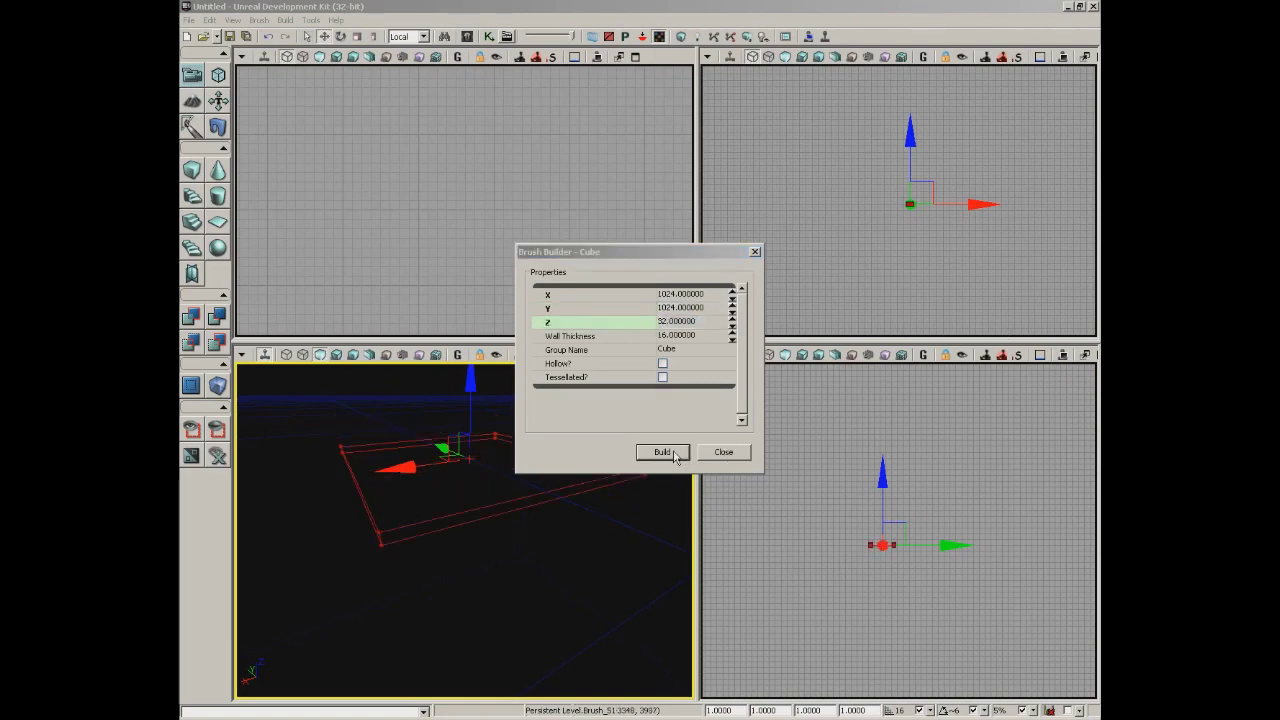
{"action": "left_click", "coordinate": [725, 453]}
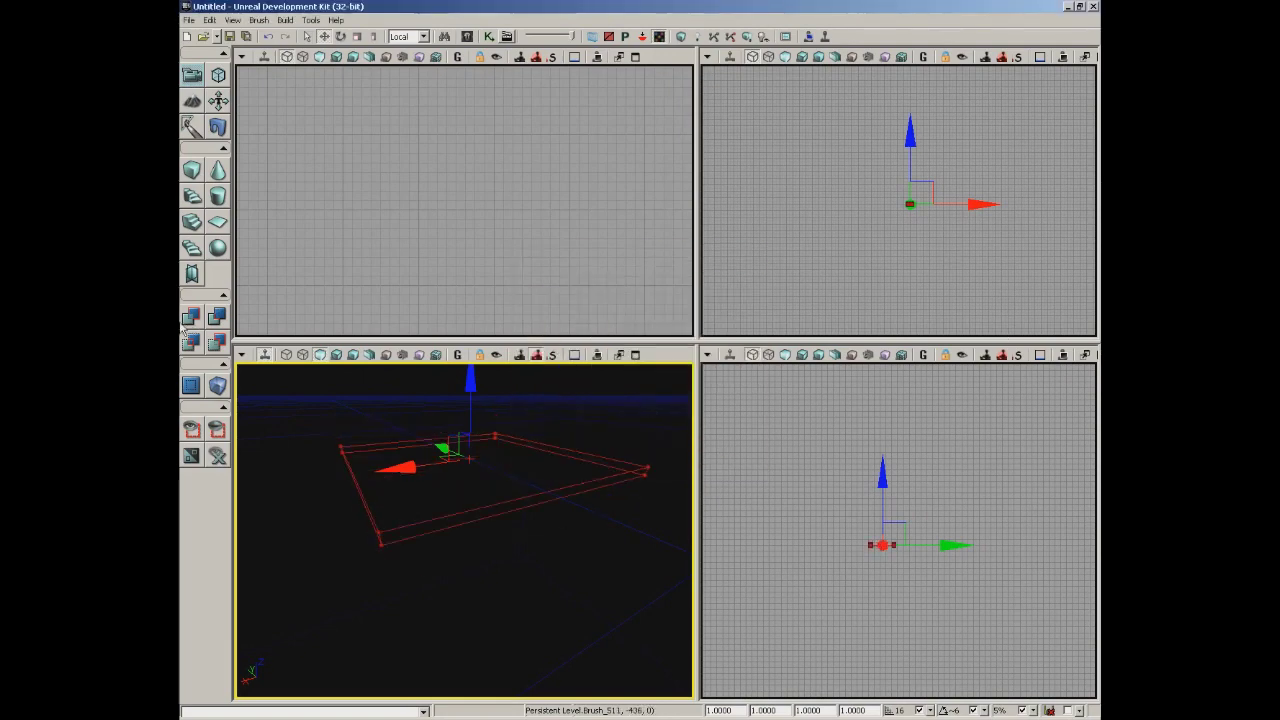
{"action": "left_click", "coordinate": [188, 318]}
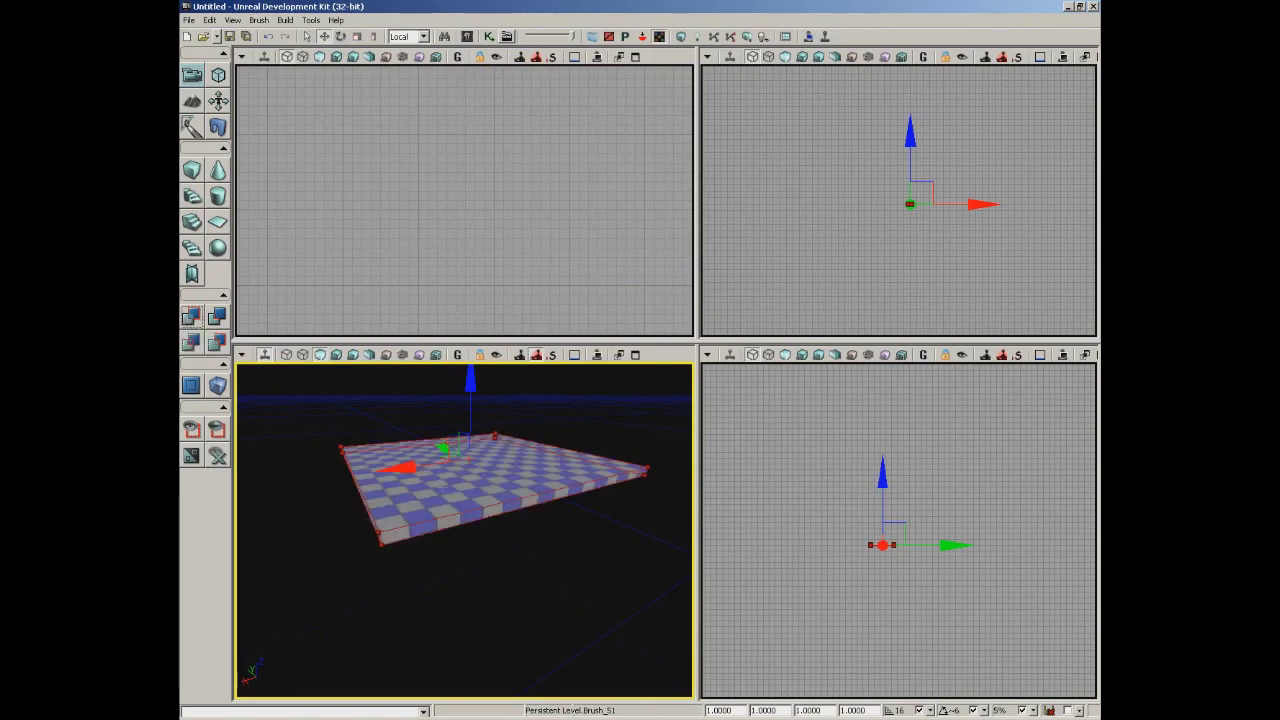
Add a point light on the flat checkered slab, raise it about 237 units, and show the perspective view lit.
{"action": "scroll", "coordinate": [518, 366], "scroll_direction": "up", "scroll_amount": 5}
{"action": "scroll", "coordinate": [518, 366], "scroll_direction": "up", "scroll_amount": 4}
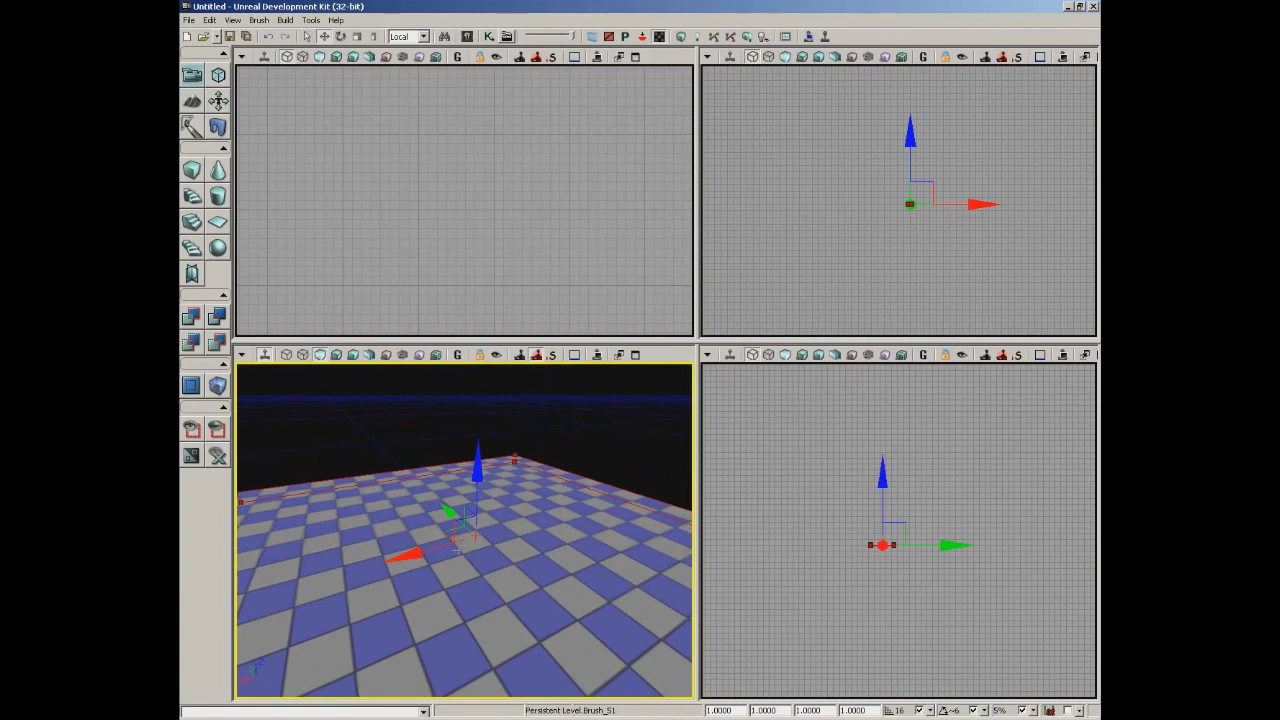
{"action": "left_click", "coordinate": [457, 542]}
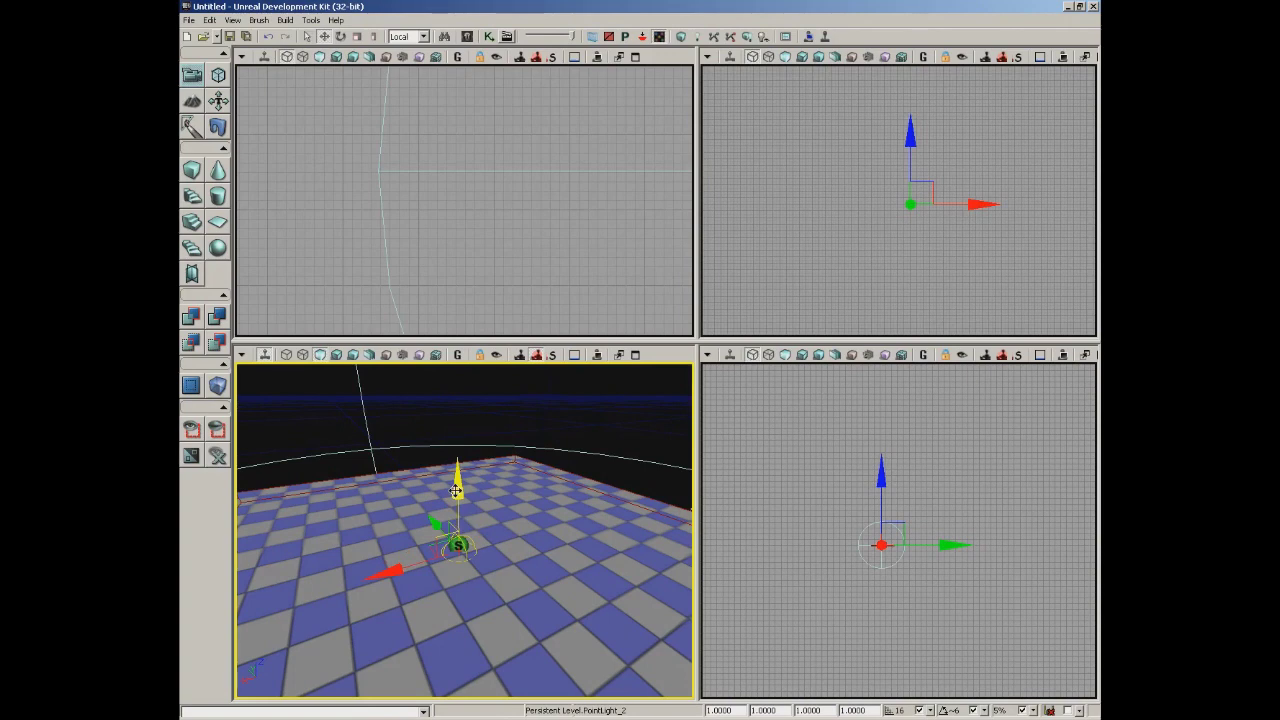
{"action": "left_click", "coordinate": [338, 356]}
{"action": "left_click_drag", "start_coordinate": [460, 483], "coordinate": [459, 370]}
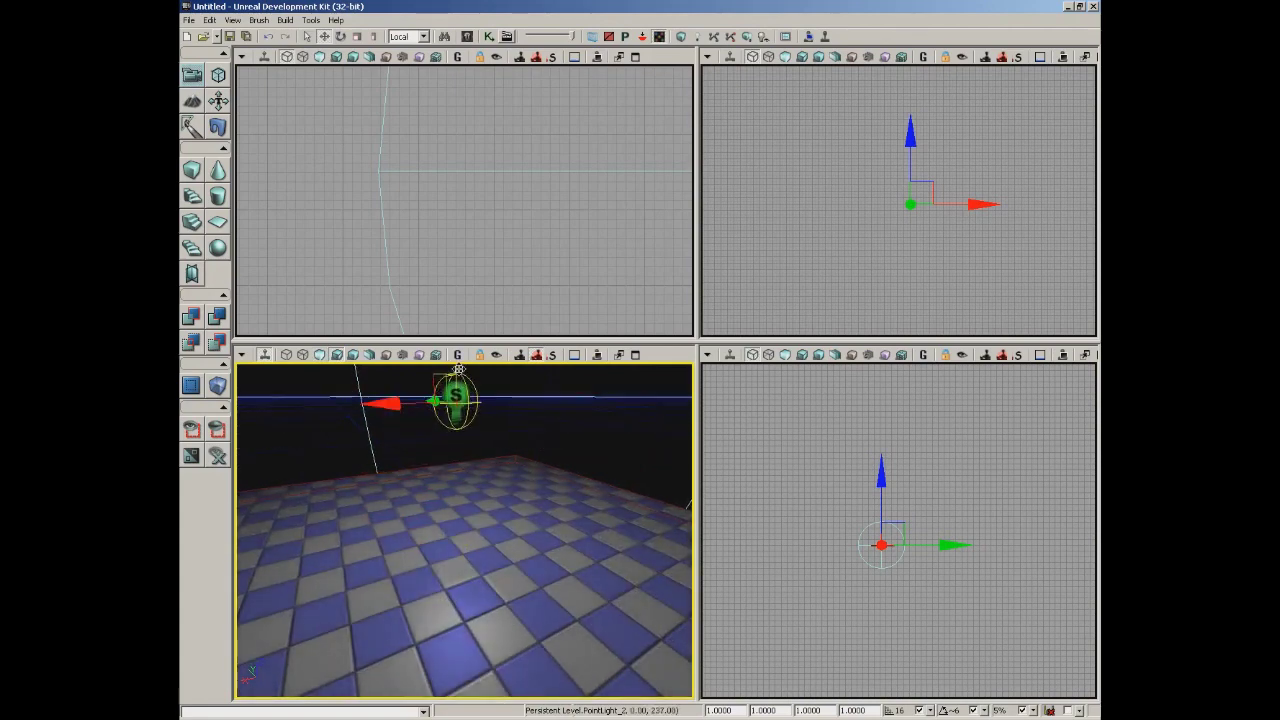
{"action": "mouse_move", "coordinate": [540, 480]}
{"action": "left_mouse_down"}
{"action": "mouse_move", "coordinate": [546, 565]}
{"action": "mouse_move", "coordinate": [527, 493]}
{"action": "left_mouse_up"}
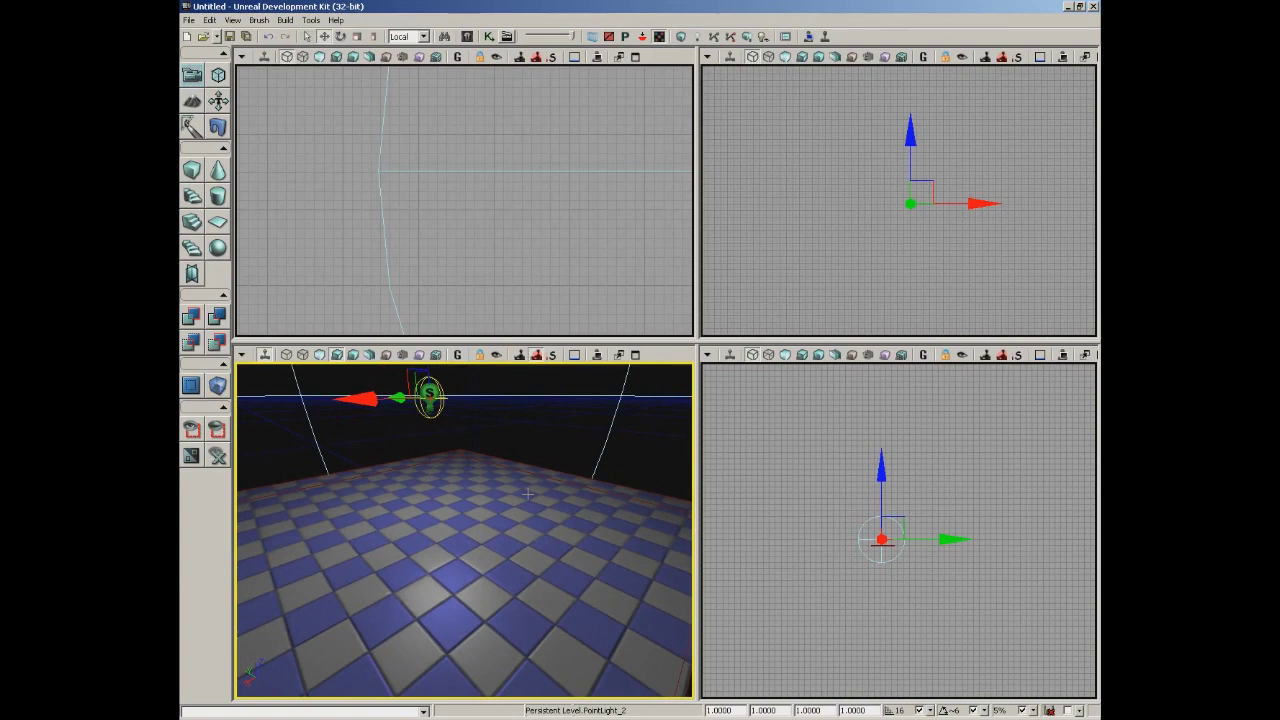
Play the level from a spot on the slab, fire a few shots to check the lighting, and exit the game.
{"action": "right_click", "coordinate": [455, 477]}
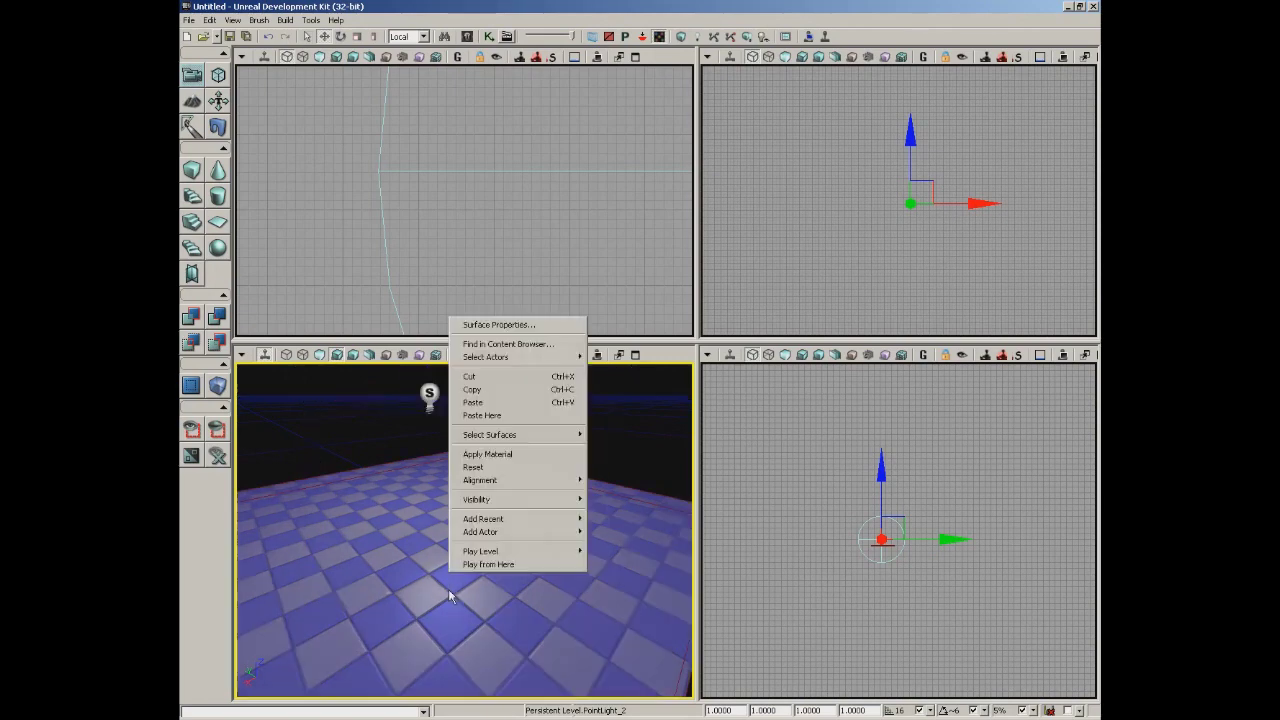
{"action": "left_click", "coordinate": [503, 566]}
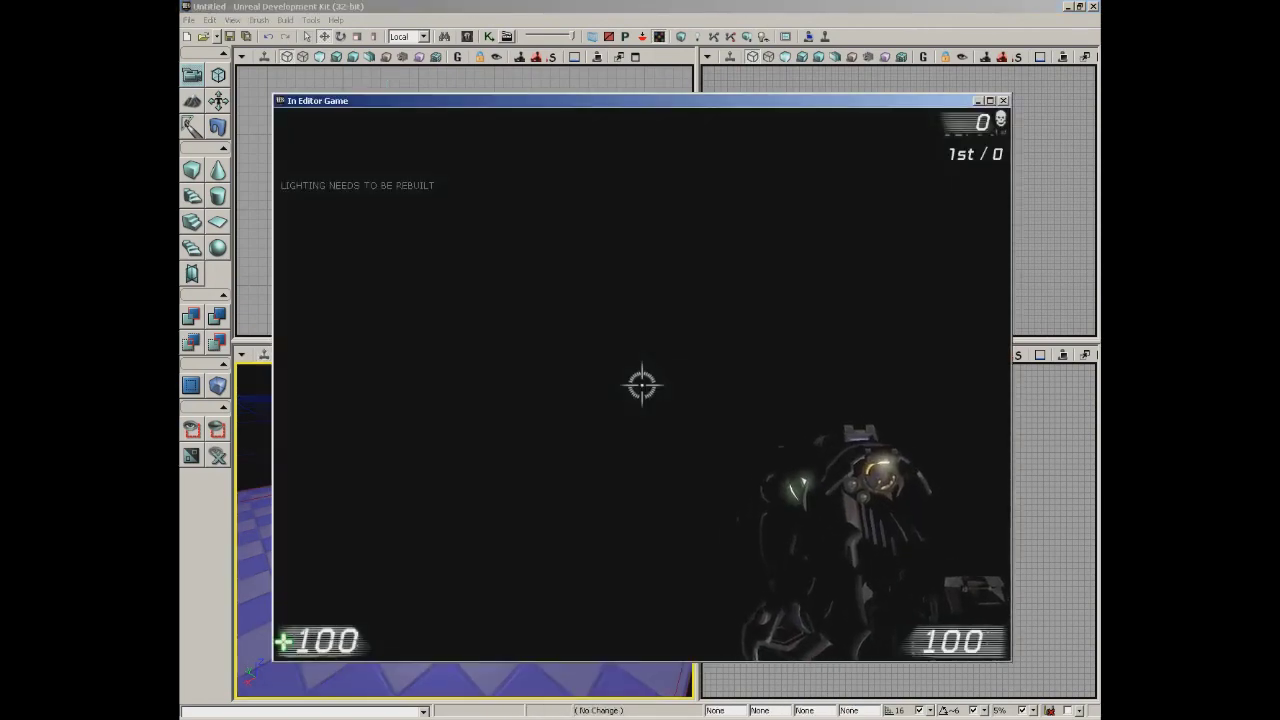
{"action": "left_click", "coordinate": [641, 385]}
{"action": "left_click", "coordinate": [641, 385]}
{"action": "left_click", "coordinate": [641, 385]}
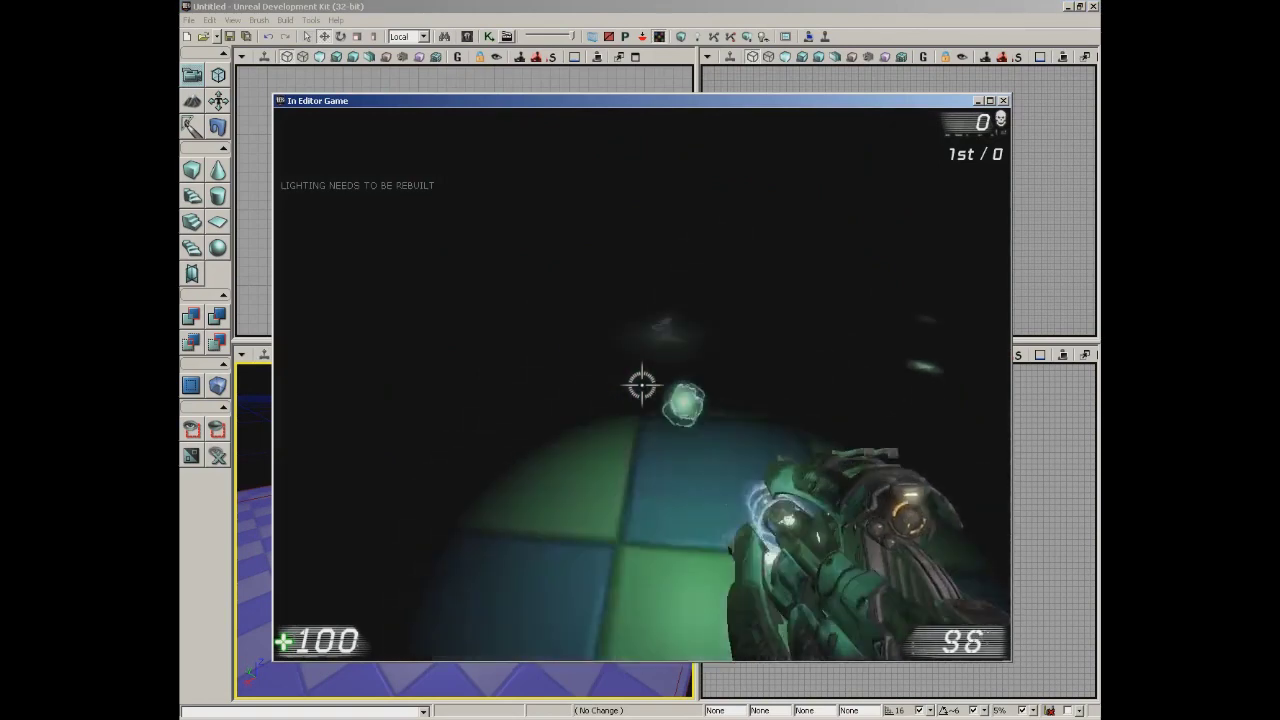
{"action": "key", "text": "Escape"}
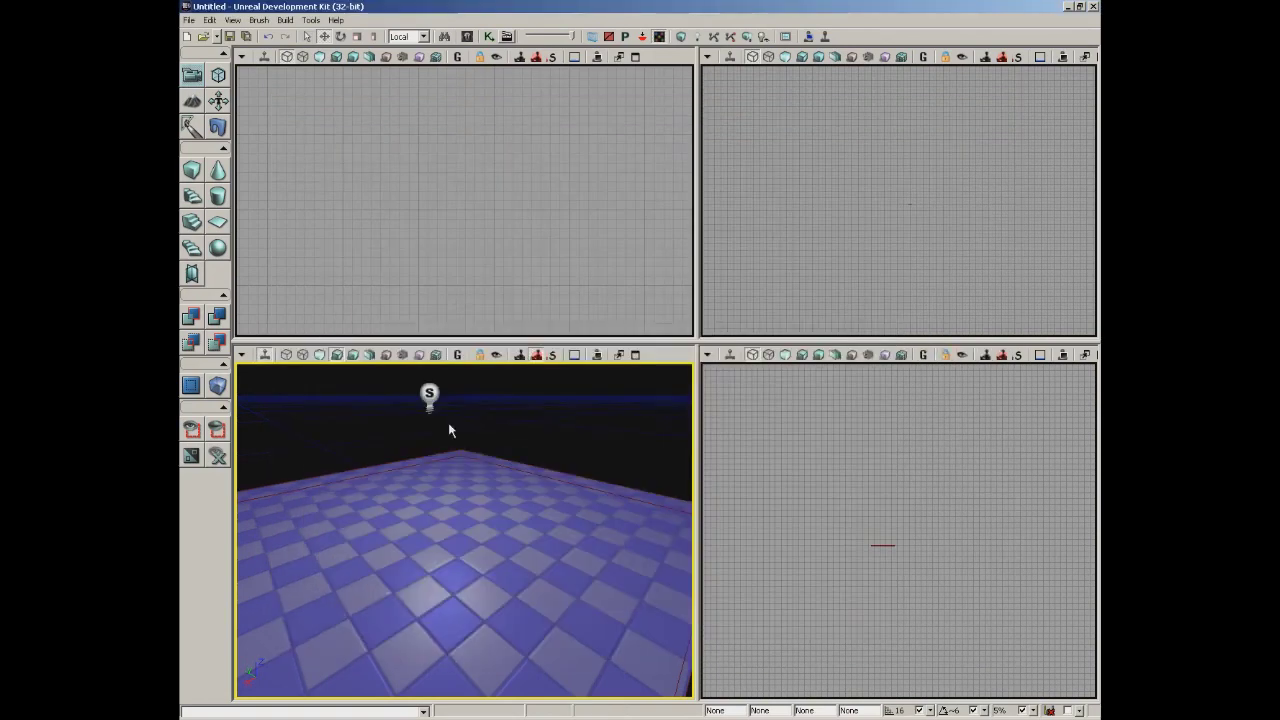
Build the level's lighting at Preview quality with Lightmass, and dismiss the Swarm Agent, Map Check and Lighting Results windows.
{"action": "left_click", "coordinate": [697, 37]}
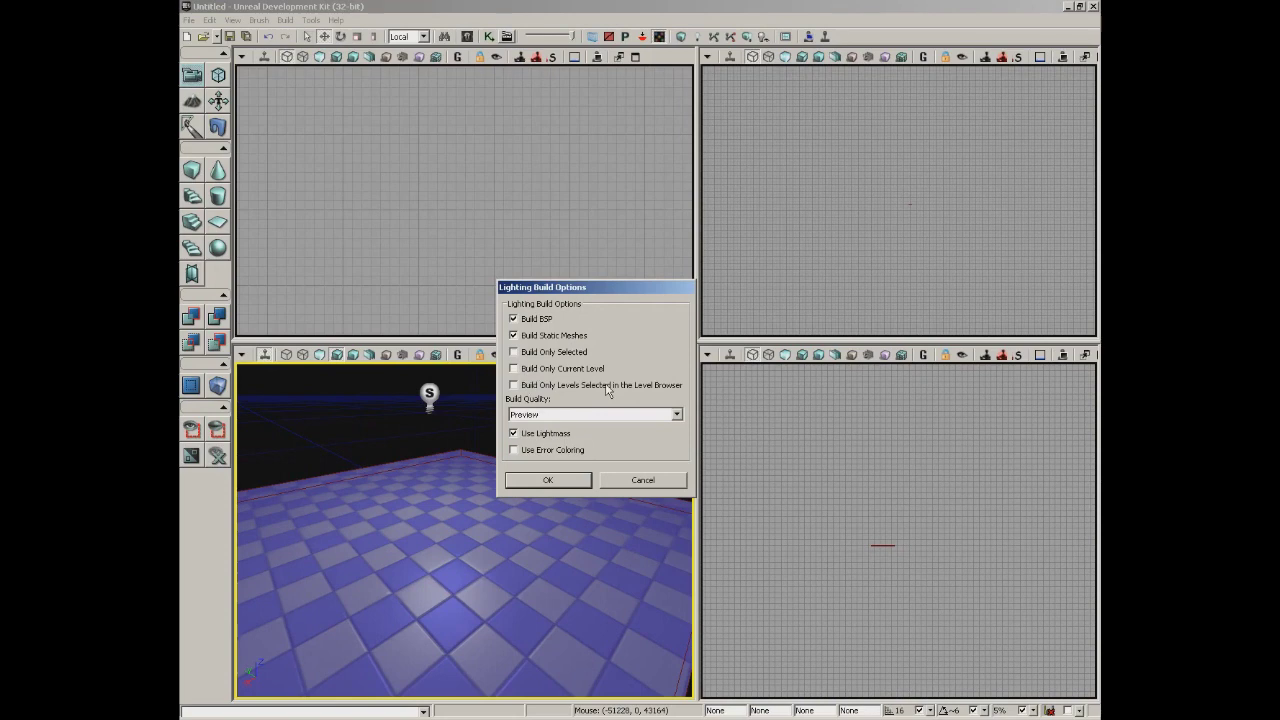
{"action": "left_click", "coordinate": [542, 414]}
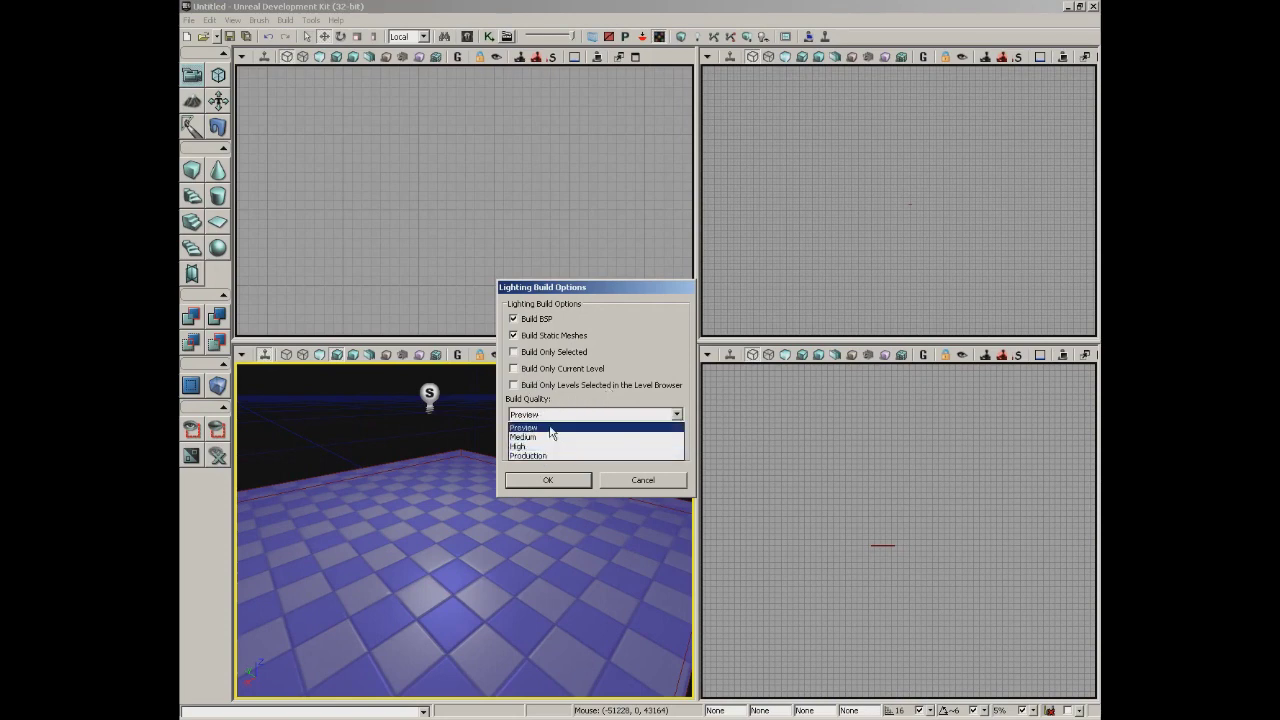
{"action": "left_click", "coordinate": [550, 428]}
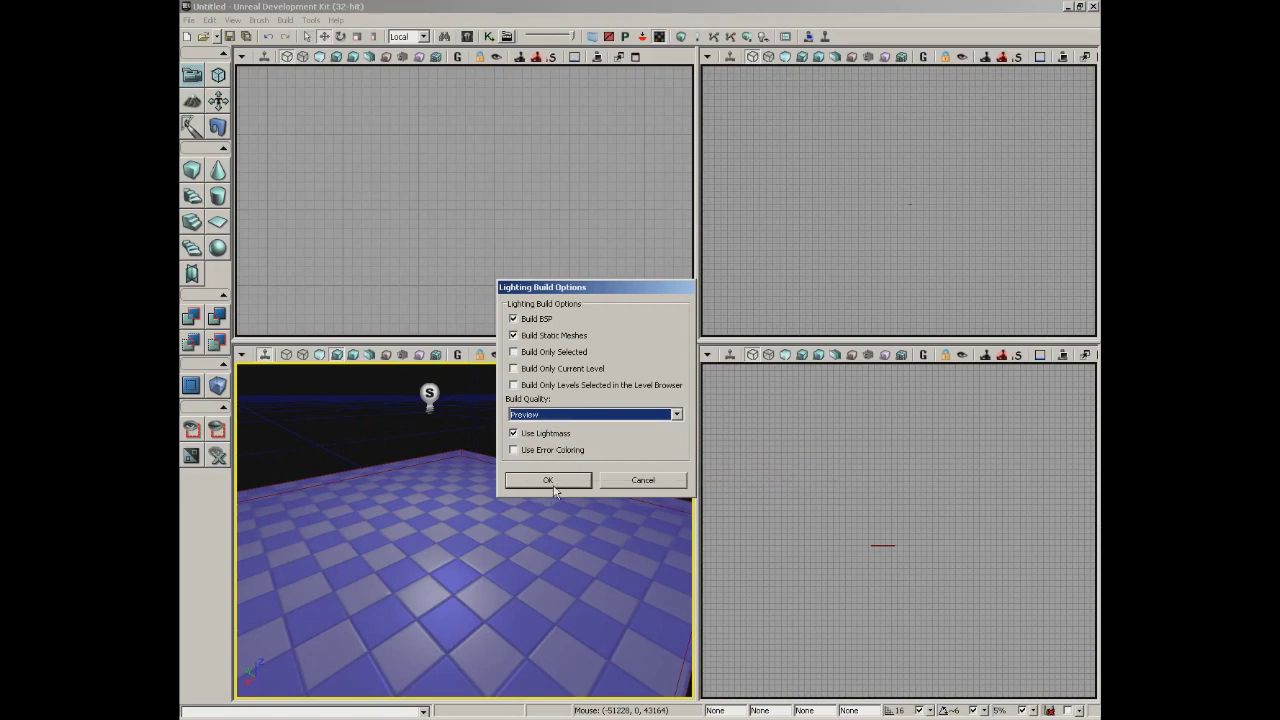
{"action": "left_click", "coordinate": [550, 481]}
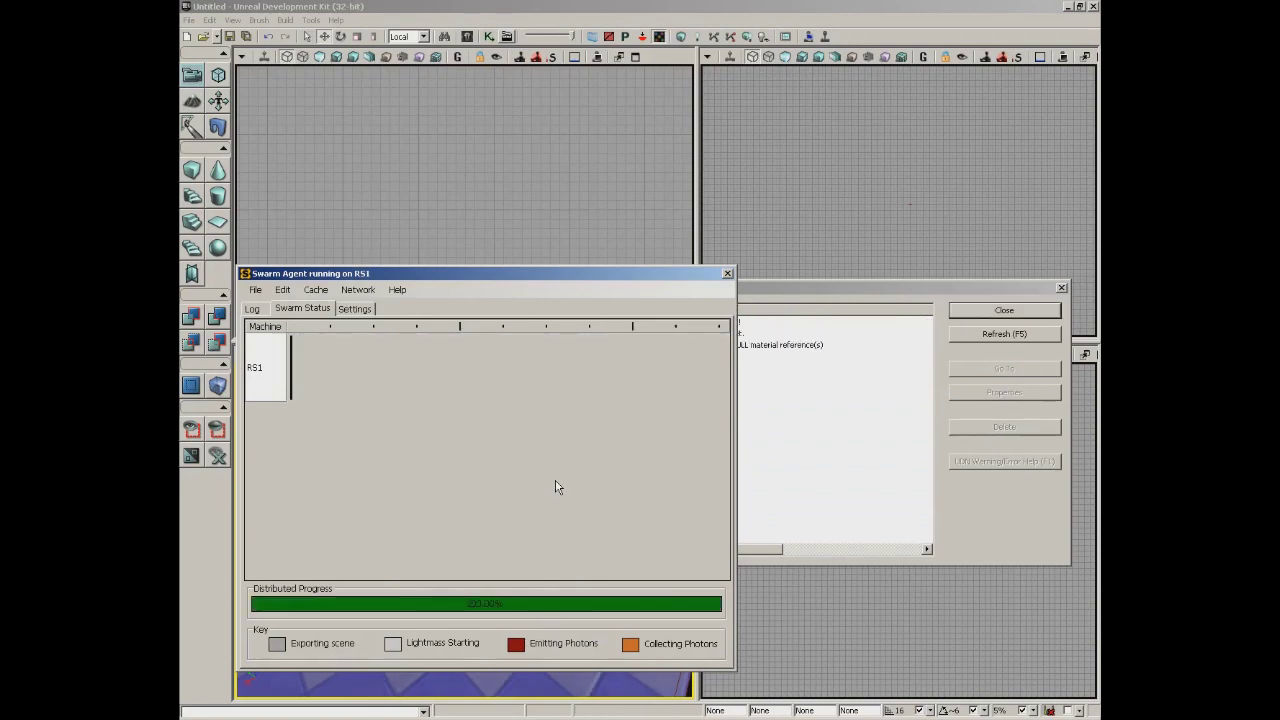
{"action": "left_click", "coordinate": [727, 273]}
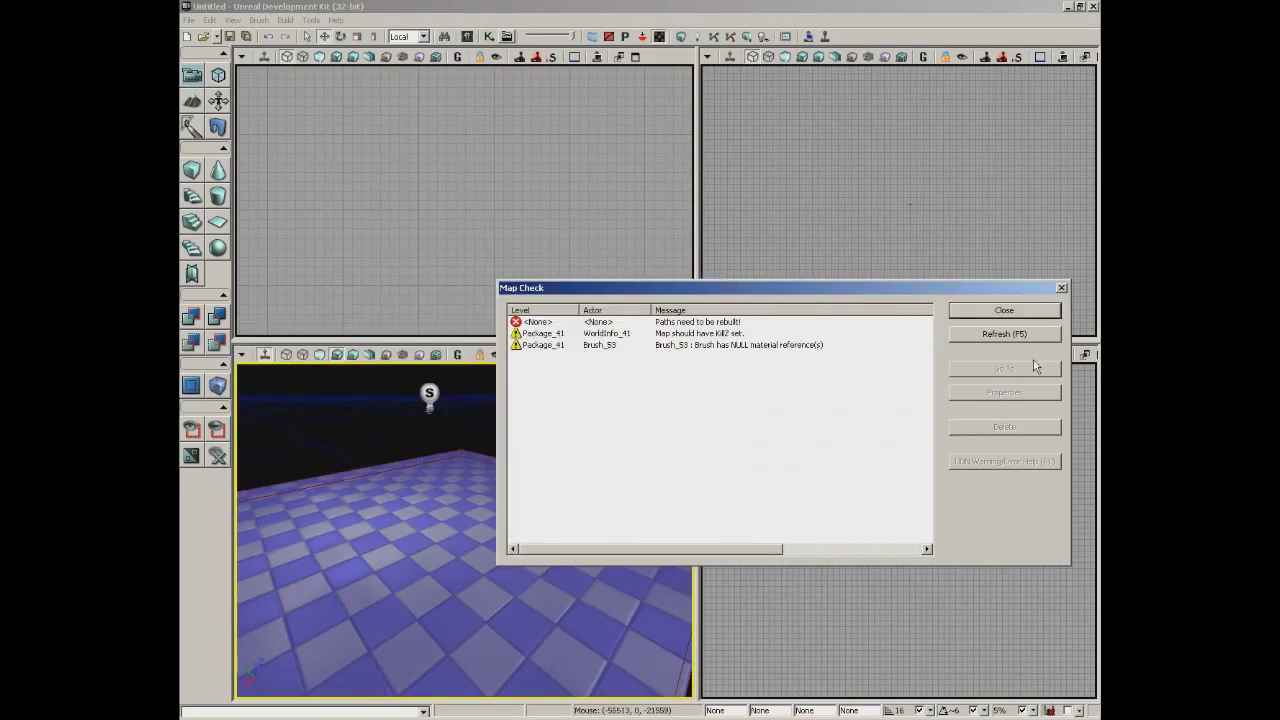
{"action": "left_click", "coordinate": [1061, 287]}
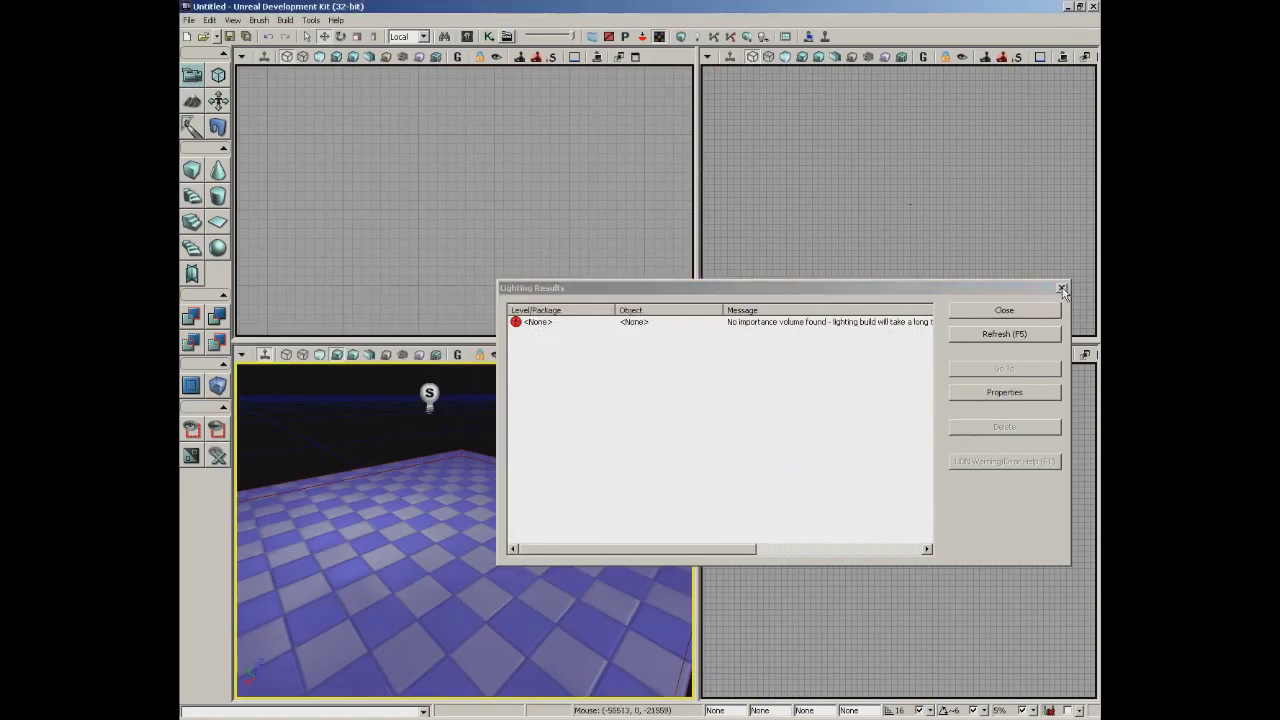
{"action": "left_click", "coordinate": [1062, 289]}
Play the level from the slab again to view the built lighting, and return to the editor.
{"action": "right_click", "coordinate": [402, 566]}
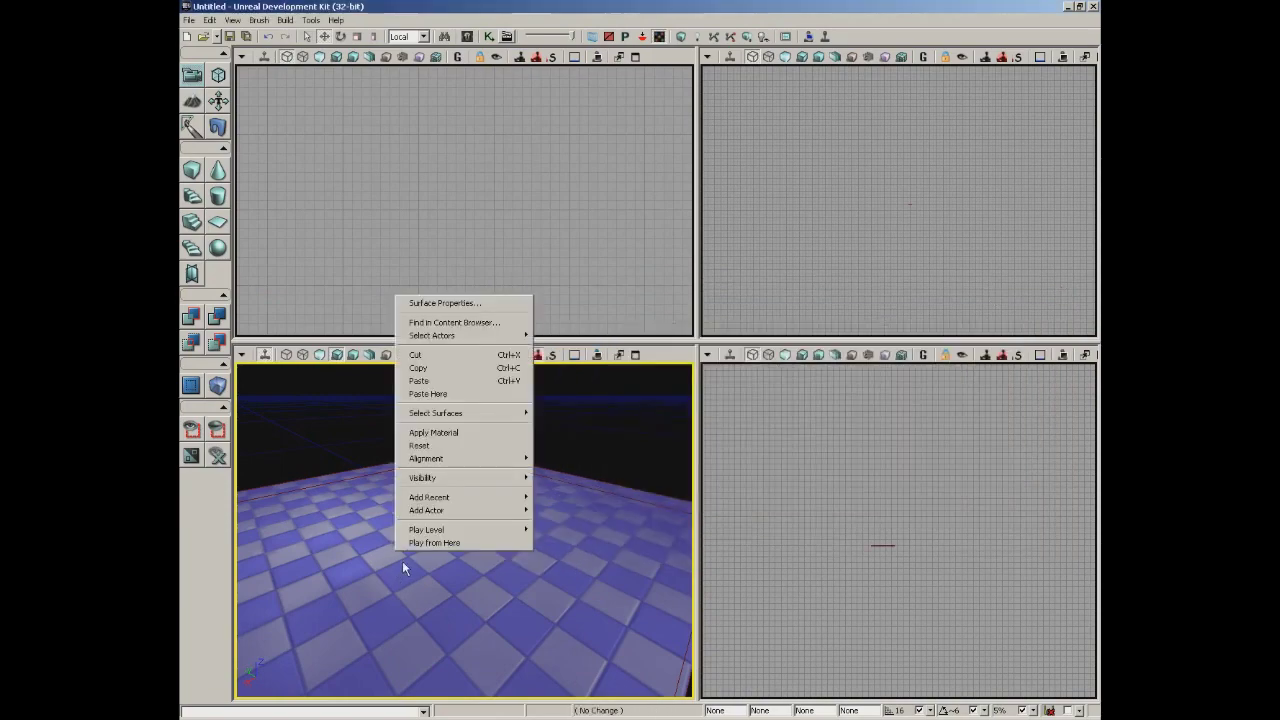
{"action": "left_click", "coordinate": [424, 548]}
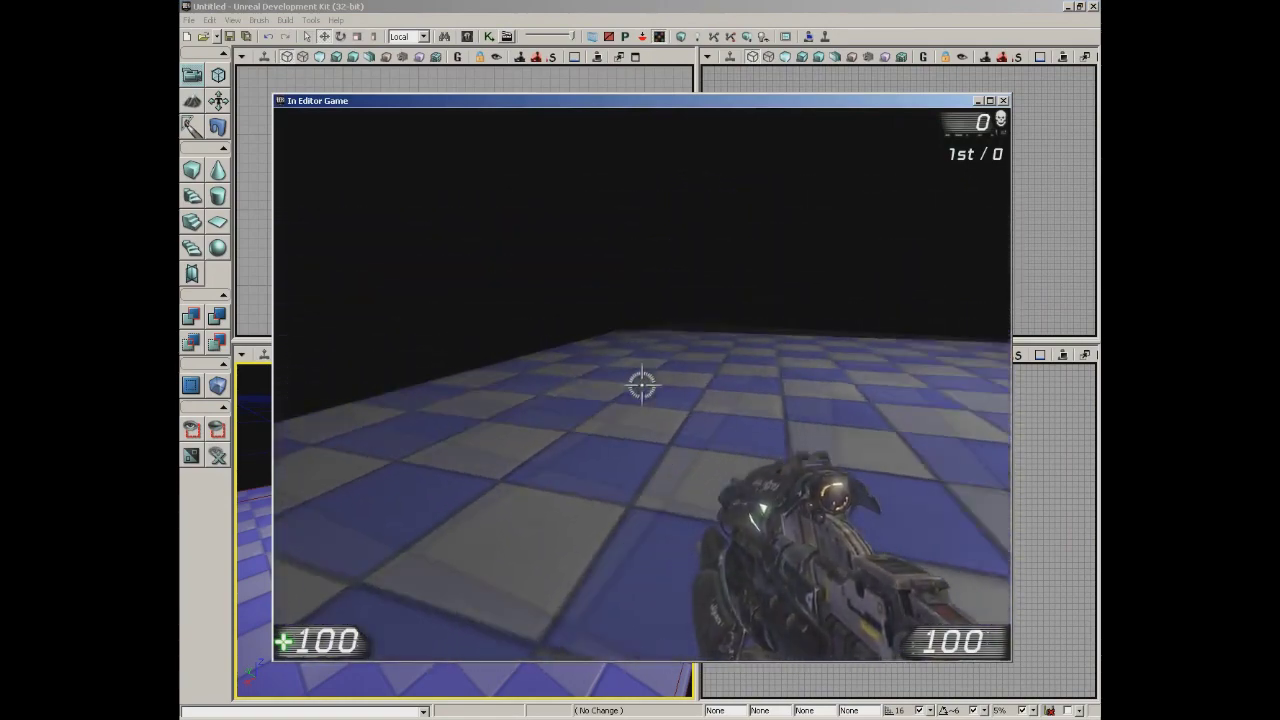
{"action": "key", "text": "Escape"}
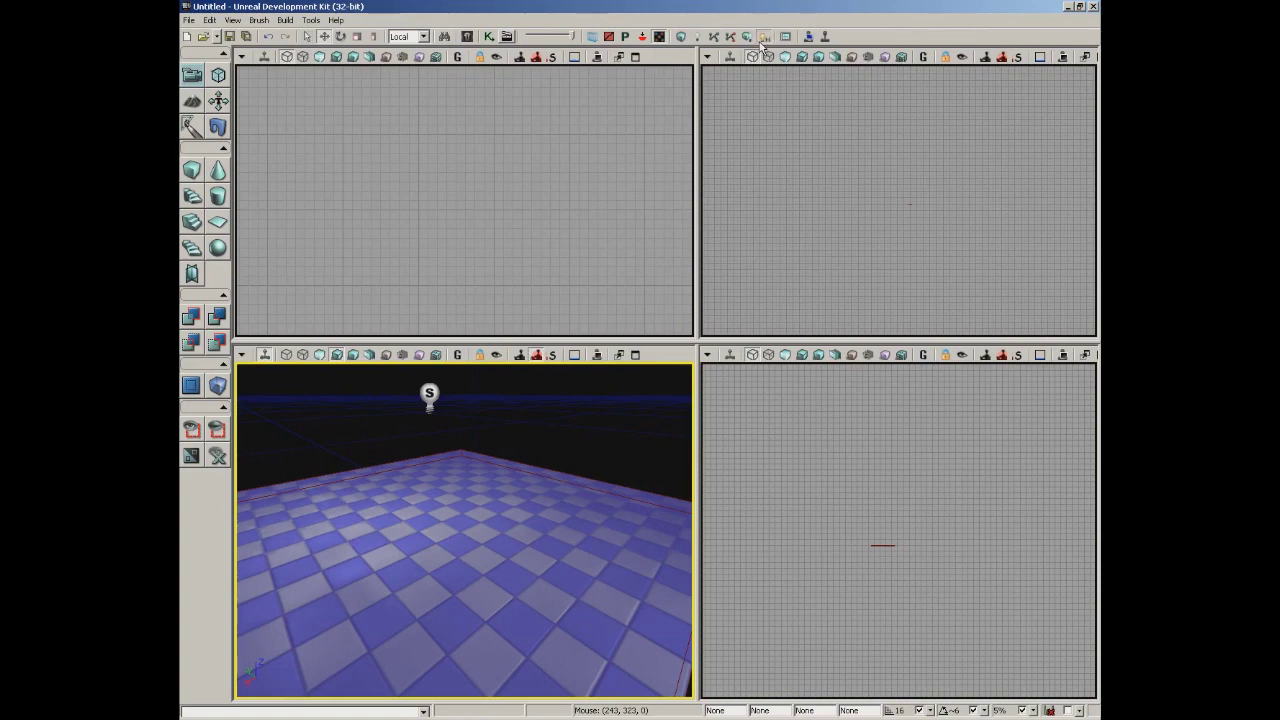
Set the lighting build quality to Preview, and switch the editor's Fullscreen Mode on and off again.
{"action": "left_click", "coordinate": [761, 42]}
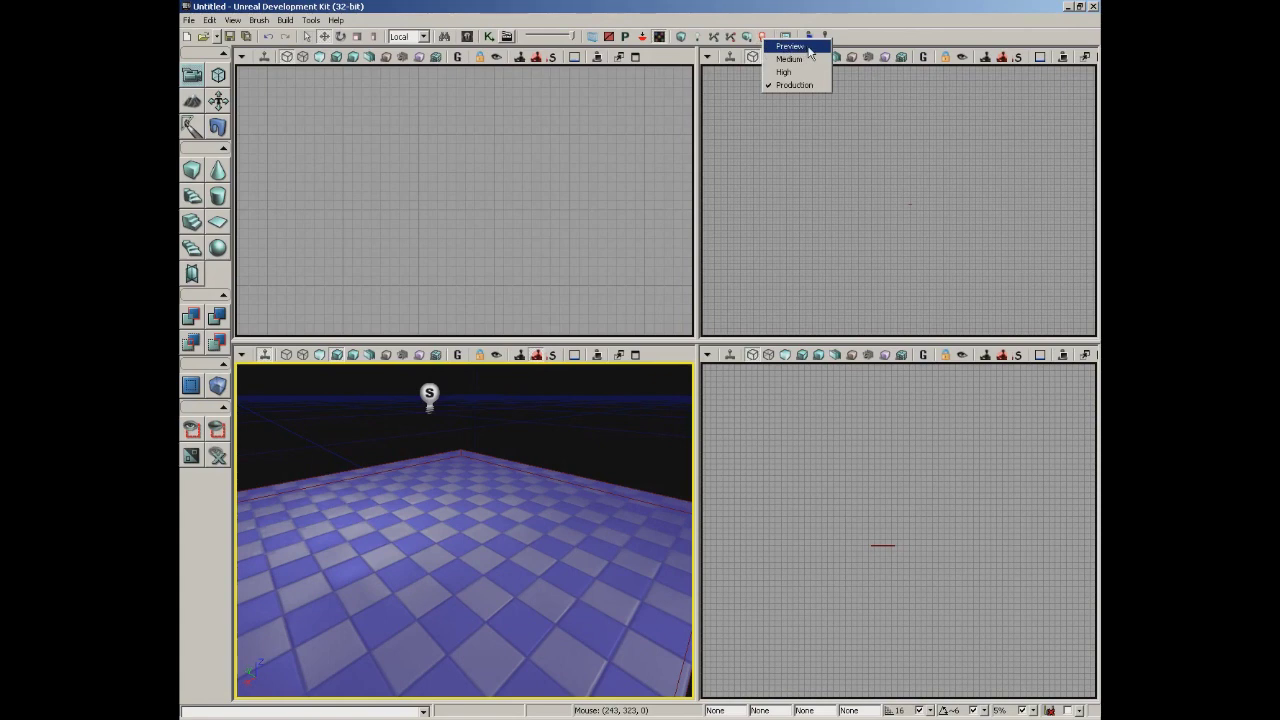
{"action": "left_click", "coordinate": [808, 47]}
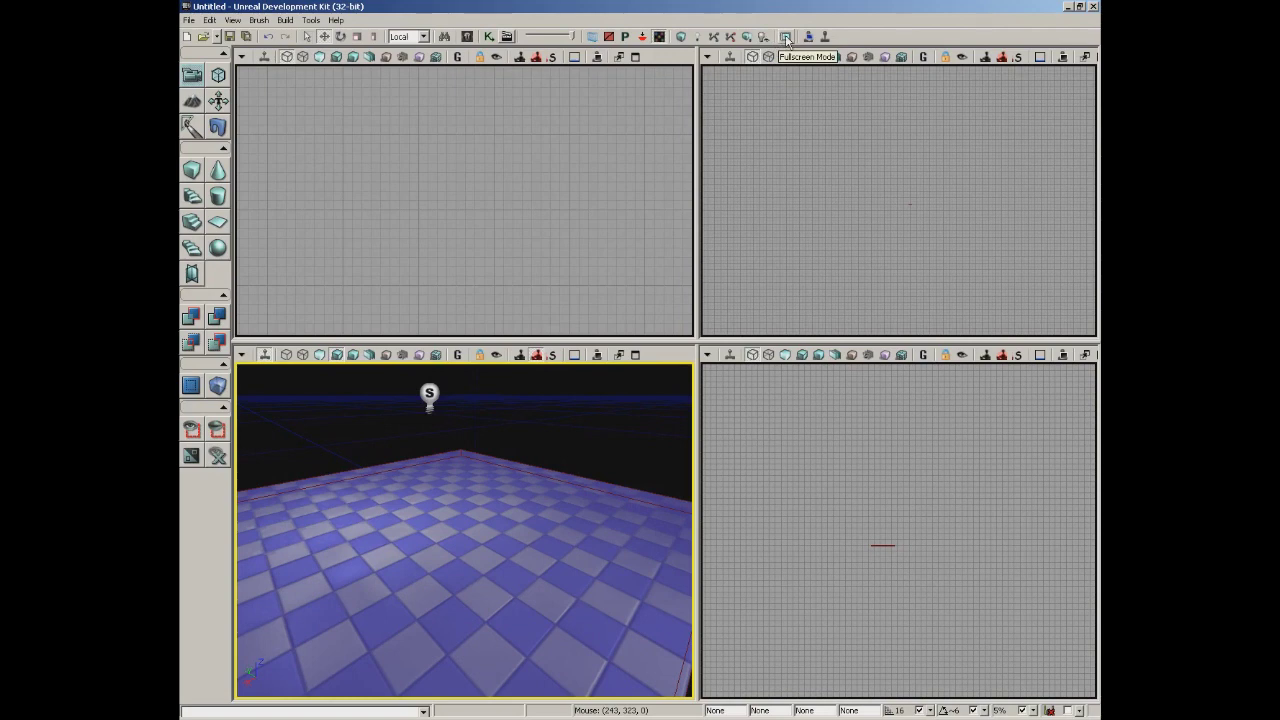
{"action": "left_click", "coordinate": [785, 38]}
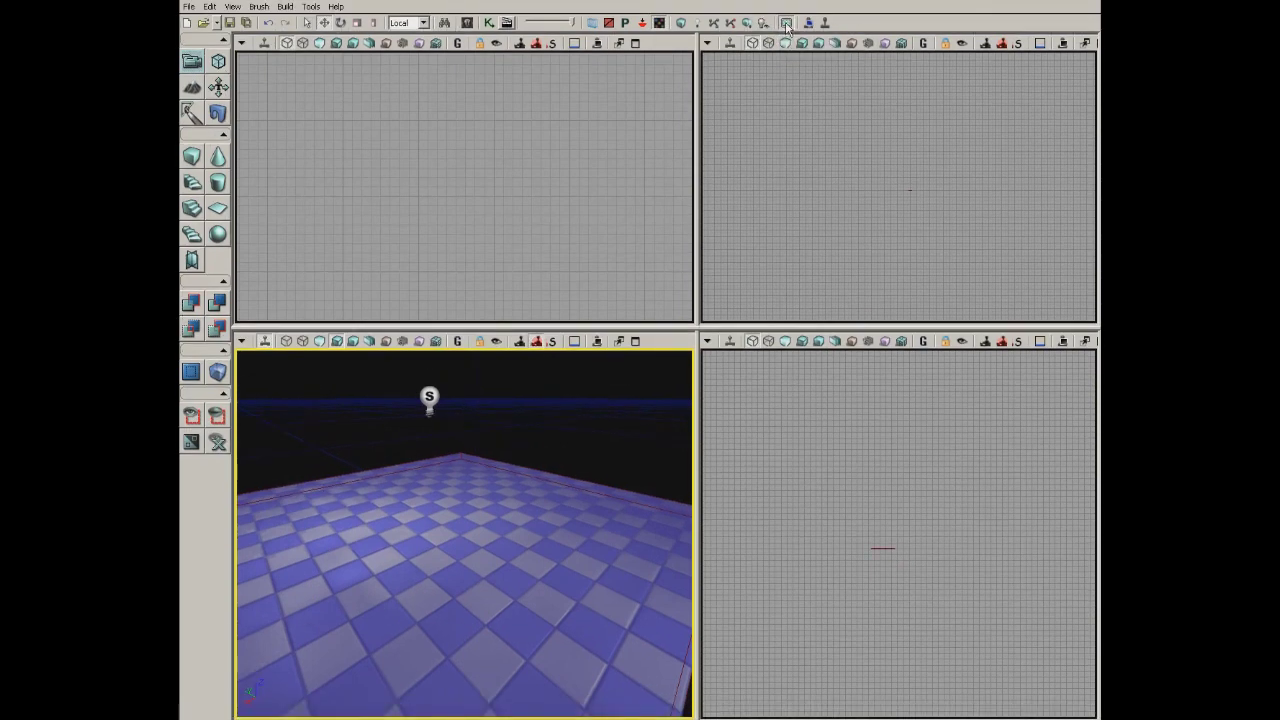
{"action": "left_click", "coordinate": [786, 23]}
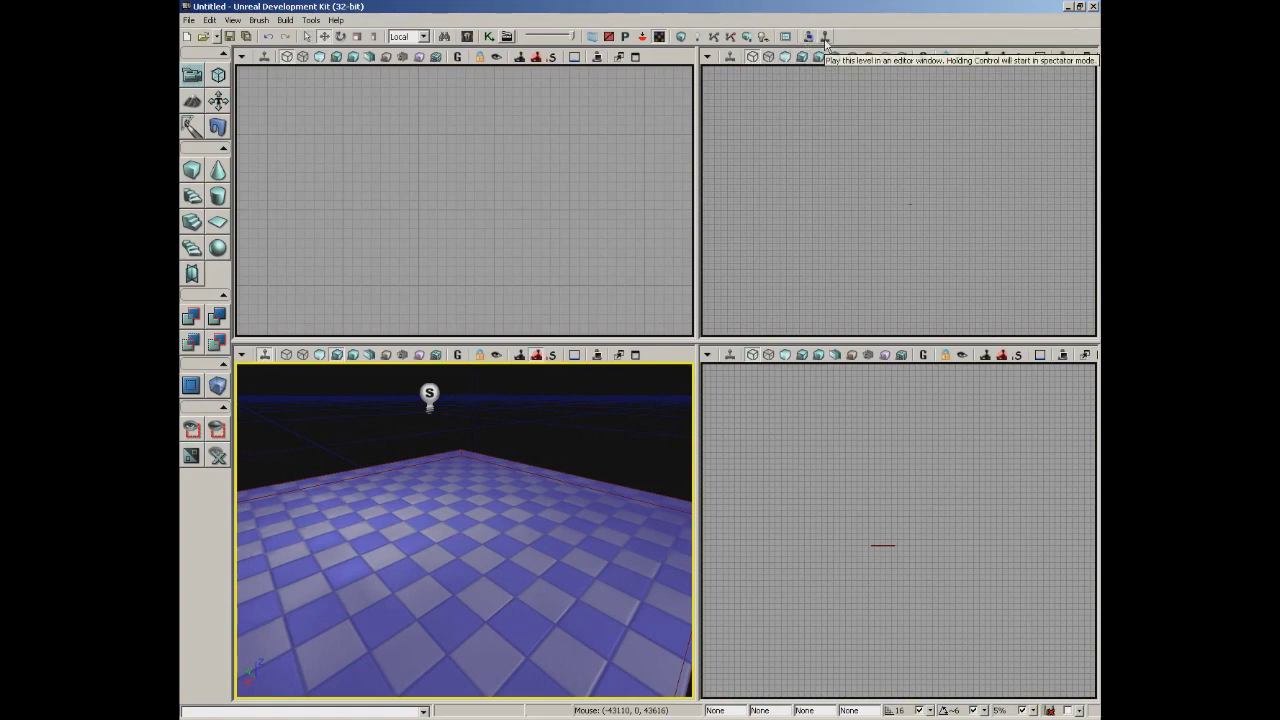
Open the VCTF-Sandstorm level without saving the changes to the untitled map.
{"action": "left_click", "coordinate": [189, 20]}
{"action": "left_click", "coordinate": [198, 48]}
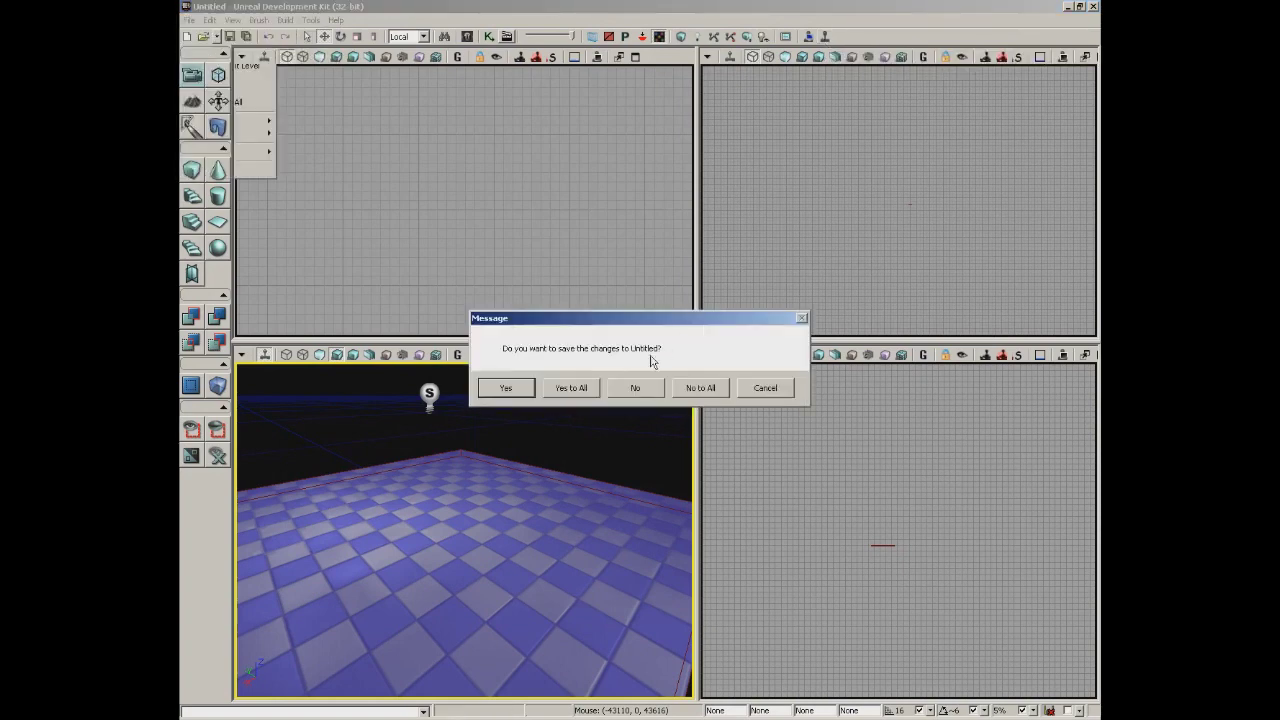
{"action": "left_click", "coordinate": [630, 388]}
{"action": "double_click", "coordinate": [305, 176]}
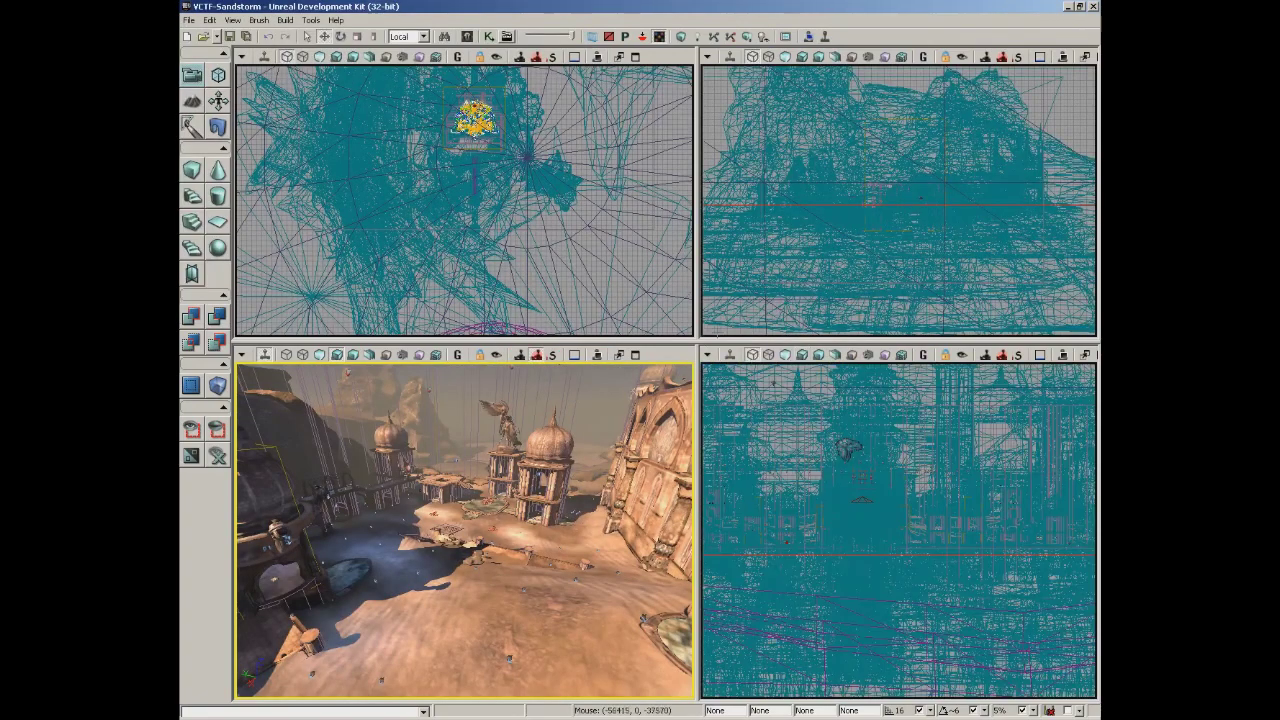
Play VCTF-Sandstorm in an editor window, walk through the level, bring up the scoreboard, and exit the game.
{"action": "left_click", "coordinate": [825, 40]}
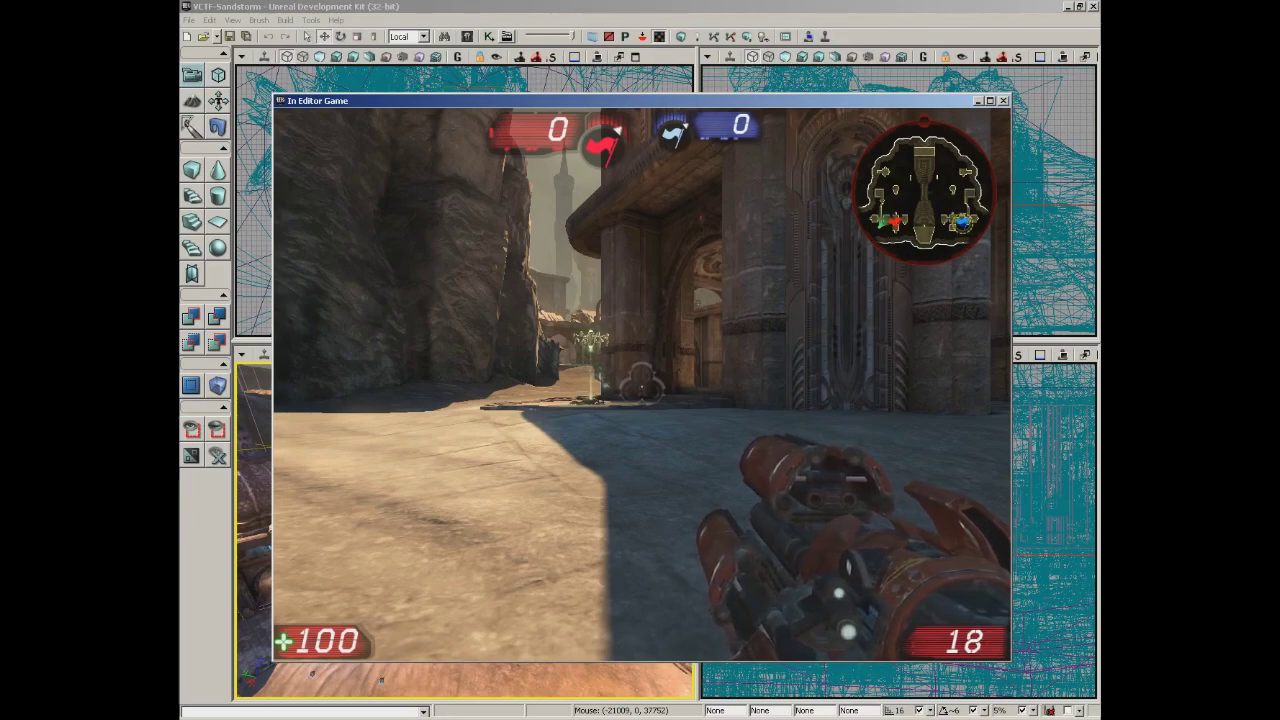
{"action": "key", "text": "w"}
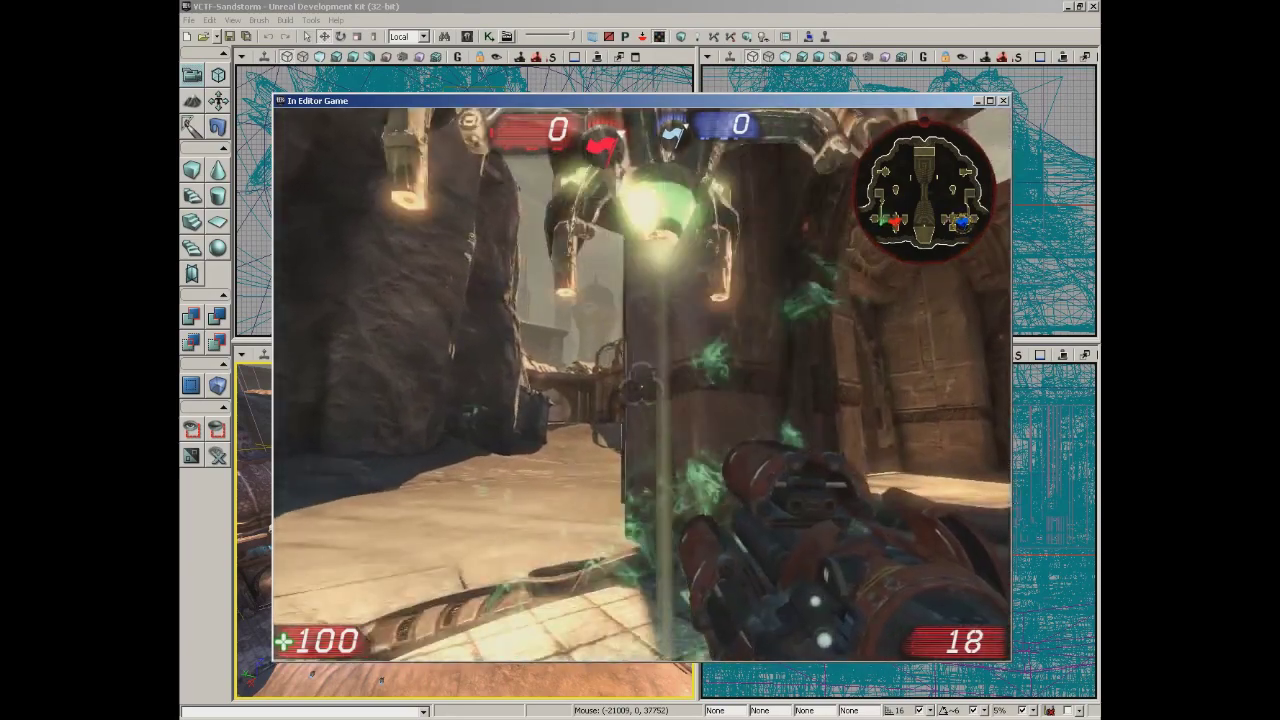
{"action": "key", "text": "w"}
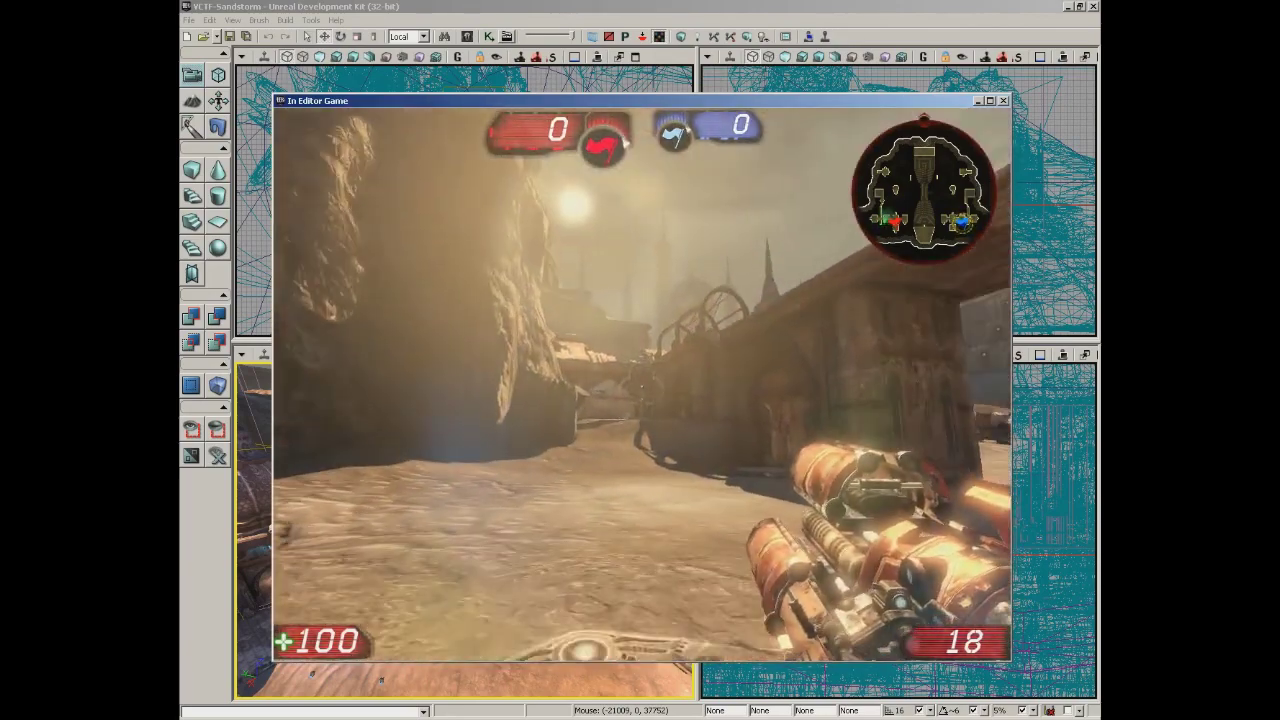
{"action": "key", "text": "w"}
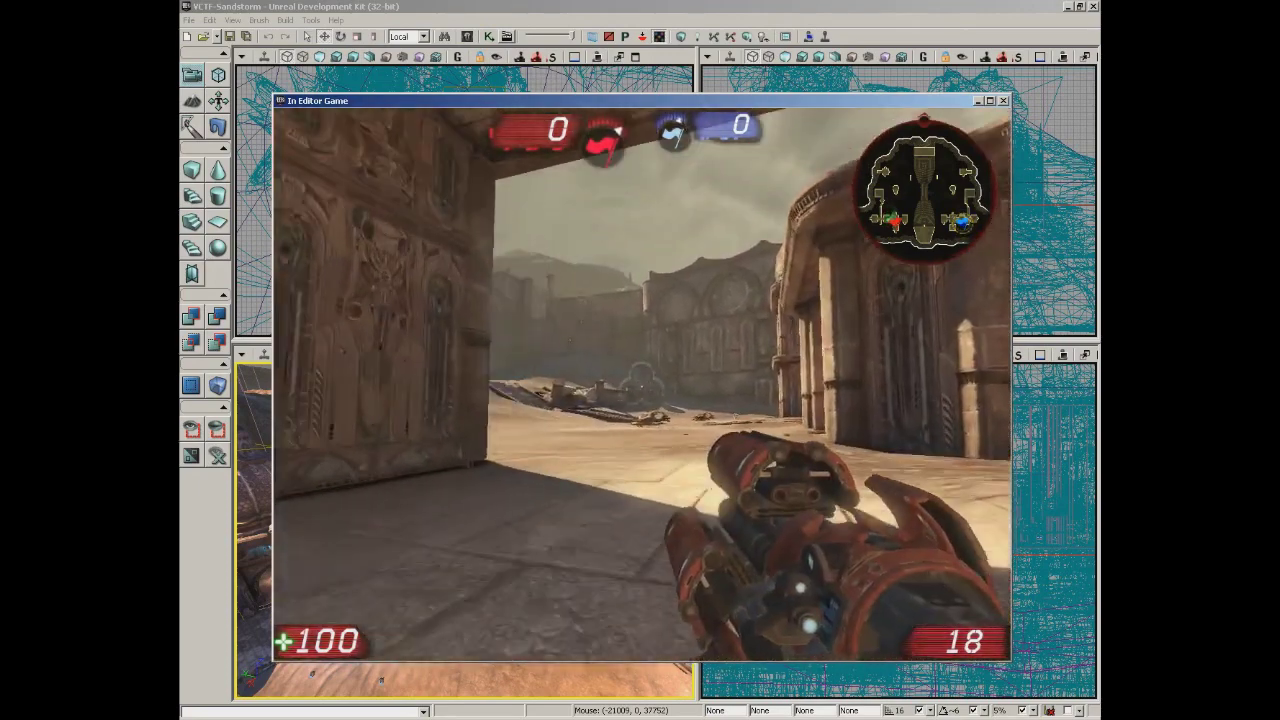
{"action": "key", "text": "w"}
{"action": "key", "text": "F1"}
{"action": "key", "text": "w"}
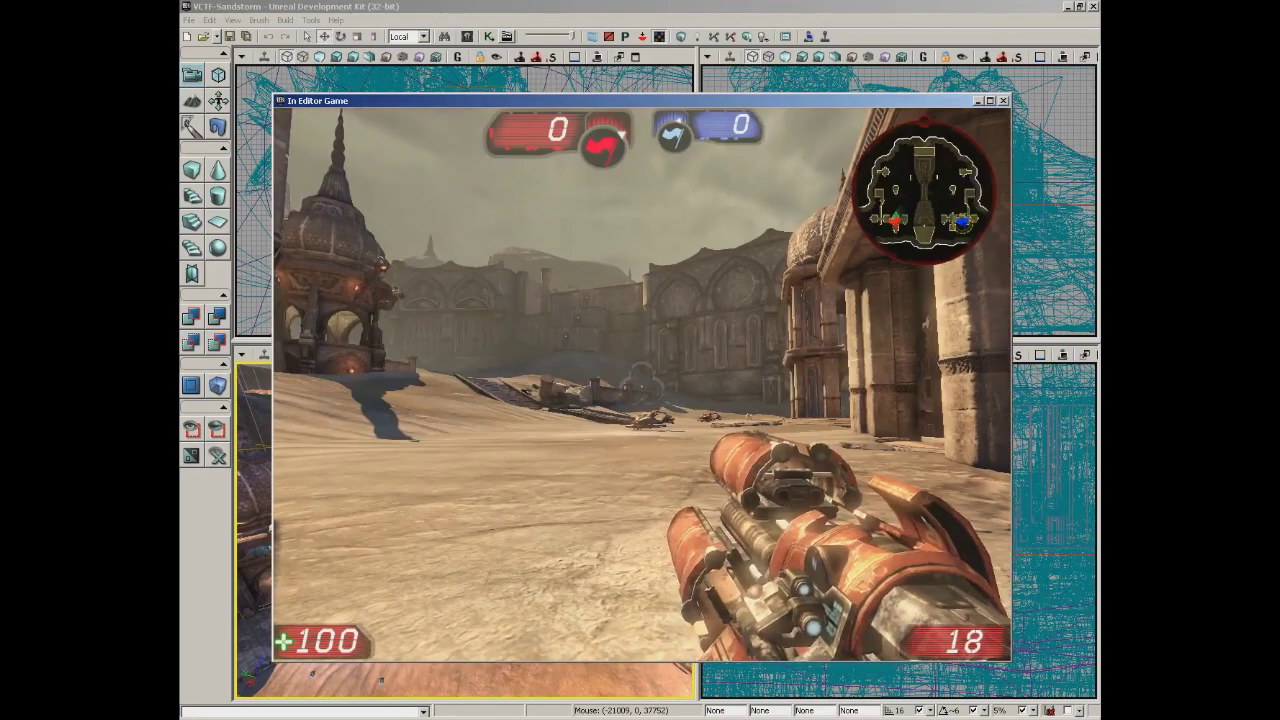
{"action": "key", "text": "F1"}
{"action": "key", "text": "w"}
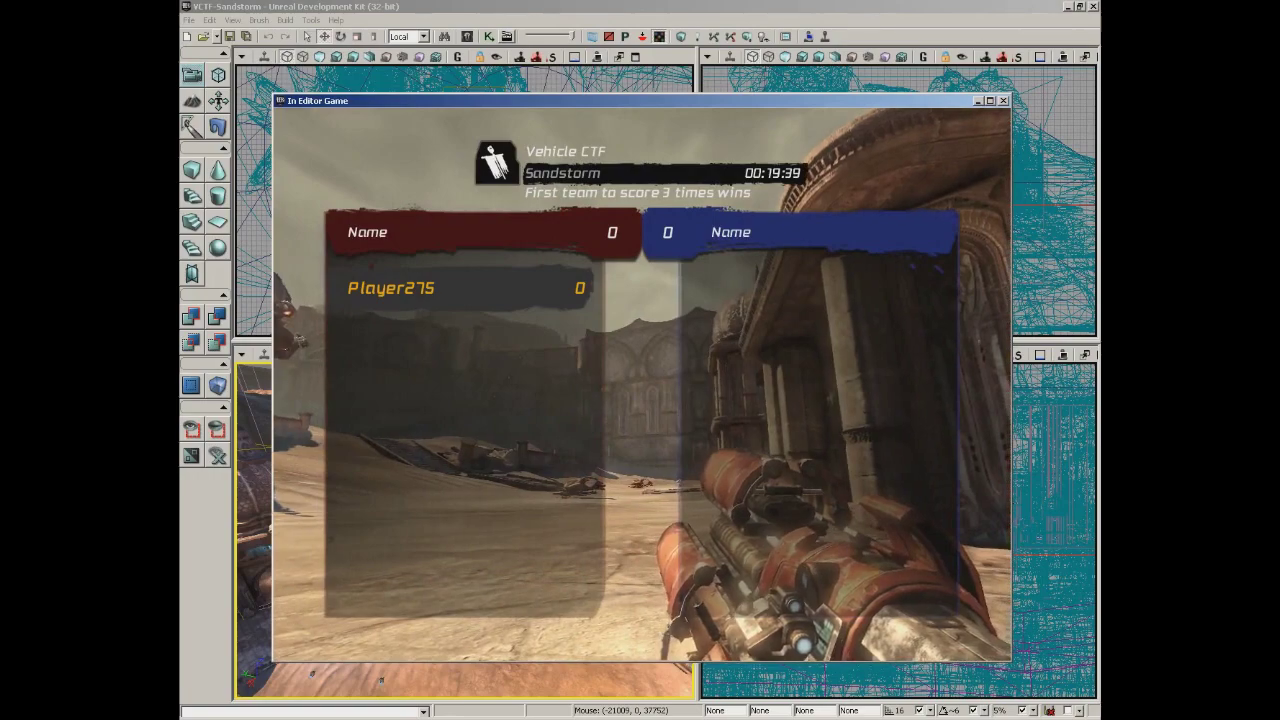
{"action": "key", "text": "a"}
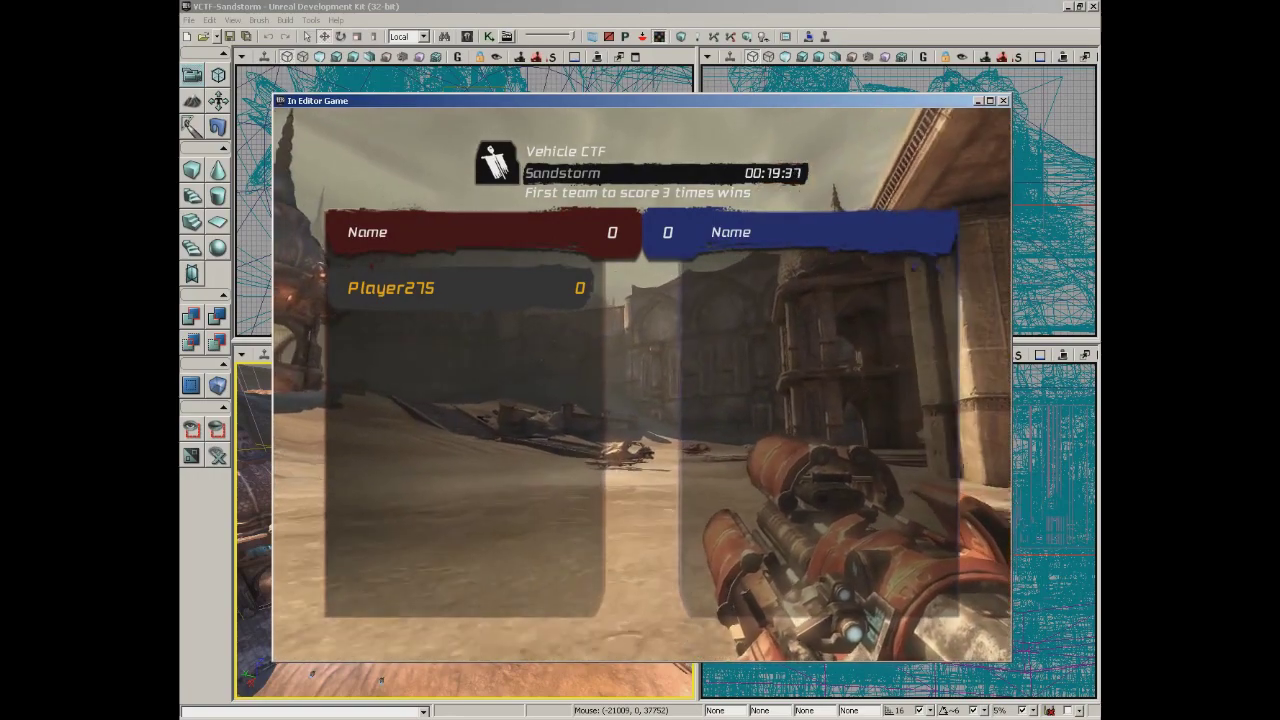
{"action": "key", "text": "w"}
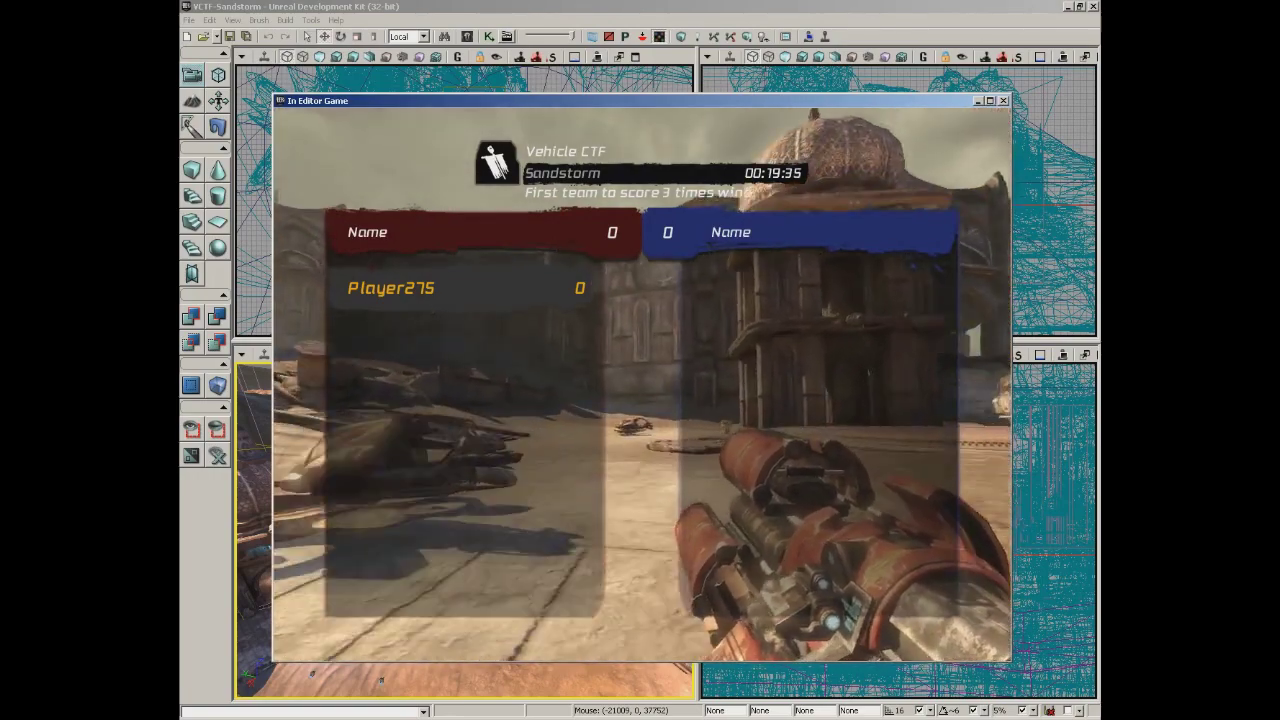
{"action": "key", "text": "w"}
{"action": "key", "text": "w"}
{"action": "key", "text": "Escape"}
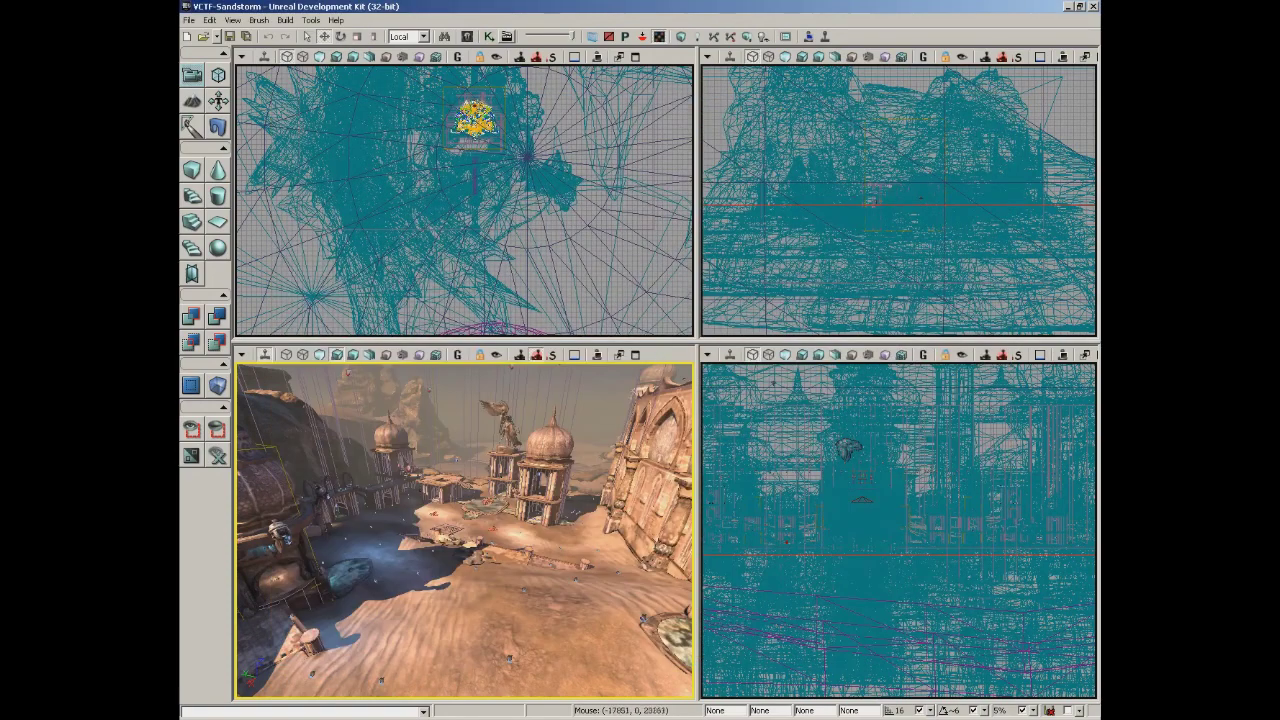
Launch VCTF-Sandstorm in the standalone game without saving any changed packages, and start the match.
{"action": "left_click", "coordinate": [807, 38]}
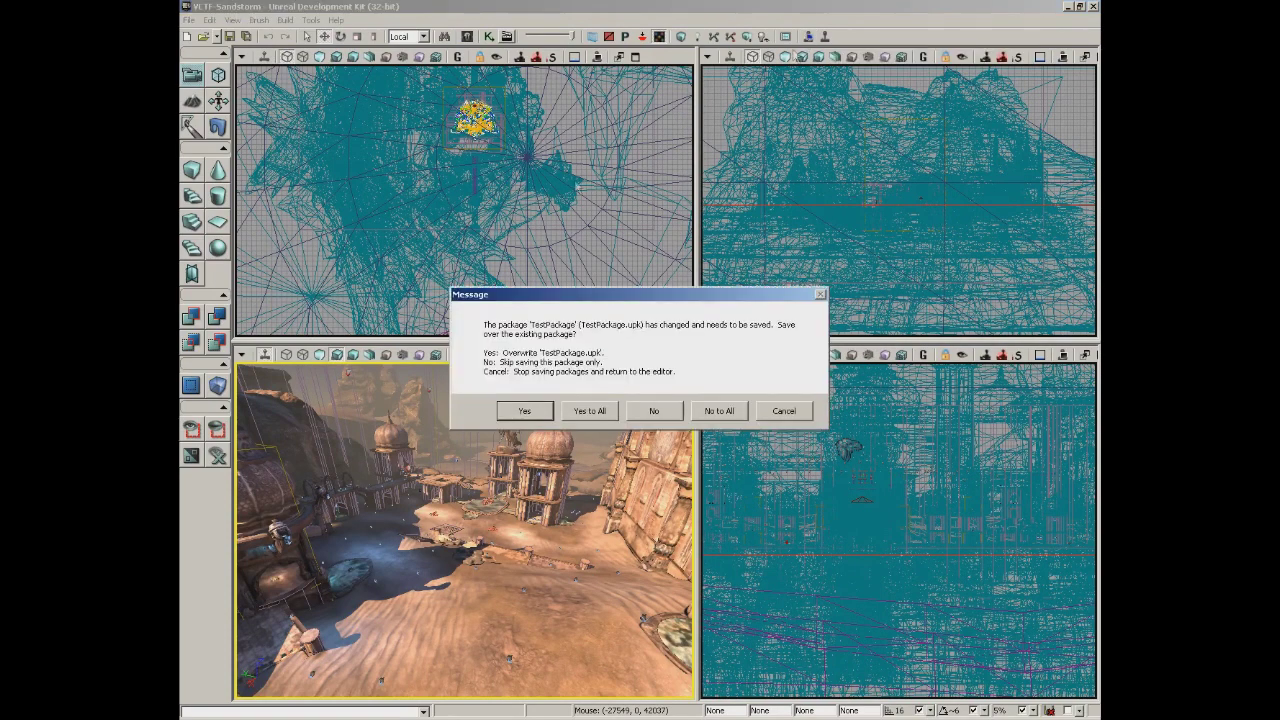
{"action": "left_click", "coordinate": [715, 415]}
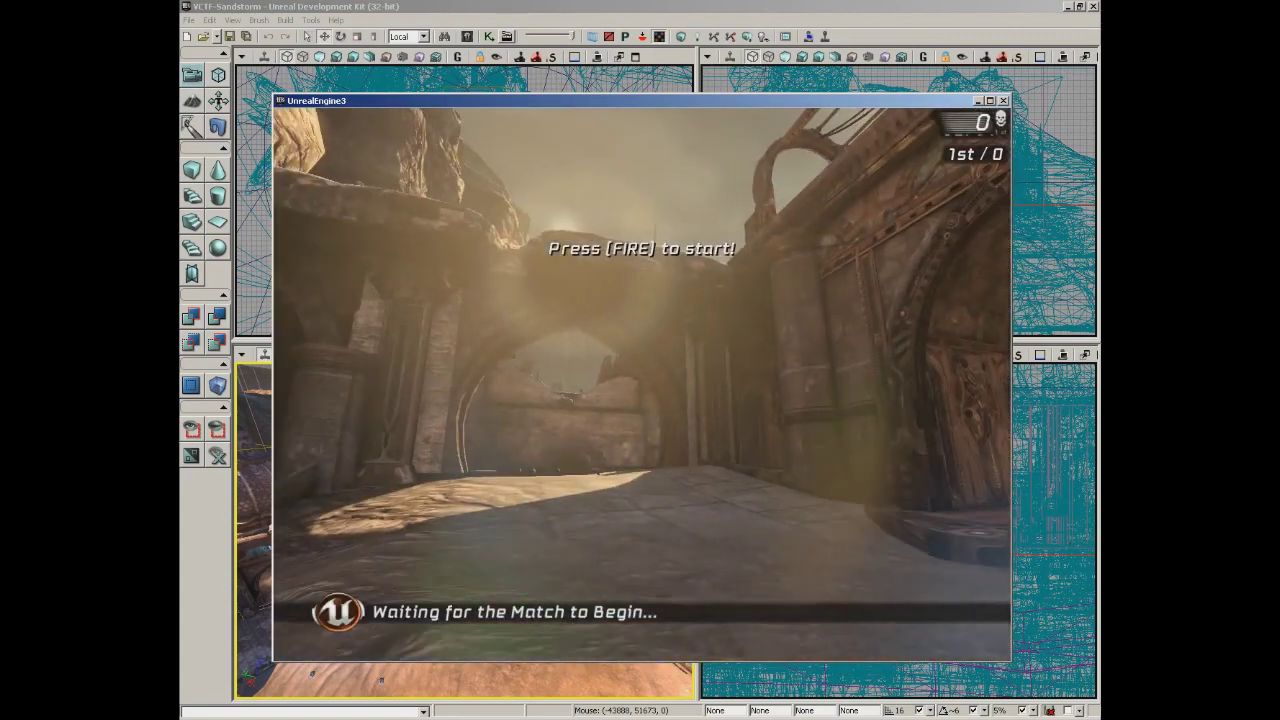
{"action": "left_click", "coordinate": [641, 384]}
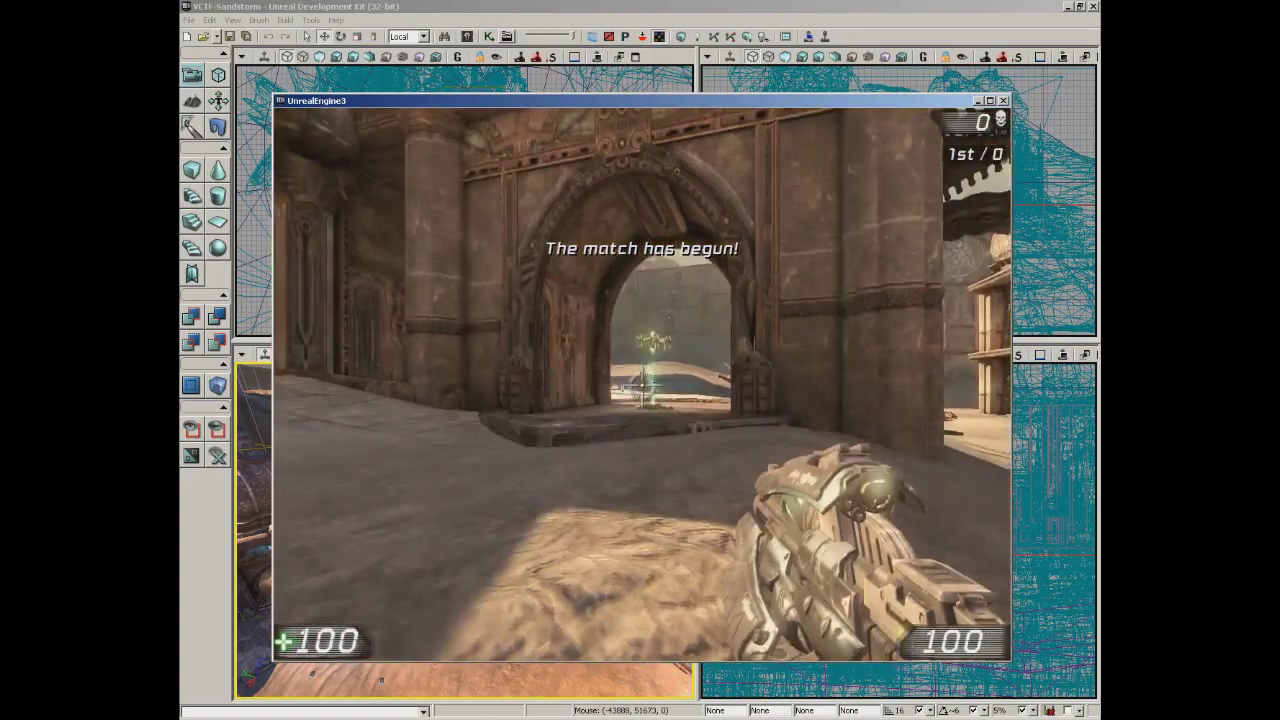
Walk through the standalone Sandstorm match with the rocket launcher, show and hide the scoreboard, and fire.
{"action": "key", "text": "w"}
{"action": "key", "text": "w"}
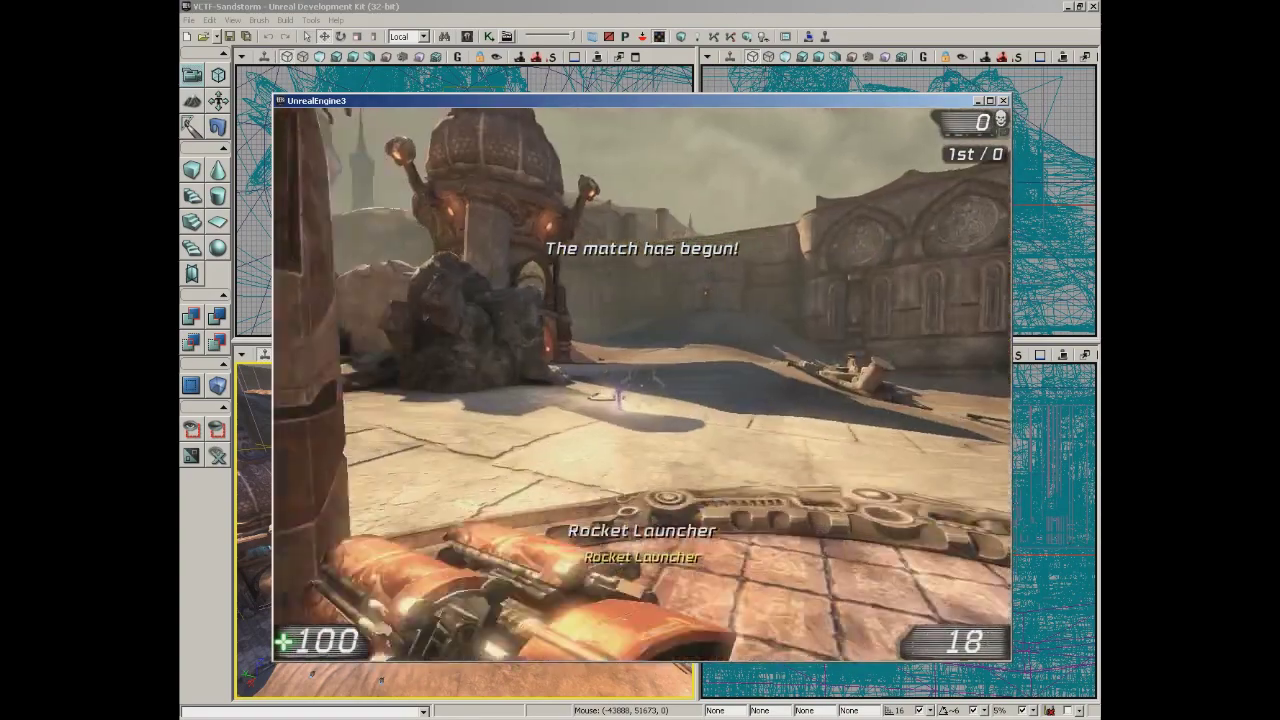
{"action": "key", "text": "F1"}
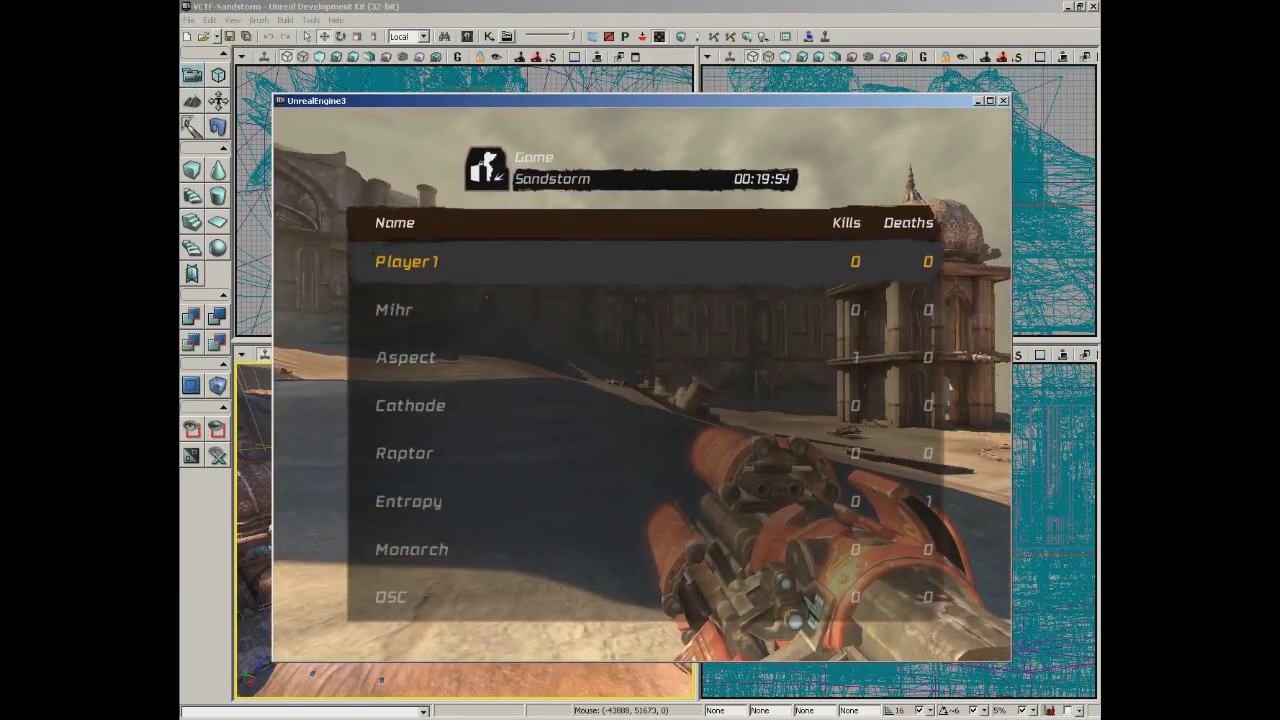
{"action": "key", "text": "F1"}
{"action": "key", "text": "w"}
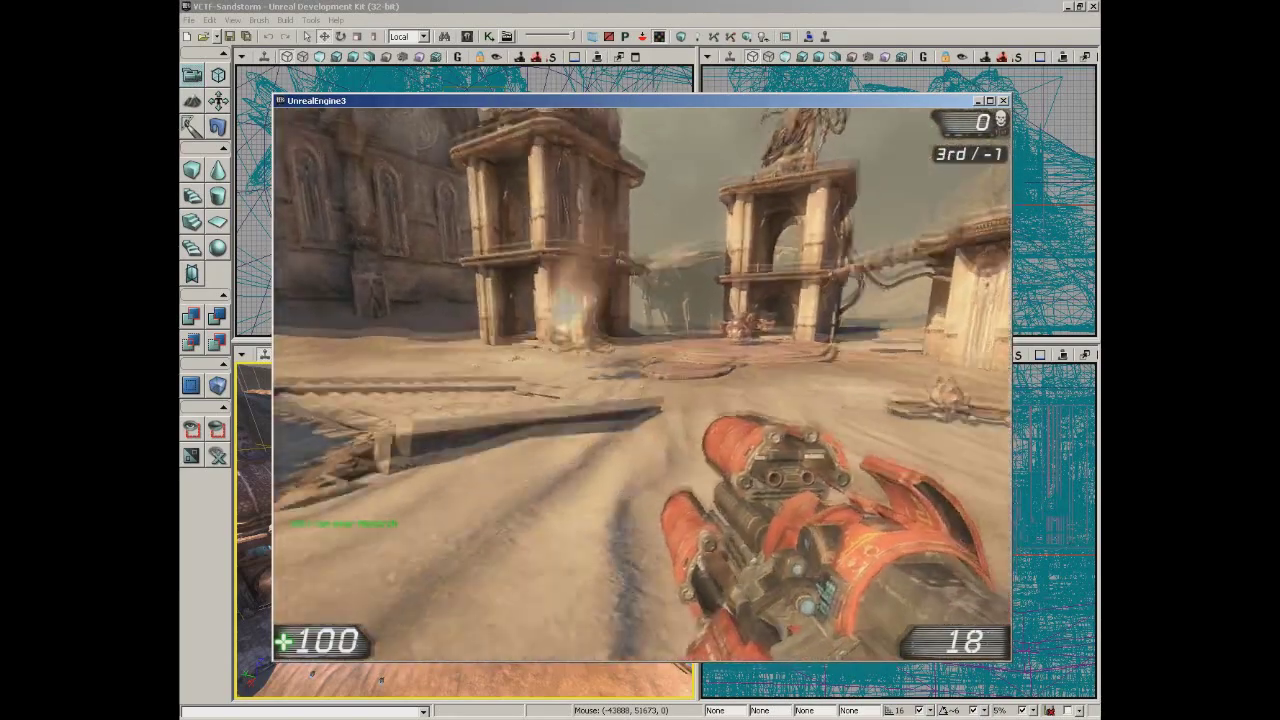
{"action": "left_click", "coordinate": [641, 384]}
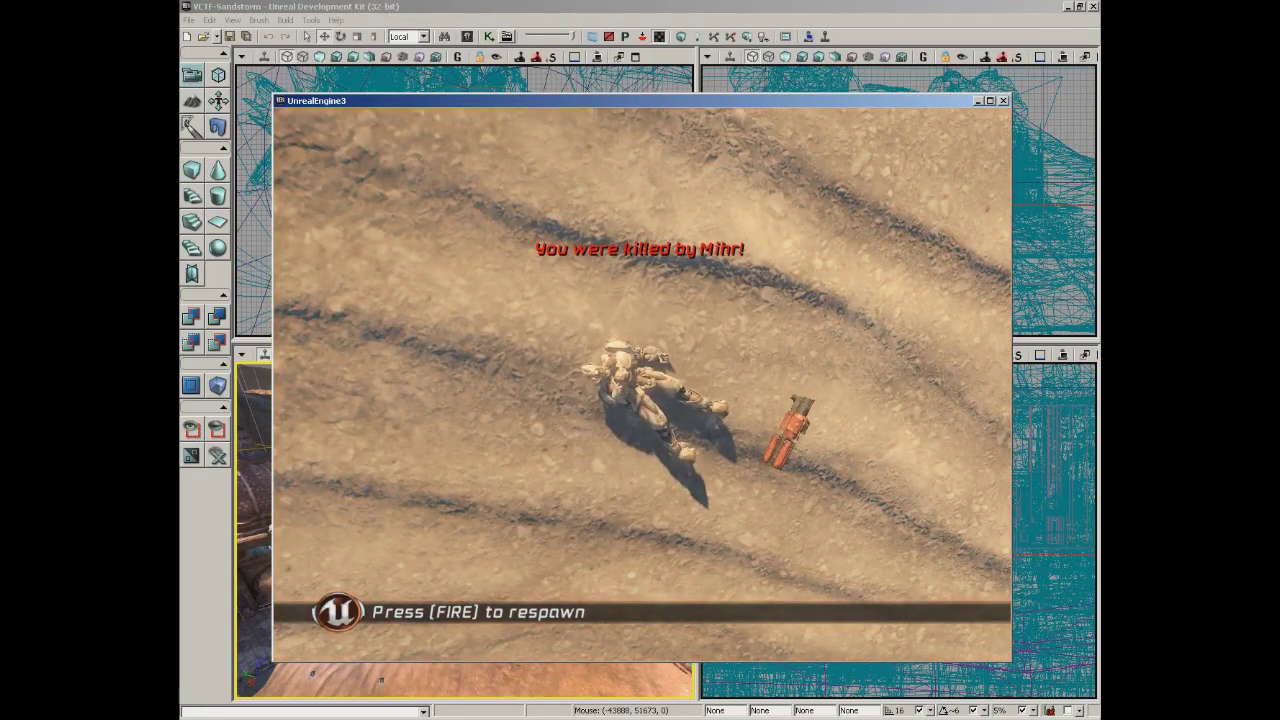
Exit the standalone game and confirm leaving the map.
{"action": "key", "text": "Escape"}
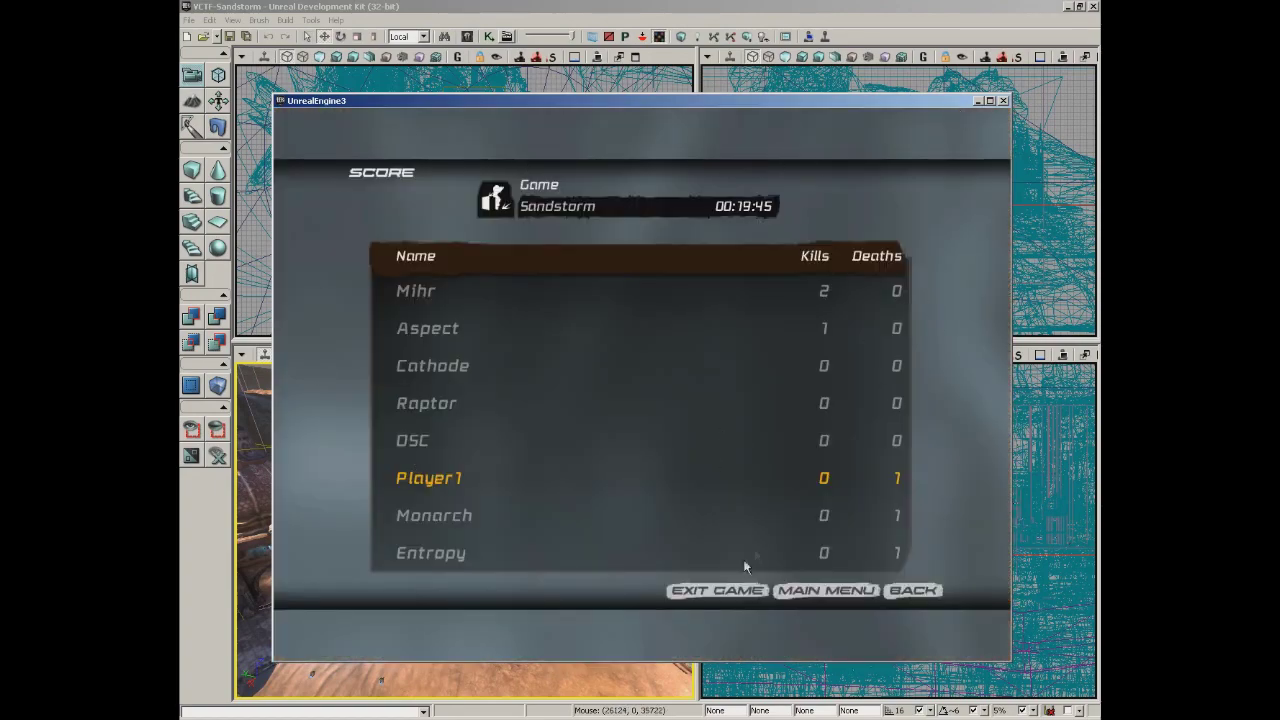
{"action": "left_click", "coordinate": [719, 588]}
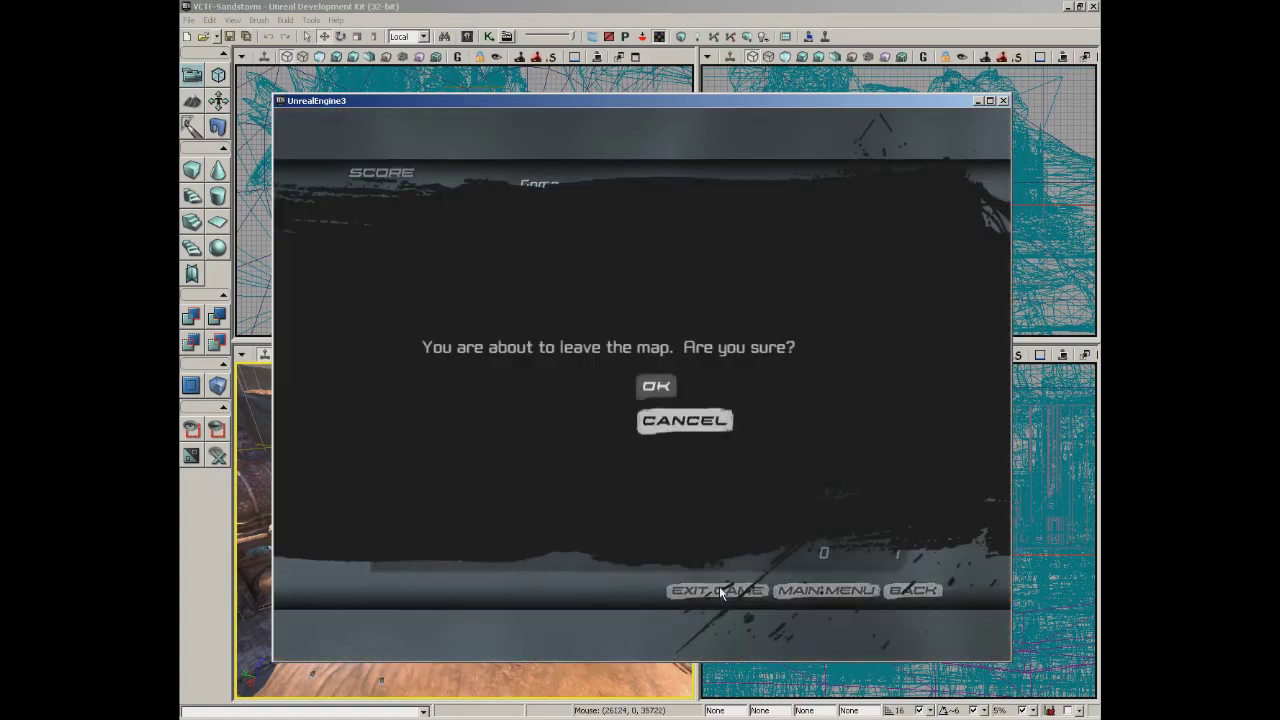
{"action": "left_click", "coordinate": [656, 388]}
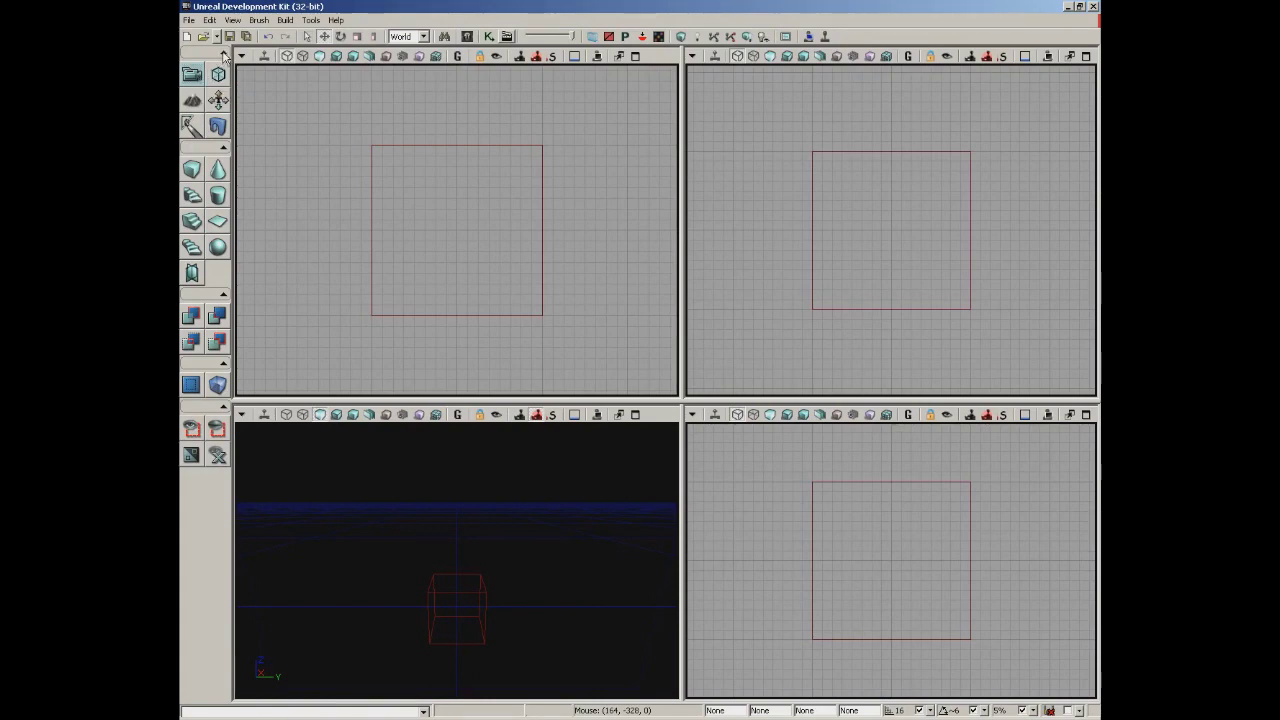
Collapse all five sections of the editor's toolbox one by one, and expand them all again.
{"action": "left_click", "coordinate": [224, 55]}
{"action": "left_click", "coordinate": [224, 70]}
{"action": "left_click", "coordinate": [224, 88]}
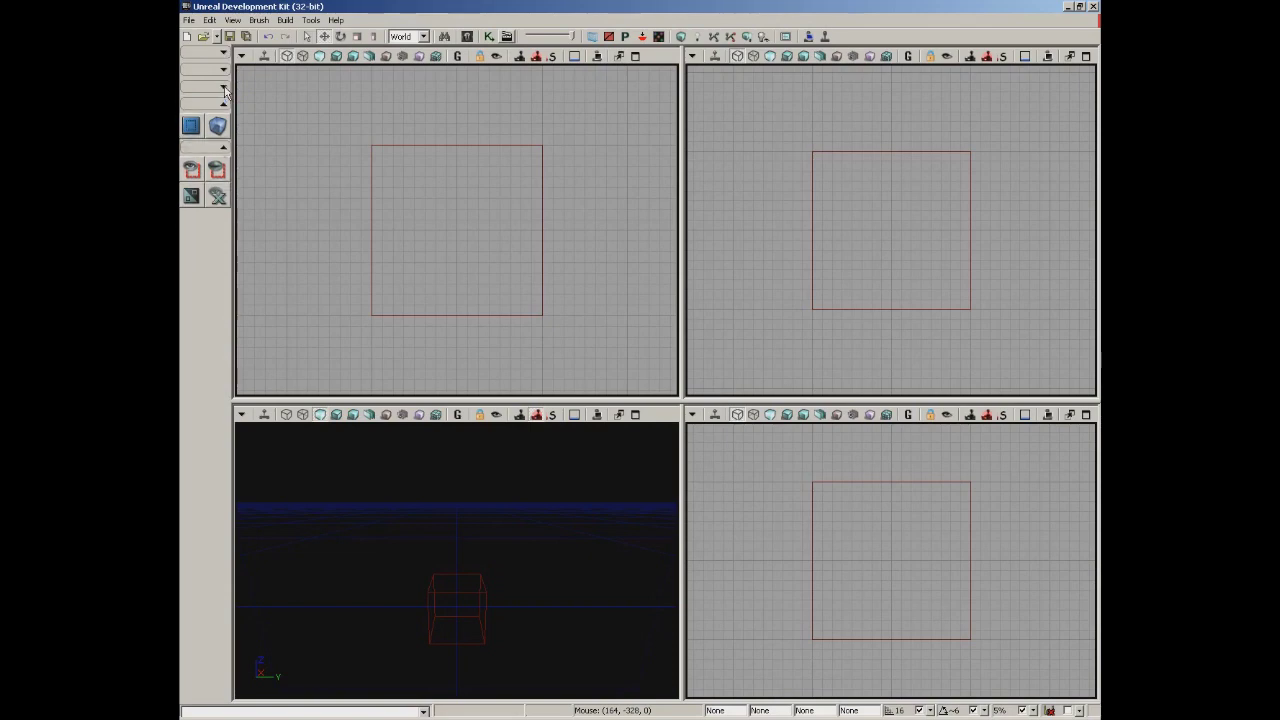
{"action": "left_click", "coordinate": [224, 104]}
{"action": "left_click", "coordinate": [224, 121]}
{"action": "left_click", "coordinate": [224, 121]}
{"action": "left_click", "coordinate": [224, 104]}
{"action": "left_click", "coordinate": [224, 87]}
{"action": "left_click", "coordinate": [224, 69]}
{"action": "left_click", "coordinate": [224, 53]}
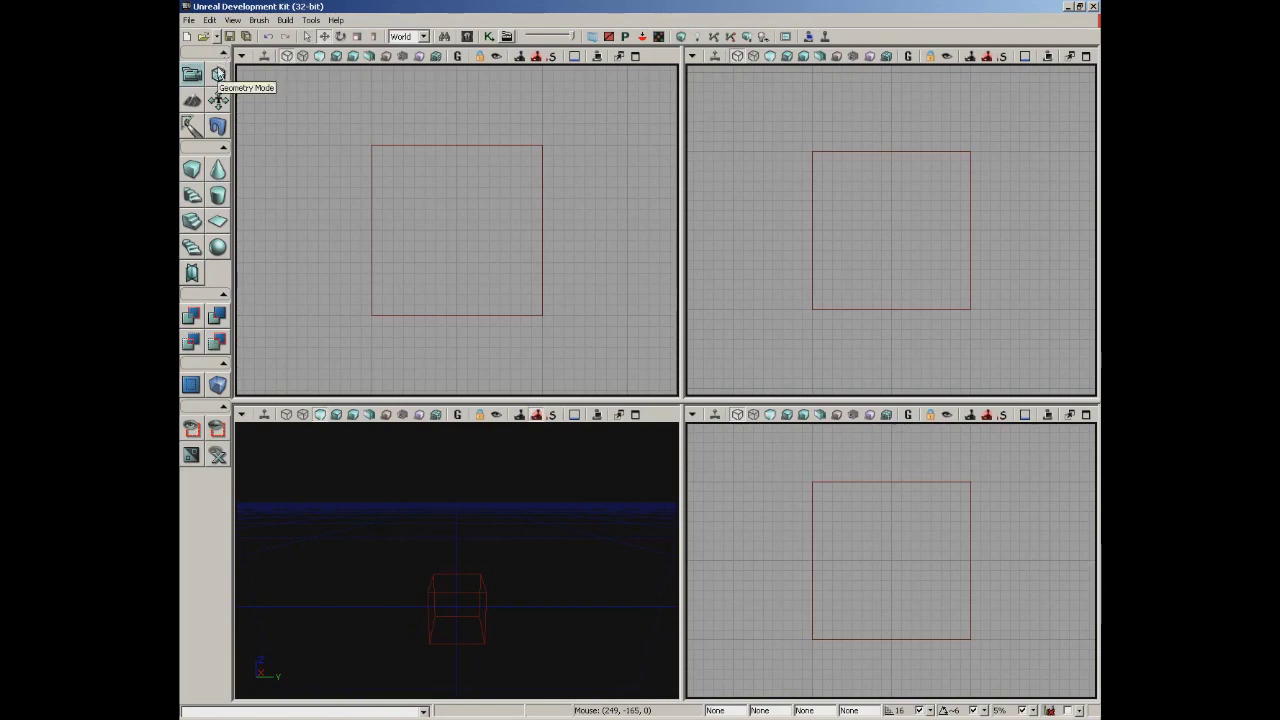
Open the VCTF-Necropolis level and look over it in the perspective view.
{"action": "left_click", "coordinate": [189, 20]}
{"action": "left_click", "coordinate": [206, 47]}
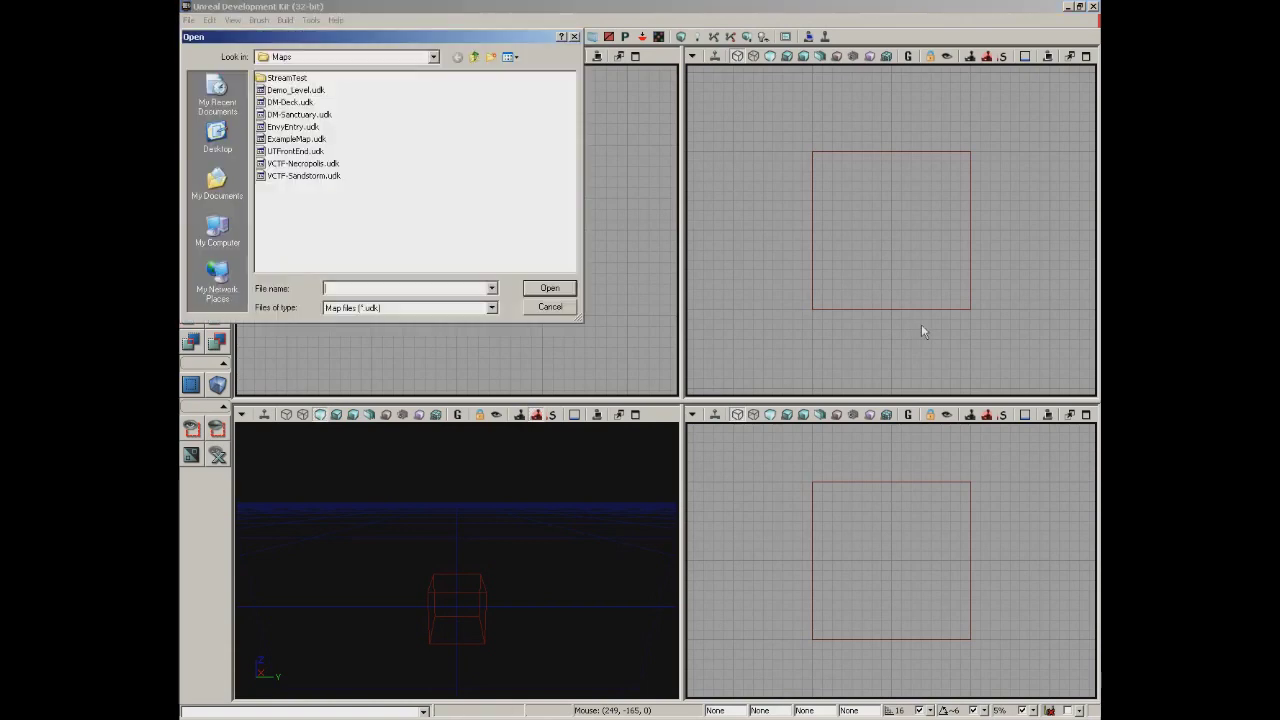
{"action": "double_click", "coordinate": [304, 176]}
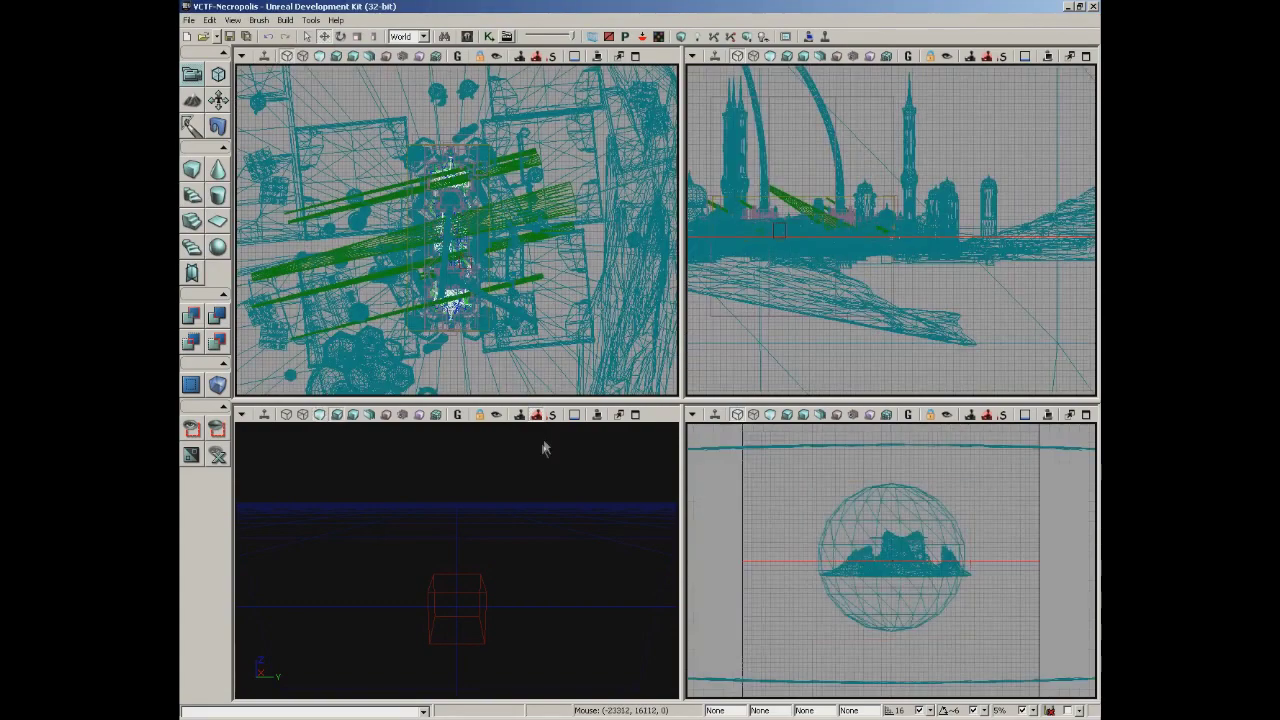
{"action": "right_click_drag", "start_coordinate": [484, 555], "coordinate": [355, 561]}
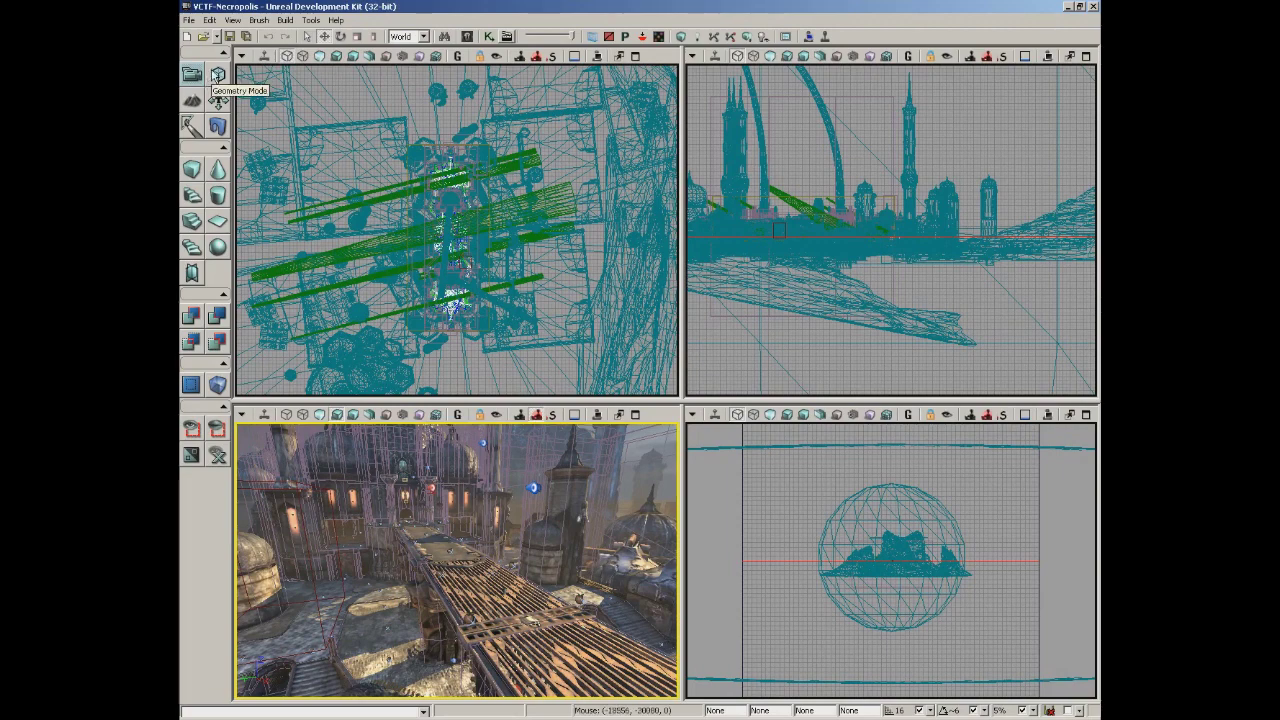
Switch to Geometry Mode and move the Geometry Tools window clear of the perspective view.
{"action": "left_click", "coordinate": [218, 75]}
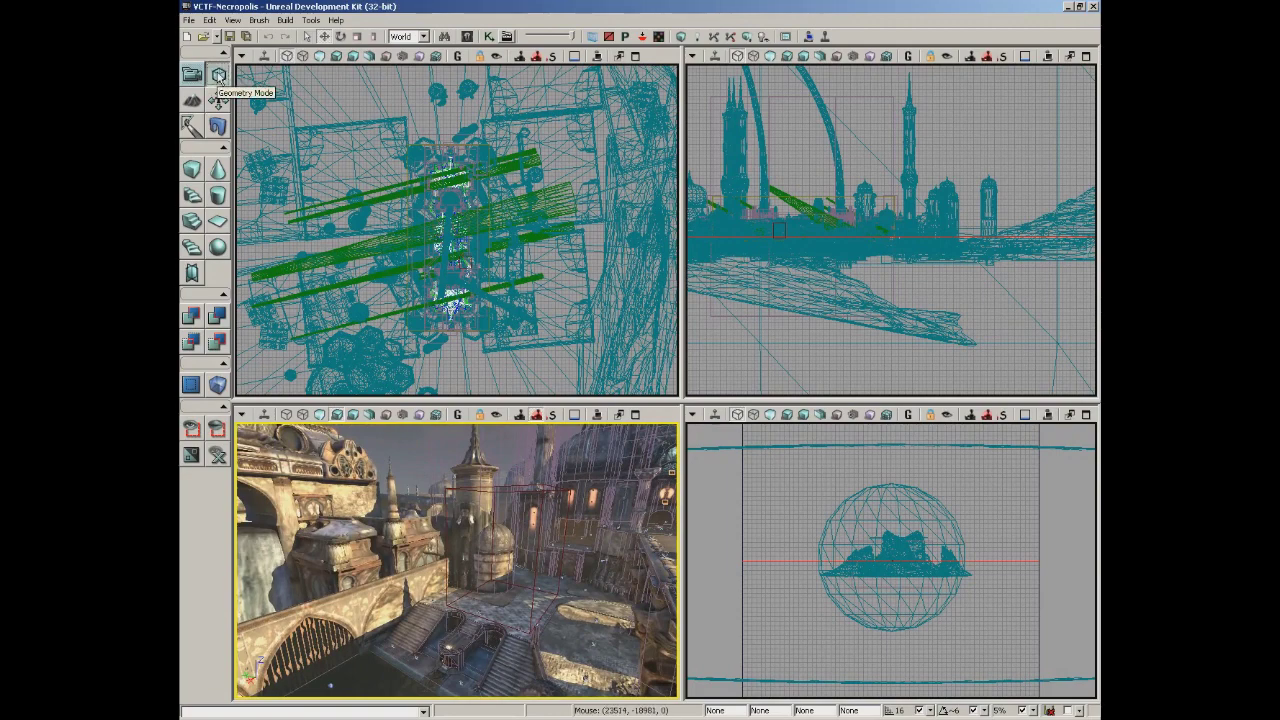
{"action": "left_click_drag", "start_coordinate": [567, 298], "coordinate": [873, 240]}
{"action": "right_click_drag", "start_coordinate": [457, 560], "coordinate": [433, 532]}
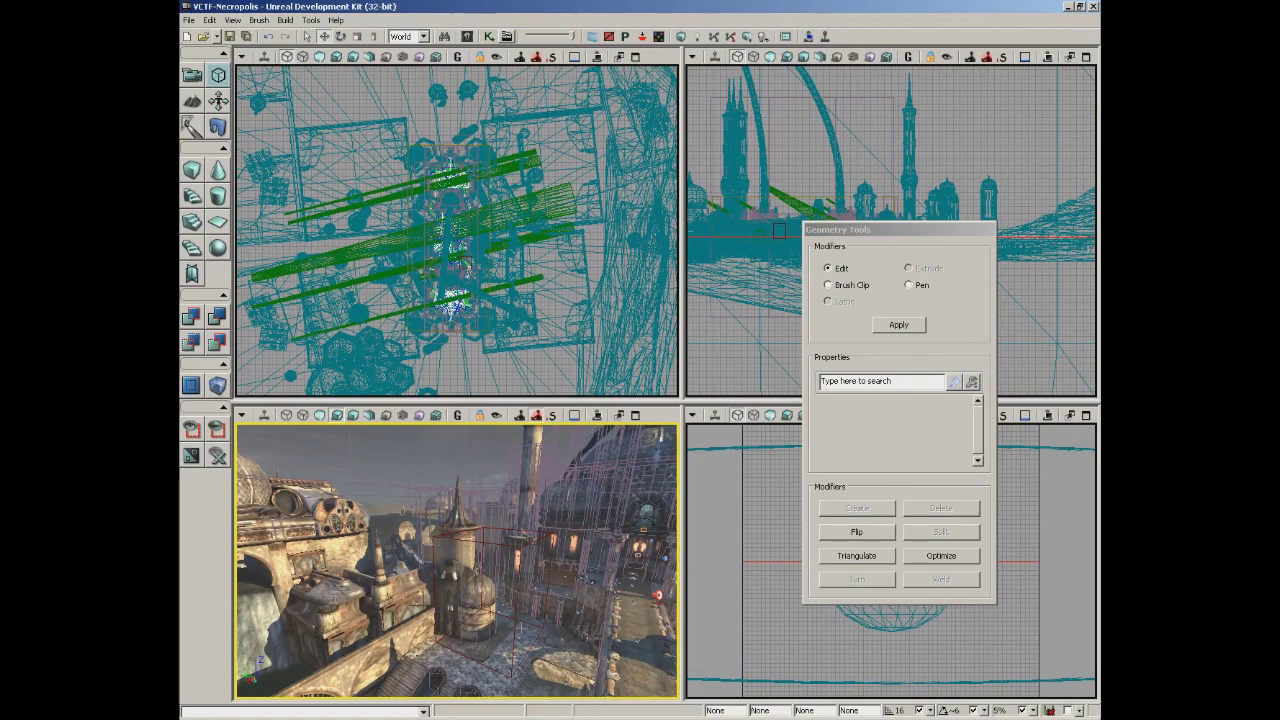
Create a new level with Additive geometry style and maximize the perspective viewport around the builder brush.
{"action": "left_click", "coordinate": [188, 20]}
{"action": "left_click", "coordinate": [210, 31]}
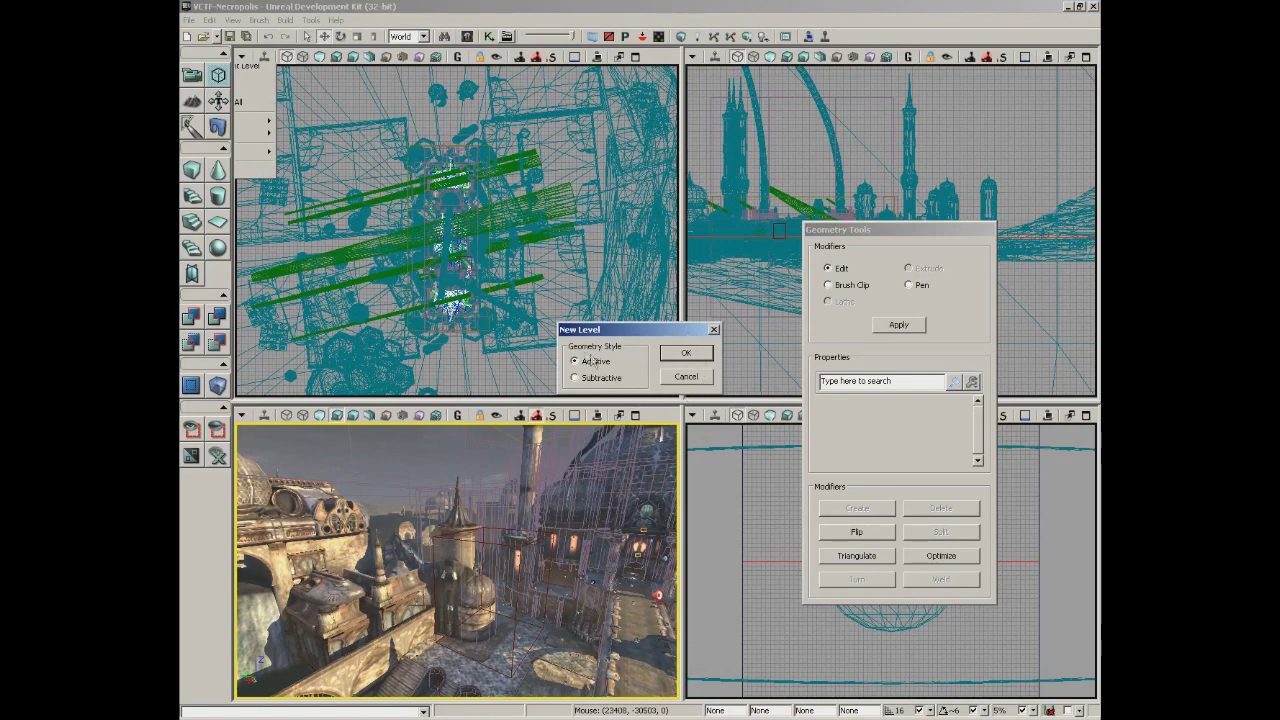
{"action": "left_click", "coordinate": [685, 353]}
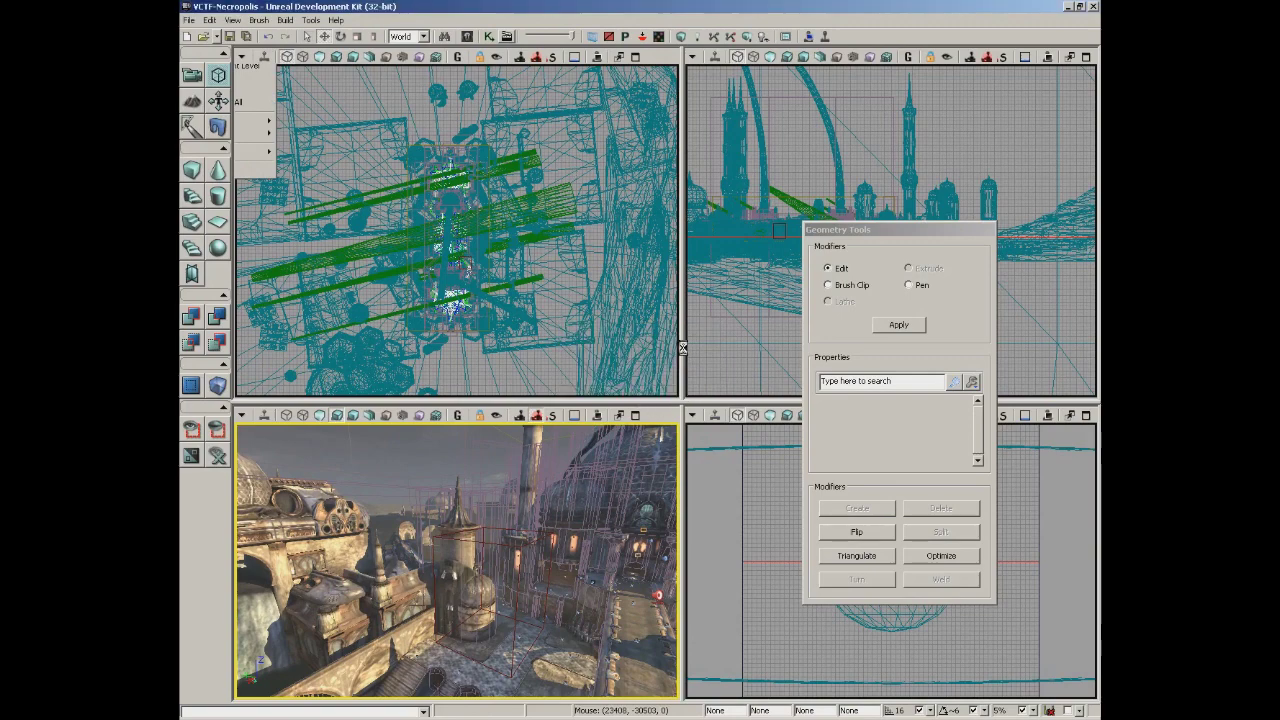
{"action": "left_click_drag", "start_coordinate": [679, 591], "coordinate": [665, 428]}
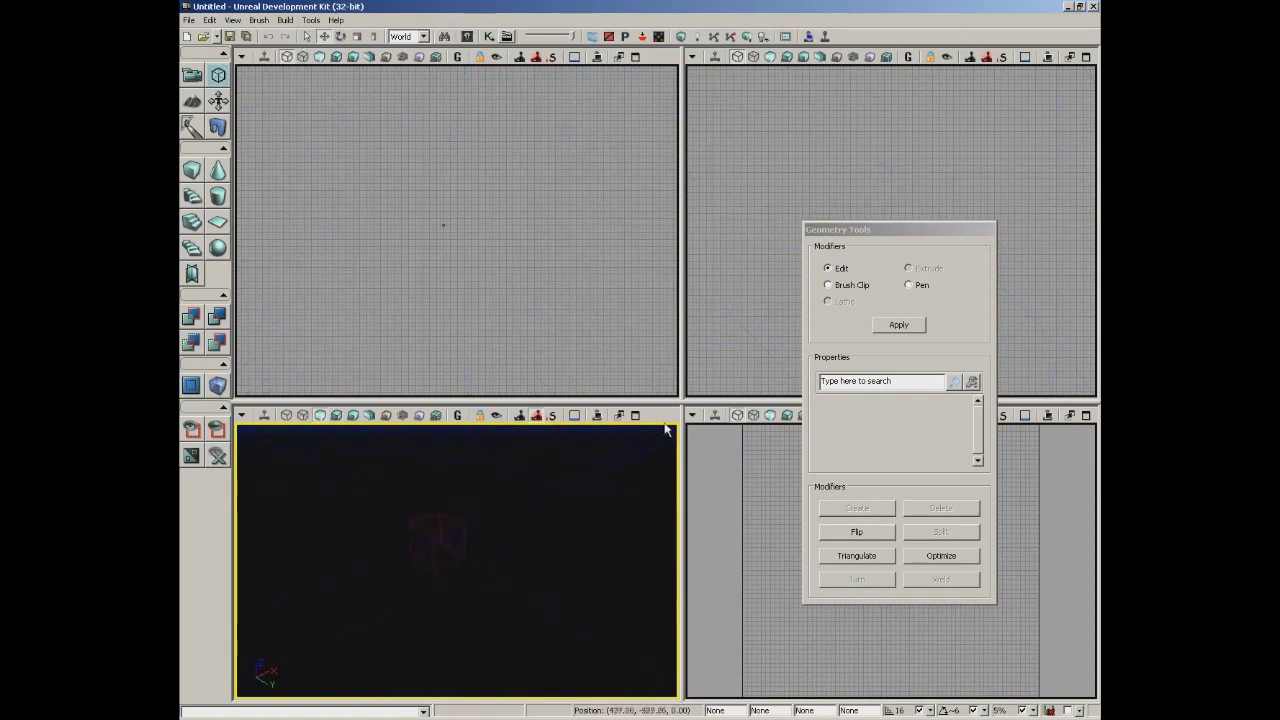
{"action": "left_click", "coordinate": [635, 415]}
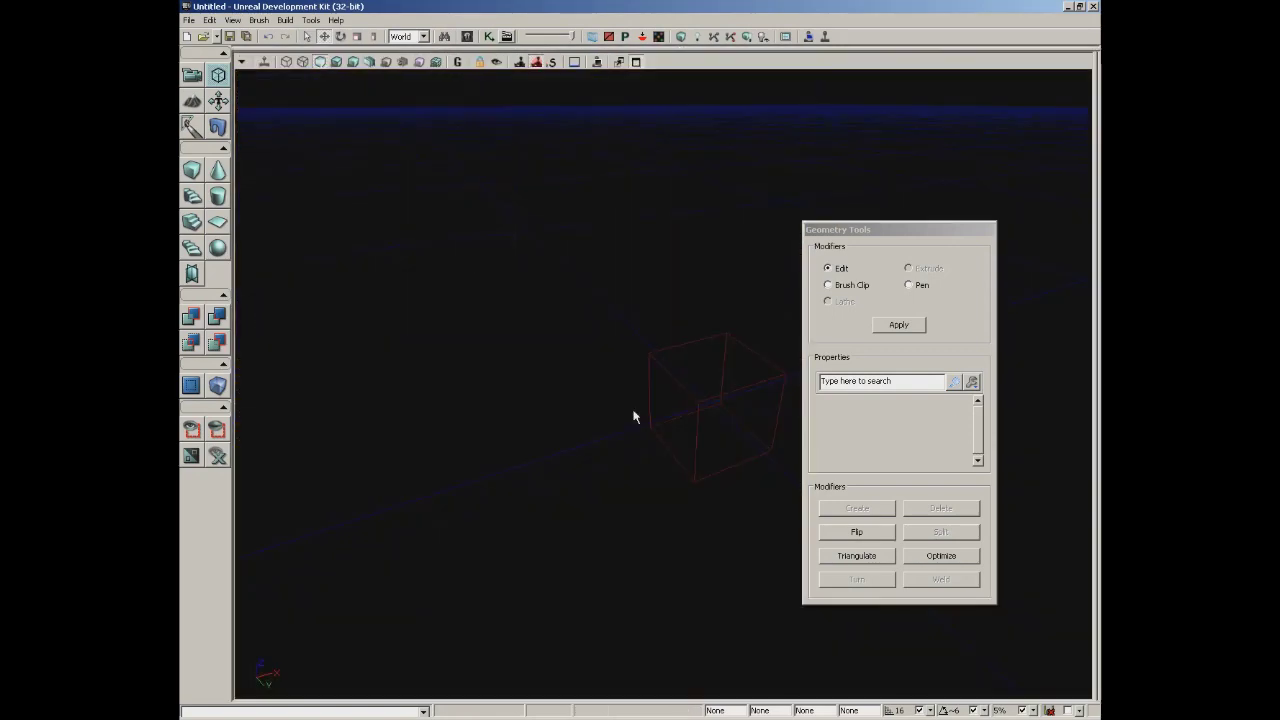
{"action": "mouse_move", "coordinate": [466, 414]}
{"action": "left_mouse_down"}
{"action": "mouse_move", "coordinate": [594, 354]}
{"action": "mouse_move", "coordinate": [523, 191]}
{"action": "mouse_move", "coordinate": [487, 297]}
{"action": "mouse_move", "coordinate": [451, 346]}
{"action": "mouse_move", "coordinate": [500, 397]}
{"action": "left_mouse_up"}
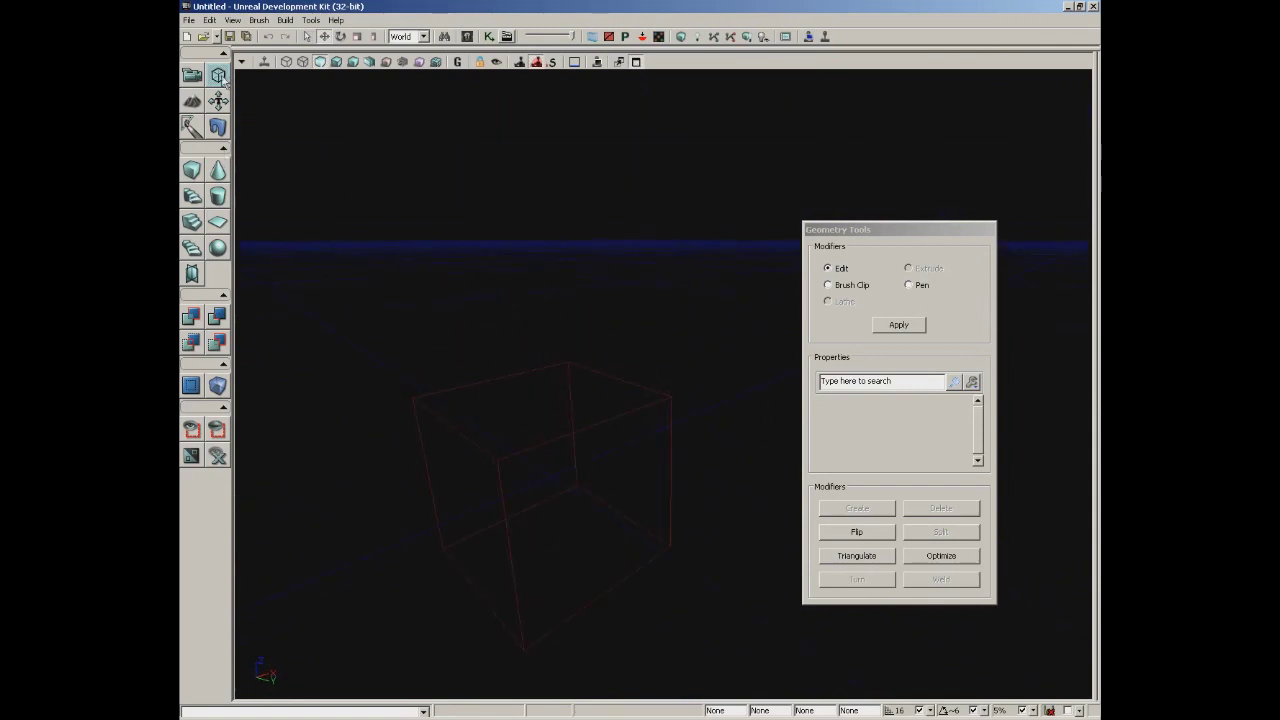
Select the builder brush and pull one of its upper corner vertices upward in geometry editing.
{"action": "left_click", "coordinate": [599, 422]}
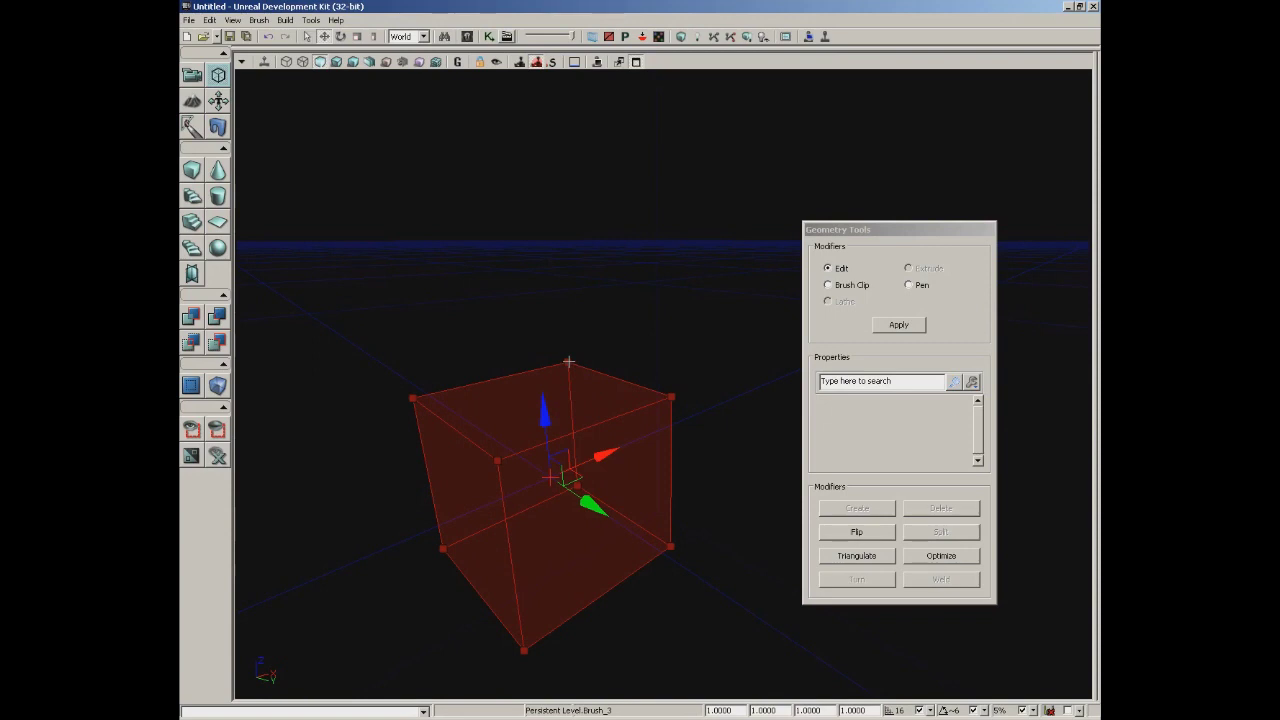
{"action": "left_click", "coordinate": [411, 397]}
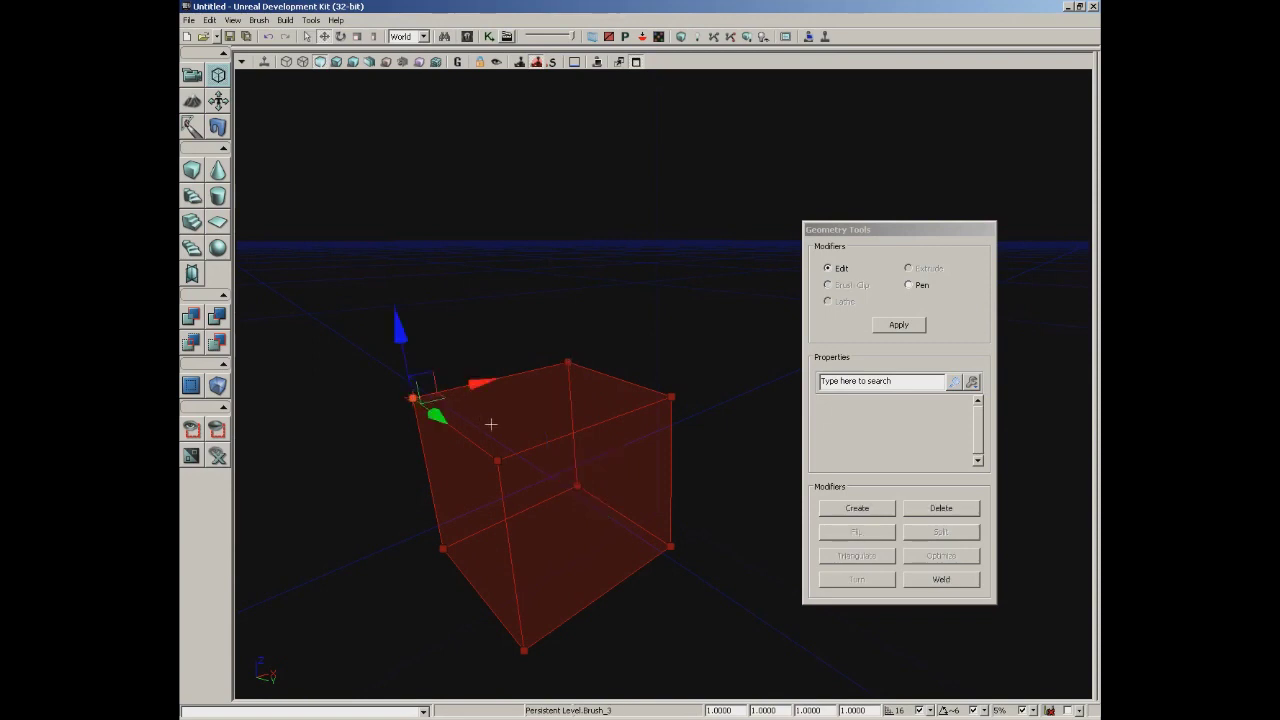
{"action": "left_click_drag", "start_coordinate": [400, 330], "coordinate": [381, 240]}
{"action": "mouse_move", "coordinate": [456, 296]}
{"action": "left_mouse_down"}
{"action": "mouse_move", "coordinate": [420, 297]}
{"action": "mouse_move", "coordinate": [474, 306]}
{"action": "mouse_move", "coordinate": [371, 297]}
{"action": "mouse_move", "coordinate": [414, 314]}
{"action": "left_mouse_up"}
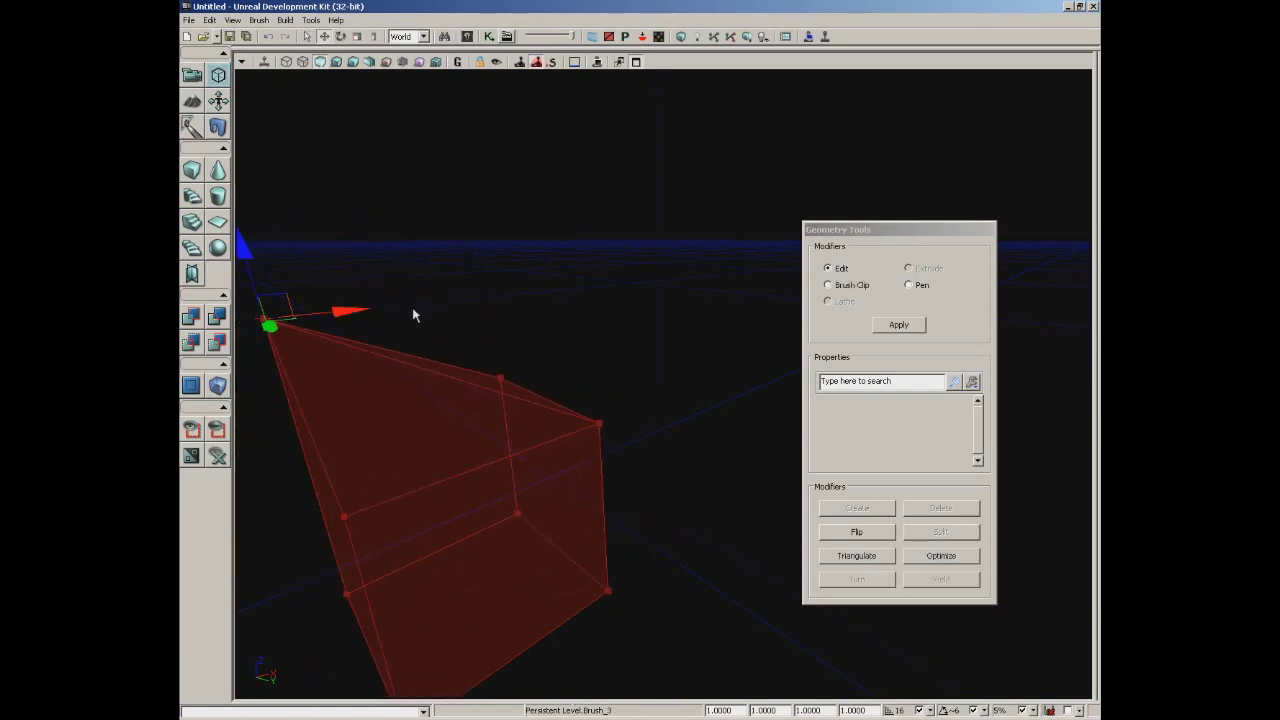
Select a side face of the builder brush and move it outward along the Y axis.
{"action": "left_click", "coordinate": [429, 486]}
{"action": "mouse_move", "coordinate": [515, 575]}
{"action": "left_mouse_down"}
{"action": "mouse_move", "coordinate": [600, 600]}
{"action": "mouse_move", "coordinate": [477, 611]}
{"action": "left_mouse_up"}
{"action": "left_click_drag", "start_coordinate": [568, 572], "coordinate": [608, 572]}
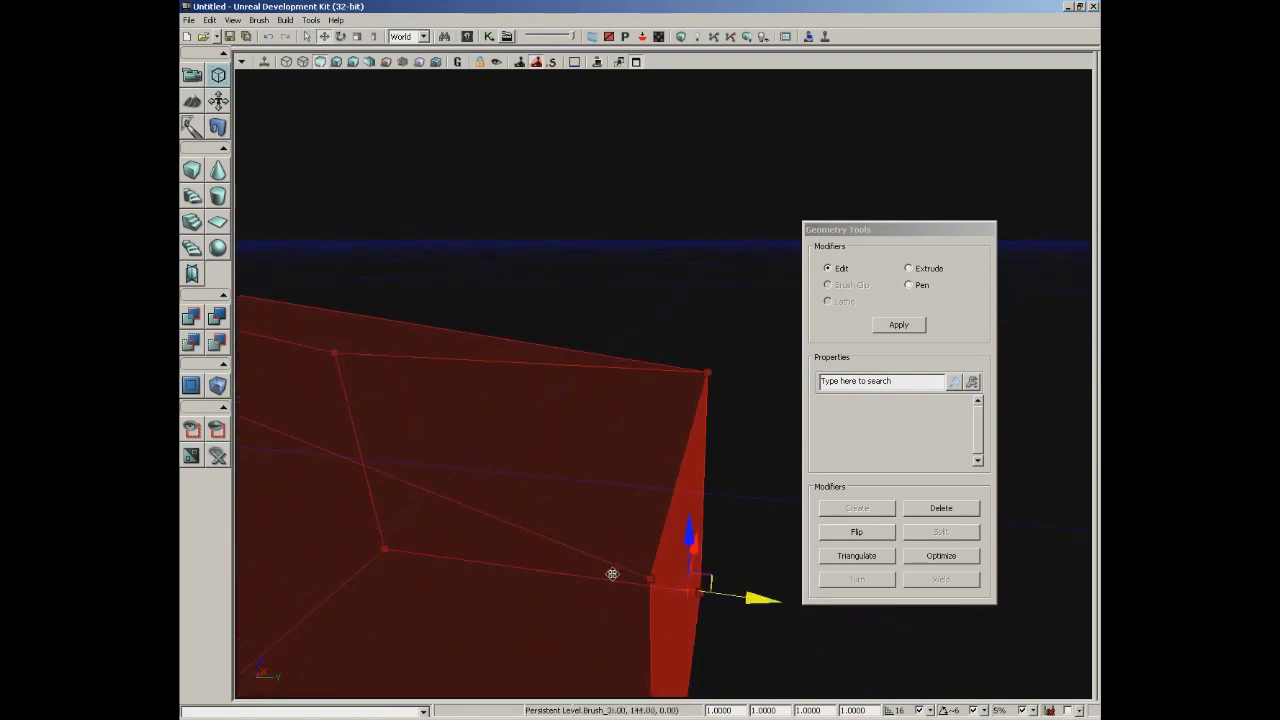
{"action": "left_click_drag", "start_coordinate": [528, 456], "coordinate": [611, 380]}
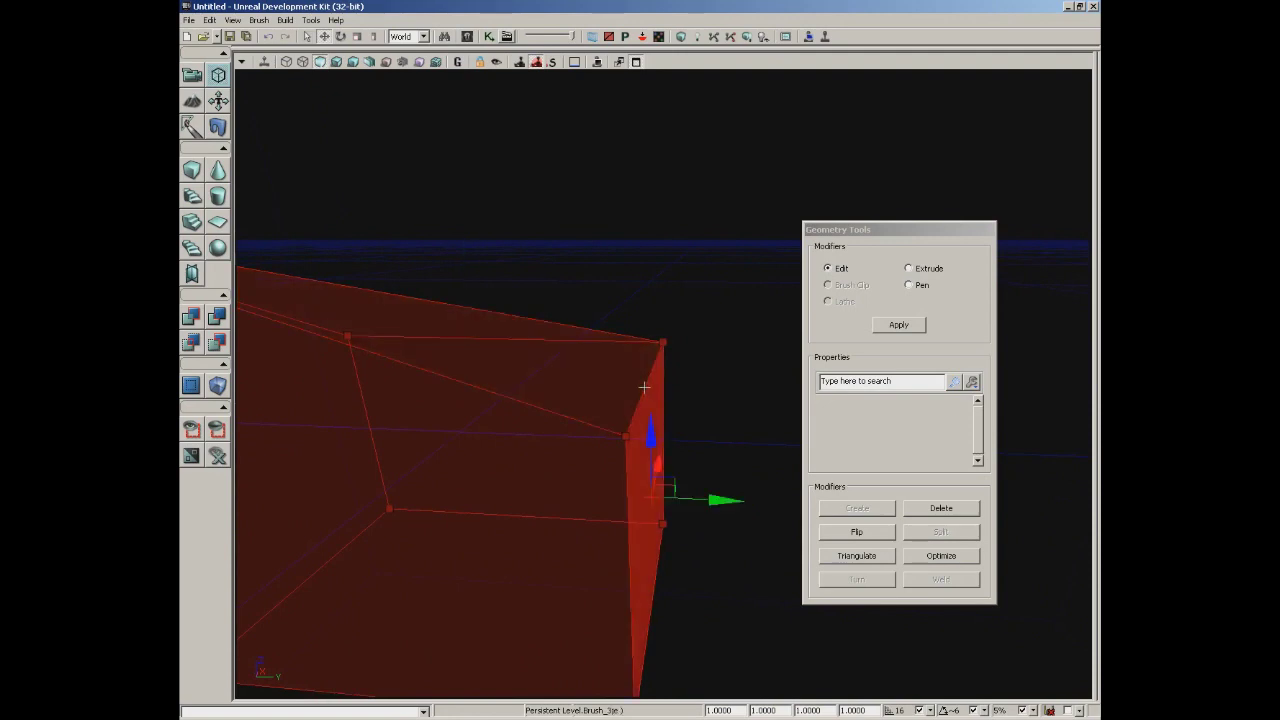
Select the top edge of the moved side face and raise it along the Z axis.
{"action": "left_click", "coordinate": [661, 344]}
{"action": "left_click_drag", "start_coordinate": [650, 307], "coordinate": [637, 180]}
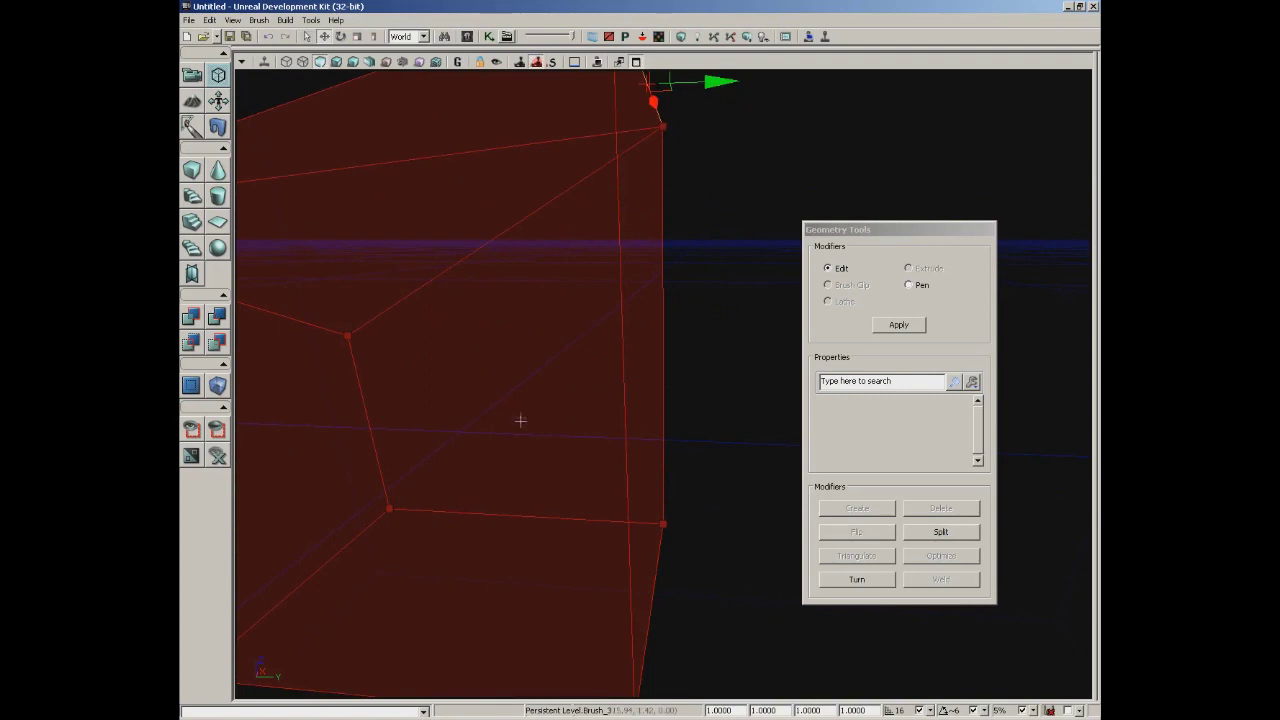
{"action": "scroll", "coordinate": [520, 421], "scroll_direction": "down", "scroll_amount": 5}
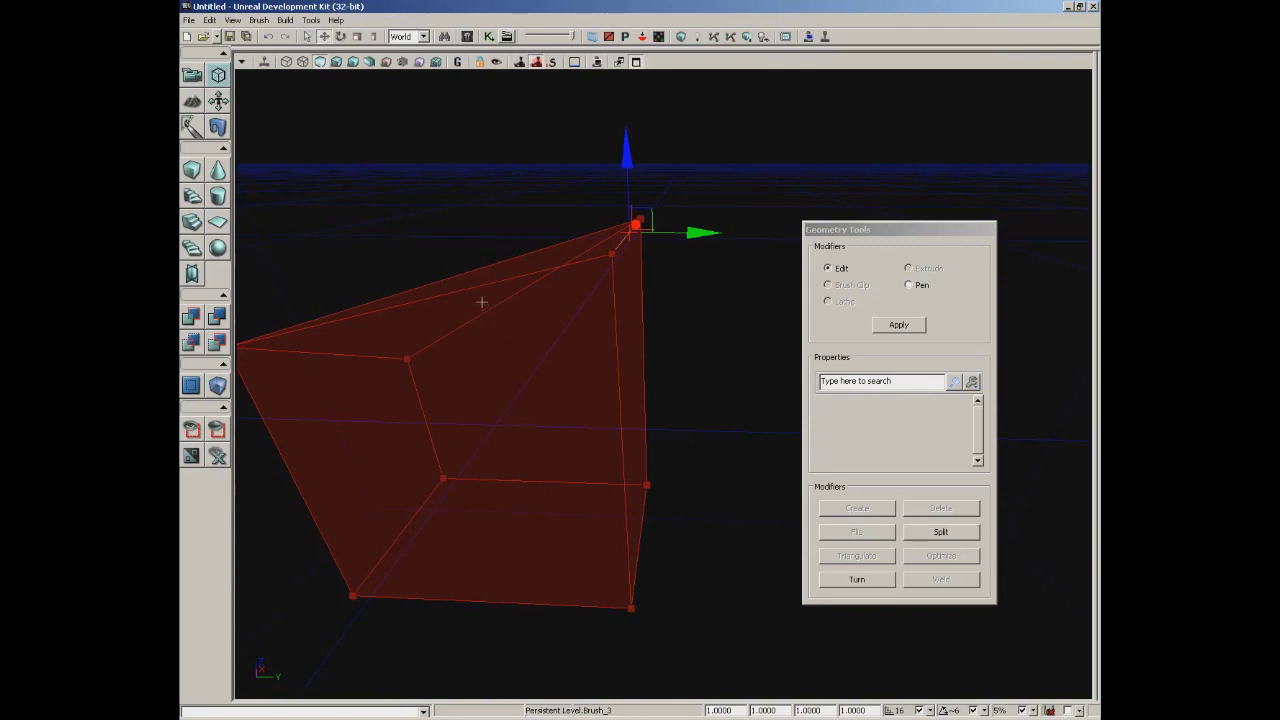
Reset the builder brush to a cube, switch to Terrain Editing mode, and move the TerrainEdit window off the brush.
{"action": "left_click", "coordinate": [193, 175]}
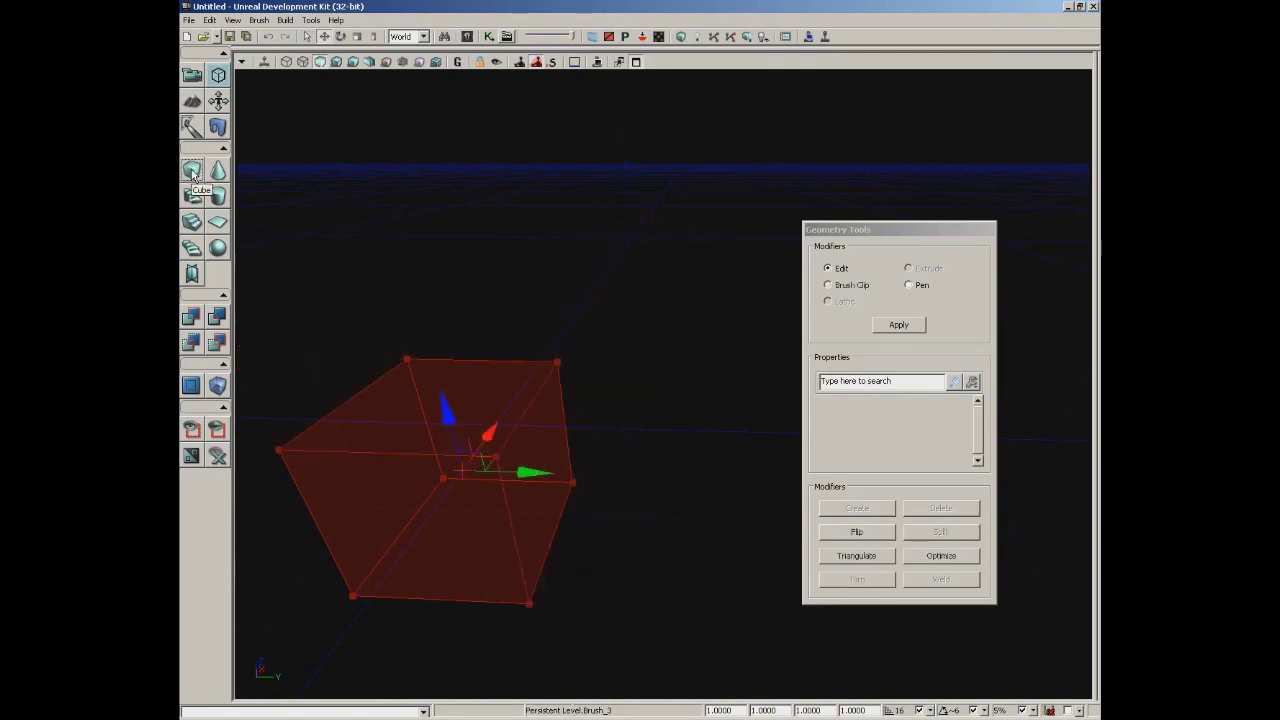
{"action": "left_click", "coordinate": [190, 103]}
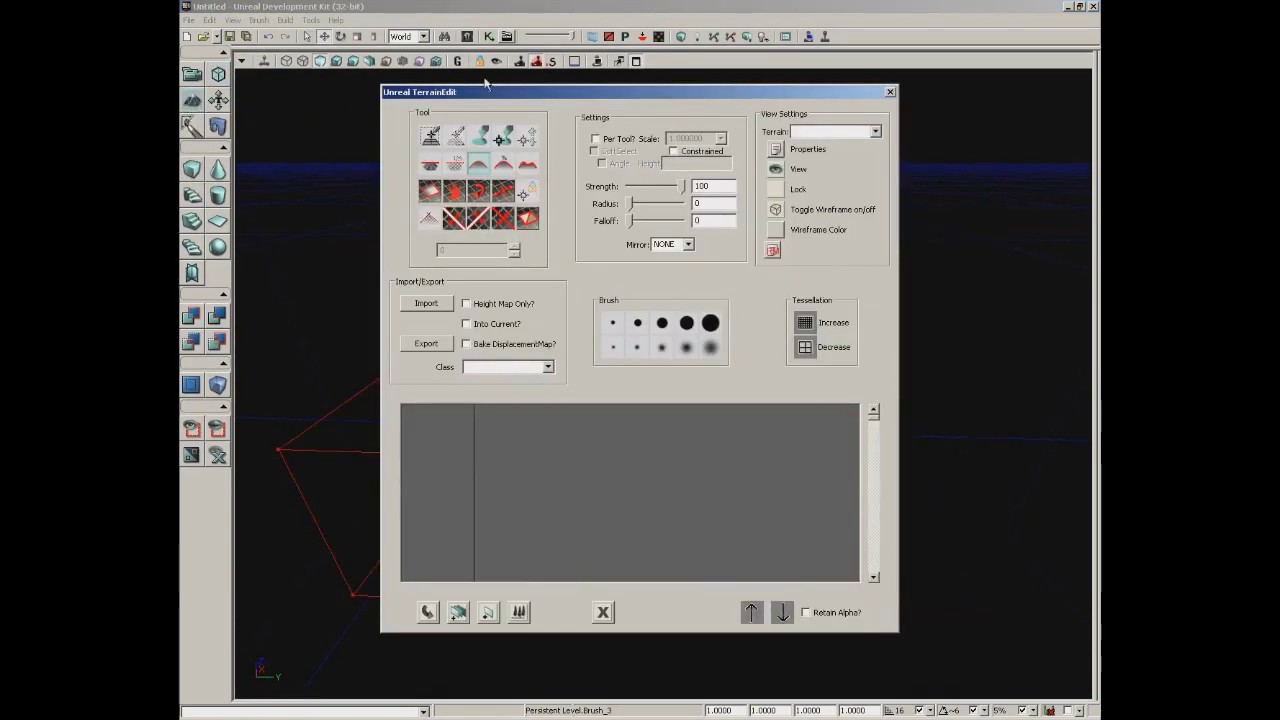
{"action": "left_click_drag", "start_coordinate": [492, 99], "coordinate": [691, 105]}
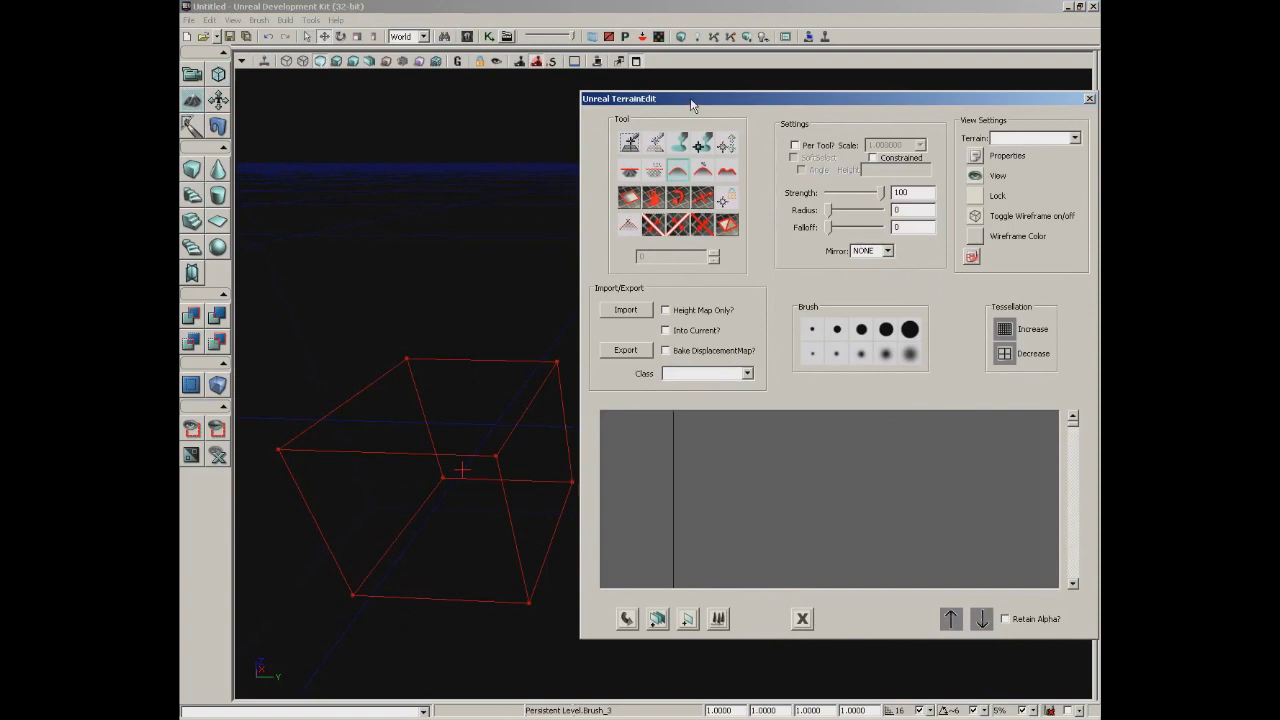
Open the VCTF-Sandstorm level, discarding the changes to the untitled map.
{"action": "left_click", "coordinate": [188, 20]}
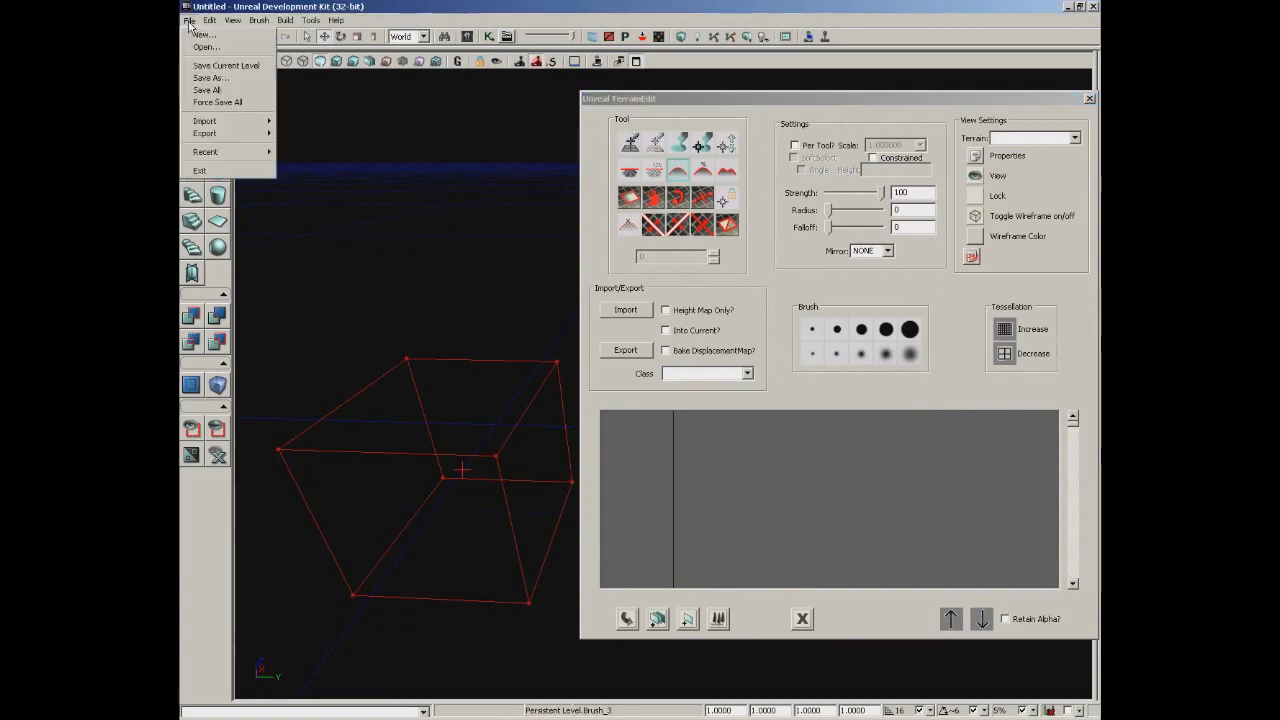
{"action": "left_click", "coordinate": [206, 47]}
{"action": "left_click", "coordinate": [628, 386]}
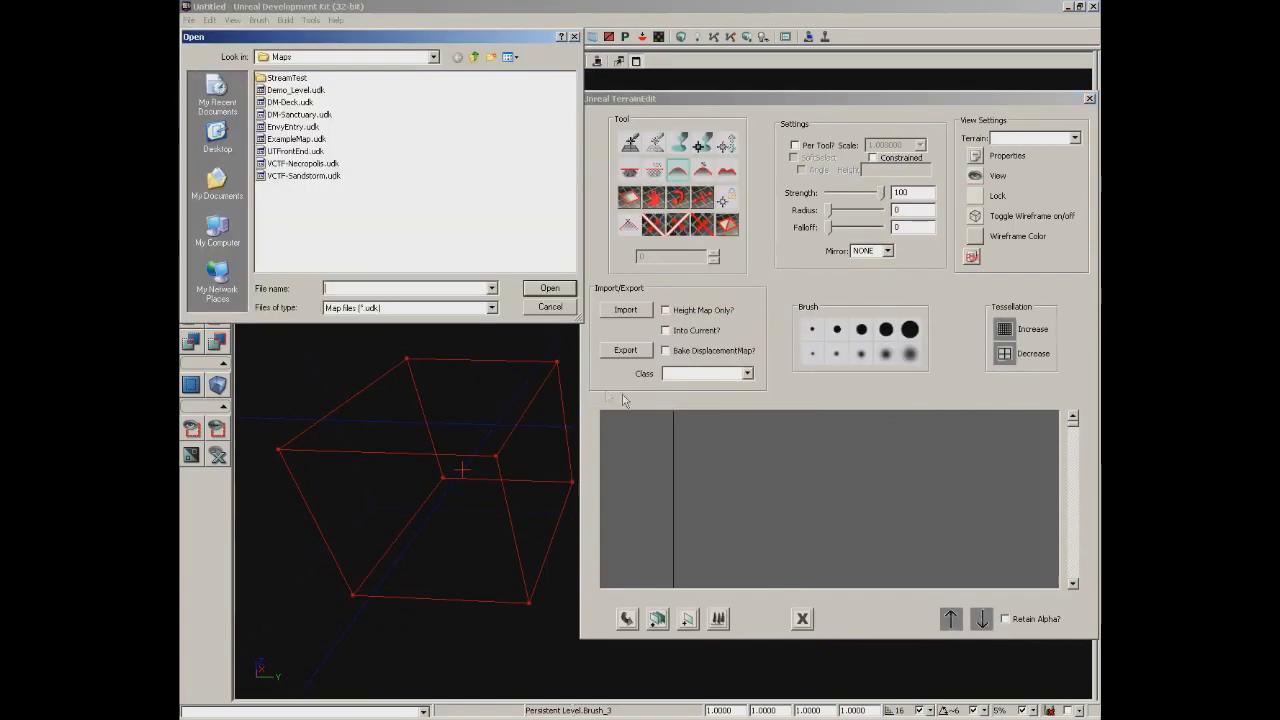
{"action": "left_click", "coordinate": [298, 177]}
{"action": "left_click", "coordinate": [569, 290]}
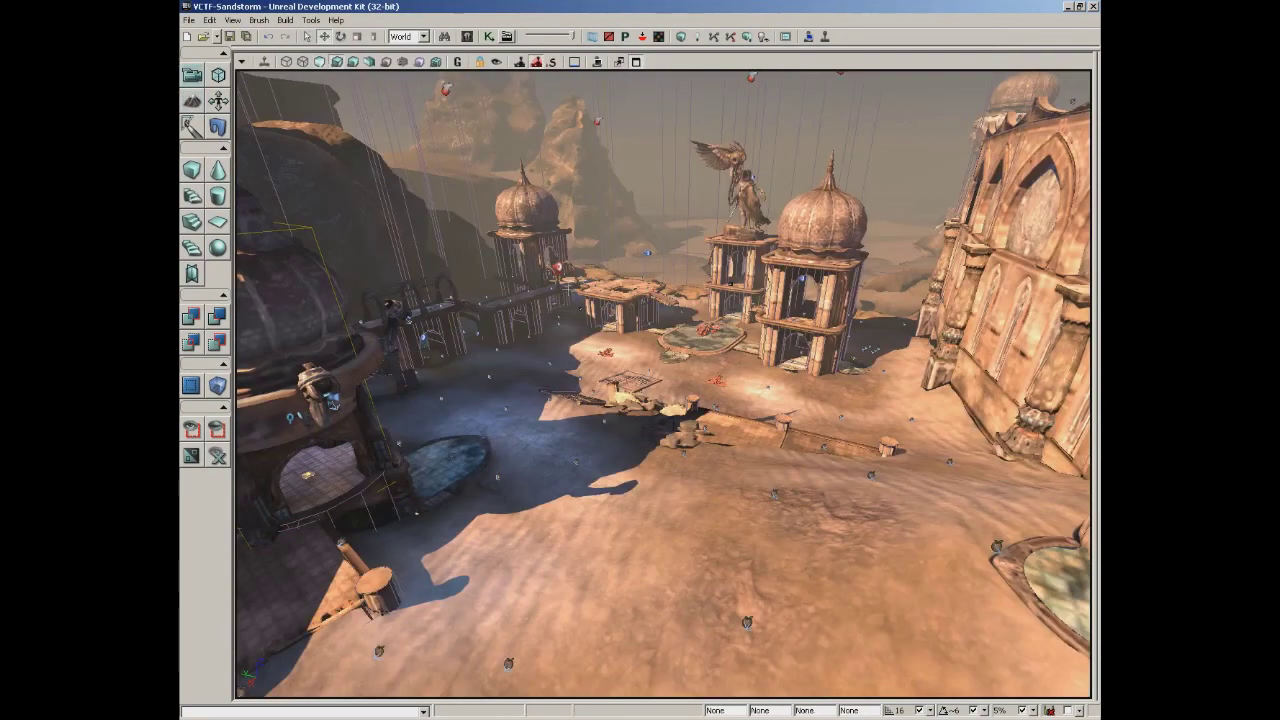
Bring the Sandstorm sand terrain into view, activate Terrain Editing mode for Terrain_0, and reposition the TerrainEdit window.
{"action": "mouse_move", "coordinate": [664, 384]}
{"action": "left_mouse_down"}
{"action": "mouse_move", "coordinate": [720, 340]}
{"action": "mouse_move", "coordinate": [676, 403]}
{"action": "left_mouse_up"}
{"action": "left_click", "coordinate": [191, 100]}
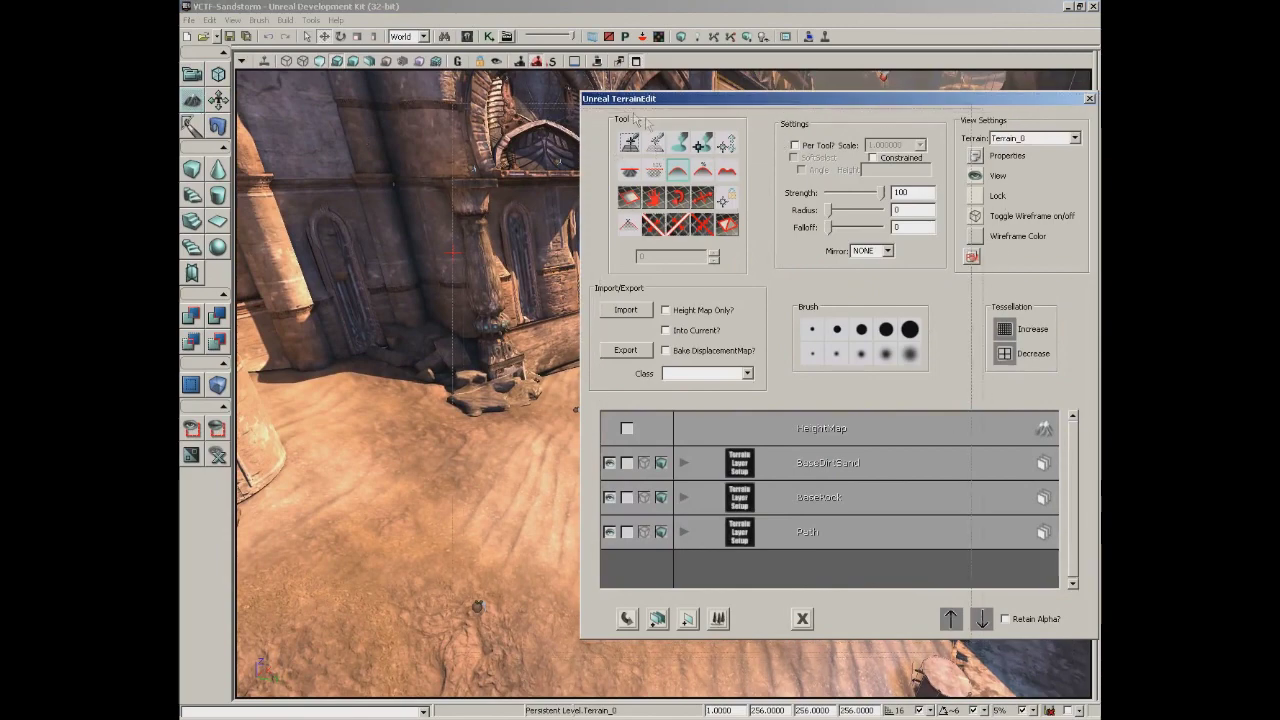
{"action": "left_click_drag", "start_coordinate": [760, 105], "coordinate": [613, 110]}
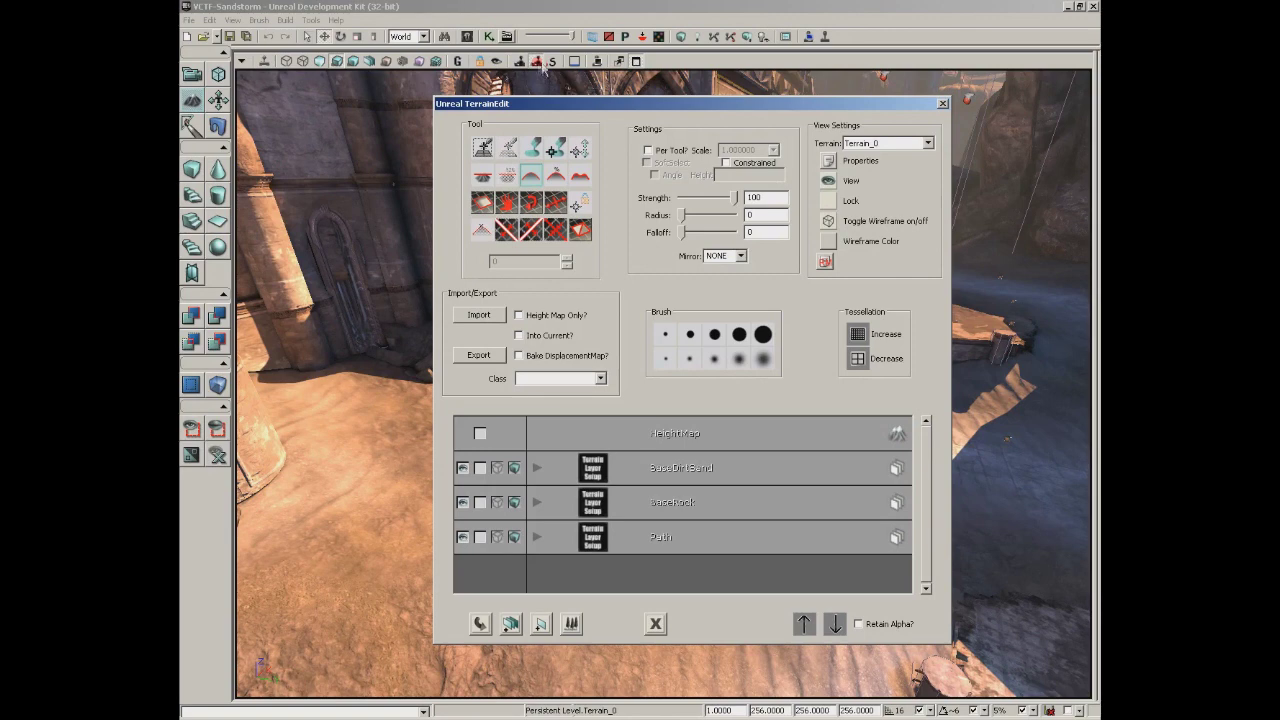
Choose the terrain Paint tool, set its Radius to 393 and Falloff to 645, and move the TerrainEdit window aside.
{"action": "left_click", "coordinate": [529, 147]}
{"action": "left_click_drag", "start_coordinate": [684, 218], "coordinate": [697, 216]}
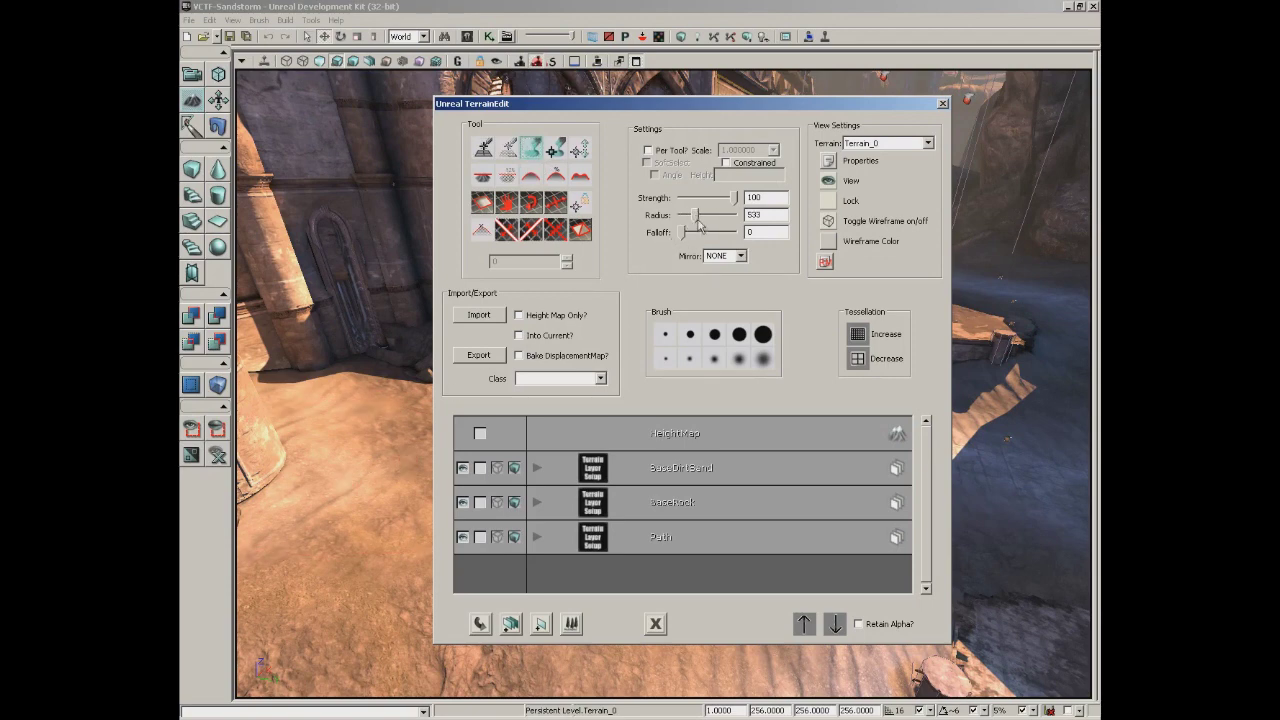
{"action": "left_click_drag", "start_coordinate": [697, 220], "coordinate": [692, 220]}
{"action": "left_click_drag", "start_coordinate": [684, 233], "coordinate": [700, 233]}
{"action": "left_click_drag", "start_coordinate": [490, 104], "coordinate": [1059, 127]}
Raise several large mounds in the Sandstorm sand, from the foreground to the low wall beyond the wreck.
{"action": "mouse_move", "coordinate": [497, 515]}
{"action": "right_mouse_down"}
{"action": "mouse_move", "coordinate": [560, 517]}
{"action": "mouse_move", "coordinate": [523, 506]}
{"action": "mouse_move", "coordinate": [465, 597]}
{"action": "mouse_move", "coordinate": [503, 523]}
{"action": "right_mouse_up"}
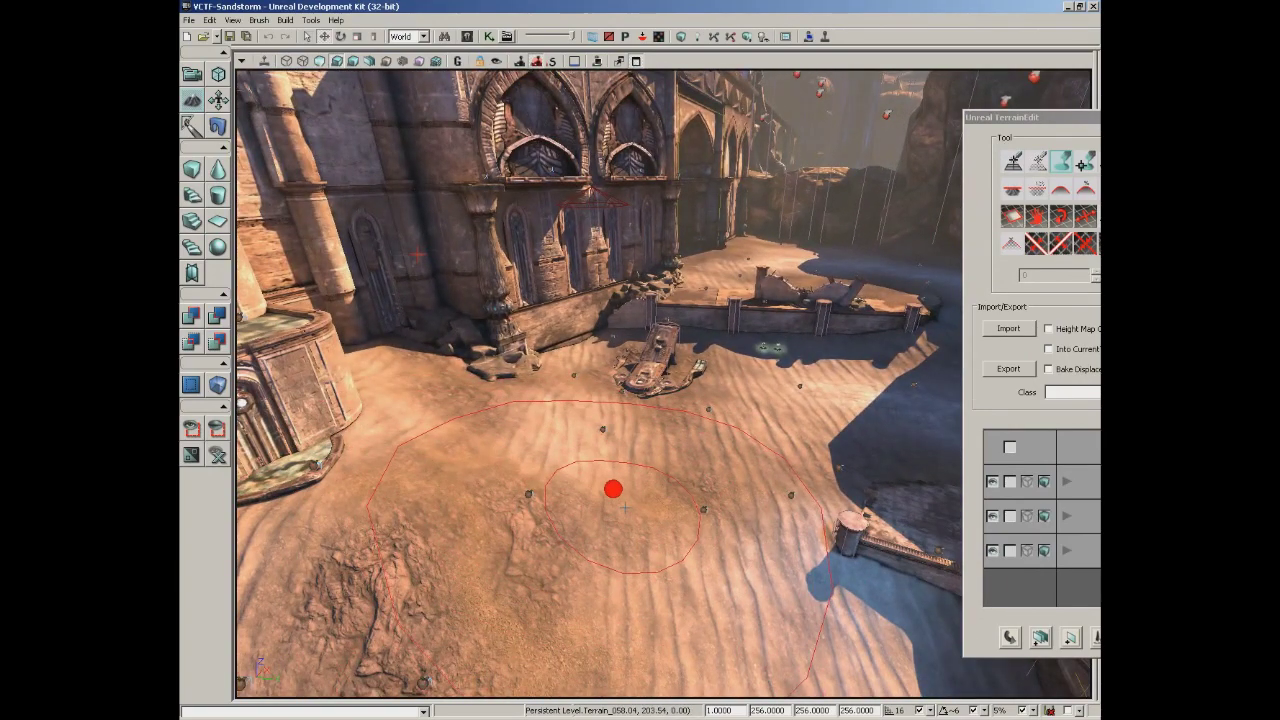
{"action": "left_click", "coordinate": [588, 466], "text": "ctrl"}
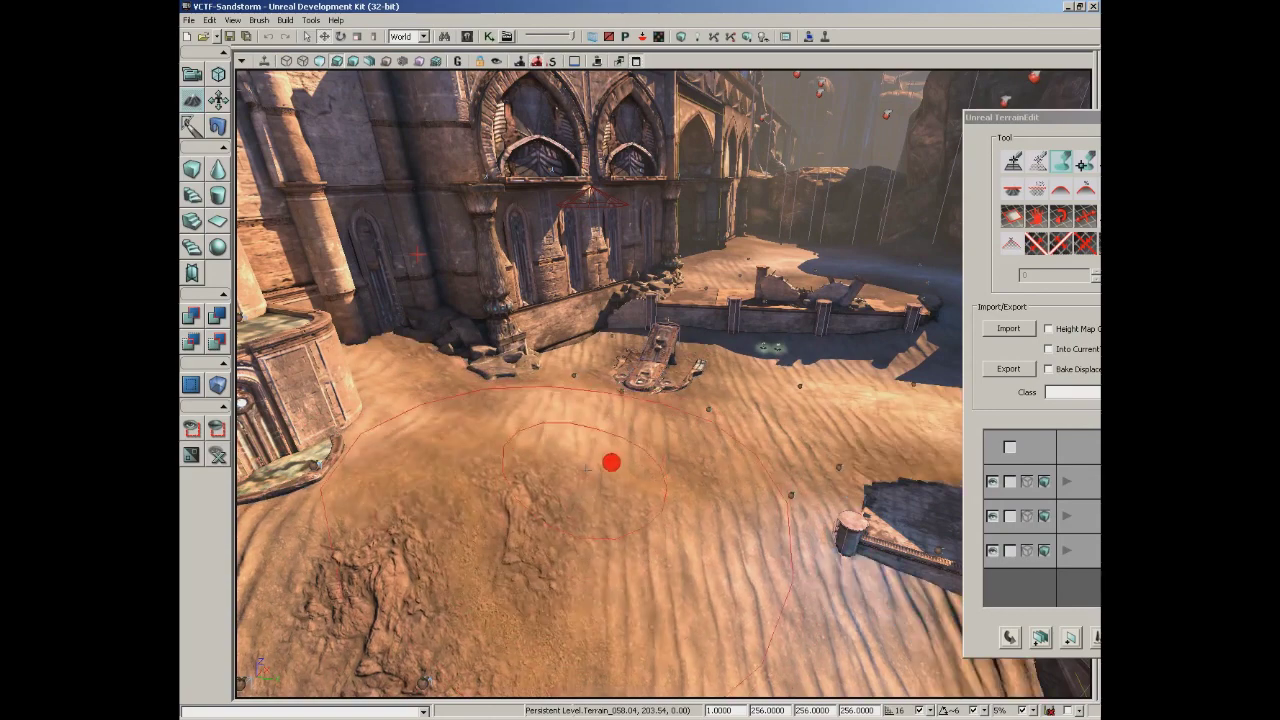
{"action": "left_click", "coordinate": [590, 467], "text": "ctrl"}
{"action": "left_click", "coordinate": [740, 432], "text": "ctrl"}
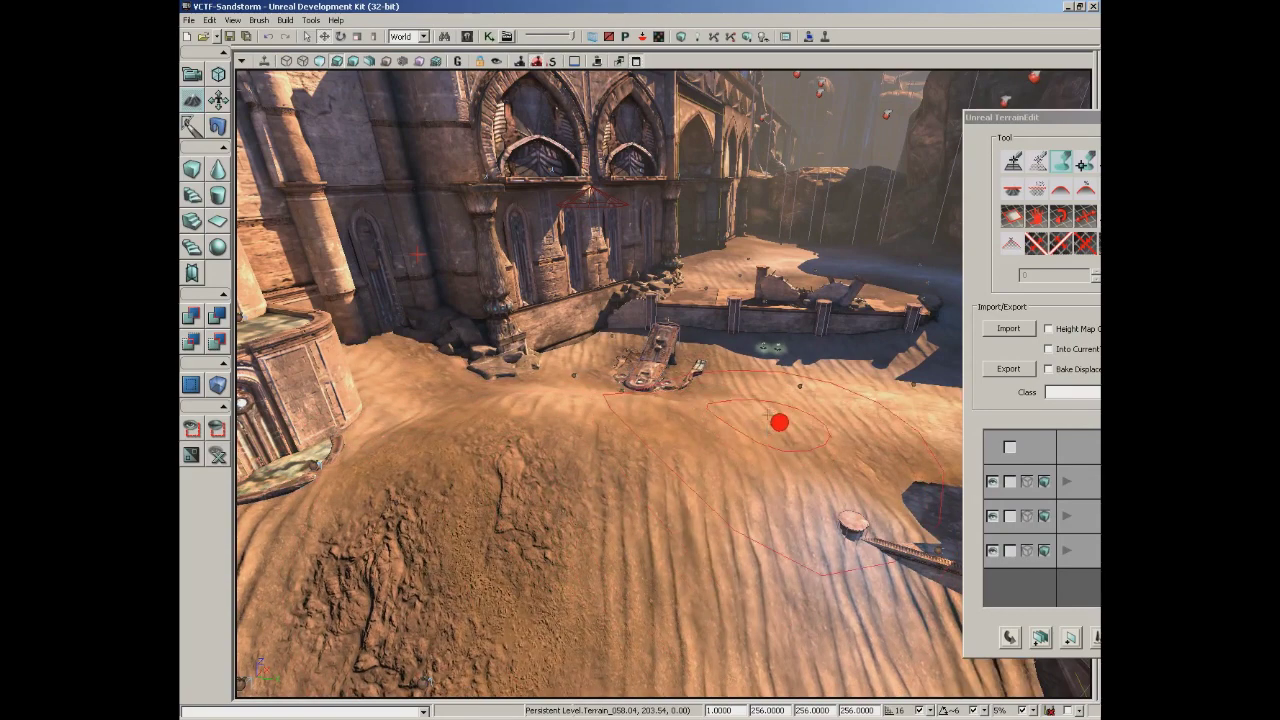
{"action": "right_click", "coordinate": [779, 422], "text": "ctrl"}
{"action": "right_click", "coordinate": [800, 337], "text": "ctrl"}
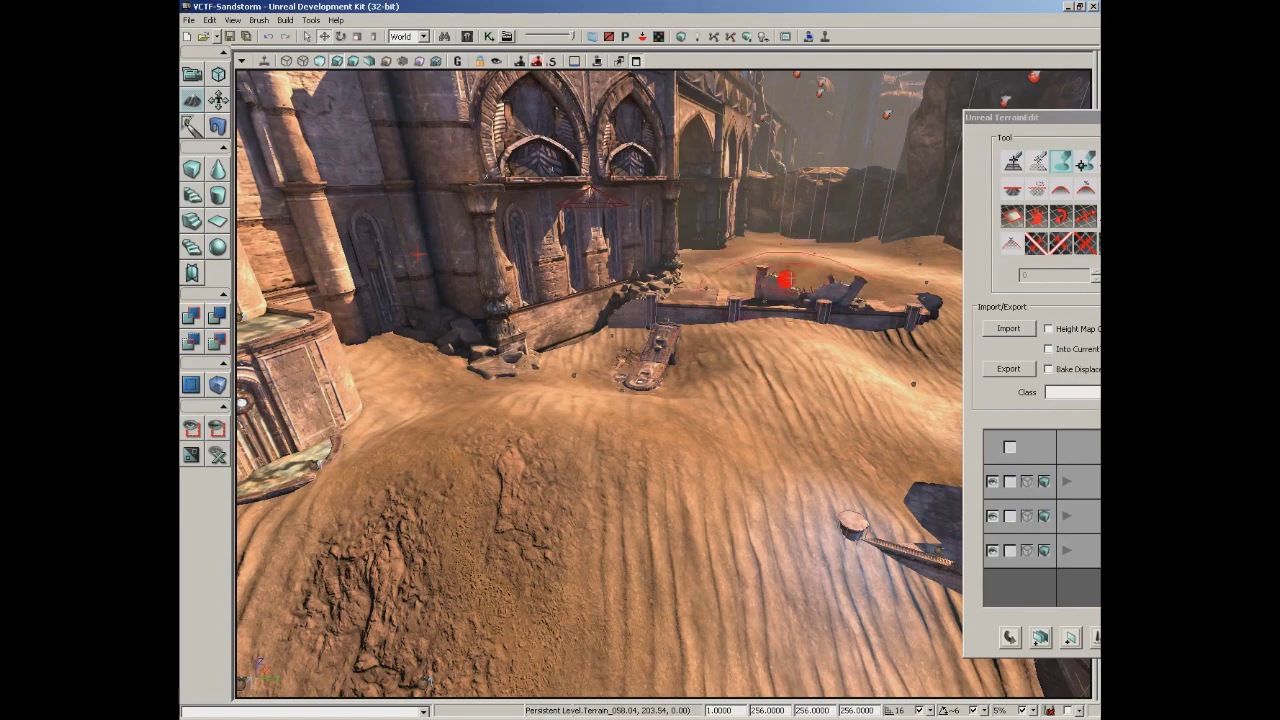
{"action": "left_click", "coordinate": [800, 334], "text": "ctrl"}
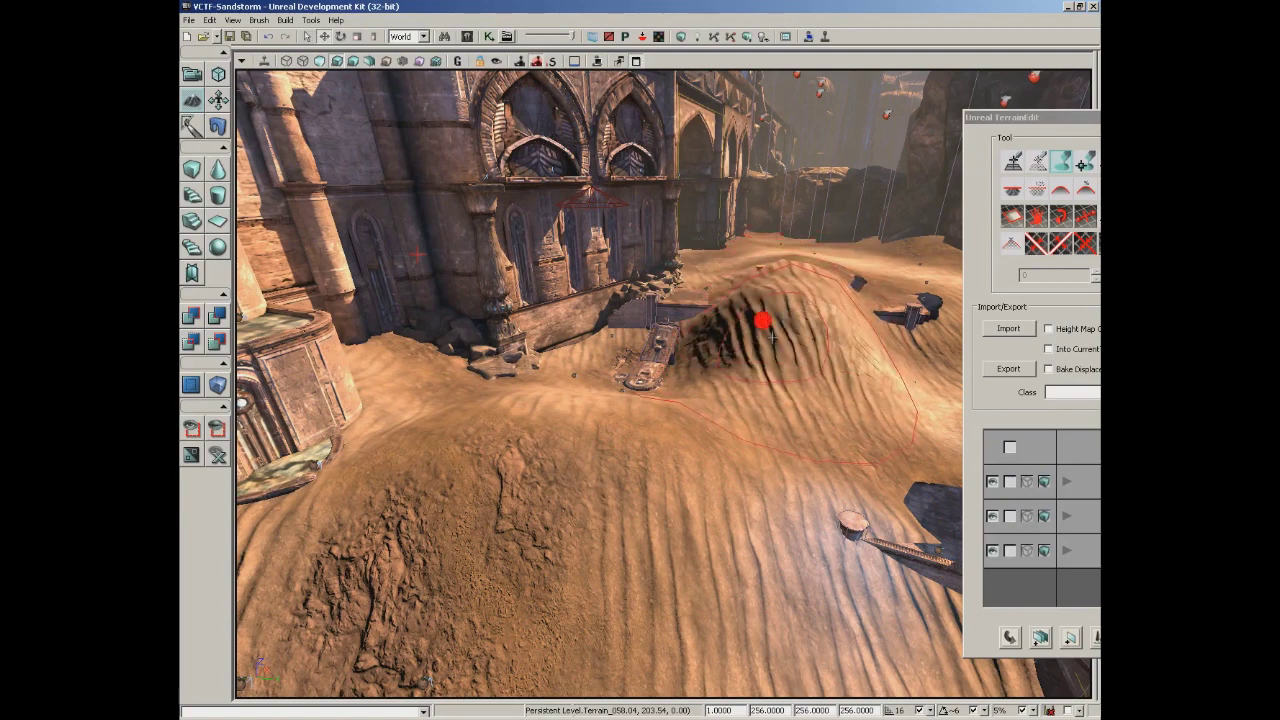
Lower the raised sand mounds again, and smooth the foreground sand with the Smooth tool.
{"action": "mouse_move", "coordinate": [494, 461]}
{"action": "right_mouse_down", "text": "ctrl"}
{"action": "mouse_move", "coordinate": [537, 480]}
{"action": "mouse_move", "coordinate": [706, 491]}
{"action": "mouse_move", "coordinate": [829, 371]}
{"action": "right_mouse_up", "text": "ctrl"}
{"action": "mouse_move", "coordinate": [803, 302]}
{"action": "right_mouse_down", "text": "ctrl"}
{"action": "mouse_move", "coordinate": [814, 265]}
{"action": "mouse_move", "coordinate": [803, 331]}
{"action": "right_mouse_up", "text": "ctrl"}
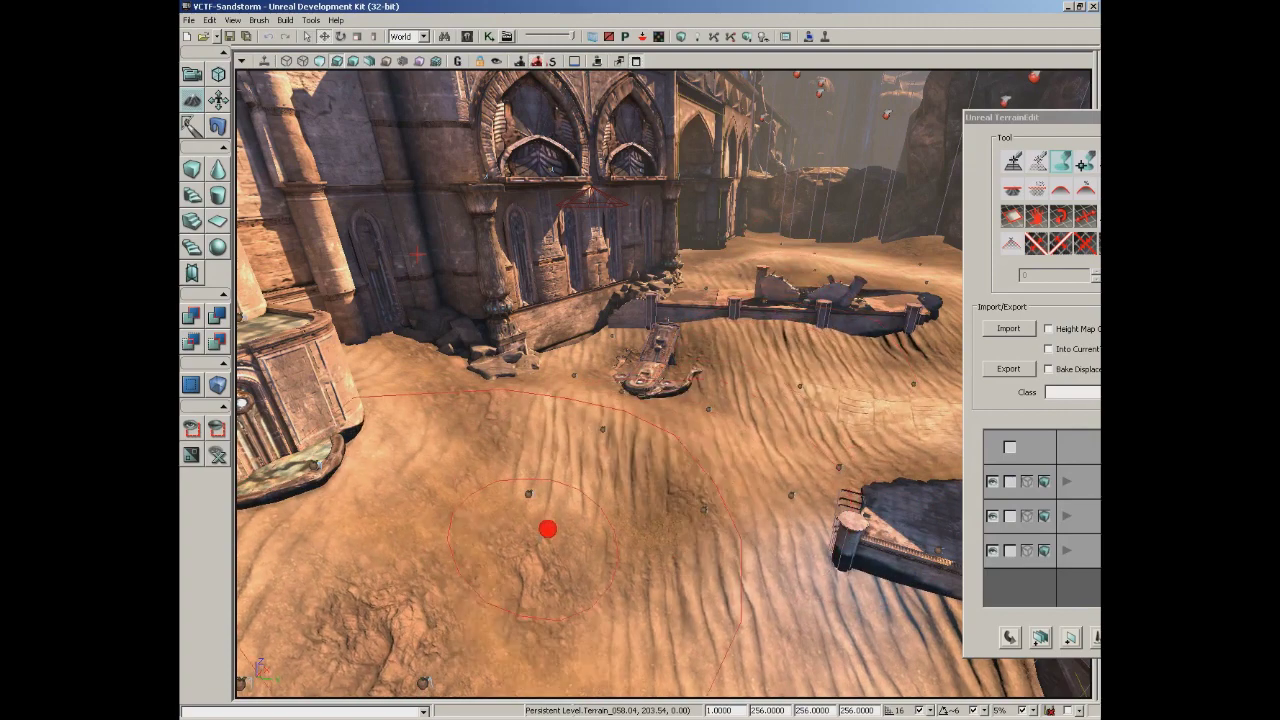
{"action": "left_click_drag", "start_coordinate": [1048, 117], "coordinate": [859, 115]}
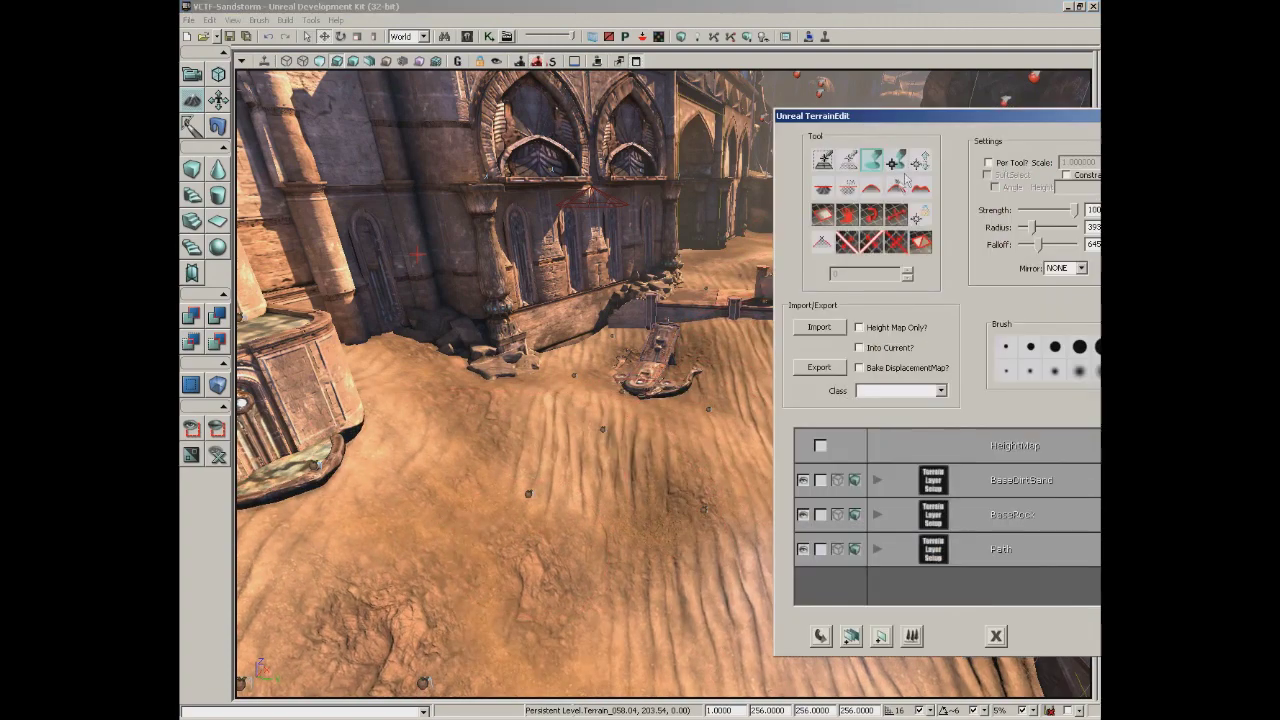
{"action": "left_click", "coordinate": [871, 187]}
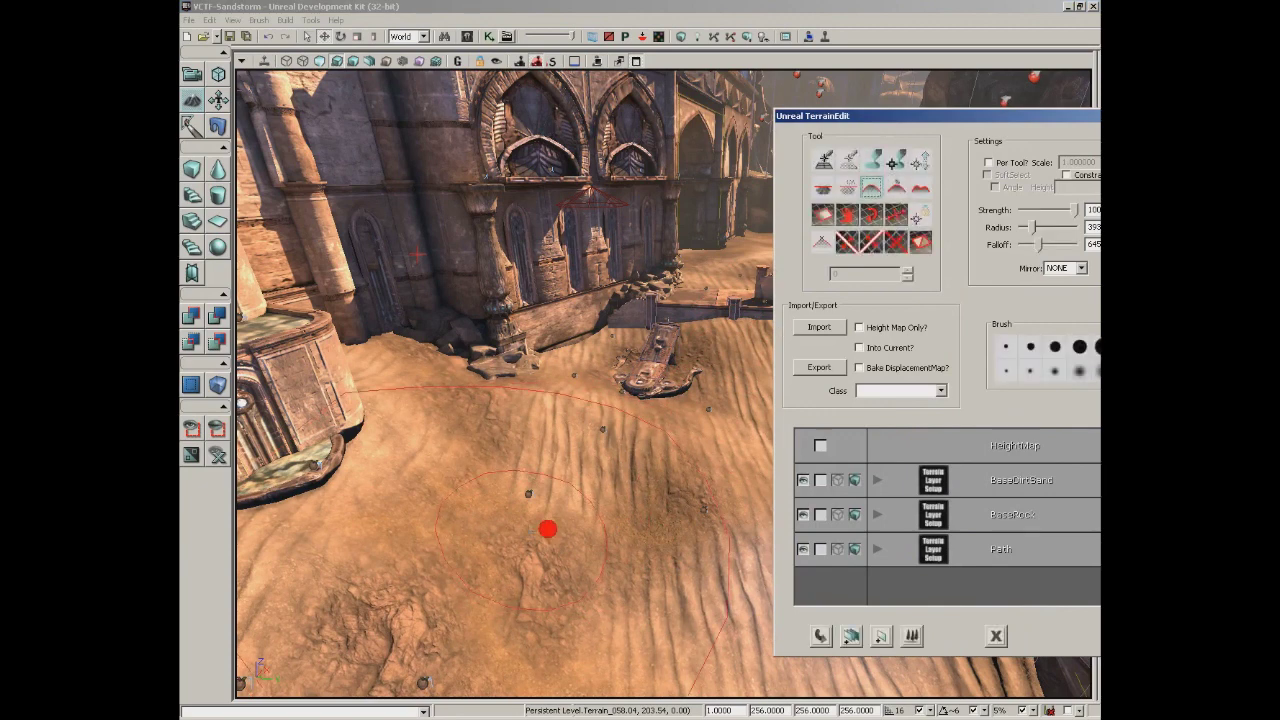
{"action": "left_click", "coordinate": [505, 501]}
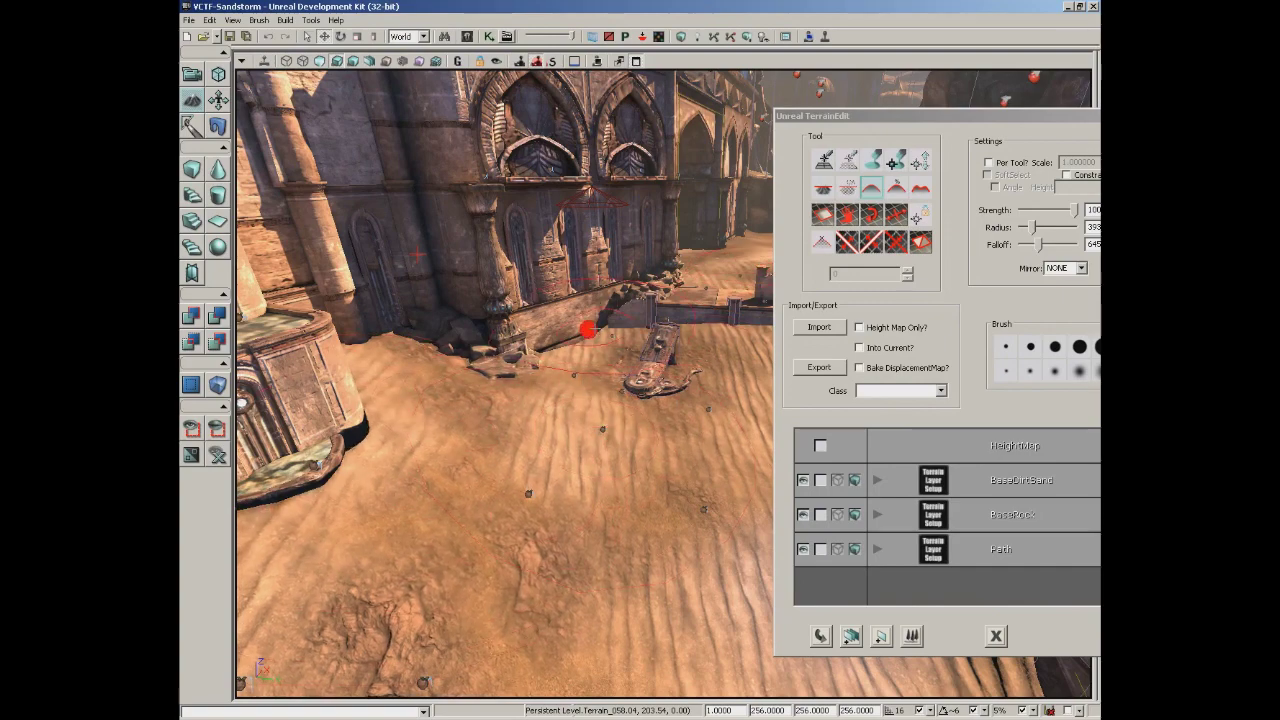
Select the tiled platform floor surface around the square opening and pan its texture along both axes in Texture Alignment Mode.
{"action": "left_click", "coordinate": [960, 126]}
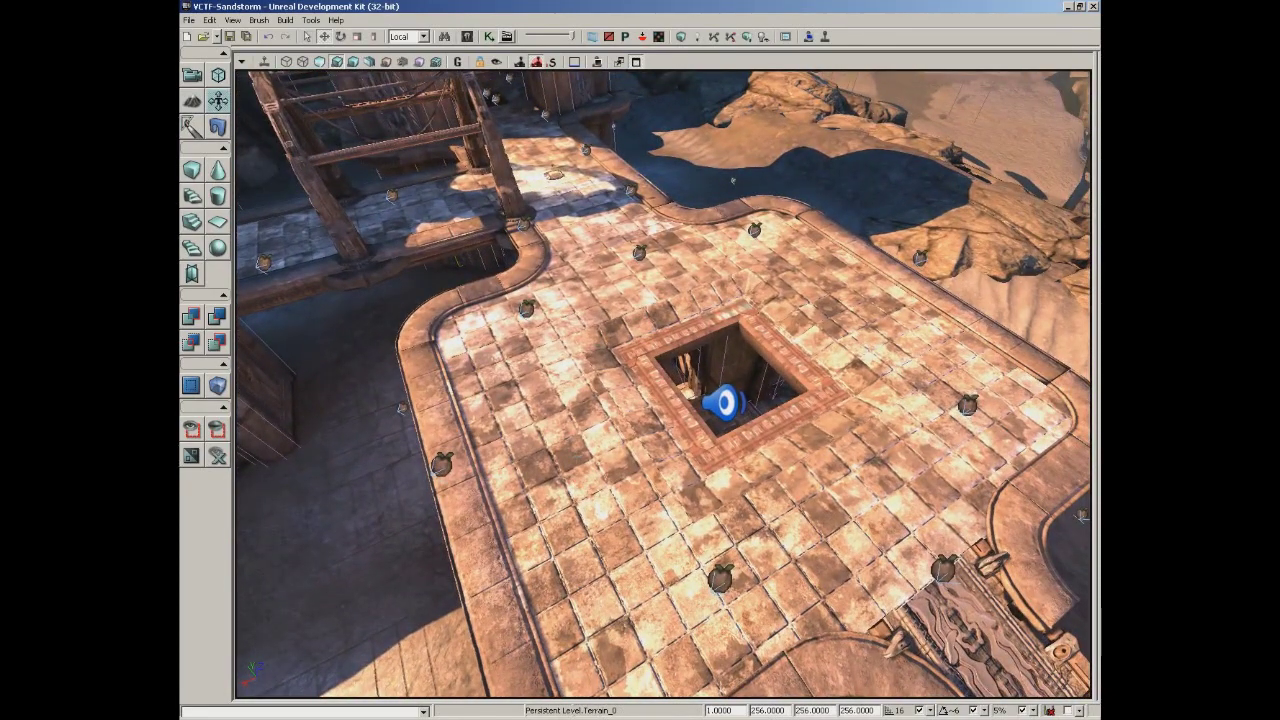
{"action": "left_click", "coordinate": [1081, 515]}
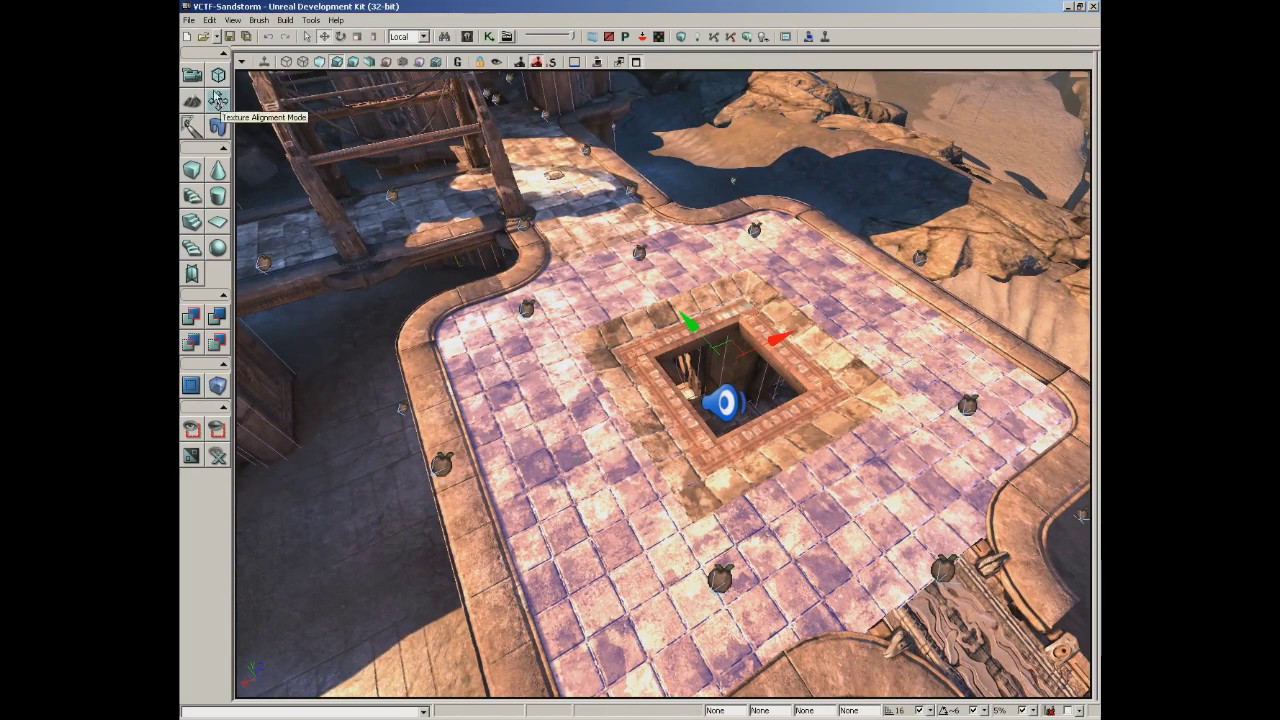
{"action": "left_click", "coordinate": [191, 74]}
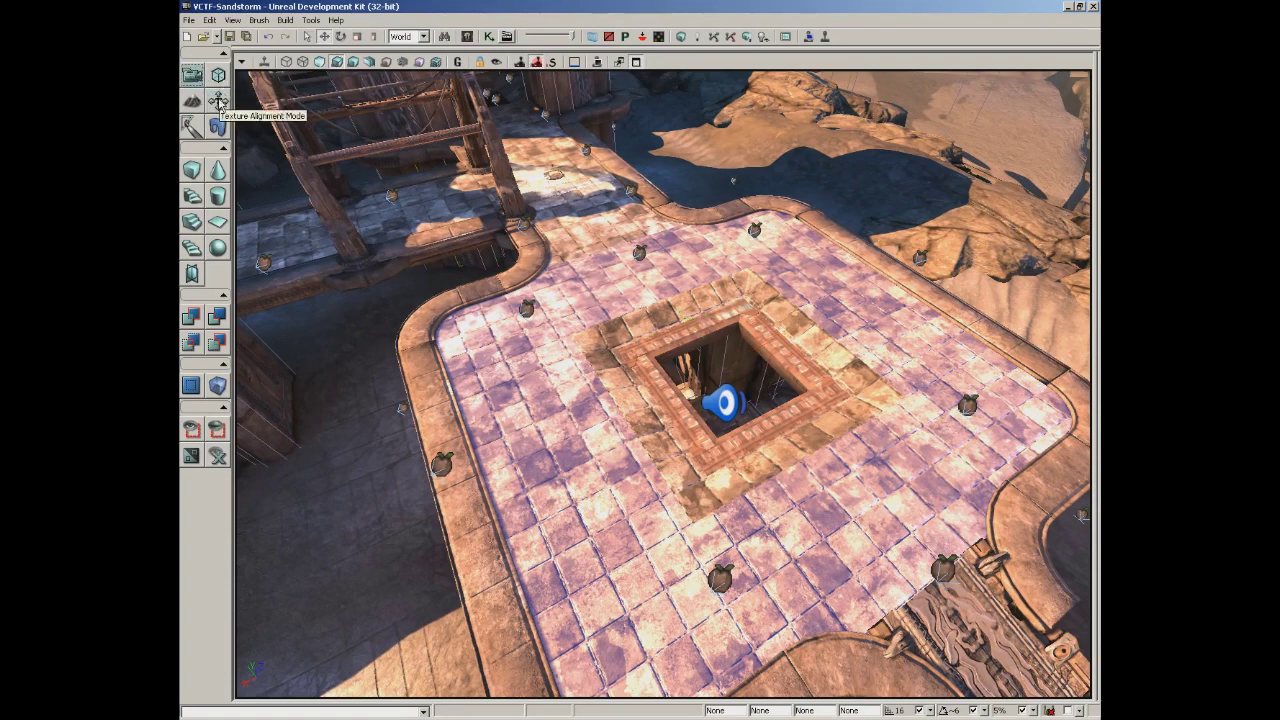
{"action": "left_click", "coordinate": [218, 101]}
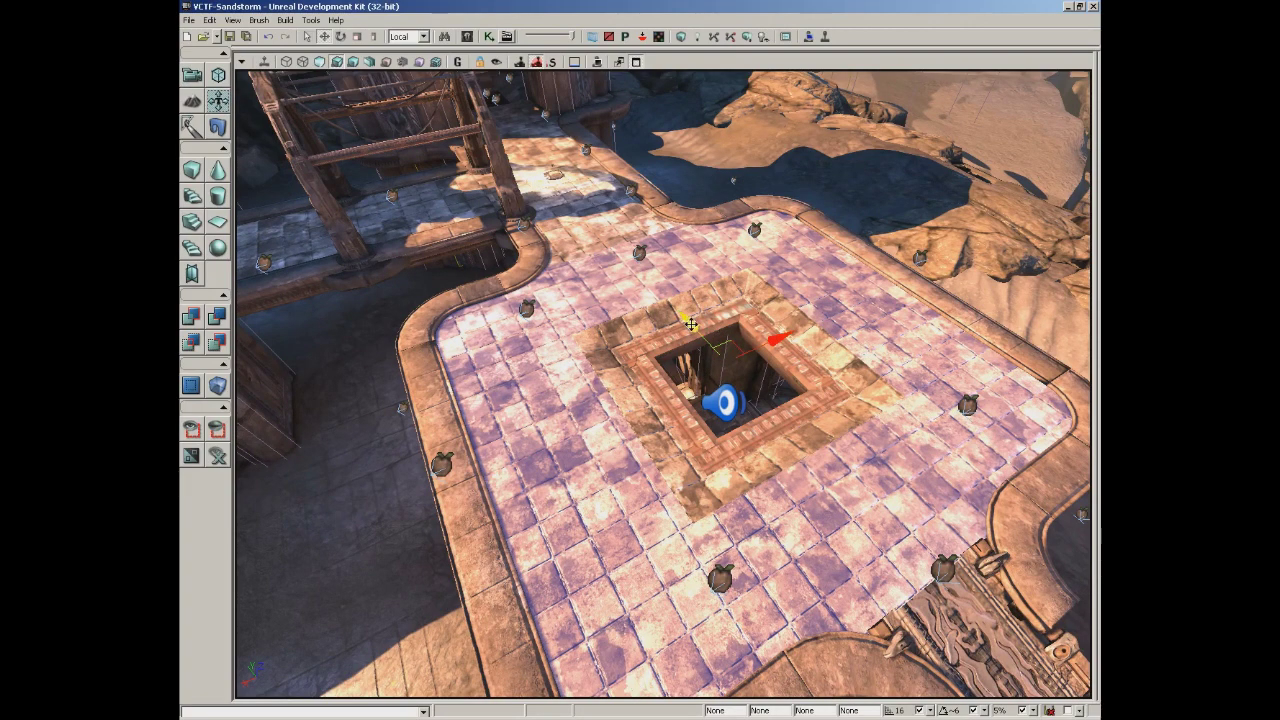
{"action": "left_click_drag", "start_coordinate": [691, 323], "coordinate": [700, 400]}
{"action": "left_click_drag", "start_coordinate": [775, 340], "coordinate": [565, 225]}
Rotate the selected floor's tile texture and scale it down to much smaller tiles.
{"action": "key", "text": "space"}
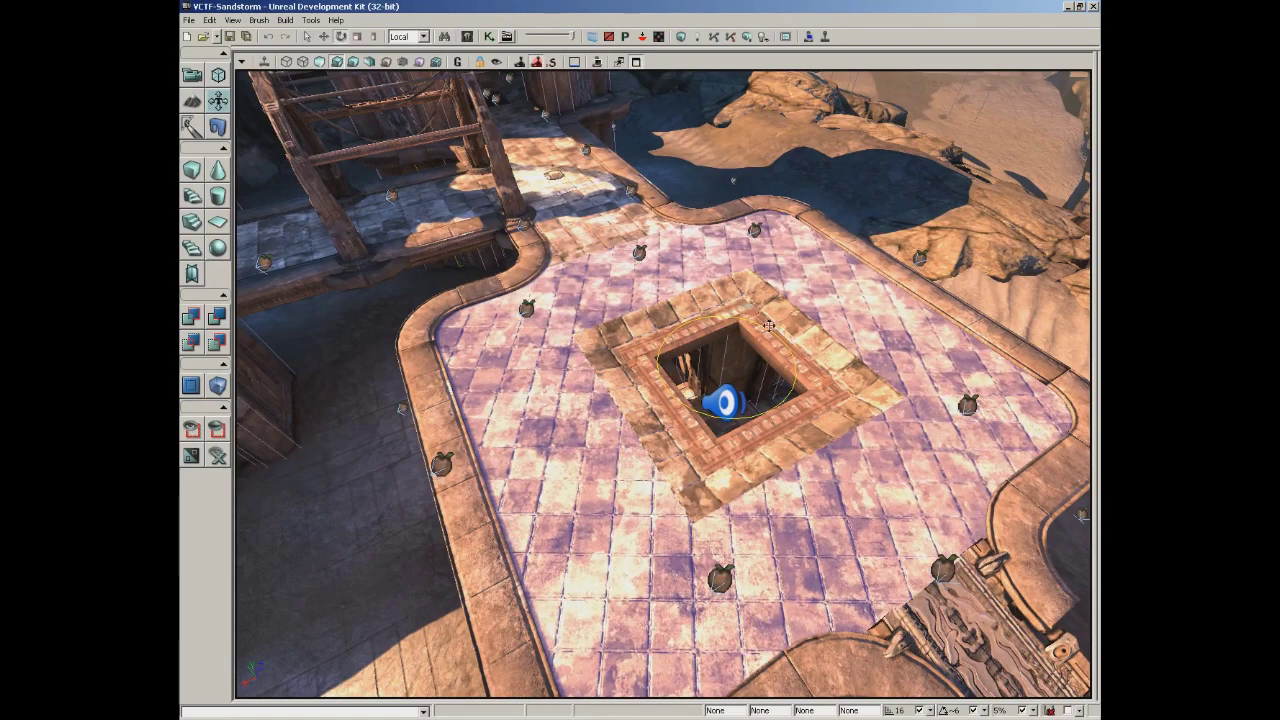
{"action": "key", "text": "space"}
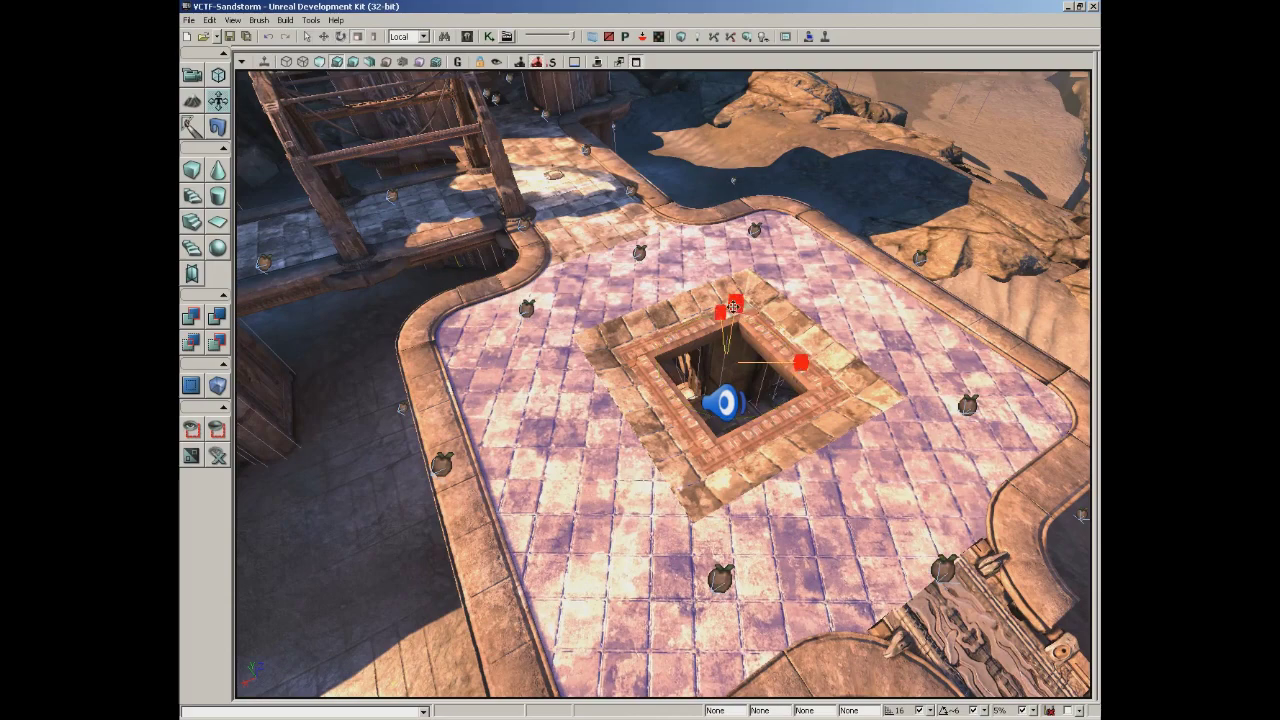
{"action": "mouse_move", "coordinate": [735, 304]}
{"action": "left_mouse_down"}
{"action": "mouse_move", "coordinate": [747, 70]}
{"action": "mouse_move", "coordinate": [745, 305]}
{"action": "left_mouse_up"}
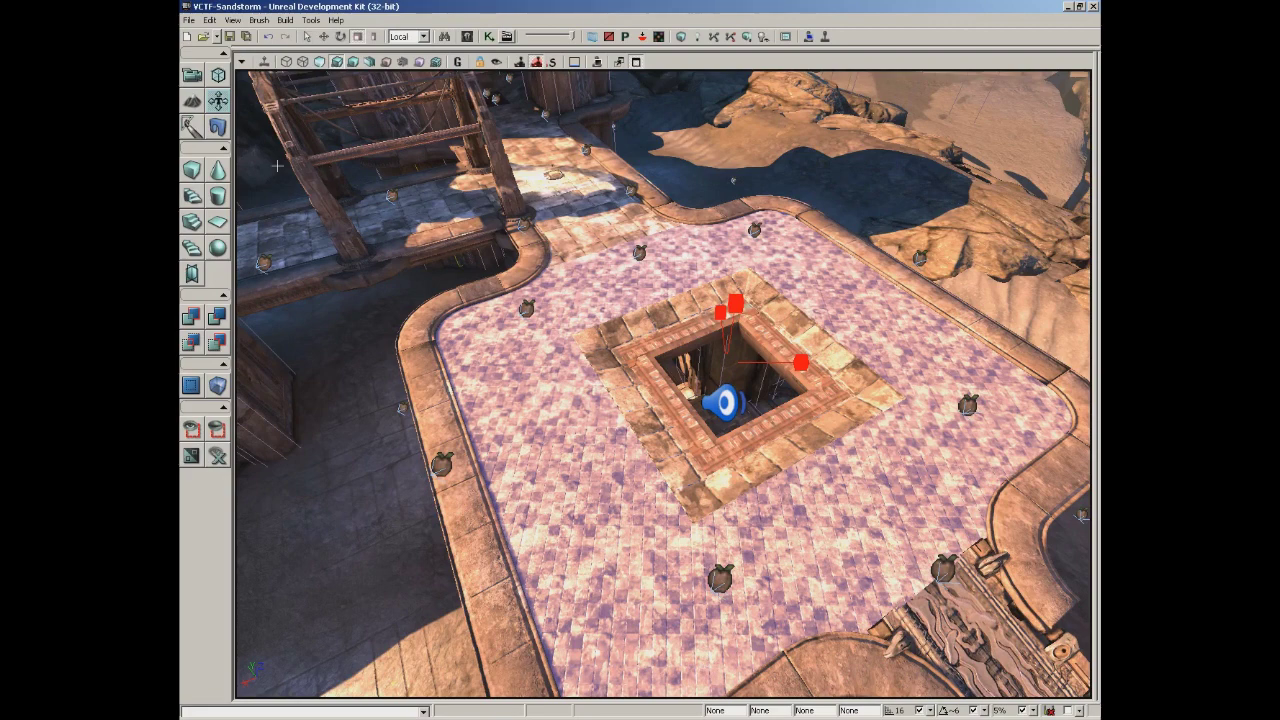
Activate Mesh Paint mode to present its settings, and switch to Static Mesh mode with the tiled floor in view.
{"action": "left_click", "coordinate": [191, 127]}
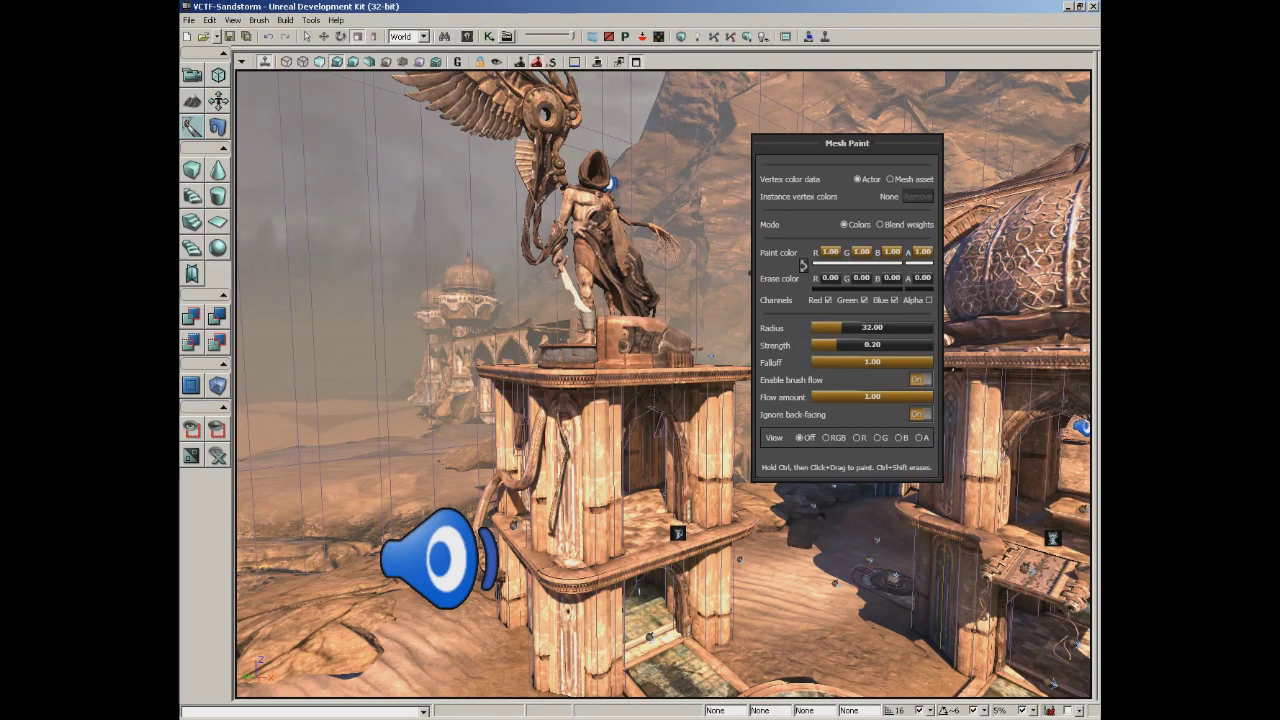
{"action": "left_click_drag", "start_coordinate": [664, 400], "coordinate": [830, 370]}
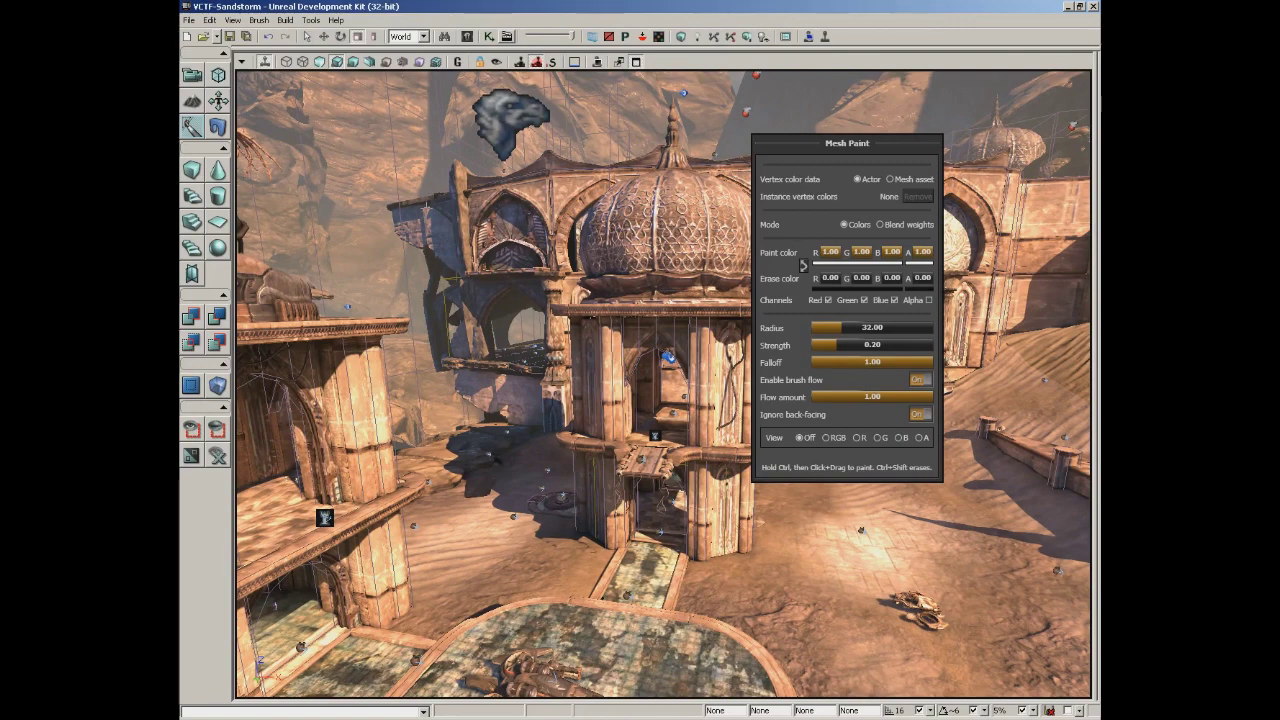
{"action": "left_click", "coordinate": [216, 128]}
{"action": "left_click_drag", "start_coordinate": [662, 298], "coordinate": [843, 104], "text": "ctrl+alt"}
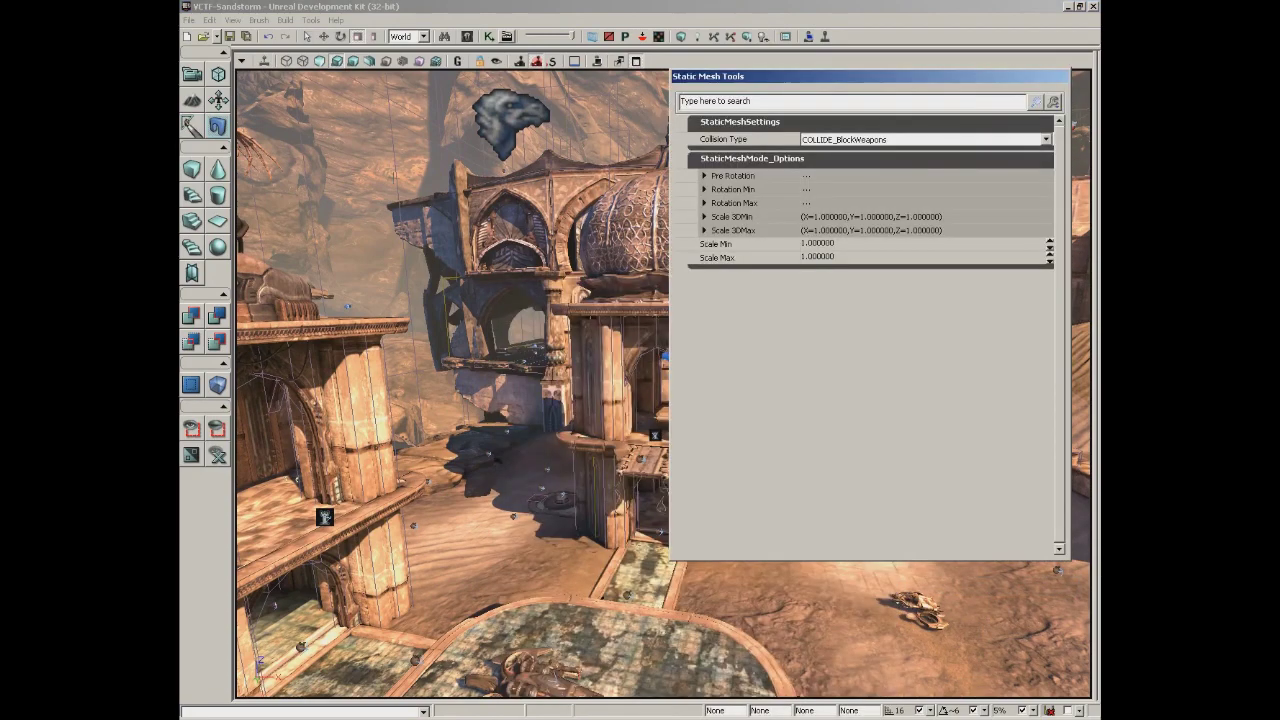
{"action": "left_click_drag", "start_coordinate": [272, 88], "coordinate": [250, 72]}
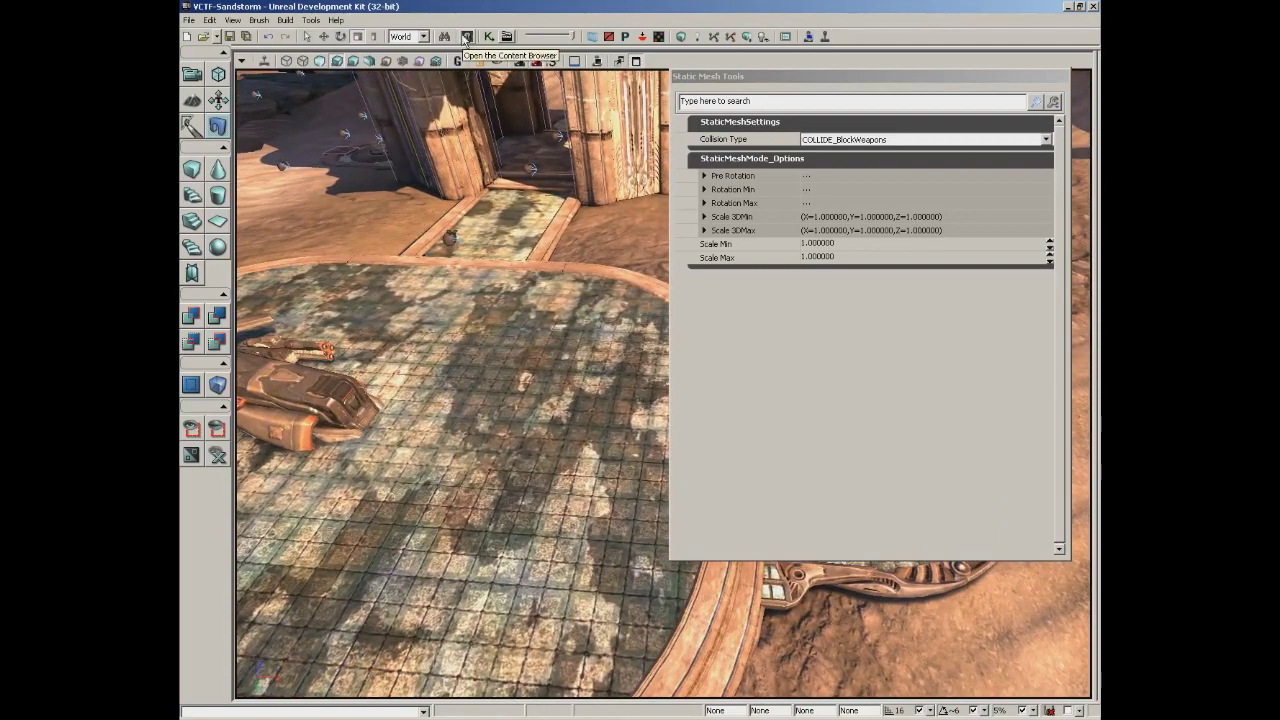
Search the Content Browser for "rock" limited to Static Meshes, select S_UN_Rock_SM_Blackspire05c, and close the browser.
{"action": "left_click", "coordinate": [466, 37]}
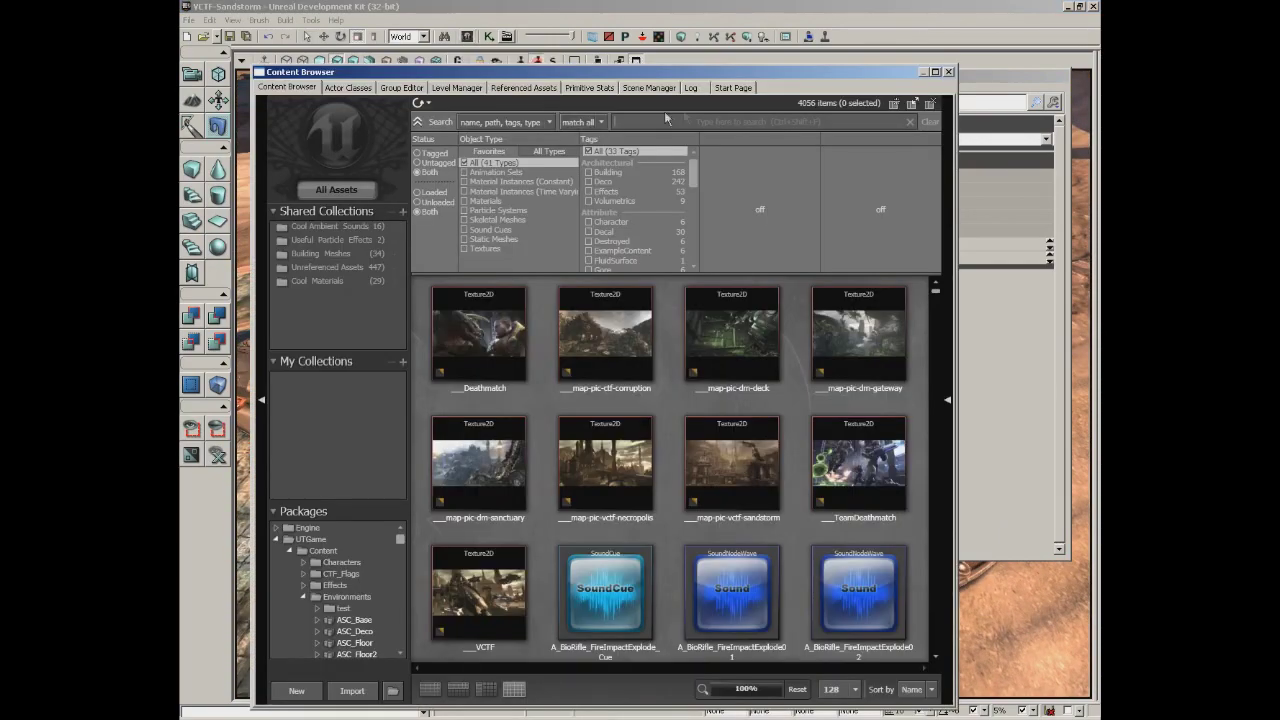
{"action": "left_click", "coordinate": [698, 112]}
{"action": "type", "text": "rock"}
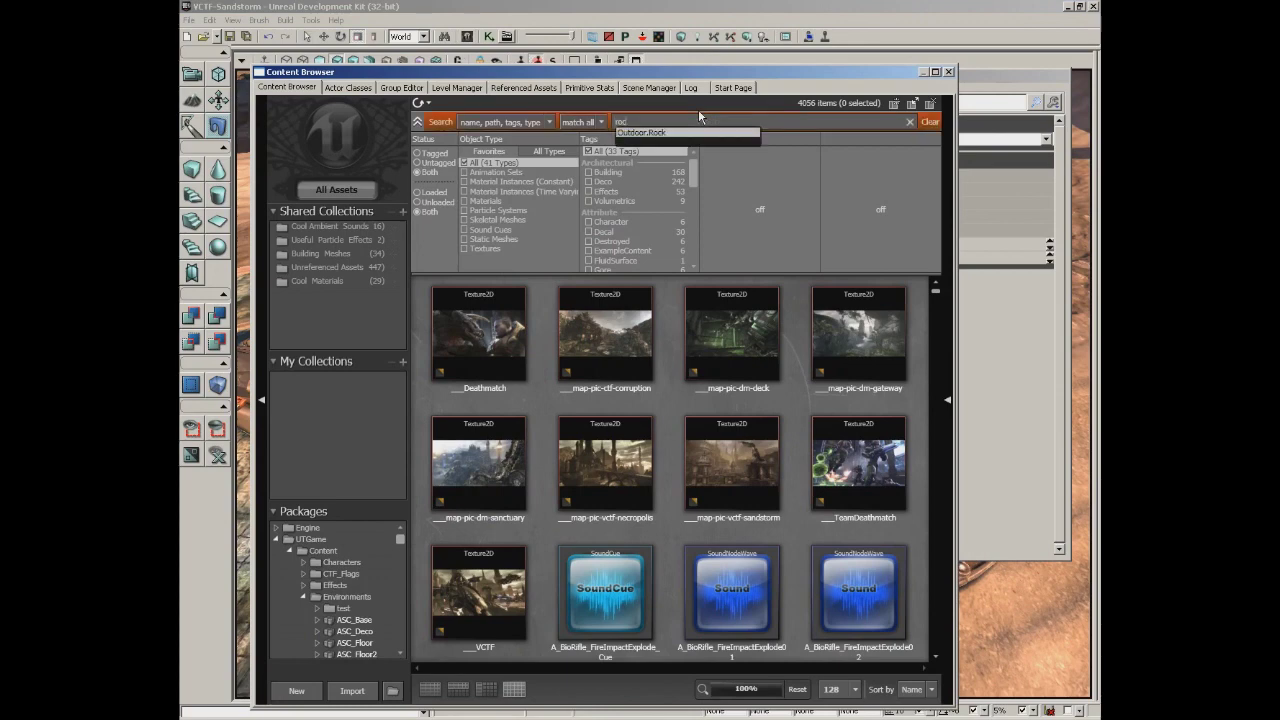
{"action": "left_click", "coordinate": [464, 240]}
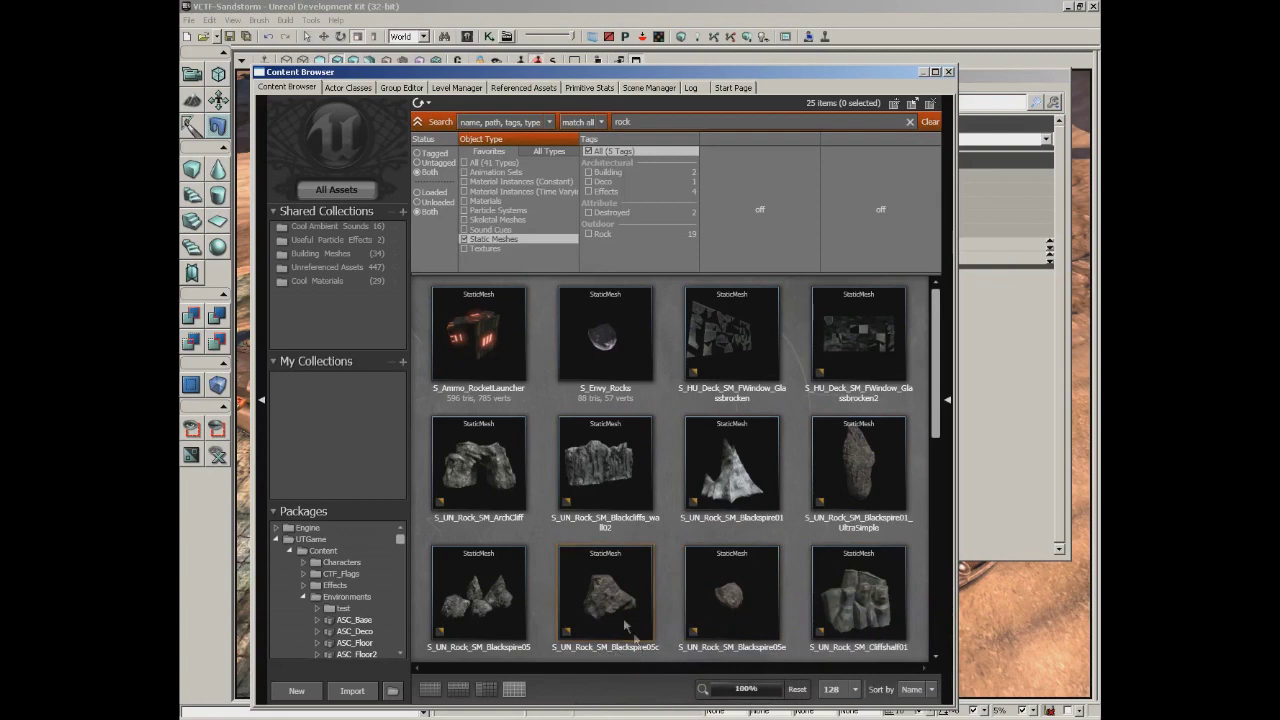
{"action": "left_click", "coordinate": [609, 591]}
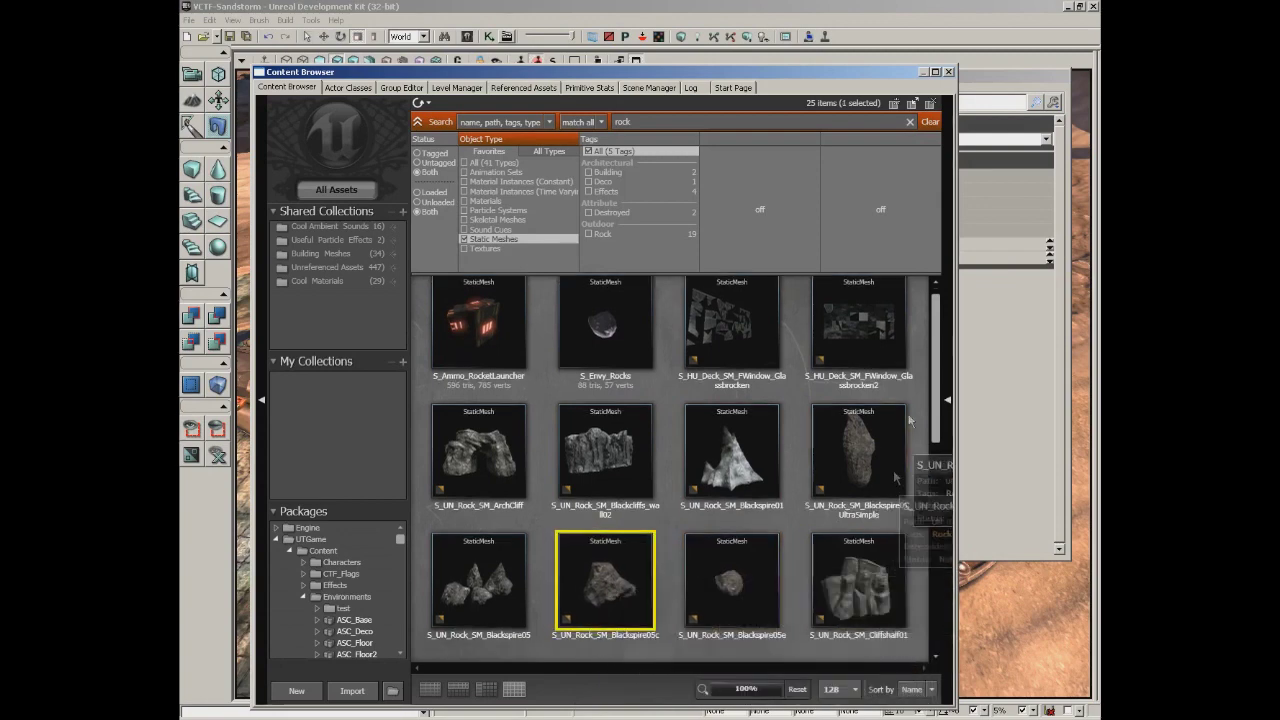
{"action": "left_click", "coordinate": [947, 71]}
Place two copies of the selected rock mesh on the tiled floor beside the parked vehicle.
{"action": "left_click_drag", "start_coordinate": [450, 400], "coordinate": [460, 355]}
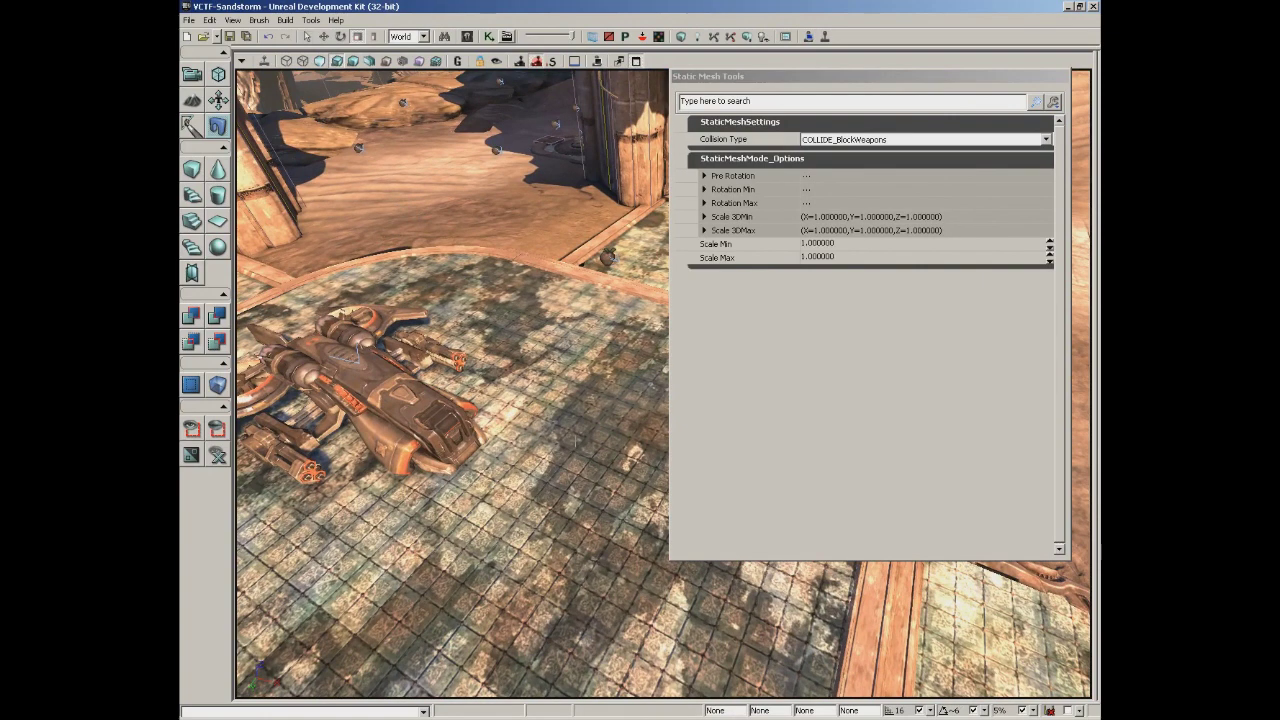
{"action": "left_click", "coordinate": [575, 404]}
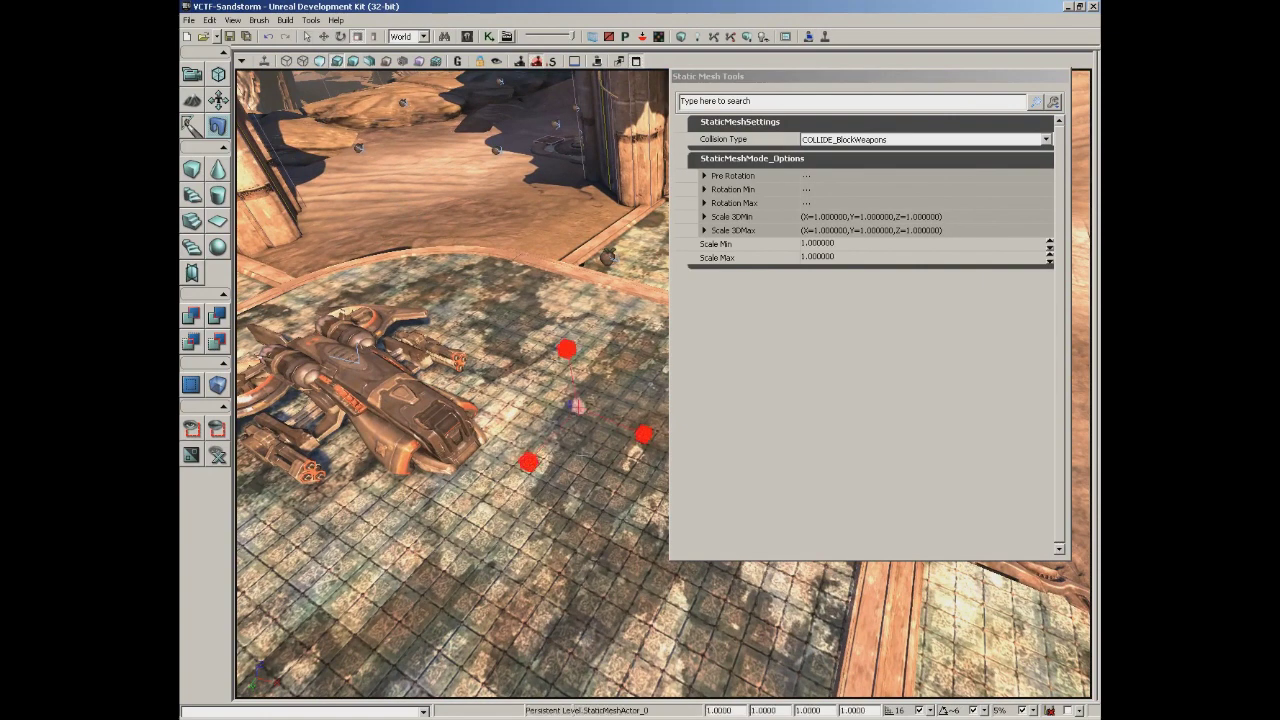
{"action": "left_click", "coordinate": [578, 441]}
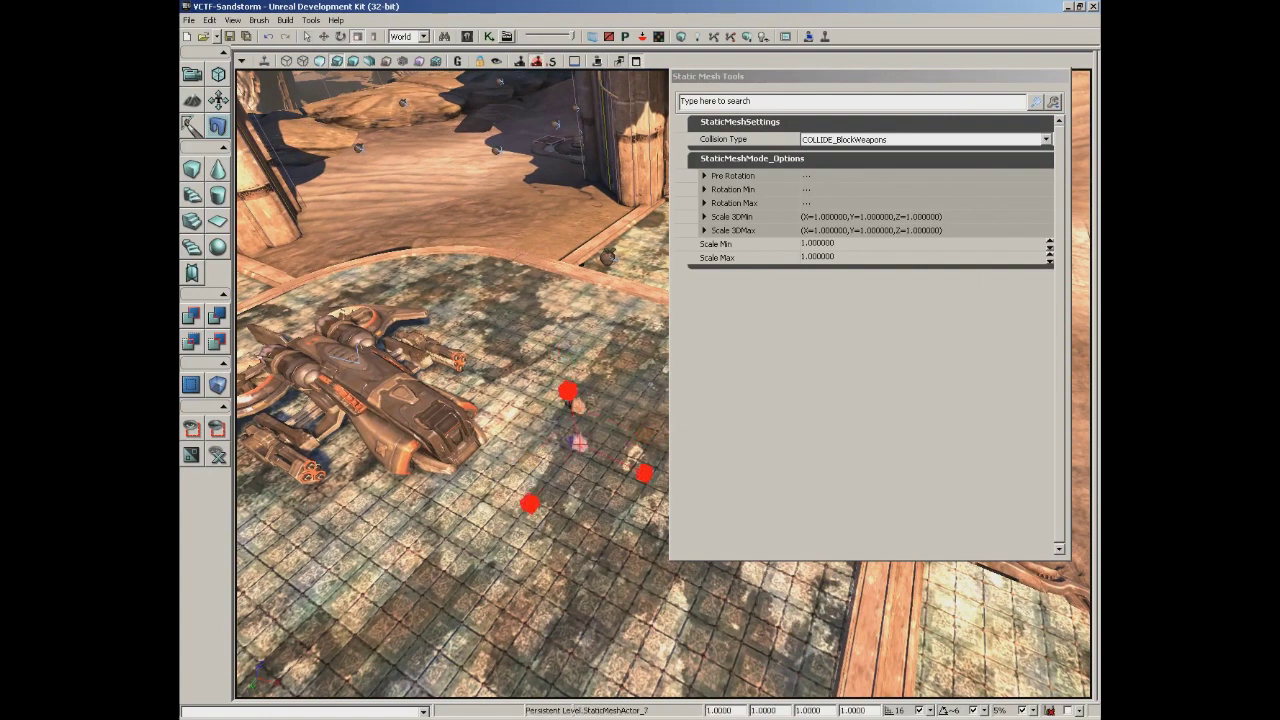
Expand the Pre Rotation, Rotation Min and Rotation Max settings of the Static Mesh Tools over an empty floor area.
{"action": "left_click", "coordinate": [735, 181]}
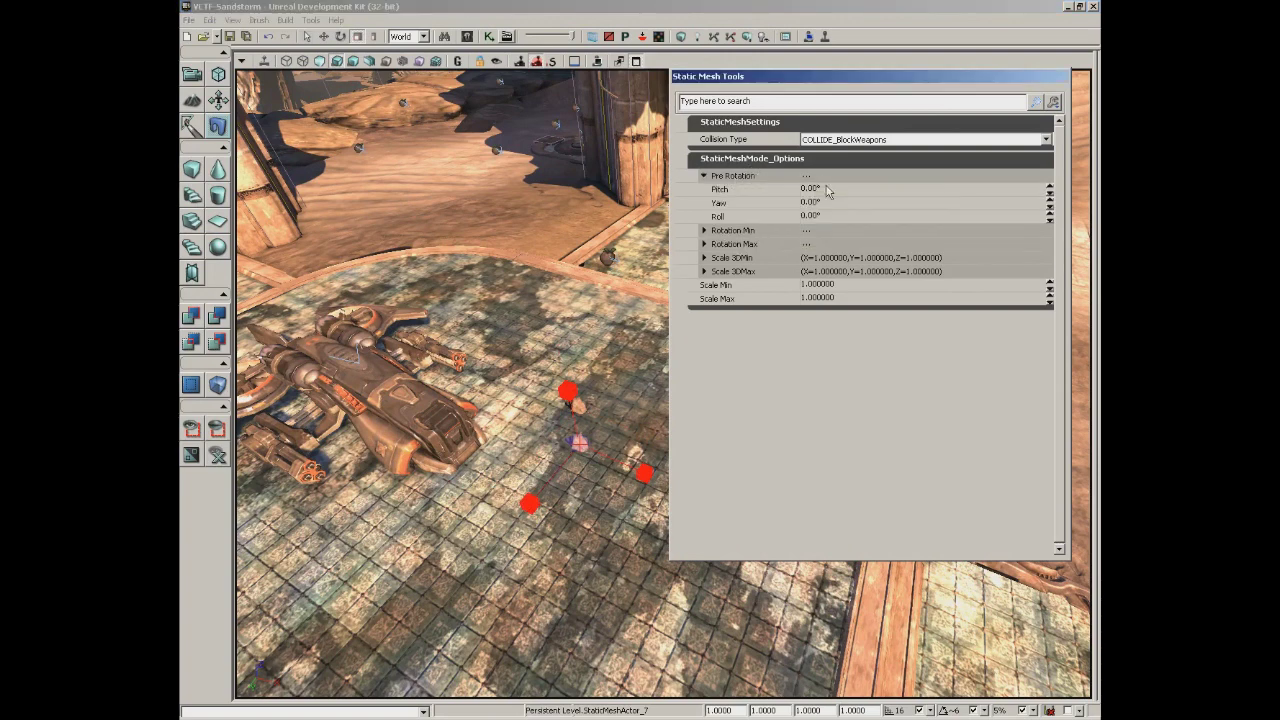
{"action": "left_click", "coordinate": [826, 190]}
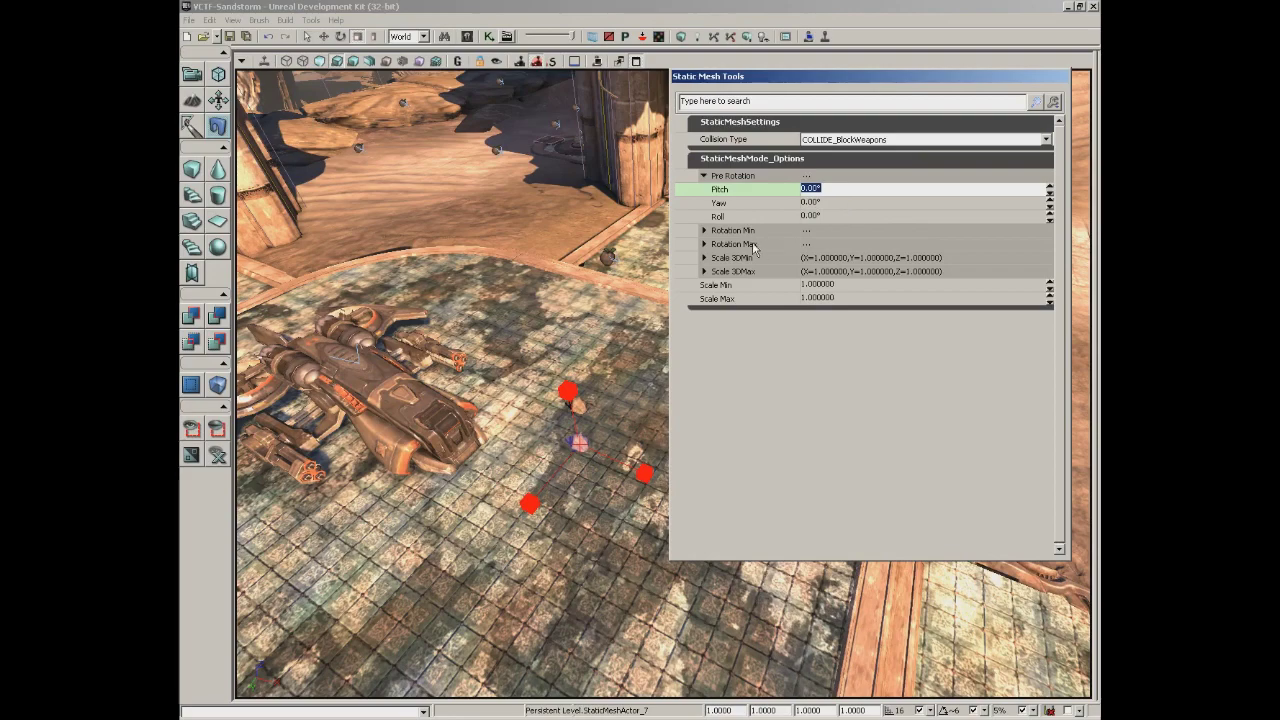
{"action": "left_click_drag", "start_coordinate": [587, 310], "coordinate": [610, 210]}
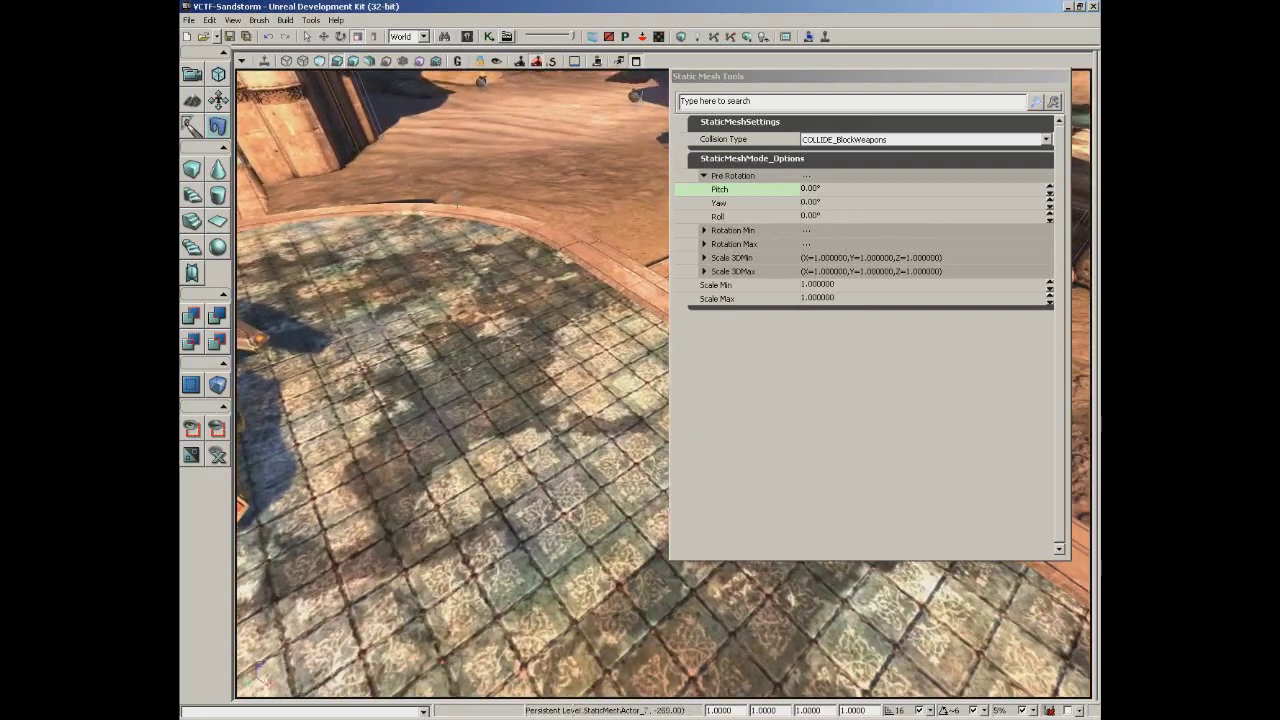
{"action": "double_click", "coordinate": [733, 233]}
{"action": "double_click", "coordinate": [731, 287]}
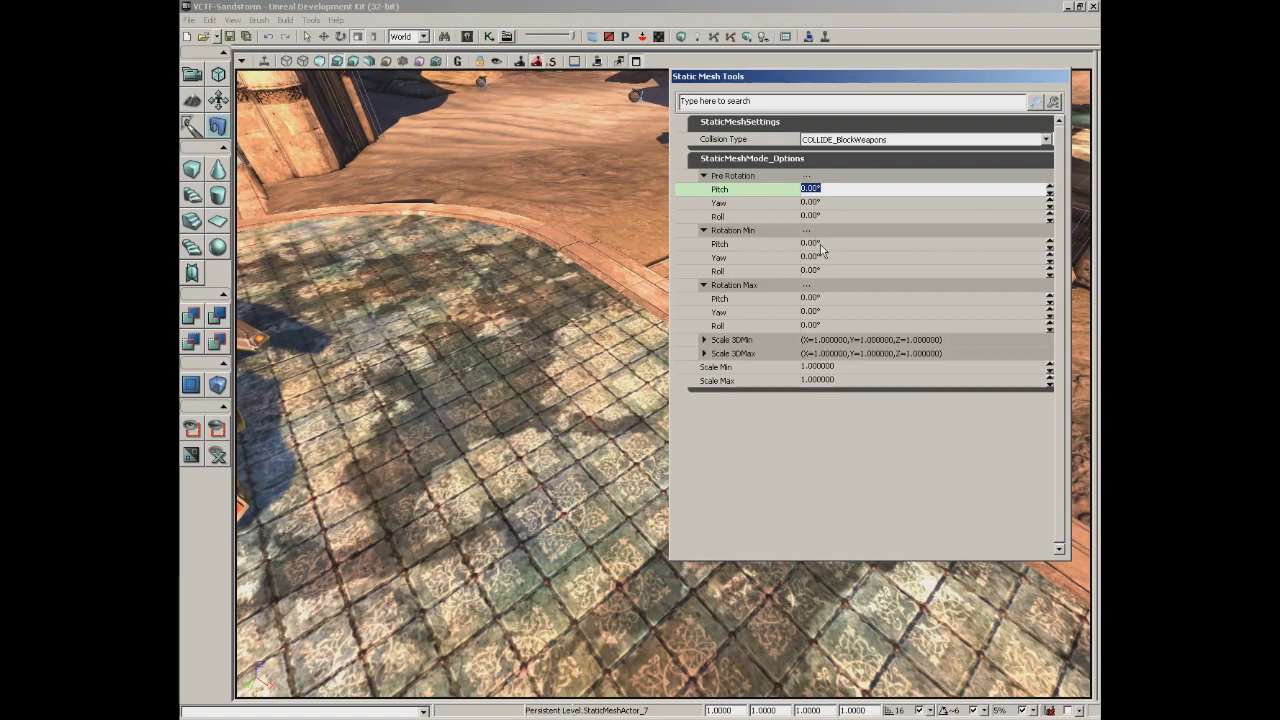
Set the Yaw of Rotation Min to -30 and the Yaw of Rotation Max to 30.
{"action": "left_click", "coordinate": [888, 258]}
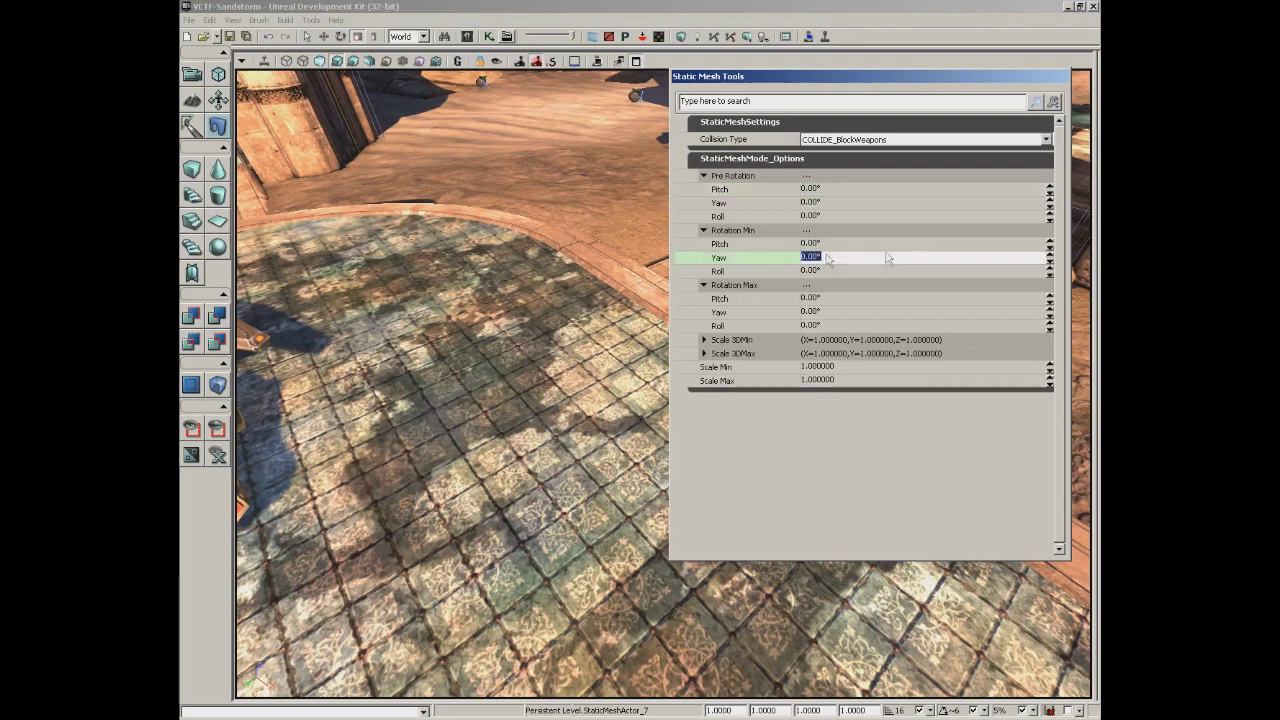
{"action": "type", "text": "-30"}
{"action": "left_click", "coordinate": [951, 314]}
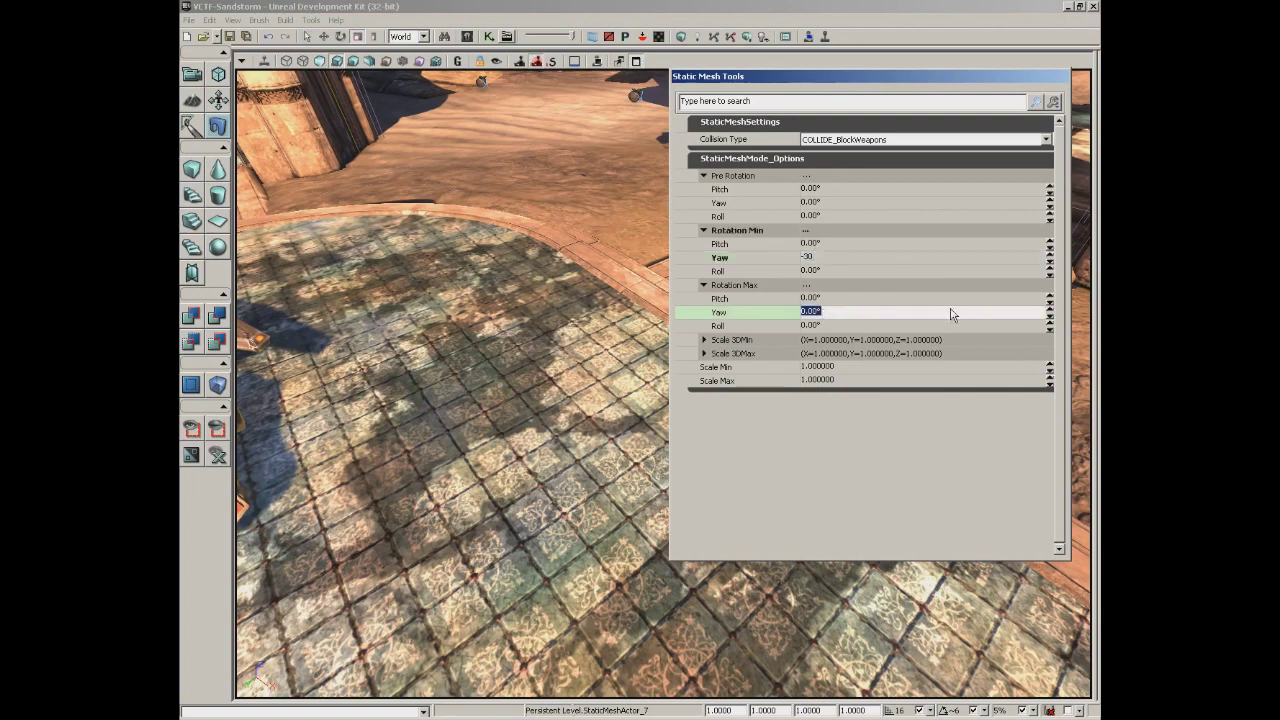
{"action": "type", "text": "30"}
{"action": "left_click", "coordinate": [838, 244]}
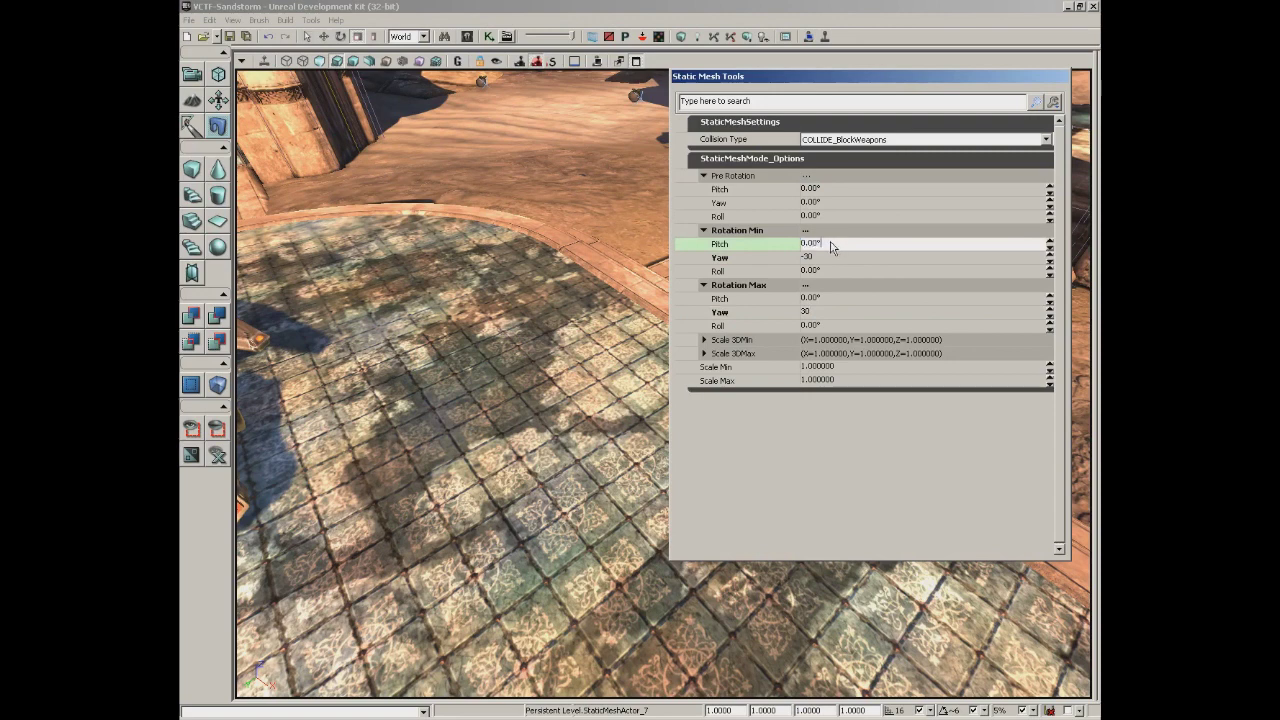
Set the Pitch, Yaw and Roll of Rotation Min to -180 in the Static Mesh Tools.
{"action": "left_click_drag", "start_coordinate": [830, 246], "coordinate": [801, 246]}
{"action": "type", "text": "180"}
{"action": "key", "text": "Tab"}
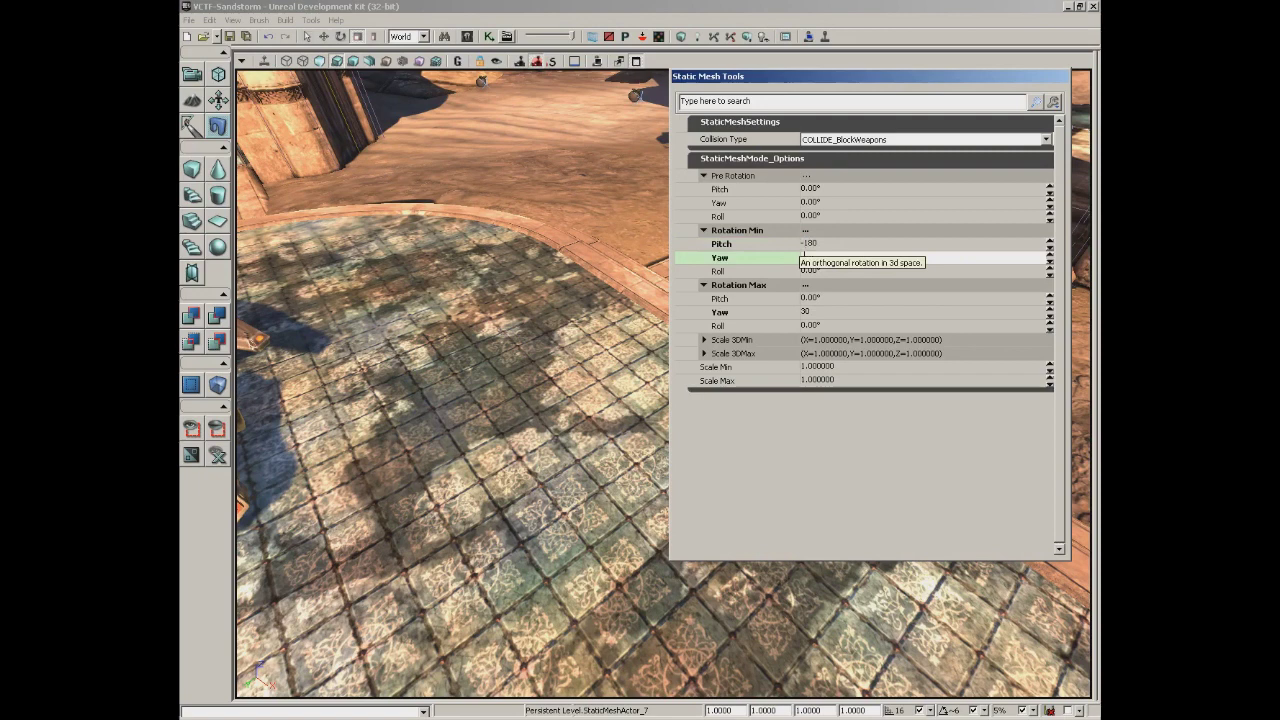
{"action": "key", "text": "Tab"}
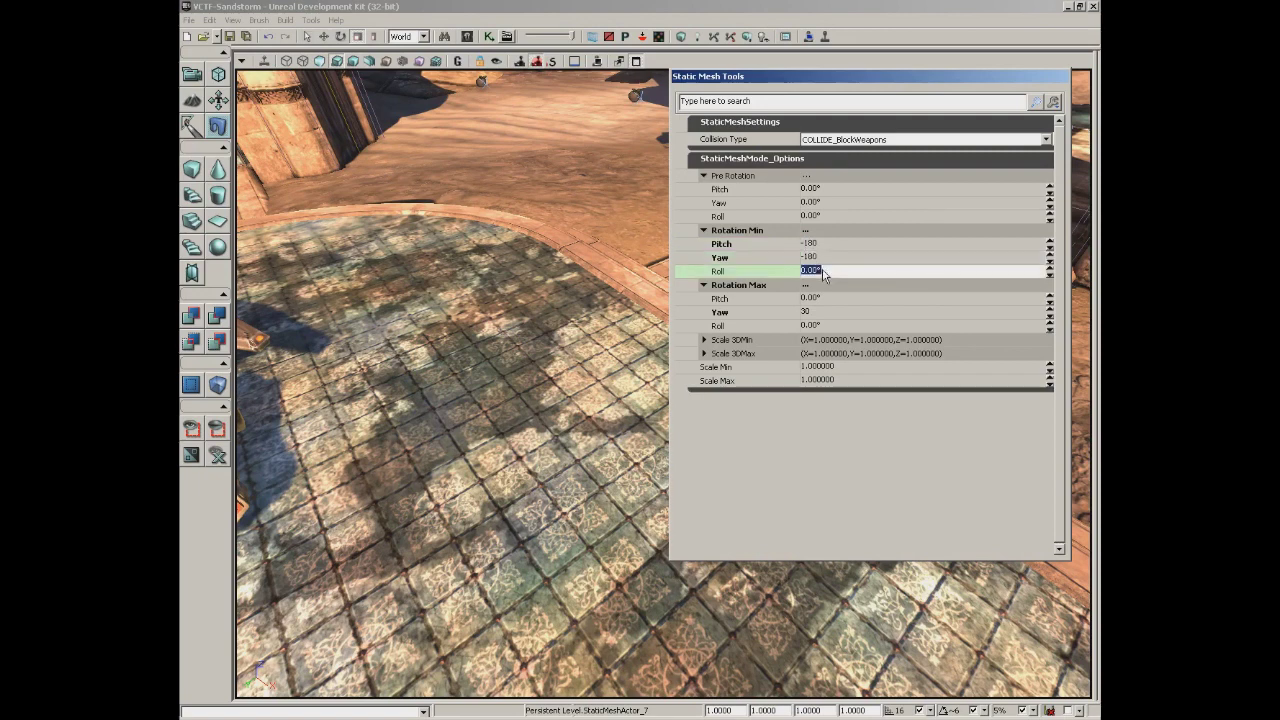
{"action": "type", "text": "-180"}
{"action": "key", "text": "Tab"}
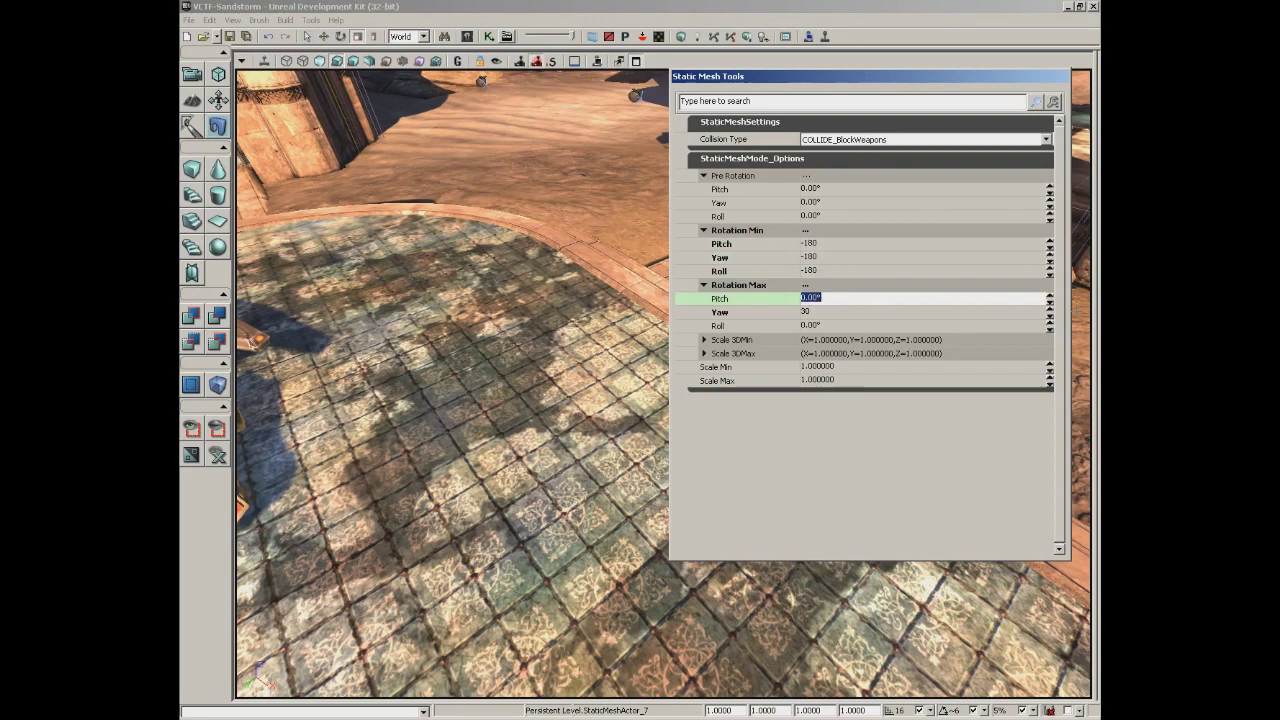
Set the Pitch, Yaw and Roll of Rotation Max to 180 in the Static Mesh Tools.
{"action": "type", "text": "180"}
{"action": "key", "text": "Tab"}
{"action": "type", "text": "18"}
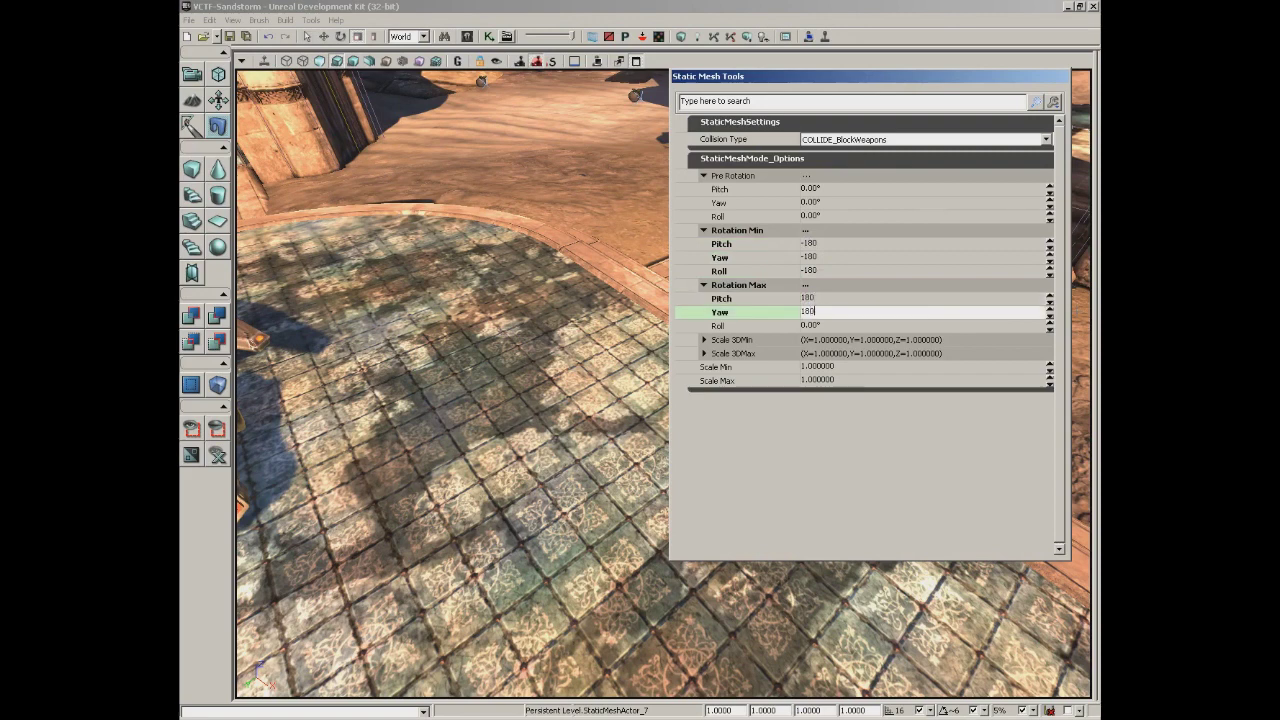
{"action": "type", "text": "0"}
{"action": "key", "text": "Tab"}
{"action": "type", "text": "18"}
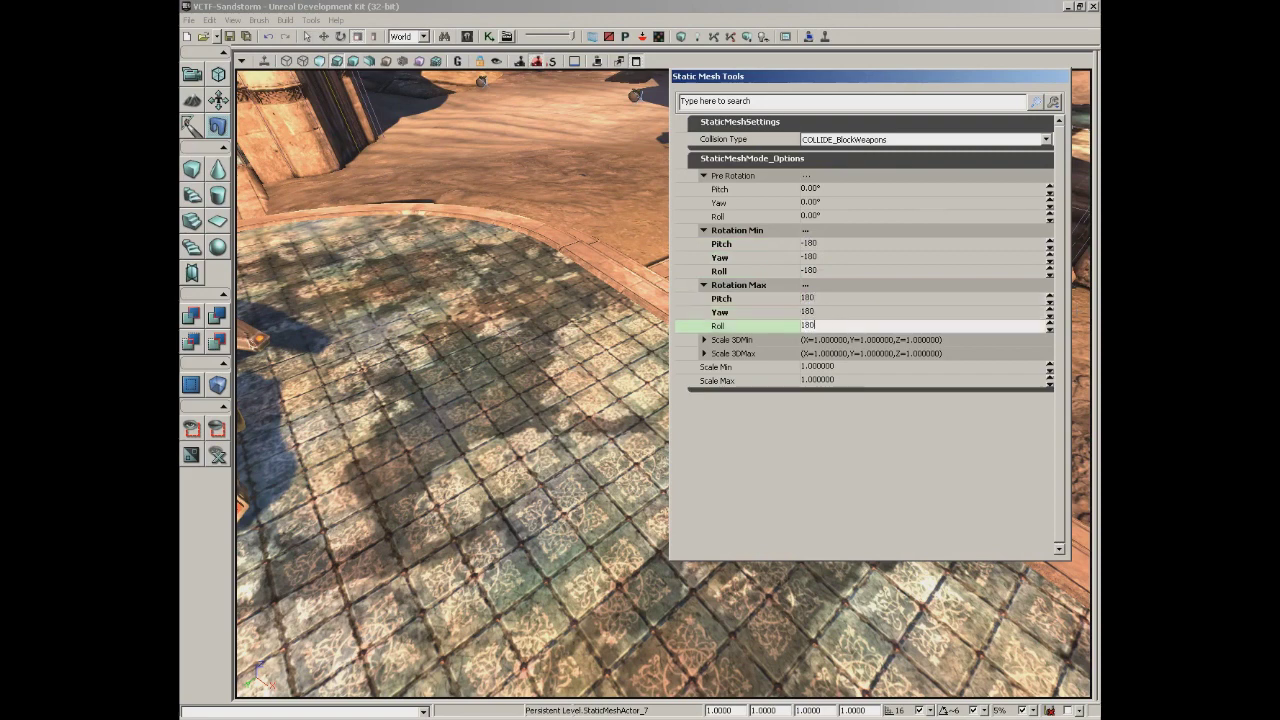
{"action": "key", "text": "shift+Tab"}
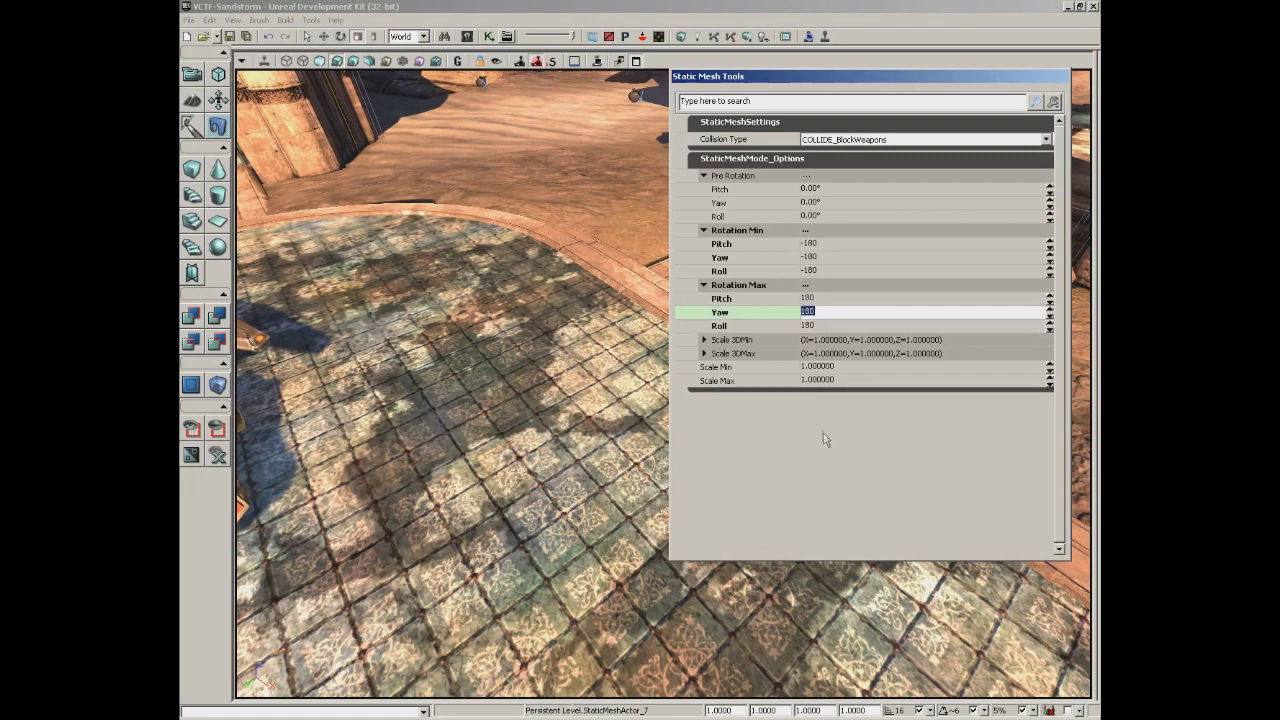
Place several randomly rotated copies of the selected rock mesh on the tiled courtyard floor.
{"action": "type", "text": "sssssss"}
{"action": "key", "text": "BackSpace"}
{"action": "key", "text": "BackSpace"}
{"action": "key", "text": "BackSpace"}
{"action": "key", "text": "BackSpace"}
{"action": "key", "text": "BackSpace"}
{"action": "key", "text": "BackSpace"}
{"action": "key", "text": "BackSpace"}
{"action": "left_click_drag", "start_coordinate": [450, 450], "coordinate": [455, 420]}
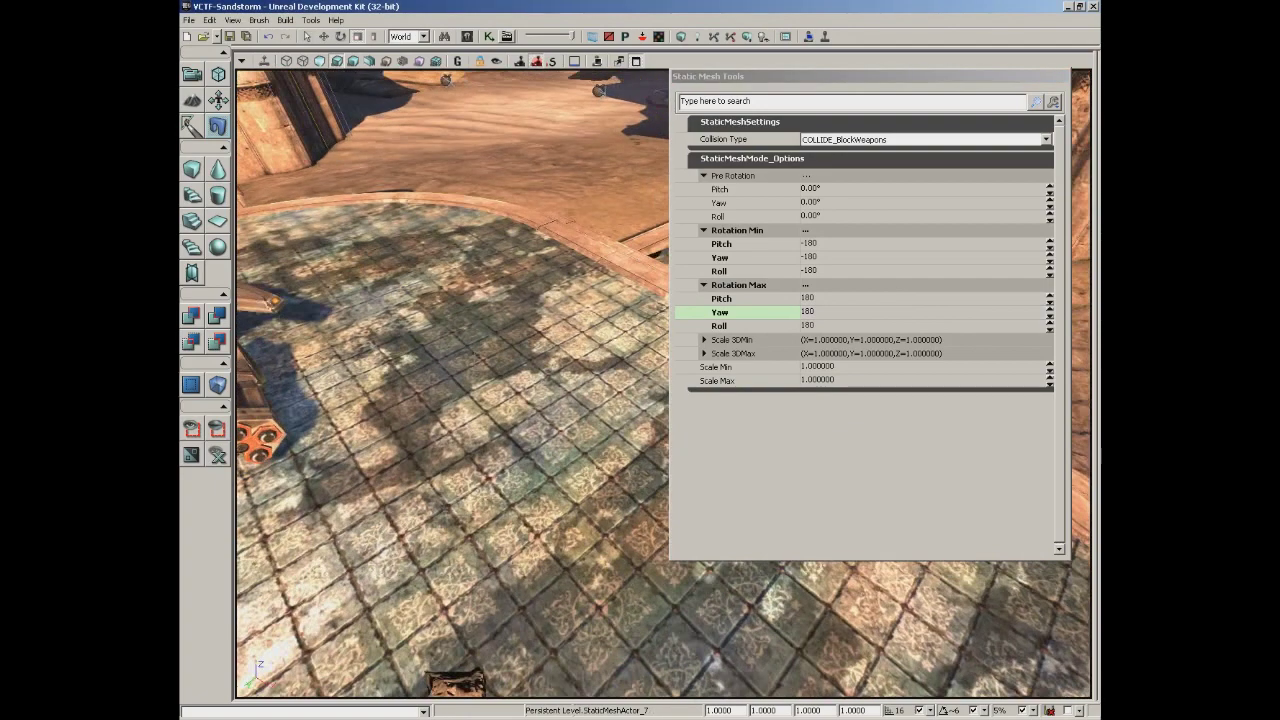
{"action": "left_click", "coordinate": [495, 395]}
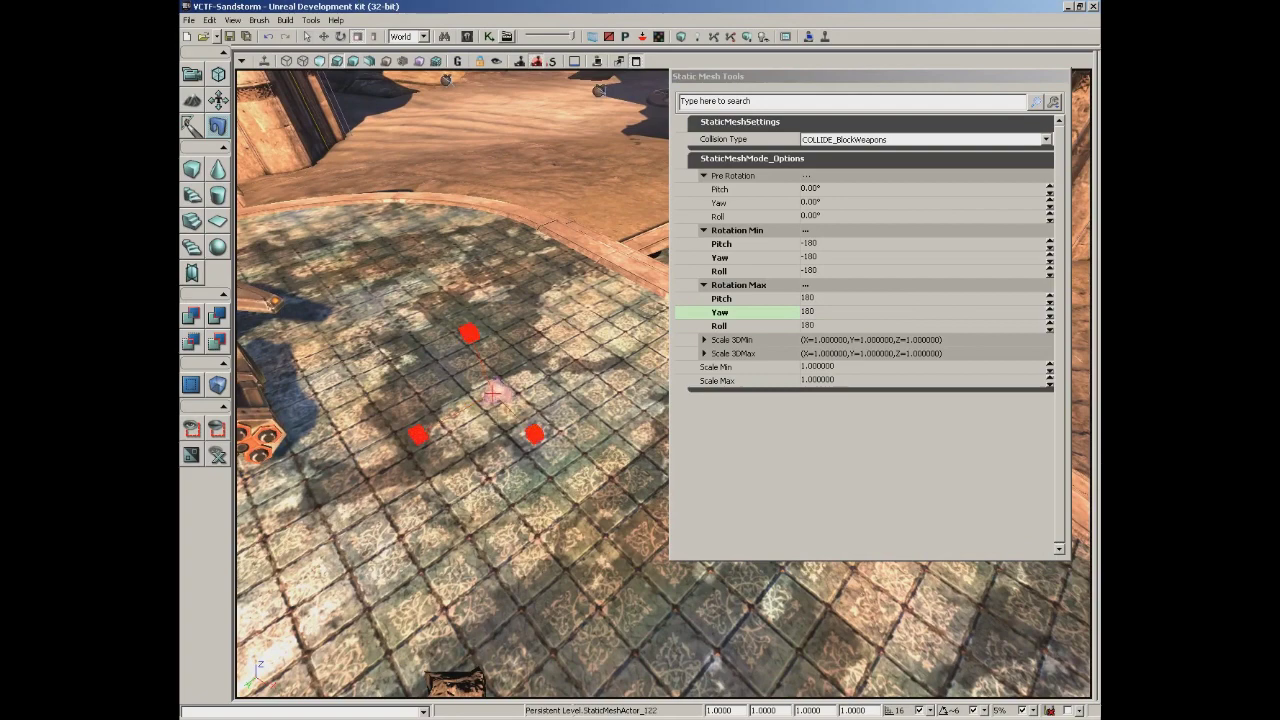
{"action": "left_click", "coordinate": [541, 432]}
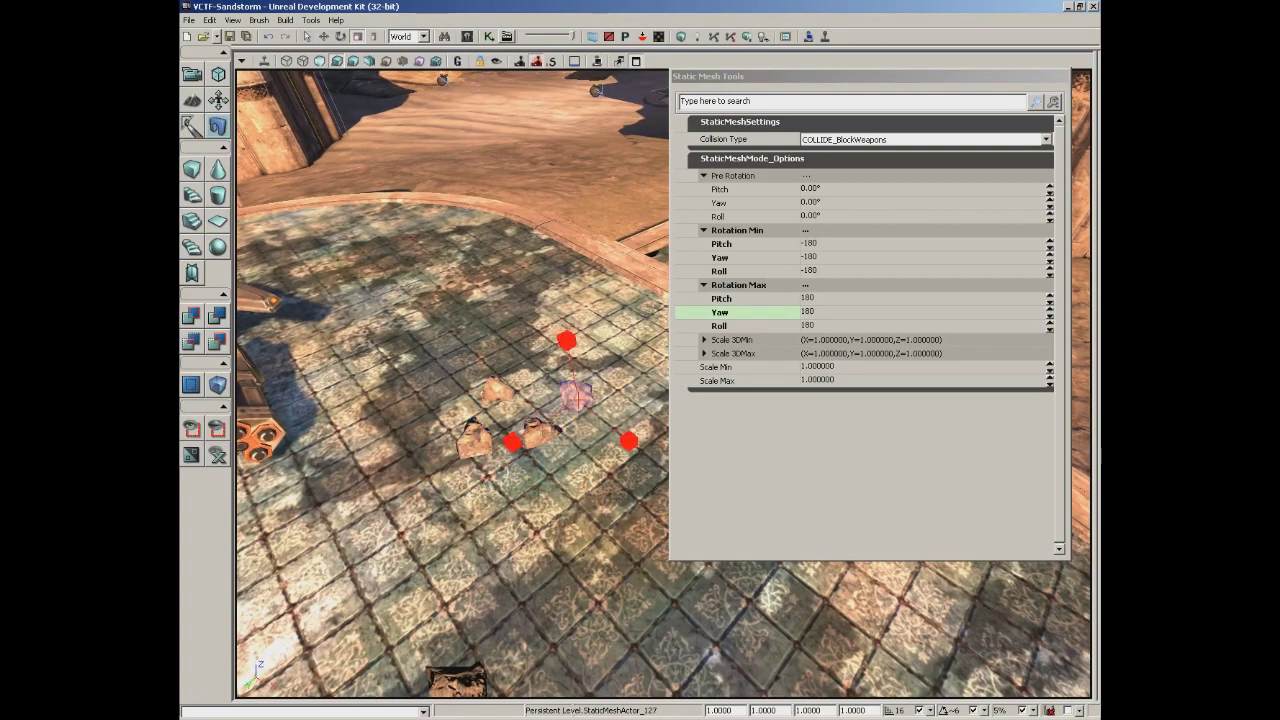
{"action": "left_click", "coordinate": [490, 410]}
{"action": "left_click", "coordinate": [537, 405]}
Place more randomly rotated rocks on the tiles beside the courtyard's stone border.
{"action": "right_click_drag", "start_coordinate": [537, 405], "coordinate": [478, 356]}
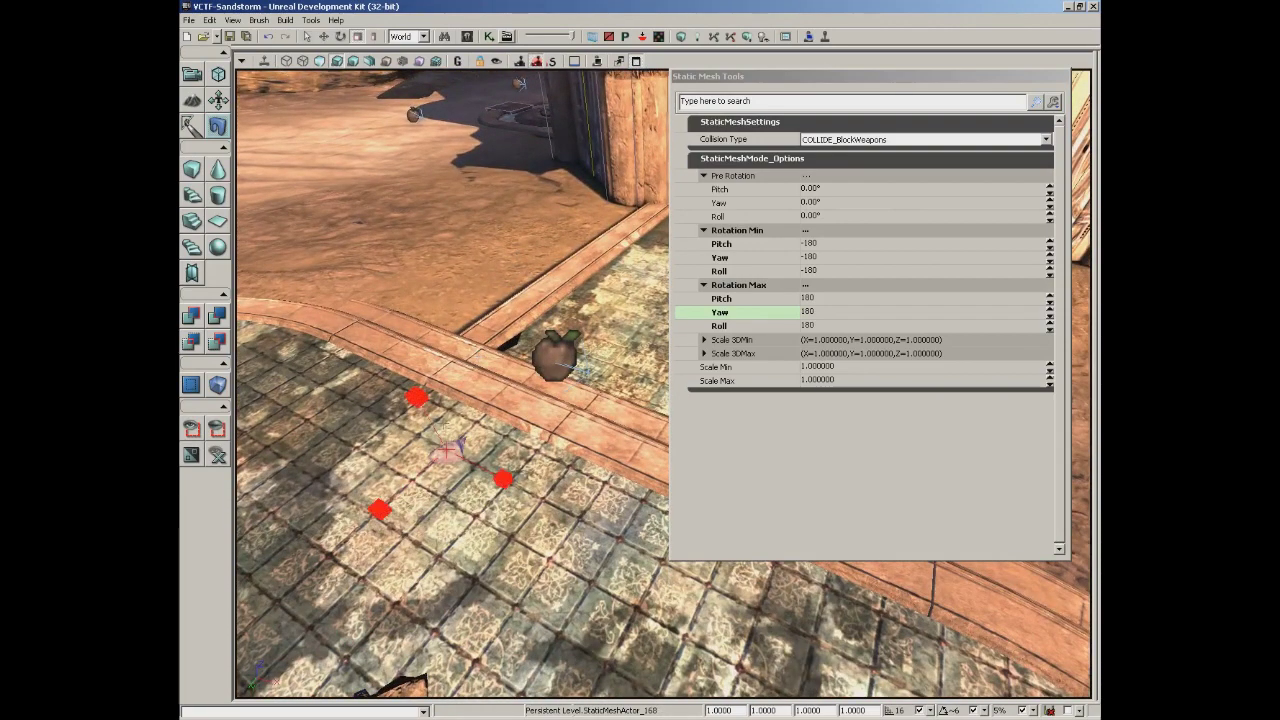
{"action": "left_click", "coordinate": [439, 440]}
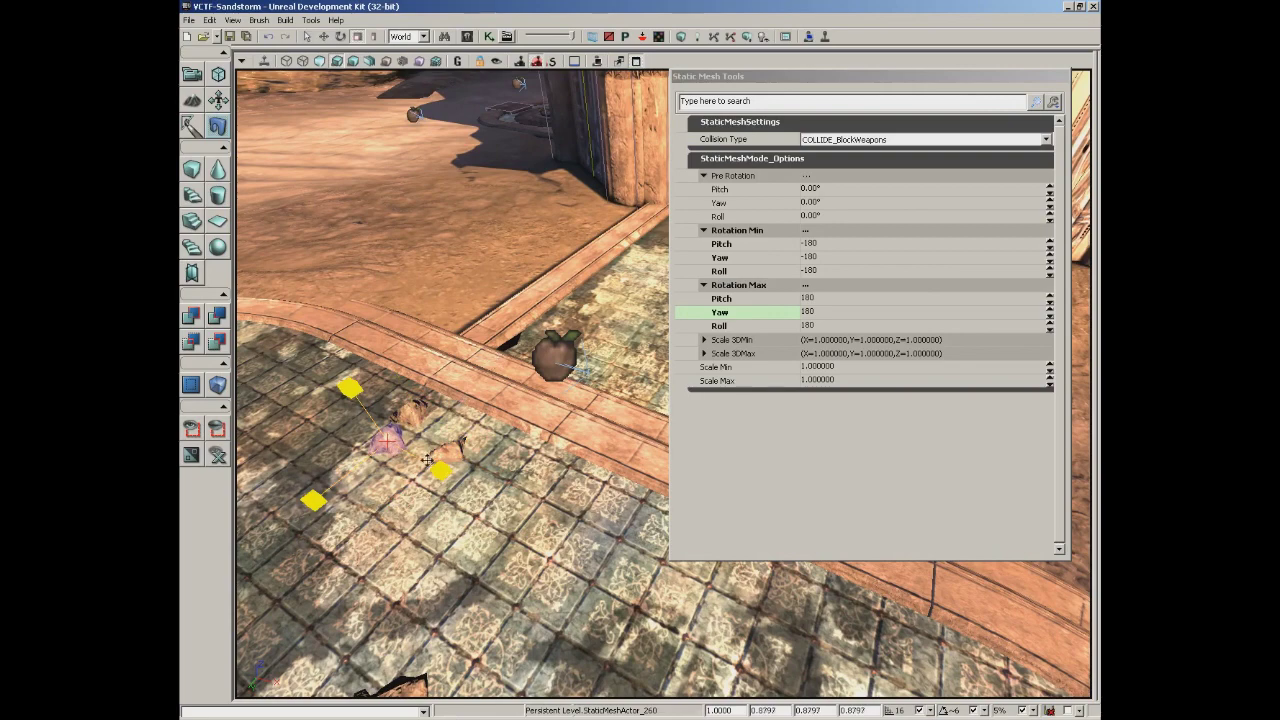
{"action": "right_click_drag", "start_coordinate": [439, 440], "coordinate": [426, 390]}
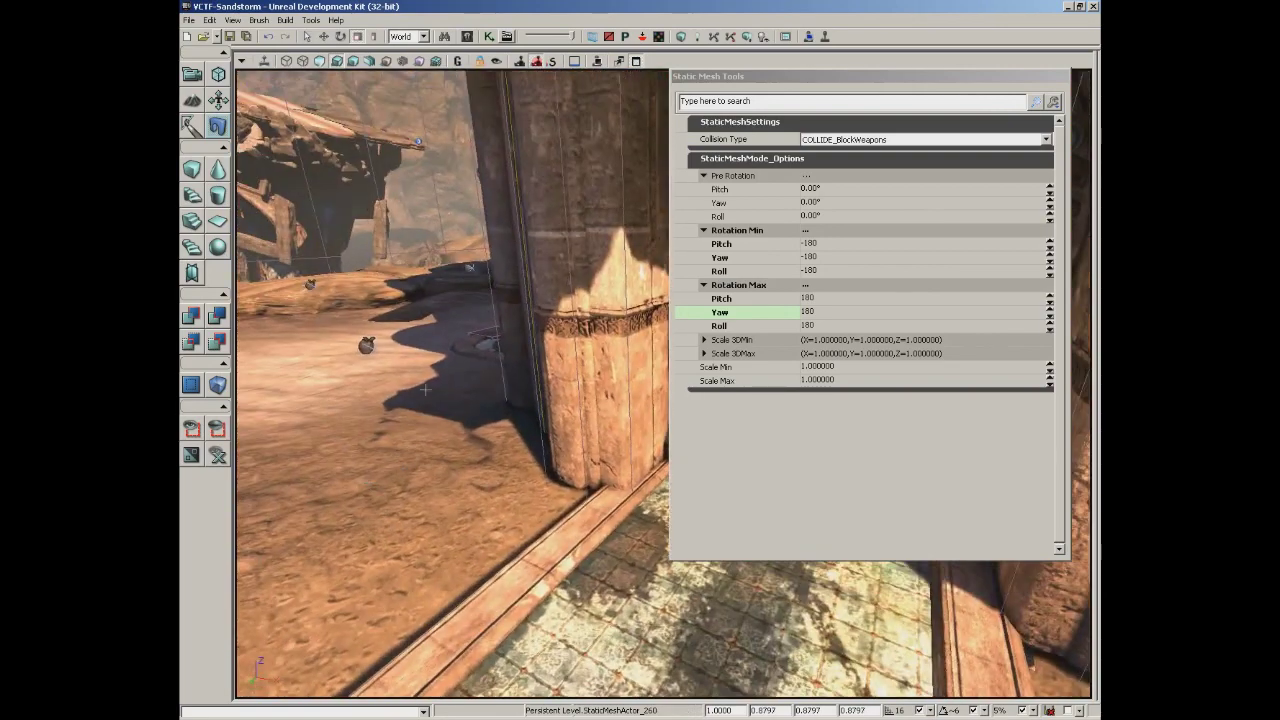
Set the Rotation Min Pitch, Yaw and Roll for static mesh placement to 0.
{"action": "left_click", "coordinate": [825, 245]}
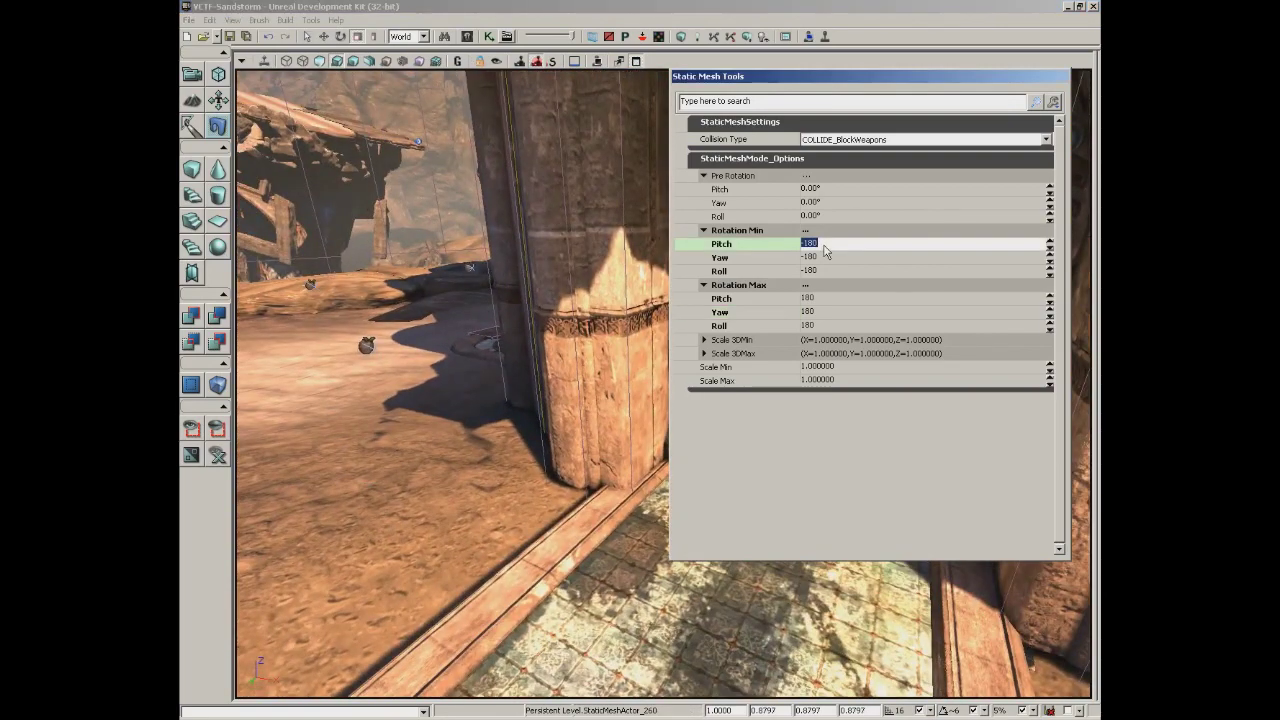
{"action": "type", "text": "0"}
{"action": "key", "text": "Tab"}
{"action": "type", "text": "0"}
{"action": "key", "text": "Tab"}
{"action": "type", "text": "0"}
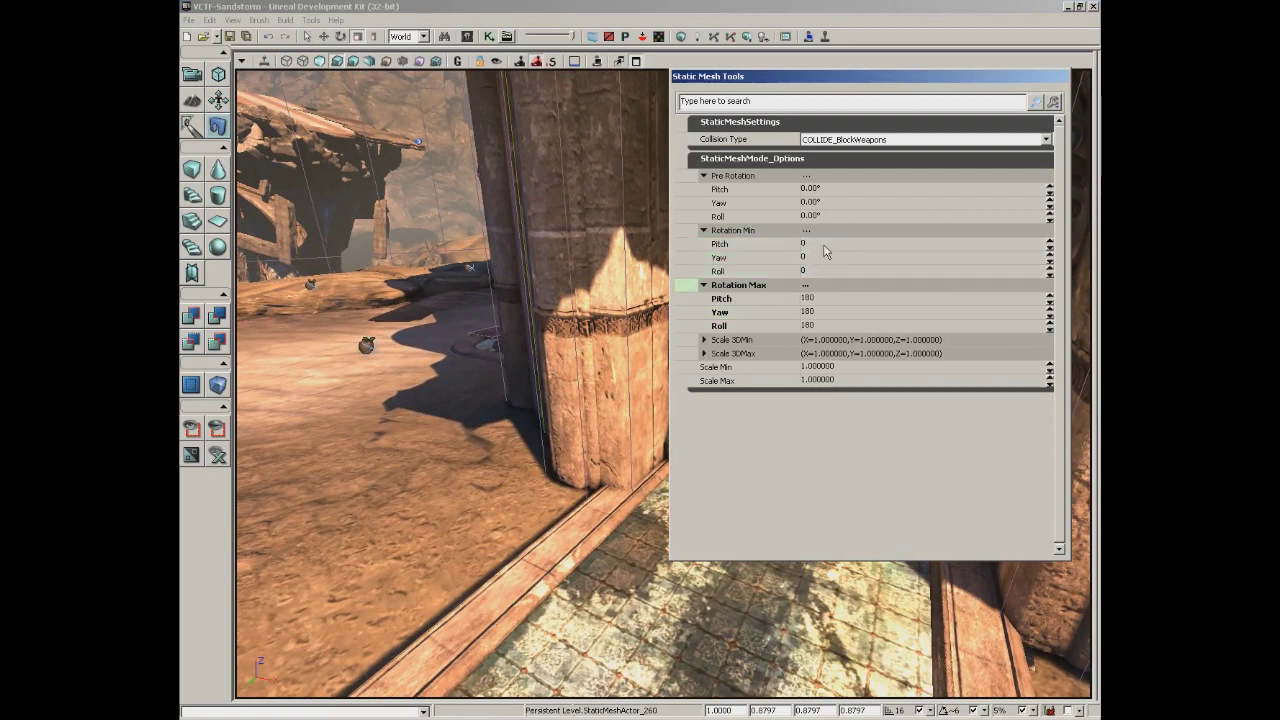
Set the Rotation Max Pitch, Yaw and Roll for static mesh placement to 0.
{"action": "key", "text": "Tab"}
{"action": "type", "text": "0"}
{"action": "key", "text": "Tab"}
{"action": "type", "text": "0"}
{"action": "key", "text": "Tab"}
{"action": "type", "text": "0"}
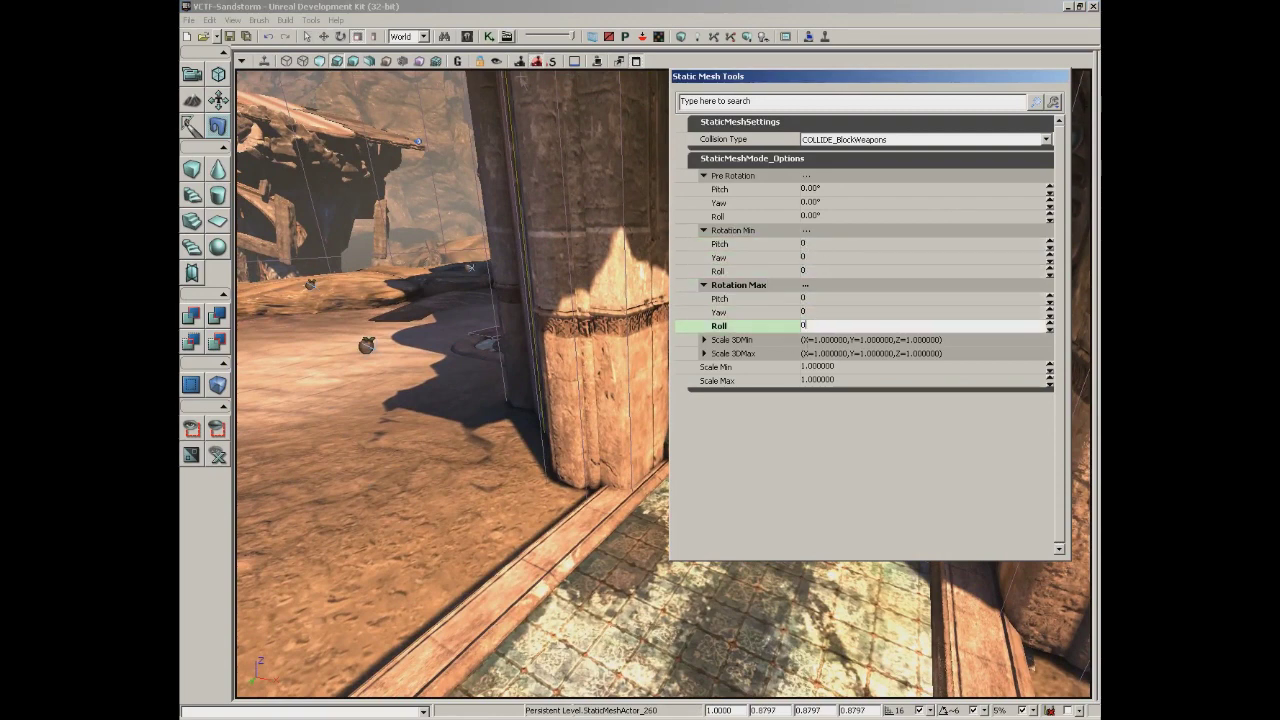
Search the Content Browser's static meshes for "statu" and select S_HU_Deco_Statues_SM_Statue03_02 as the mesh to place.
{"action": "left_click", "coordinate": [466, 36]}
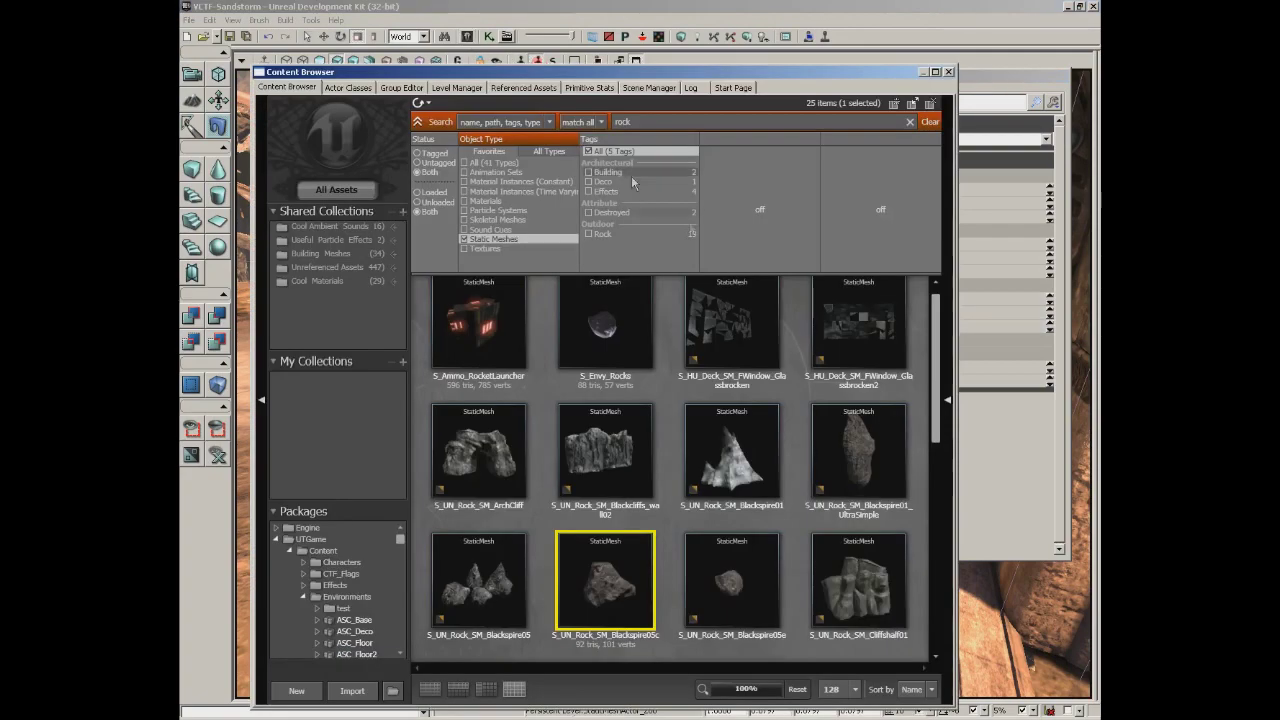
{"action": "mouse_move", "coordinate": [936, 352]}
{"action": "left_mouse_down"}
{"action": "mouse_move", "coordinate": [930, 545]}
{"action": "mouse_move", "coordinate": [926, 335]}
{"action": "left_mouse_up"}
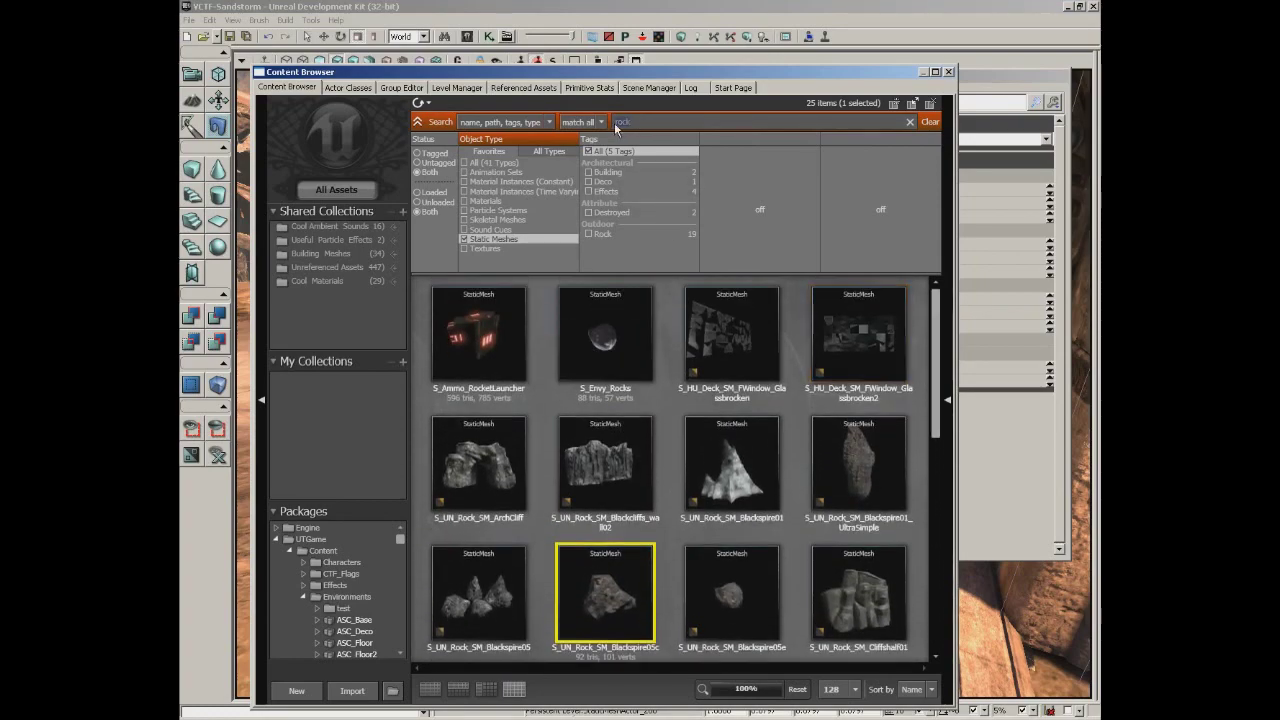
{"action": "type", "text": "statu"}
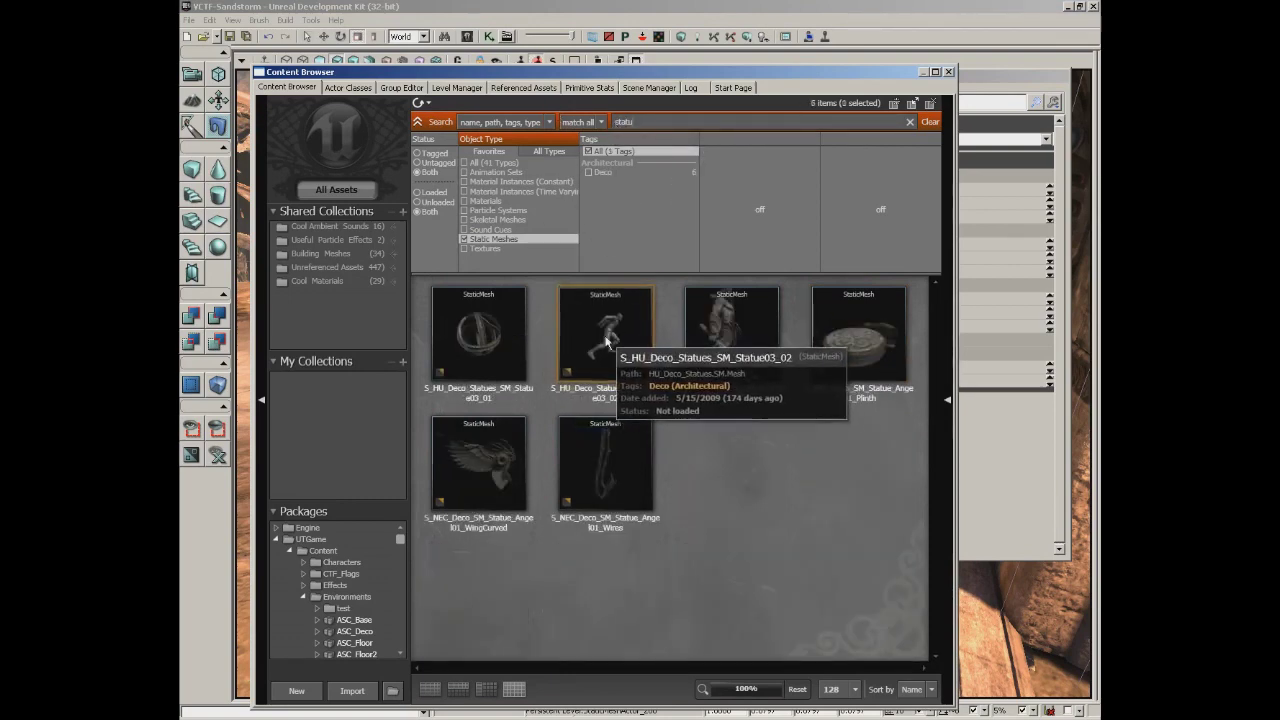
{"action": "left_click", "coordinate": [608, 335]}
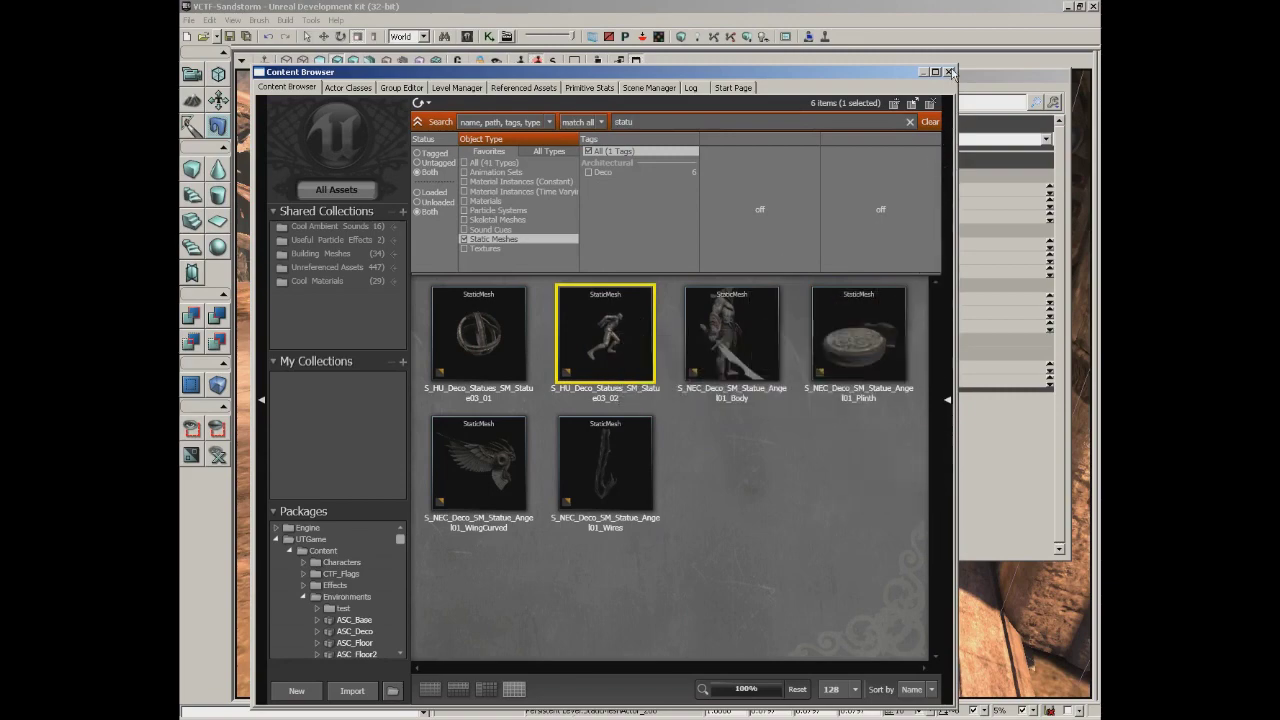
{"action": "left_click", "coordinate": [950, 72]}
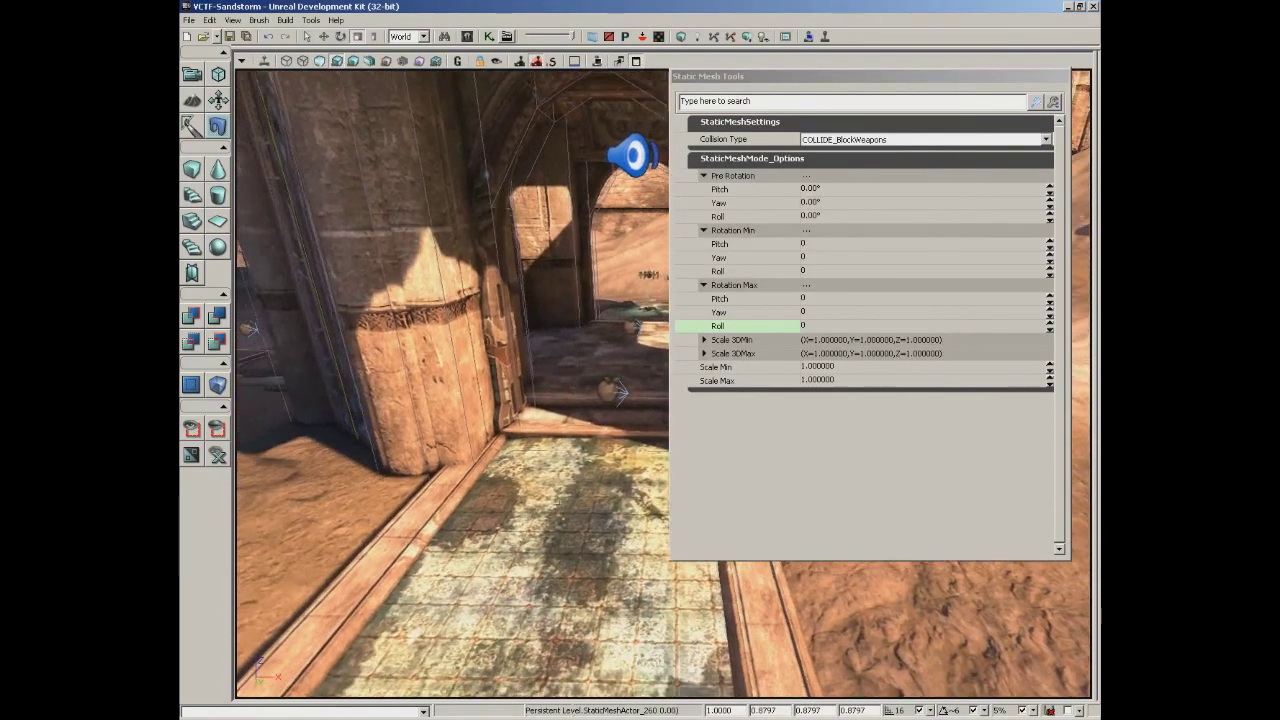
Place one running statue on the tiled walkway and another on the upper pillar beside the archway.
{"action": "left_click_drag", "start_coordinate": [522, 522], "coordinate": [522, 522]}
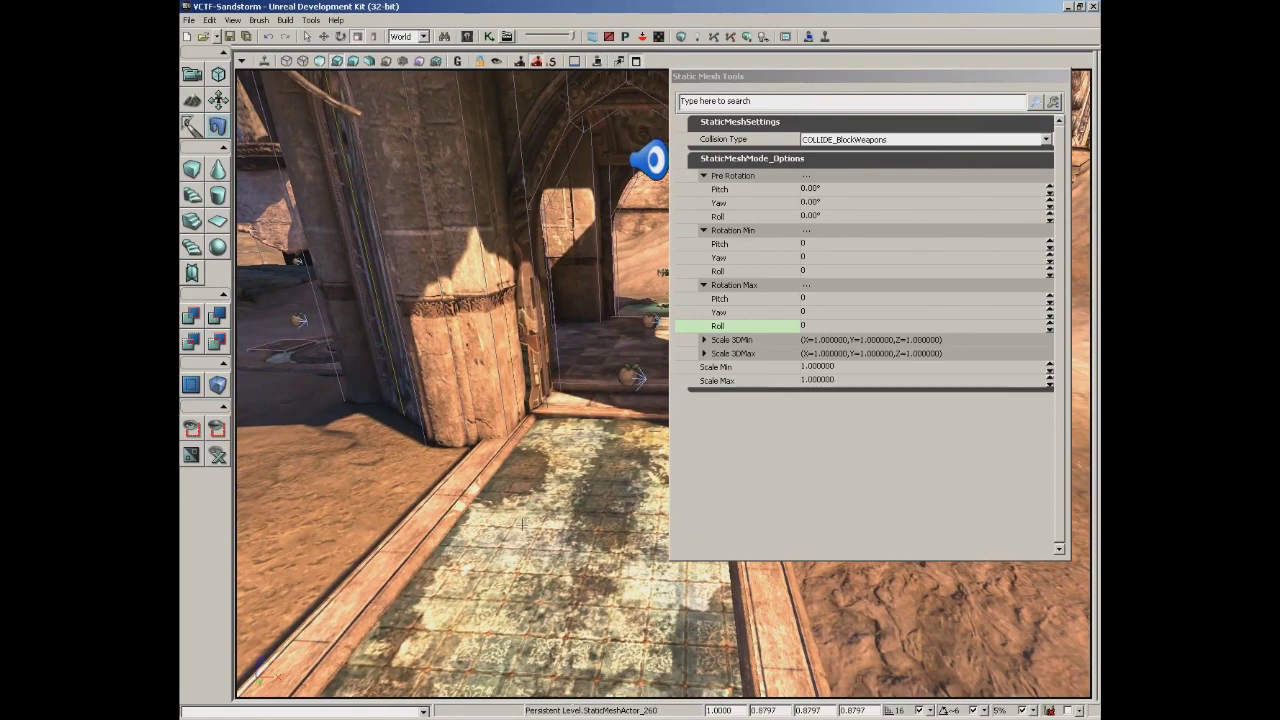
{"action": "left_click", "coordinate": [558, 548]}
{"action": "left_click_drag", "start_coordinate": [472, 550], "coordinate": [471, 550]}
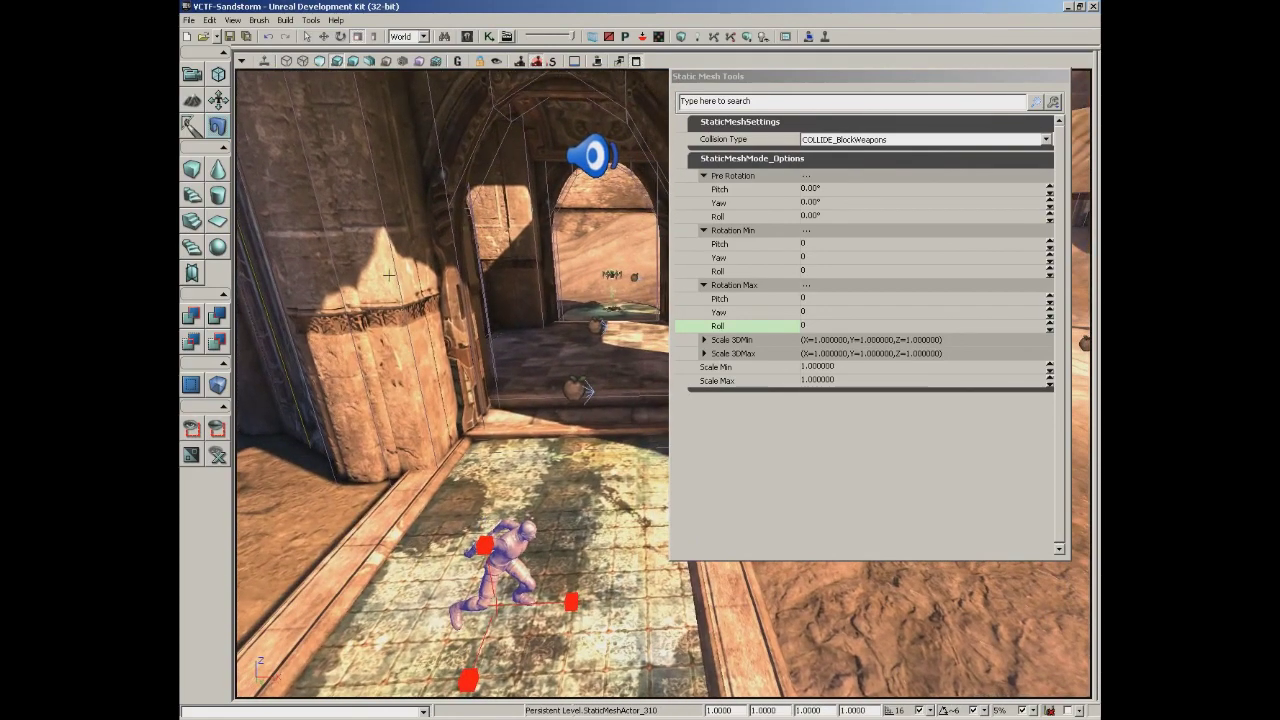
{"action": "left_click", "coordinate": [353, 208]}
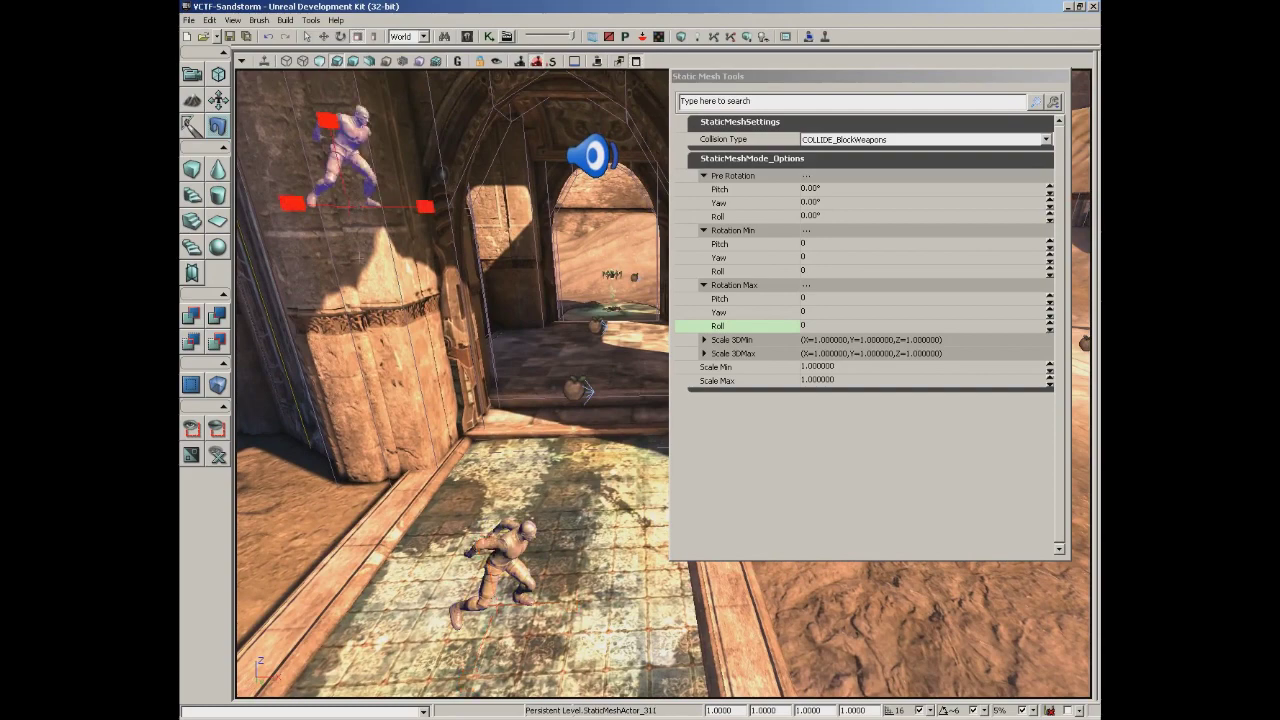
{"action": "left_click_drag", "start_coordinate": [381, 282], "coordinate": [381, 282]}
Place three more statues on the pillar's faces and base, below the first one on it.
{"action": "left_click", "coordinate": [803, 325]}
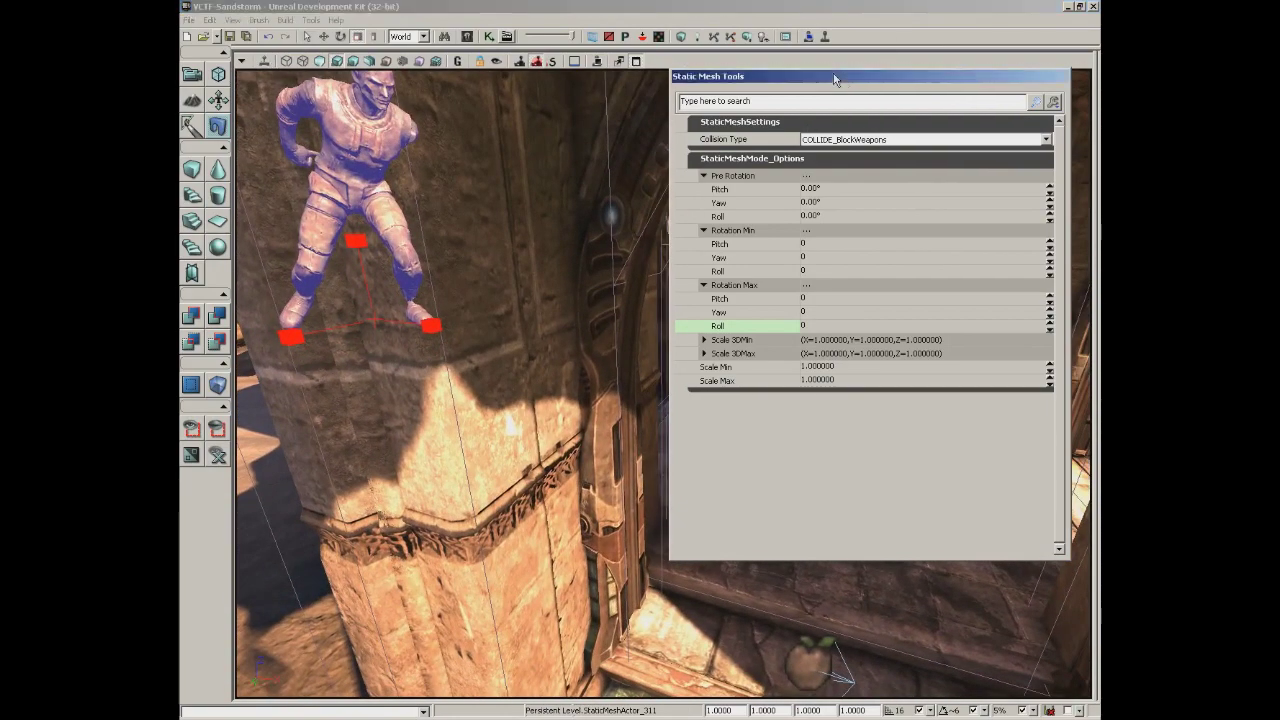
{"action": "left_click_drag", "start_coordinate": [583, 293], "coordinate": [583, 293]}
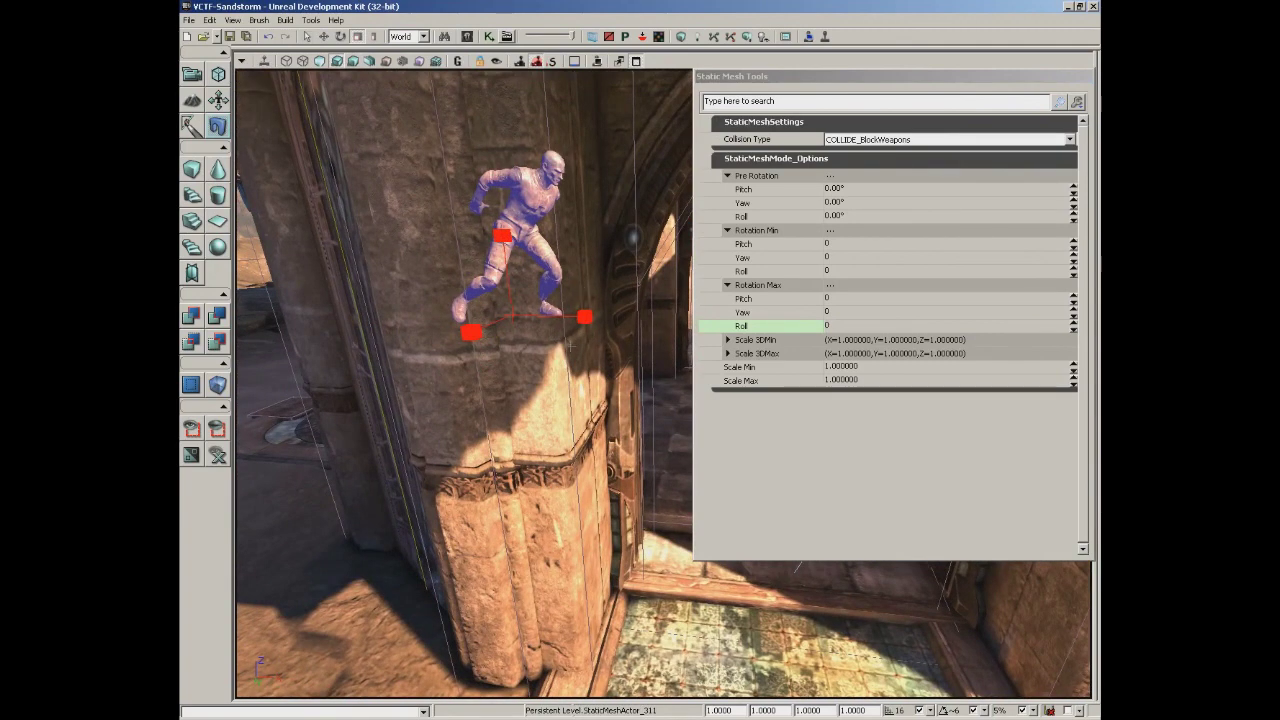
{"action": "left_click", "coordinate": [532, 404]}
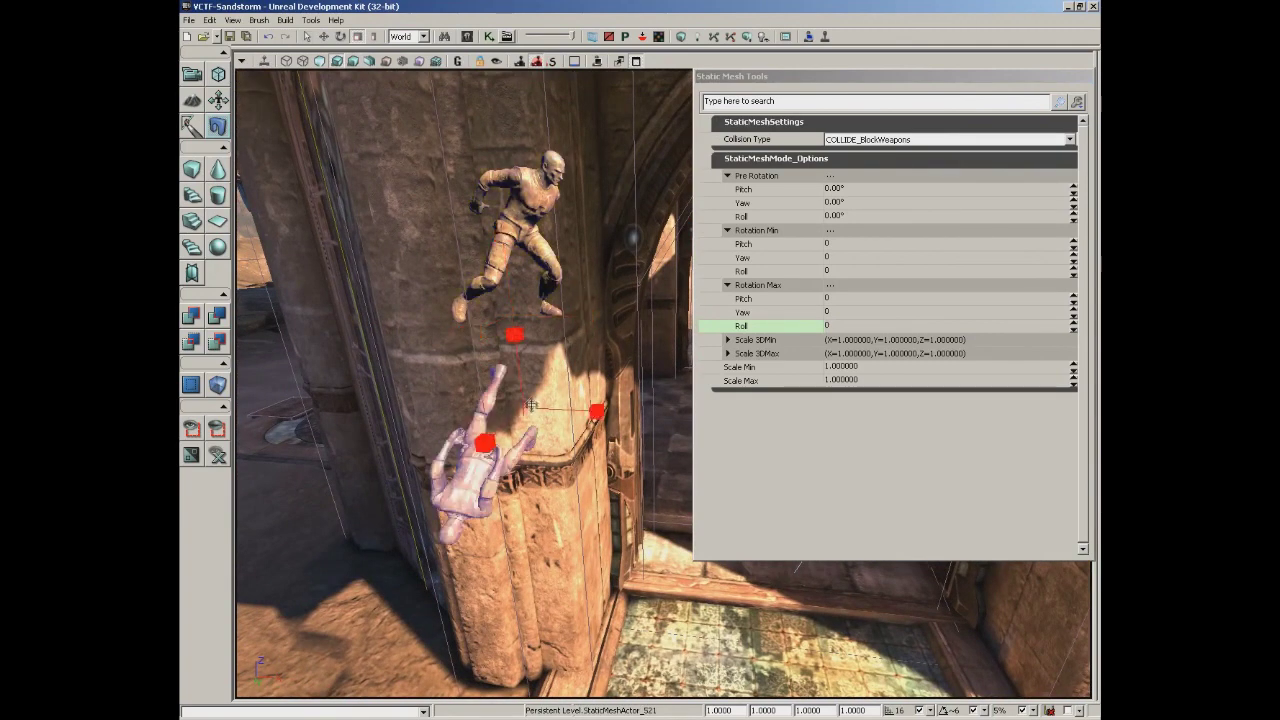
{"action": "left_click_drag", "start_coordinate": [511, 507], "coordinate": [511, 507]}
{"action": "left_click", "coordinate": [480, 450]}
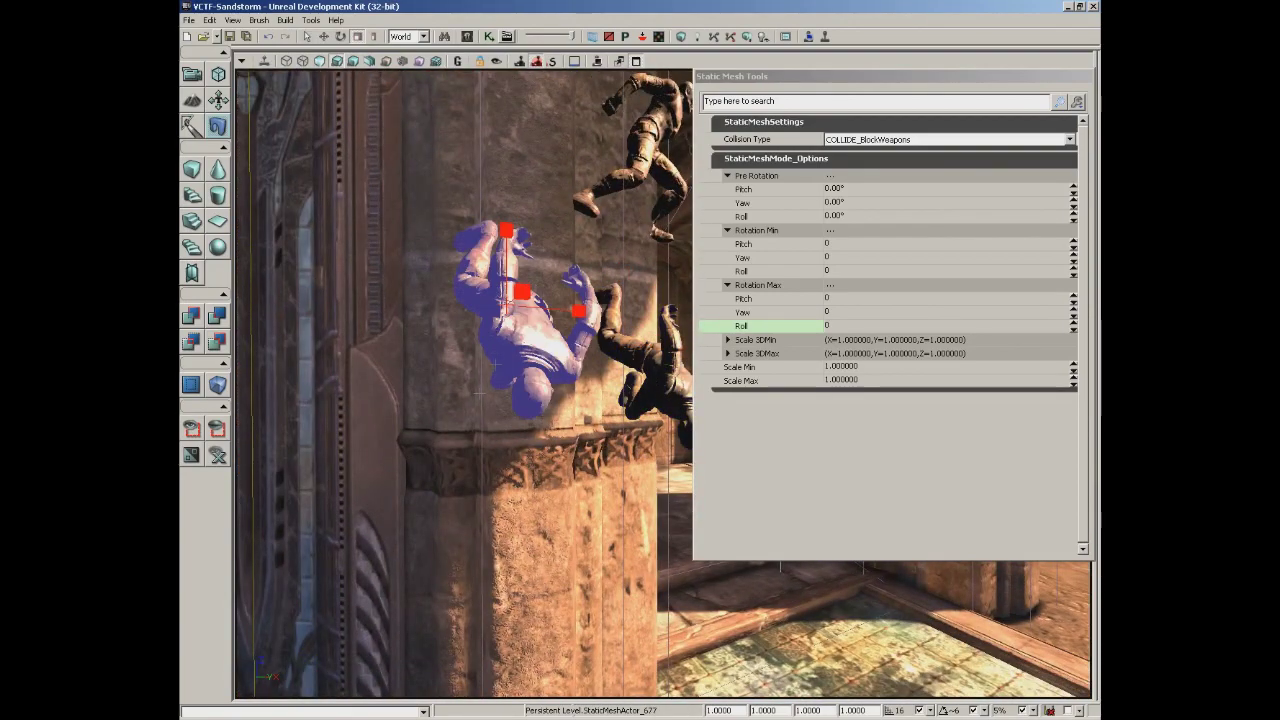
{"action": "left_click", "coordinate": [598, 556]}
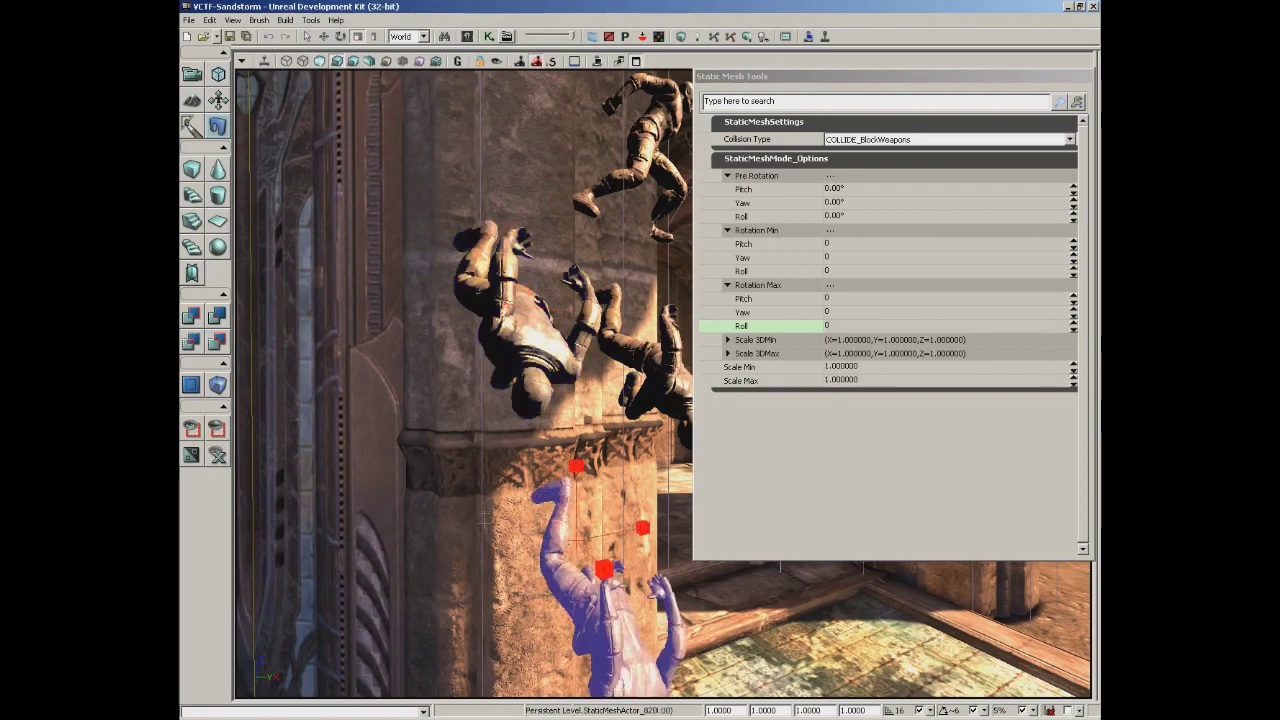
{"action": "left_click_drag", "start_coordinate": [598, 556], "coordinate": [598, 556]}
Shift the Static Mesh Tools window aside and return the editor to Camera Mode.
{"action": "left_click_drag", "start_coordinate": [481, 508], "coordinate": [481, 508]}
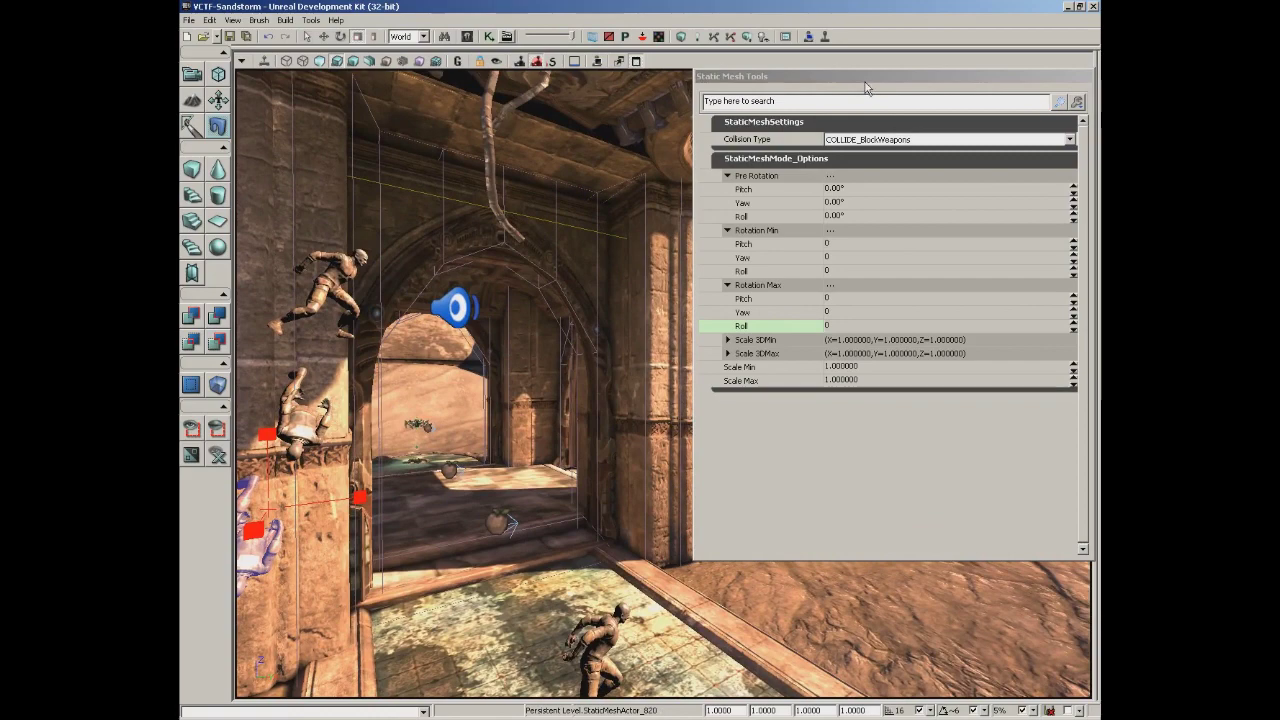
{"action": "left_click_drag", "start_coordinate": [780, 77], "coordinate": [566, 77]}
{"action": "left_click", "coordinate": [194, 78]}
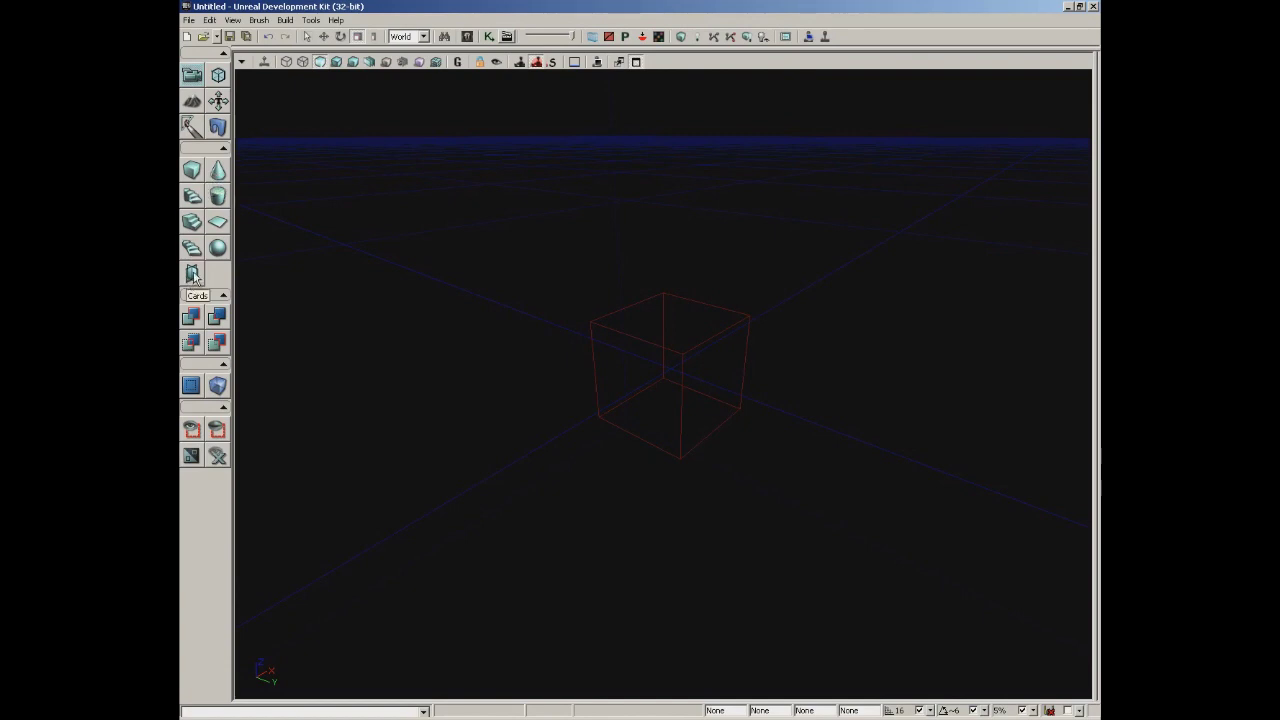
Shape the builder brush as a cone, a cylinder and a curved staircase, ending with a cube.
{"action": "left_click", "coordinate": [218, 172]}
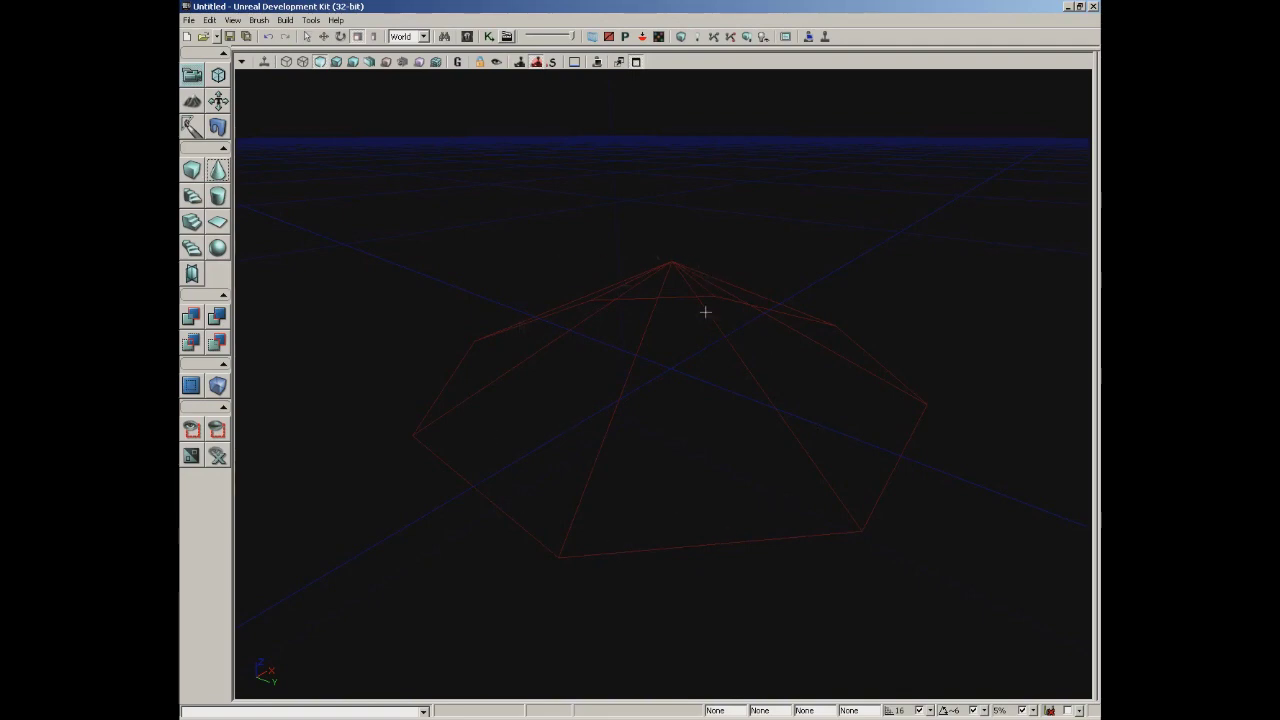
{"action": "left_click", "coordinate": [218, 196]}
{"action": "left_click", "coordinate": [193, 198]}
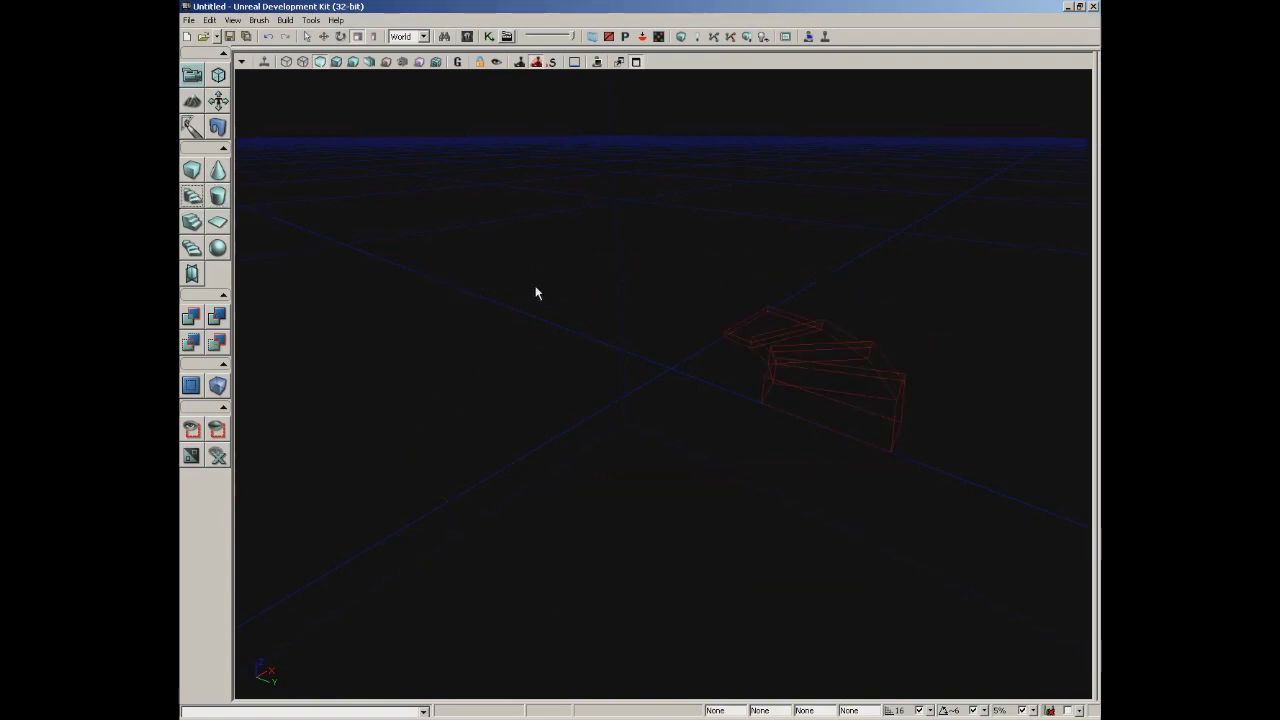
{"action": "left_click", "coordinate": [196, 177]}
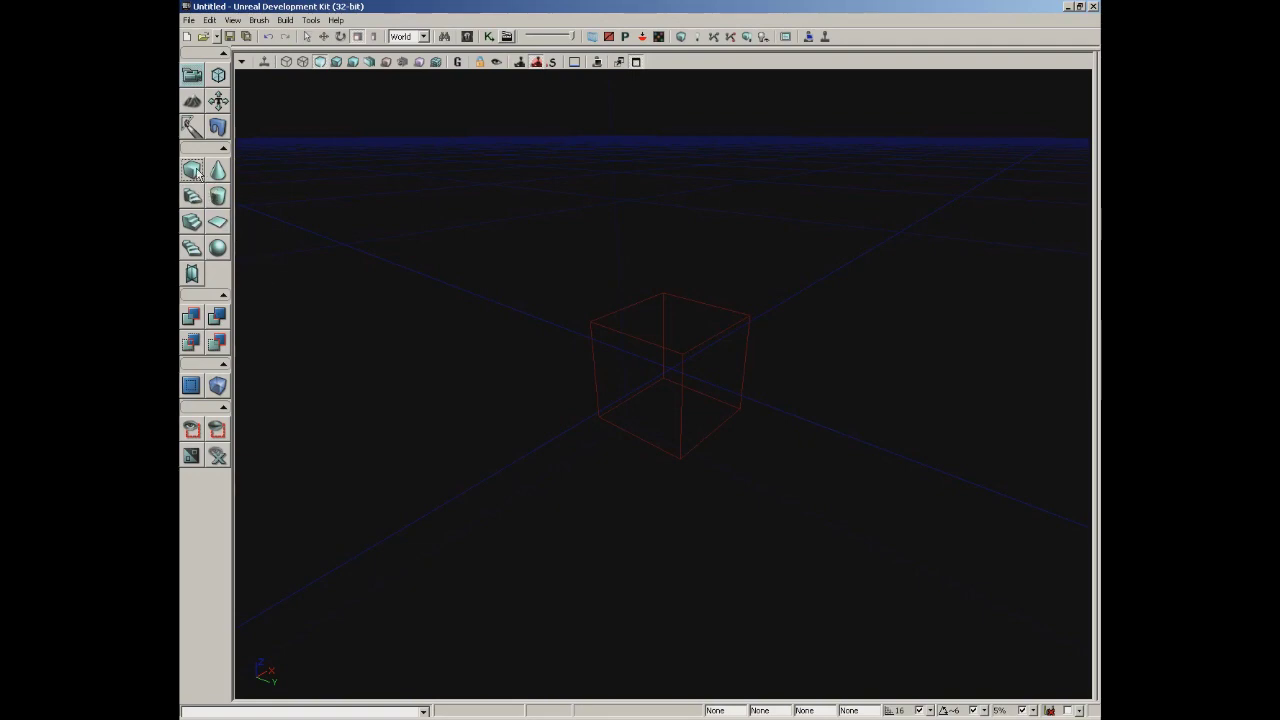
Examine the Cube and Cylinder brush builder properties, toggling the cube's Hollow option on and off, without building either.
{"action": "right_click", "coordinate": [197, 173]}
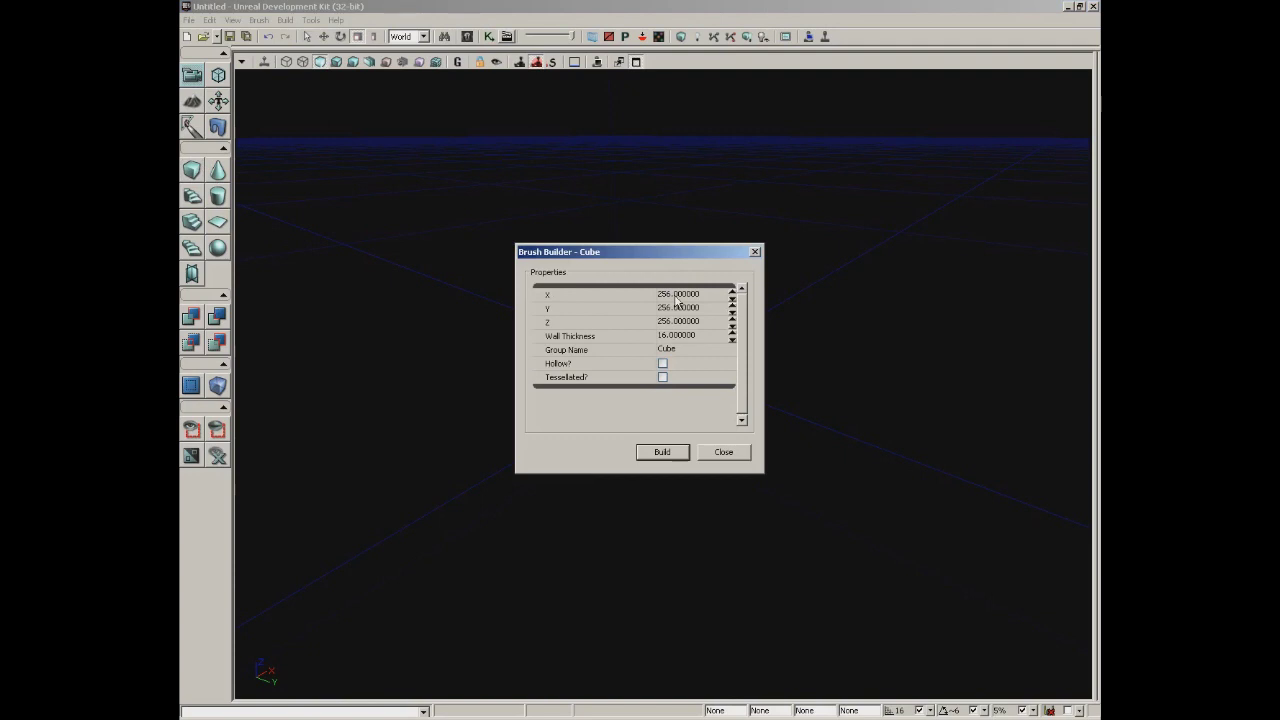
{"action": "left_click", "coordinate": [662, 364]}
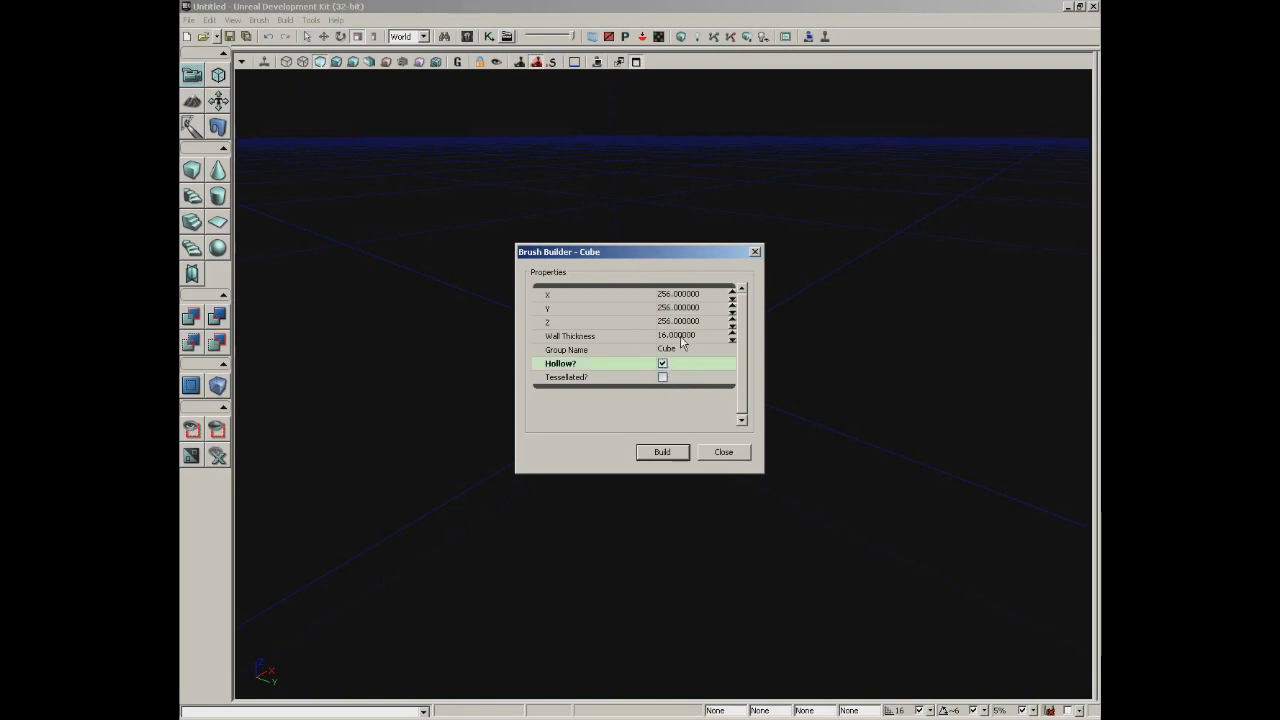
{"action": "left_click", "coordinate": [663, 365]}
{"action": "left_click", "coordinate": [728, 455]}
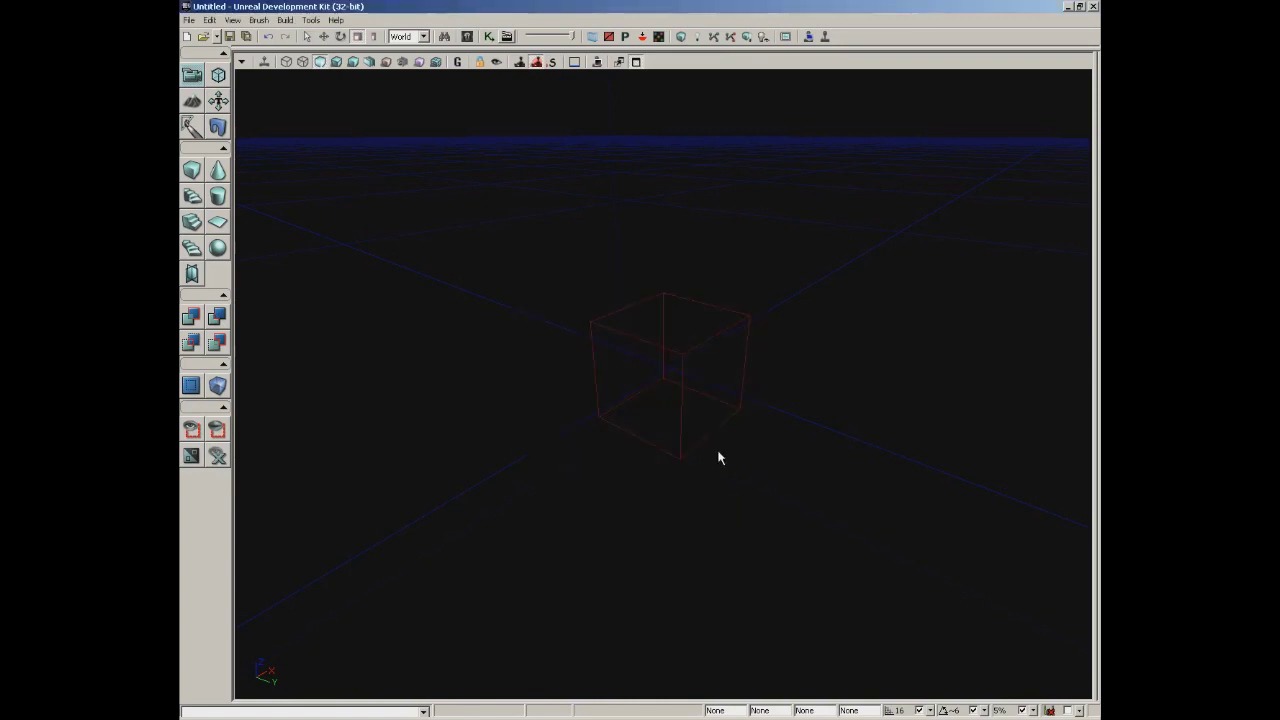
{"action": "right_click", "coordinate": [218, 196]}
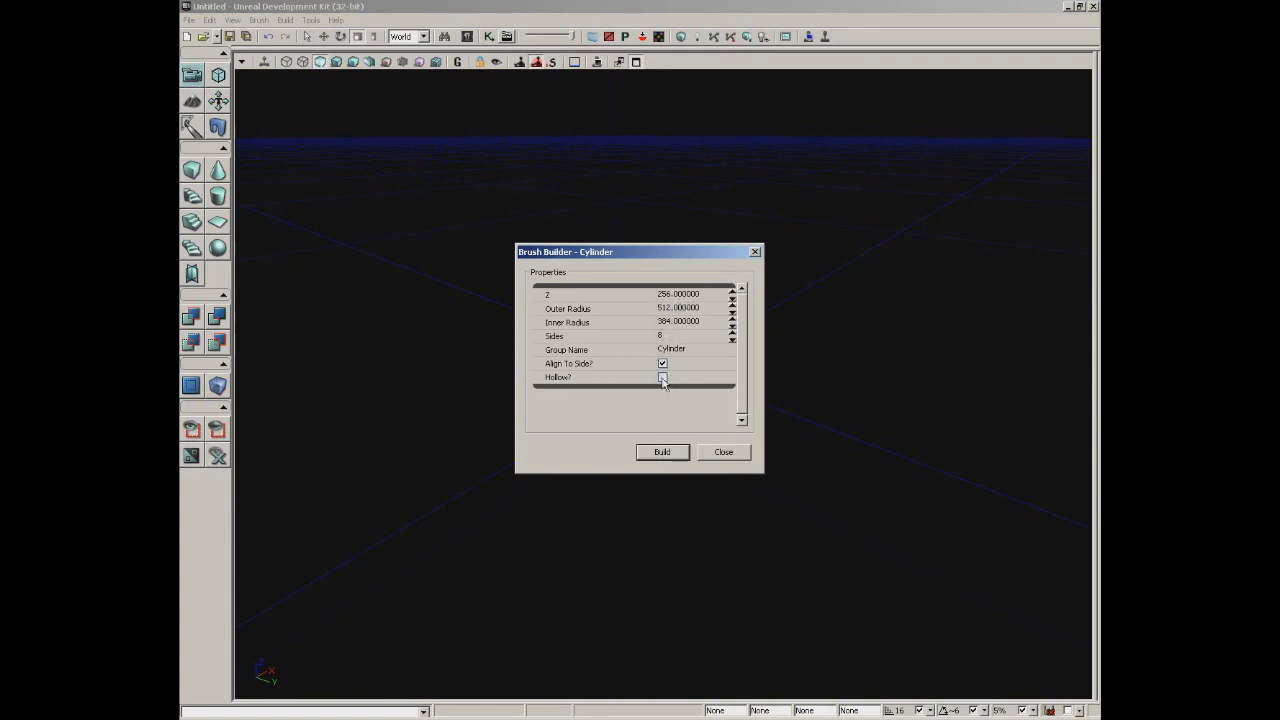
{"action": "left_click", "coordinate": [724, 452]}
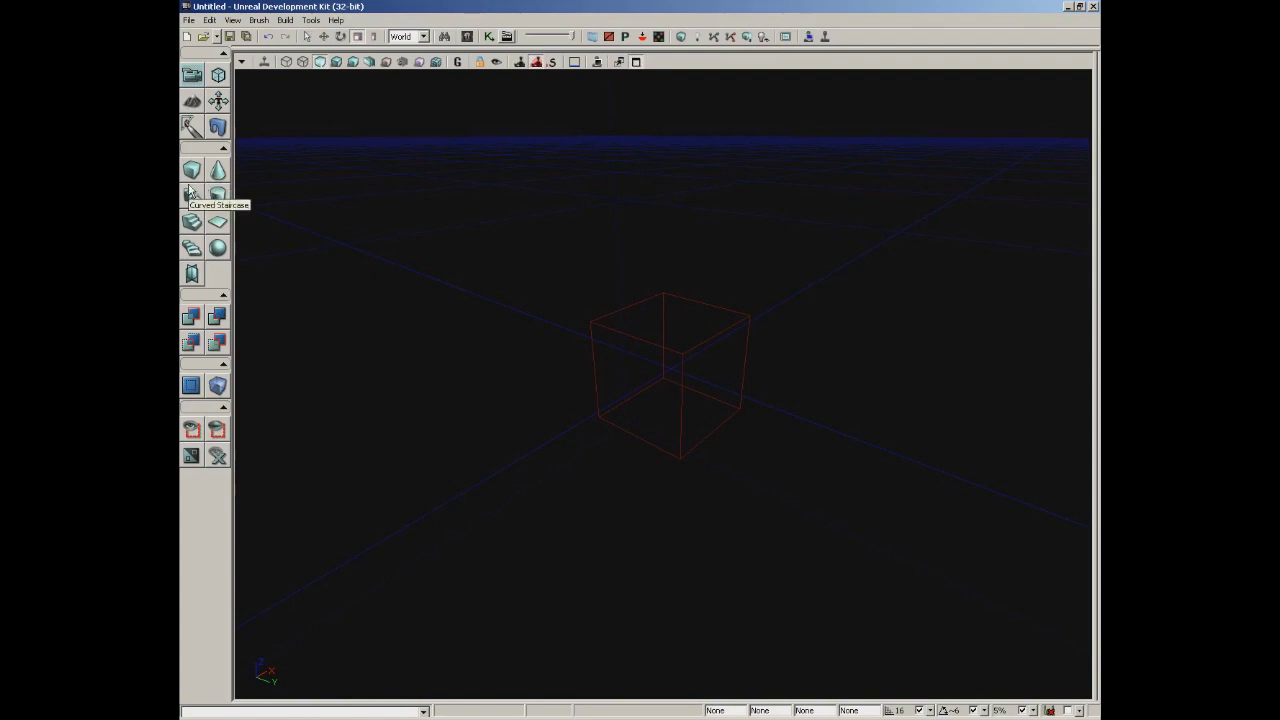
Shape the builder brush as a tetrahedron sphere and select it in the perspective view.
{"action": "left_click", "coordinate": [217, 247]}
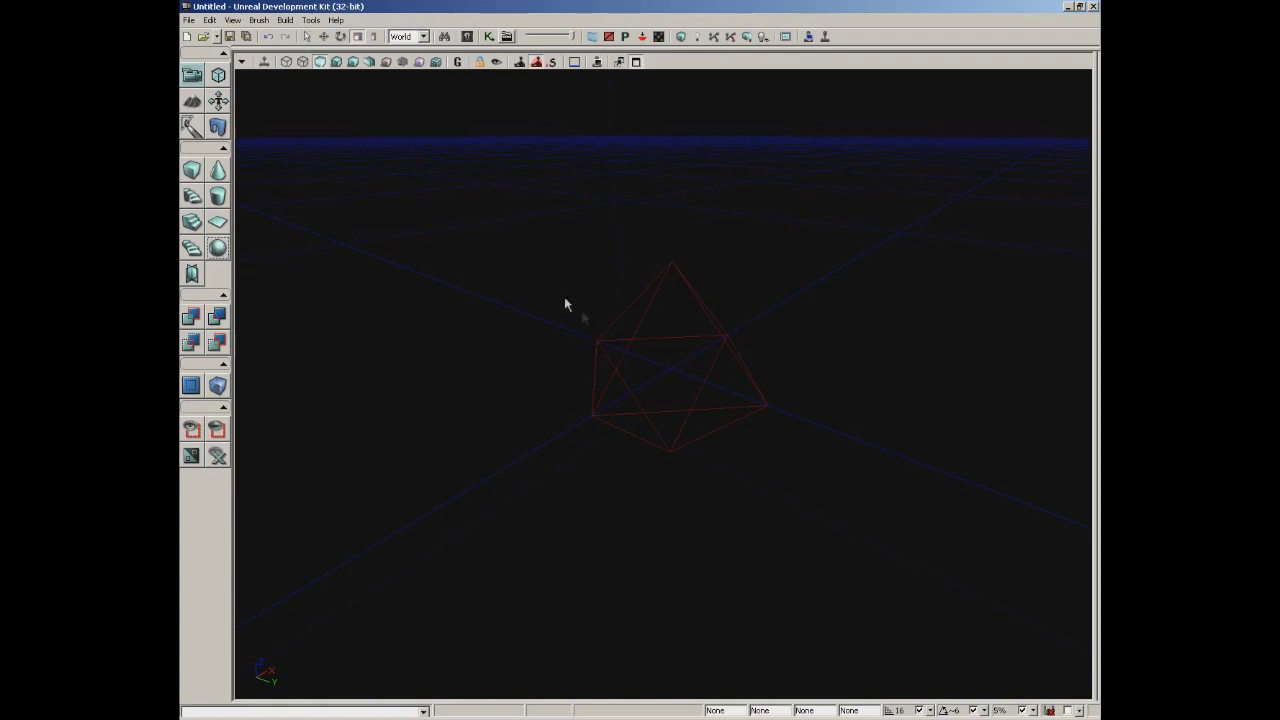
{"action": "left_click", "coordinate": [637, 330]}
{"action": "mouse_move", "coordinate": [631, 346]}
{"action": "left_mouse_down"}
{"action": "mouse_move", "coordinate": [466, 337]}
{"action": "mouse_move", "coordinate": [385, 300]}
{"action": "mouse_move", "coordinate": [326, 237]}
{"action": "mouse_move", "coordinate": [240, 190]}
{"action": "mouse_move", "coordinate": [615, 349]}
{"action": "left_mouse_up"}
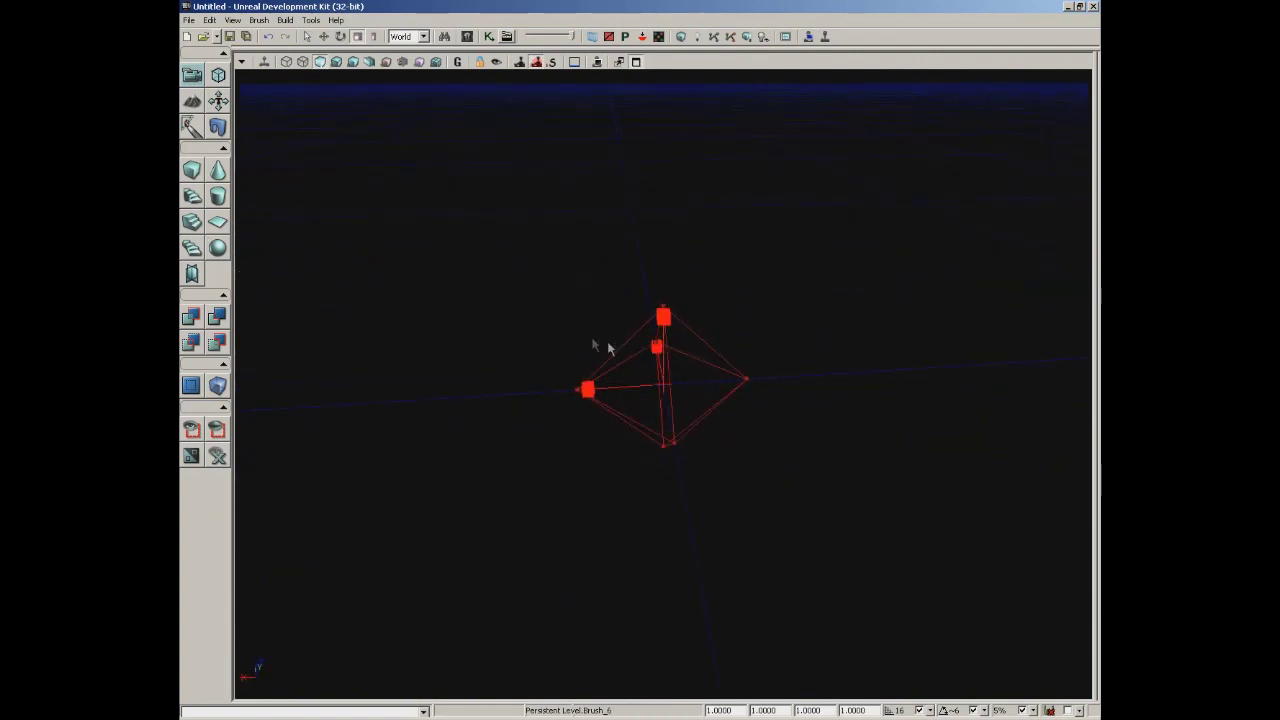
Rebuild the sphere brush with a Sphere Extrapolation of 4.
{"action": "right_click", "coordinate": [223, 256]}
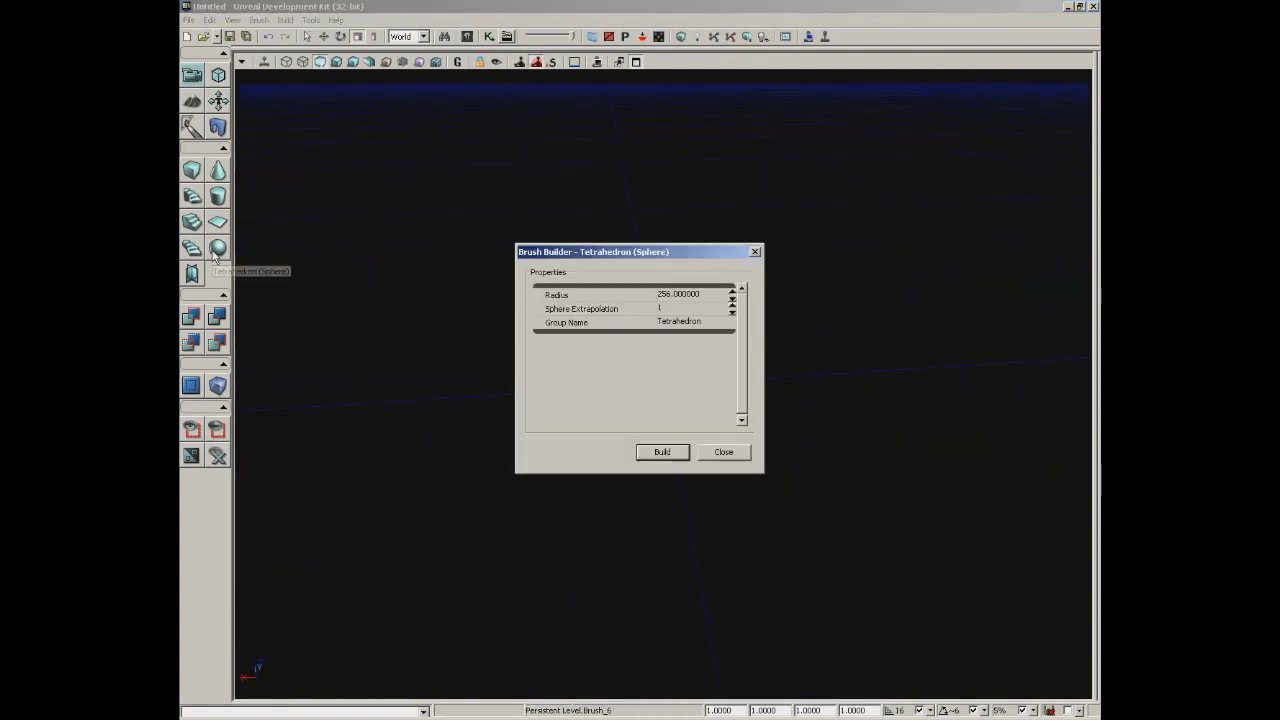
{"action": "left_click", "coordinate": [679, 309]}
{"action": "left_click_drag", "start_coordinate": [663, 262], "coordinate": [882, 268]}
{"action": "type", "text": "4"}
{"action": "left_click", "coordinate": [881, 457]}
{"action": "mouse_move", "coordinate": [475, 428]}
{"action": "left_mouse_down"}
{"action": "mouse_move", "coordinate": [548, 381]}
{"action": "mouse_move", "coordinate": [450, 400]}
{"action": "mouse_move", "coordinate": [477, 419]}
{"action": "mouse_move", "coordinate": [408, 423]}
{"action": "mouse_move", "coordinate": [480, 420]}
{"action": "mouse_move", "coordinate": [466, 354]}
{"action": "mouse_move", "coordinate": [351, 352]}
{"action": "mouse_move", "coordinate": [408, 423]}
{"action": "left_mouse_up"}
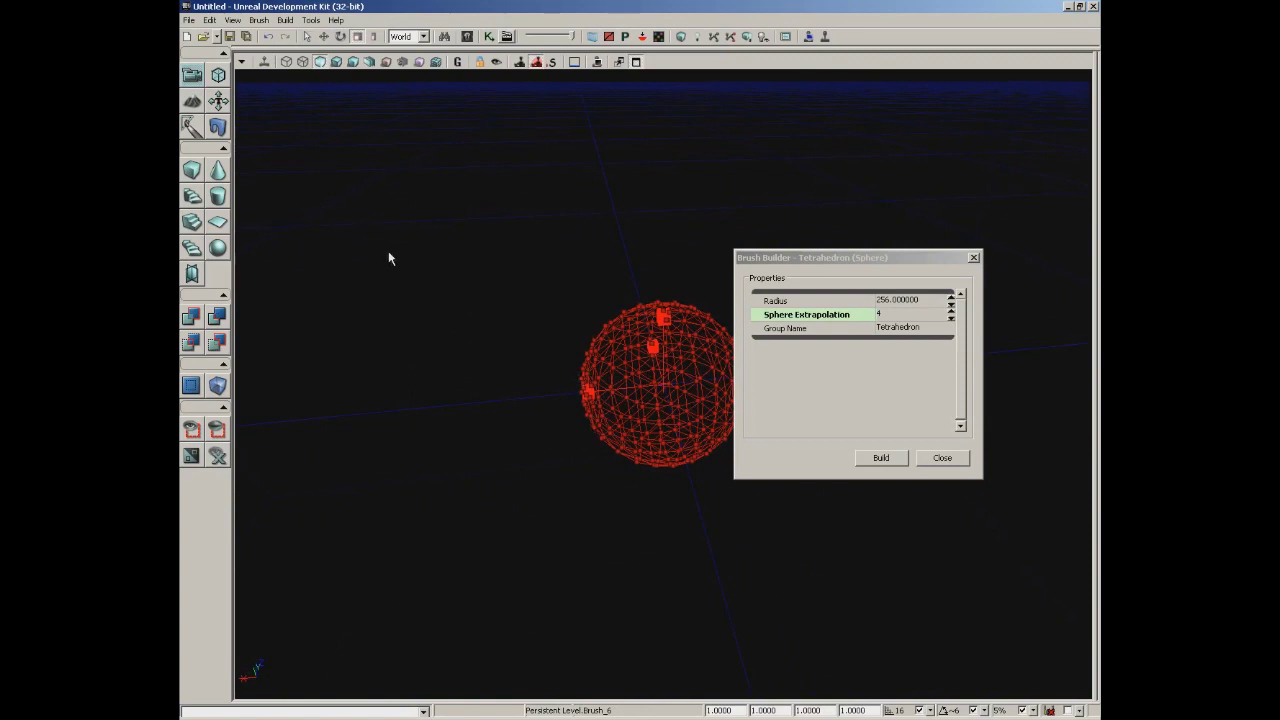
Shape the builder brush as a cube and as a curved staircase, and examine the Curved Staircase properties in place of the sphere's.
{"action": "left_click", "coordinate": [194, 173]}
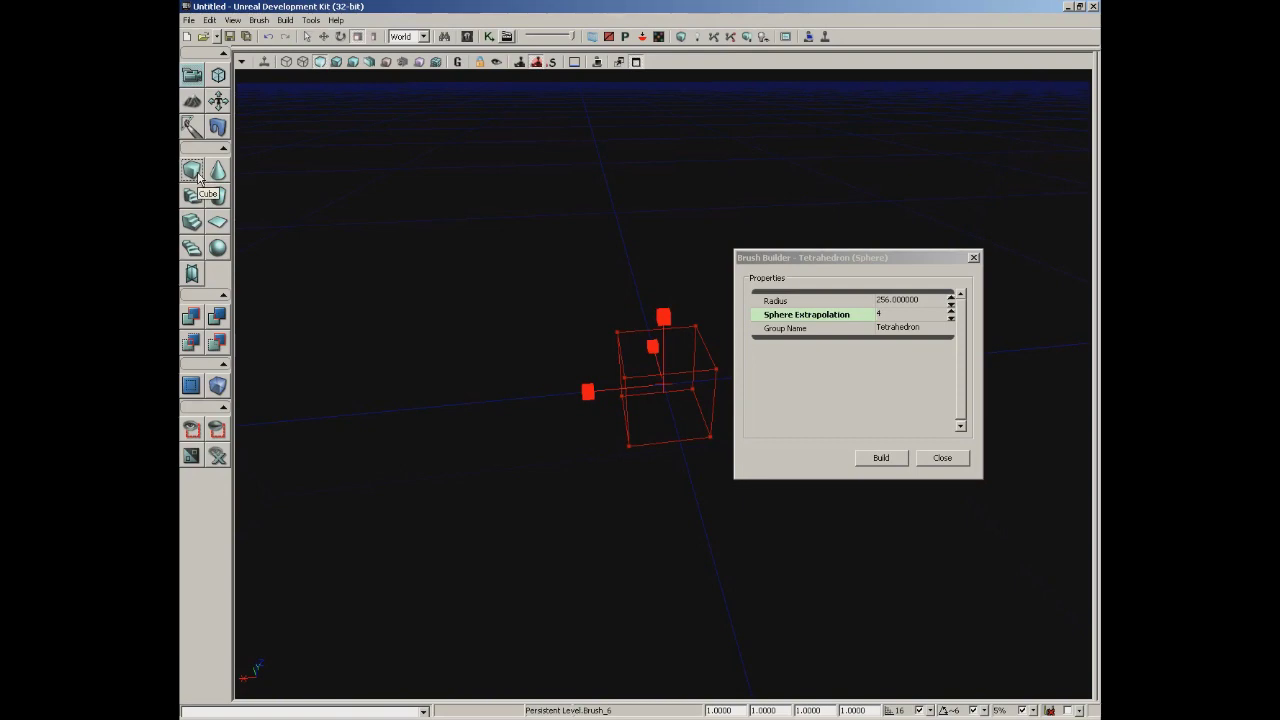
{"action": "left_click", "coordinate": [192, 196]}
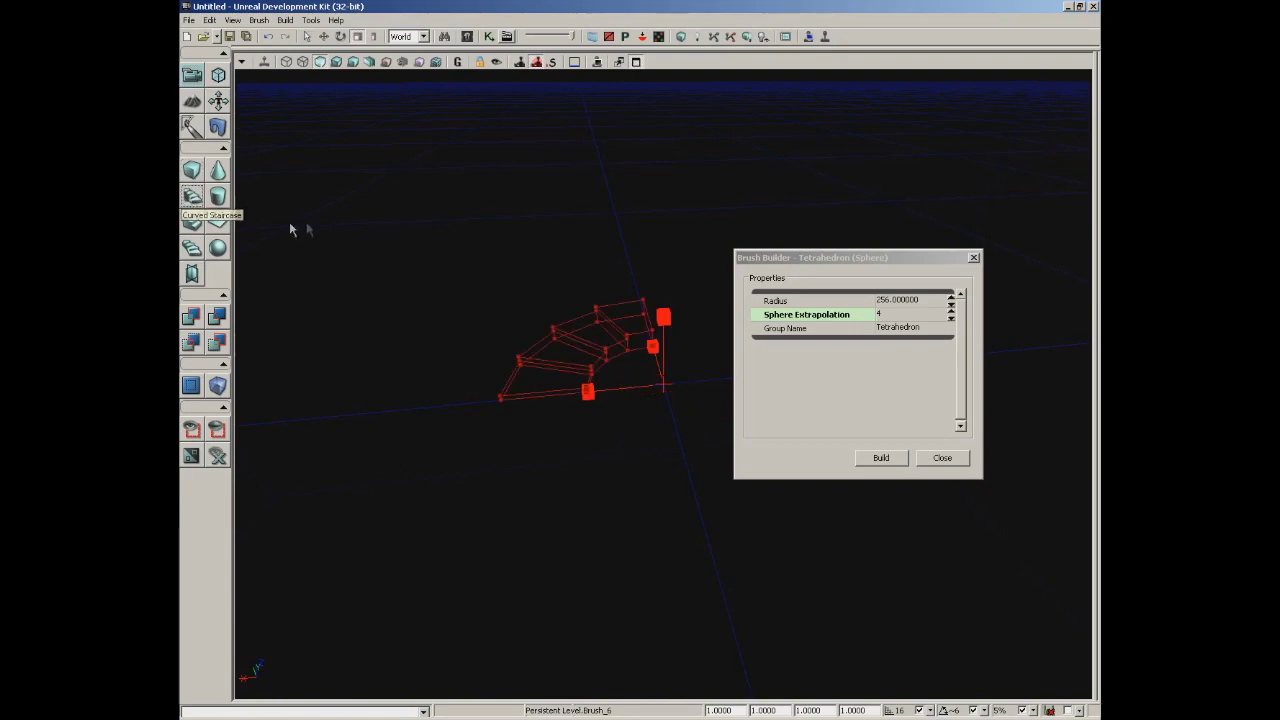
{"action": "mouse_move", "coordinate": [461, 259]}
{"action": "left_mouse_down"}
{"action": "mouse_move", "coordinate": [454, 234]}
{"action": "mouse_move", "coordinate": [514, 269]}
{"action": "mouse_move", "coordinate": [480, 217]}
{"action": "mouse_move", "coordinate": [360, 262]}
{"action": "left_mouse_up"}
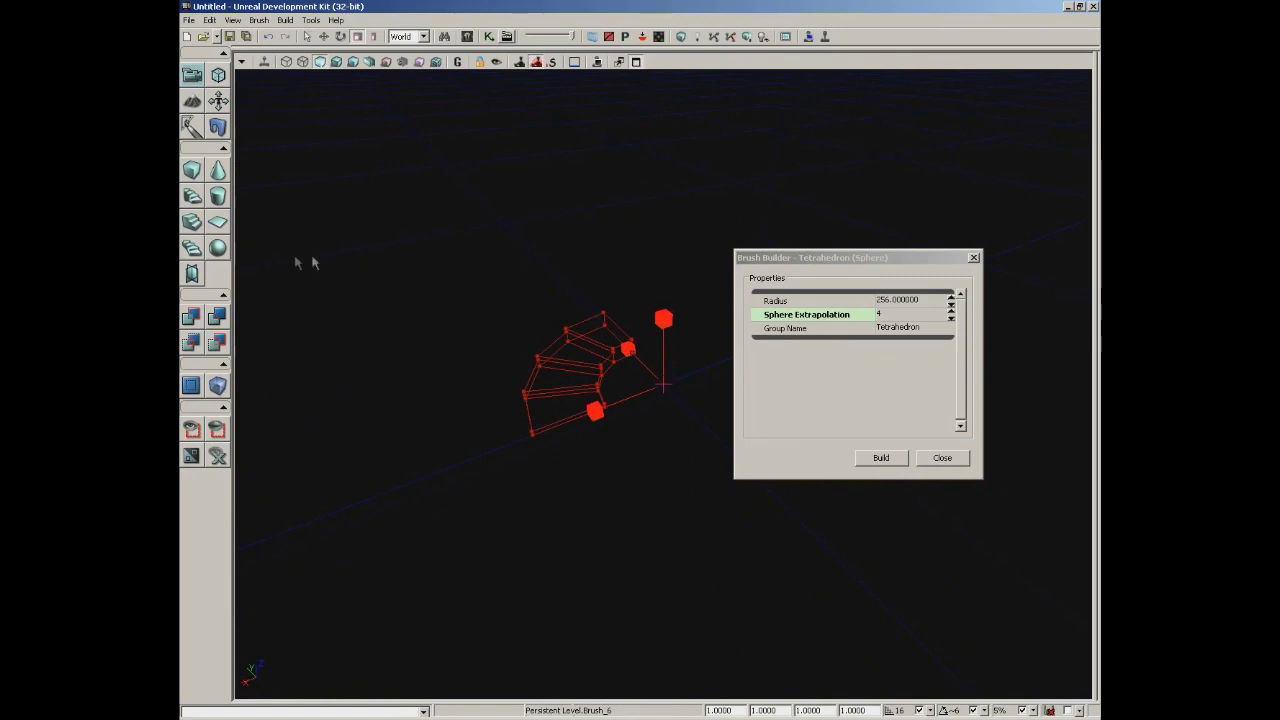
{"action": "right_click", "coordinate": [193, 196]}
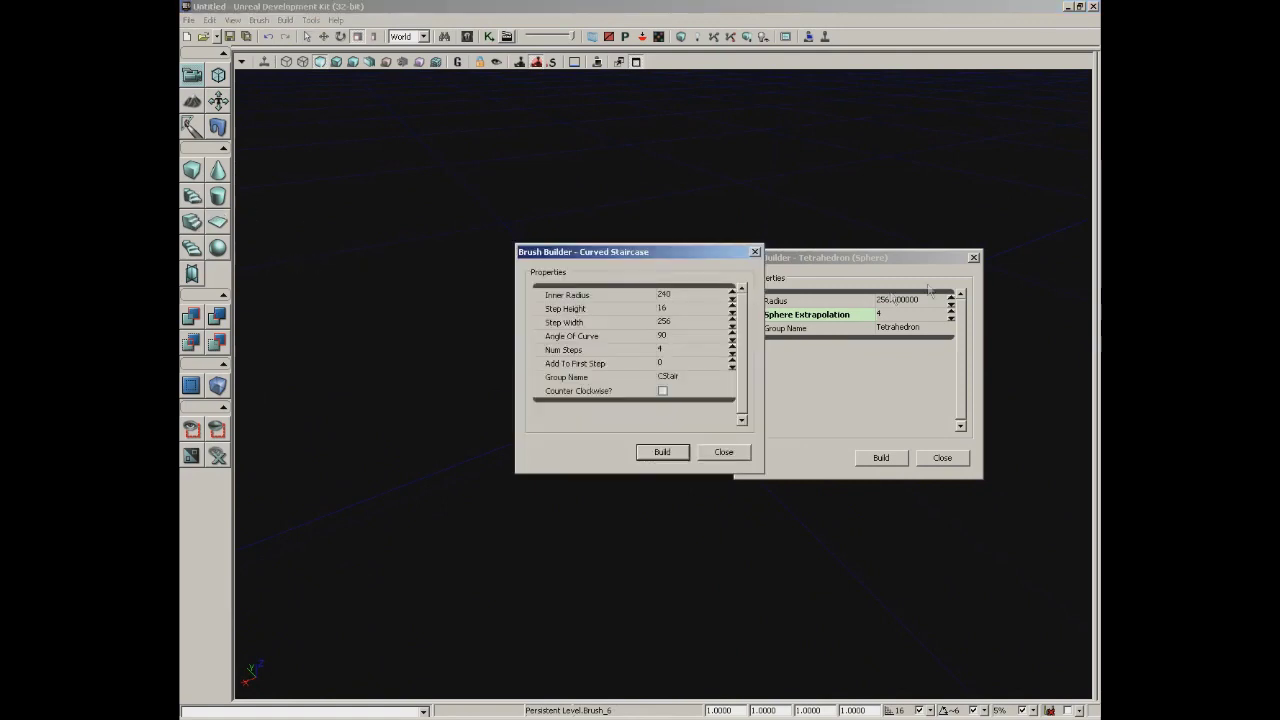
{"action": "left_click", "coordinate": [973, 257]}
{"action": "left_click_drag", "start_coordinate": [703, 255], "coordinate": [986, 245]}
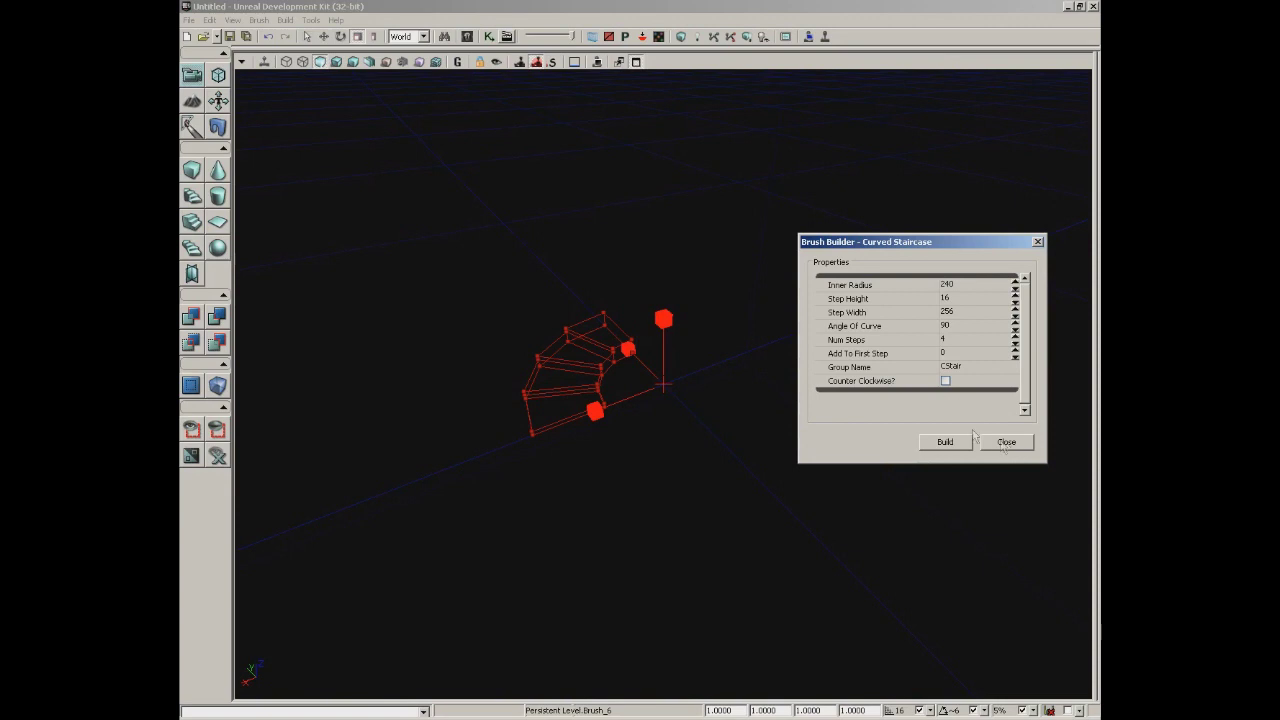
{"action": "mouse_move", "coordinate": [683, 310]}
{"action": "right_mouse_down"}
{"action": "mouse_move", "coordinate": [771, 586]}
{"action": "mouse_move", "coordinate": [684, 224]}
{"action": "mouse_move", "coordinate": [626, 146]}
{"action": "mouse_move", "coordinate": [500, 263]}
{"action": "right_mouse_up"}
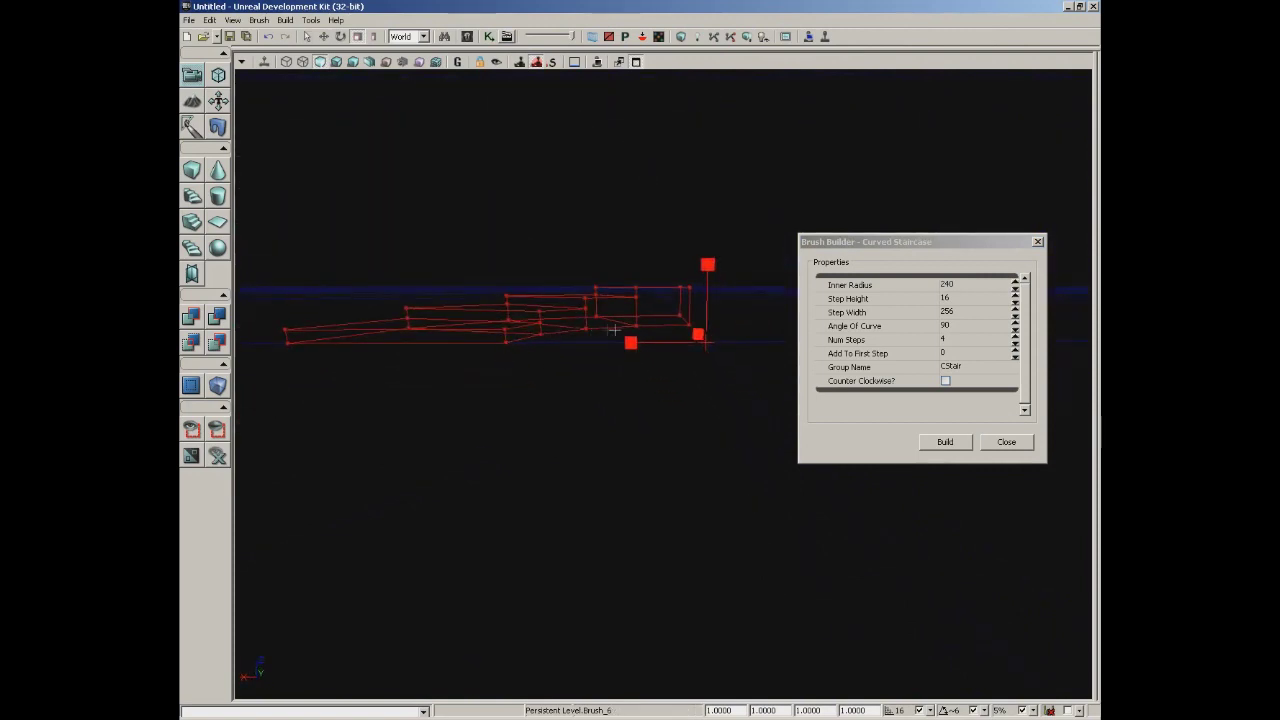
Shape the builder brush as a spiral staircase, and examine and dismiss the Spiral Staircase builder properties.
{"action": "left_click", "coordinate": [192, 247]}
{"action": "mouse_move", "coordinate": [325, 297]}
{"action": "right_mouse_down"}
{"action": "mouse_move", "coordinate": [409, 286]}
{"action": "mouse_move", "coordinate": [403, 237]}
{"action": "mouse_move", "coordinate": [363, 326]}
{"action": "mouse_move", "coordinate": [349, 283]}
{"action": "right_mouse_up"}
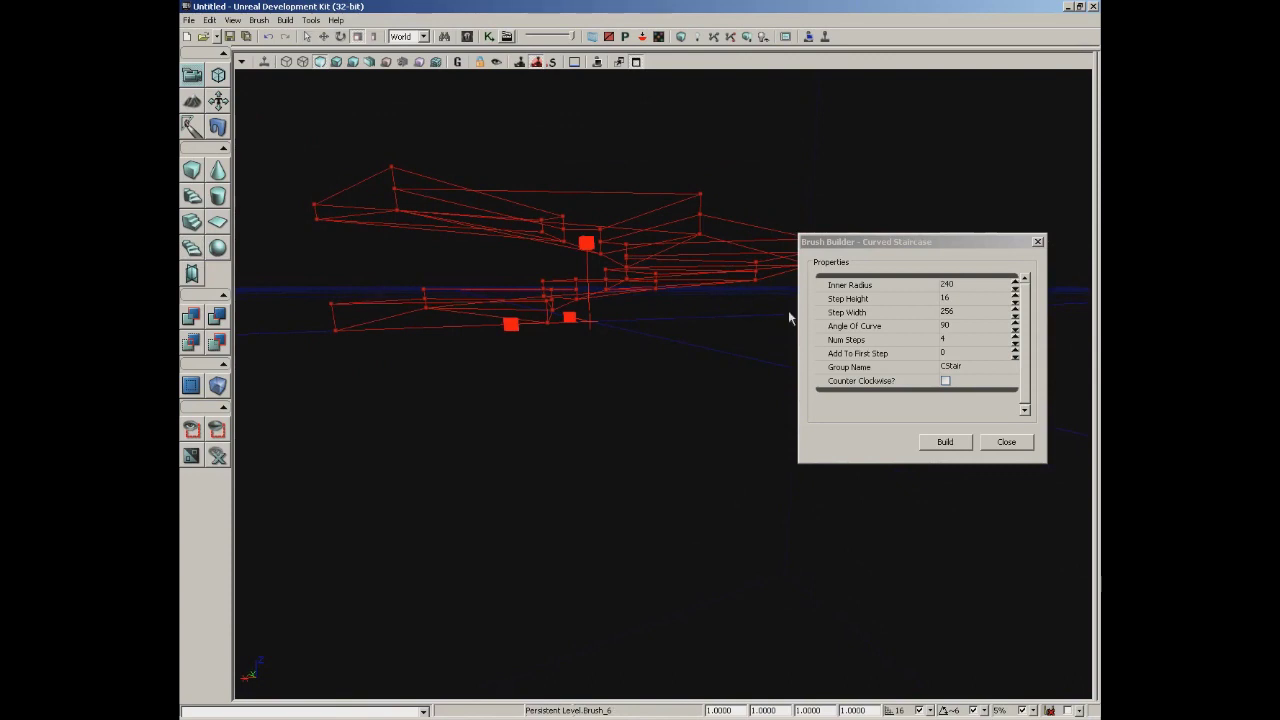
{"action": "left_click", "coordinate": [1039, 243]}
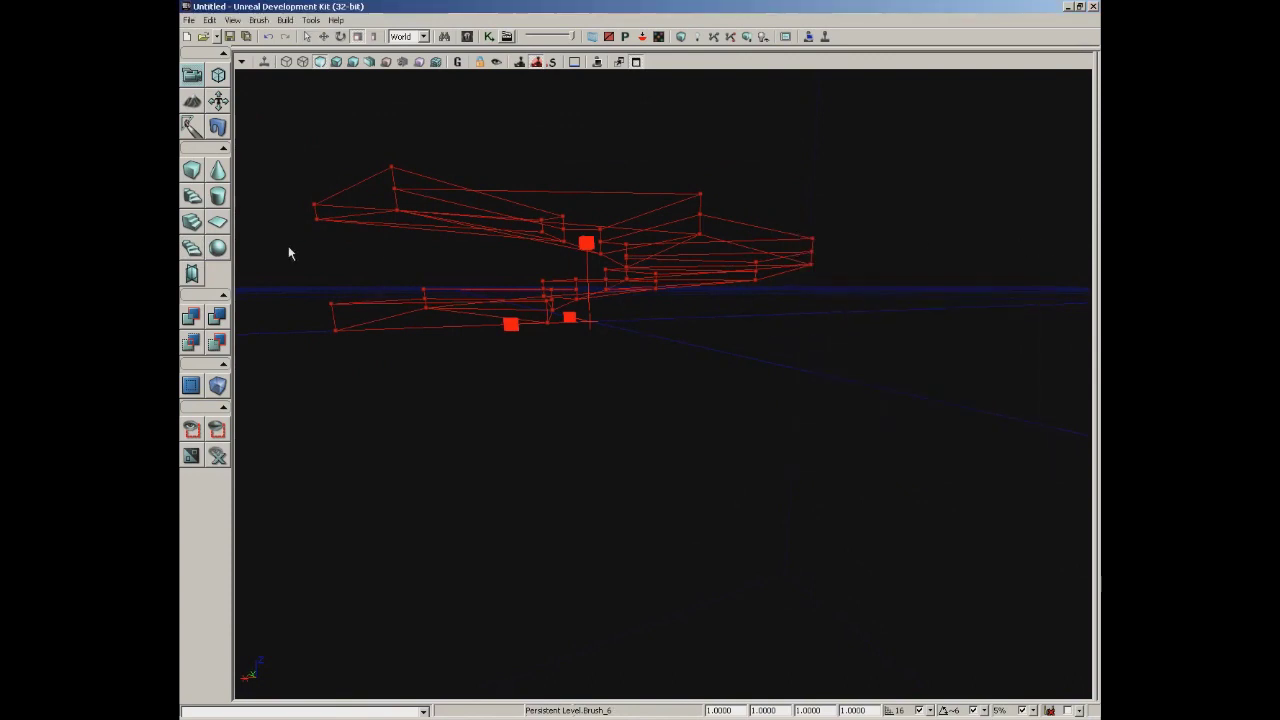
{"action": "right_click", "coordinate": [192, 248]}
{"action": "mouse_move", "coordinate": [604, 252]}
{"action": "left_mouse_down"}
{"action": "mouse_move", "coordinate": [843, 266]}
{"action": "mouse_move", "coordinate": [982, 294]}
{"action": "left_mouse_up"}
{"action": "mouse_move", "coordinate": [937, 237]}
{"action": "left_mouse_down"}
{"action": "mouse_move", "coordinate": [697, 334]}
{"action": "mouse_move", "coordinate": [693, 240]}
{"action": "left_mouse_up"}
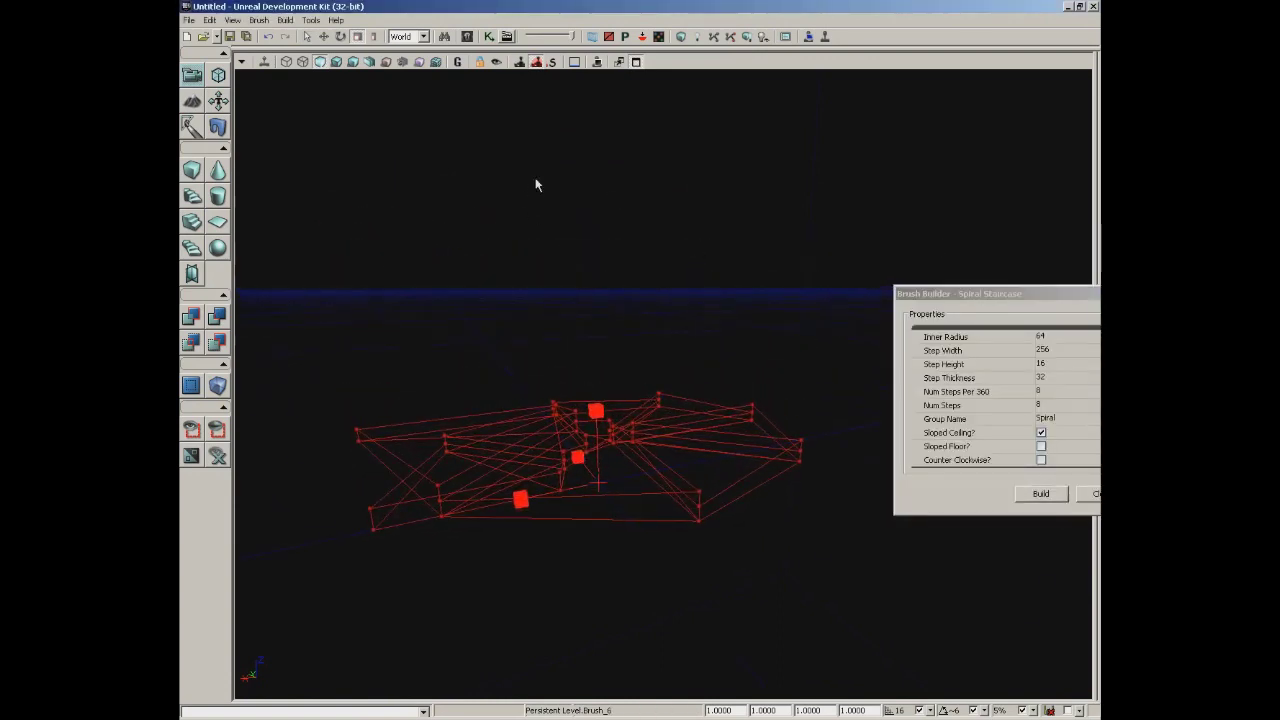
{"action": "mouse_move", "coordinate": [1038, 298]}
{"action": "left_mouse_down"}
{"action": "mouse_move", "coordinate": [914, 289]}
{"action": "mouse_move", "coordinate": [876, 239]}
{"action": "left_mouse_up"}
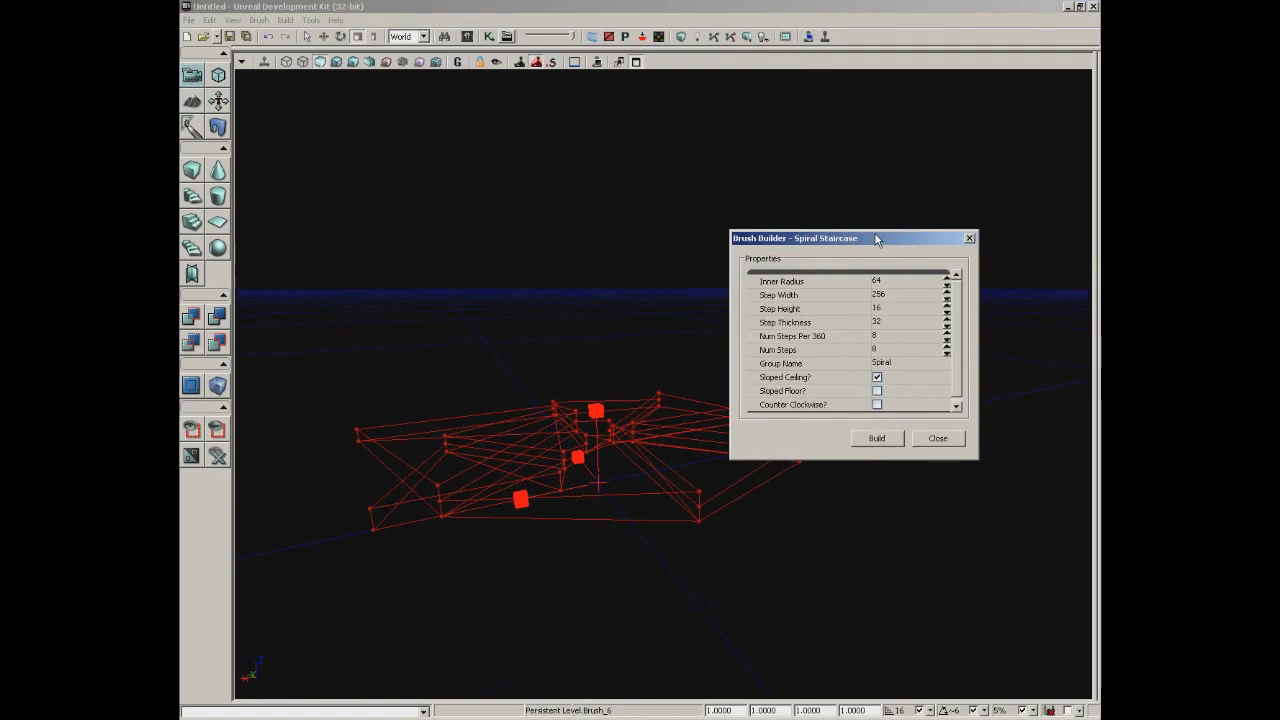
{"action": "left_click", "coordinate": [969, 238]}
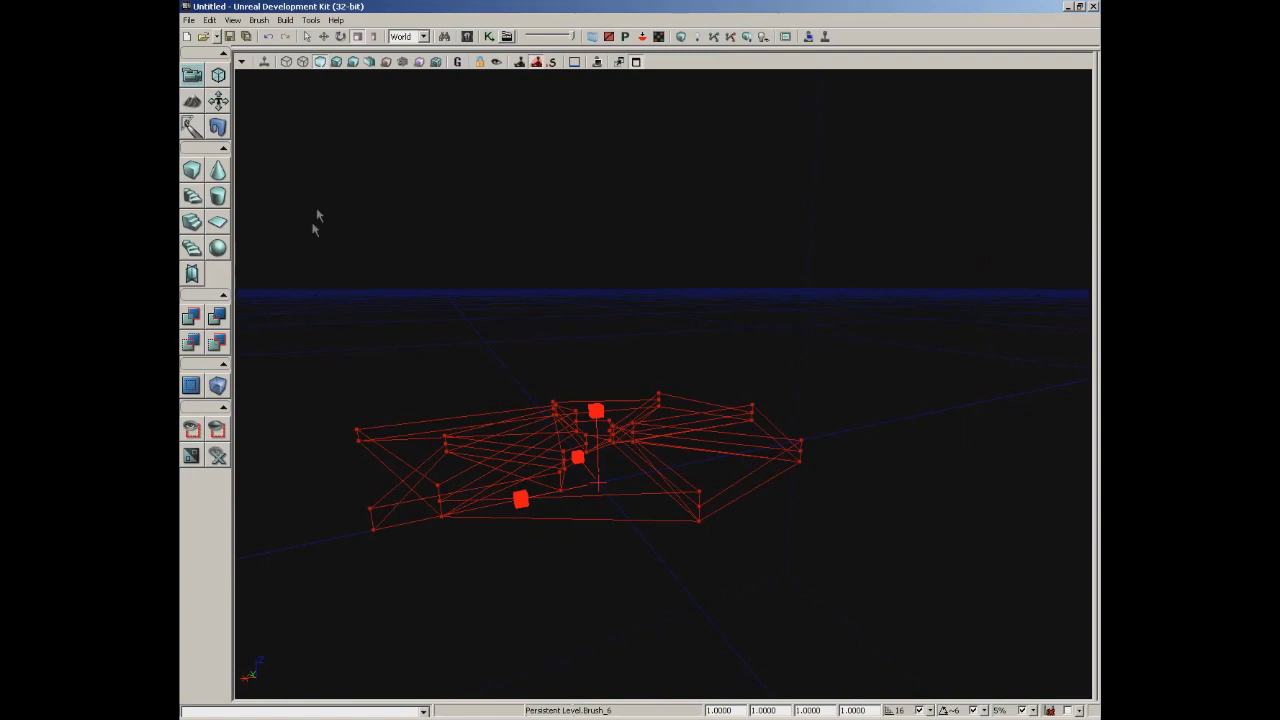
Examine the Cards builder properties and shape the builder brush as crossed cards with the existing settings.
{"action": "right_click", "coordinate": [195, 275]}
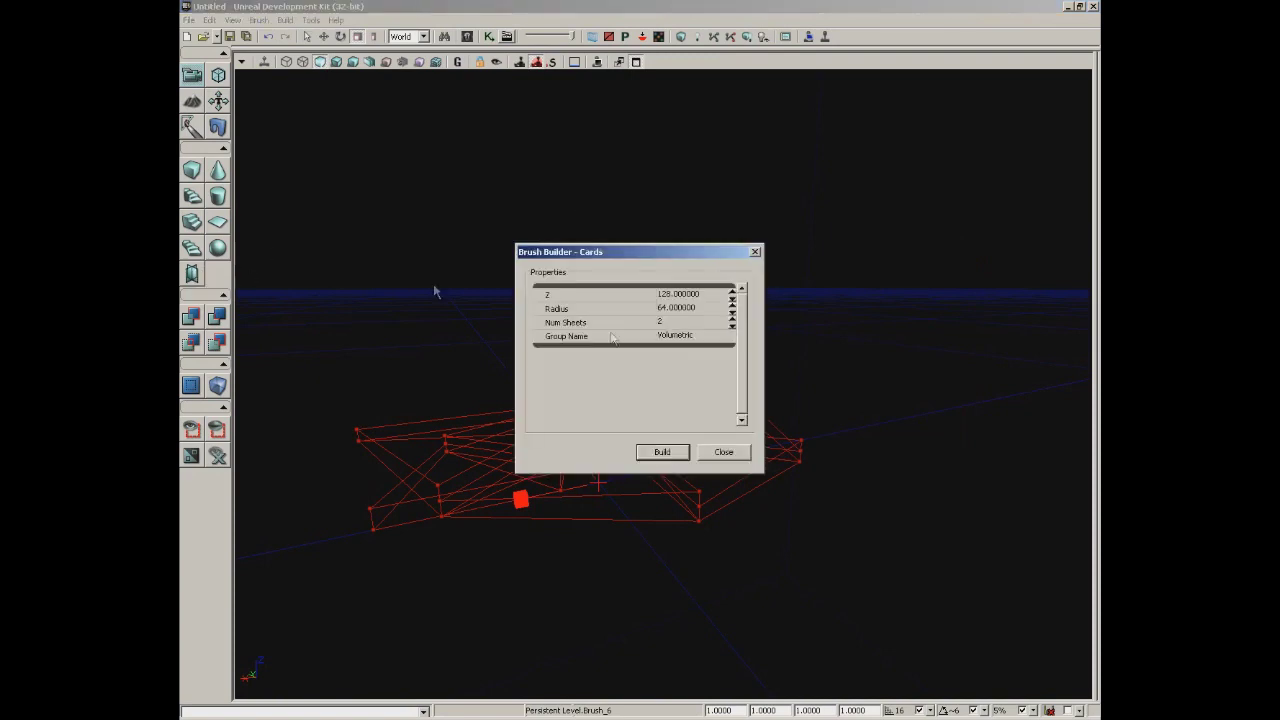
{"action": "mouse_move", "coordinate": [662, 252]}
{"action": "left_mouse_down"}
{"action": "mouse_move", "coordinate": [1024, 287]}
{"action": "mouse_move", "coordinate": [952, 266]}
{"action": "left_mouse_up"}
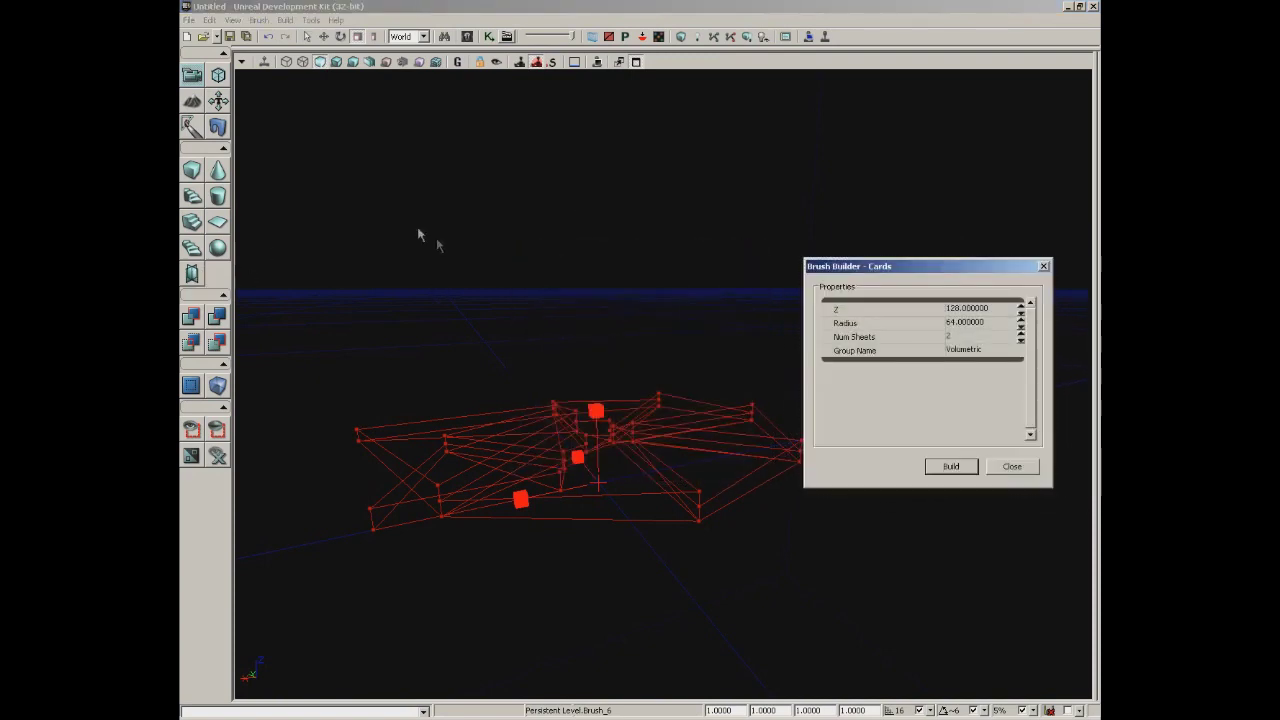
{"action": "left_click", "coordinate": [191, 275]}
{"action": "mouse_move", "coordinate": [436, 272]}
{"action": "left_mouse_down"}
{"action": "mouse_move", "coordinate": [460, 260]}
{"action": "mouse_move", "coordinate": [434, 177]}
{"action": "mouse_move", "coordinate": [394, 243]}
{"action": "mouse_move", "coordinate": [406, 133]}
{"action": "left_mouse_up"}
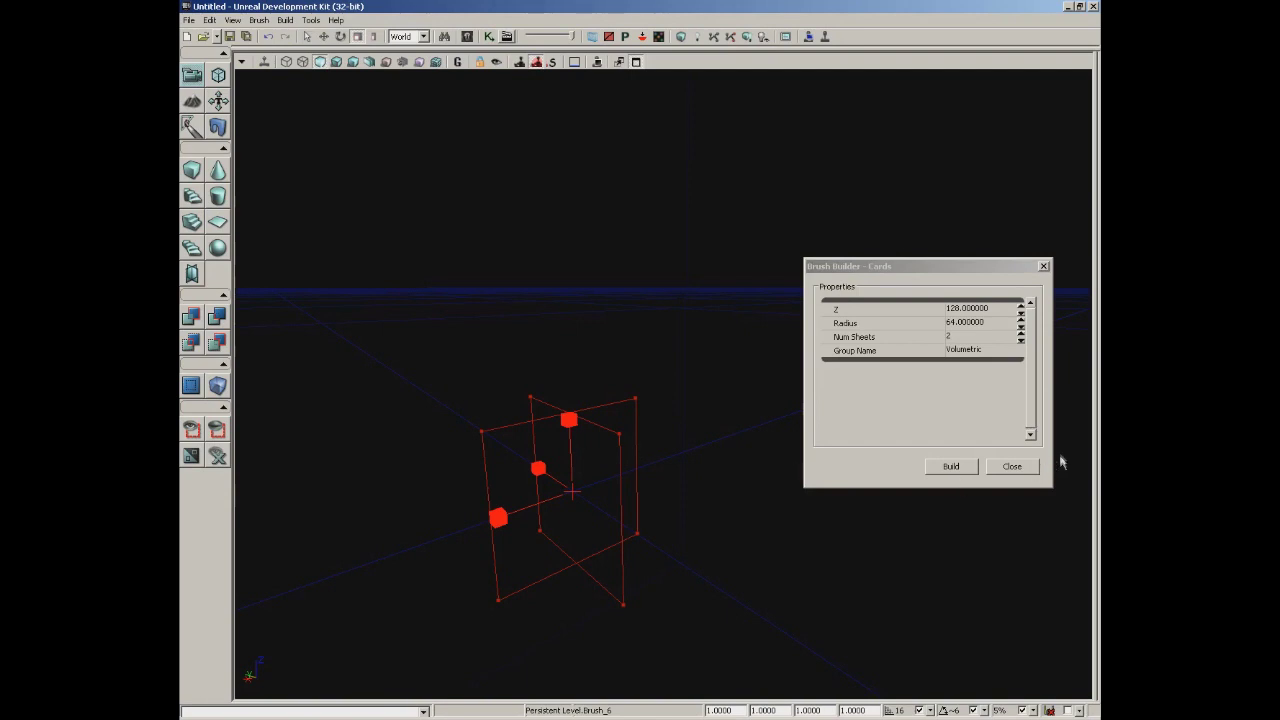
{"action": "left_click", "coordinate": [1016, 467]}
Shape the builder brush as a cube and add it to the level as solid geometry with CSG Add.
{"action": "left_click", "coordinate": [192, 170]}
{"action": "mouse_move", "coordinate": [590, 306]}
{"action": "right_mouse_down"}
{"action": "mouse_move", "coordinate": [617, 217]}
{"action": "mouse_move", "coordinate": [594, 266]}
{"action": "mouse_move", "coordinate": [591, 214]}
{"action": "mouse_move", "coordinate": [616, 258]}
{"action": "right_mouse_up"}
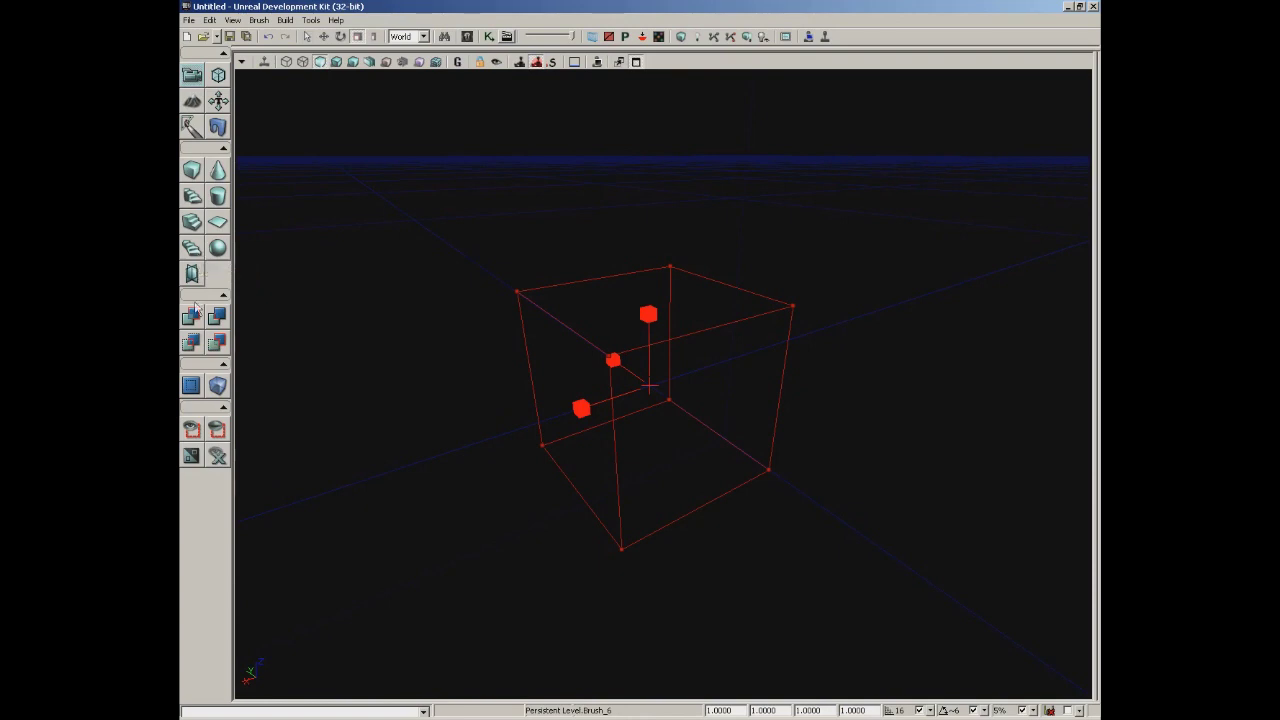
{"action": "left_click", "coordinate": [260, 20]}
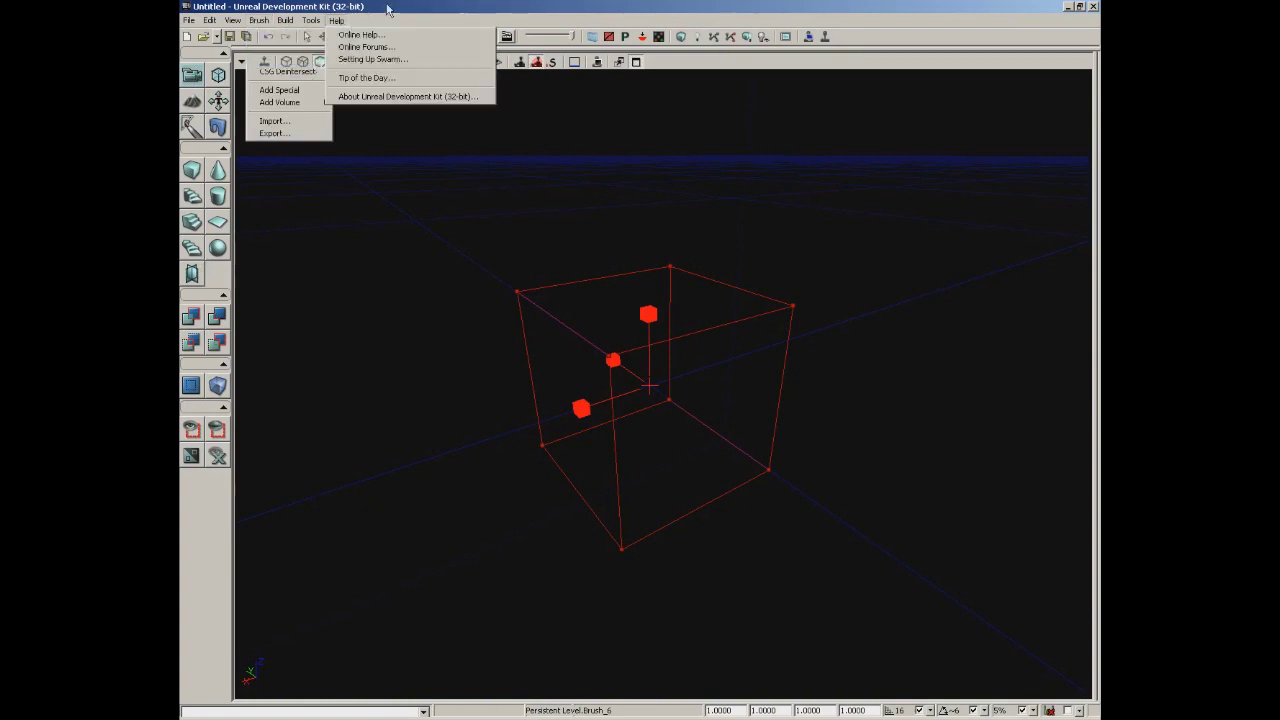
{"action": "left_click", "coordinate": [520, 130]}
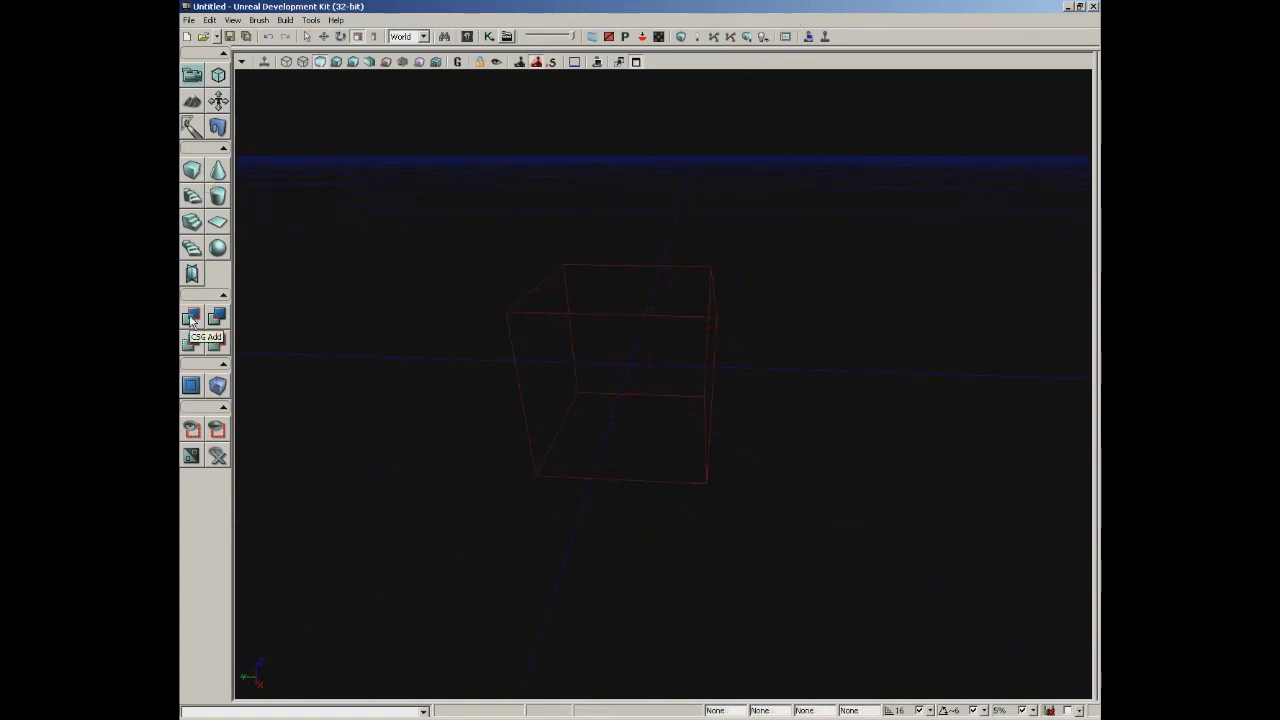
{"action": "left_click", "coordinate": [255, 22]}
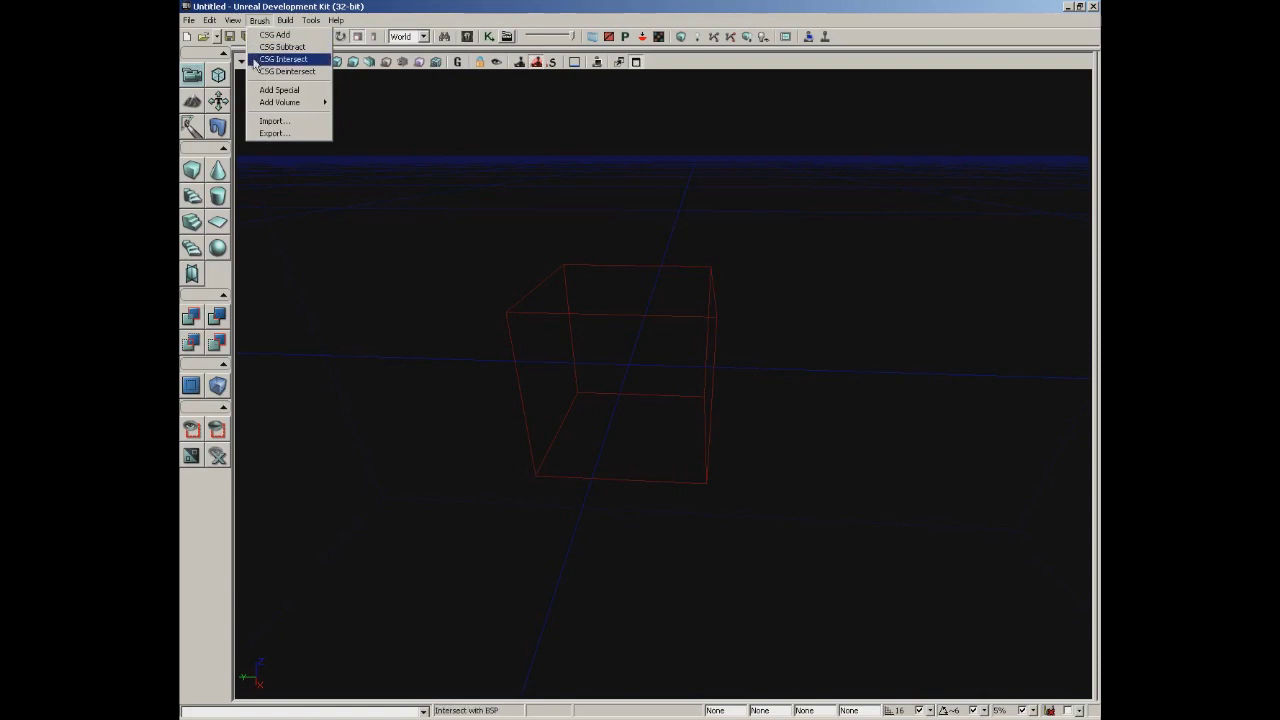
{"action": "left_click", "coordinate": [255, 60]}
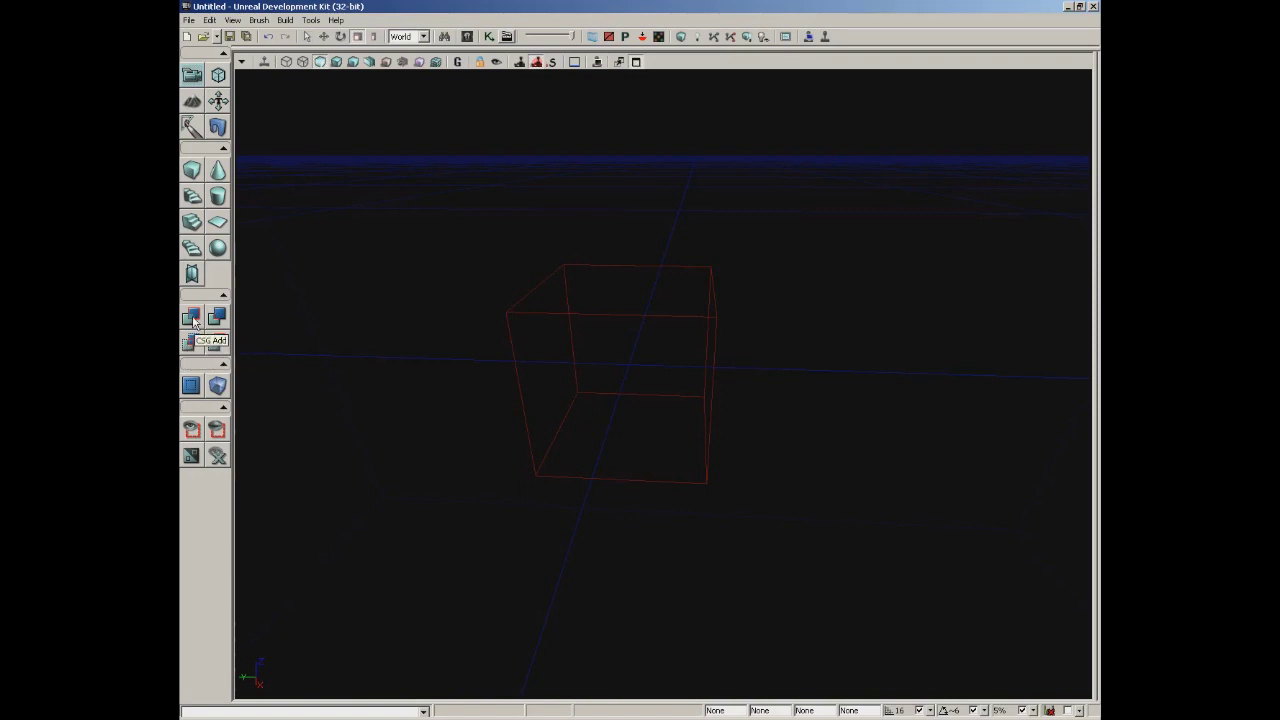
{"action": "left_click", "coordinate": [193, 319]}
{"action": "left_click_drag", "start_coordinate": [637, 249], "coordinate": [640, 251]}
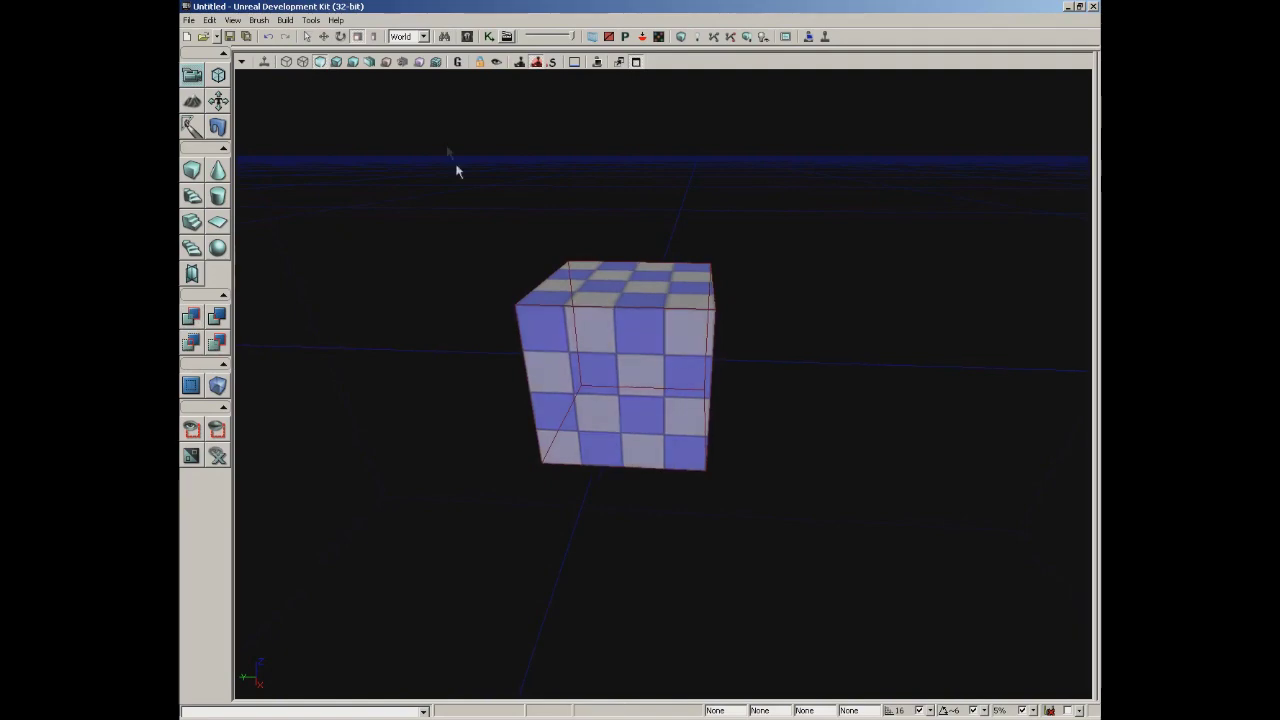
Show the four-viewport layout and move the builder brush sideways, clear of the solid cube, in the Top view.
{"action": "left_click", "coordinate": [635, 62]}
{"action": "left_click", "coordinate": [514, 240]}
{"action": "scroll", "coordinate": [514, 240], "scroll_direction": "up", "scroll_amount": 5}
{"action": "left_click_drag", "start_coordinate": [451, 73], "coordinate": [509, 274]}
{"action": "scroll", "coordinate": [509, 274], "scroll_direction": "down", "scroll_amount": 5}
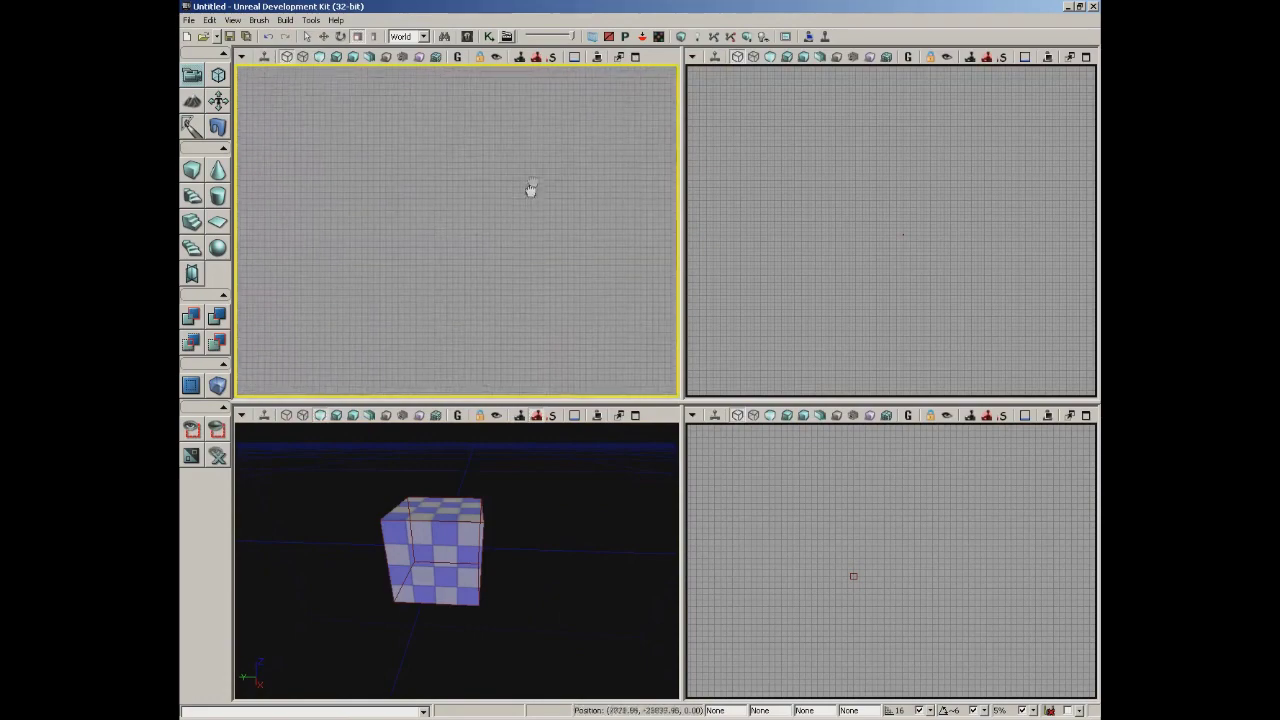
{"action": "scroll", "coordinate": [383, 191], "scroll_direction": "up", "scroll_amount": 3}
{"action": "left_click_drag", "start_coordinate": [374, 346], "coordinate": [432, 200]}
{"action": "left_click", "coordinate": [463, 233]}
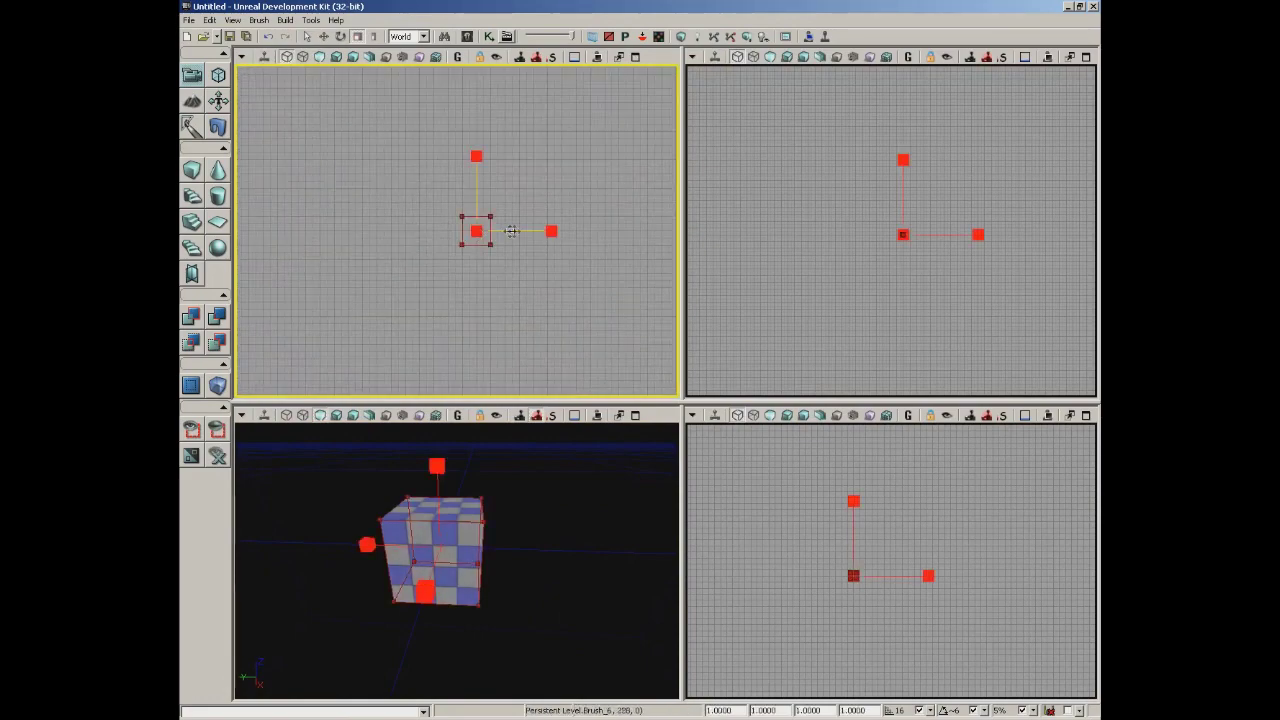
{"action": "left_click_drag", "start_coordinate": [519, 229], "coordinate": [447, 229]}
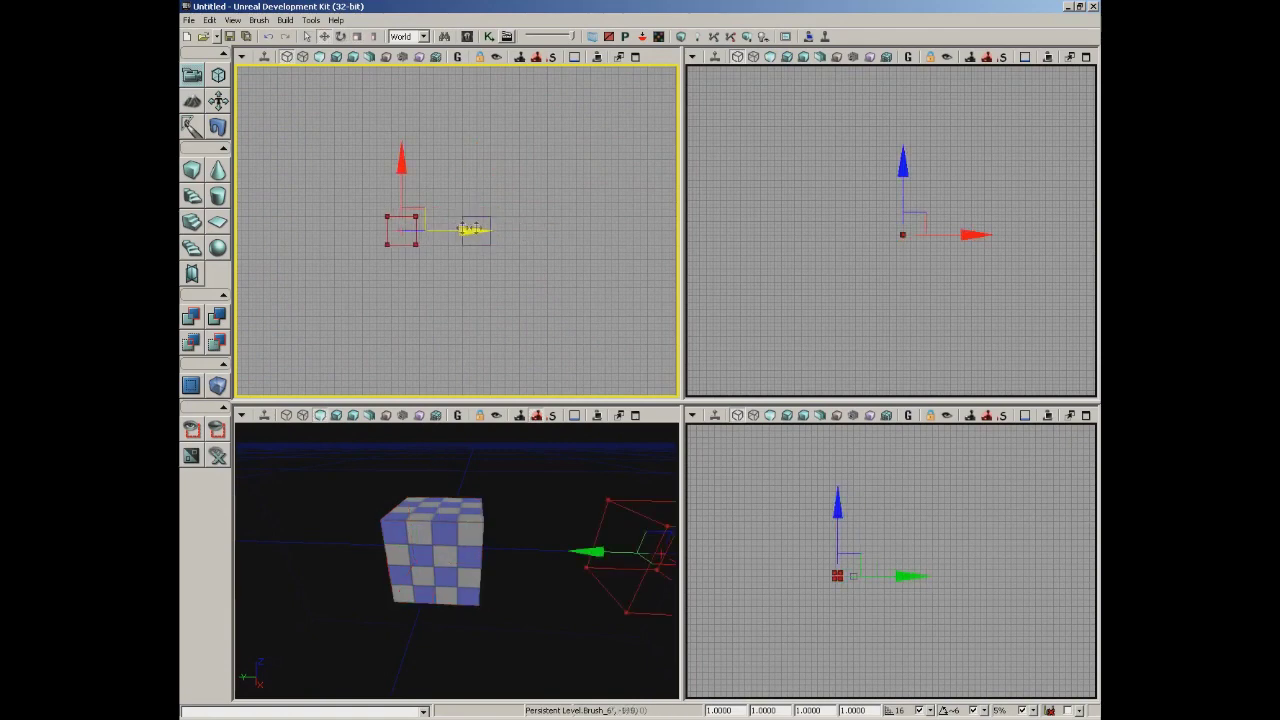
Move the builder brush back over the cube's side, raise it about 160 units, and cut the overlap away with CSG Subtract.
{"action": "scroll", "coordinate": [517, 200], "scroll_direction": "up", "scroll_amount": 2}
{"action": "left_click", "coordinate": [521, 205]}
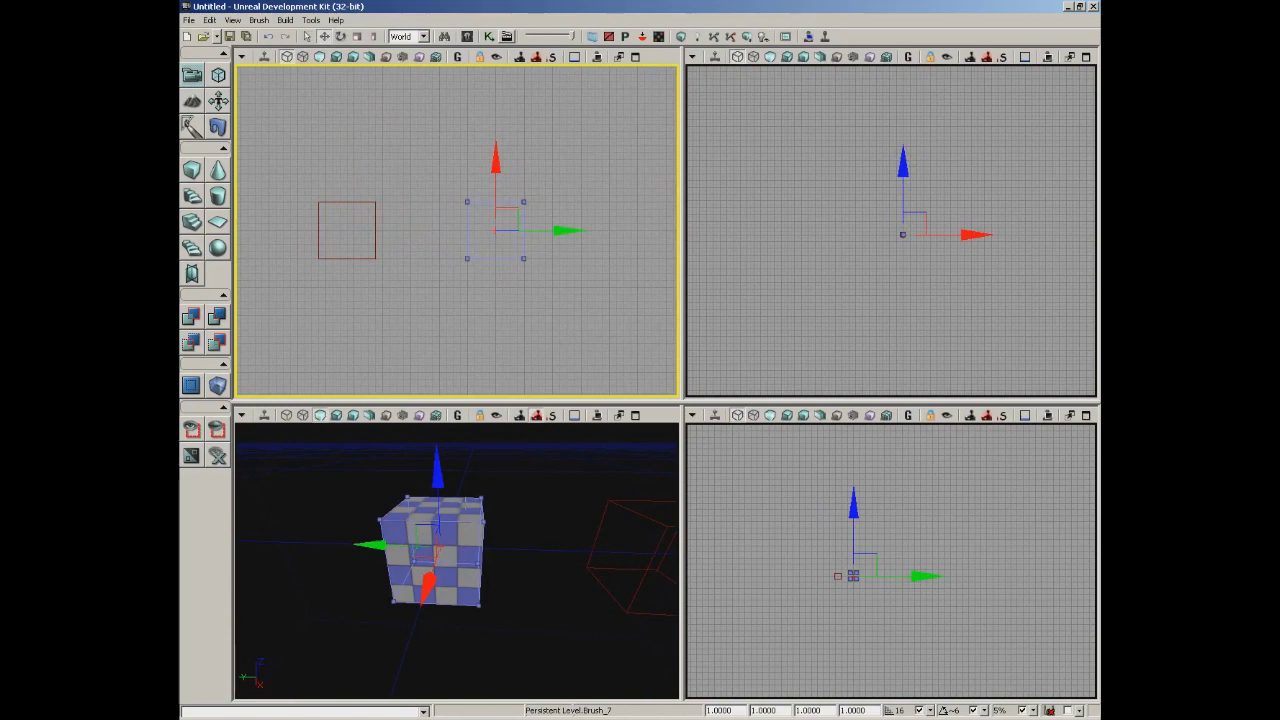
{"action": "left_click", "coordinate": [645, 515]}
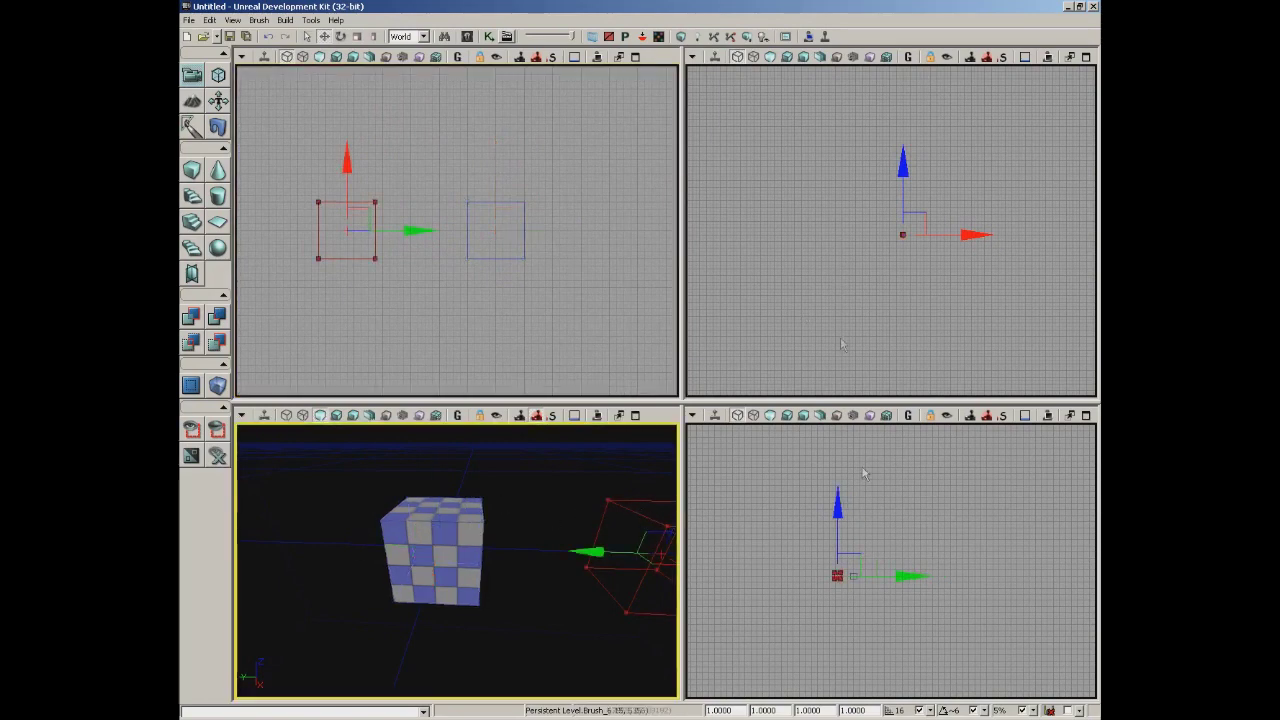
{"action": "left_click_drag", "start_coordinate": [414, 231], "coordinate": [500, 251]}
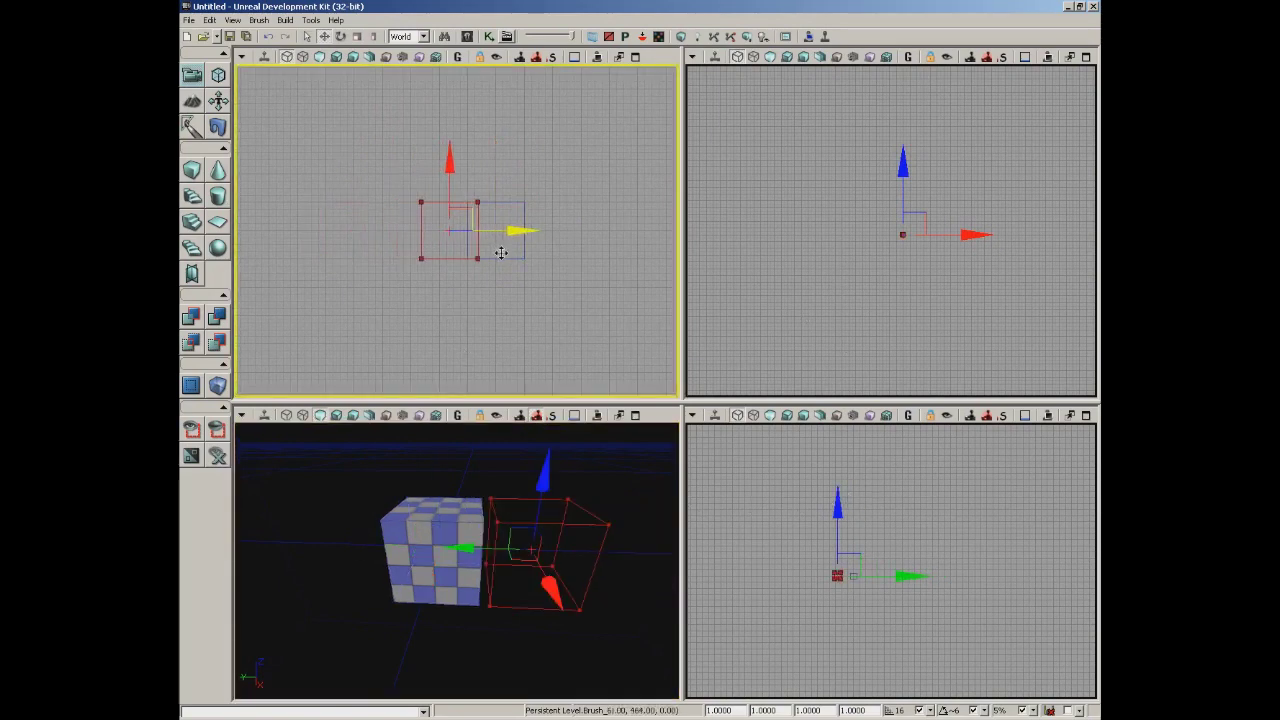
{"action": "left_click_drag", "start_coordinate": [512, 467], "coordinate": [512, 418]}
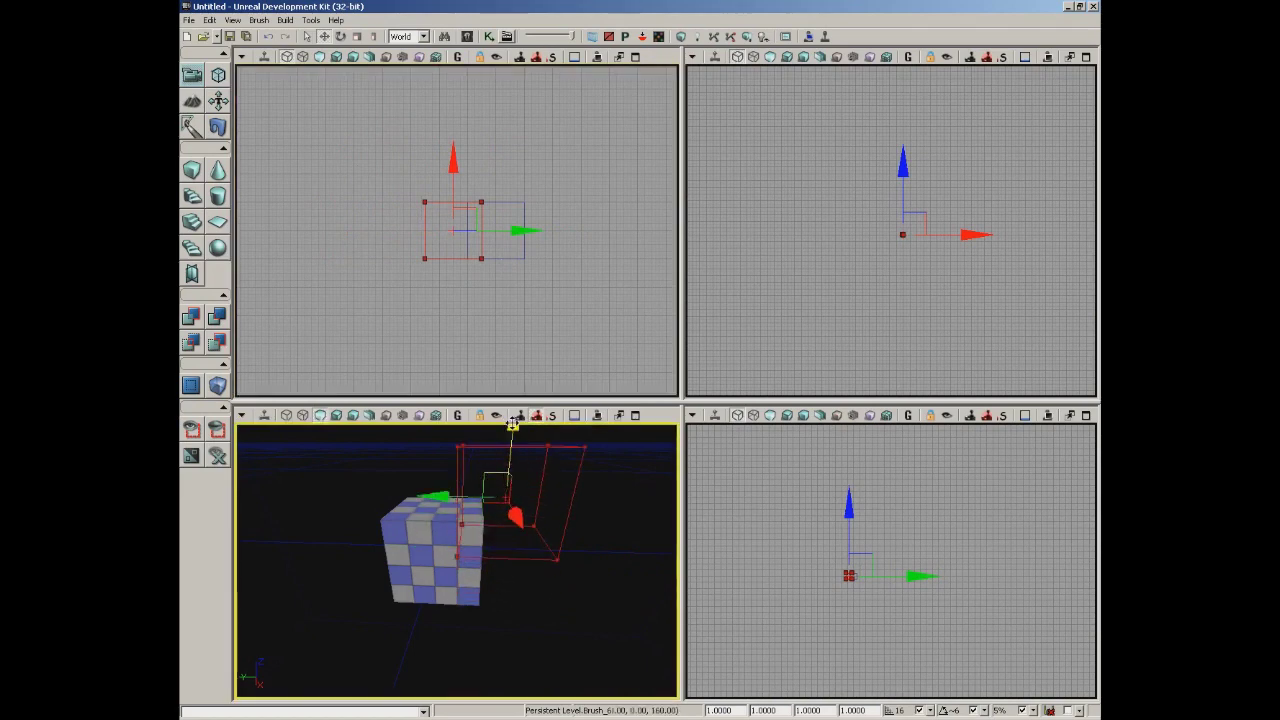
{"action": "left_click", "coordinate": [217, 320]}
Move the builder brush horizontally away from the notched cube, well clear of the cut side.
{"action": "left_click_drag", "start_coordinate": [435, 496], "coordinate": [660, 497]}
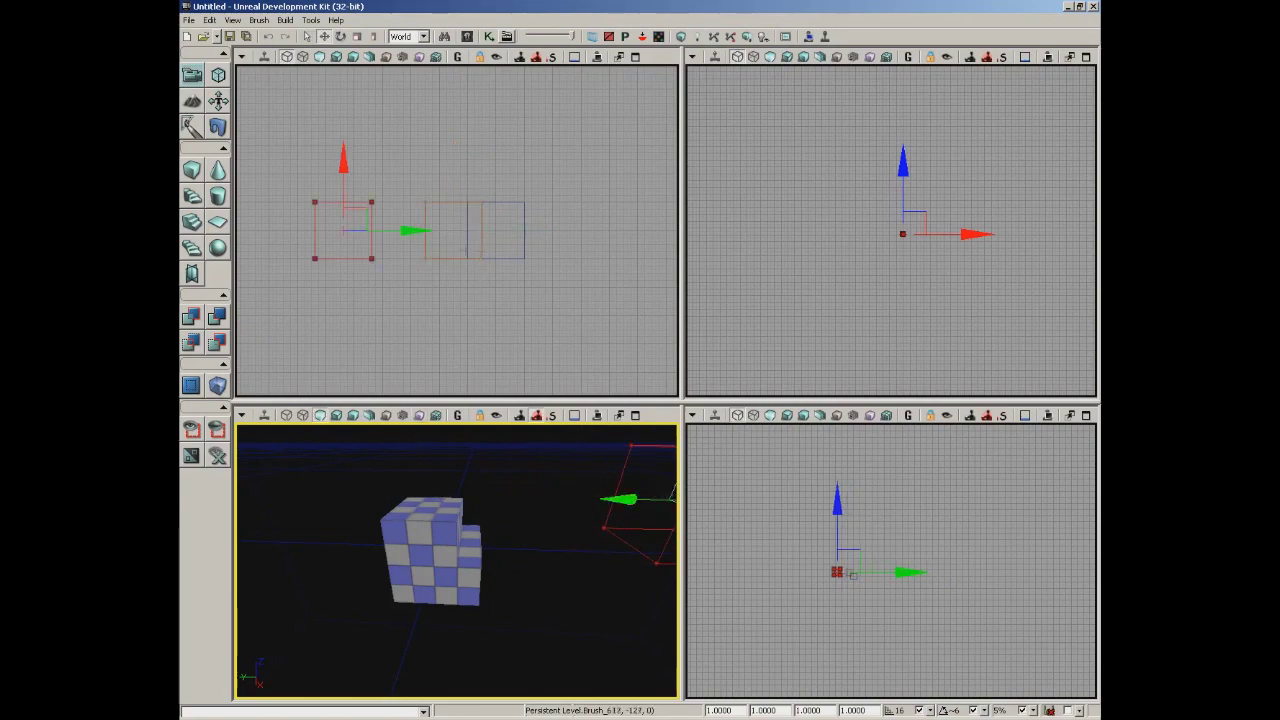
{"action": "scroll", "coordinate": [626, 306], "scroll_direction": "up", "scroll_amount": 1}
{"action": "scroll", "coordinate": [909, 534], "scroll_direction": "up", "scroll_amount": 5}
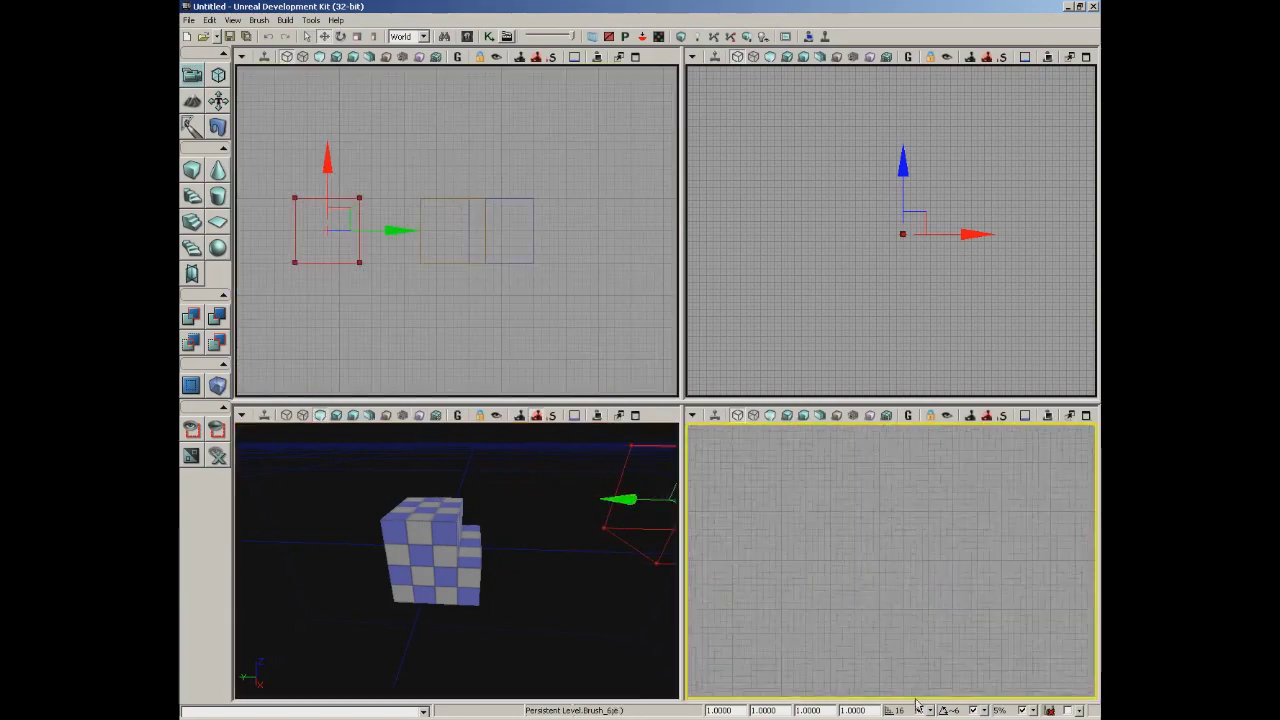
{"action": "scroll", "coordinate": [966, 480], "scroll_direction": "up", "scroll_amount": 3}
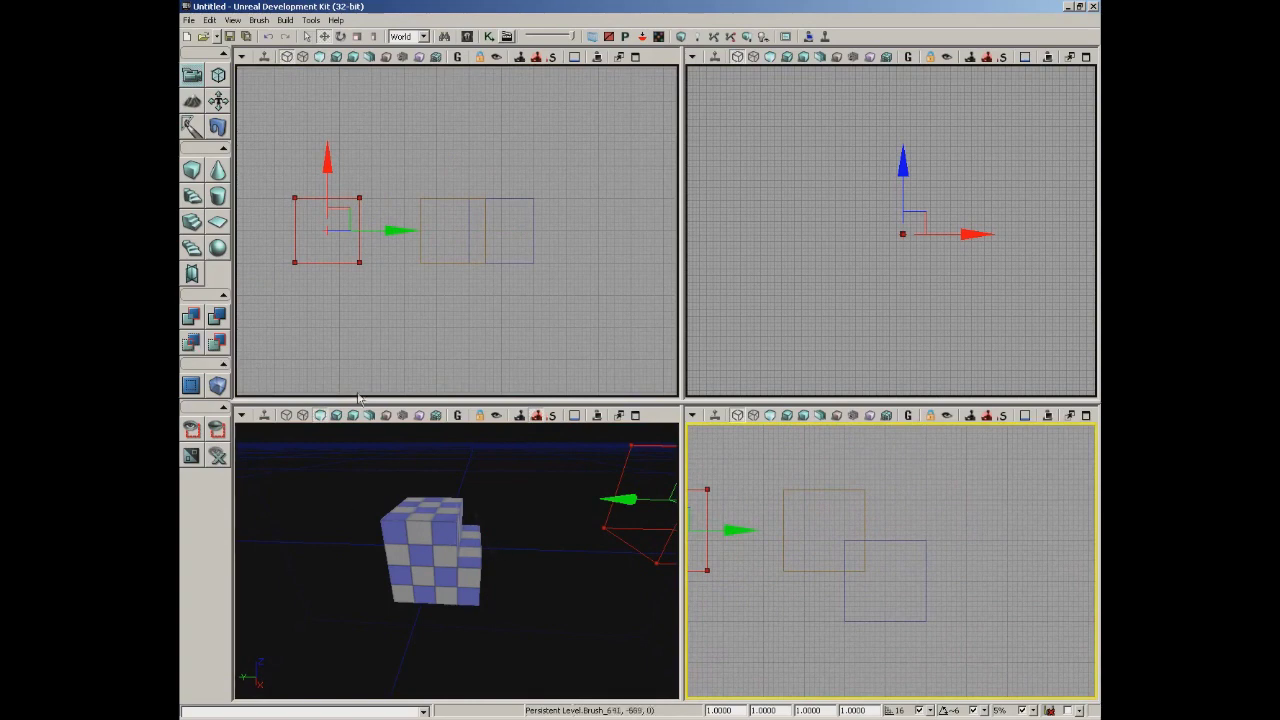
Move the builder brush over the cube's uncut upper corner, trim it to the overlap with CSG Intersect, and rebuild the brush as a cube.
{"action": "mouse_move", "coordinate": [614, 498]}
{"action": "left_mouse_down"}
{"action": "mouse_move", "coordinate": [234, 465]}
{"action": "mouse_move", "coordinate": [551, 489]}
{"action": "left_mouse_up"}
{"action": "mouse_move", "coordinate": [530, 507]}
{"action": "right_mouse_down"}
{"action": "mouse_move", "coordinate": [549, 474]}
{"action": "mouse_move", "coordinate": [470, 420]}
{"action": "right_mouse_up"}
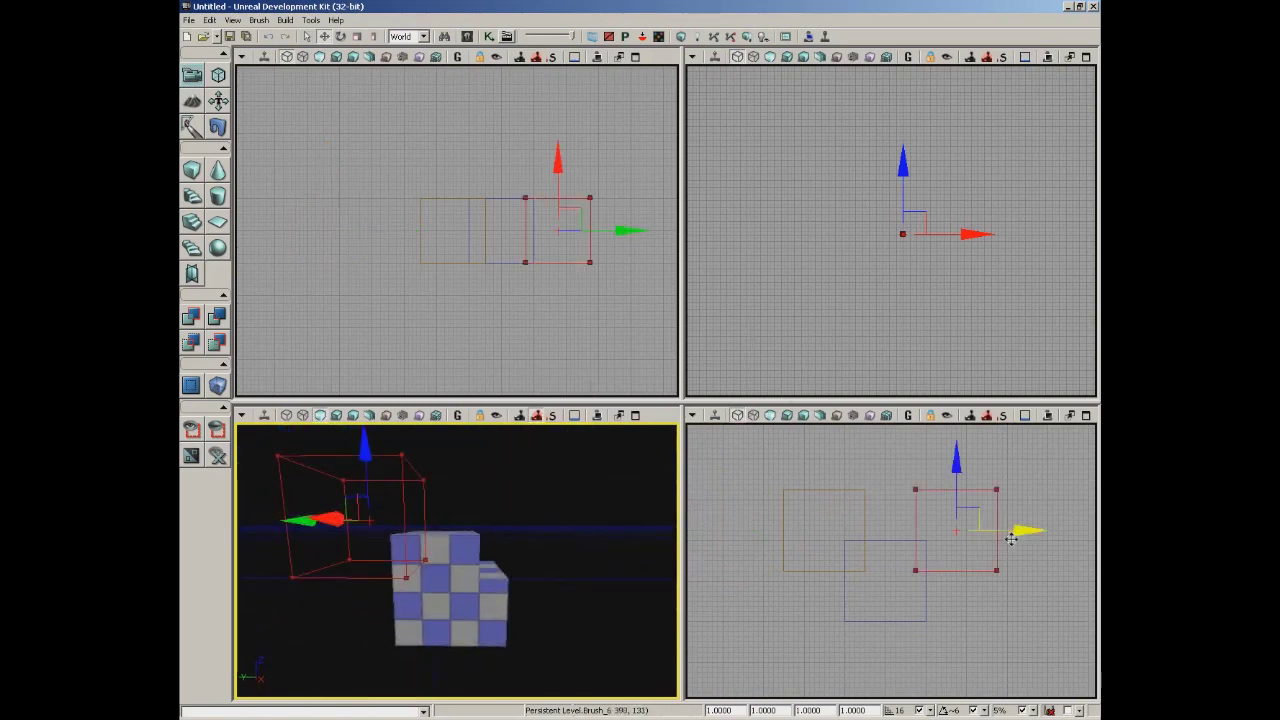
{"action": "left_click_drag", "start_coordinate": [1012, 540], "coordinate": [987, 540]}
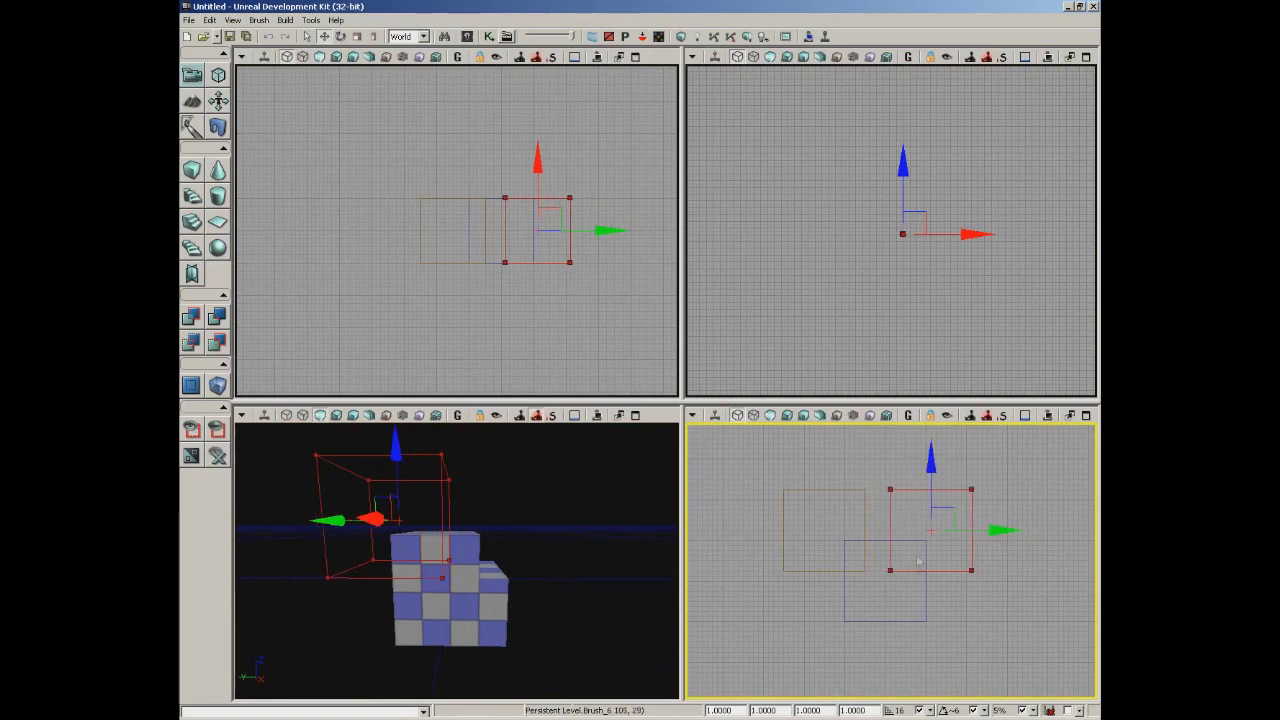
{"action": "left_click", "coordinate": [192, 344]}
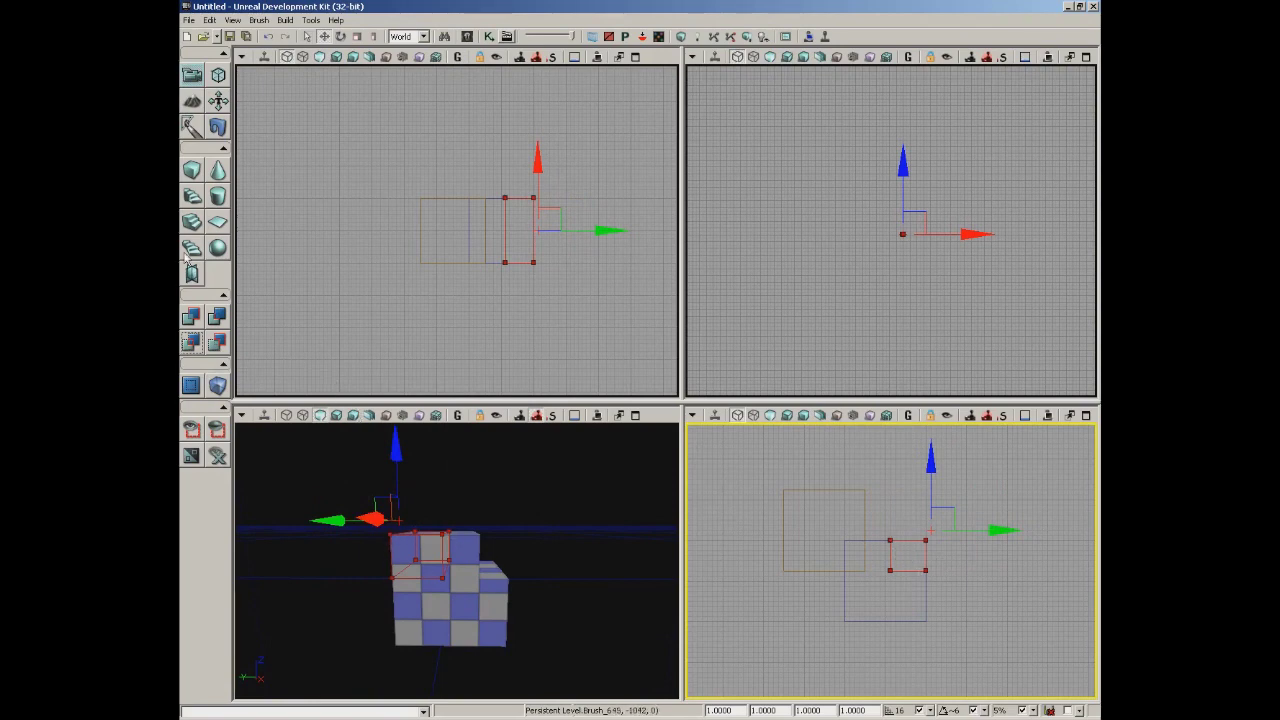
{"action": "left_click", "coordinate": [190, 180]}
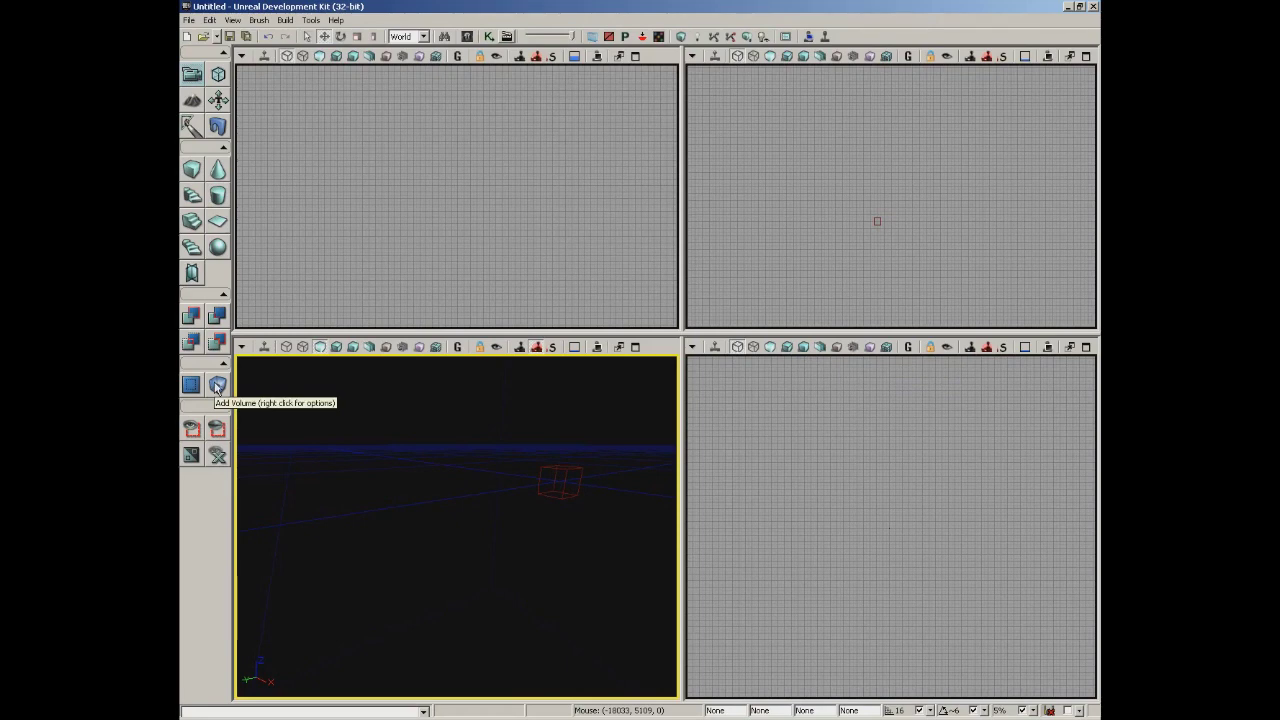
Examine the Add Special dialog's Semi-Solid option and the list of volume types without adding anything to the level.
{"action": "left_click", "coordinate": [259, 21]}
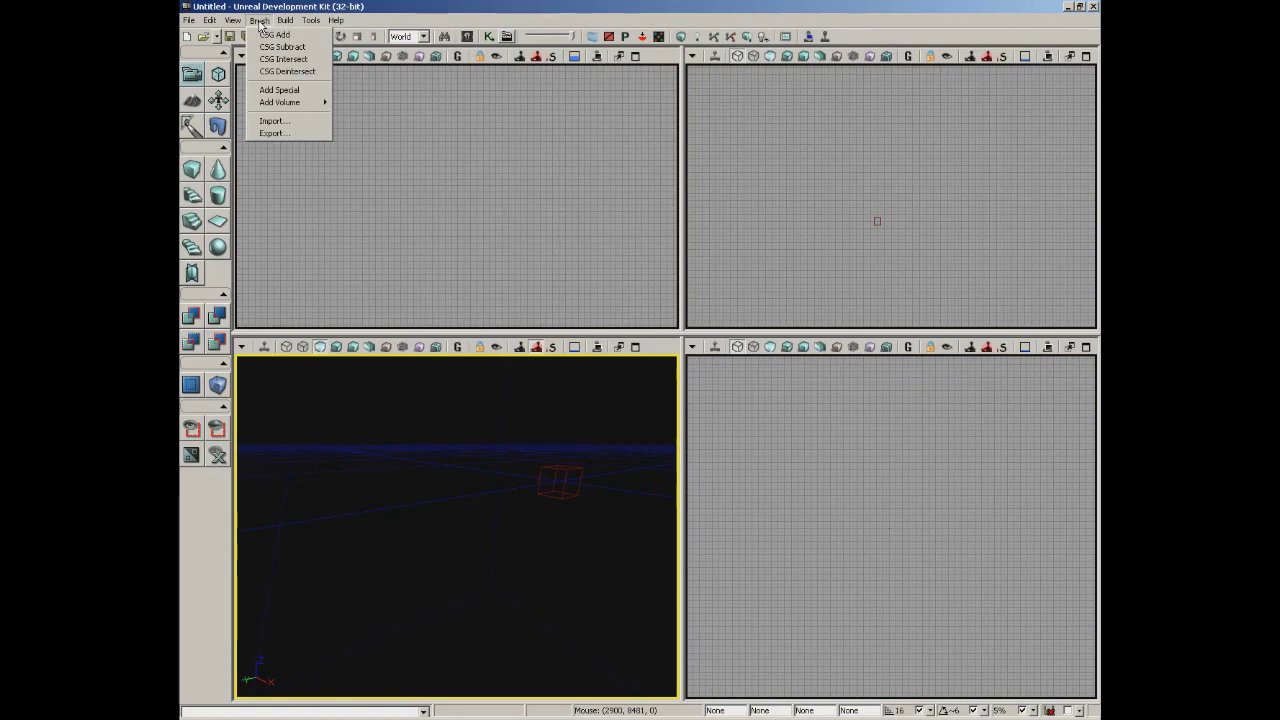
{"action": "left_click", "coordinate": [190, 386]}
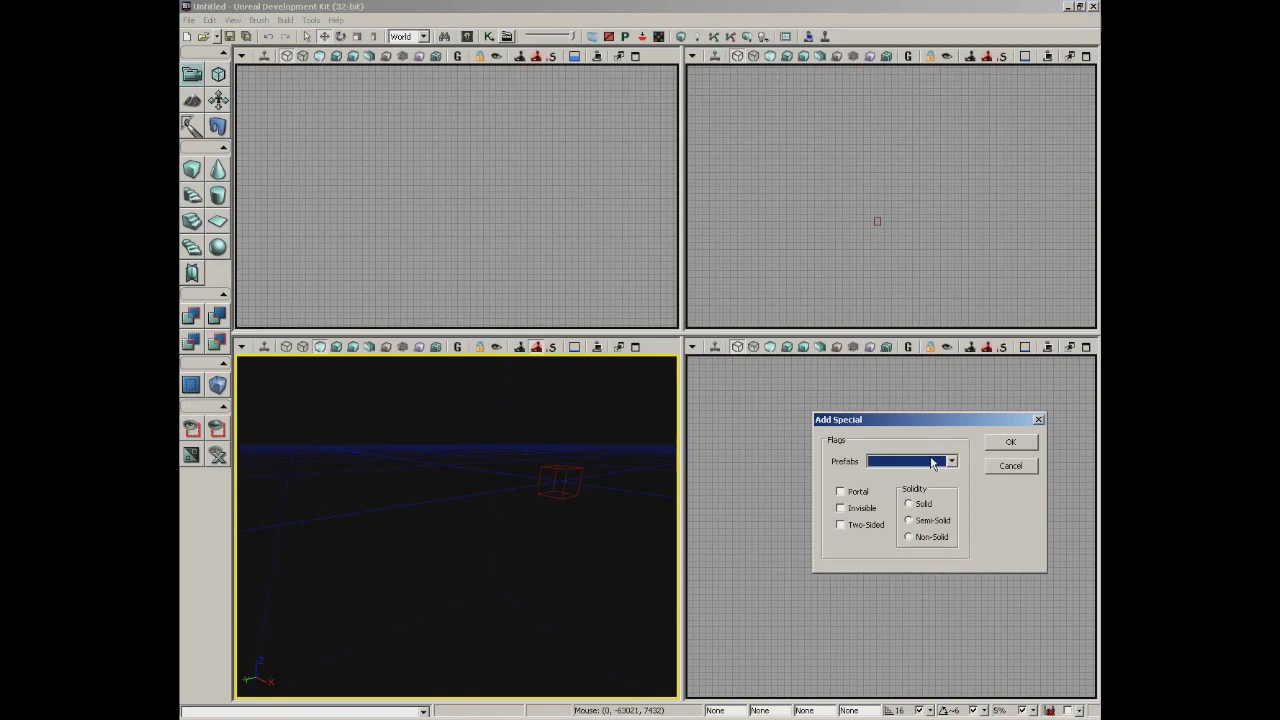
{"action": "left_click", "coordinate": [932, 520]}
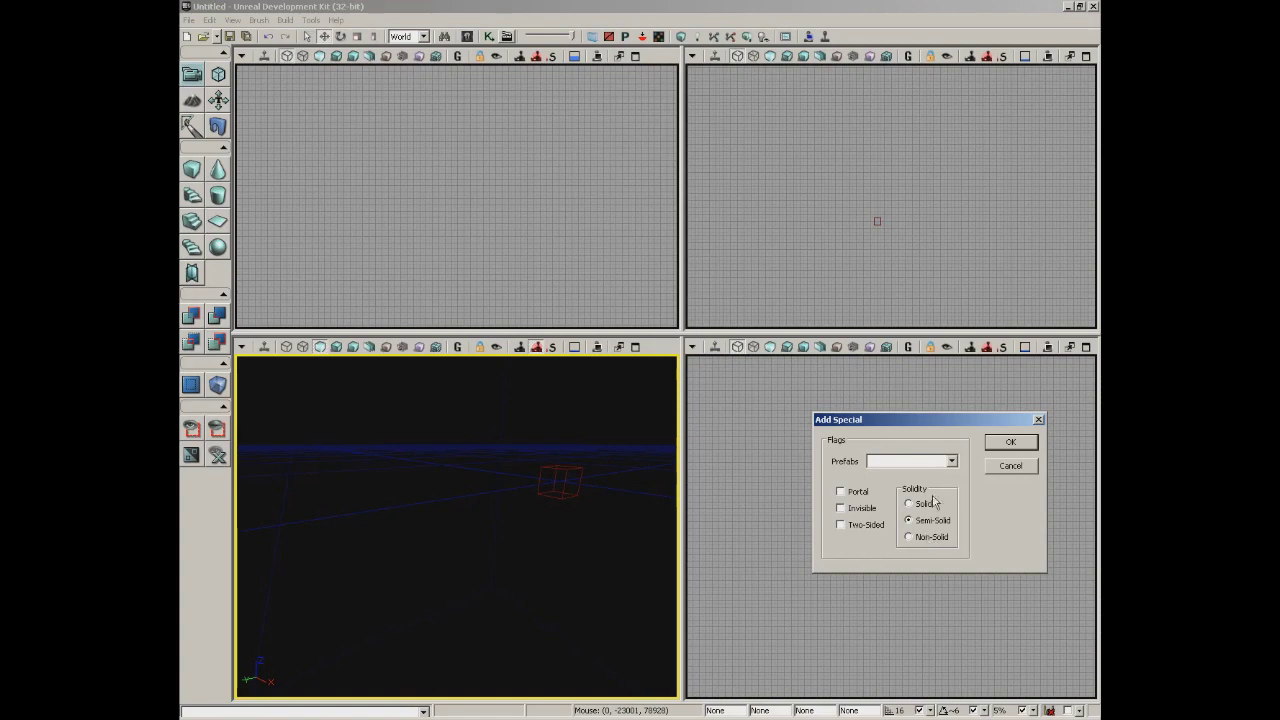
{"action": "left_click", "coordinate": [1038, 419]}
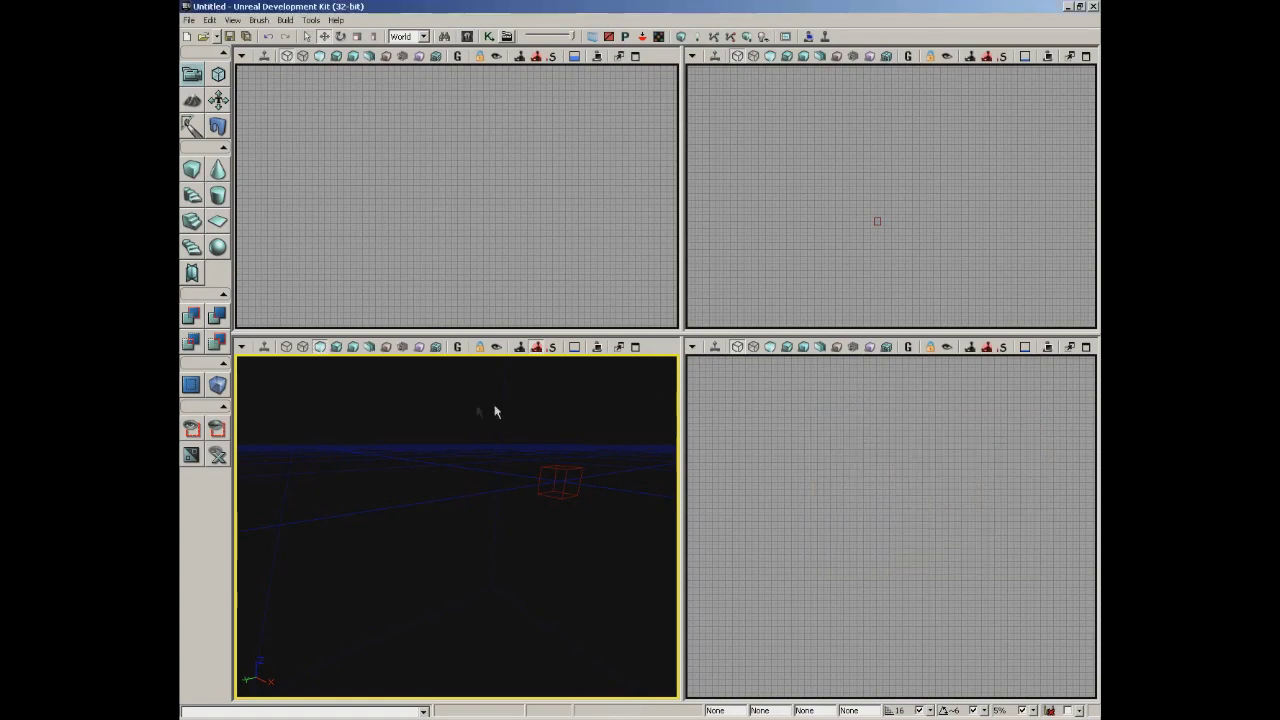
{"action": "right_click", "coordinate": [218, 390]}
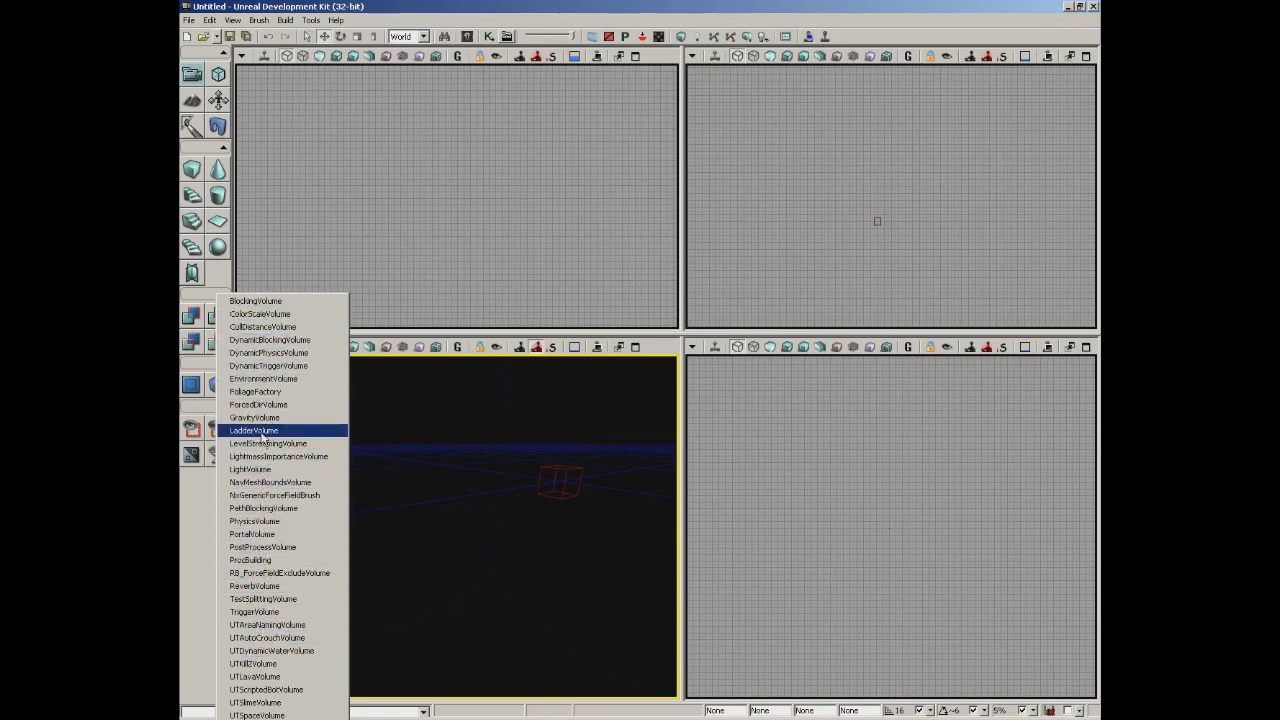
{"action": "left_click", "coordinate": [300, 405]}
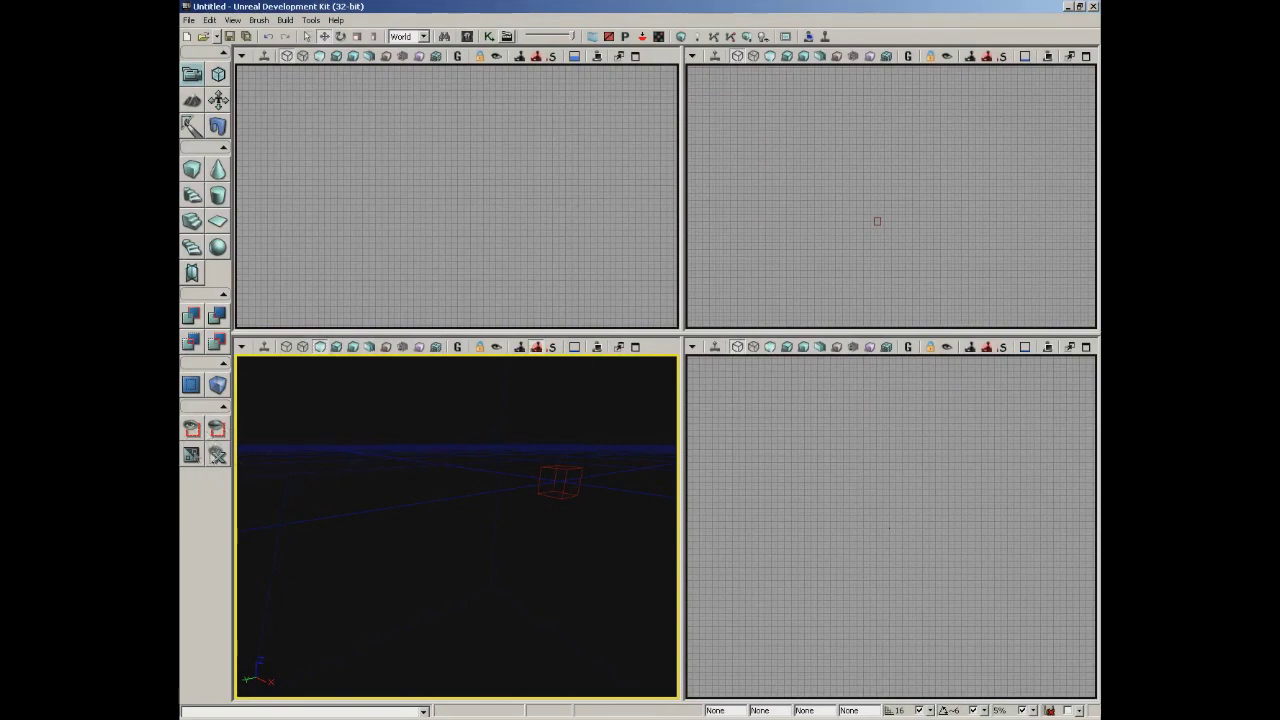
Open the map DM-Sanctuary.udk from the Maps folder.
{"action": "left_click", "coordinate": [185, 22]}
{"action": "left_click", "coordinate": [206, 47]}
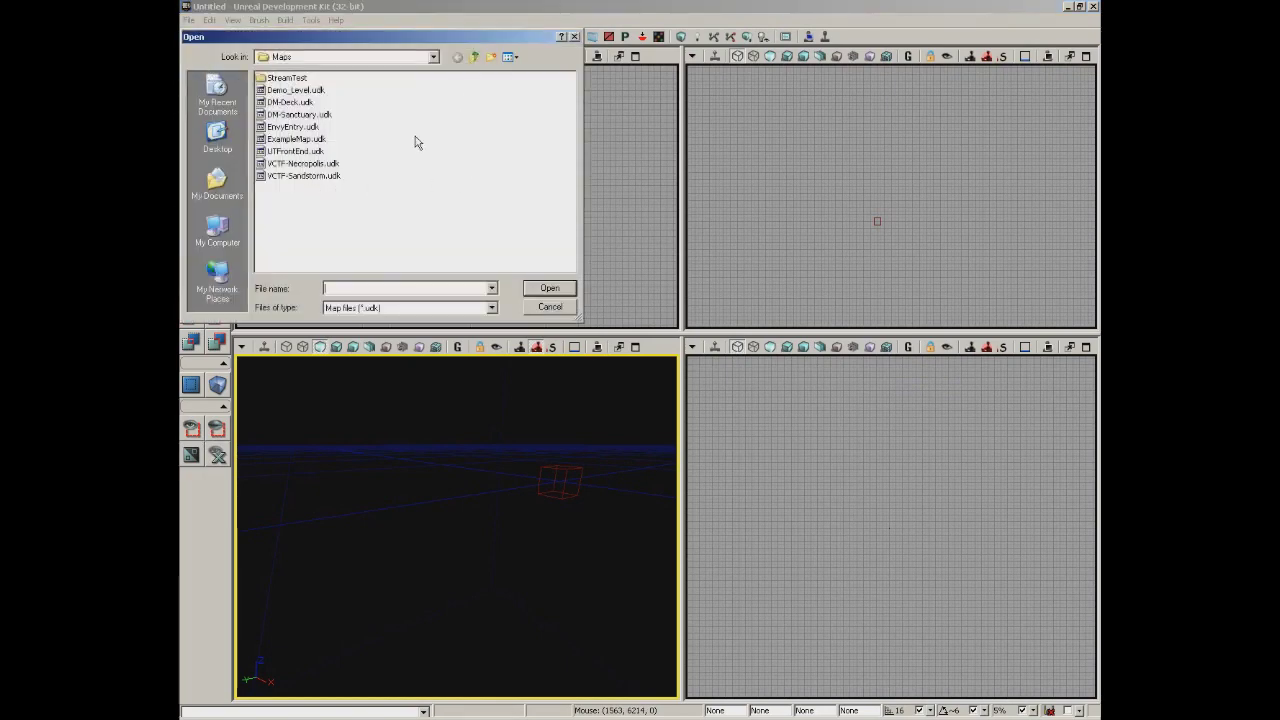
{"action": "left_click", "coordinate": [296, 115]}
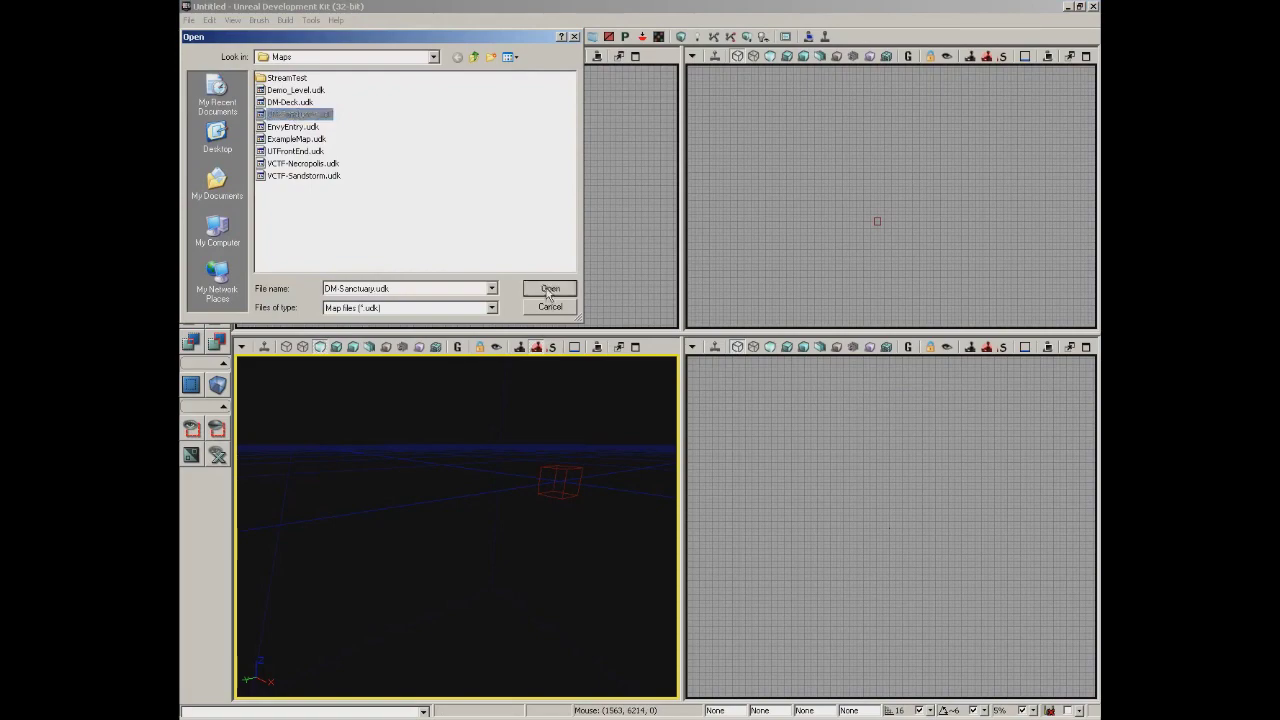
{"action": "left_click", "coordinate": [549, 288]}
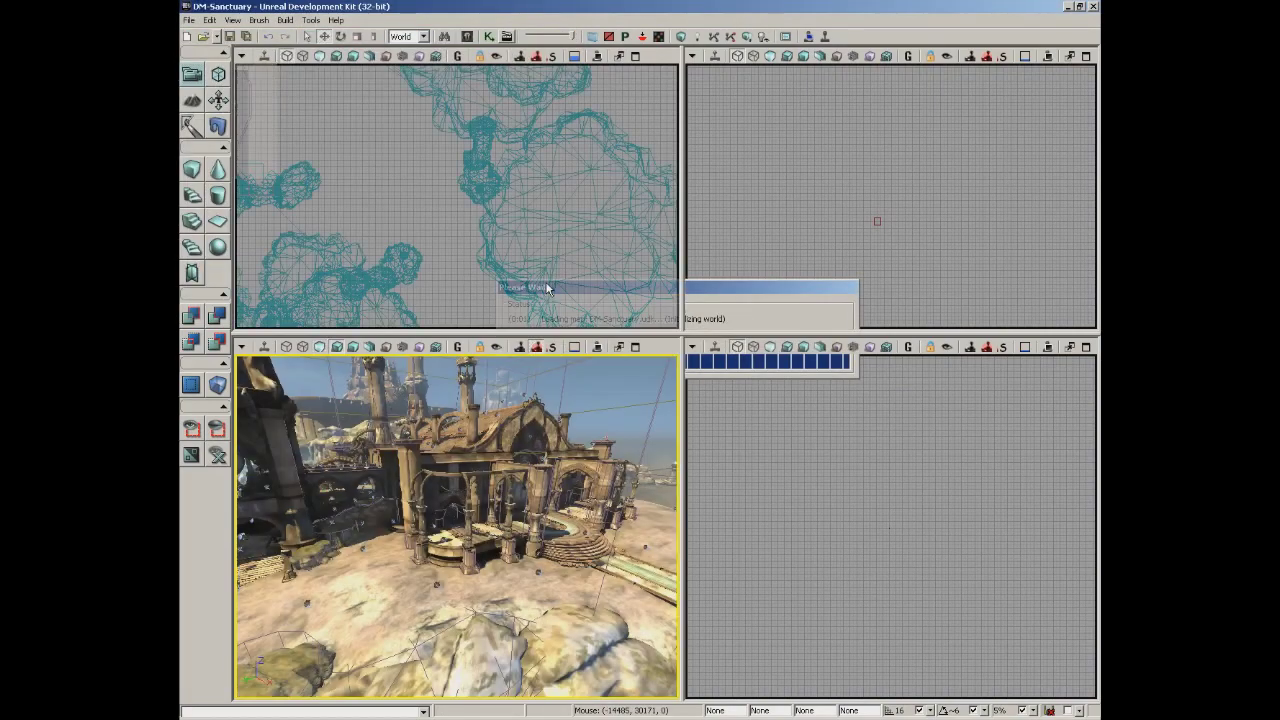
Isolate the ornate stone column beside the building with Show Selected Actors Only, and restore the level with Show All Actors.
{"action": "left_click_drag", "start_coordinate": [481, 487], "coordinate": [392, 346]}
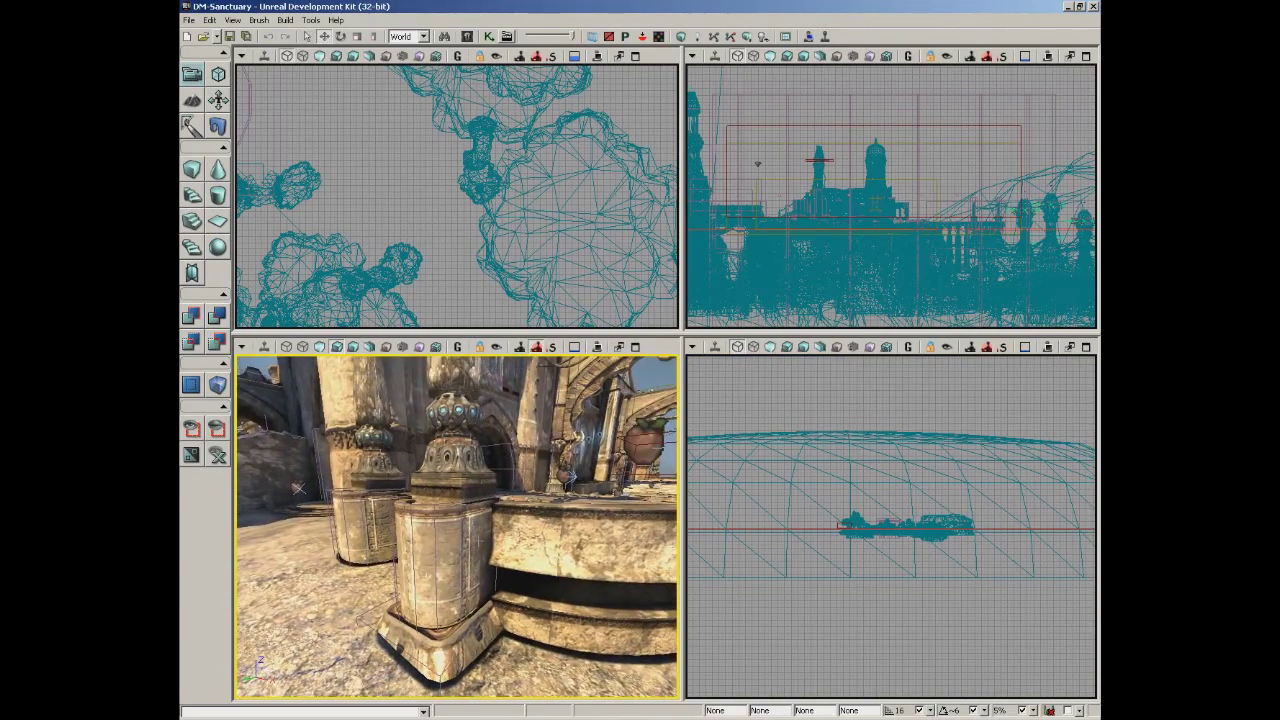
{"action": "left_click", "coordinate": [440, 560]}
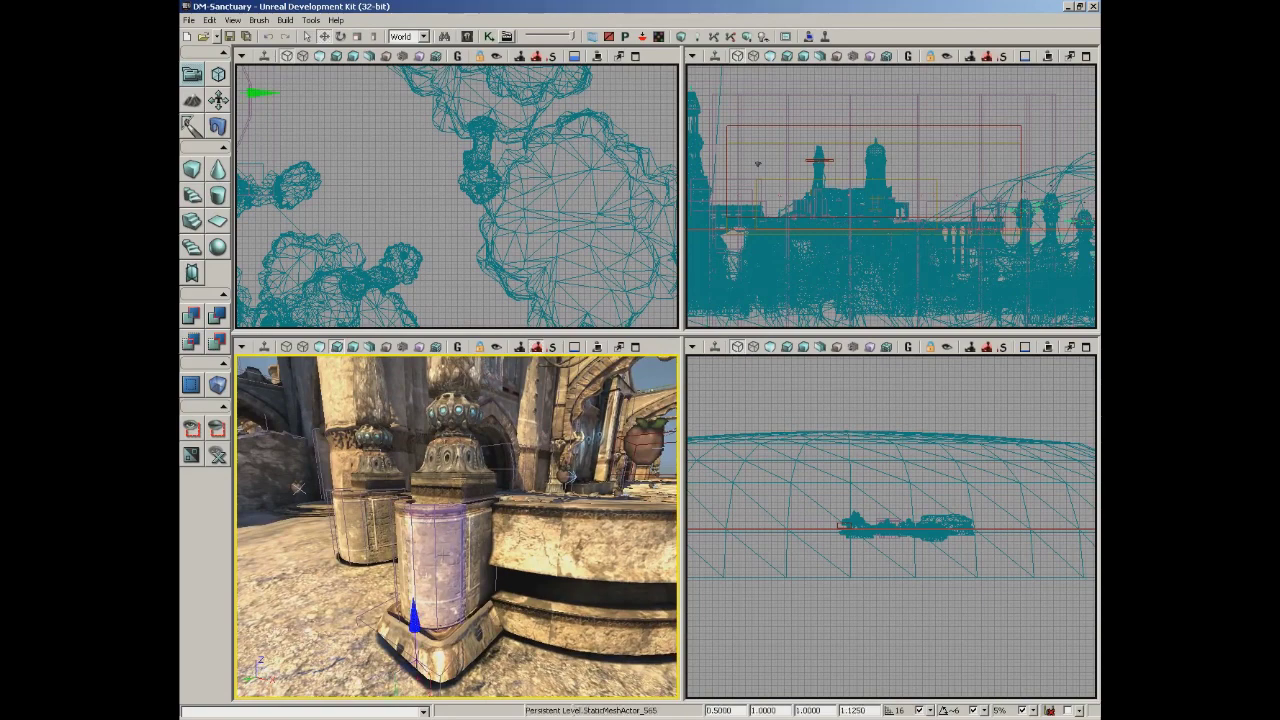
{"action": "left_click", "coordinate": [515, 422]}
{"action": "left_click_drag", "start_coordinate": [515, 422], "coordinate": [514, 441]}
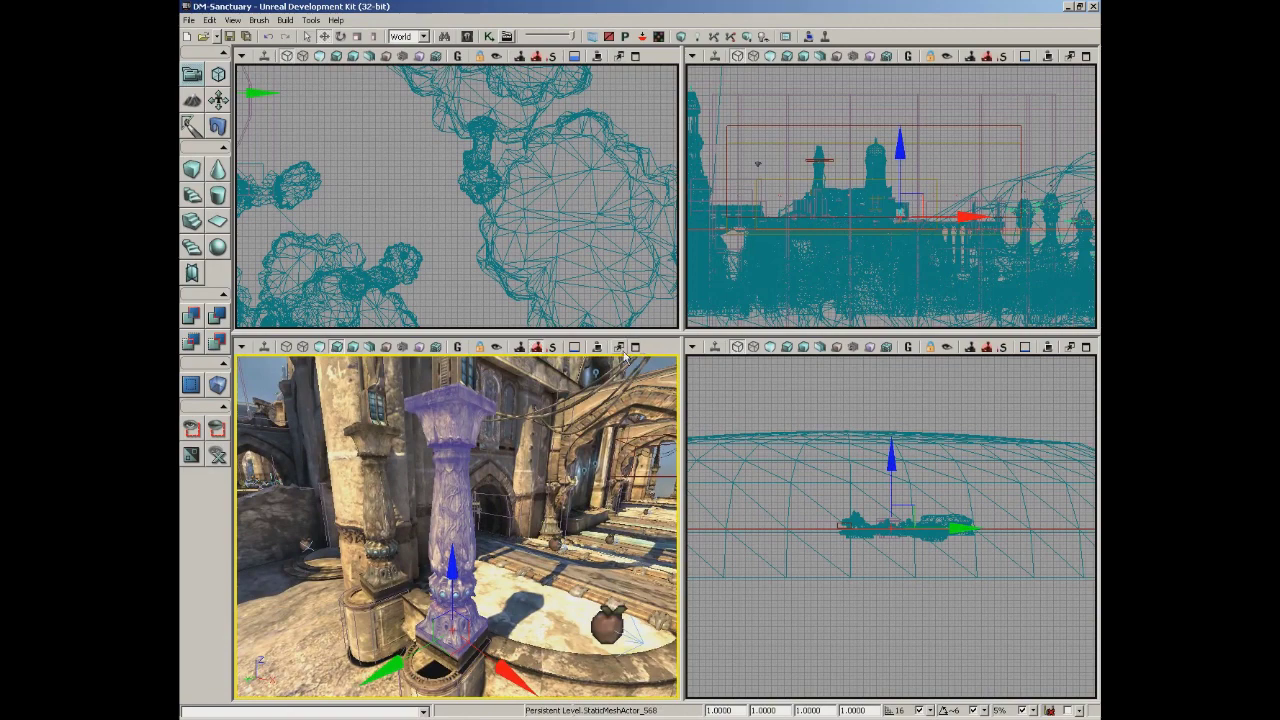
{"action": "left_click", "coordinate": [193, 435]}
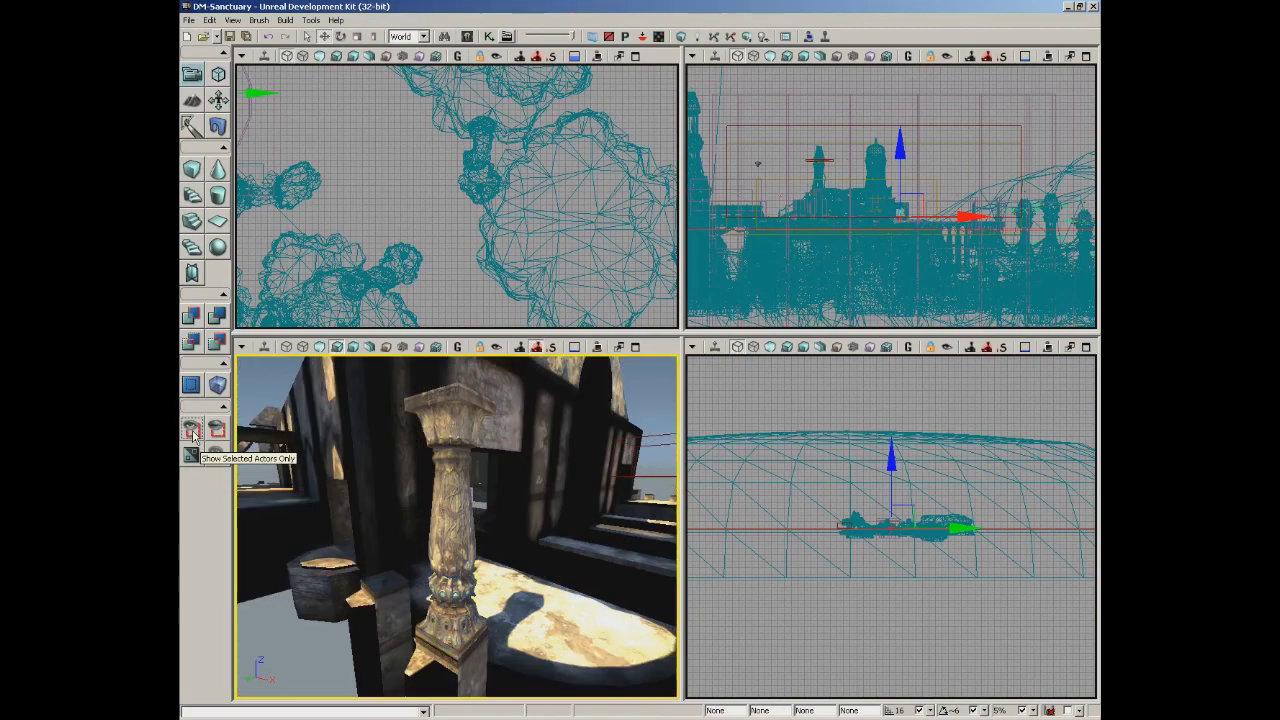
{"action": "left_click_drag", "start_coordinate": [571, 491], "coordinate": [624, 494]}
{"action": "right_click_drag", "start_coordinate": [624, 494], "coordinate": [513, 396]}
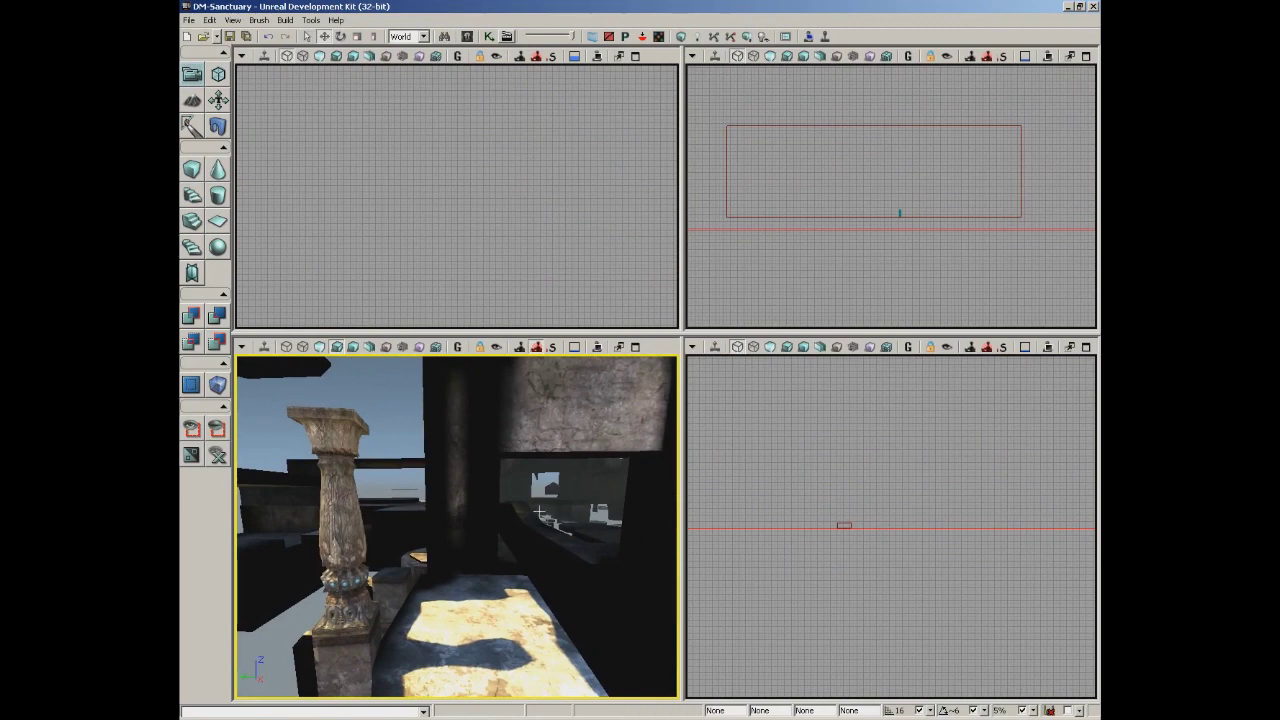
{"action": "left_click_drag", "start_coordinate": [560, 525], "coordinate": [522, 538]}
{"action": "key", "text": "q"}
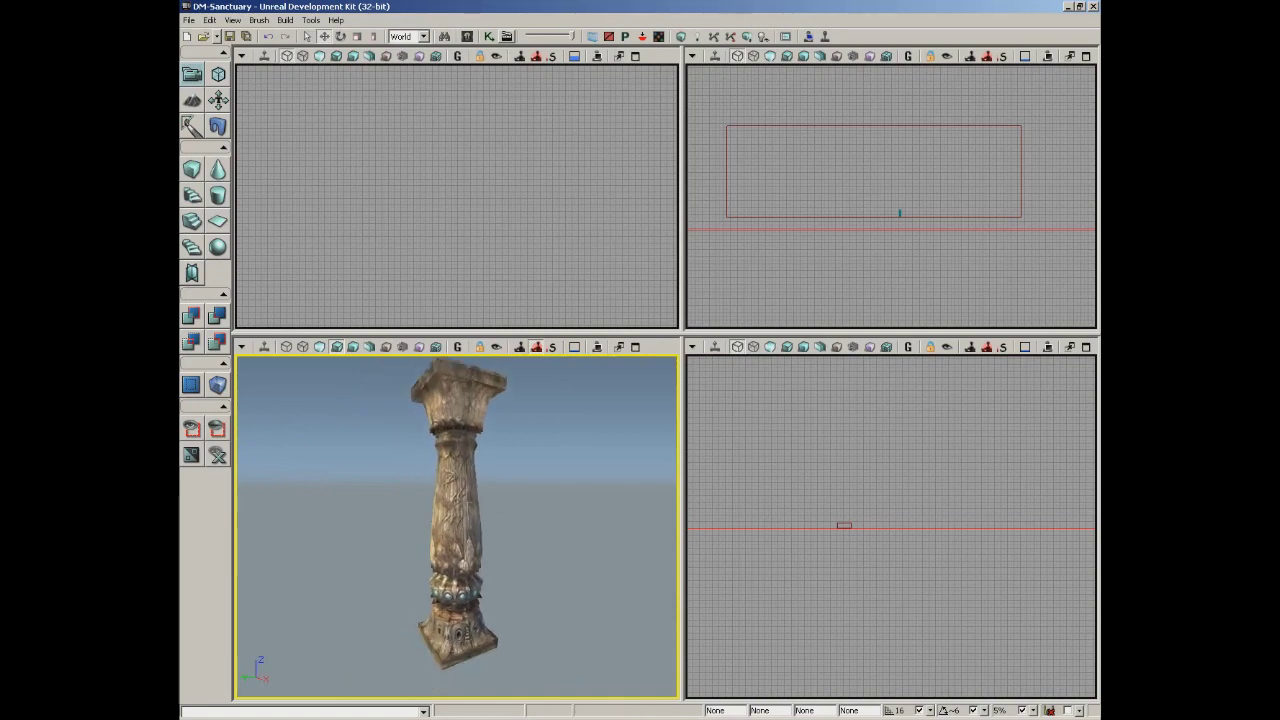
{"action": "left_click", "coordinate": [218, 456]}
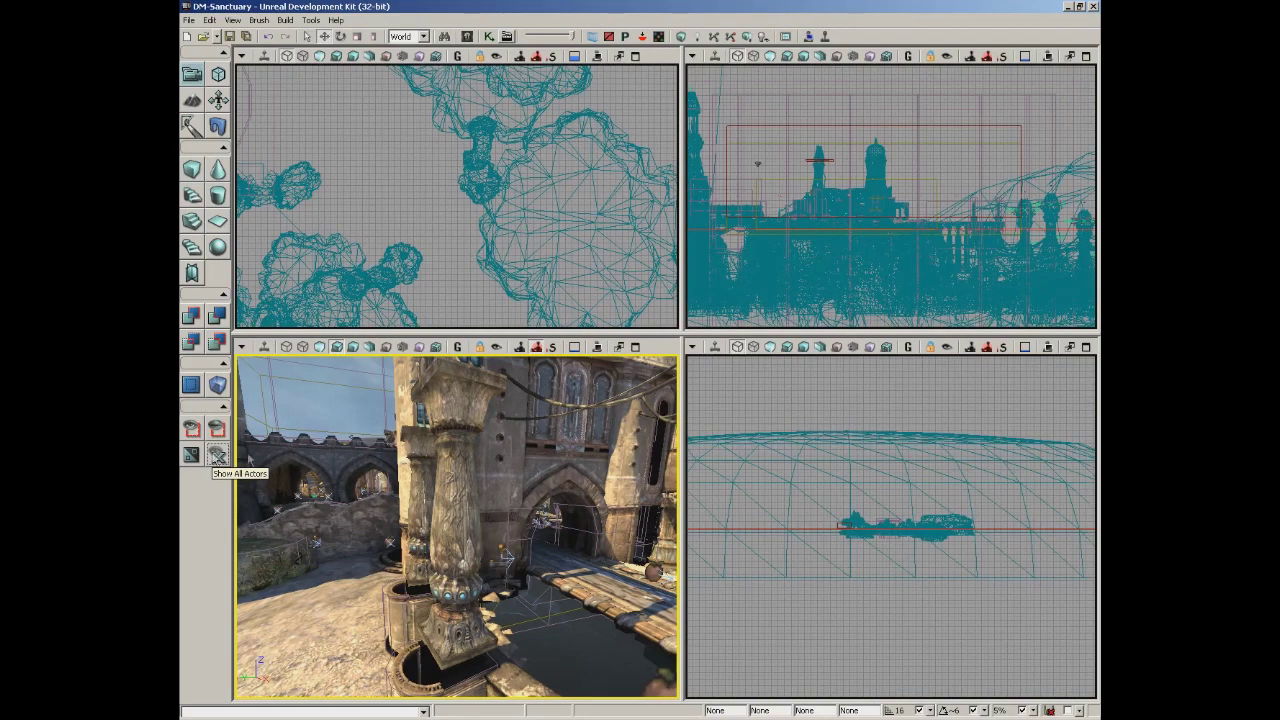
Hide the ornate column with Hide Selected Actors and bring it back with Show All Actors.
{"action": "left_click_drag", "start_coordinate": [520, 481], "coordinate": [520, 470]}
{"action": "left_click", "coordinate": [465, 520]}
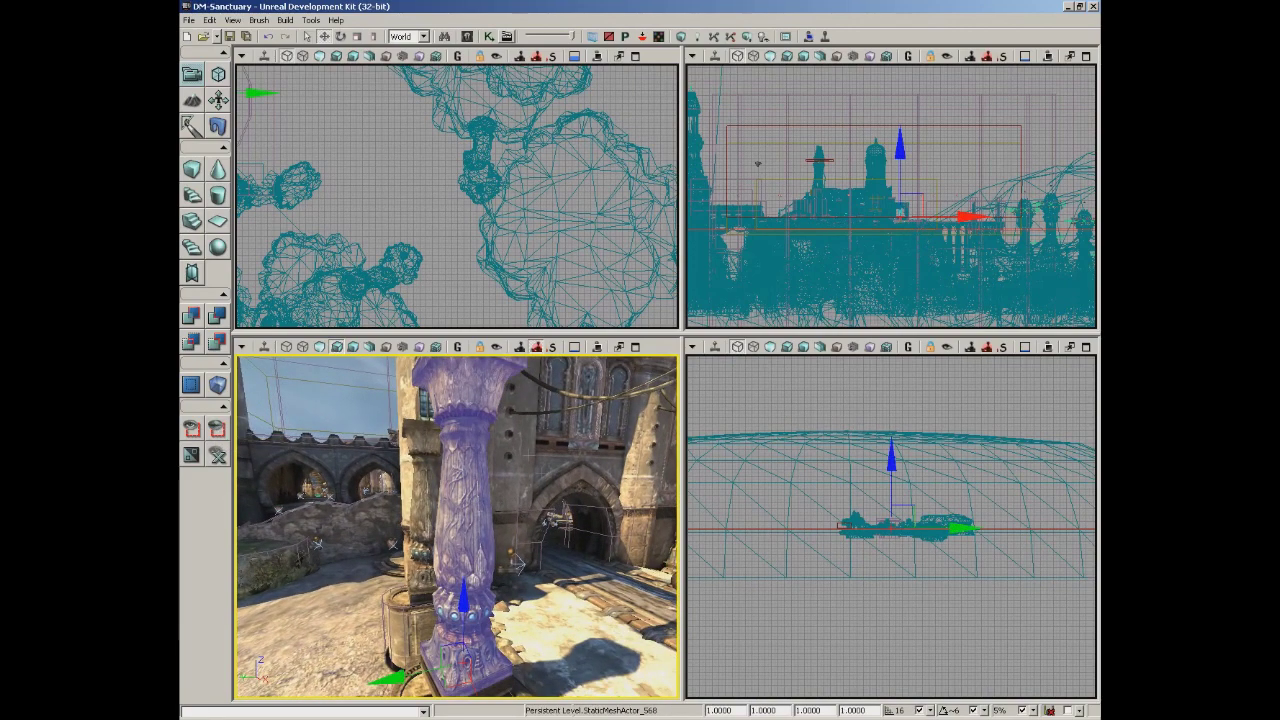
{"action": "left_click", "coordinate": [219, 431]}
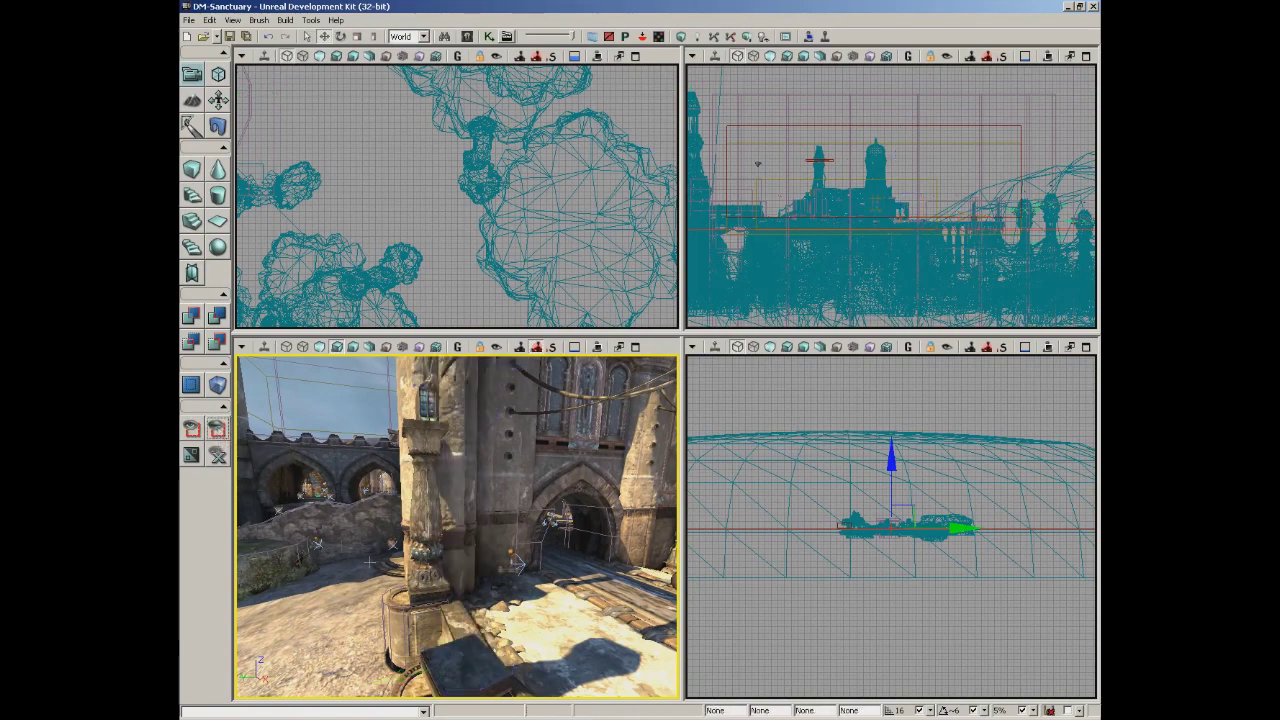
{"action": "left_click", "coordinate": [218, 456]}
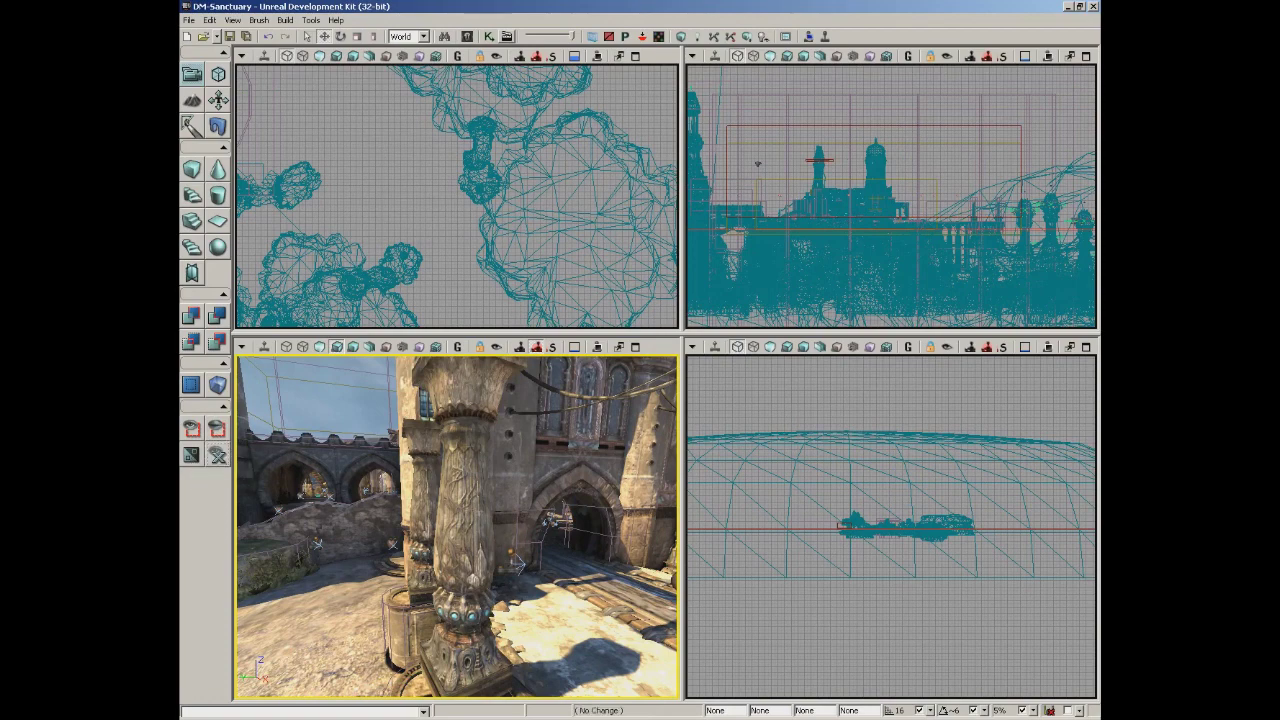
Invert the selection to every actor except the ornate column and hide those actors with Hide Selected Actors.
{"action": "left_click", "coordinate": [190, 456]}
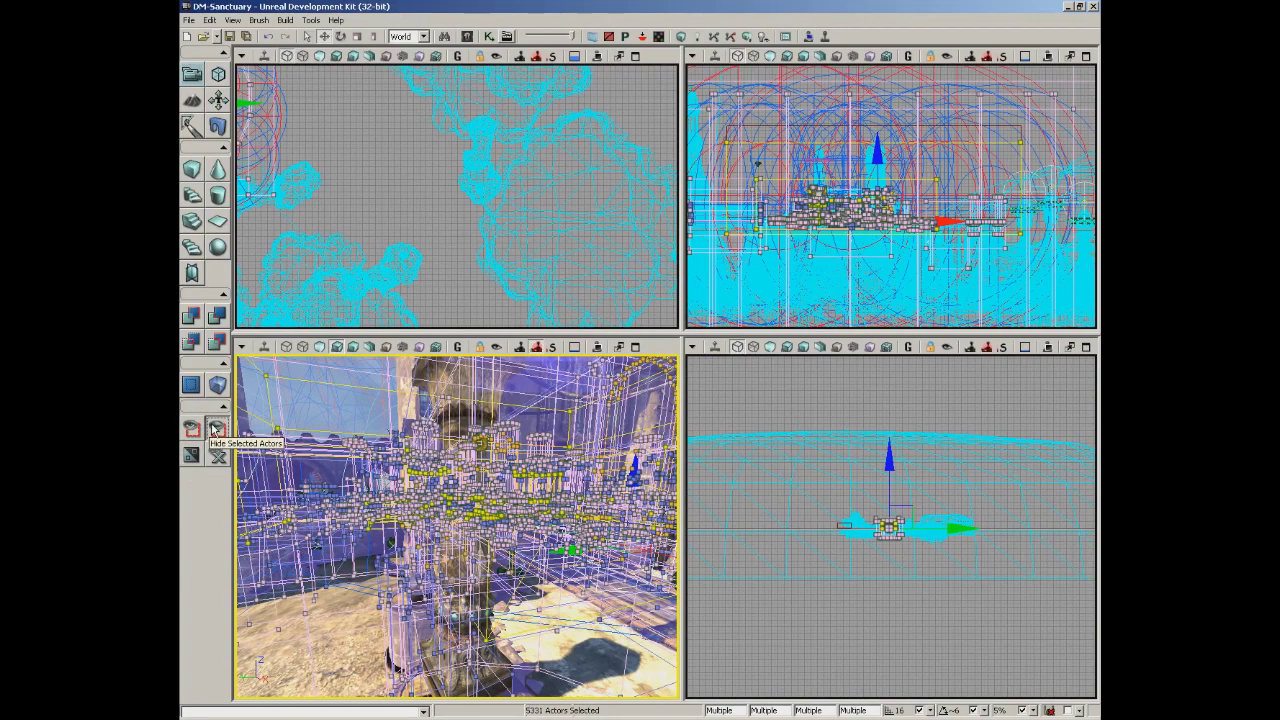
{"action": "left_click", "coordinate": [214, 428]}
{"action": "left_click_drag", "start_coordinate": [405, 464], "coordinate": [333, 453]}
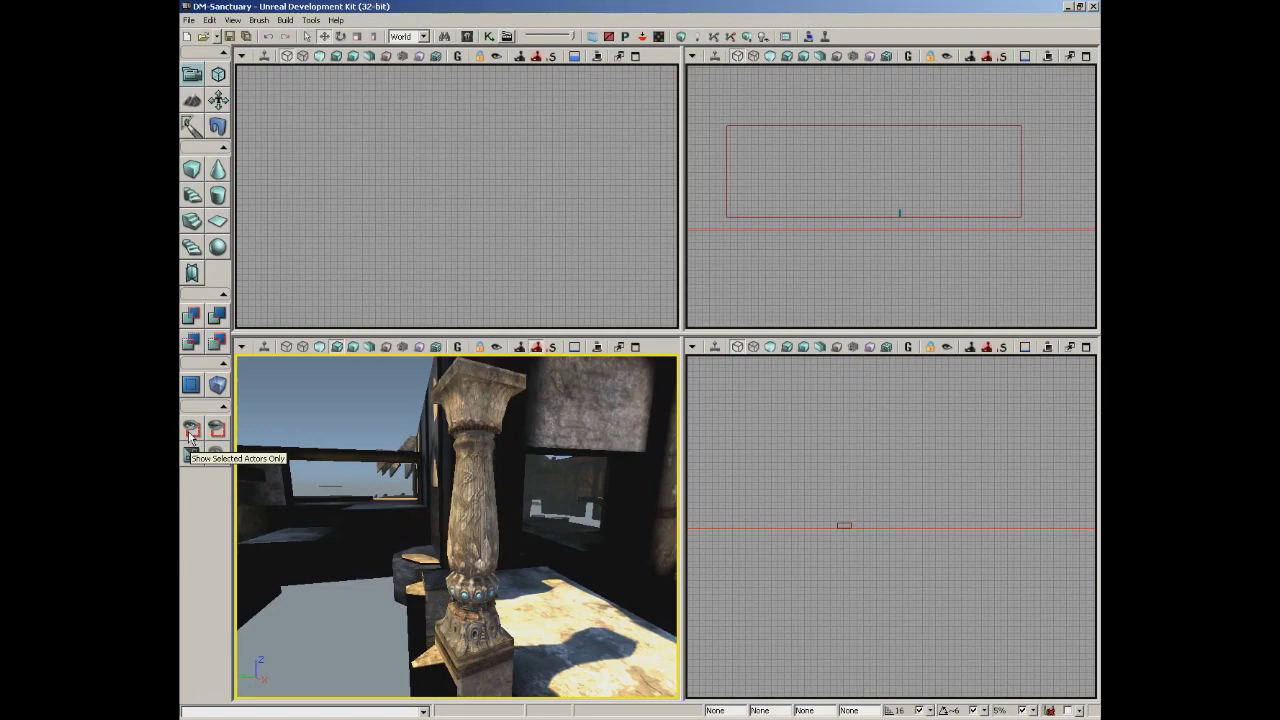
{"action": "left_click_drag", "start_coordinate": [352, 500], "coordinate": [600, 528]}
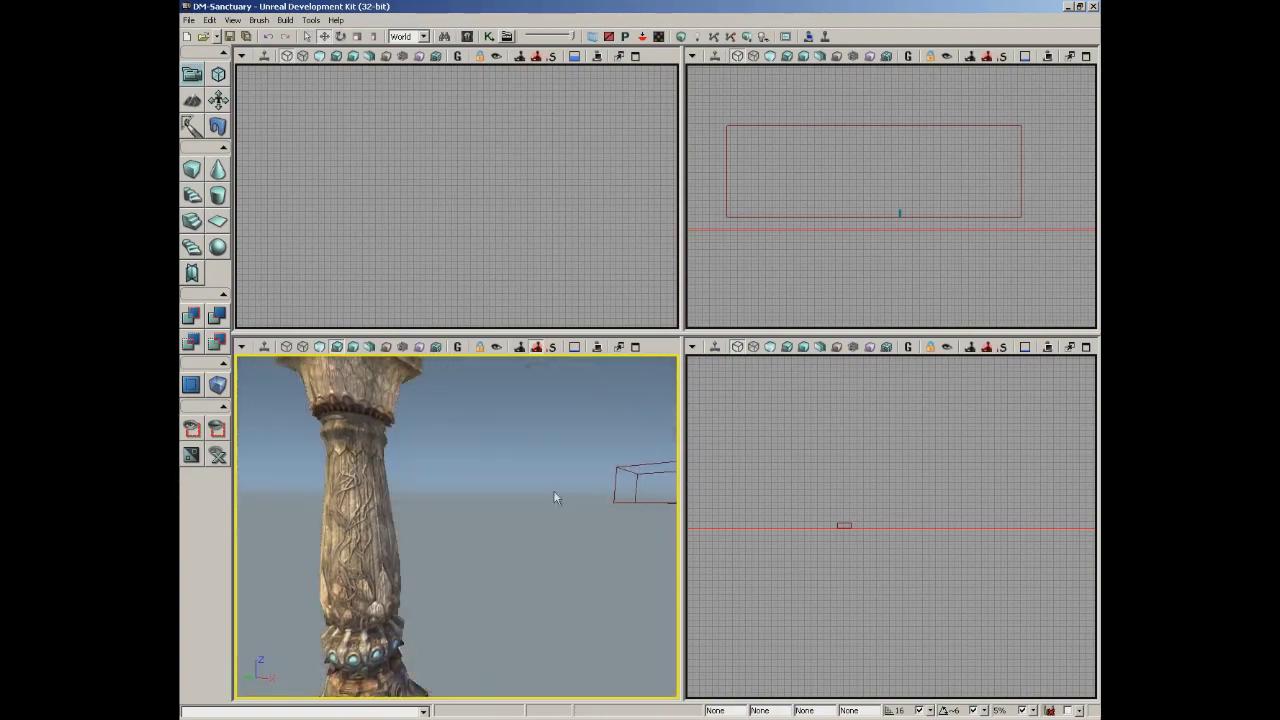
{"action": "mouse_move", "coordinate": [553, 490]}
{"action": "left_mouse_down"}
{"action": "mouse_move", "coordinate": [495, 476]}
{"action": "mouse_move", "coordinate": [549, 516]}
{"action": "mouse_move", "coordinate": [549, 494]}
{"action": "left_mouse_up"}
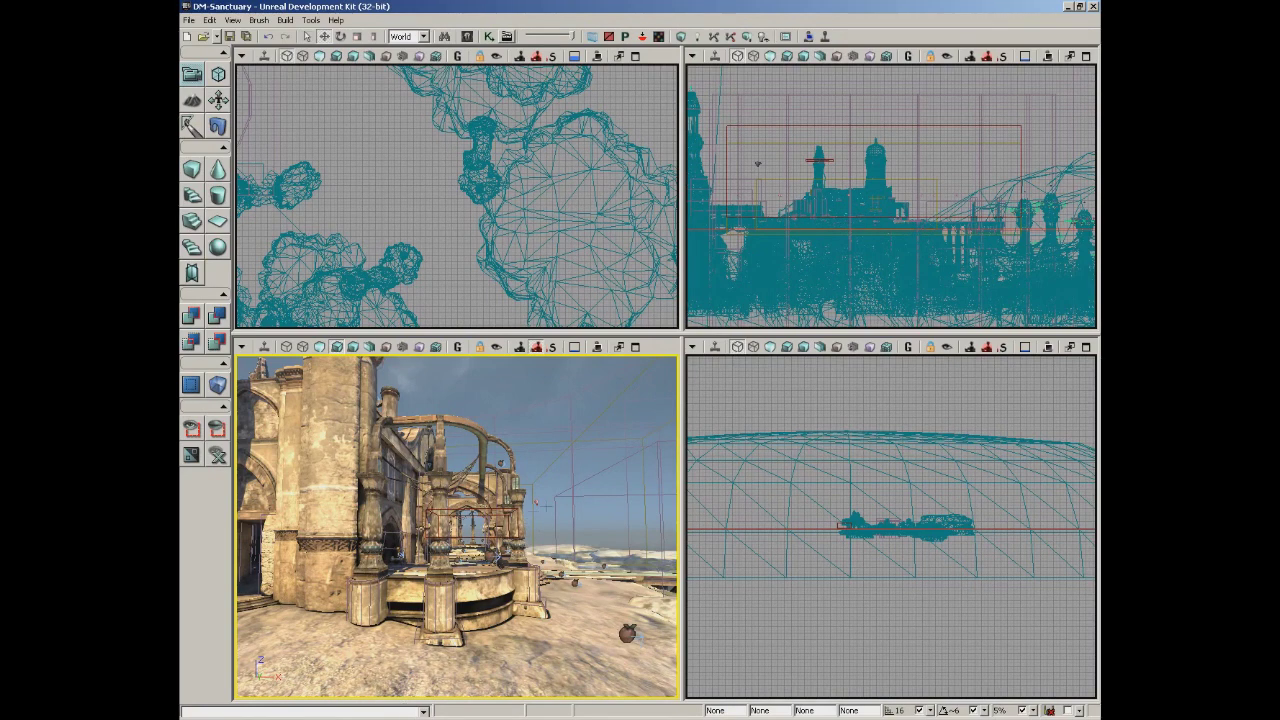
Switch to the web browser and examine the UDN ConsoleCommands page's General Purpose, Debugging, and Memory and Performance command lists.
{"action": "key", "text": "alt+Tab"}
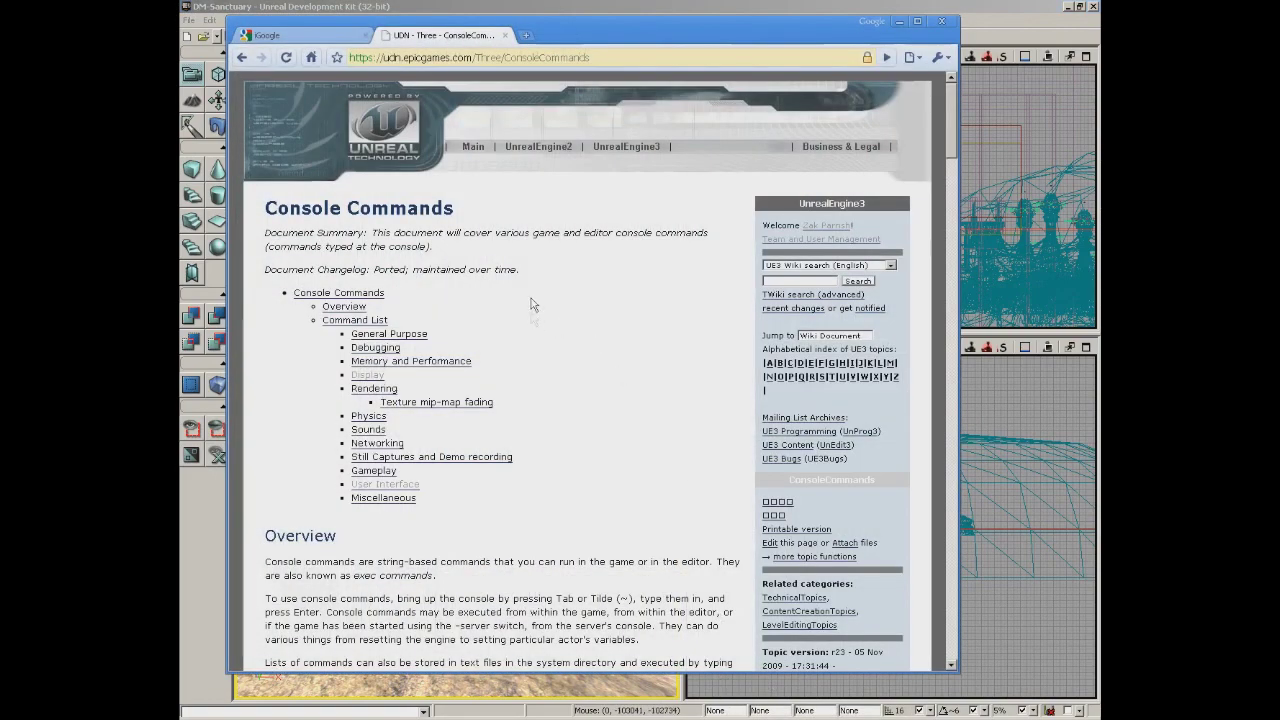
{"action": "left_click_drag", "start_coordinate": [383, 57], "coordinate": [590, 57]}
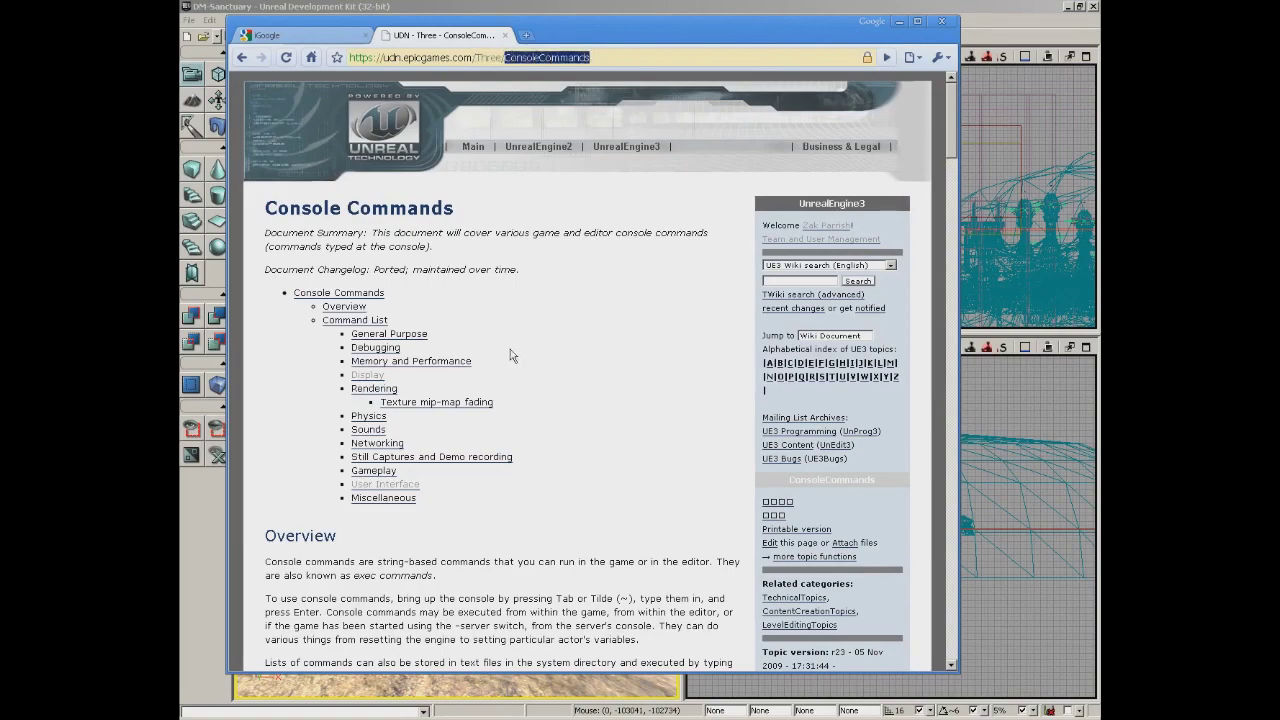
{"action": "scroll", "coordinate": [493, 334], "scroll_direction": "down", "scroll_amount": 3}
{"action": "scroll", "coordinate": [490, 324], "scroll_direction": "down", "scroll_amount": 2}
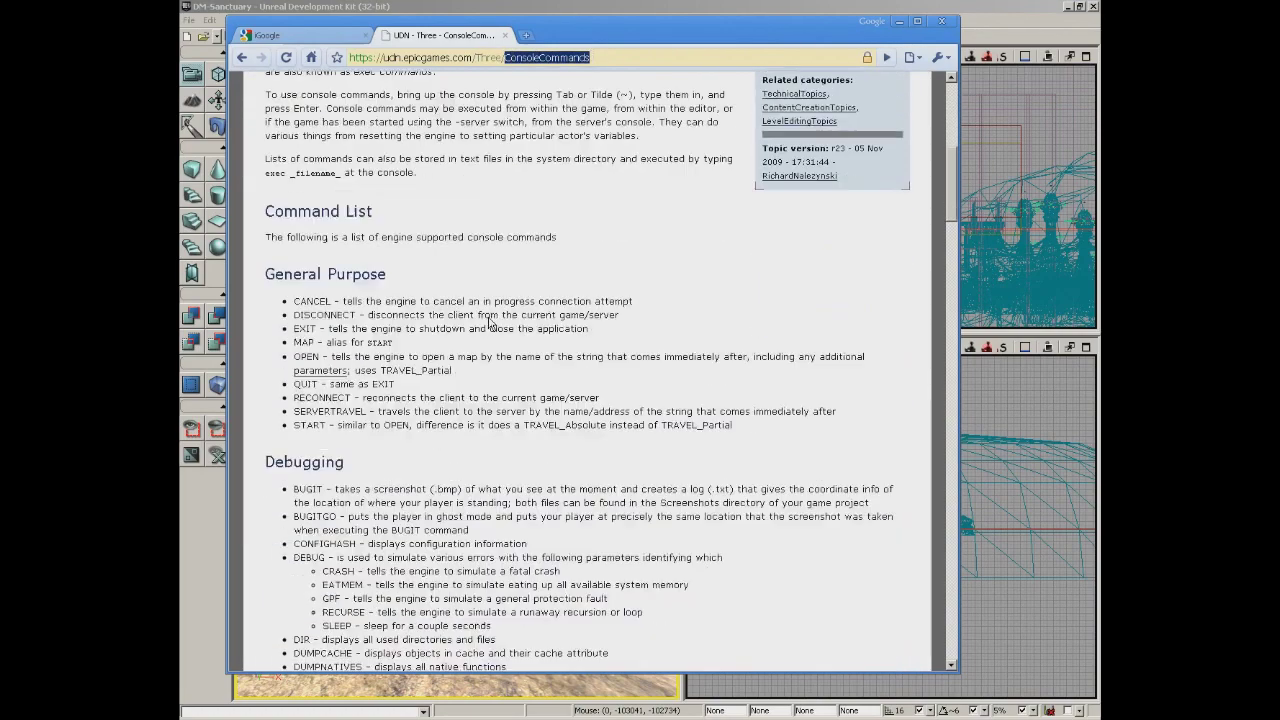
{"action": "scroll", "coordinate": [490, 323], "scroll_direction": "down", "scroll_amount": 3}
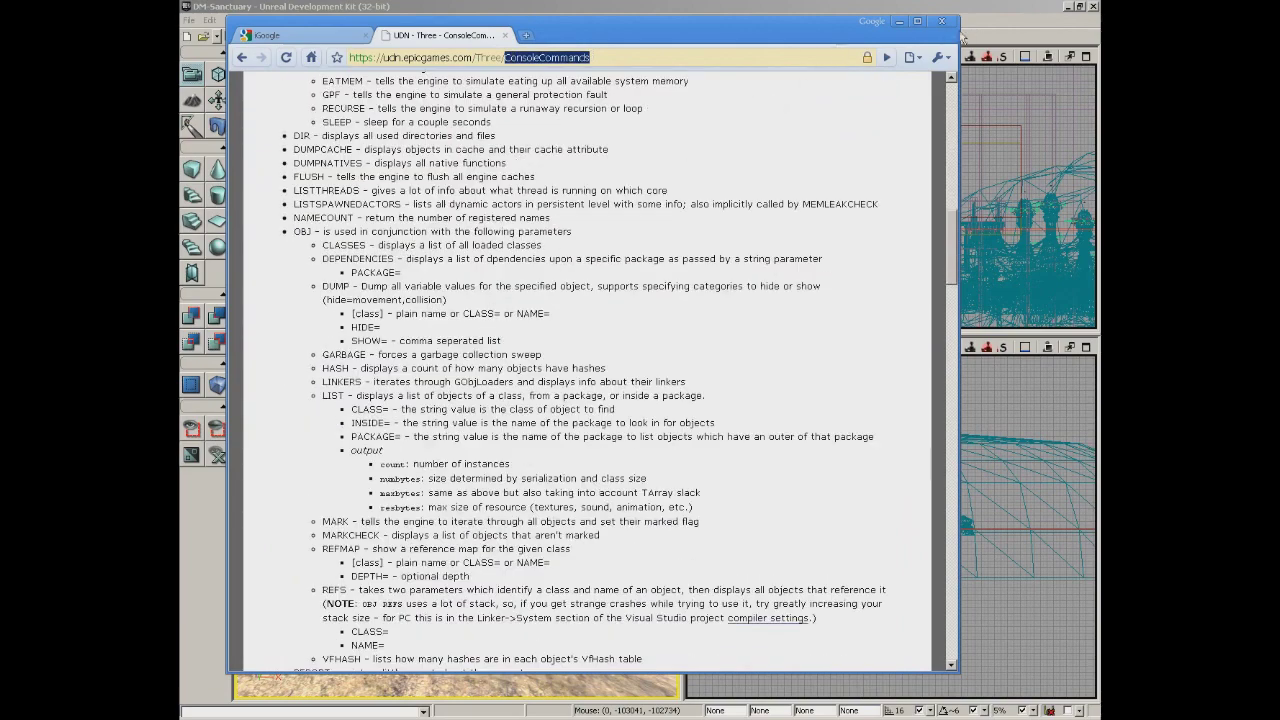
{"action": "scroll", "coordinate": [630, 345], "scroll_direction": "down", "scroll_amount": 6}
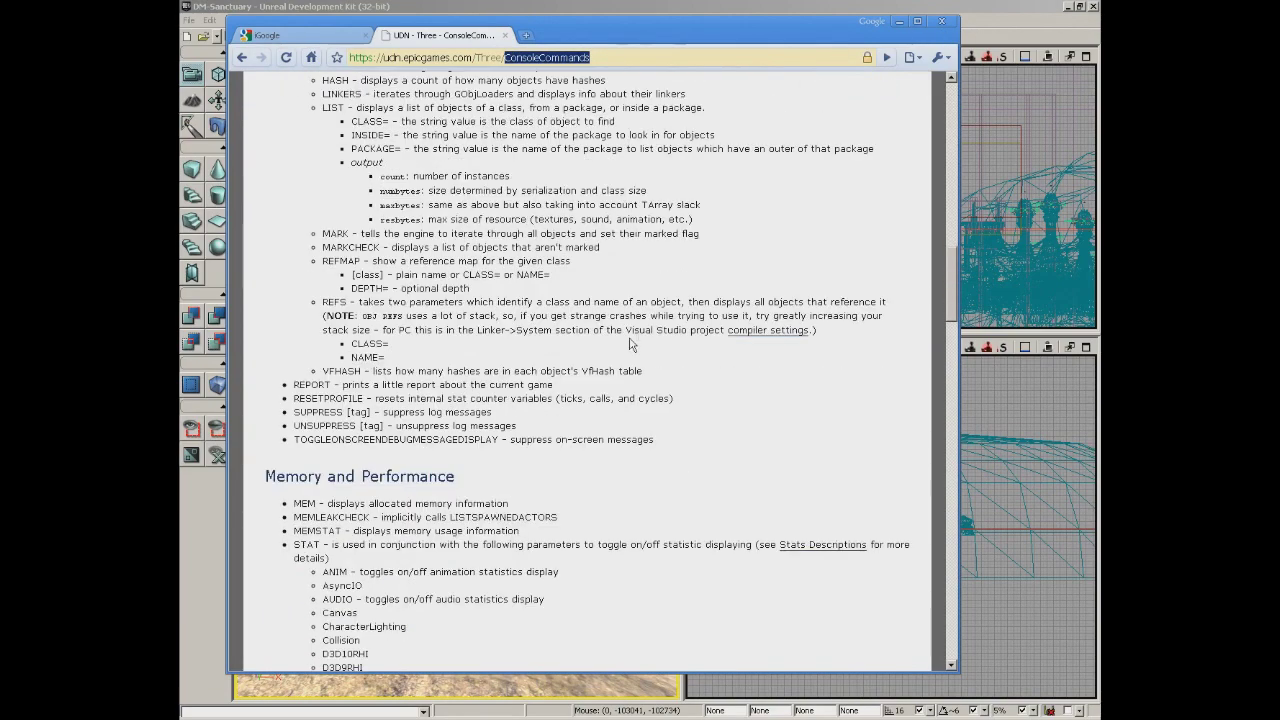
Return to the Unreal editor and select together both halves of the front pillar base, one neighbouring base half and the apple-shaped actor.
{"action": "left_click", "coordinate": [900, 21]}
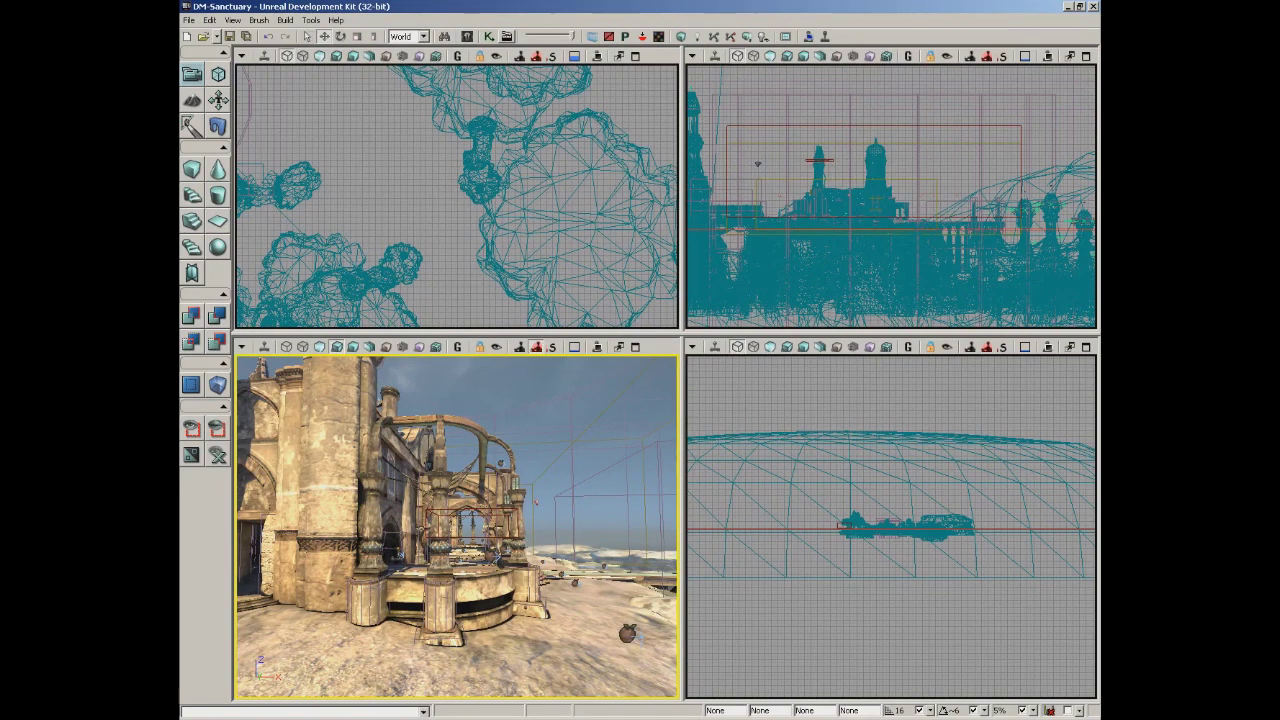
{"action": "left_click_drag", "start_coordinate": [448, 604], "coordinate": [462, 575]}
{"action": "left_click", "coordinate": [482, 549]}
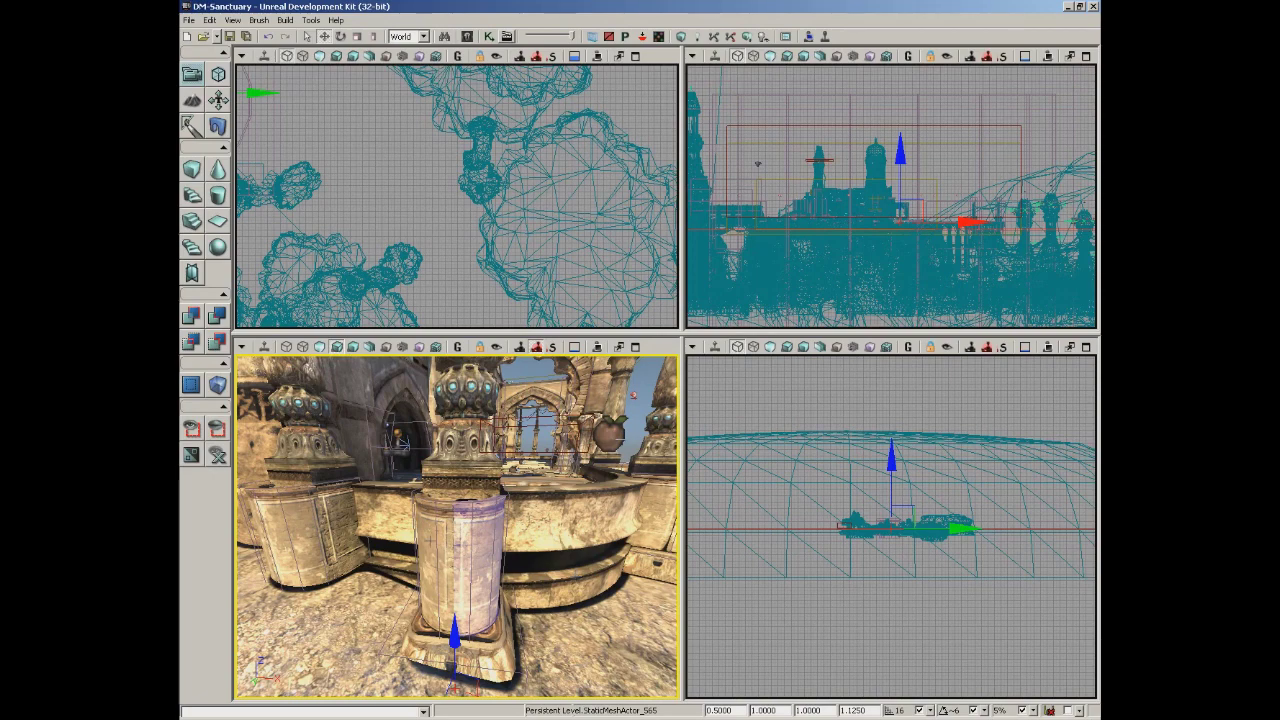
{"action": "left_click", "coordinate": [468, 665], "text": "ctrl"}
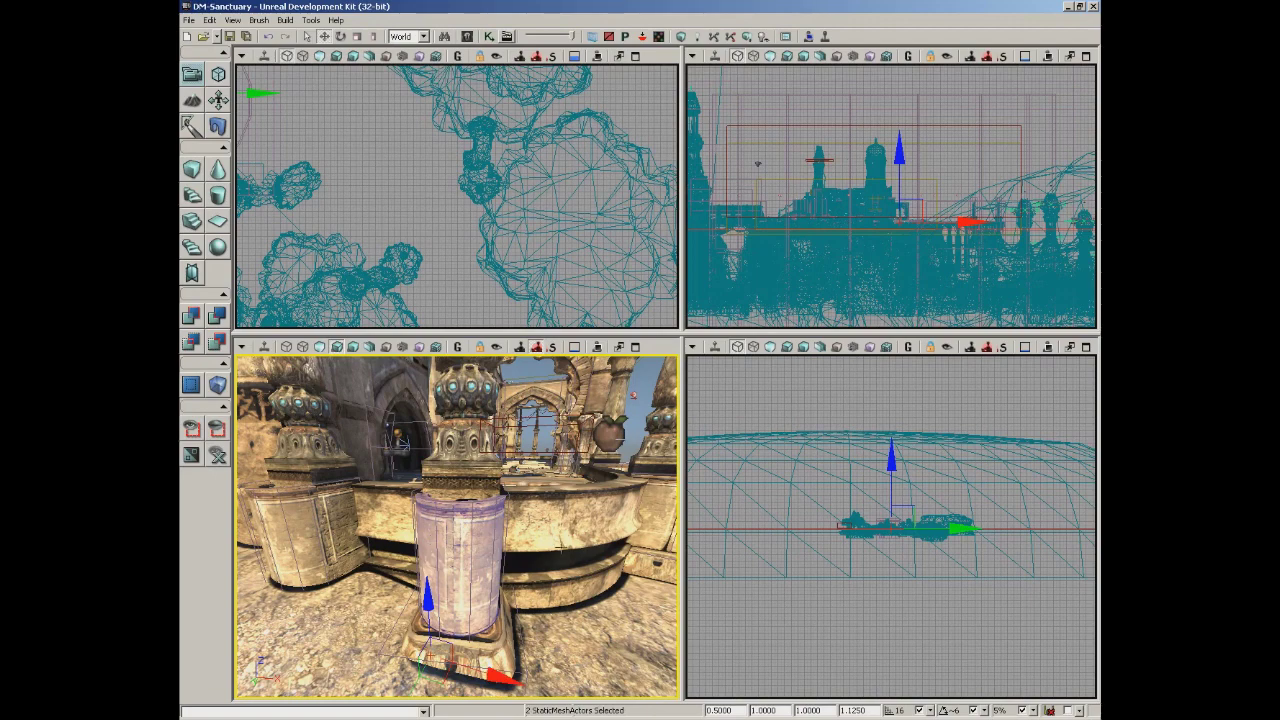
{"action": "left_click", "coordinate": [343, 525], "text": "ctrl"}
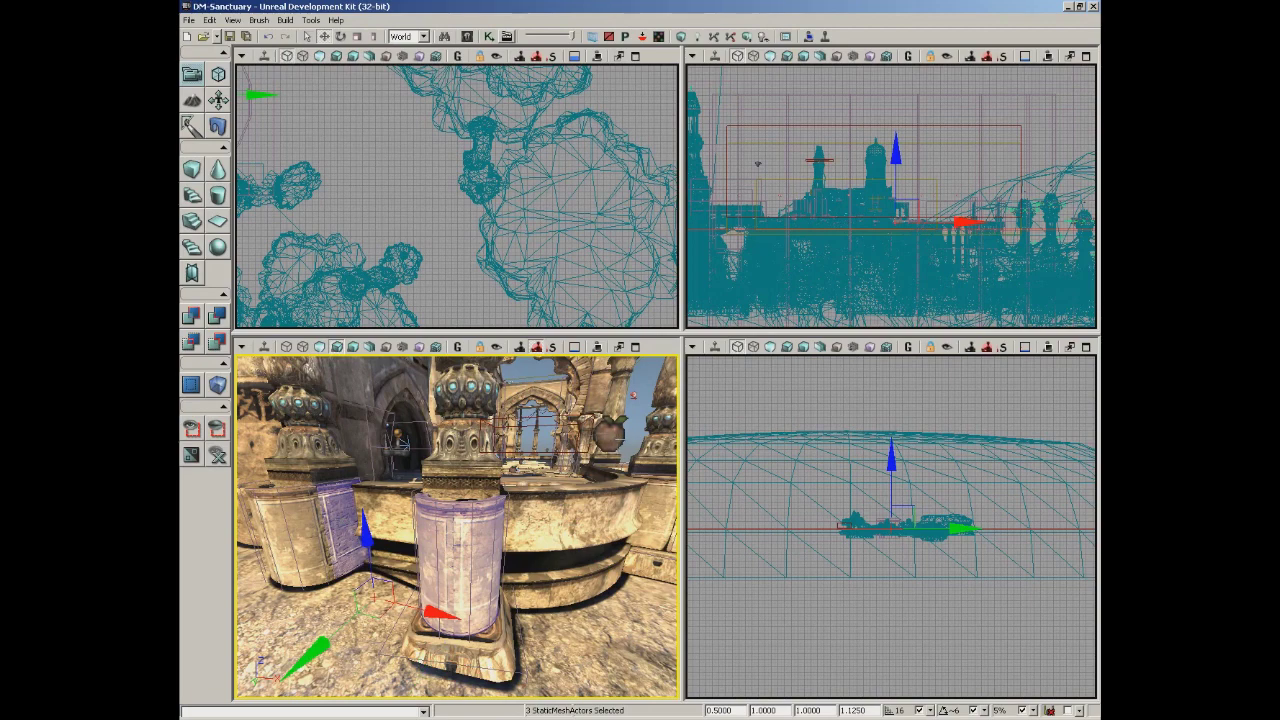
{"action": "left_click", "coordinate": [607, 437], "text": "ctrl"}
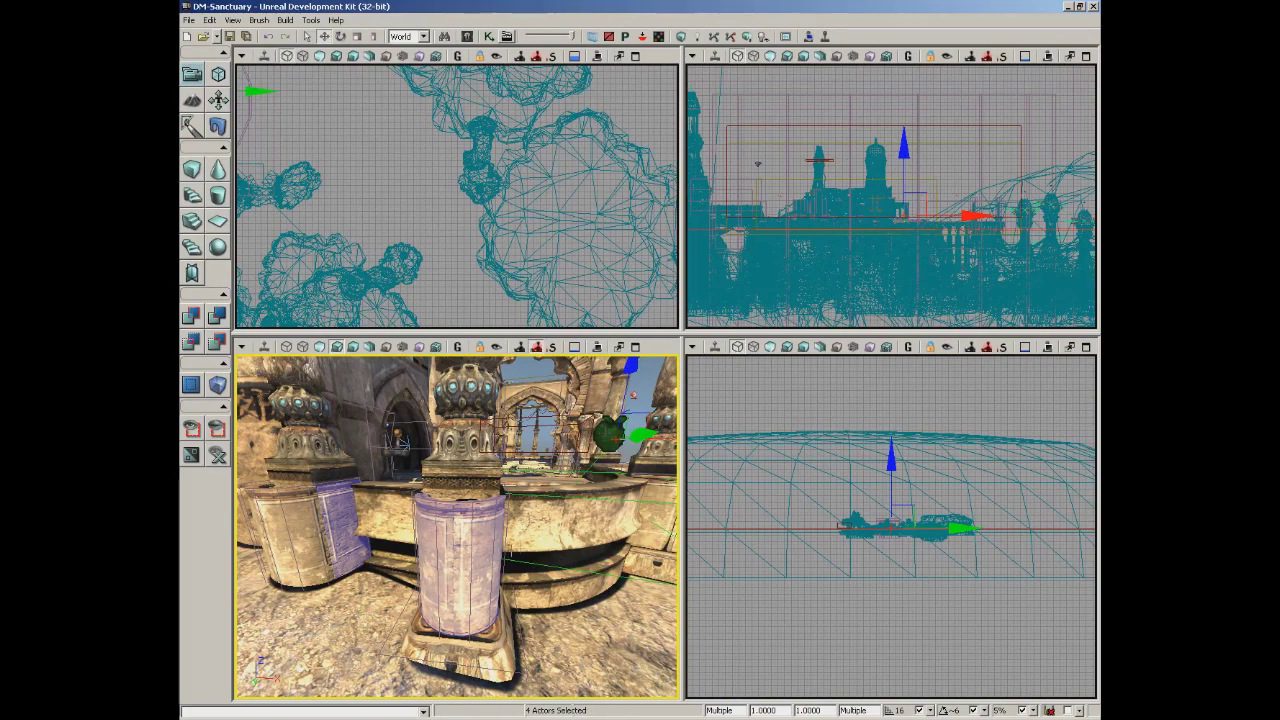
Reduce the selection to a single half of the front pillar base.
{"action": "left_click", "coordinate": [484, 549]}
{"action": "scroll", "coordinate": [457, 526], "scroll_direction": "down", "scroll_amount": 3}
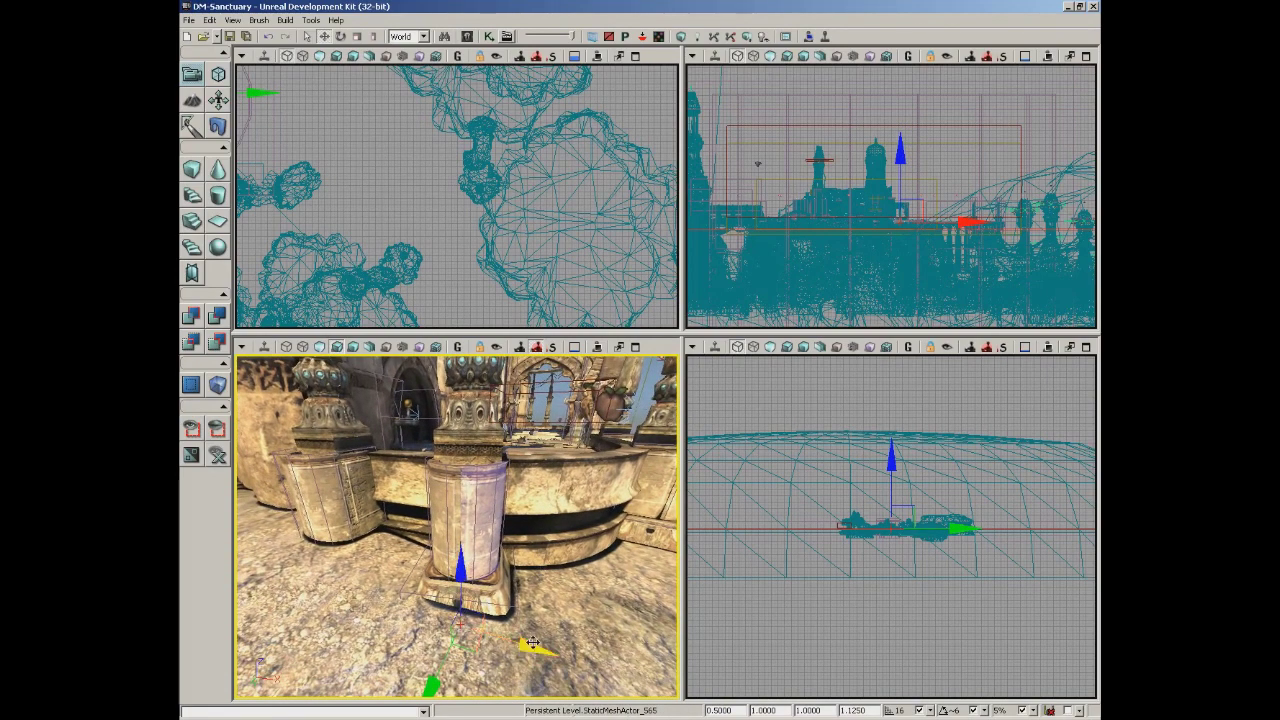
{"action": "left_click_drag", "start_coordinate": [524, 643], "coordinate": [460, 624], "text": "alt"}
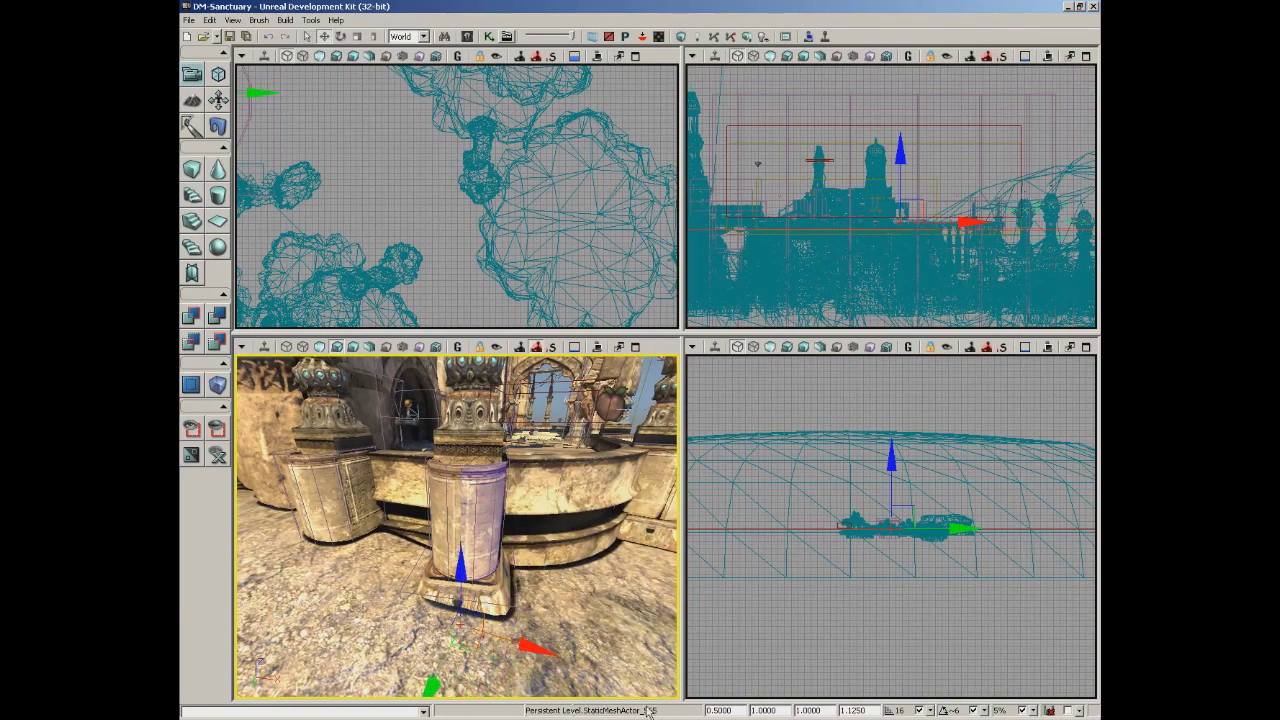
Select the tall round column at the building's corner and inspect its overall draw scale value.
{"action": "mouse_move", "coordinate": [459, 566]}
{"action": "left_mouse_down"}
{"action": "mouse_move", "coordinate": [459, 510]}
{"action": "mouse_move", "coordinate": [459, 566]}
{"action": "left_mouse_up"}
{"action": "mouse_move", "coordinate": [298, 524]}
{"action": "left_mouse_down"}
{"action": "mouse_move", "coordinate": [232, 528]}
{"action": "mouse_move", "coordinate": [295, 525]}
{"action": "left_mouse_up"}
{"action": "left_click_drag", "start_coordinate": [567, 388], "coordinate": [480, 506]}
{"action": "left_click", "coordinate": [439, 506]}
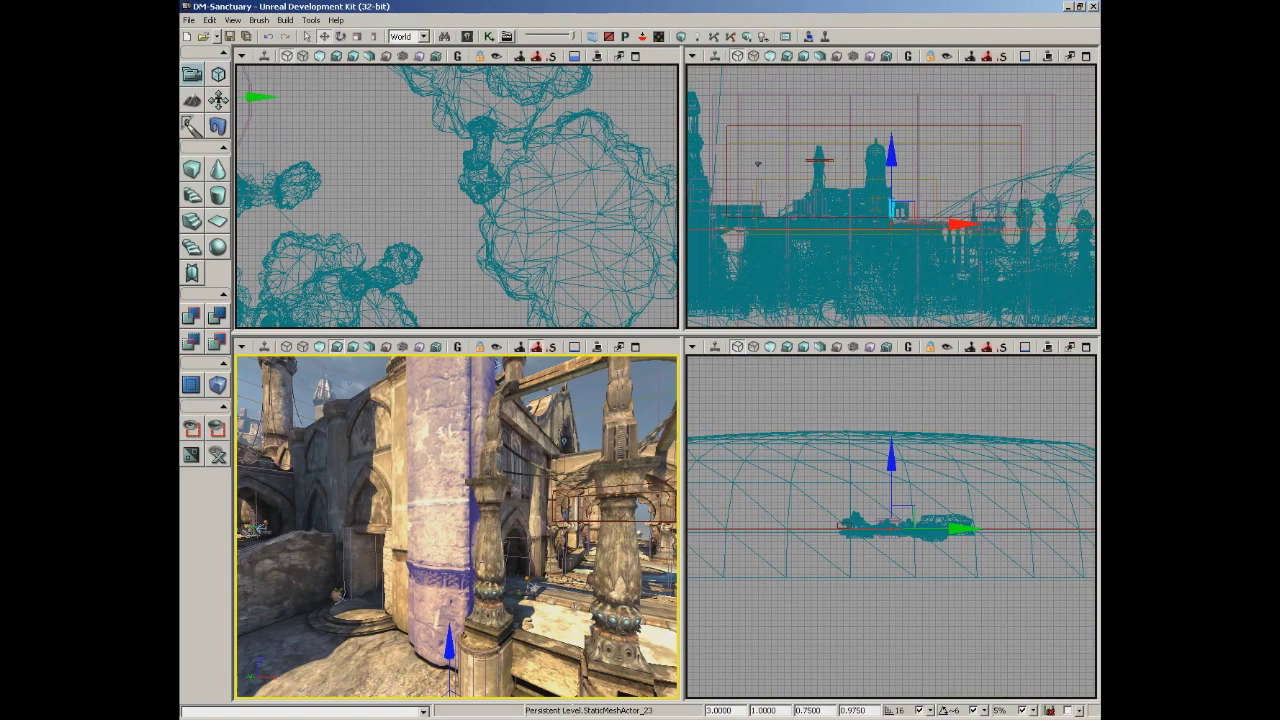
{"action": "right_click_drag", "start_coordinate": [436, 504], "coordinate": [437, 506]}
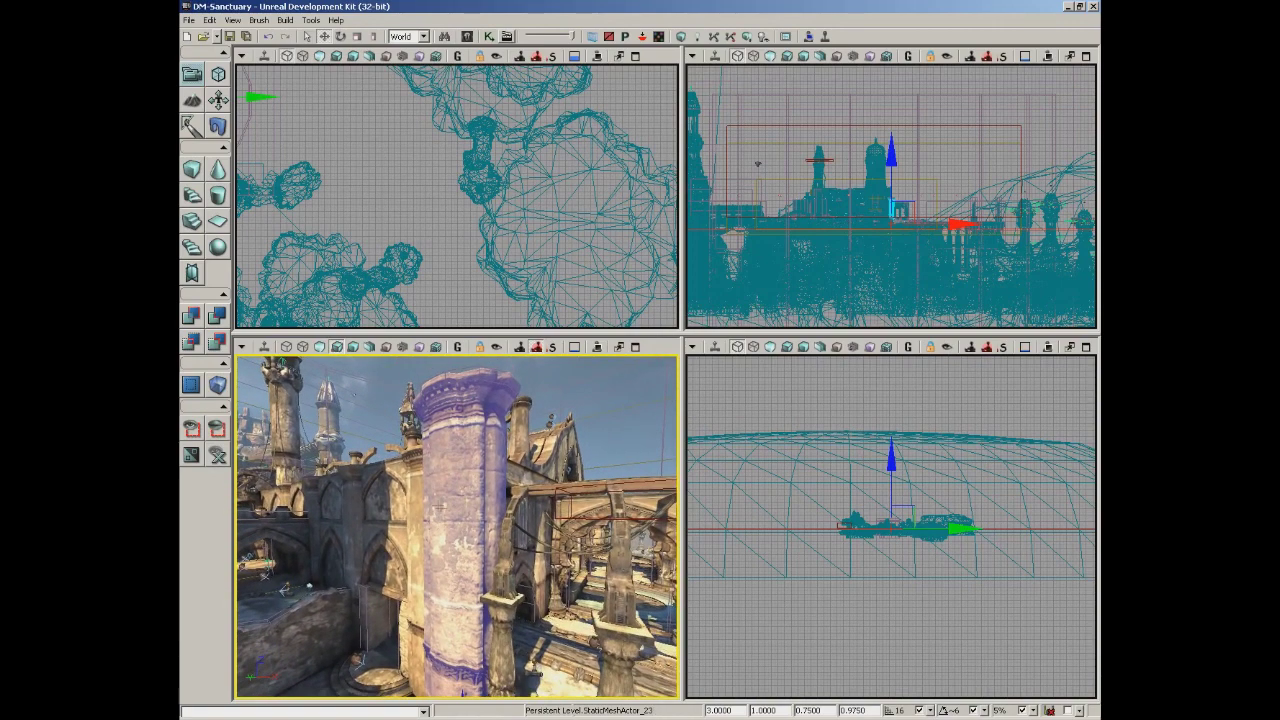
{"action": "left_click", "coordinate": [710, 710]}
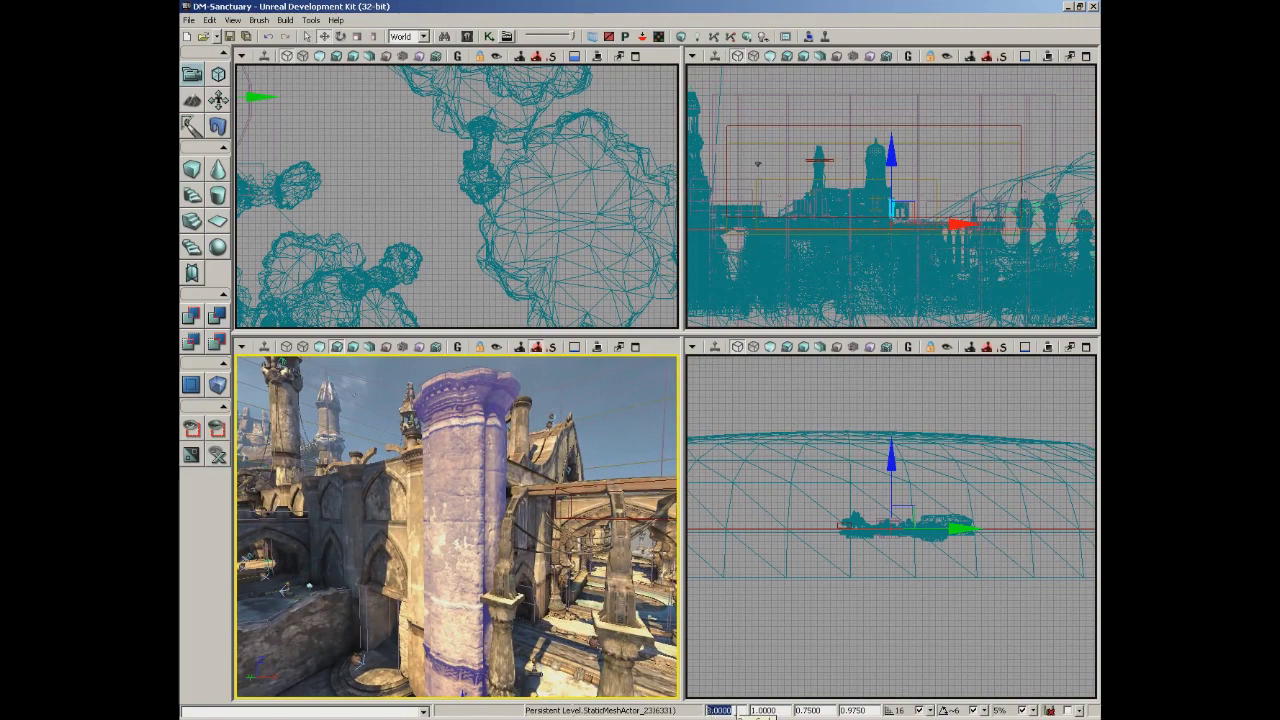
{"action": "left_click", "coordinate": [740, 711]}
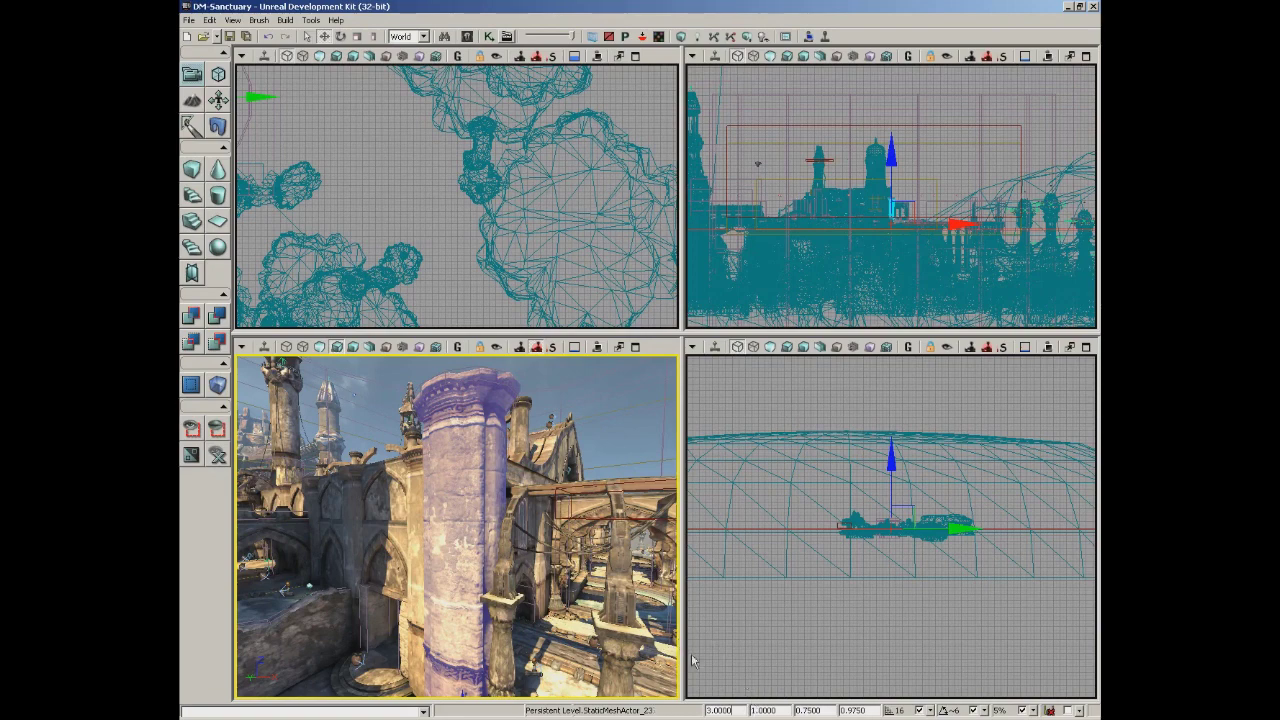
Set the tall column's overall draw scale to 1.
{"action": "key", "text": "Up"}
{"action": "key", "text": "Up"}
{"action": "key", "text": "Up"}
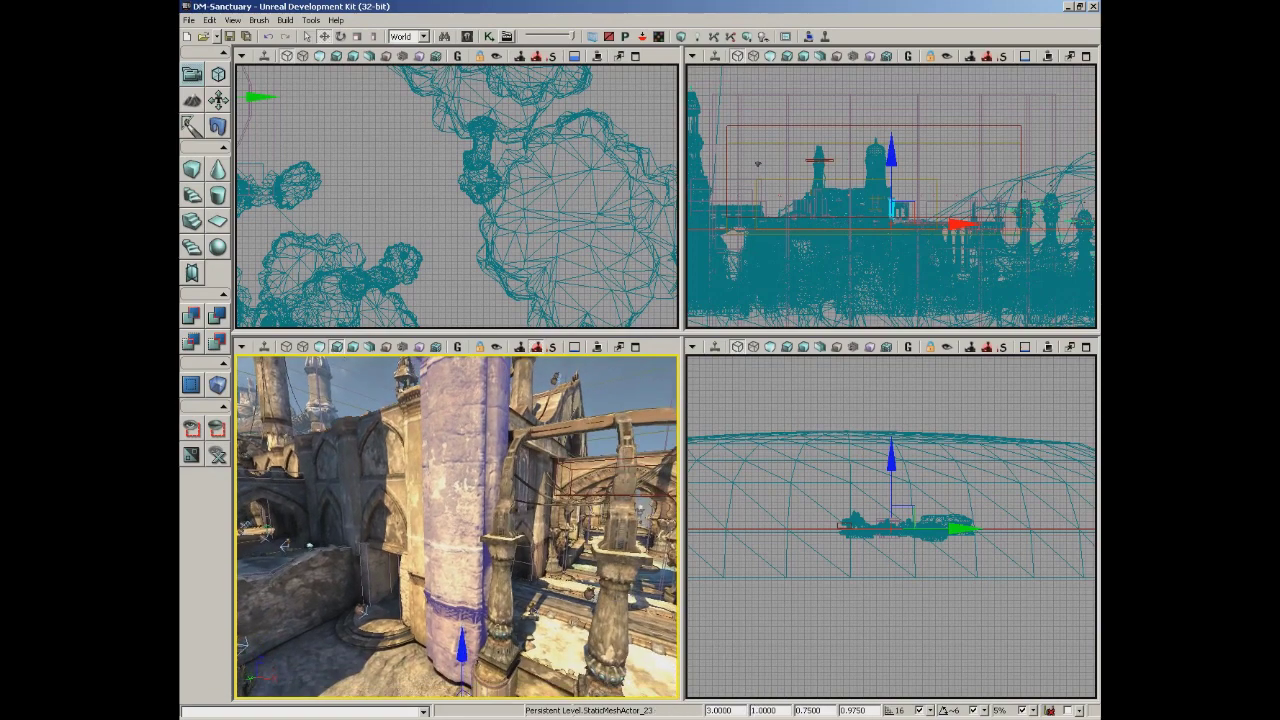
{"action": "double_click", "coordinate": [738, 707]}
{"action": "key", "text": "BackSpace"}
{"action": "type", "text": "1"}
{"action": "key", "text": "Return"}
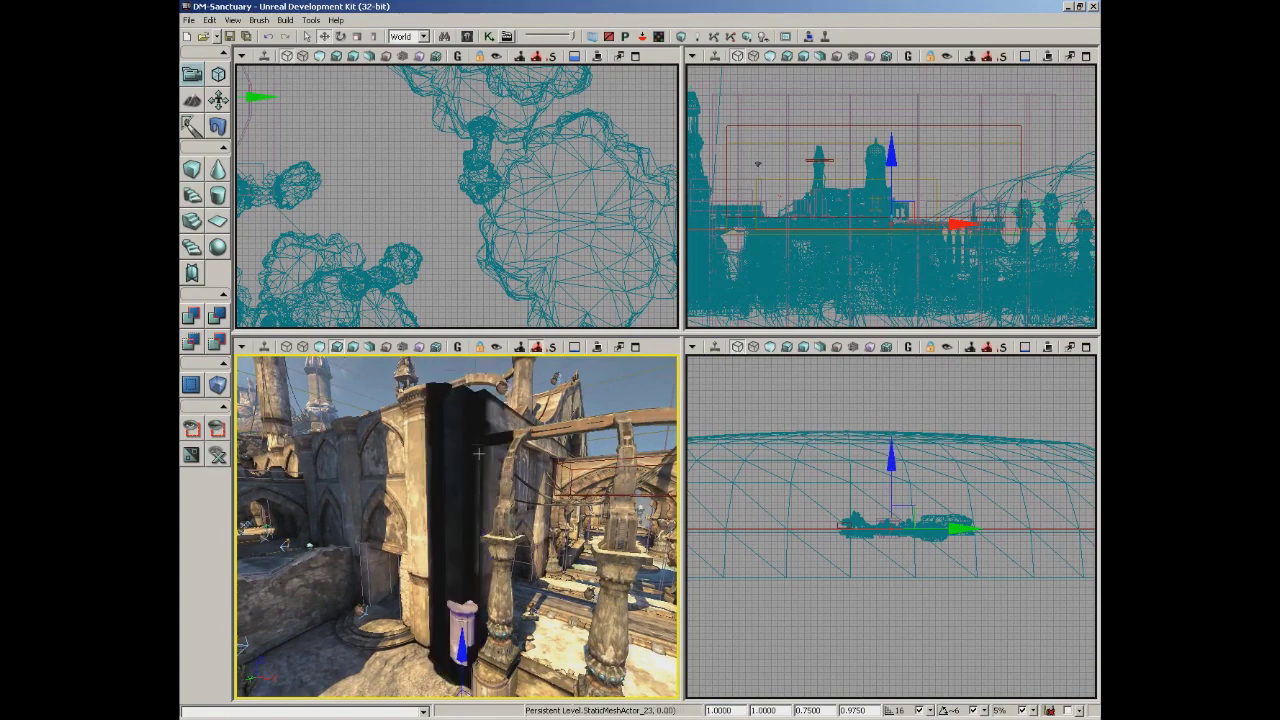
Set the tall column's overall draw scale back to 3.
{"action": "key", "text": "Up"}
{"action": "key", "text": "Down"}
{"action": "key", "text": "Down"}
{"action": "key", "text": "Down"}
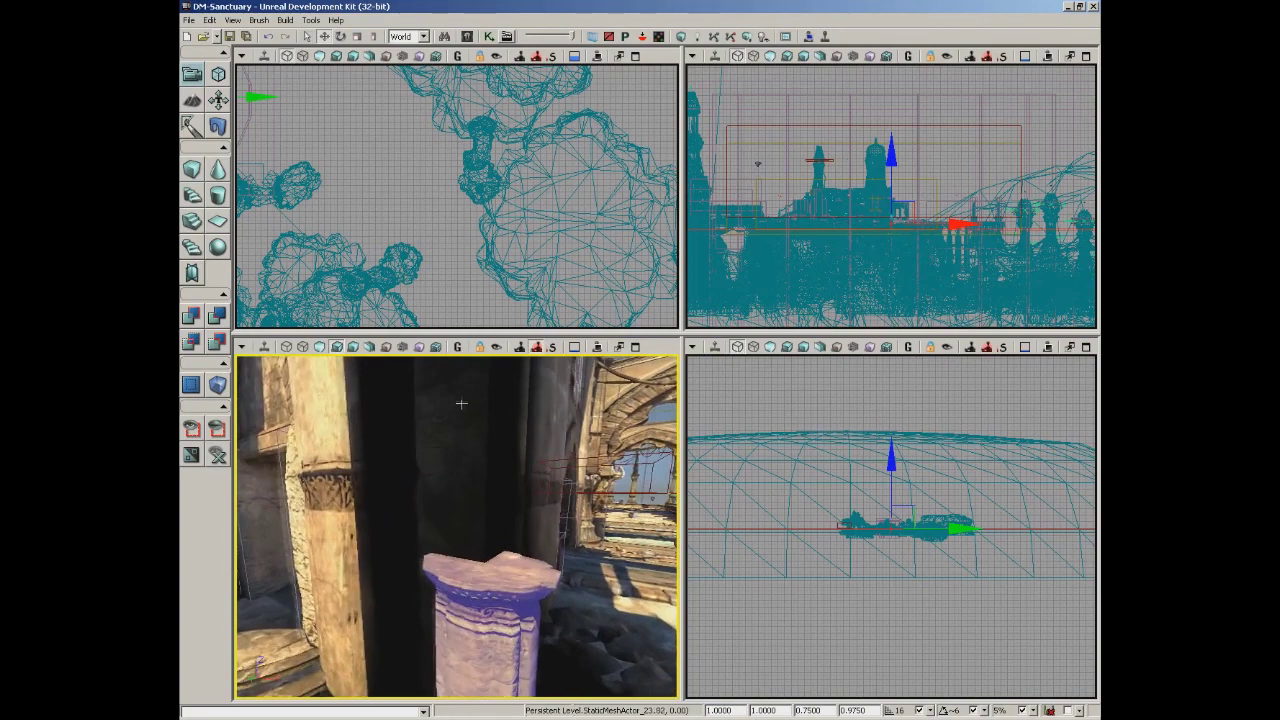
{"action": "key", "text": "Up"}
{"action": "double_click", "coordinate": [718, 709]}
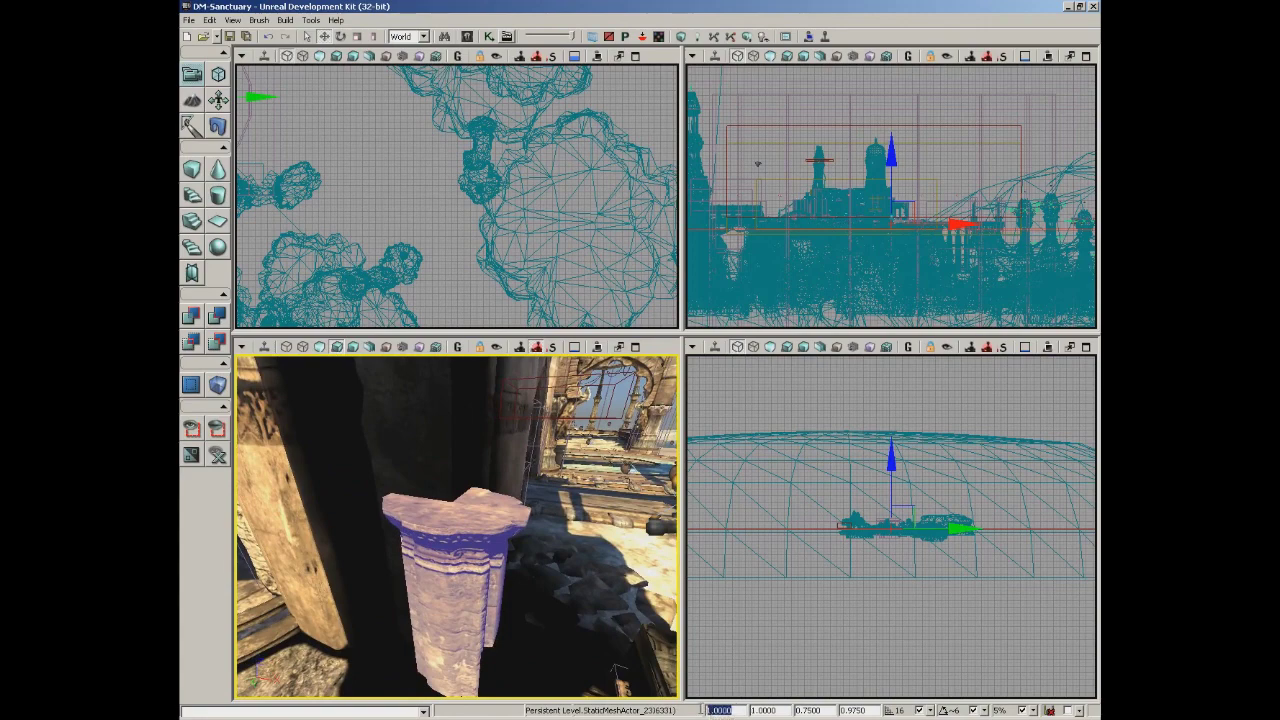
{"action": "type", "text": "3"}
{"action": "key", "text": "Return"}
Stretch the tall column vertically by setting its Z-axis draw scale to 2.
{"action": "key", "text": "Up"}
{"action": "key", "text": "Down"}
{"action": "key", "text": "Down"}
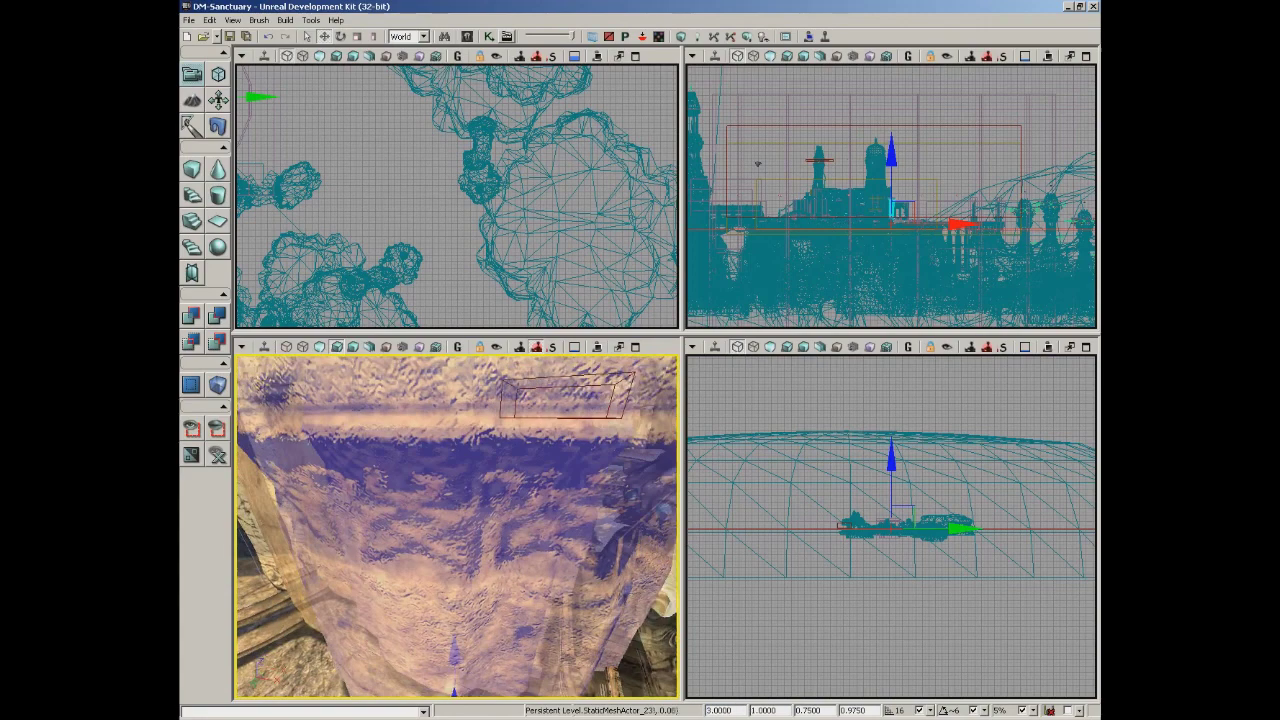
{"action": "right_click_drag", "start_coordinate": [512, 645], "coordinate": [688, 690]}
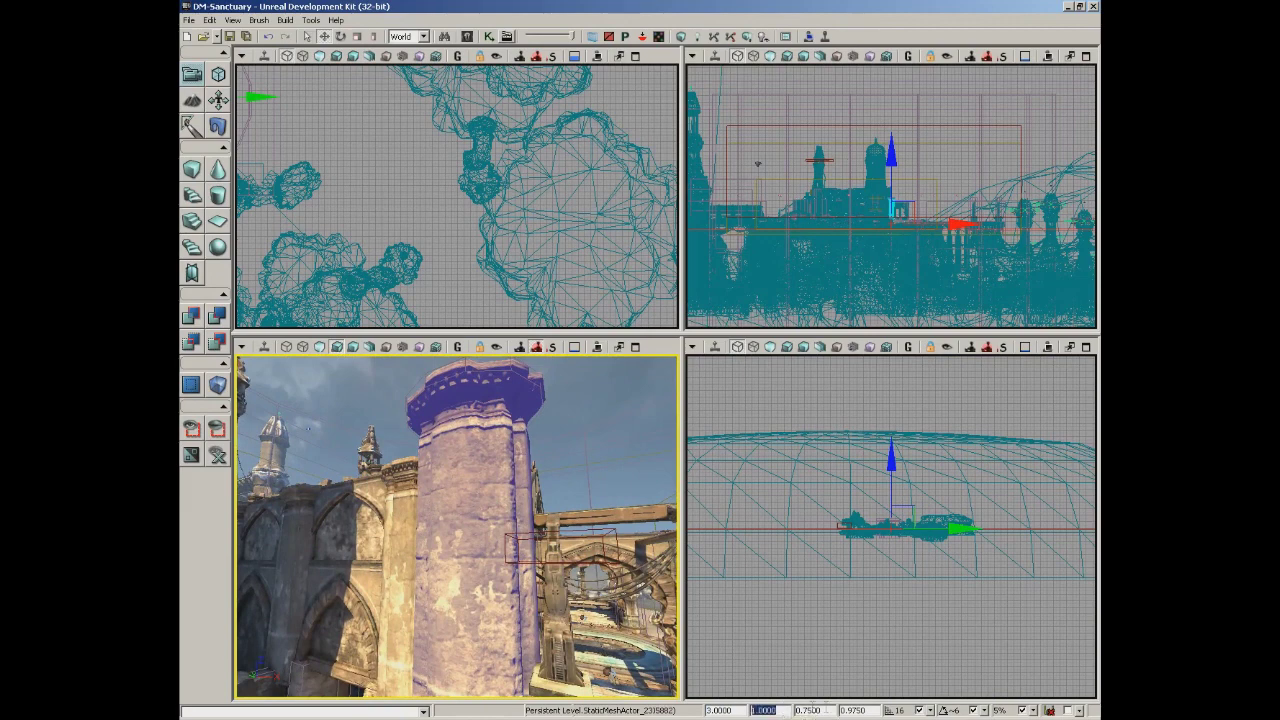
{"action": "double_click", "coordinate": [853, 710]}
{"action": "left_click", "coordinate": [815, 709]}
{"action": "left_click", "coordinate": [852, 709]}
{"action": "type", "text": "2"}
{"action": "key", "text": "Return"}
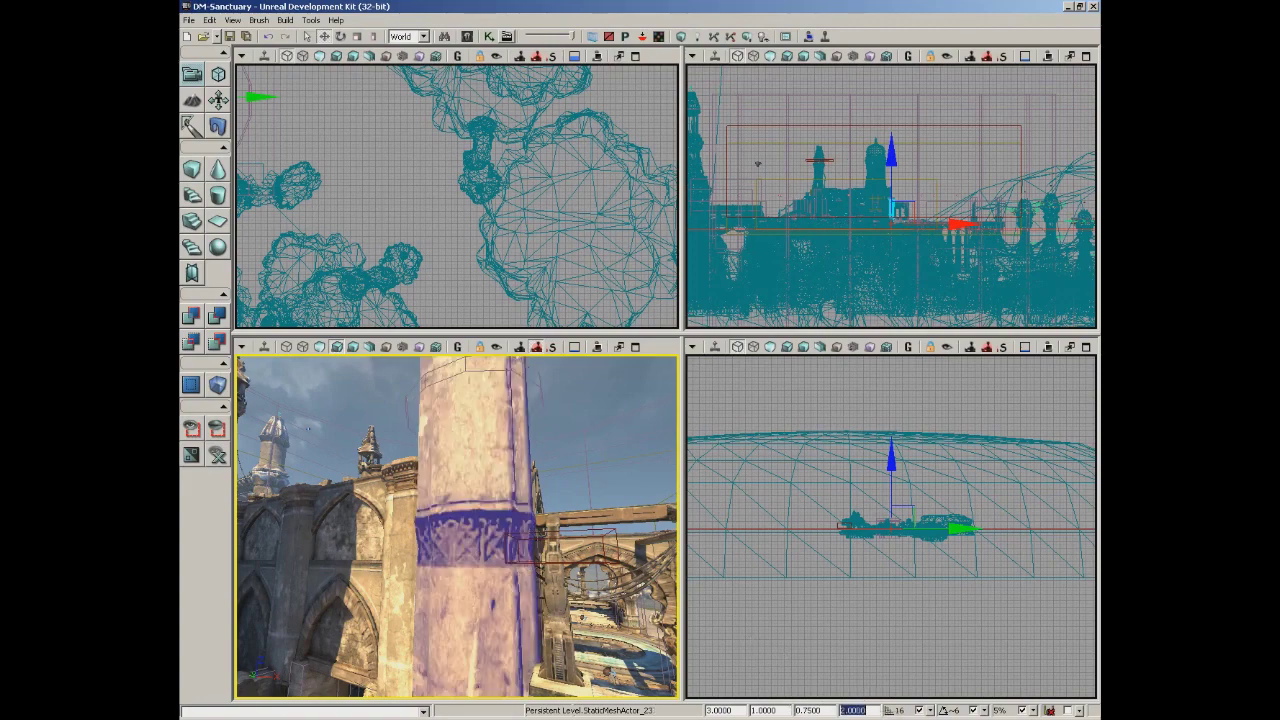
Isolate the stretched column in the level with Show Selected Actors Only.
{"action": "right_click_drag", "start_coordinate": [459, 465], "coordinate": [436, 352]}
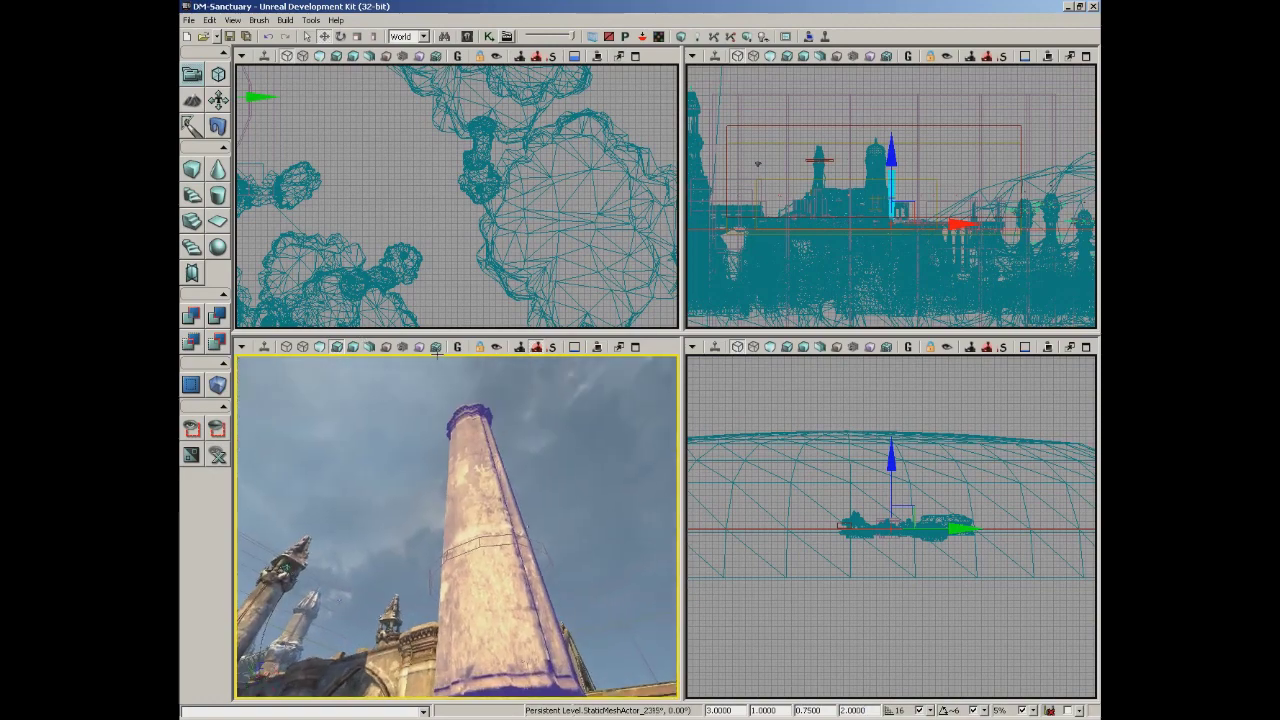
{"action": "right_click_drag", "start_coordinate": [436, 354], "coordinate": [459, 474]}
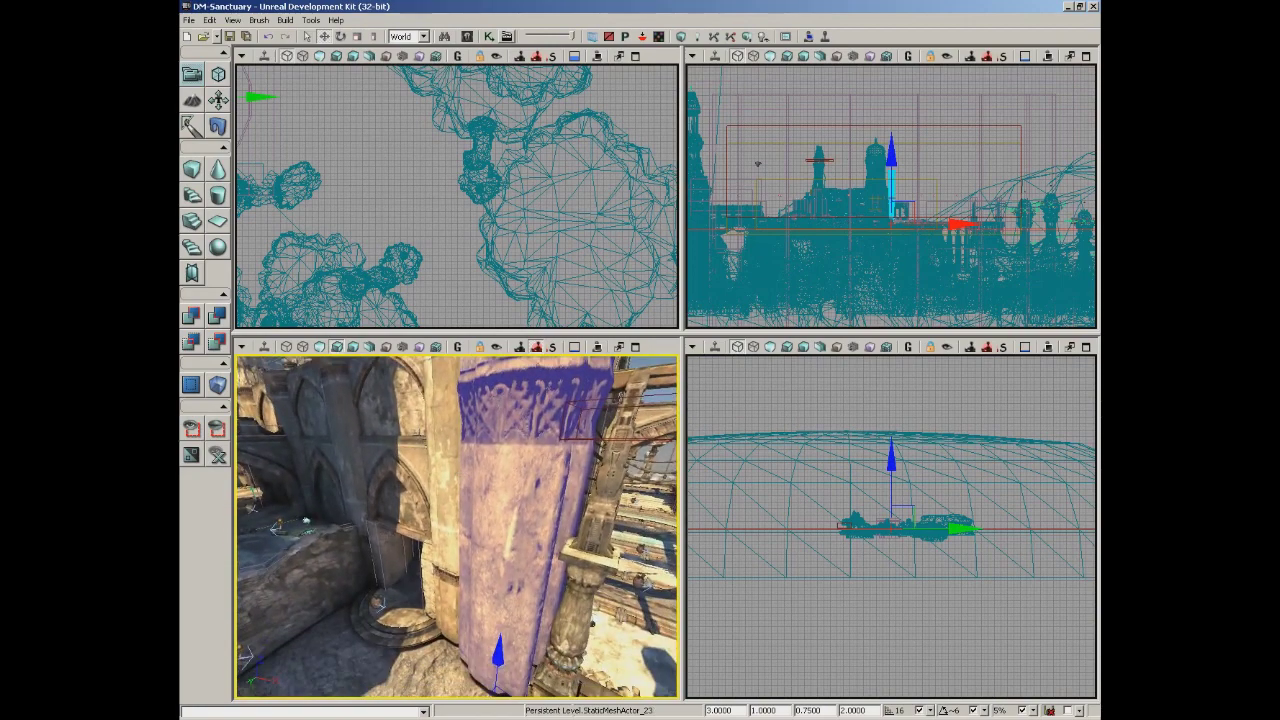
{"action": "right_click_drag", "start_coordinate": [417, 458], "coordinate": [413, 474]}
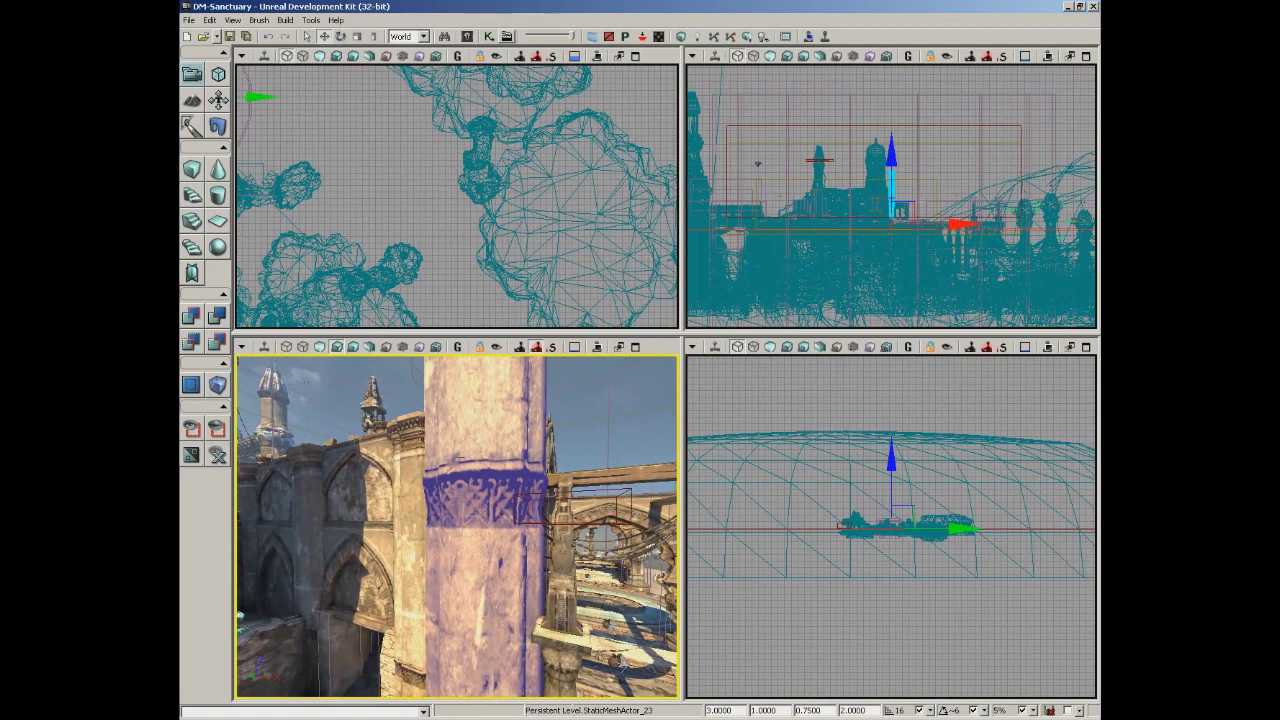
{"action": "right_click_drag", "start_coordinate": [403, 515], "coordinate": [474, 511]}
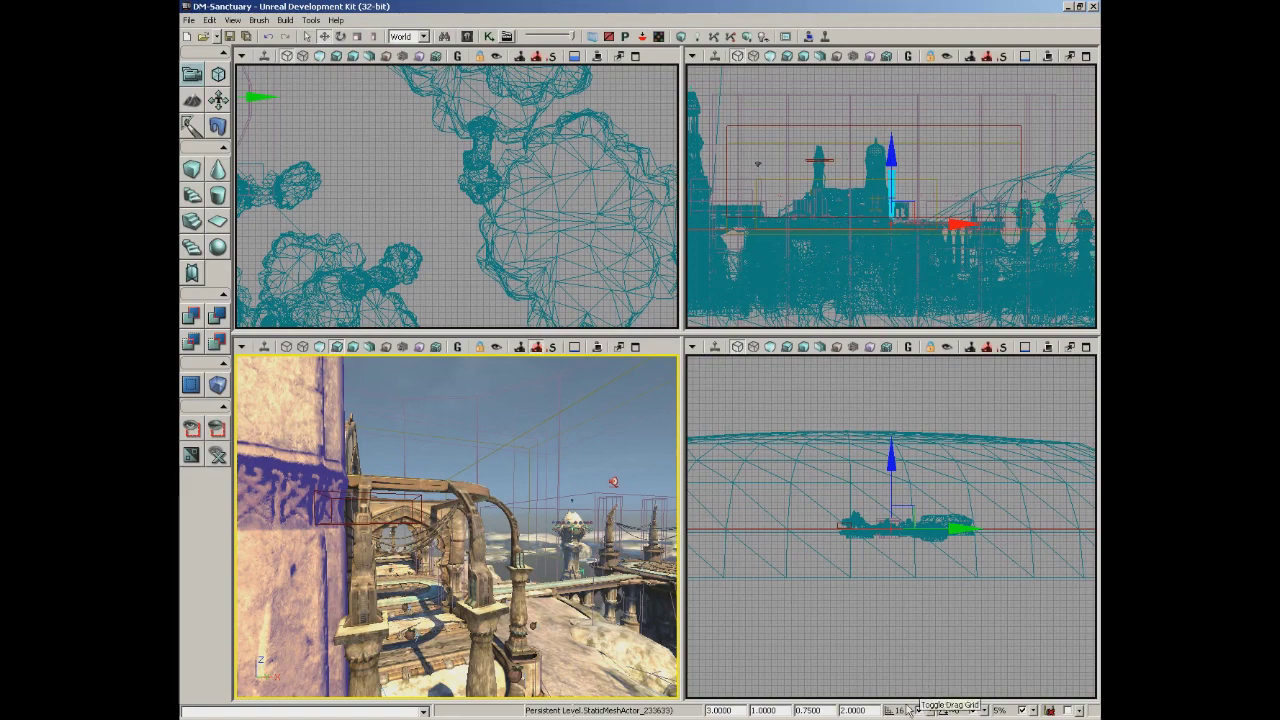
{"action": "scroll", "coordinate": [509, 229], "scroll_direction": "down", "scroll_amount": 2}
{"action": "left_click_drag", "start_coordinate": [509, 229], "coordinate": [449, 209]}
{"action": "scroll", "coordinate": [444, 213], "scroll_direction": "up", "scroll_amount": 3}
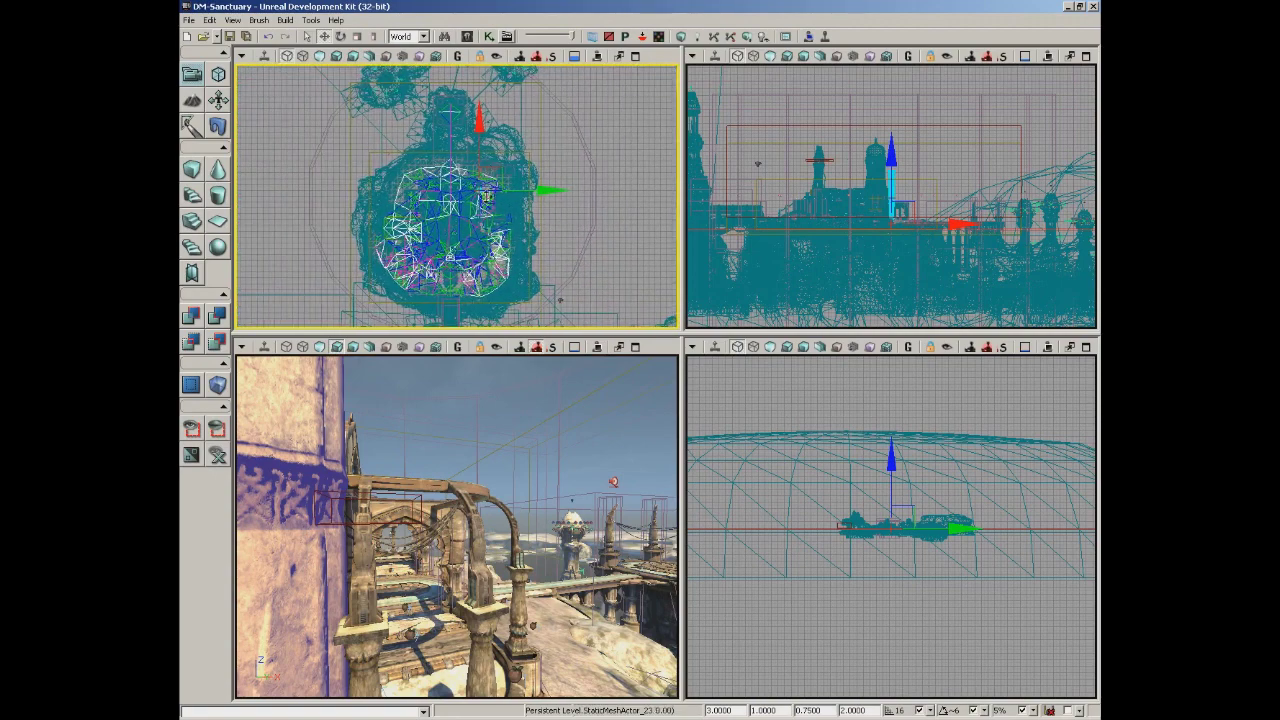
{"action": "scroll", "coordinate": [485, 170], "scroll_direction": "up", "scroll_amount": 5}
{"action": "left_click_drag", "start_coordinate": [422, 170], "coordinate": [440, 204]}
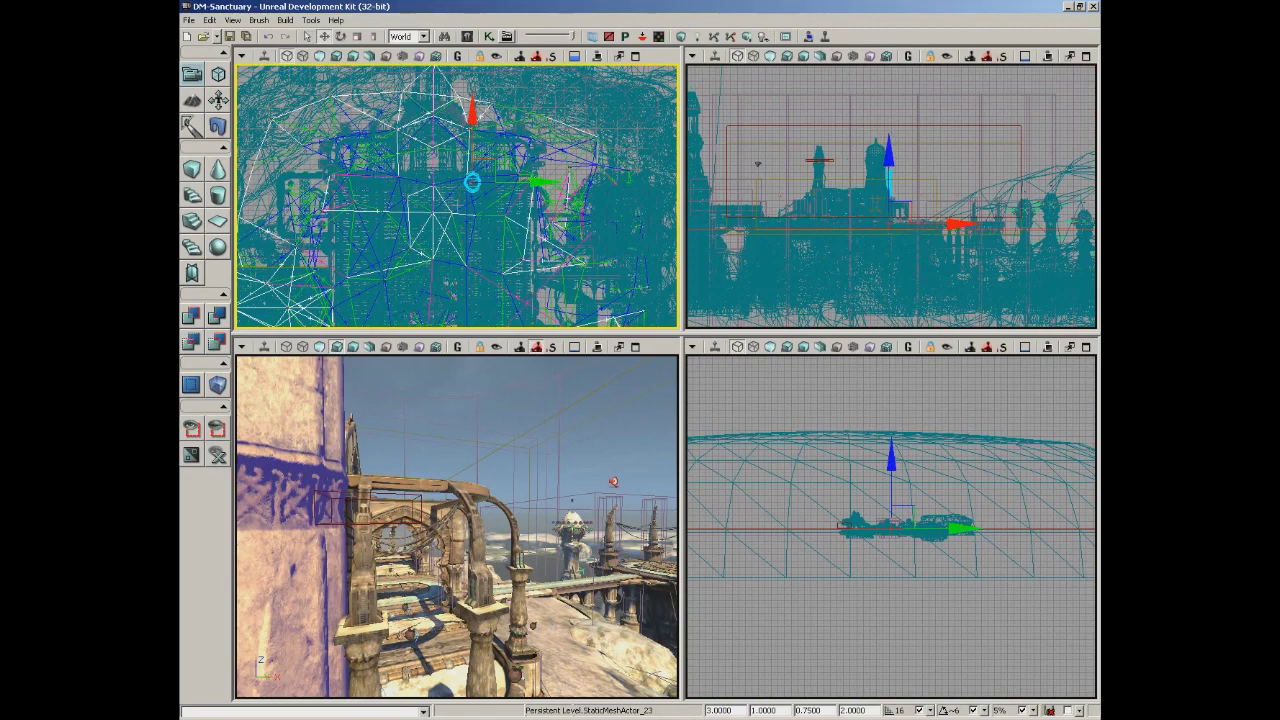
{"action": "scroll", "coordinate": [440, 204], "scroll_direction": "up", "scroll_amount": 3}
{"action": "scroll", "coordinate": [480, 180], "scroll_direction": "up", "scroll_amount": 4}
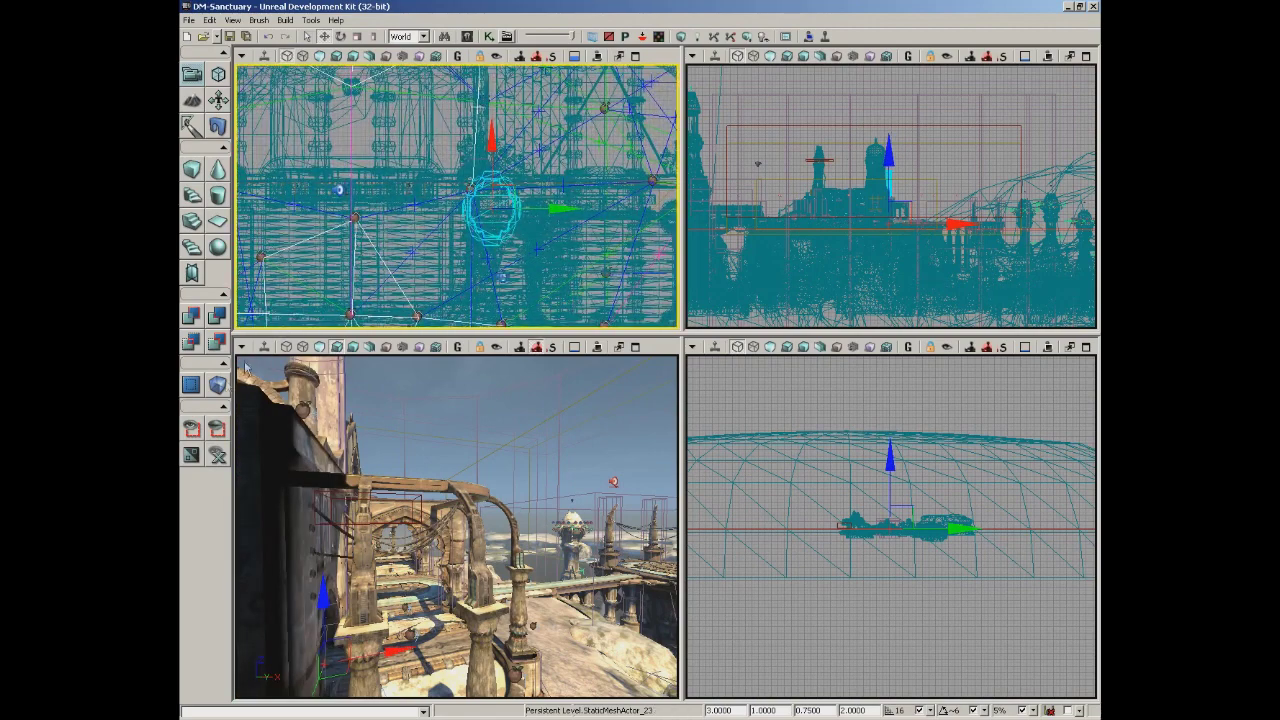
{"action": "left_click", "coordinate": [203, 427]}
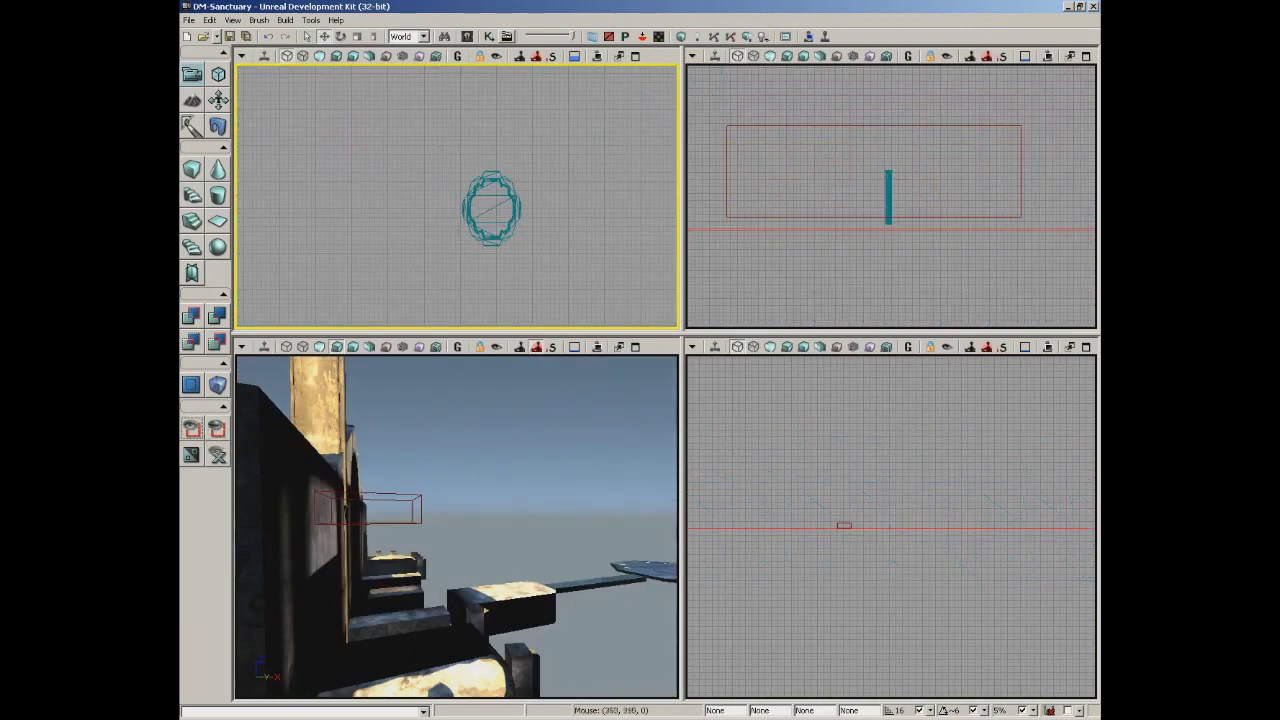
Select the isolated column in the top view and move it a short distance in the positive Y direction.
{"action": "left_click", "coordinate": [491, 208]}
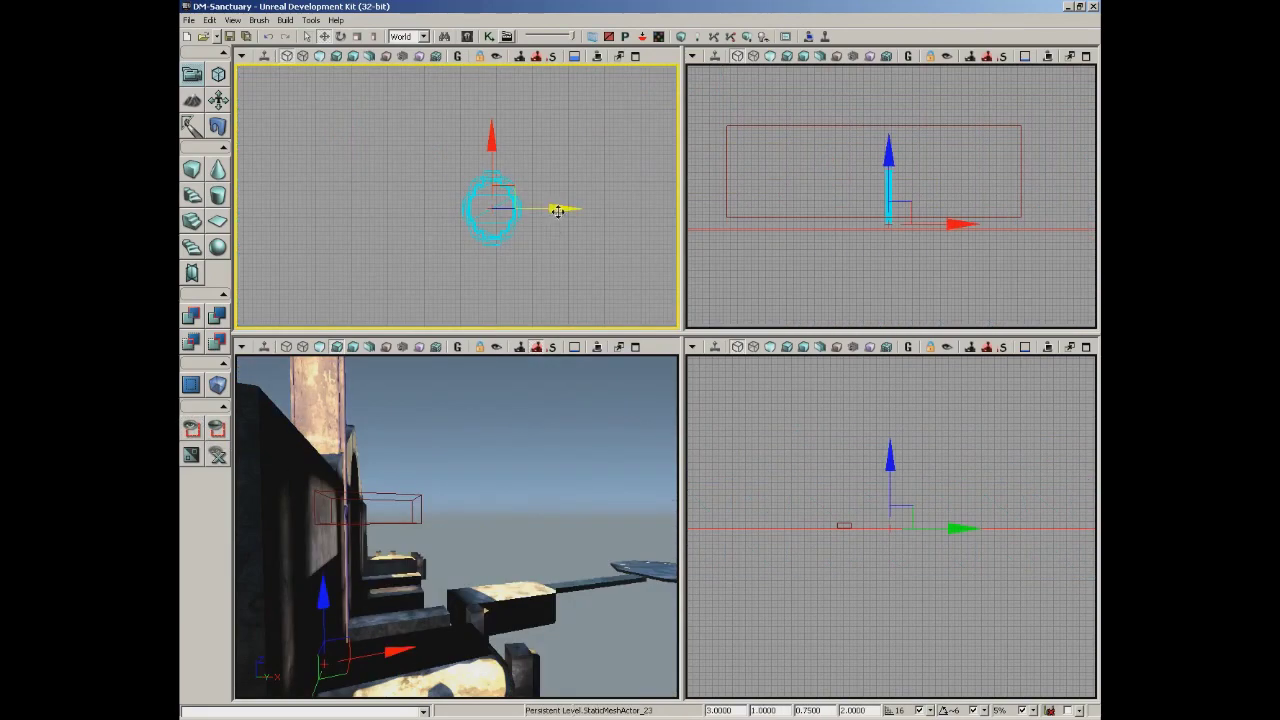
{"action": "left_click_drag", "start_coordinate": [562, 212], "coordinate": [585, 218]}
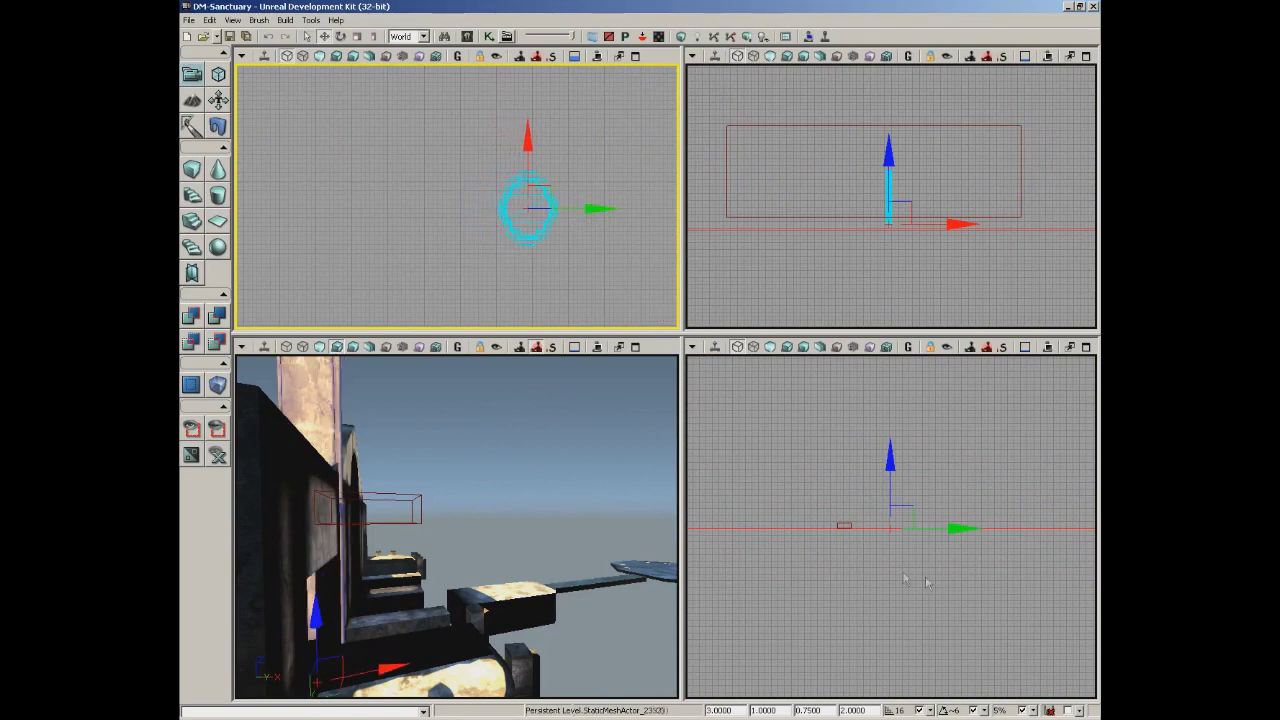
Set the drag grid snap to 128 and move the column back and forth along its Y axis in the top view.
{"action": "left_click", "coordinate": [929, 710]}
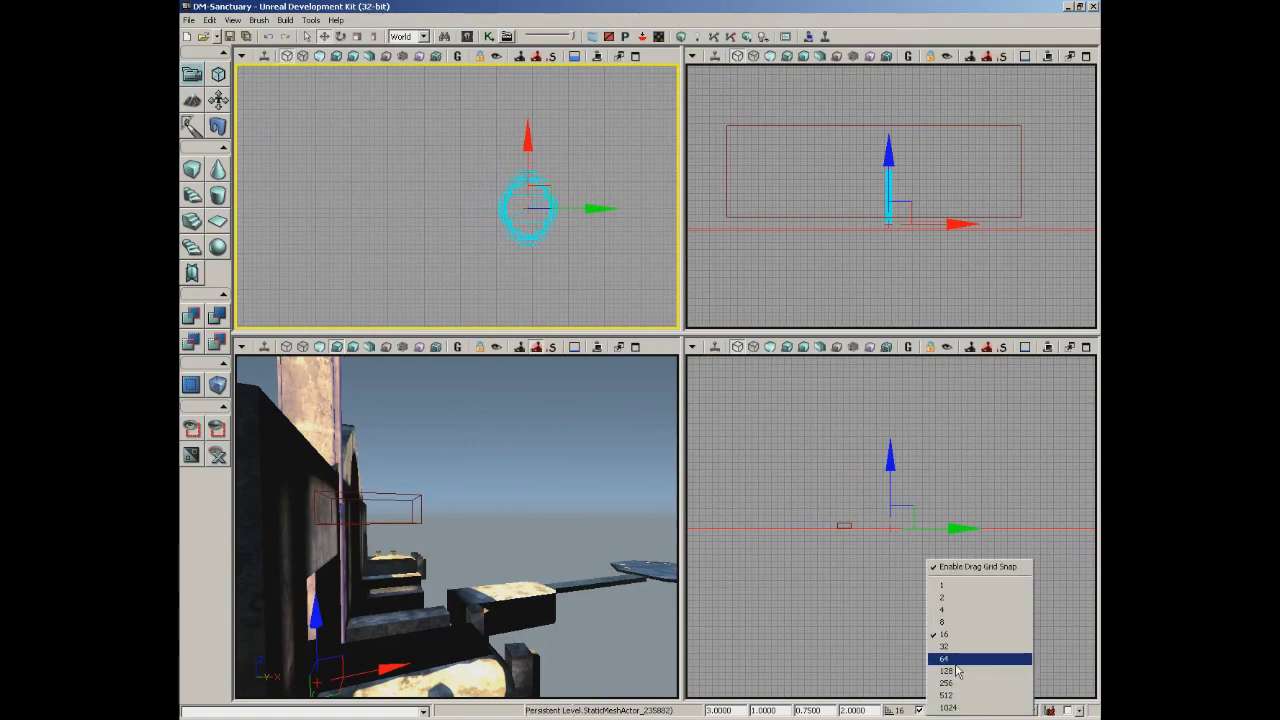
{"action": "left_click", "coordinate": [956, 672]}
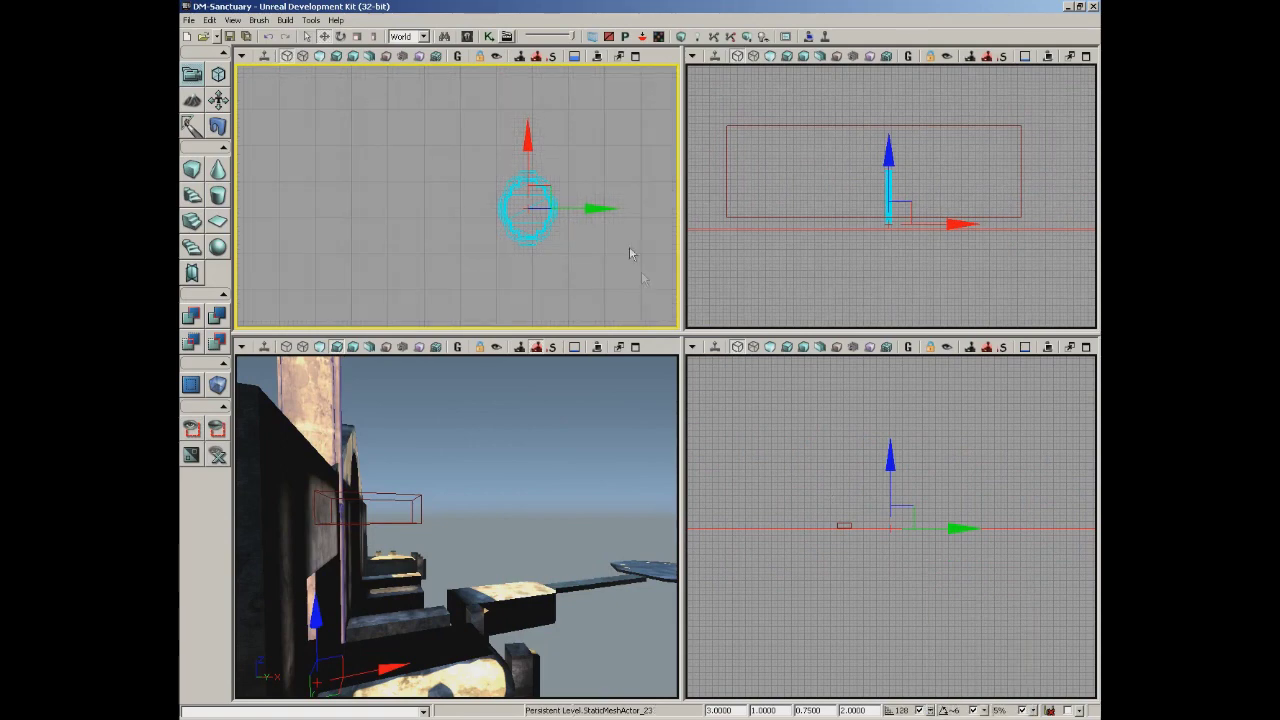
{"action": "left_click_drag", "start_coordinate": [598, 208], "coordinate": [447, 211]}
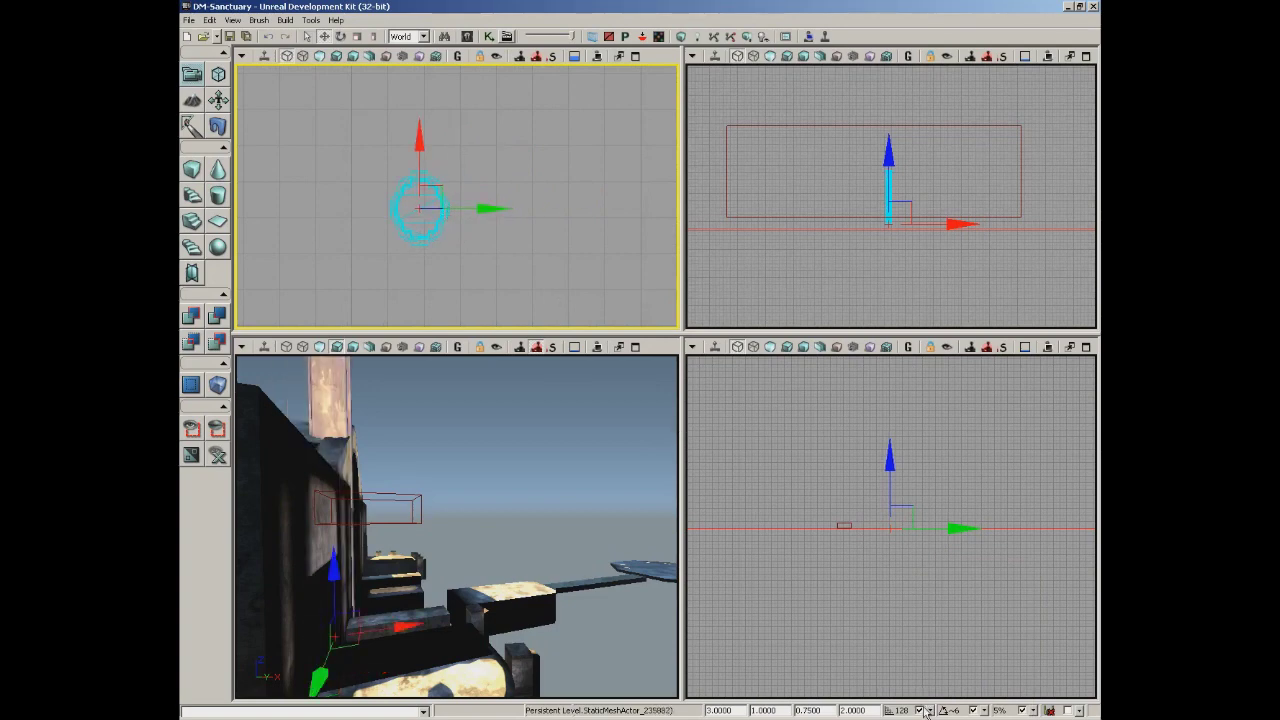
{"action": "left_click_drag", "start_coordinate": [486, 209], "coordinate": [509, 209]}
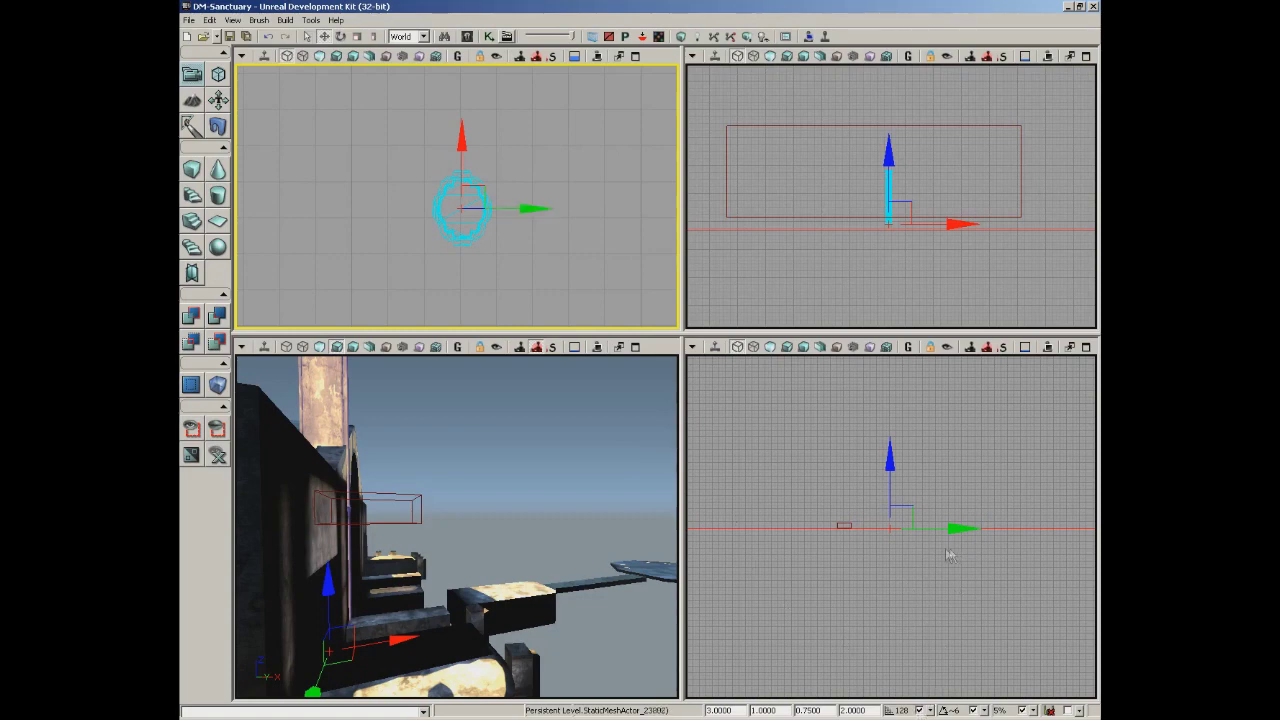
Examine the available rotation grid snap angles and scale grid snap percentages.
{"action": "left_click", "coordinate": [983, 710]}
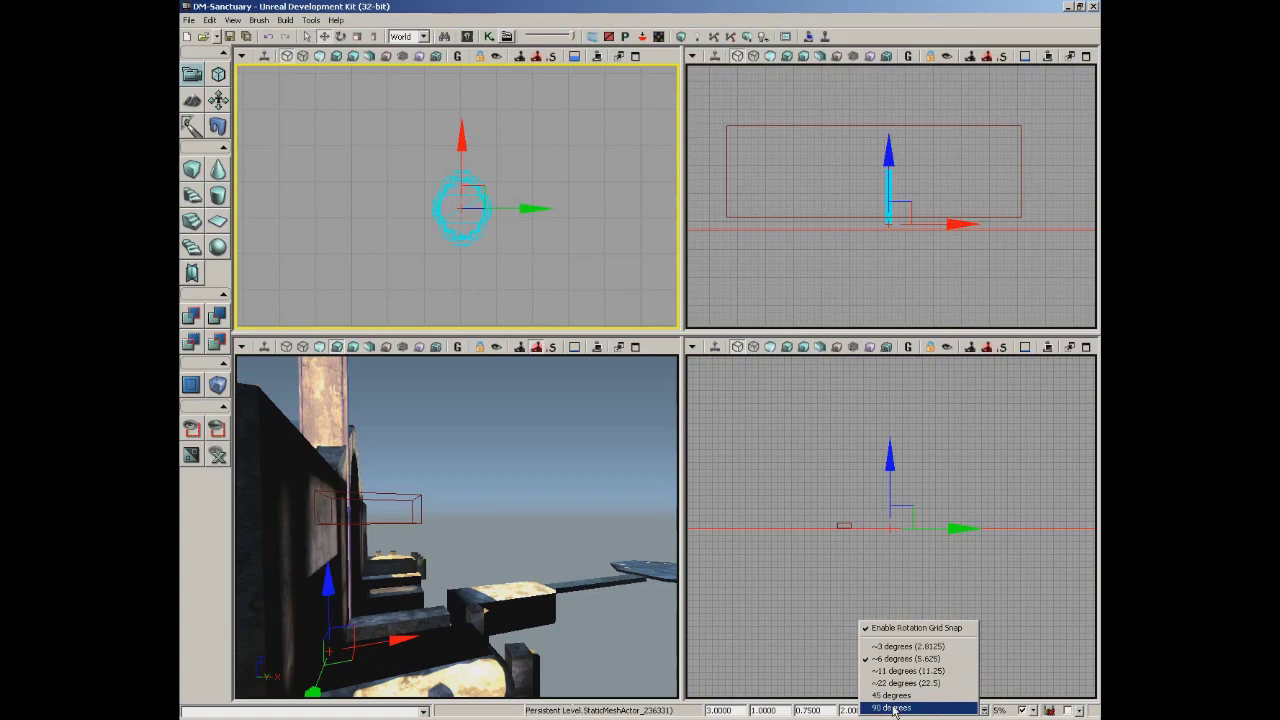
{"action": "left_click", "coordinate": [1005, 710]}
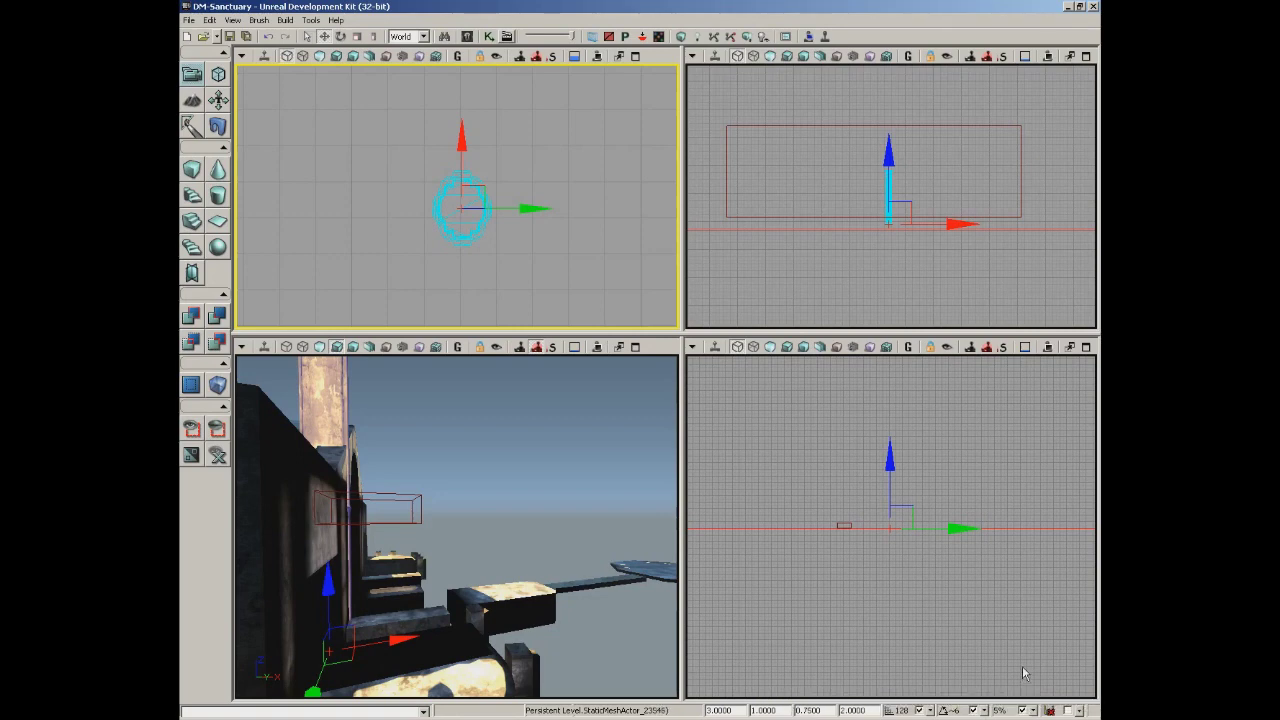
{"action": "left_click", "coordinate": [1033, 710]}
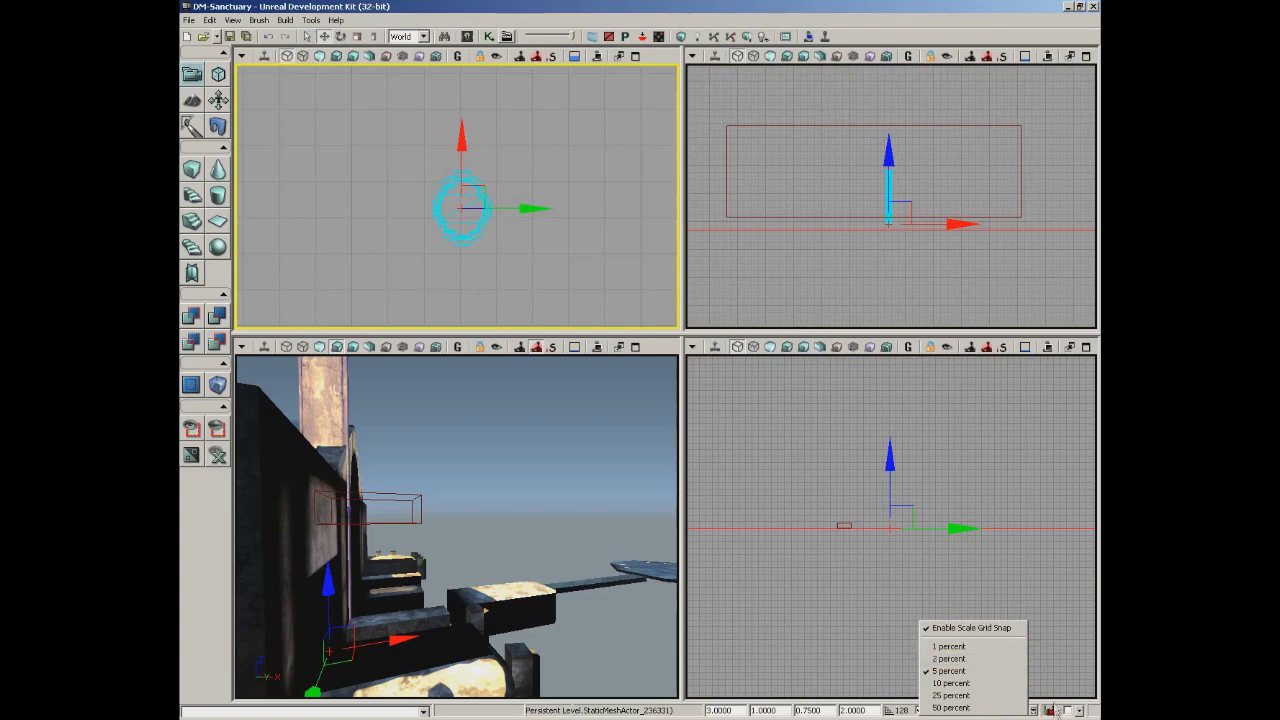
Examine the available autosave intervals.
{"action": "left_click", "coordinate": [1065, 711]}
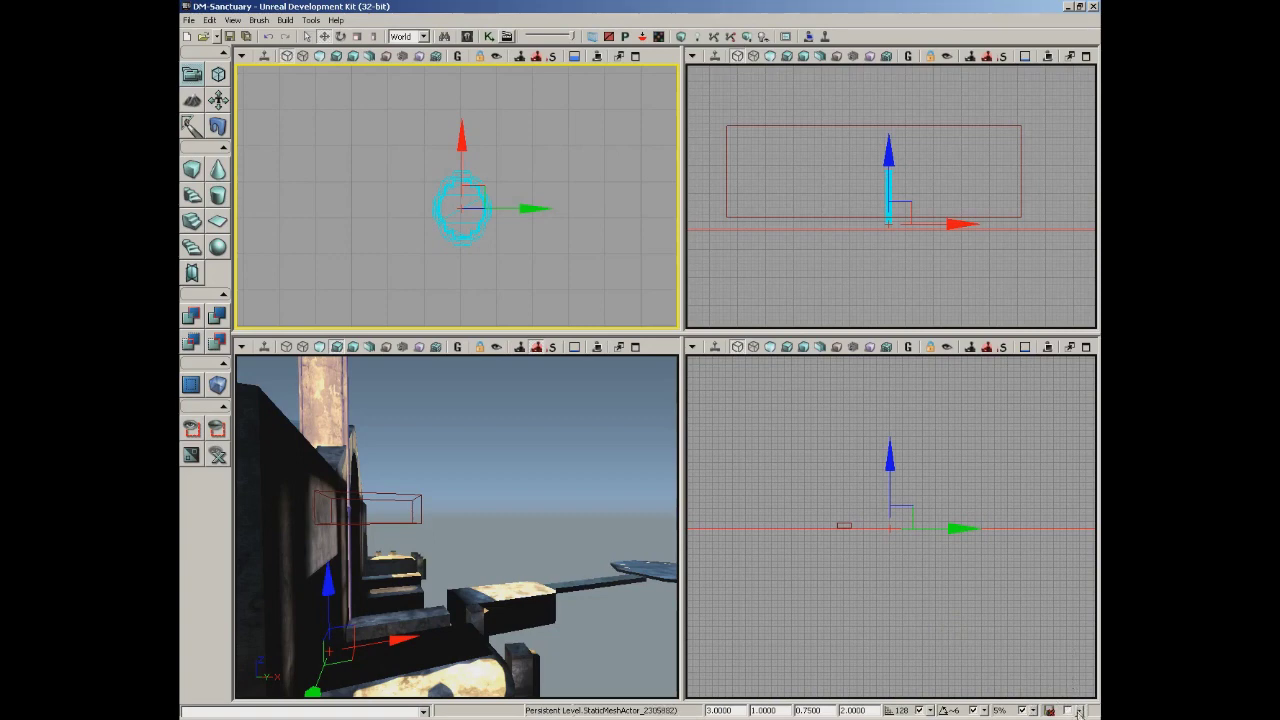
{"action": "left_click", "coordinate": [1078, 710]}
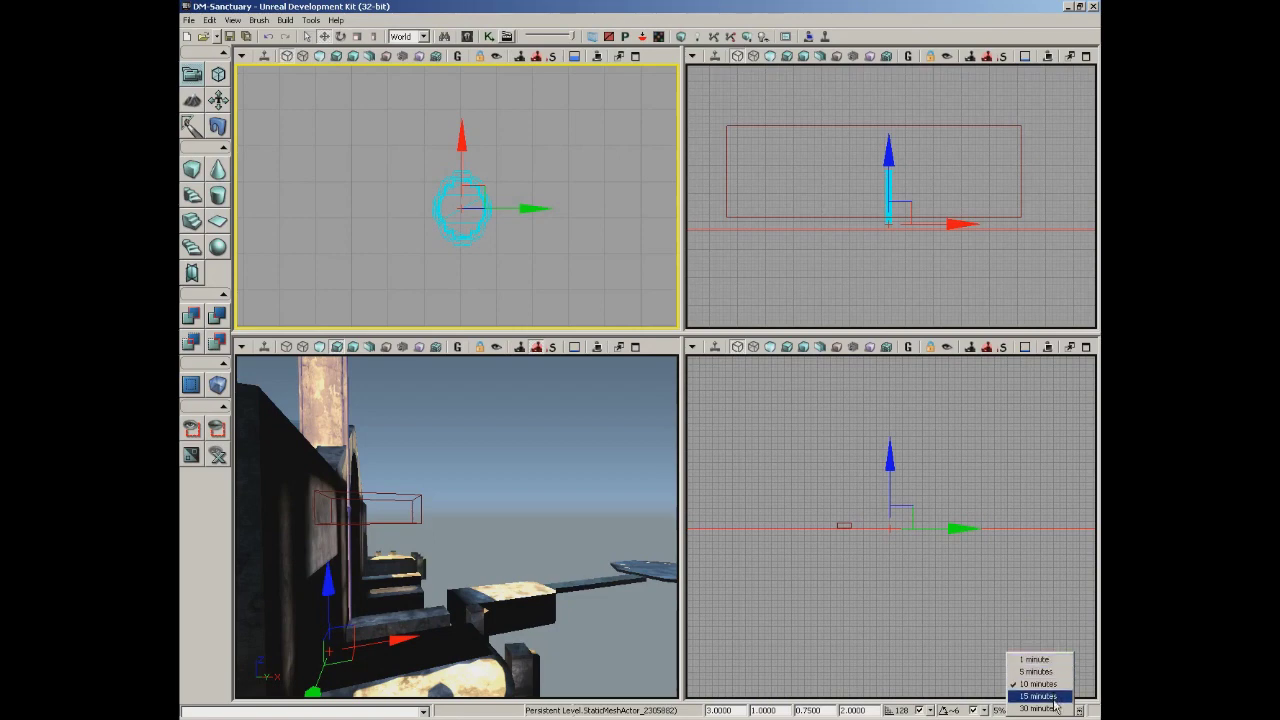
{"action": "left_click_drag", "start_coordinate": [530, 445], "coordinate": [678, 380]}
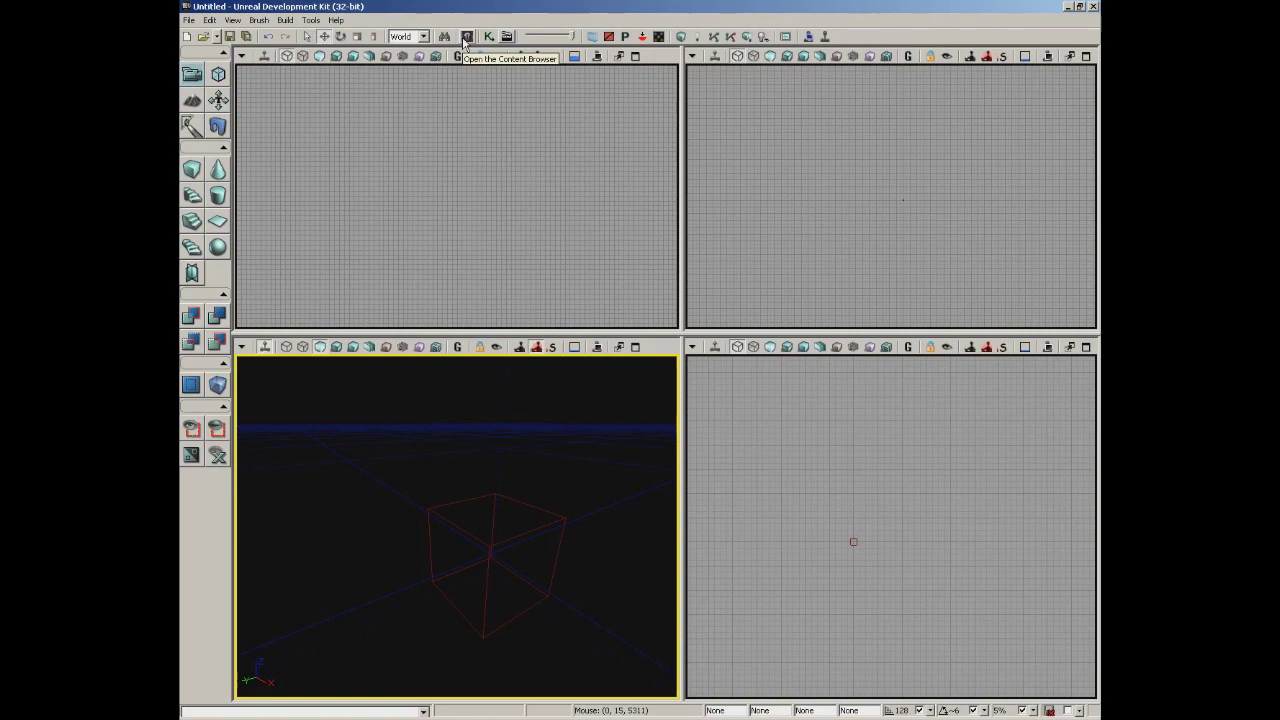
Open the Content Browser and look through the thumbnails of all assets.
{"action": "left_click", "coordinate": [231, 21]}
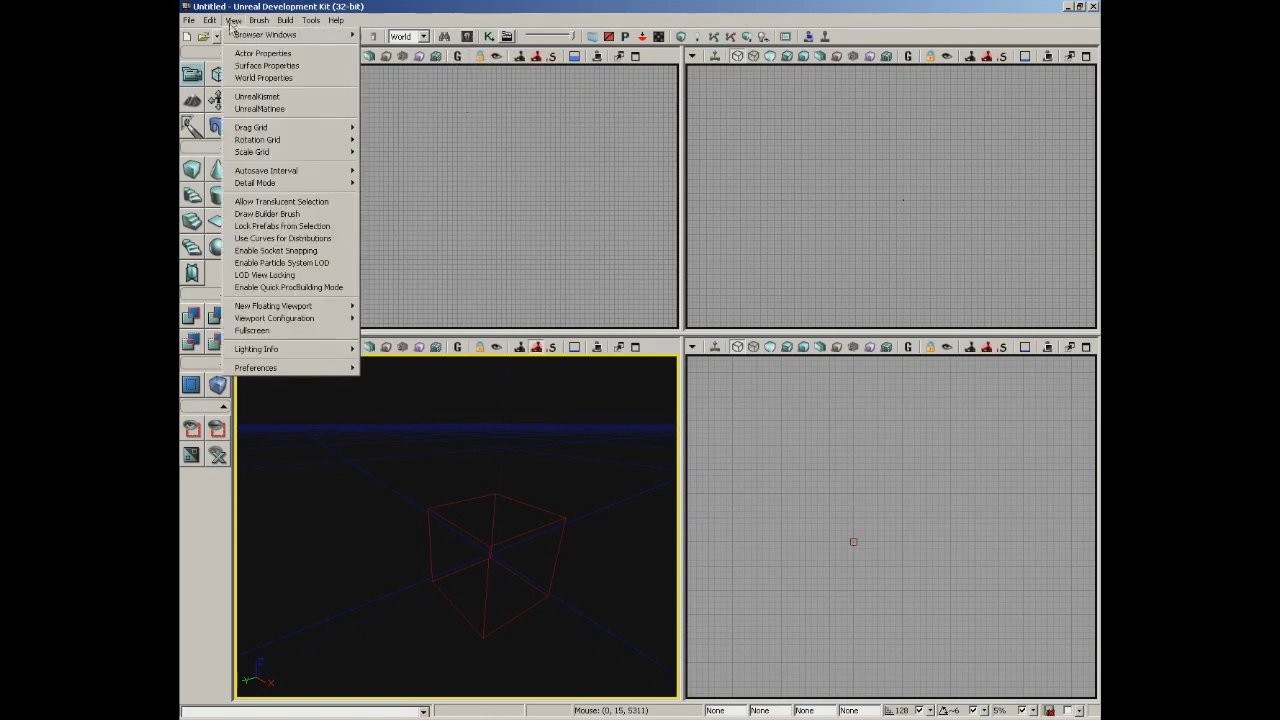
{"action": "mouse_move", "coordinate": [300, 35]}
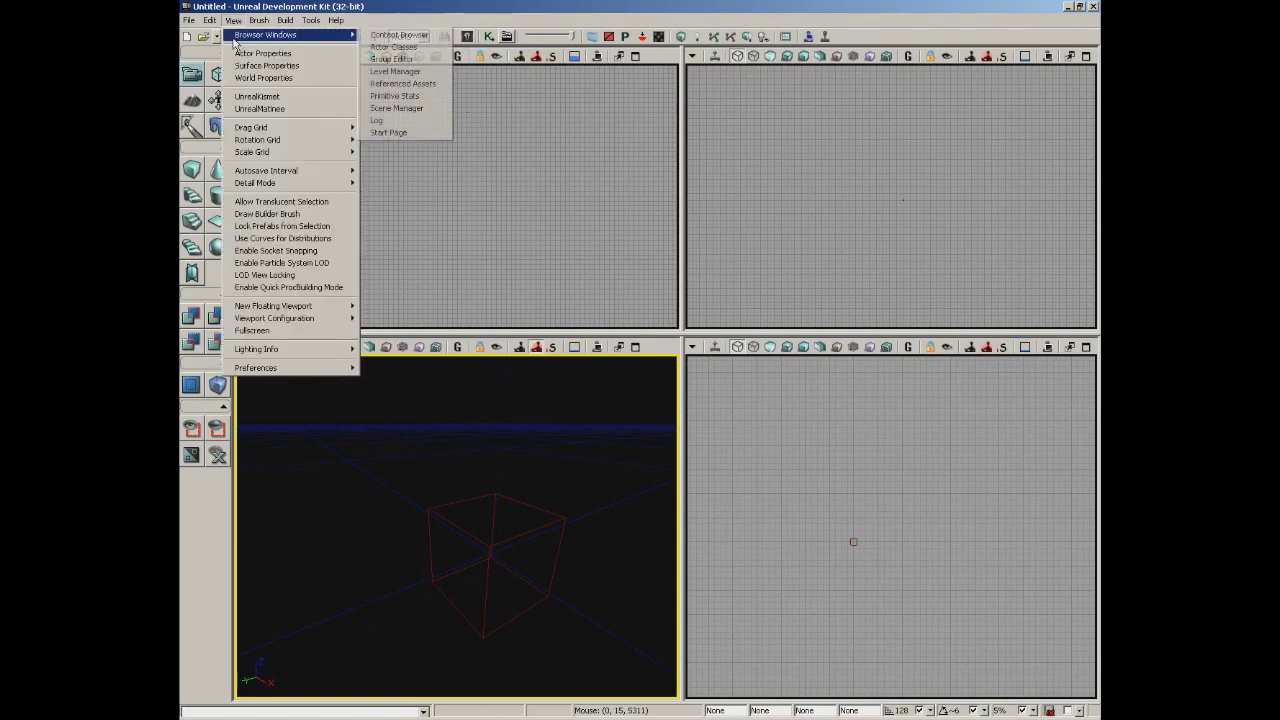
{"action": "left_click", "coordinate": [400, 35]}
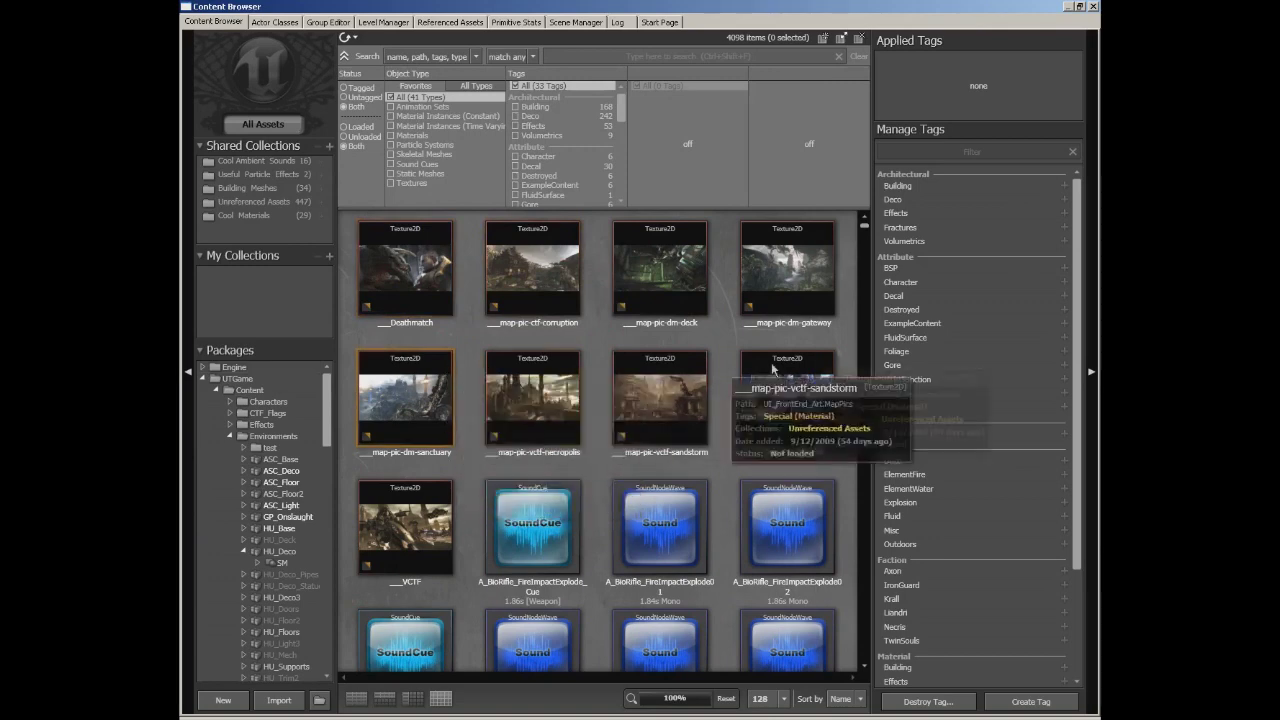
{"action": "scroll", "coordinate": [735, 350], "scroll_direction": "down", "scroll_amount": 3}
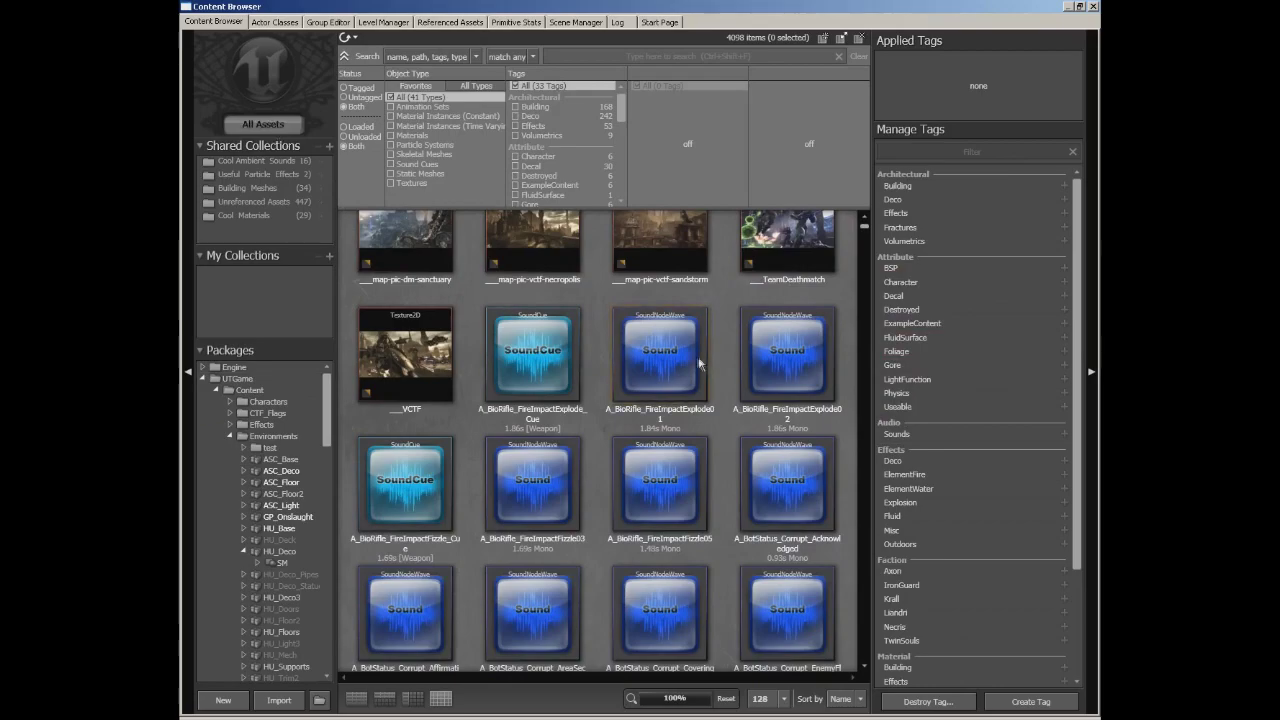
{"action": "scroll", "coordinate": [680, 362], "scroll_direction": "down", "scroll_amount": 10}
{"action": "scroll", "coordinate": [680, 362], "scroll_direction": "down", "scroll_amount": 15}
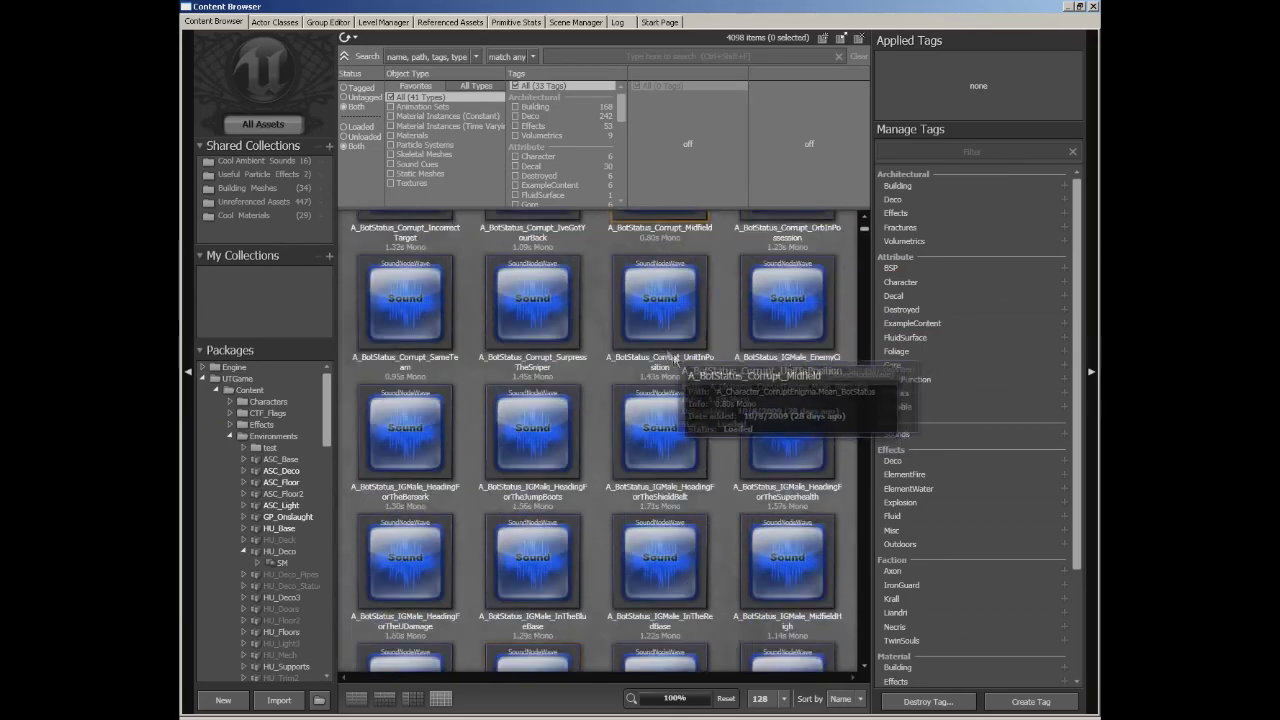
{"action": "scroll", "coordinate": [627, 347], "scroll_direction": "down", "scroll_amount": 15}
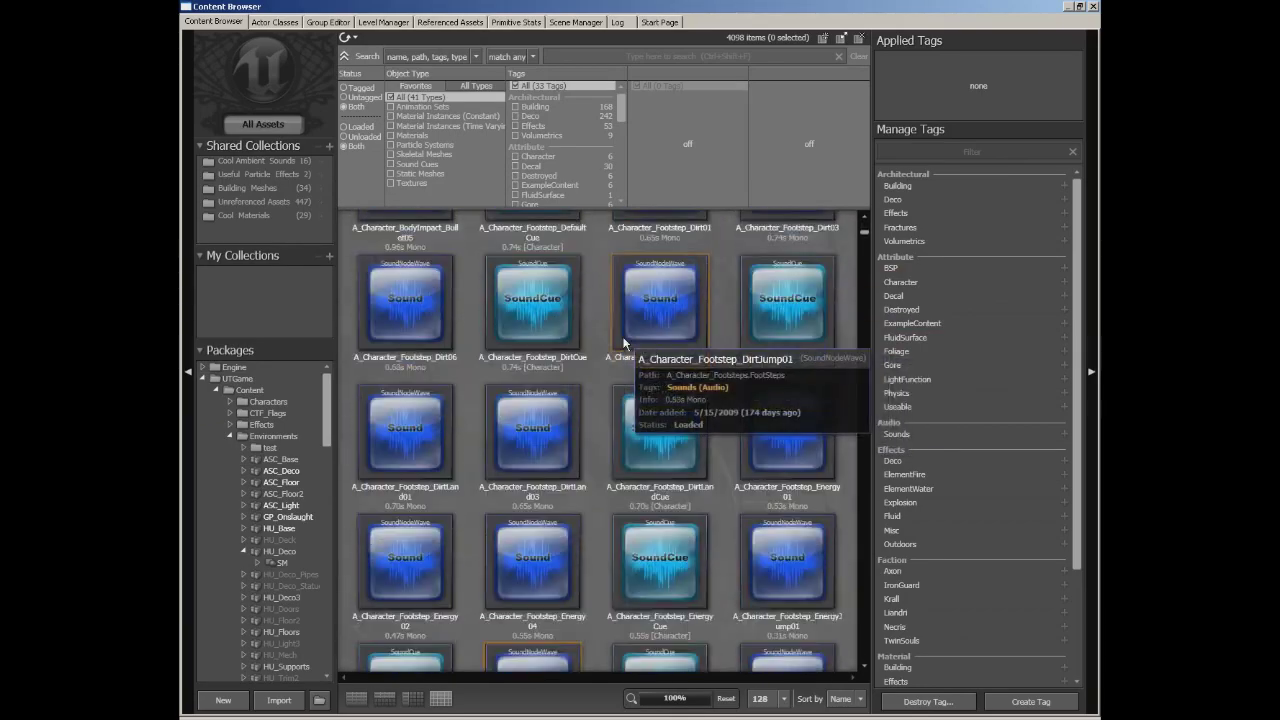
{"action": "scroll", "coordinate": [587, 338], "scroll_direction": "down", "scroll_amount": 10}
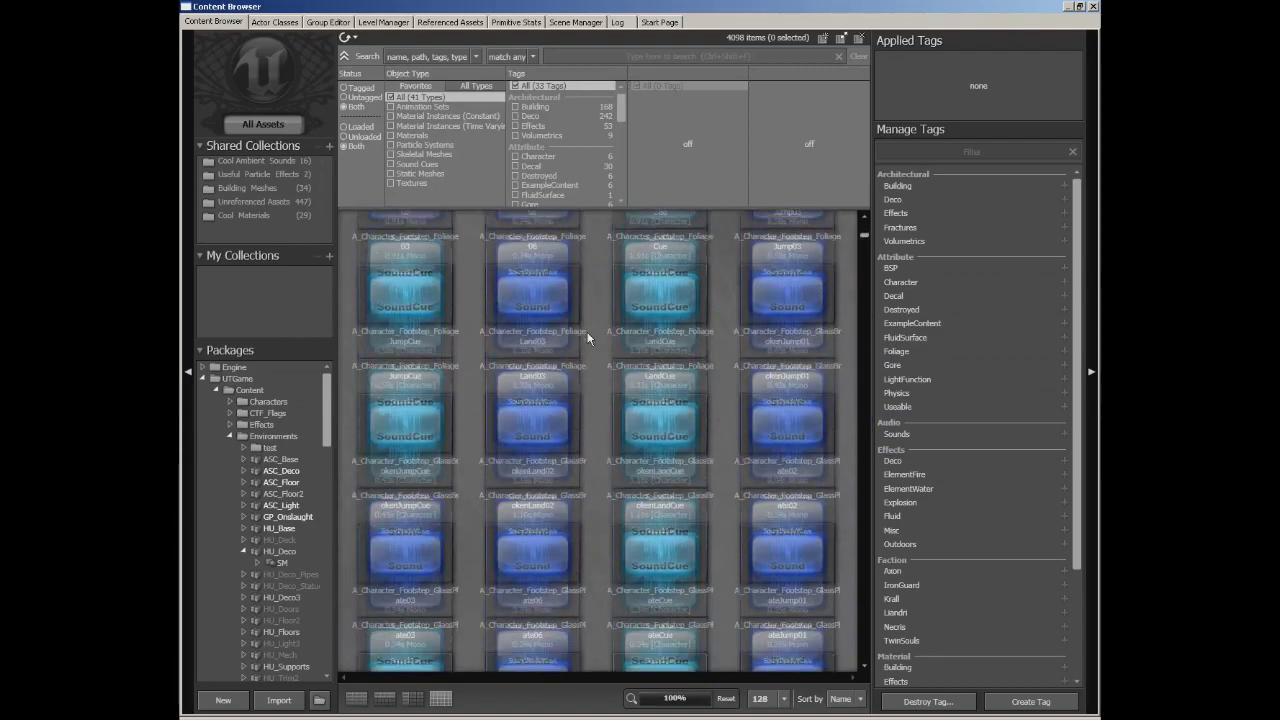
{"action": "scroll", "coordinate": [585, 332], "scroll_direction": "down", "scroll_amount": 2}
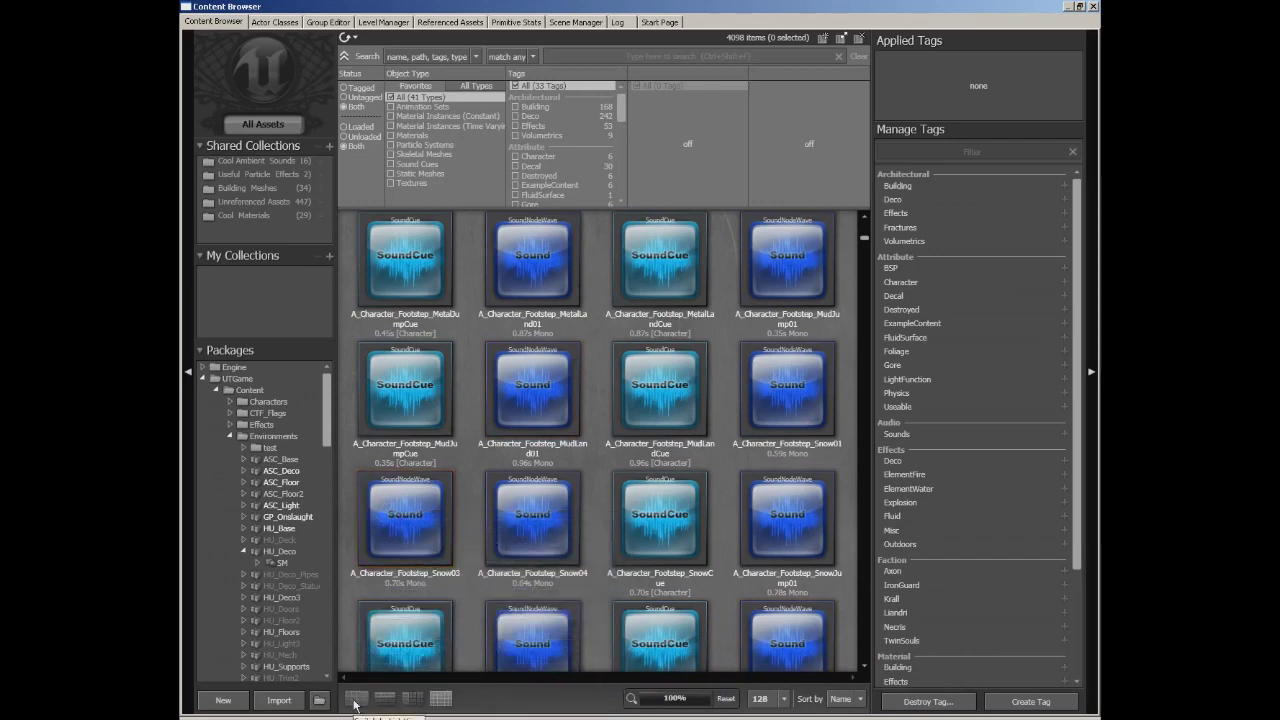
Restore the Content Browser to a floating window, move it over the upper viewports and widen it on both sides.
{"action": "left_click", "coordinate": [1080, 7]}
{"action": "left_click_drag", "start_coordinate": [916, 20], "coordinate": [916, 257]}
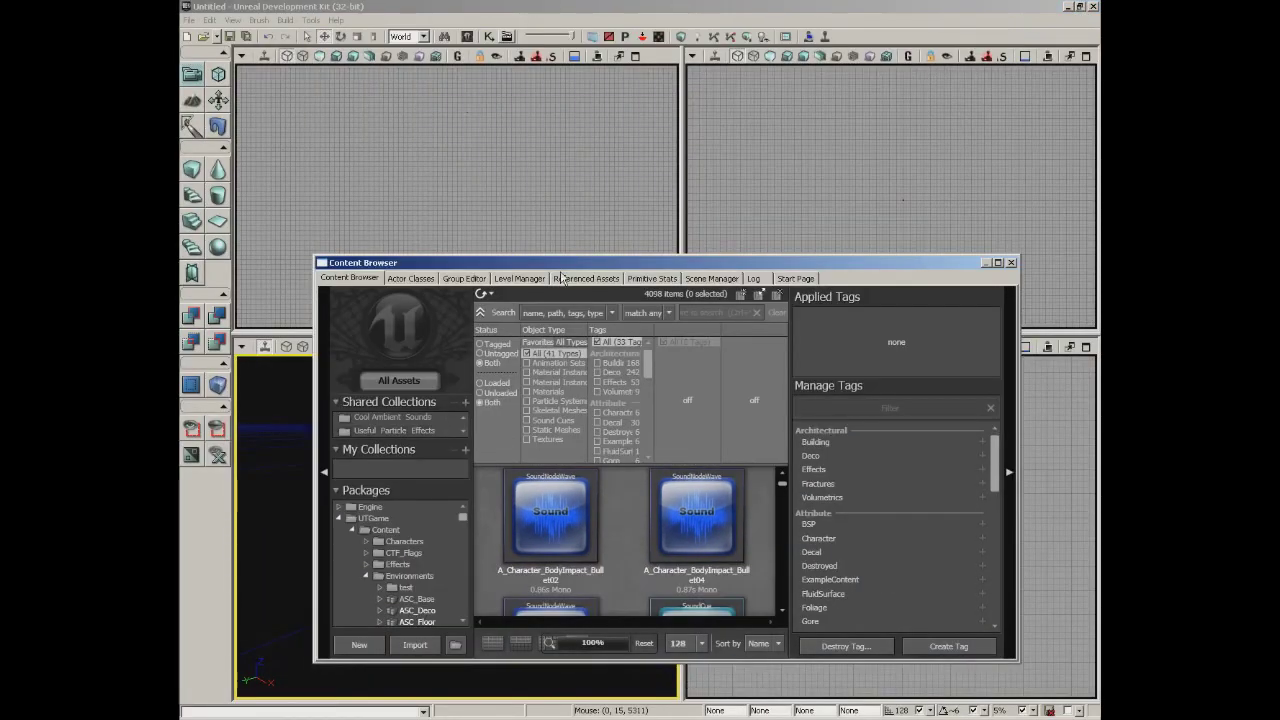
{"action": "left_click_drag", "start_coordinate": [560, 262], "coordinate": [534, 28]}
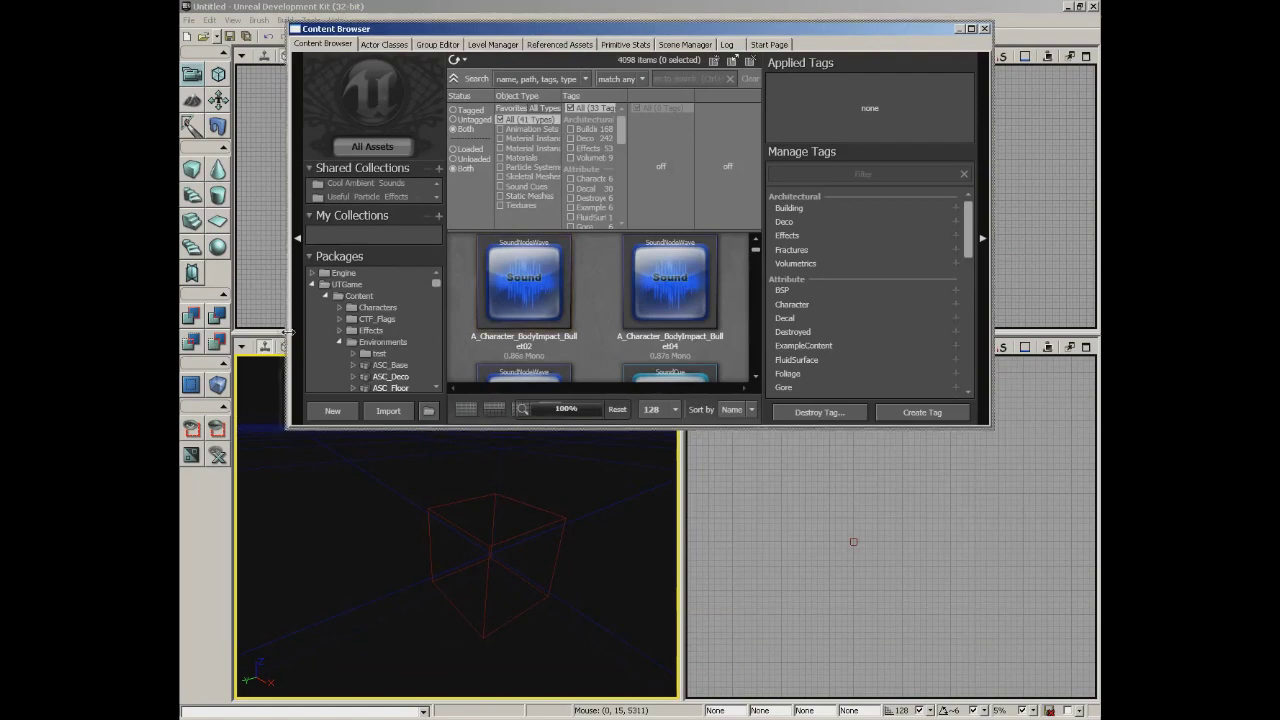
{"action": "left_click_drag", "start_coordinate": [289, 338], "coordinate": [253, 331]}
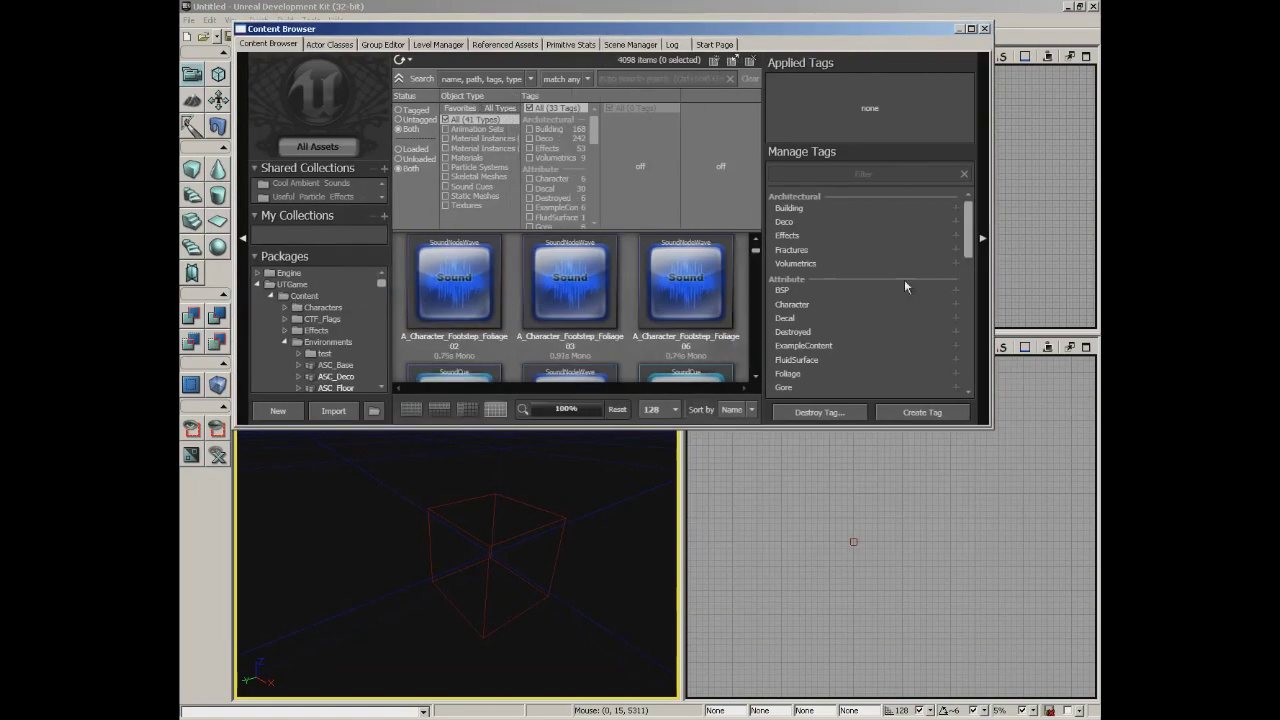
{"action": "left_click_drag", "start_coordinate": [991, 300], "coordinate": [1066, 305]}
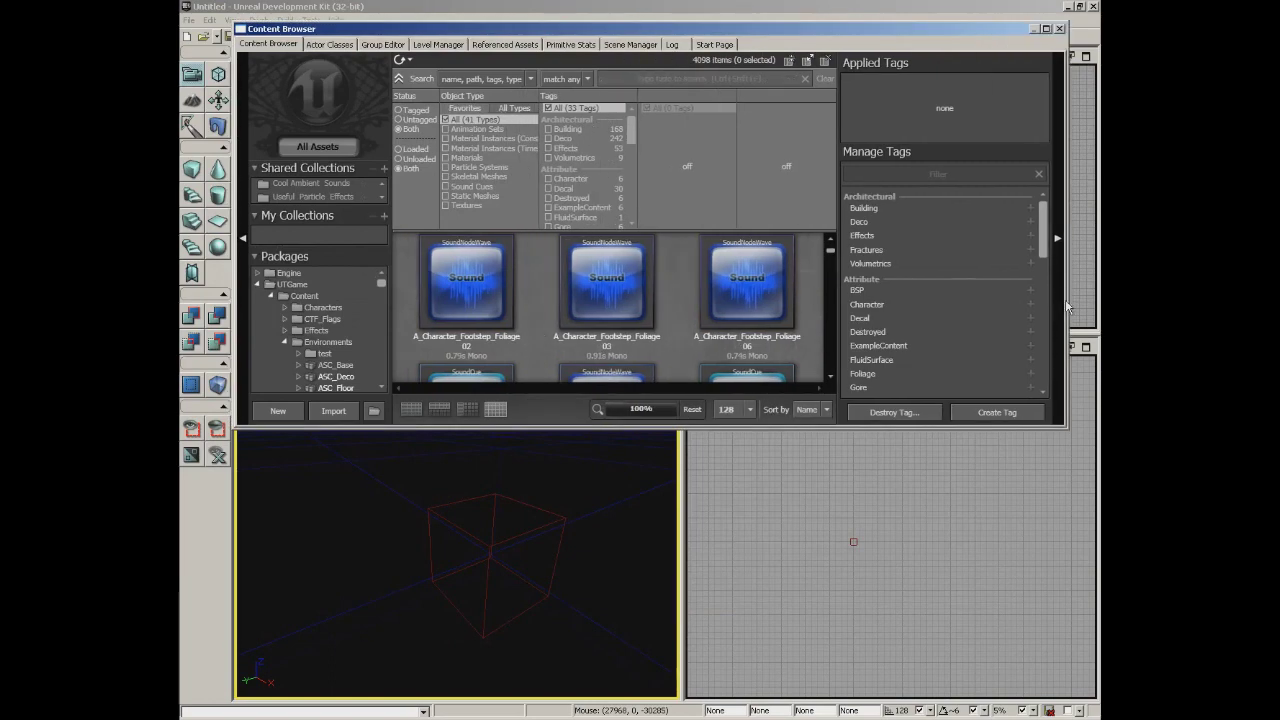
Collapse the tag management pane and the collections and packages pane, and make the Content Browser window taller.
{"action": "left_click", "coordinate": [1057, 241]}
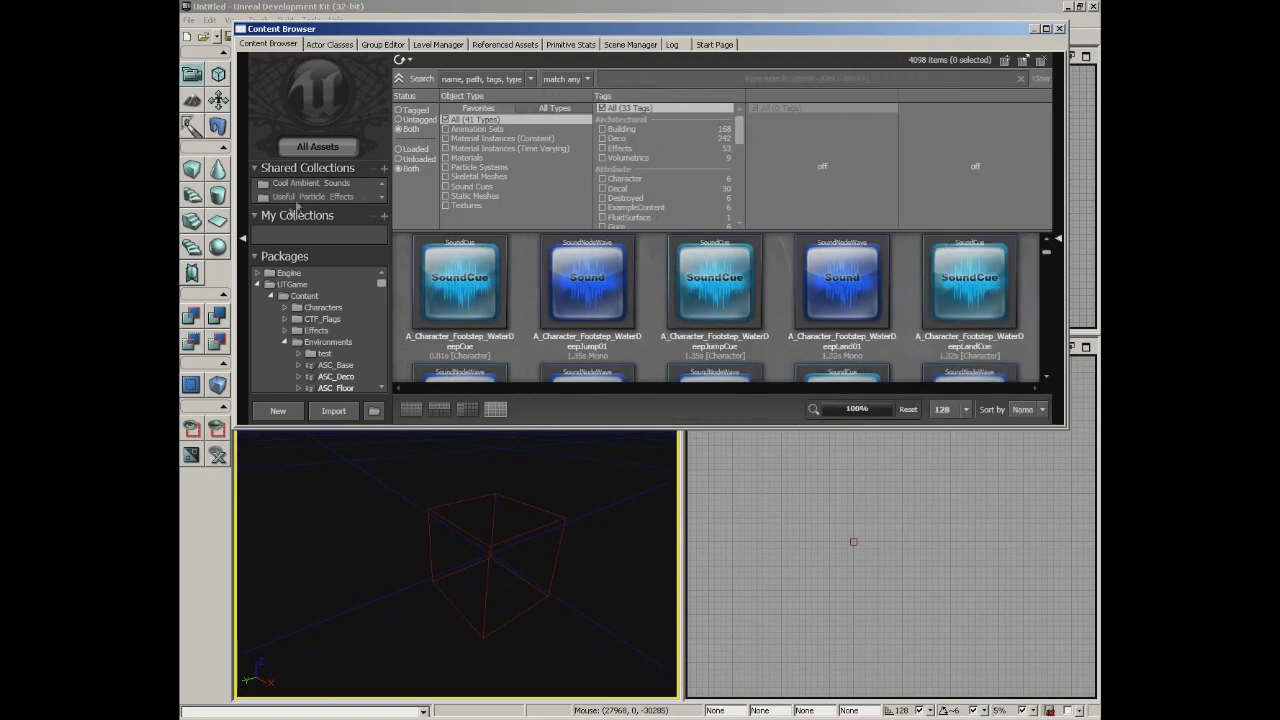
{"action": "left_click", "coordinate": [245, 240]}
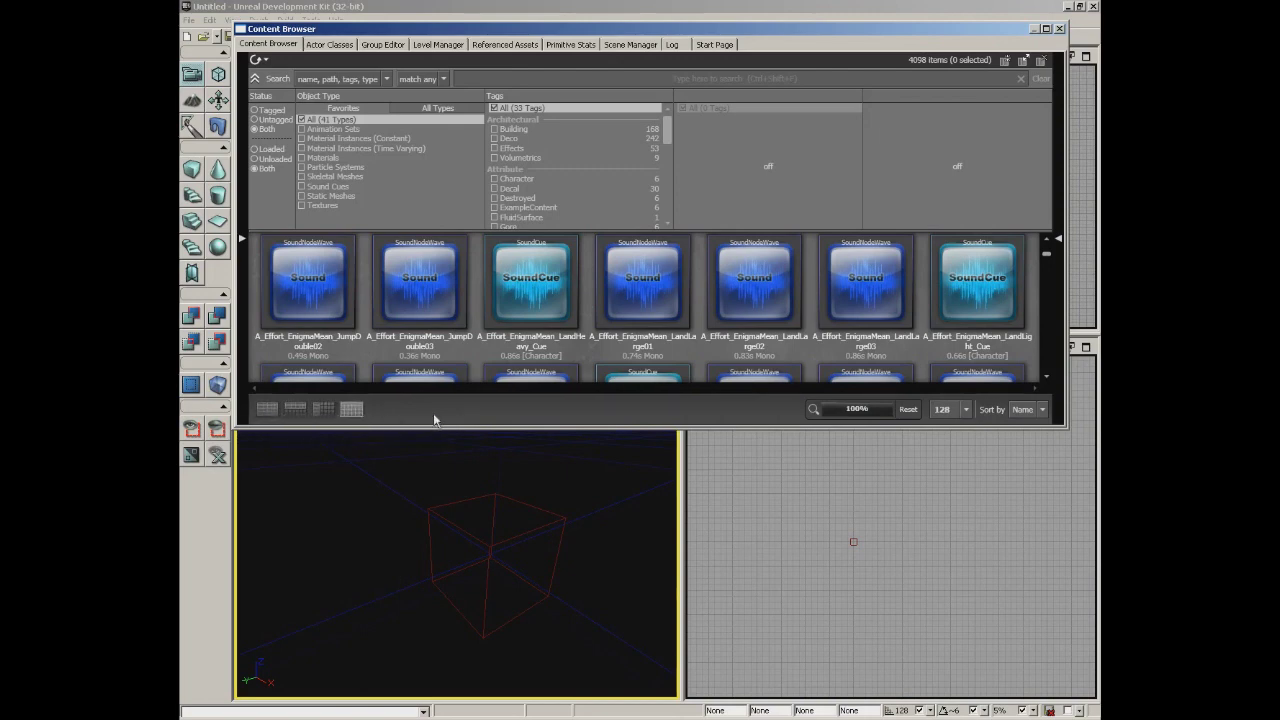
{"action": "left_click_drag", "start_coordinate": [433, 430], "coordinate": [430, 518]}
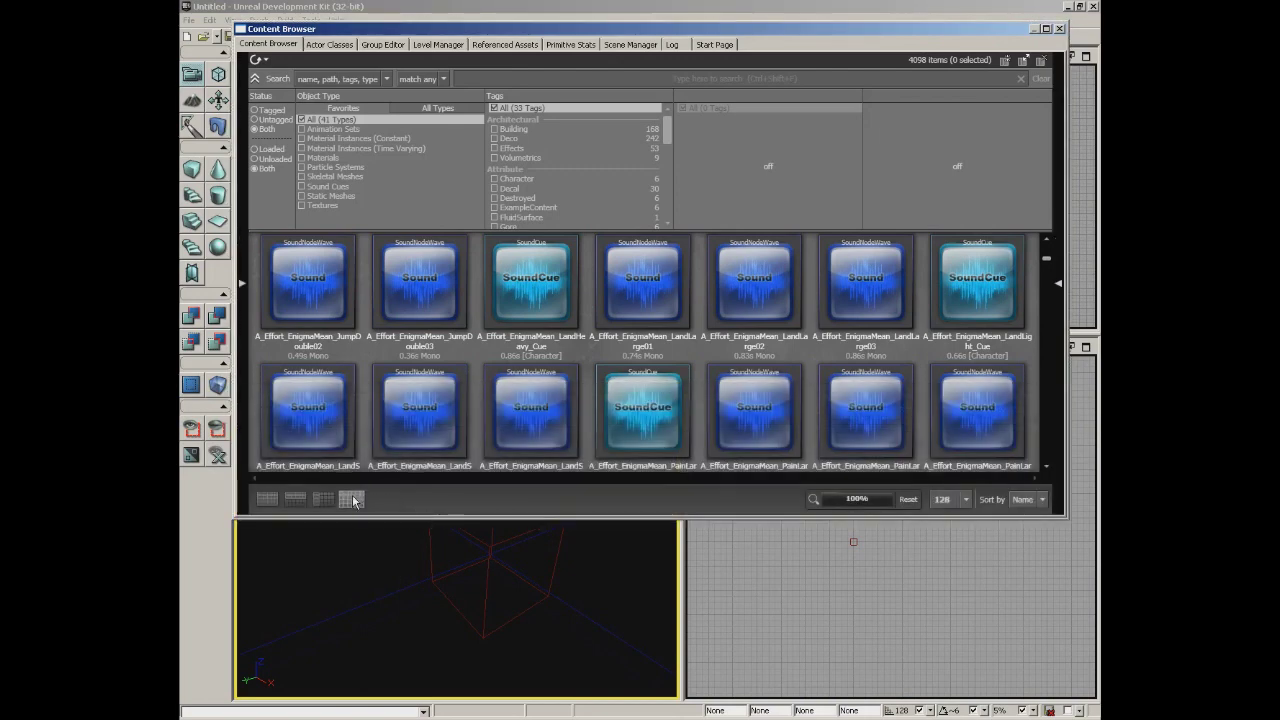
Show the assets in horizontal split view with a taller list, and in vertical split view with a wider list.
{"action": "left_click", "coordinate": [296, 503]}
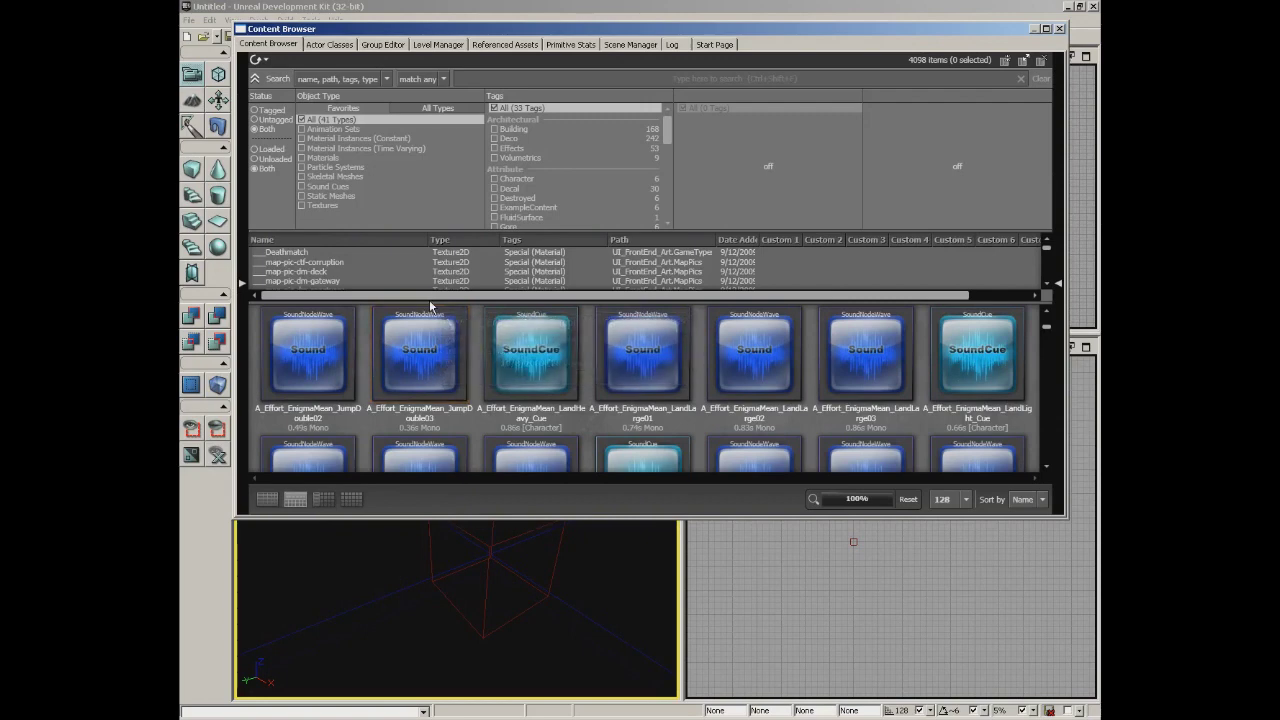
{"action": "left_click_drag", "start_coordinate": [430, 305], "coordinate": [430, 358]}
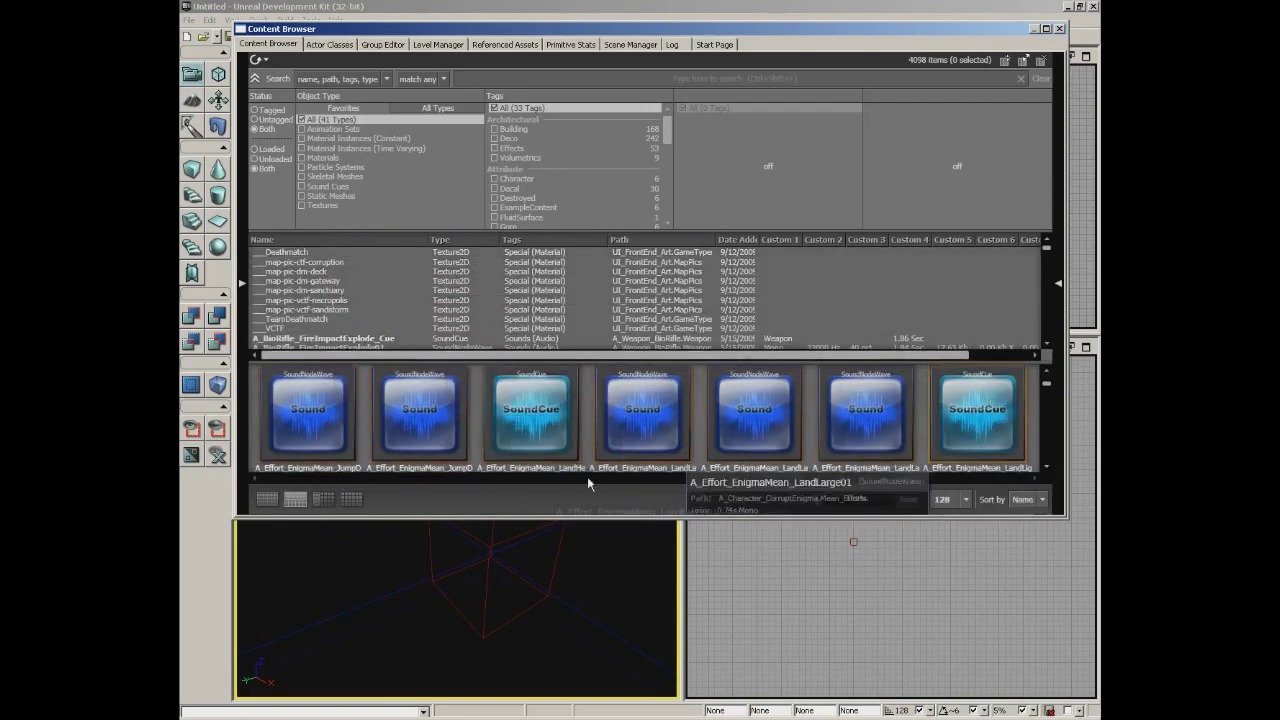
{"action": "left_click", "coordinate": [324, 500]}
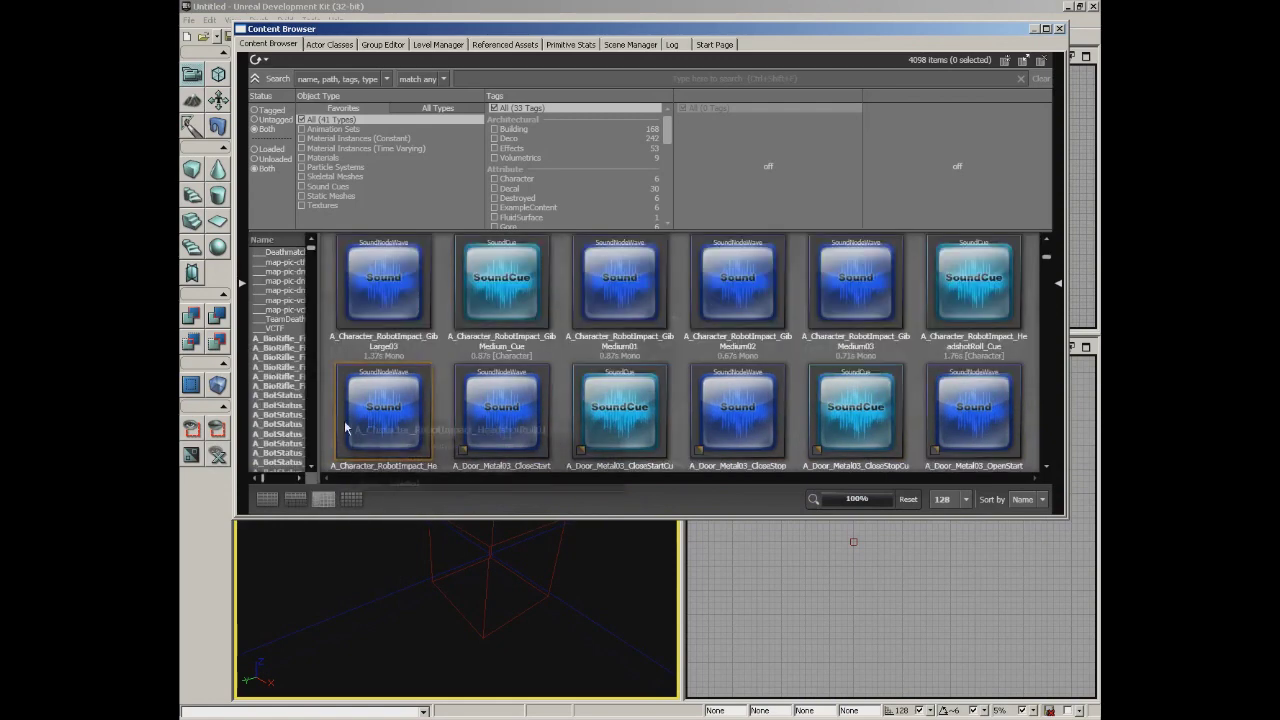
{"action": "left_click_drag", "start_coordinate": [313, 330], "coordinate": [436, 330]}
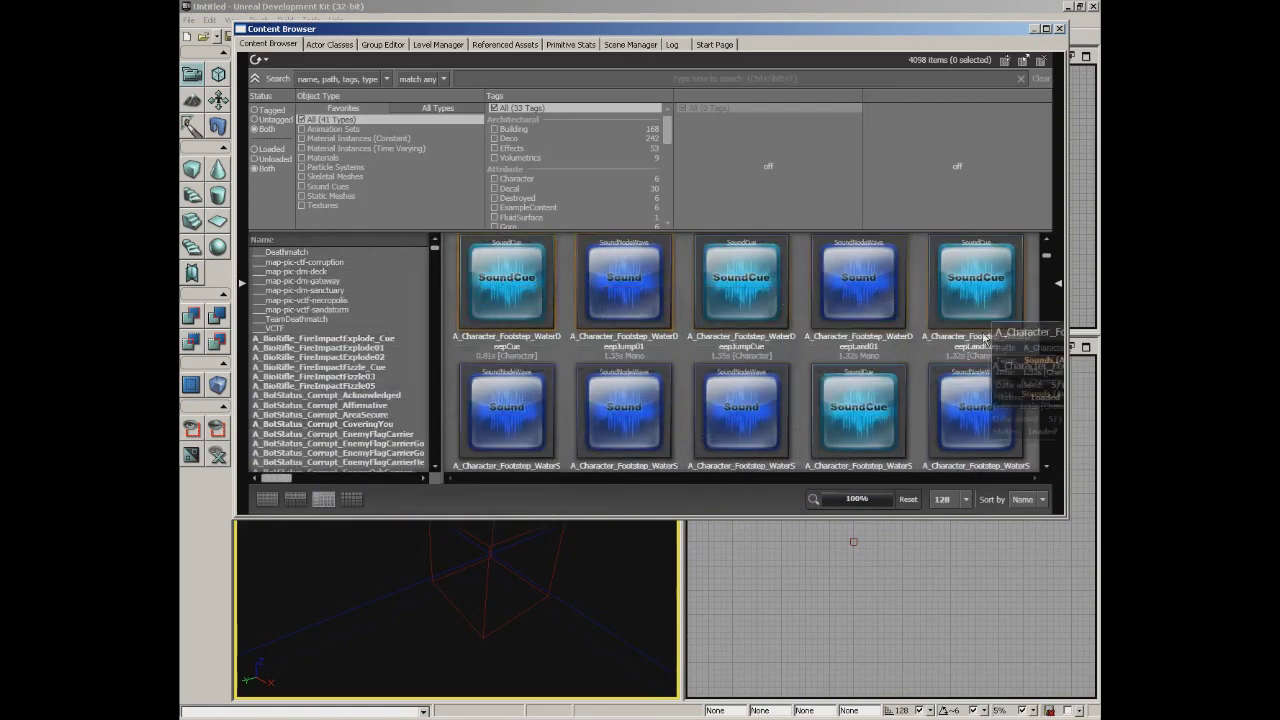
Cycle the asset display through list view, horizontal split view and vertical split view, ending in thumbnails view.
{"action": "left_click", "coordinate": [272, 500]}
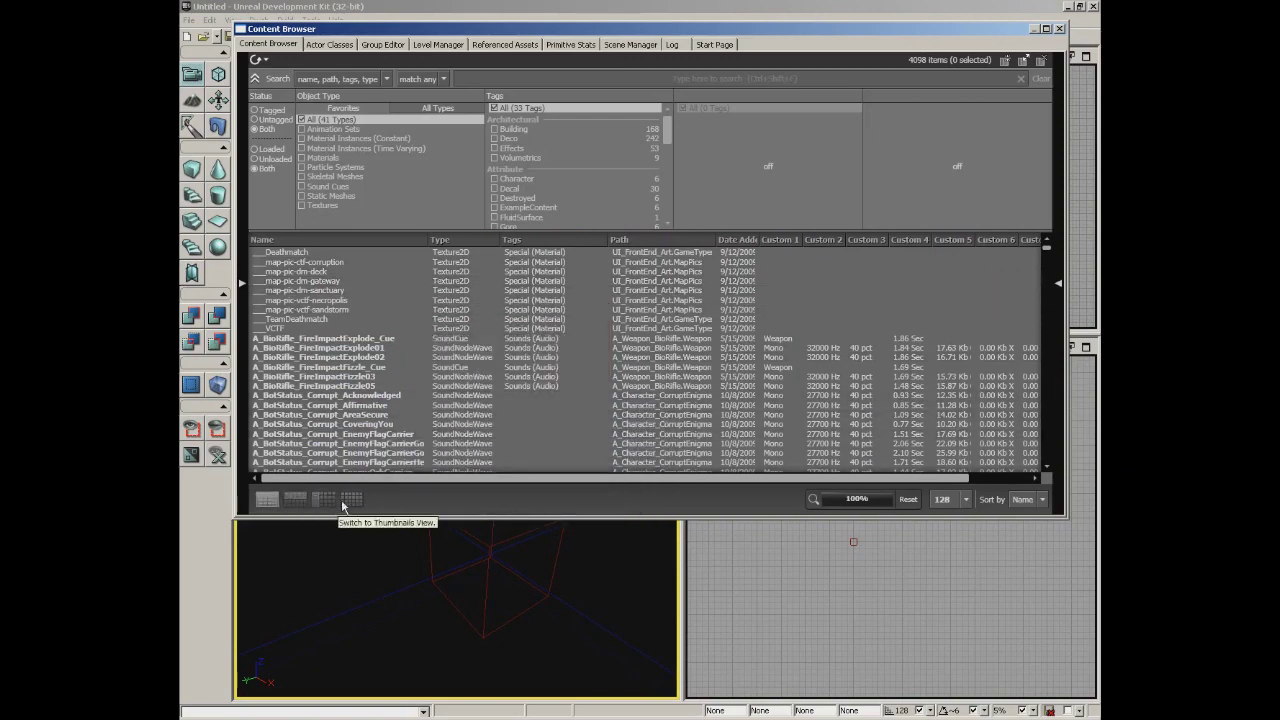
{"action": "left_click", "coordinate": [295, 499]}
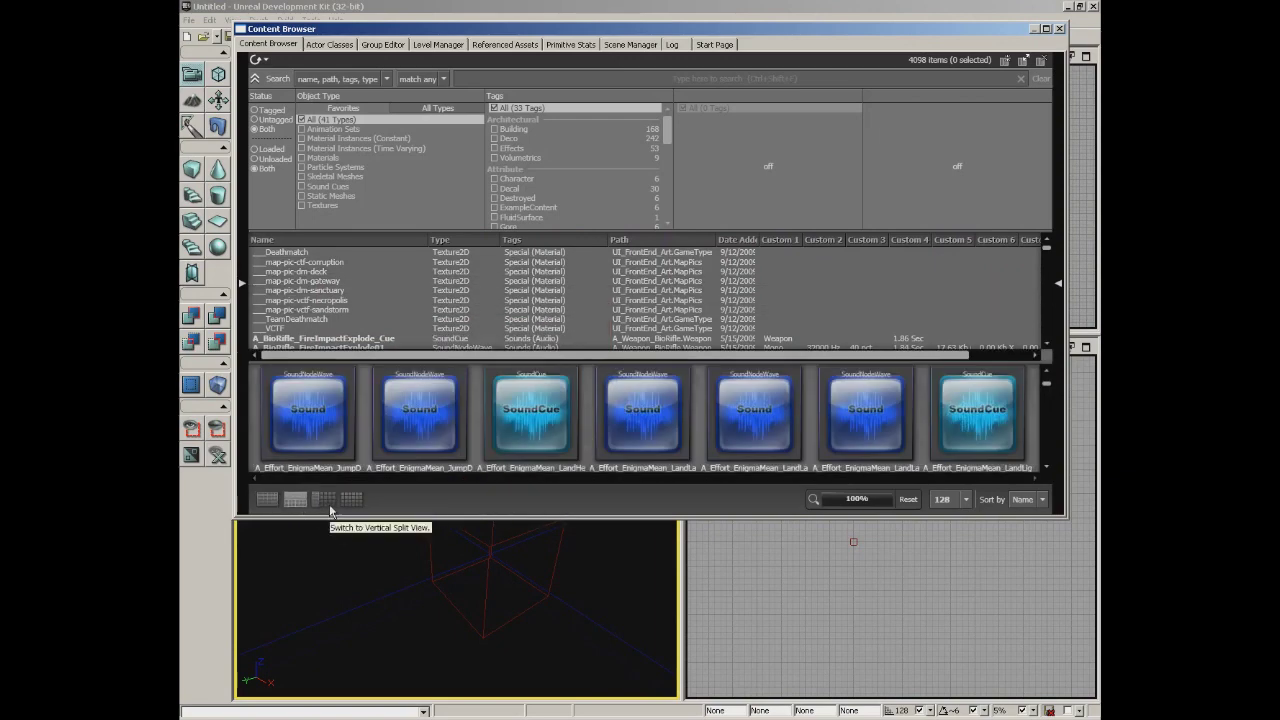
{"action": "left_click", "coordinate": [328, 503]}
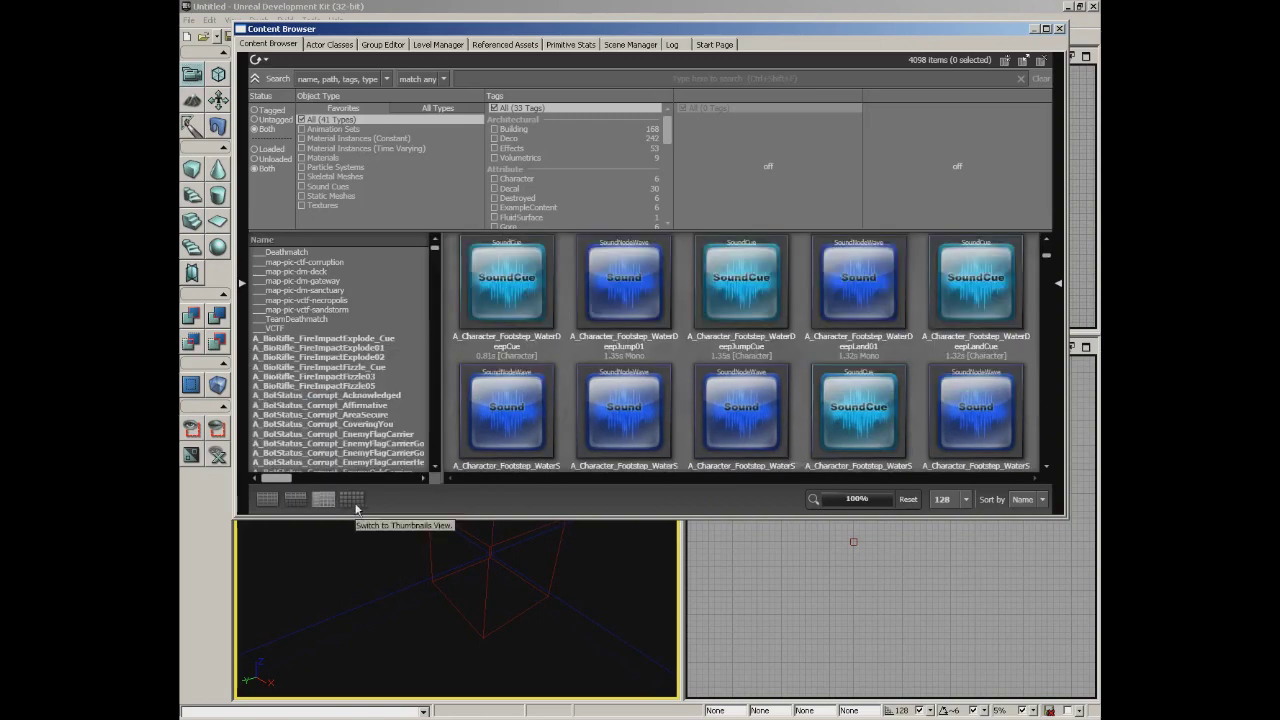
{"action": "left_click", "coordinate": [358, 503]}
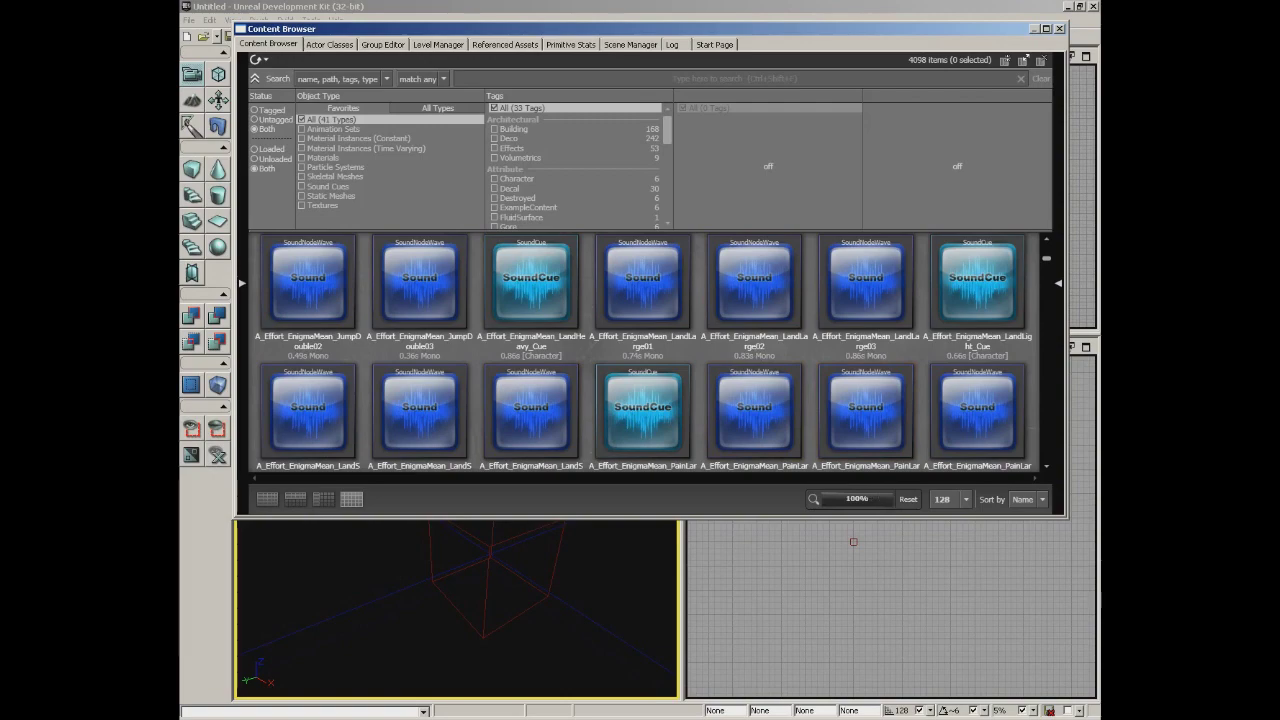
Magnify the asset thumbnails to 347% and reset the zoom to 100%.
{"action": "left_click_drag", "start_coordinate": [857, 498], "coordinate": [724, 372]}
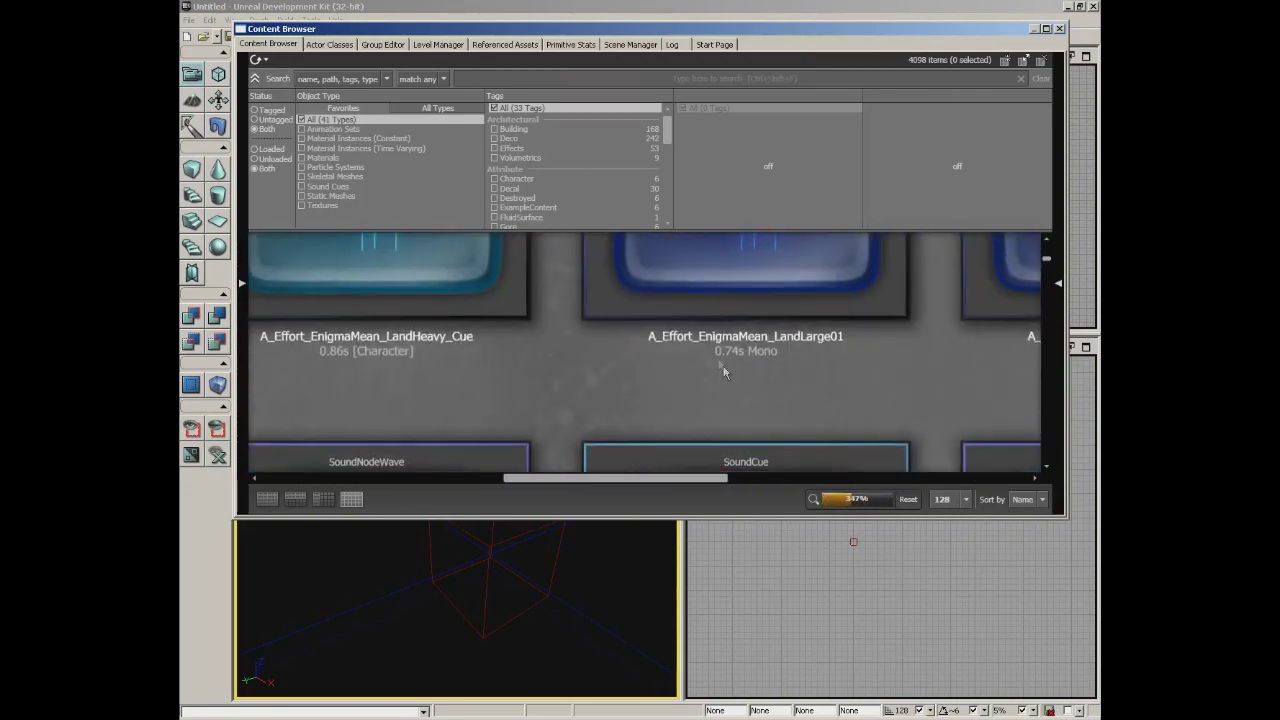
{"action": "scroll", "coordinate": [715, 360], "scroll_direction": "up", "scroll_amount": 2}
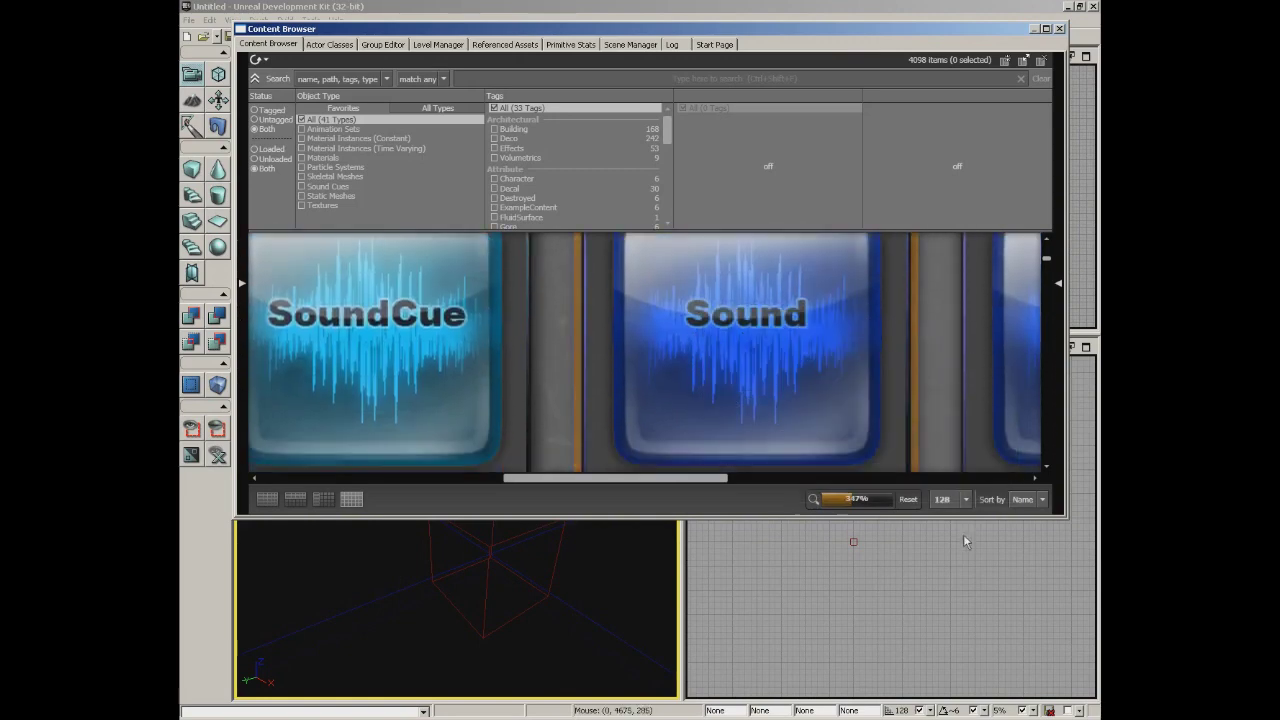
{"action": "left_click", "coordinate": [908, 499]}
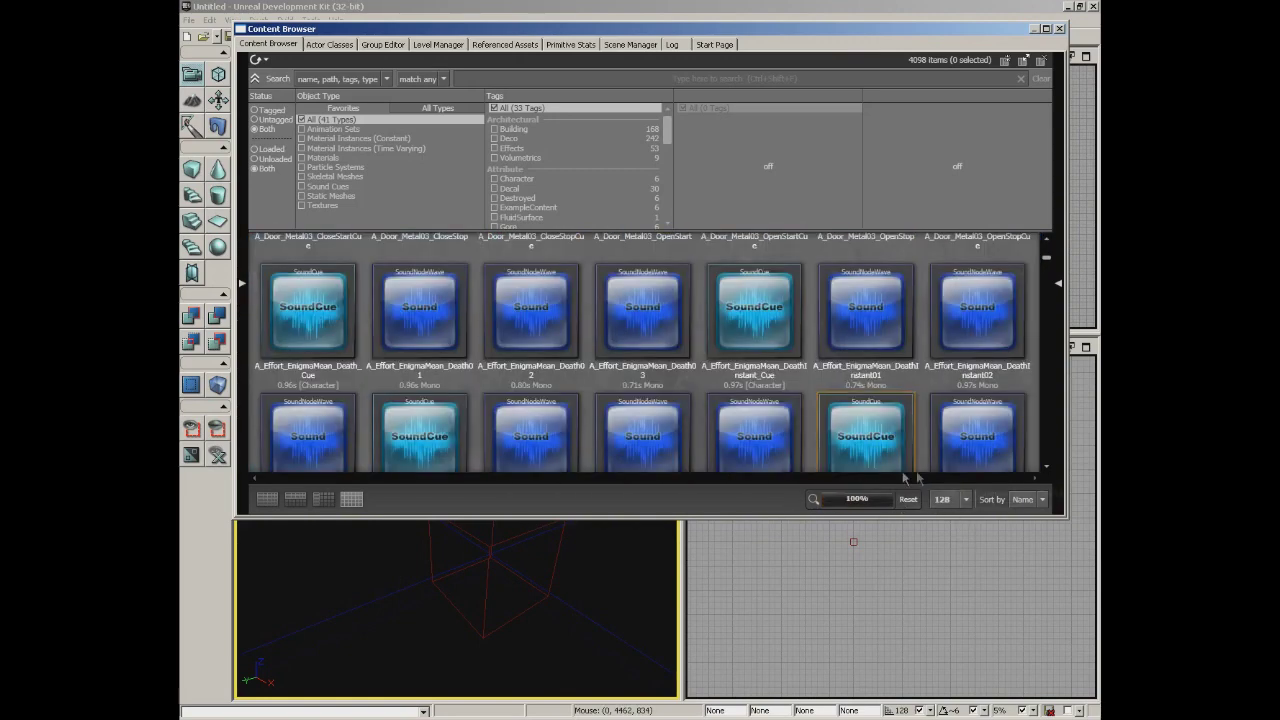
Try thumbnail sizes 256 and 2048 for the assets, and return the size to 128.
{"action": "left_click", "coordinate": [967, 500]}
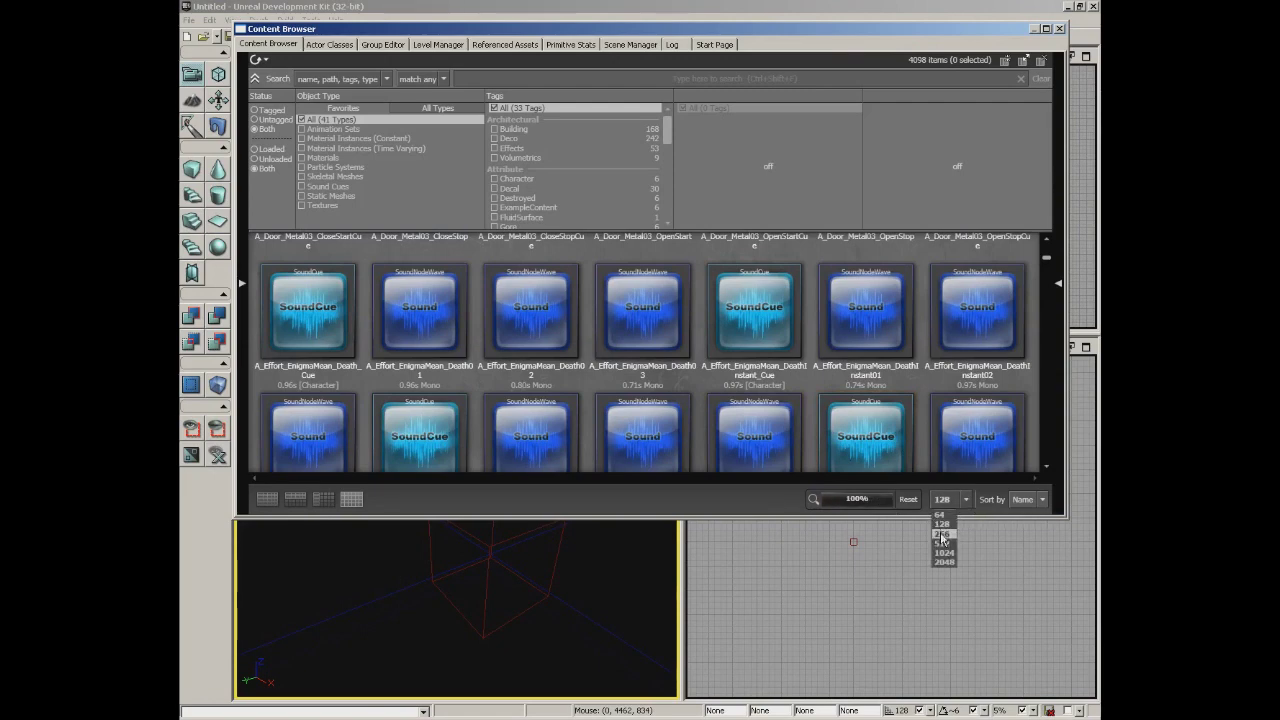
{"action": "left_click", "coordinate": [940, 540]}
{"action": "left_click", "coordinate": [966, 500]}
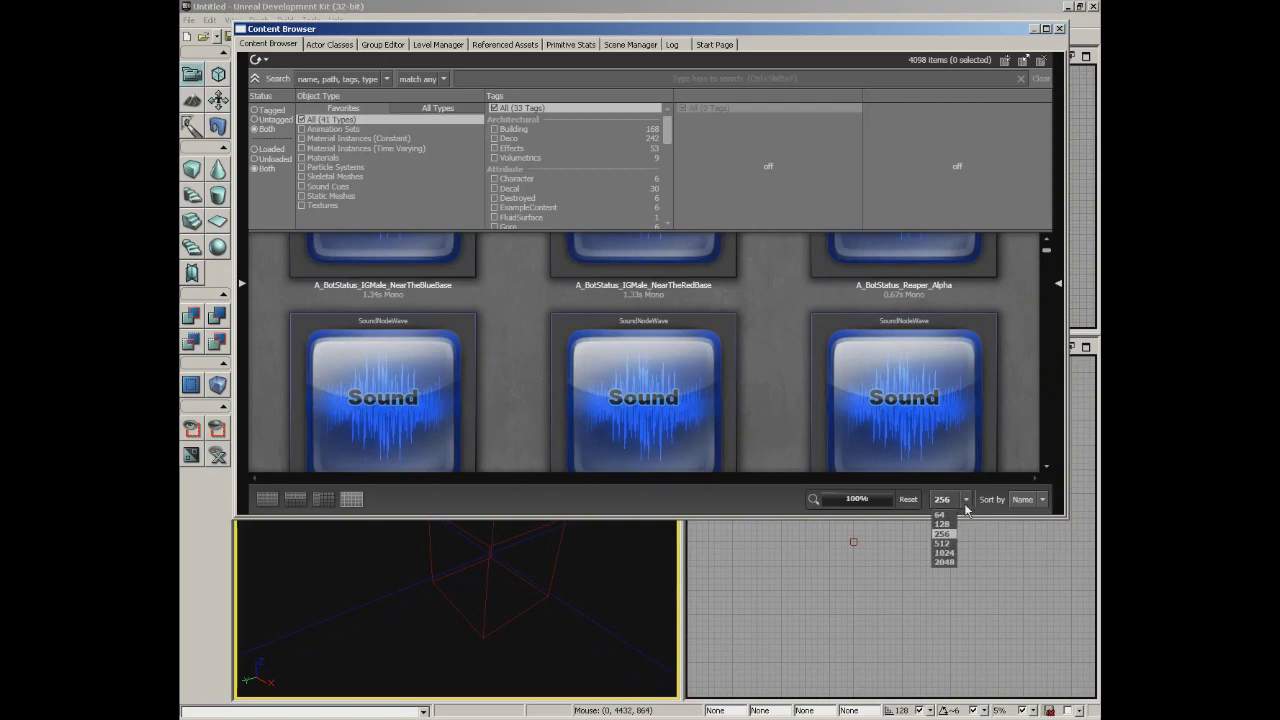
{"action": "left_click", "coordinate": [948, 563]}
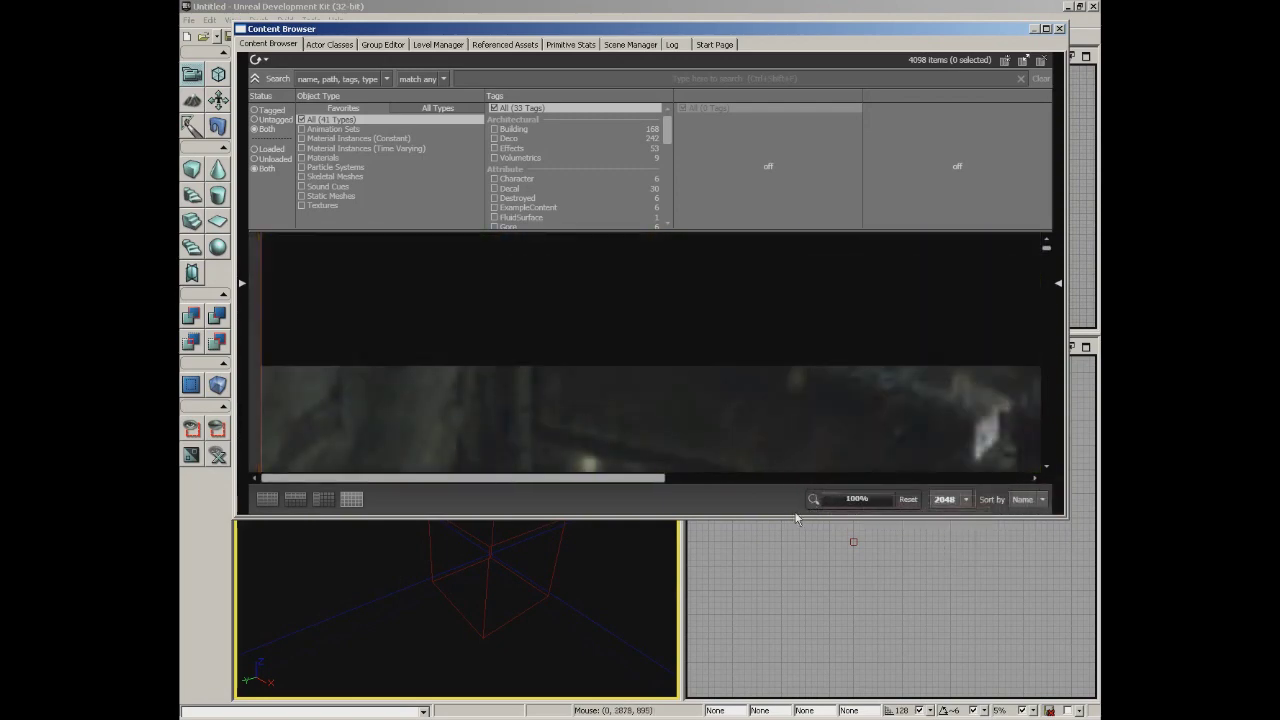
{"action": "left_click", "coordinate": [966, 500]}
{"action": "left_click", "coordinate": [942, 522]}
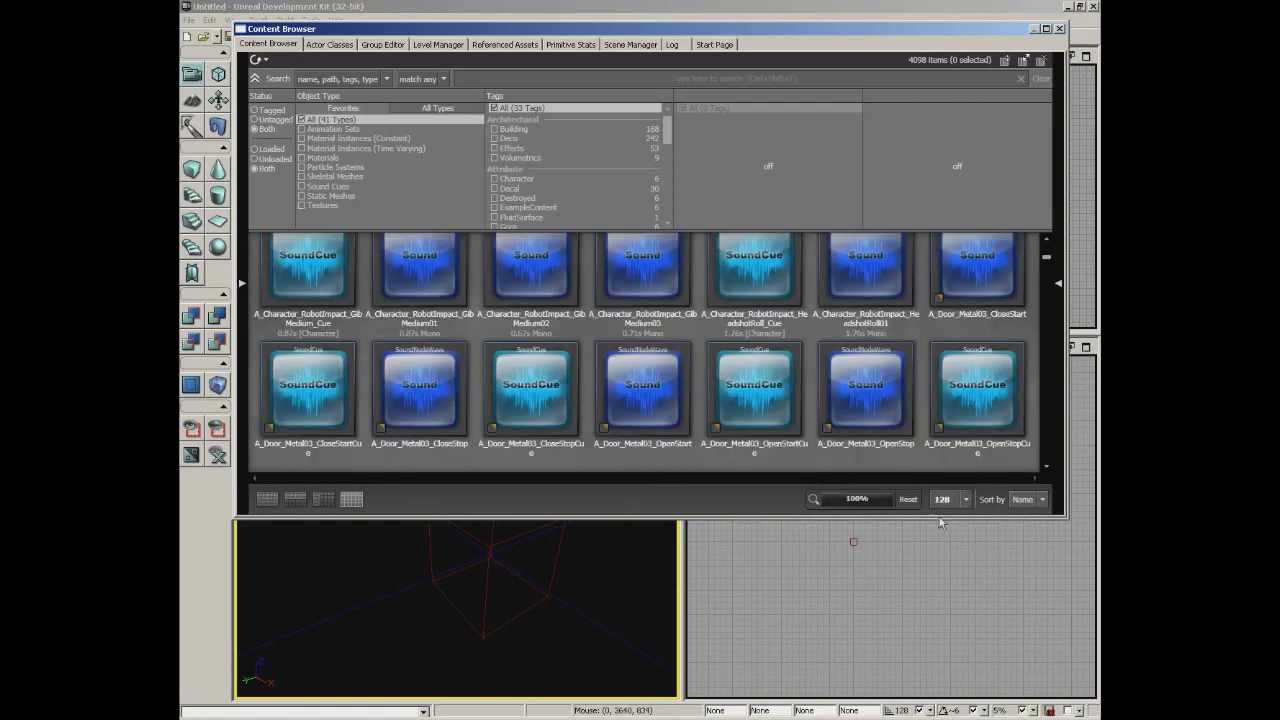
Examine the available sort orders and sort criteria for the assets.
{"action": "left_click", "coordinate": [1043, 500]}
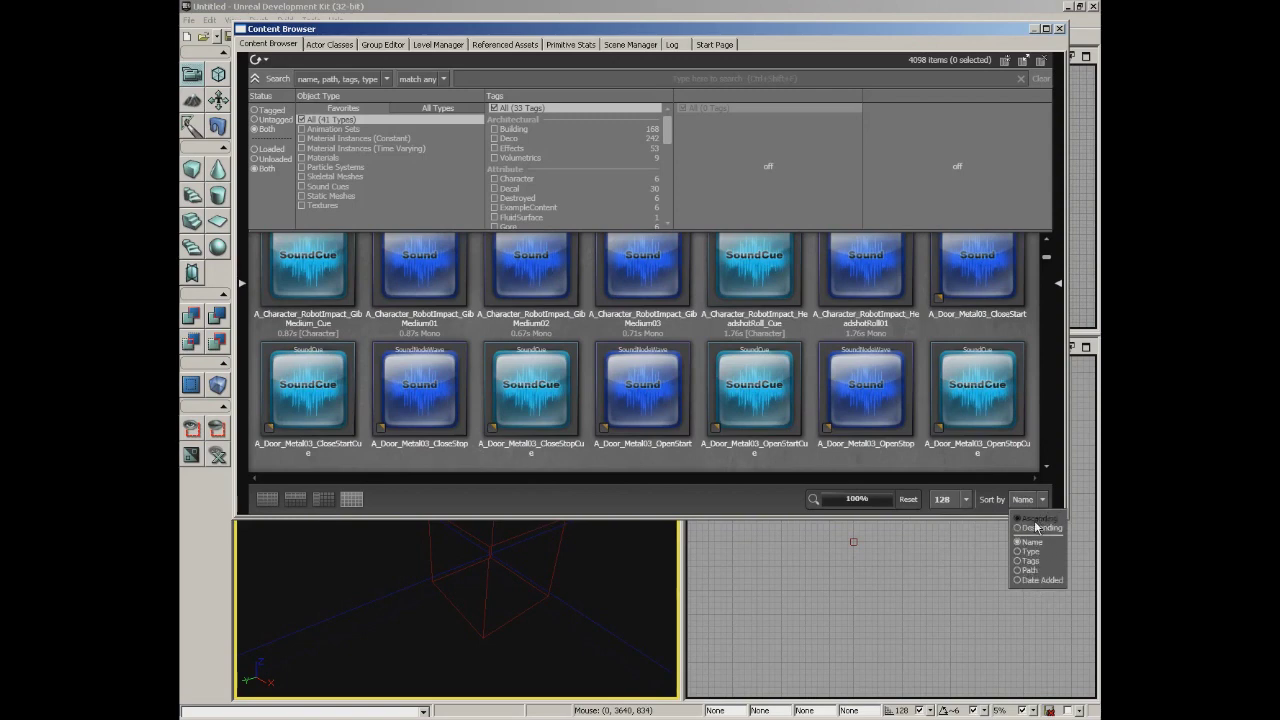
{"action": "left_click", "coordinate": [708, 498]}
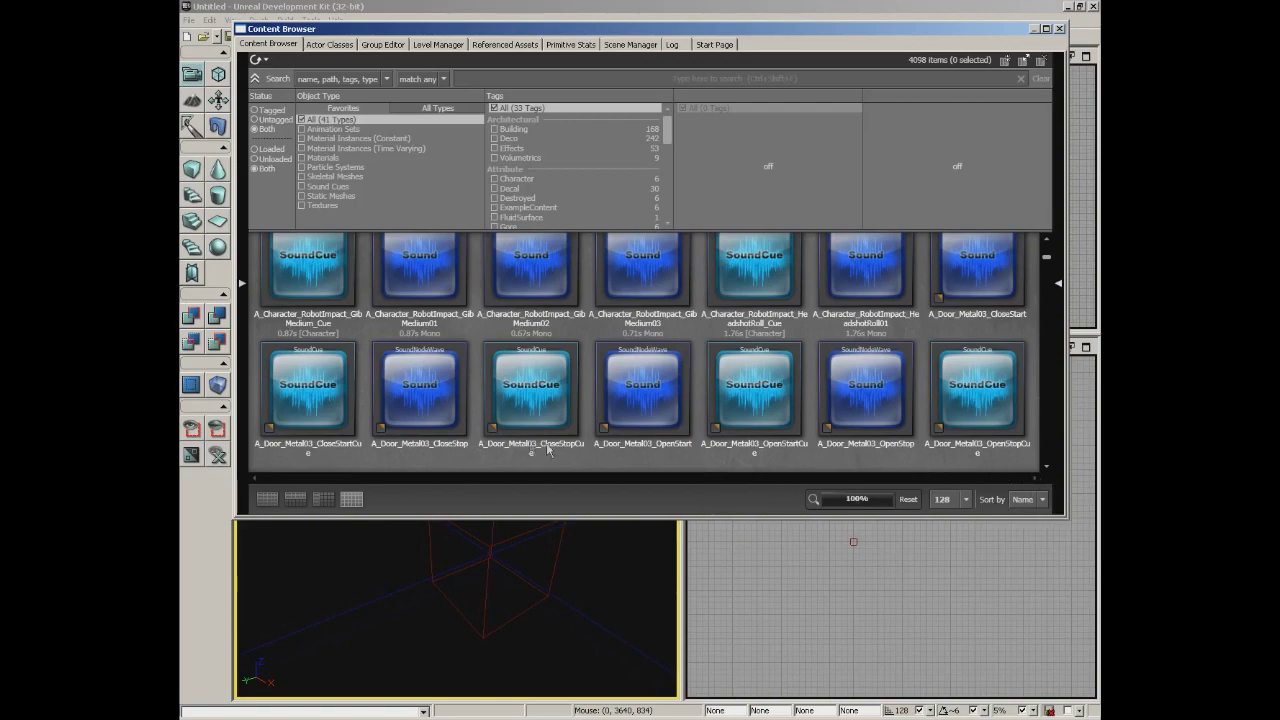
Maximize the Content Browser window and reveal both its collections and packages pane and its tags pane.
{"action": "scroll", "coordinate": [565, 350], "scroll_direction": "up", "scroll_amount": 1}
{"action": "scroll", "coordinate": [565, 350], "scroll_direction": "down", "scroll_amount": 1}
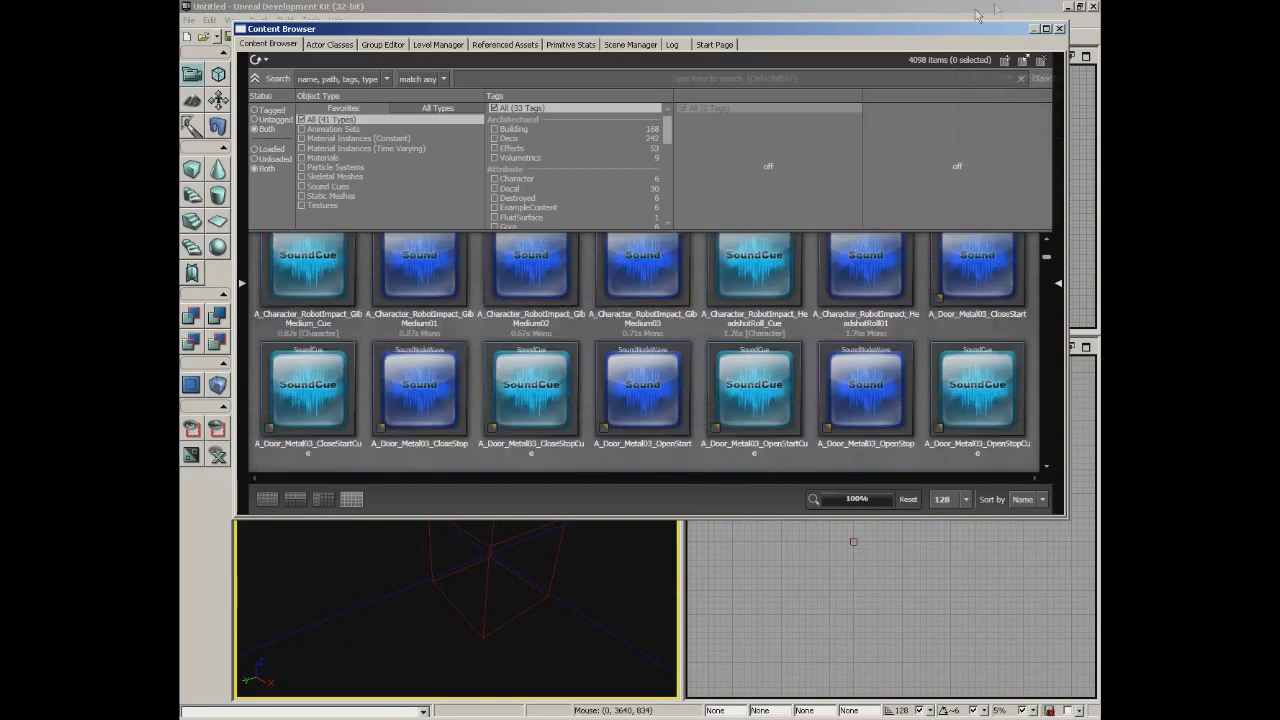
{"action": "left_click", "coordinate": [1047, 29]}
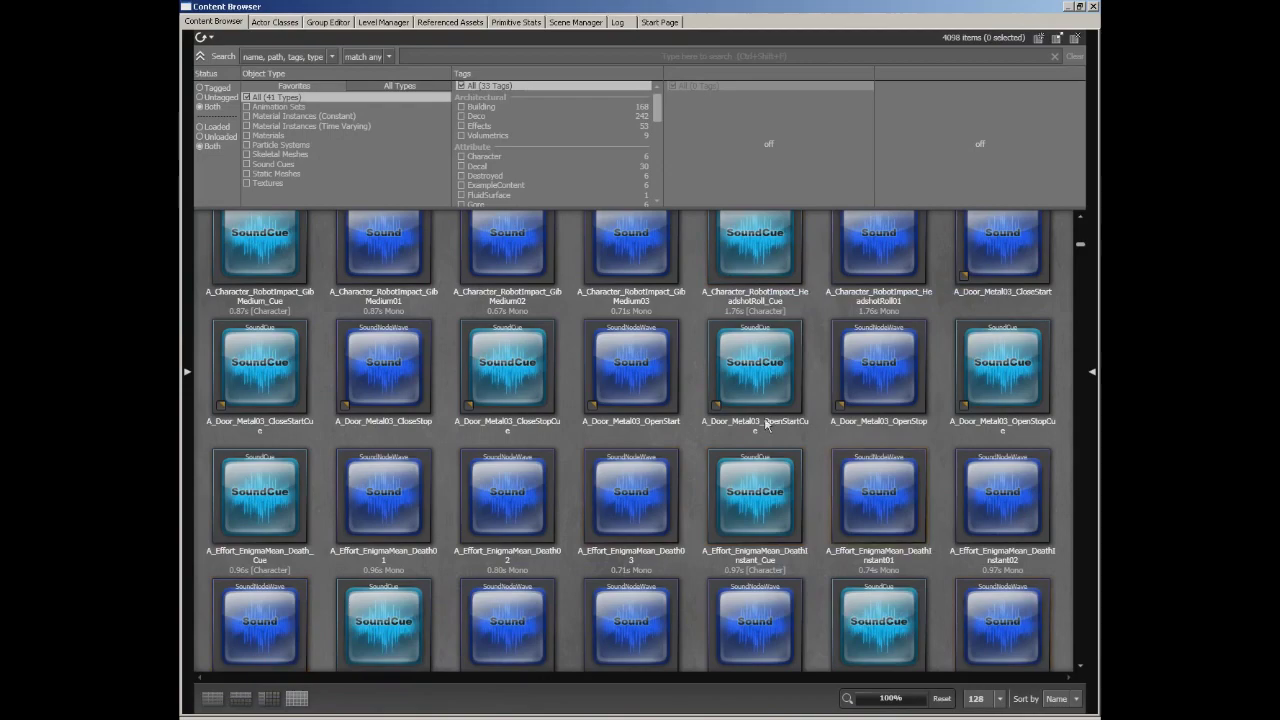
{"action": "scroll", "coordinate": [764, 425], "scroll_direction": "up", "scroll_amount": 5}
{"action": "scroll", "coordinate": [764, 425], "scroll_direction": "up", "scroll_amount": 8}
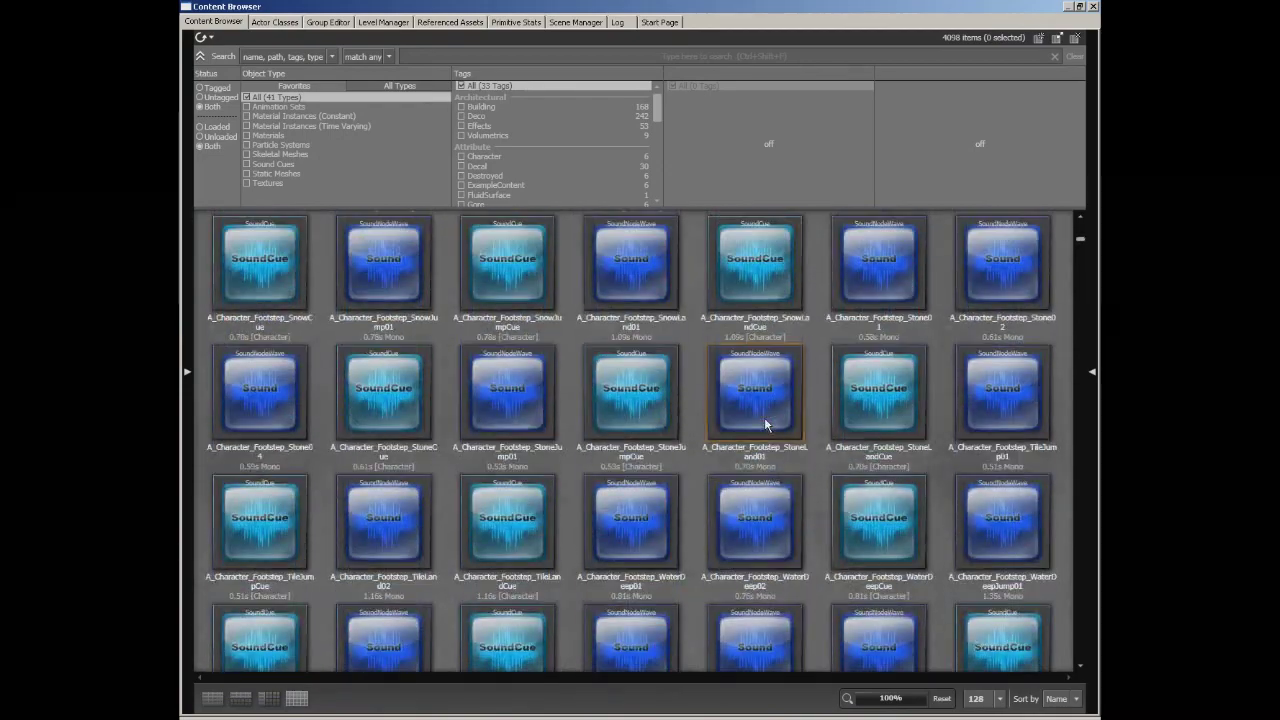
{"action": "scroll", "coordinate": [689, 417], "scroll_direction": "down", "scroll_amount": 1}
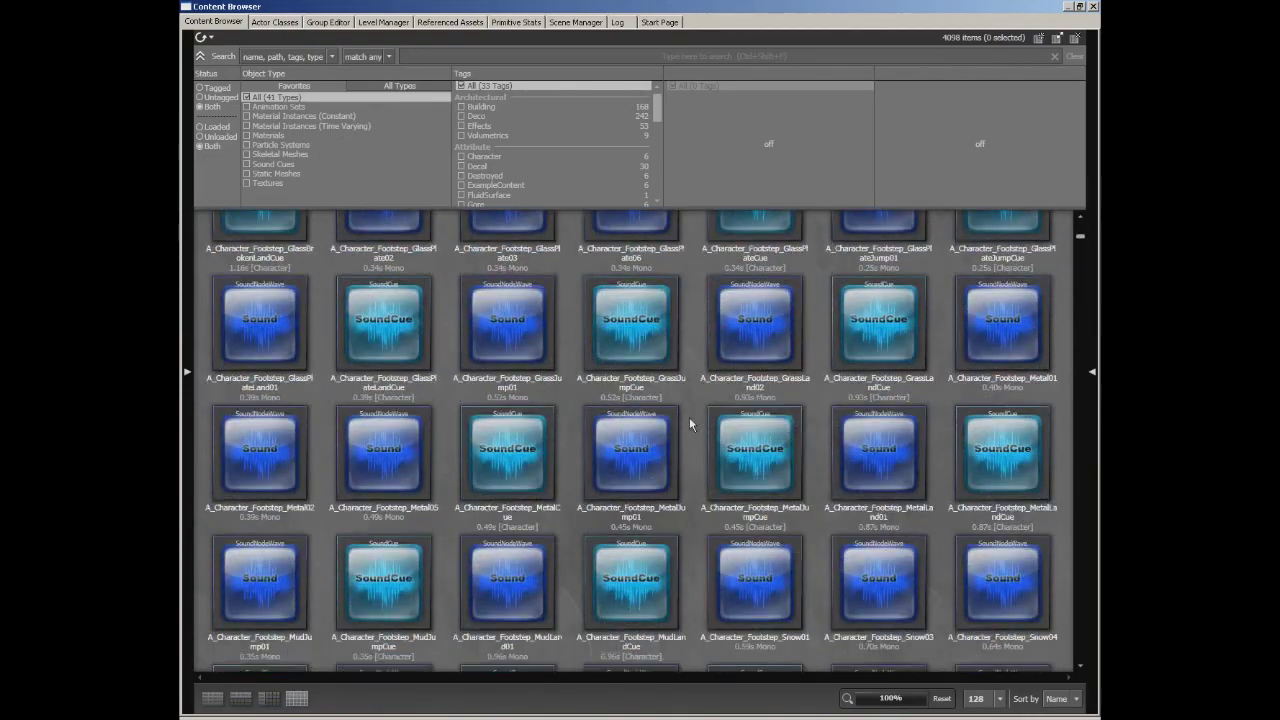
{"action": "left_click", "coordinate": [187, 372]}
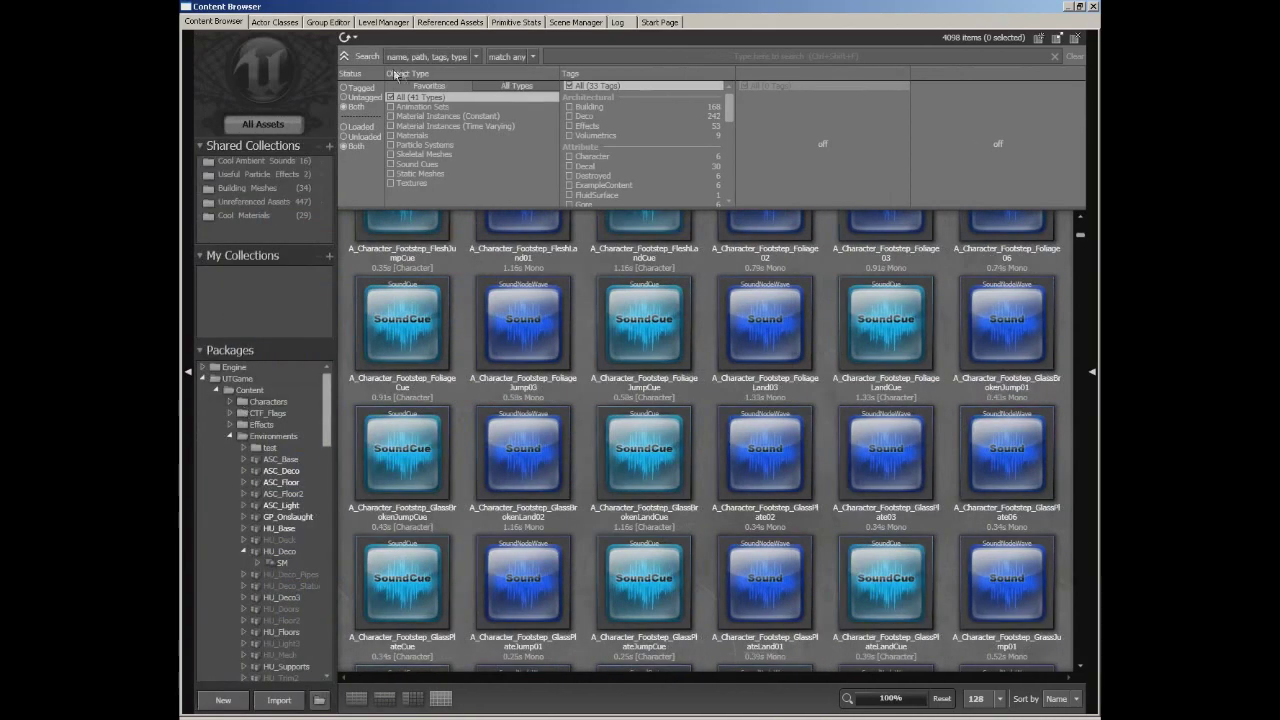
{"action": "left_click", "coordinate": [1092, 371]}
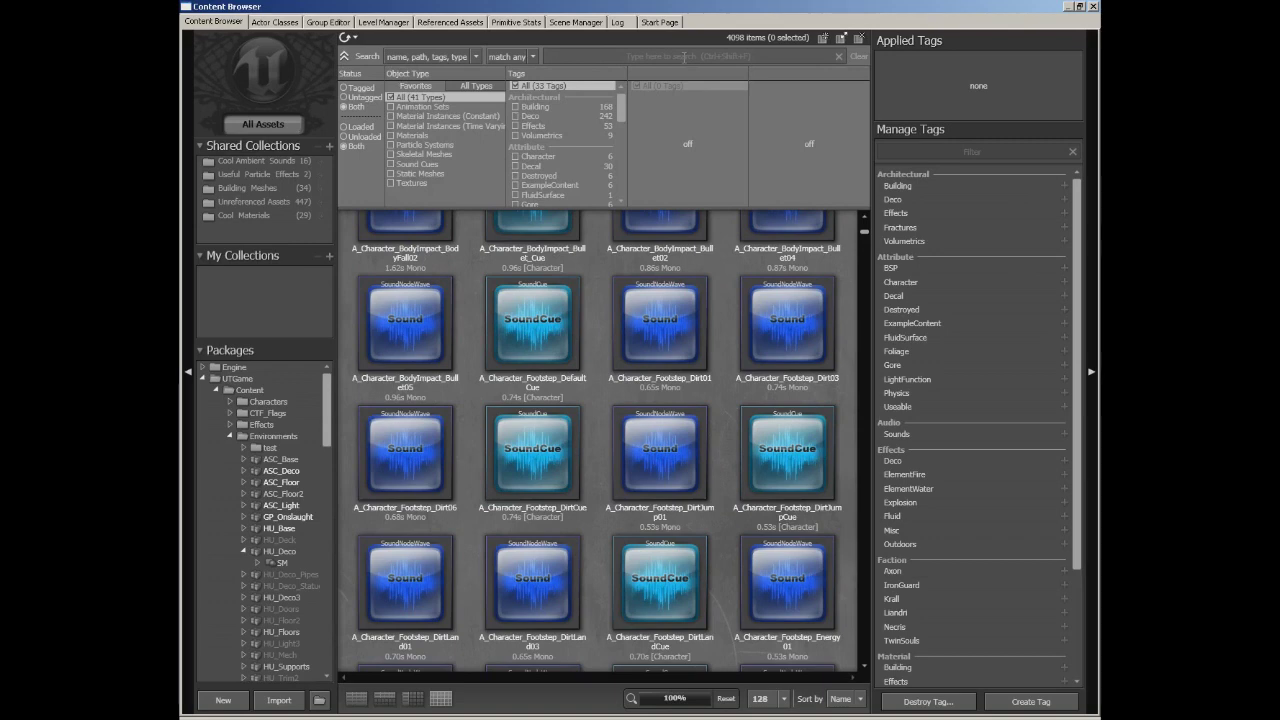
Close the Content Browser, open the map VCTF-Sandstorm.udk and maximize its perspective viewport.
{"action": "left_click", "coordinate": [1093, 8]}
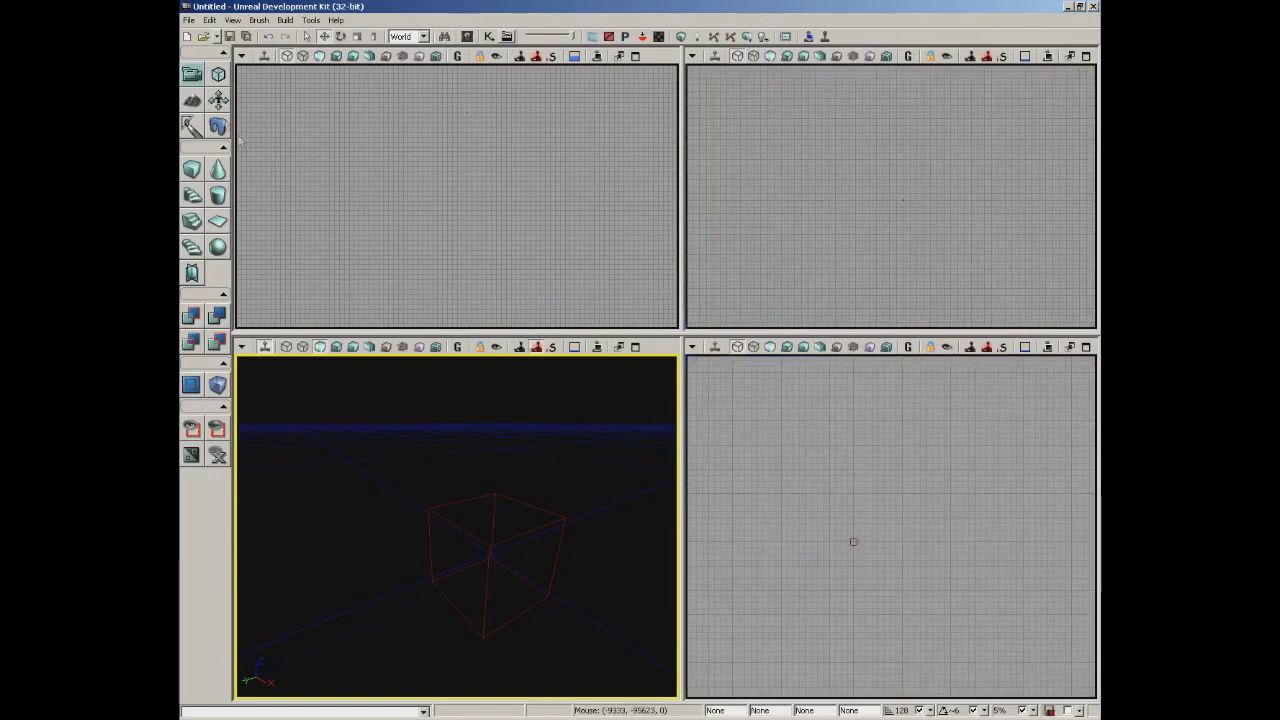
{"action": "left_click", "coordinate": [187, 20]}
{"action": "left_click", "coordinate": [205, 50]}
{"action": "left_click", "coordinate": [305, 177]}
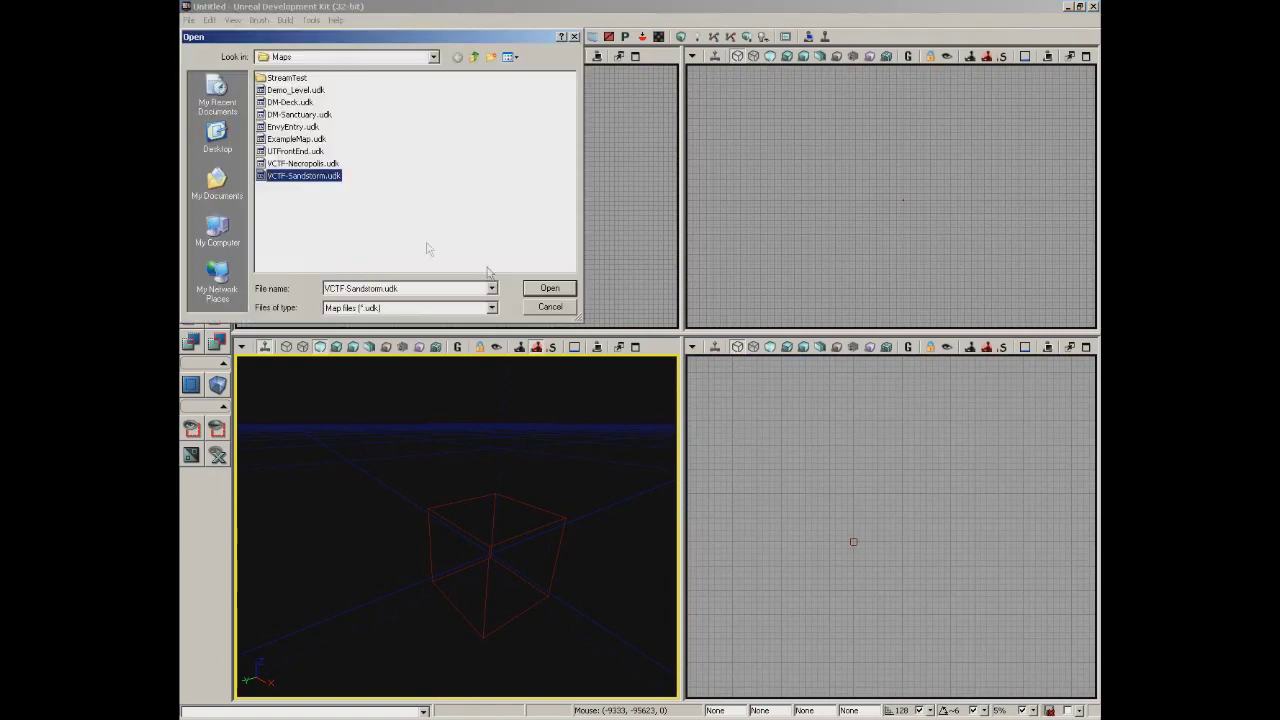
{"action": "left_click", "coordinate": [549, 288]}
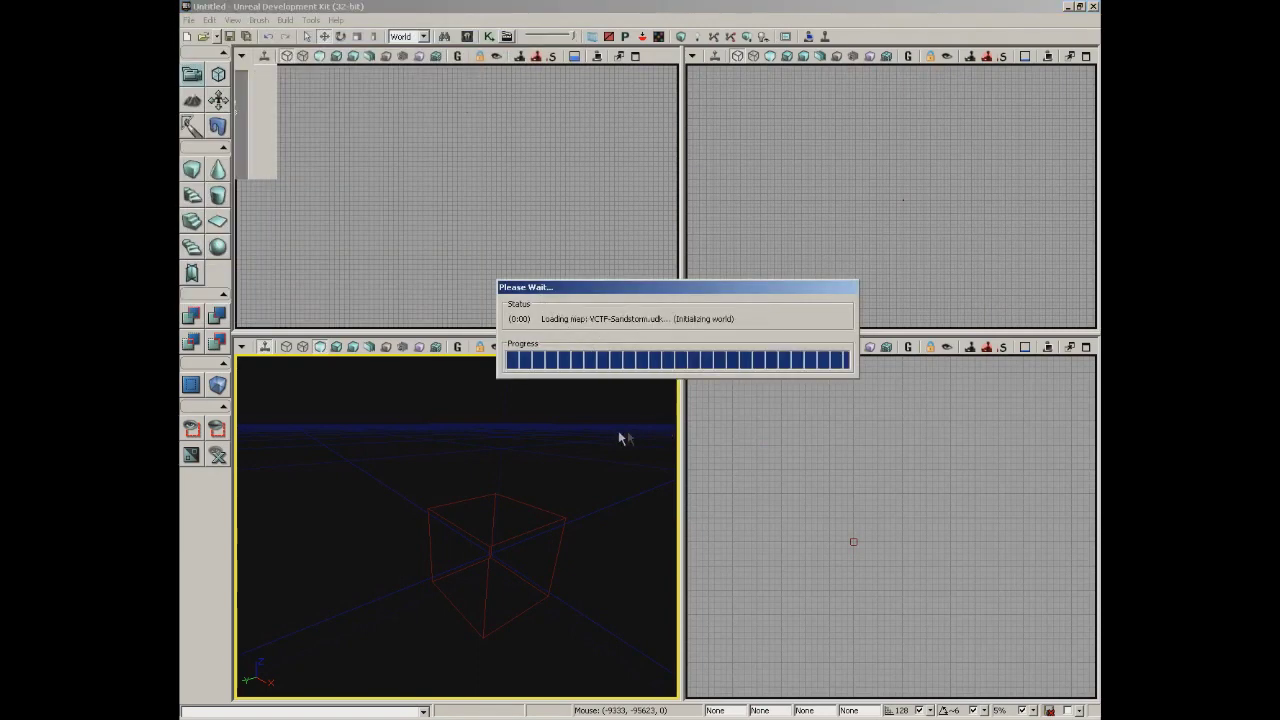
{"action": "left_click_drag", "start_coordinate": [631, 635], "coordinate": [505, 356]}
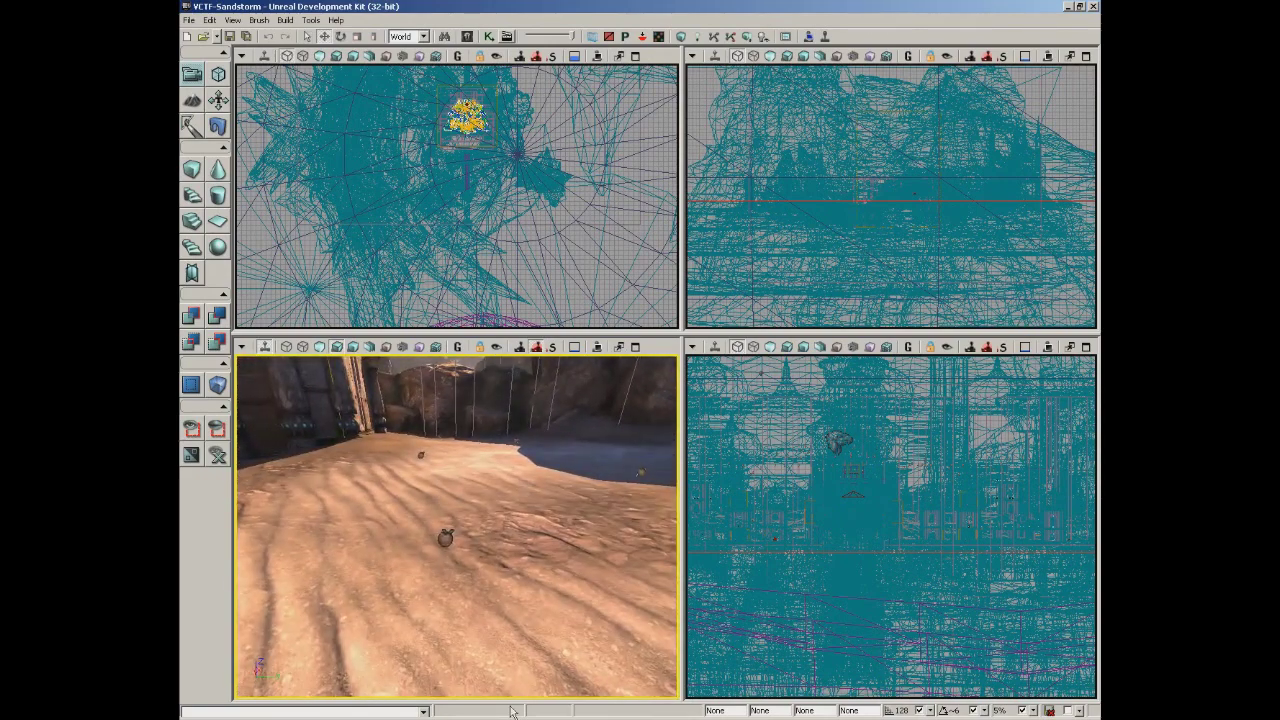
{"action": "left_click", "coordinate": [635, 347]}
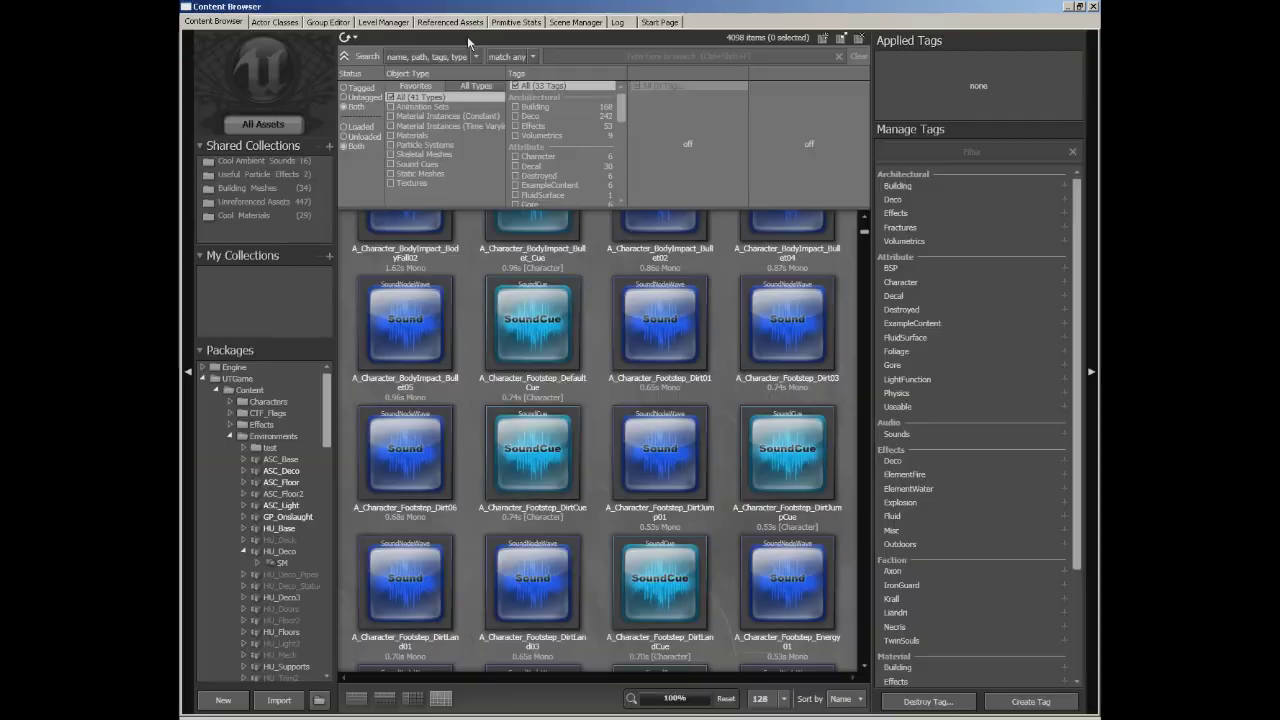
In the Content Browser, filter for Static Meshes matching "building" and select the mesh S_LT_Buildings_SM_BunkerSupA2.
{"action": "left_click", "coordinate": [466, 36]}
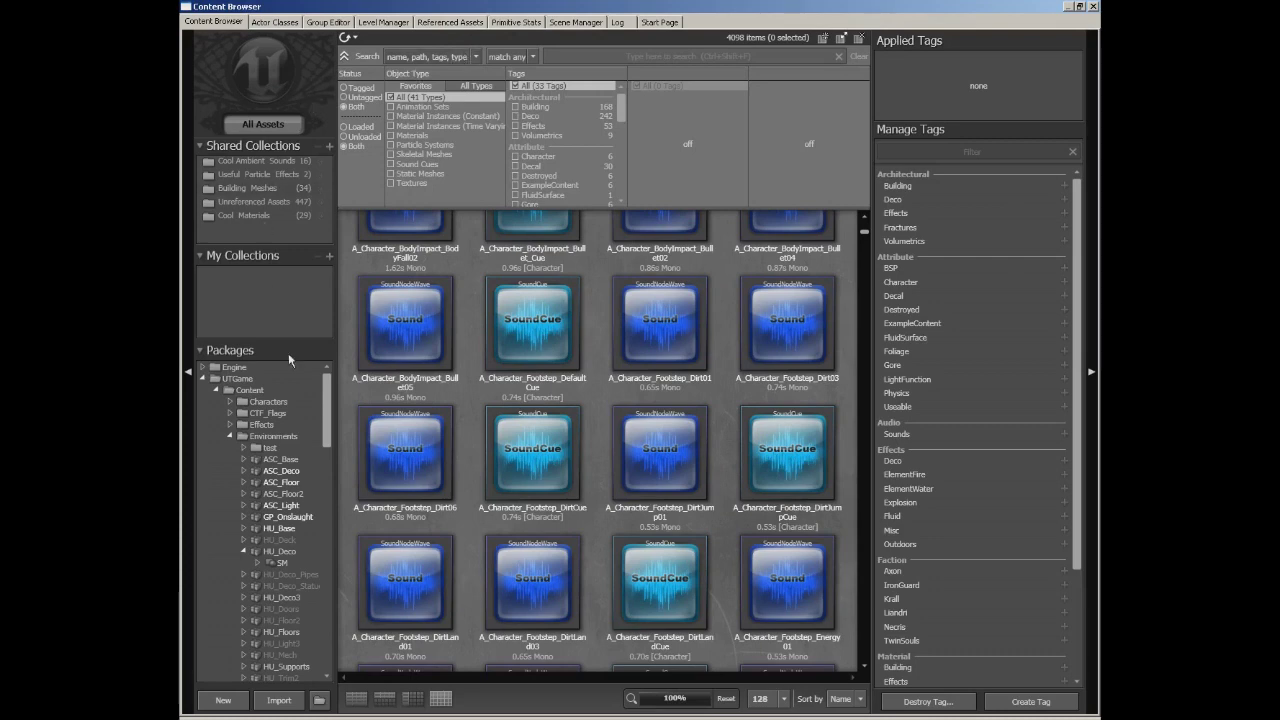
{"action": "left_click", "coordinate": [391, 174]}
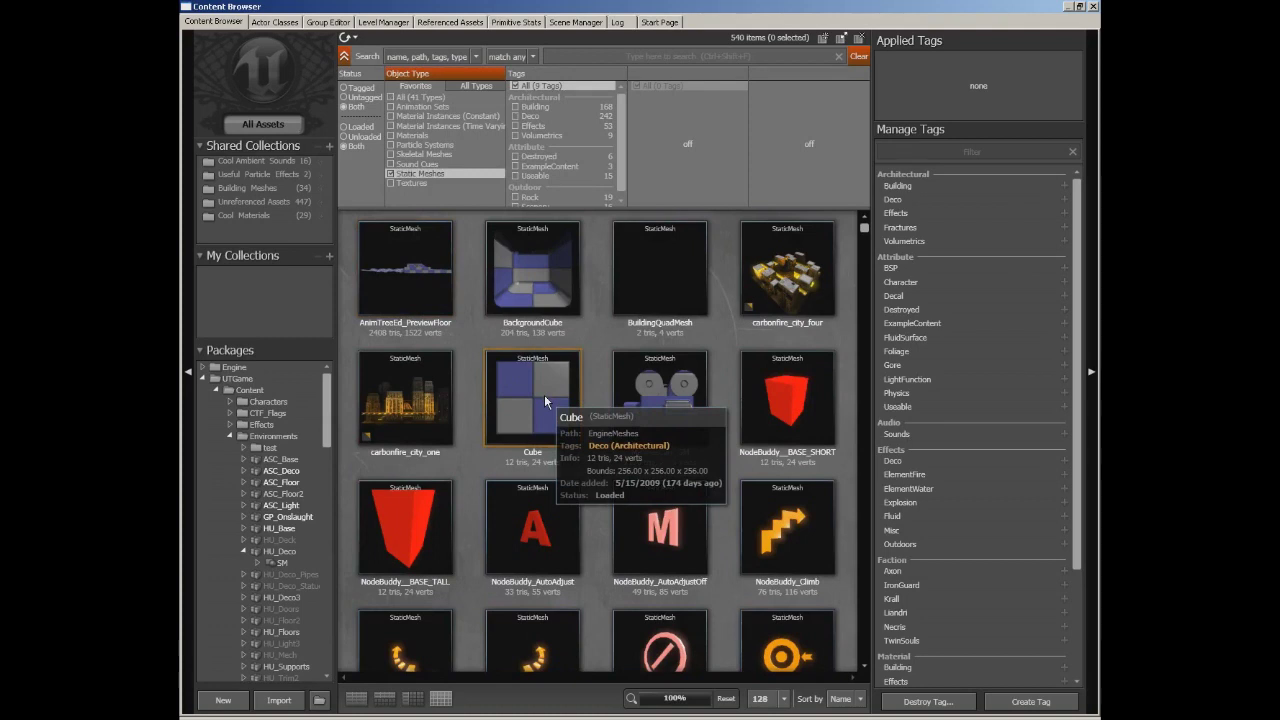
{"action": "left_click", "coordinate": [560, 56]}
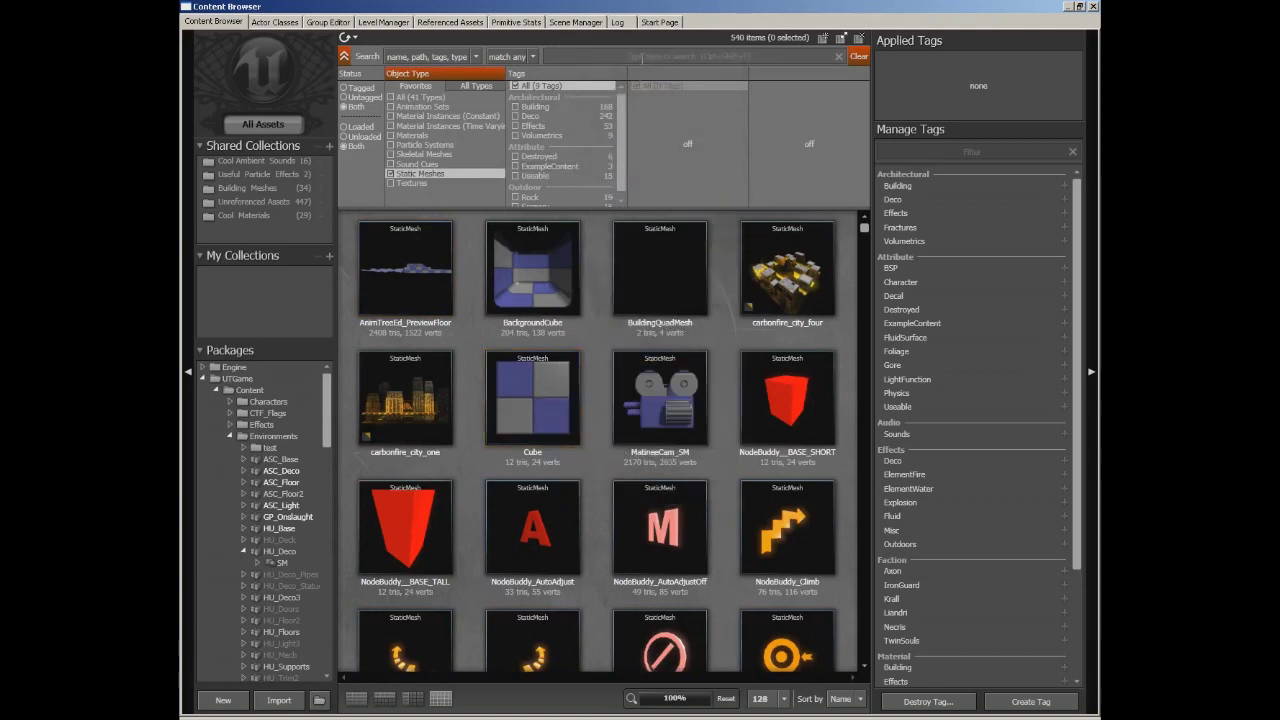
{"action": "type", "text": "building"}
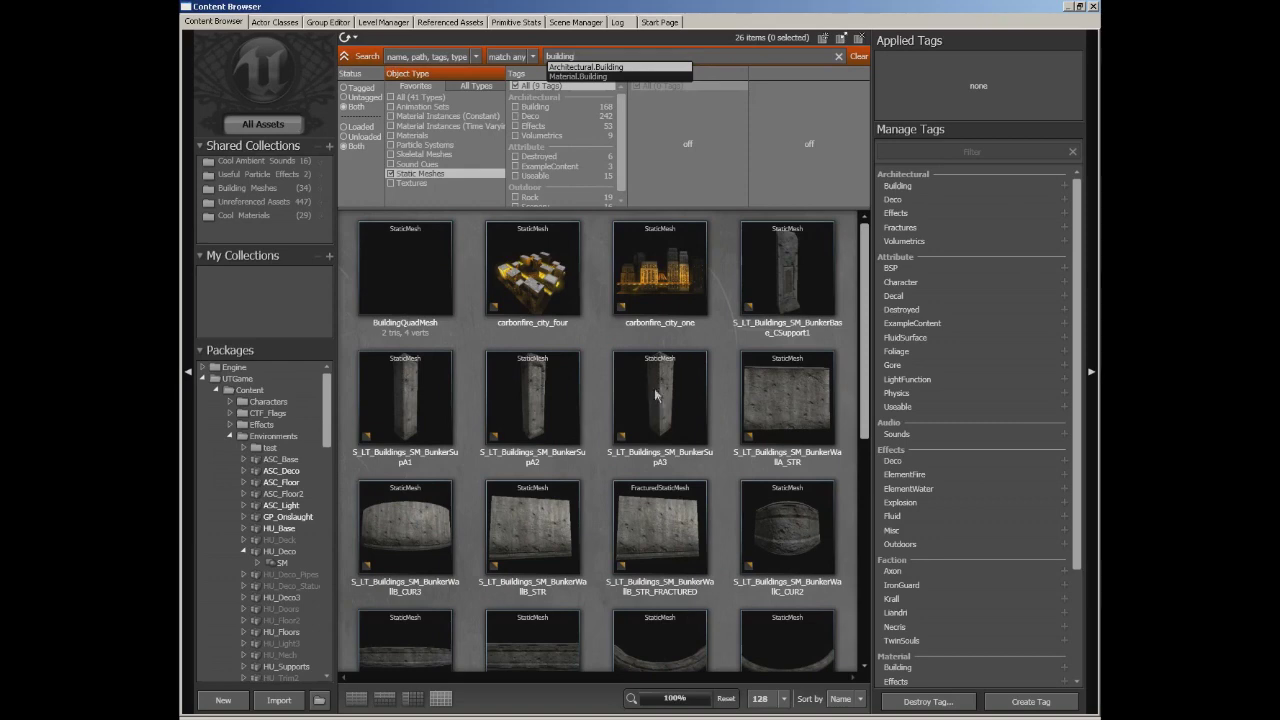
{"action": "left_click", "coordinate": [532, 408]}
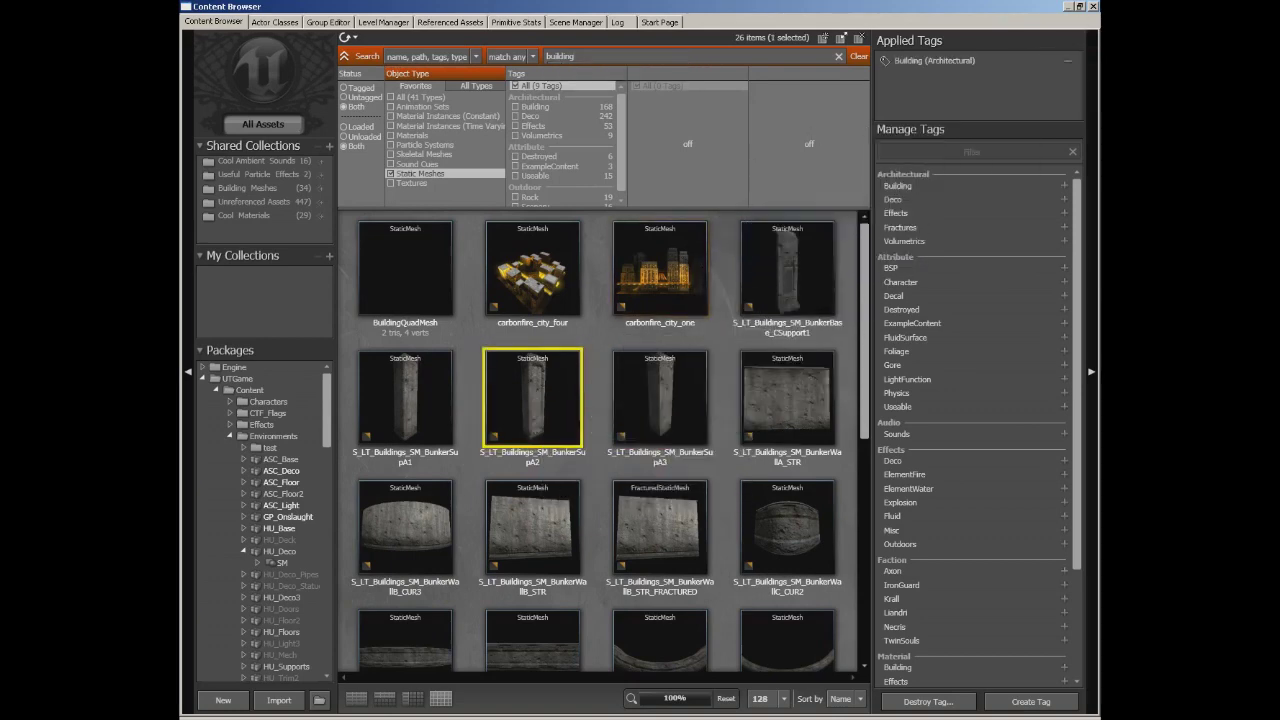
{"action": "mouse_move", "coordinate": [535, 383]}
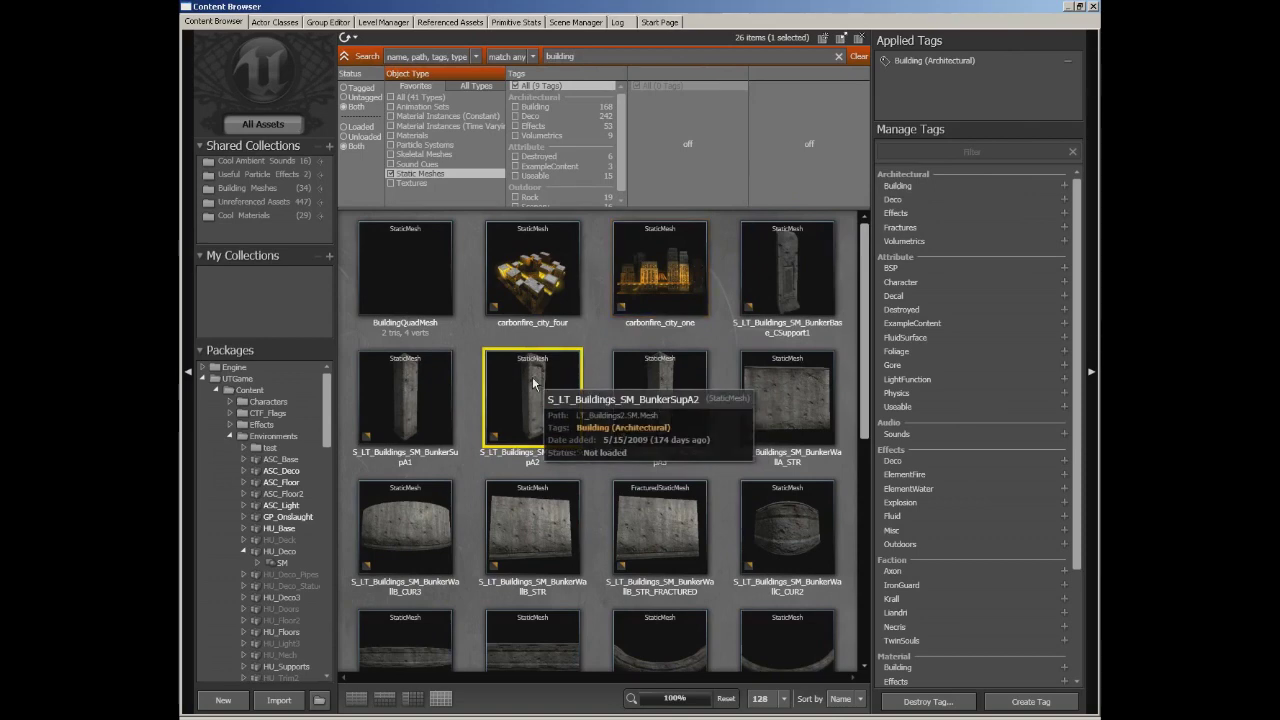
Load the selected S_LT_Buildings_SM_BunkerSupA2 mesh and add it as a StaticMesh actor on the sand in the perspective viewport.
{"action": "left_click", "coordinate": [1093, 6]}
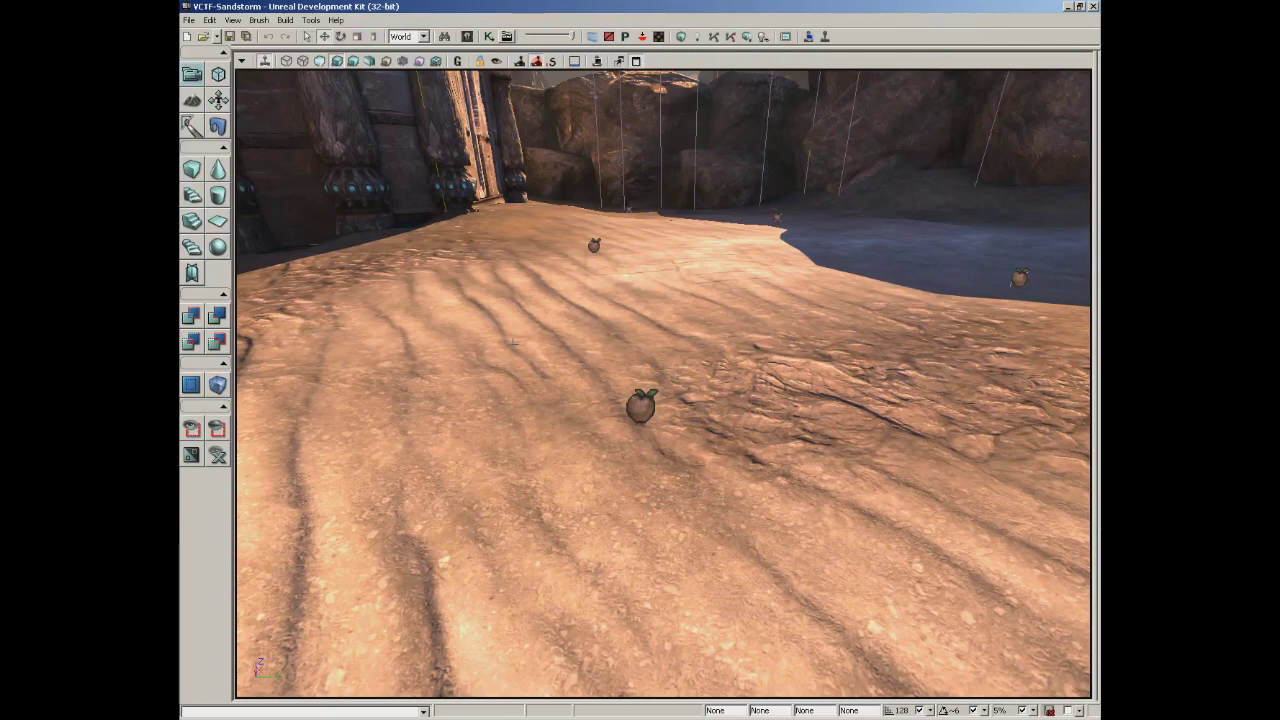
{"action": "right_click", "coordinate": [510, 340]}
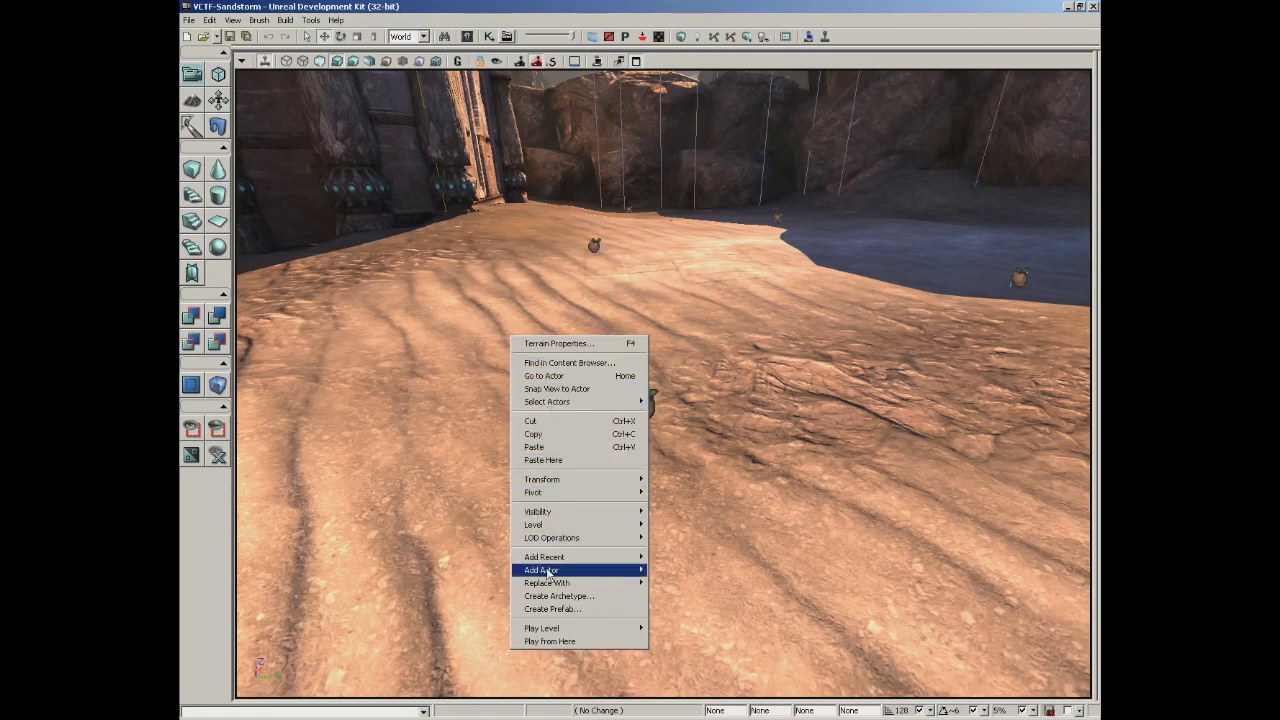
{"action": "mouse_move", "coordinate": [548, 573]}
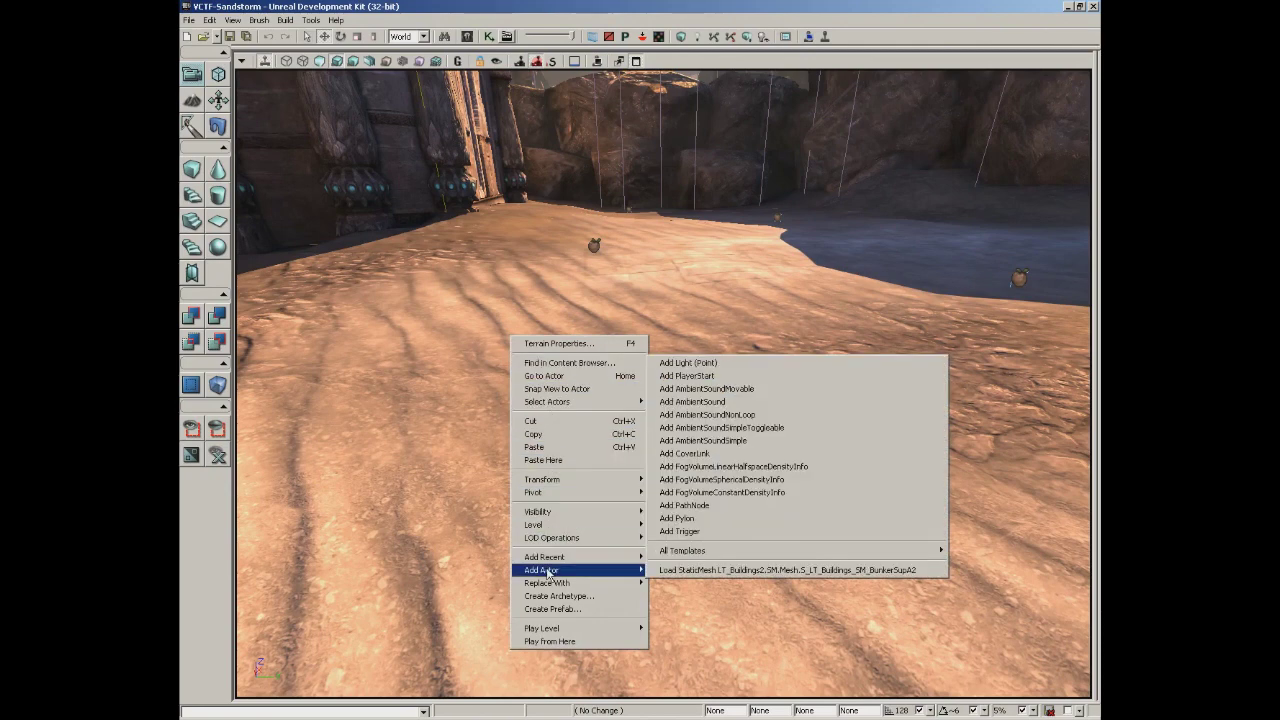
{"action": "left_click", "coordinate": [903, 570]}
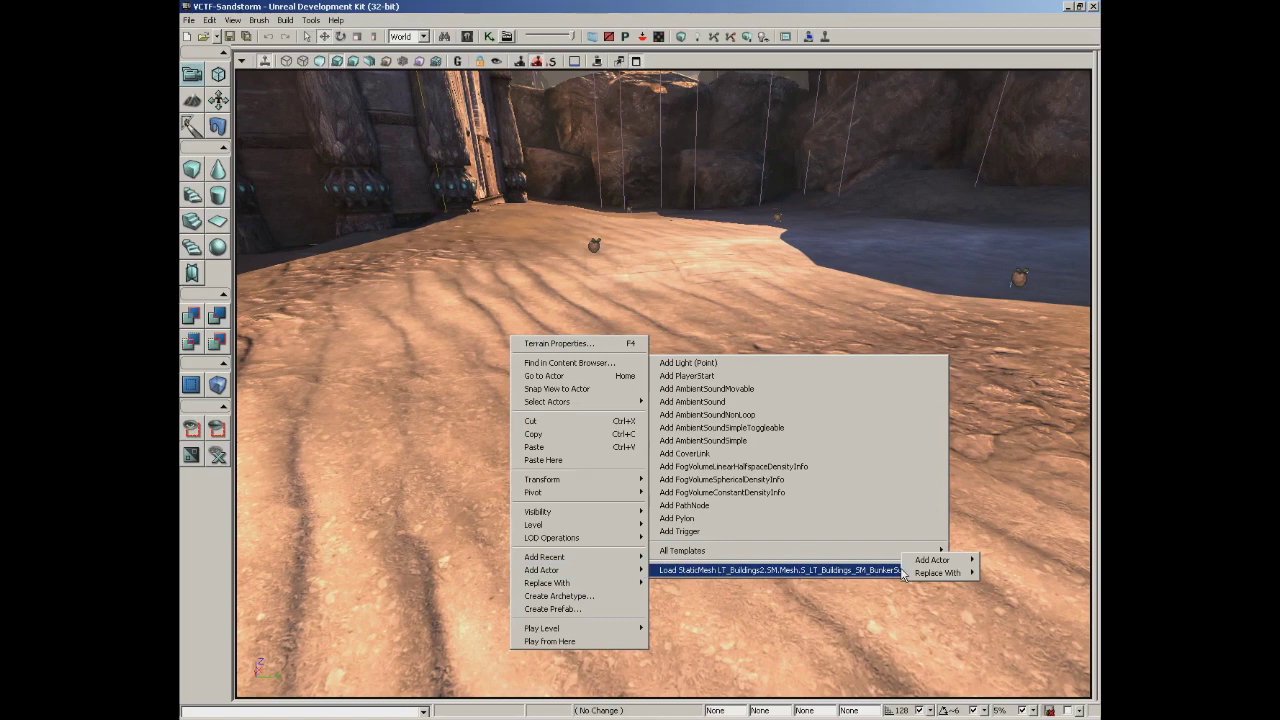
{"action": "mouse_move", "coordinate": [935, 560]}
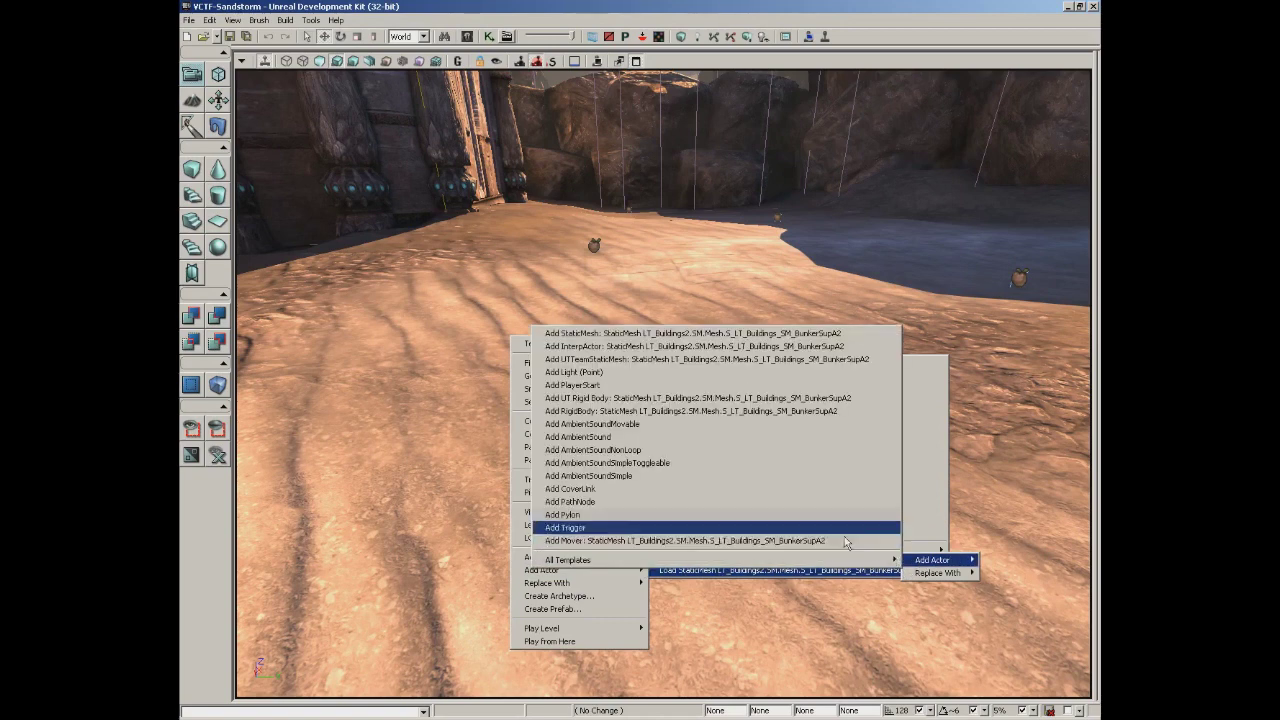
{"action": "left_click", "coordinate": [555, 336]}
{"action": "left_click_drag", "start_coordinate": [609, 305], "coordinate": [549, 83]}
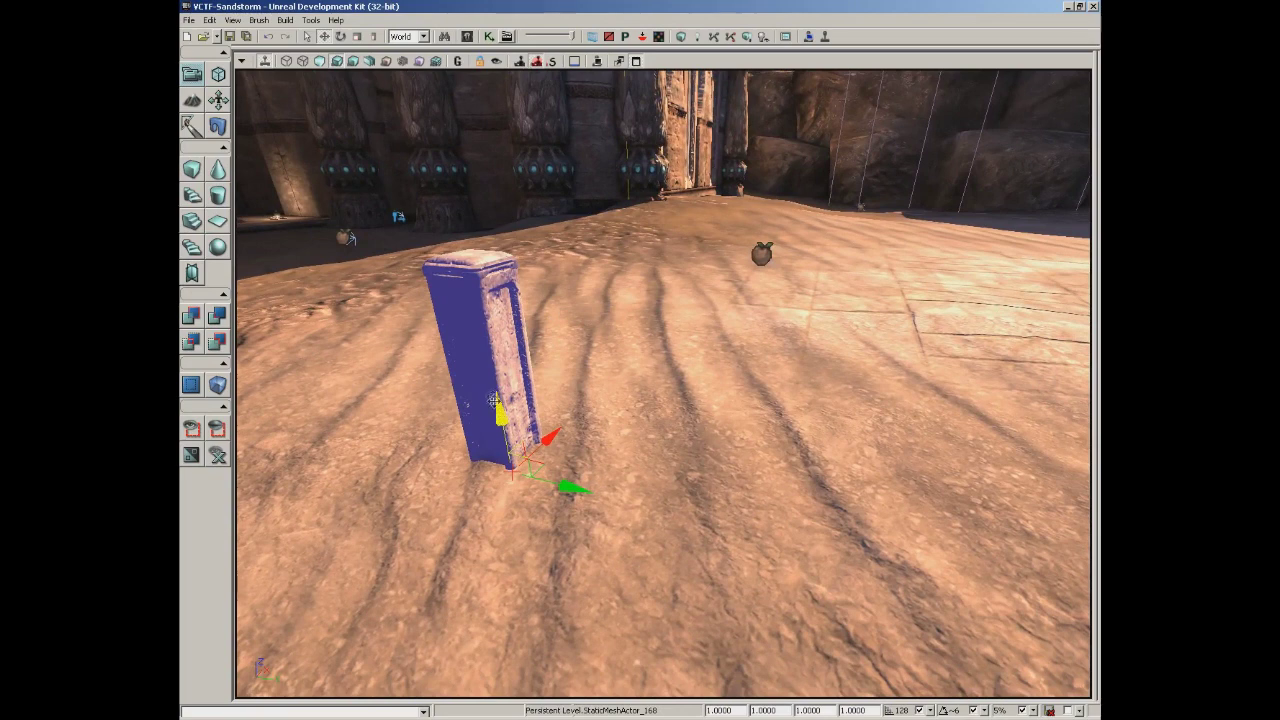
{"action": "mouse_move", "coordinate": [496, 402]}
{"action": "left_mouse_down"}
{"action": "mouse_move", "coordinate": [474, 263]}
{"action": "mouse_move", "coordinate": [500, 405]}
{"action": "left_mouse_up"}
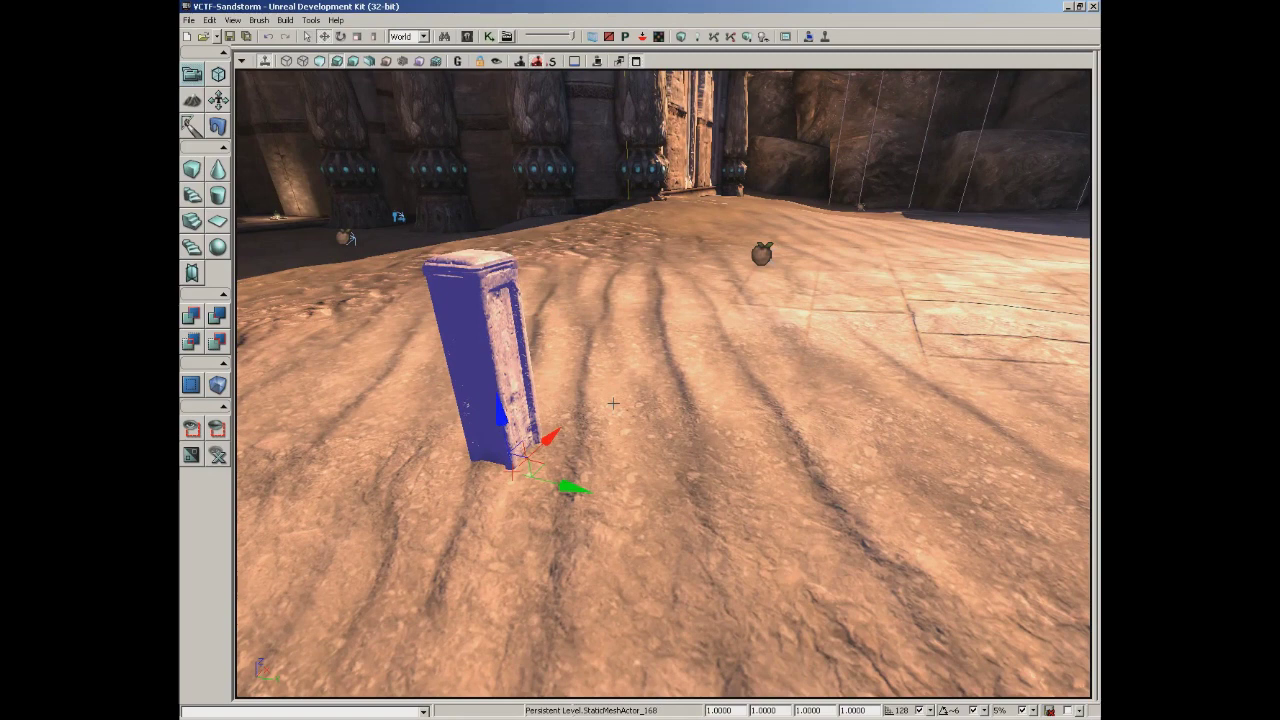
Reopen the Content Browser as a smaller floating window and move it aside so an empty stretch of sand is uncovered.
{"action": "left_click", "coordinate": [467, 40]}
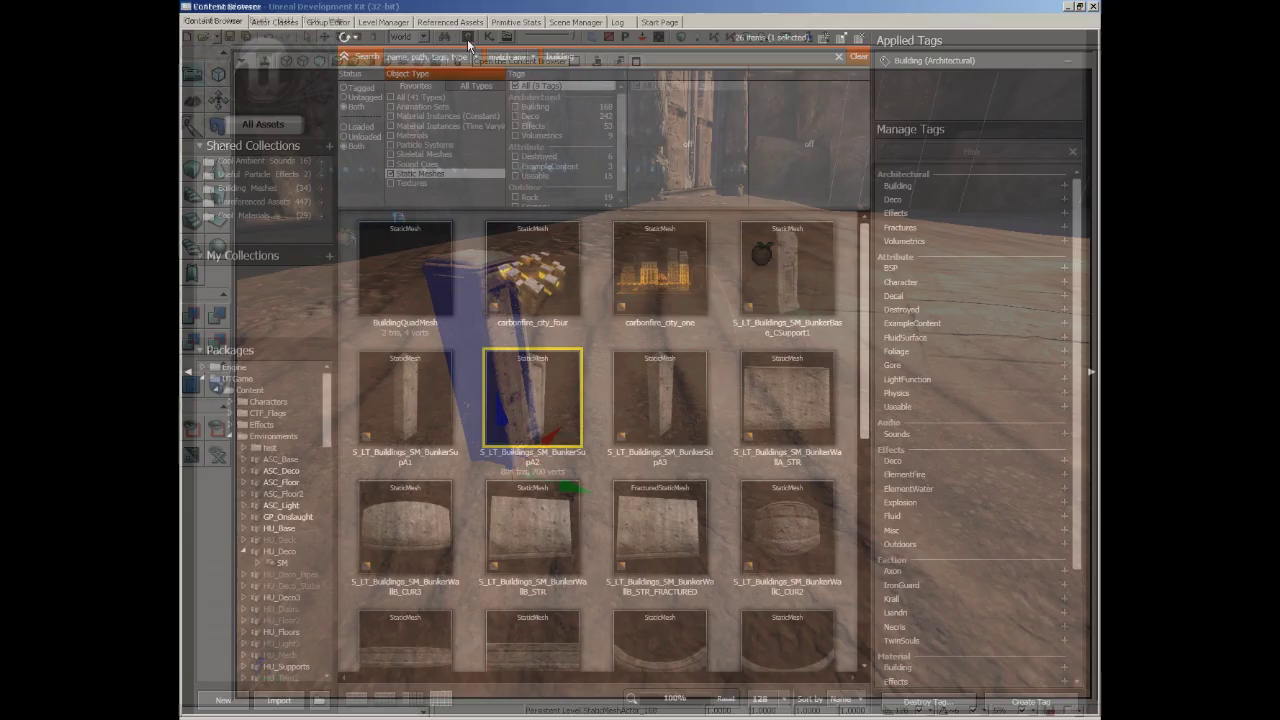
{"action": "left_click", "coordinate": [1080, 7]}
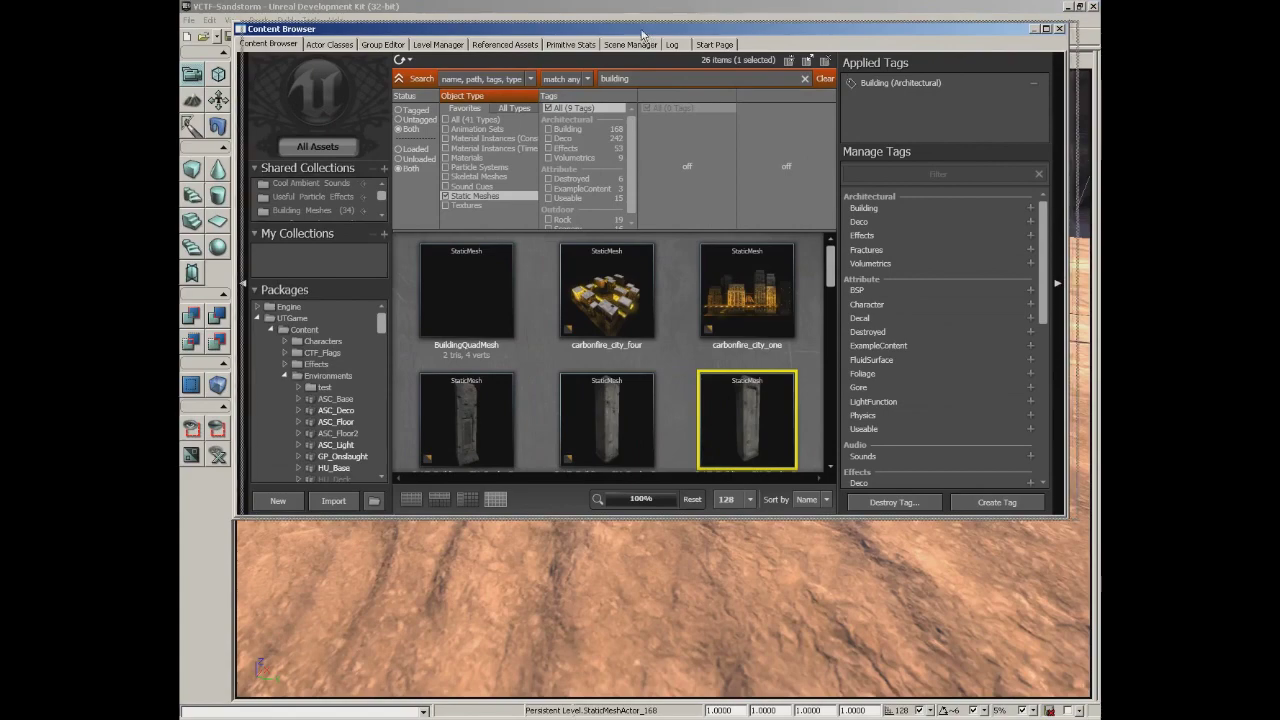
{"action": "left_click_drag", "start_coordinate": [642, 32], "coordinate": [184, 5]}
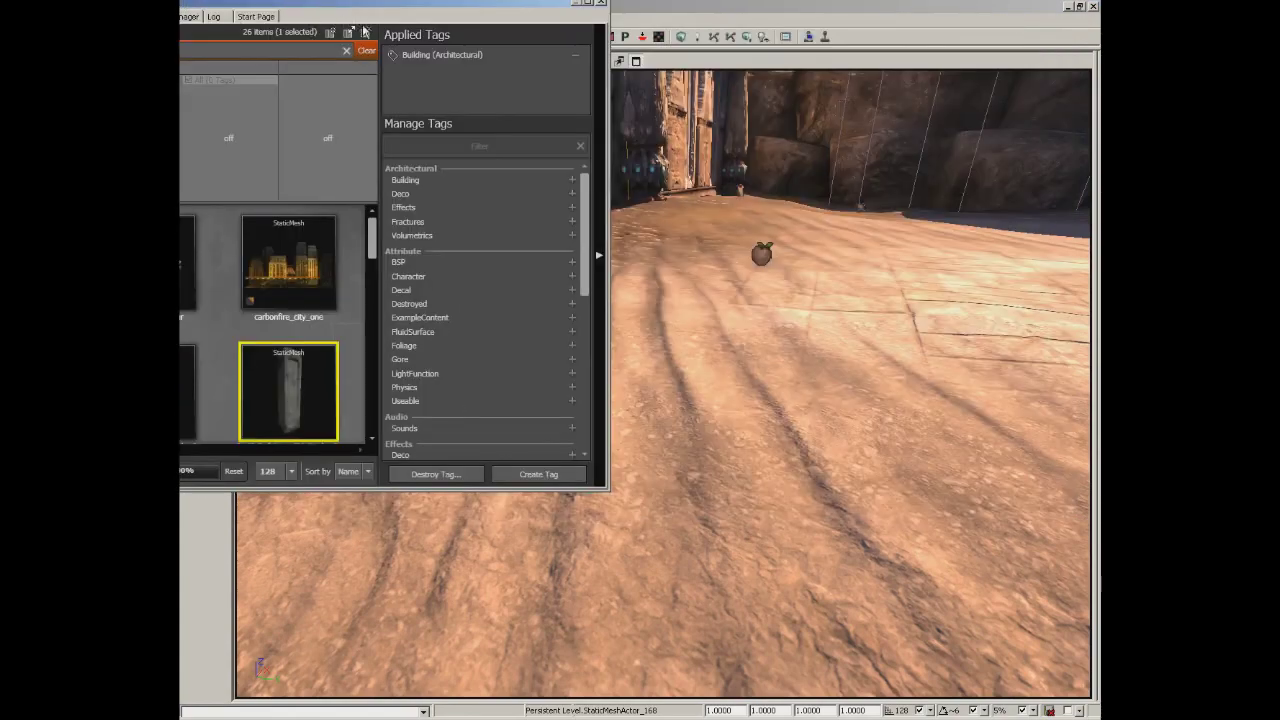
{"action": "left_click_drag", "start_coordinate": [405, 15], "coordinate": [395, 15]}
{"action": "left_click_drag", "start_coordinate": [776, 330], "coordinate": [776, 371]}
{"action": "right_click_drag", "start_coordinate": [776, 371], "coordinate": [782, 332]}
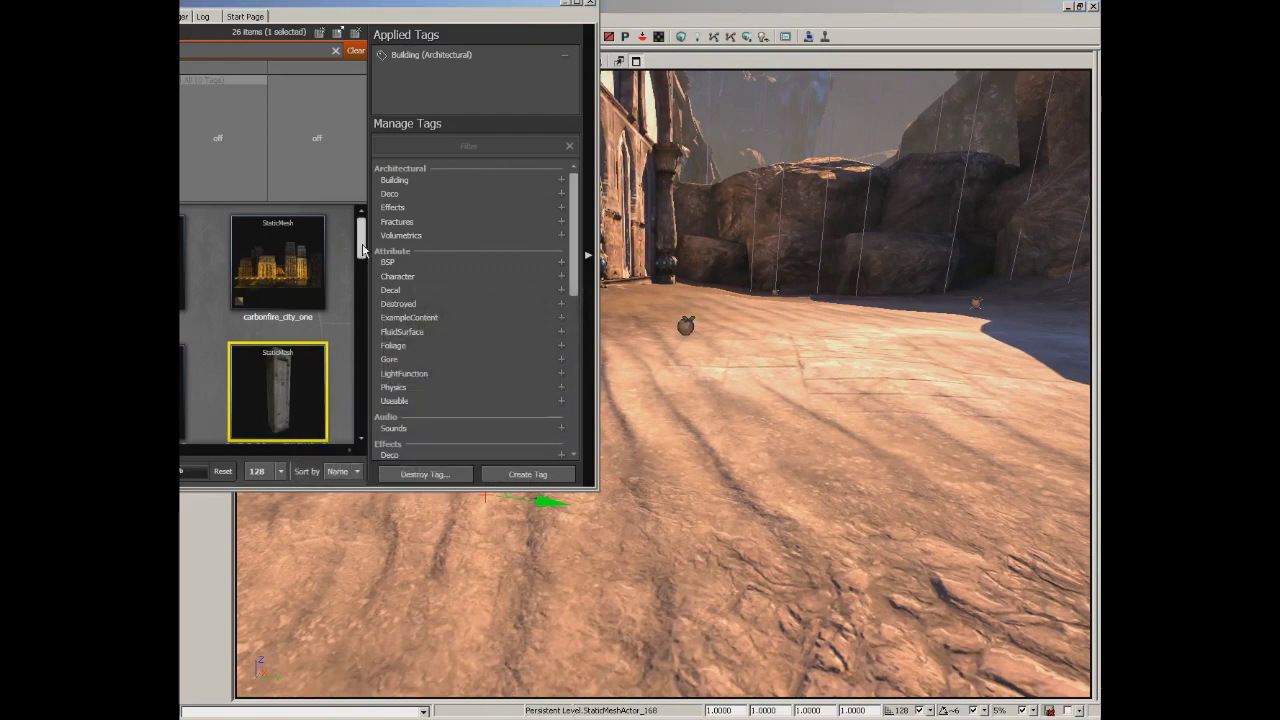
Place two more S_LT_Buildings_SM_BunkerSupA2 pillars and one curved S_LT_Buildings_SM_BunkerWallB_CUR3 wall from the asset list onto the uncovered sand.
{"action": "scroll", "coordinate": [334, 320], "scroll_direction": "down", "scroll_amount": 3}
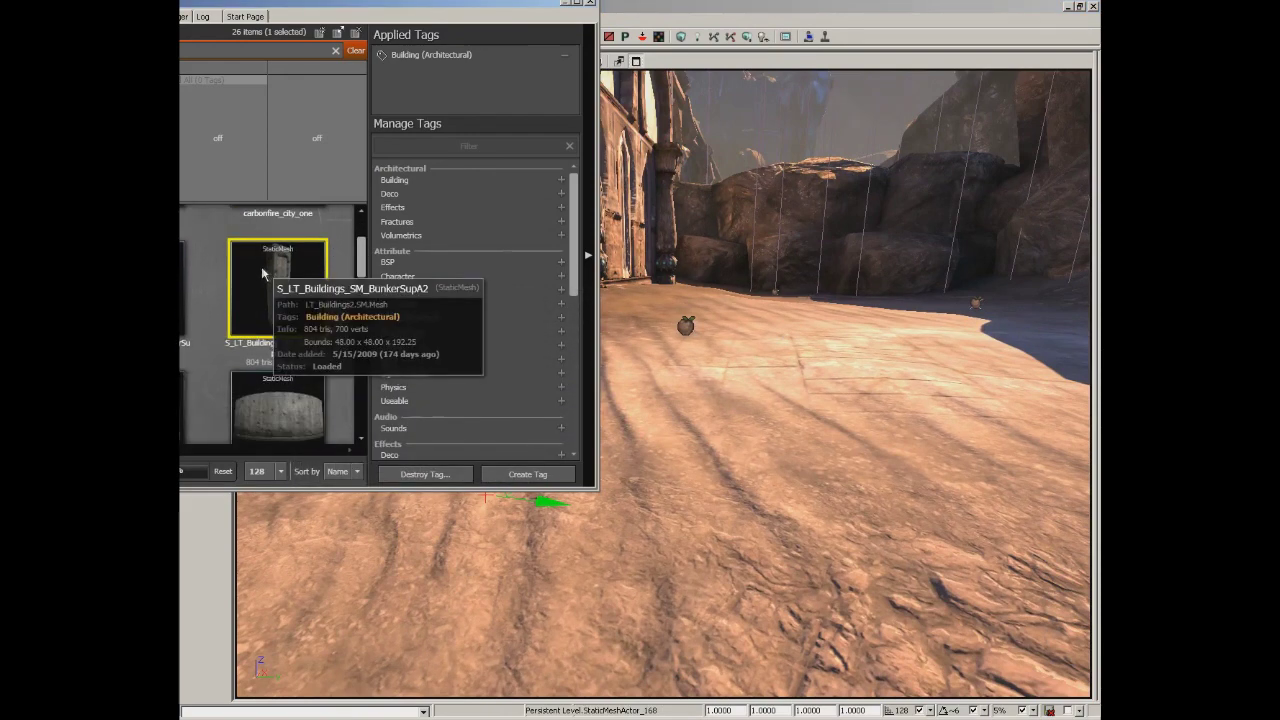
{"action": "left_click_drag", "start_coordinate": [269, 285], "coordinate": [838, 430]}
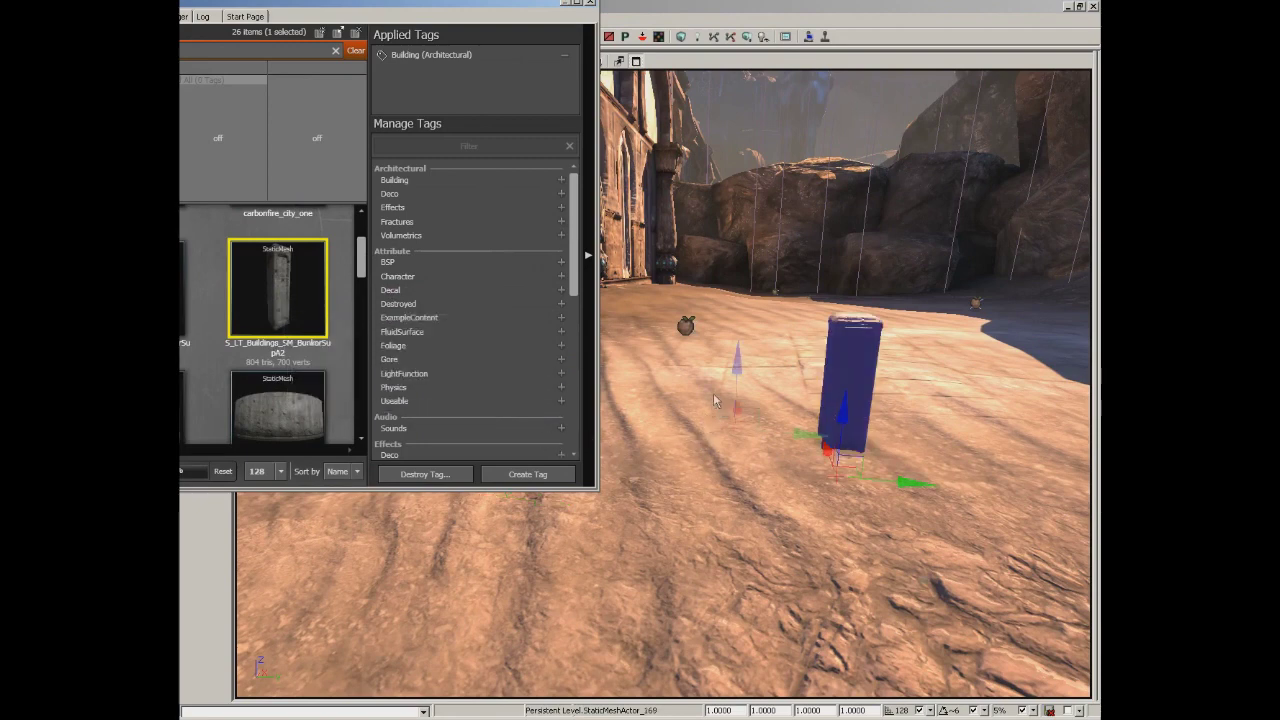
{"action": "left_click", "coordinate": [730, 405]}
{"action": "left_click", "coordinate": [277, 405]}
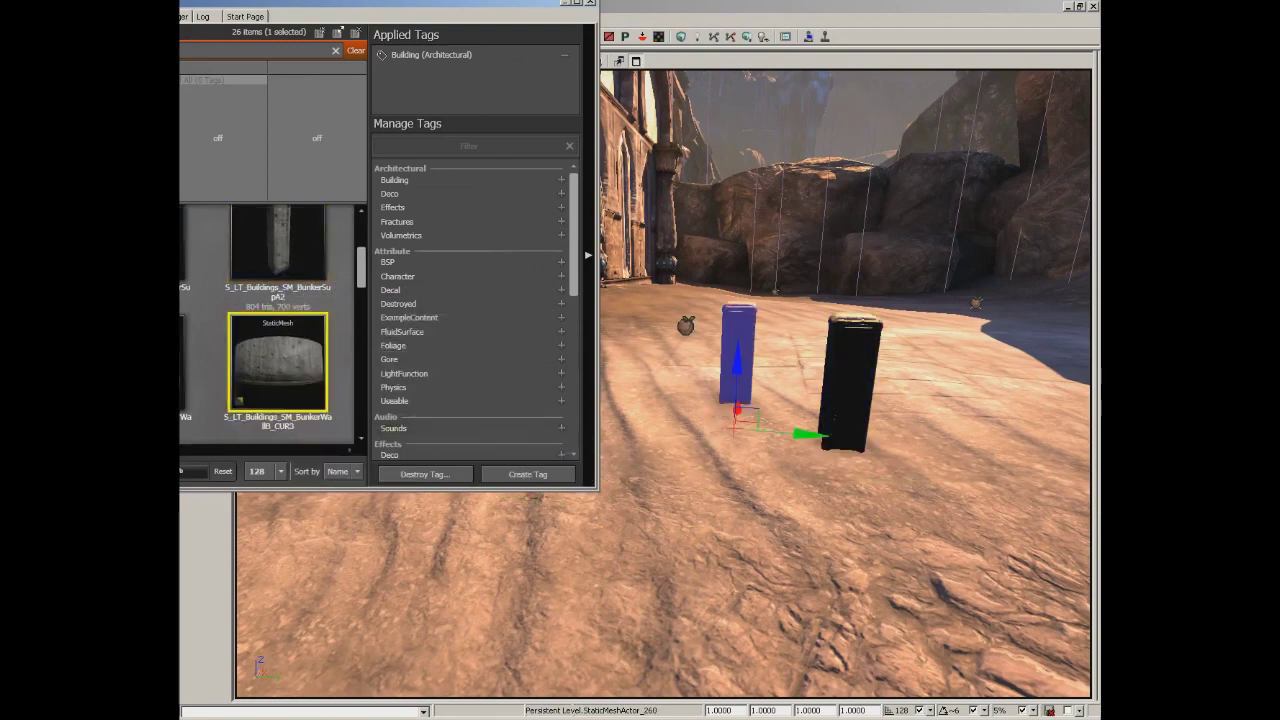
{"action": "left_click_drag", "start_coordinate": [277, 362], "coordinate": [960, 478]}
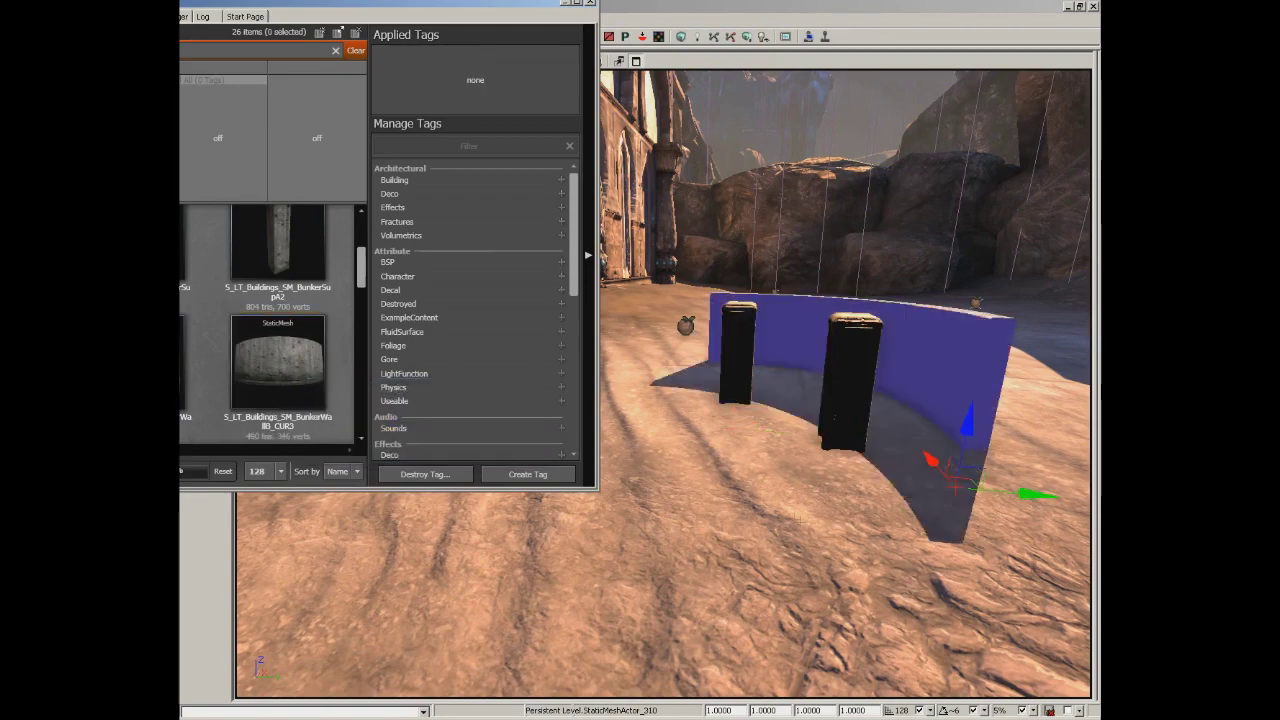
{"action": "right_click_drag", "start_coordinate": [822, 458], "coordinate": [822, 446]}
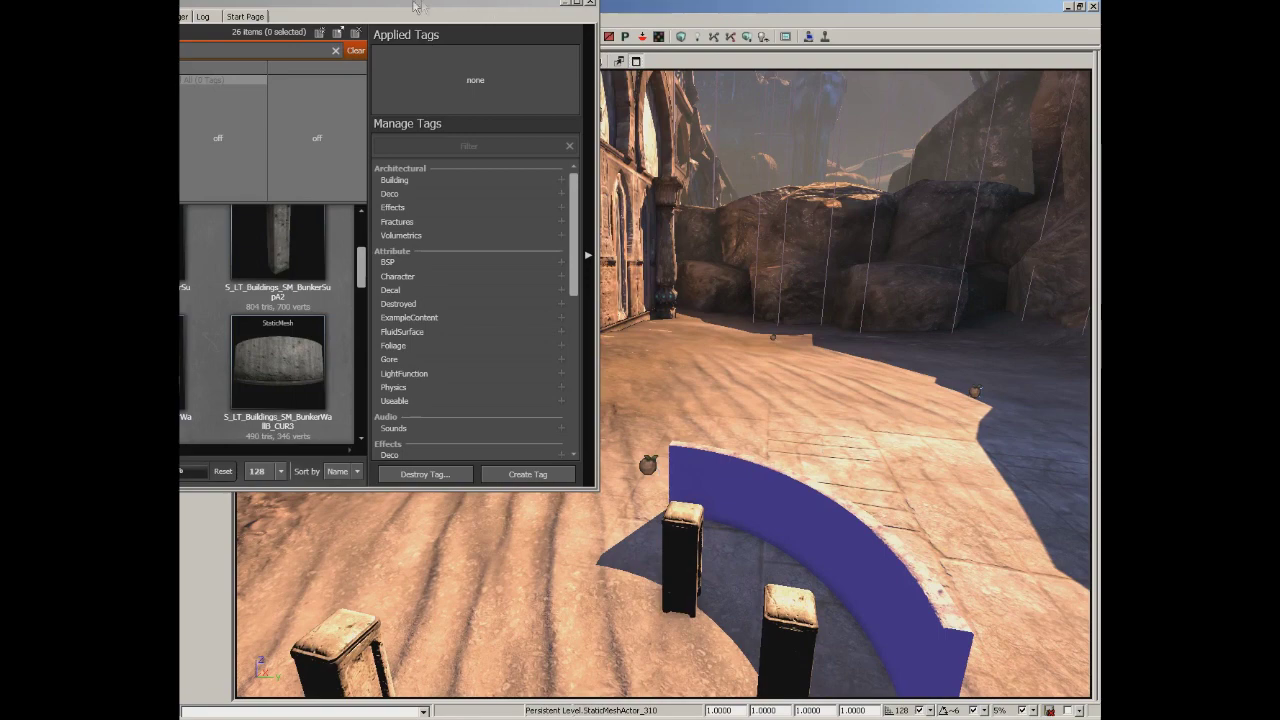
Bring the Content Browser window fully back into view and maximize it.
{"action": "left_click_drag", "start_coordinate": [426, 8], "coordinate": [864, 72]}
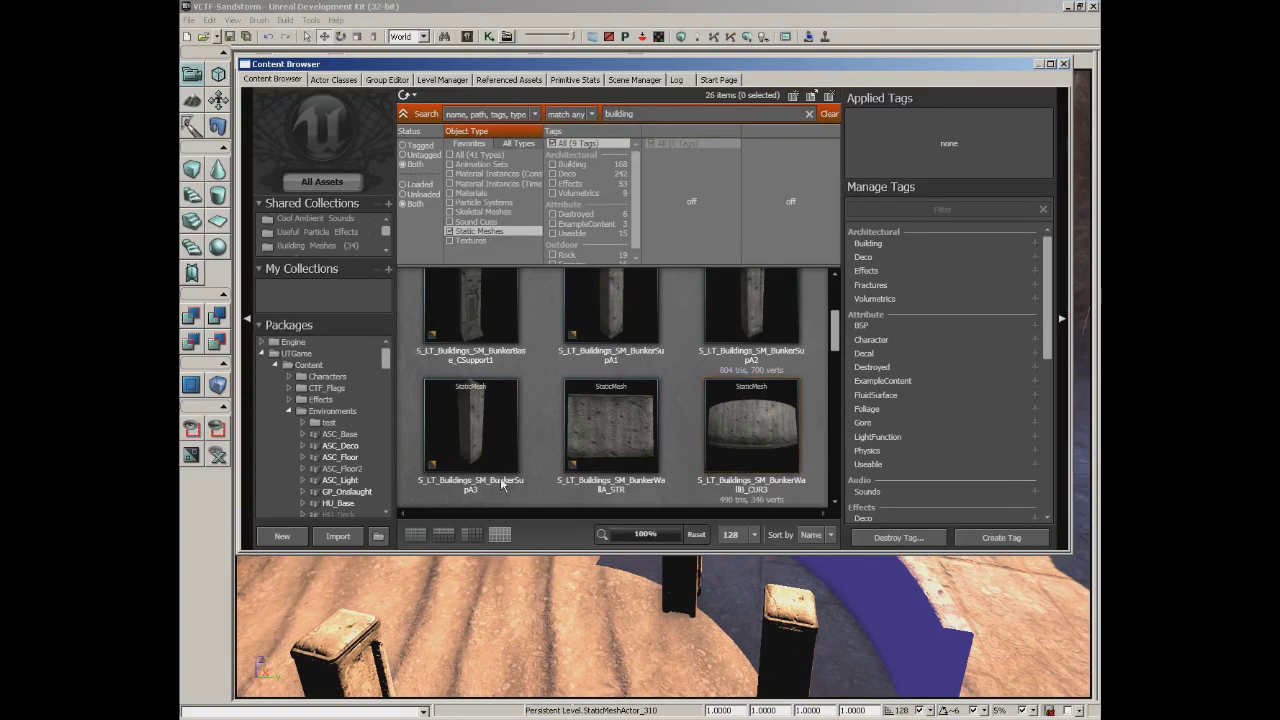
{"action": "left_click", "coordinate": [1050, 63]}
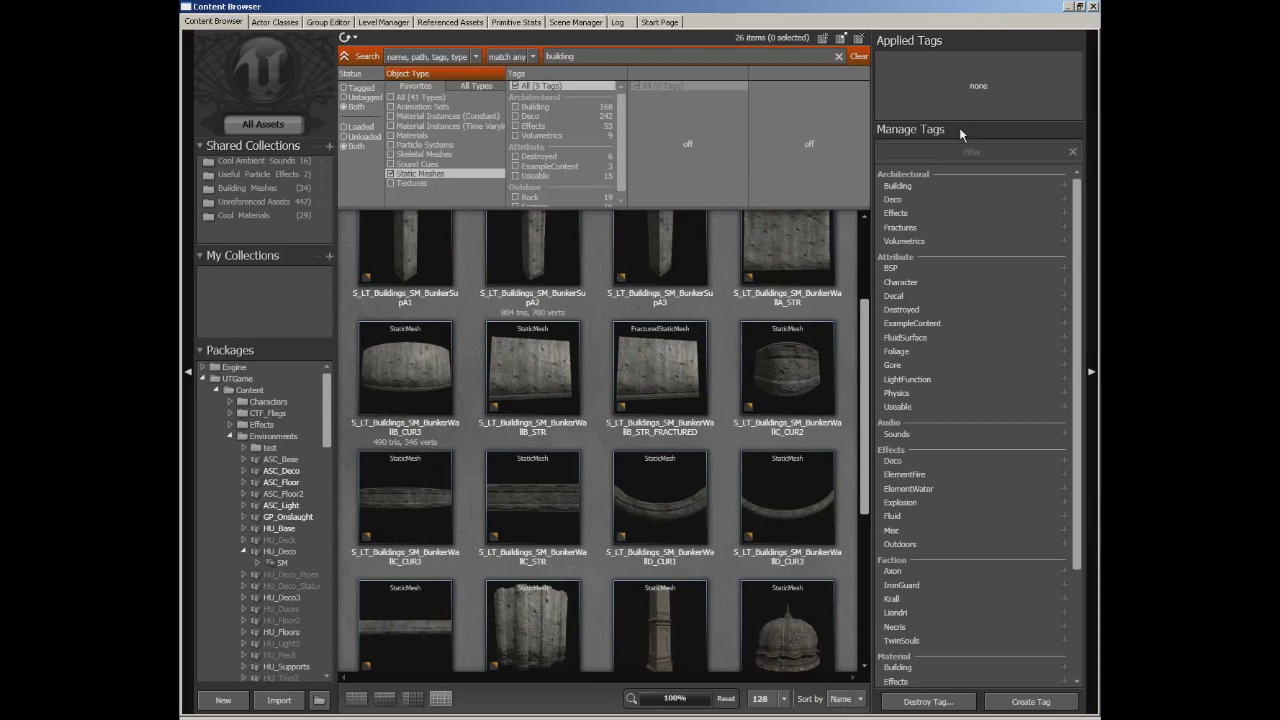
Clear the building search and the object type filter, check the ASC_Deco package's contents, and show all assets again.
{"action": "left_click", "coordinate": [858, 56]}
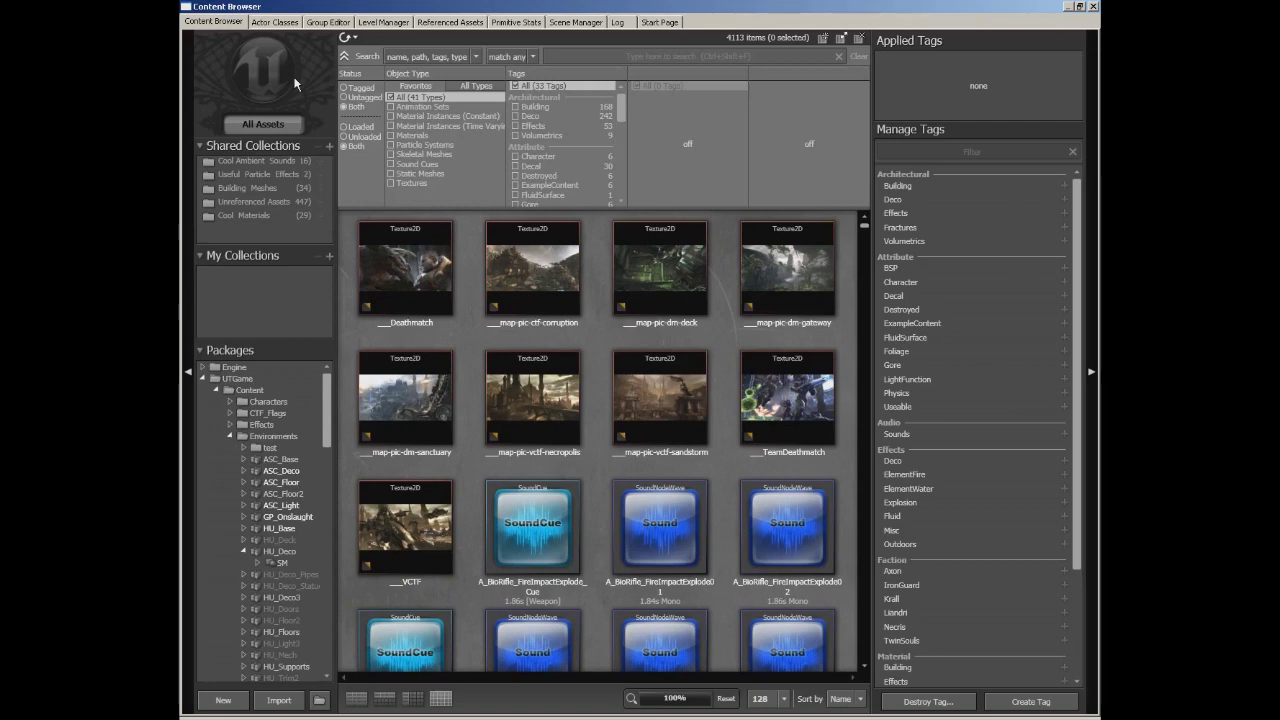
{"action": "left_click", "coordinate": [283, 472]}
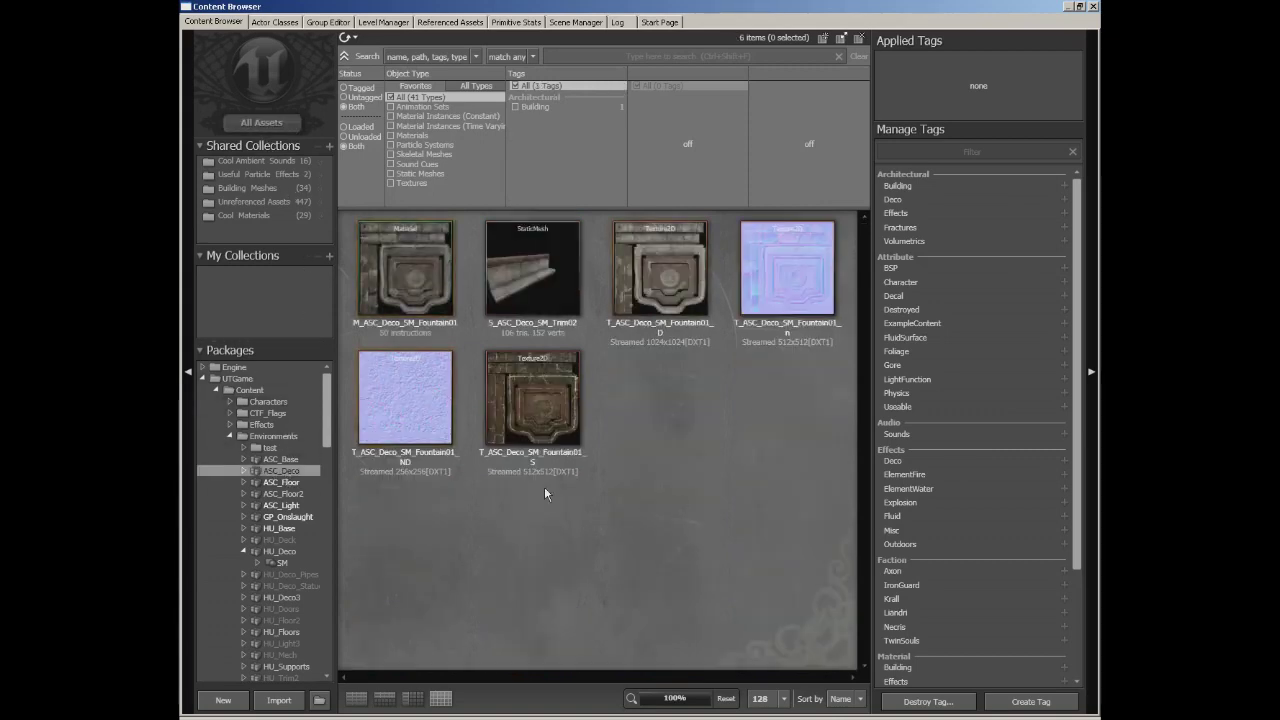
{"action": "left_click", "coordinate": [252, 125]}
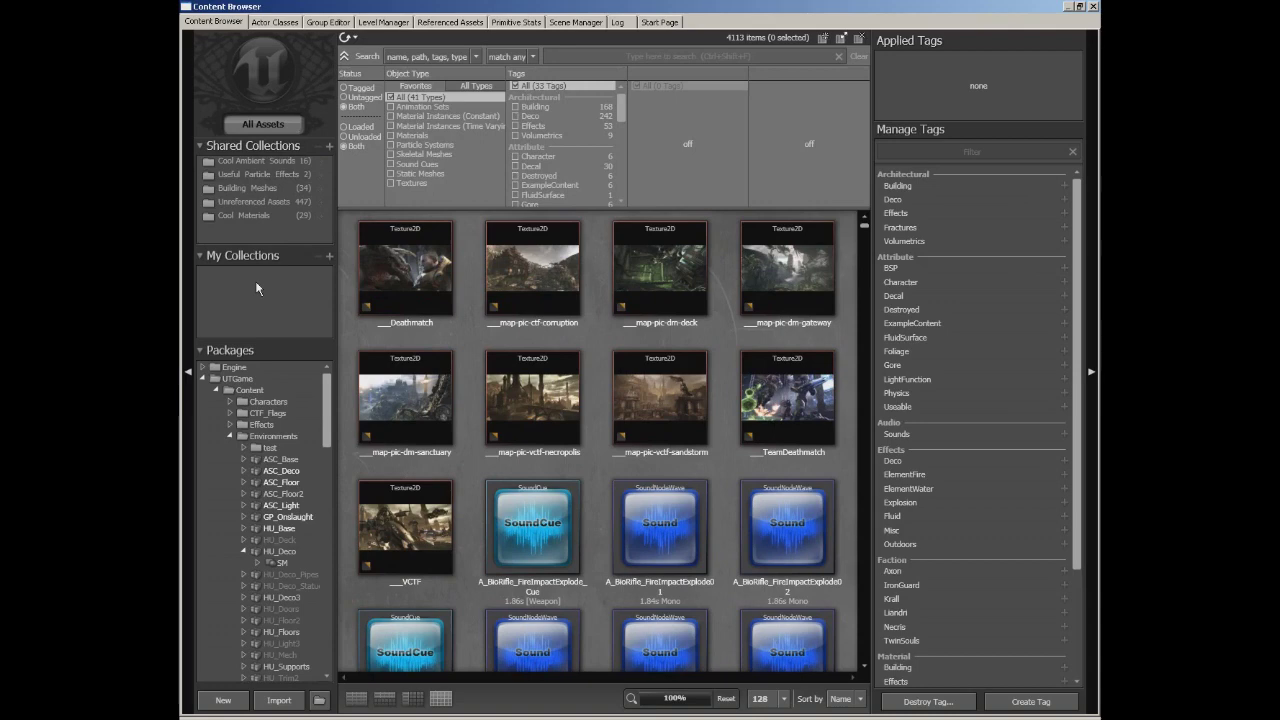
Browse the Cool Ambient Sounds, Building Meshes, Unreferenced Assets and Cool Materials shared collections, and inspect the map images among all assets.
{"action": "left_click", "coordinate": [236, 163]}
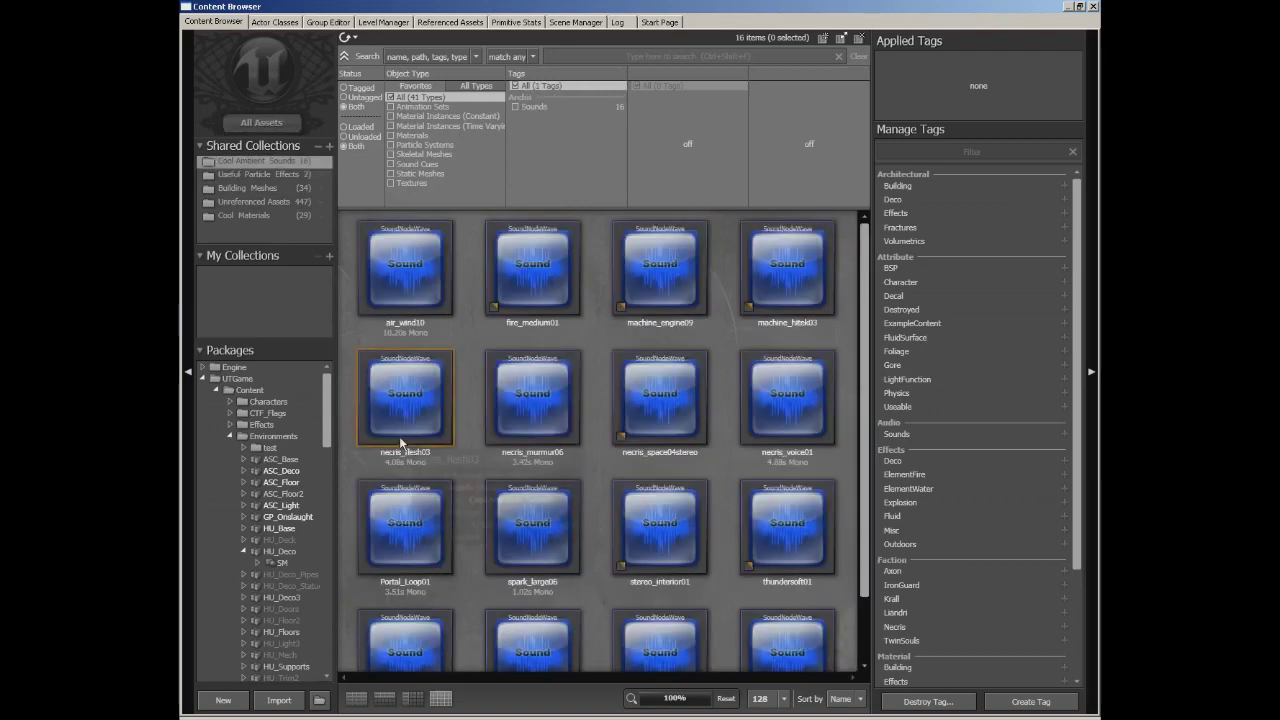
{"action": "left_click", "coordinate": [259, 190]}
{"action": "left_click", "coordinate": [240, 203]}
{"action": "left_click", "coordinate": [254, 215]}
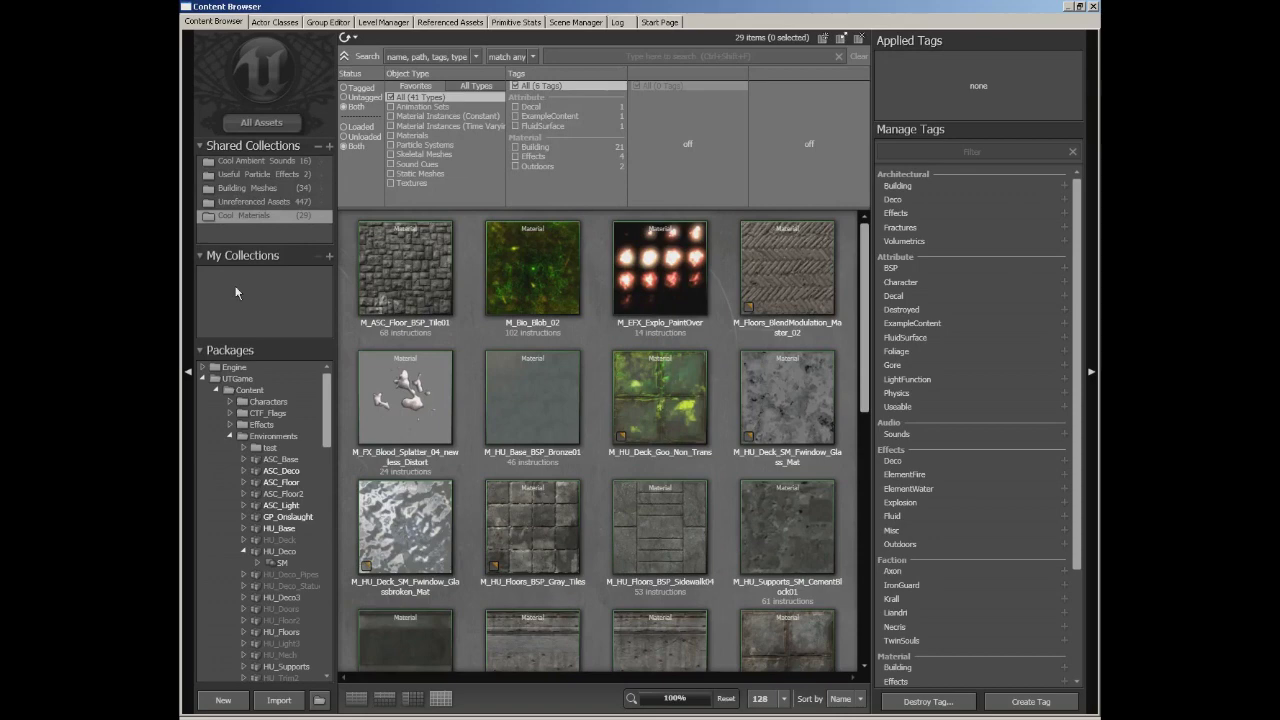
{"action": "left_click", "coordinate": [270, 121]}
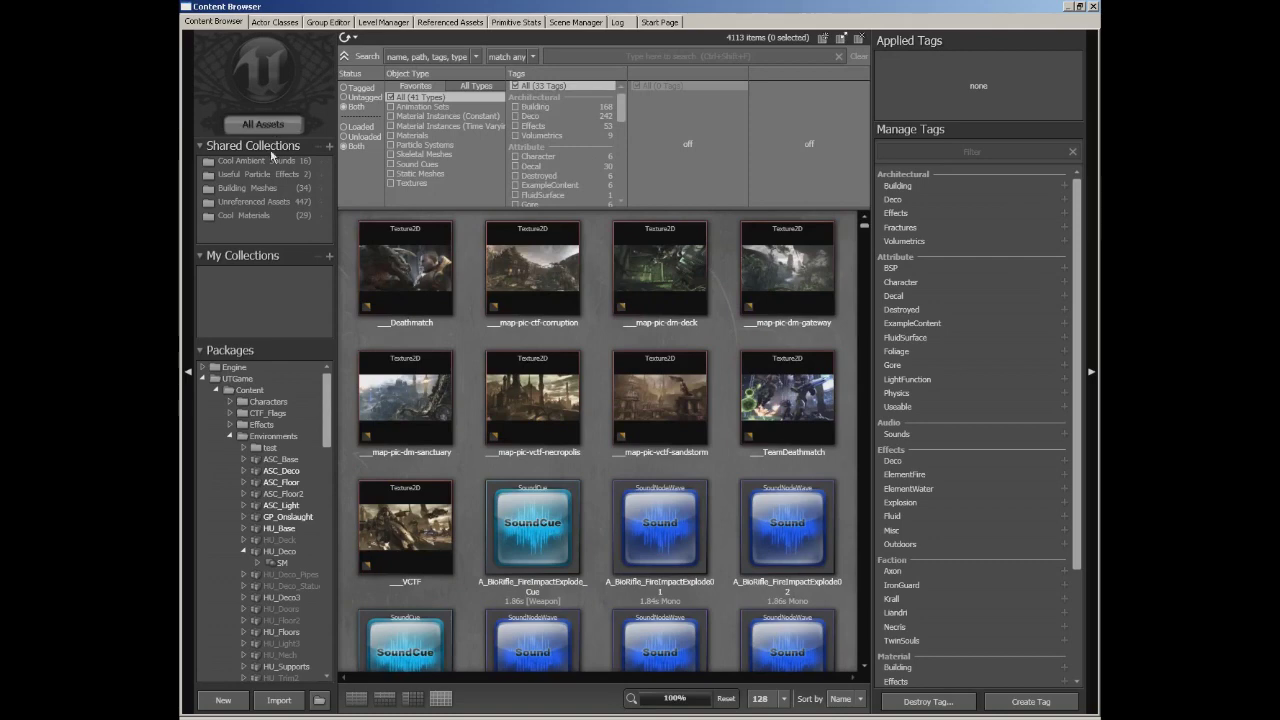
{"action": "mouse_move", "coordinate": [525, 268]}
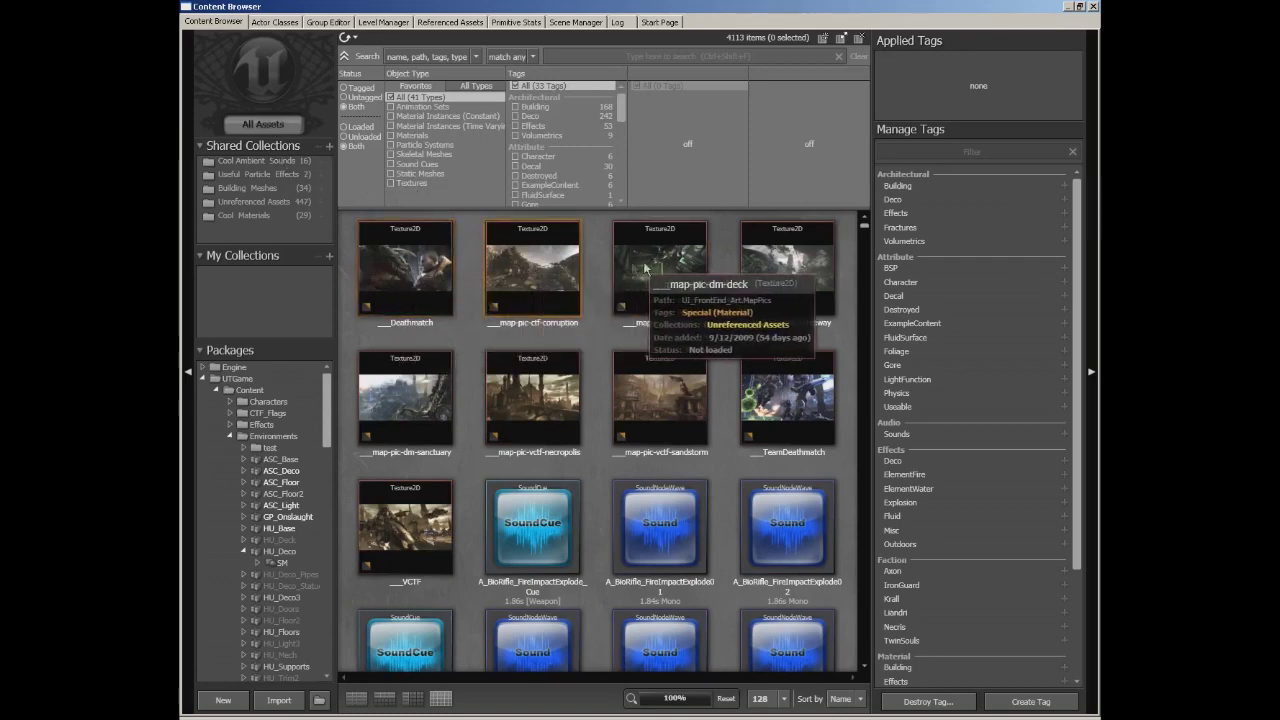
{"action": "mouse_move", "coordinate": [795, 262]}
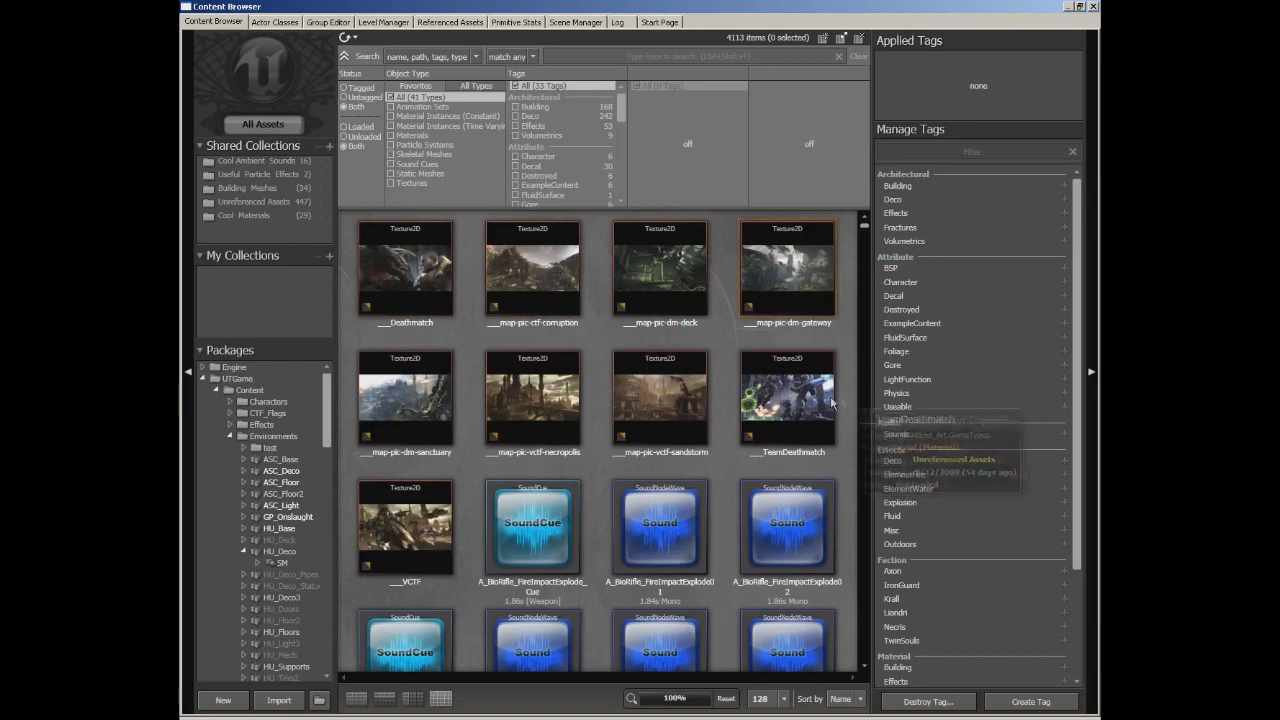
{"action": "mouse_move", "coordinate": [362, 485]}
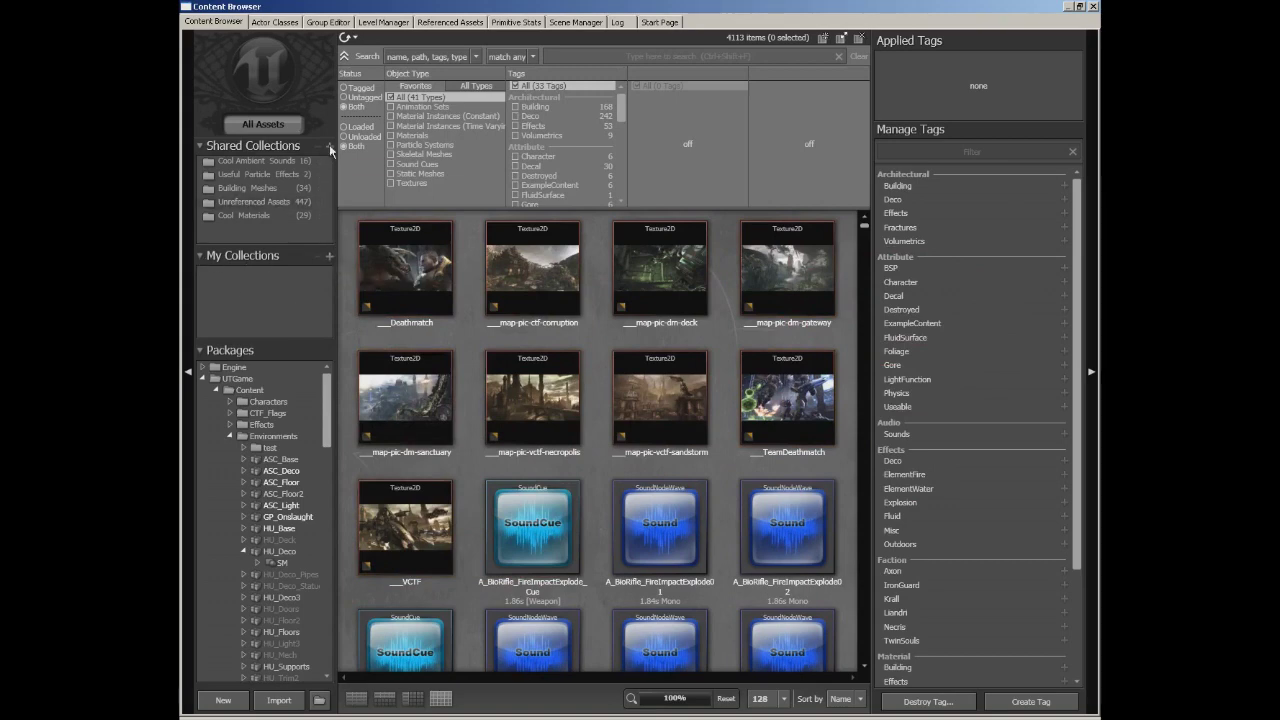
Create a private collection named ScreenImages, view its contents, and return to the full asset list.
{"action": "left_click", "coordinate": [329, 258]}
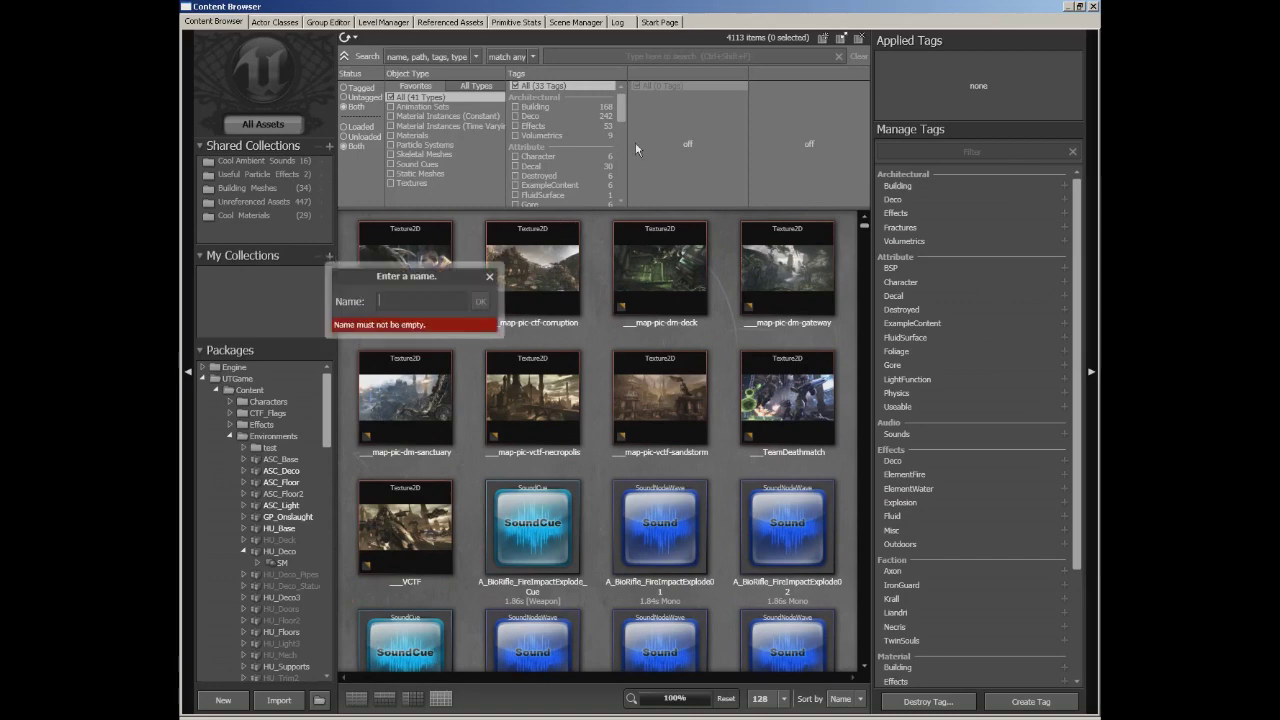
{"action": "type", "text": "Scree"}
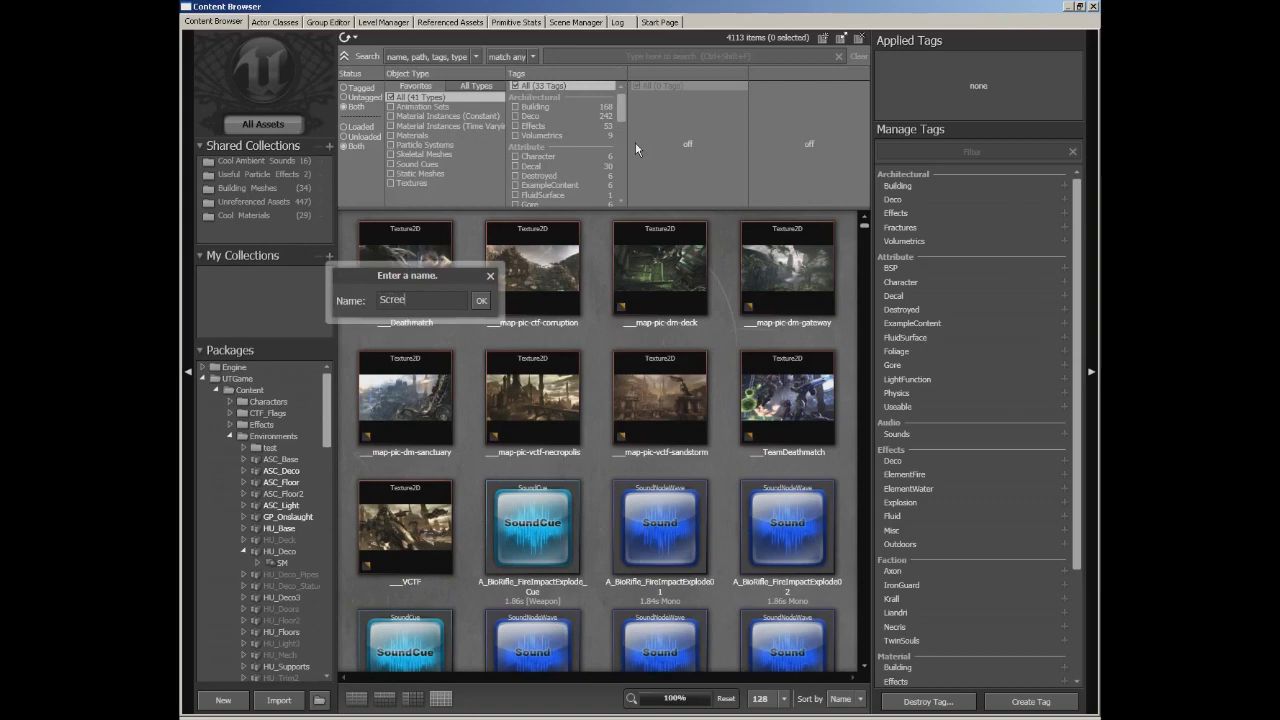
{"action": "type", "text": "nImages"}
{"action": "key", "text": "Return"}
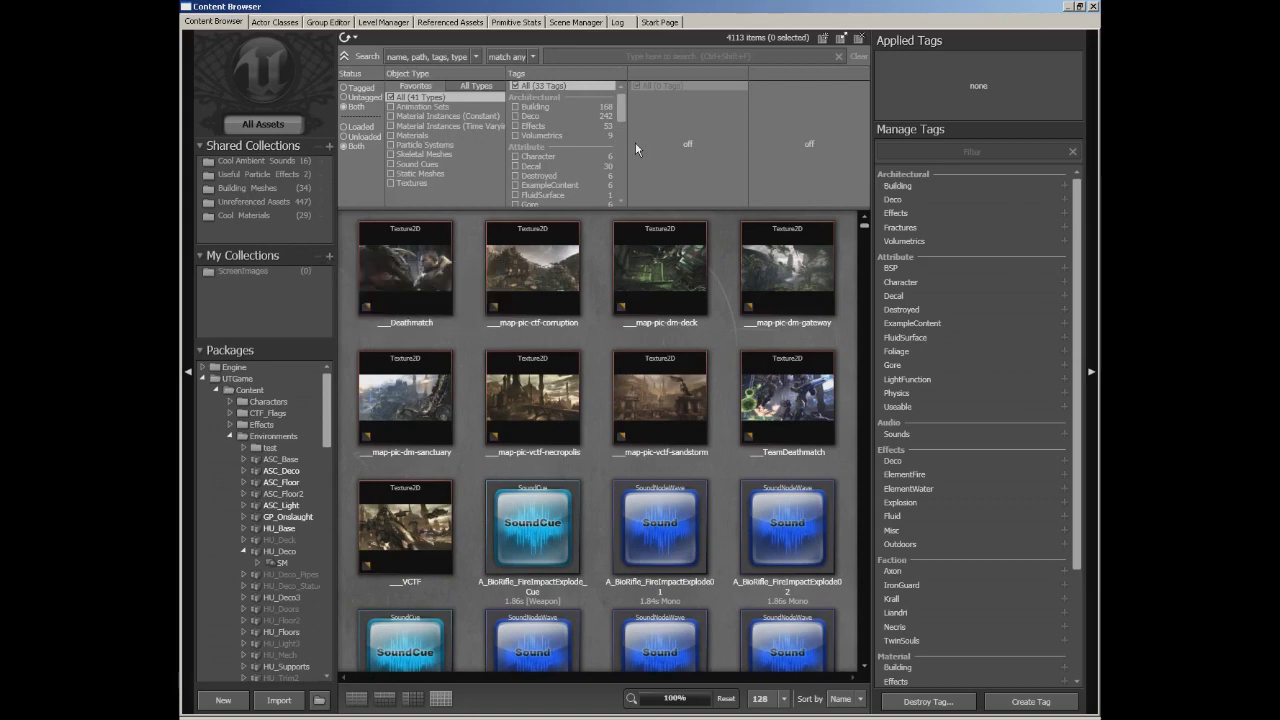
{"action": "left_click", "coordinate": [243, 271]}
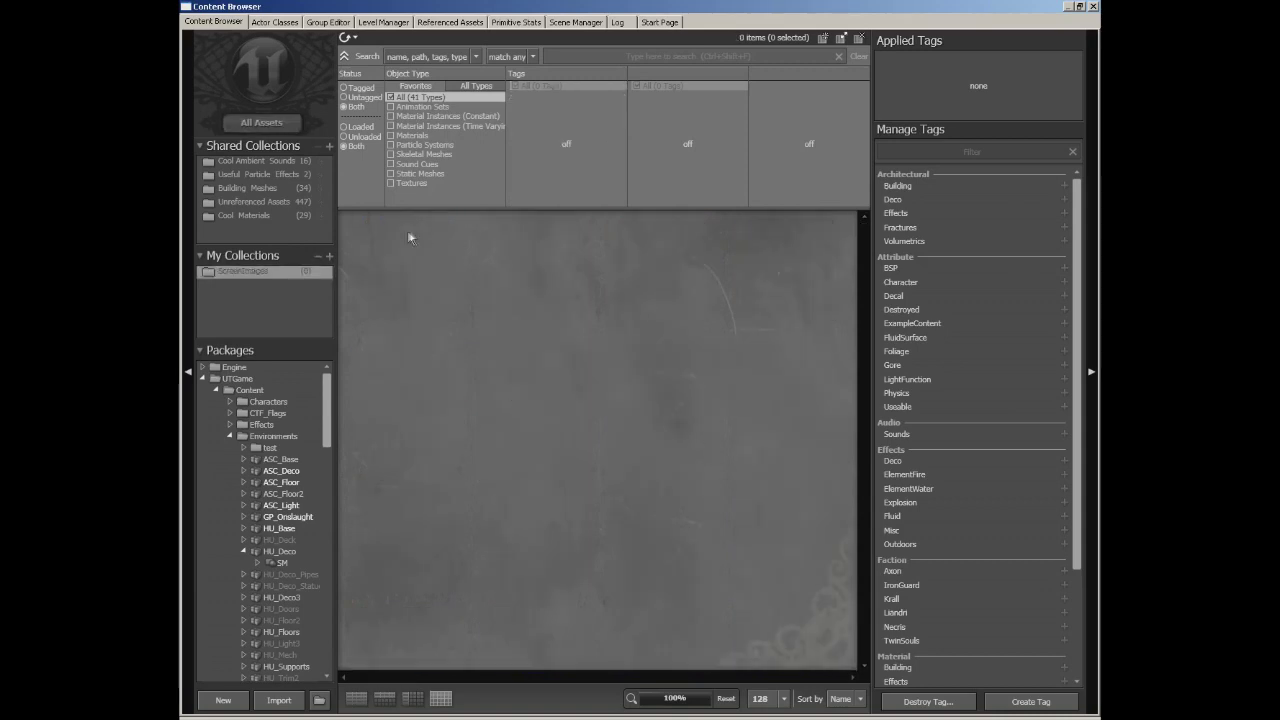
{"action": "left_click", "coordinate": [254, 124]}
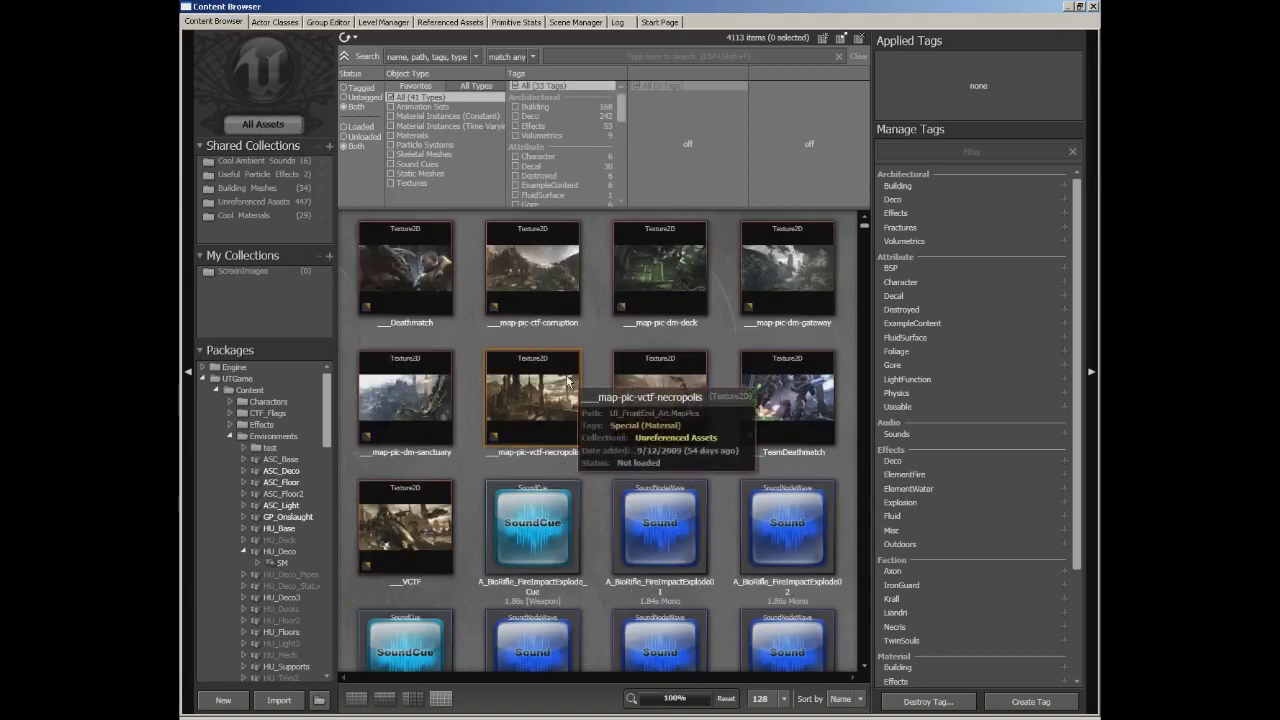
Add the Deathmatch texture and the eight textures from map-pic-ctf-corruption through VCTF to the ScreenImages collection.
{"action": "left_click", "coordinate": [401, 258]}
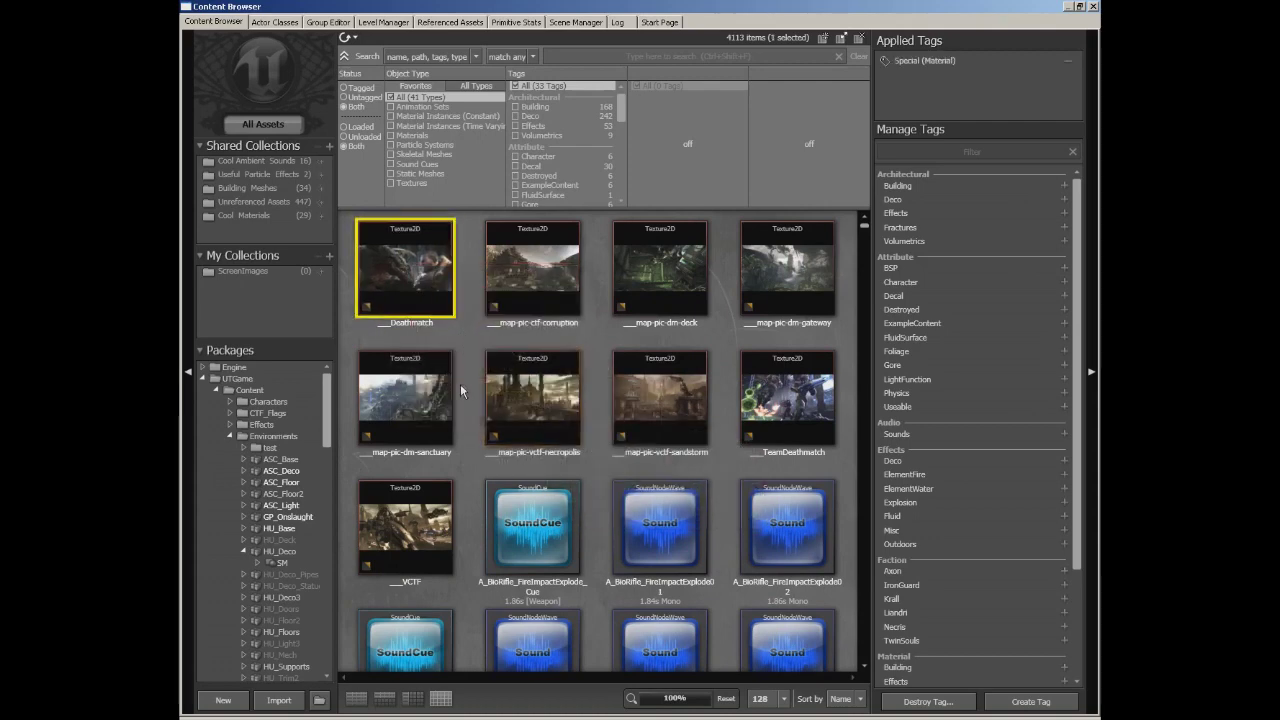
{"action": "left_click", "coordinate": [319, 269]}
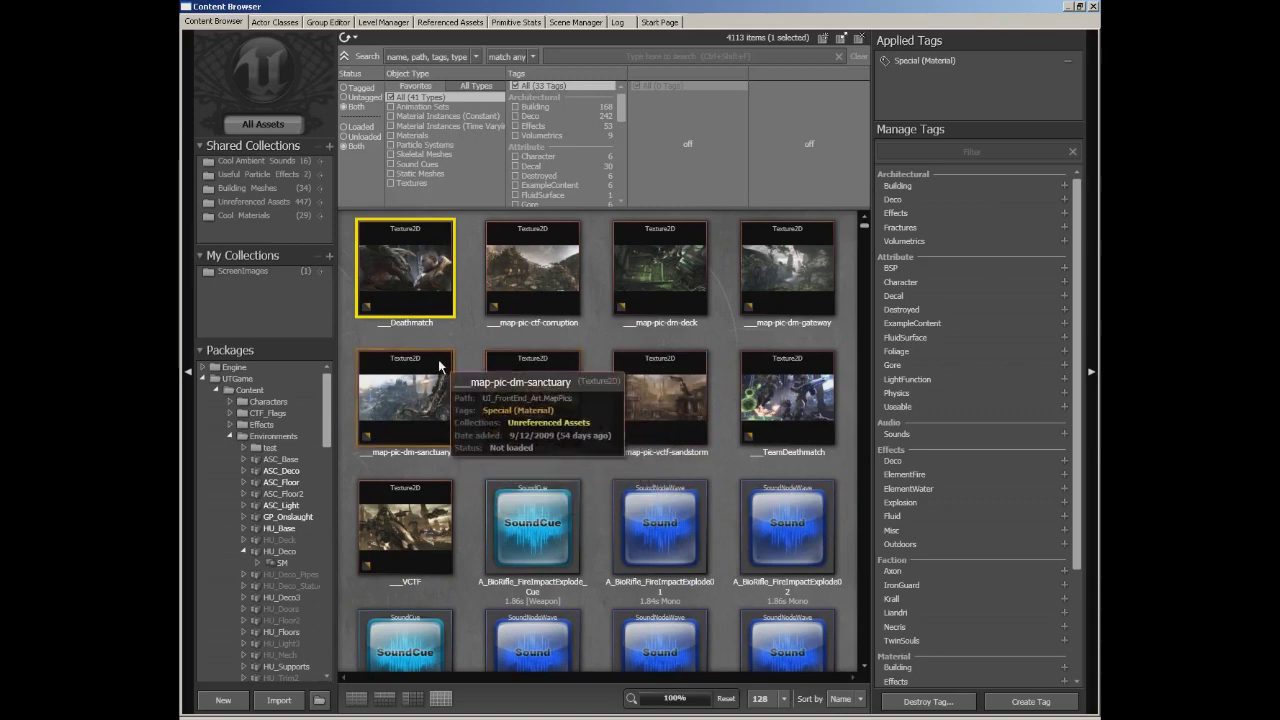
{"action": "left_click", "coordinate": [530, 268]}
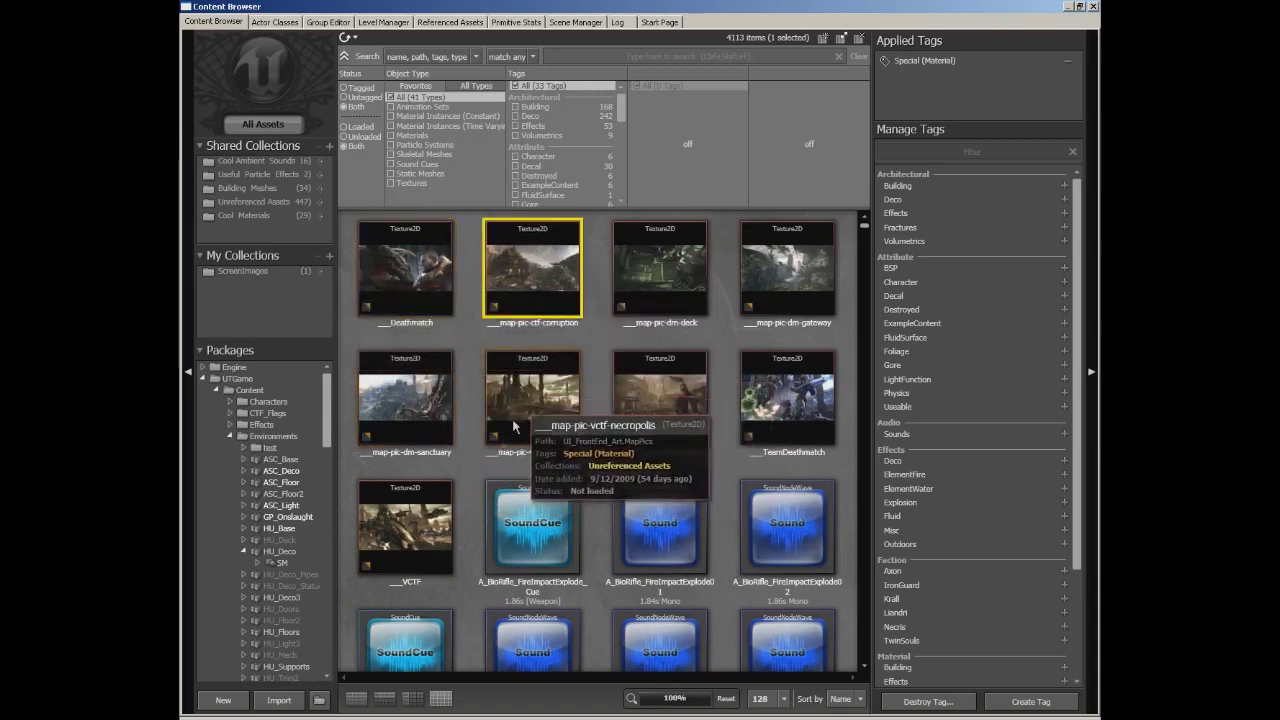
{"action": "left_click", "coordinate": [422, 518], "text": "shift"}
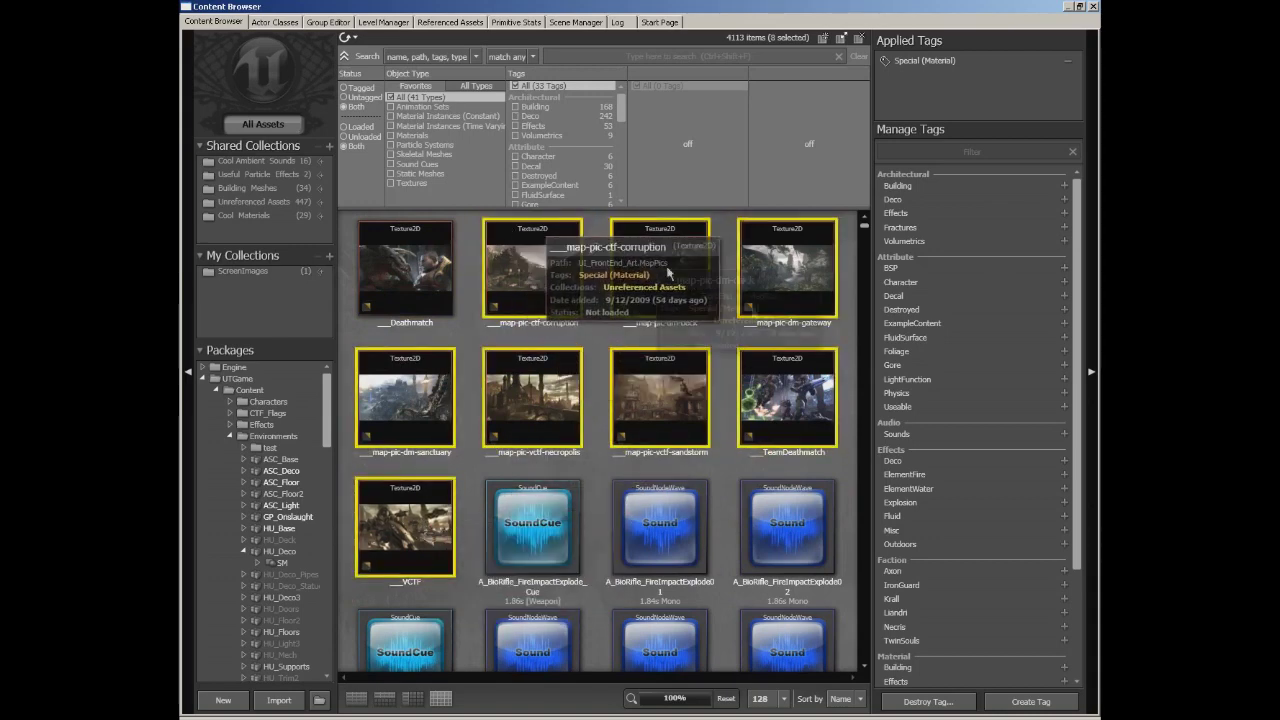
{"action": "left_click_drag", "start_coordinate": [320, 282], "coordinate": [320, 282]}
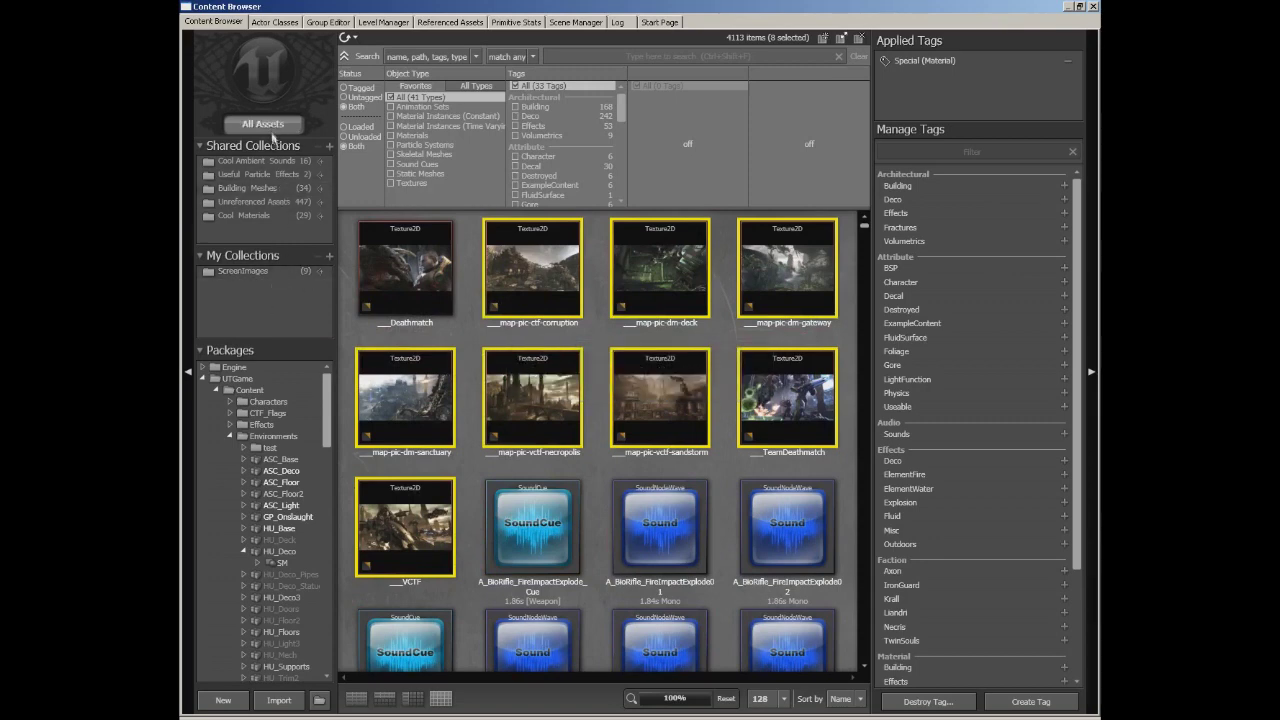
View the assets of the ASC_Light and HU_Base packages, and compare them with the ScreenImages collection.
{"action": "left_click", "coordinate": [288, 506]}
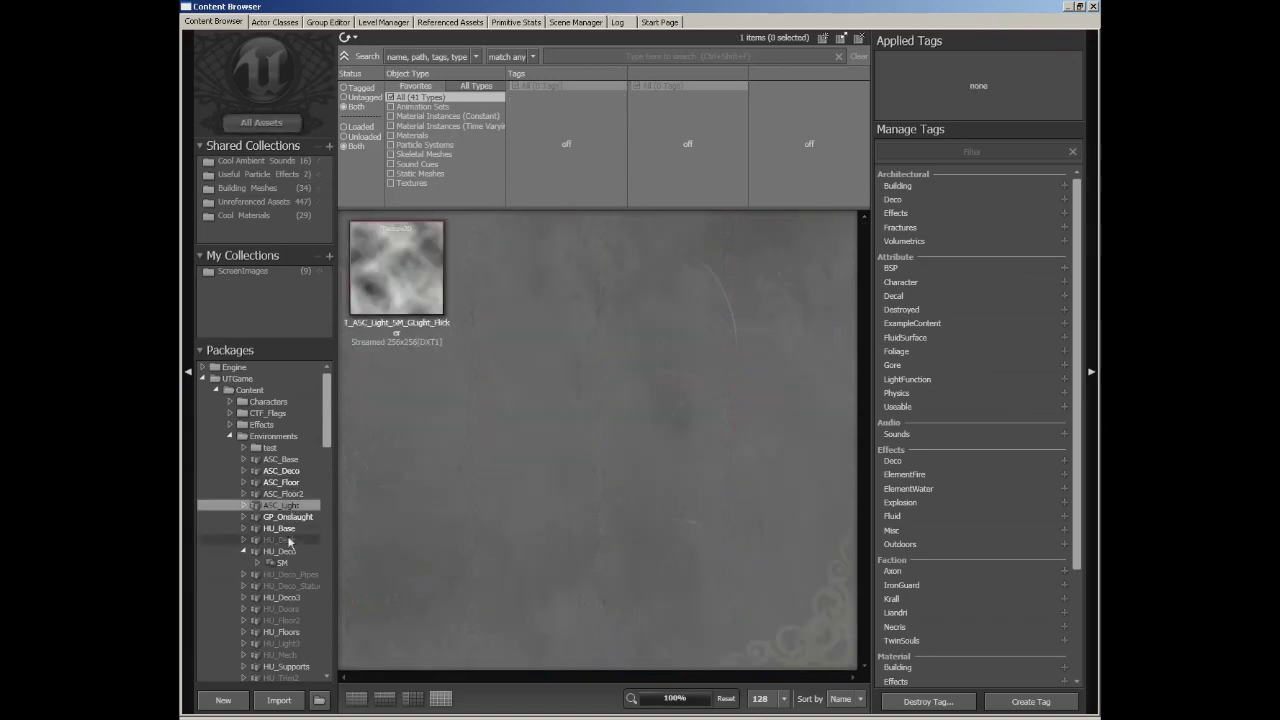
{"action": "left_click", "coordinate": [284, 529]}
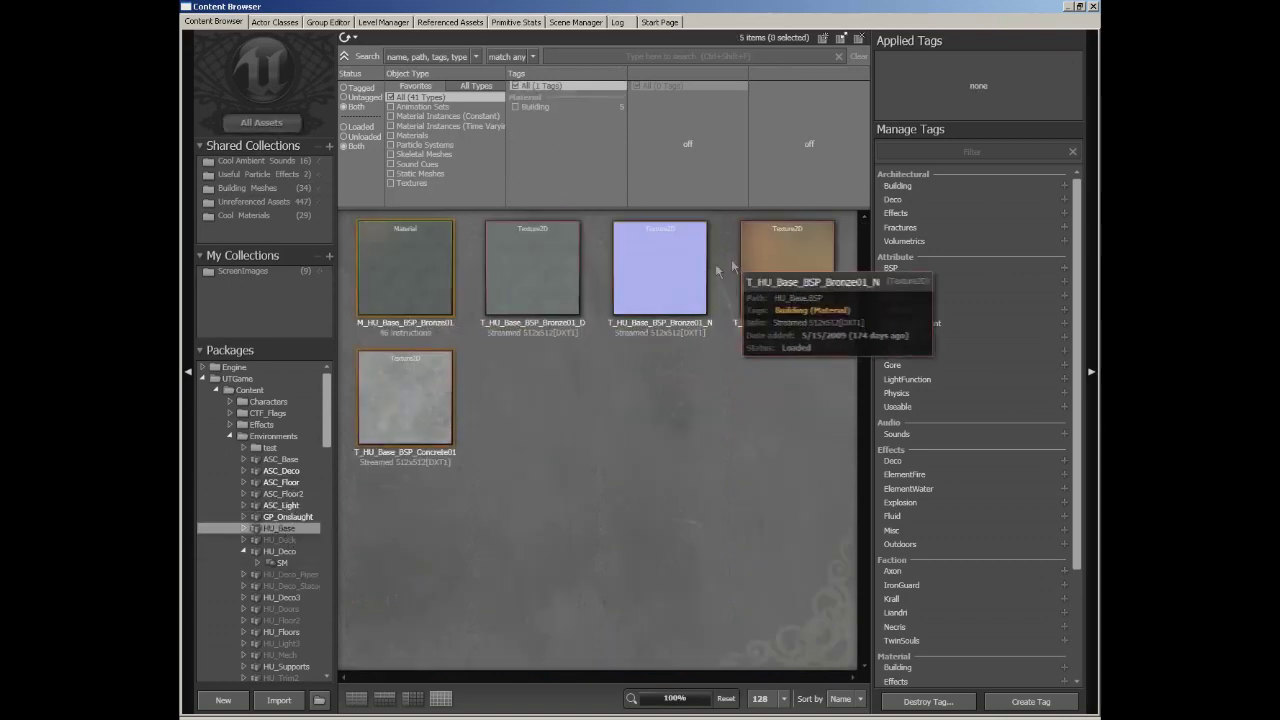
{"action": "left_click", "coordinate": [244, 272]}
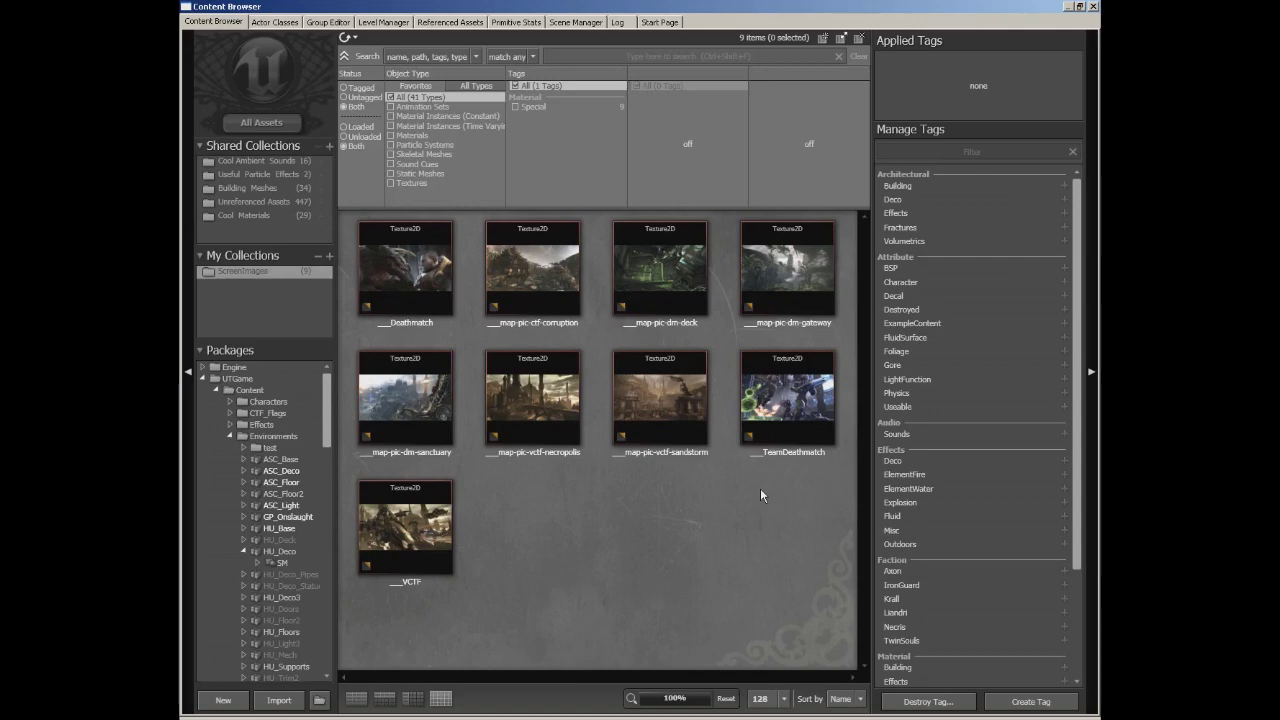
Remove the VCTF and map-pic-dm-sanctuary textures from the ScreenImages collection.
{"action": "mouse_move", "coordinate": [447, 440]}
{"action": "left_click", "coordinate": [398, 520]}
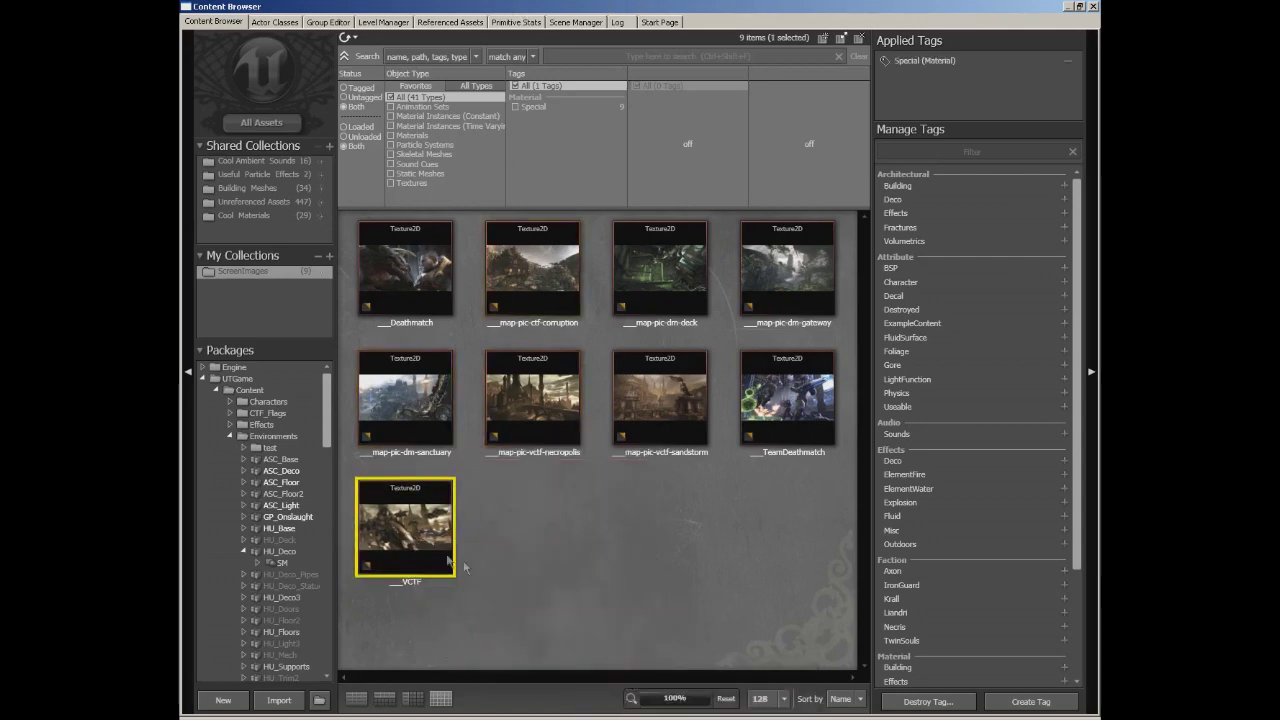
{"action": "right_click", "coordinate": [380, 496]}
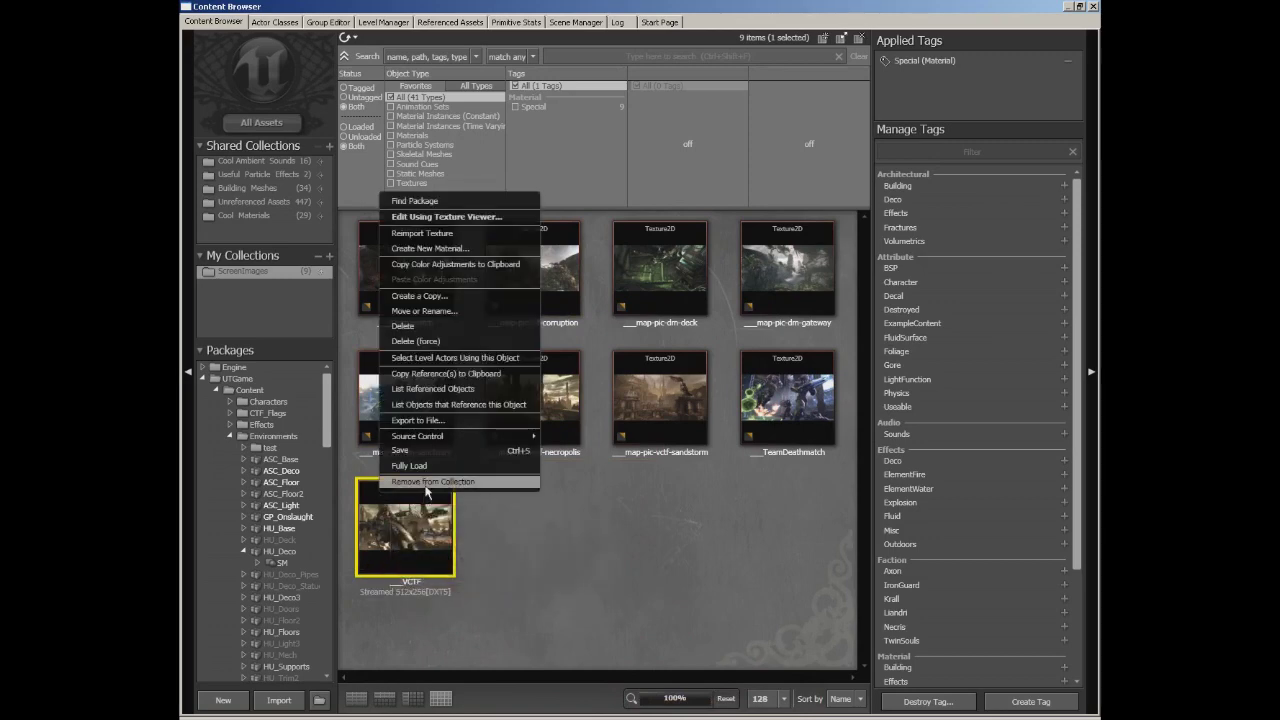
{"action": "left_click", "coordinate": [406, 484]}
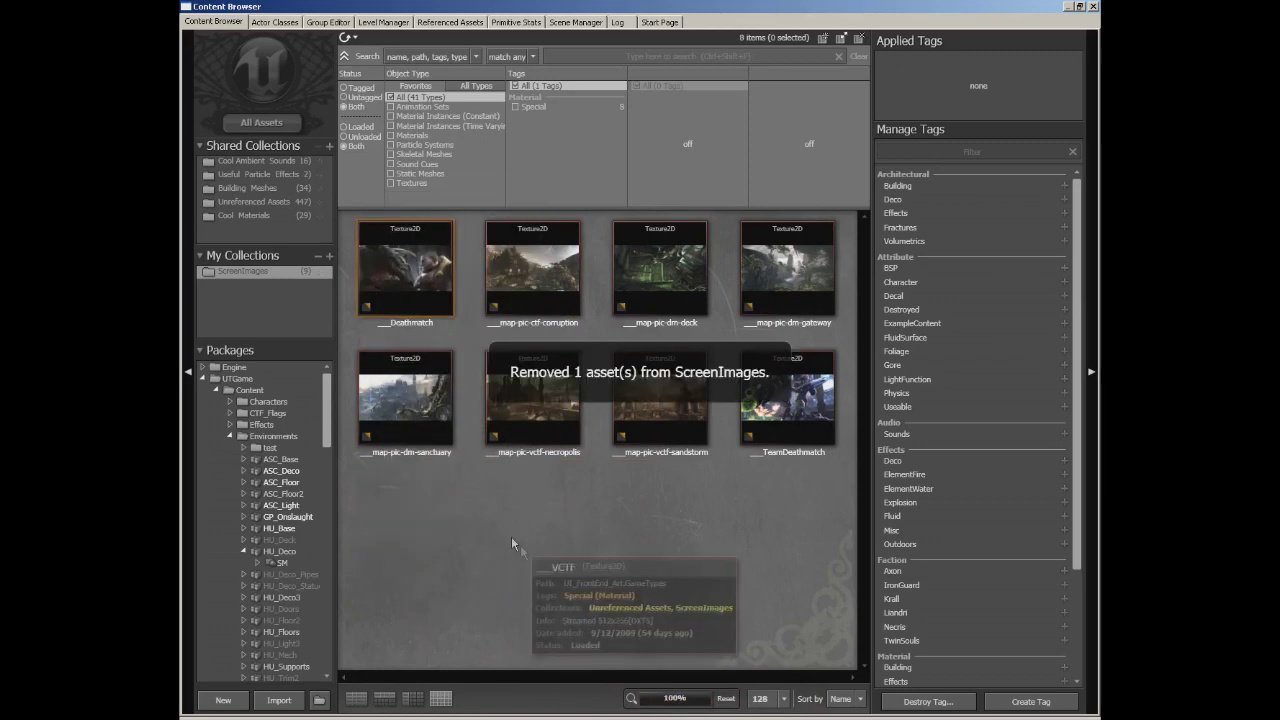
{"action": "right_click", "coordinate": [398, 381]}
{"action": "left_click", "coordinate": [458, 669]}
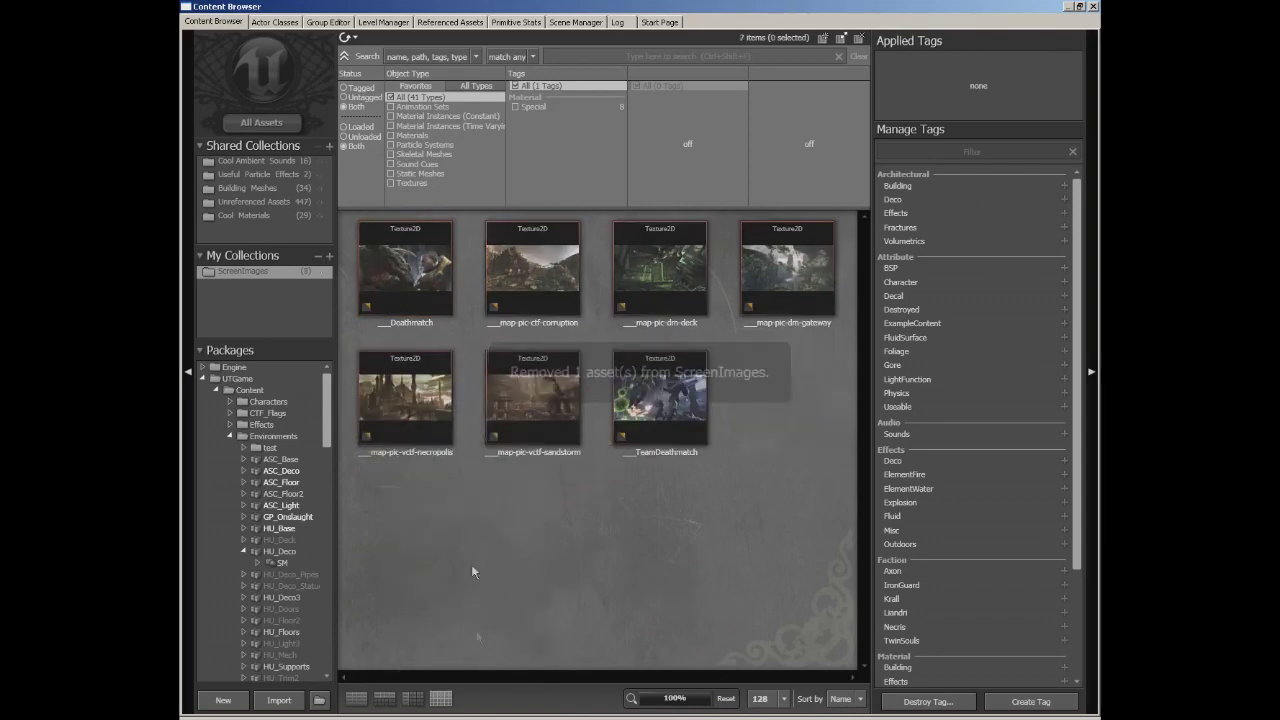
Remove all remaining textures from the ScreenImages collection and destroy the emptied collection.
{"action": "left_click", "coordinate": [660, 396], "text": "shift"}
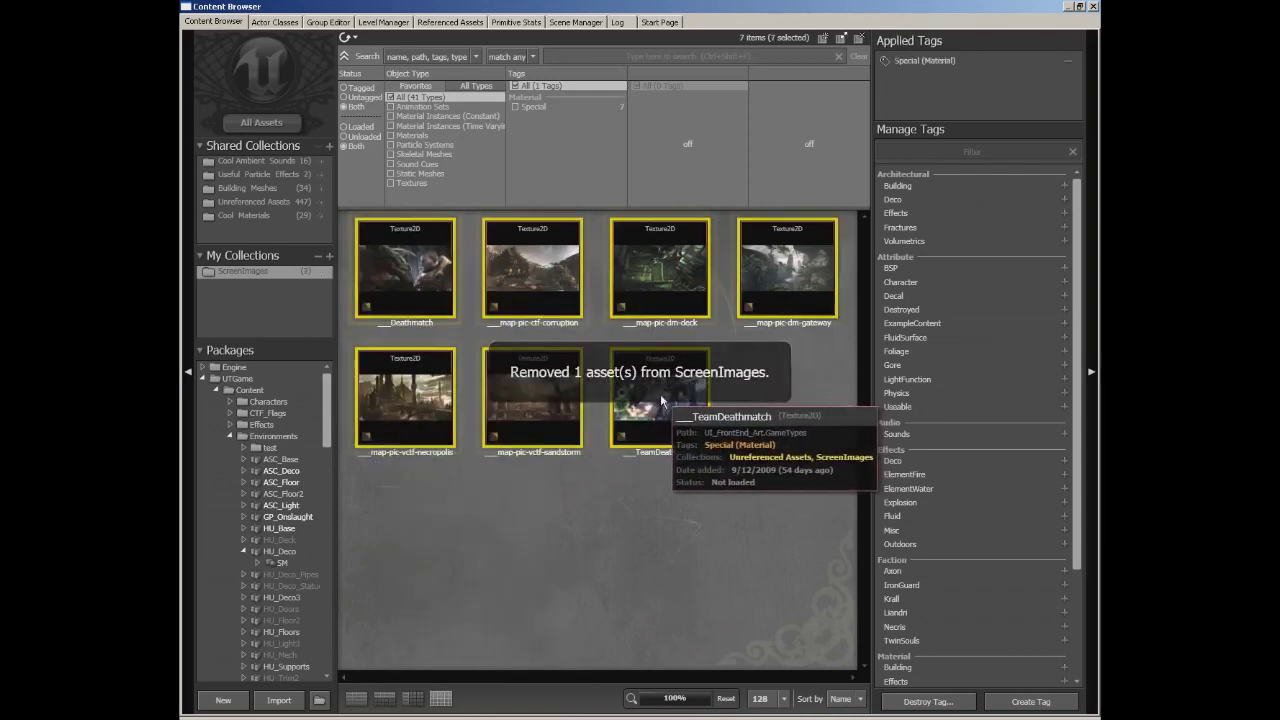
{"action": "right_click", "coordinate": [640, 375]}
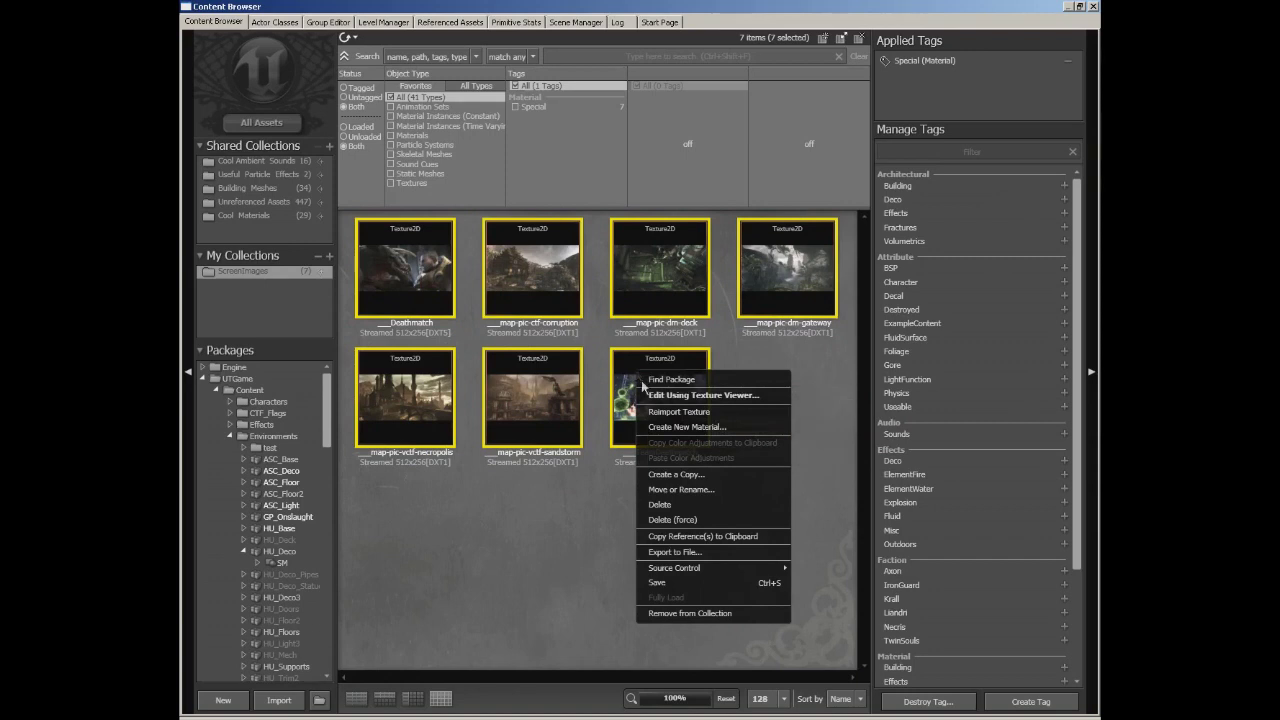
{"action": "left_click", "coordinate": [661, 612]}
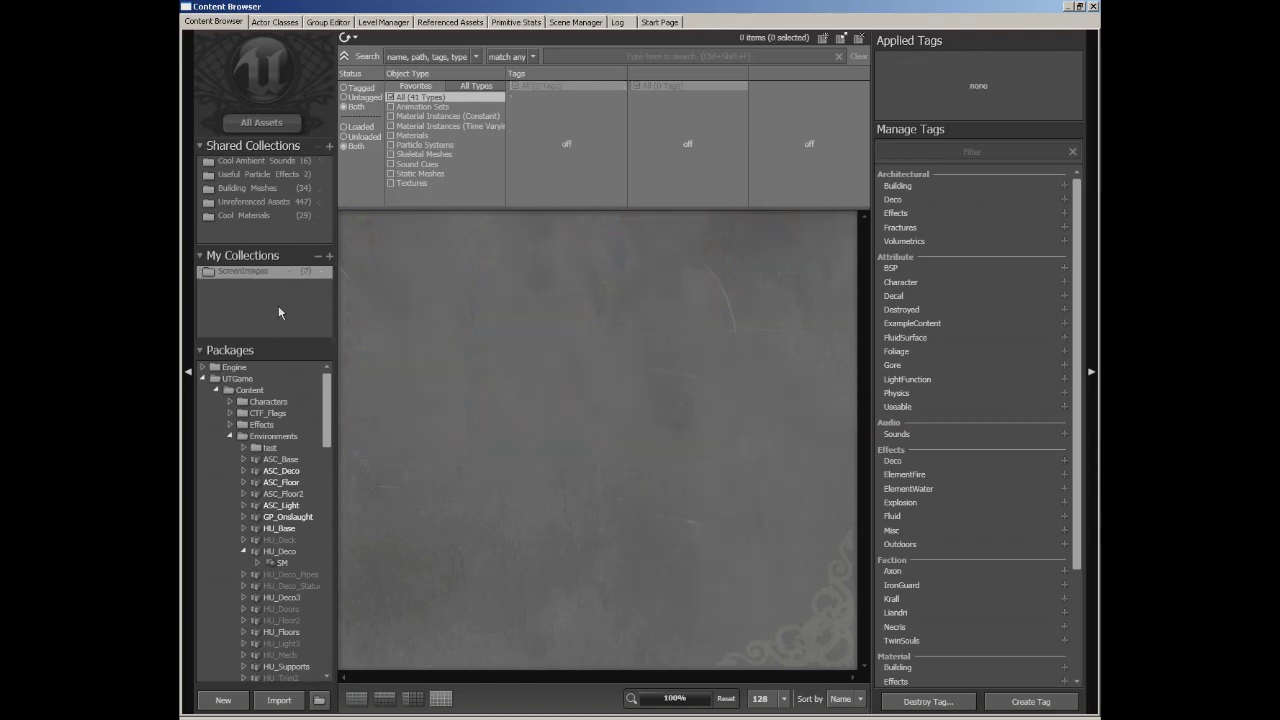
{"action": "left_click", "coordinate": [316, 256]}
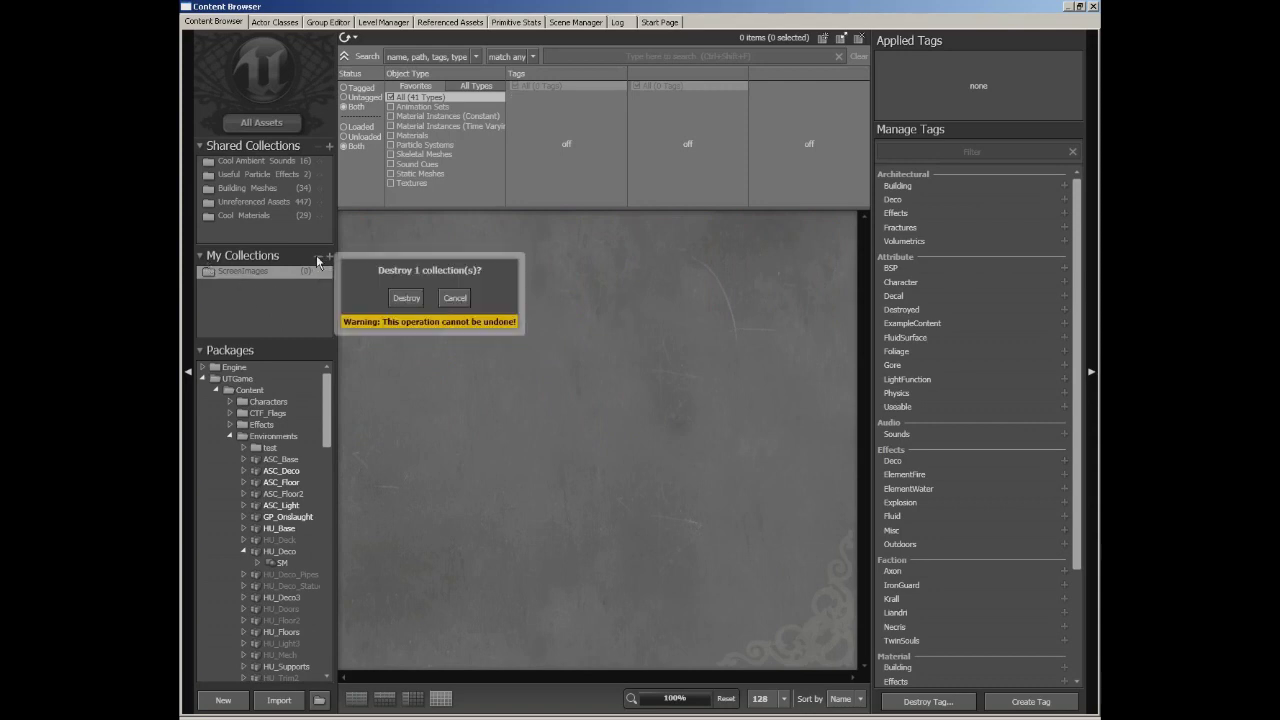
{"action": "left_click", "coordinate": [407, 299]}
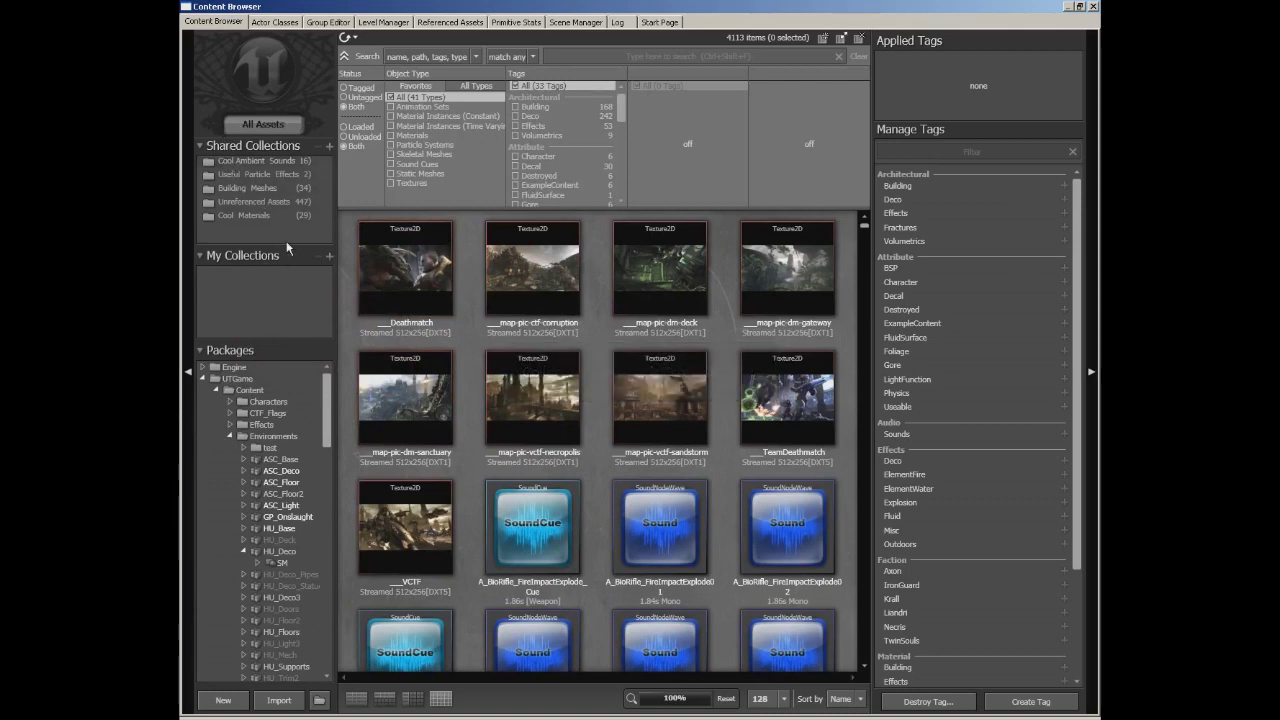
Resize the collection sections and collapse both Shared Collections and My Collections to give the Packages tree more room.
{"action": "mouse_move", "coordinate": [285, 250]}
{"action": "left_mouse_down"}
{"action": "mouse_move", "coordinate": [284, 312]}
{"action": "mouse_move", "coordinate": [285, 268]}
{"action": "left_mouse_up"}
{"action": "mouse_move", "coordinate": [277, 340]}
{"action": "left_mouse_down"}
{"action": "mouse_move", "coordinate": [273, 473]}
{"action": "mouse_move", "coordinate": [275, 322]}
{"action": "left_mouse_up"}
{"action": "left_click_drag", "start_coordinate": [278, 258], "coordinate": [278, 226]}
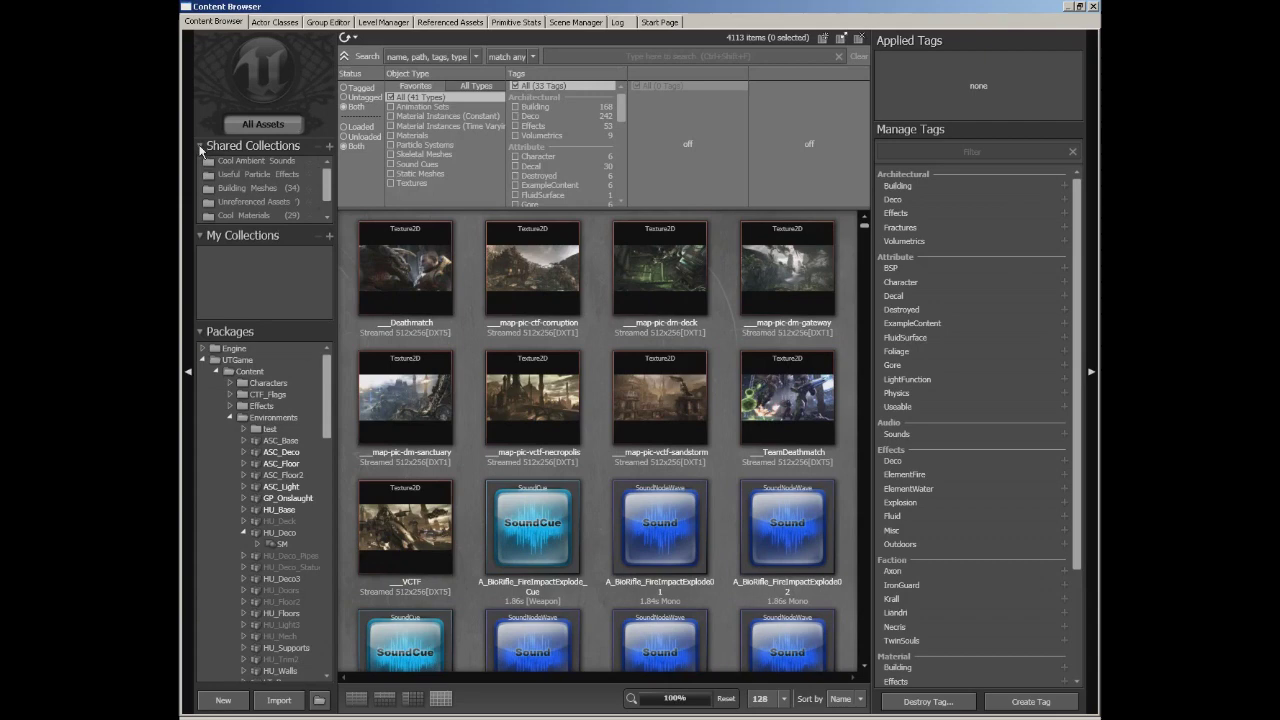
{"action": "left_click", "coordinate": [200, 146]}
{"action": "left_click", "coordinate": [200, 166]}
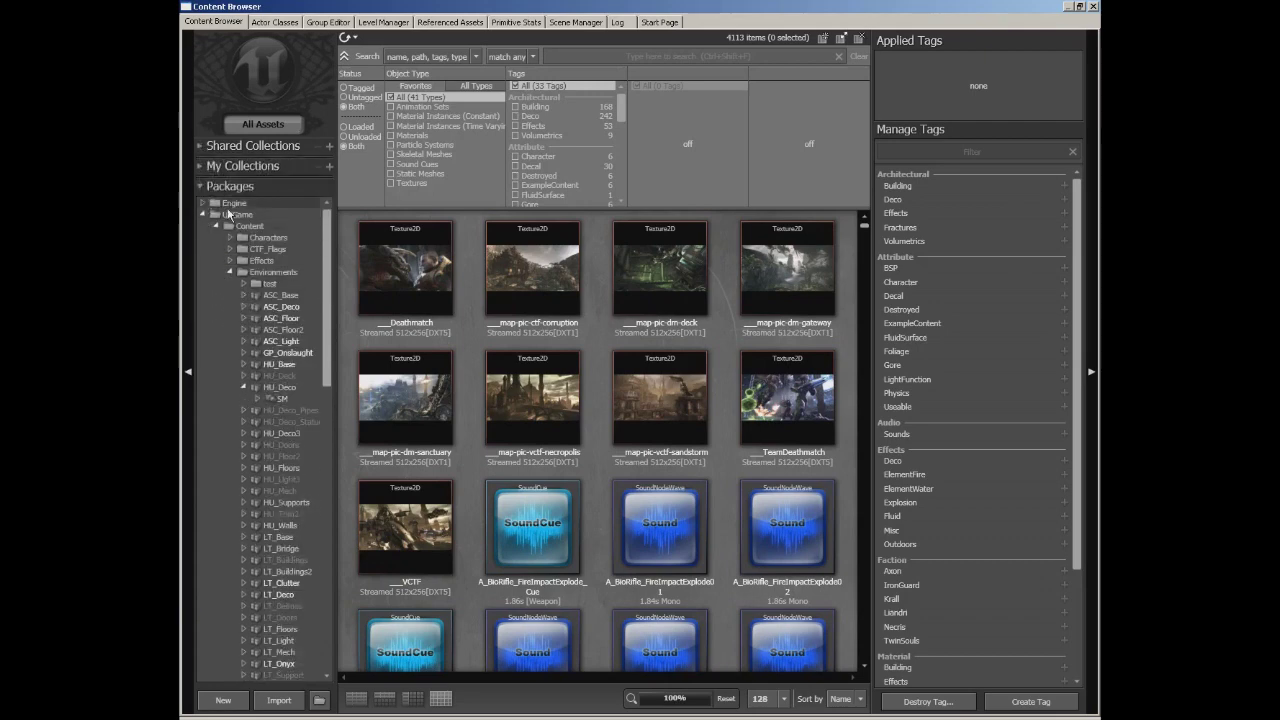
View the assets of the ASC_Deco package and expand the HU_Deco statue, HU_Deco3 and HU_Floors packages to show their groups.
{"action": "left_click", "coordinate": [281, 306]}
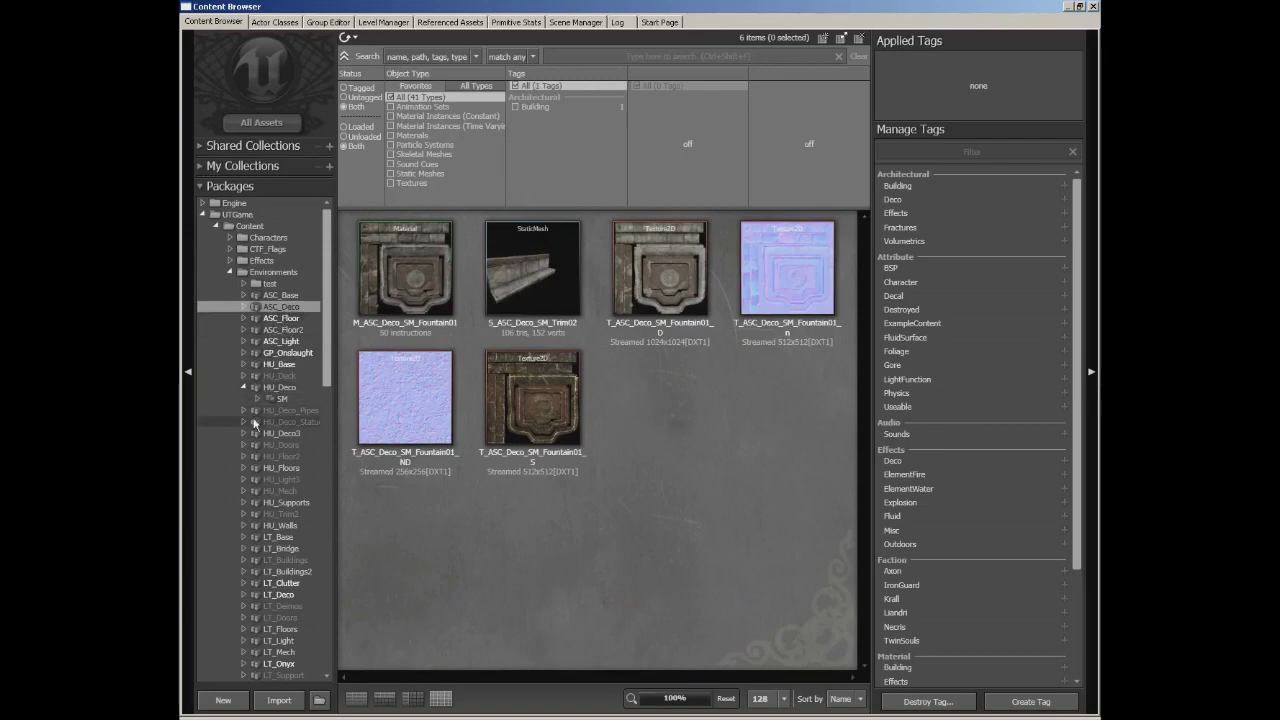
{"action": "left_click", "coordinate": [243, 422]}
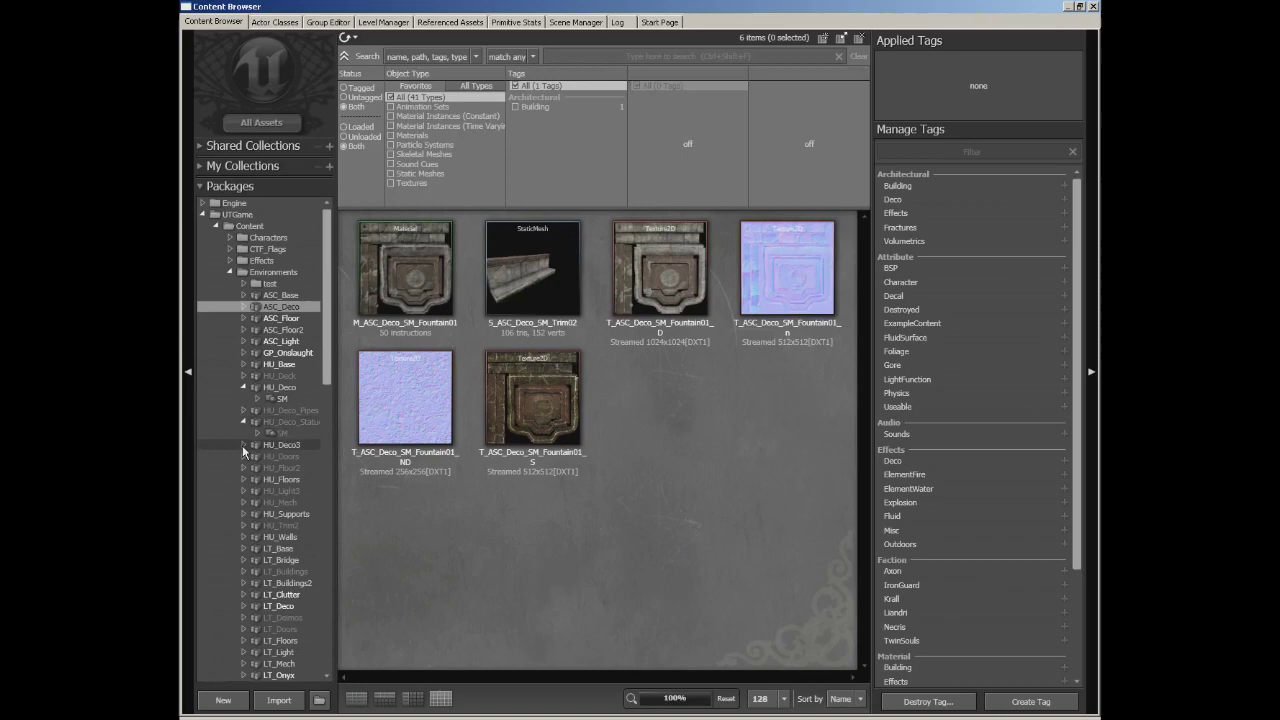
{"action": "left_click", "coordinate": [243, 444]}
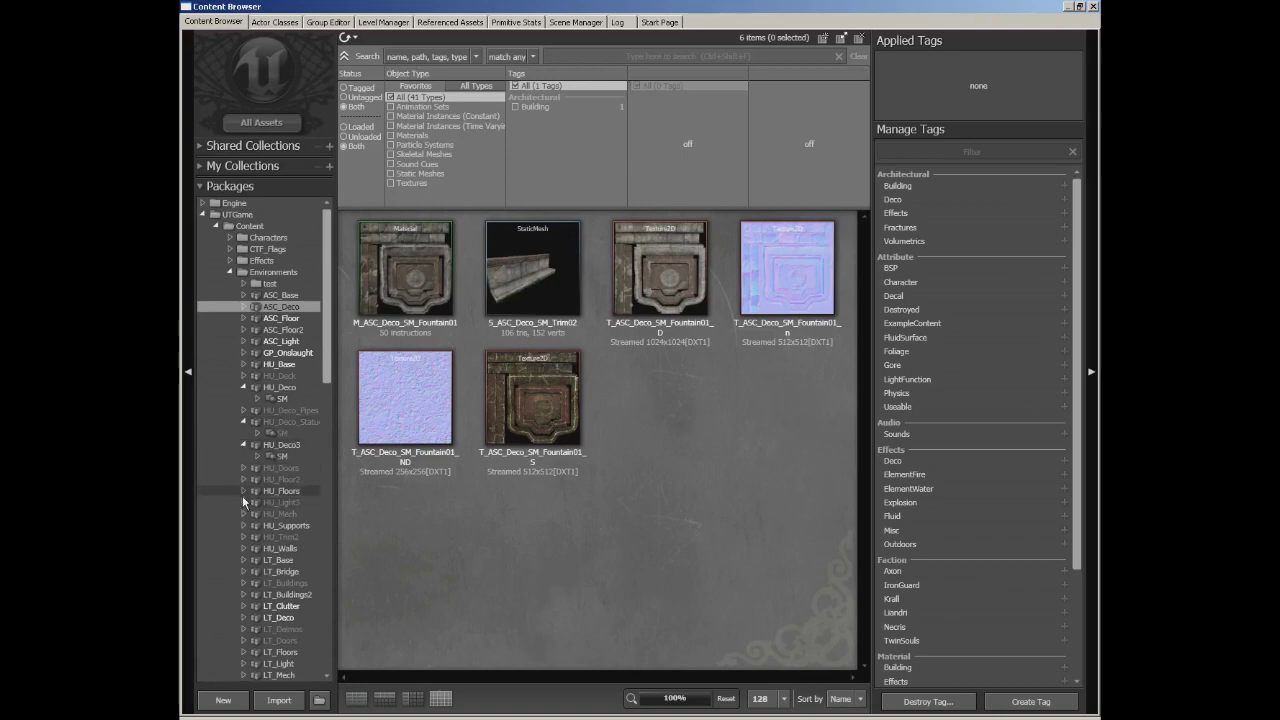
{"action": "left_click", "coordinate": [243, 492]}
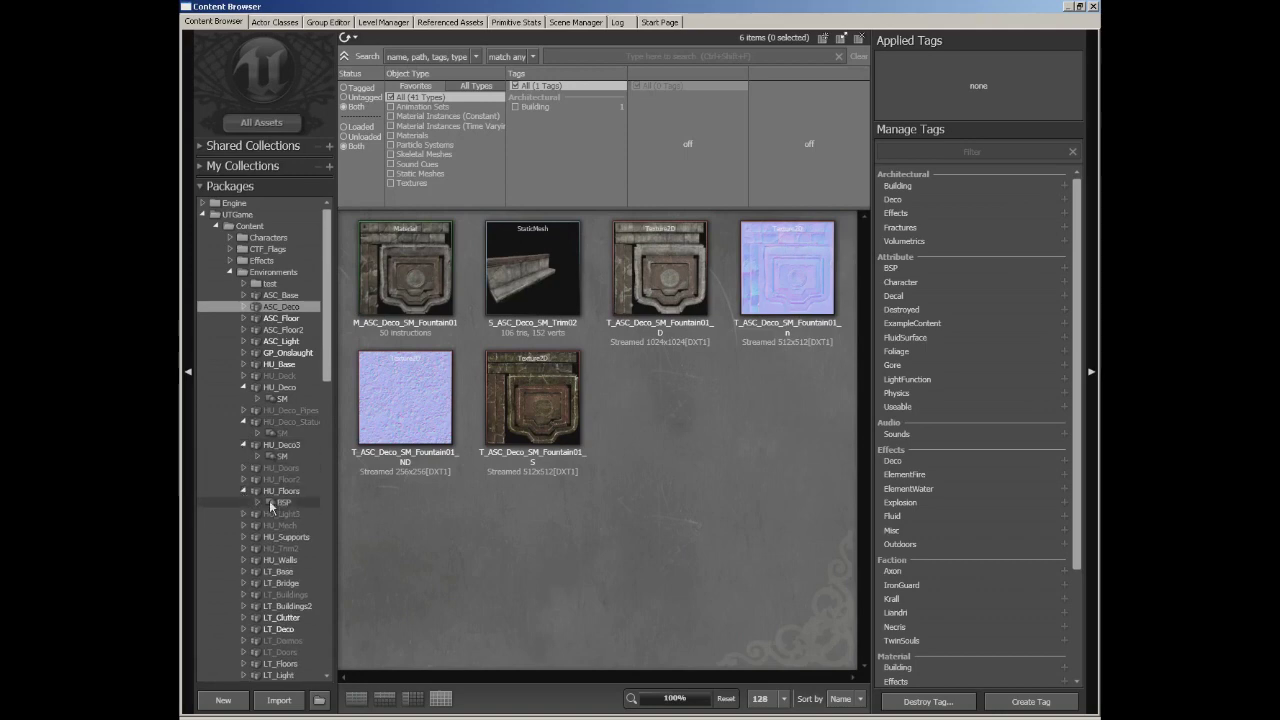
View the HU_Floors BSP group and the HU_Floors, HU_Mech, ASC_Floor and LT_Clutter packages, and return to showing all assets.
{"action": "left_click", "coordinate": [281, 503]}
{"action": "left_click", "coordinate": [281, 491]}
{"action": "left_click", "coordinate": [282, 525]}
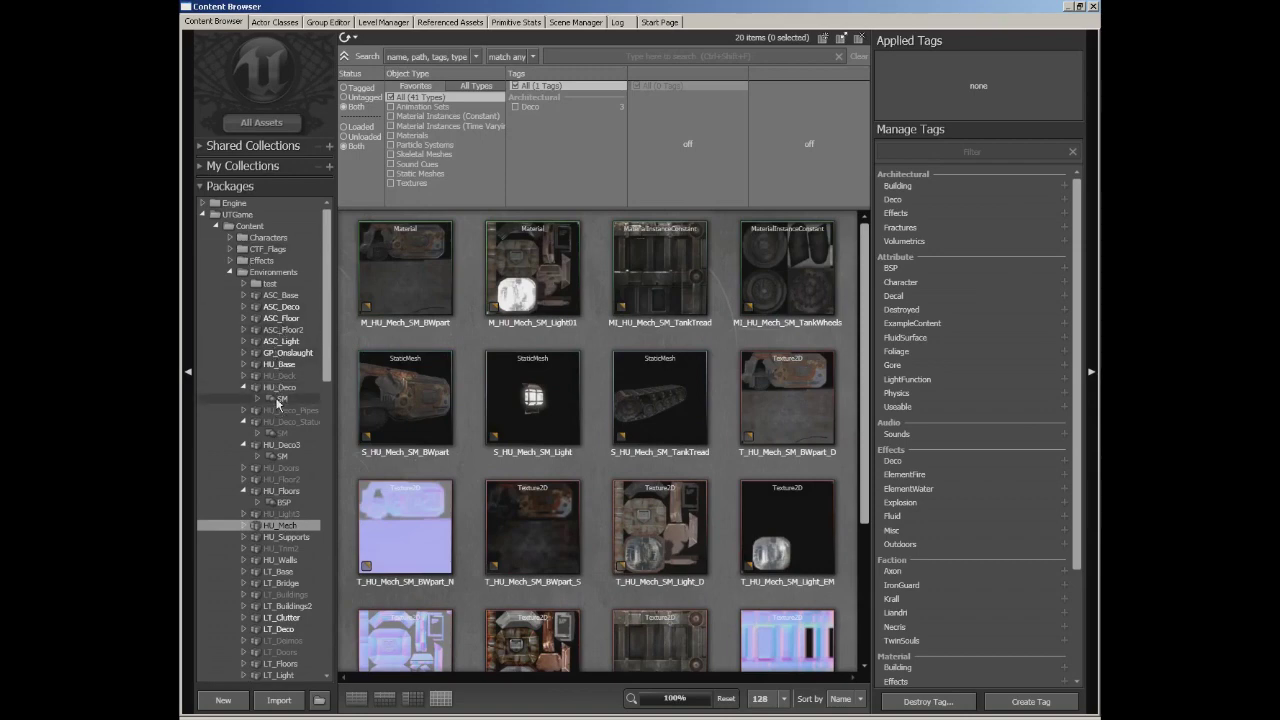
{"action": "left_click", "coordinate": [283, 318]}
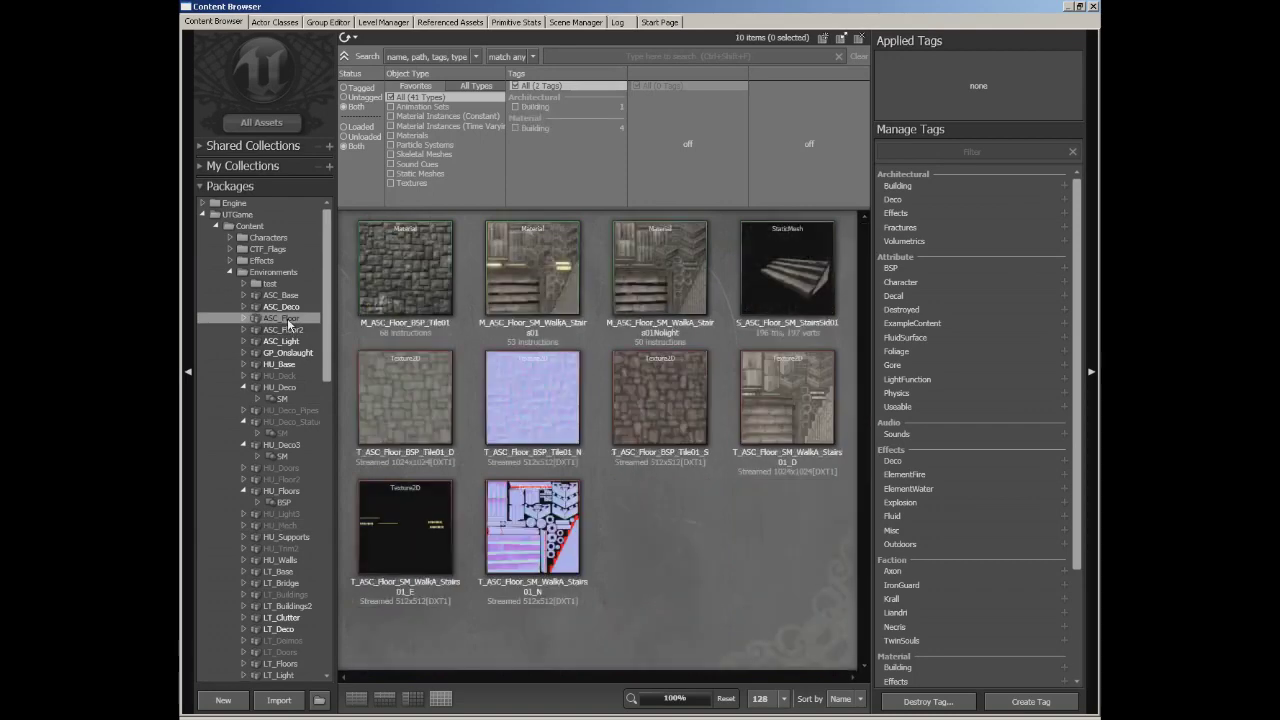
{"action": "left_click", "coordinate": [290, 619]}
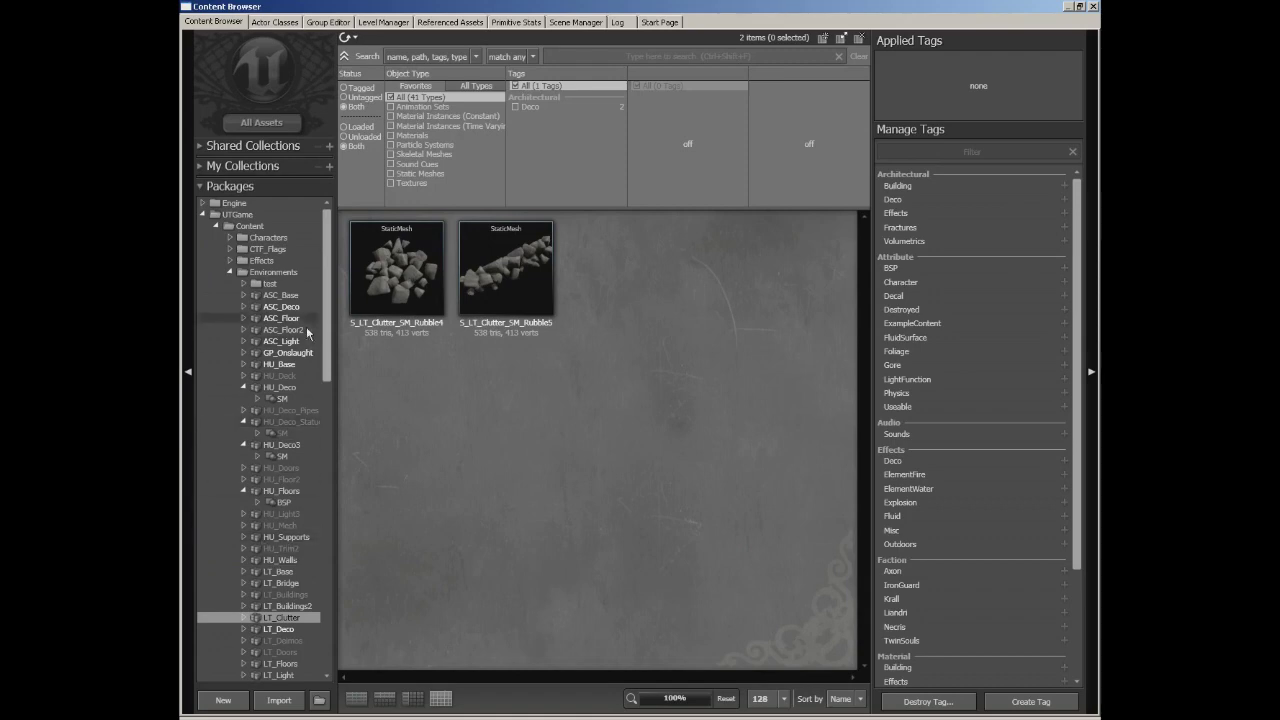
{"action": "left_click", "coordinate": [246, 123]}
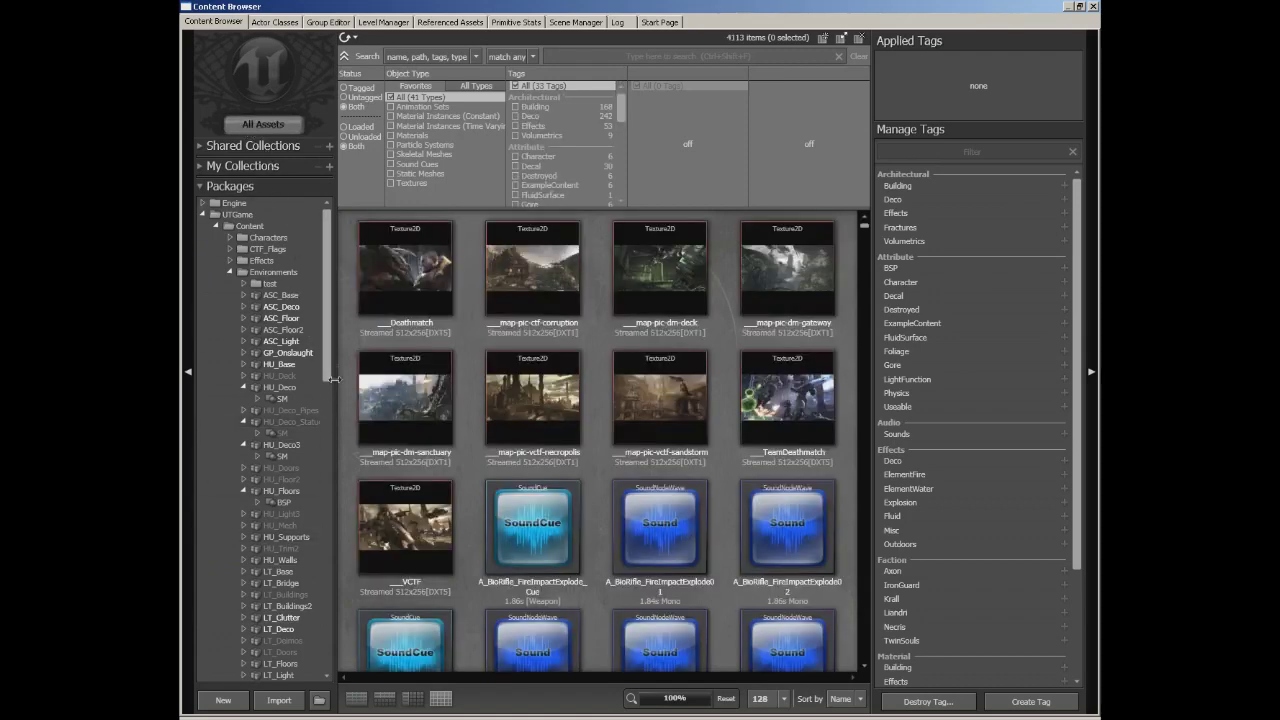
Start a new asset in package MyNewAssets with group AnimSets and name MyNewAnimSet.
{"action": "left_click", "coordinate": [222, 700]}
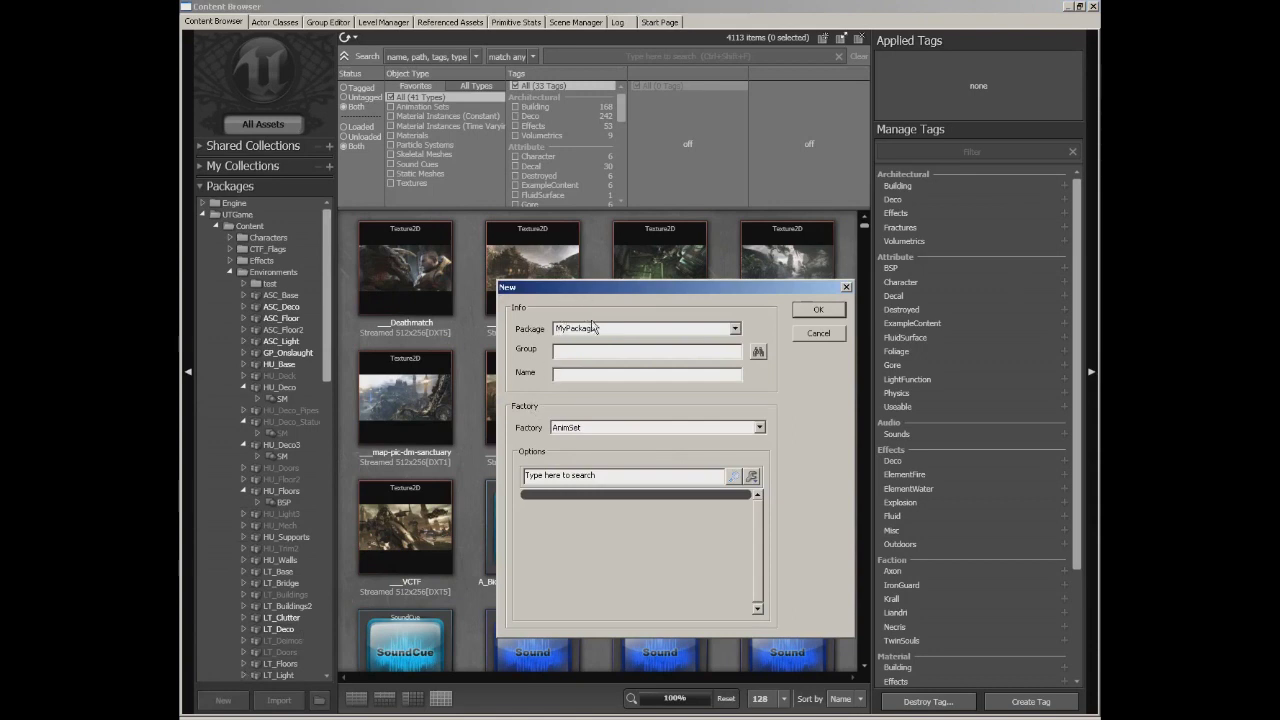
{"action": "left_click_drag", "start_coordinate": [606, 329], "coordinate": [531, 336]}
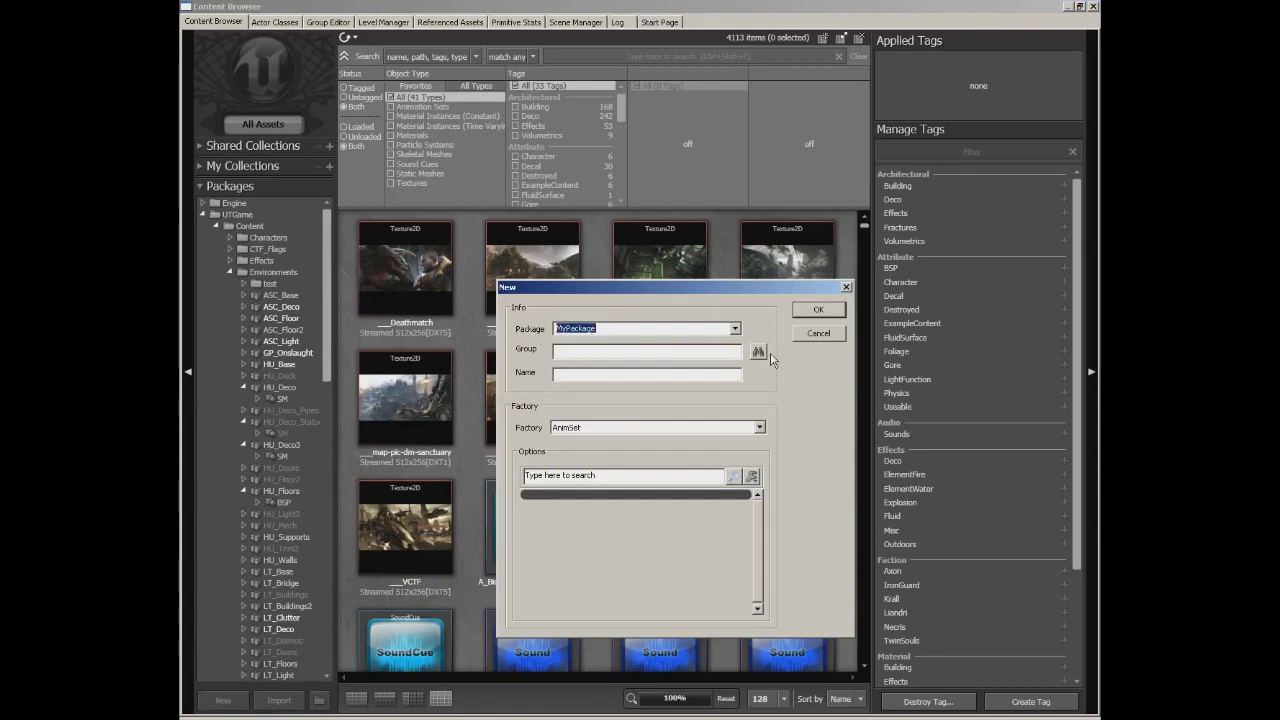
{"action": "type", "text": "My Ne"}
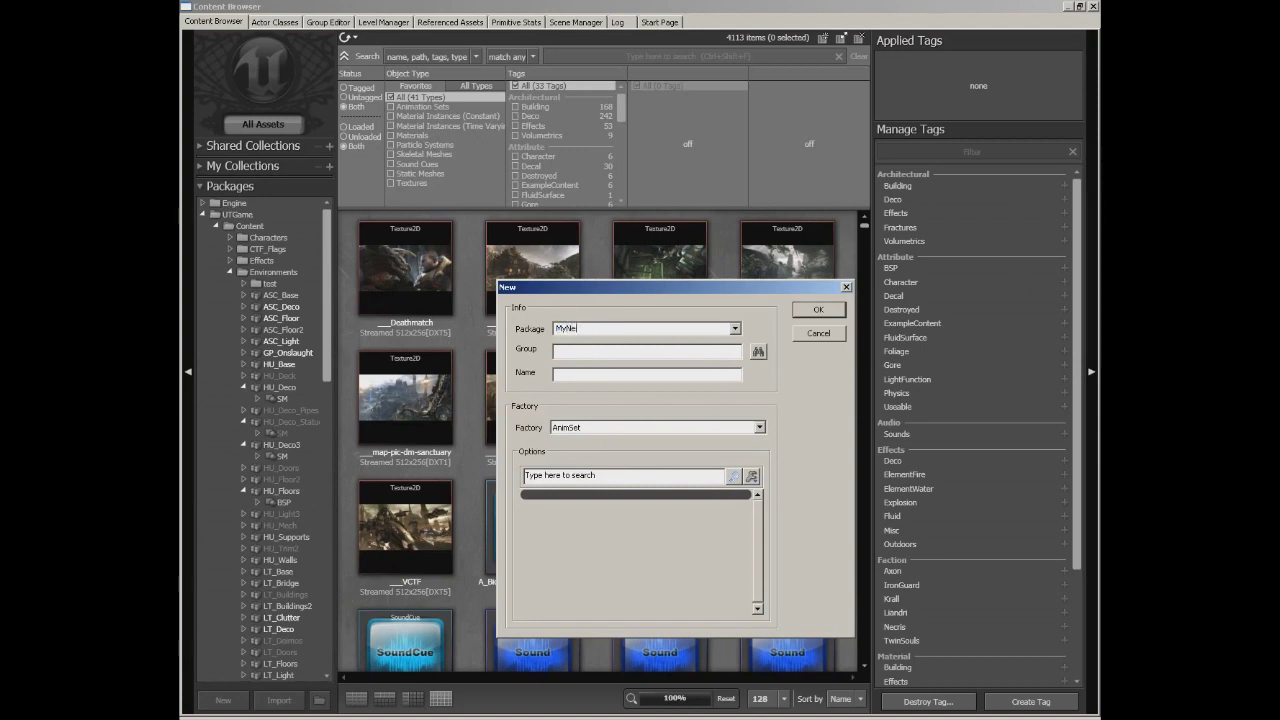
{"action": "type", "text": "wAssets"}
{"action": "left_click", "coordinate": [644, 351]}
{"action": "type", "text": "AnimSets"}
{"action": "key", "text": "Tab"}
{"action": "type", "text": "MyNewAnimSet"}
Change the new asset's factory to Material and its group to Materials, and create it.
{"action": "left_click", "coordinate": [602, 428]}
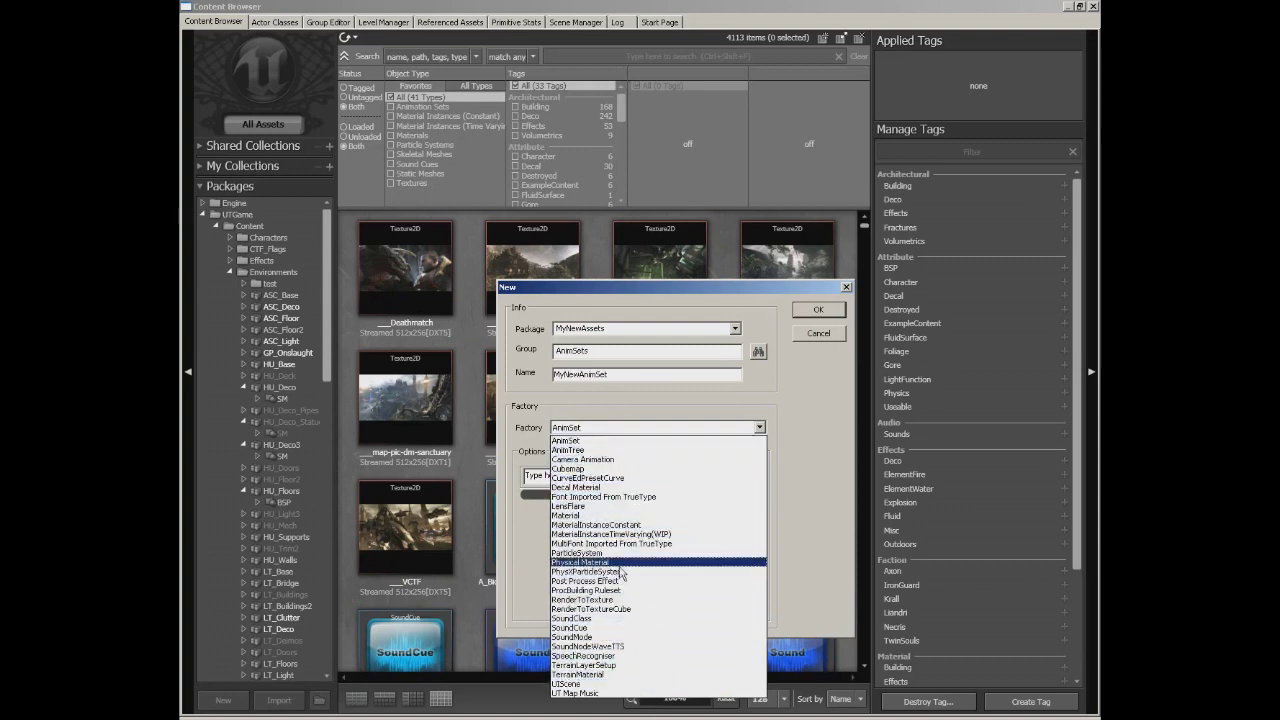
{"action": "left_click", "coordinate": [587, 516]}
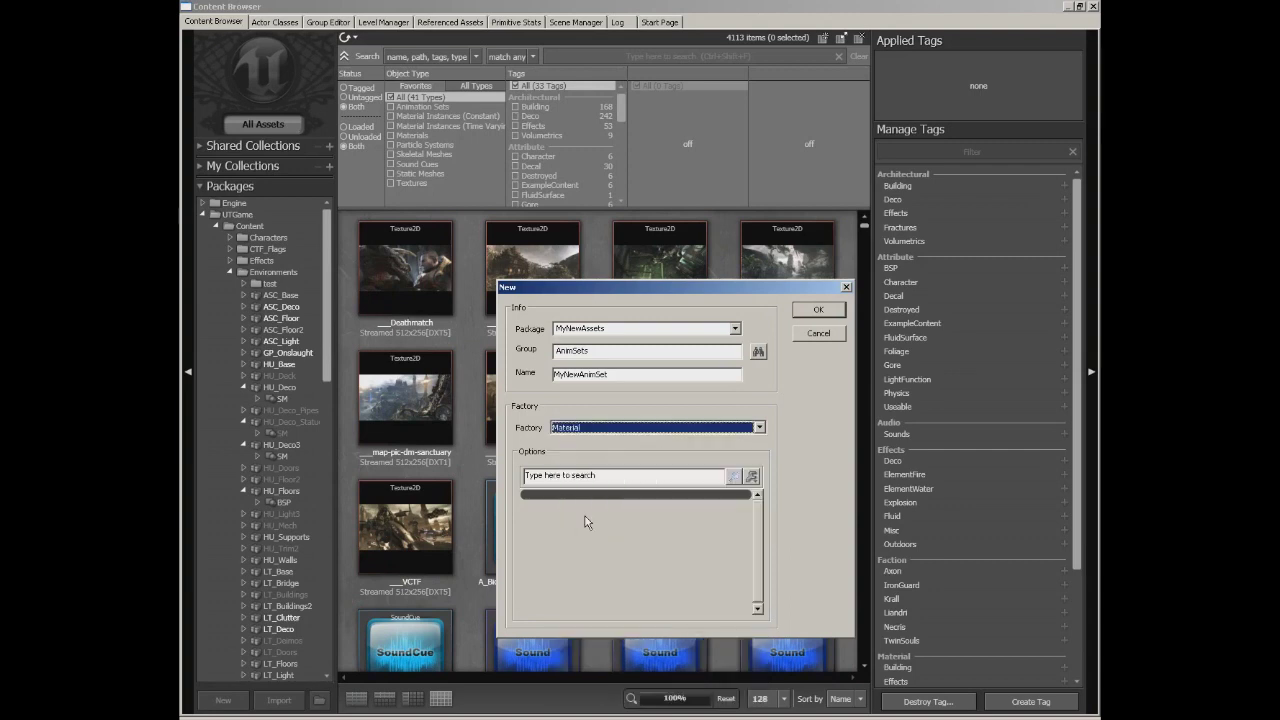
{"action": "left_click_drag", "start_coordinate": [594, 352], "coordinate": [533, 357]}
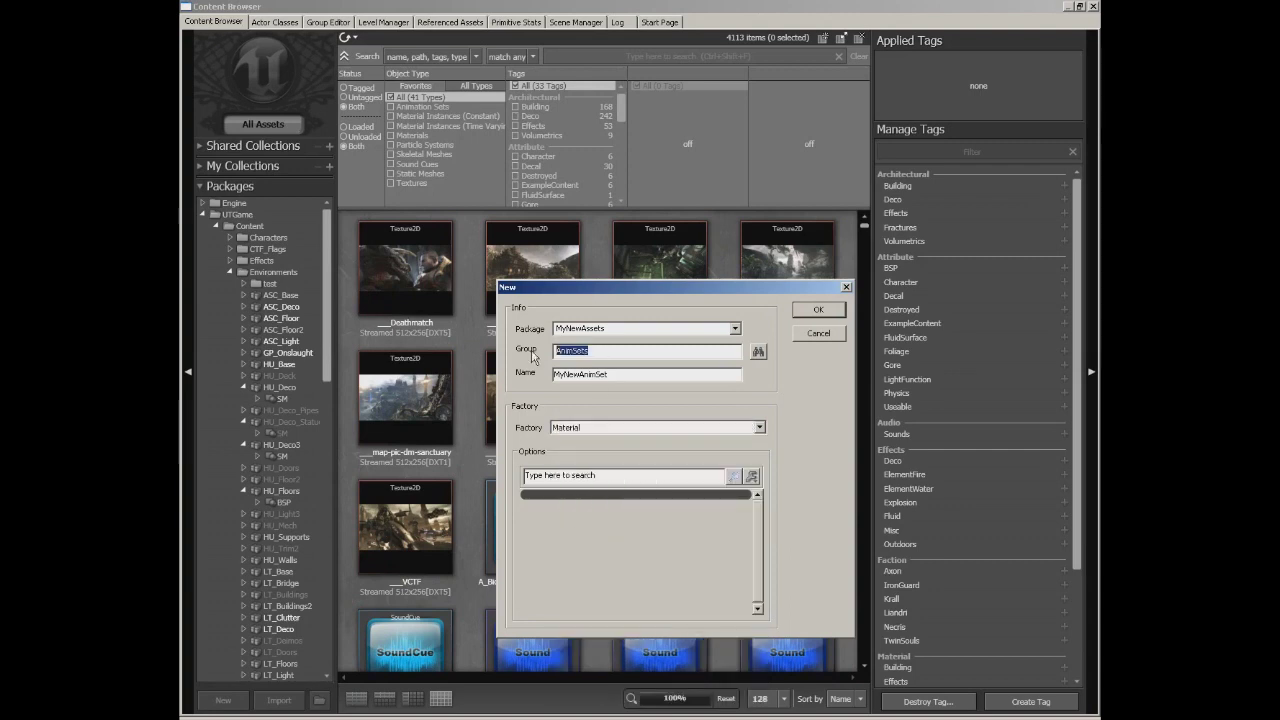
{"action": "type", "text": "Materials"}
{"action": "left_click", "coordinate": [815, 310]}
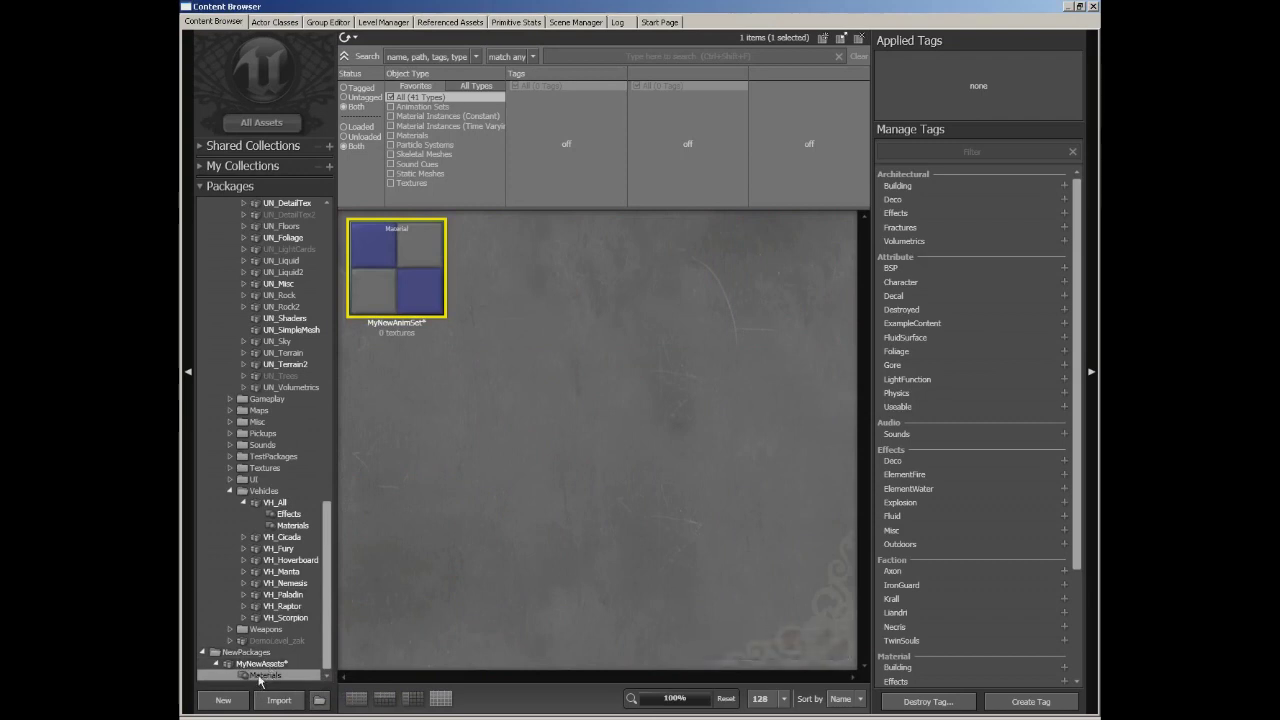
{"action": "mouse_move", "coordinate": [411, 285]}
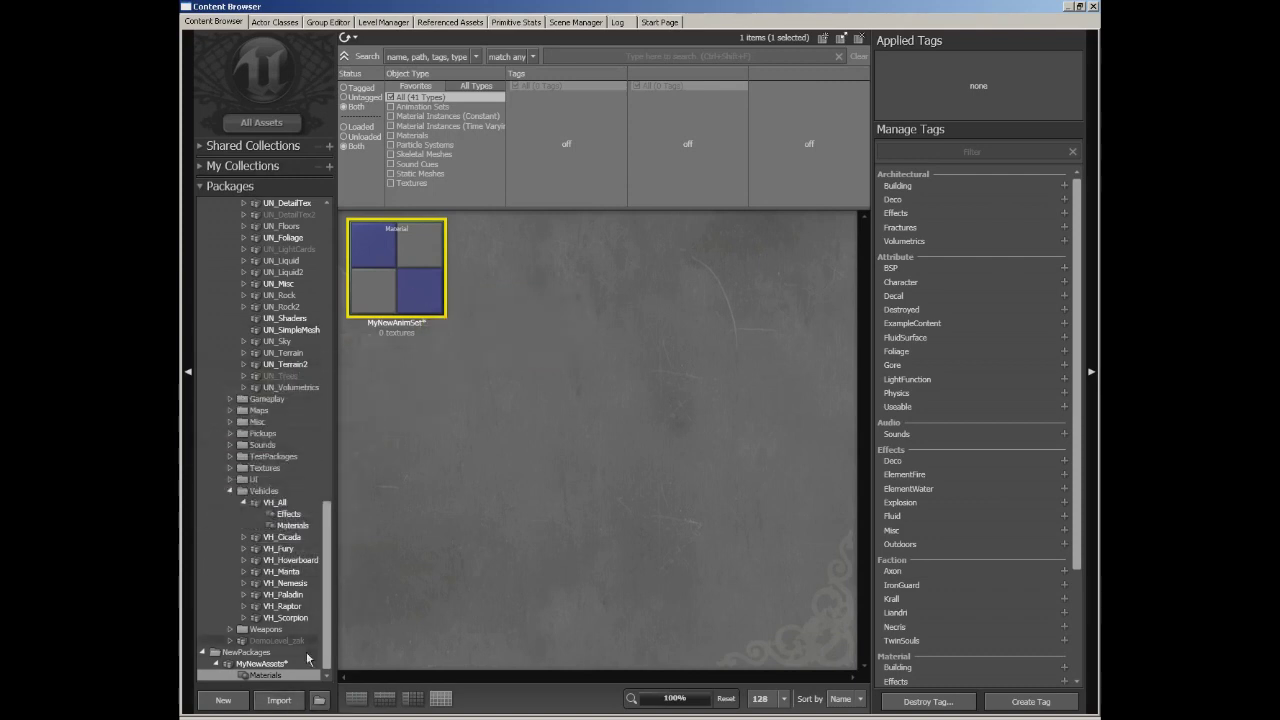
Examine the file types available for asset import and close the import dialog without importing anything.
{"action": "left_click", "coordinate": [278, 700]}
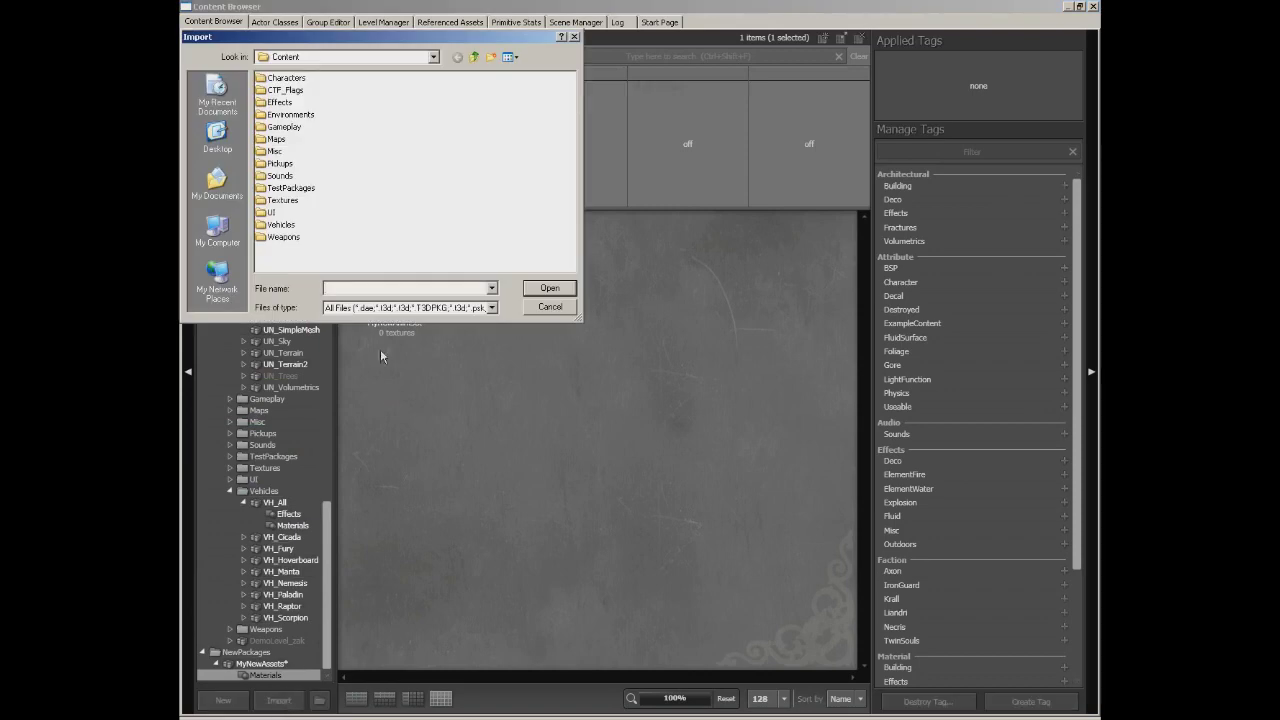
{"action": "left_click", "coordinate": [491, 307]}
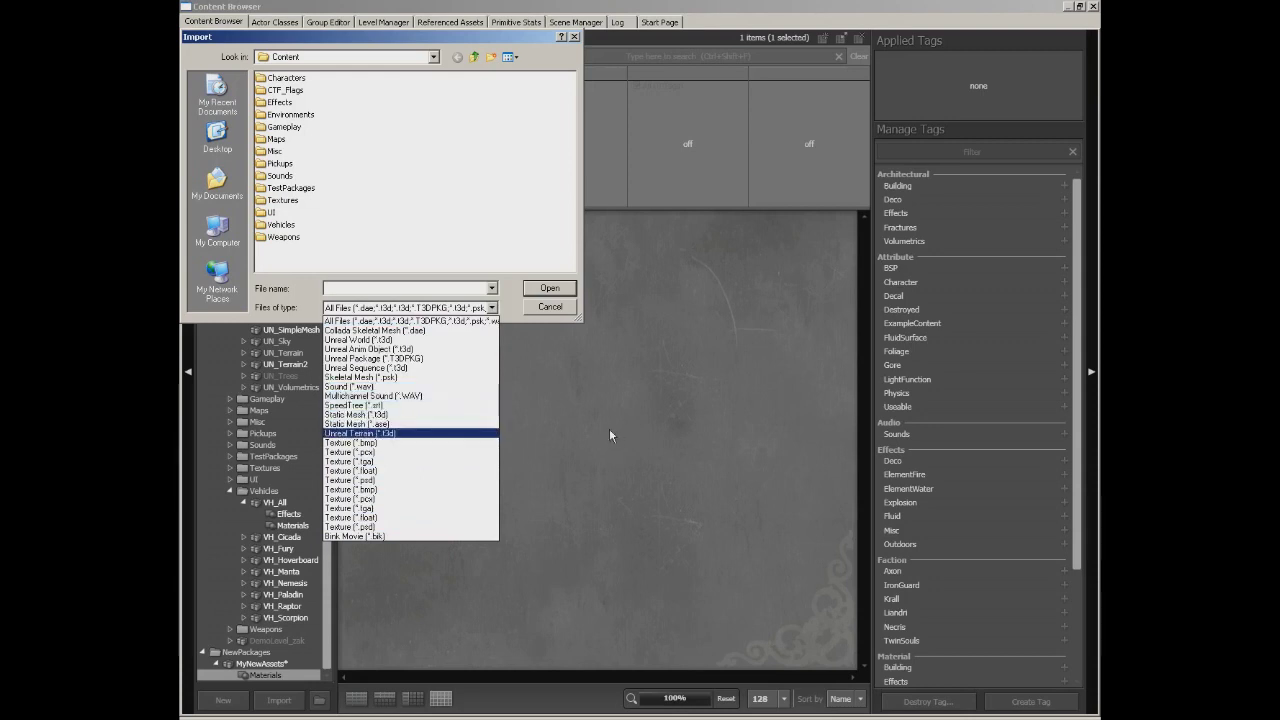
{"action": "left_click", "coordinate": [545, 313]}
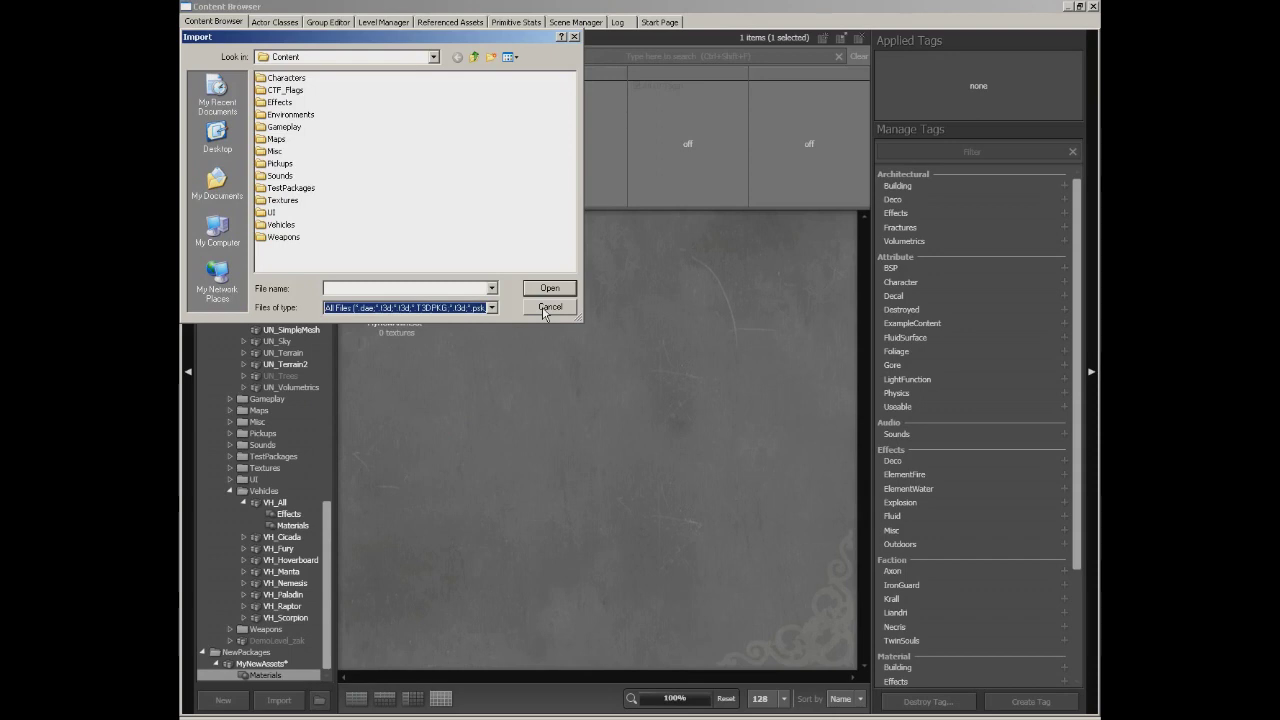
{"action": "left_click", "coordinate": [548, 307]}
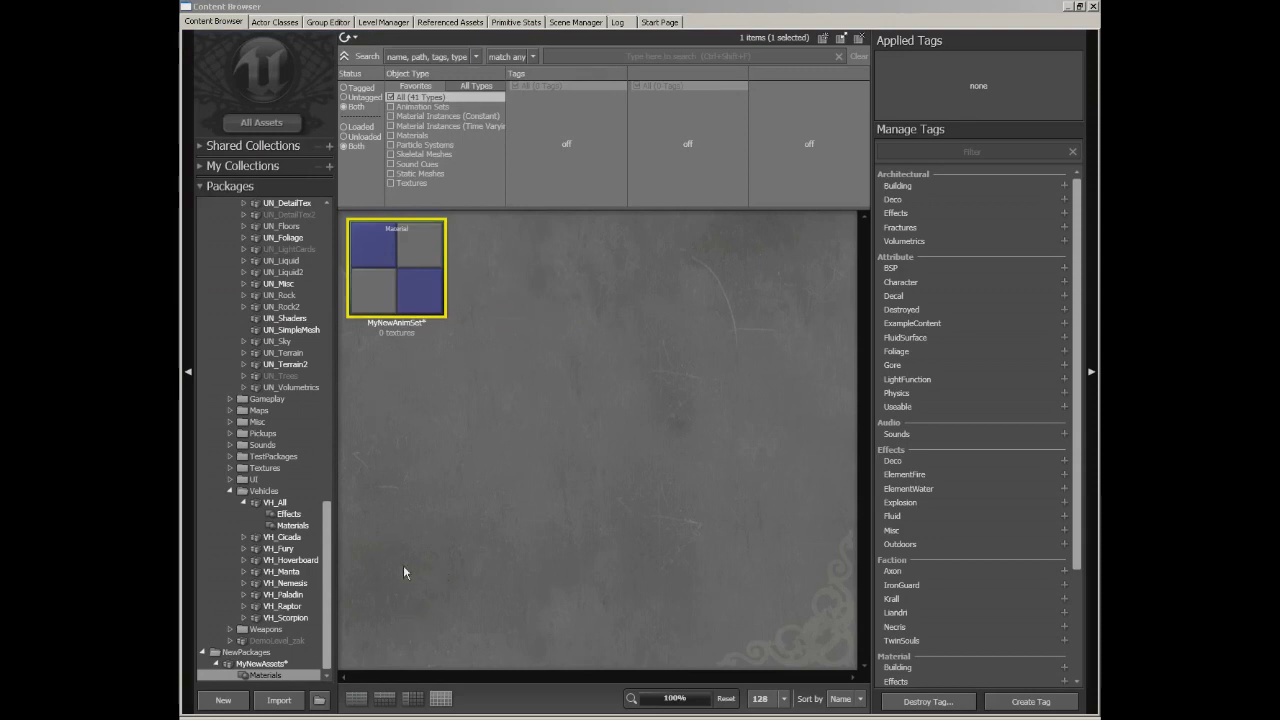
Look through the Content folder for package files to open, and cancel without opening any.
{"action": "left_click_drag", "start_coordinate": [326, 515], "coordinate": [326, 222]}
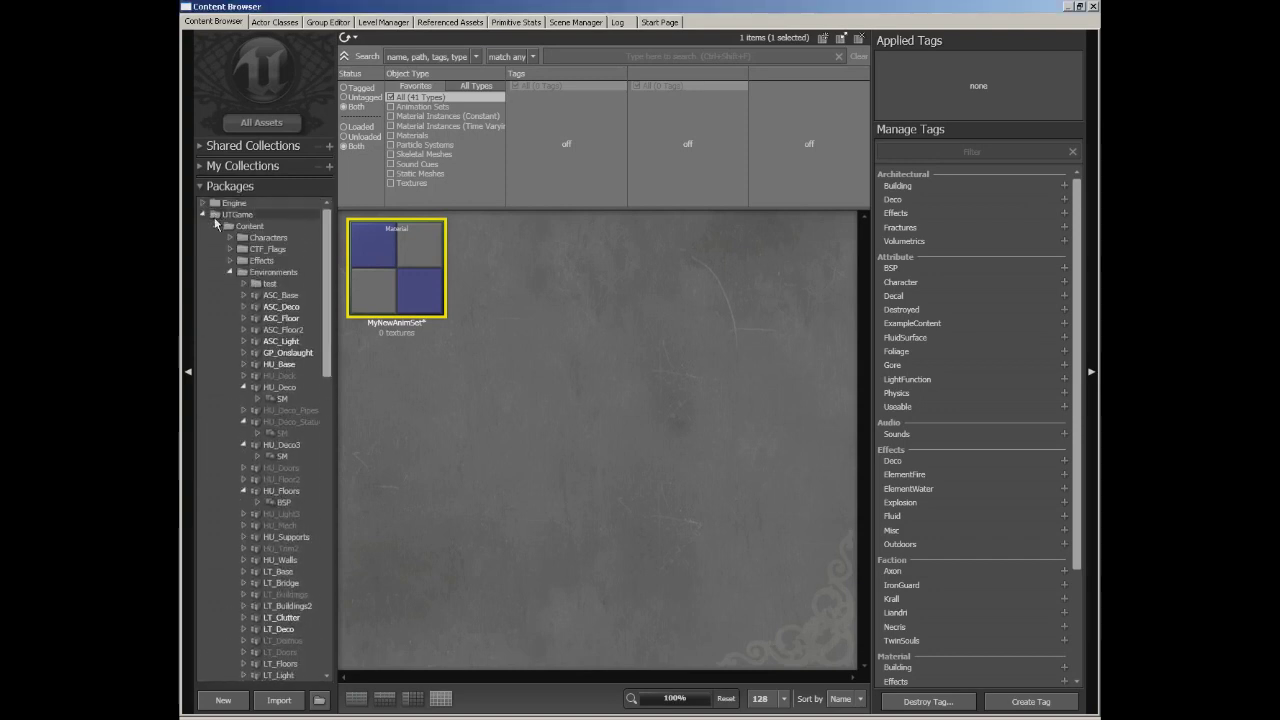
{"action": "left_click", "coordinate": [317, 698]}
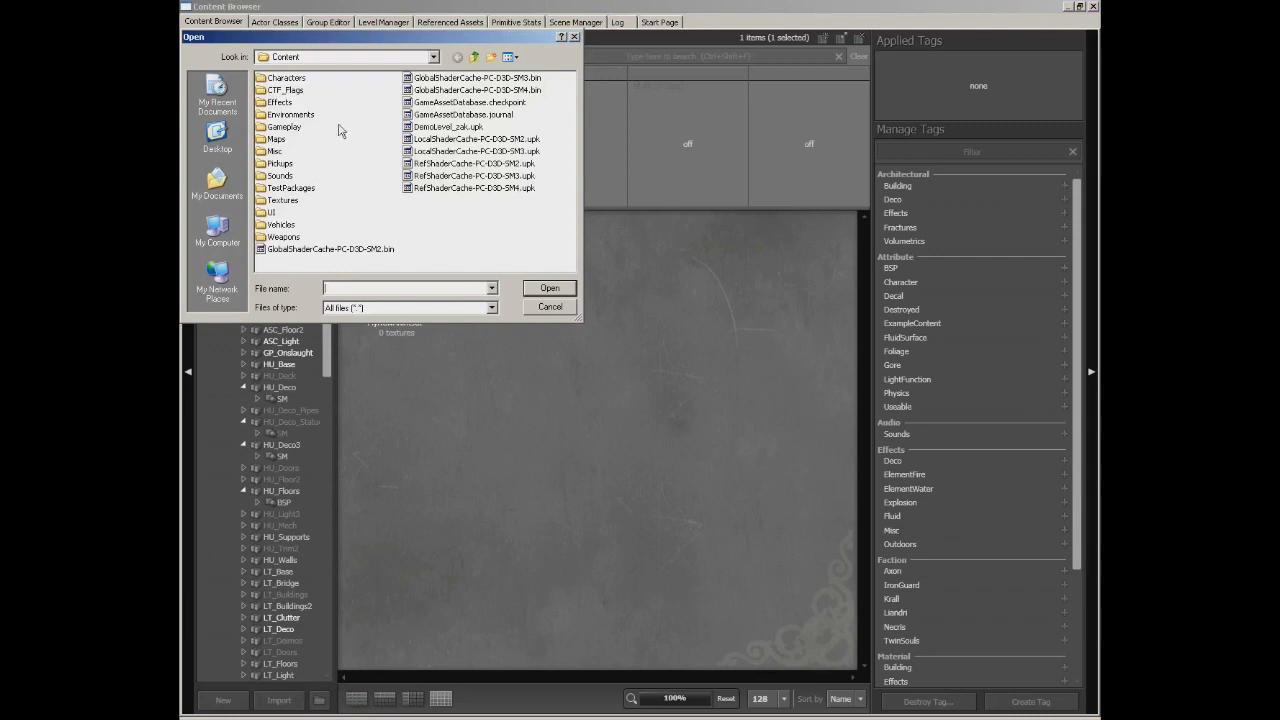
{"action": "left_click", "coordinate": [549, 307]}
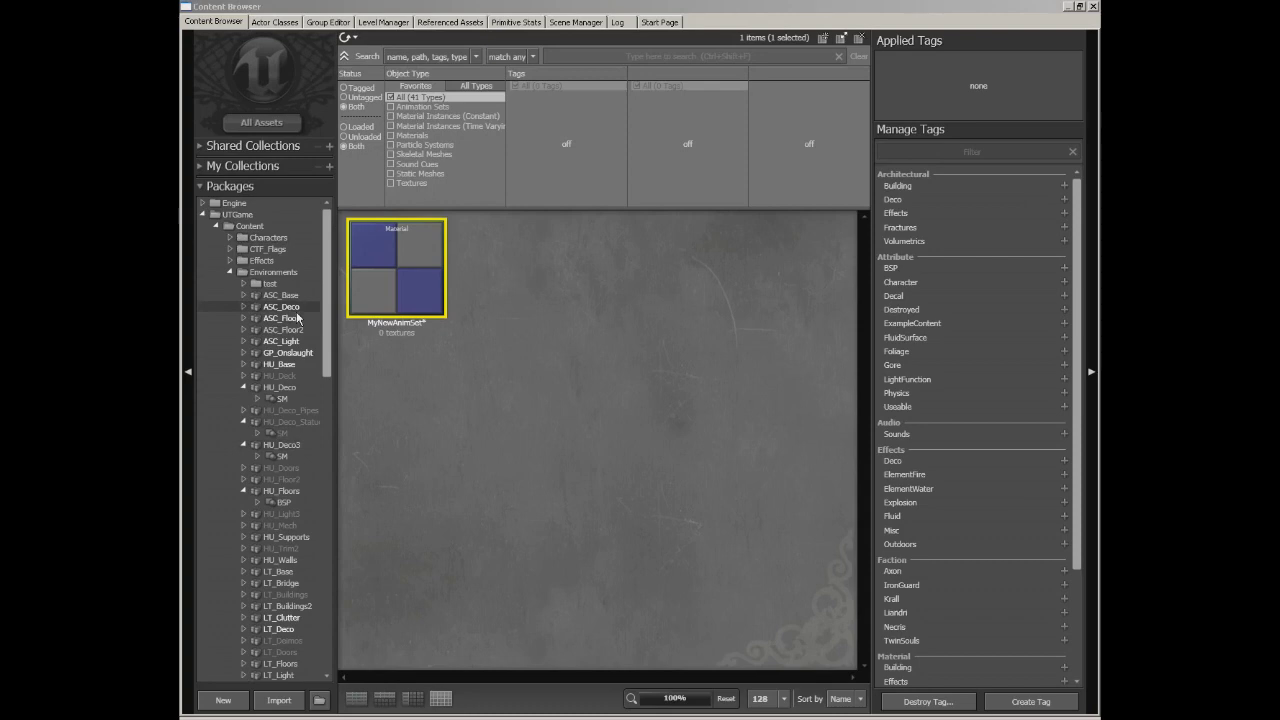
Show all assets, and collapse and re-expand the filter section twice, leaving it expanded.
{"action": "left_click", "coordinate": [261, 122]}
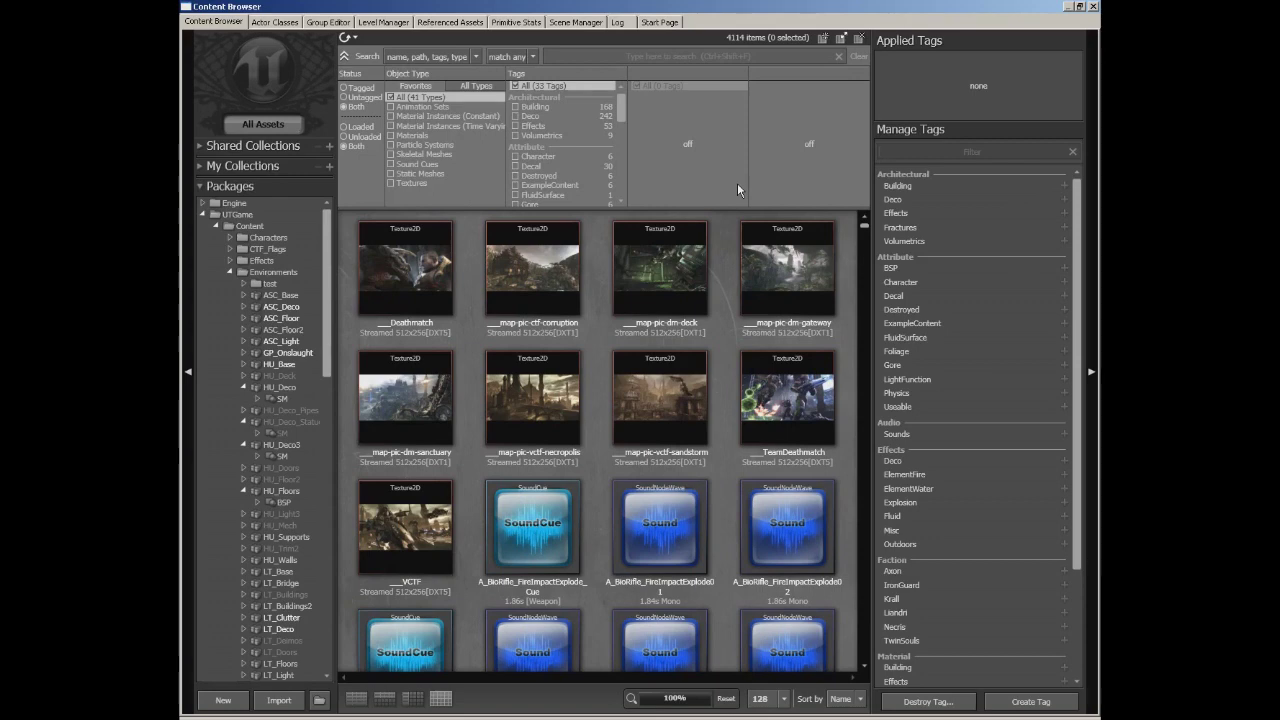
{"action": "left_click", "coordinate": [345, 56]}
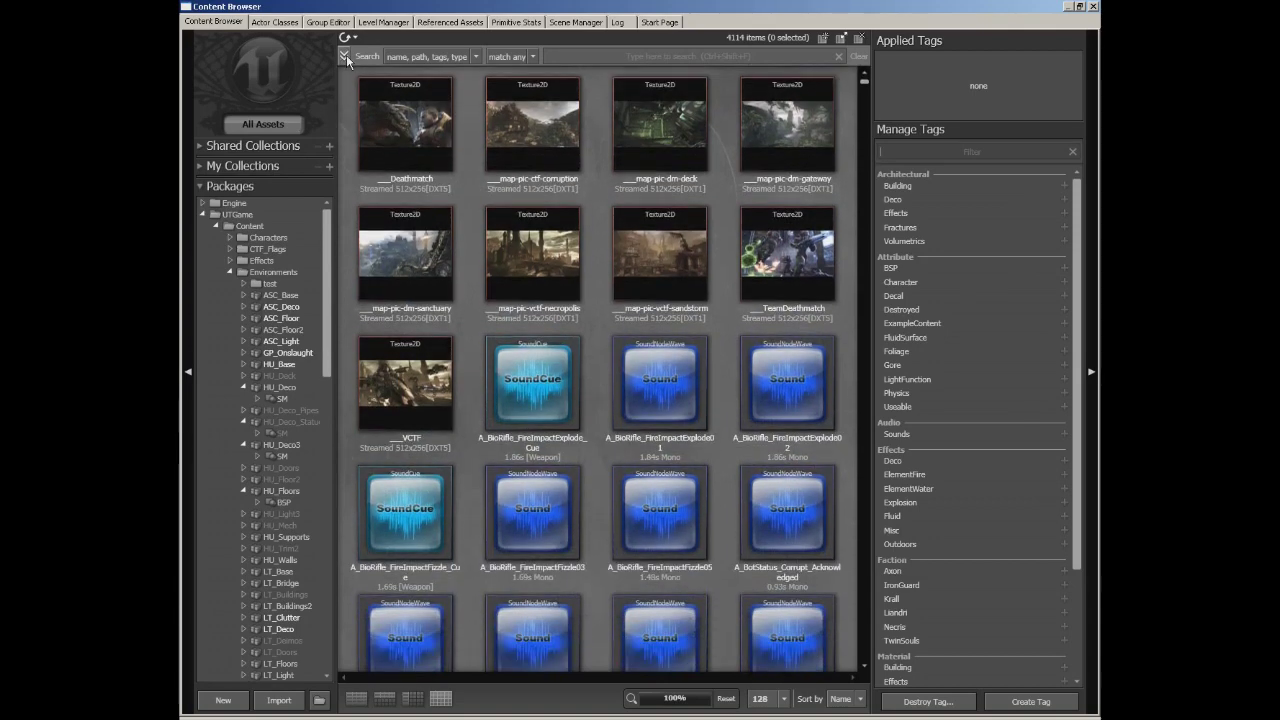
{"action": "left_click", "coordinate": [346, 55]}
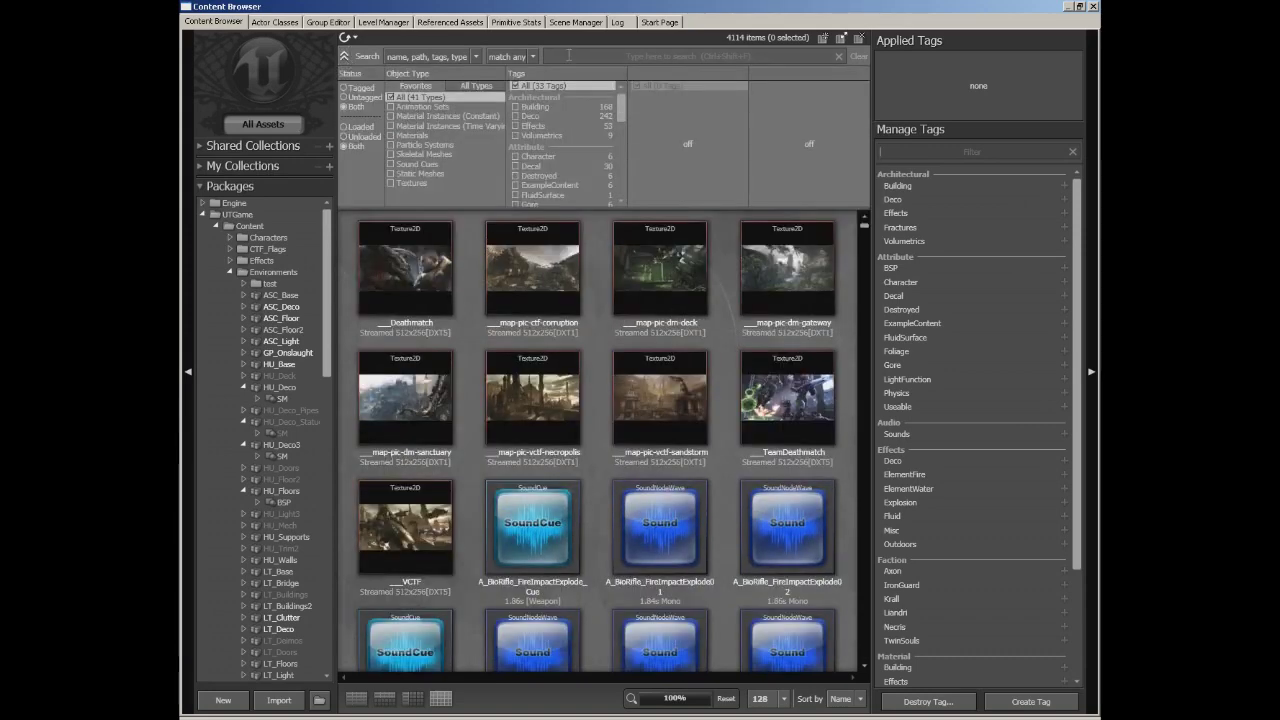
{"action": "left_click", "coordinate": [346, 55]}
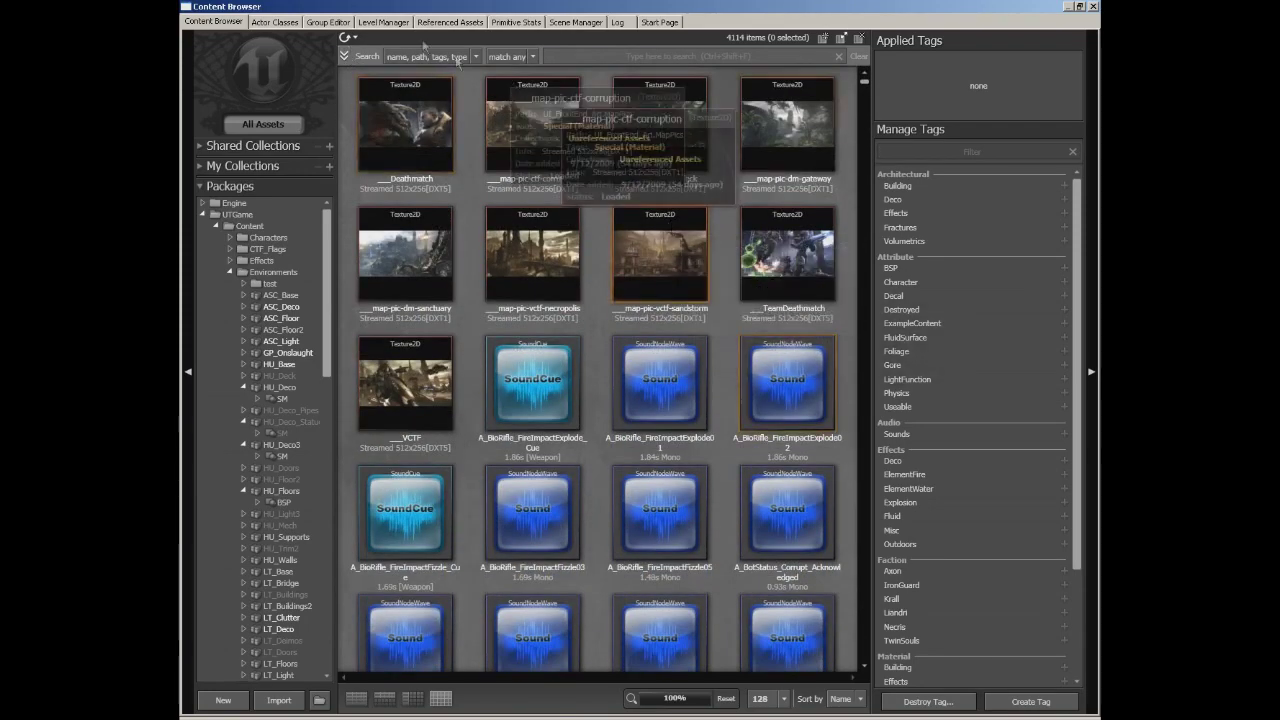
{"action": "left_click", "coordinate": [345, 56]}
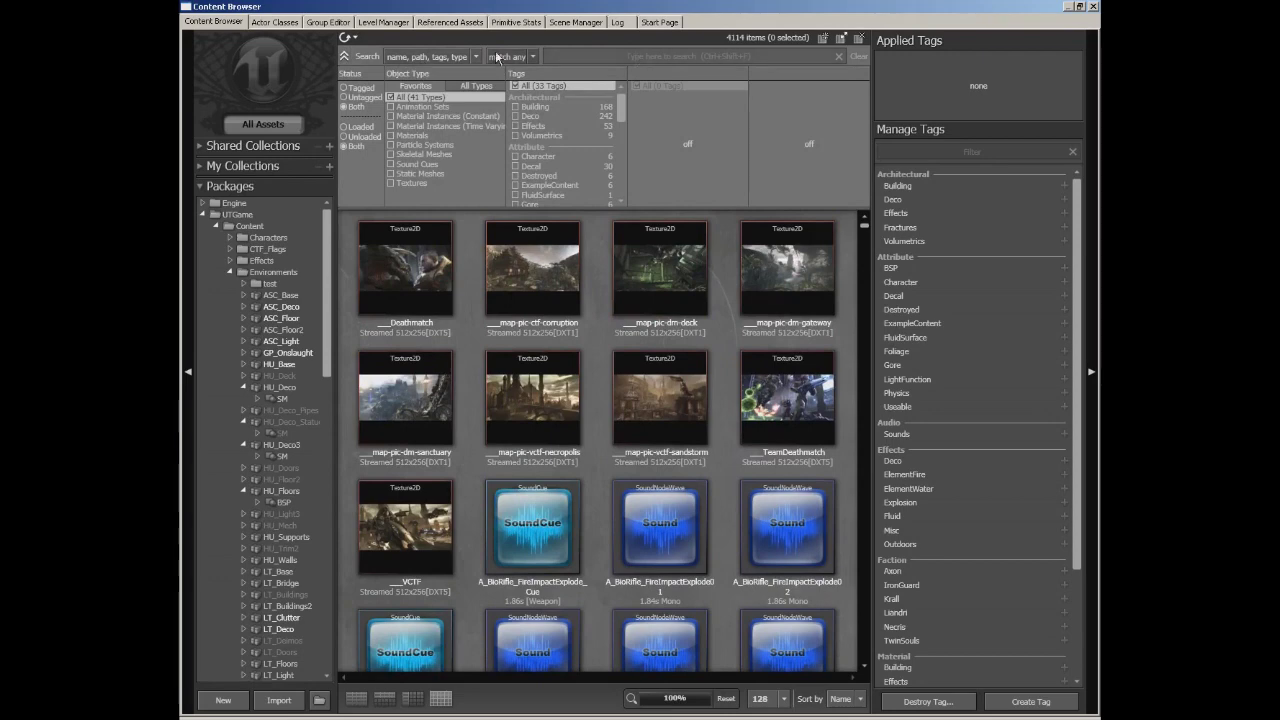
Check which asset fields the search covers and which match modes it offers, leaving both options as they are.
{"action": "left_click", "coordinate": [430, 57]}
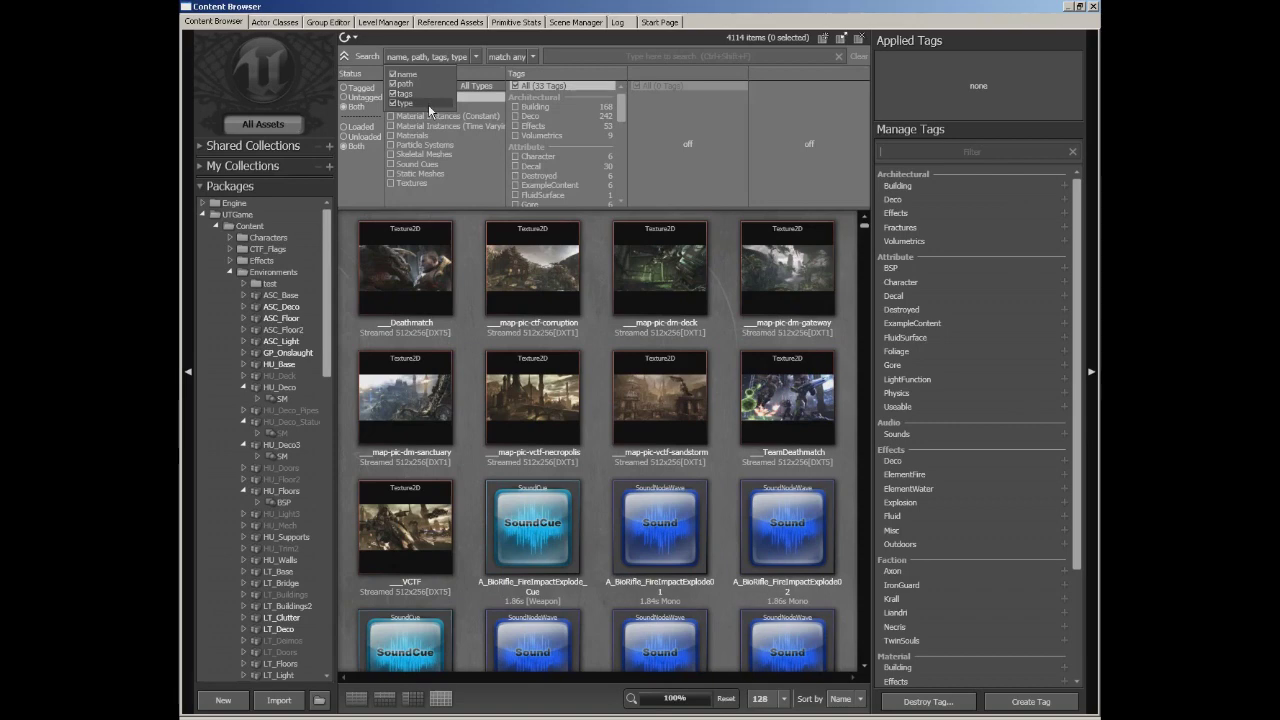
{"action": "left_click", "coordinate": [528, 57]}
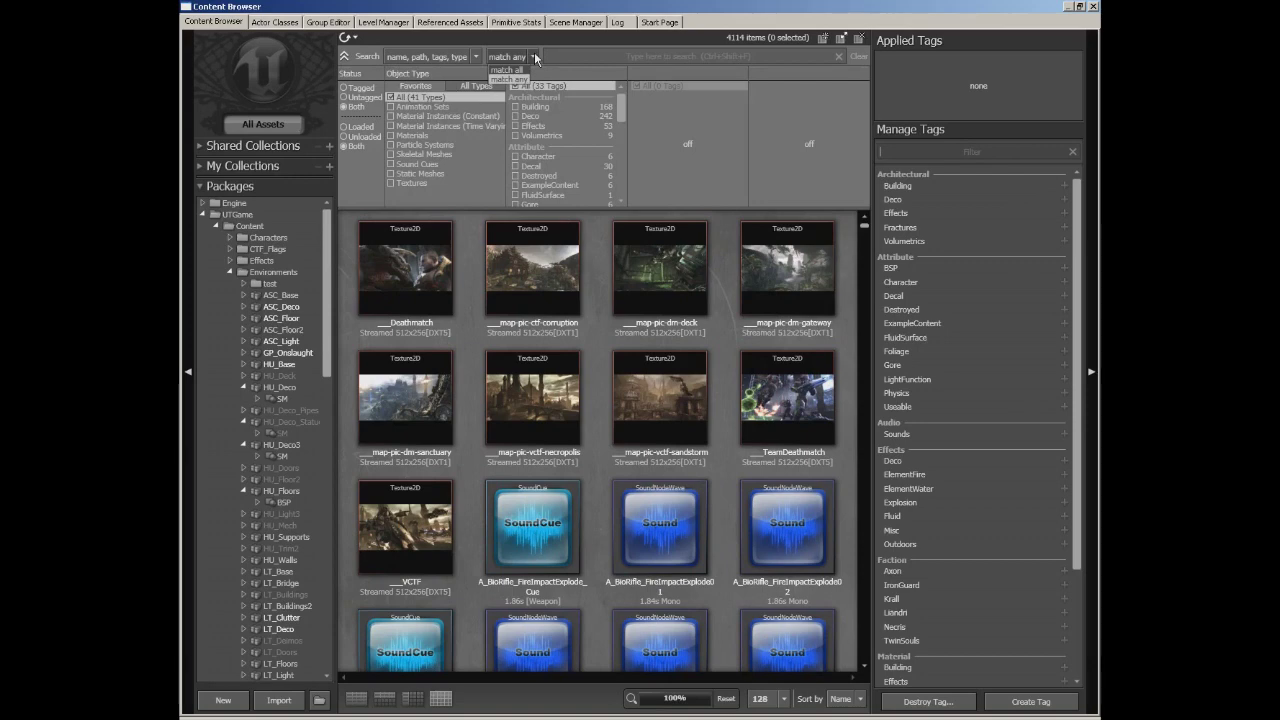
{"action": "left_click", "coordinate": [588, 57]}
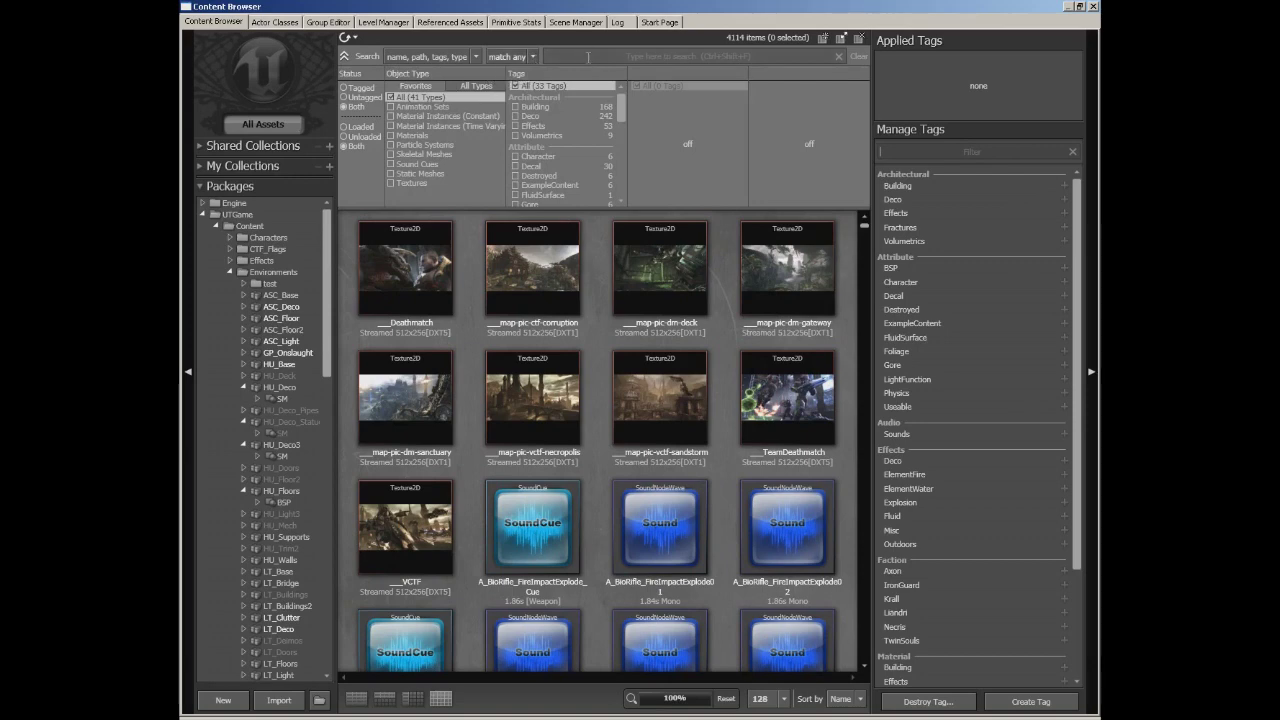
Search all assets for "bio".
{"action": "mouse_move", "coordinate": [511, 507]}
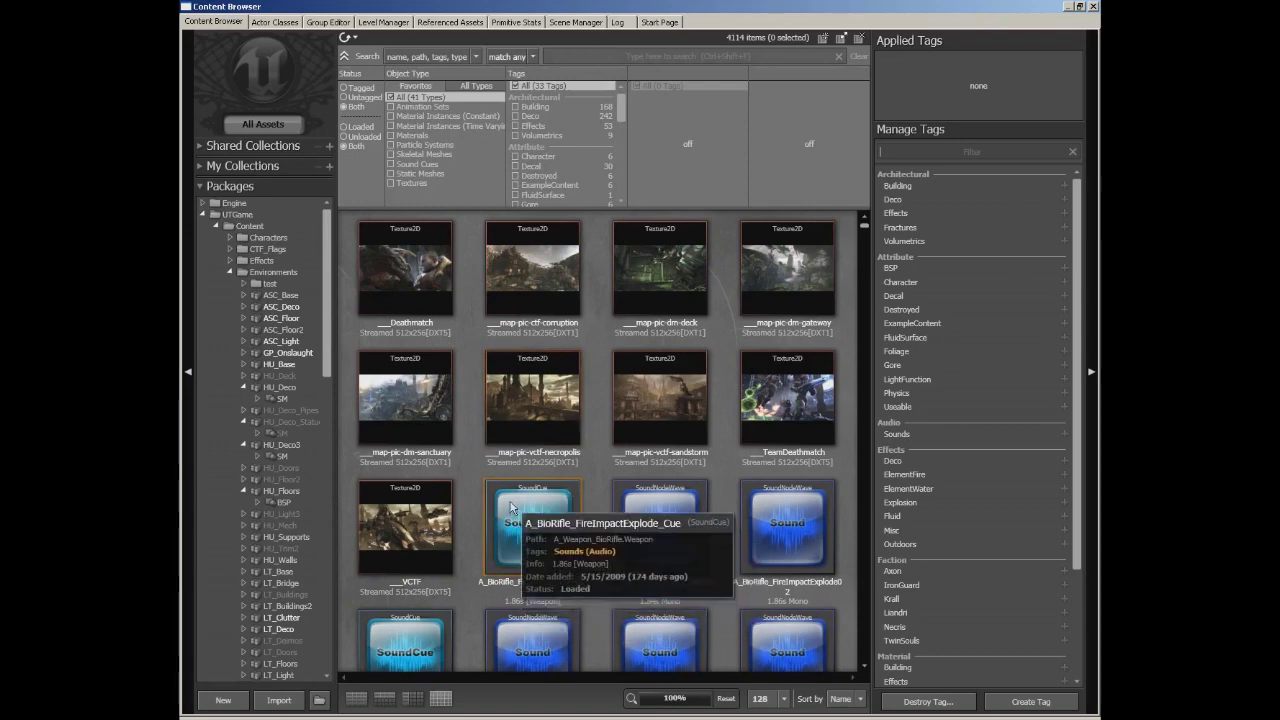
{"action": "scroll", "coordinate": [511, 507], "scroll_direction": "down", "scroll_amount": 1}
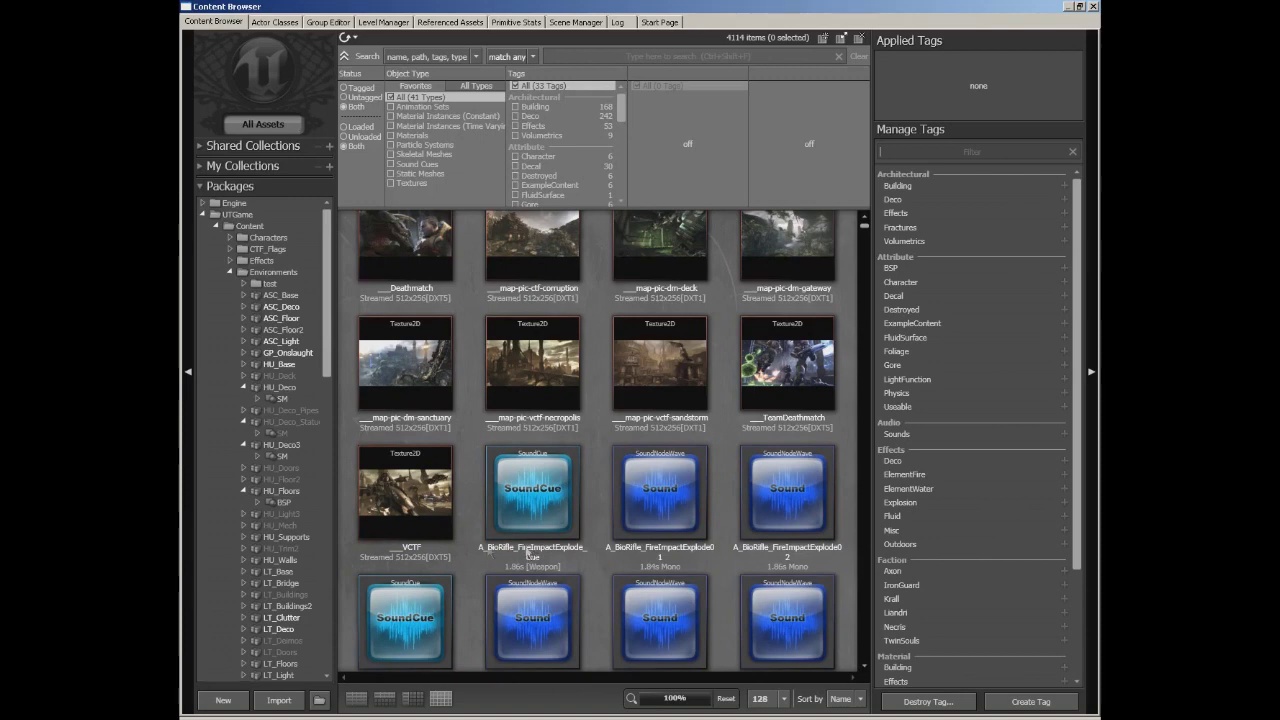
{"action": "scroll", "coordinate": [500, 545], "scroll_direction": "up", "scroll_amount": 1}
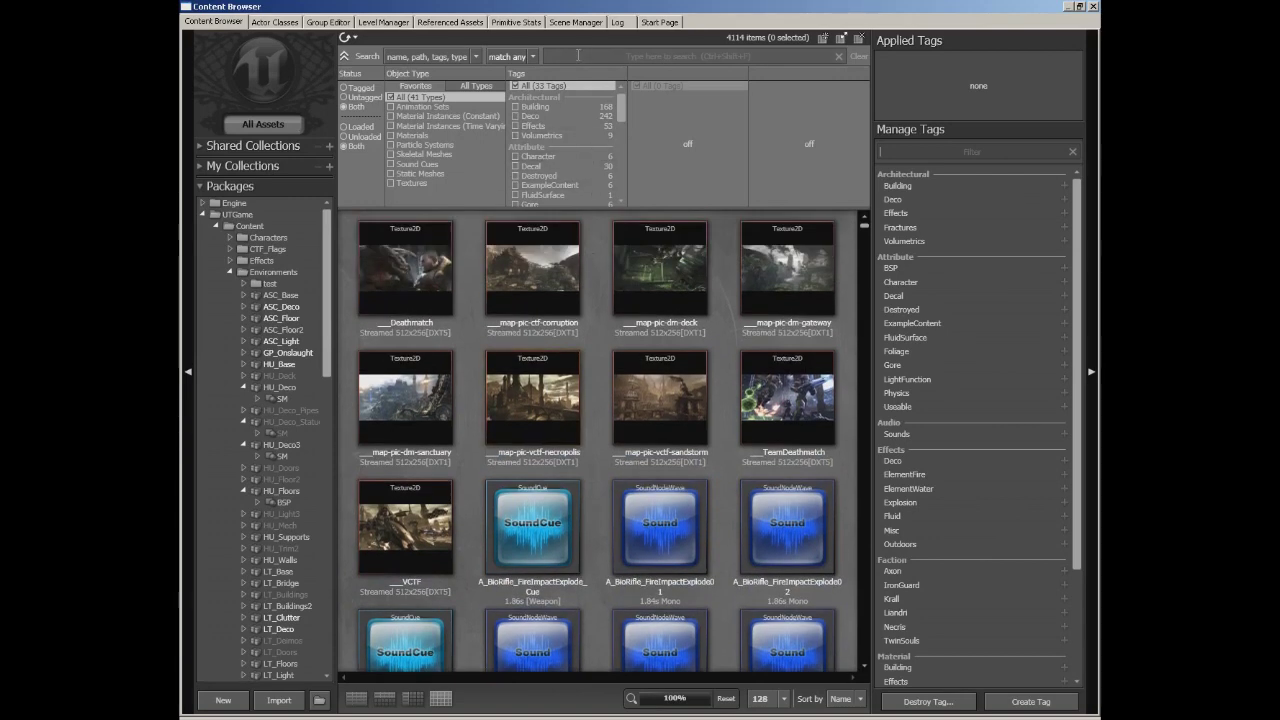
{"action": "type", "text": "bioi"}
{"action": "key", "text": "BackSpace"}
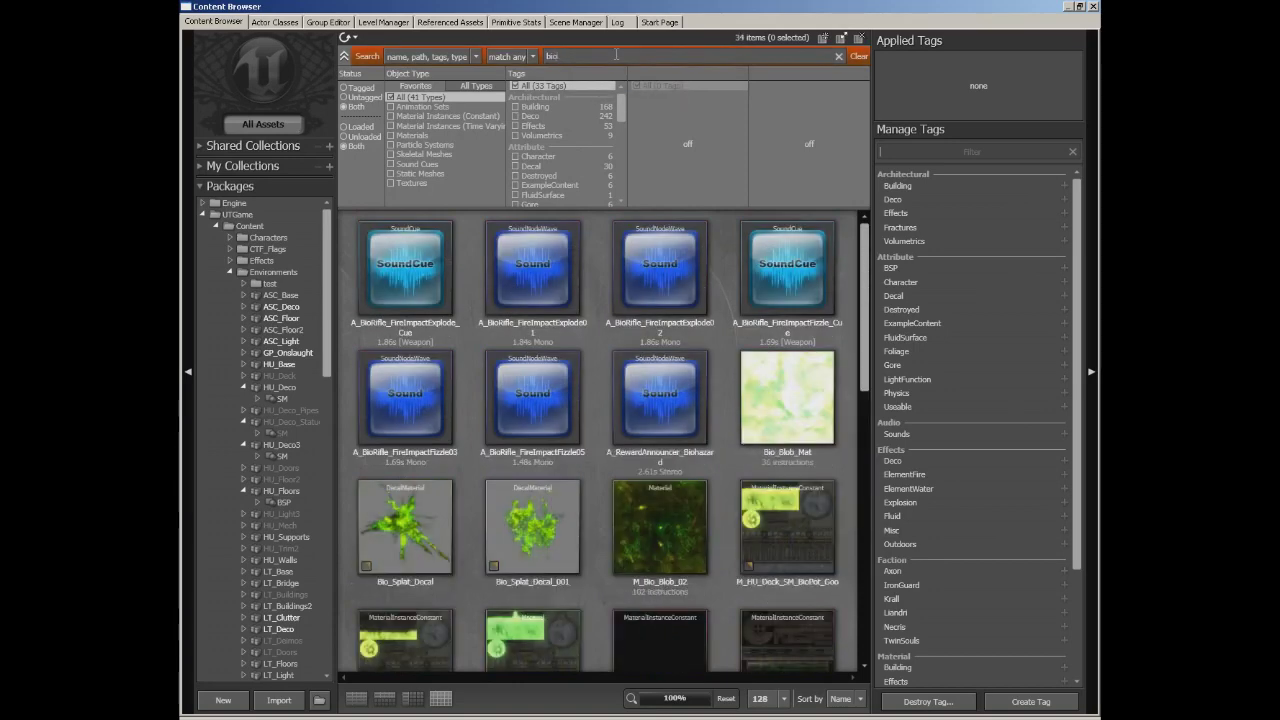
Extend the asset search to "biorifle impact", look over the matches, and restrict the search to assets that match all terms.
{"action": "type", "text": "rifle, impac"}
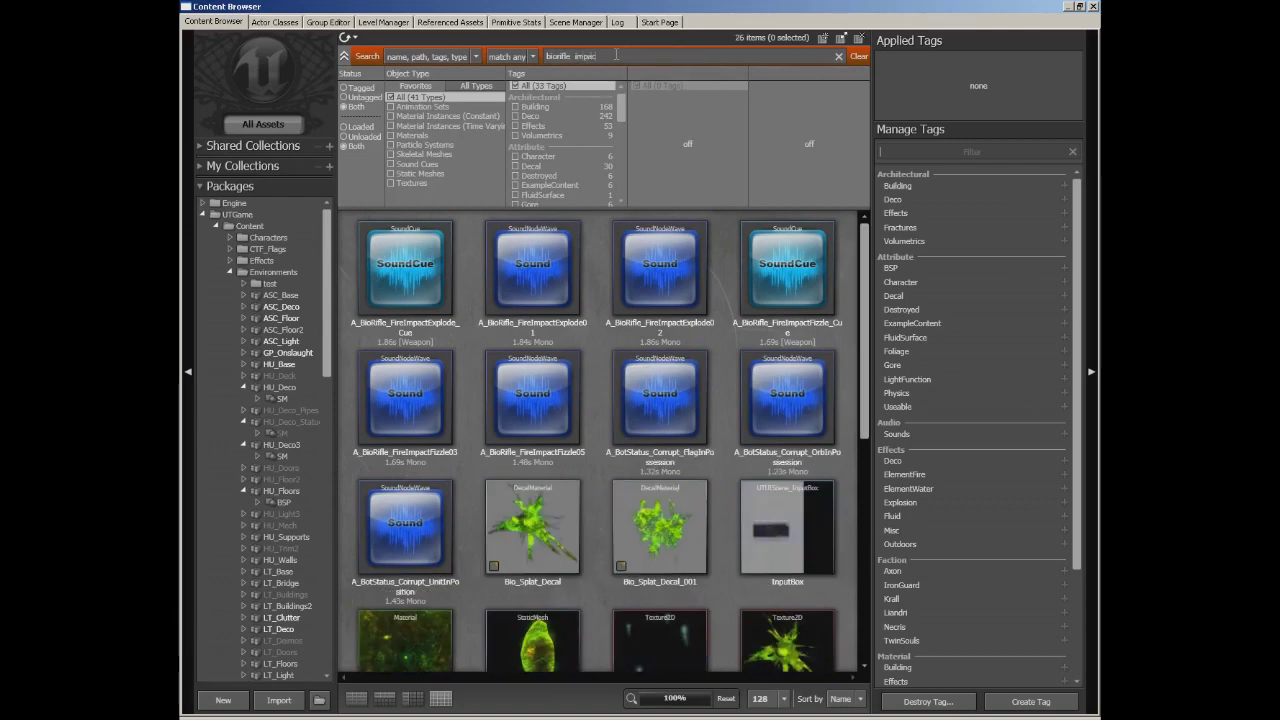
{"action": "type", "text": "t"}
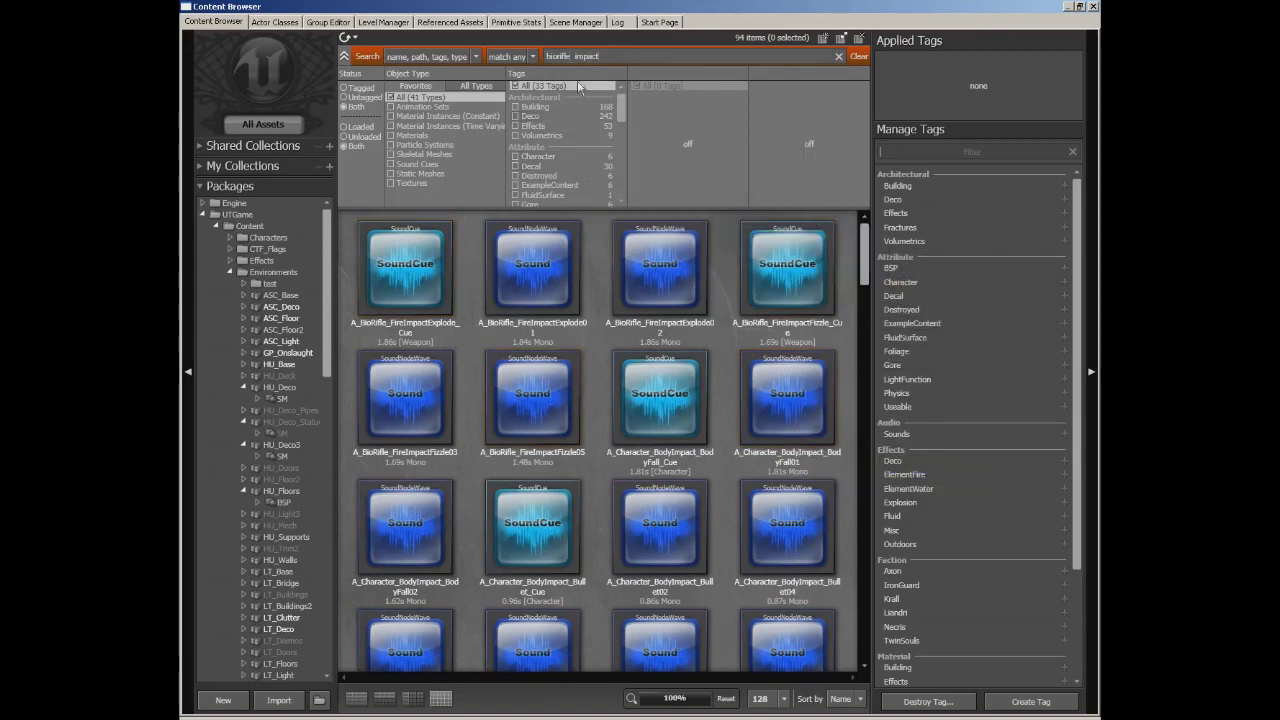
{"action": "left_click_drag", "start_coordinate": [866, 263], "coordinate": [848, 230]}
{"action": "left_click", "coordinate": [508, 69]}
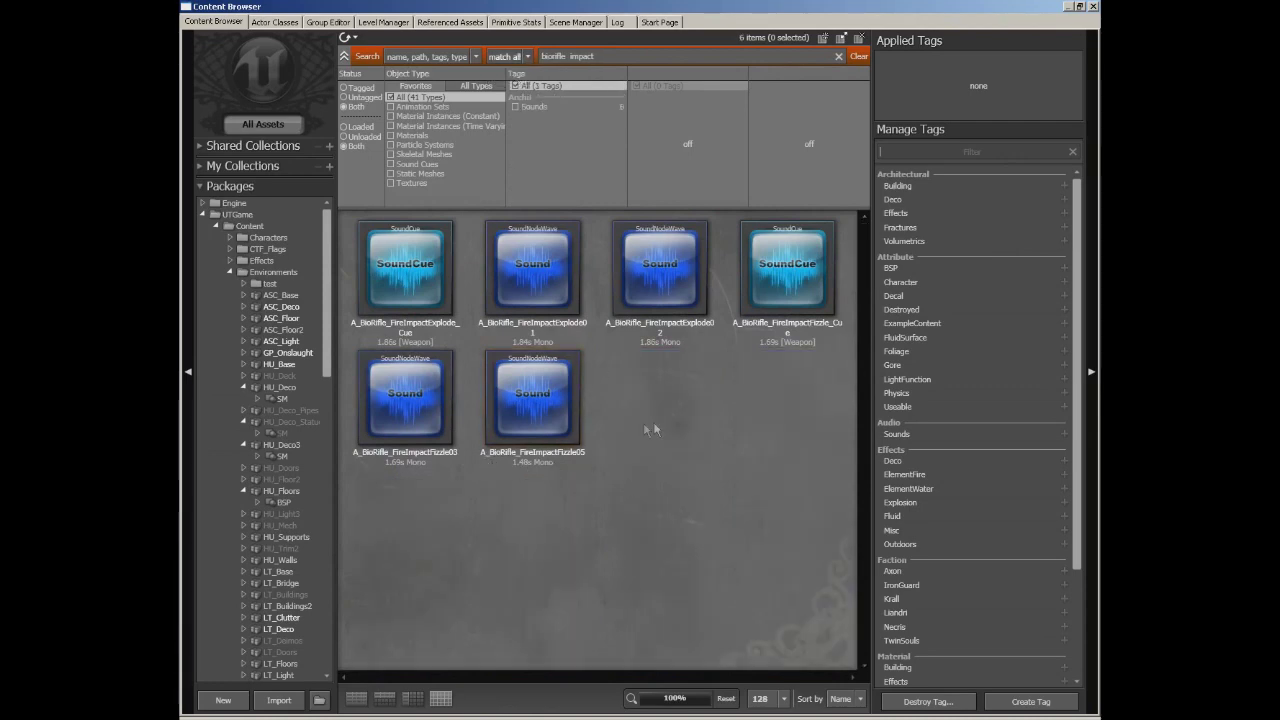
Set the search back to matching any term, and clear the search text.
{"action": "left_click", "coordinate": [527, 57]}
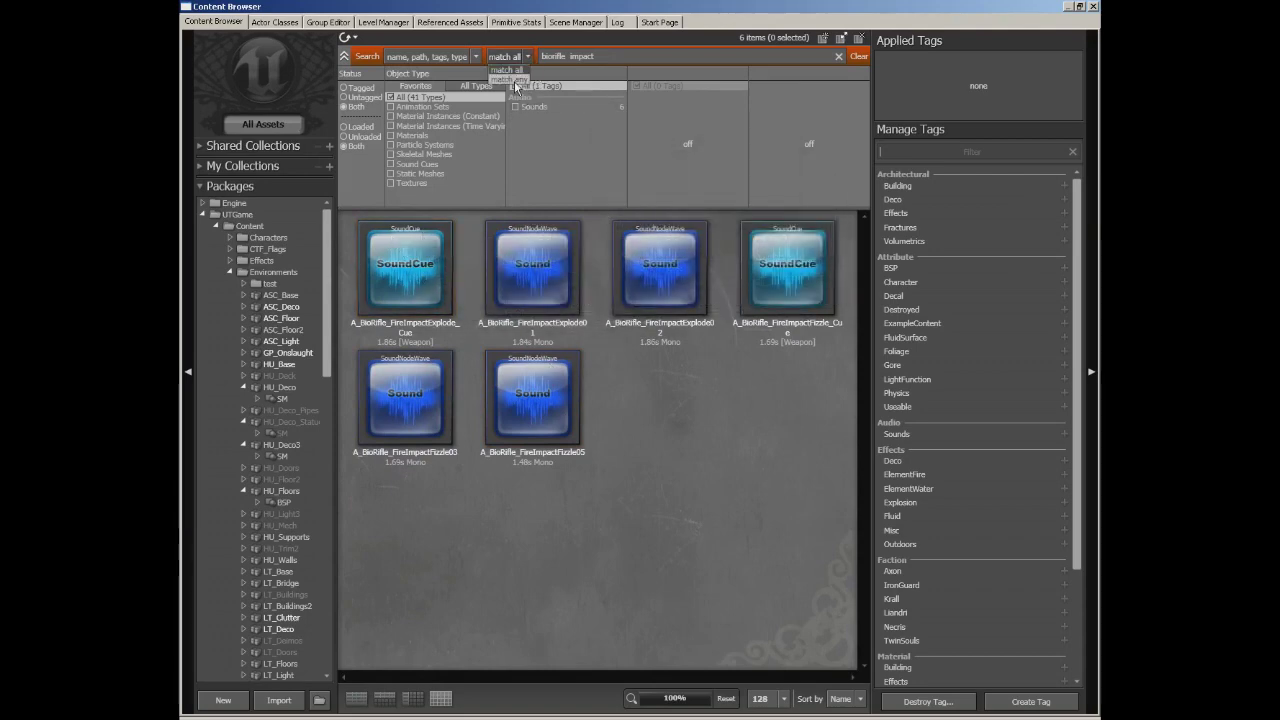
{"action": "left_click", "coordinate": [512, 79]}
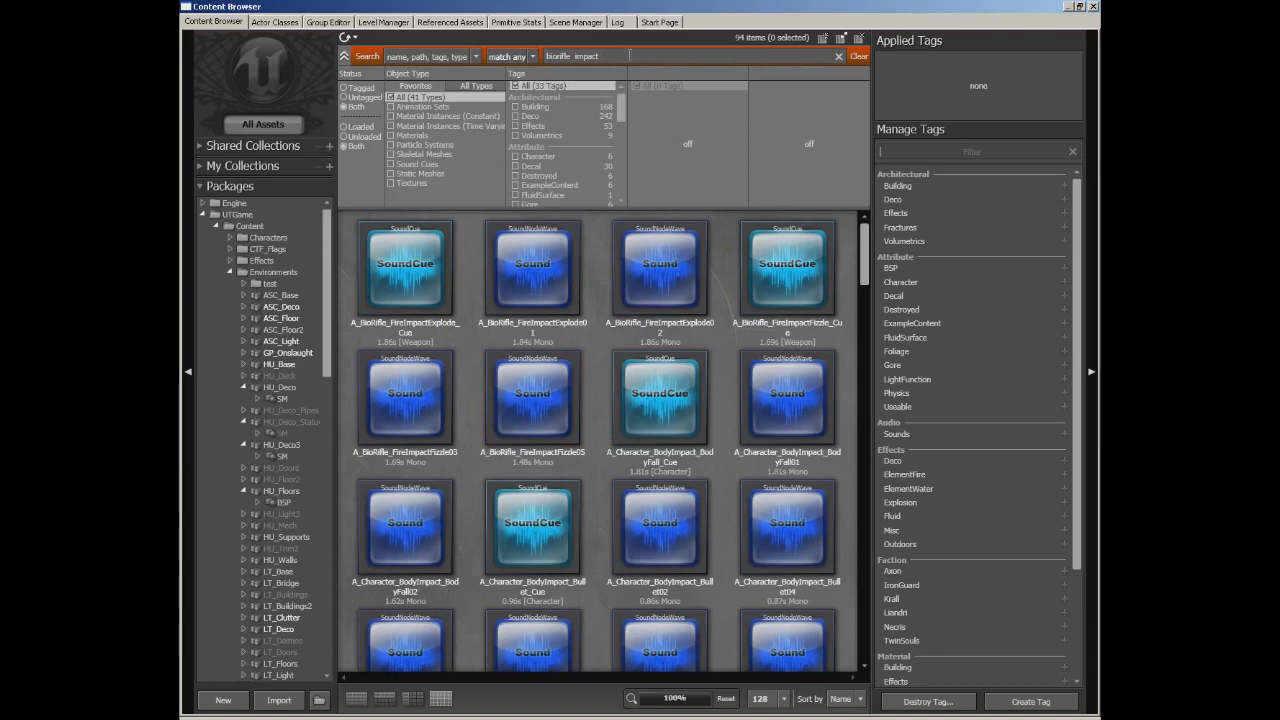
{"action": "left_click", "coordinate": [837, 56]}
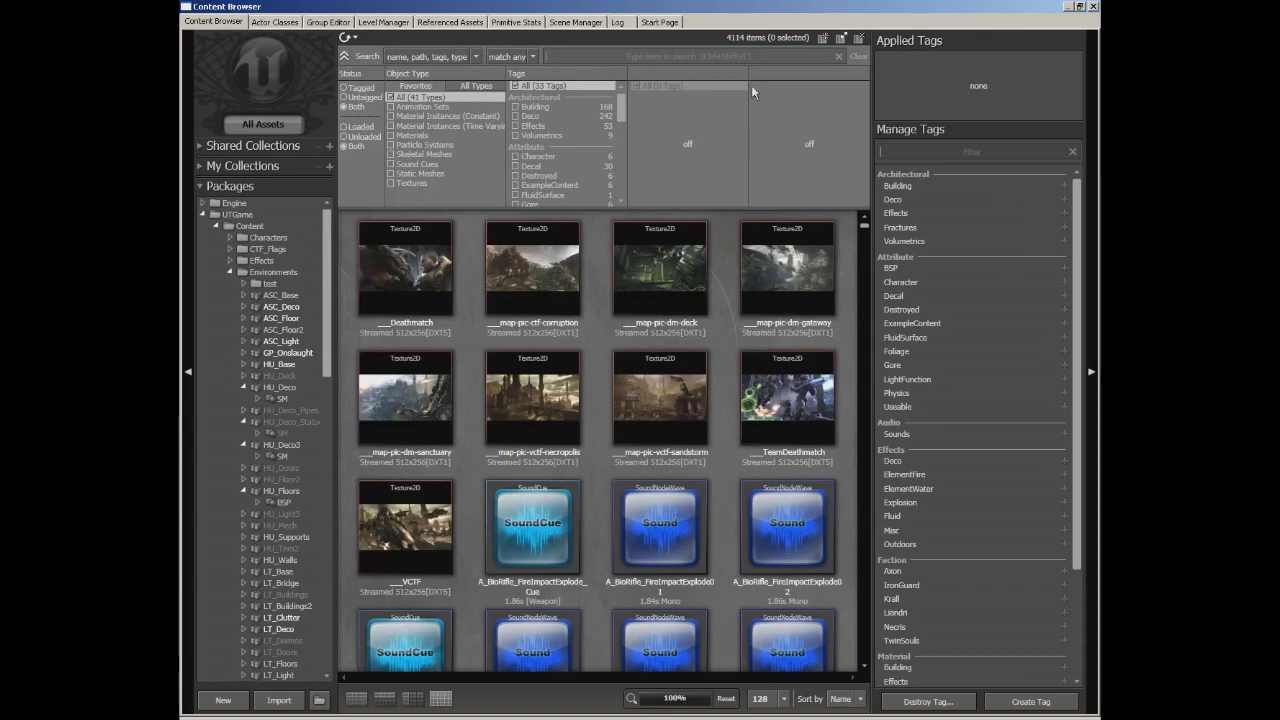
Filter the assets to Material Instances (Constant), Particle Systems and Sound Cues, and clear all filters.
{"action": "left_click", "coordinate": [430, 116]}
{"action": "left_click", "coordinate": [425, 145]}
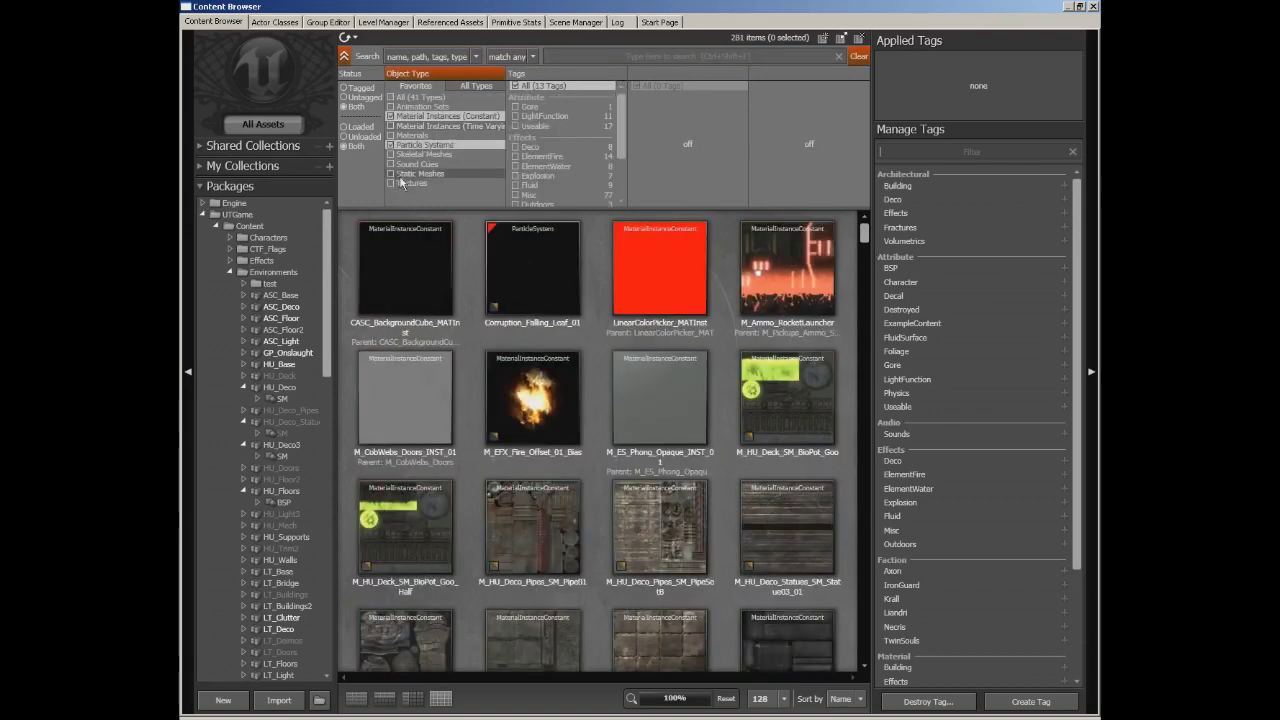
{"action": "left_click", "coordinate": [395, 164]}
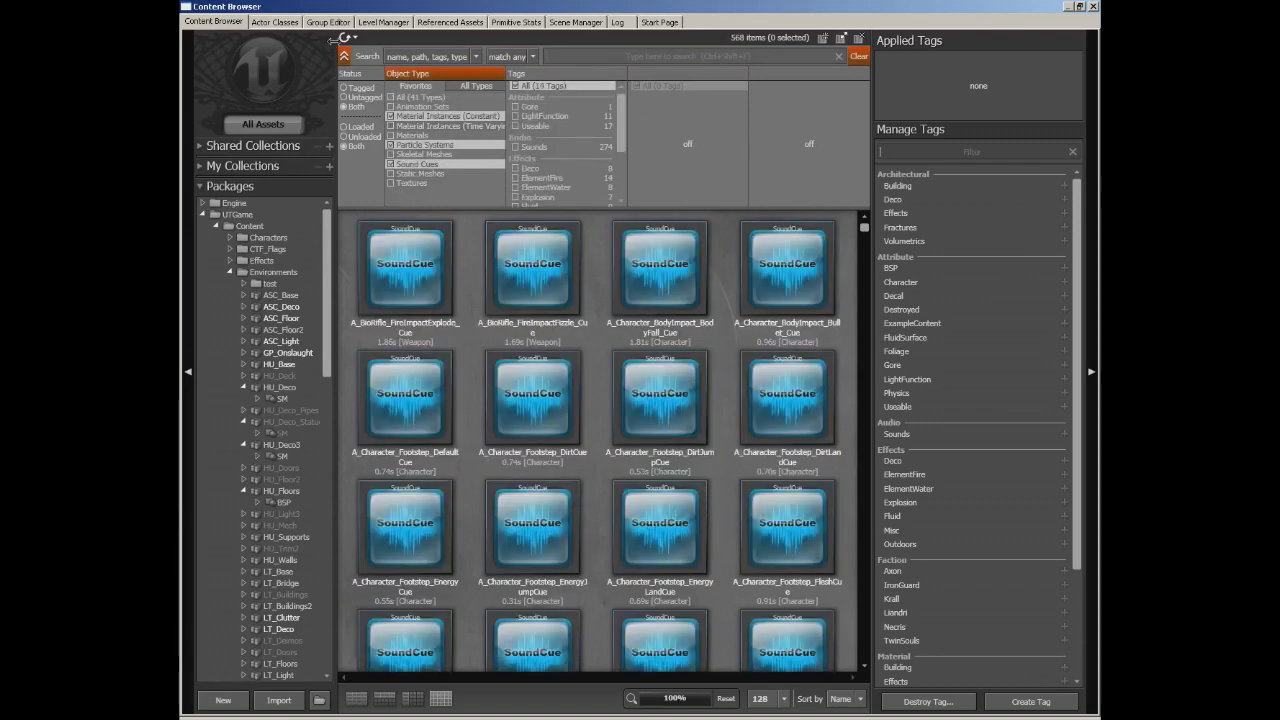
{"action": "left_click", "coordinate": [859, 57]}
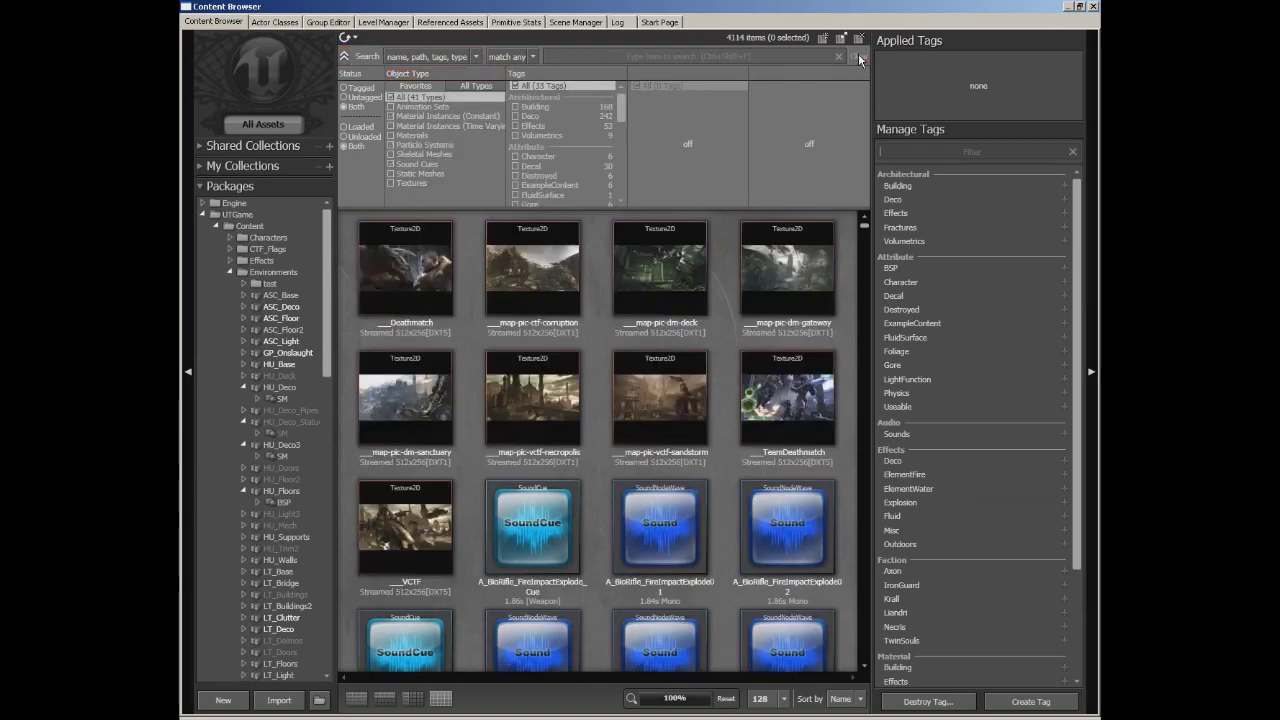